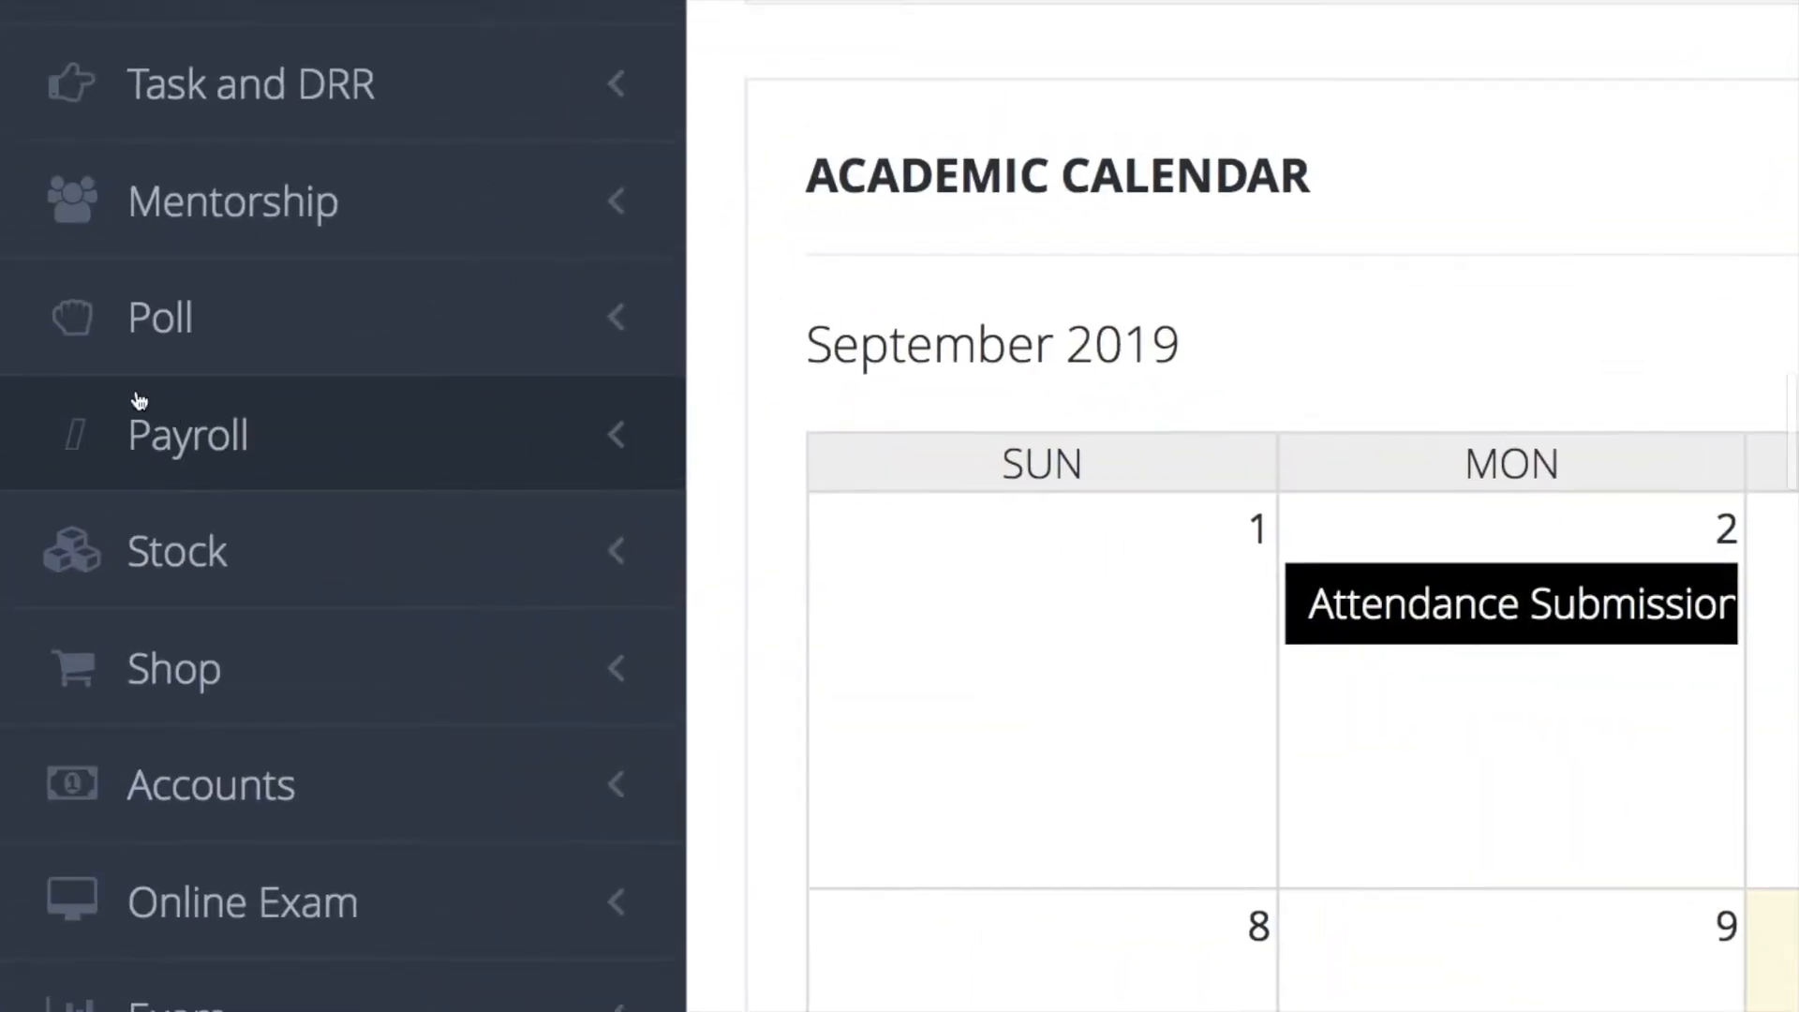
- Go to the Payroll dashboard and open the Allowance/Deduction master
left_click(148, 413)
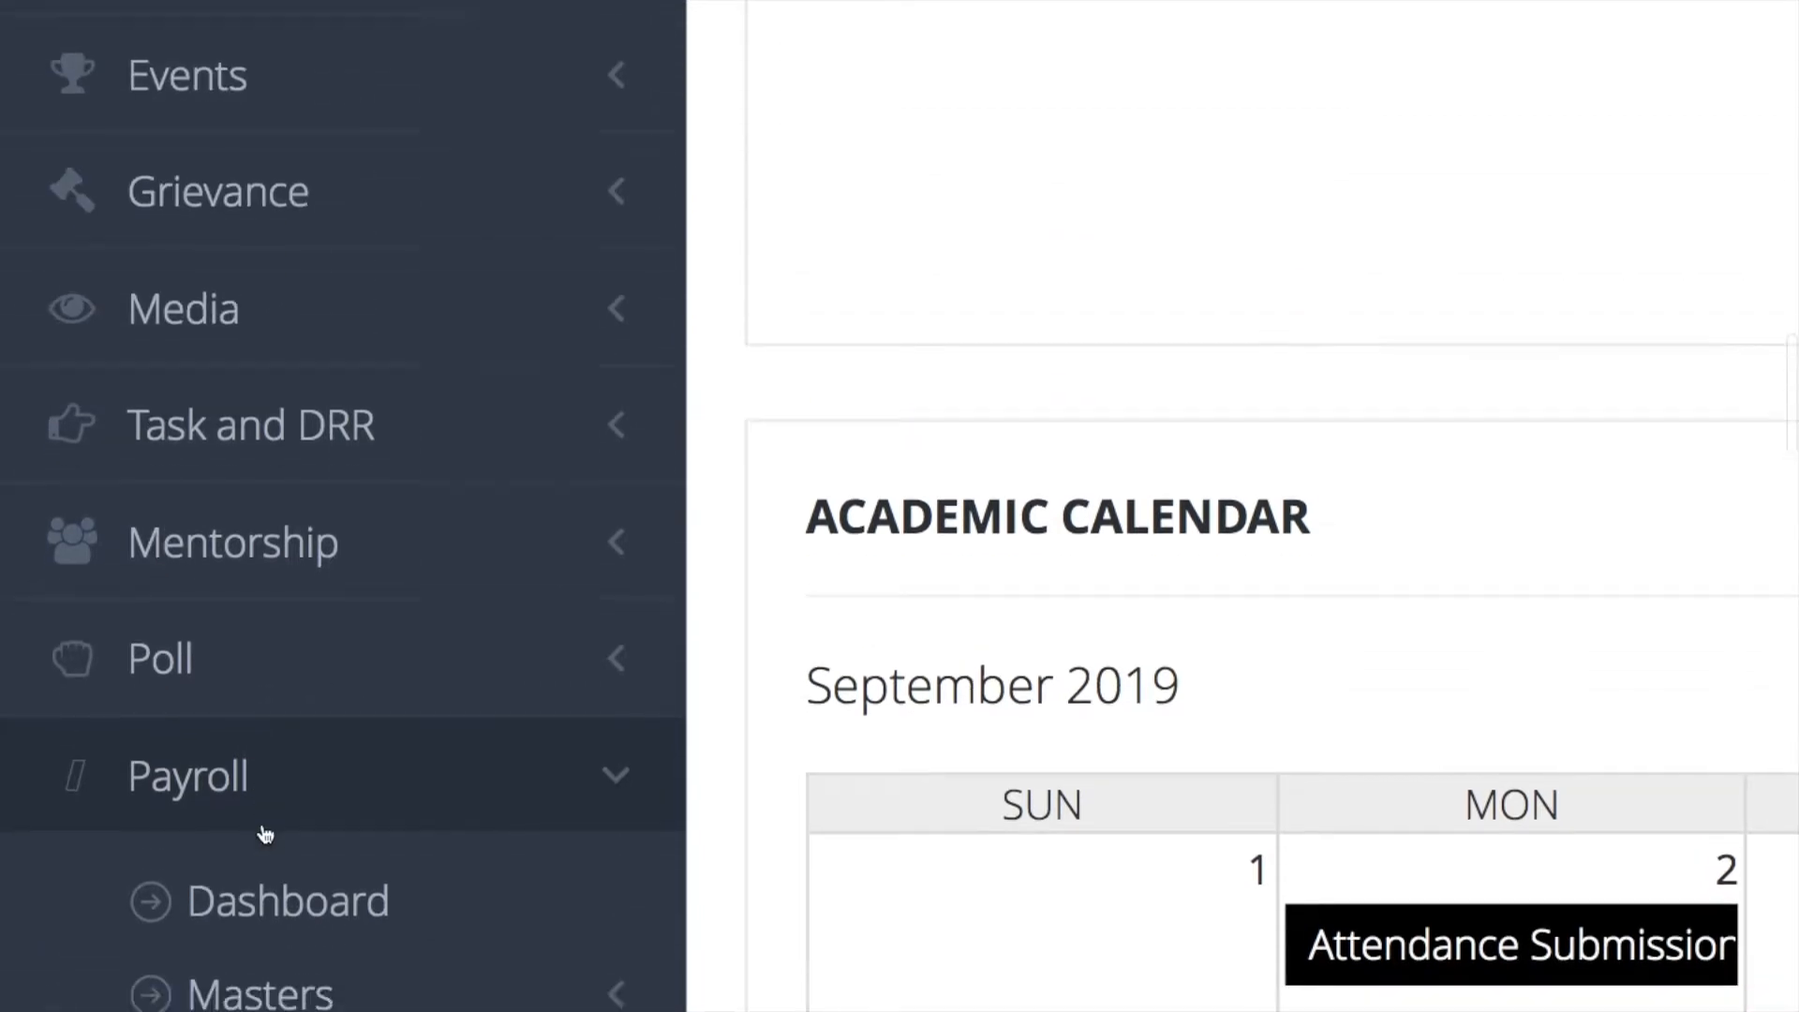
scroll(265, 834, "down", 3)
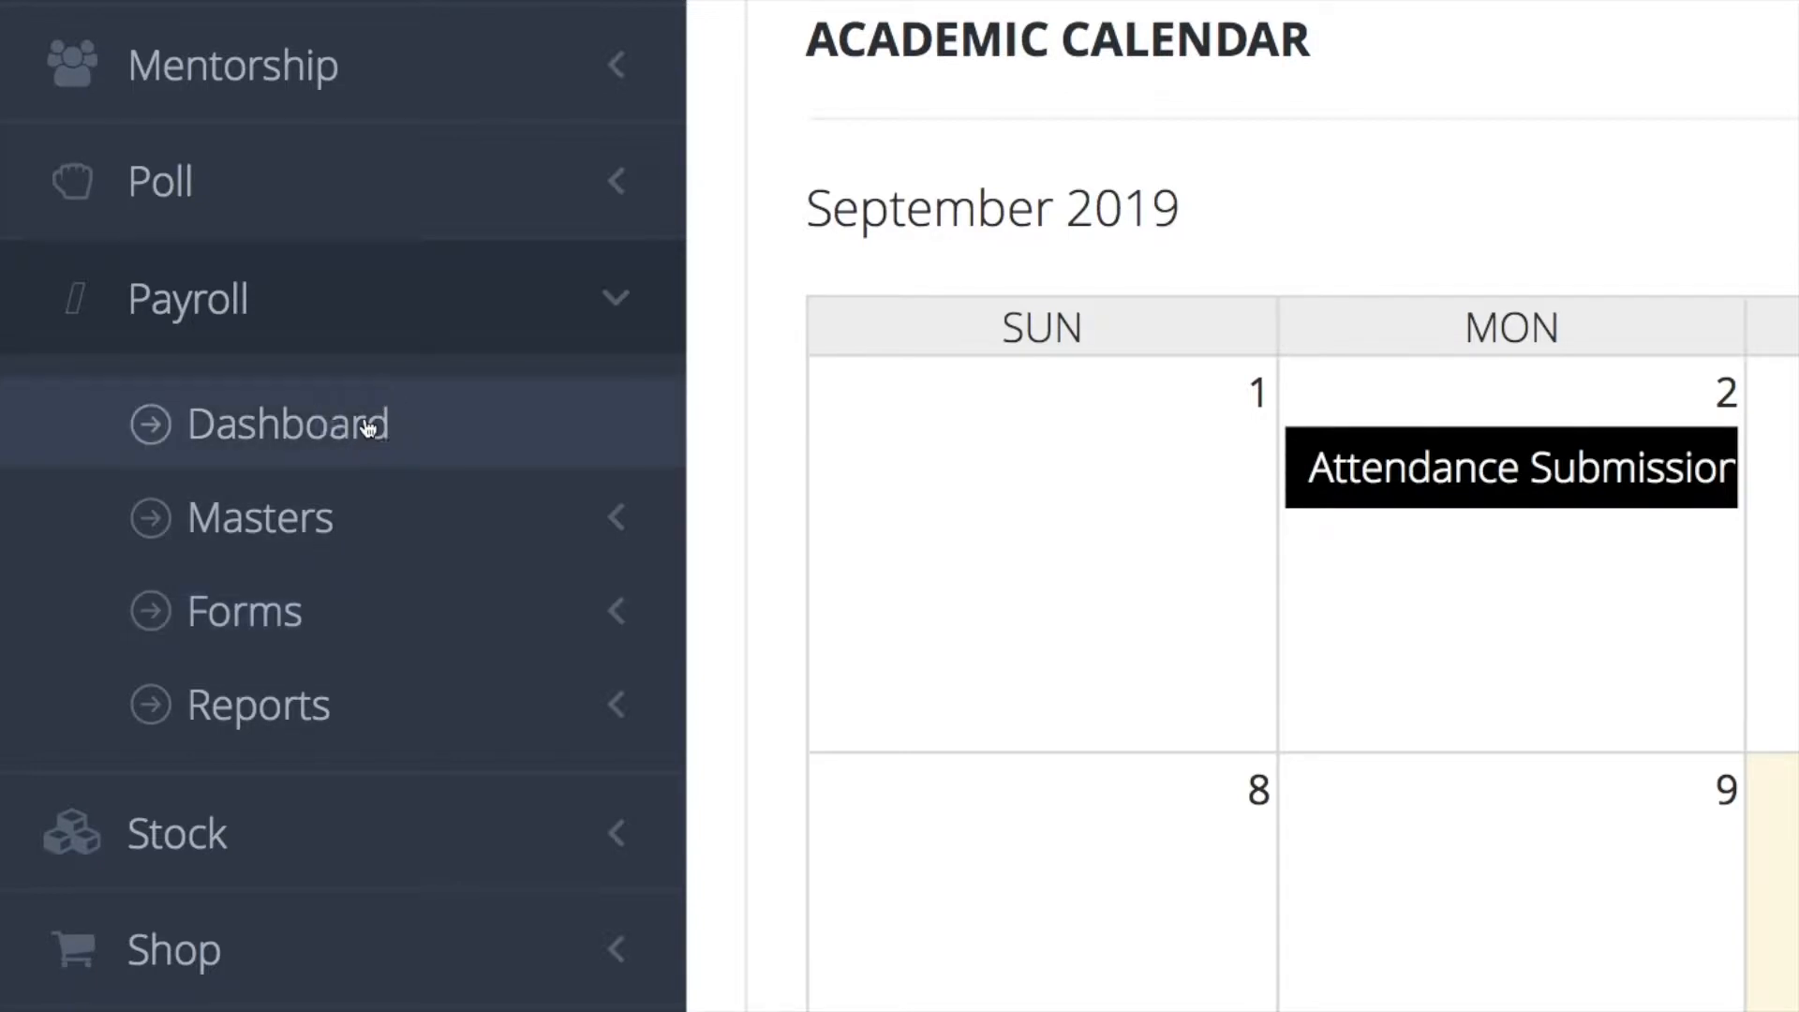
left_click(368, 428)
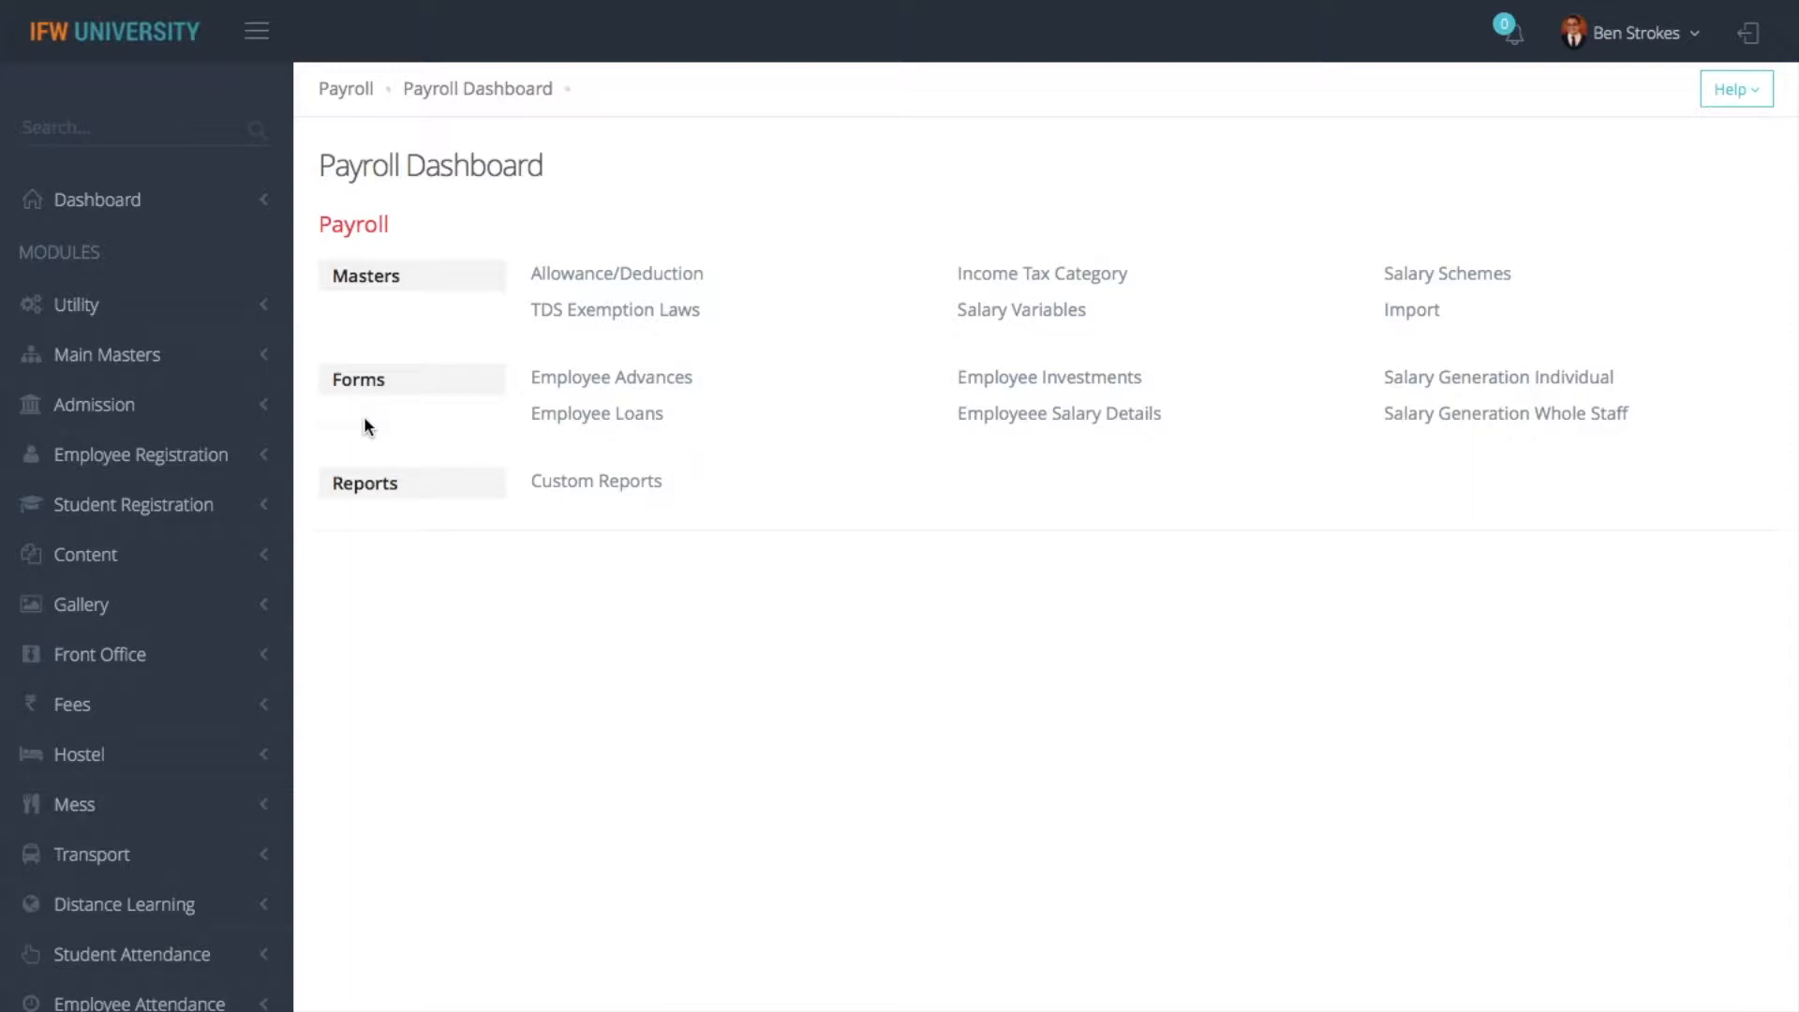
left_click(610, 281)
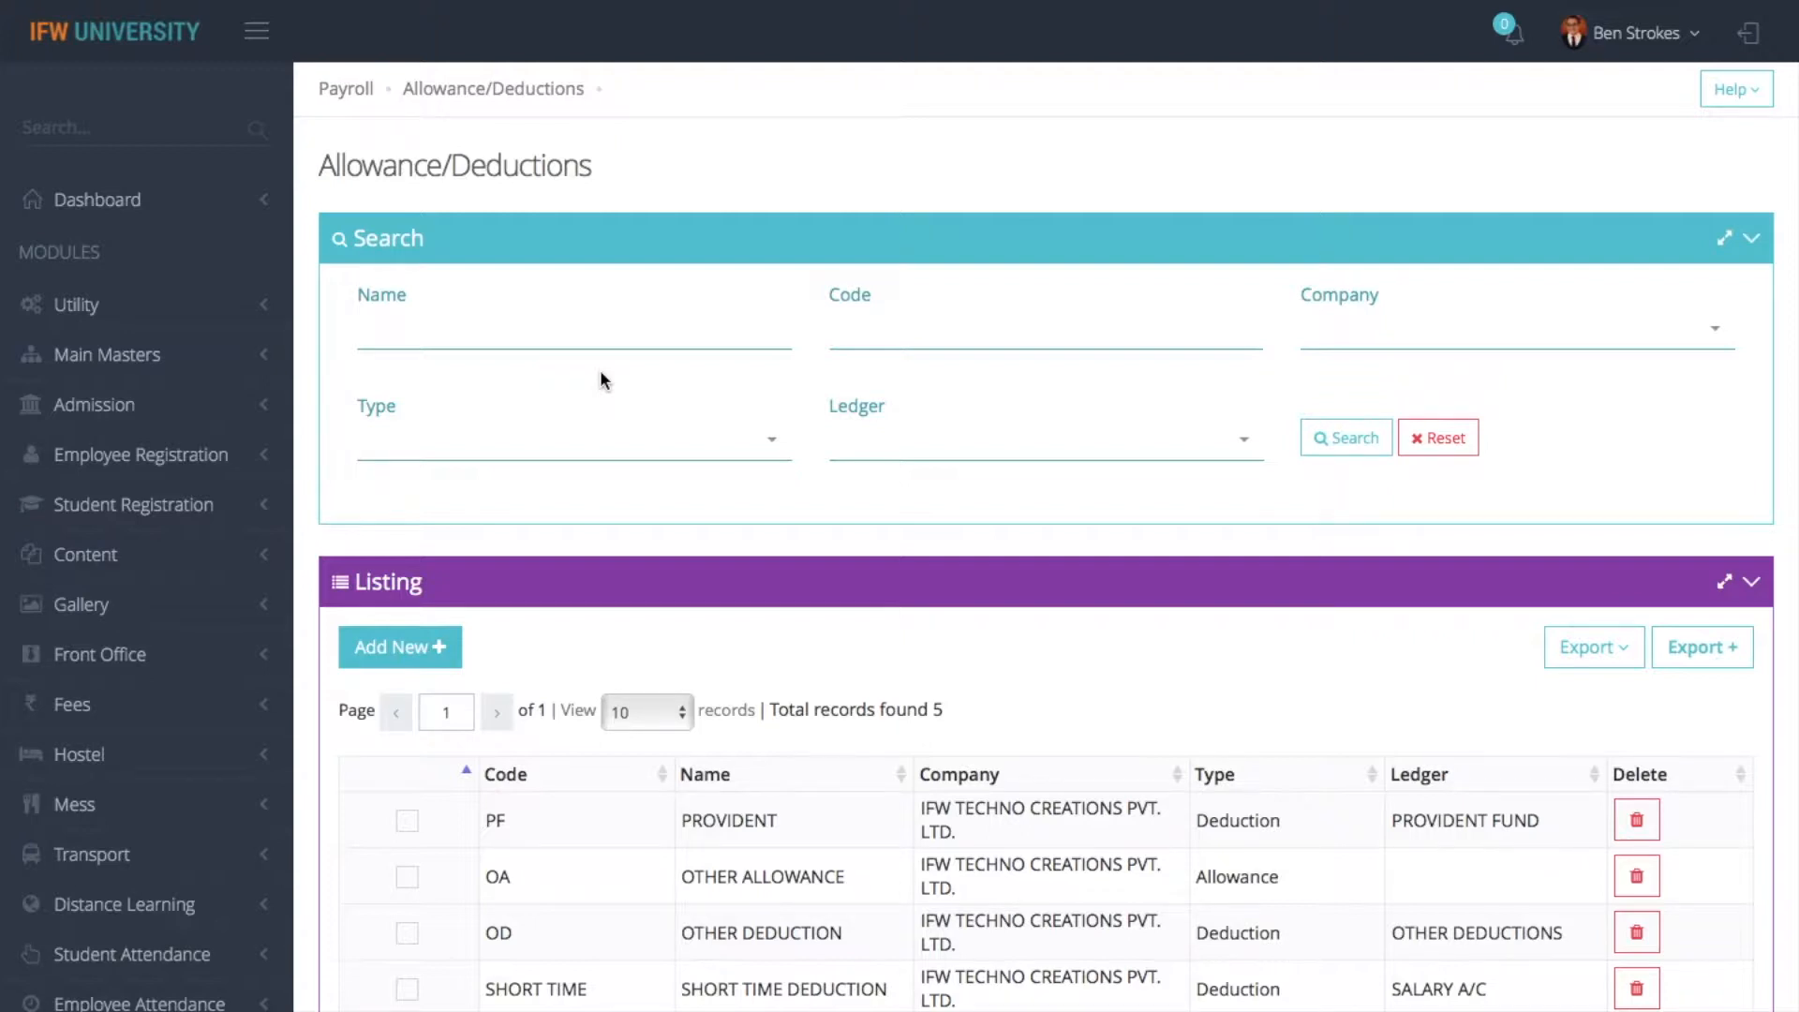
right_click(654, 707)
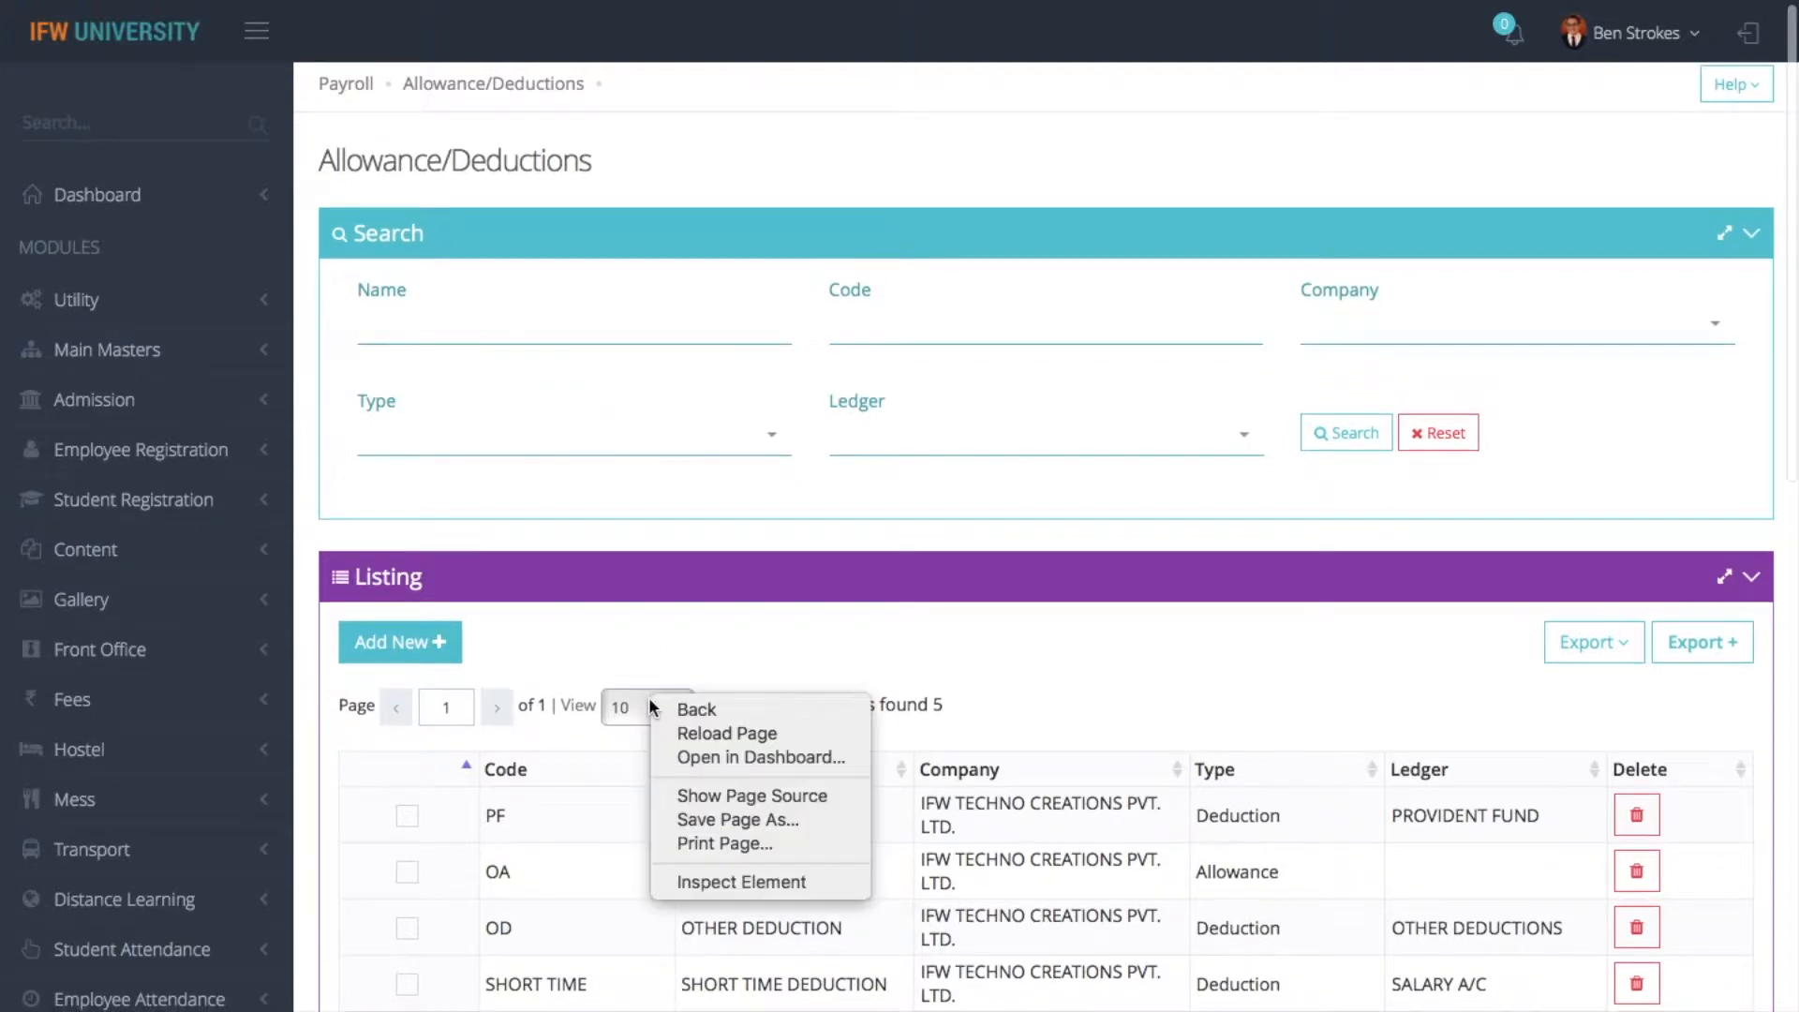
right_click(678, 649)
left_click(678, 649)
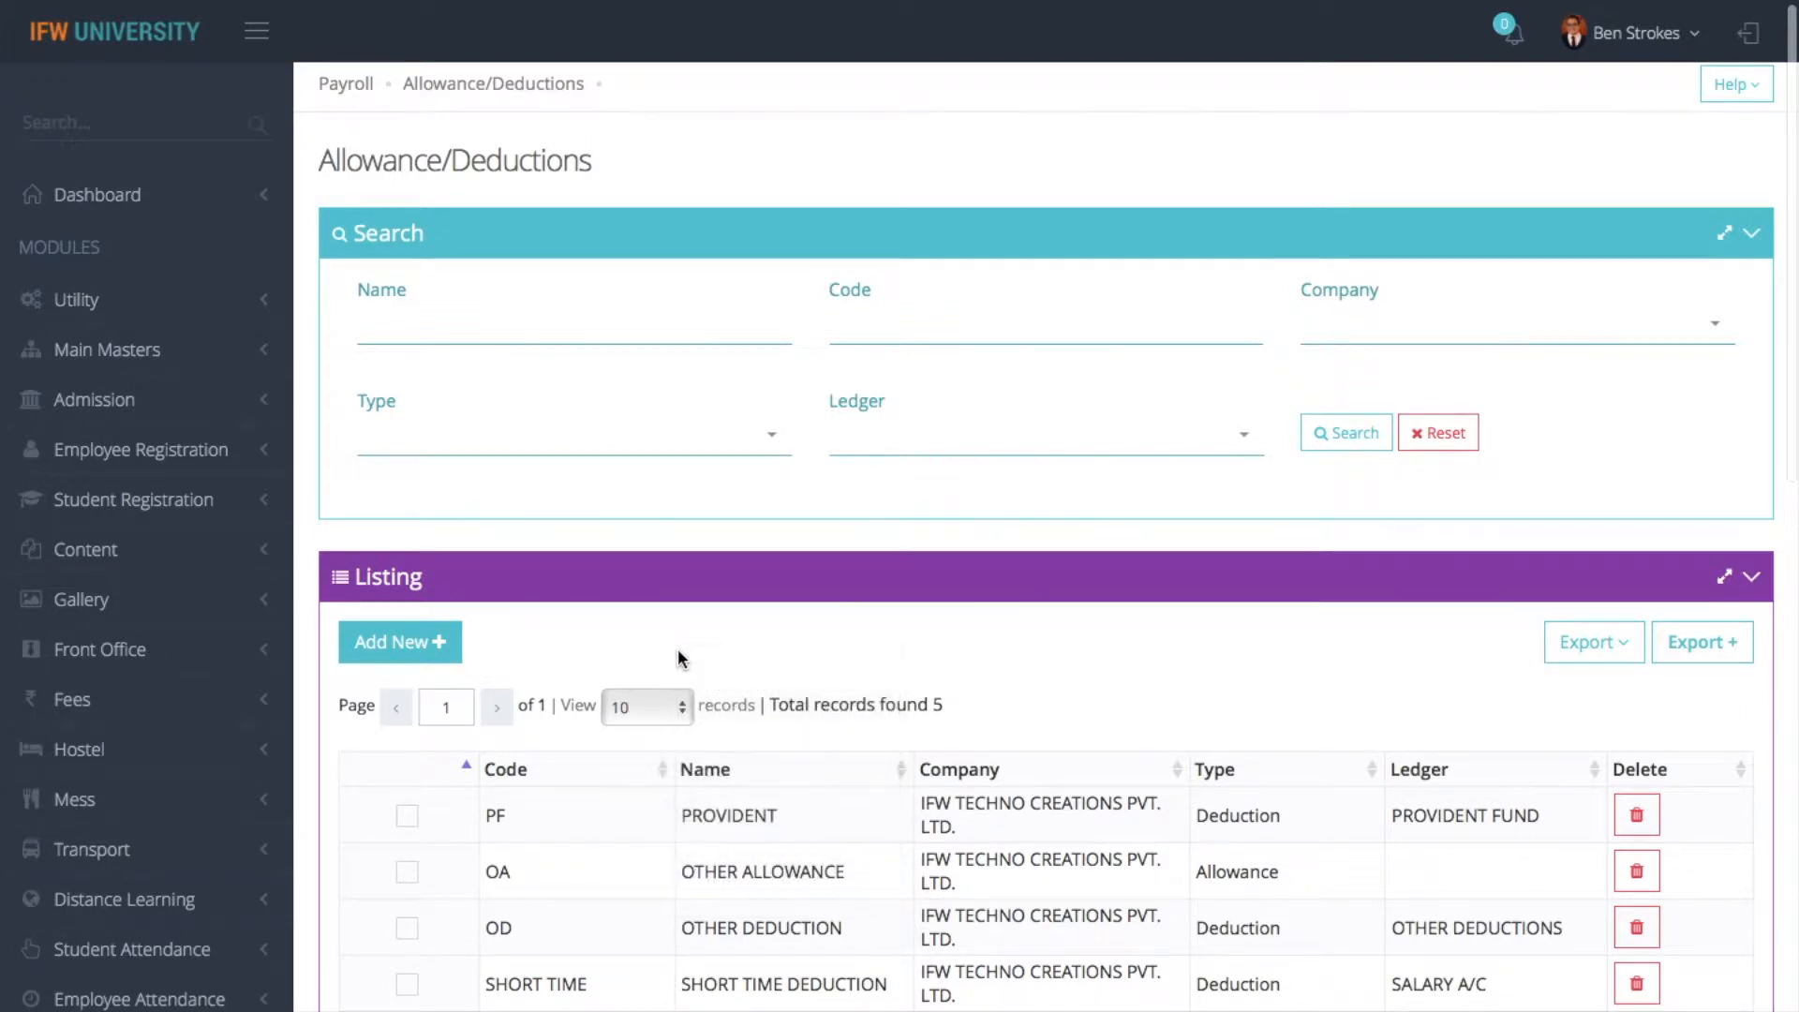
right_click(677, 648)
left_click(619, 646)
- Filter the listing to company IFW TECHNO CREATIONS PVT. LTD. and type Allowance
scroll(849, 641, "down", 3)
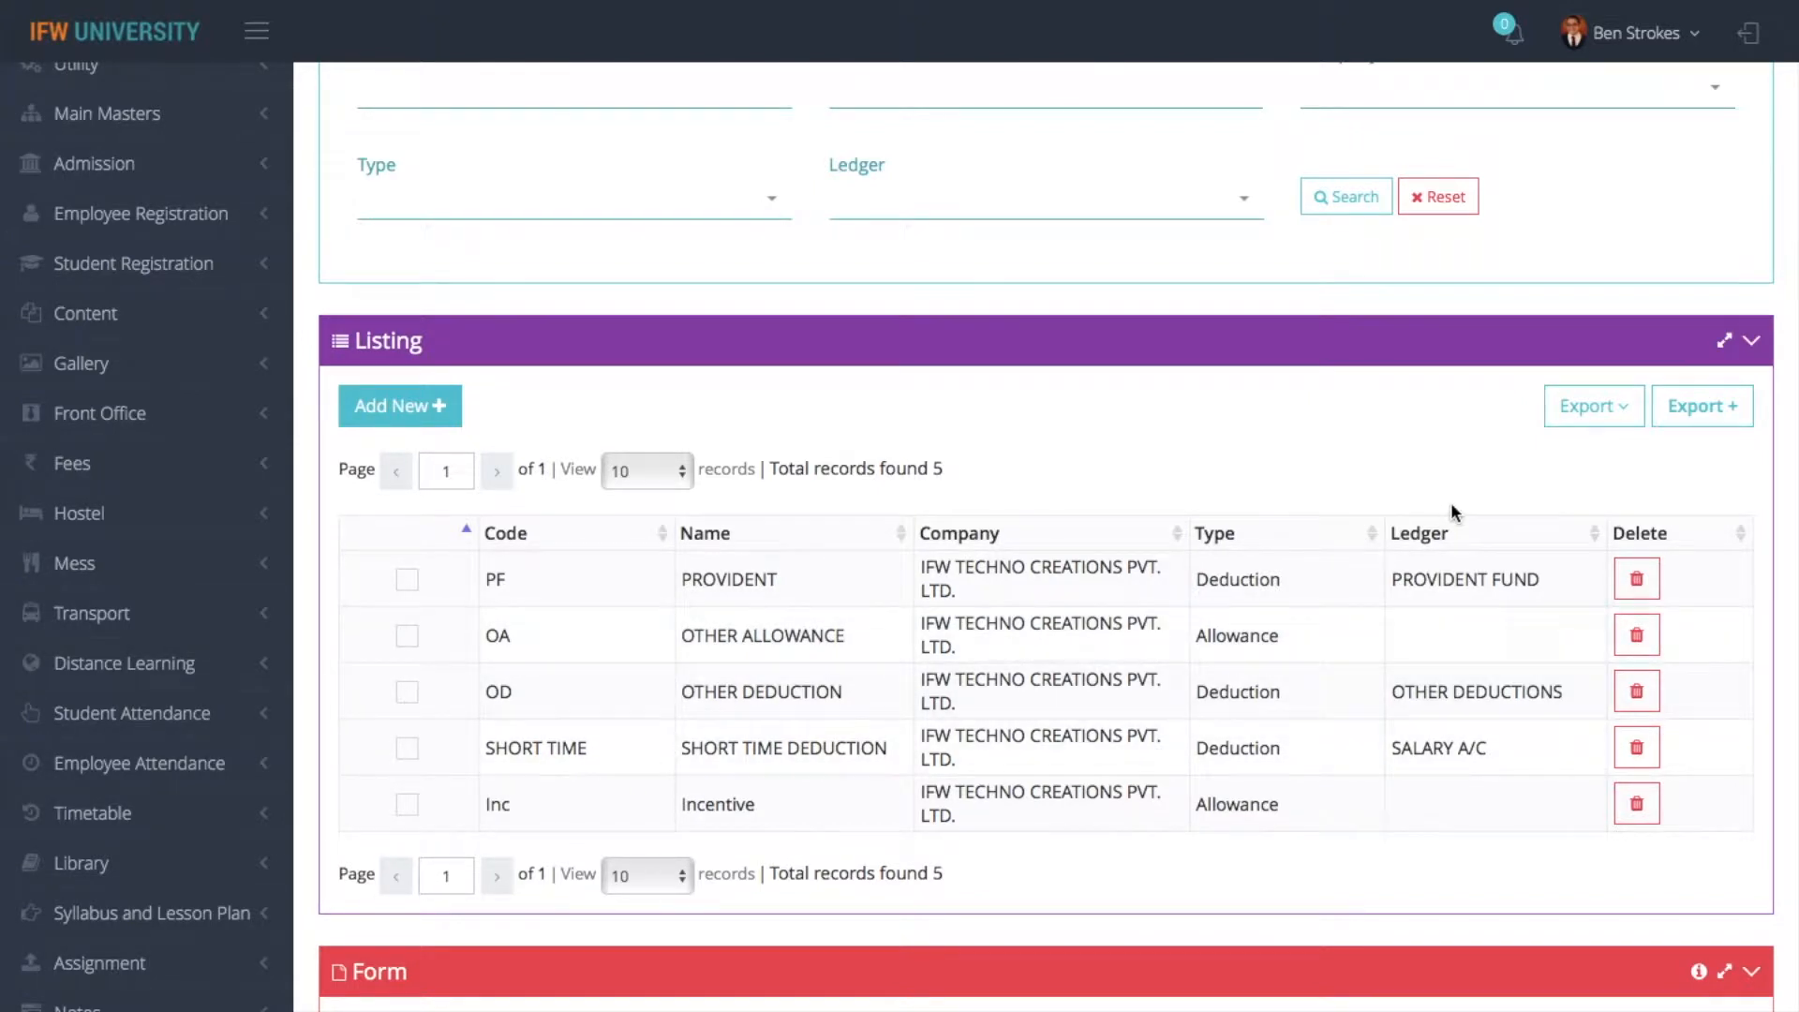
scroll(740, 267, "up", 2)
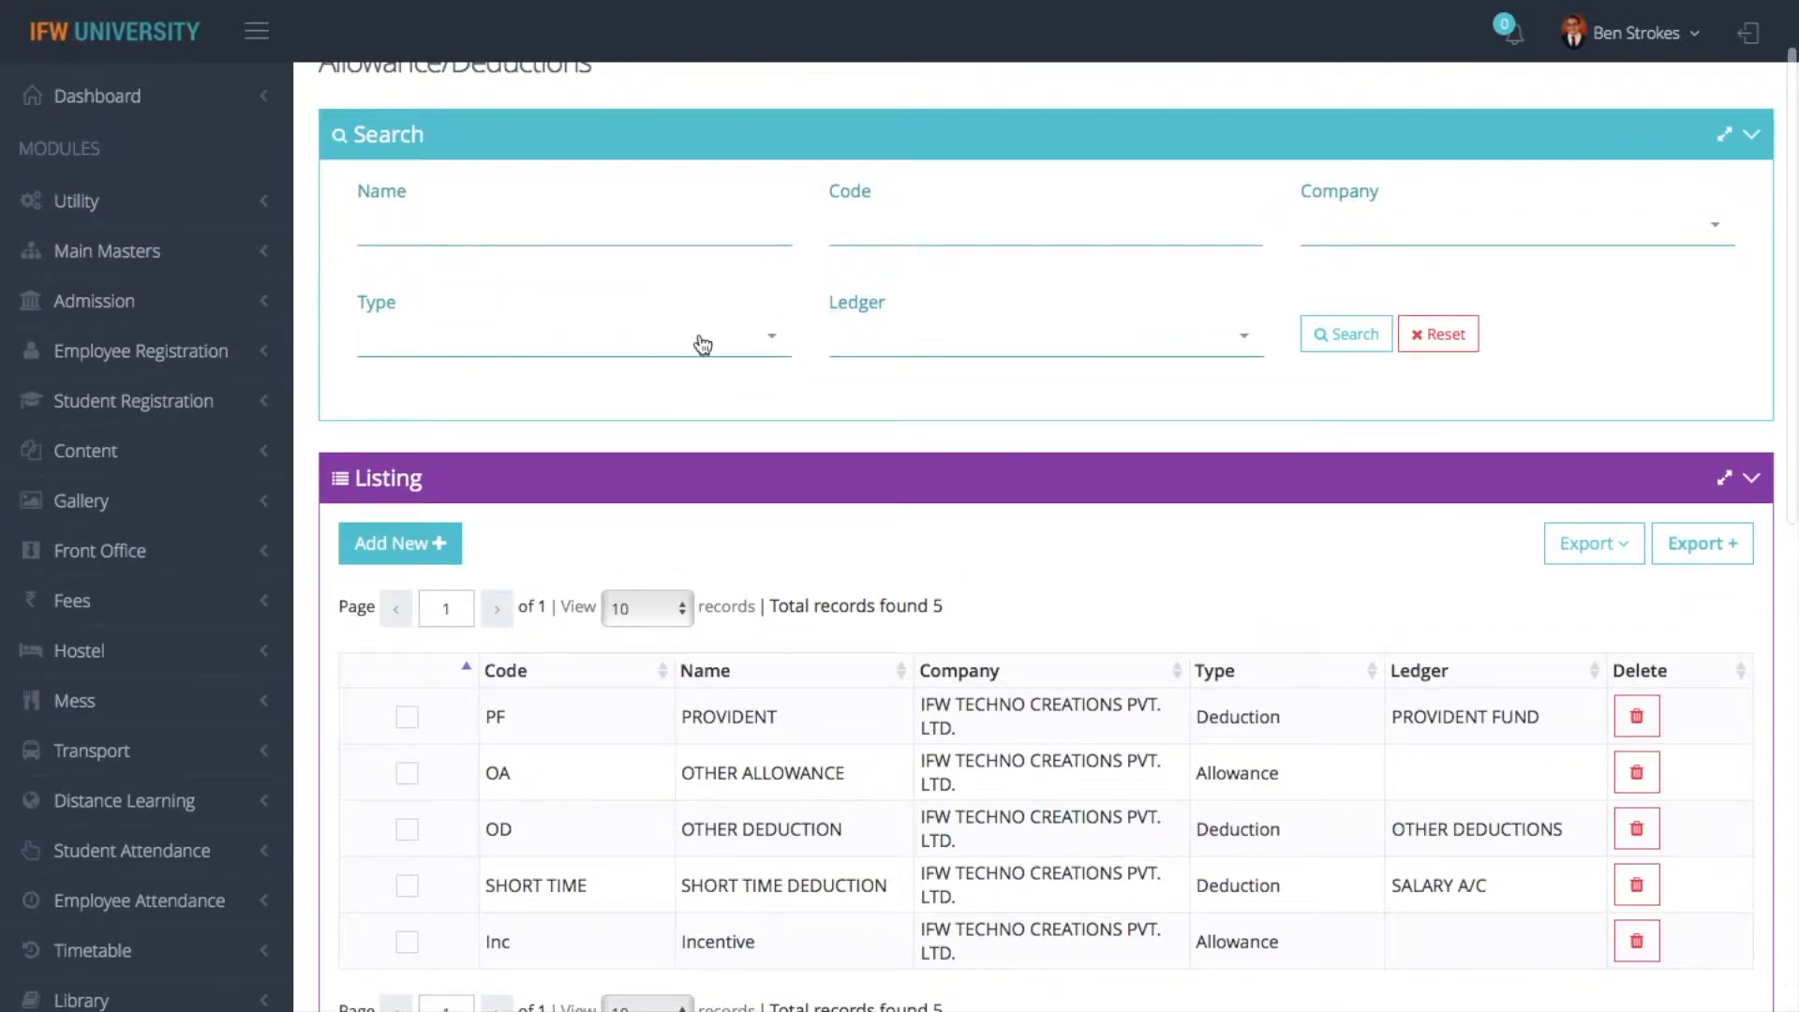
left_click(1390, 241)
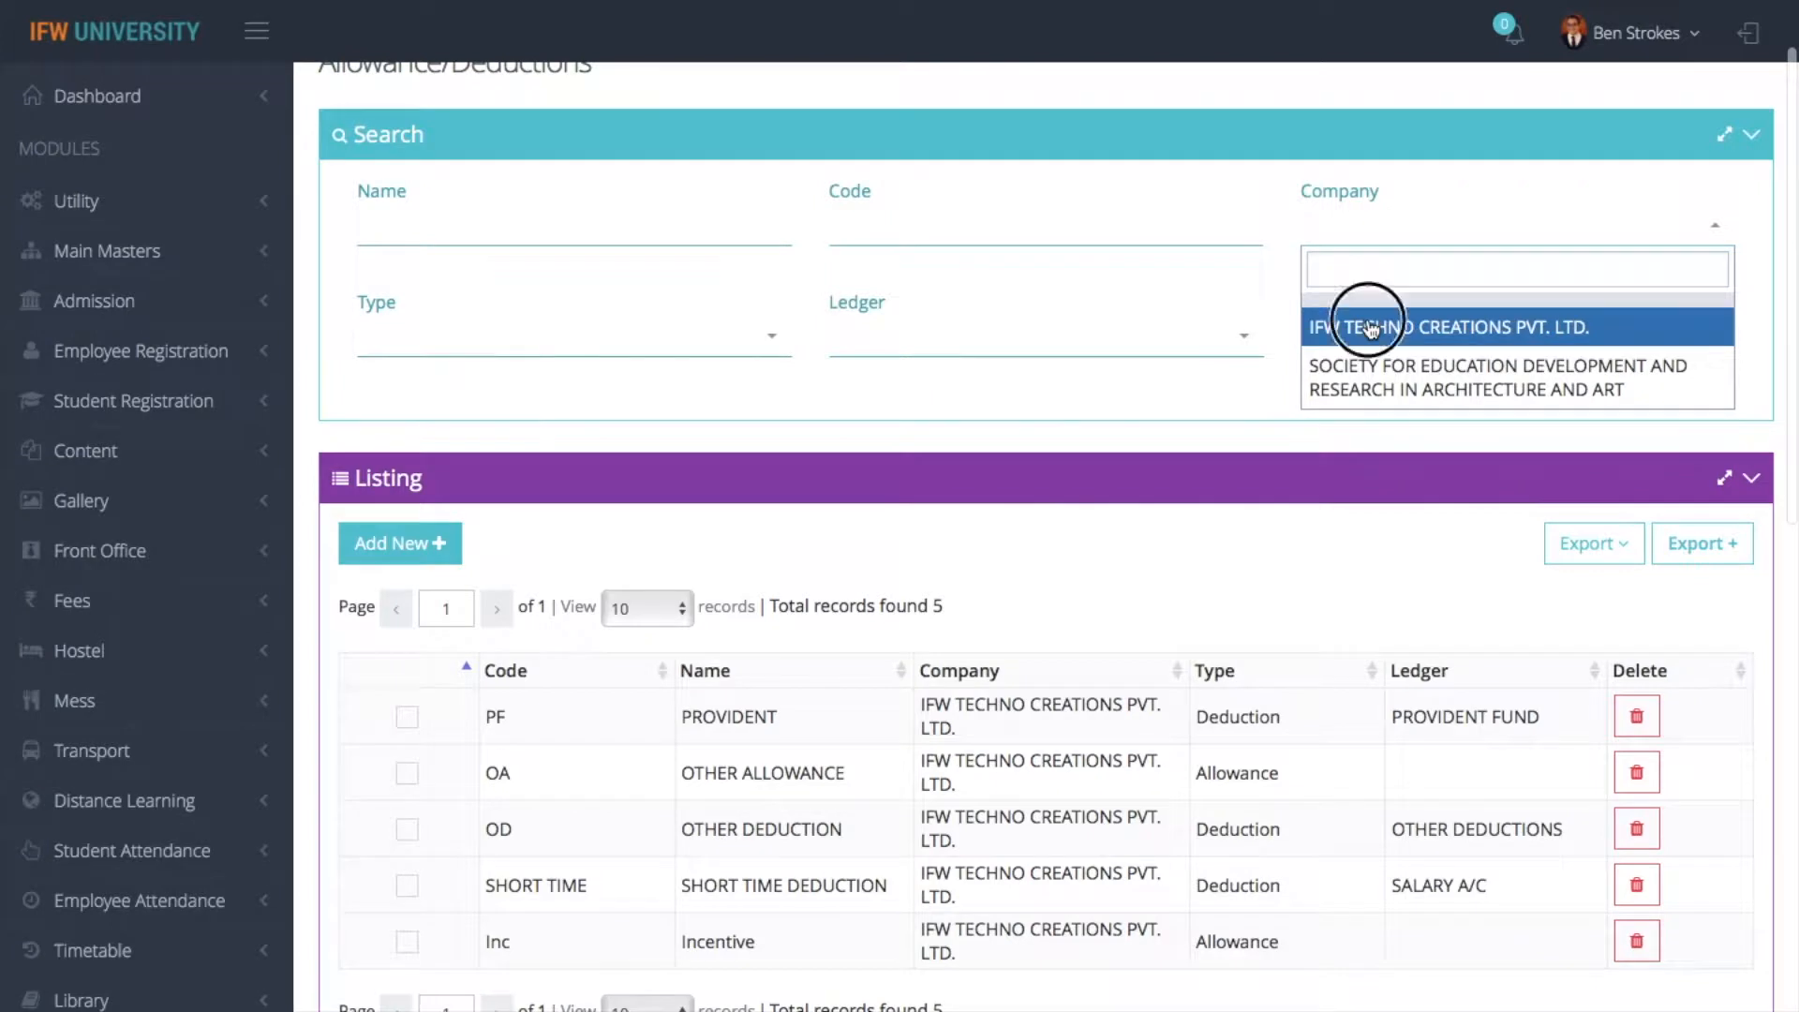
left_click(1377, 327)
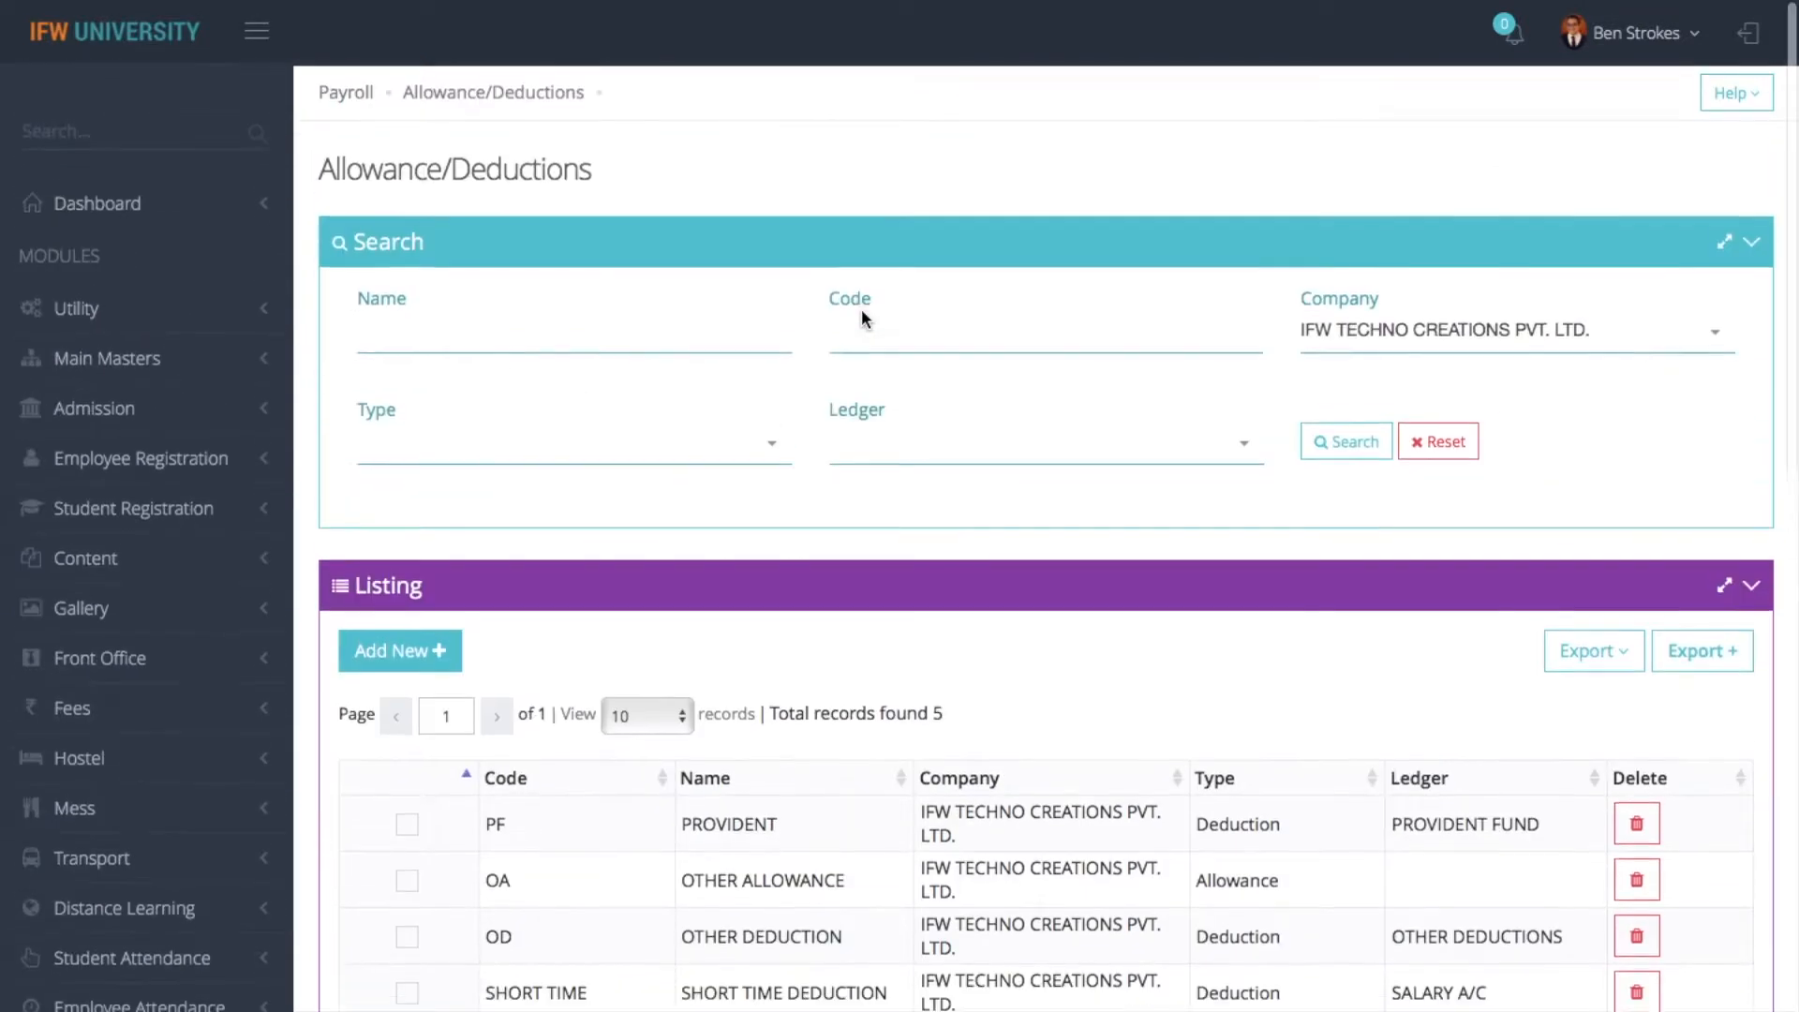
left_click(633, 441)
left_click(555, 543)
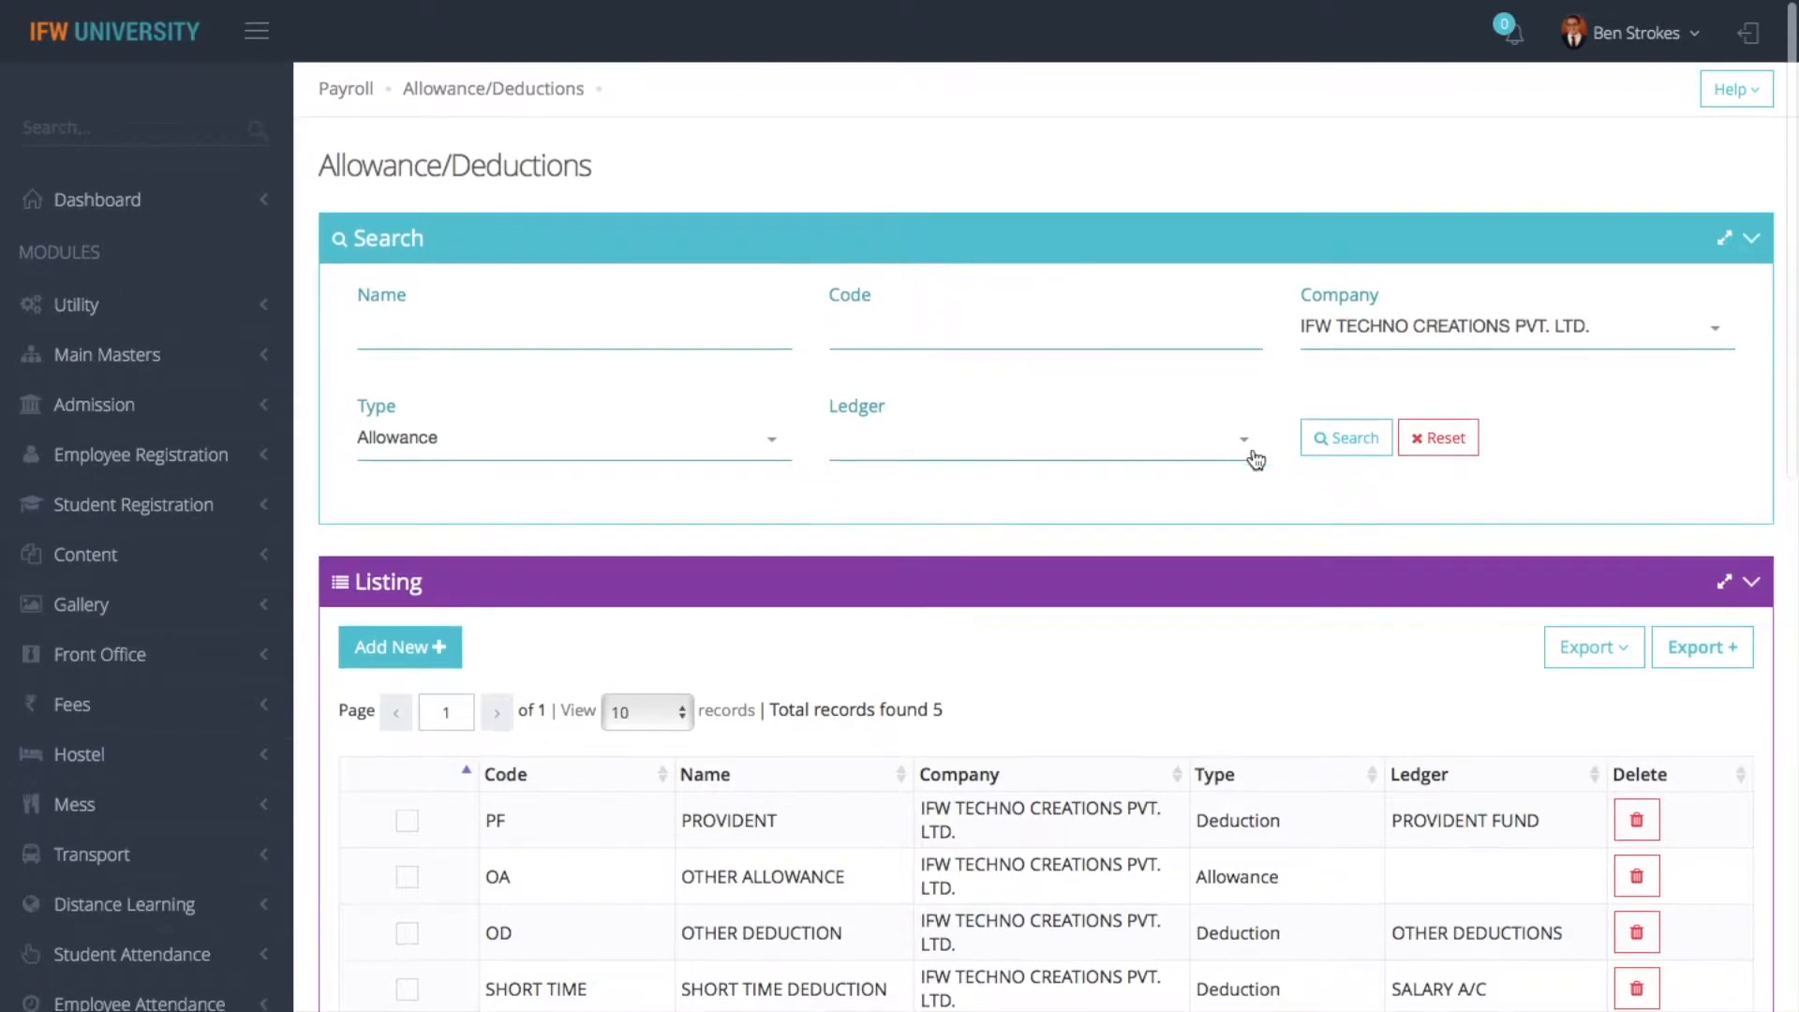
left_click(1325, 440)
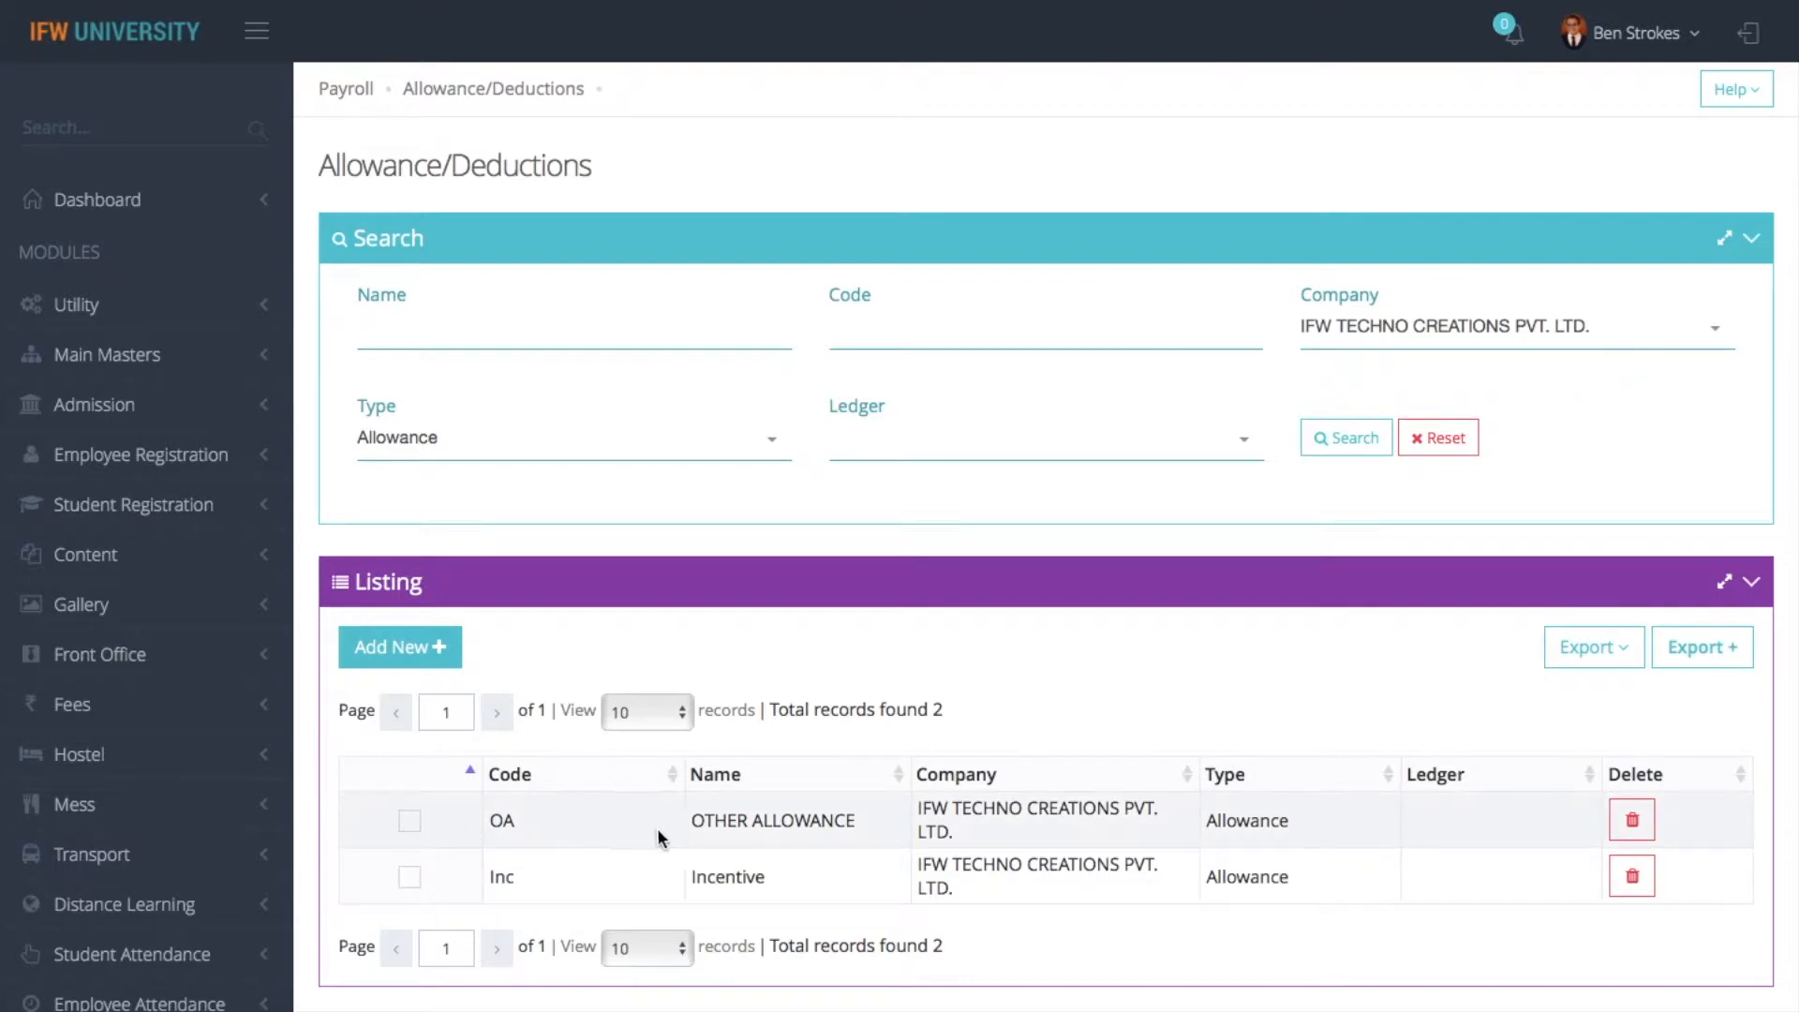
- Filter the listing to the Deduction type for the same company
left_click(689, 466)
left_click(554, 578)
scroll(923, 452, "down", 4)
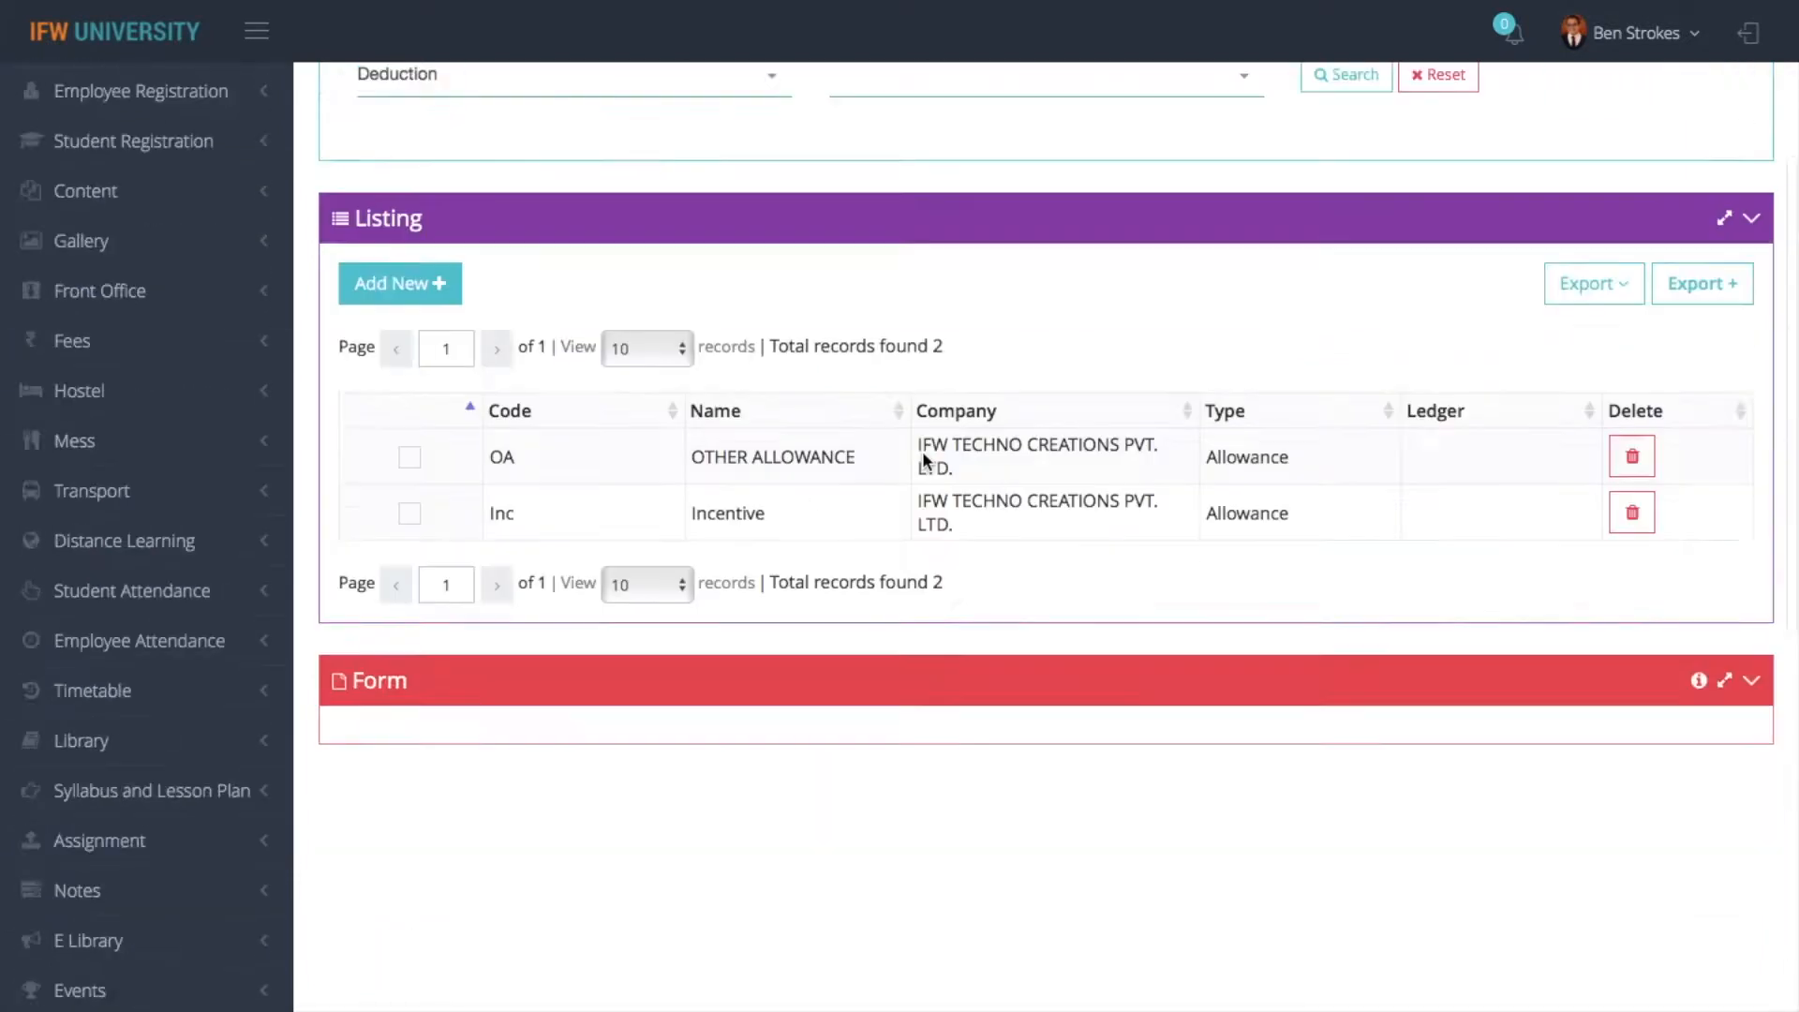
scroll(922, 460, "up", 4)
left_click(1315, 438)
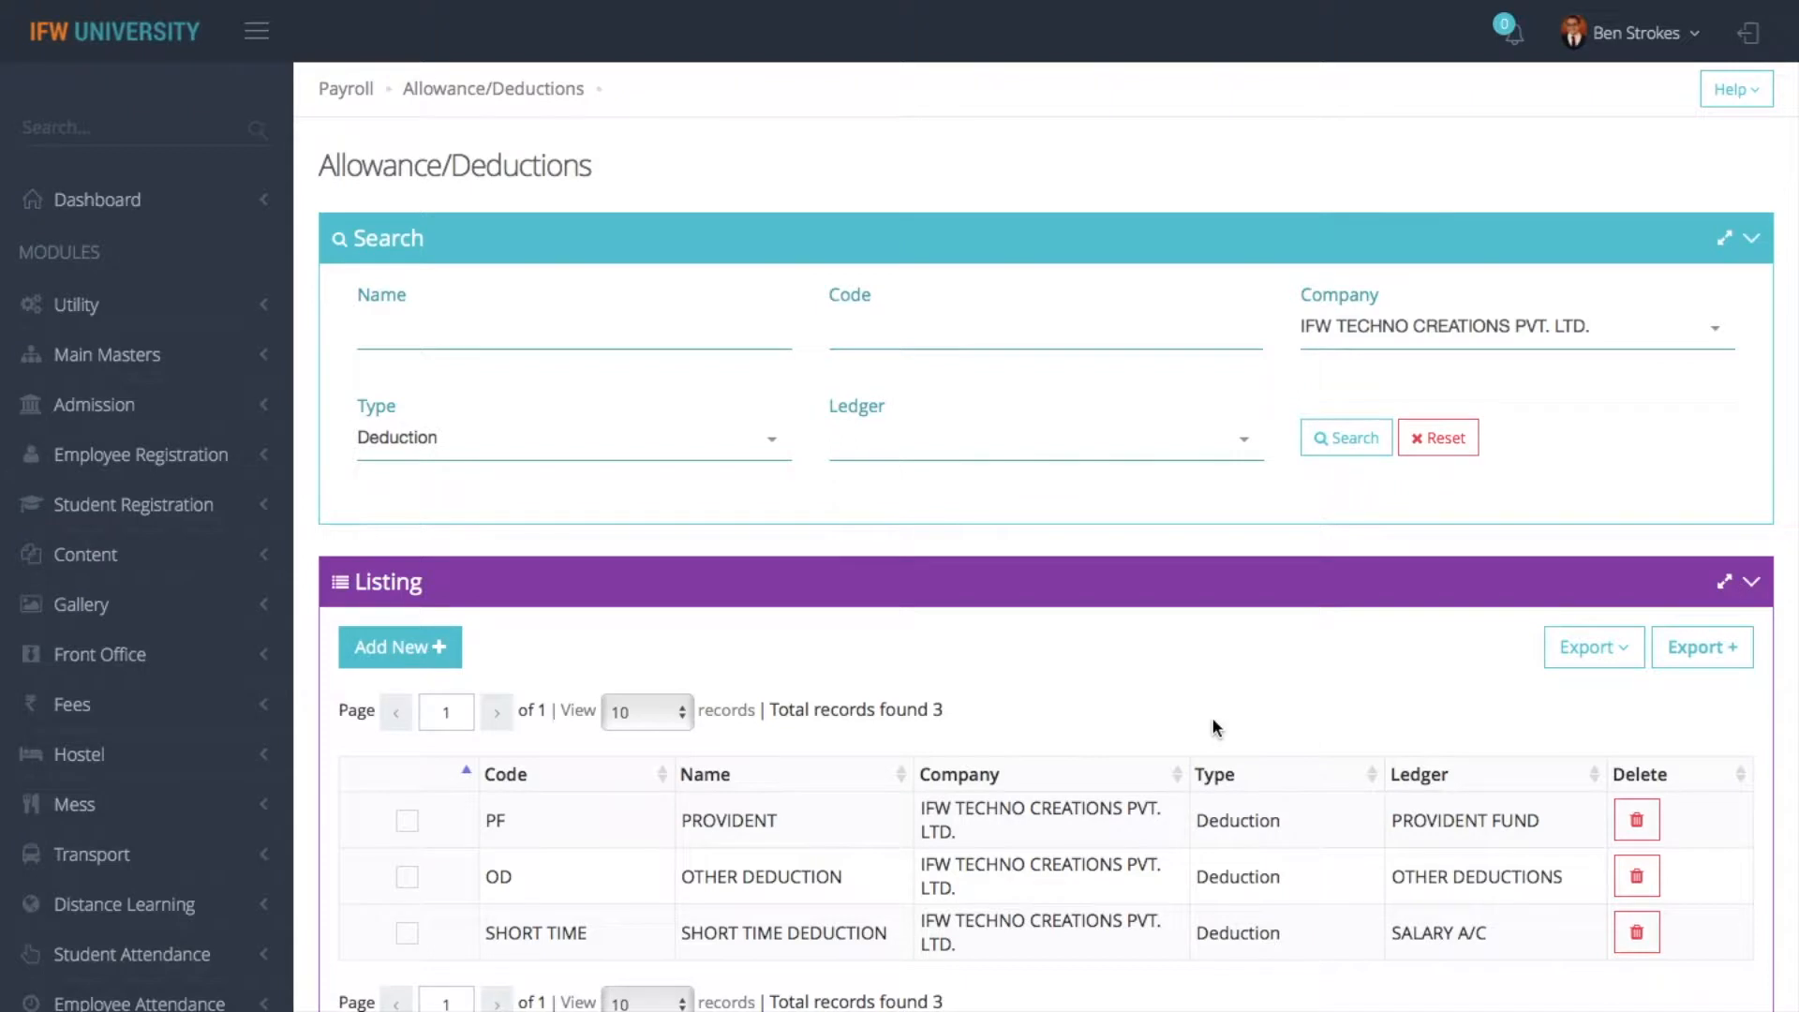
- View the printable report of the filtered deductions and return to the Allowance/Deductions page
left_click(1603, 660)
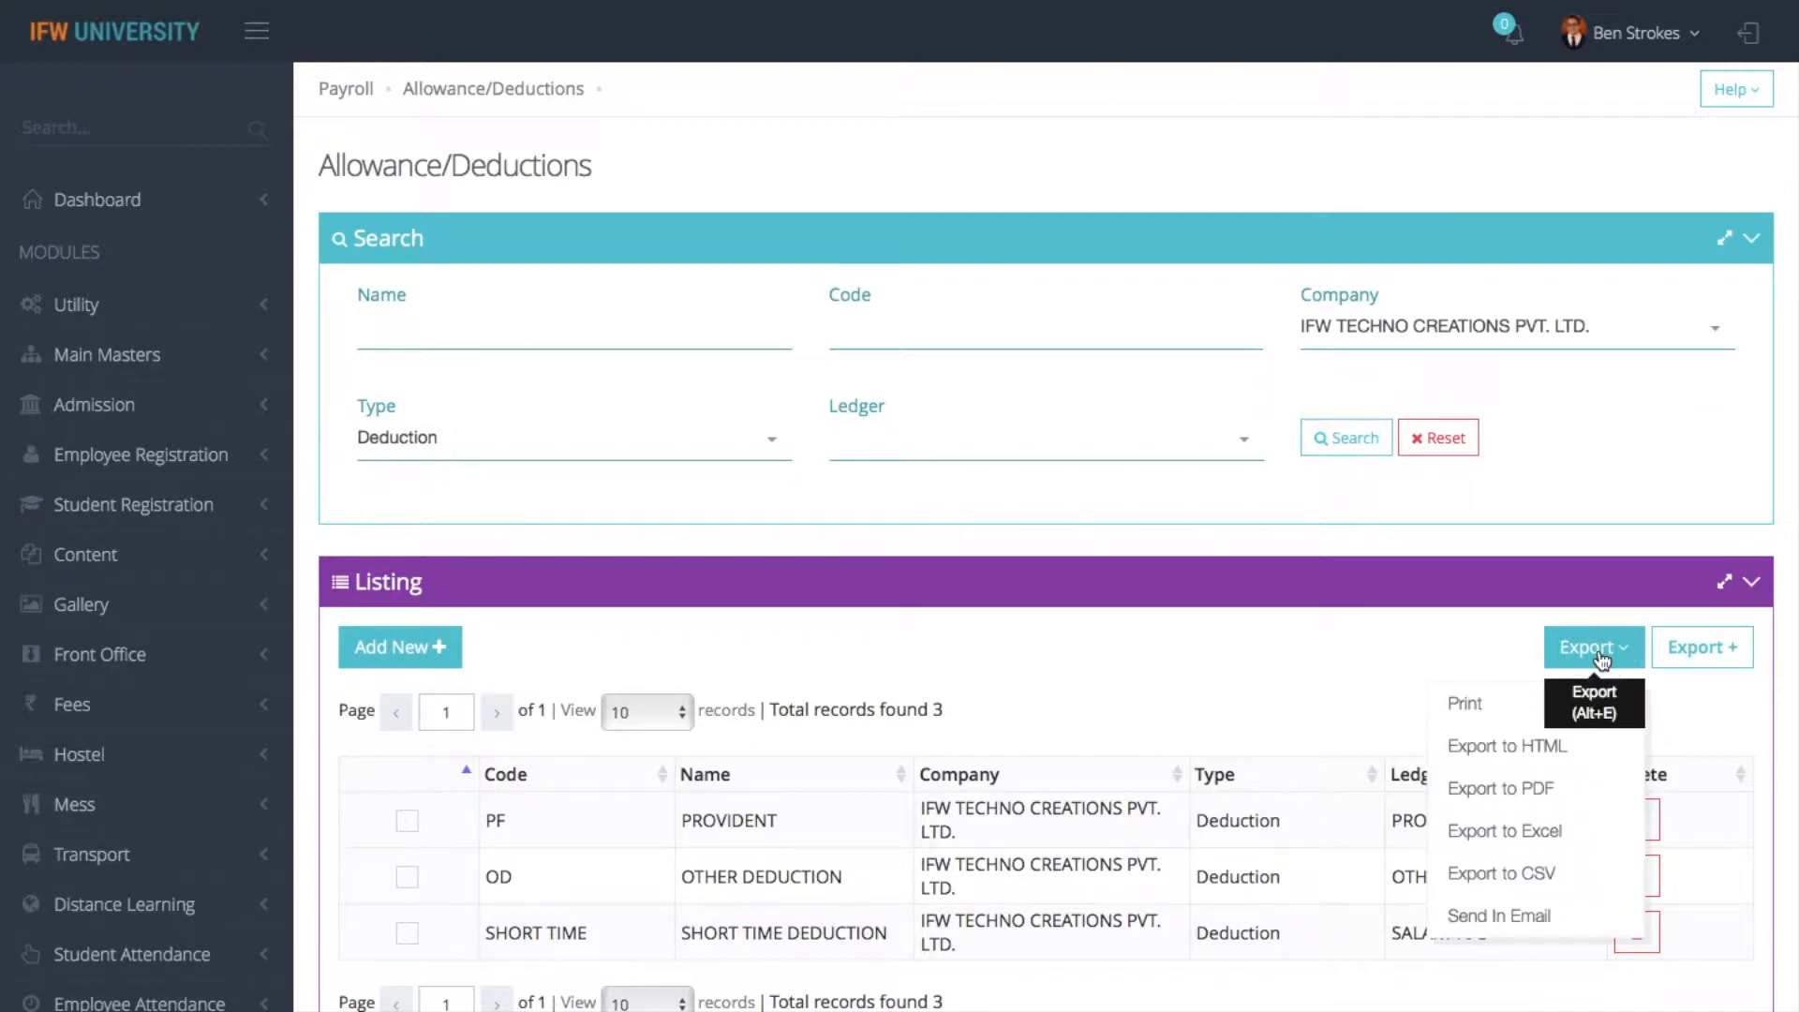
left_click(1485, 702)
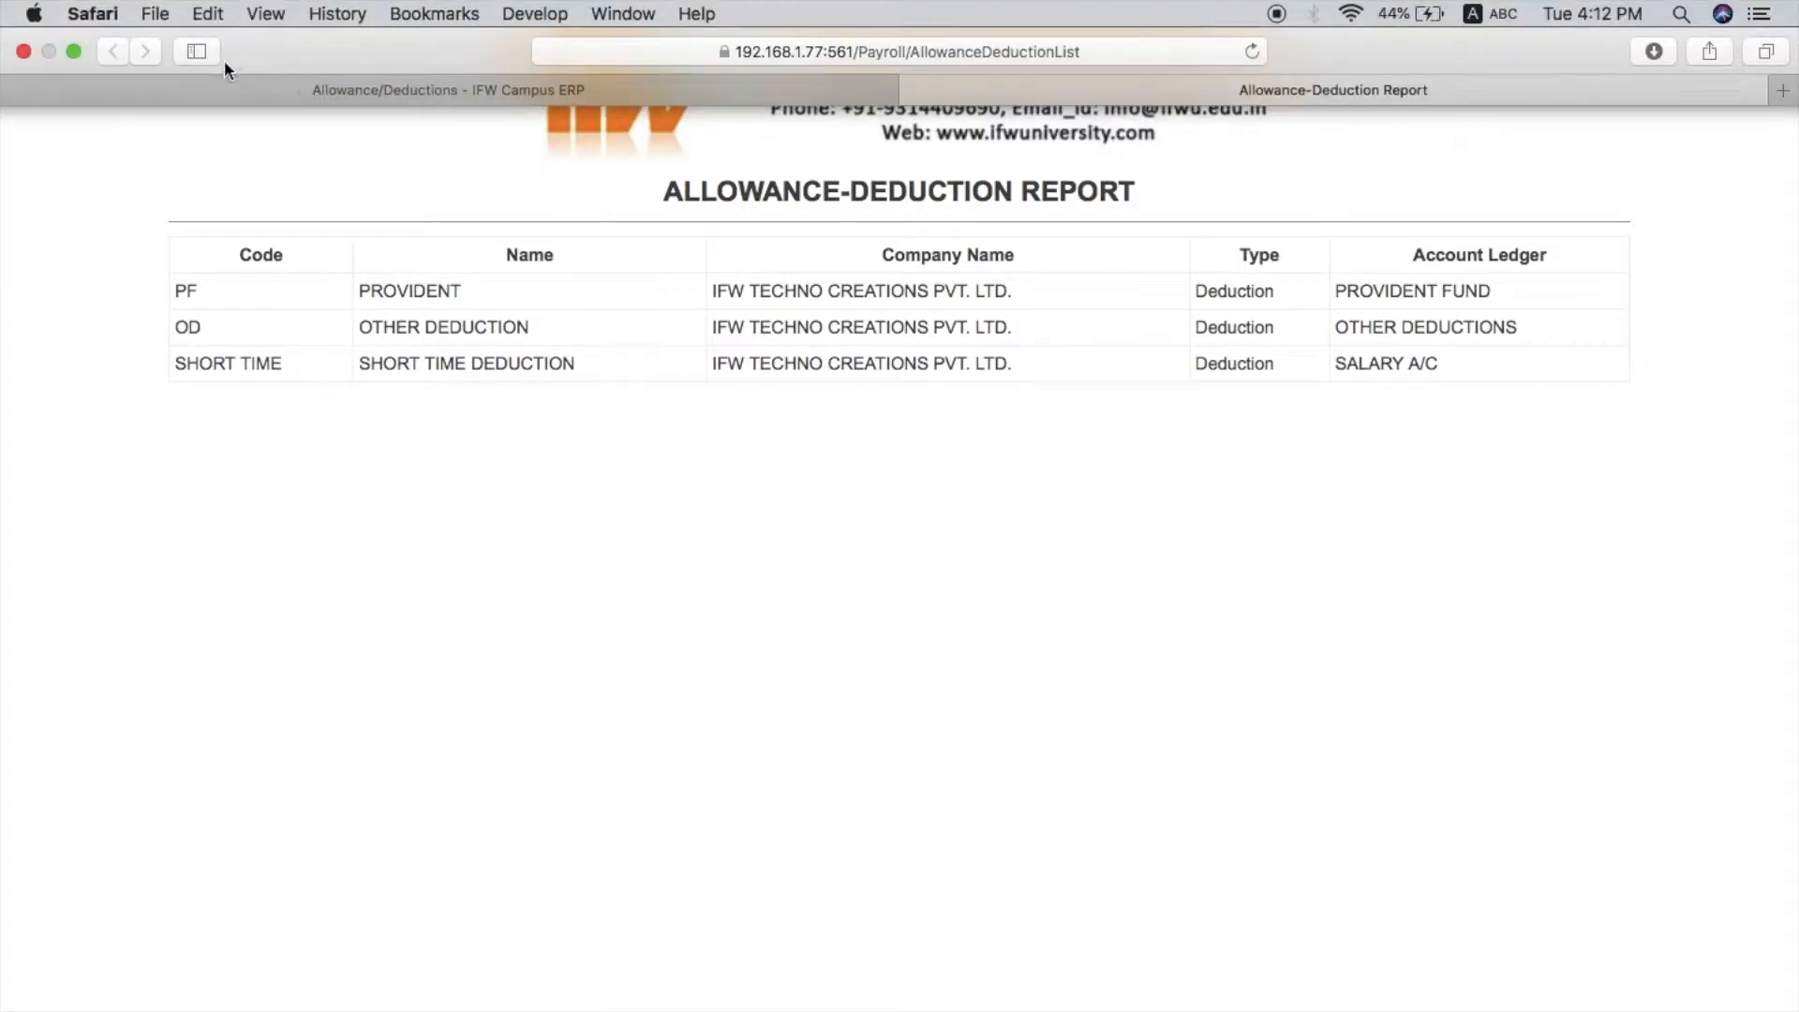
left_click(234, 82)
- Start sending the deduction report by email and enter the recipient's email address
left_click(1594, 646)
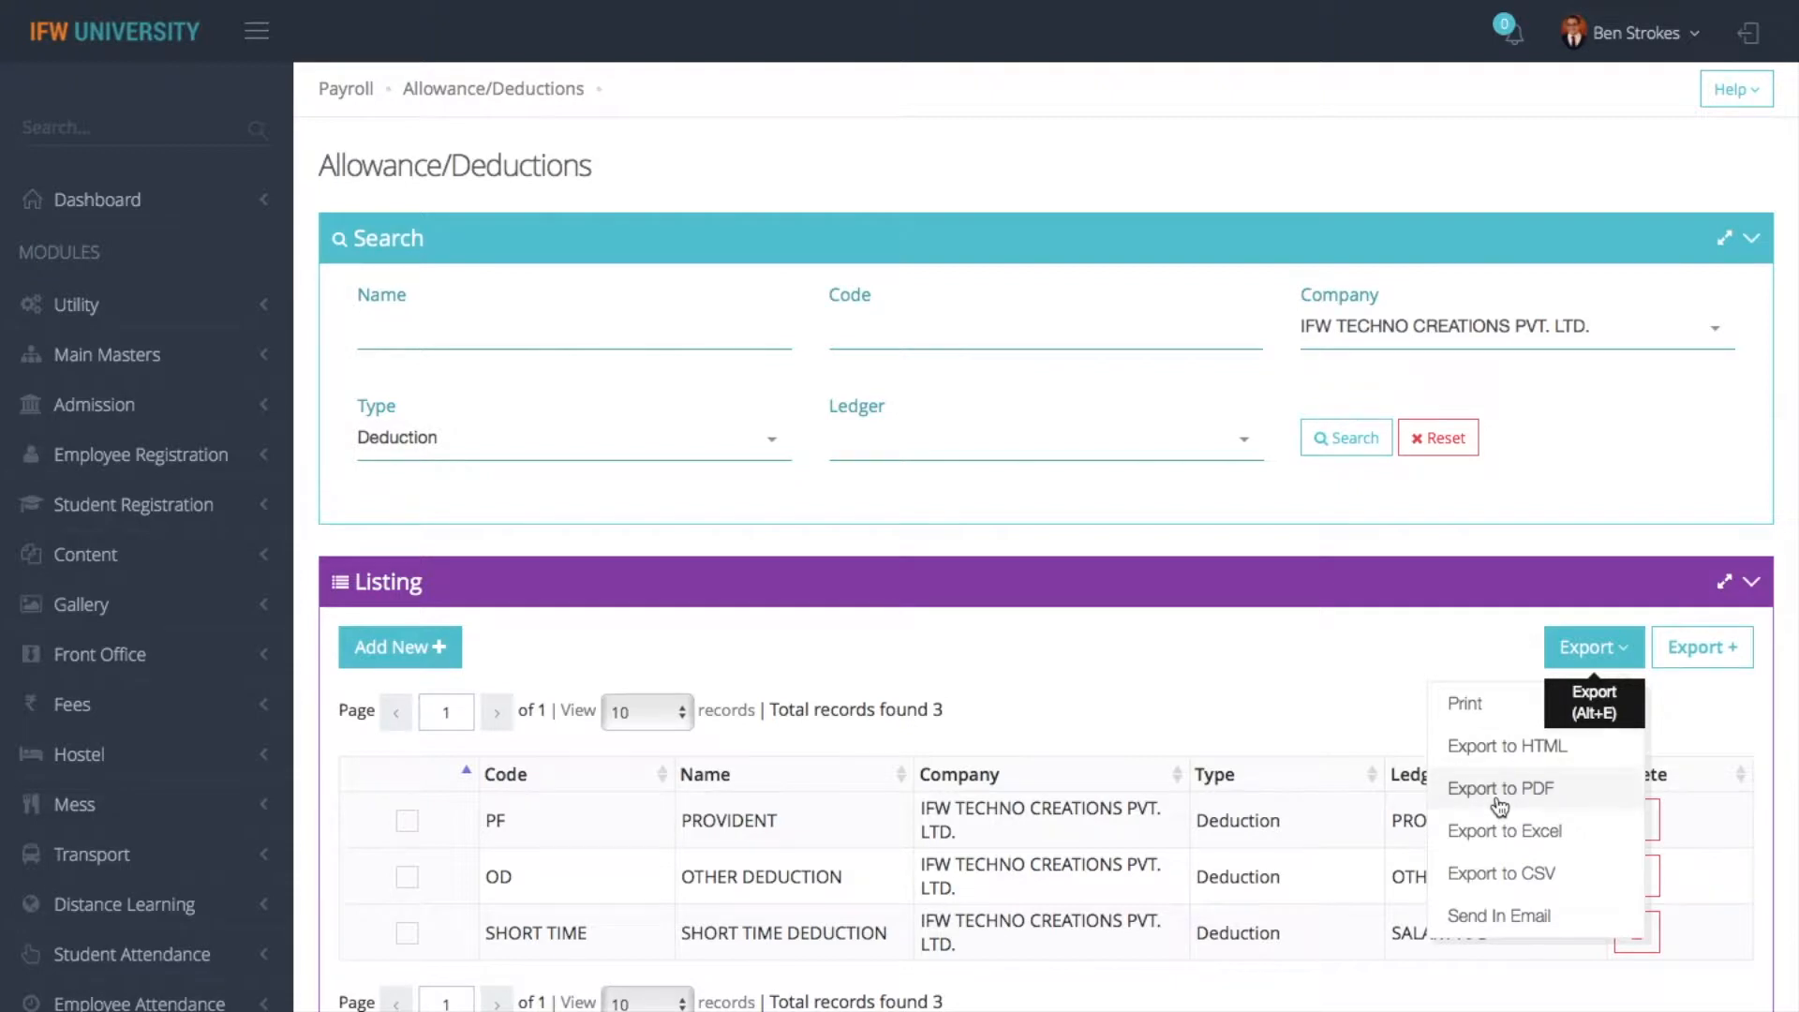
left_click(1490, 918)
left_click(478, 175)
- Enter "allowance" as the subject of the report email
type("pd")
key("BackSpace")
type("a")
key("BackSpace")
key("BackSpace")
type("allowna")
key("BackSpace")
key("BackSpace")
type("ance")
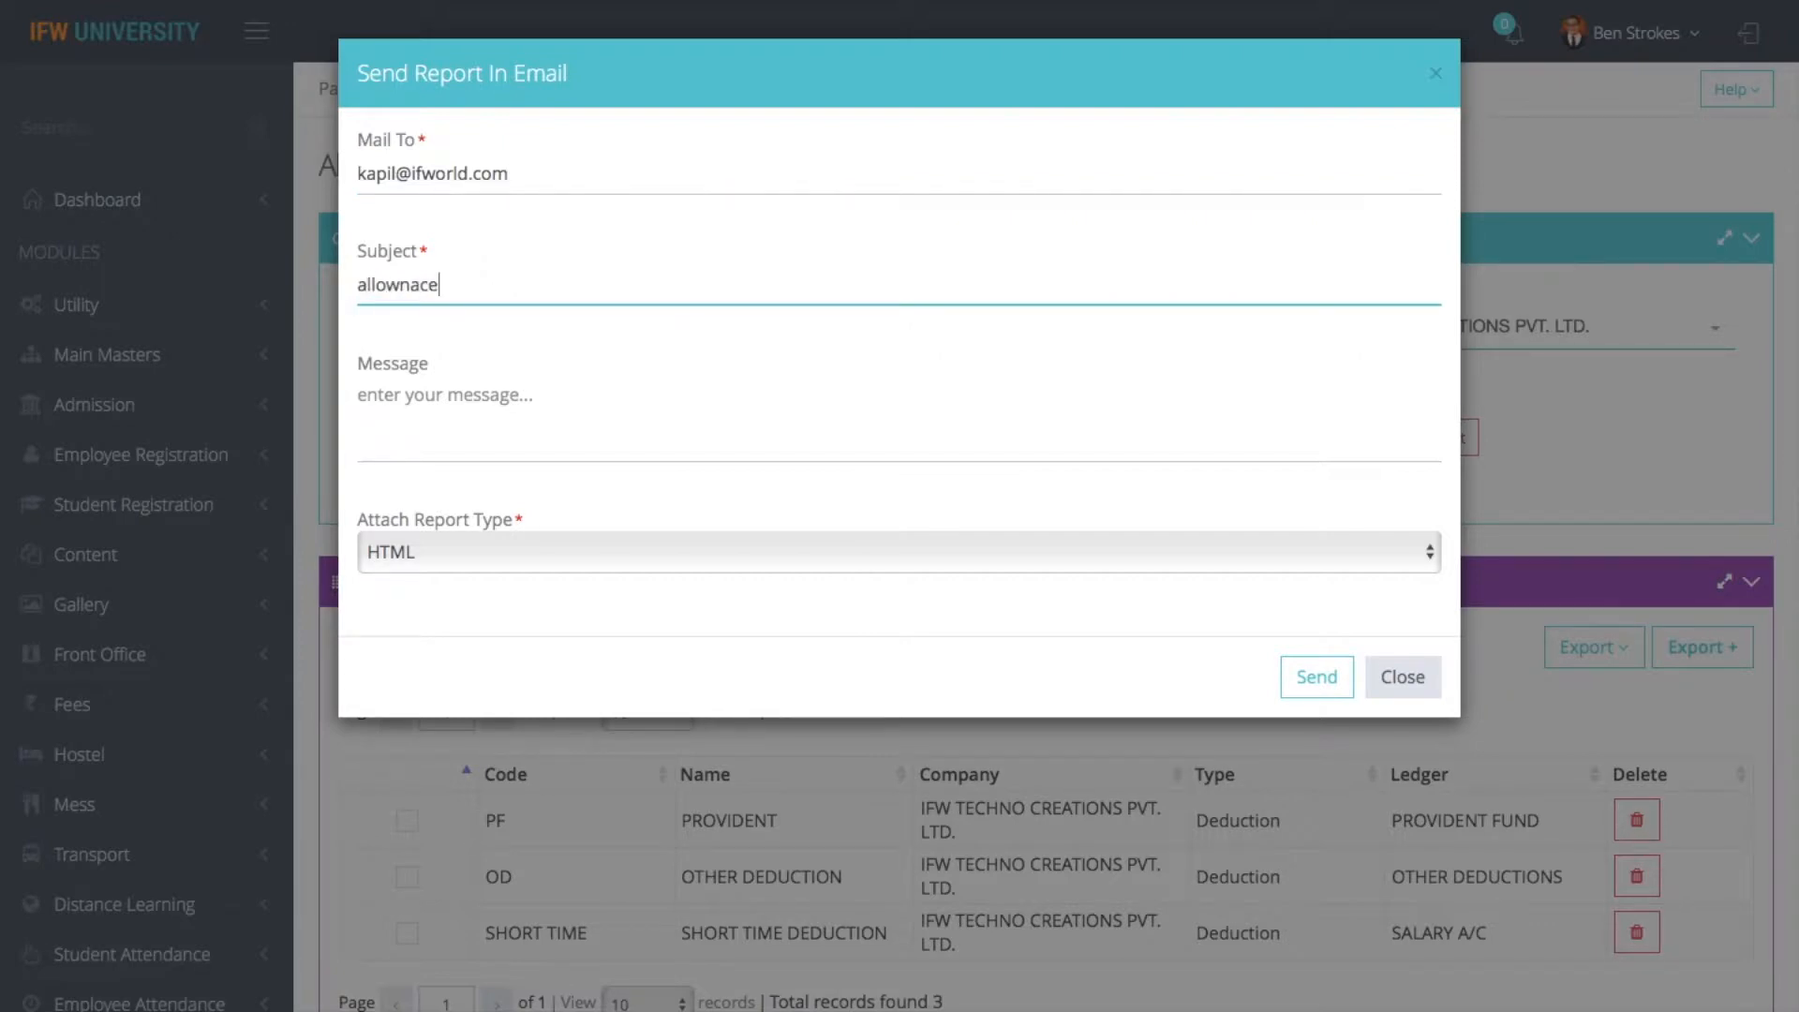
left_click(391, 305)
- Send the report email with the message "test" and the report attached as PDF, and close the email form
left_click(419, 395)
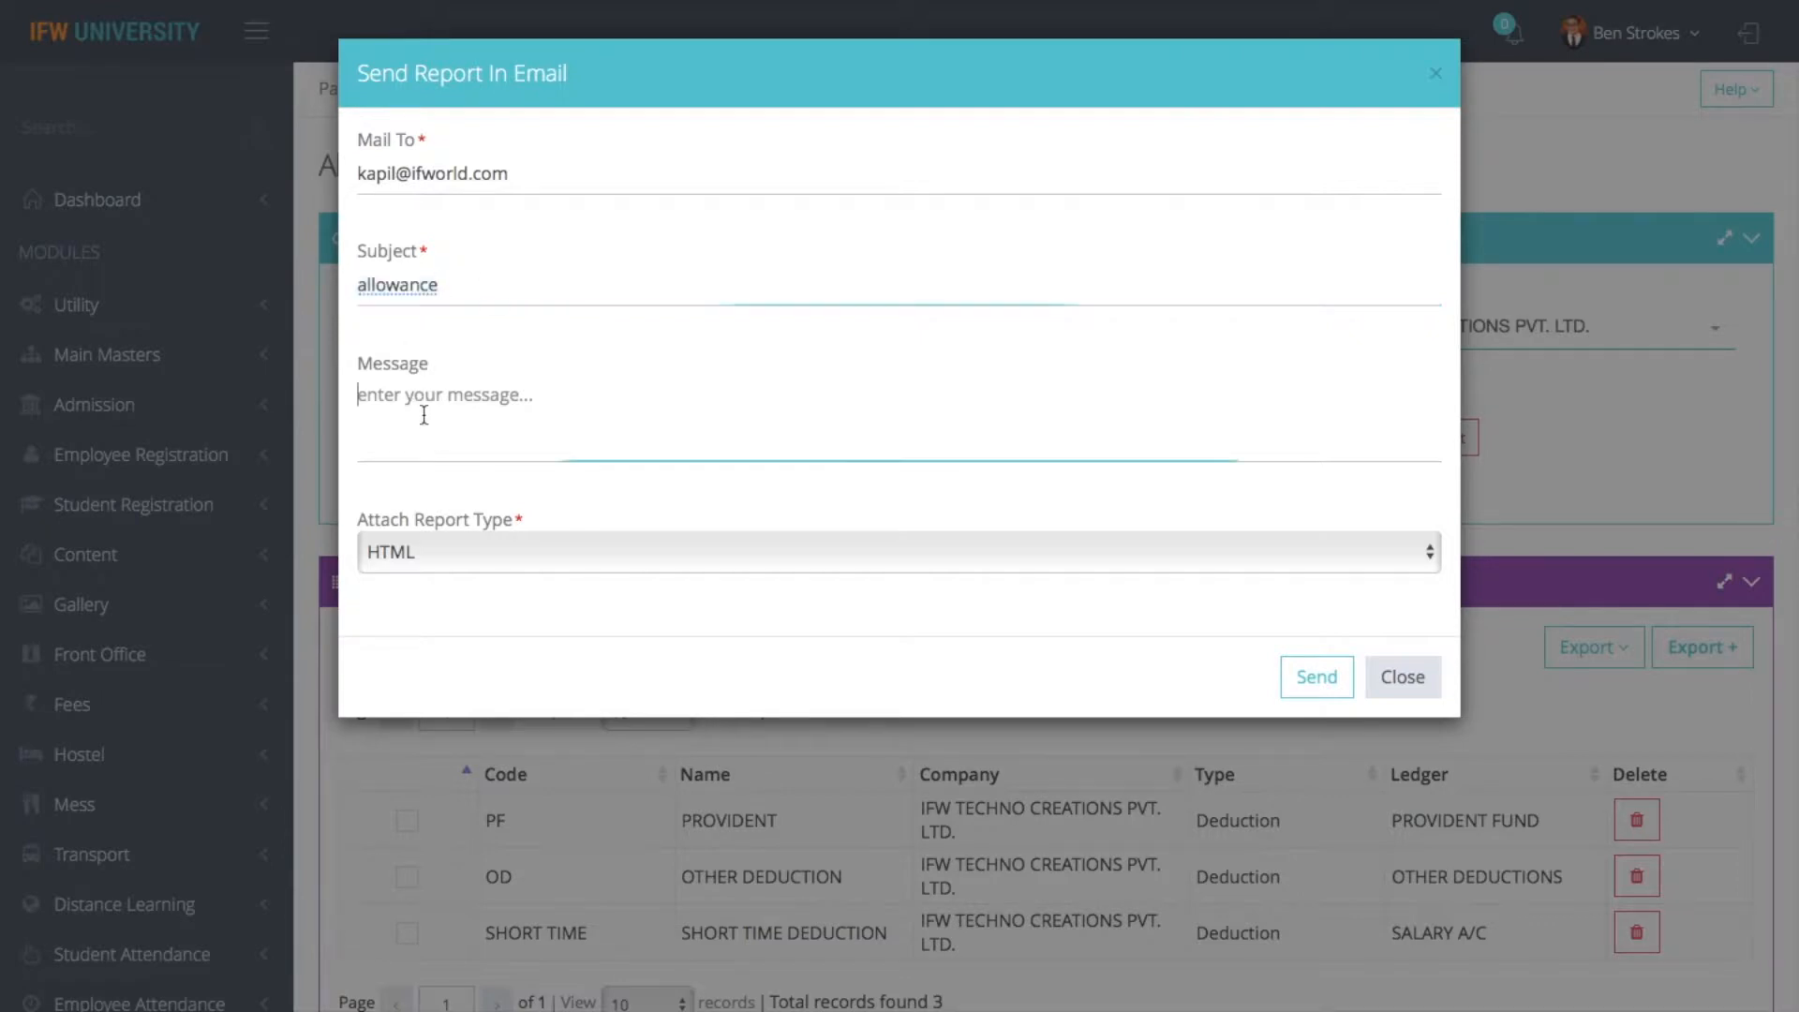
type("test")
left_click(689, 562)
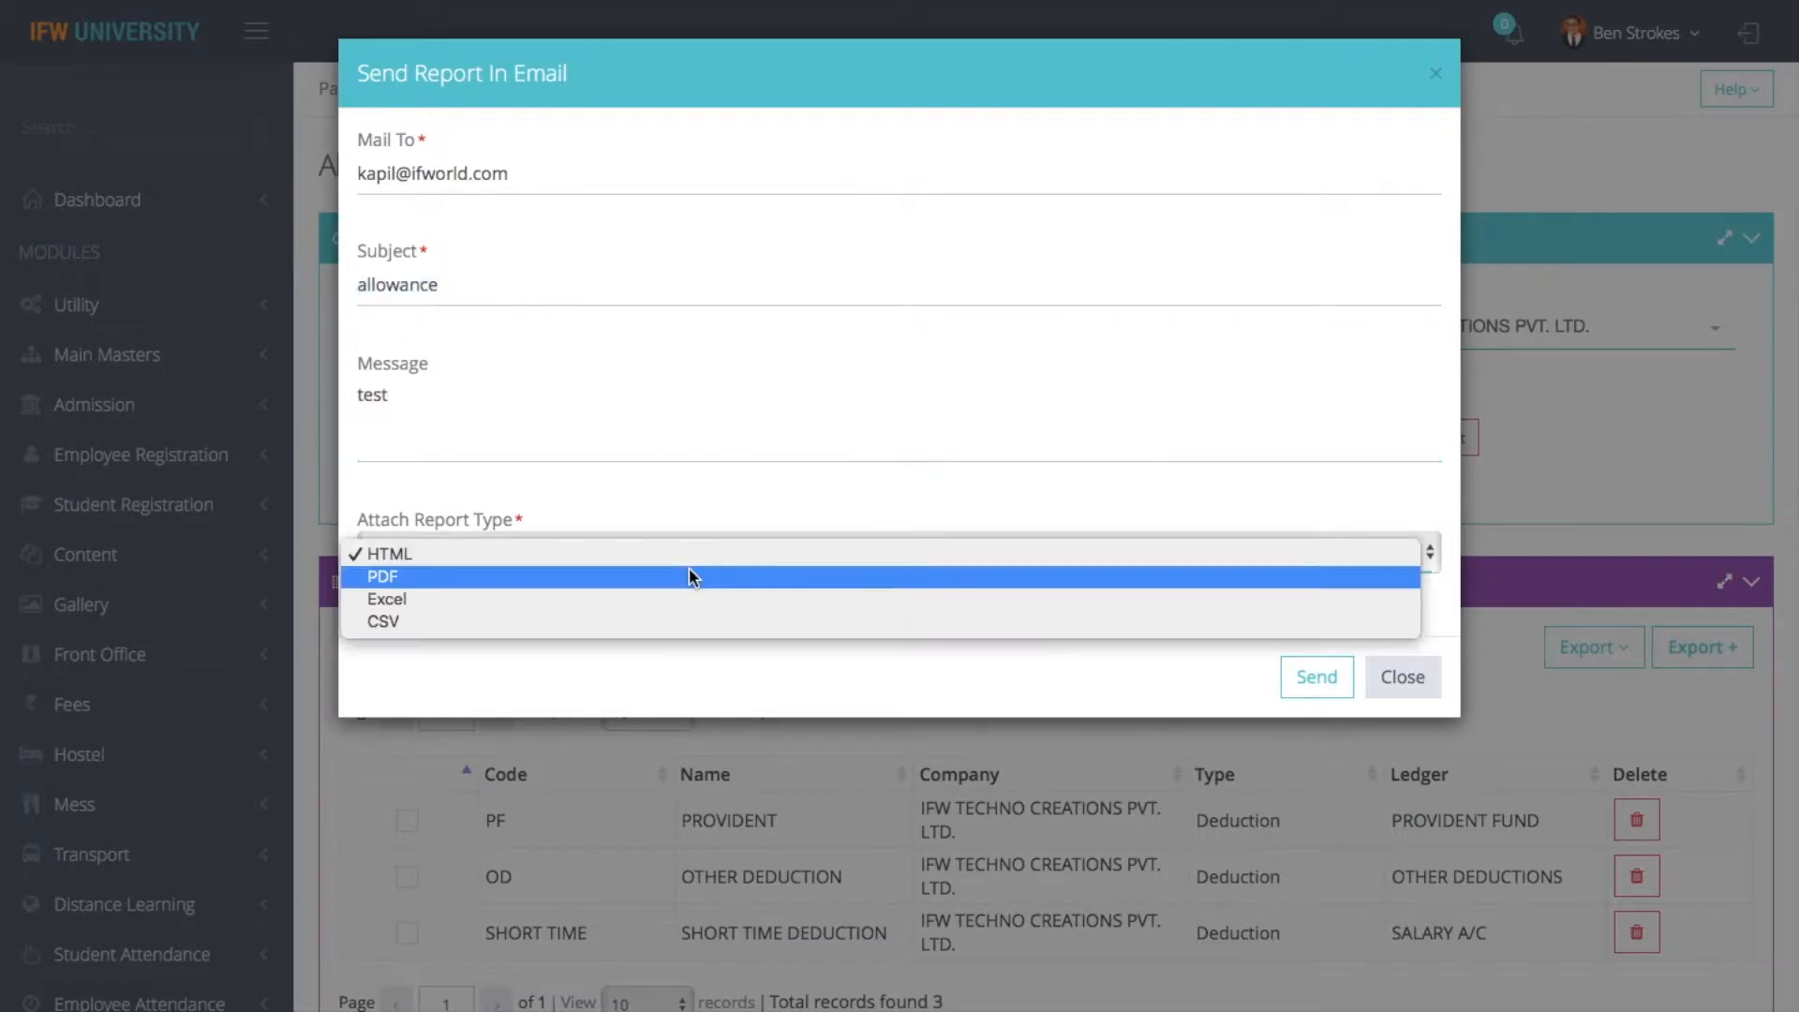
left_click(599, 577)
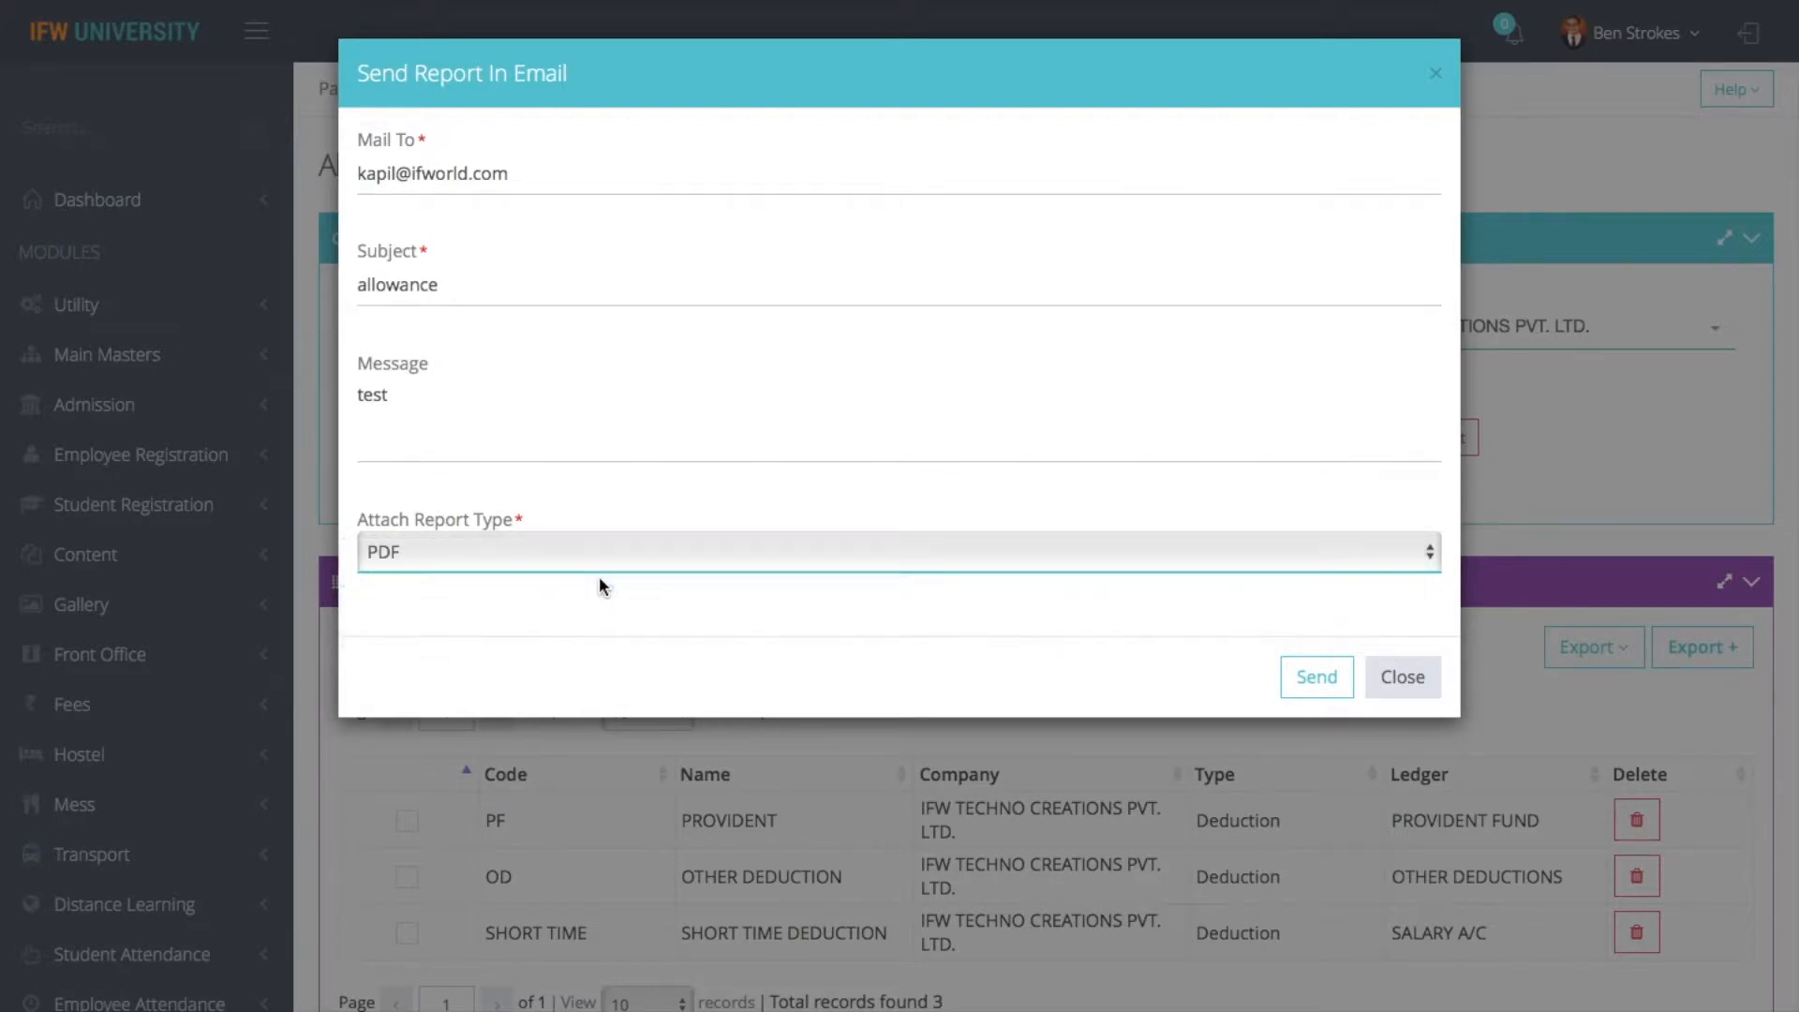
left_click(1310, 681)
left_click(1396, 676)
left_click(1582, 658)
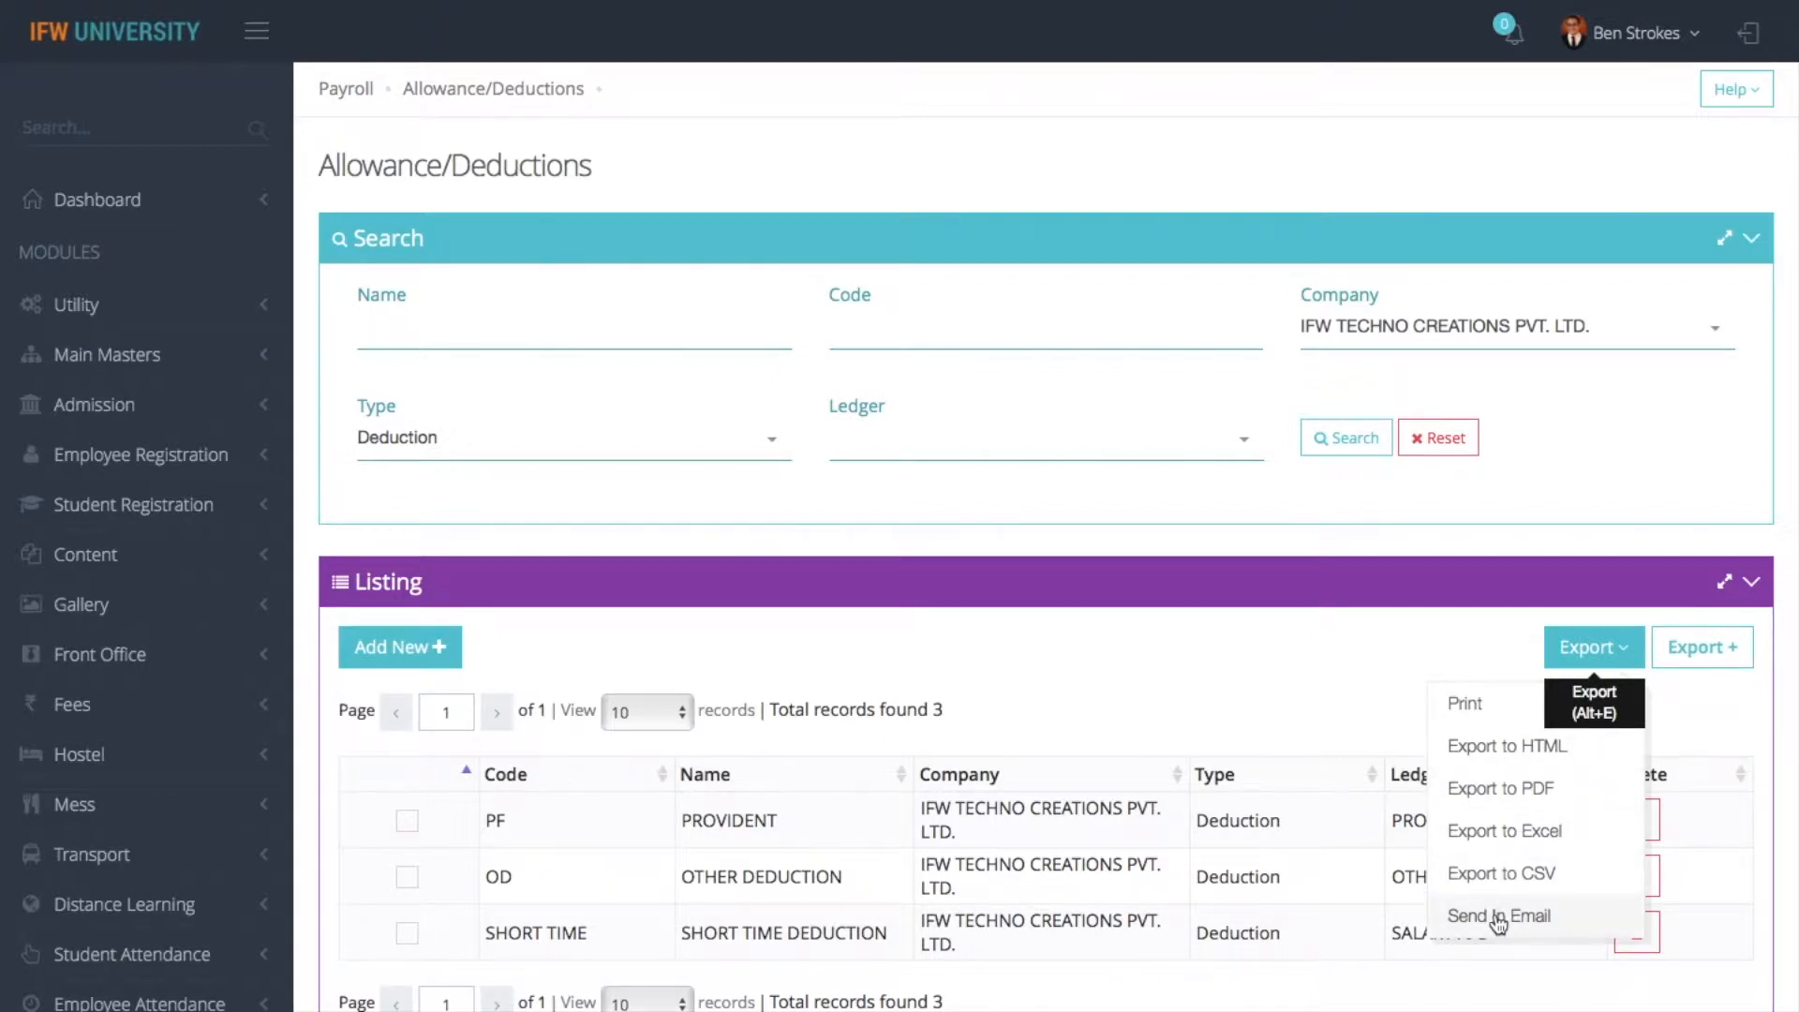
left_click(1290, 710)
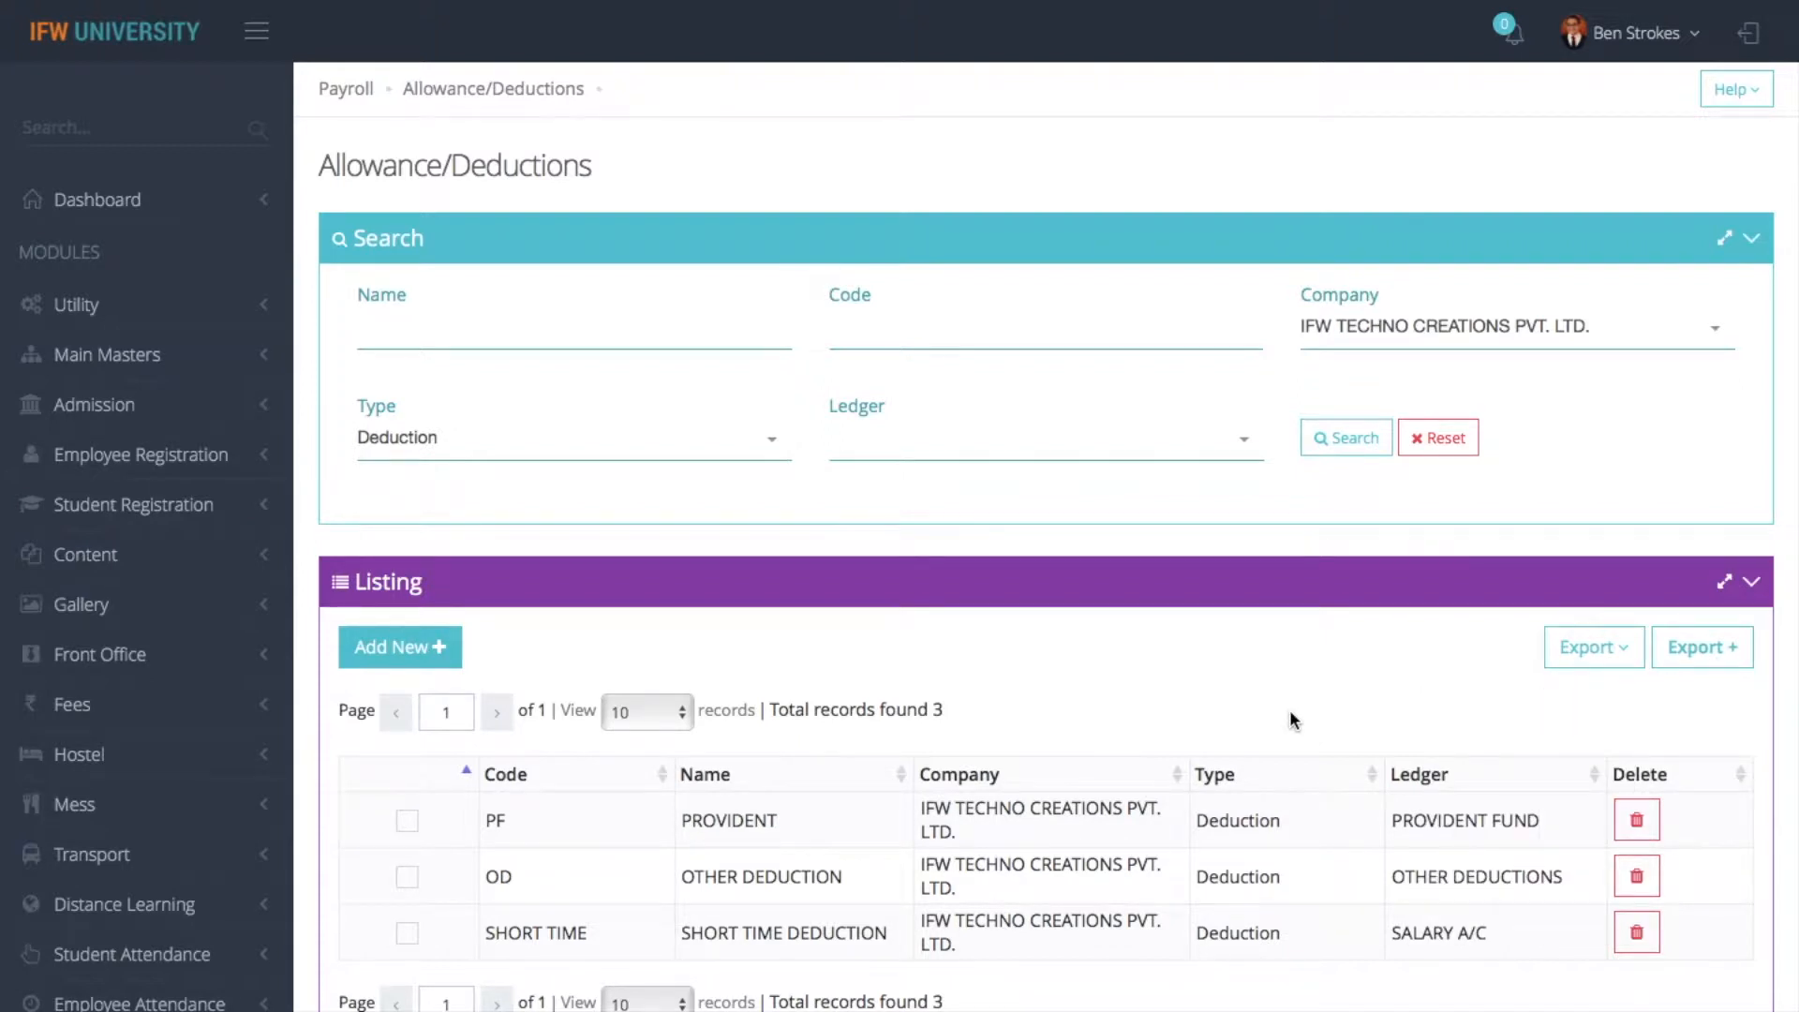
- Open the customizable Export + form and assign the Name, Code and Type columns to the export
left_click(1702, 649)
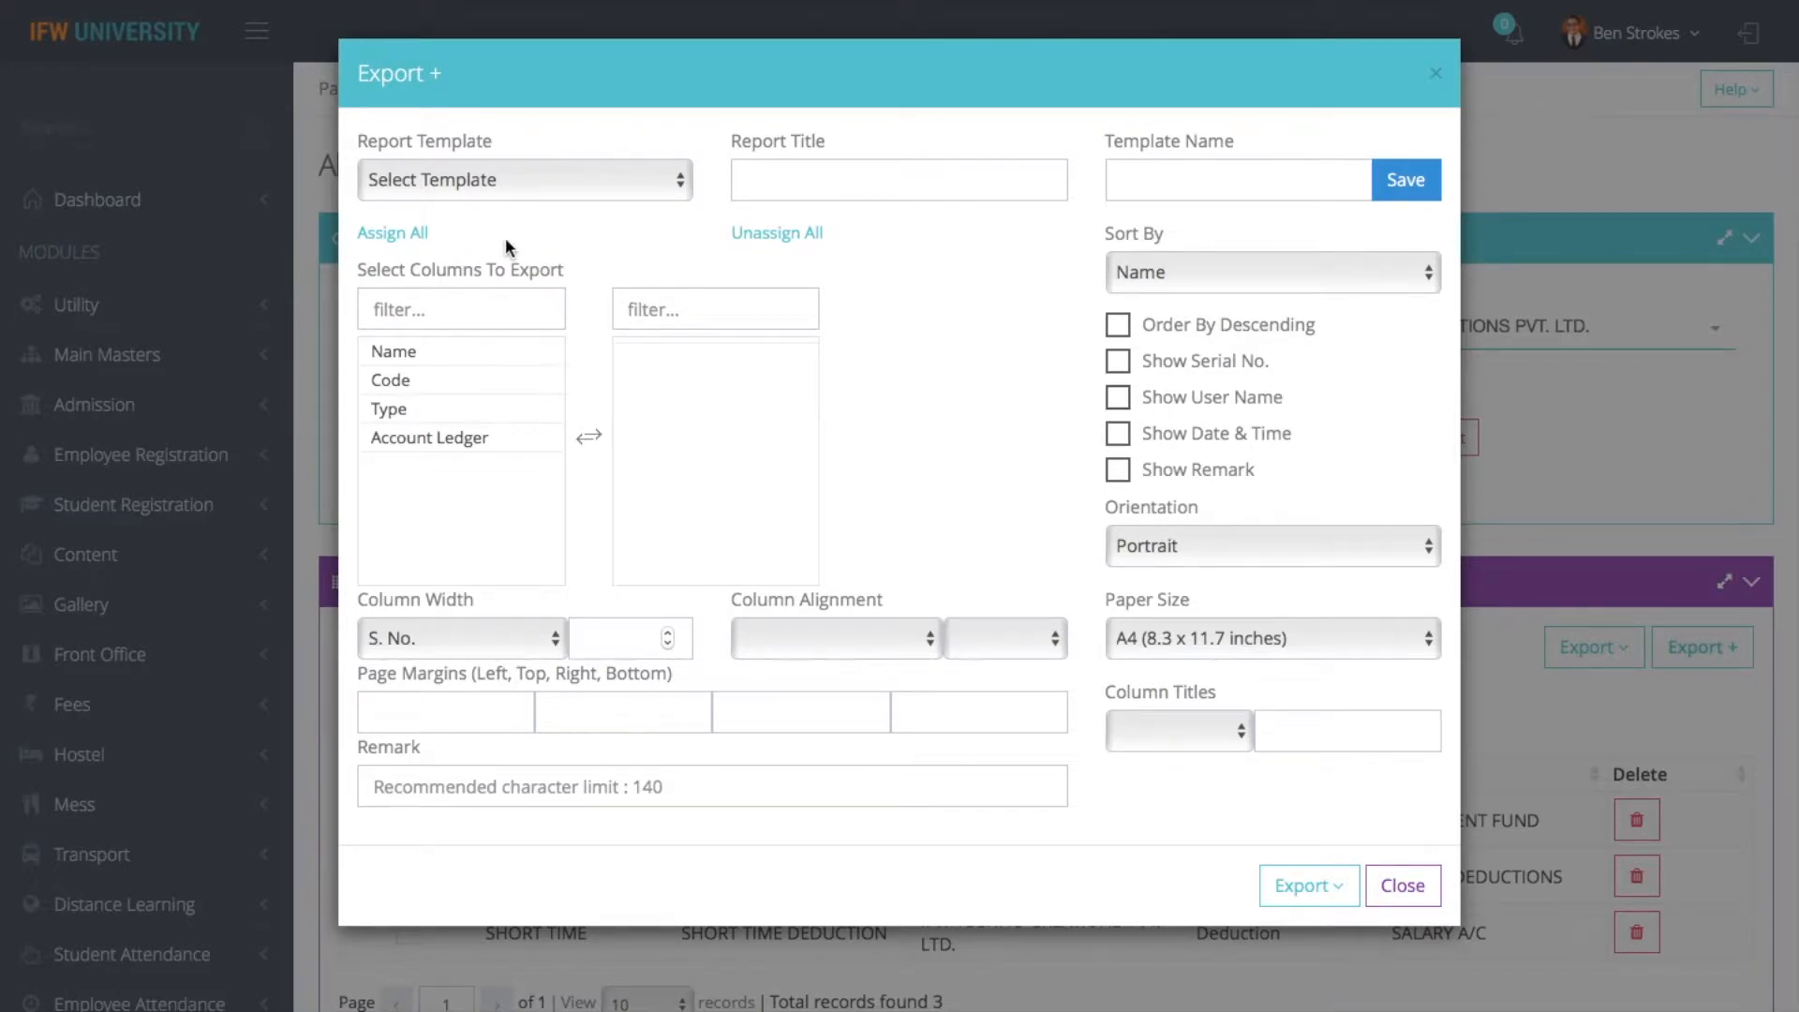
double_click(420, 353)
double_click(415, 354)
double_click(423, 356)
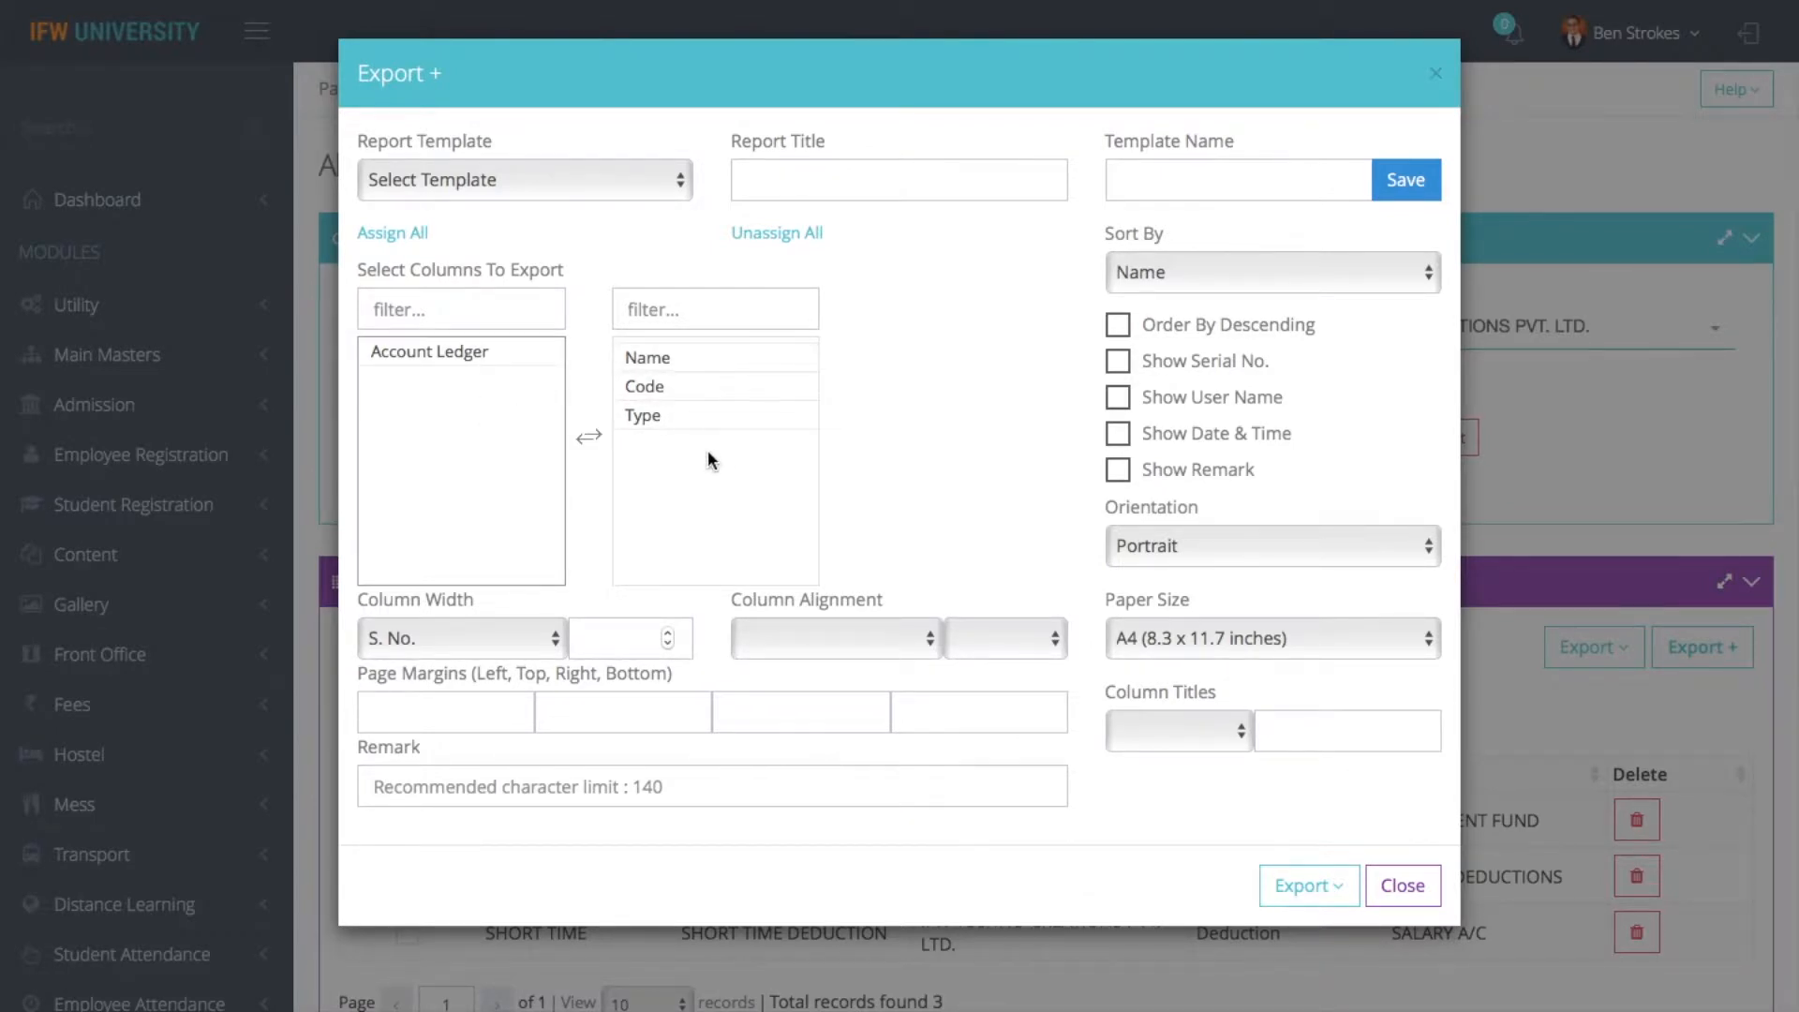
- Enable the serial number, user name, and date and time in the exported report
left_click(1120, 365)
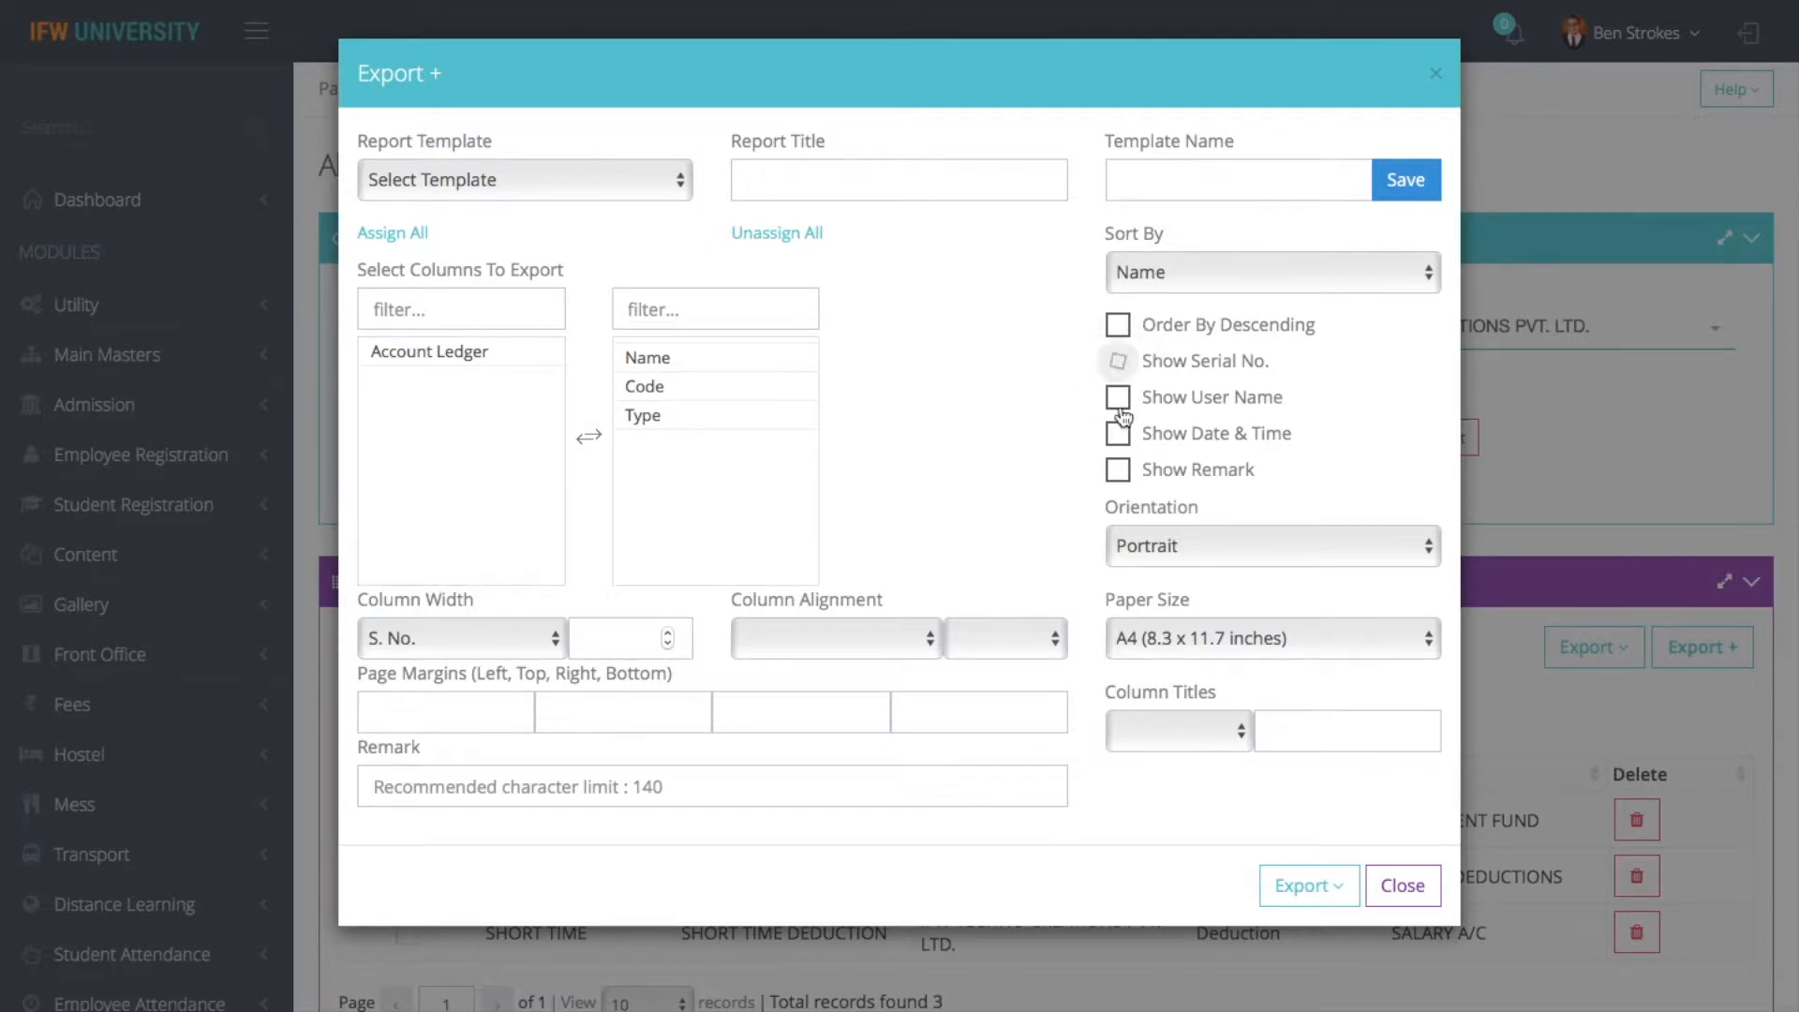
left_click(1122, 398)
left_click(1121, 435)
left_click(1158, 548)
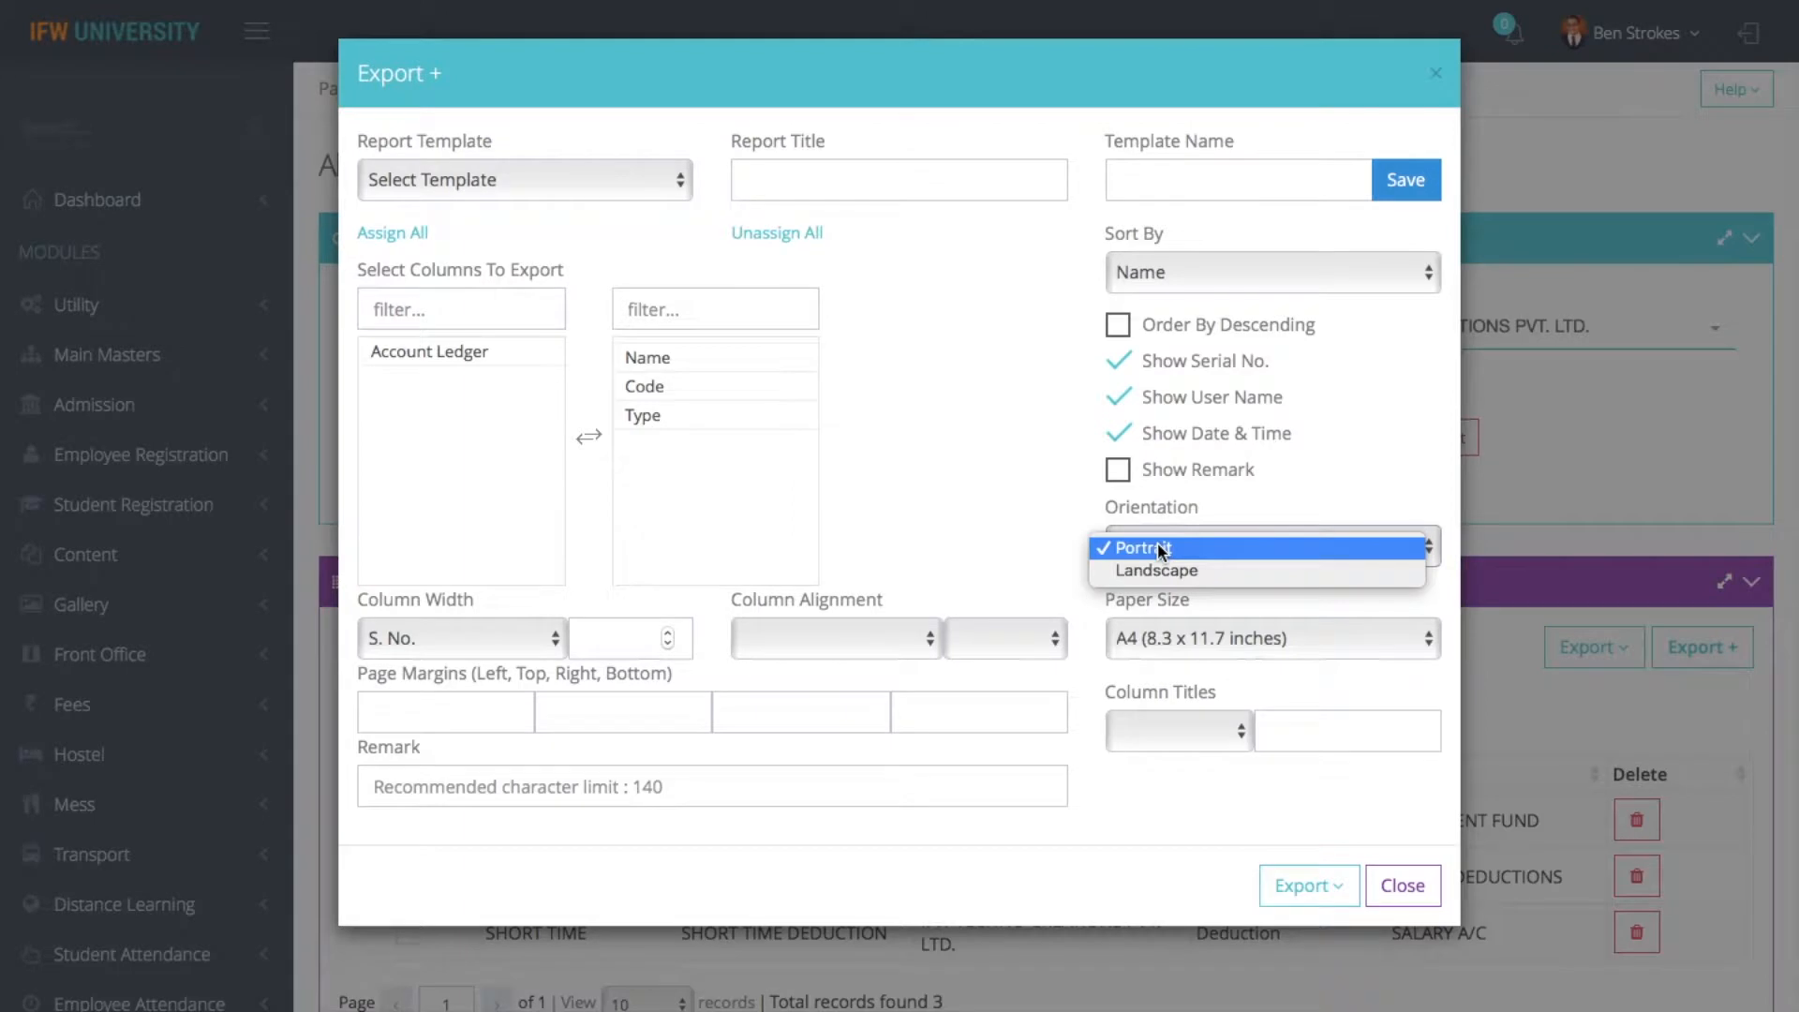
left_click(984, 536)
left_click(1121, 641)
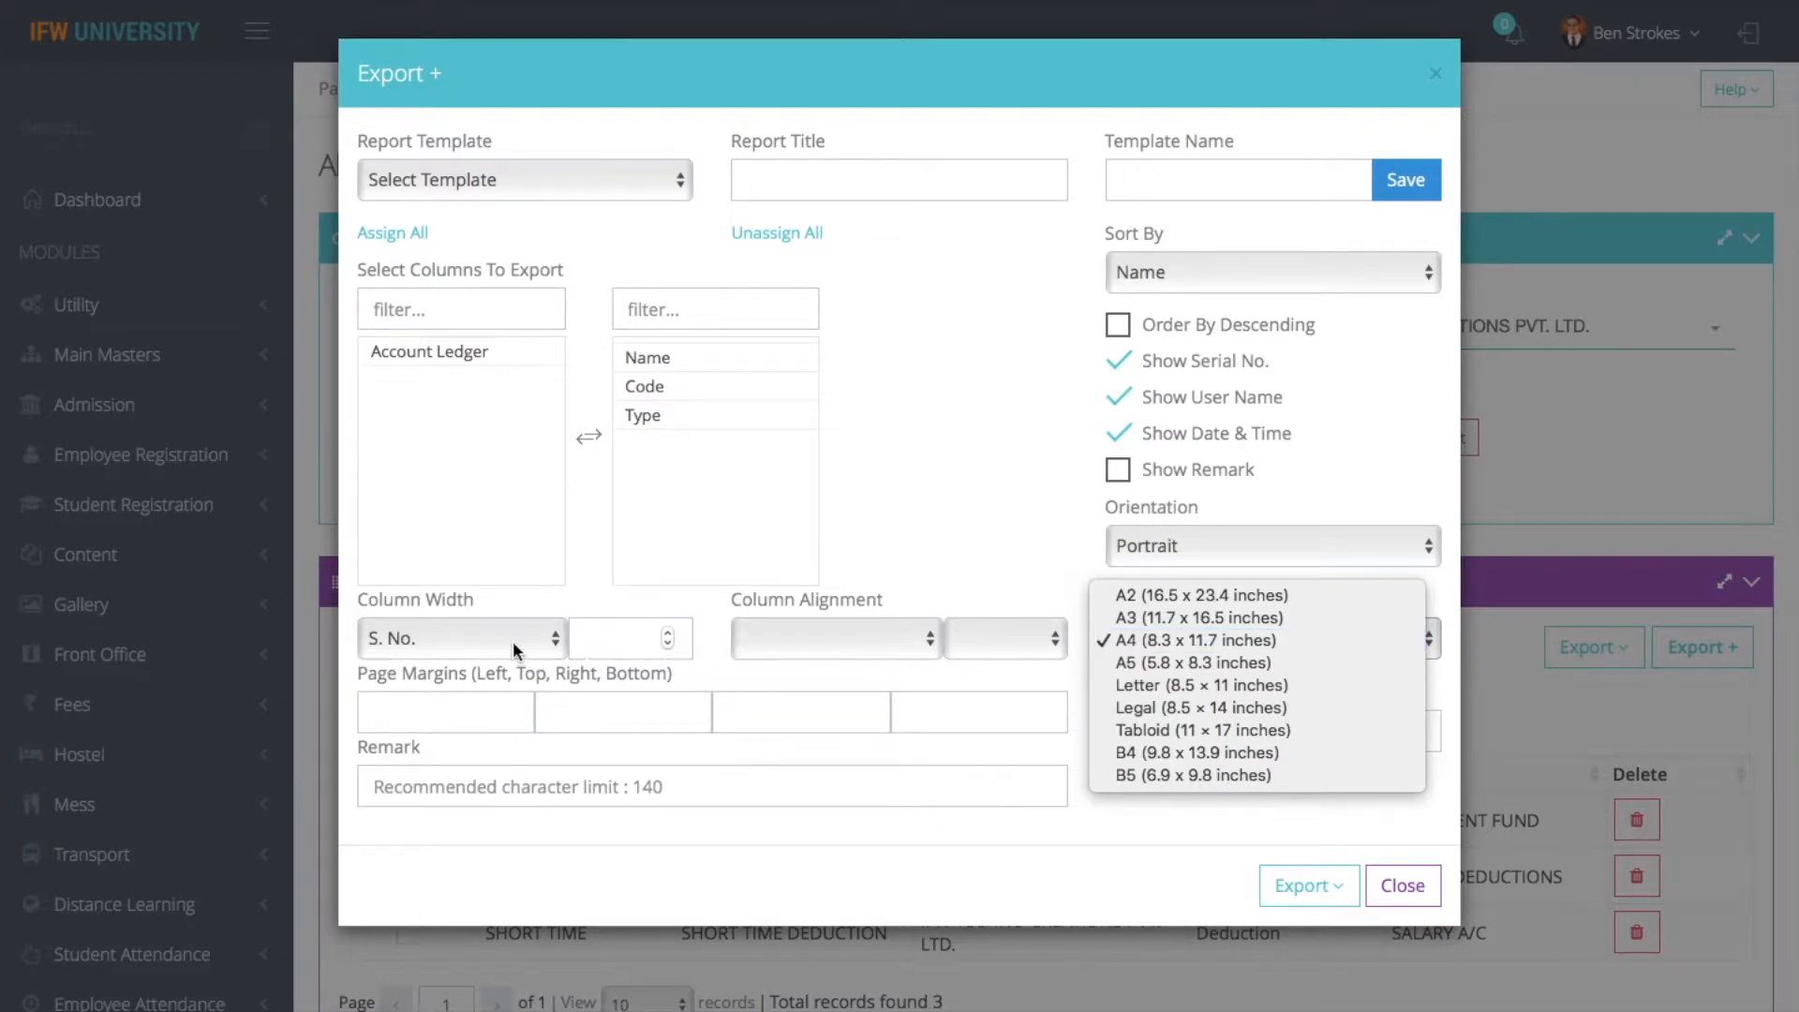
left_click(778, 654)
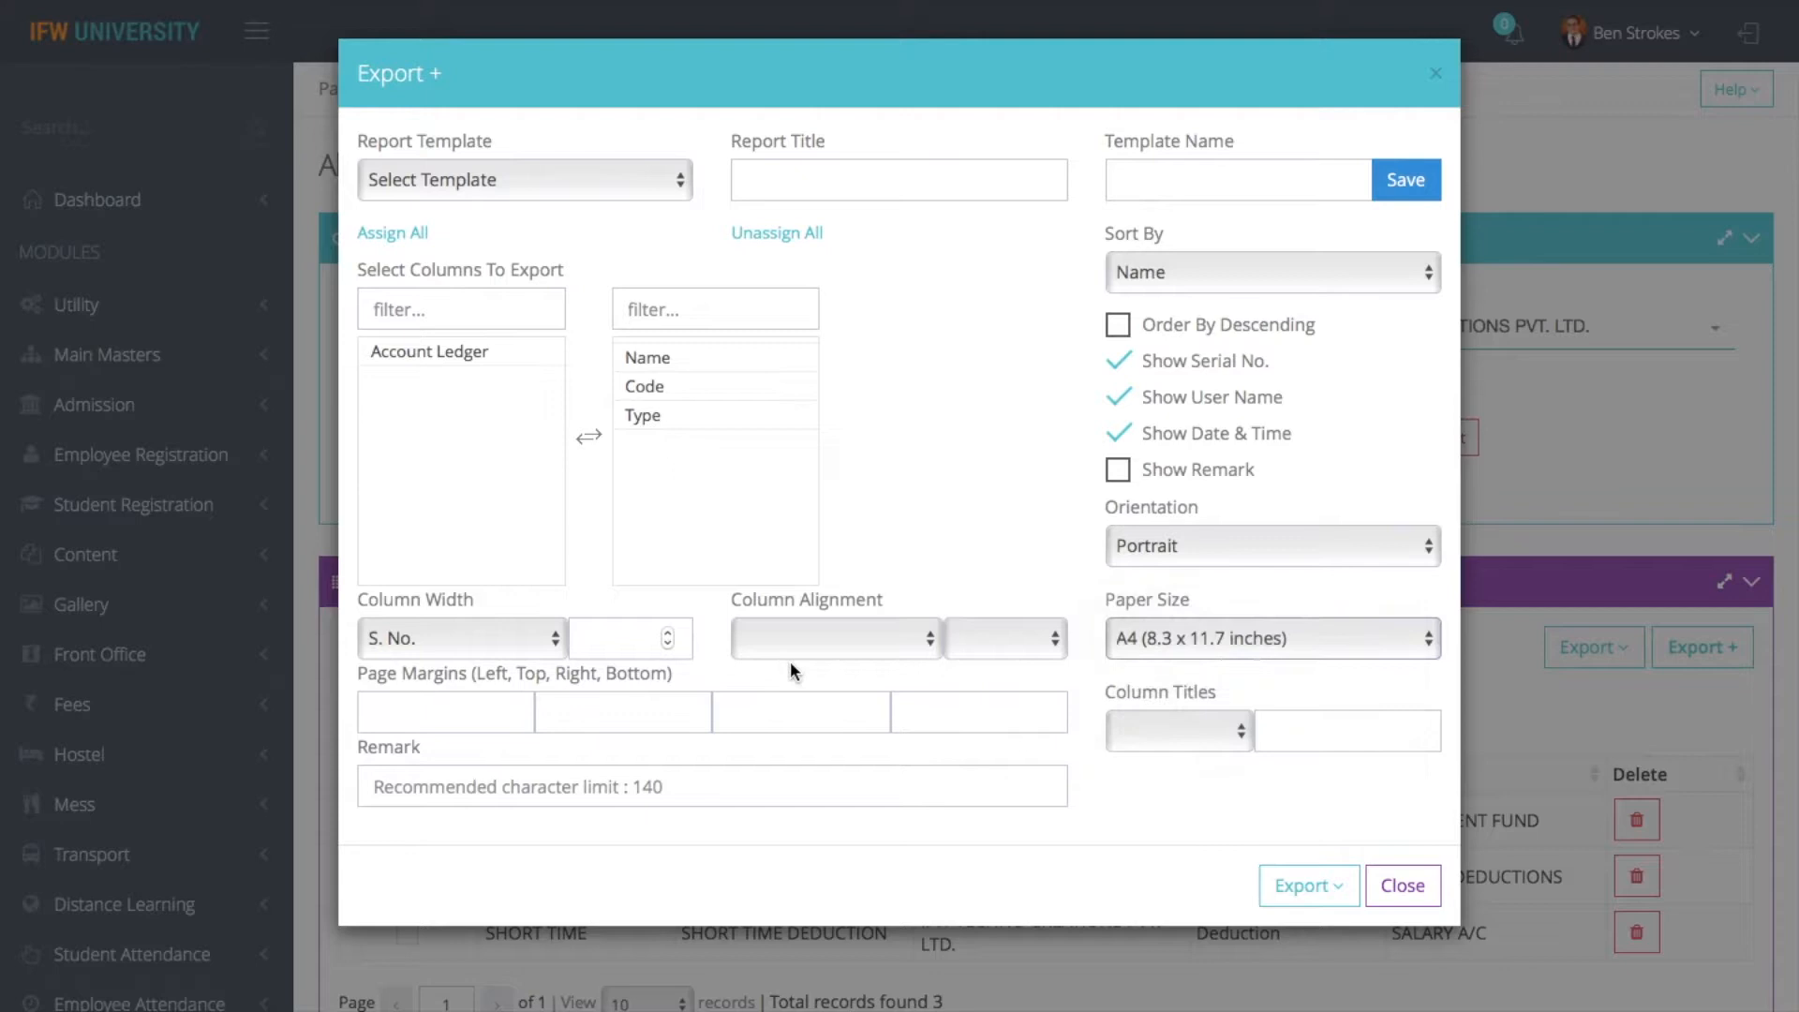
- Set the alignment of the Name column to Center in the export settings
left_click(808, 643)
left_click(784, 685)
left_click(1005, 643)
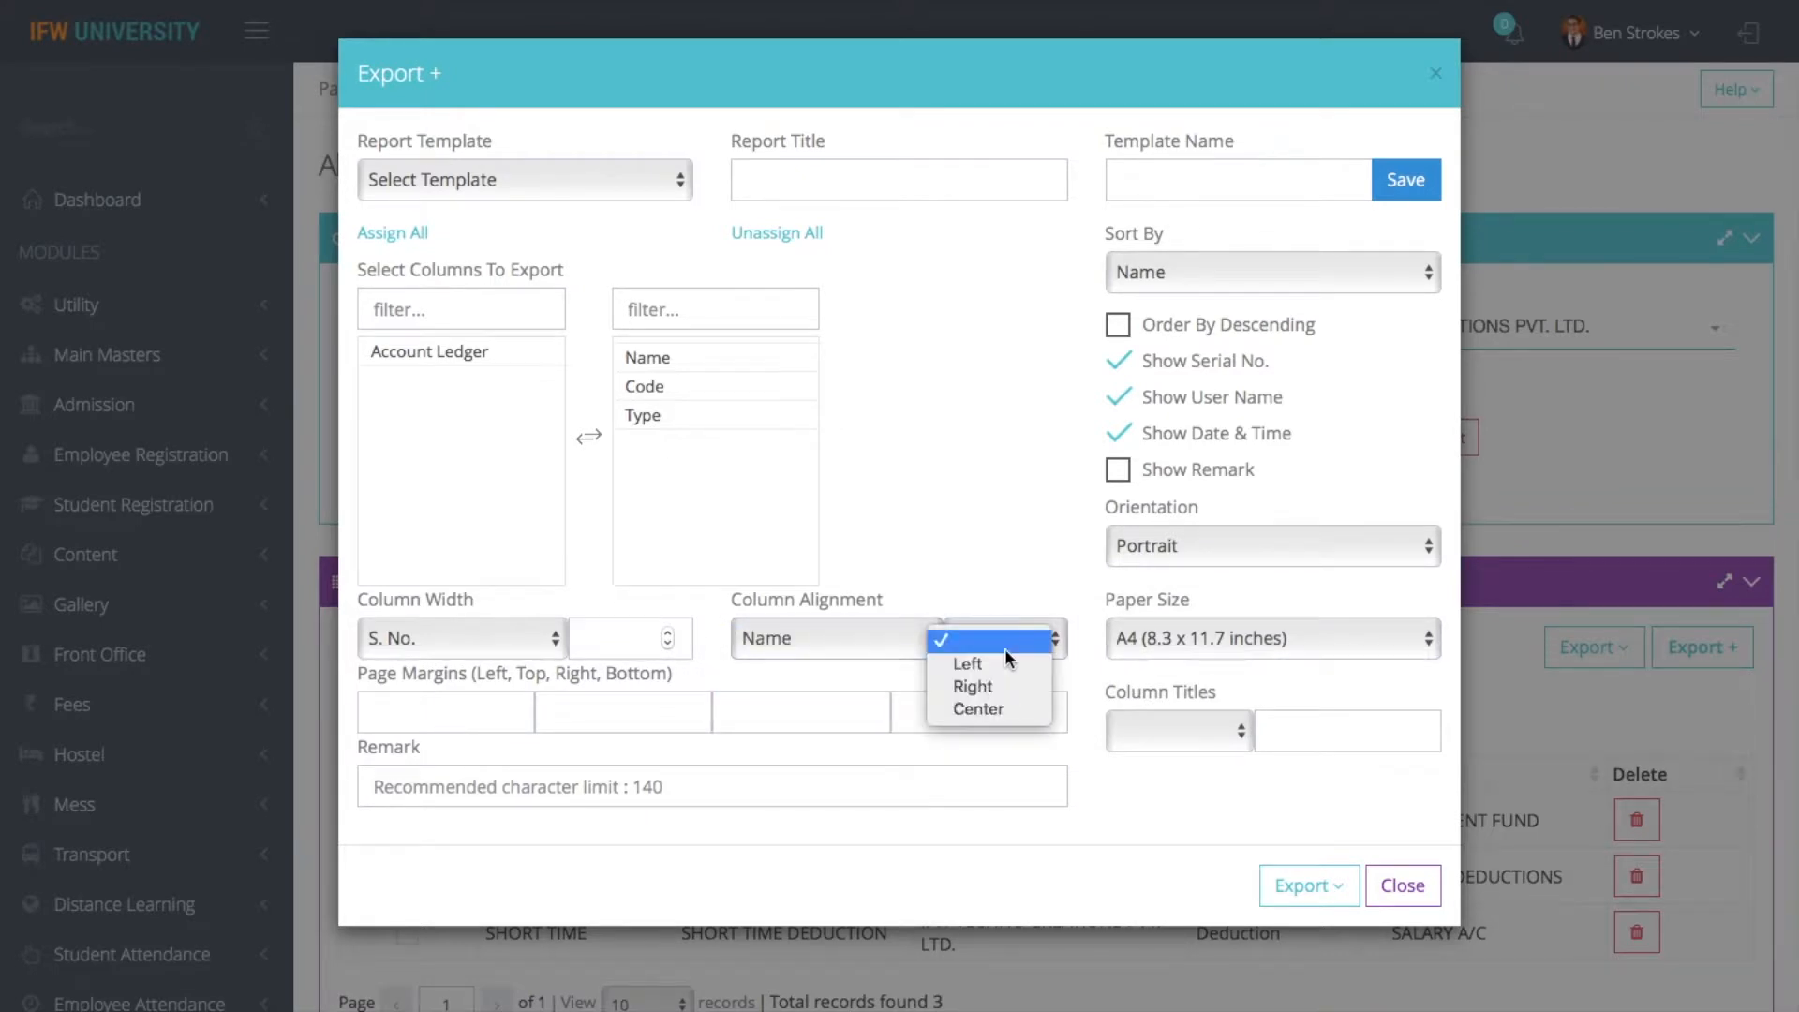
left_click(980, 704)
left_click(1172, 729)
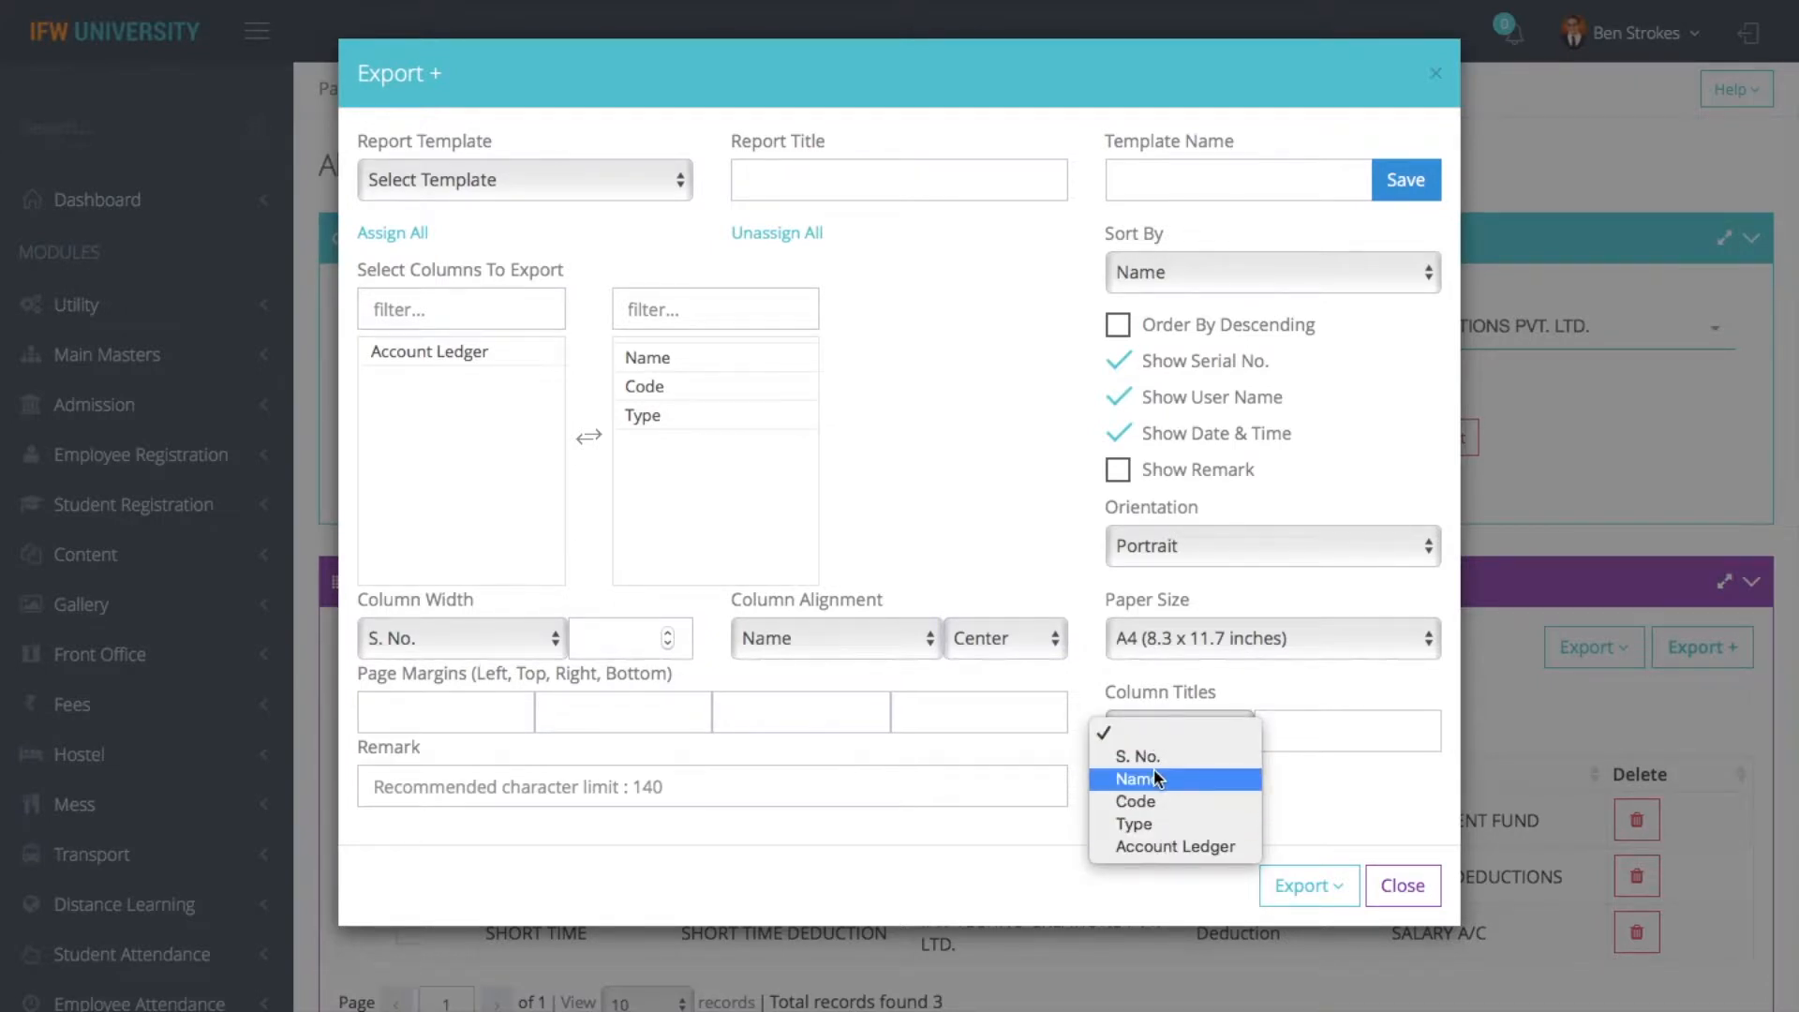
left_click(940, 457)
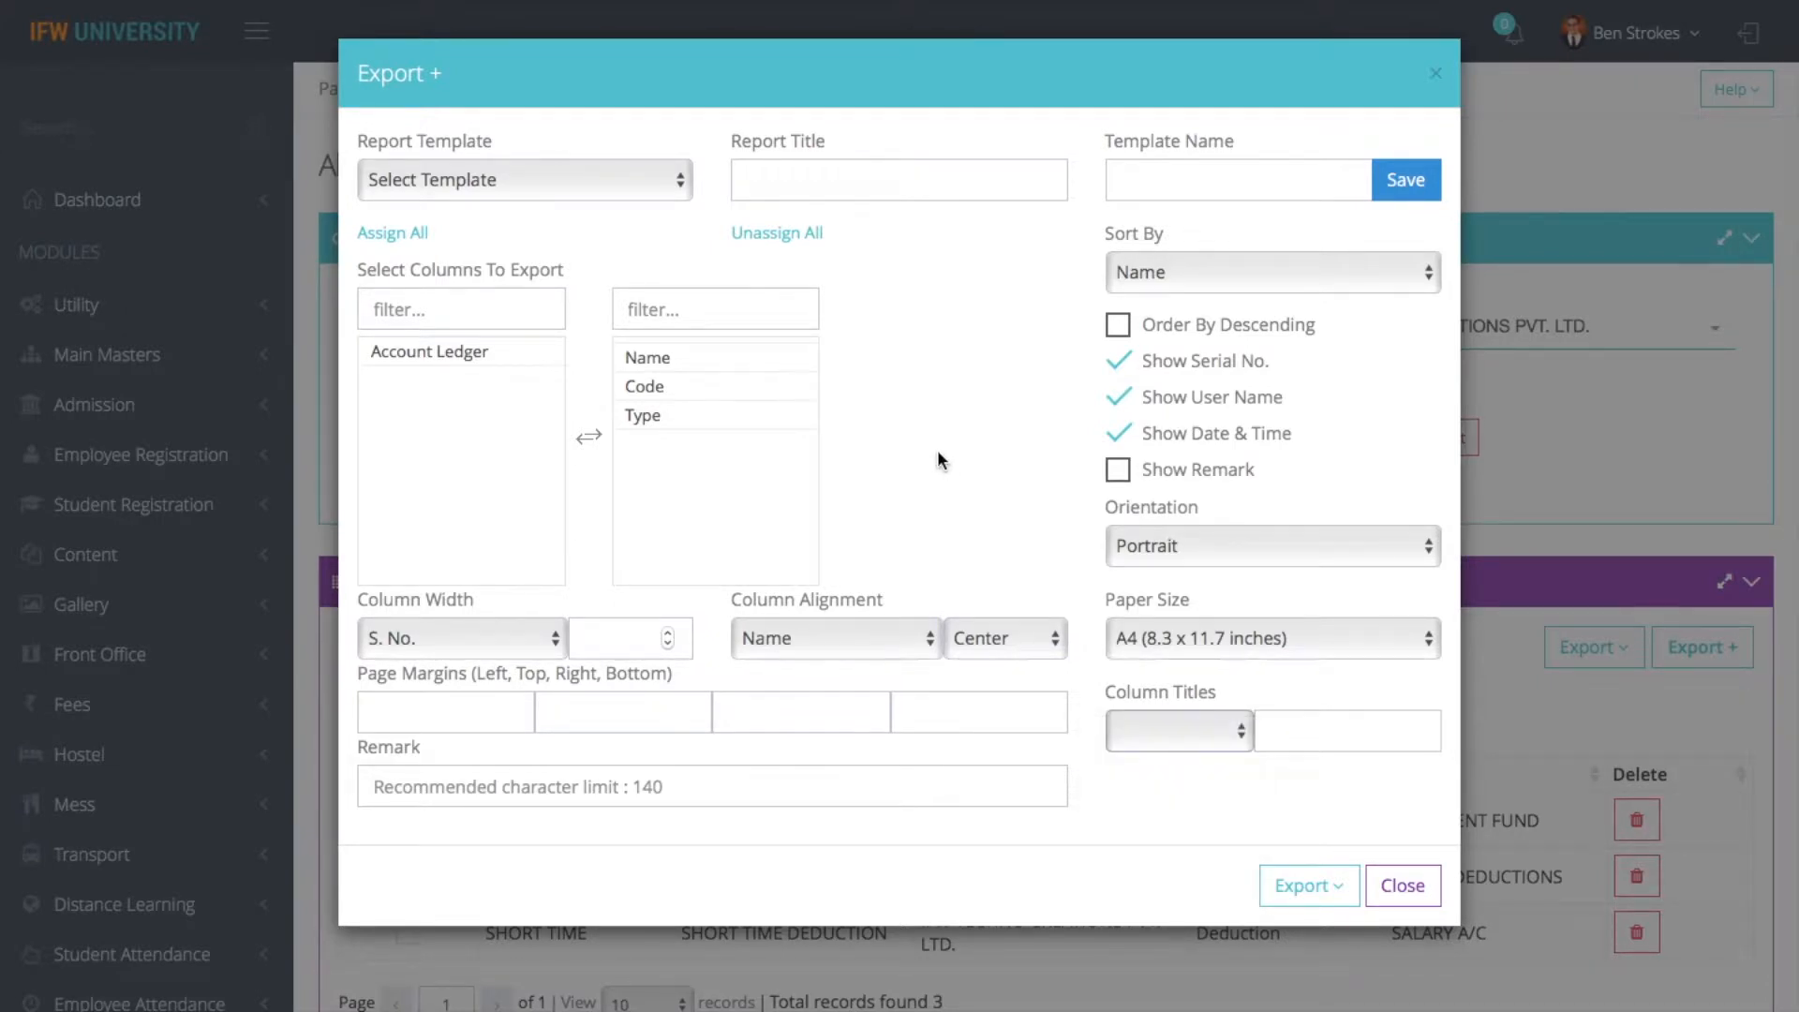
- Enter "test the" as the remark for the exported report
left_click(600, 789)
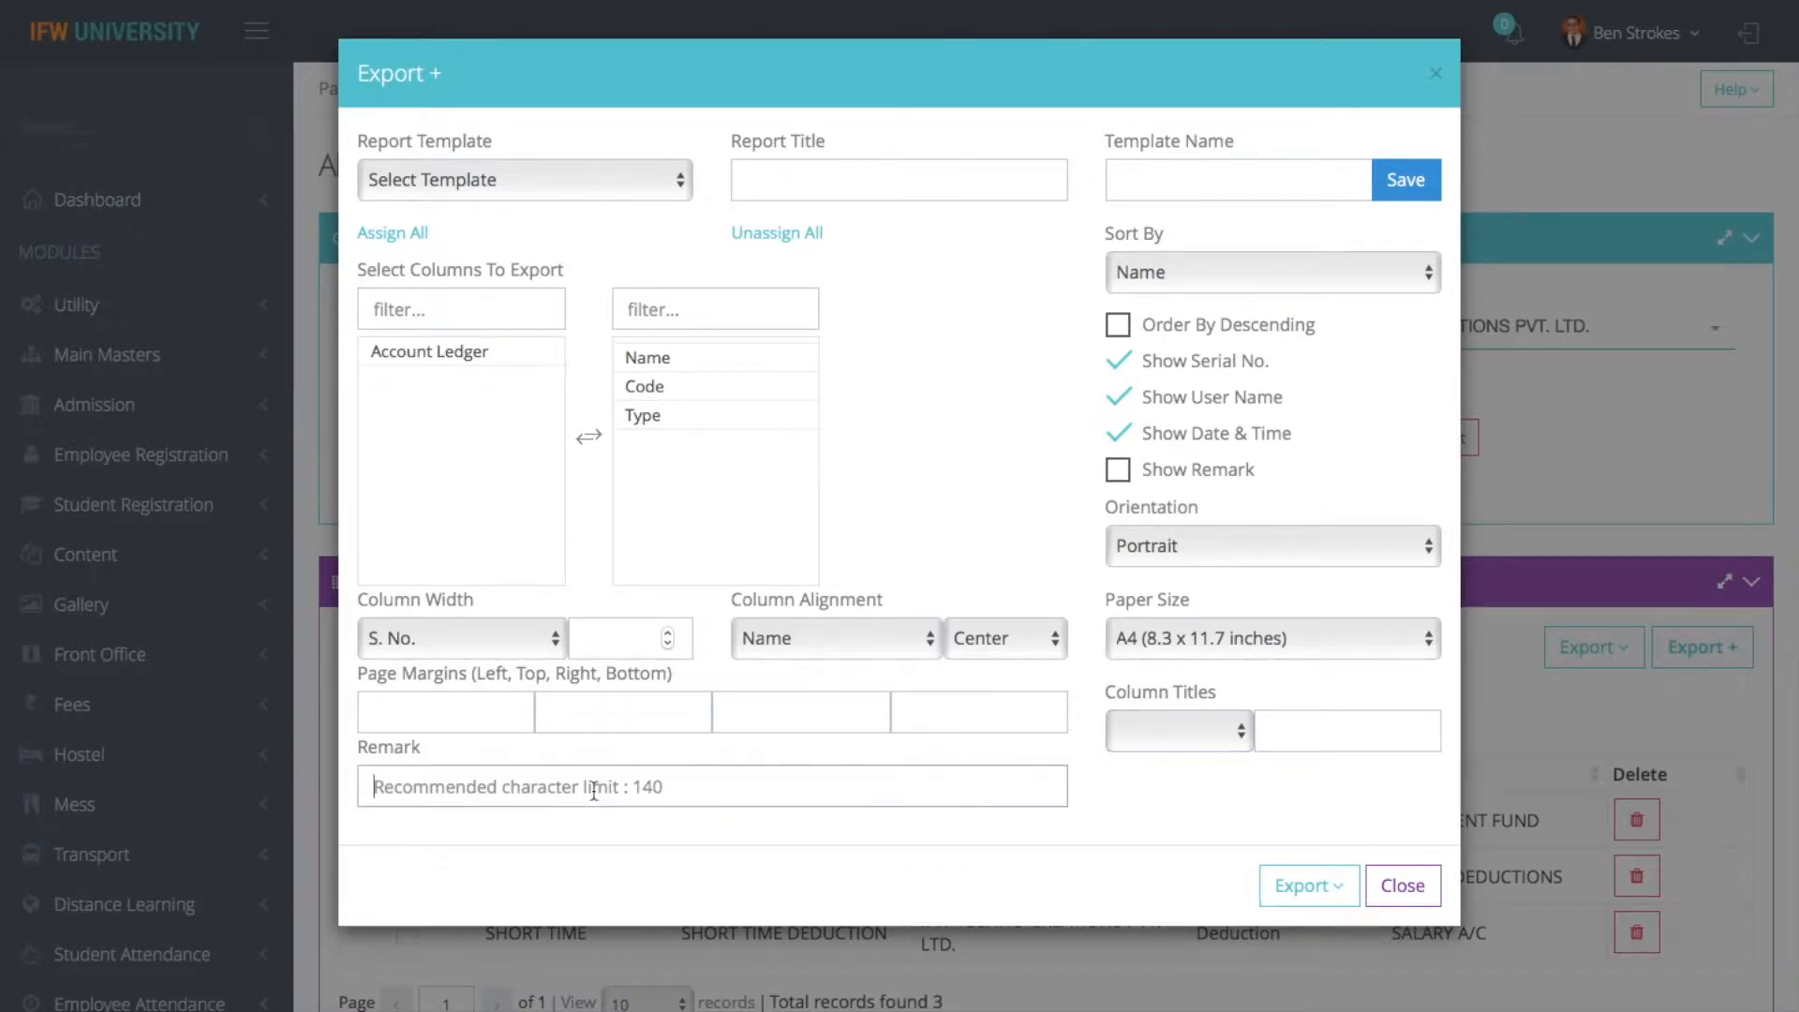
type("test")
key("Down")
key("Down")
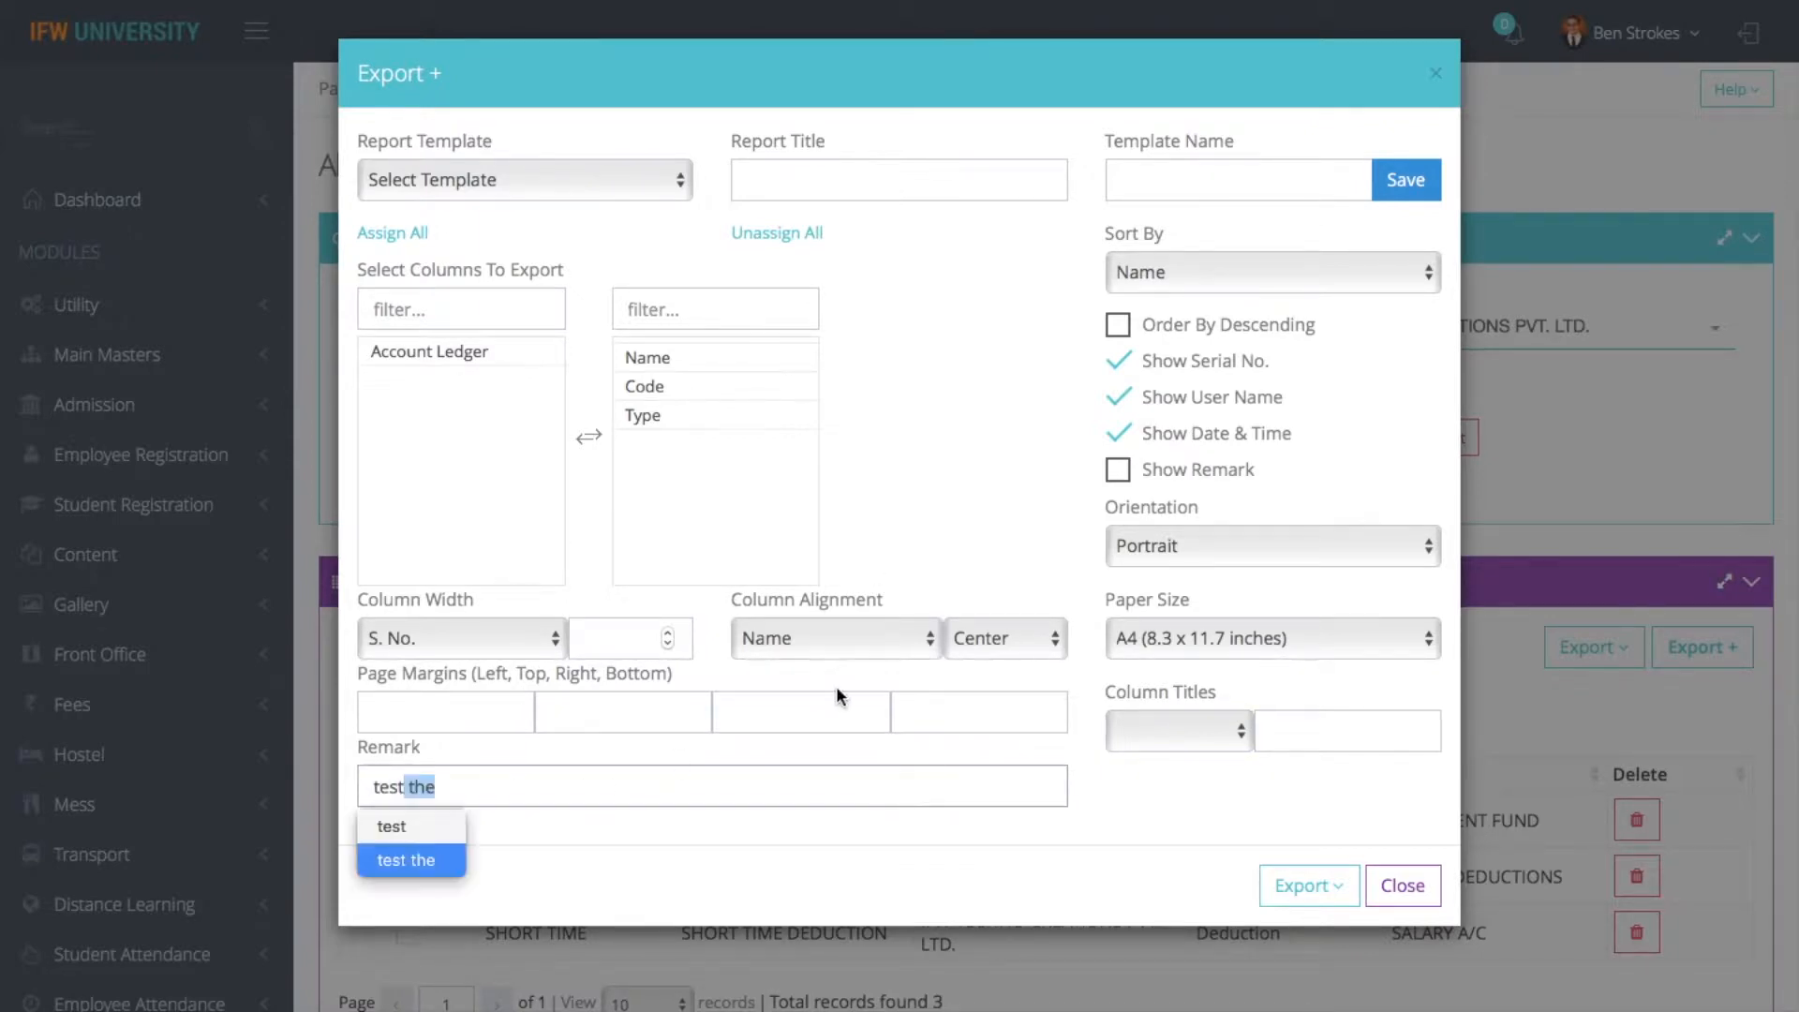
key("Return")
left_click(1176, 183)
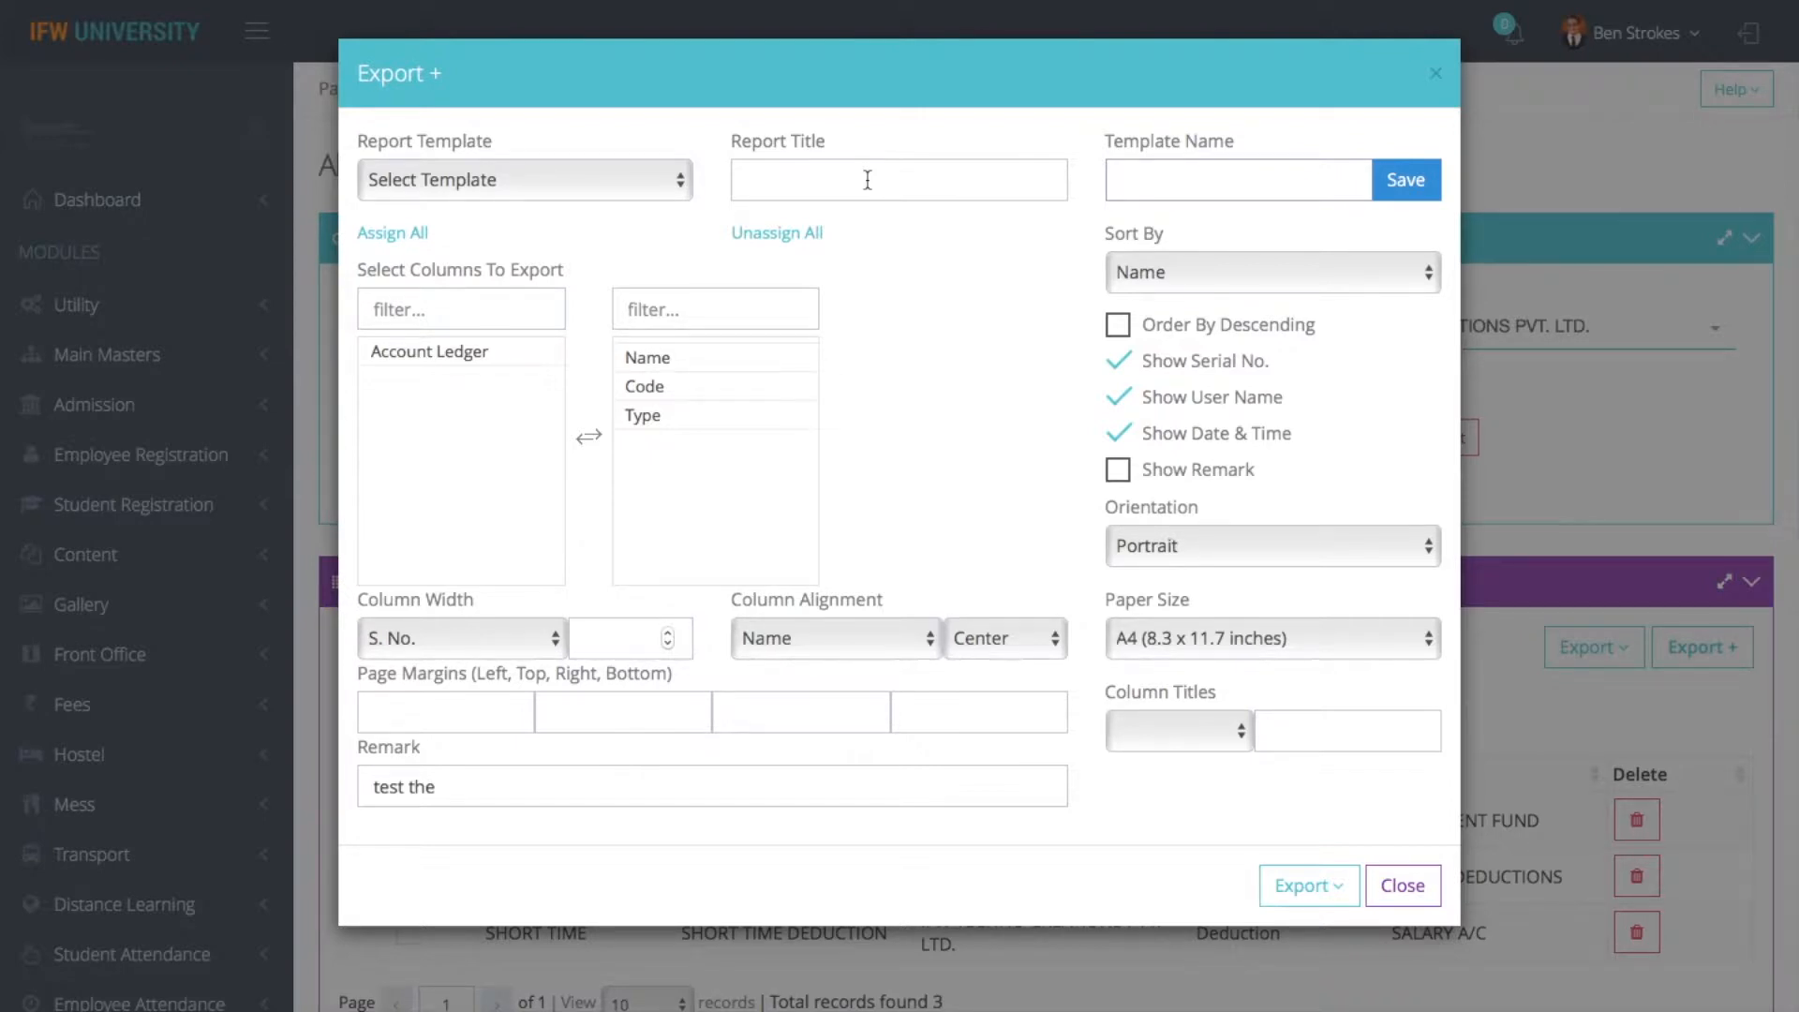
- Name the export template "Allowances/Deduction", correcting the spelling
type("Allownaces")
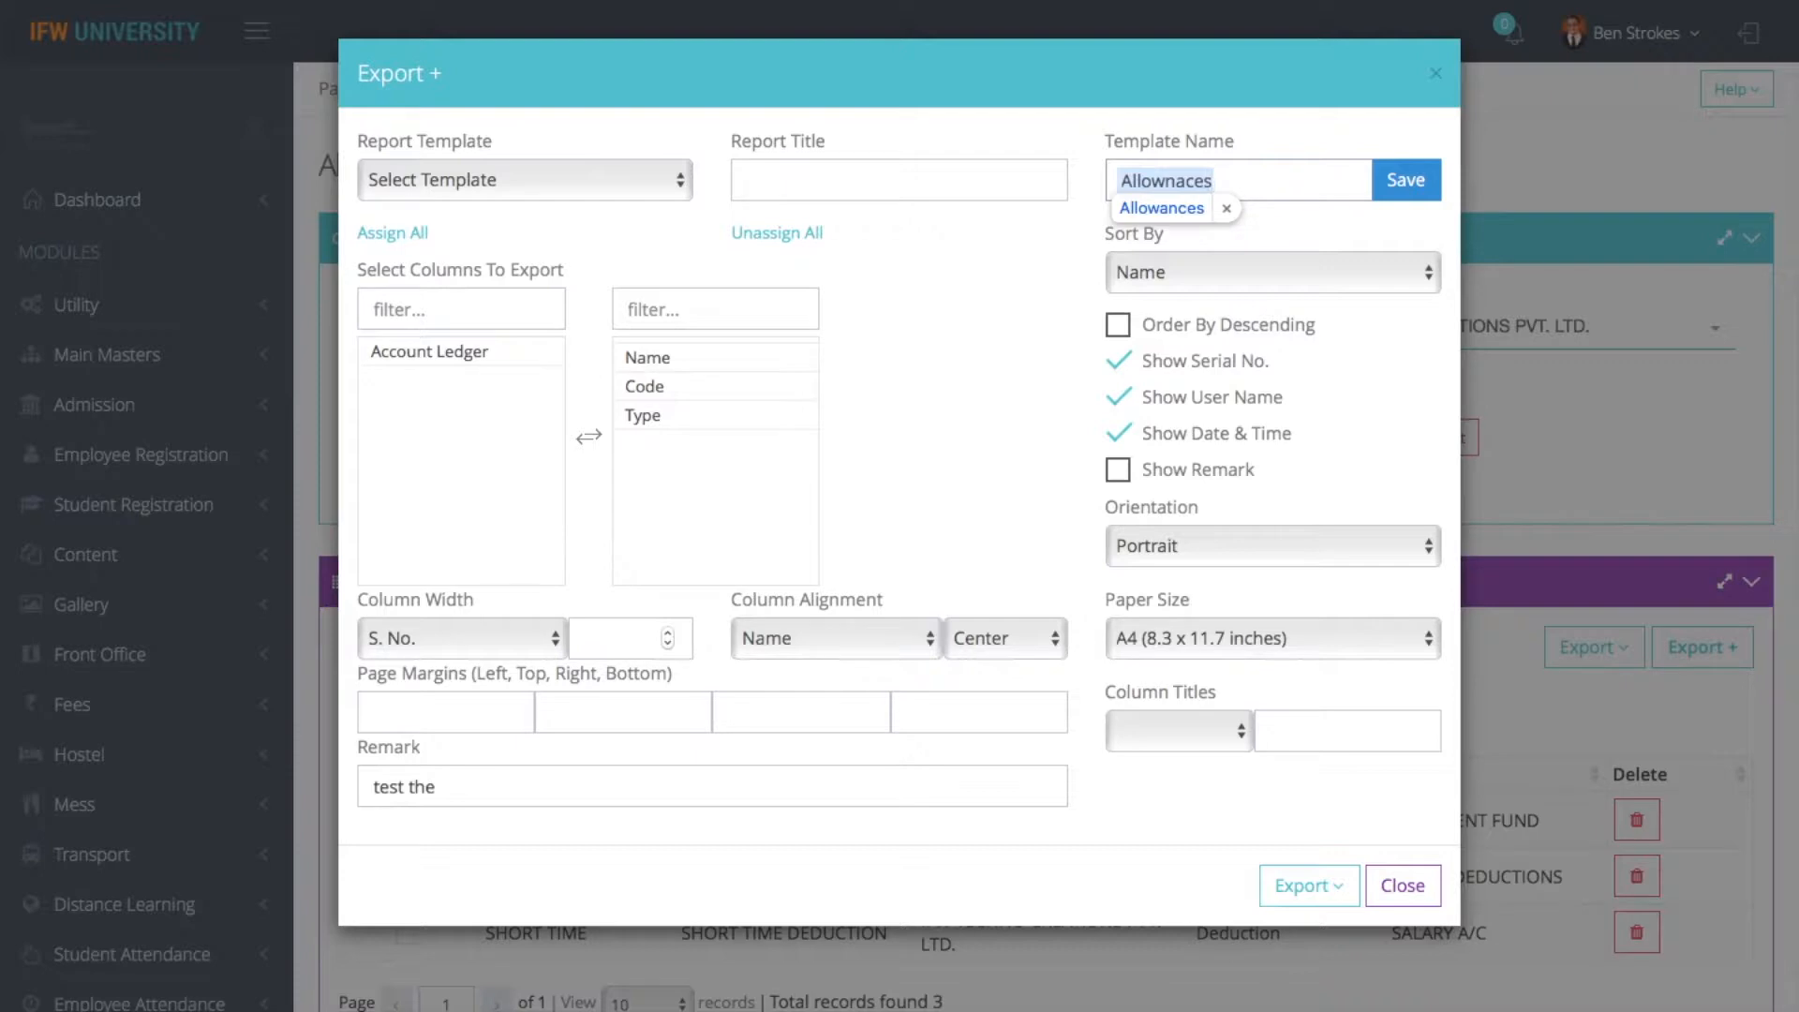
key("Down")
key("Return")
type("/Dedcution")
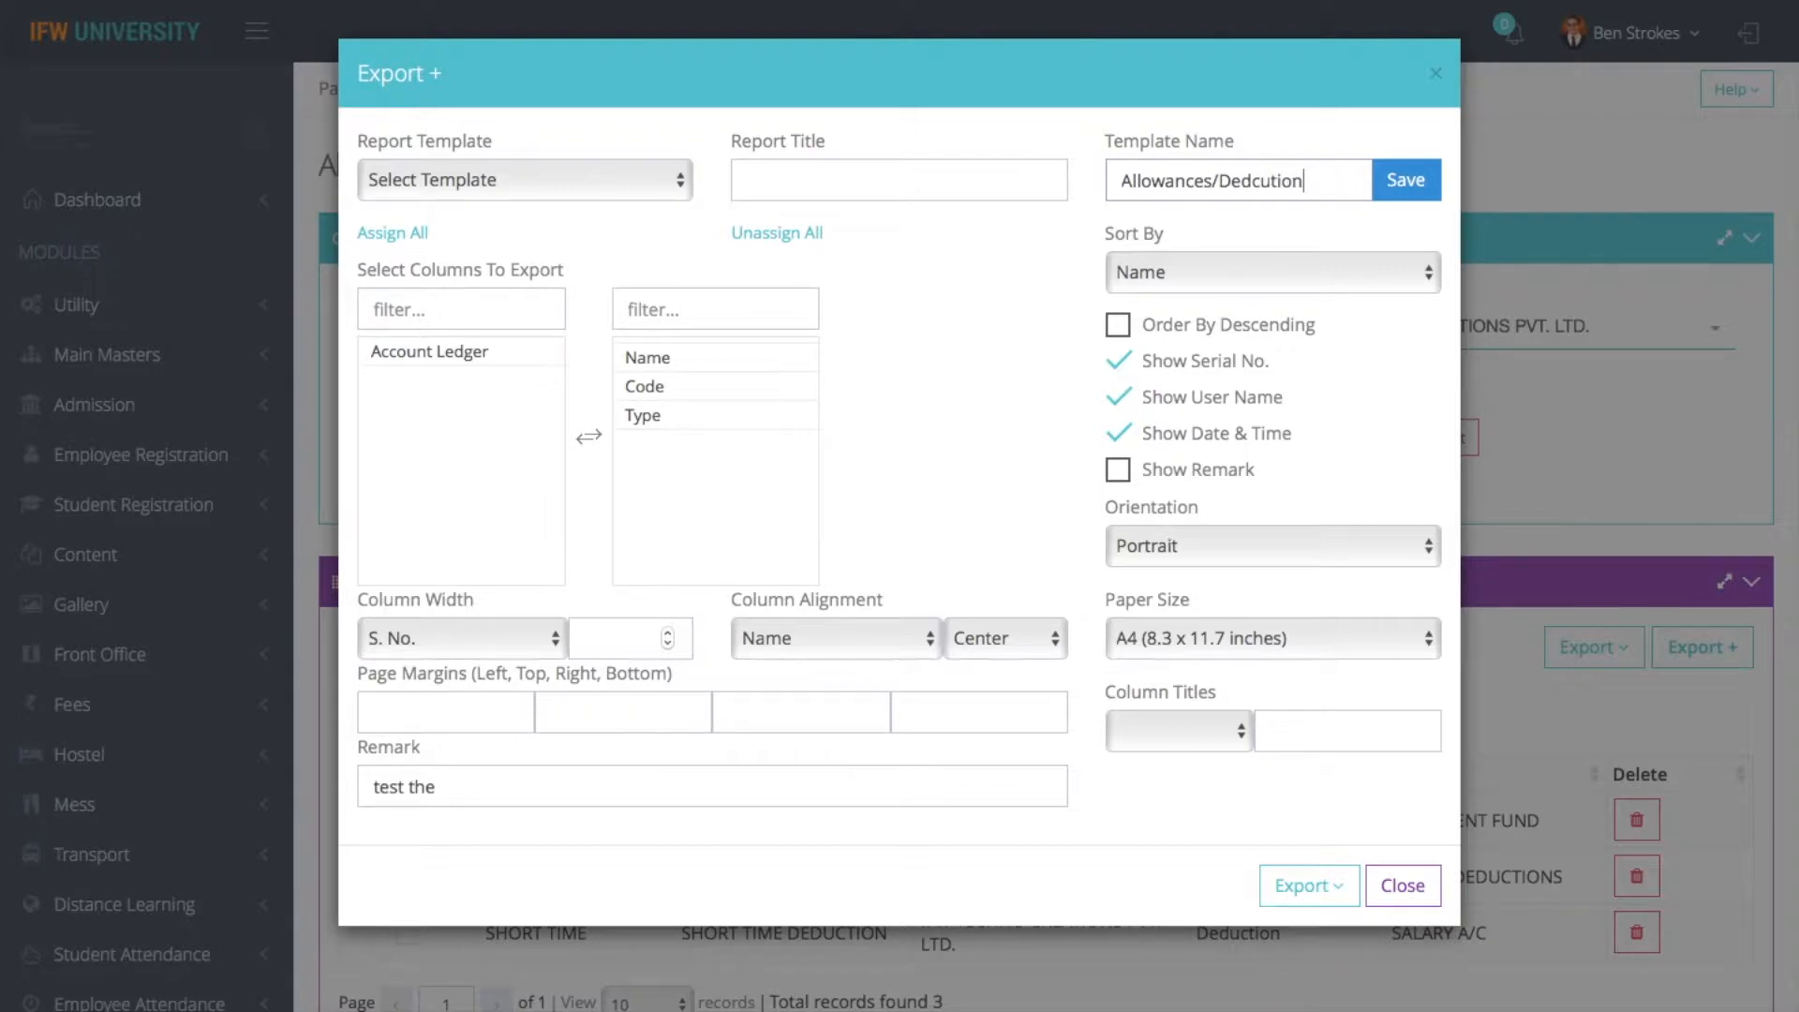
left_click(1262, 181)
key("BackSpace")
key("Right")
type("c")
- Title the report "Allowances/Deductions List" and save the export template
left_click(990, 184)
type("A")
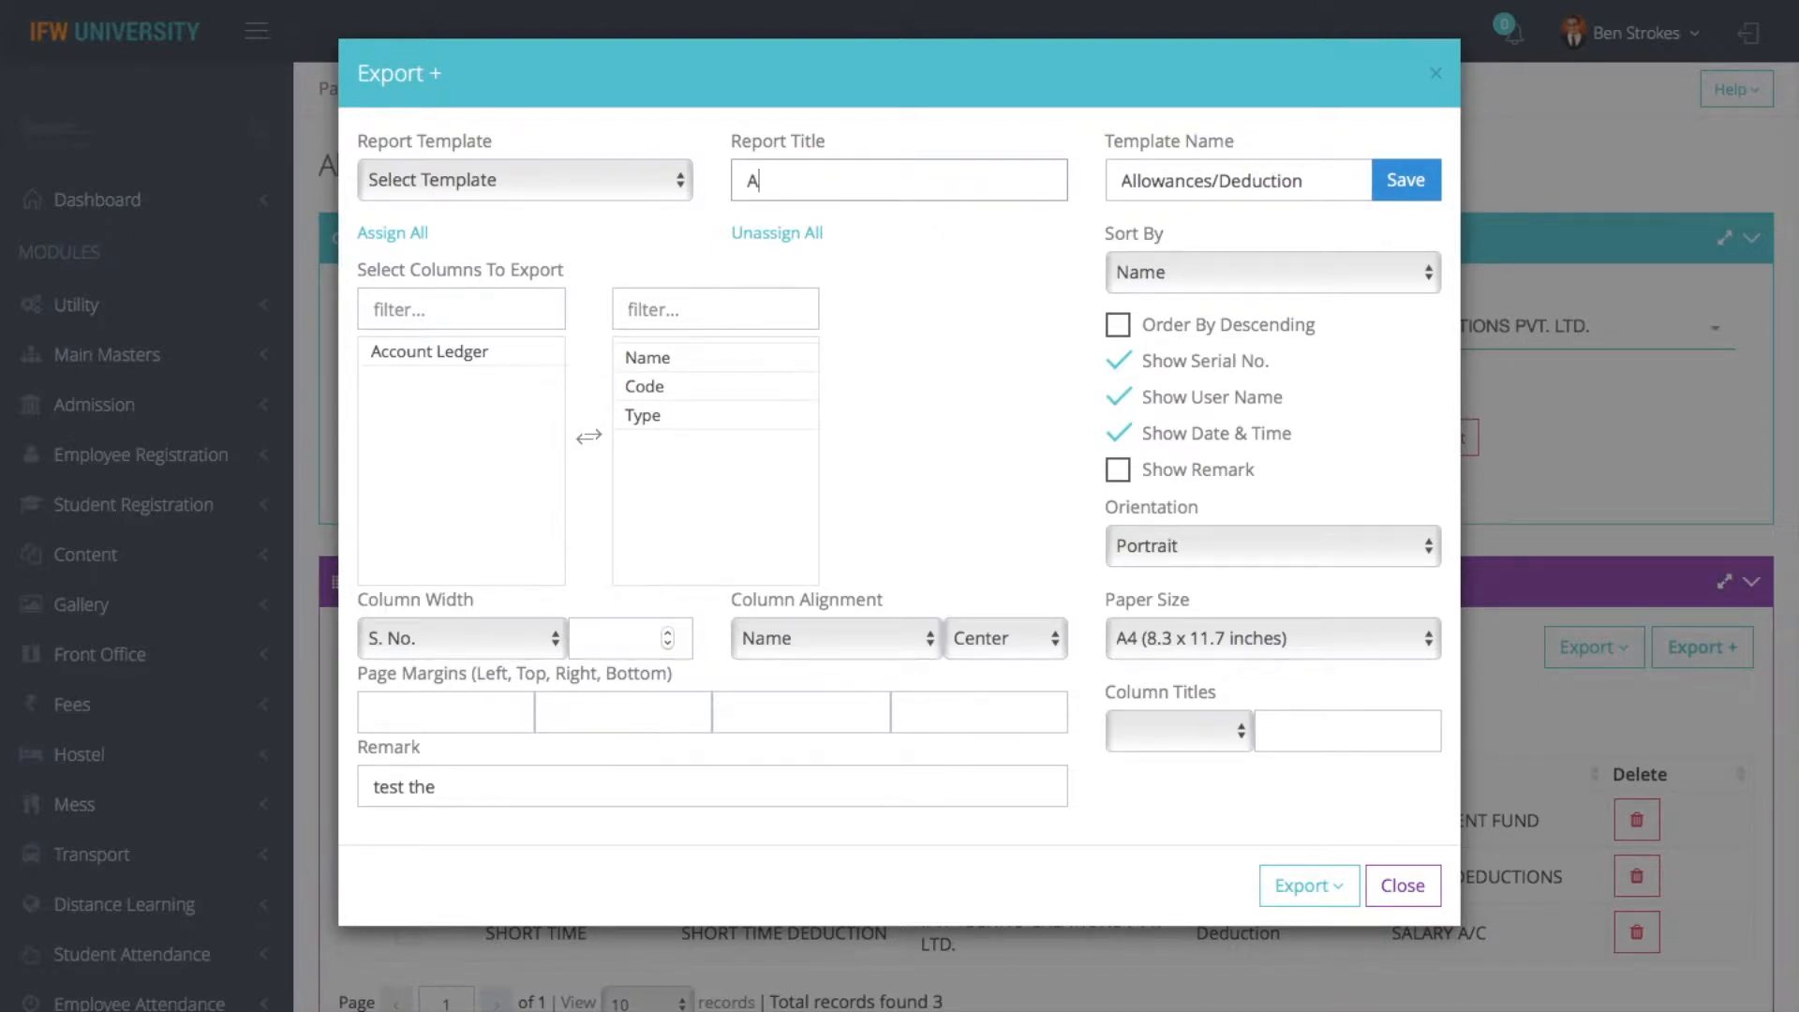
type("llowances/Deductions")
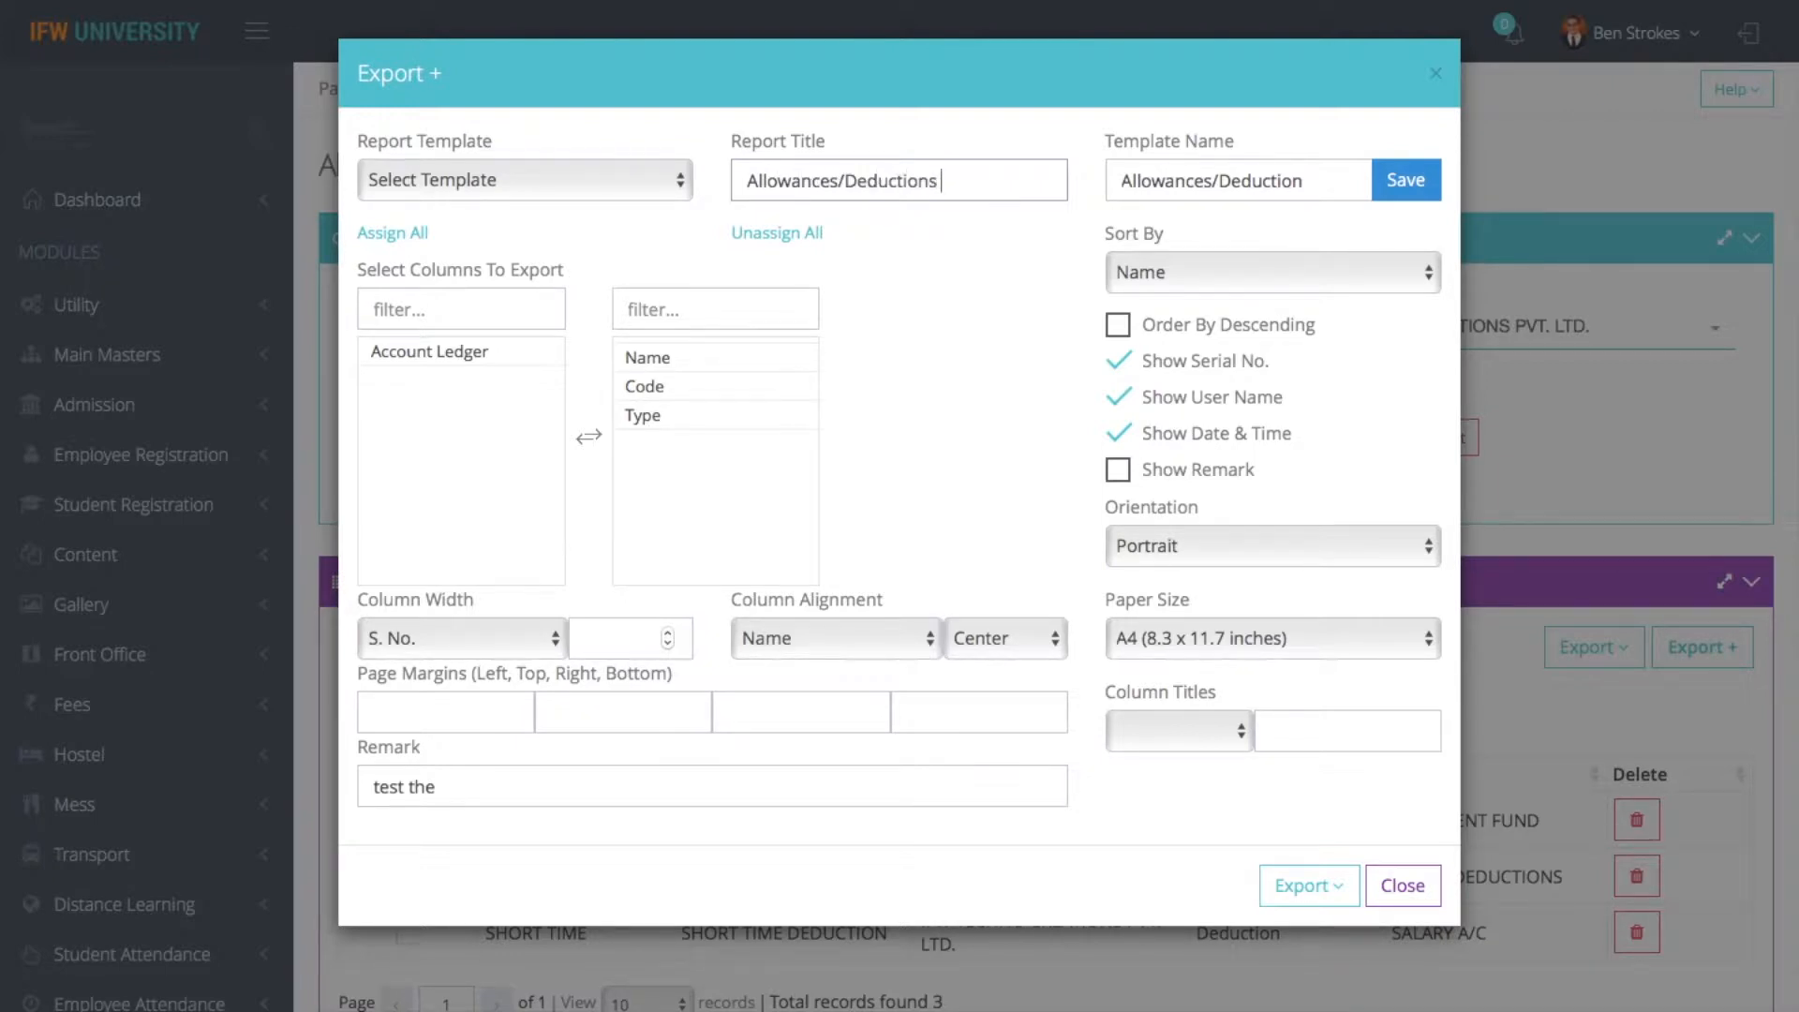
type(" List")
left_click(1386, 190)
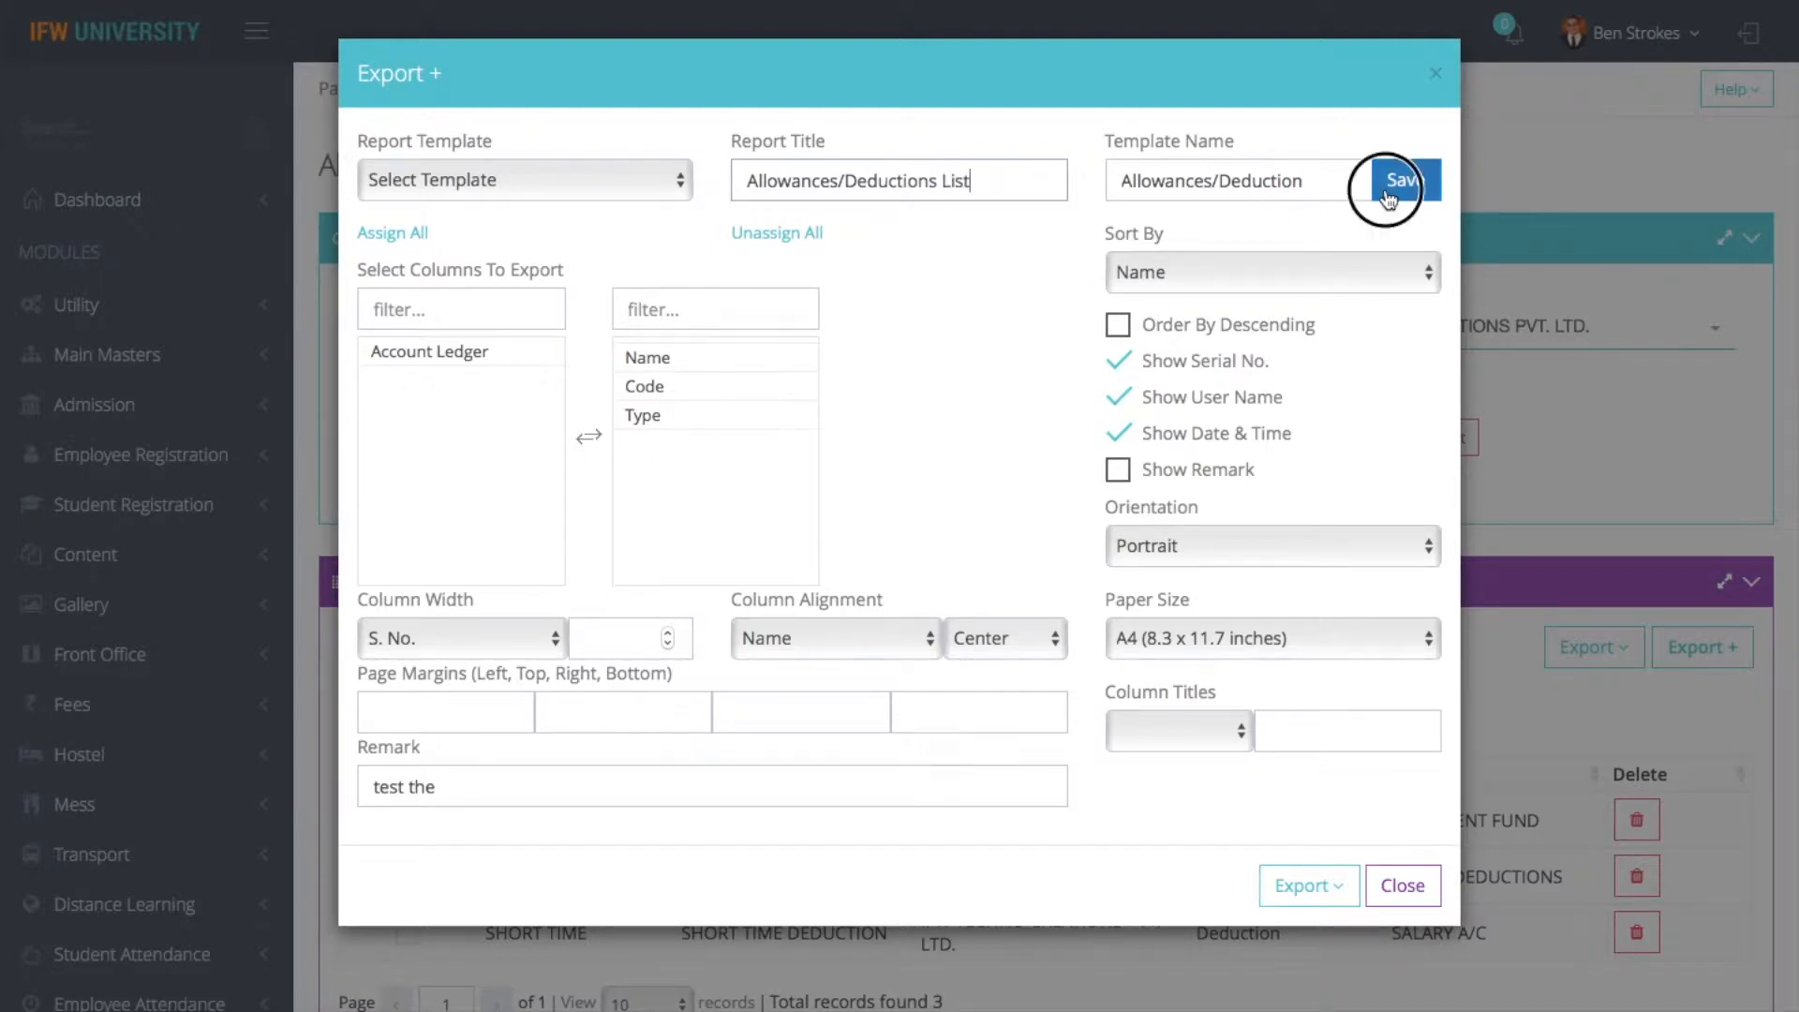
- Close and reopen the customizable export form, then load the saved "Allowances/Deduction" template
left_click(1403, 884)
left_click(1720, 652)
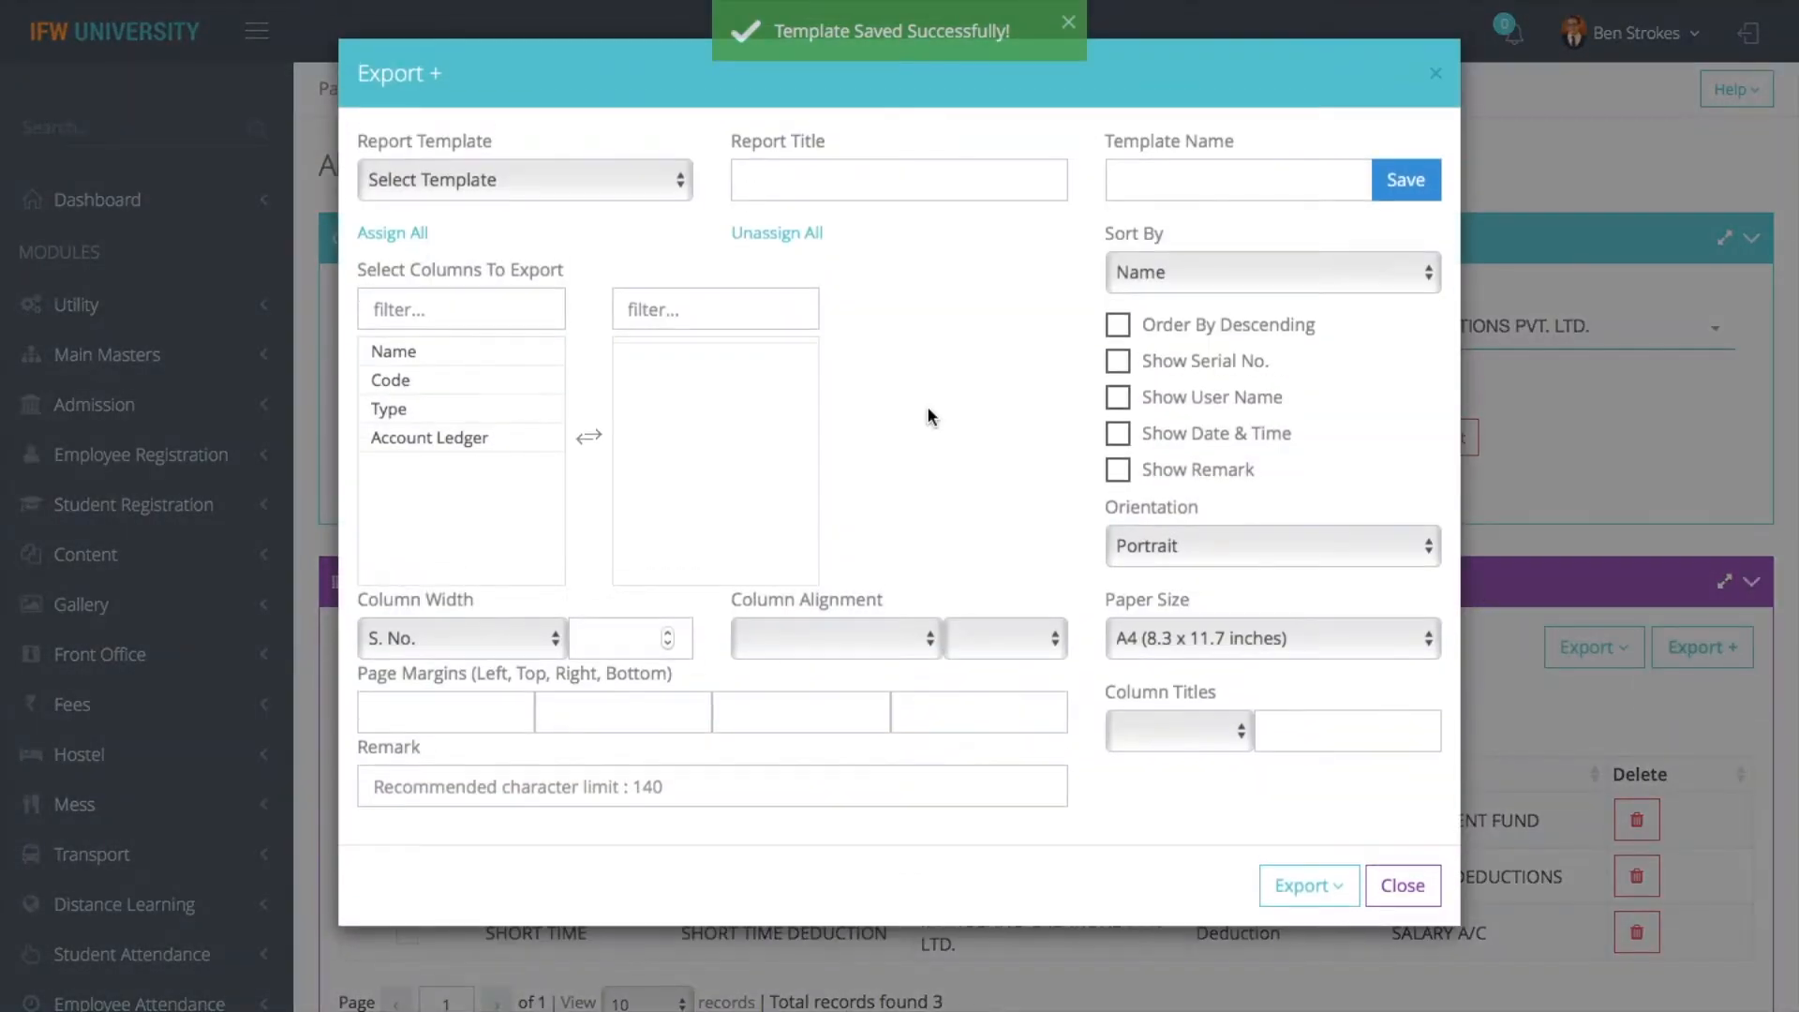
left_click(610, 183)
left_click(554, 199)
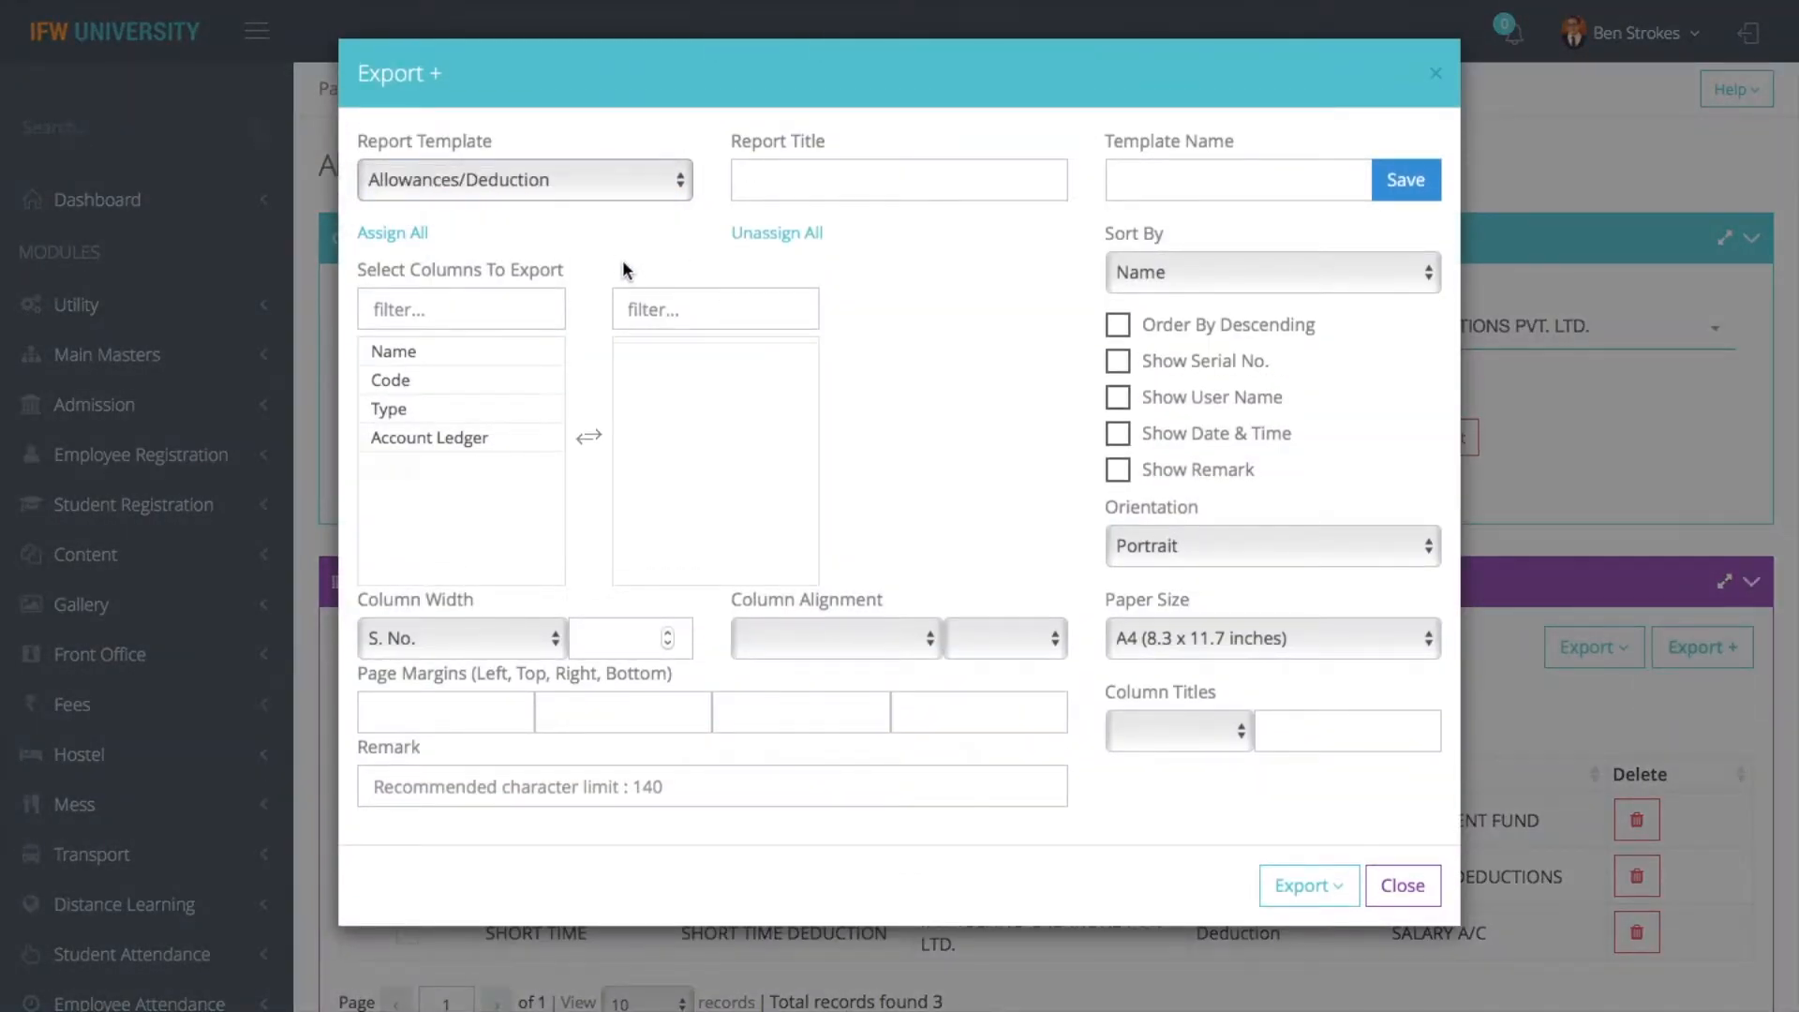
- Export the report with the loaded template, view the output and close the customizable export form
left_click(1336, 890)
left_click(1278, 962)
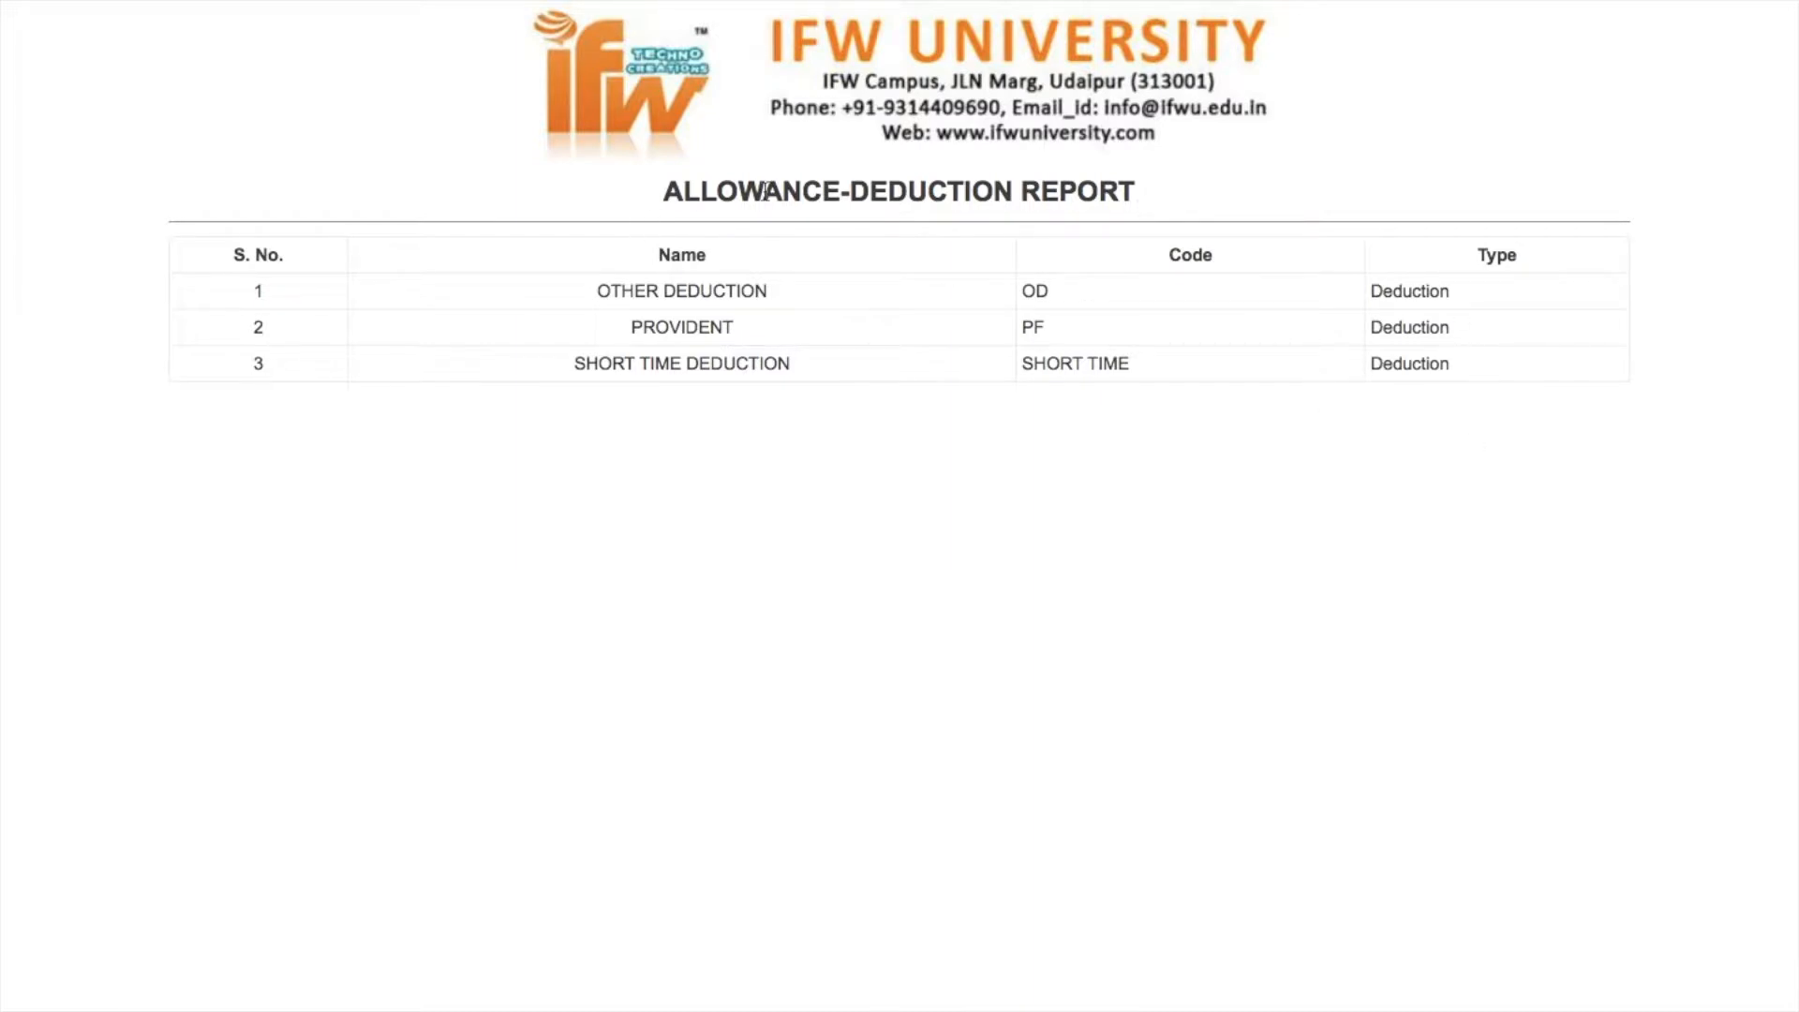
left_click(174, 86)
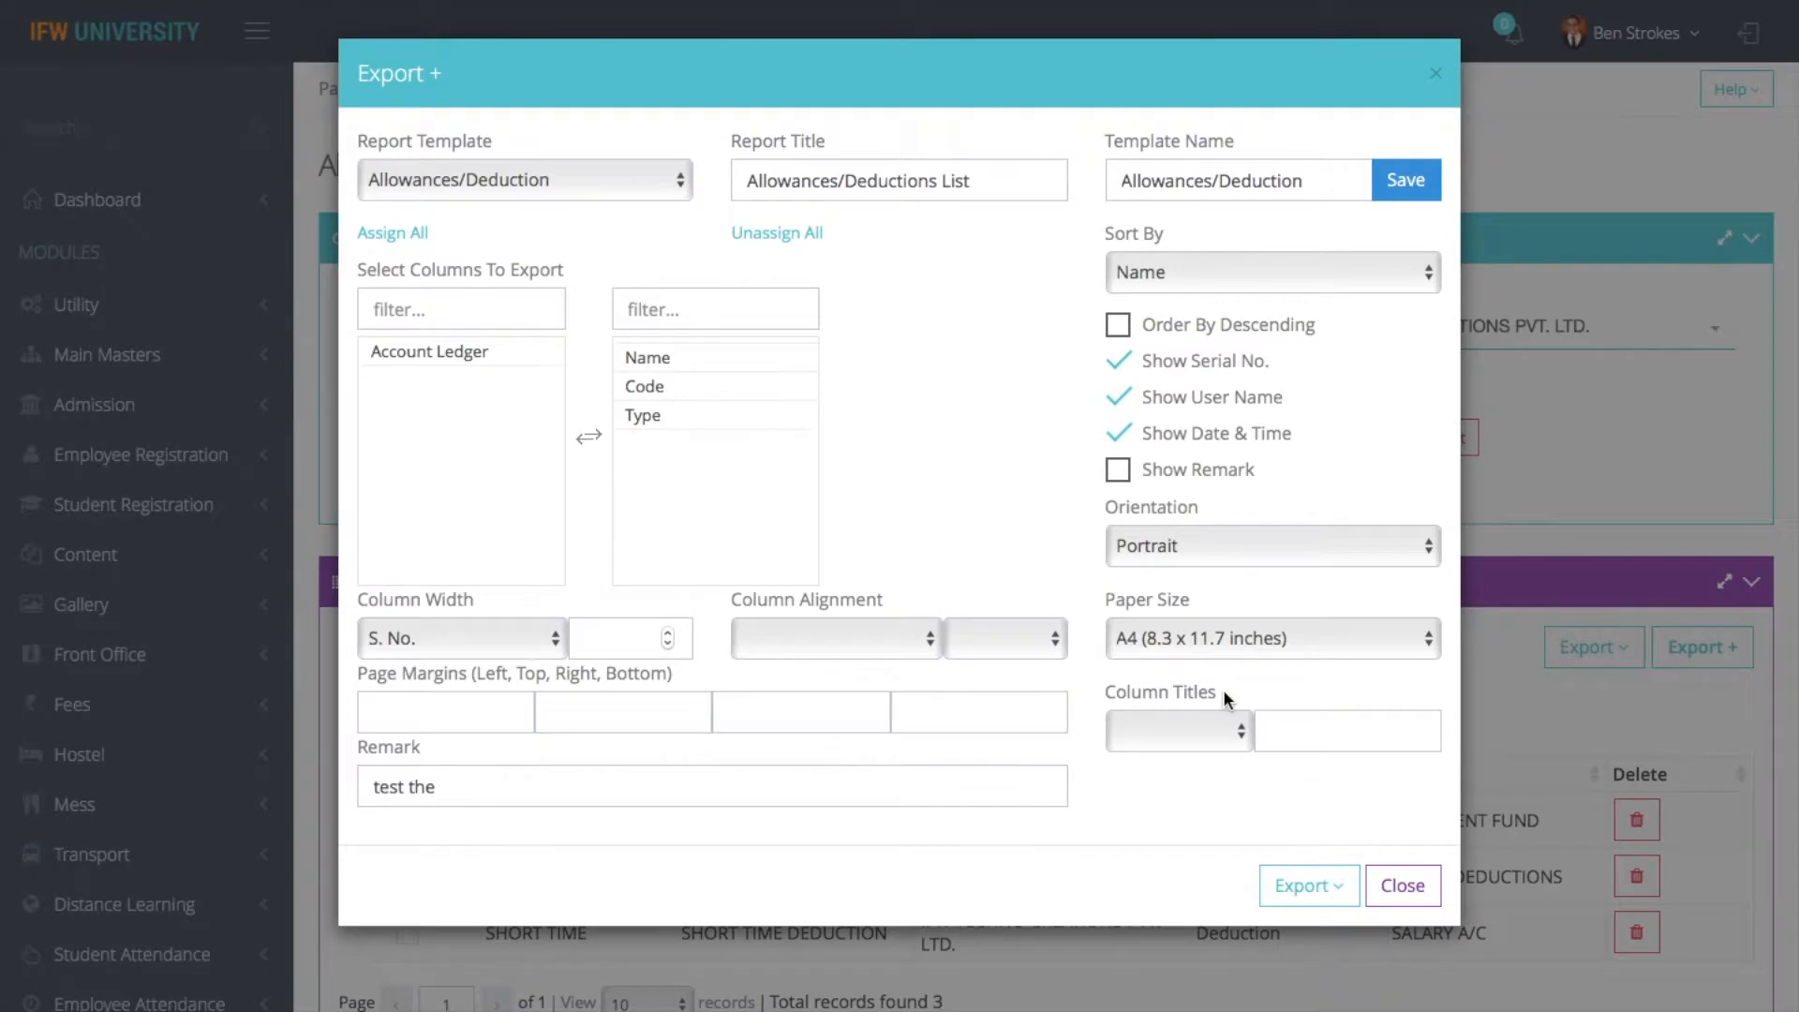
left_click(1401, 884)
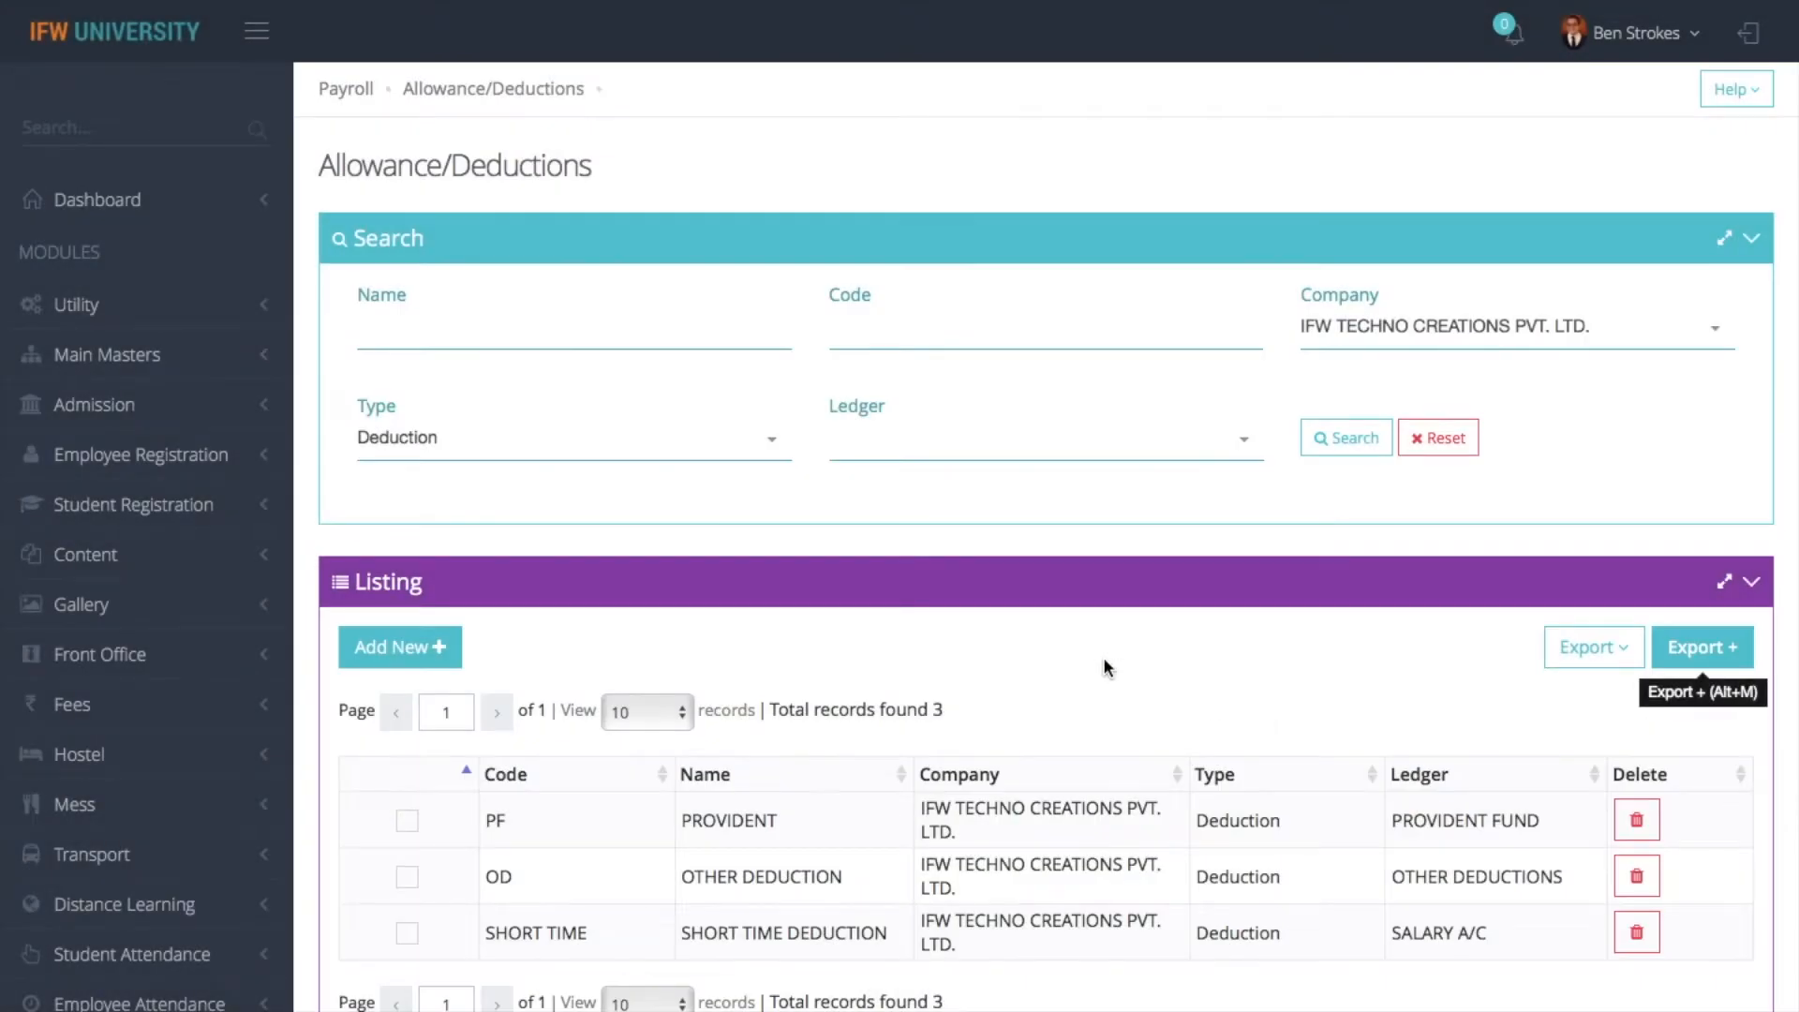
- Filter the listing to records of type Allowance
scroll(1104, 656, "down", 3)
scroll(1104, 658, "down", 1)
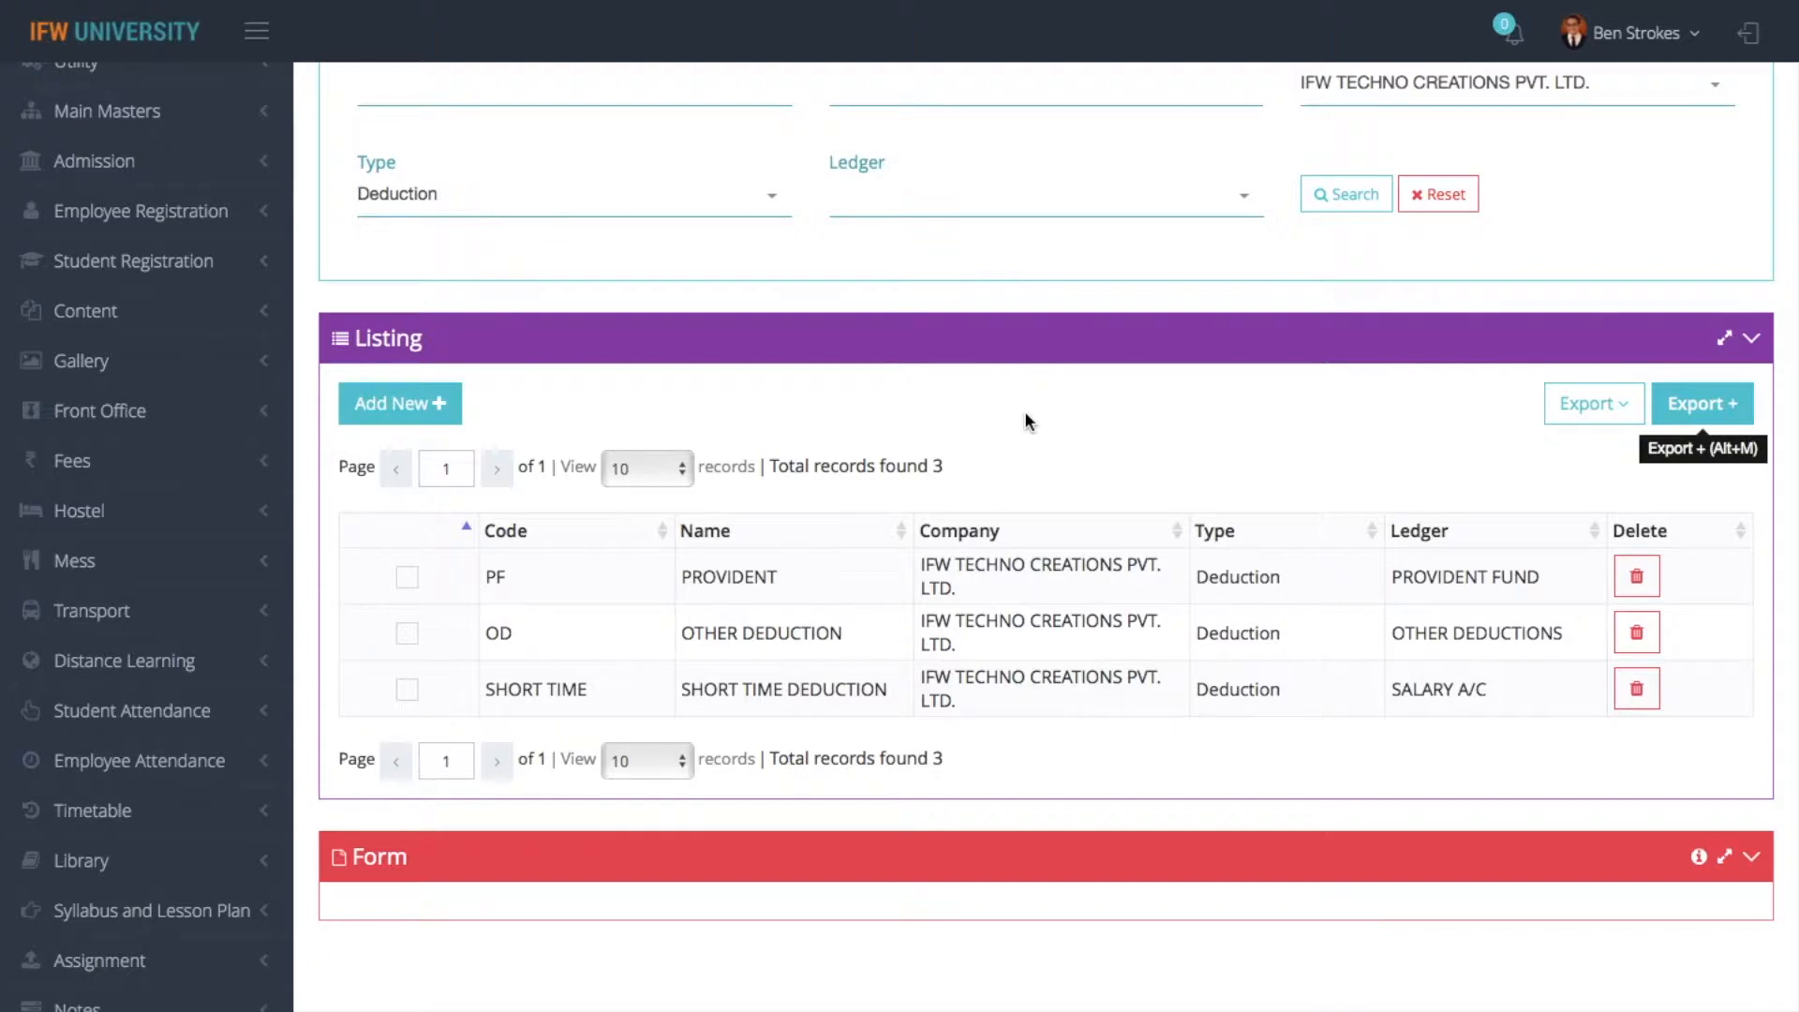
left_click(725, 206)
left_click(554, 297)
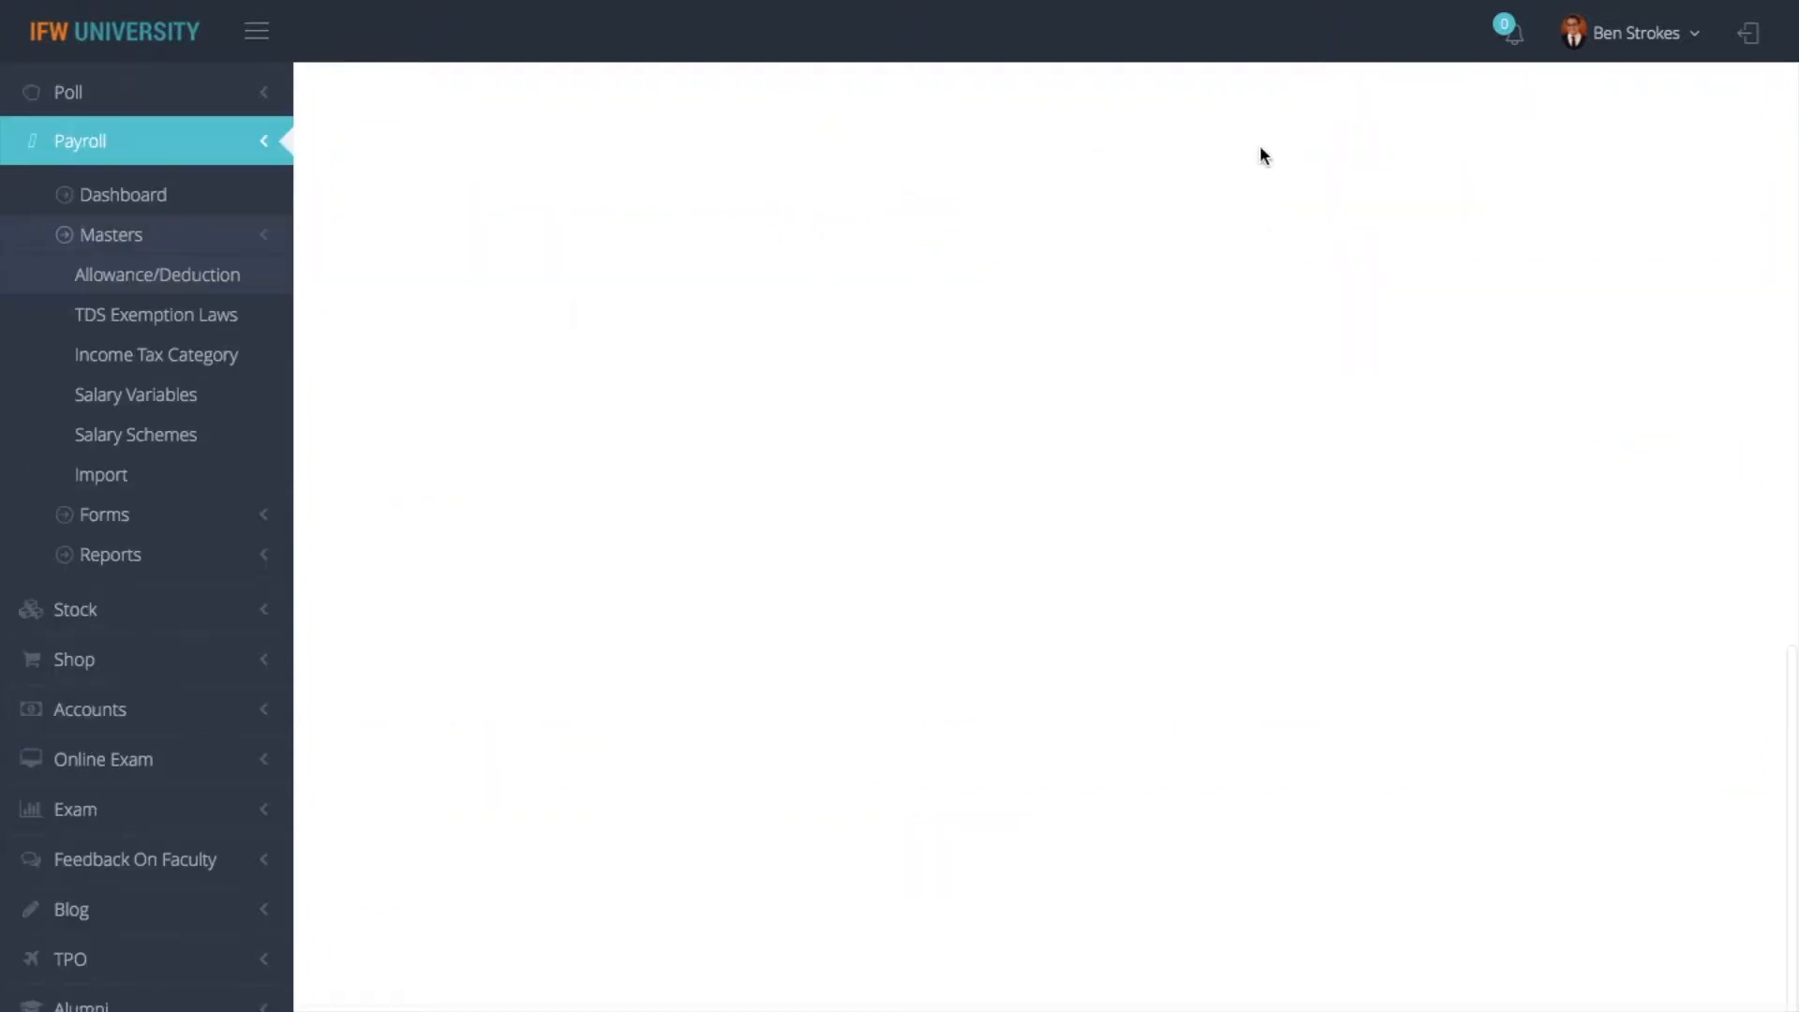
scroll(1219, 356, "up", 2)
left_click(1341, 437)
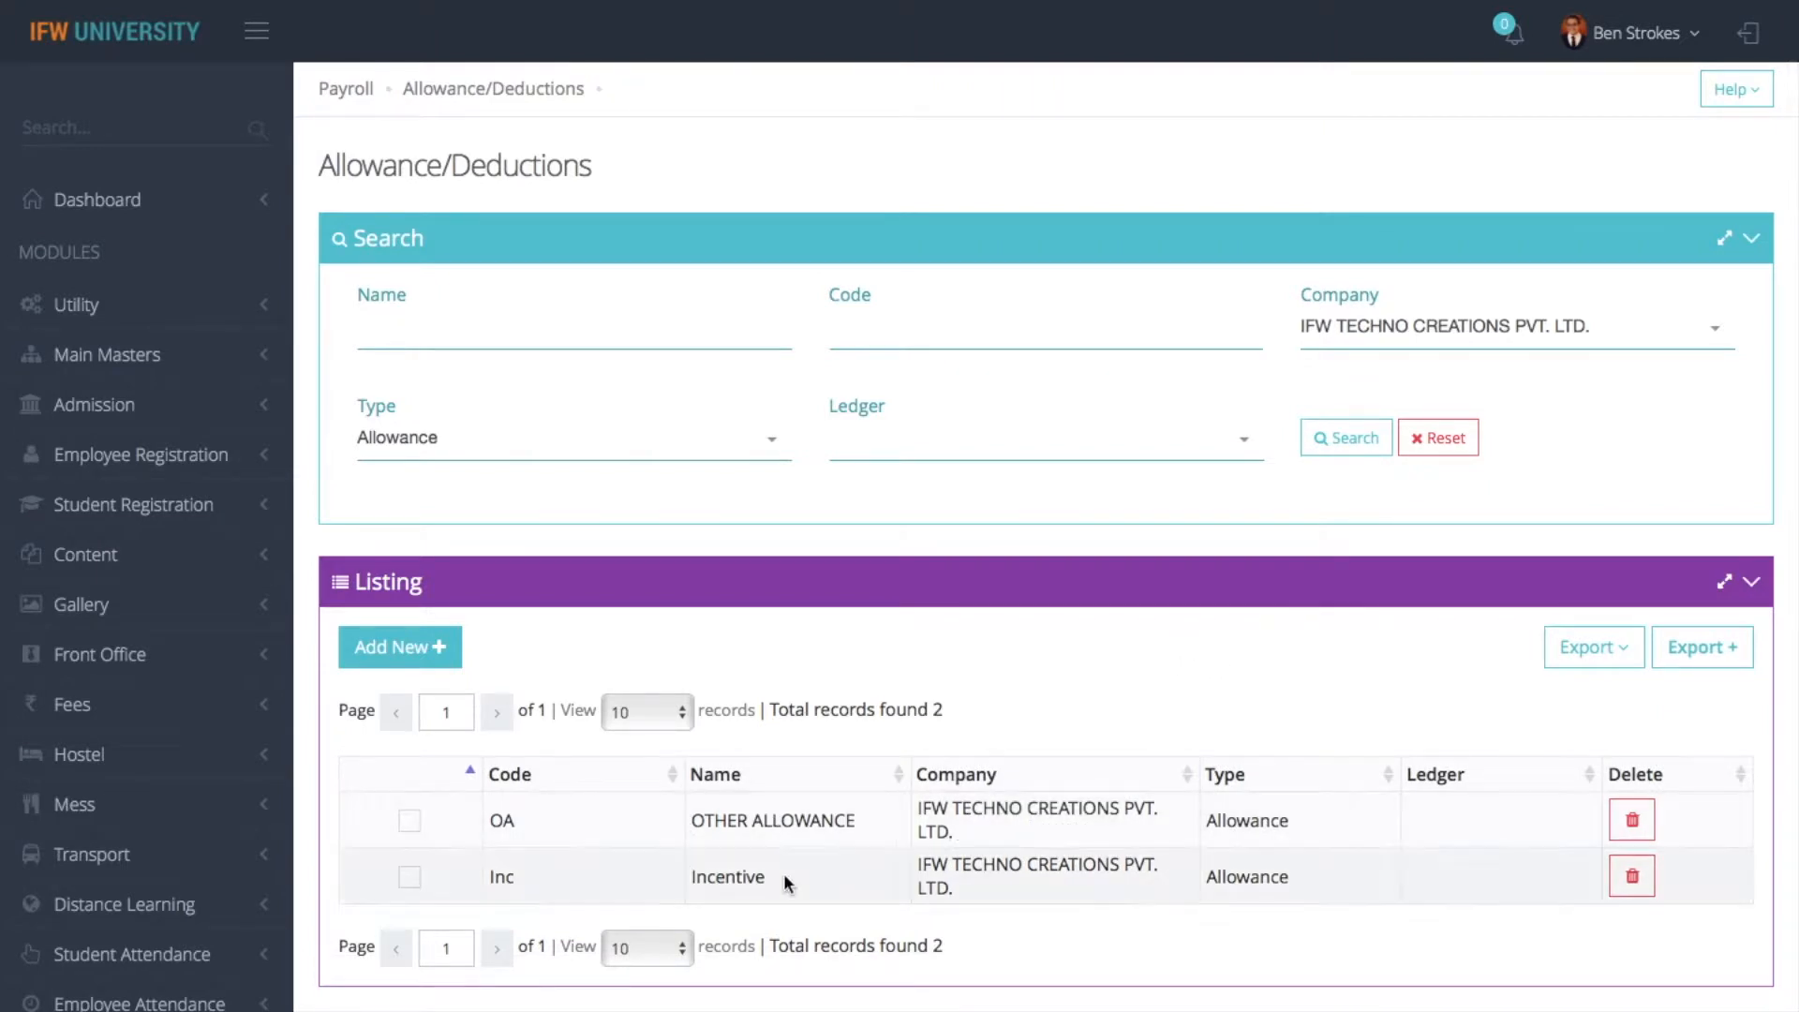
- Start a new allowance record and set its company to IFW TECHNO CREATIONS PVT. LTD
left_click(441, 656)
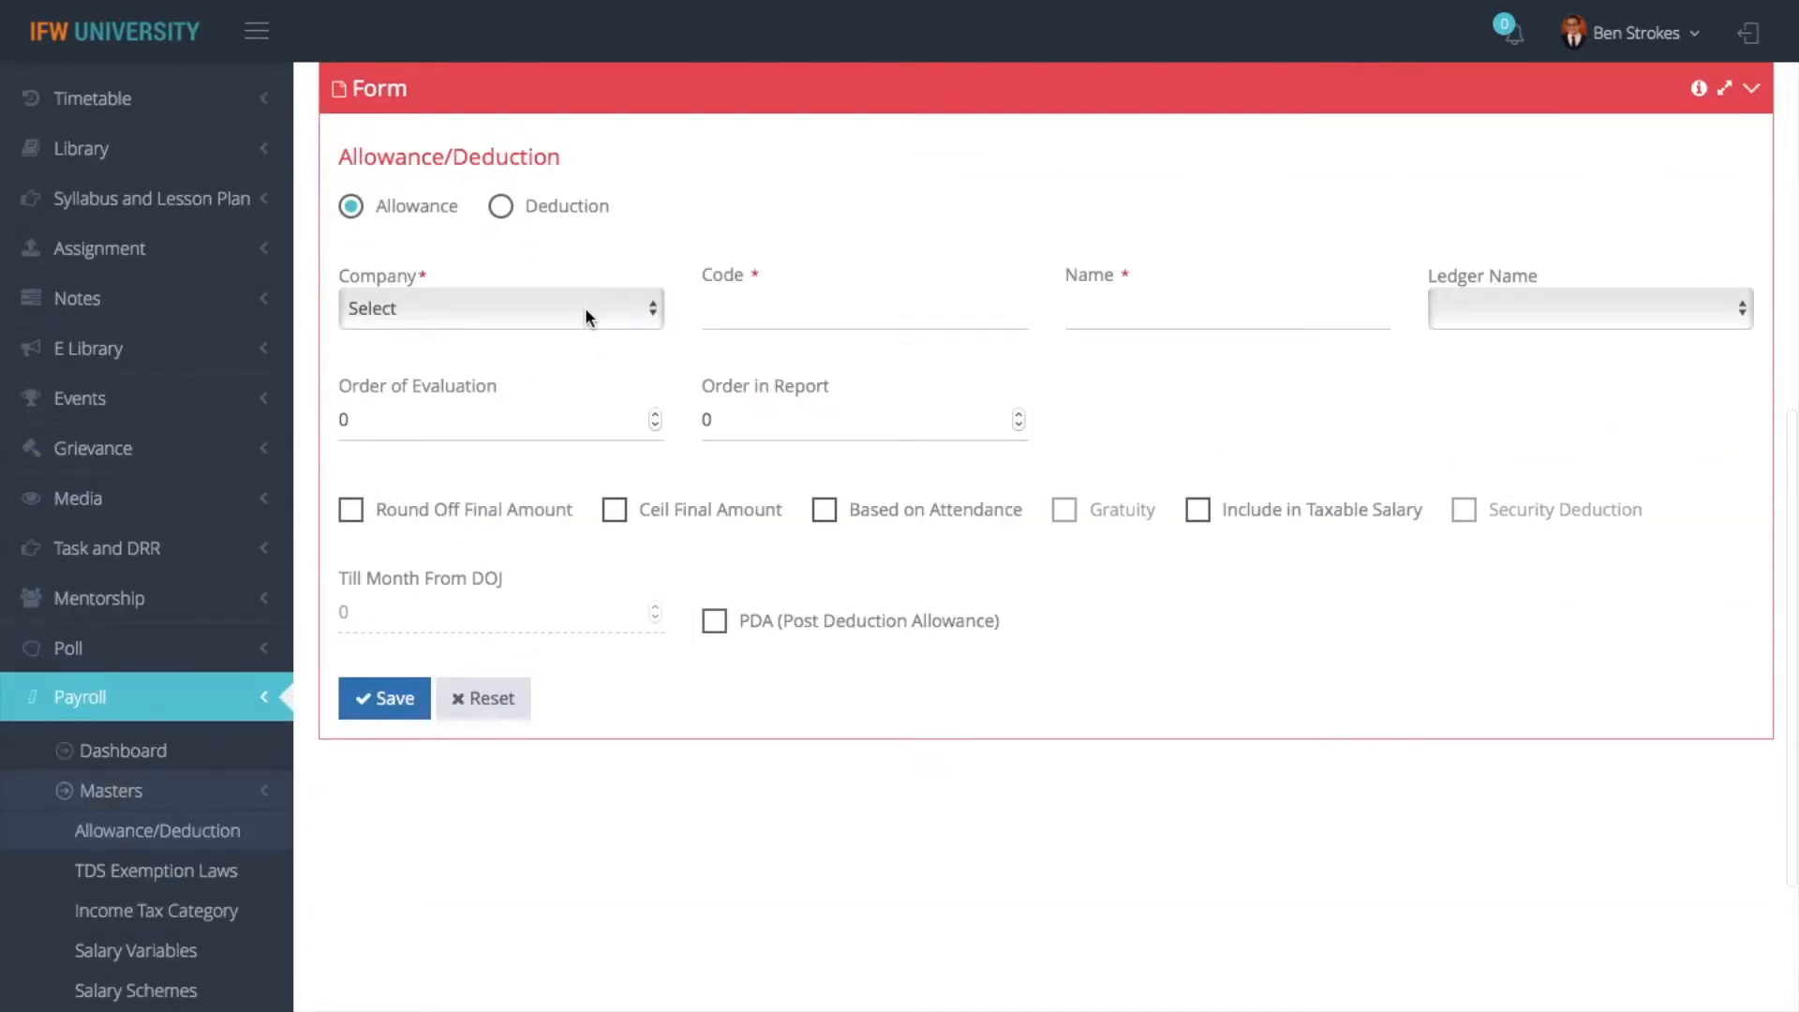
left_click(576, 318)
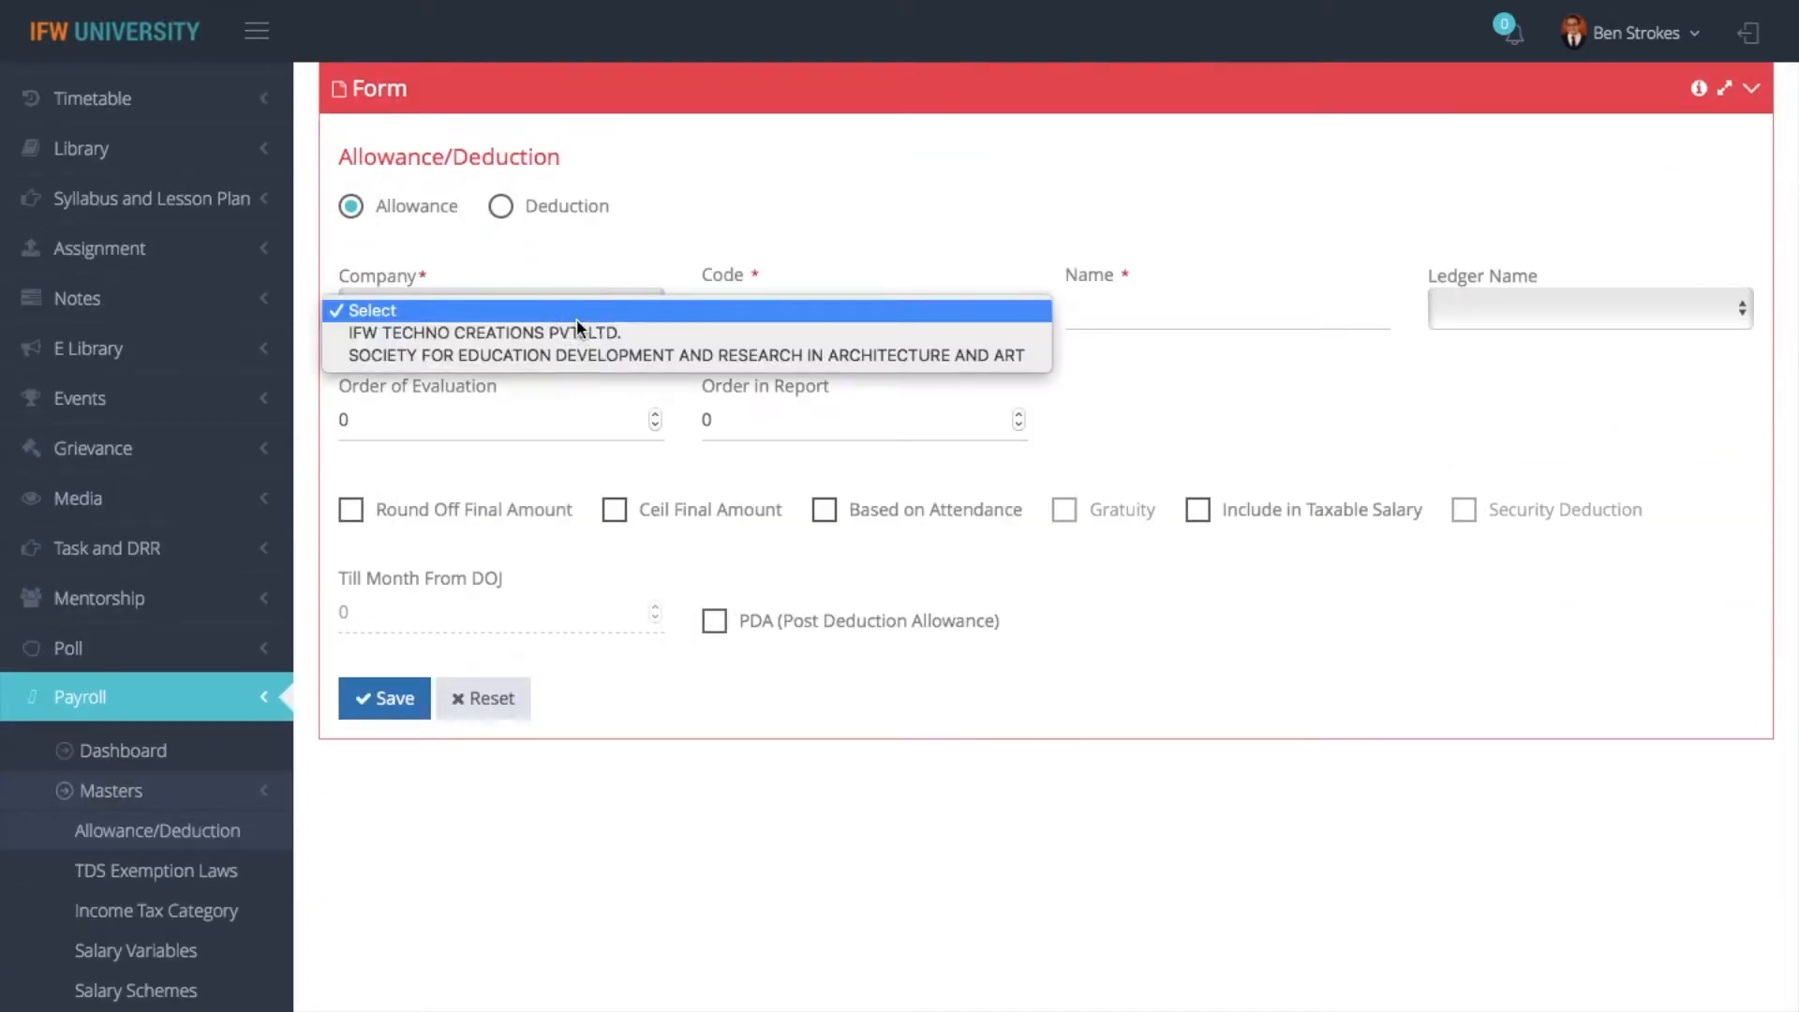
left_click(565, 334)
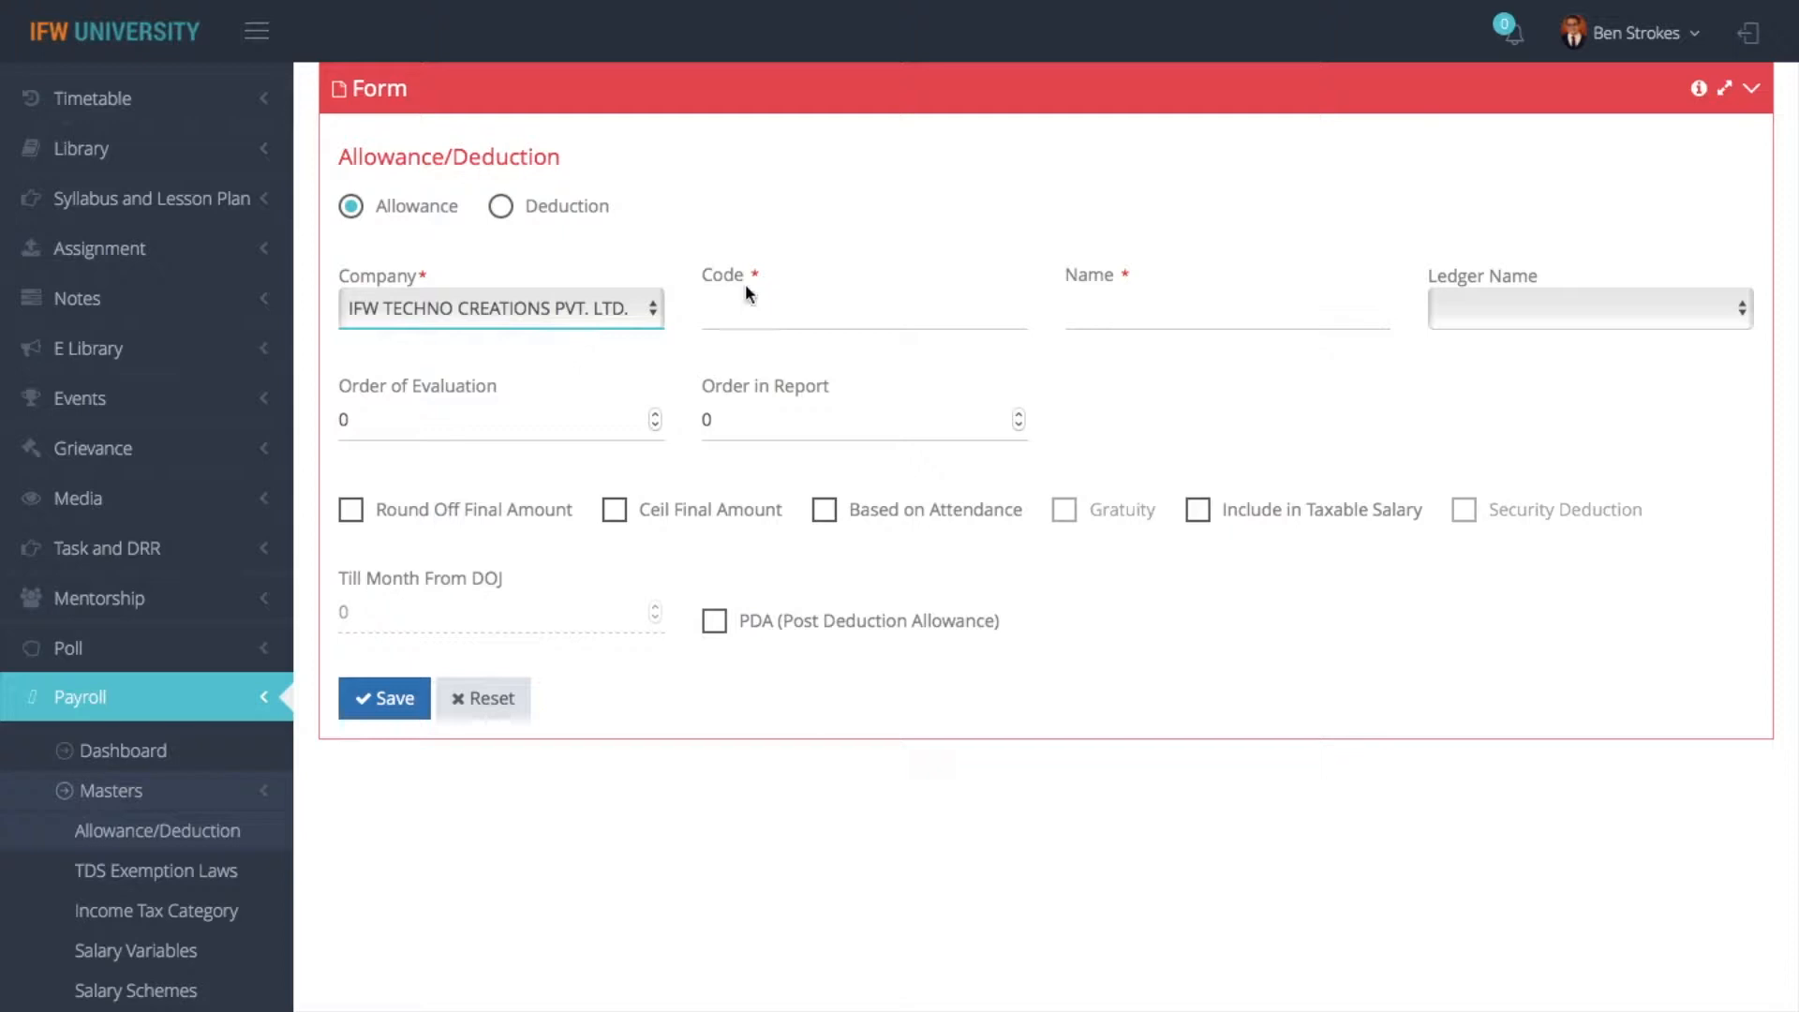
- Enter the code "HRA" and the name "House Rent Allowances" for the new allowance
left_click(788, 307)
type("HRA")
left_click(1117, 303)
type("House Rent Allowancs")
key("BackSpace")
type("es")
left_click(1507, 322)
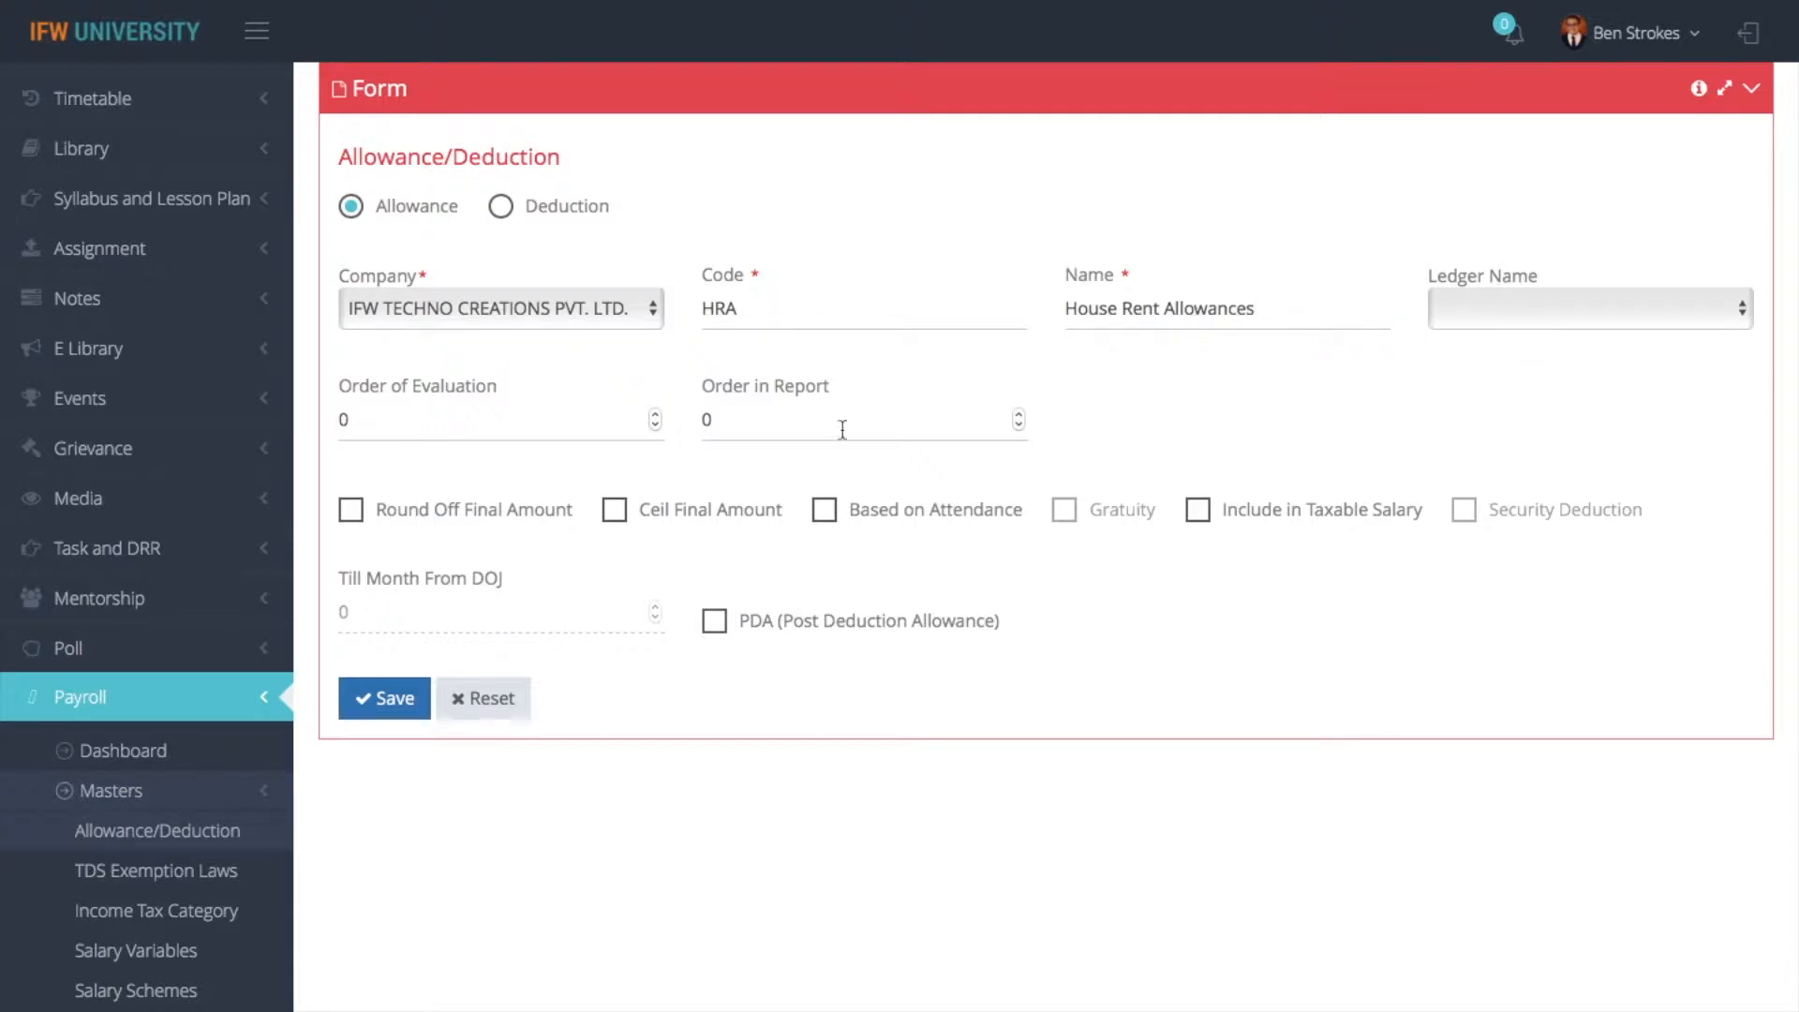
- Set the order of evaluation to 0 and enable Based on Attendance and Include in Taxable Salary
left_click(528, 433)
key("BackSpace")
type("0")
left_click(547, 480)
left_click(825, 510)
left_click(1197, 509)
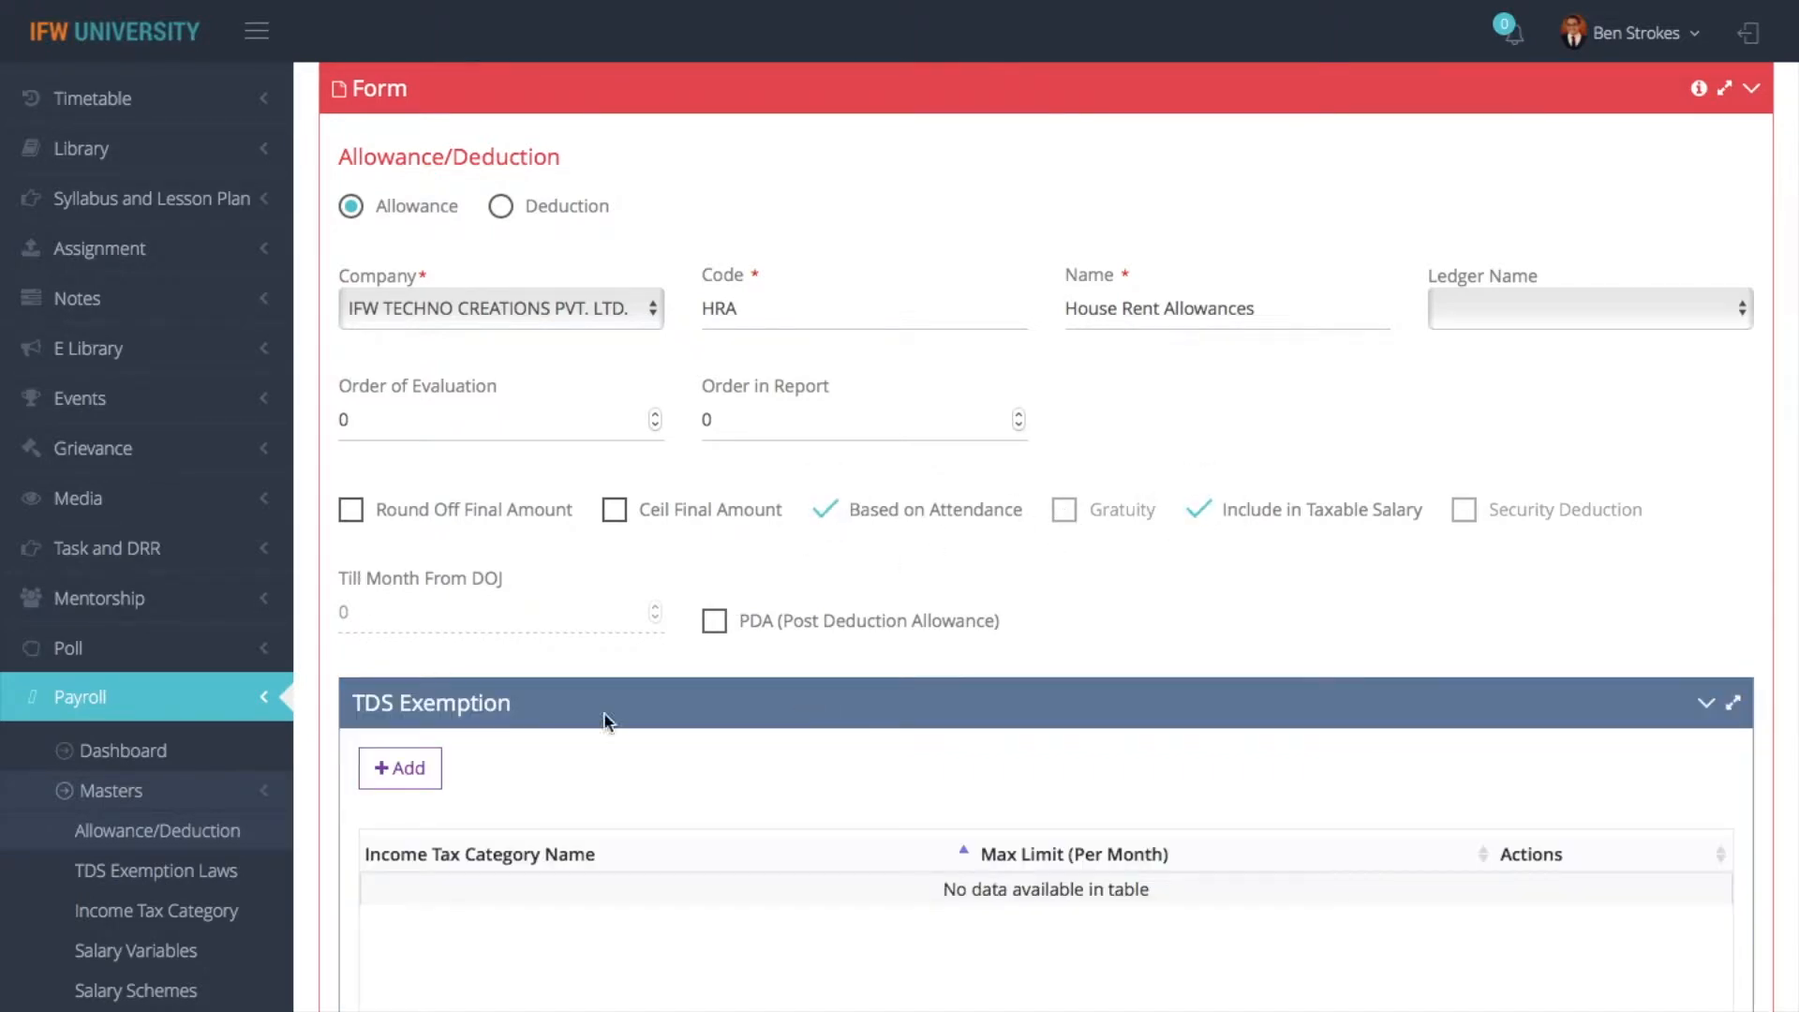
- Add a TDS exemption for the INCOME TAX category with a maximum monthly limit of 2000
left_click(421, 779)
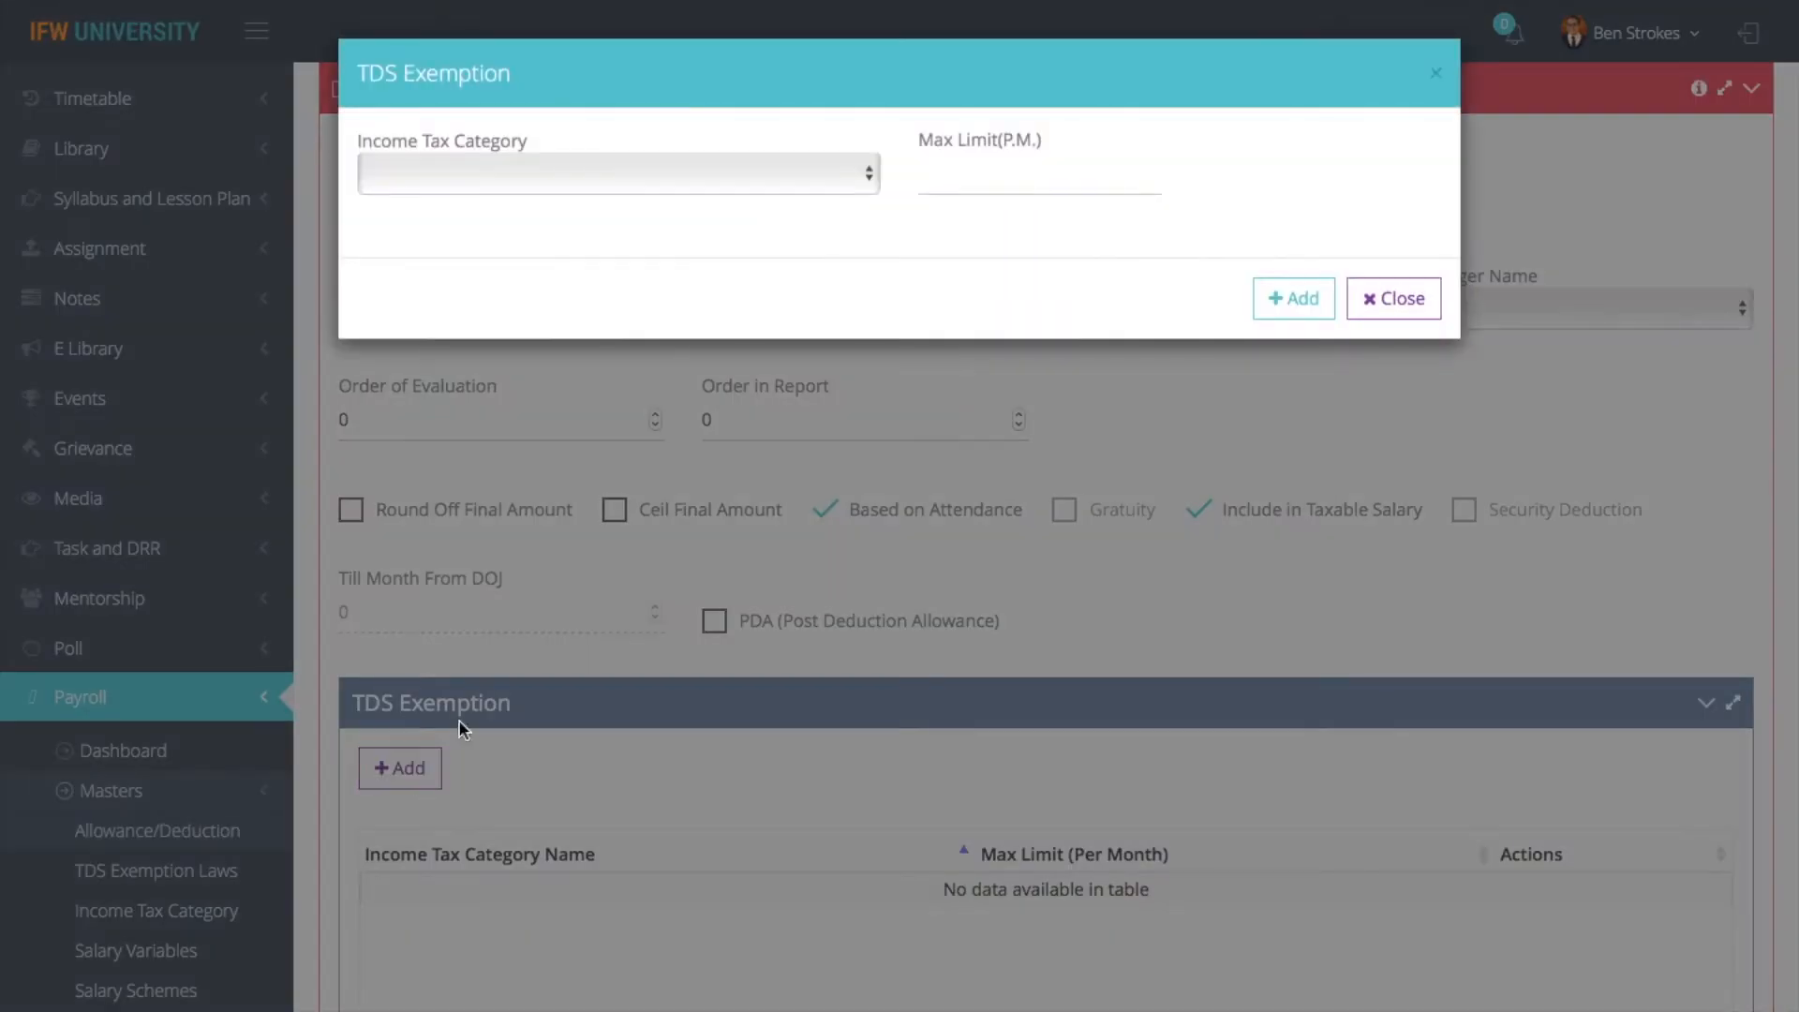
left_click(793, 189)
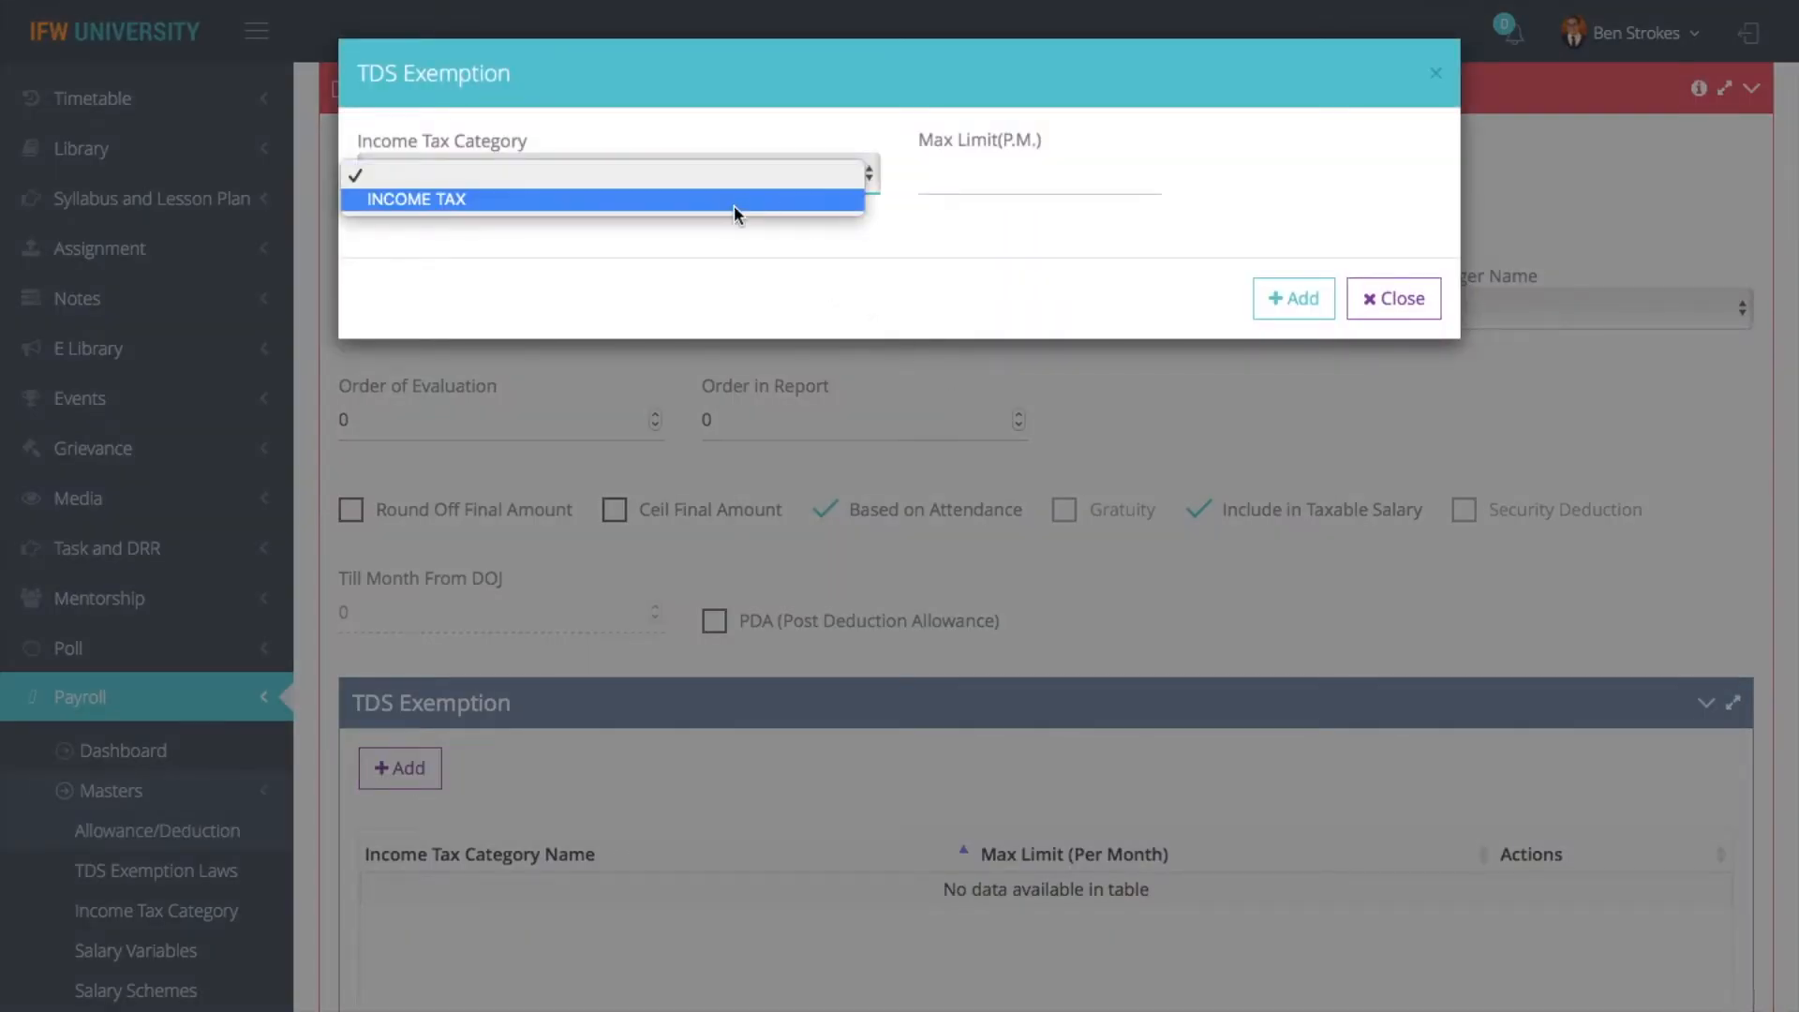
left_click(737, 206)
left_click(981, 184)
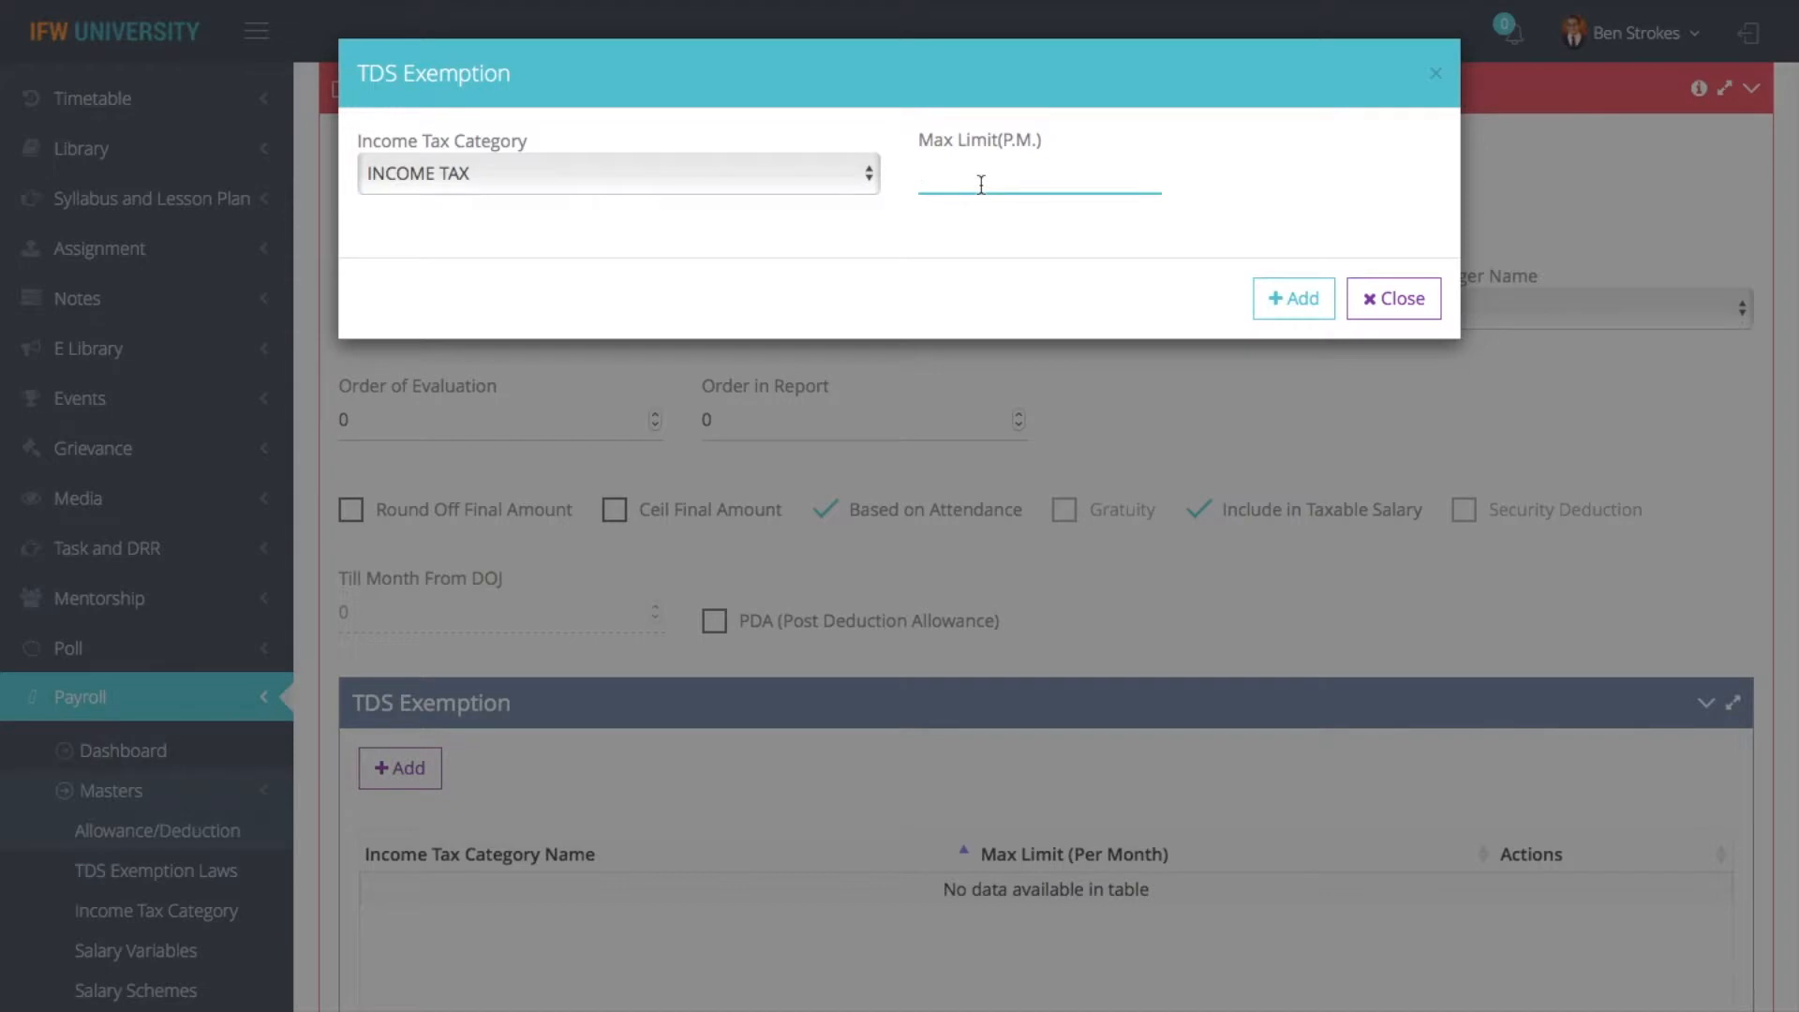
type("3000")
key("BackSpace")
key("BackSpace")
key("BackSpace")
key("BackSpace")
type("2000")
left_click(1304, 302)
- Review the House Rent Allowances entries and try to save the new record
scroll(1134, 595, "down", 1)
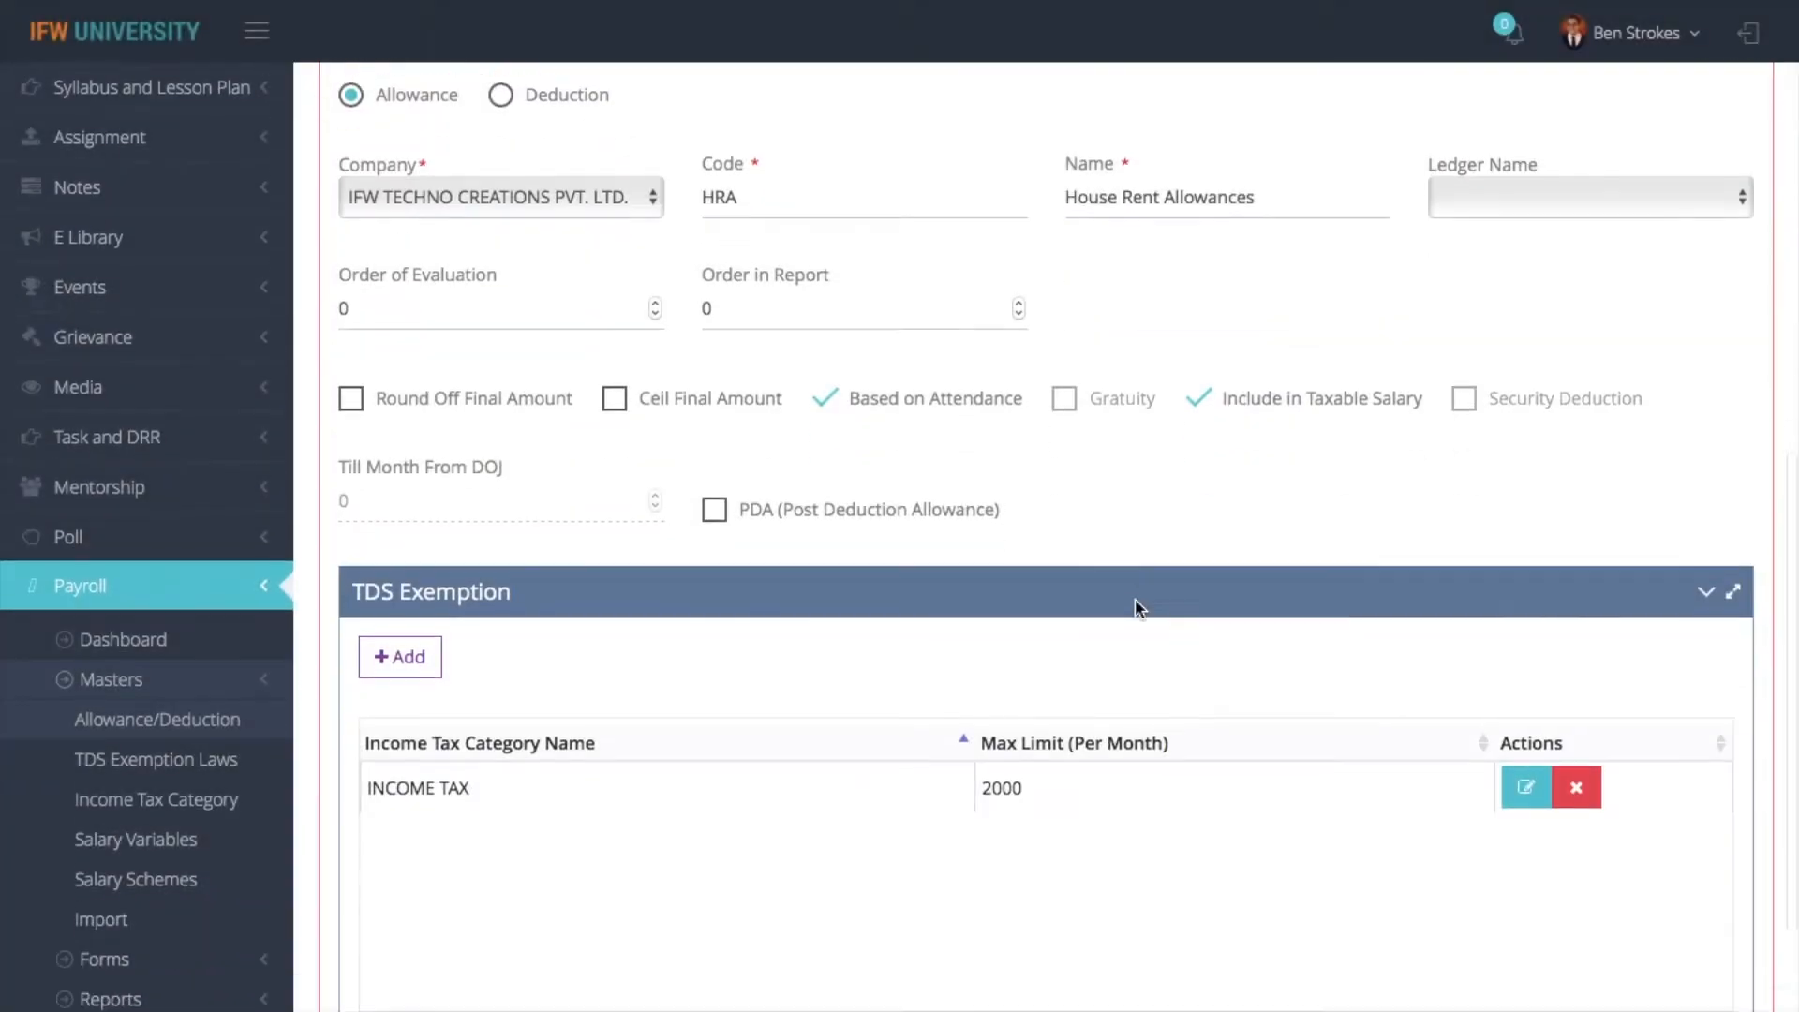
scroll(1134, 598, "down", 1)
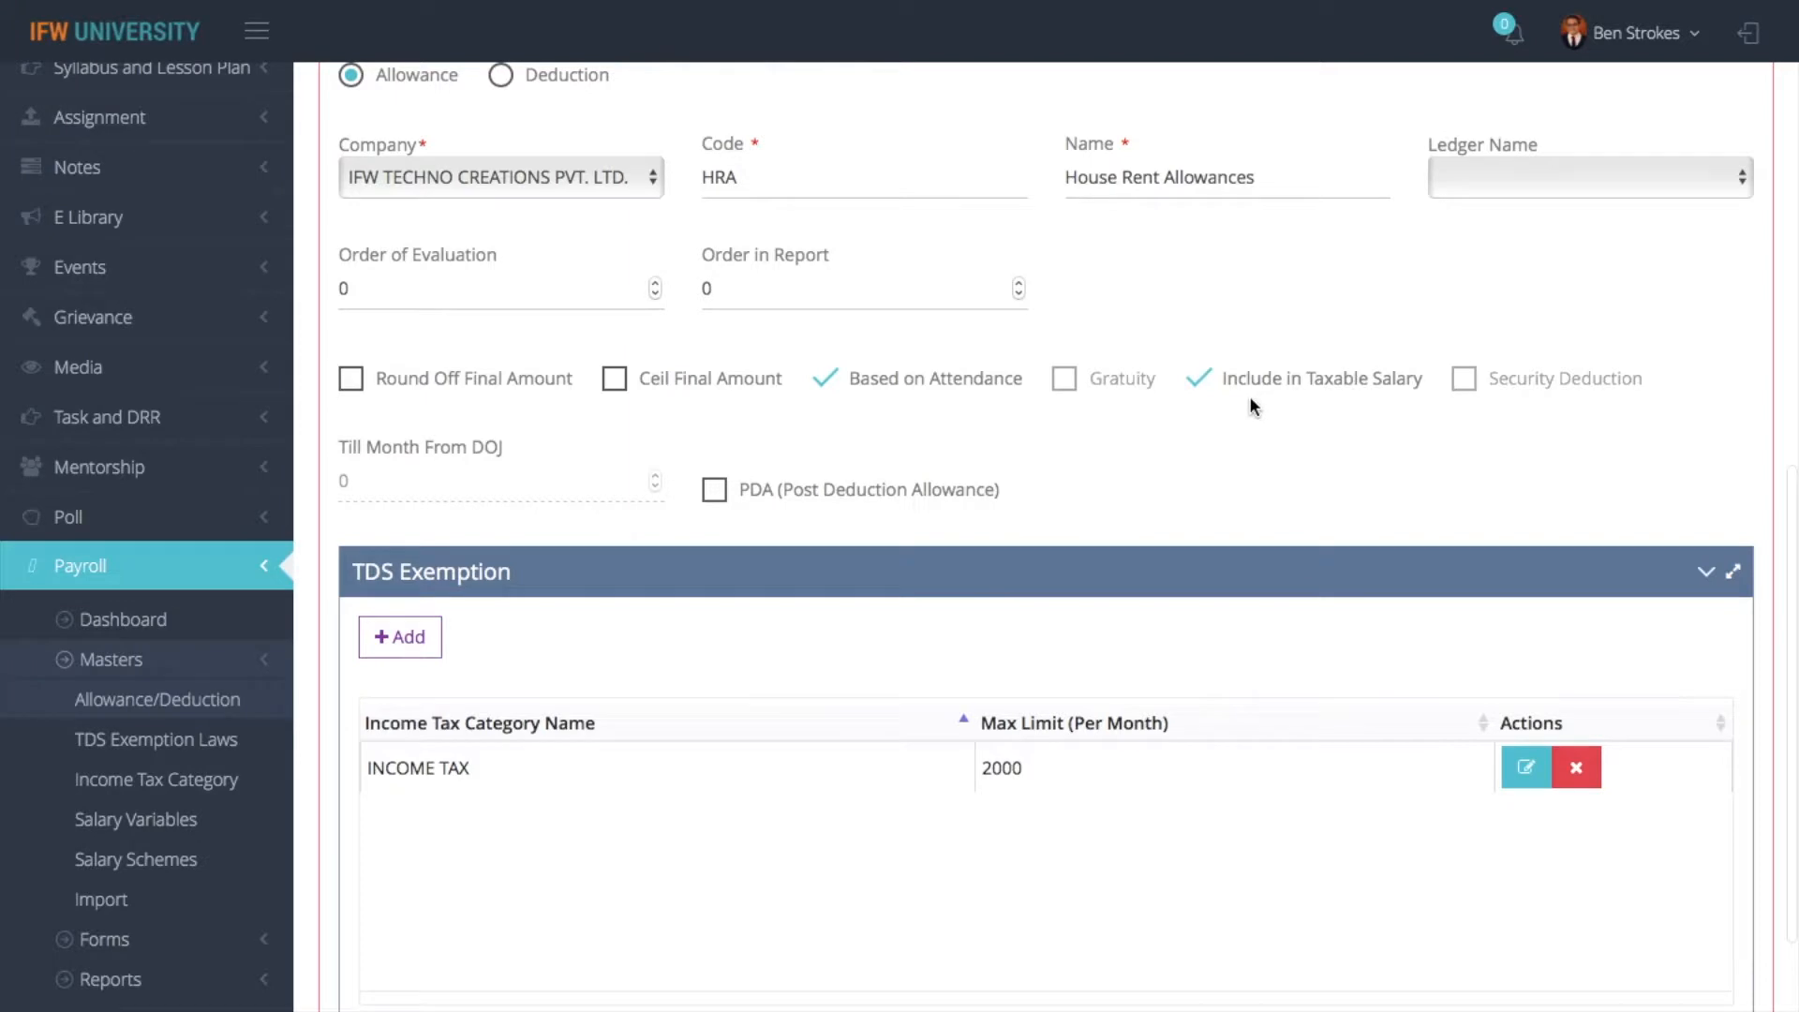
scroll(367, 919, "down", 3)
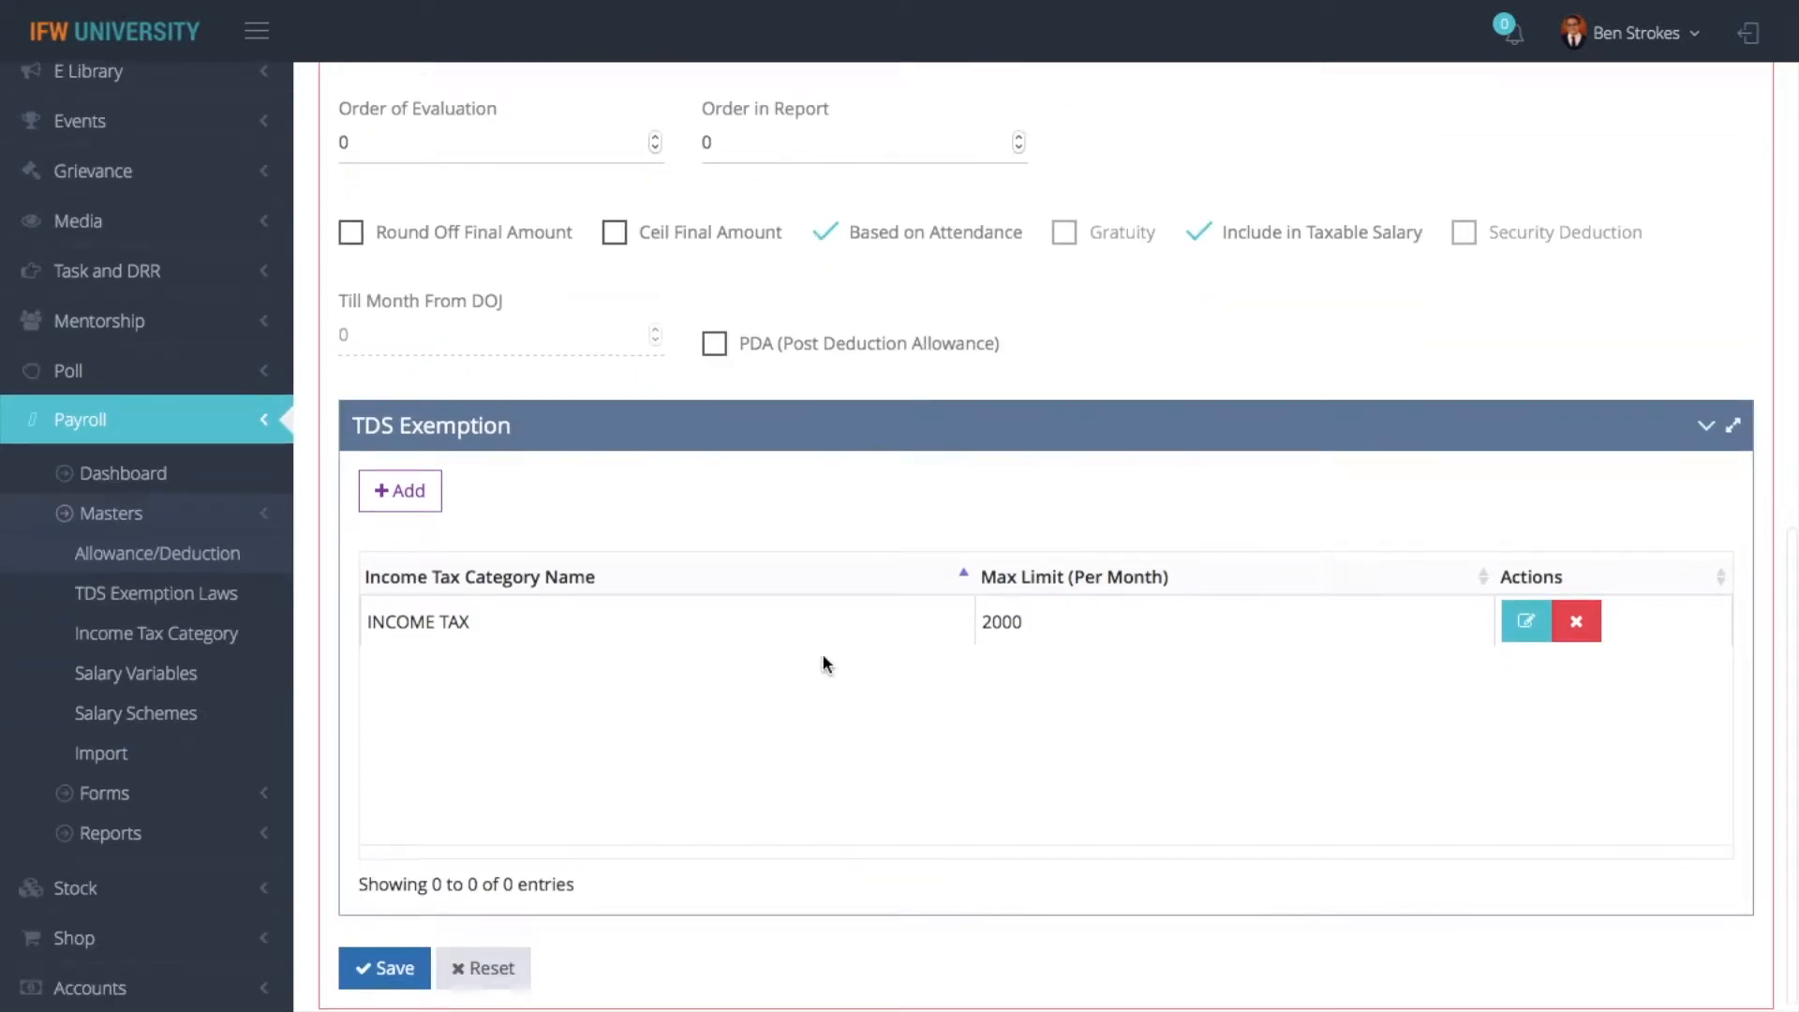
scroll(823, 654, "up", 3)
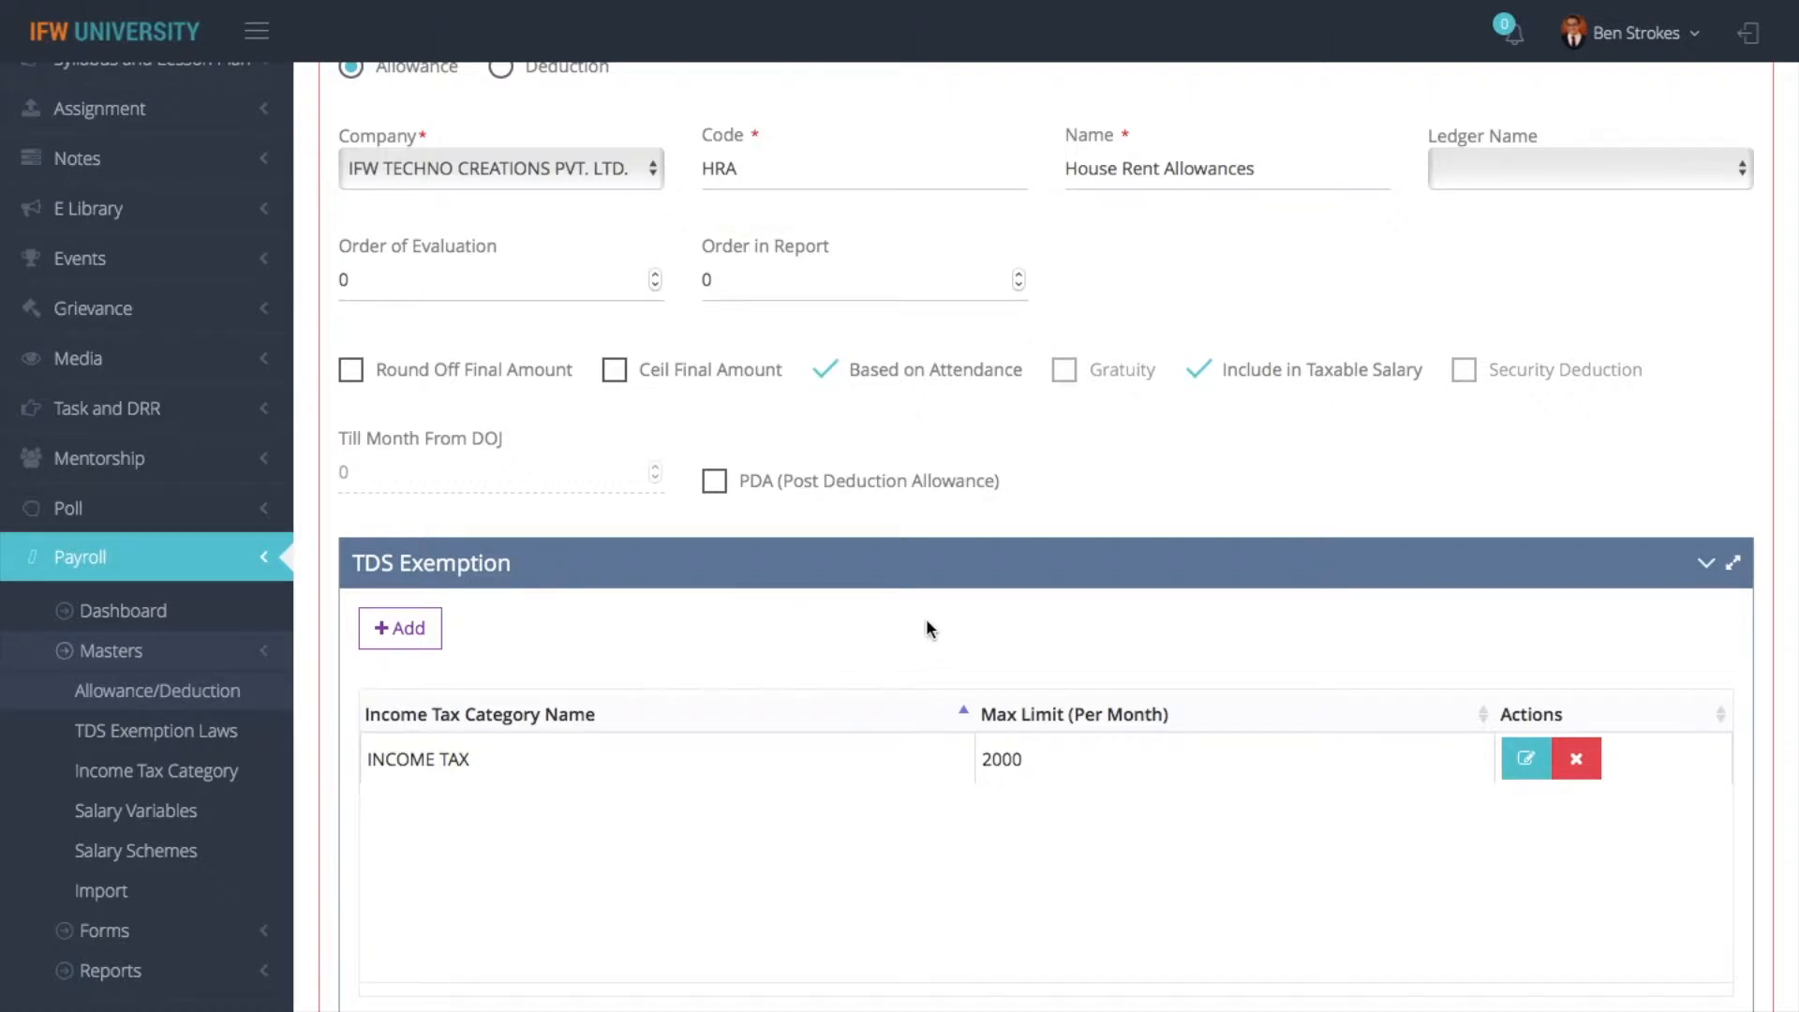
scroll(927, 623, "down", 4)
left_click(371, 716)
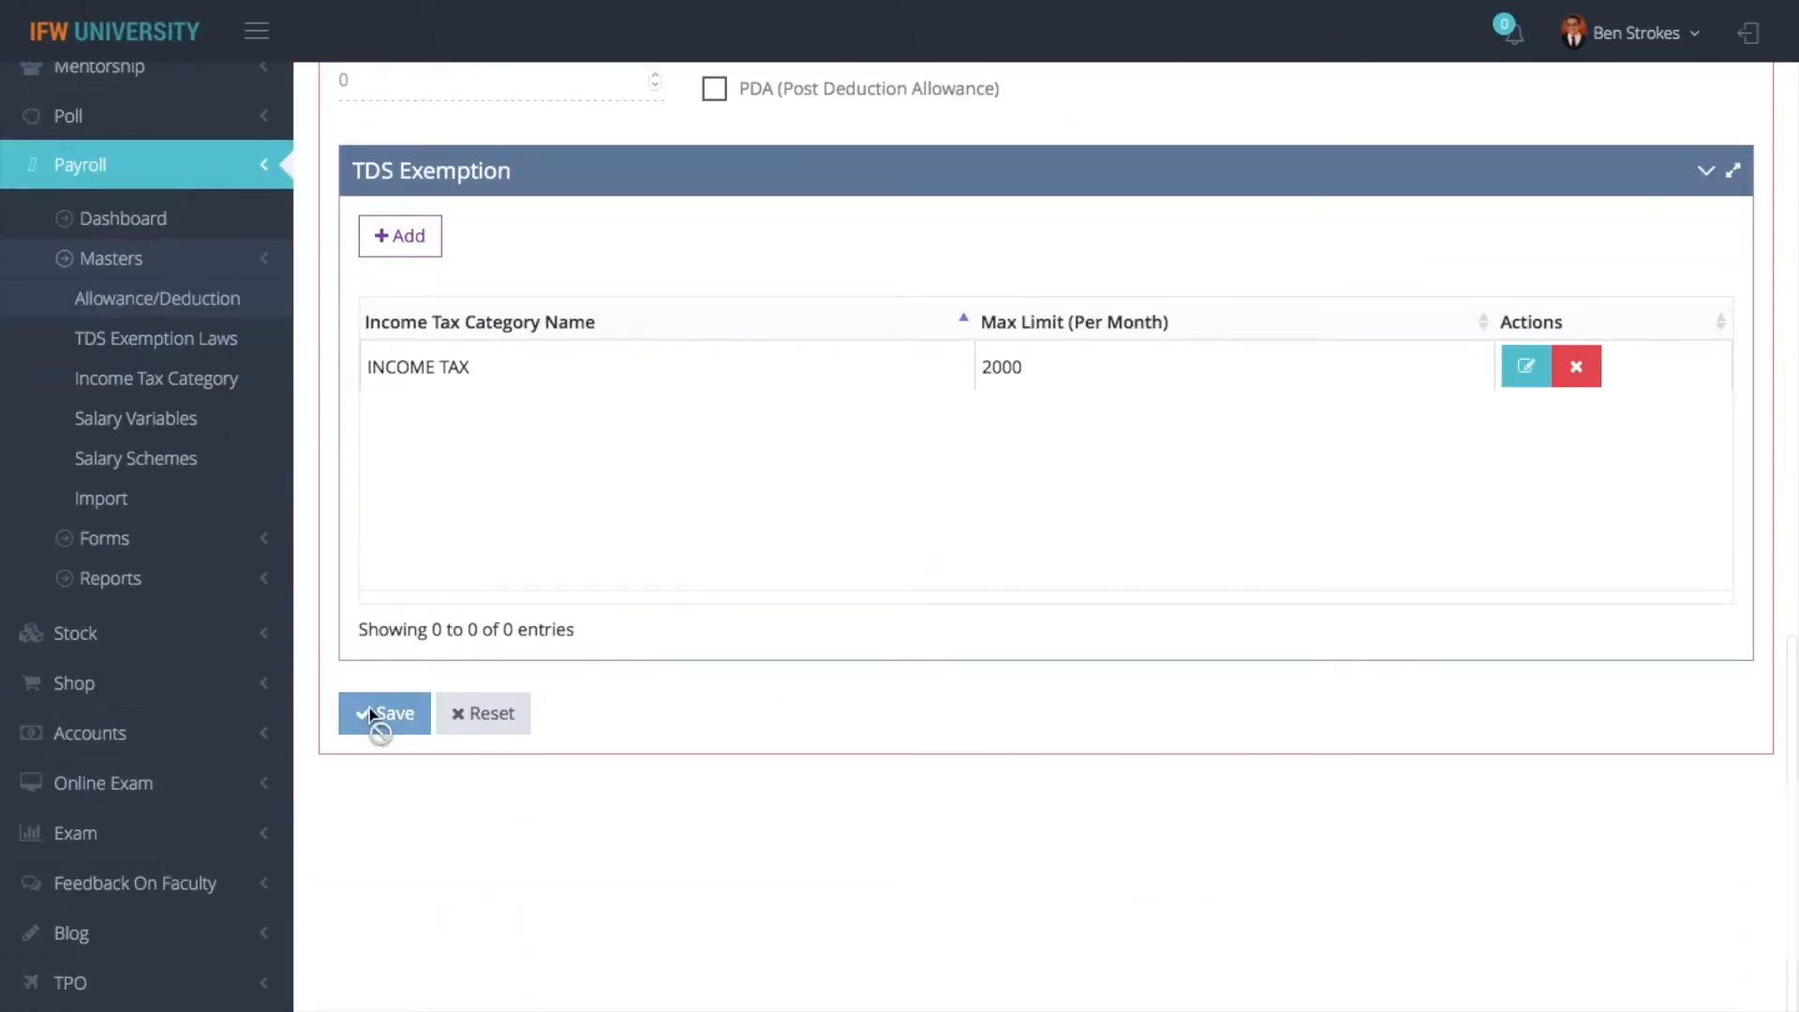
- Open the Report an Issue form from the page's help options
scroll(847, 504, "up", 10)
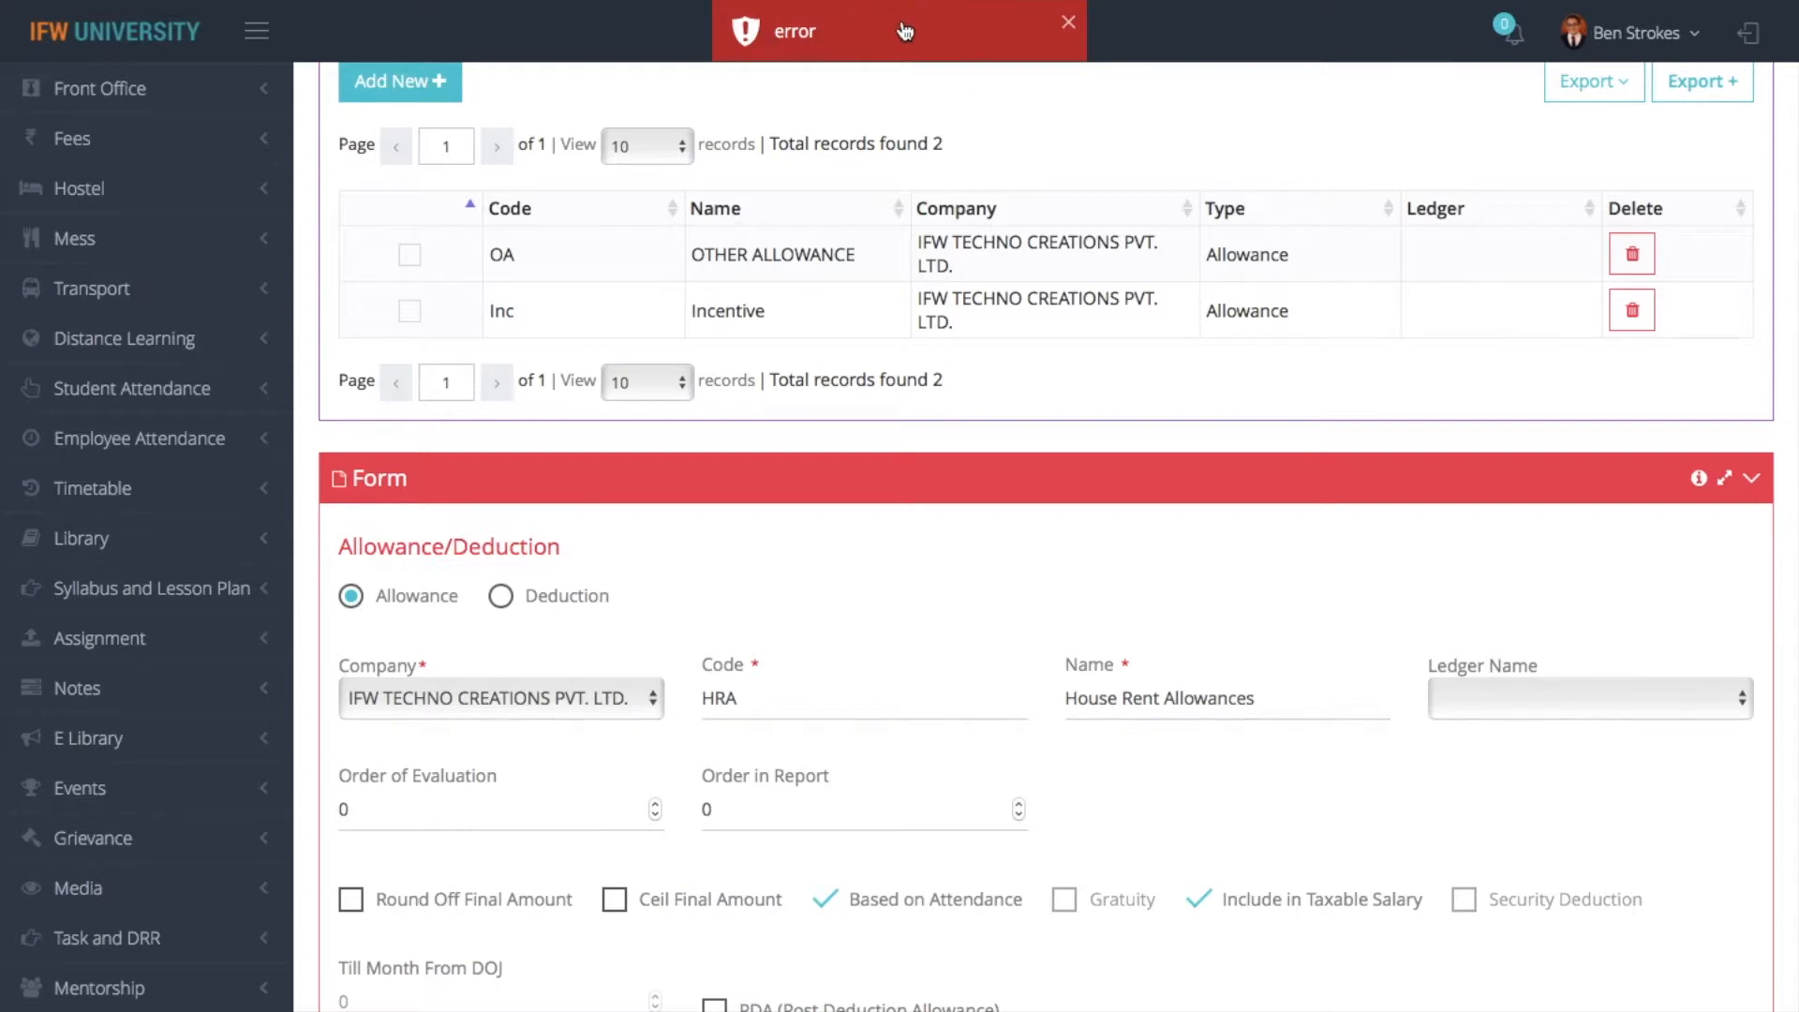
scroll(1551, 181, "up", 6)
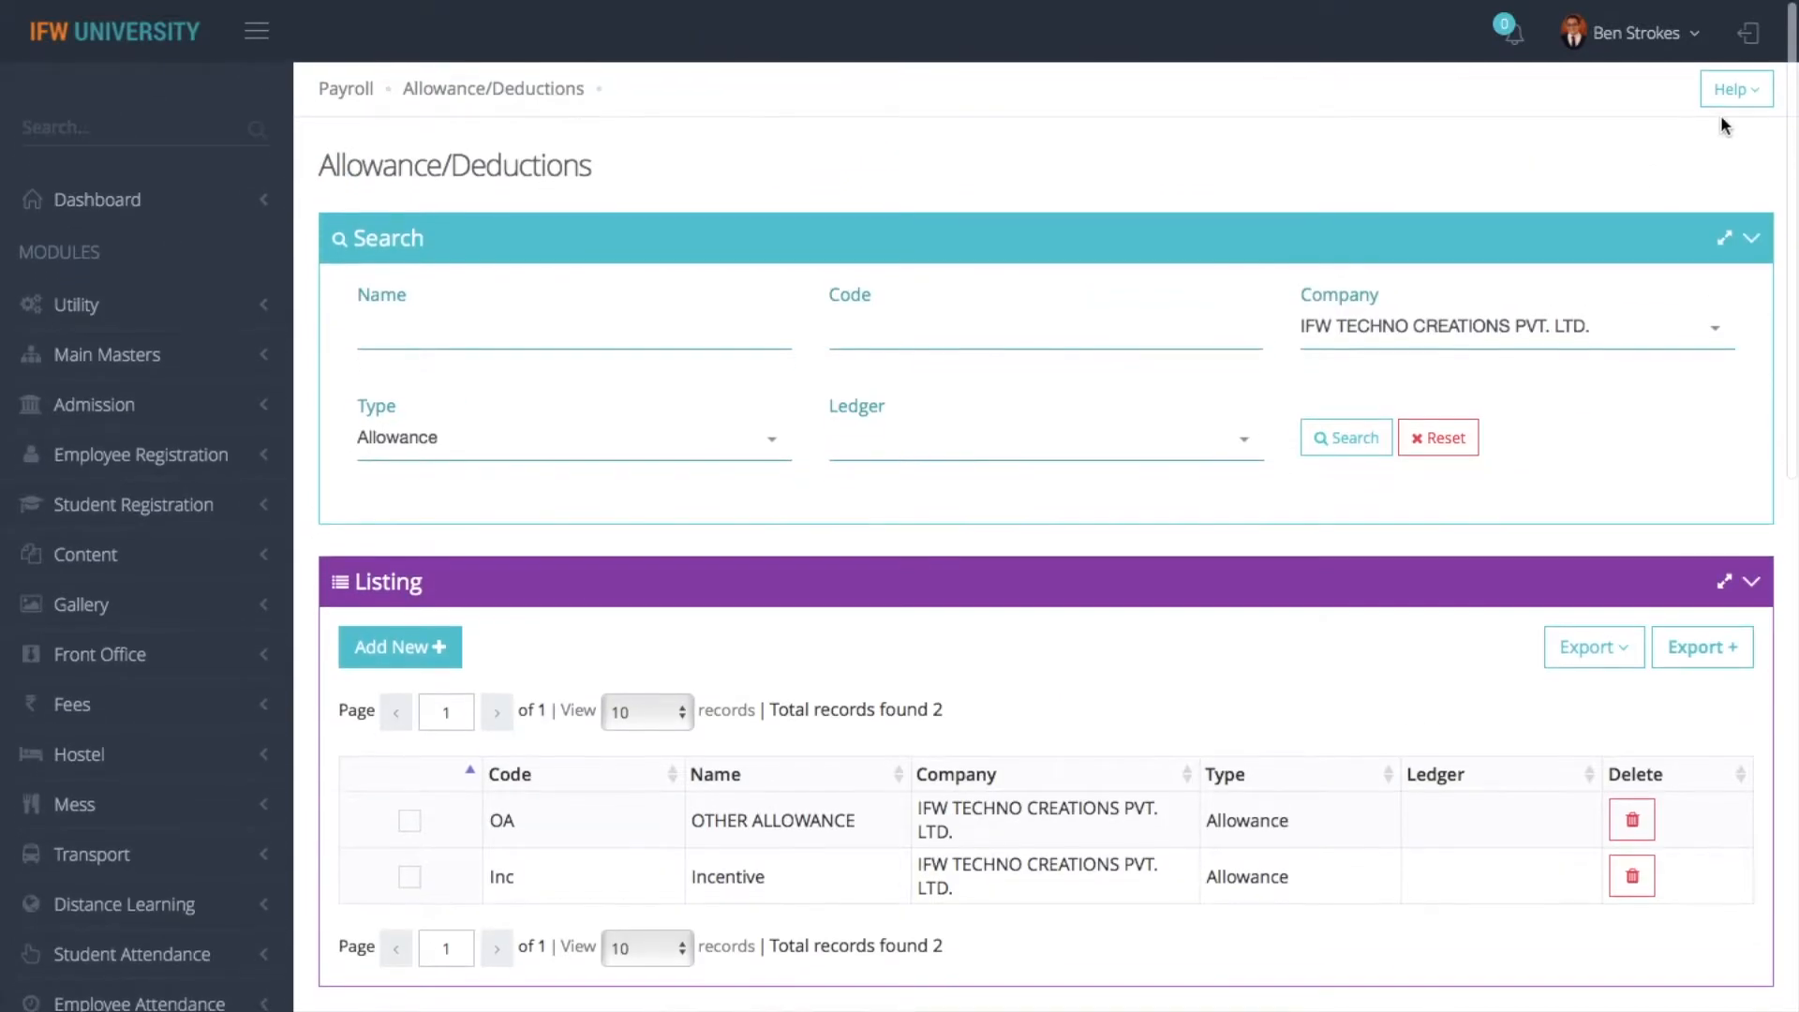
left_click(1733, 90)
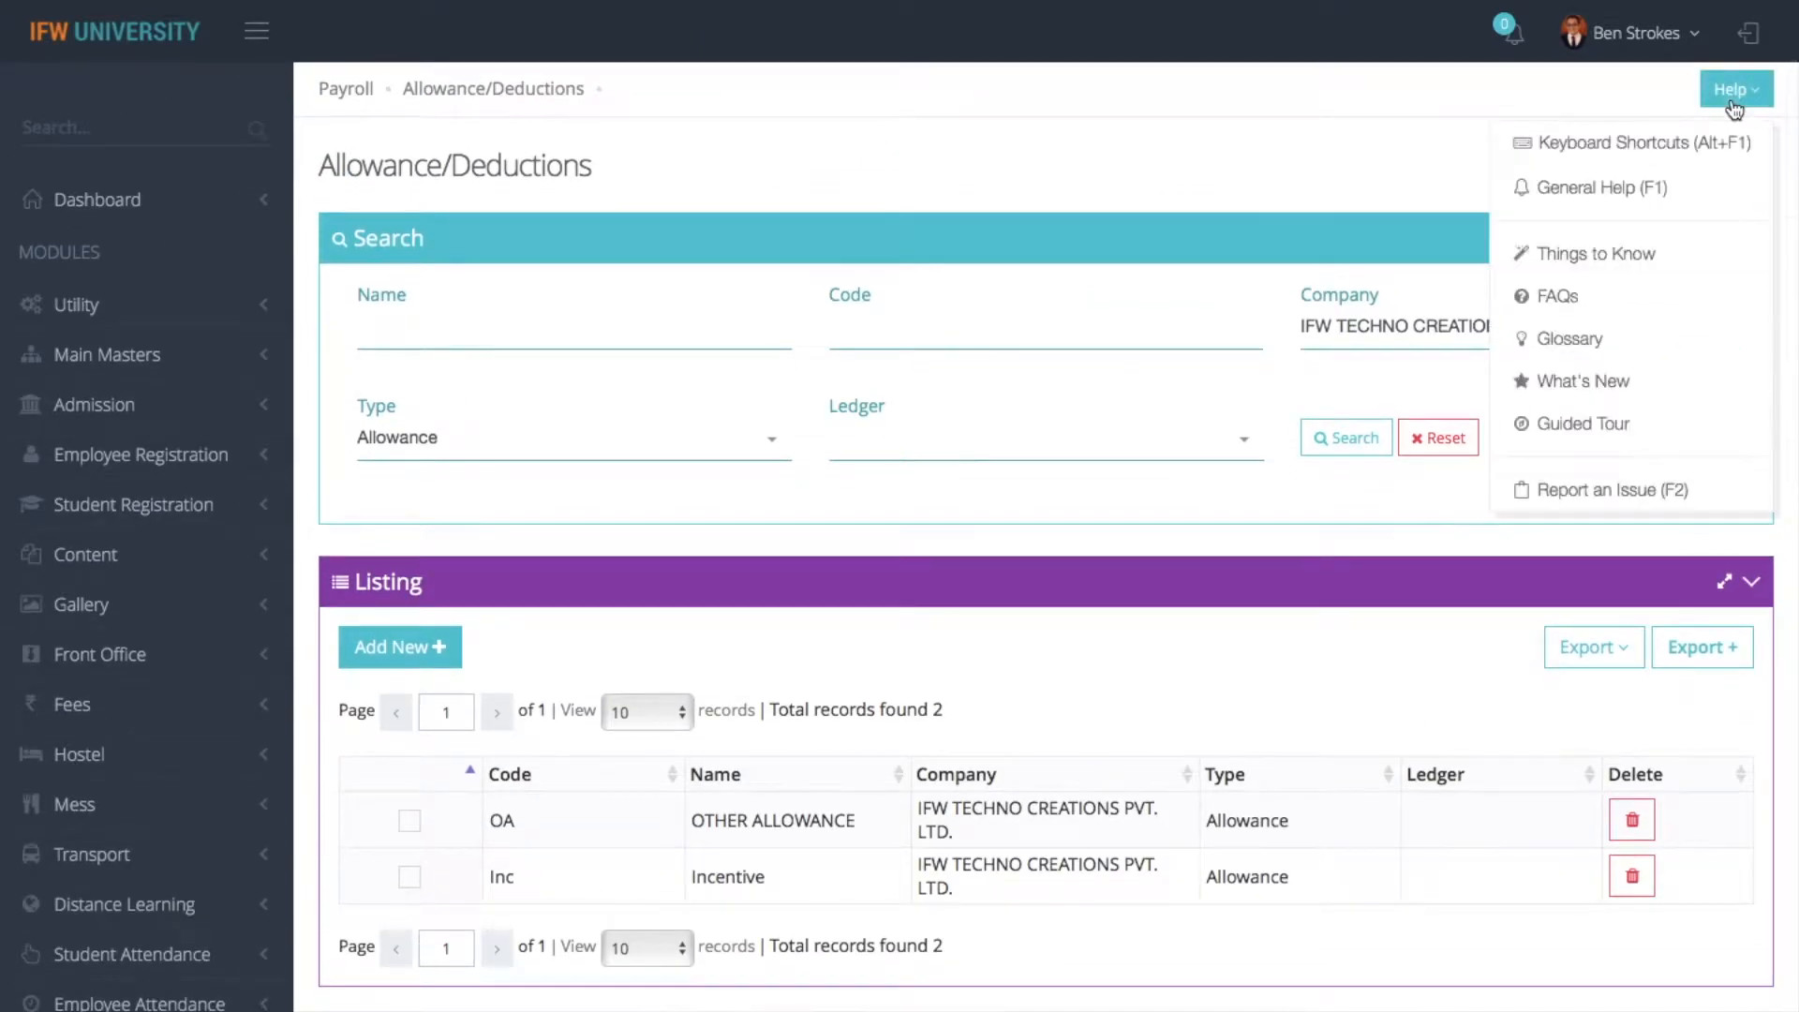
left_click(1563, 496)
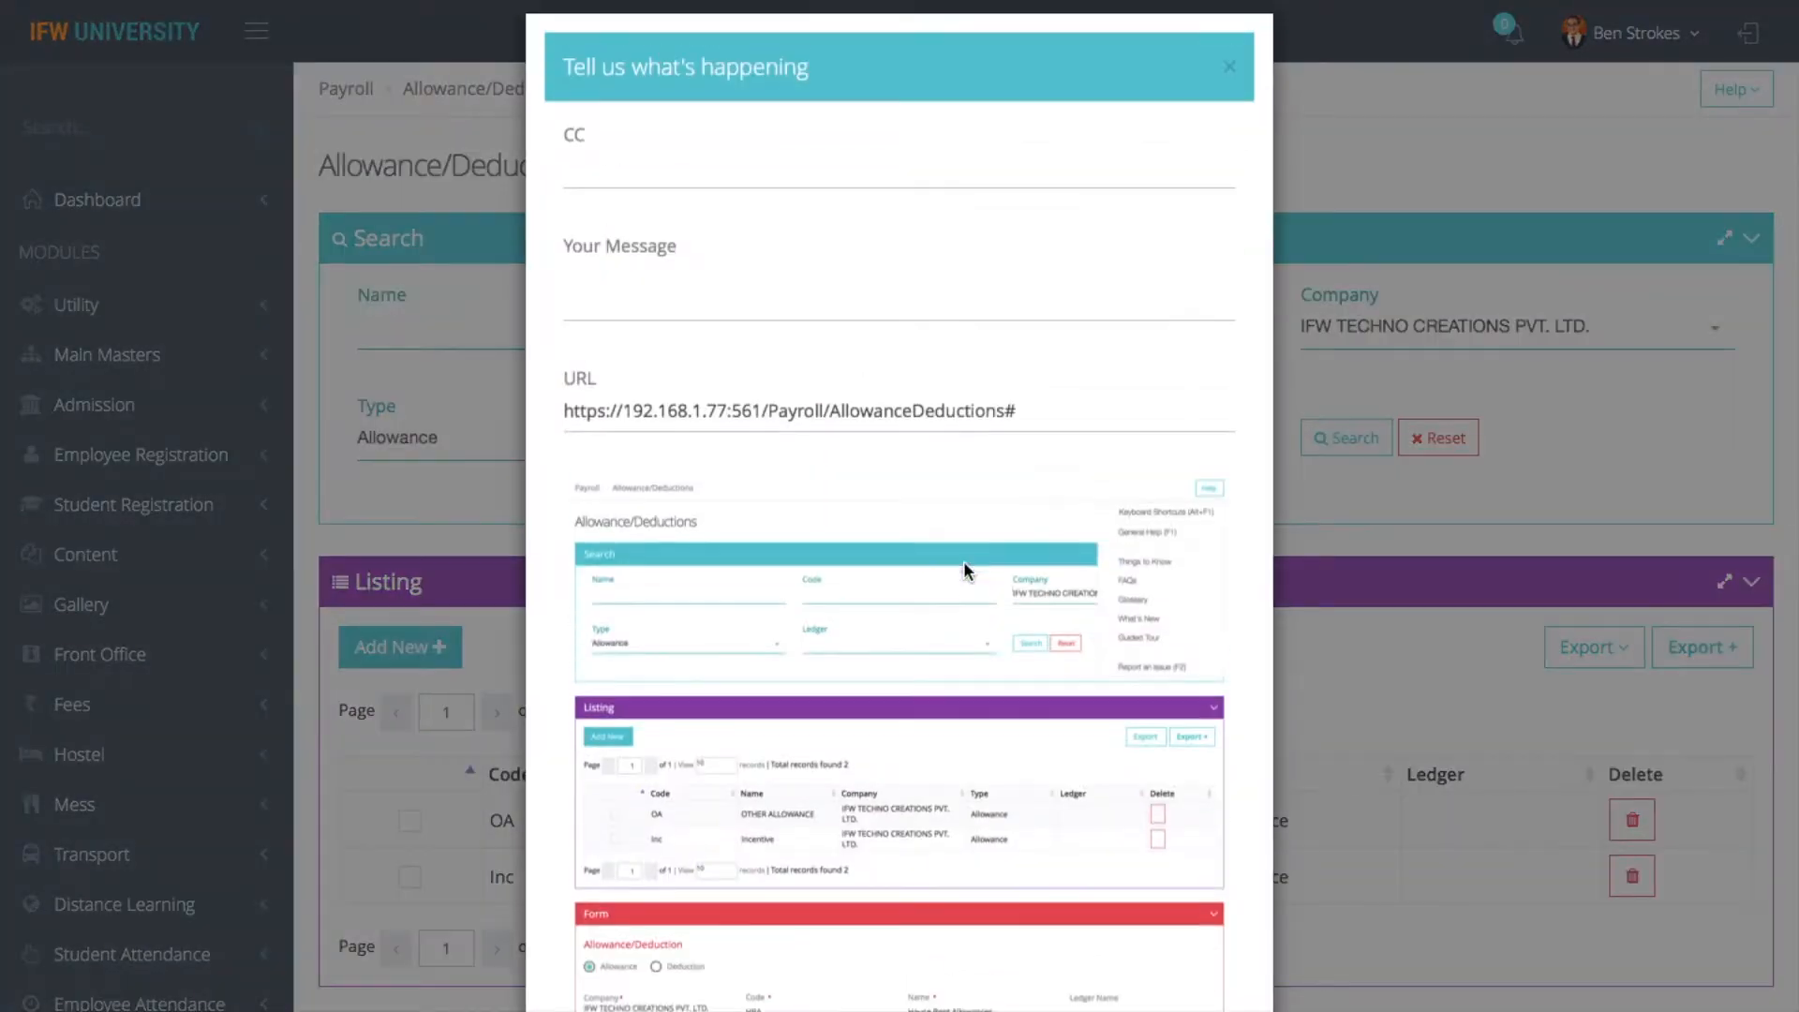
- Write "error in allowance and deductions" as the issue report message, leaving CC blank
left_click(641, 187)
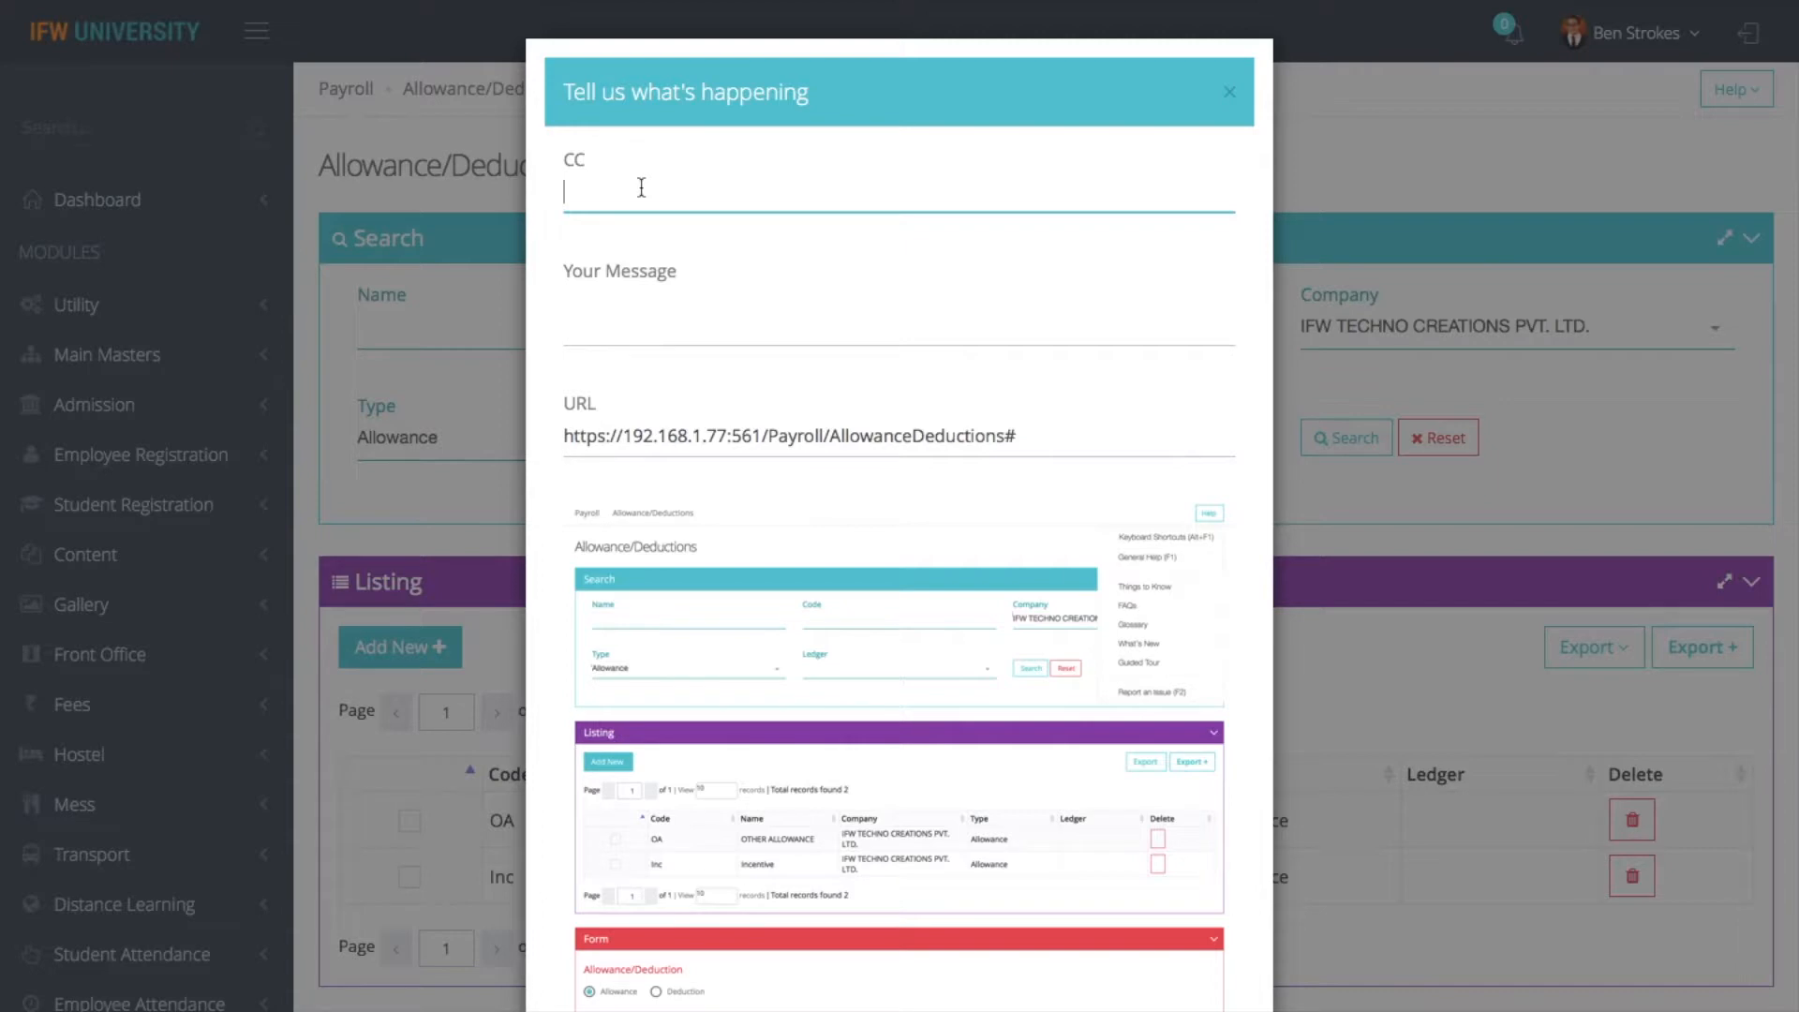
left_click(622, 300)
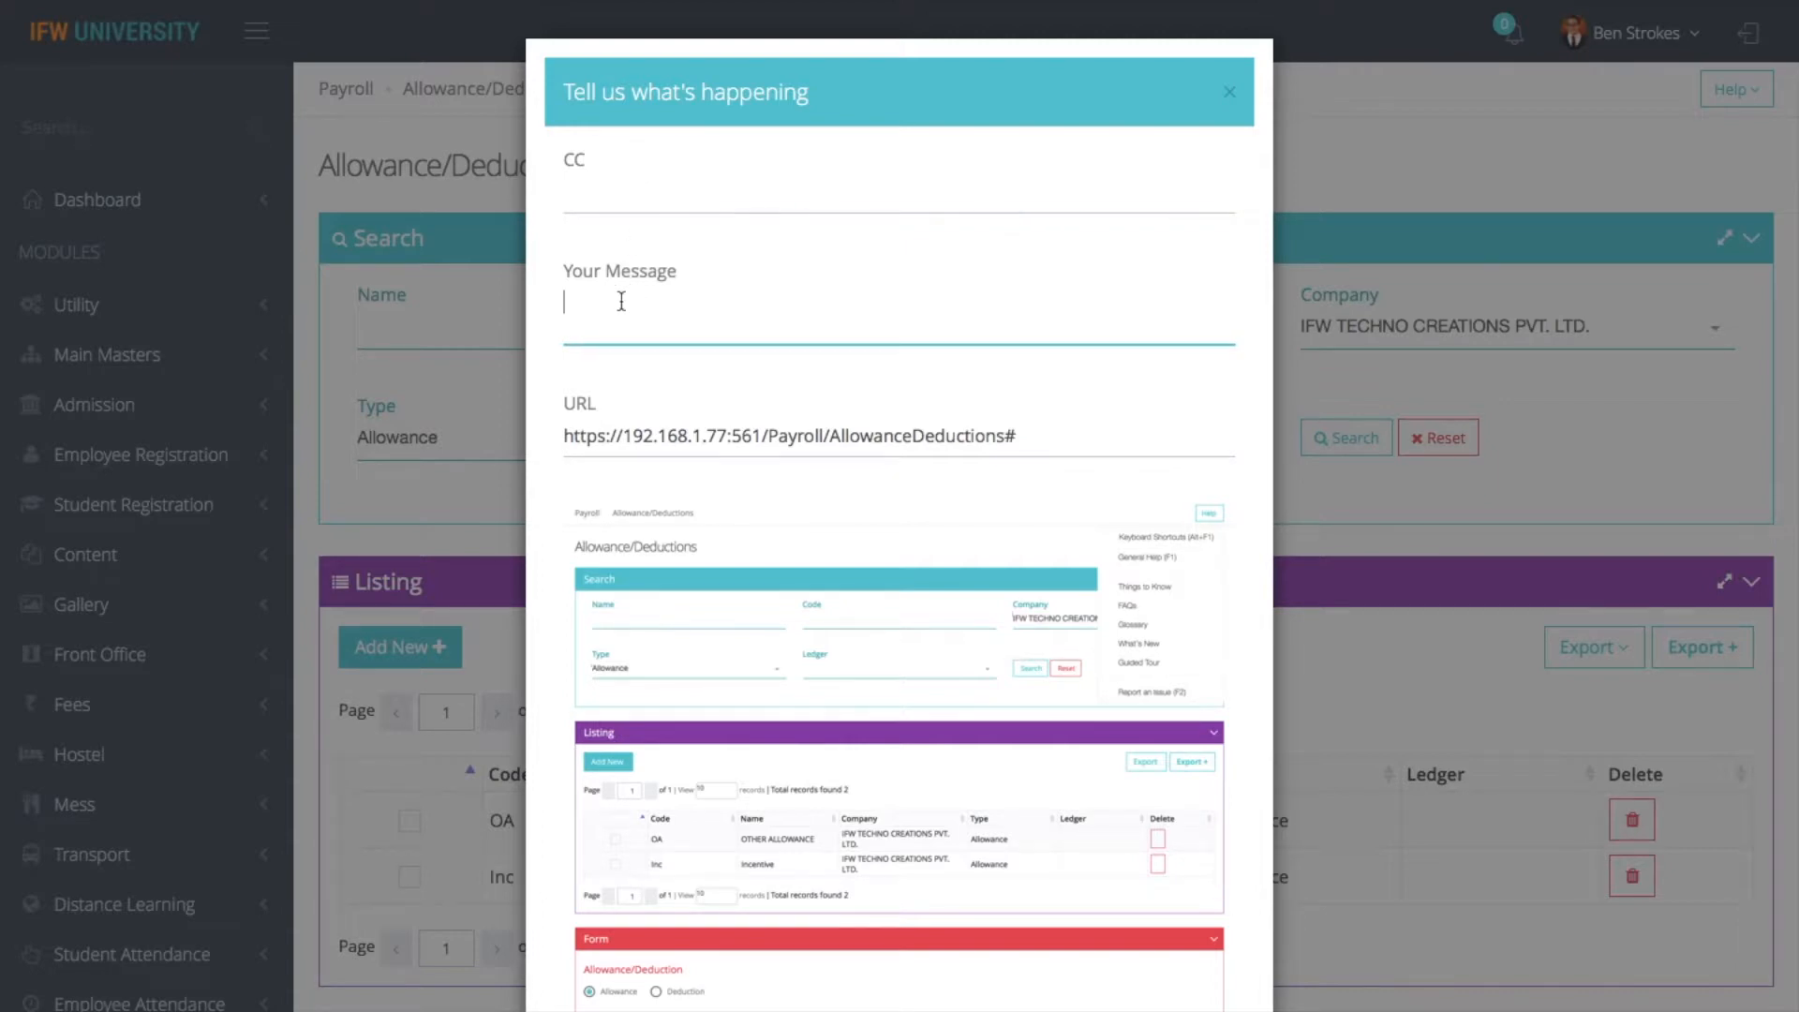
type("error in allowance and deduc")
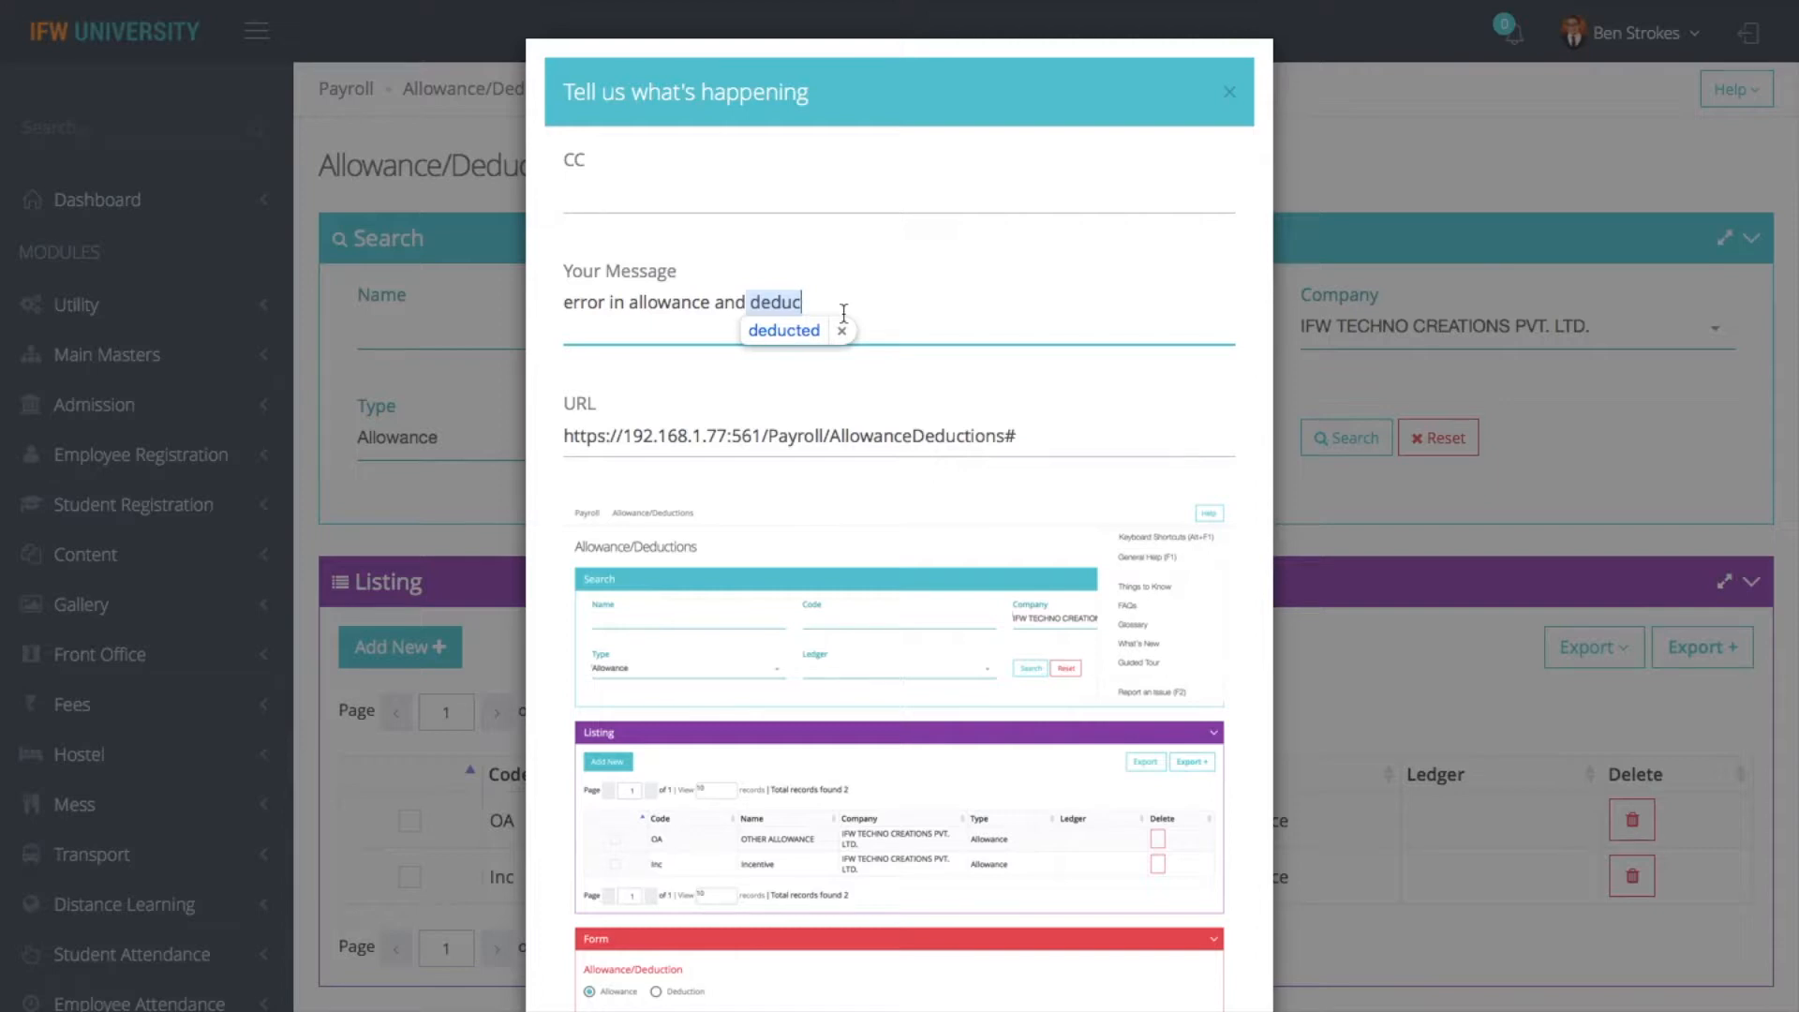
type("tions")
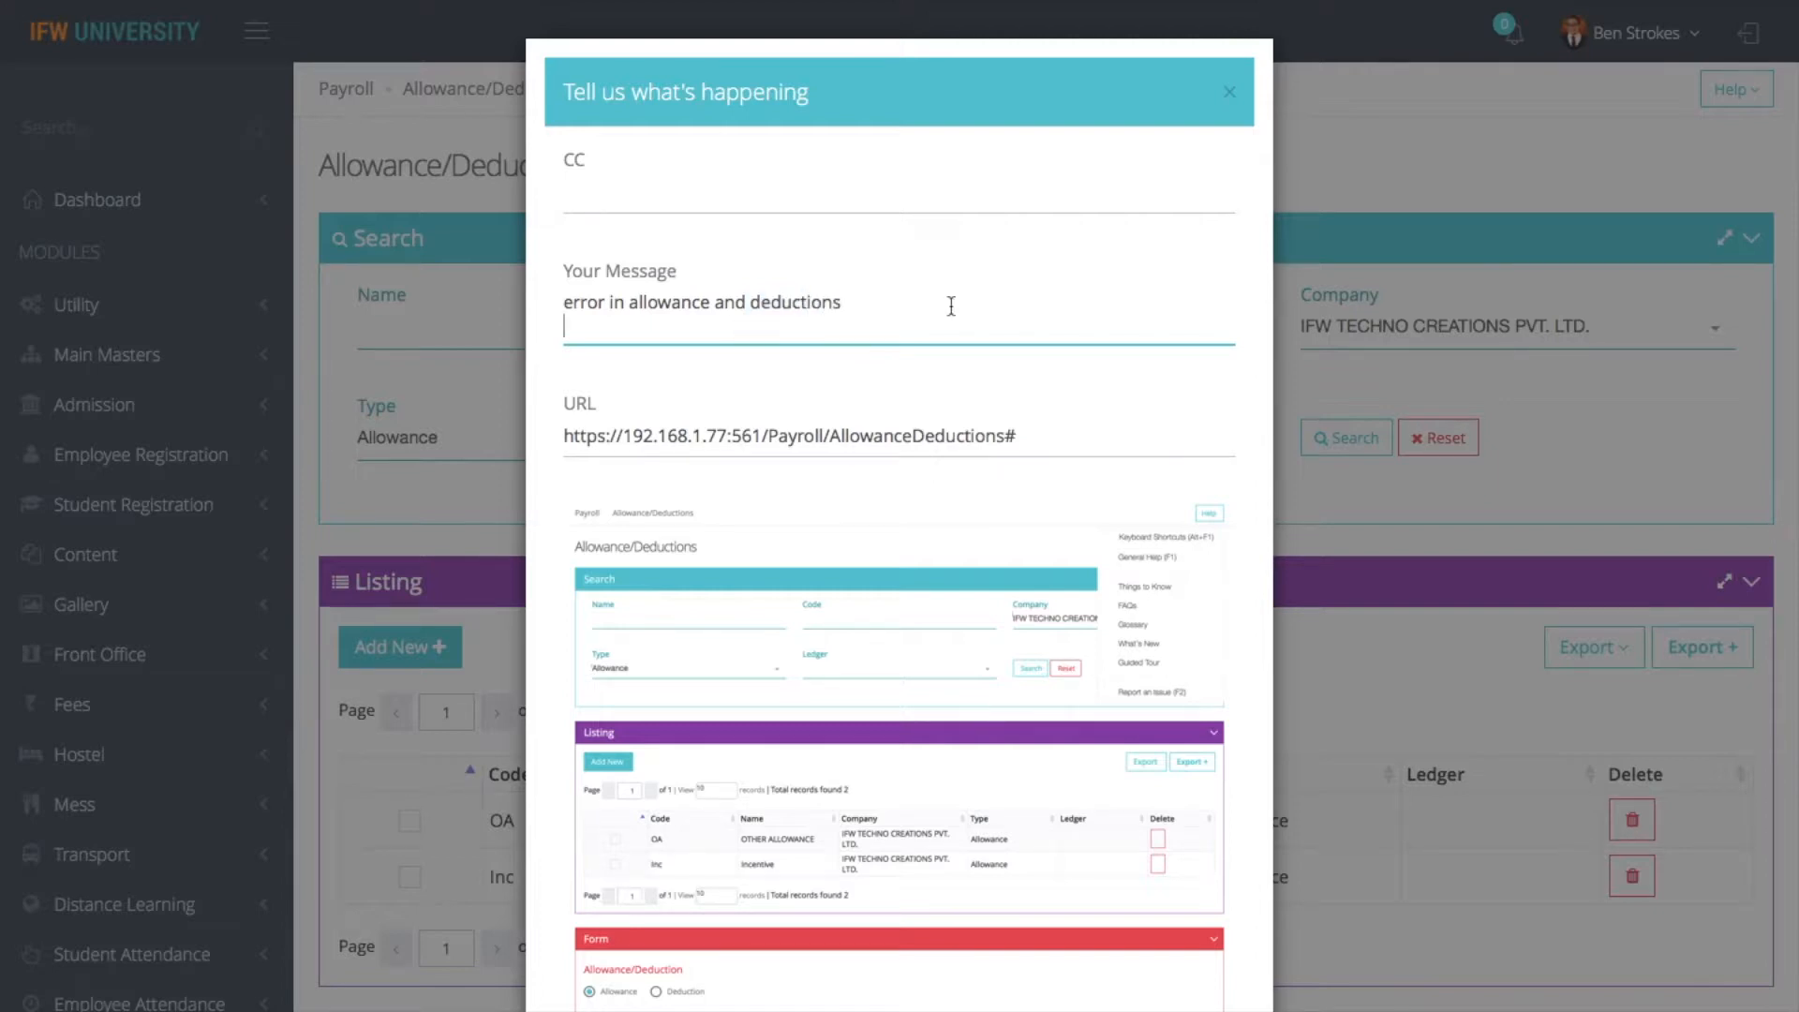
scroll(881, 548, "down", 8)
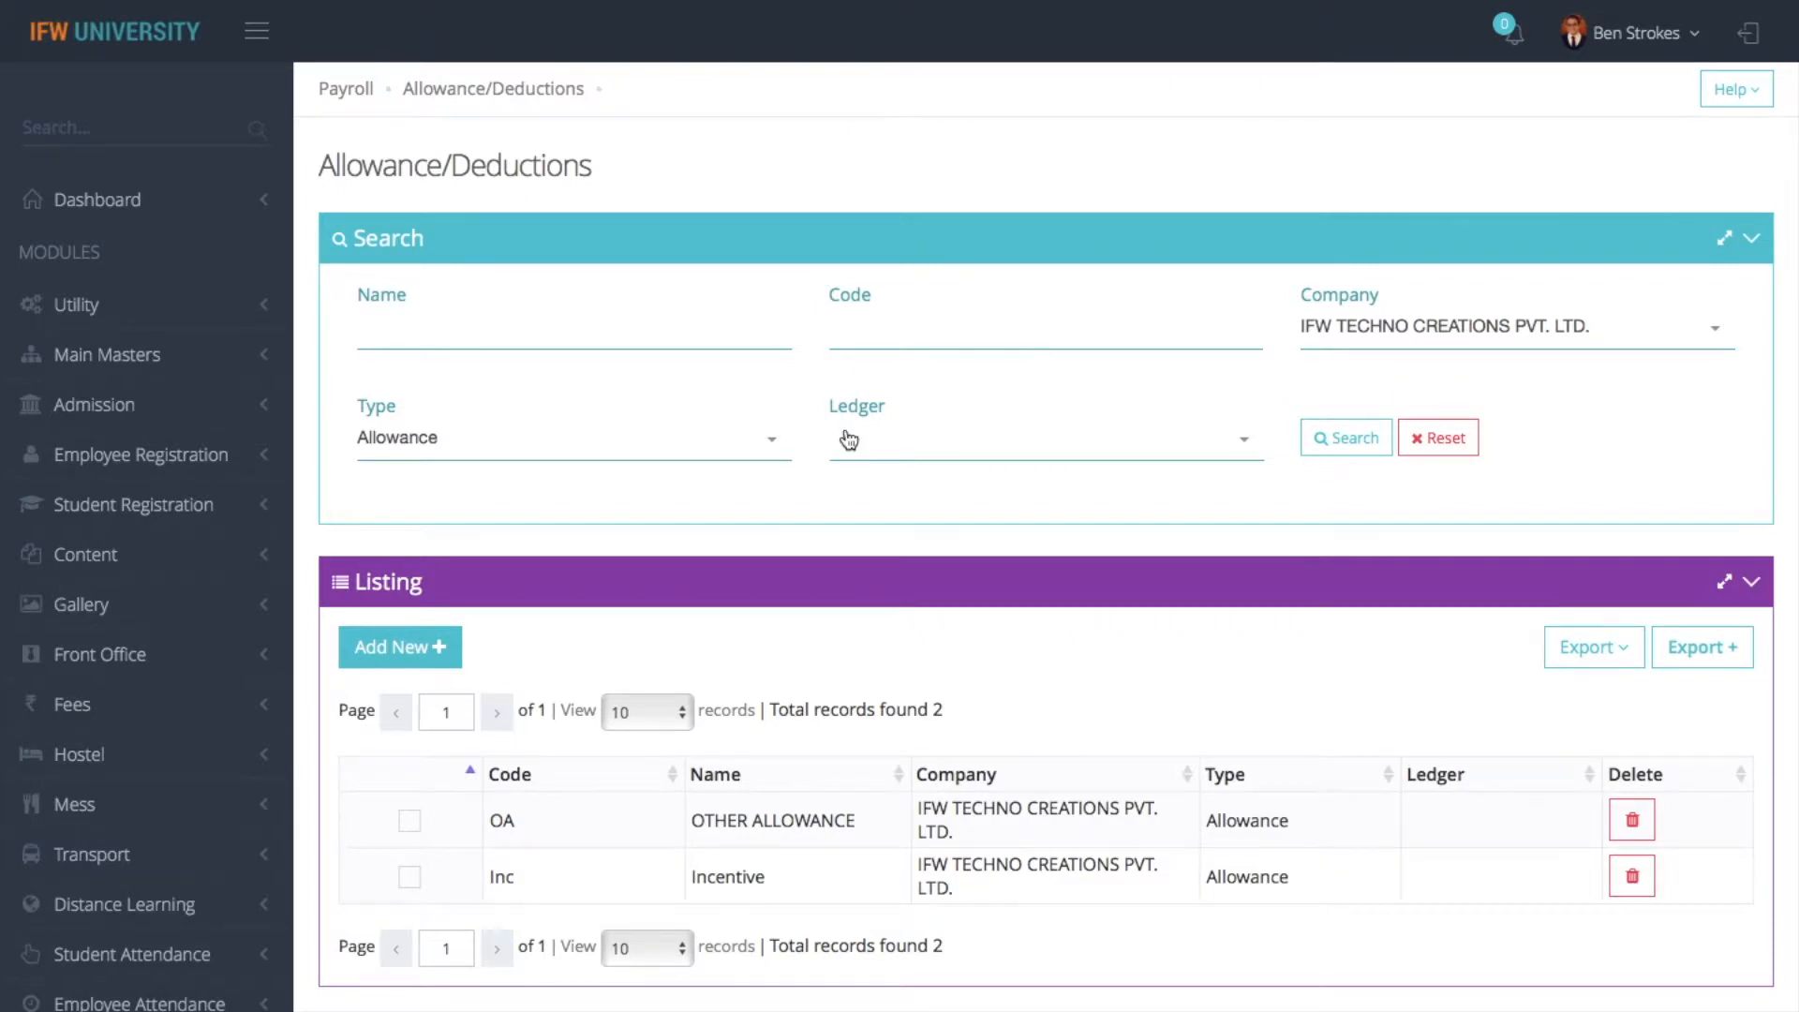
- Open the OTHER ALLOWANCE record from the listing, review its form and TDS exemption section, and save it
left_click(415, 831)
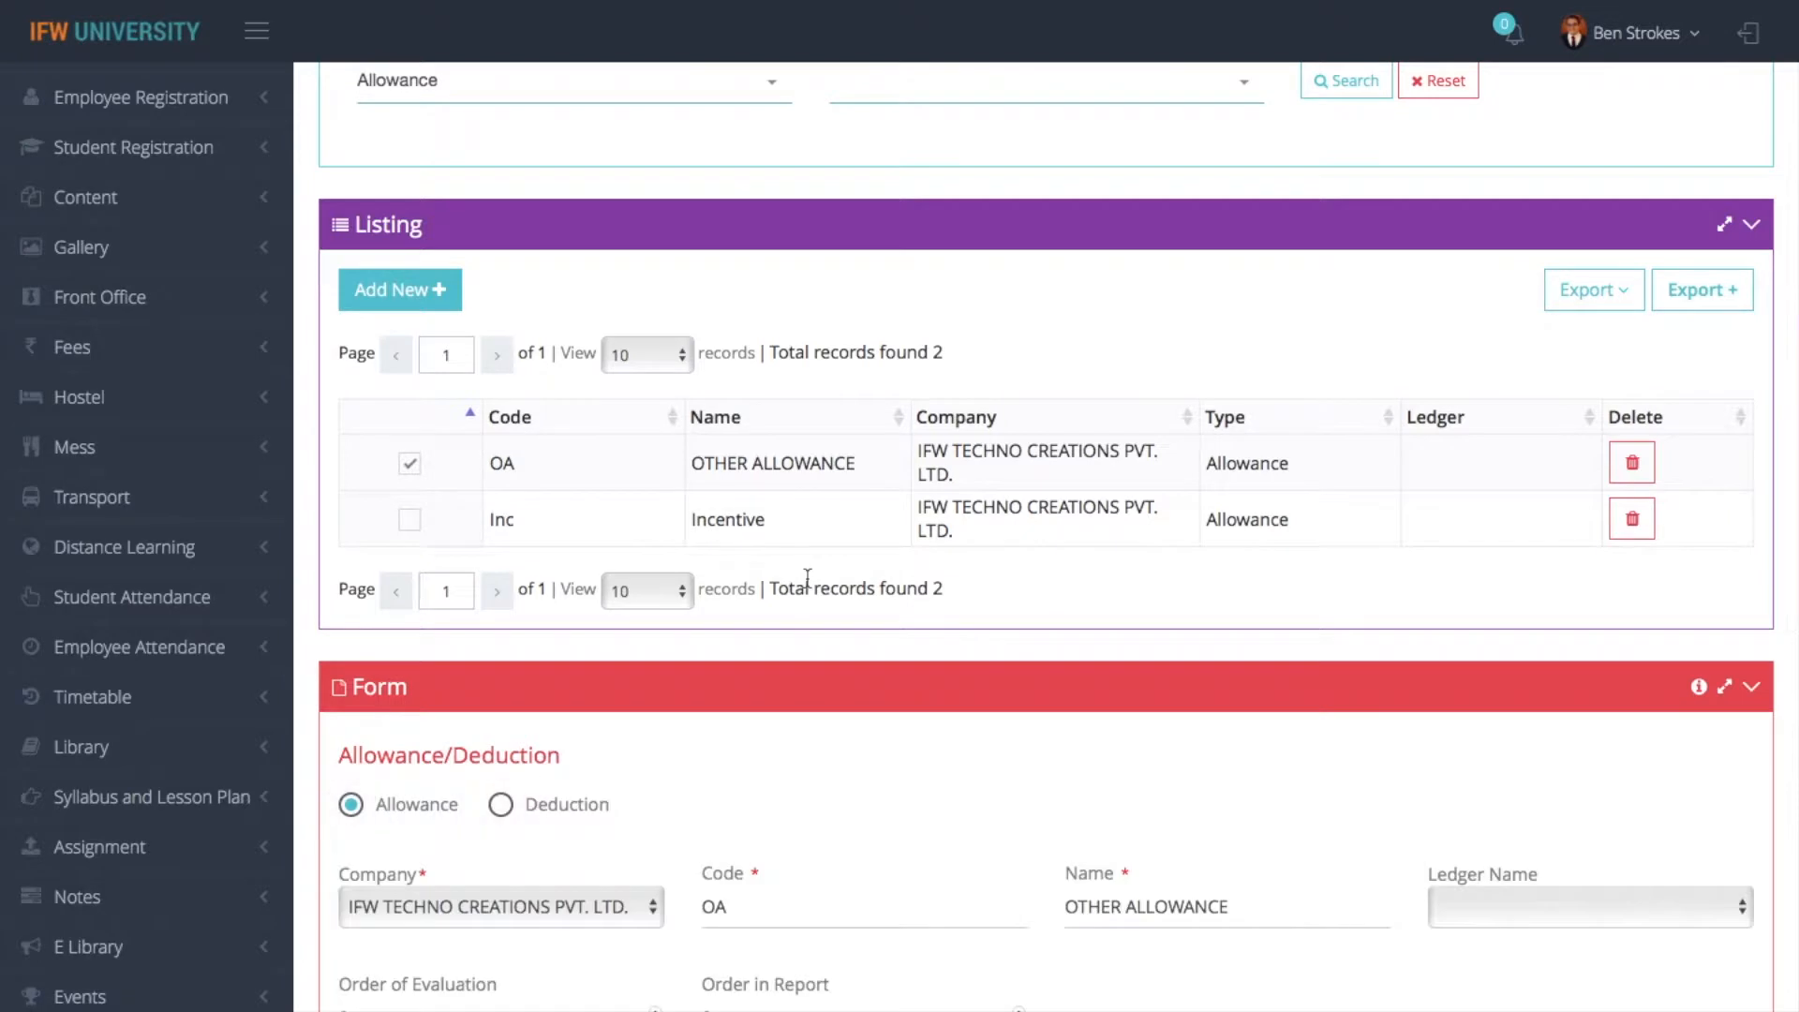
scroll(893, 321, "down", 3)
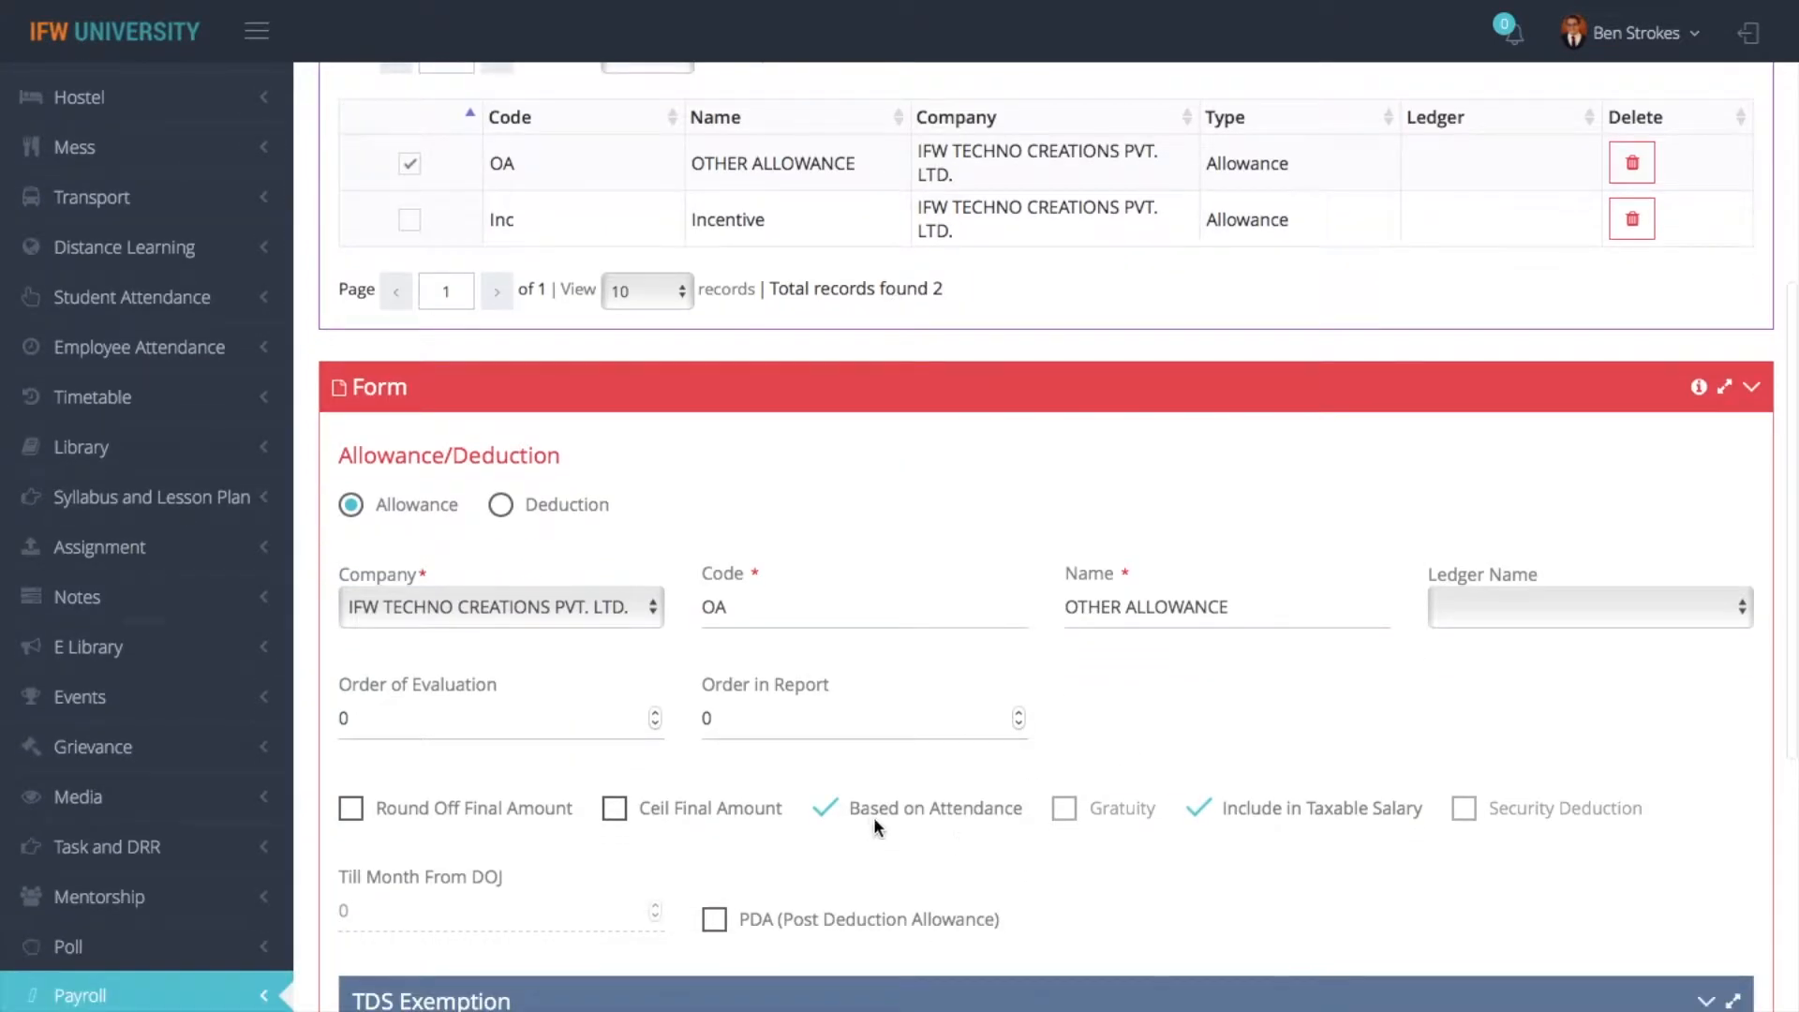
scroll(1205, 825, "down", 7)
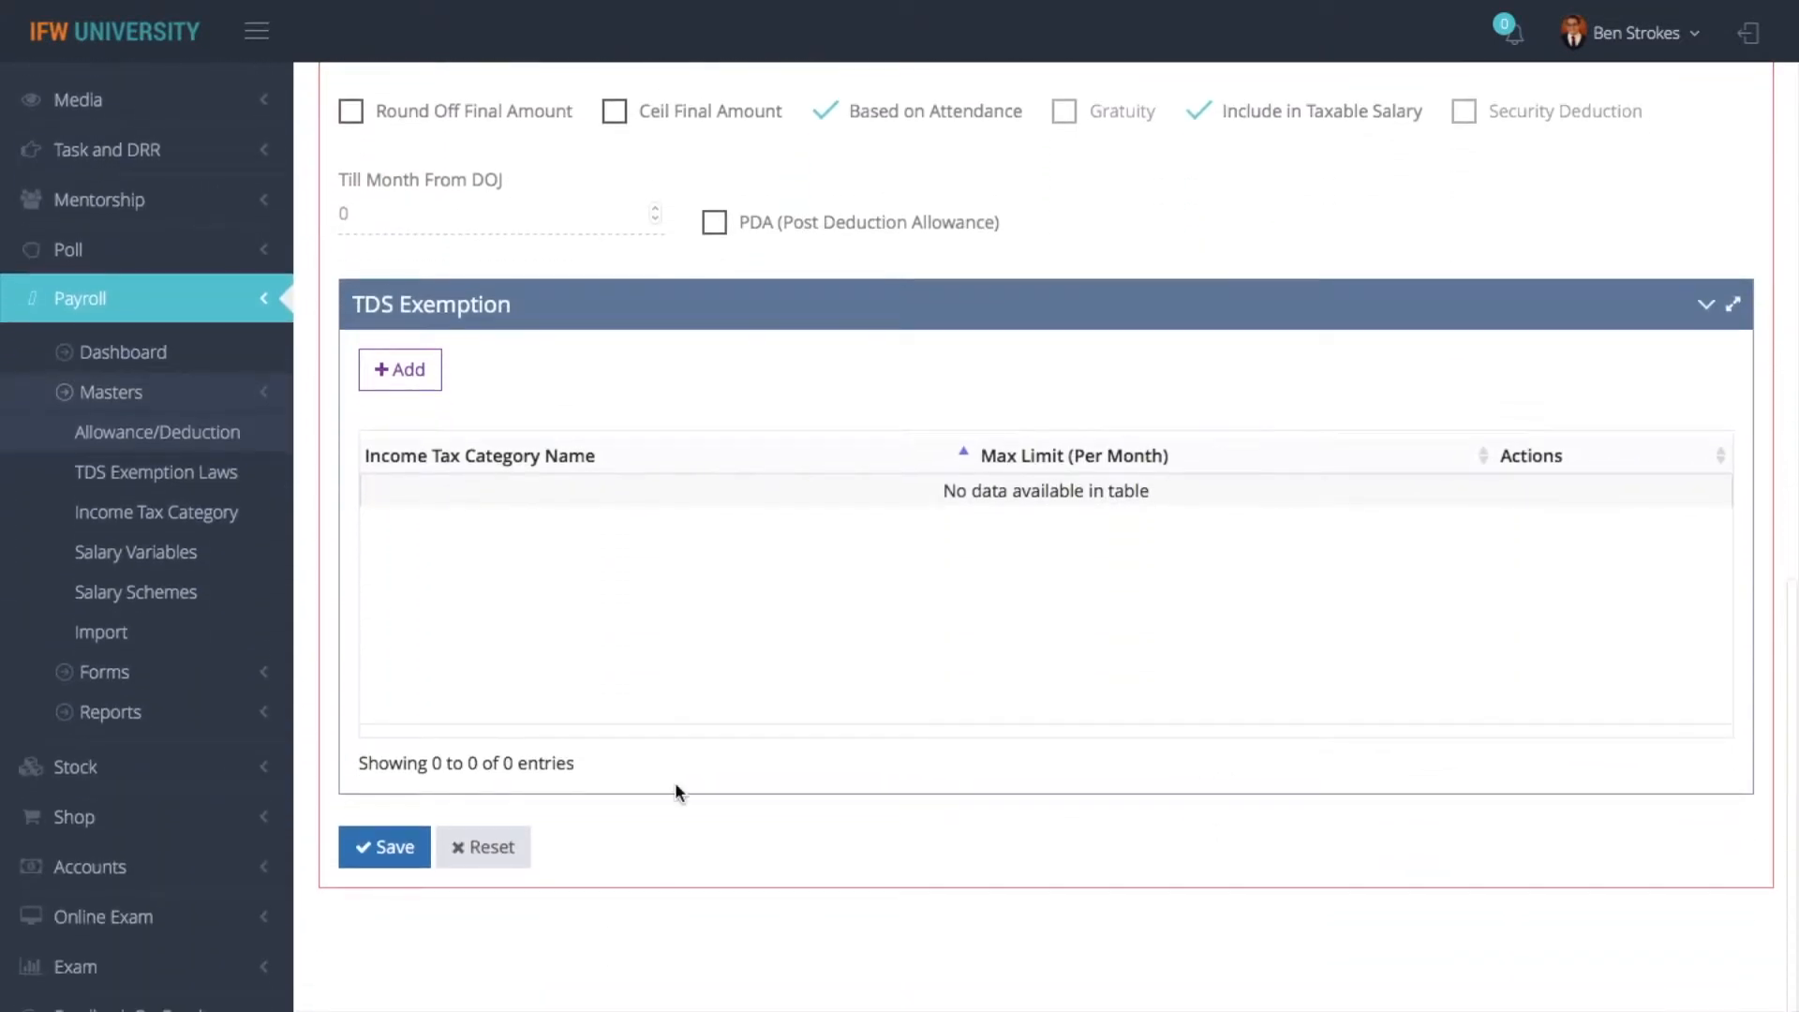
left_click(386, 848)
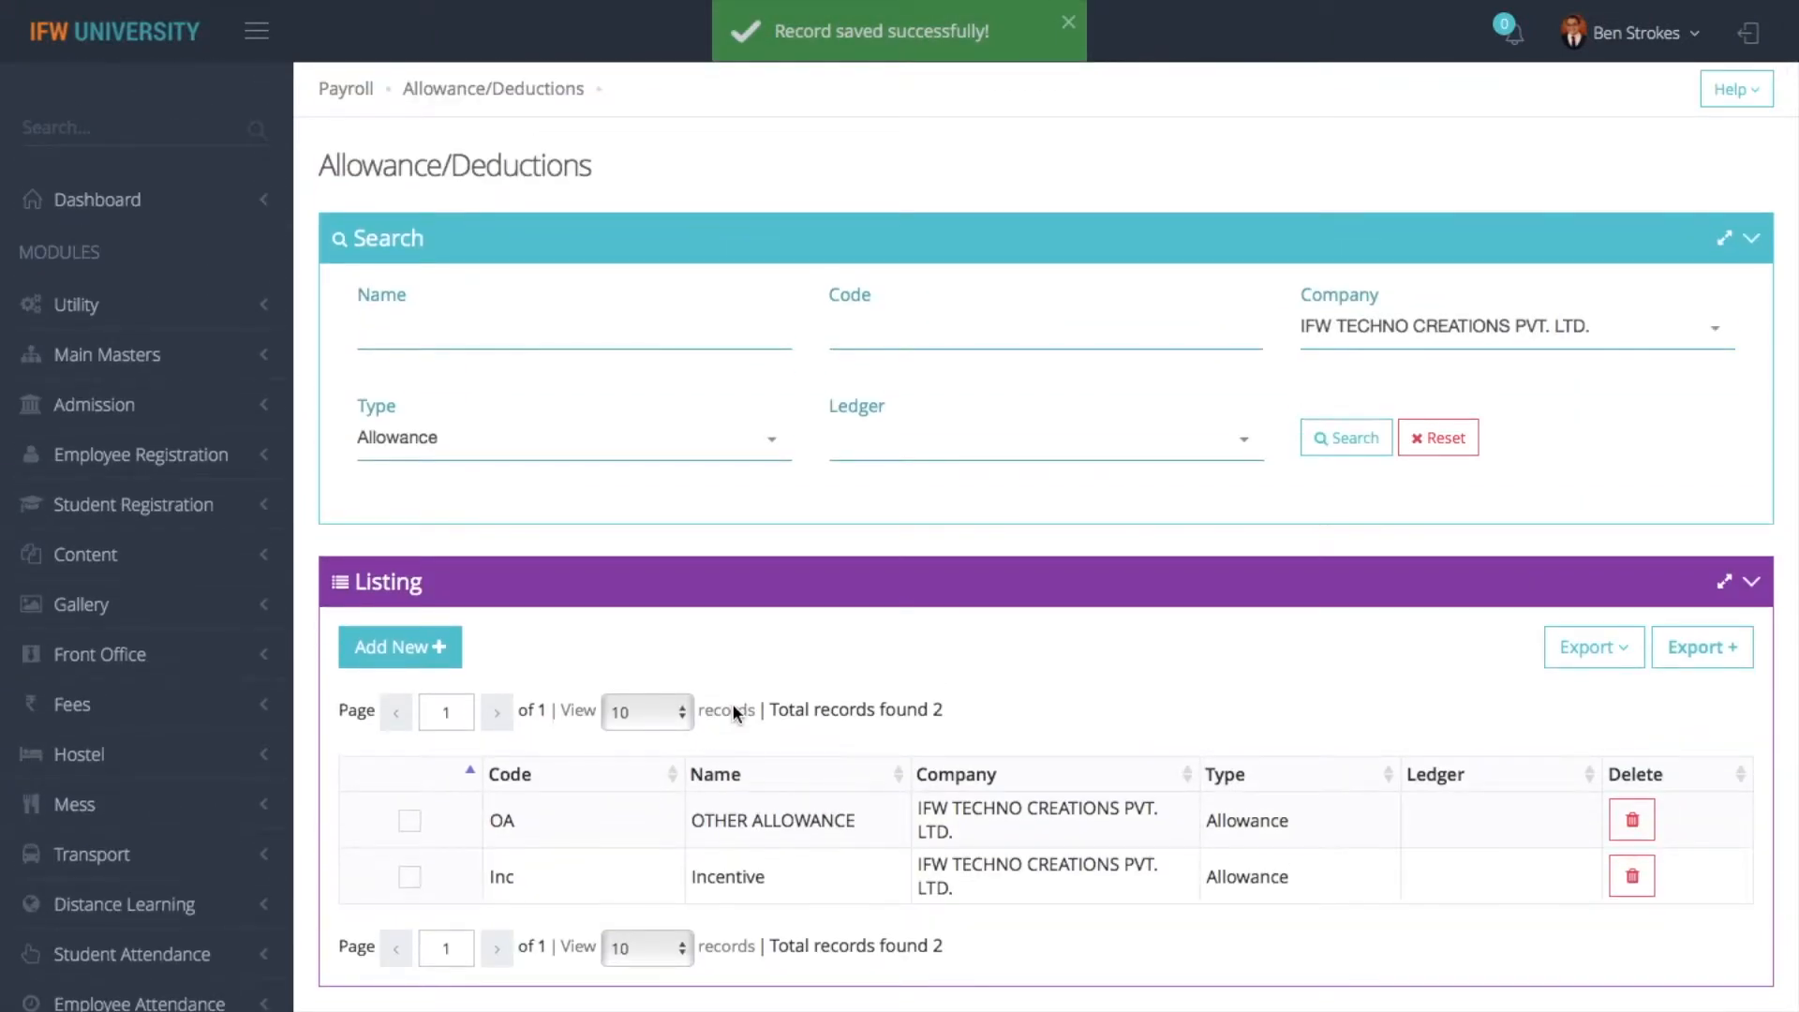
- Reopen the OTHER ALLOWANCE record in the form
left_click(409, 821)
scroll(837, 661, "down", 1)
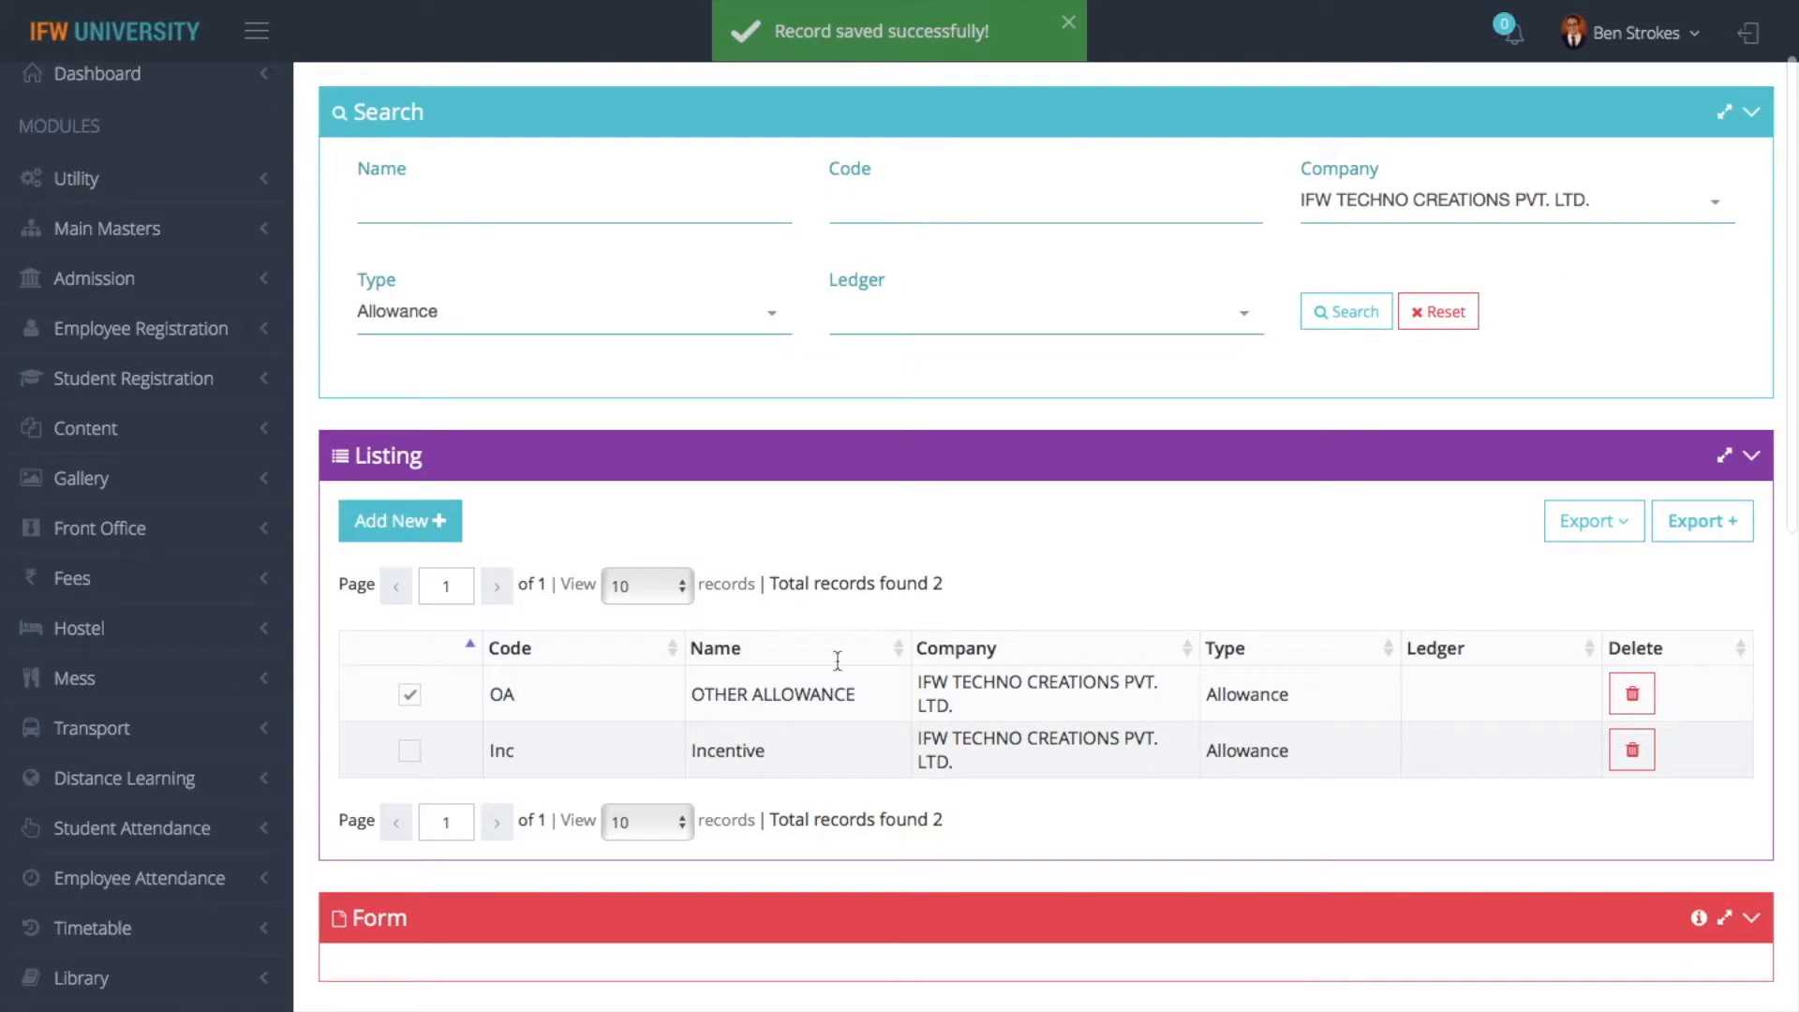
scroll(846, 656, "up", 4)
scroll(846, 660, "up", 3)
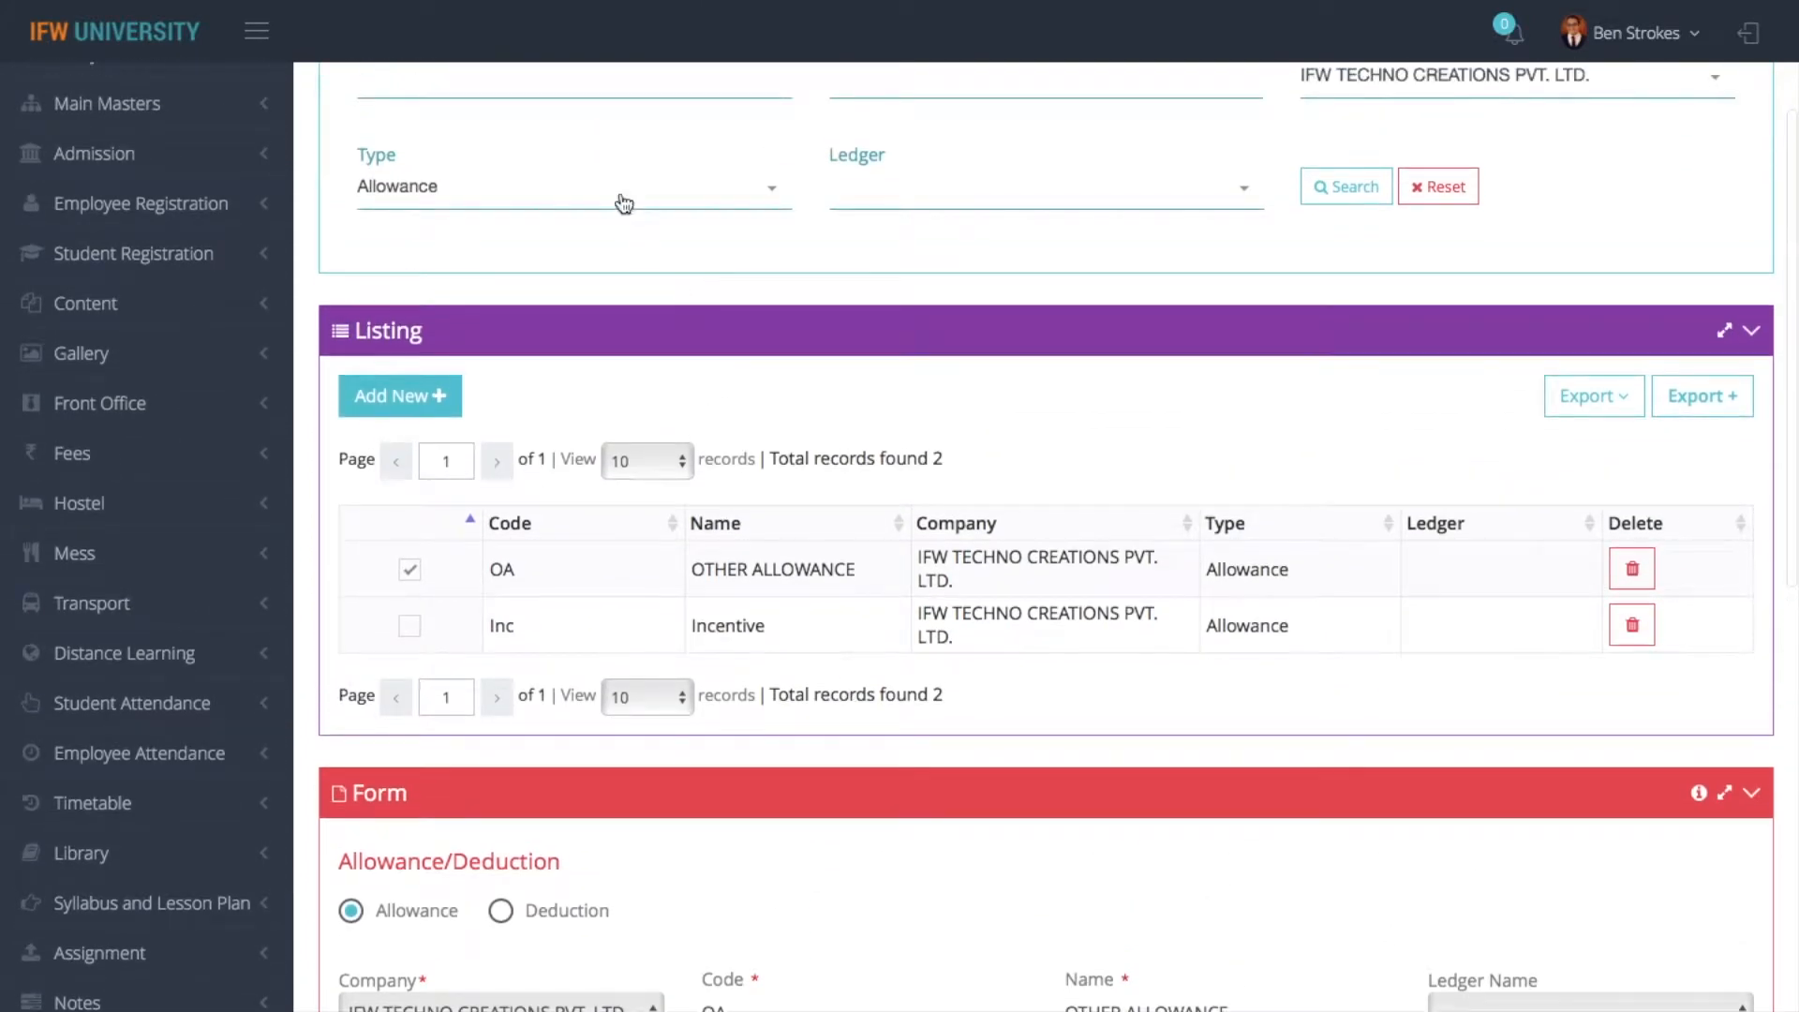
- Clear the Type filter and search again for all records of IFW TECHNO CREATIONS PVT. LTD
left_click(623, 204)
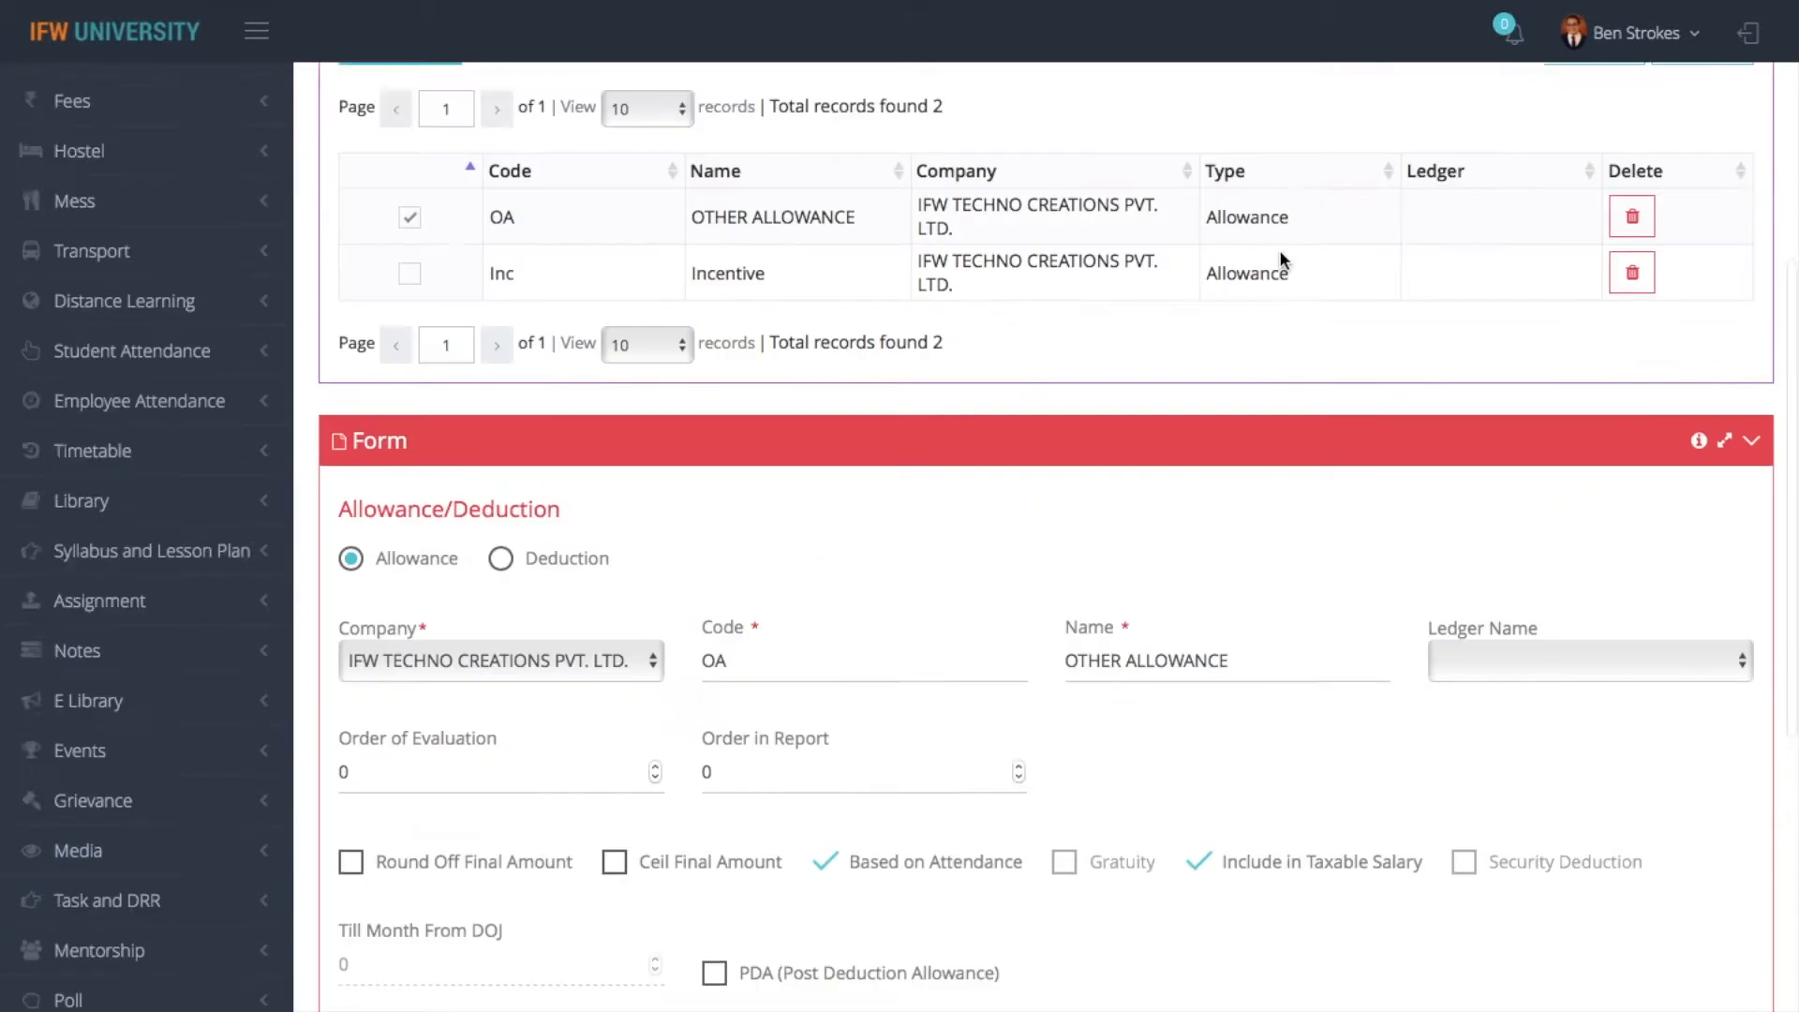
scroll(964, 265, "up", 3)
scroll(1072, 195, "up", 2)
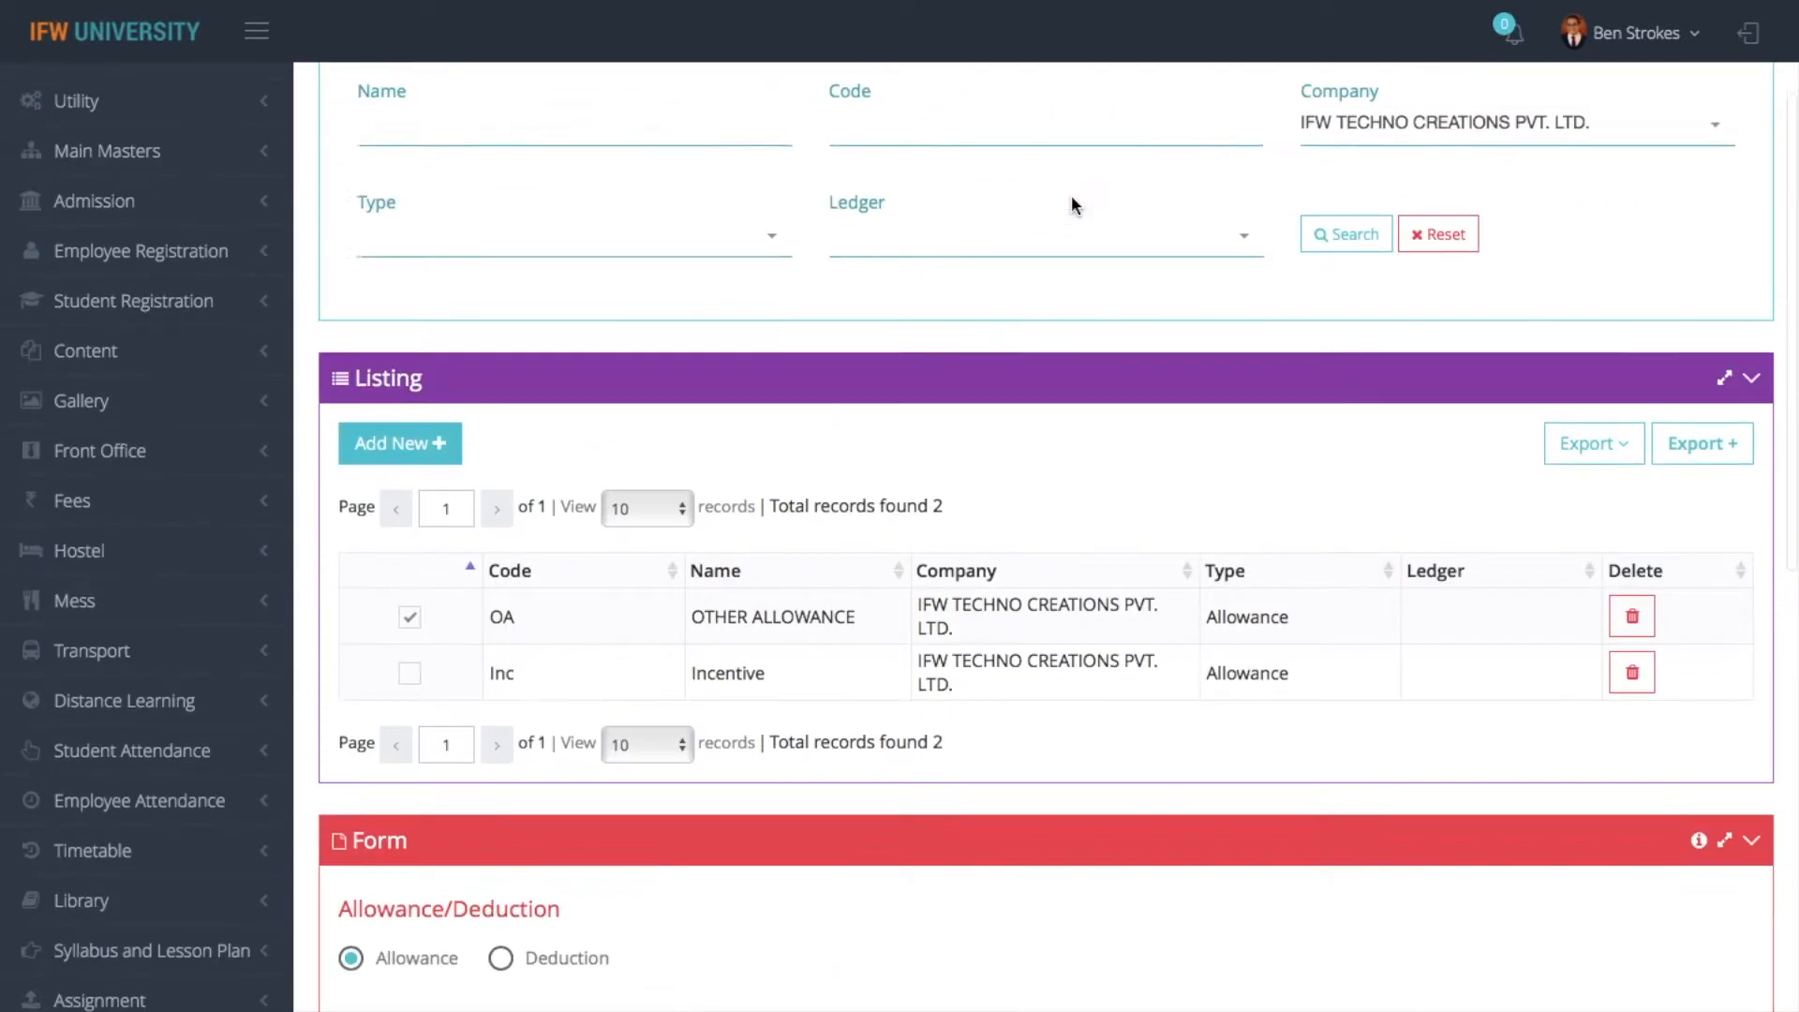
left_click(1317, 249)
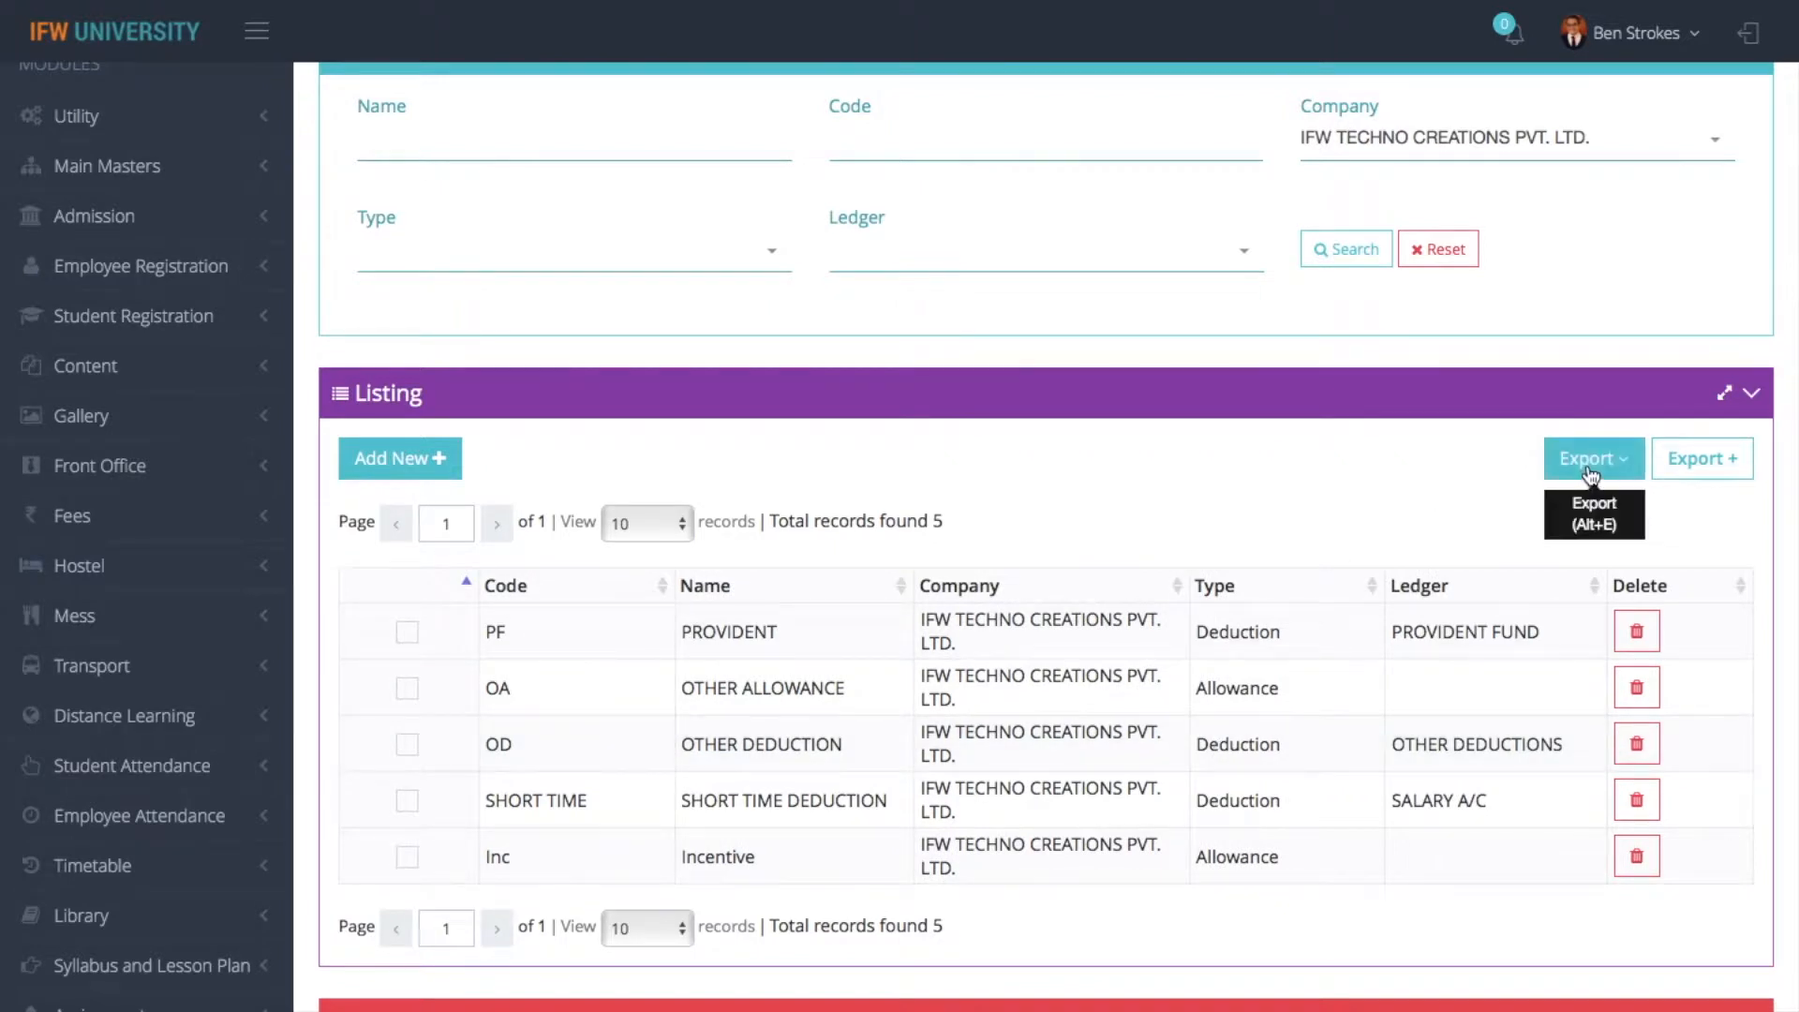
- Go to the Payroll Dashboard and open the Income Tax Category master
scroll(804, 470, "up", 3)
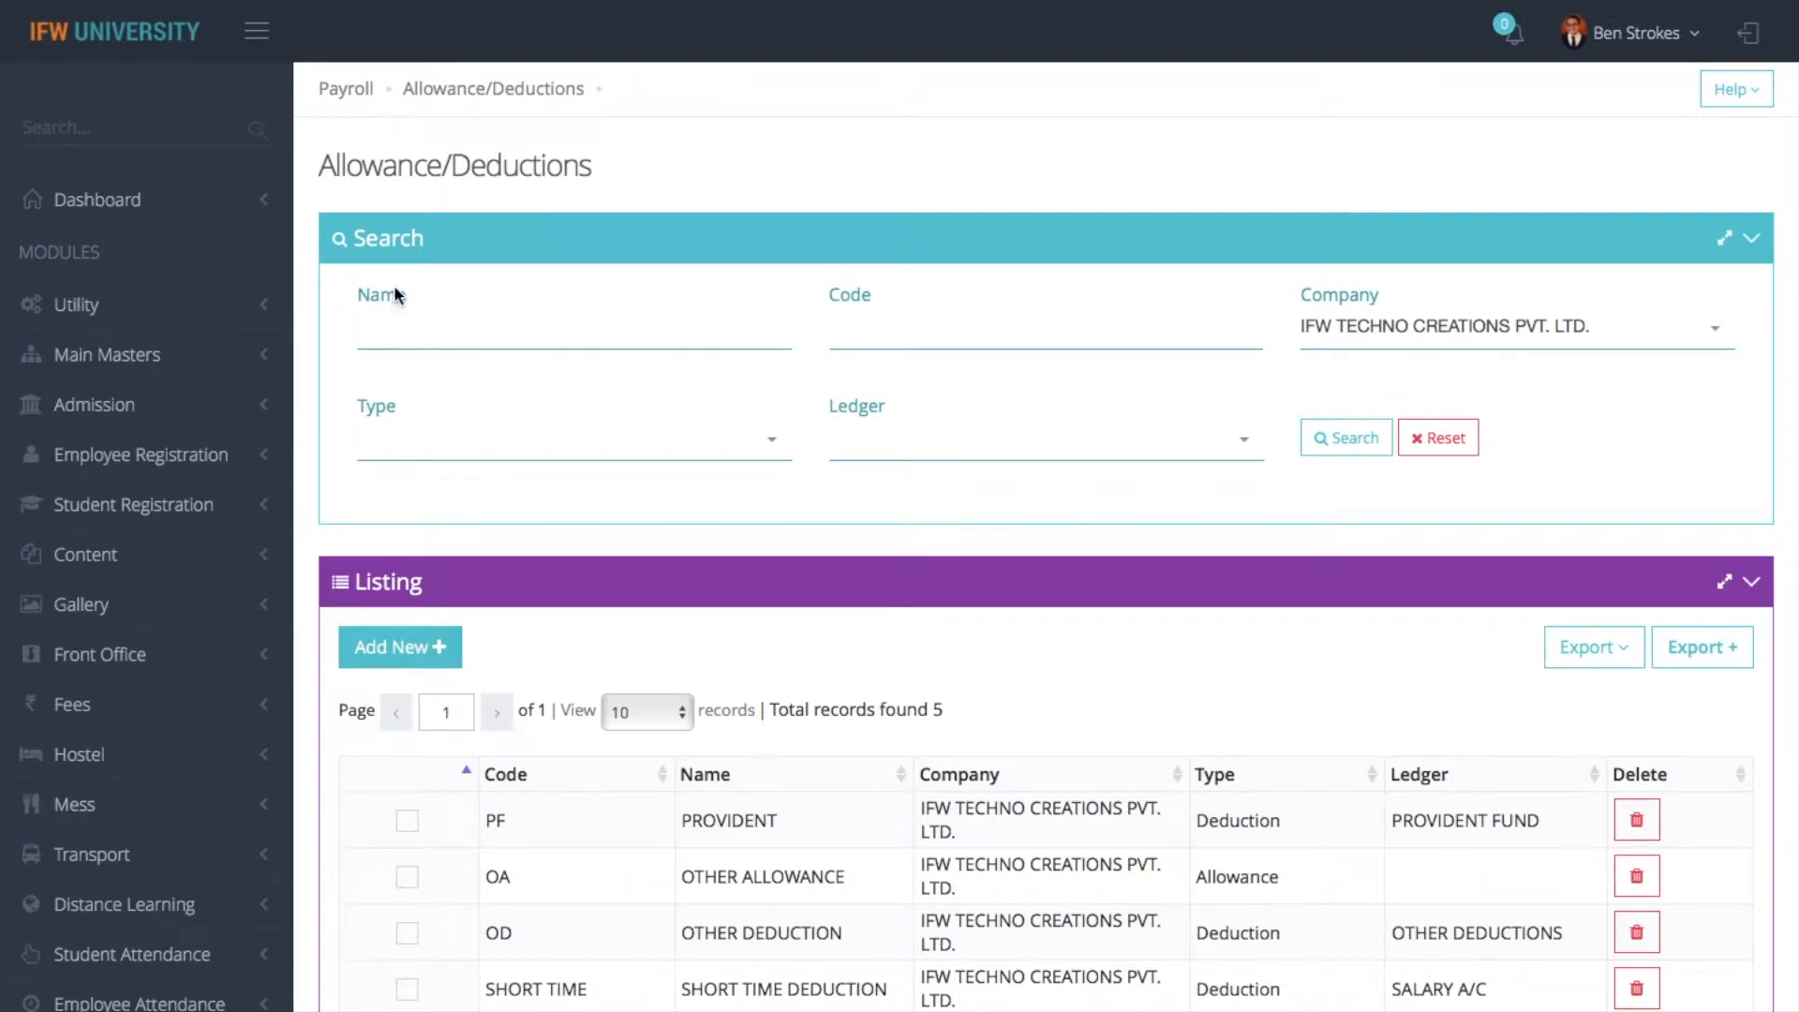
left_click(352, 91)
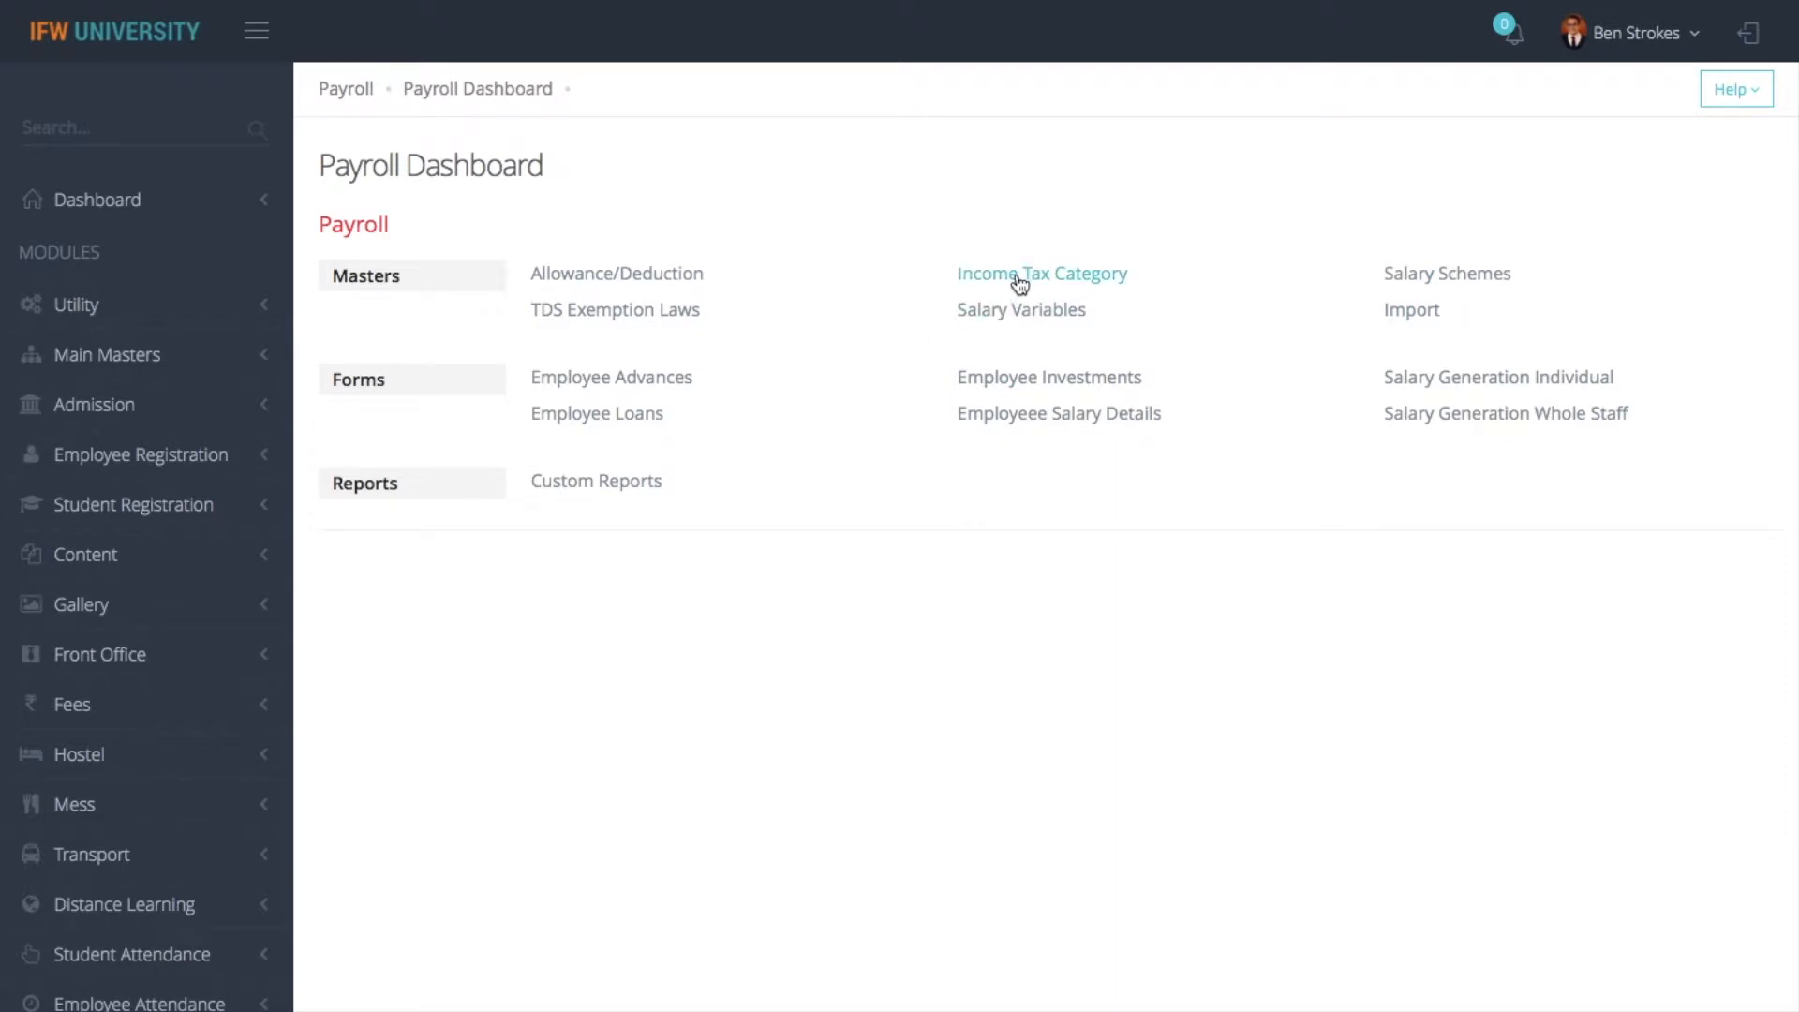
left_click(1020, 283)
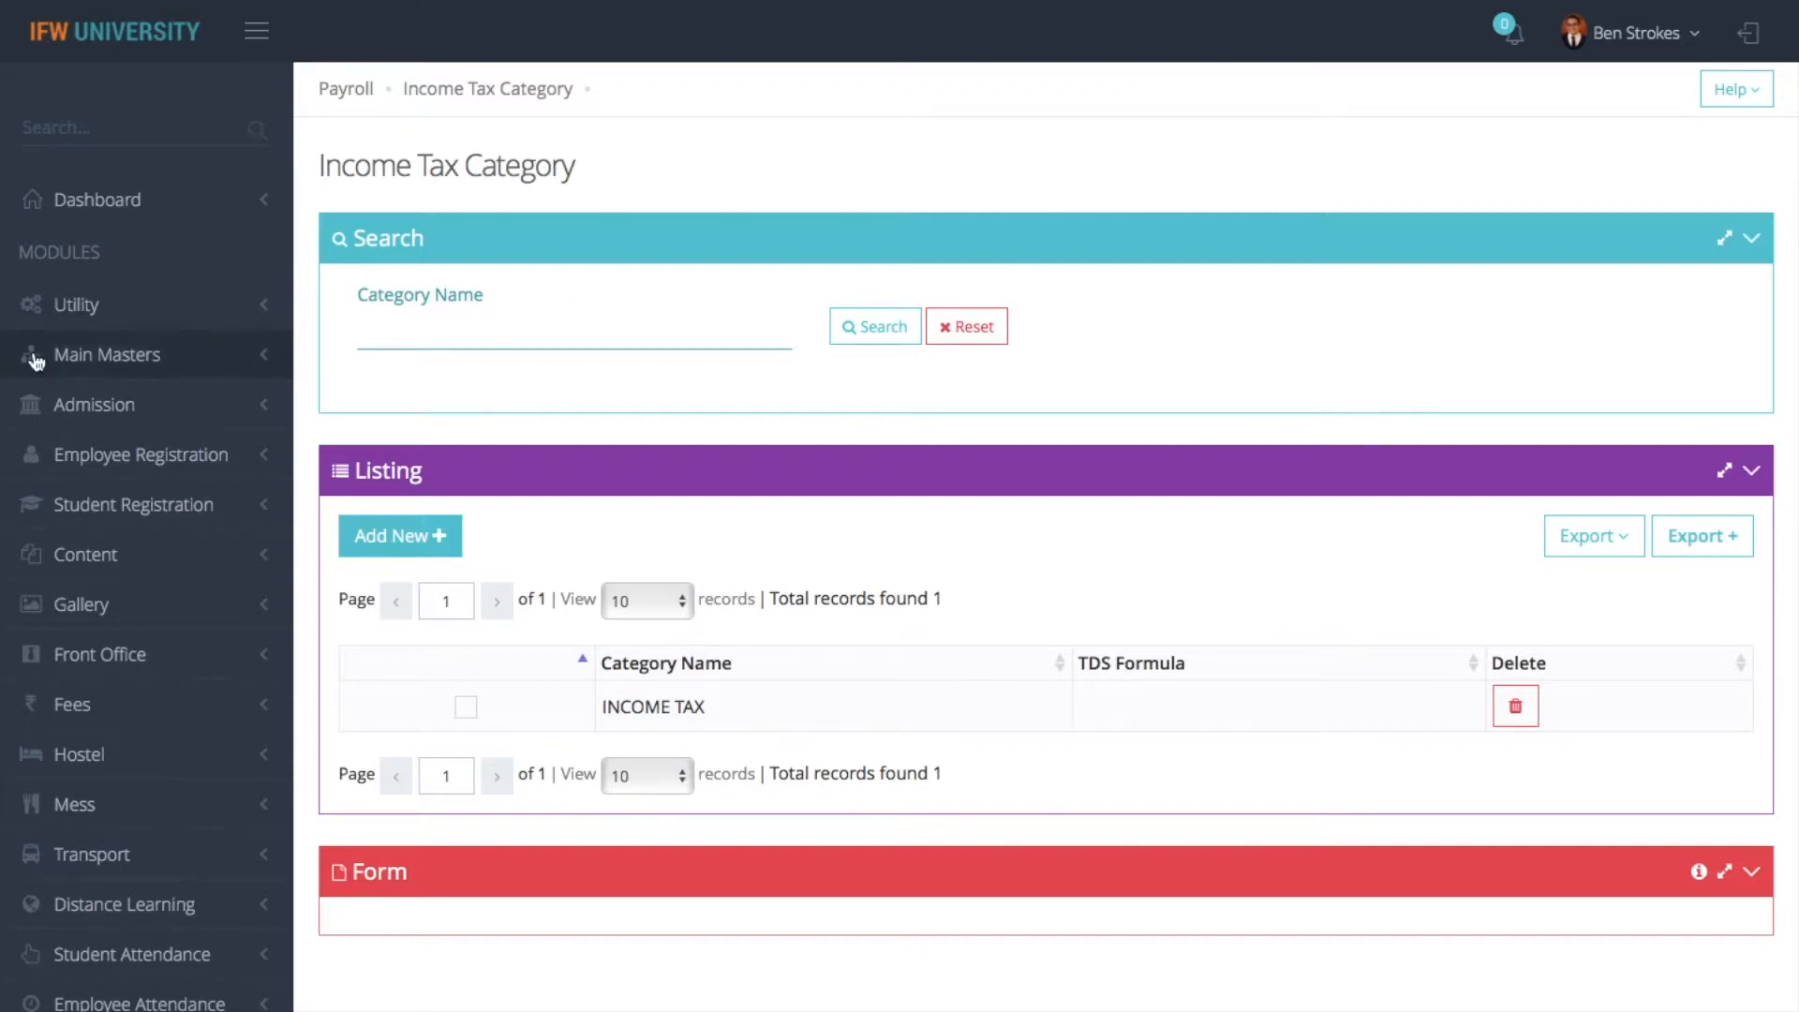
- Open the Employee Registration Details form of the Employee Registration module
left_click(163, 459)
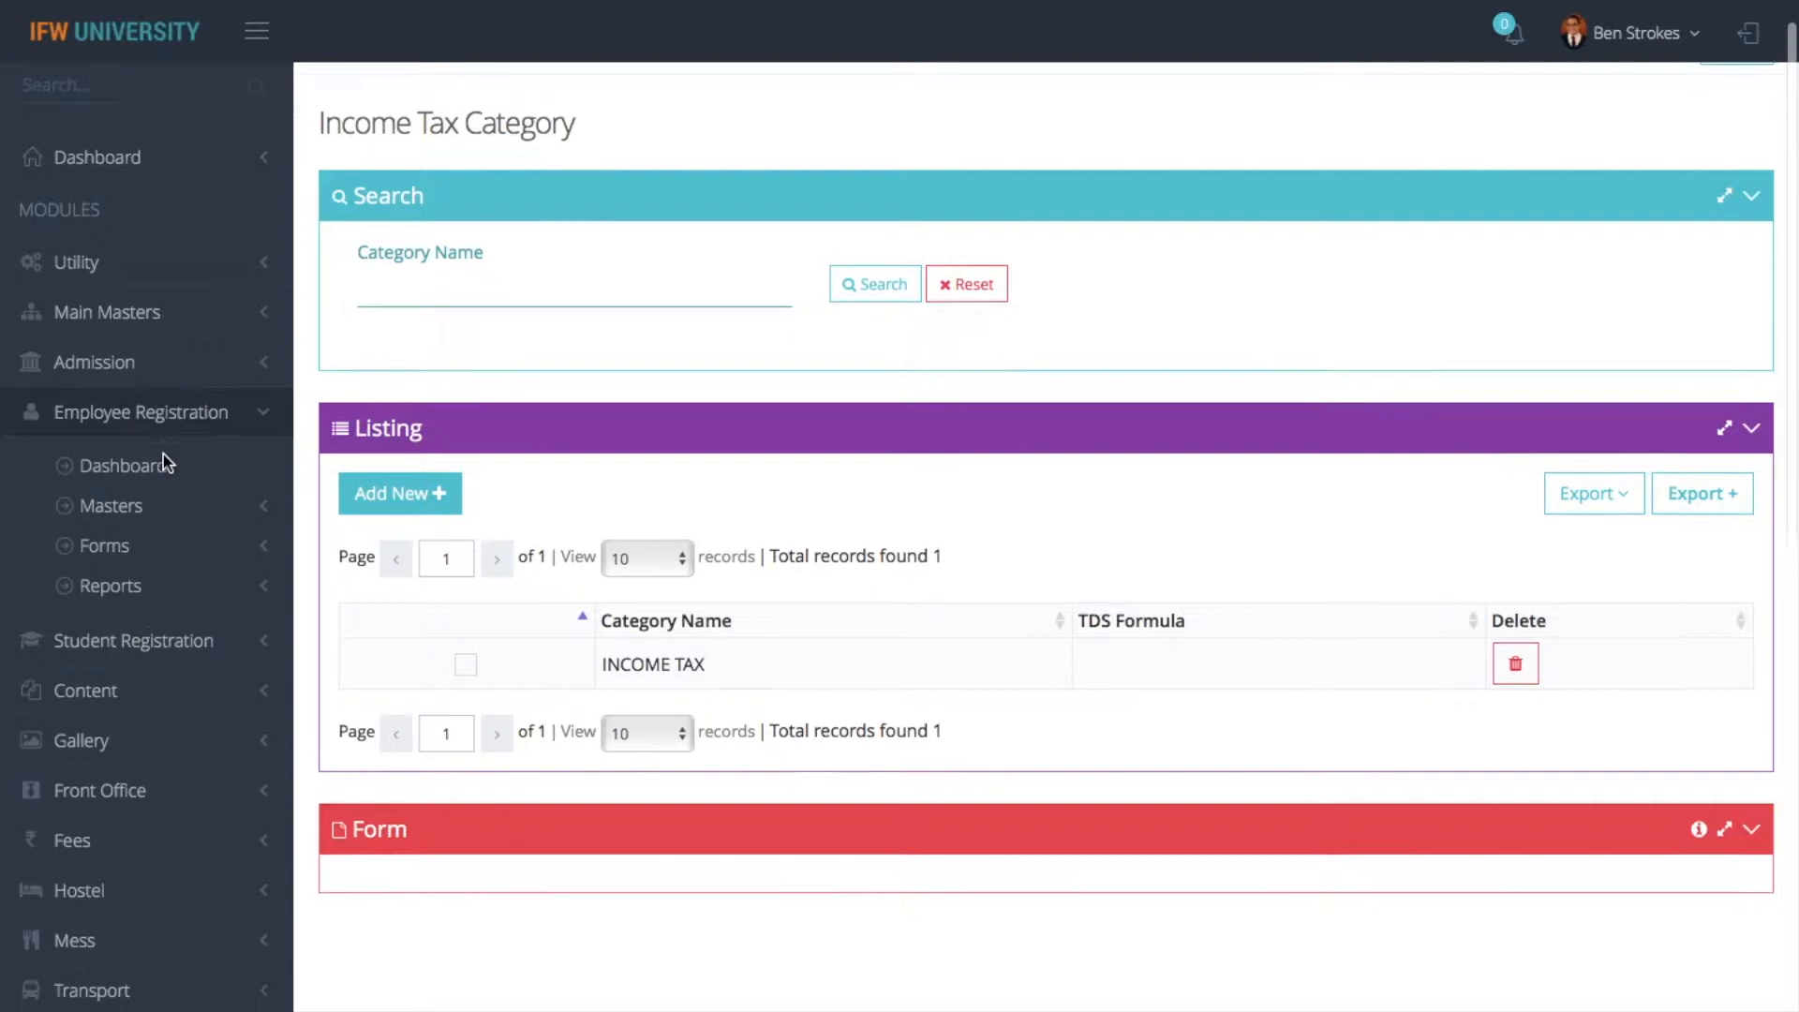
left_click(144, 446)
left_click(140, 334)
left_click(136, 373)
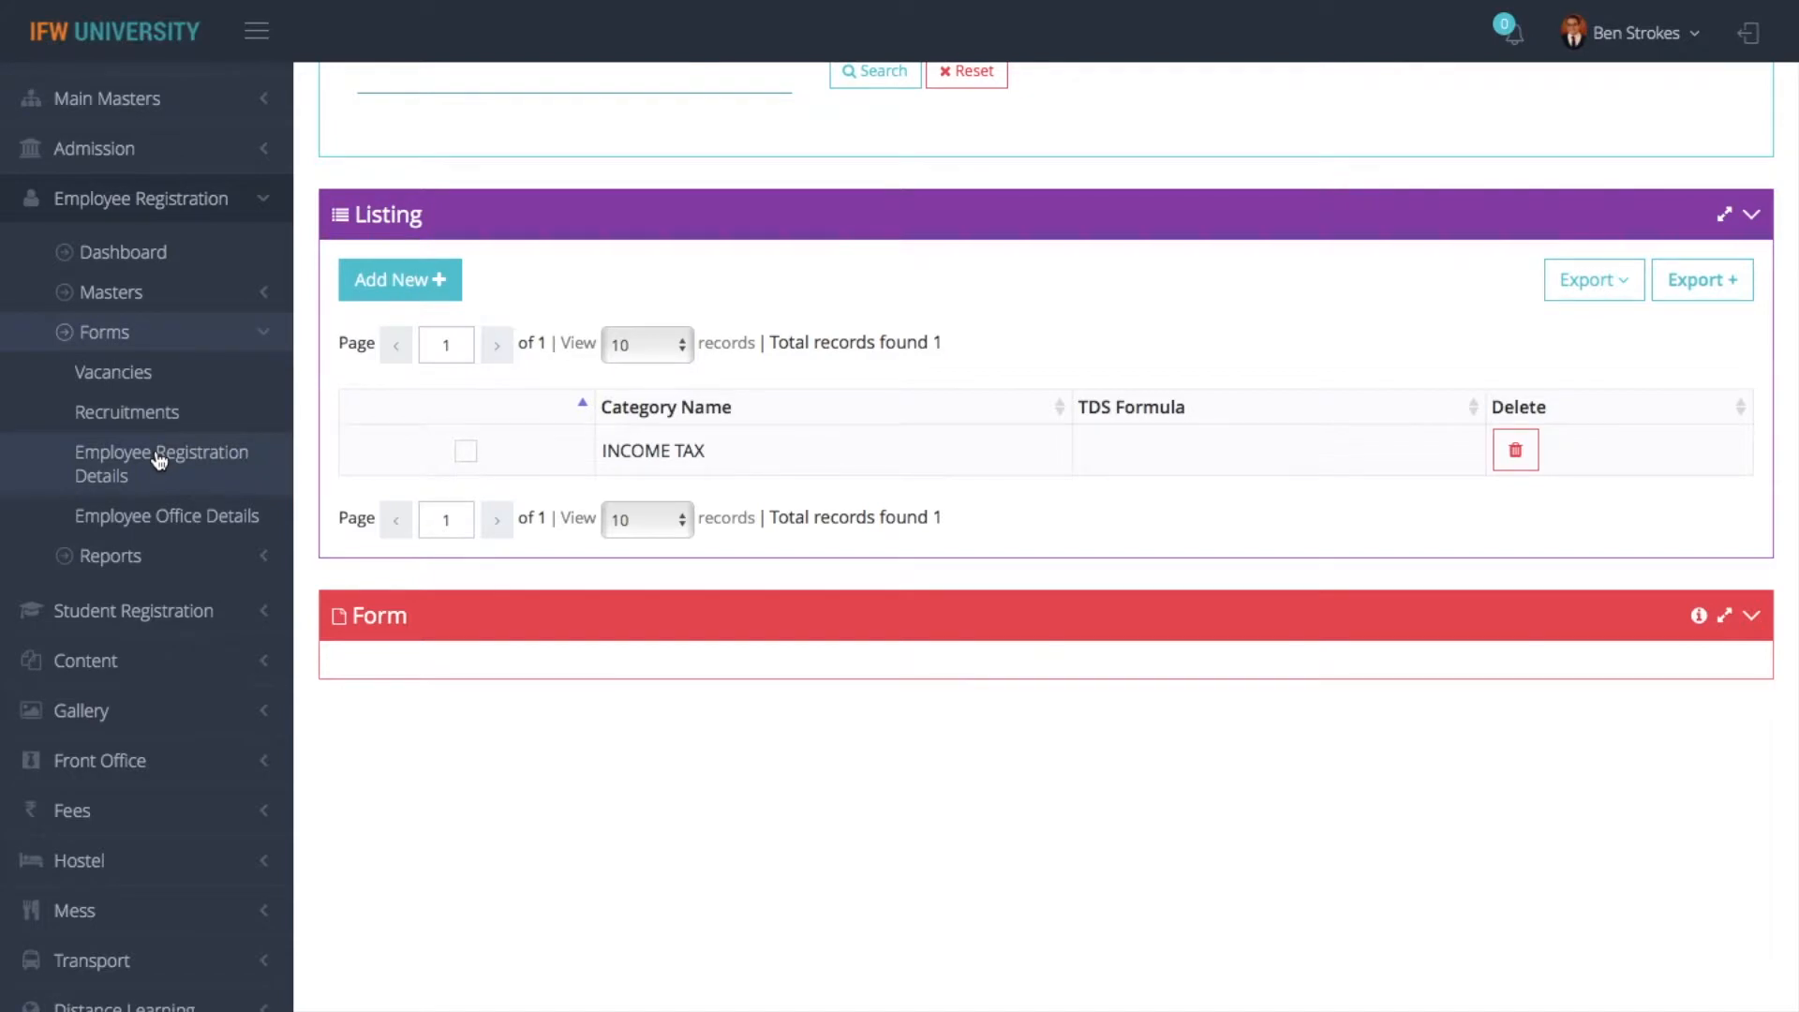
left_click(159, 459)
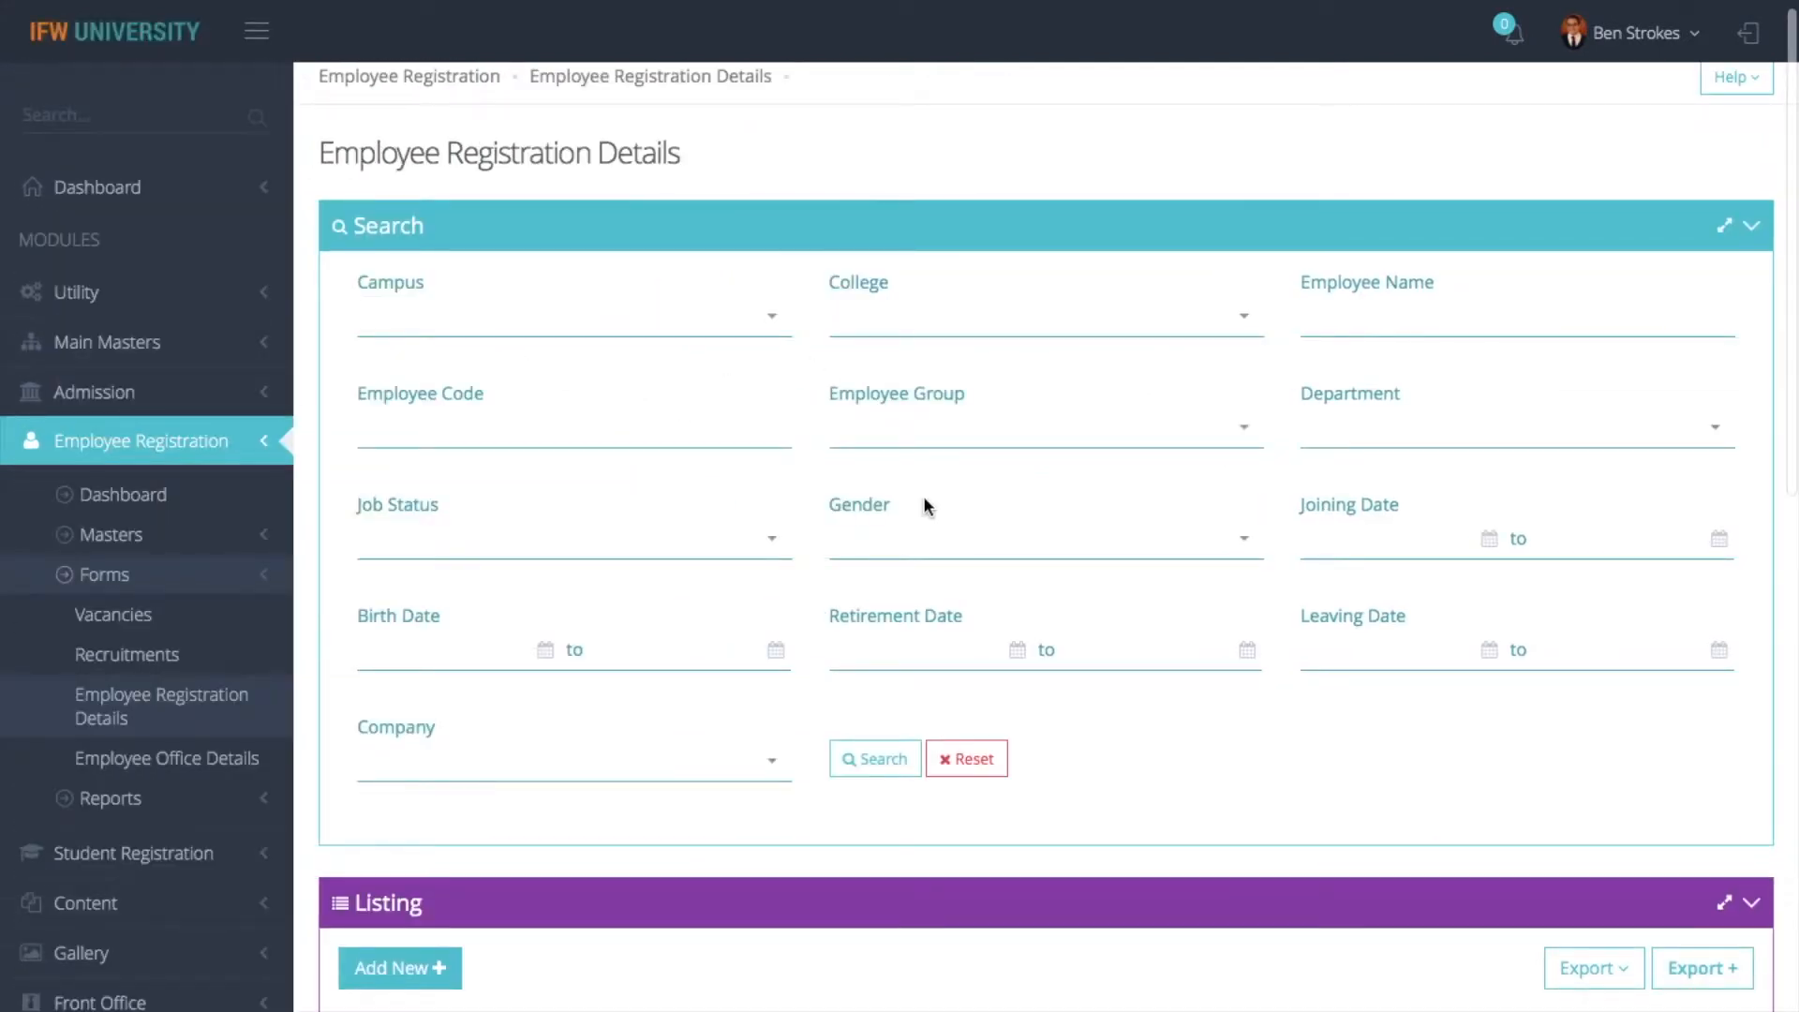
- Open the first listed employee's registration record and look through its form down to the address details
right_click(924, 506)
left_click(712, 614)
scroll(618, 419, "down", 2)
scroll(393, 965, "down", 1)
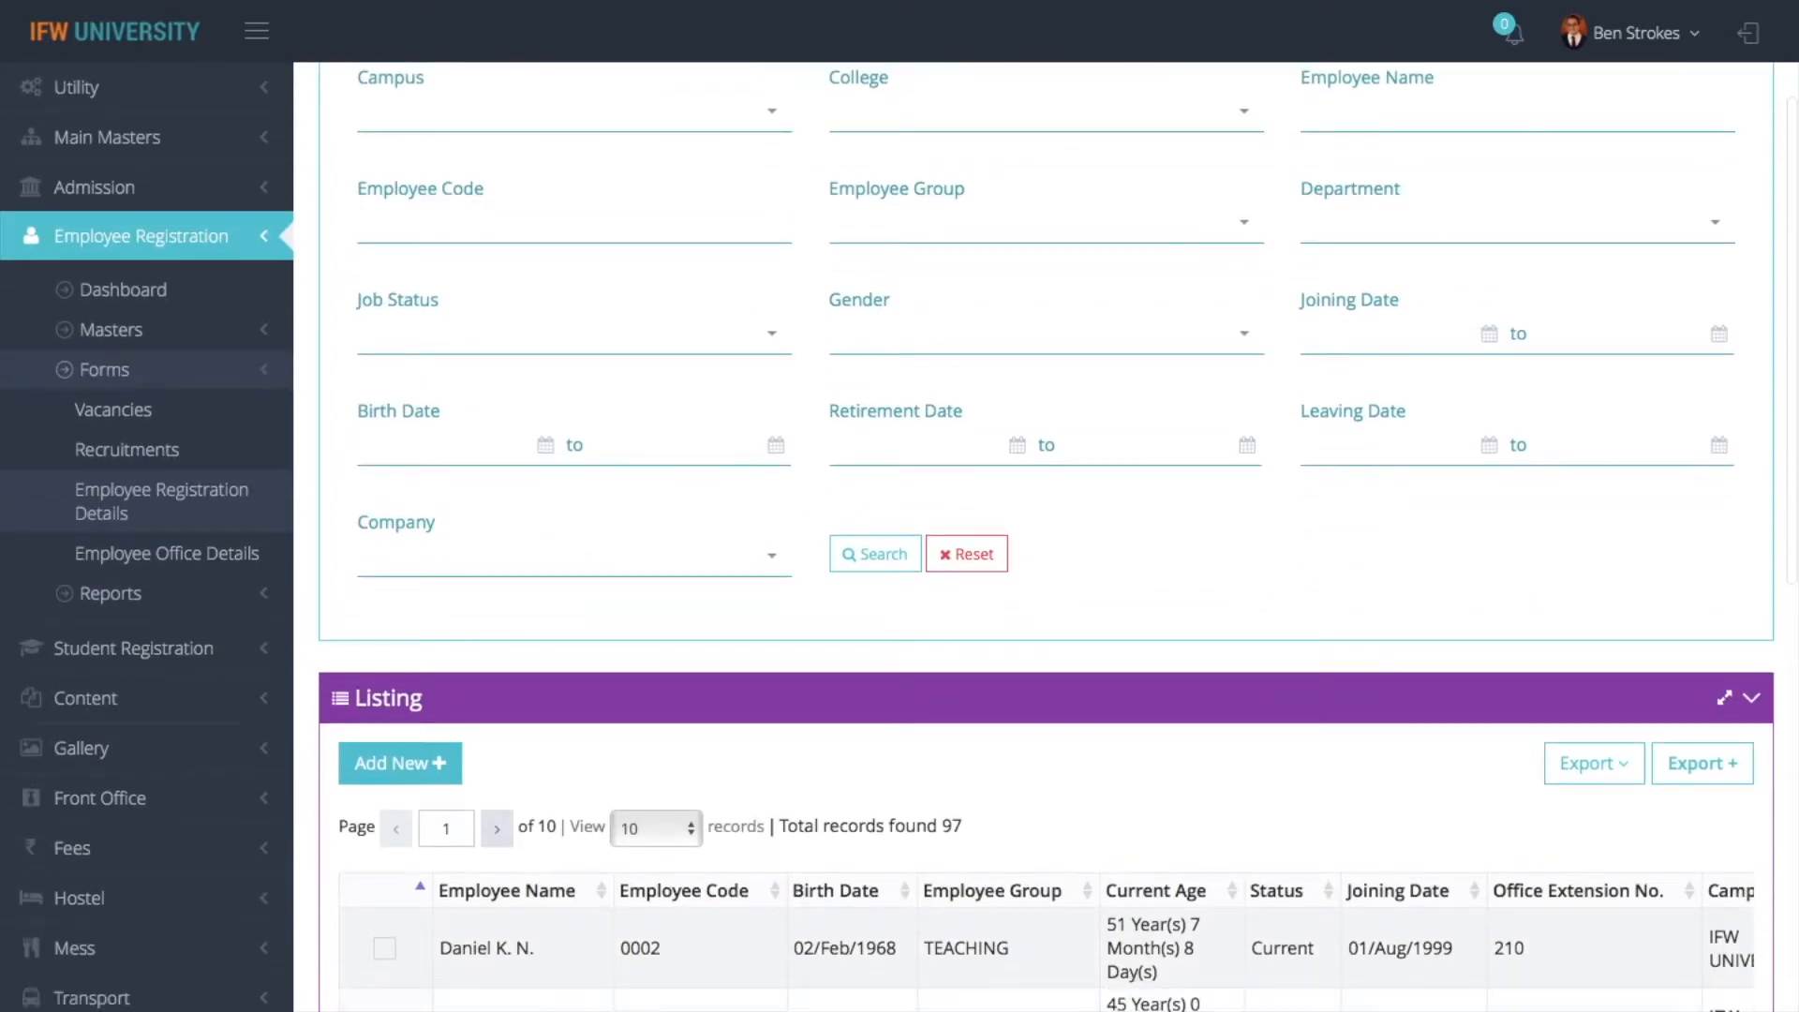
left_click(392, 958)
scroll(391, 958, "down", 15)
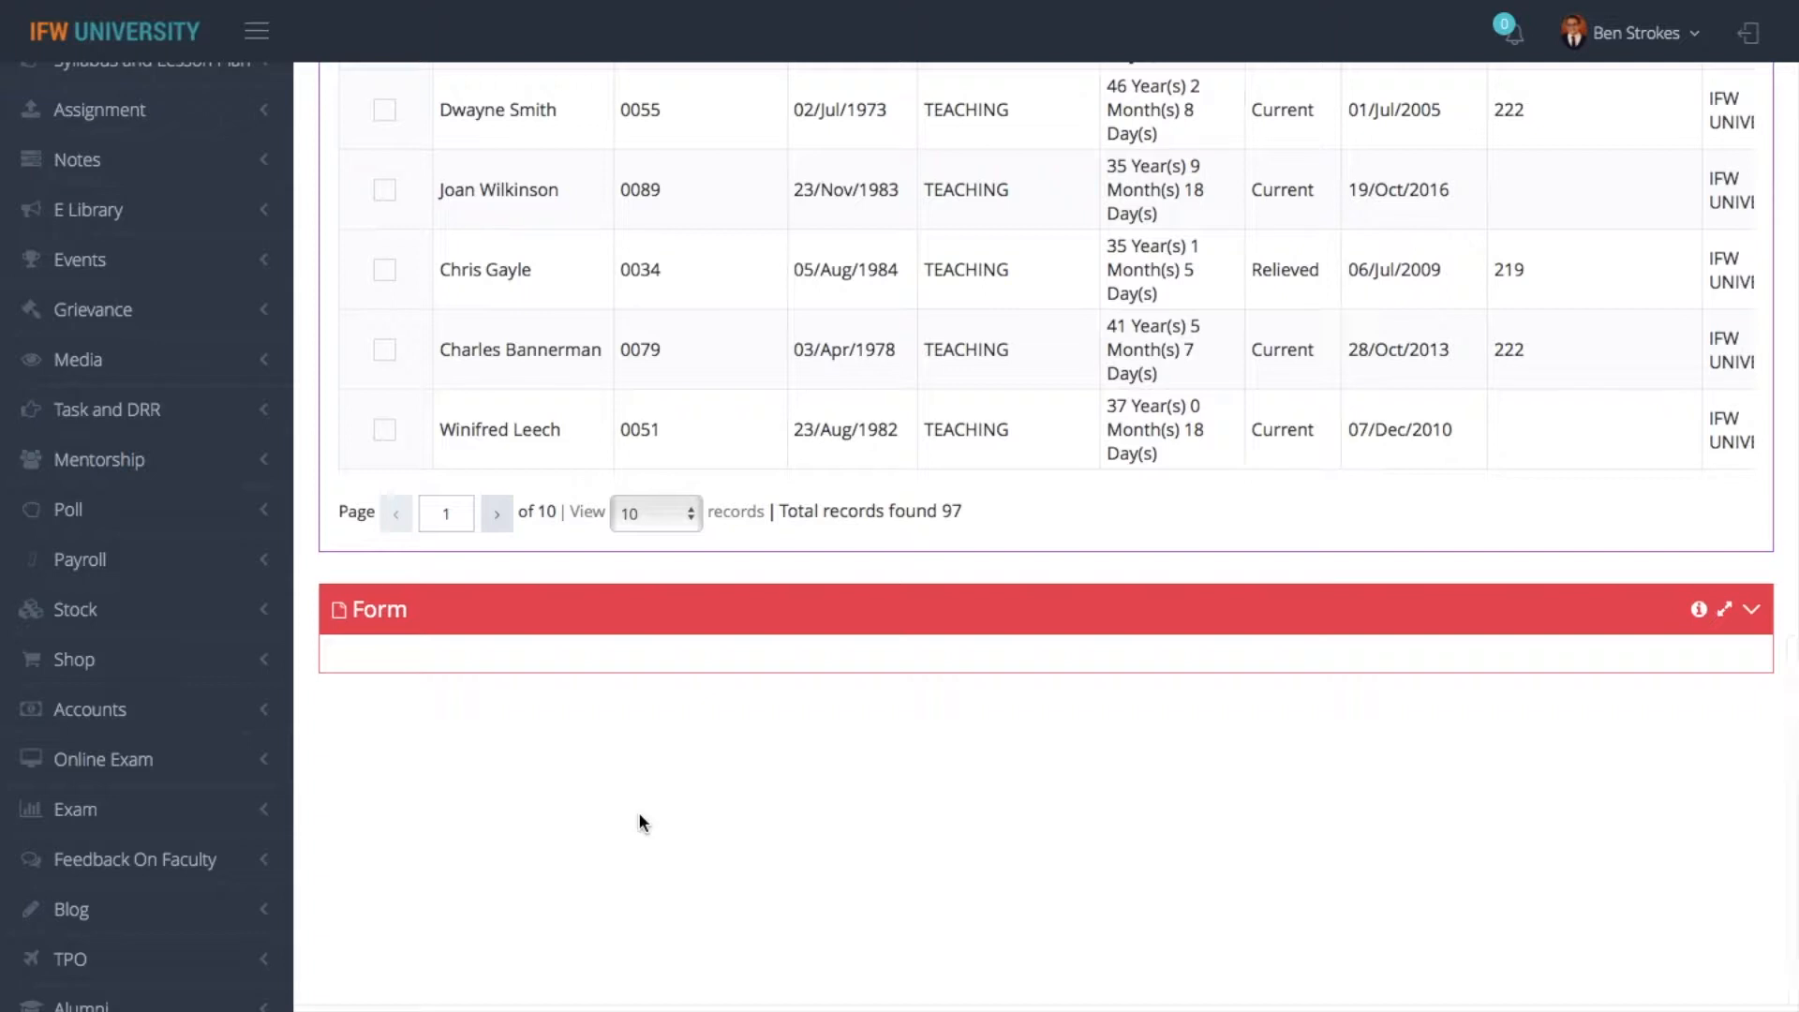
scroll(783, 888, "down", 4)
scroll(782, 888, "down", 15)
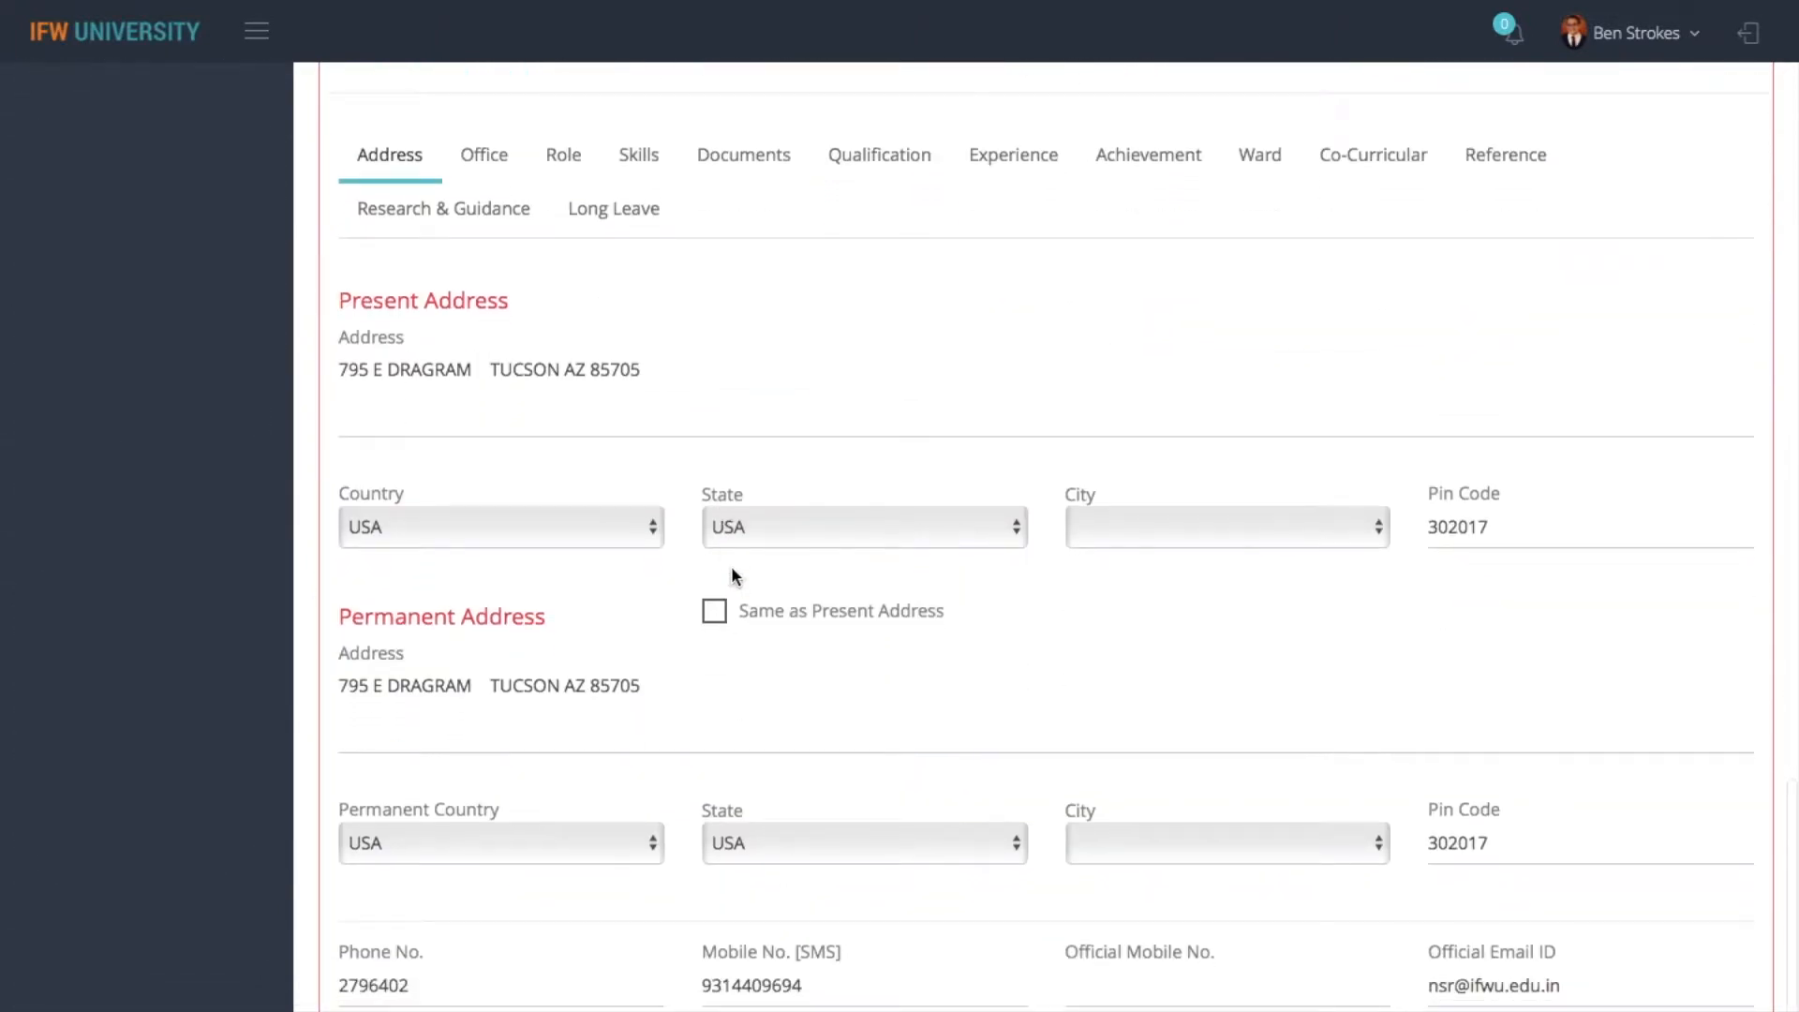
- Check the IT Category assigned in the employee's office details, leaving the selection as it is
scroll(731, 566, "up", 2)
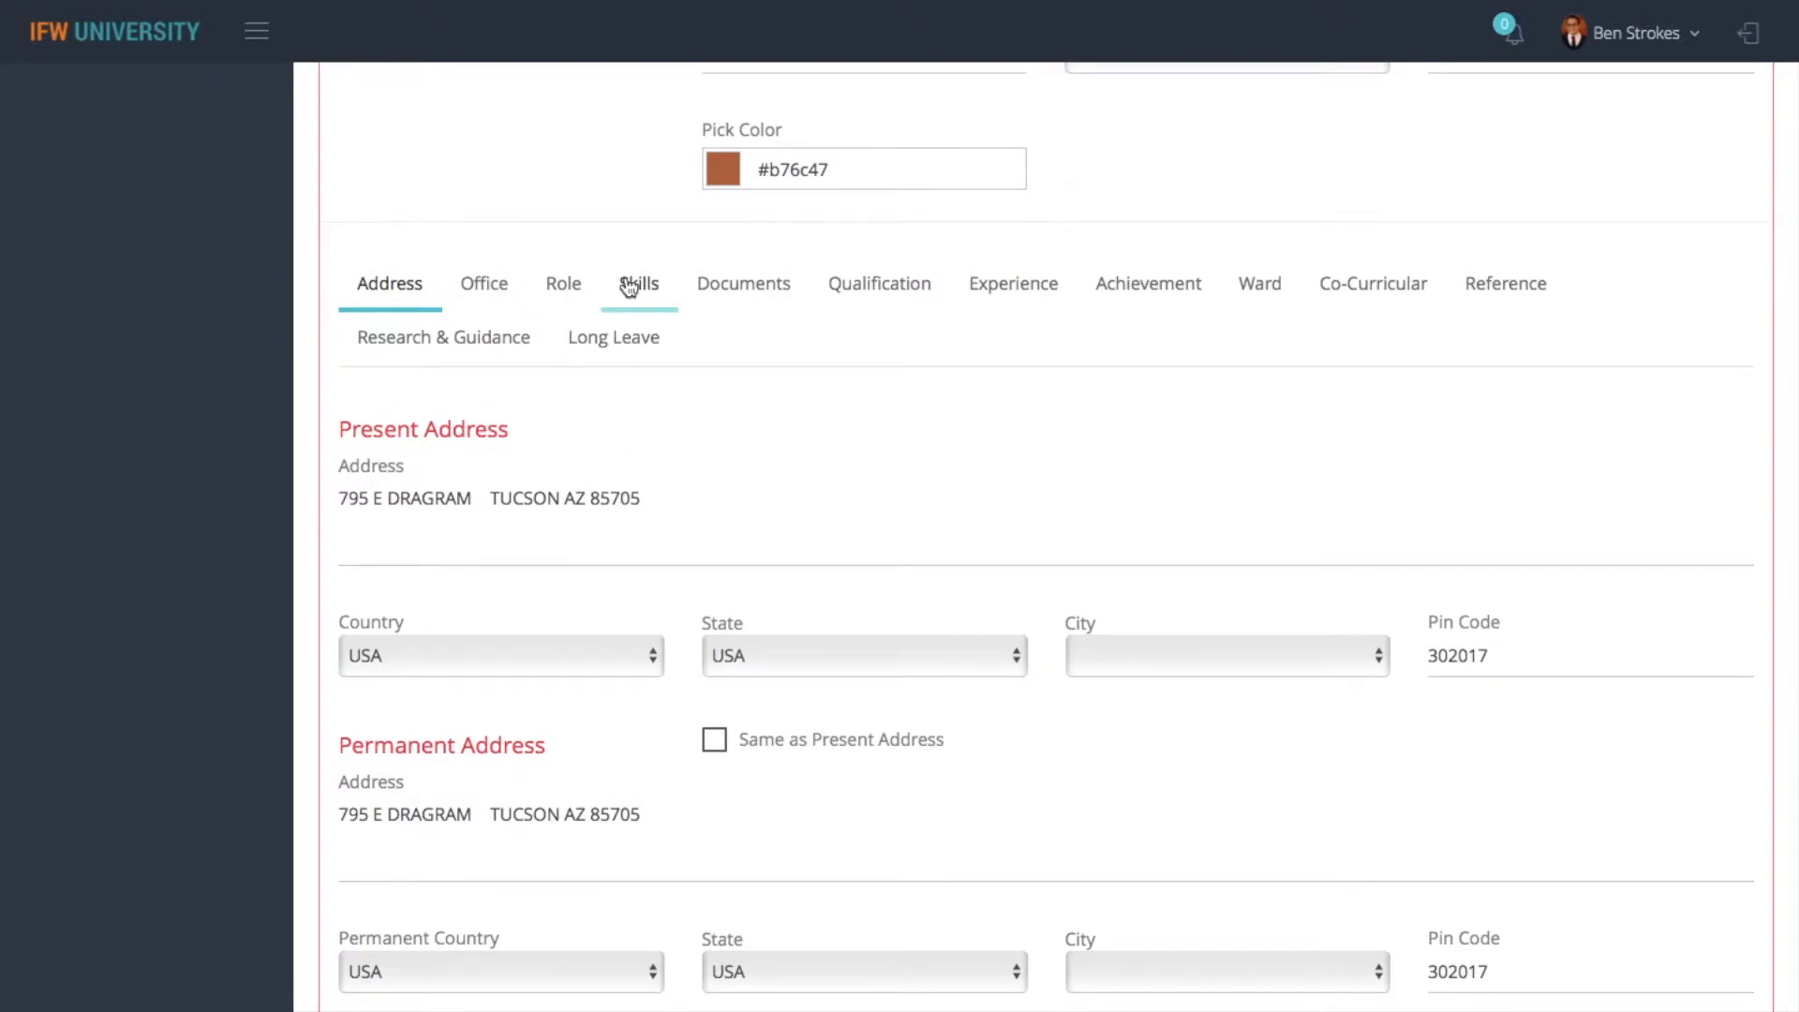
left_click(483, 284)
scroll(710, 593, "down", 4)
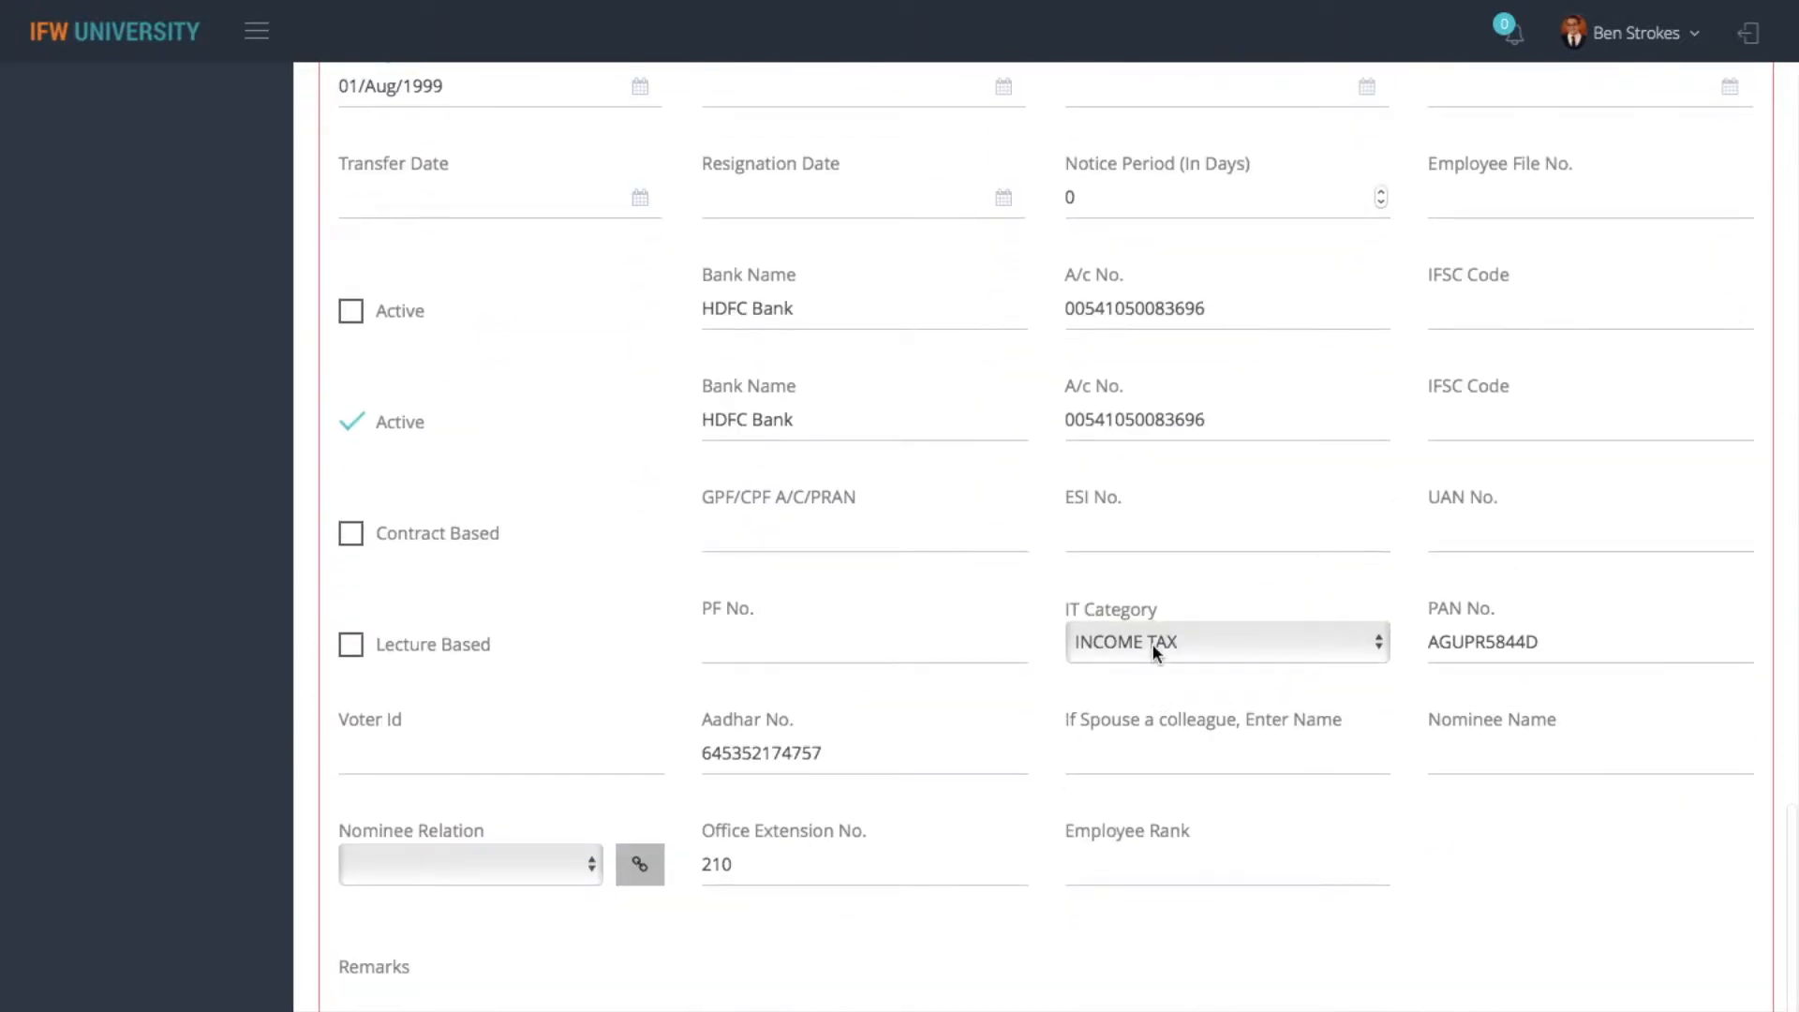
left_click(1153, 646)
left_click(1150, 643)
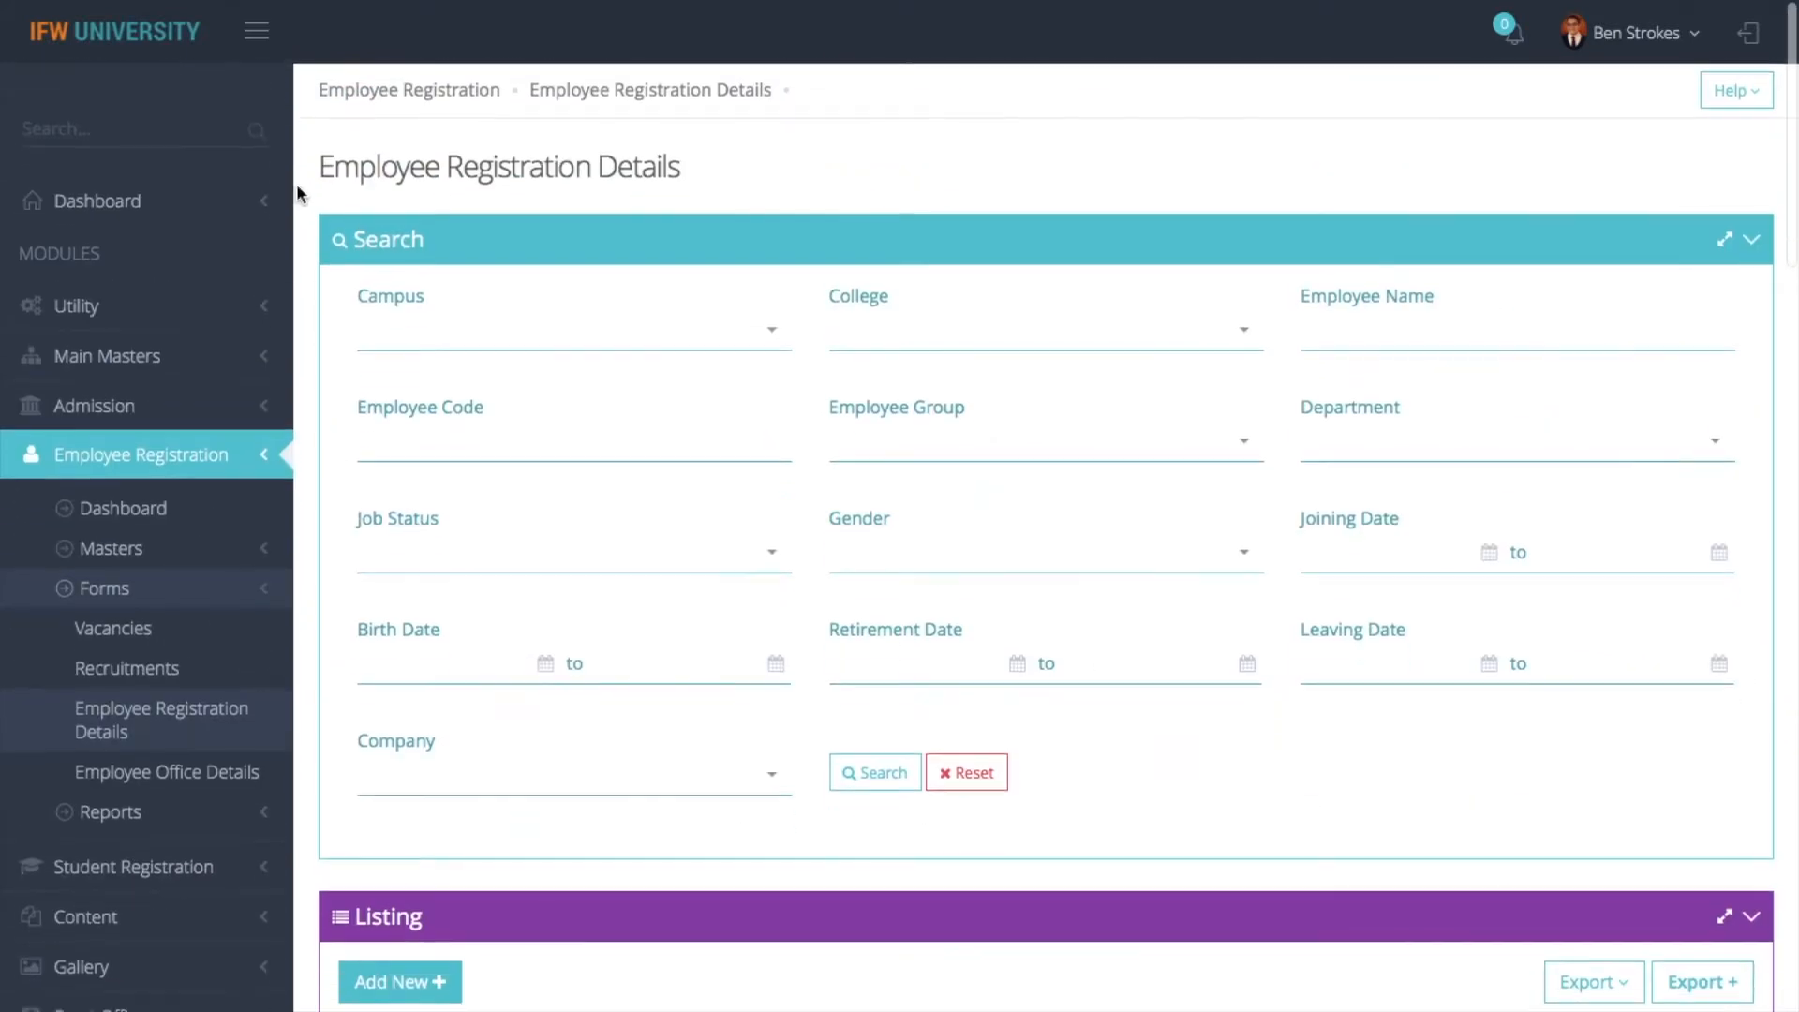
- Find the Income Tax Category page by searching the modules for "inco" and open its INCOME TAX record
left_click(84, 129)
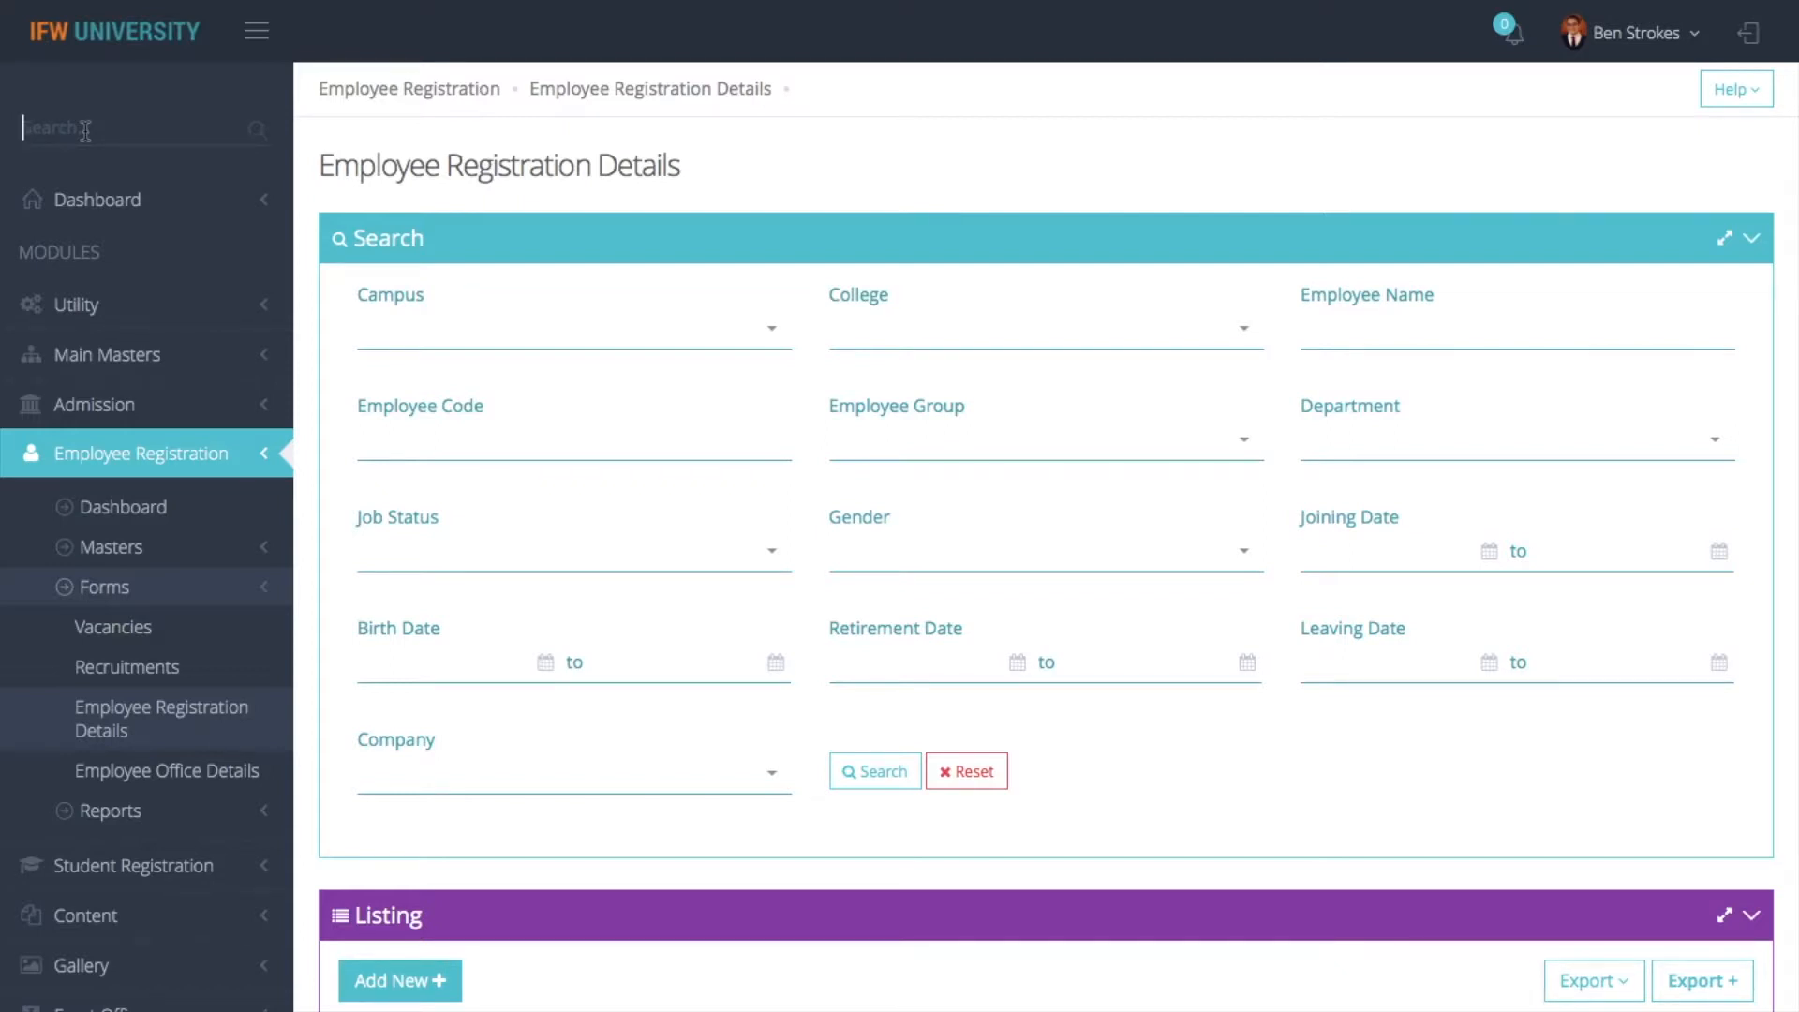
type("inco")
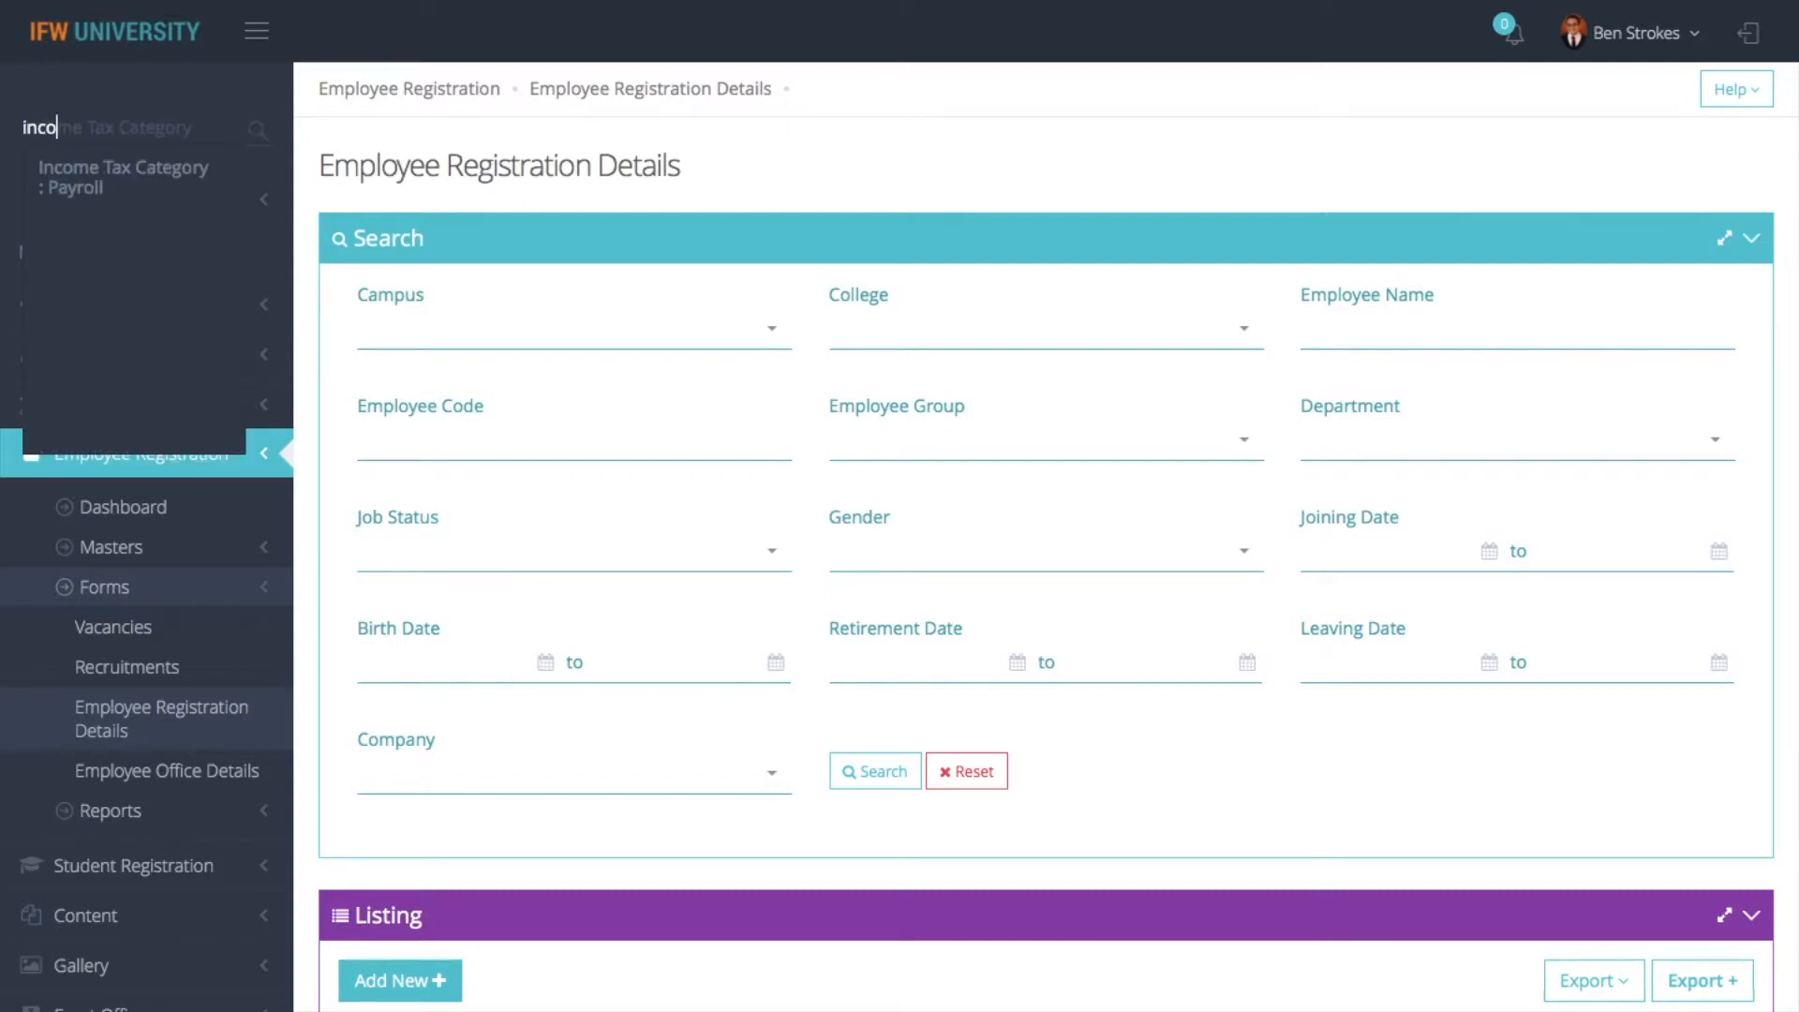
left_click(145, 174)
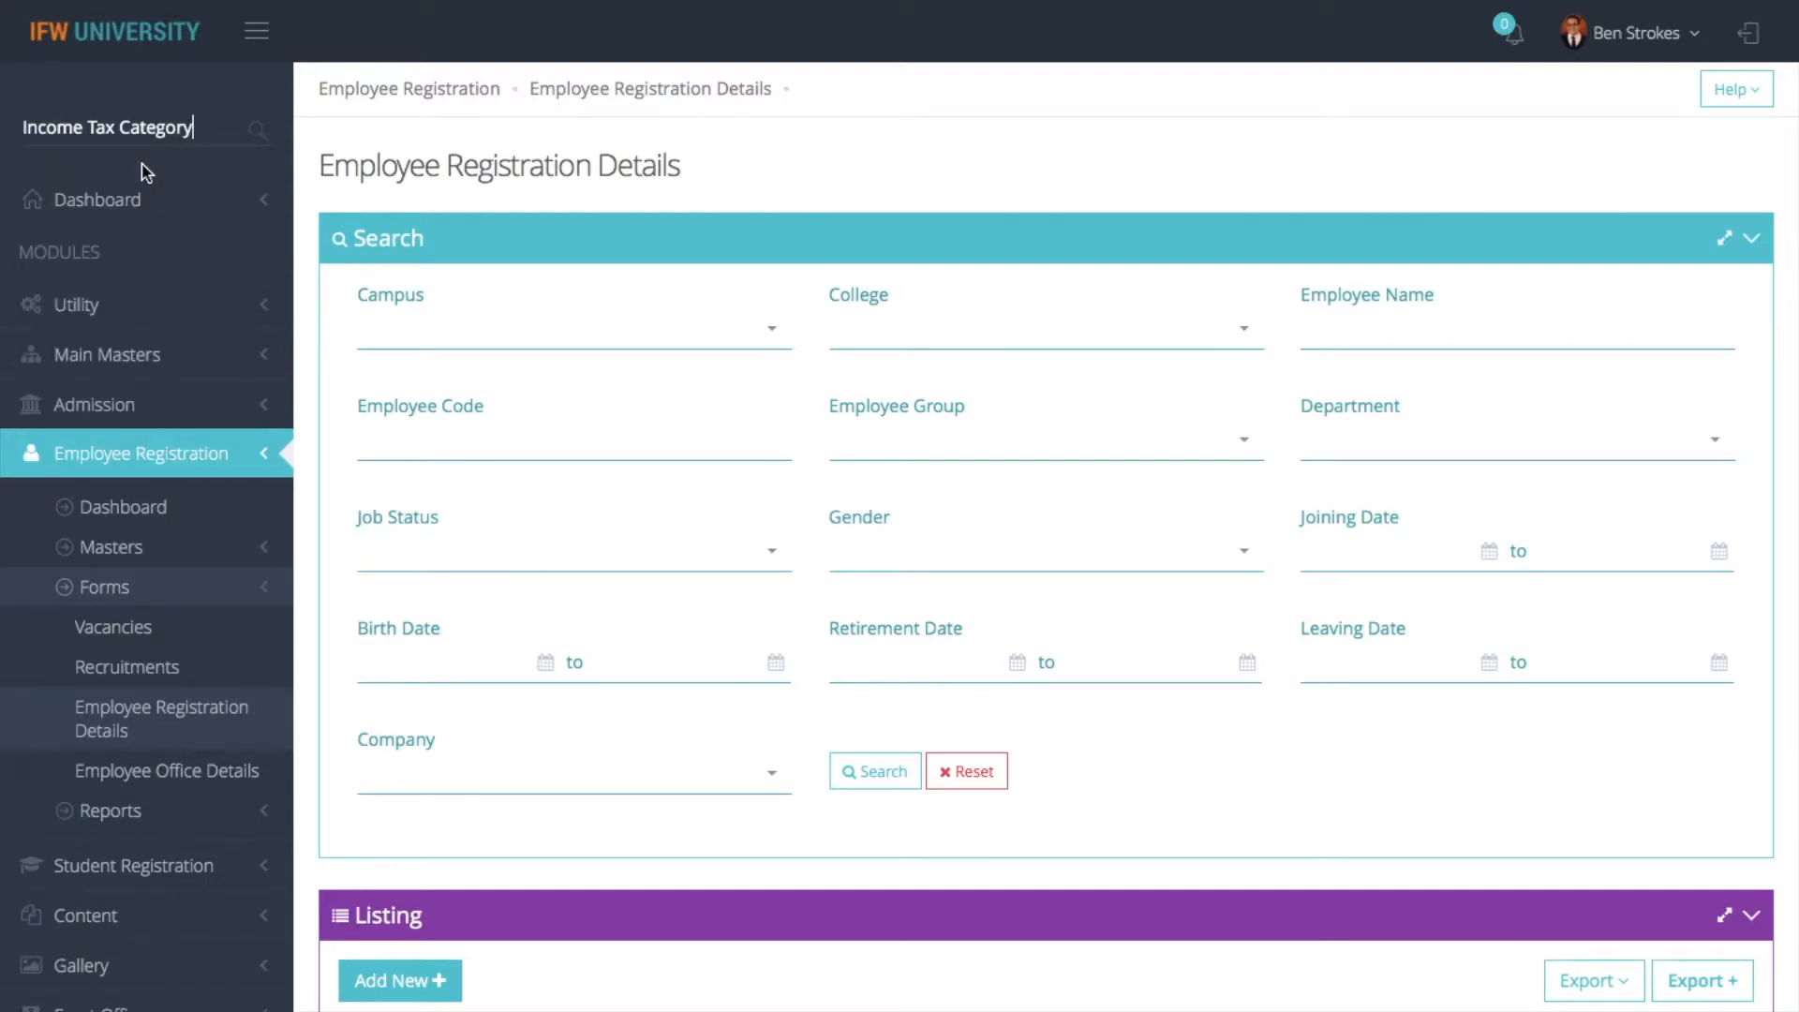
left_click(466, 709)
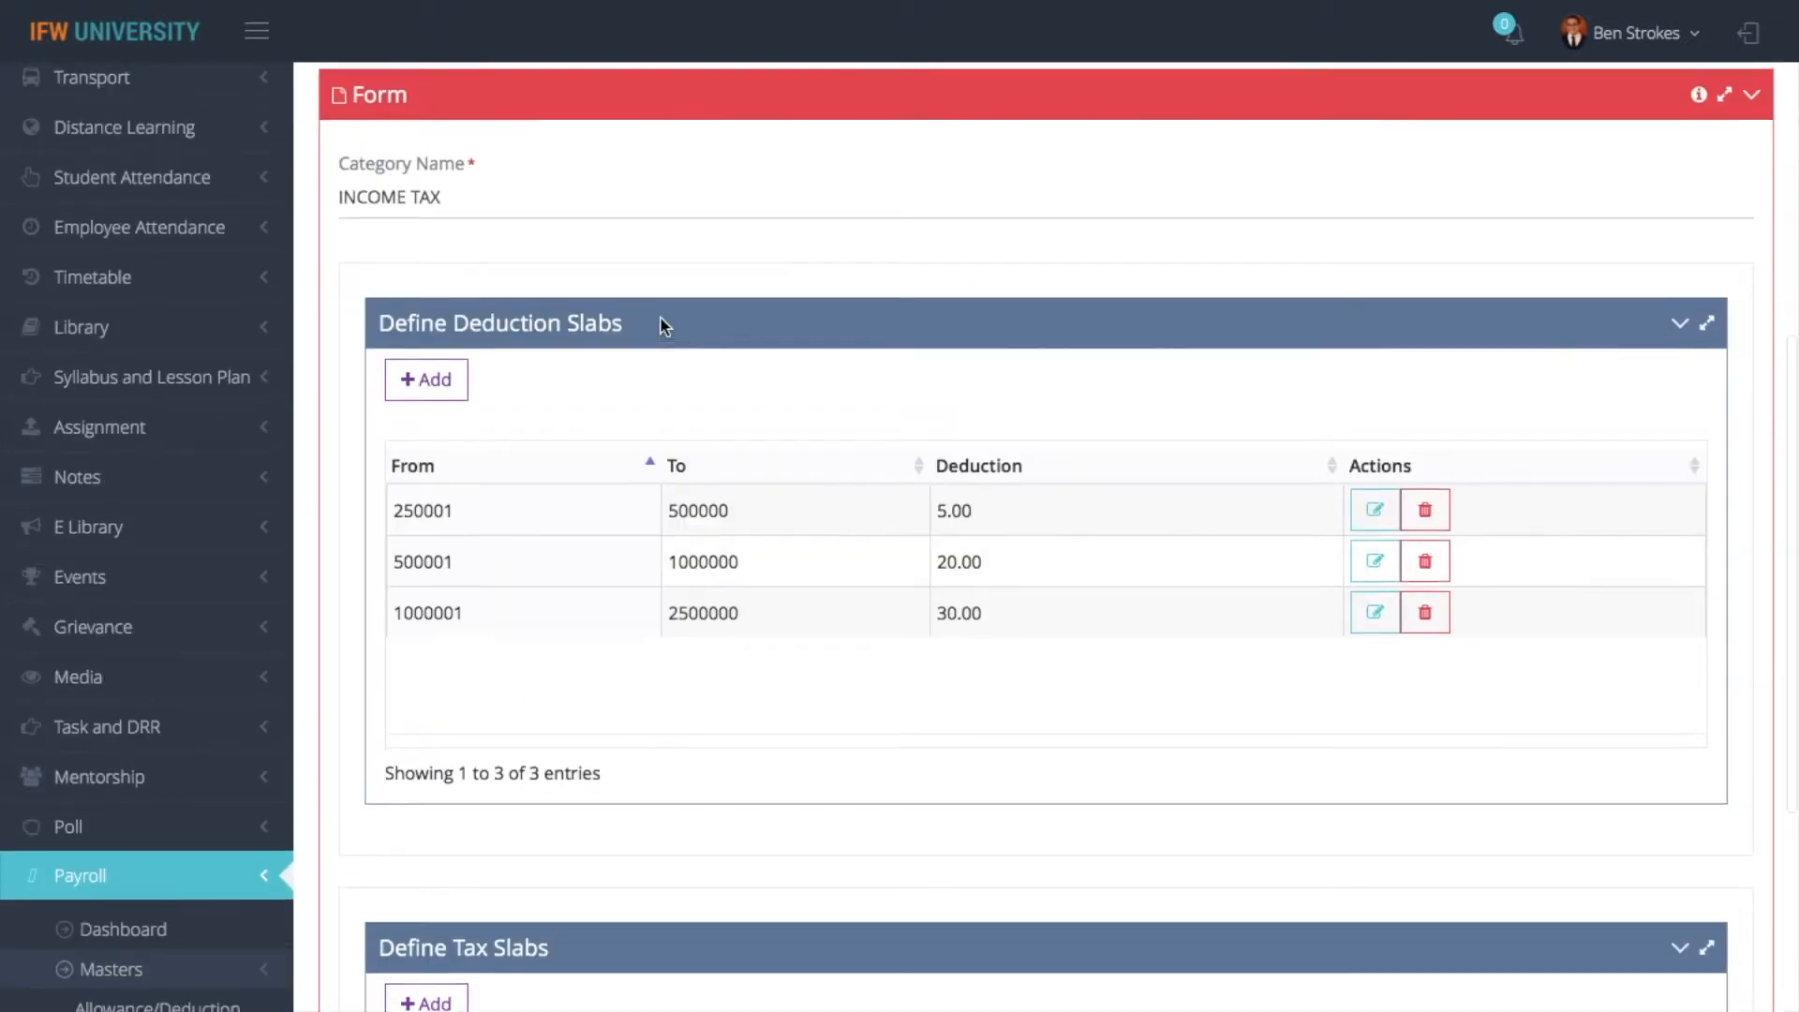
- Review the INCOME TAX deduction slabs and the HELATH AND EDUCATION CESS tax slab's details without changing them
scroll(660, 317, "up", 2)
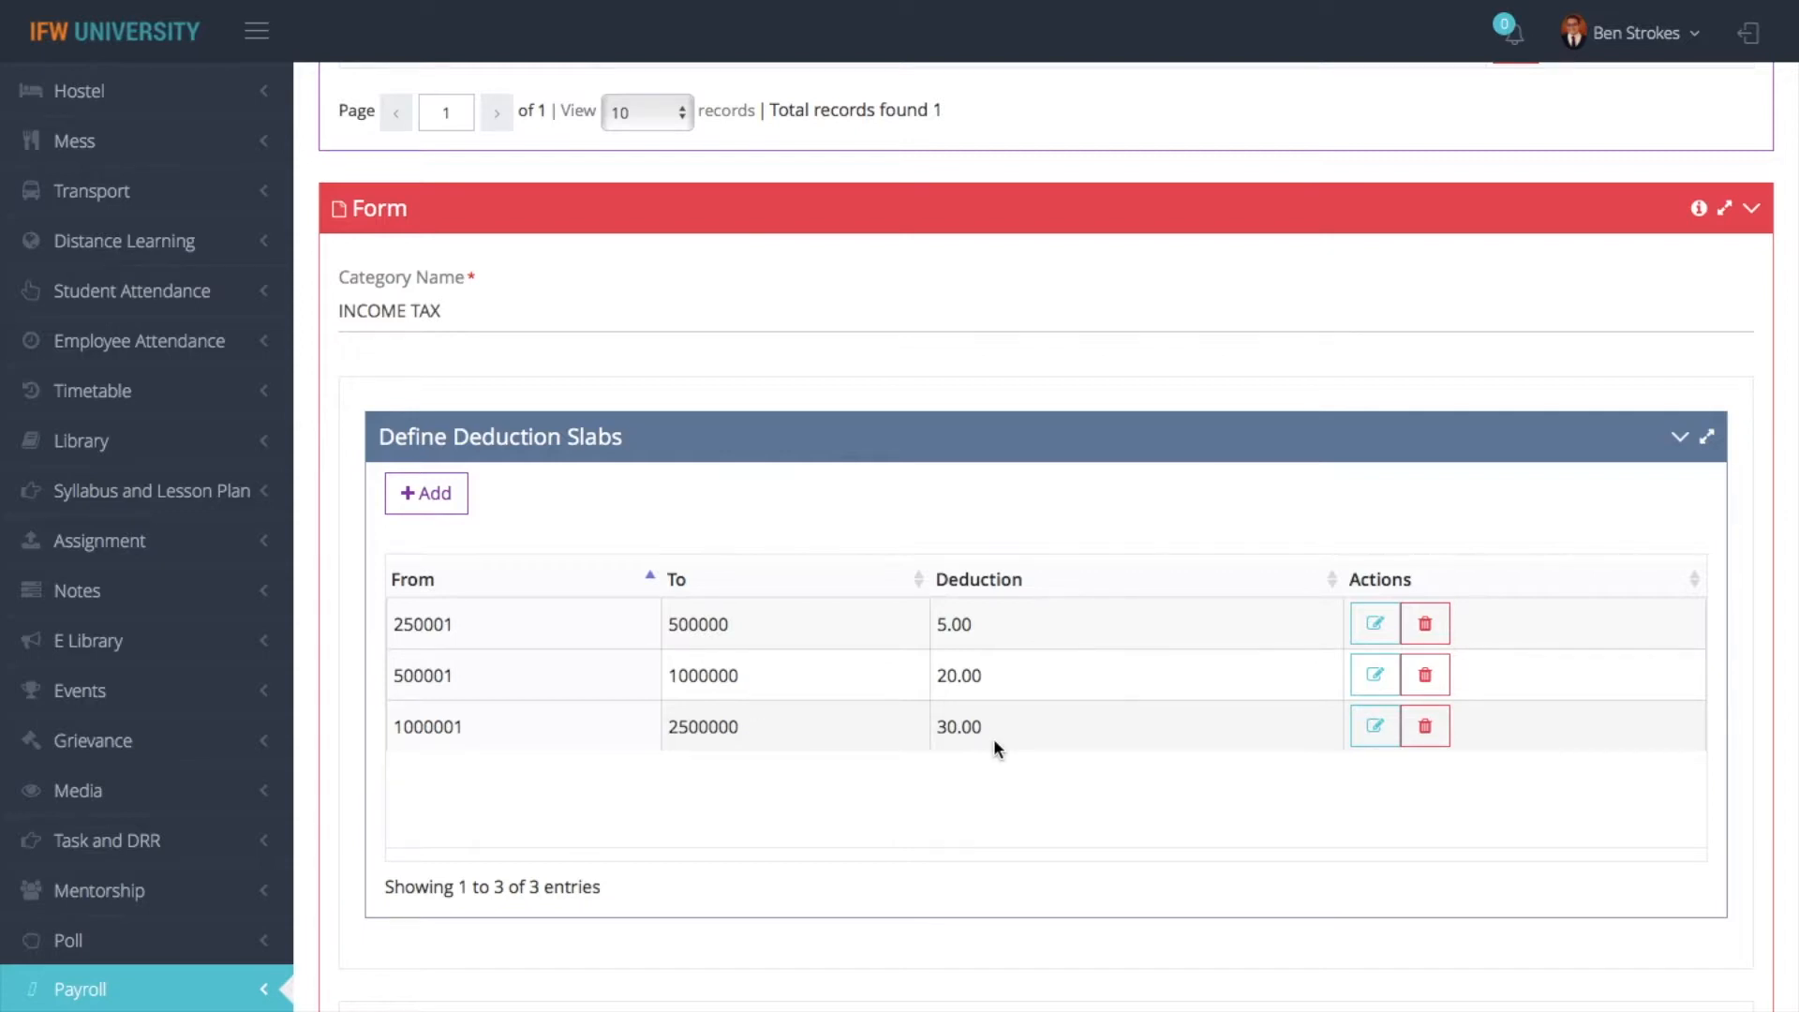
scroll(993, 739, "down", 5)
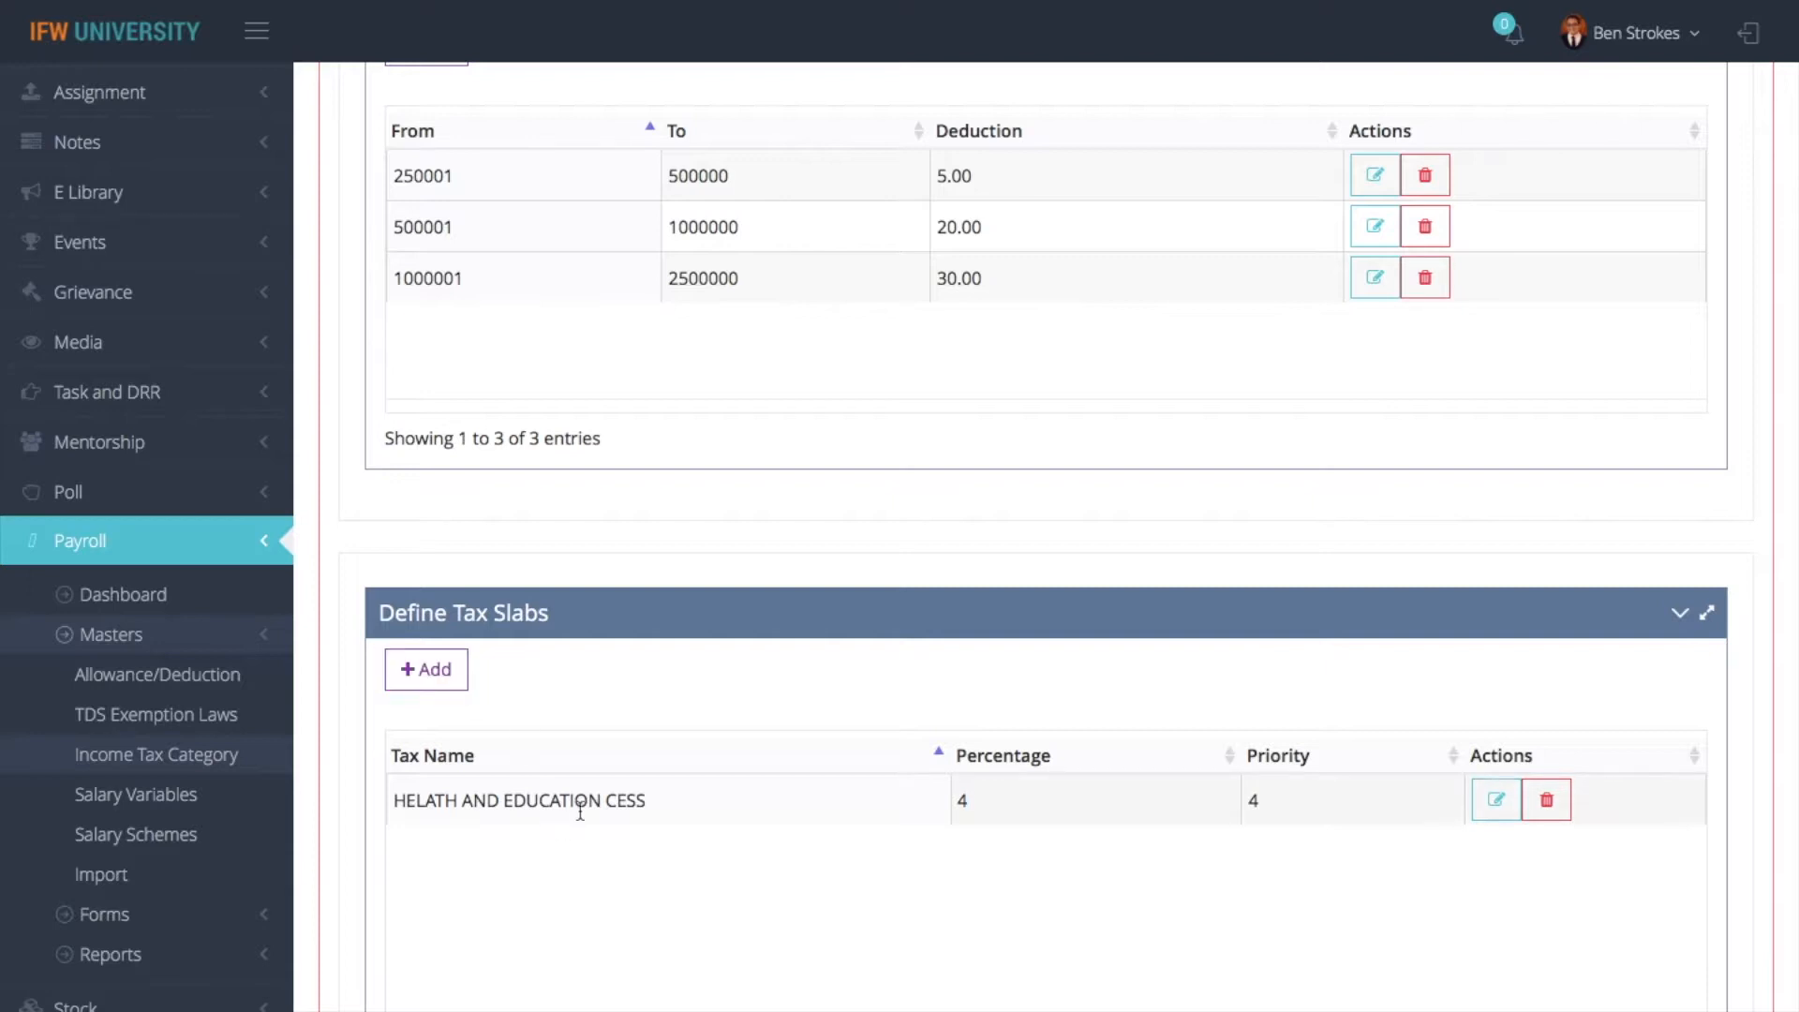
left_click(1495, 815)
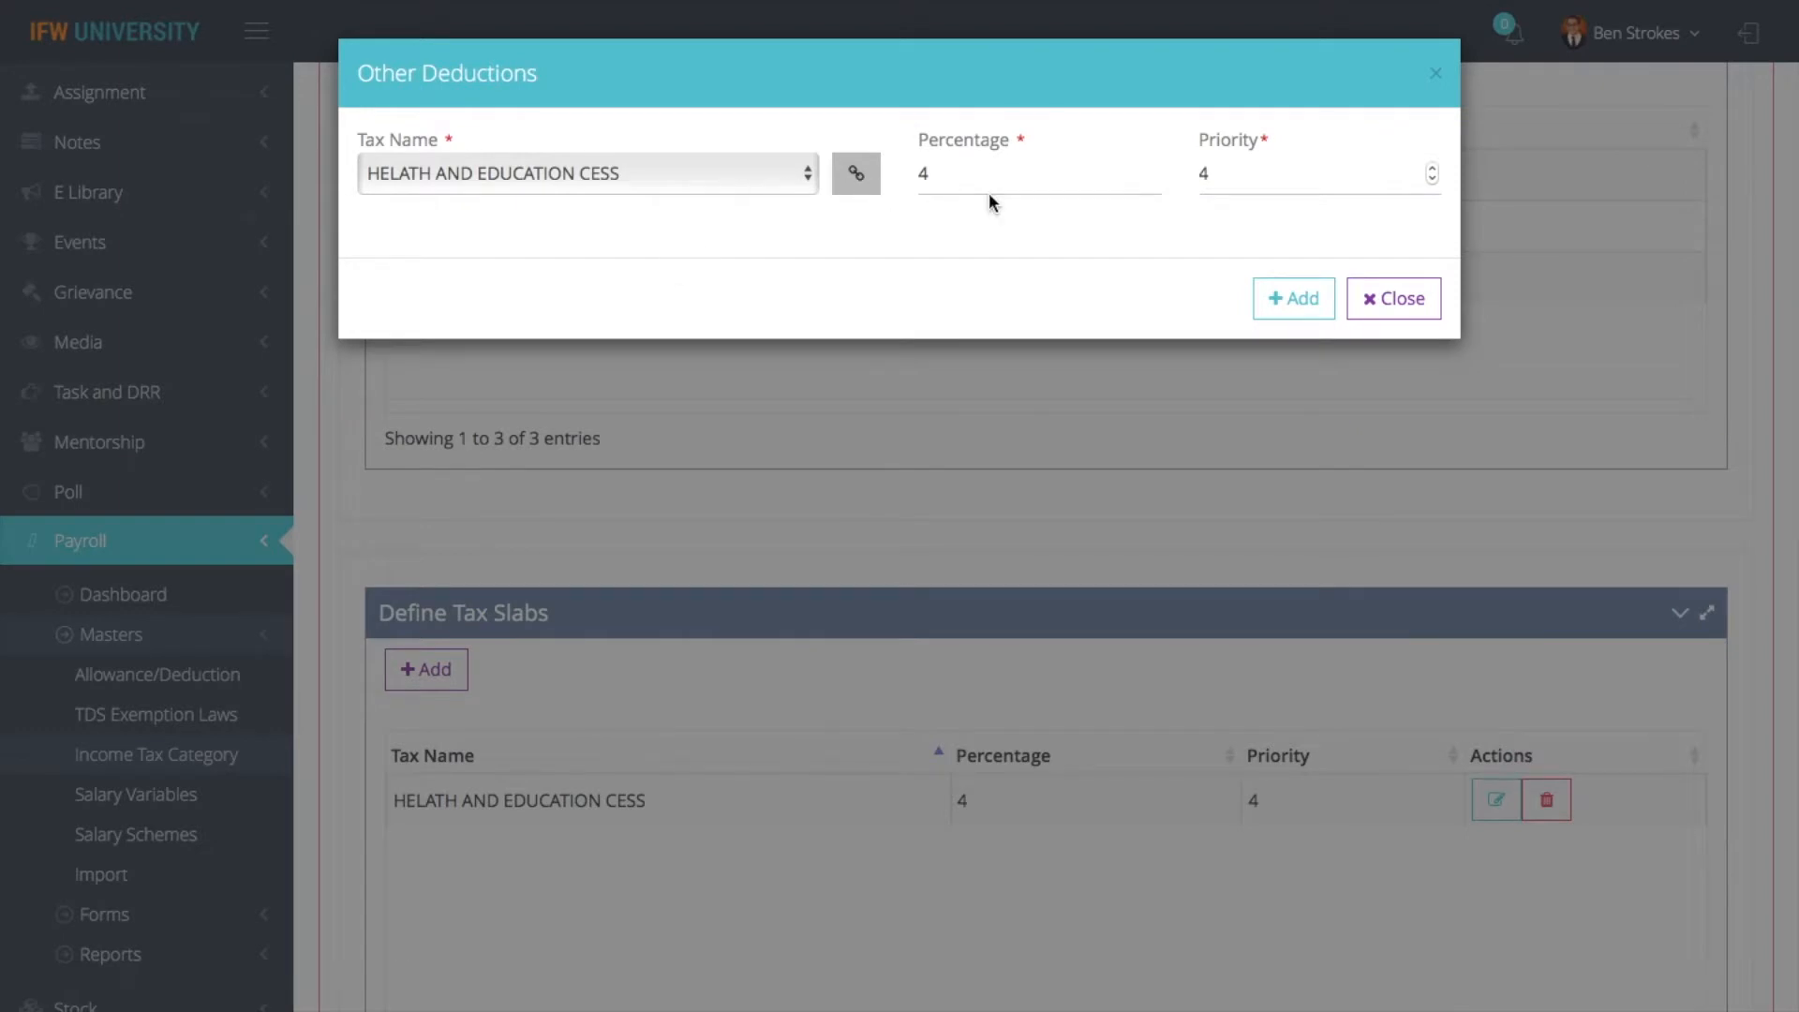
left_click(1392, 301)
scroll(1391, 303, "up", 2)
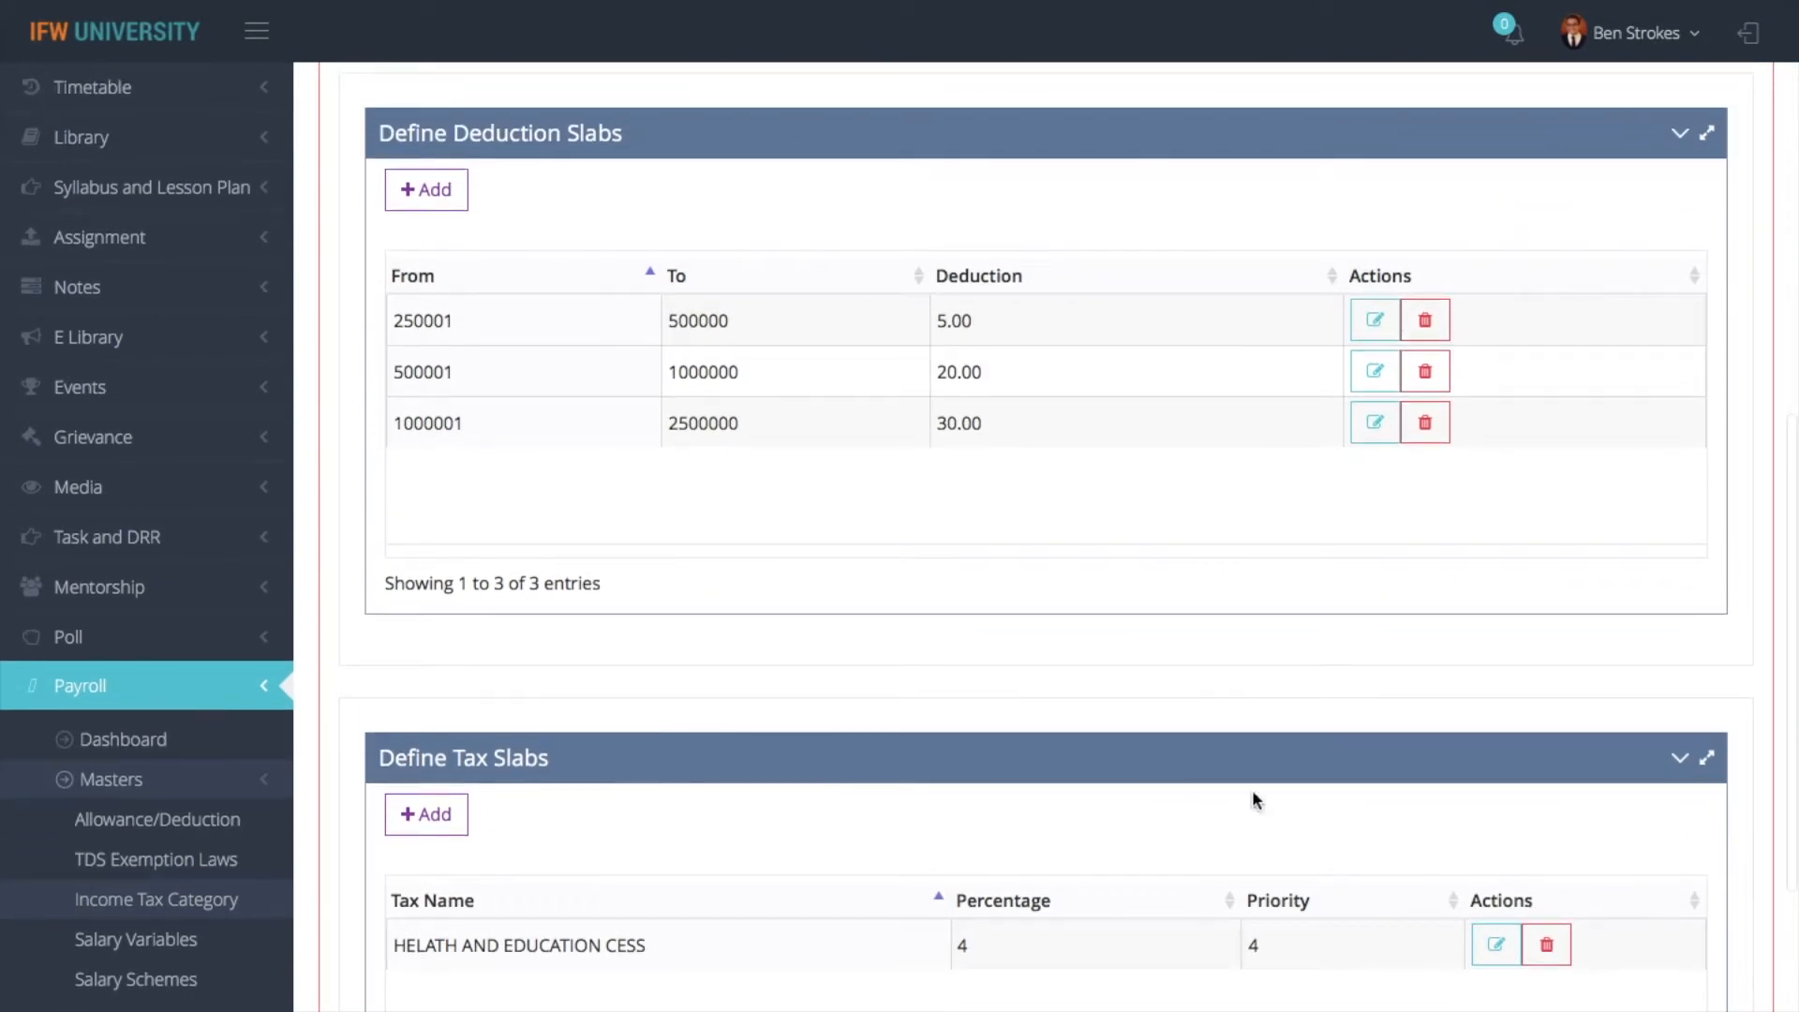
scroll(1119, 641, "up", 15)
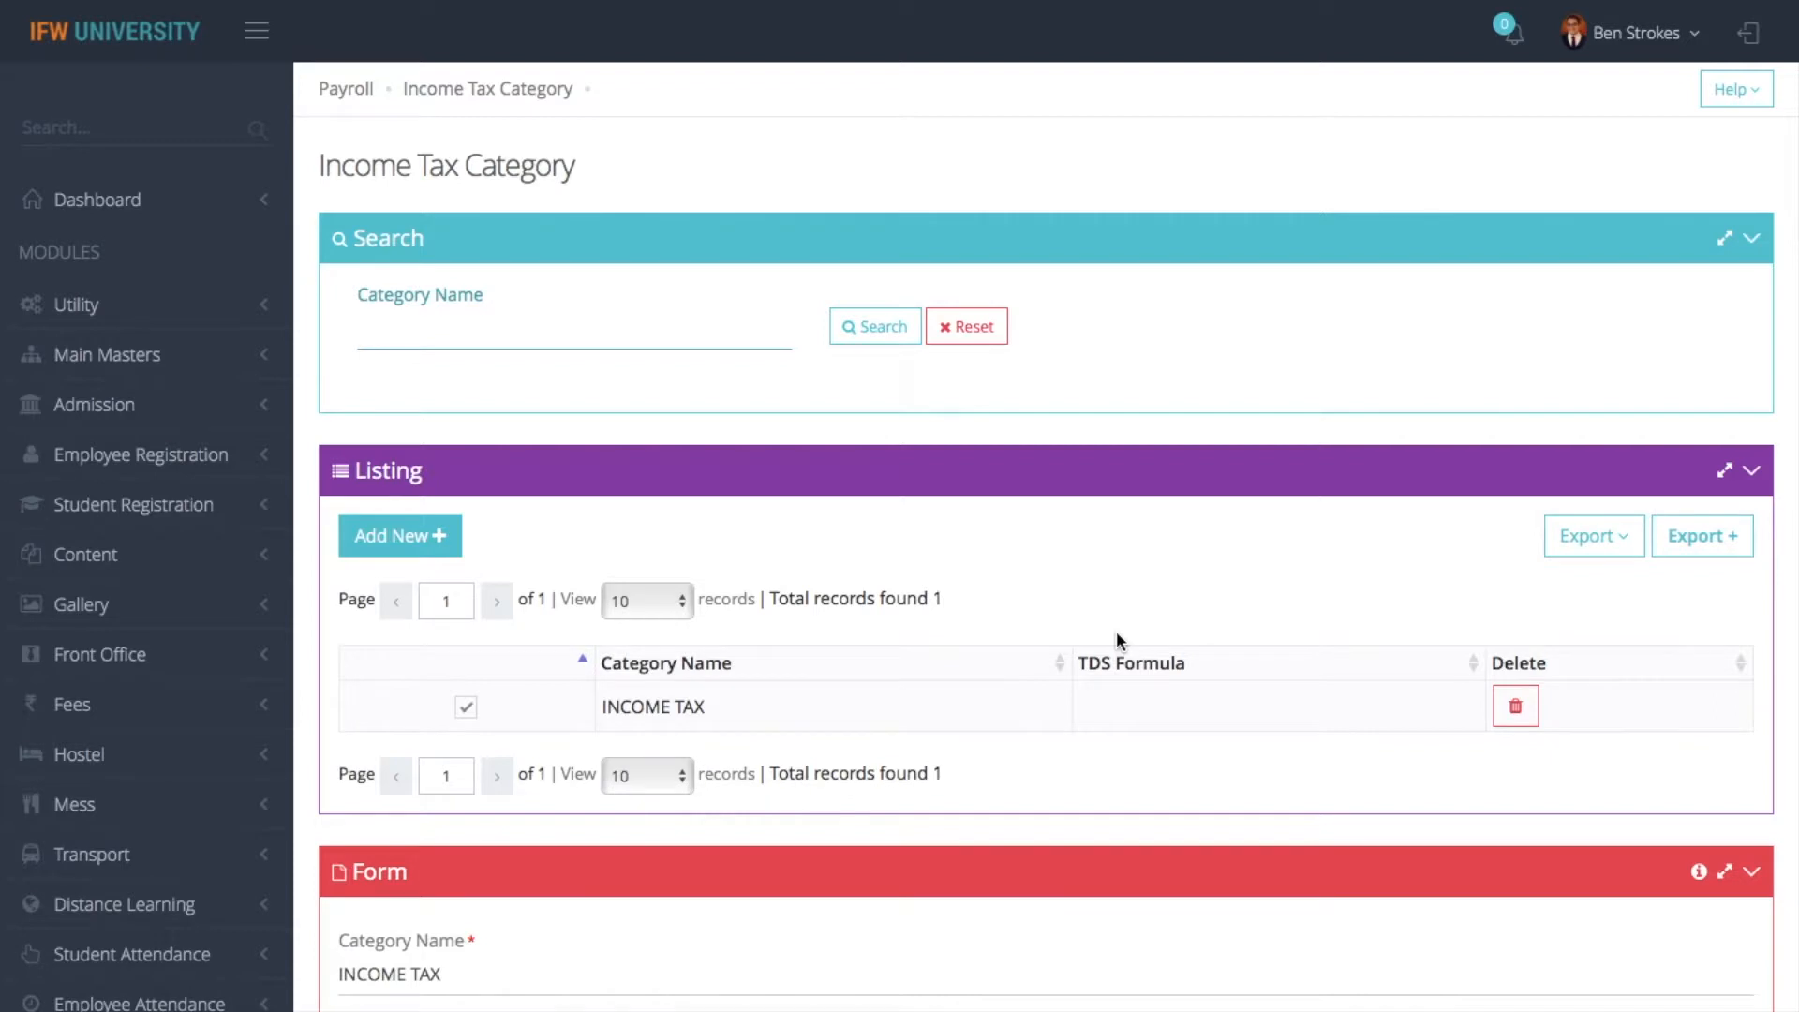
scroll(1116, 637, "down", 5)
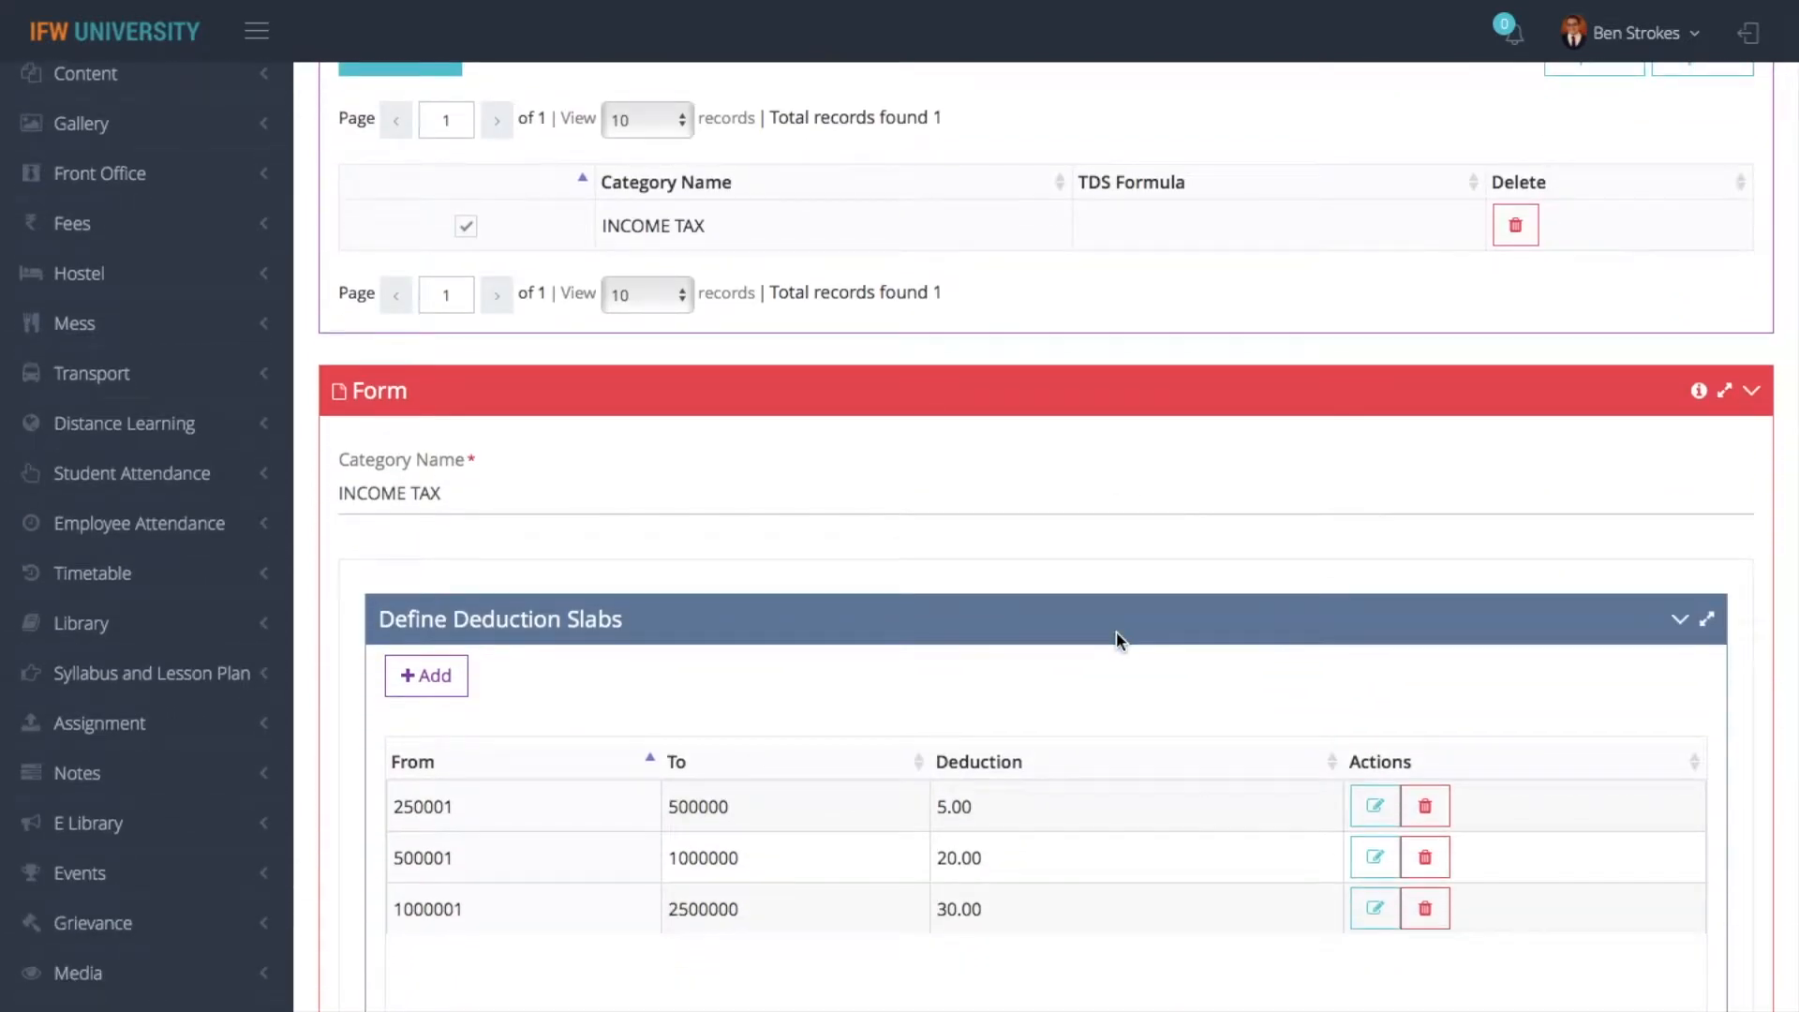
scroll(1116, 632, "up", 4)
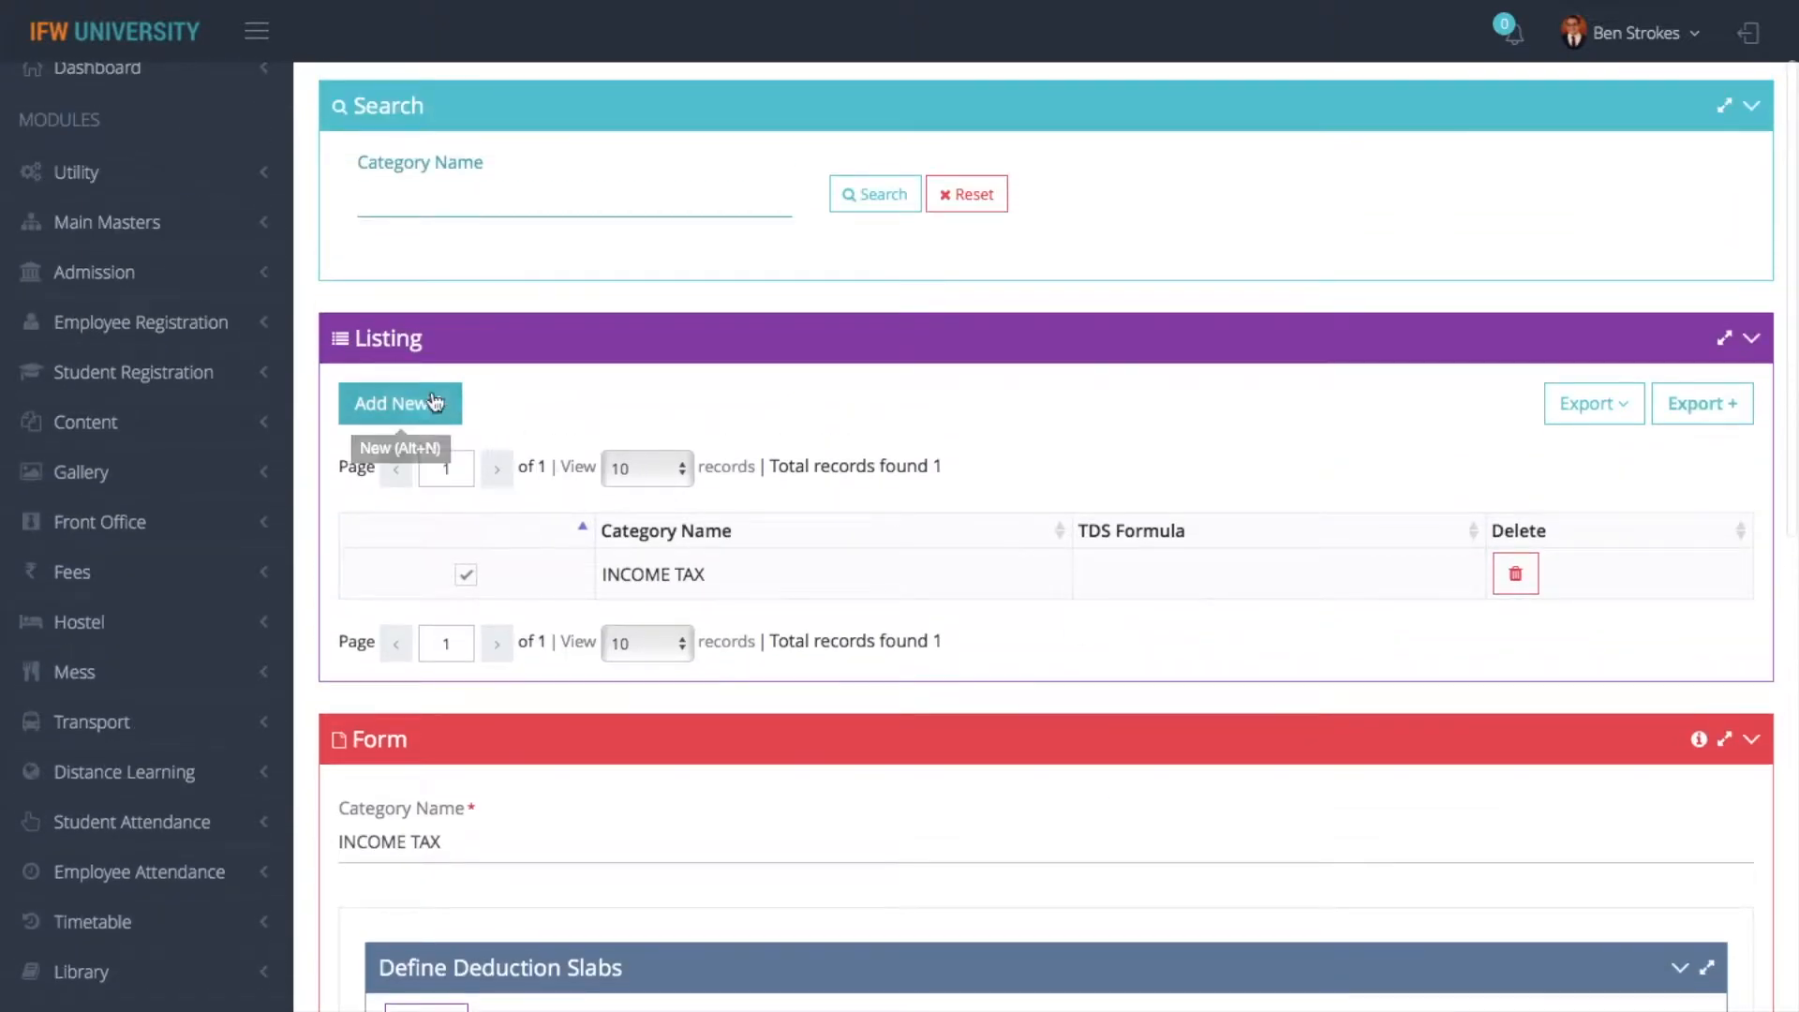
- Start a new income tax category named "80 cc" and begin adding a deduction slab to it
left_click(413, 405)
left_click(553, 187)
type("80 cc")
left_click(453, 373)
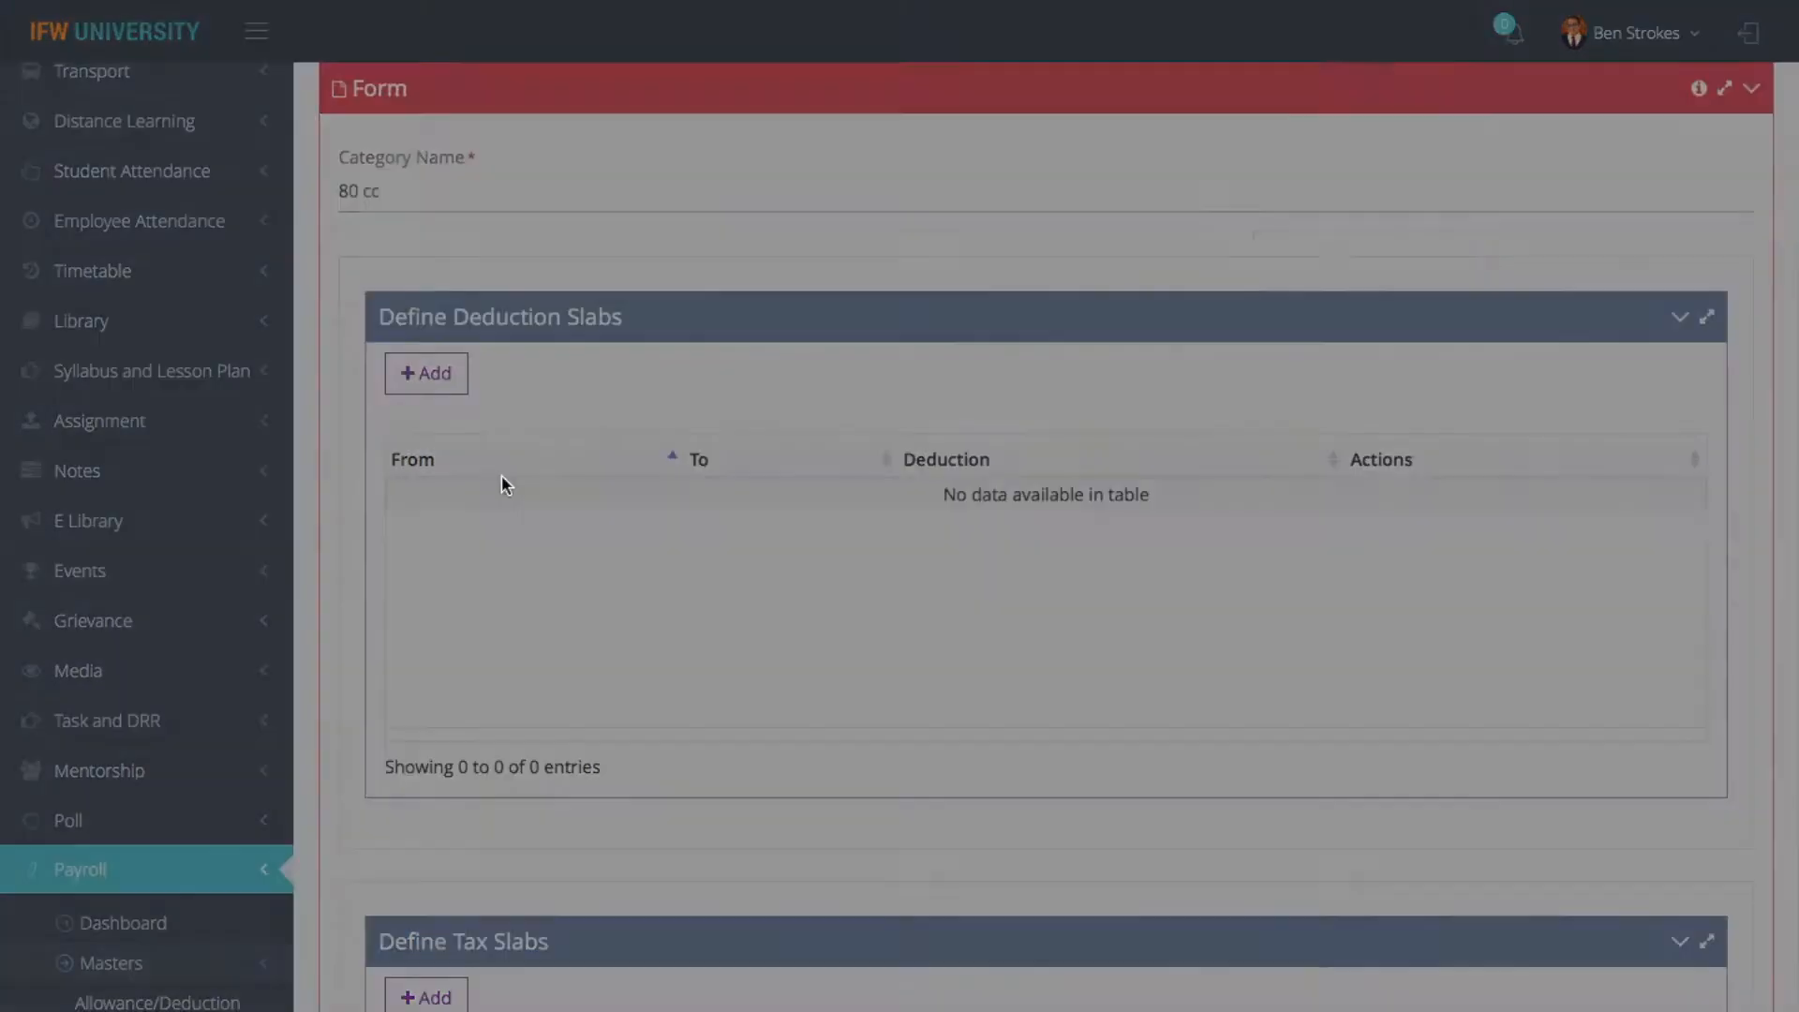
left_click(504, 192)
type("0")
key("Tab")
type("5000")
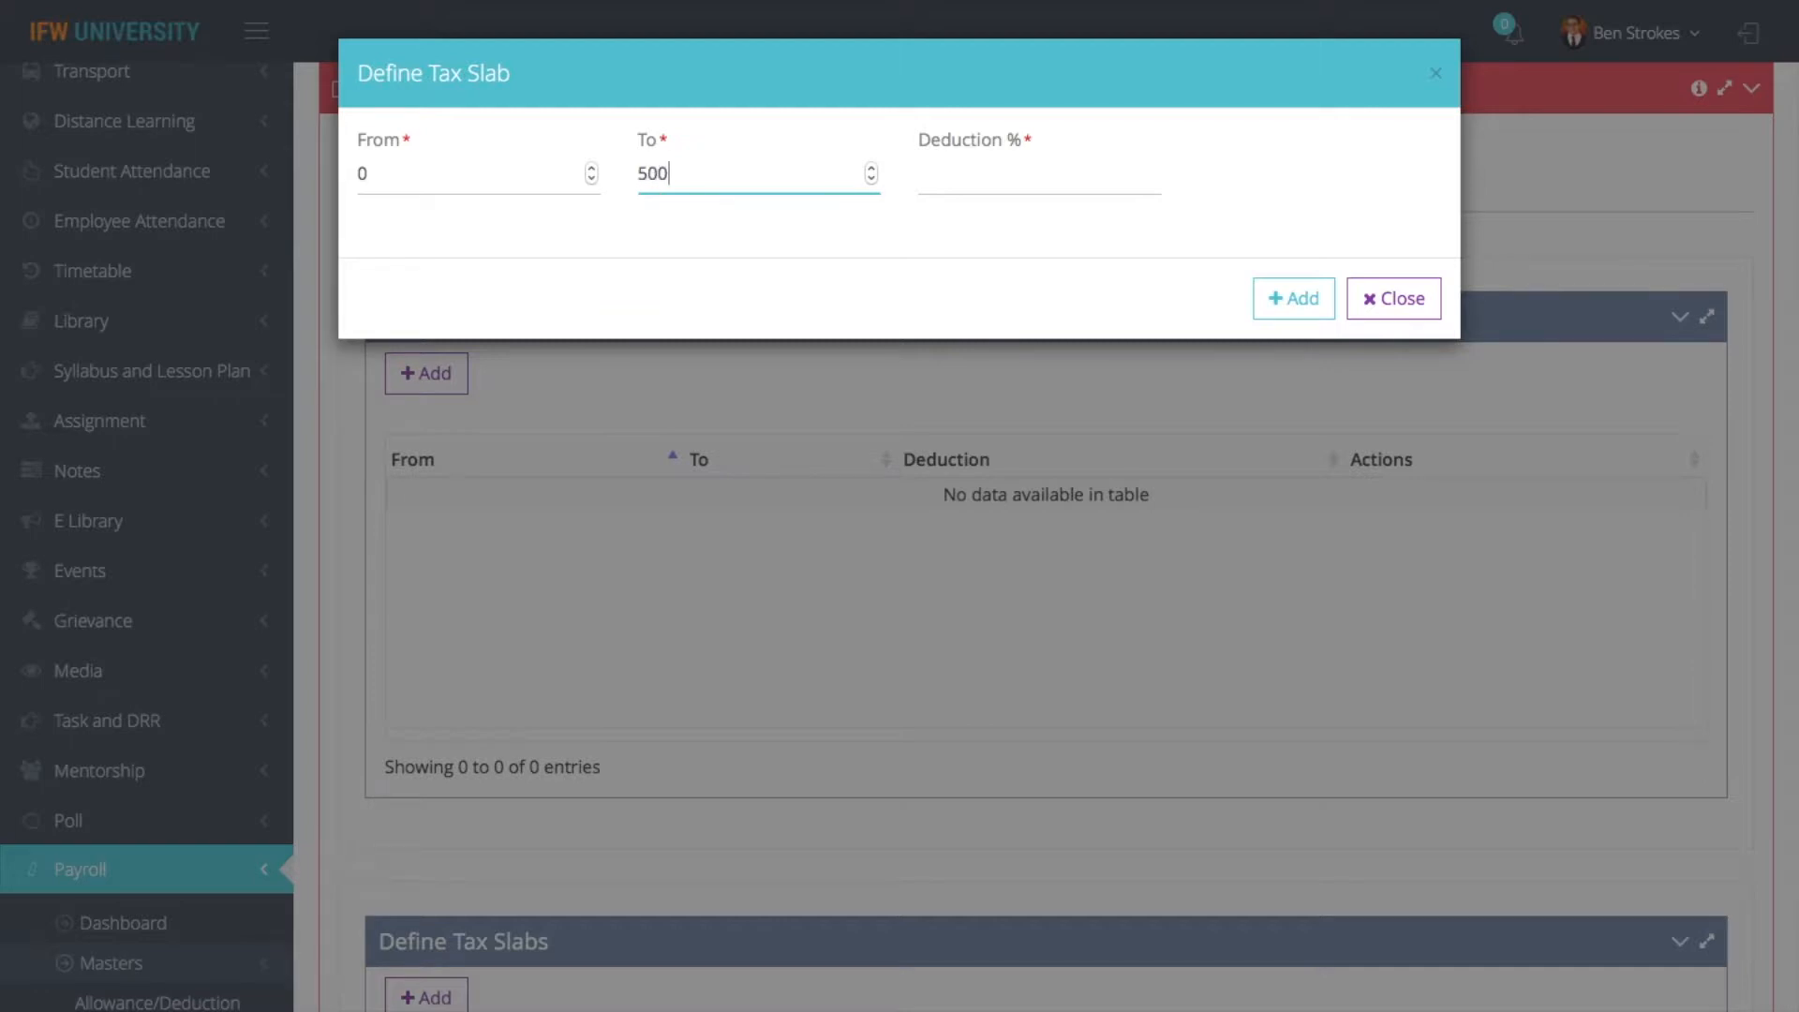
key("BackSpace")
key("BackSpace")
key("BackSpace")
key("BackSpace")
key("shift+Tab")
type("5")
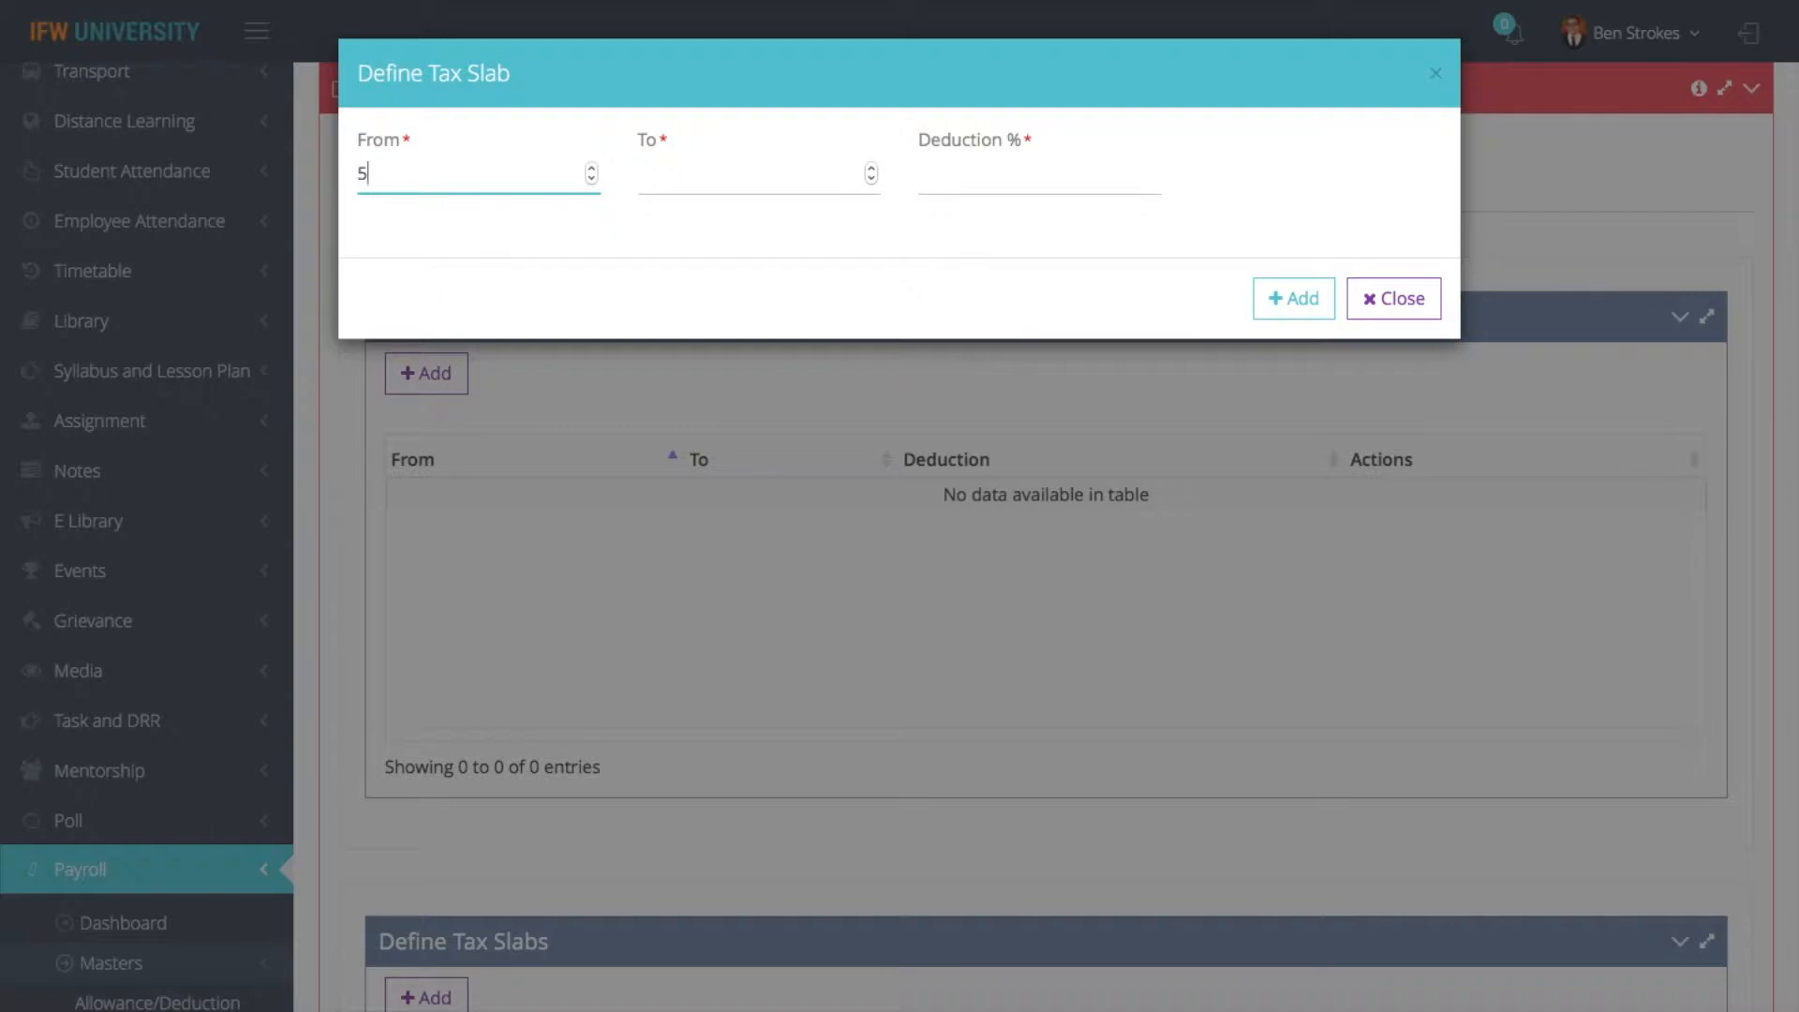
type("00001")
key("Tab")
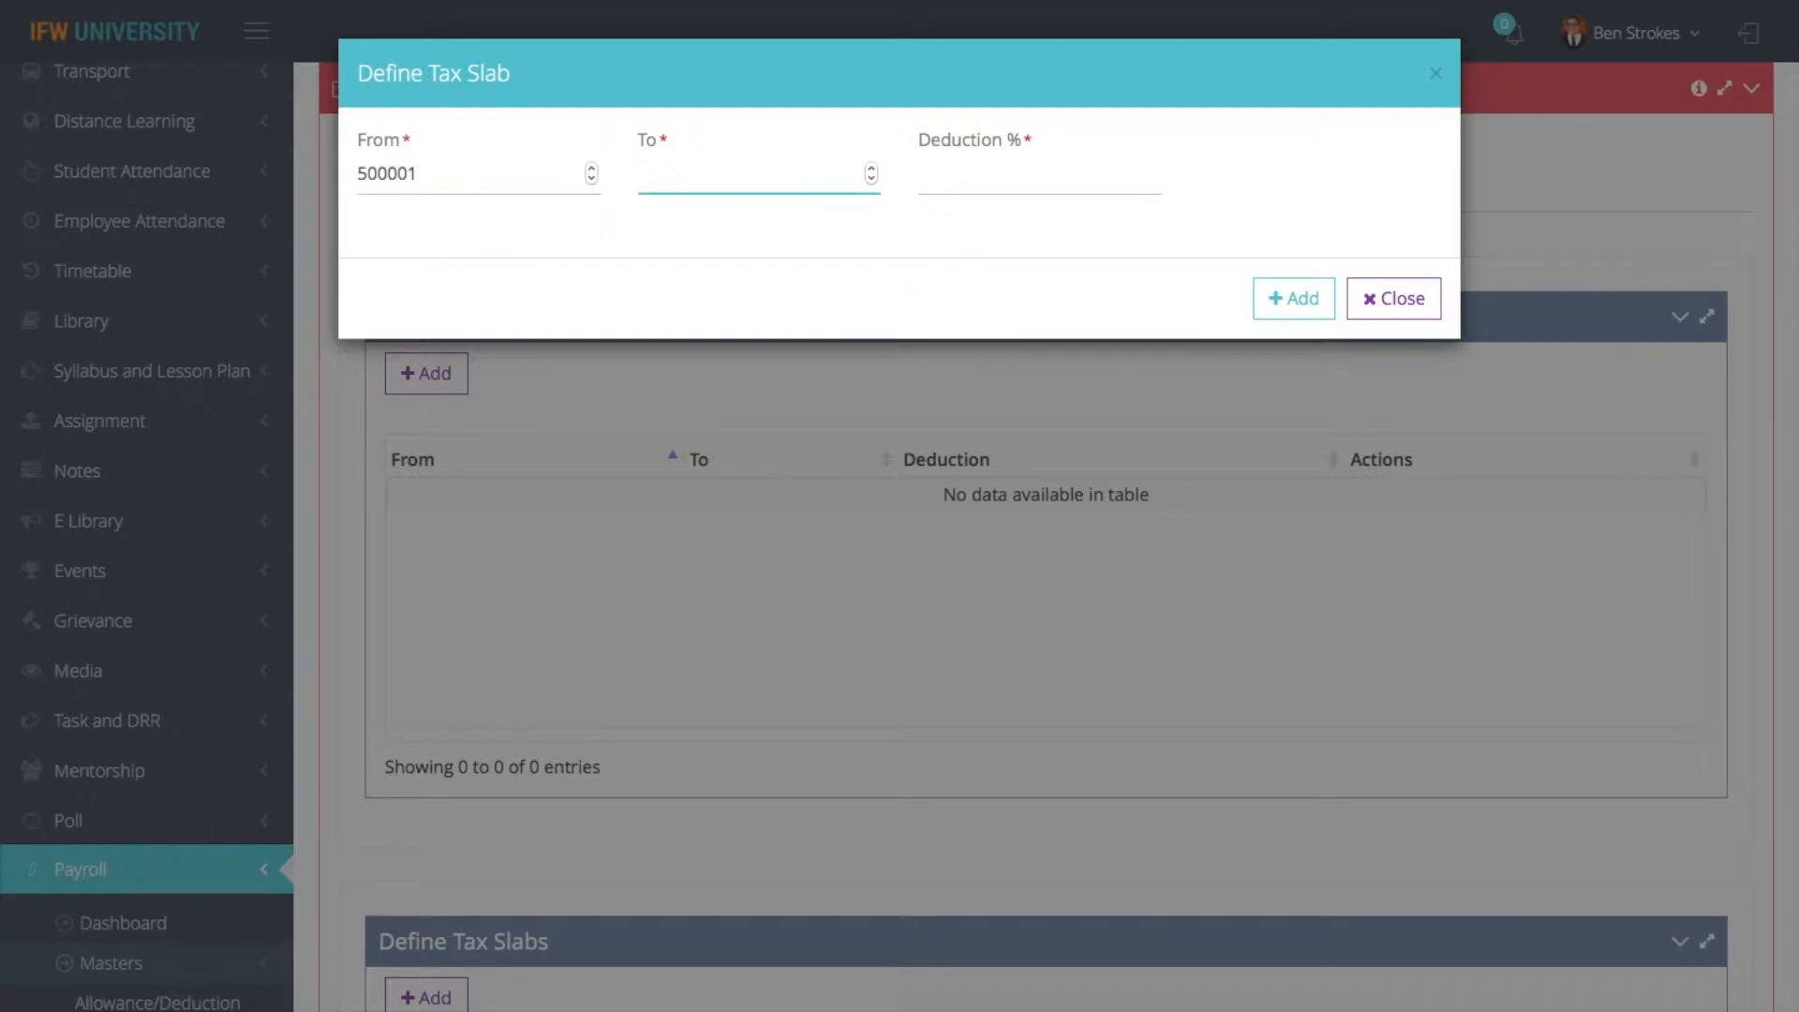
type("100000")
- Add a deduction slab from 0 to 500000 with a 5% deduction to the 80 cc category
key("shift+Tab")
type("0")
key("Tab")
type("500000")
key("Tab")
type("5")
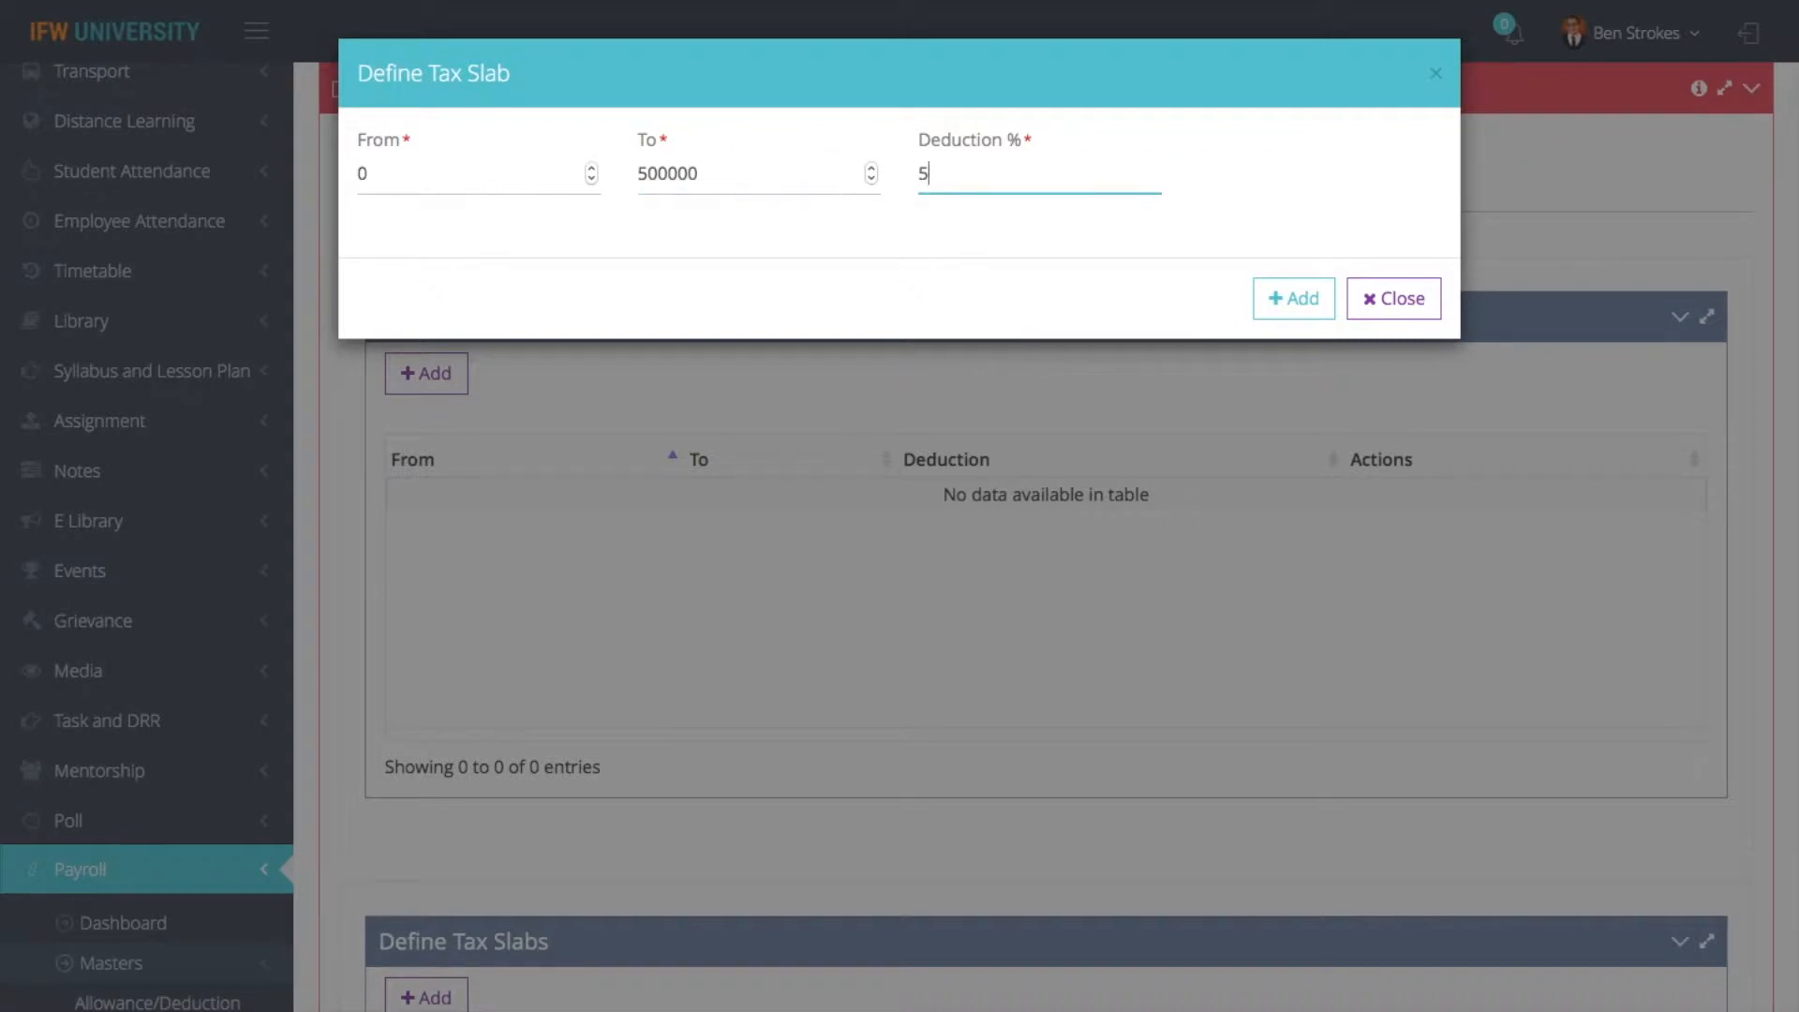
left_click(1292, 300)
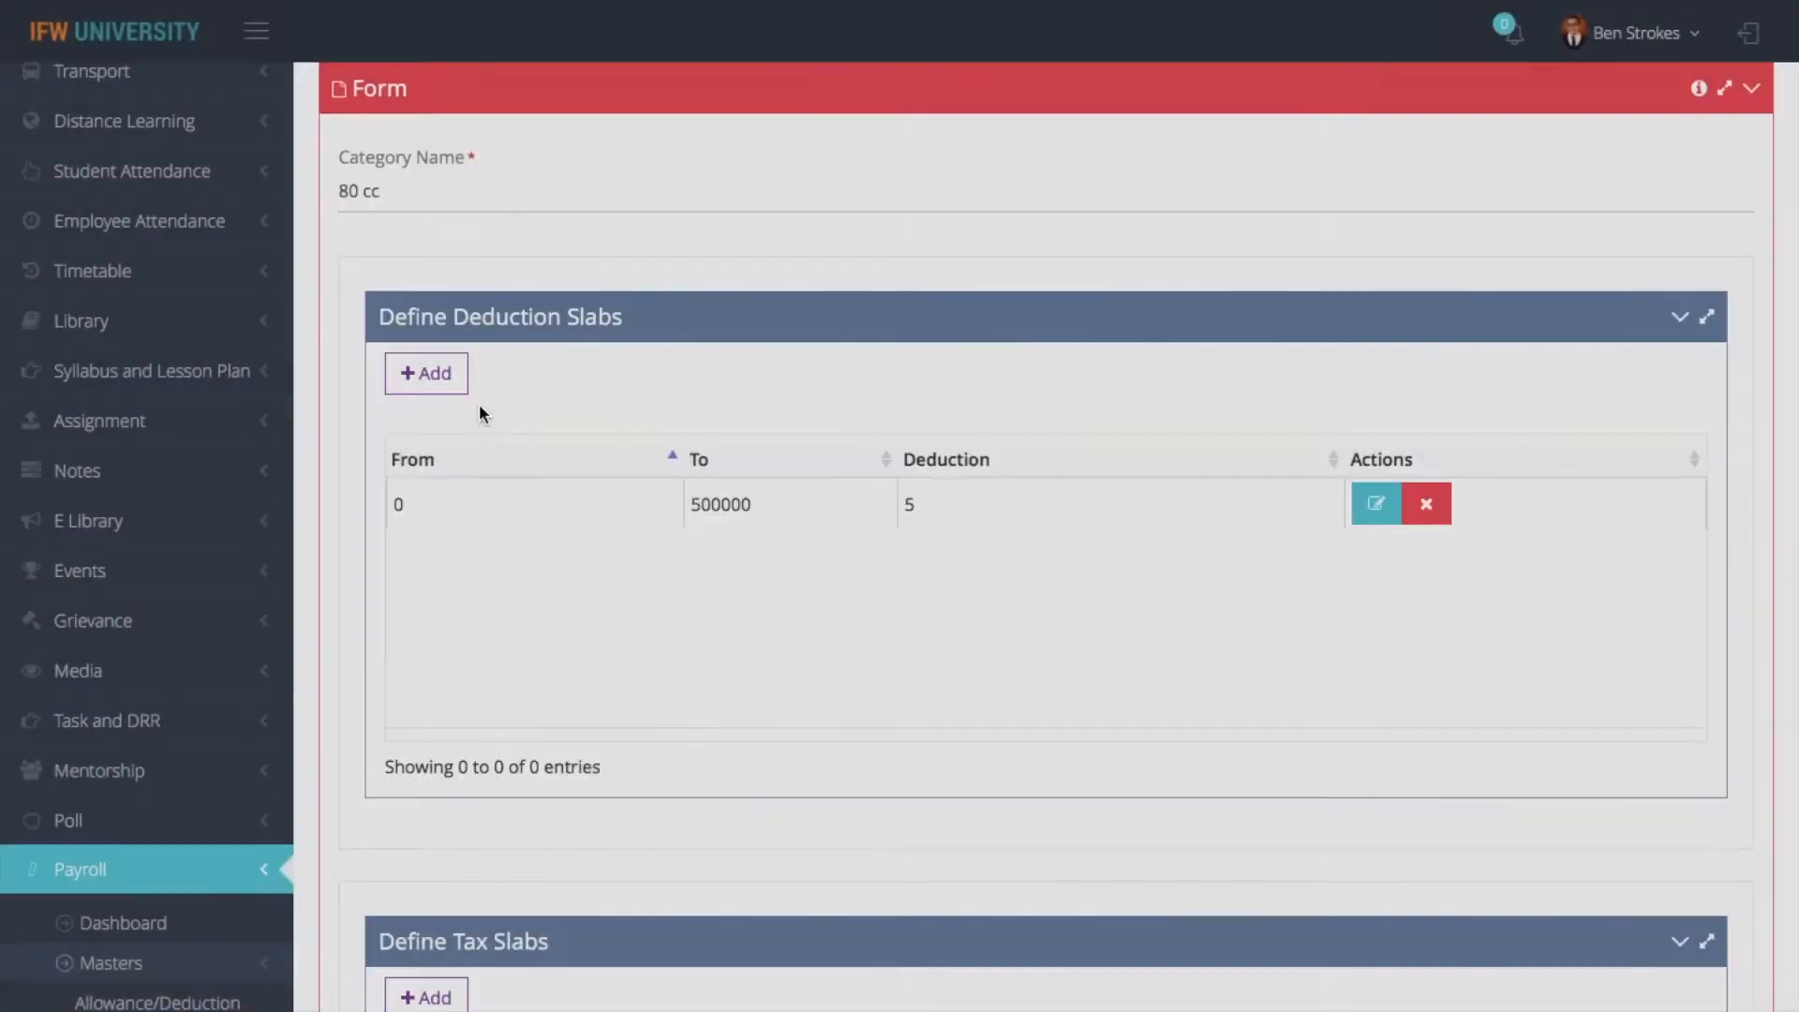
- Add a second deduction slab from 500001 to 1000000 with a 10% deduction
left_click(445, 398)
left_click(468, 184)
type("5000")
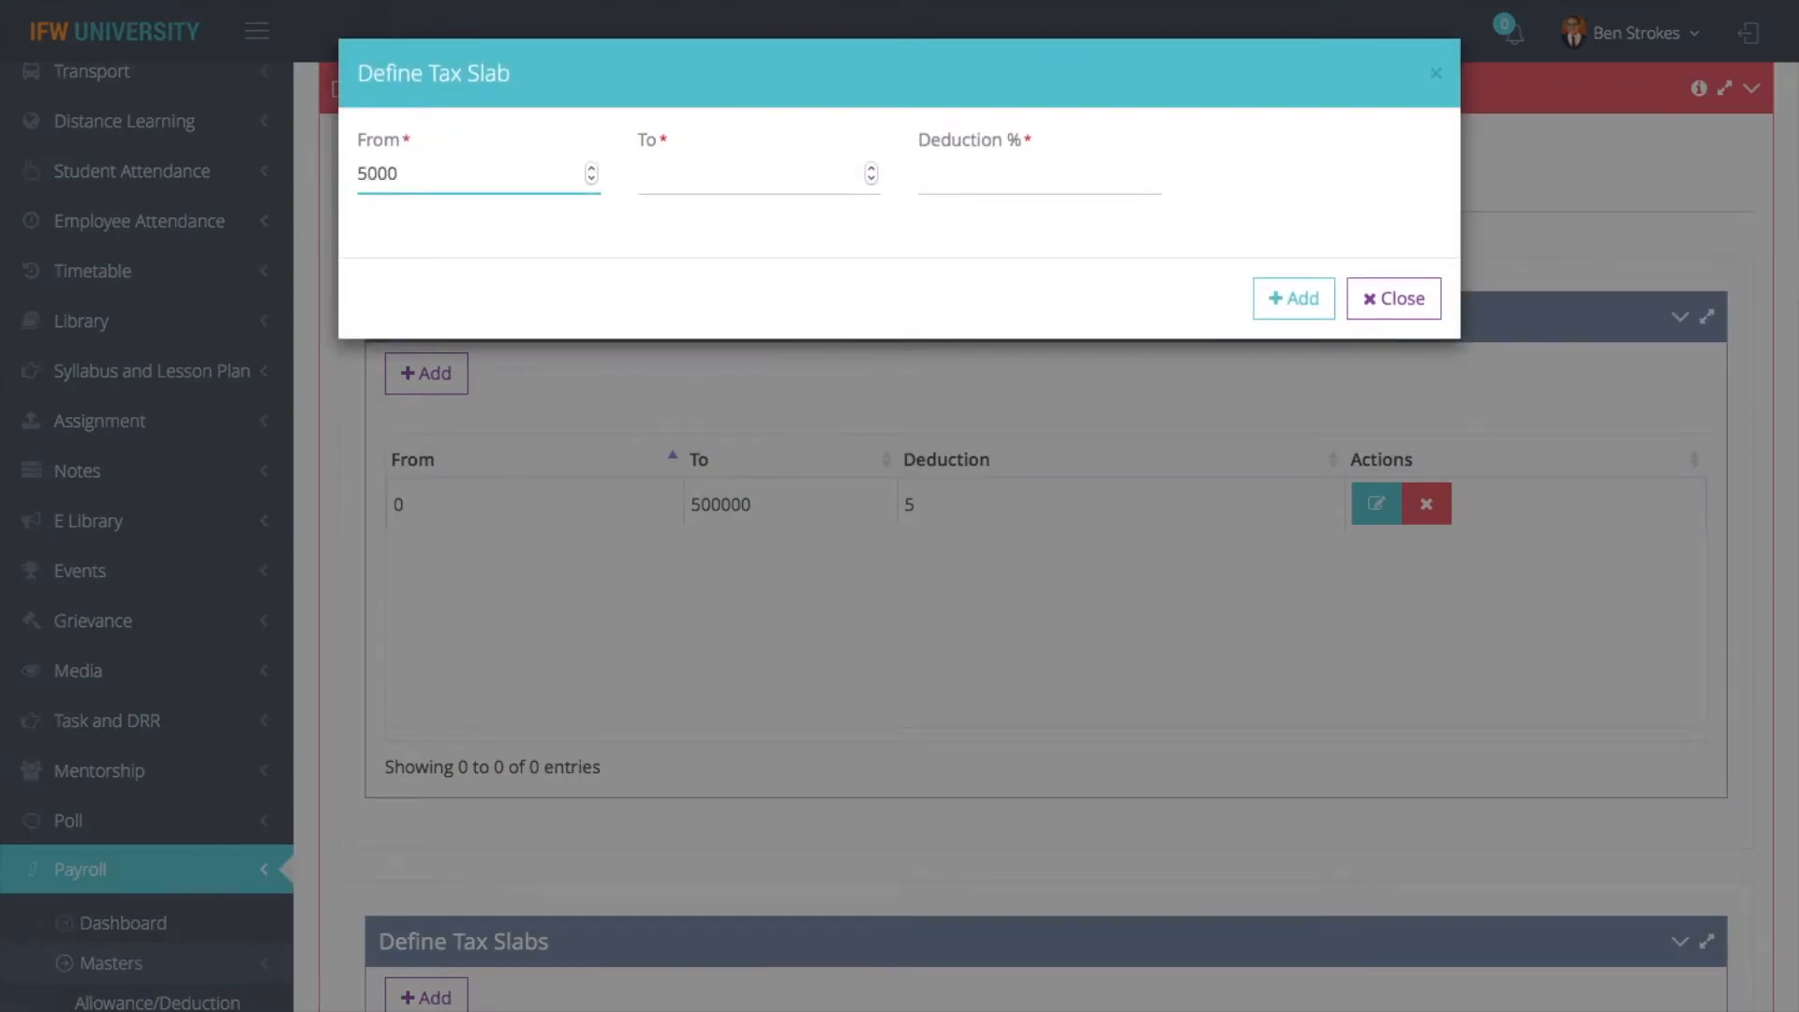
type("01")
left_click(689, 174)
type("10000")
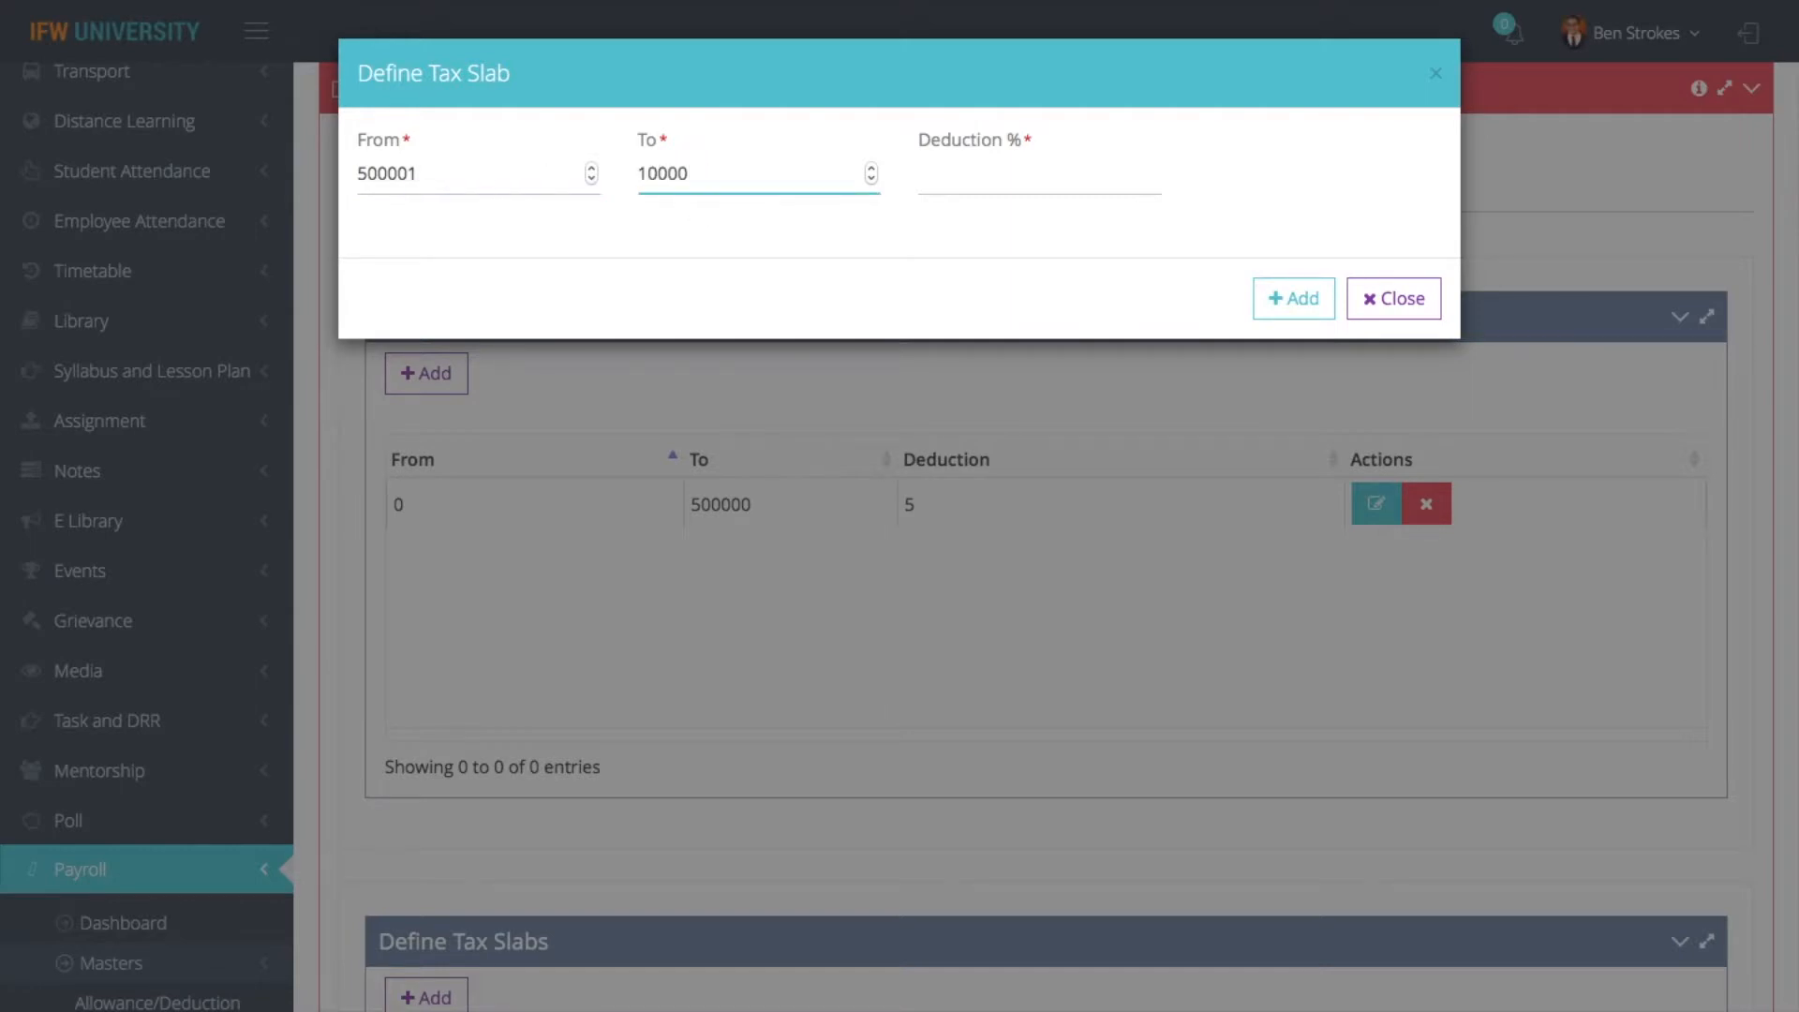
type("00")
left_click(951, 176)
type("10")
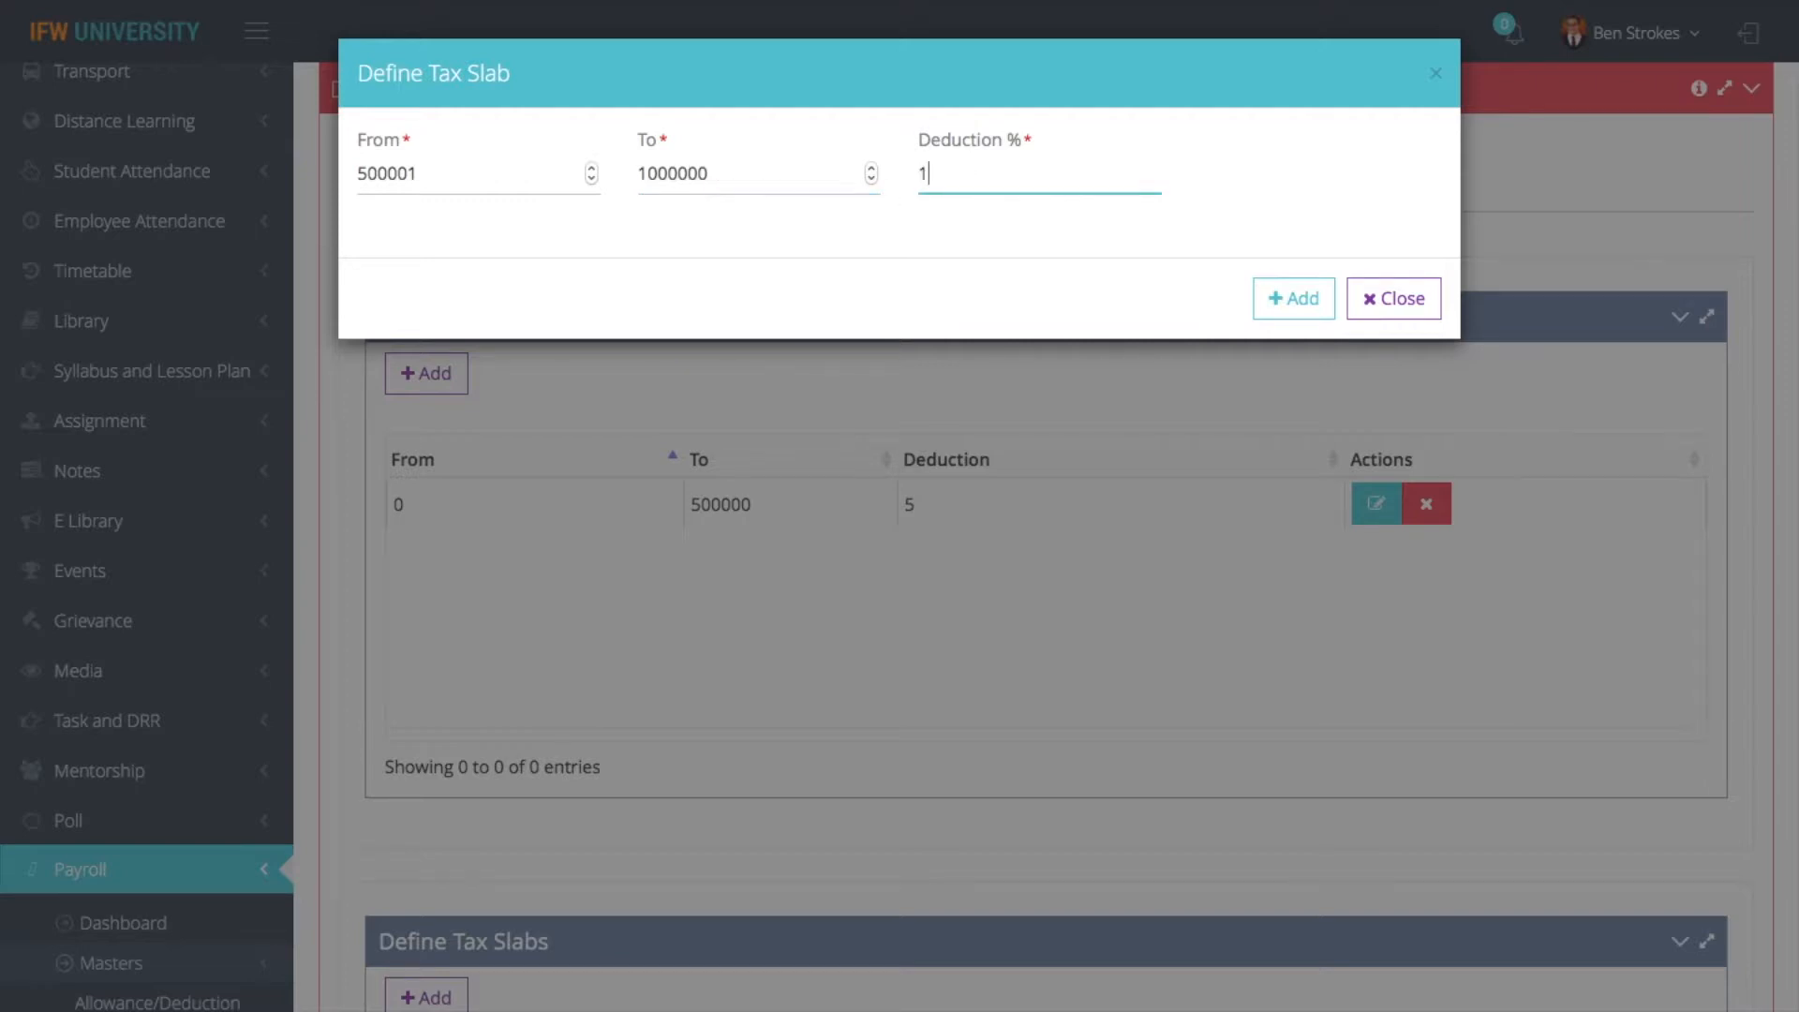
left_click(1283, 298)
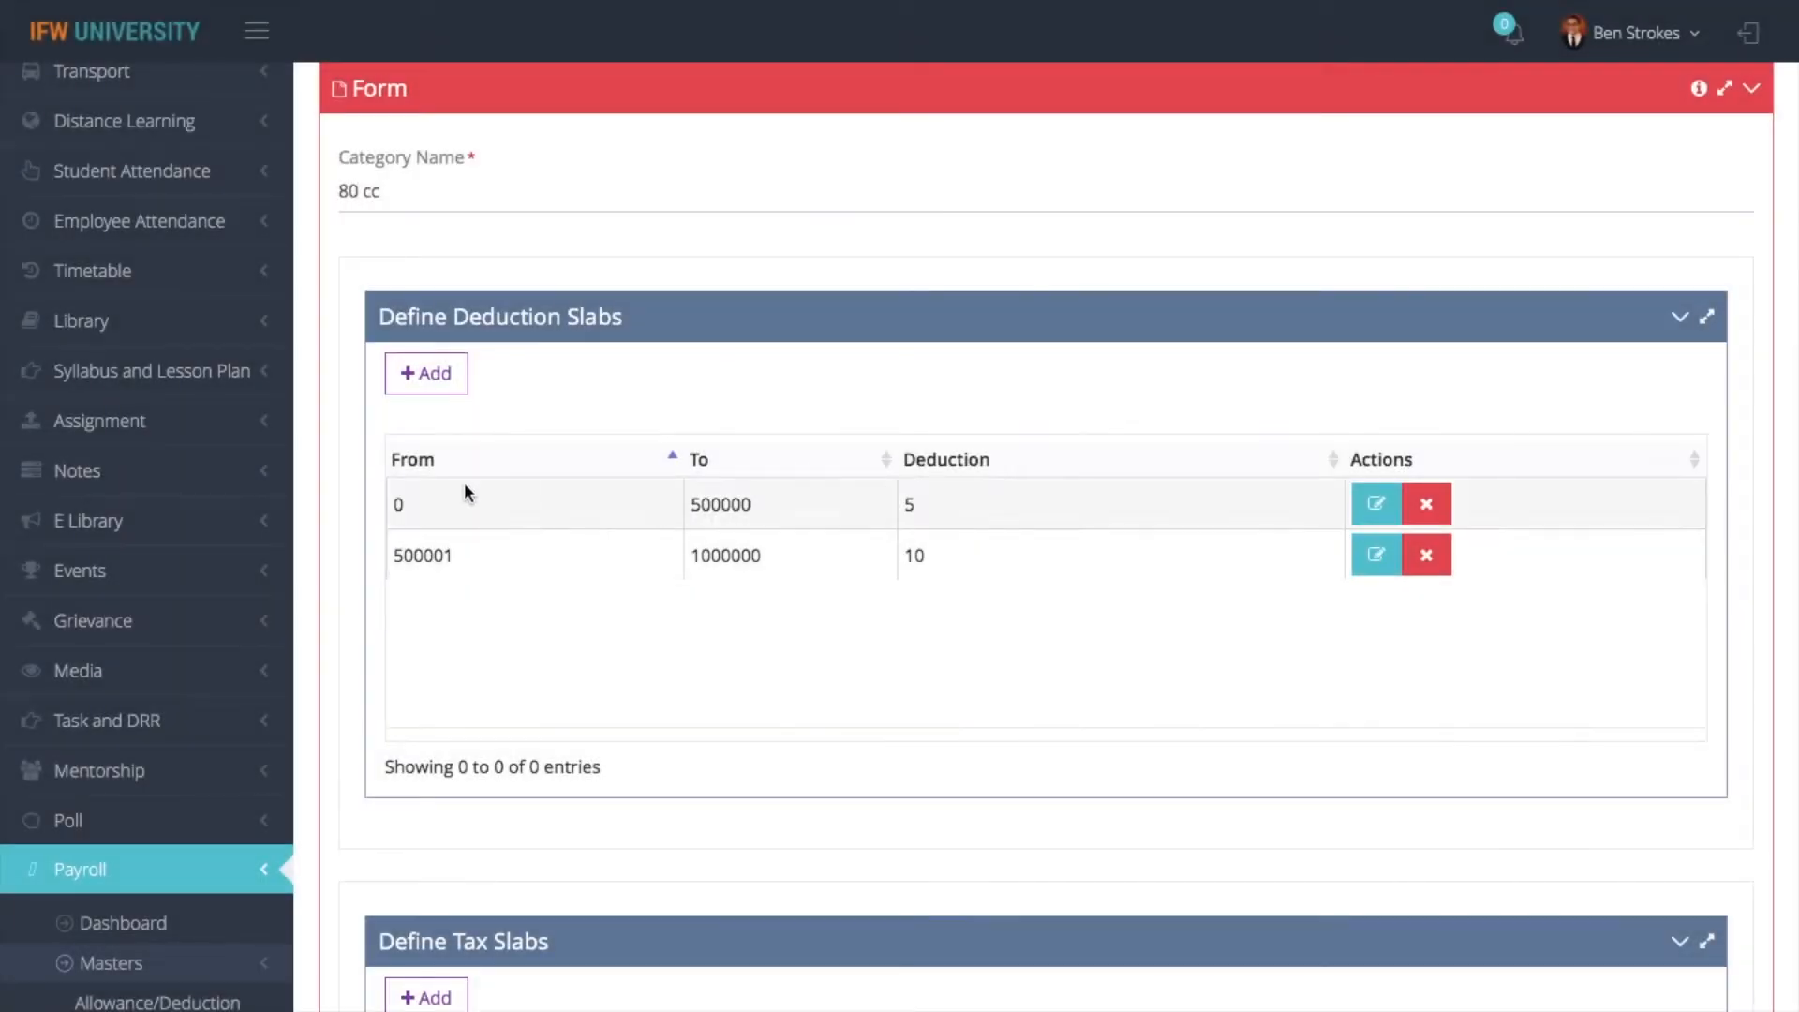
- Add an H/SECONDRY CESS tax slab with percentage 2 and priority 1
scroll(413, 749, "down", 3)
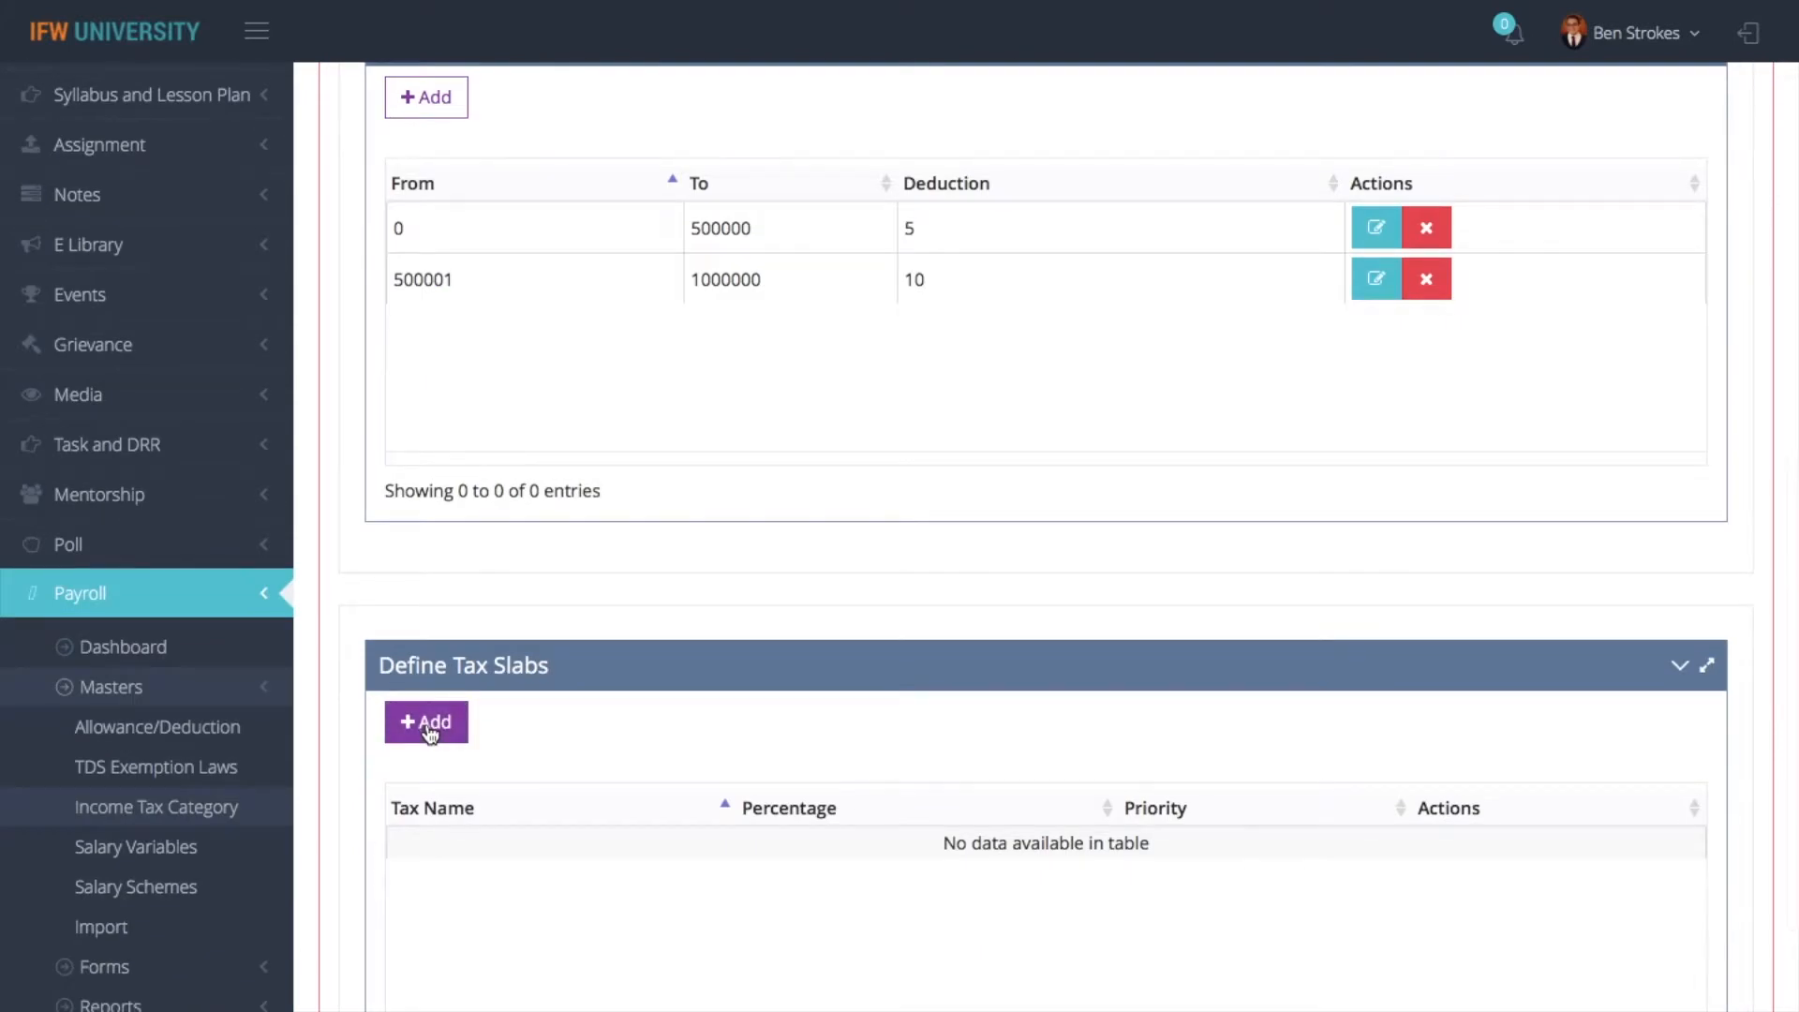
left_click(429, 731)
left_click(565, 169)
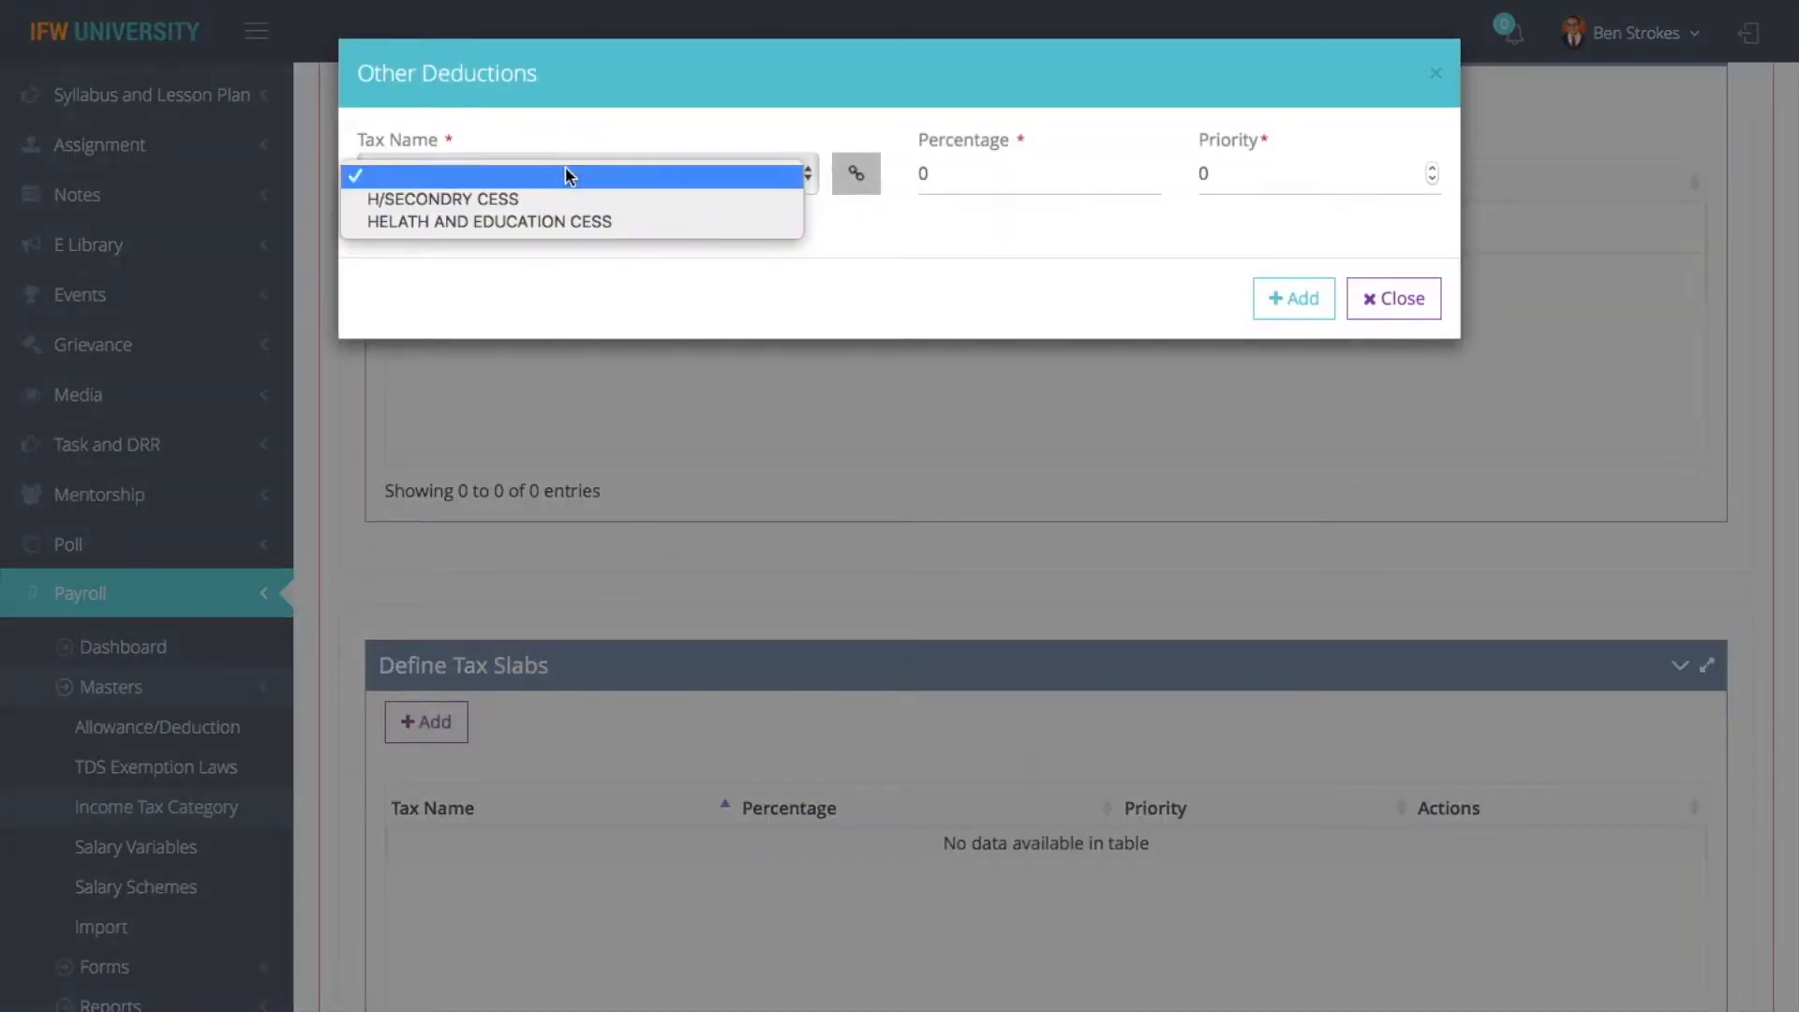
left_click(523, 200)
left_click(1014, 173)
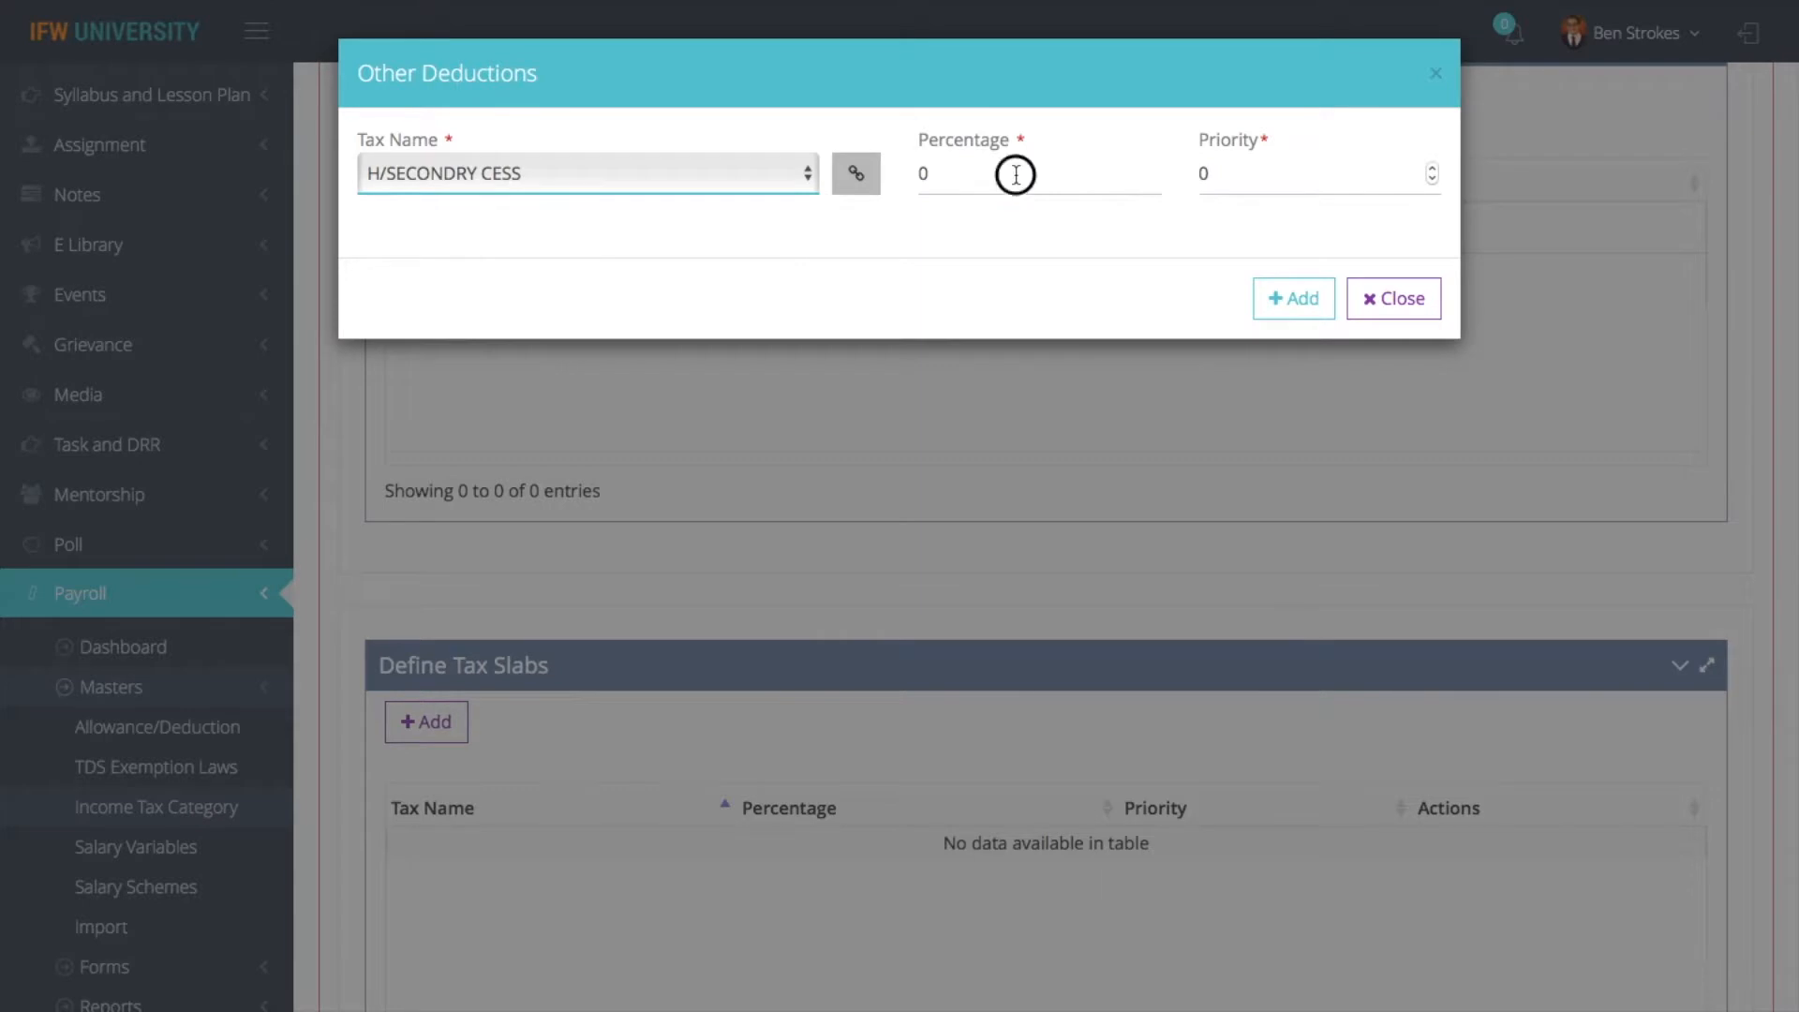
key("BackSpace")
type("2")
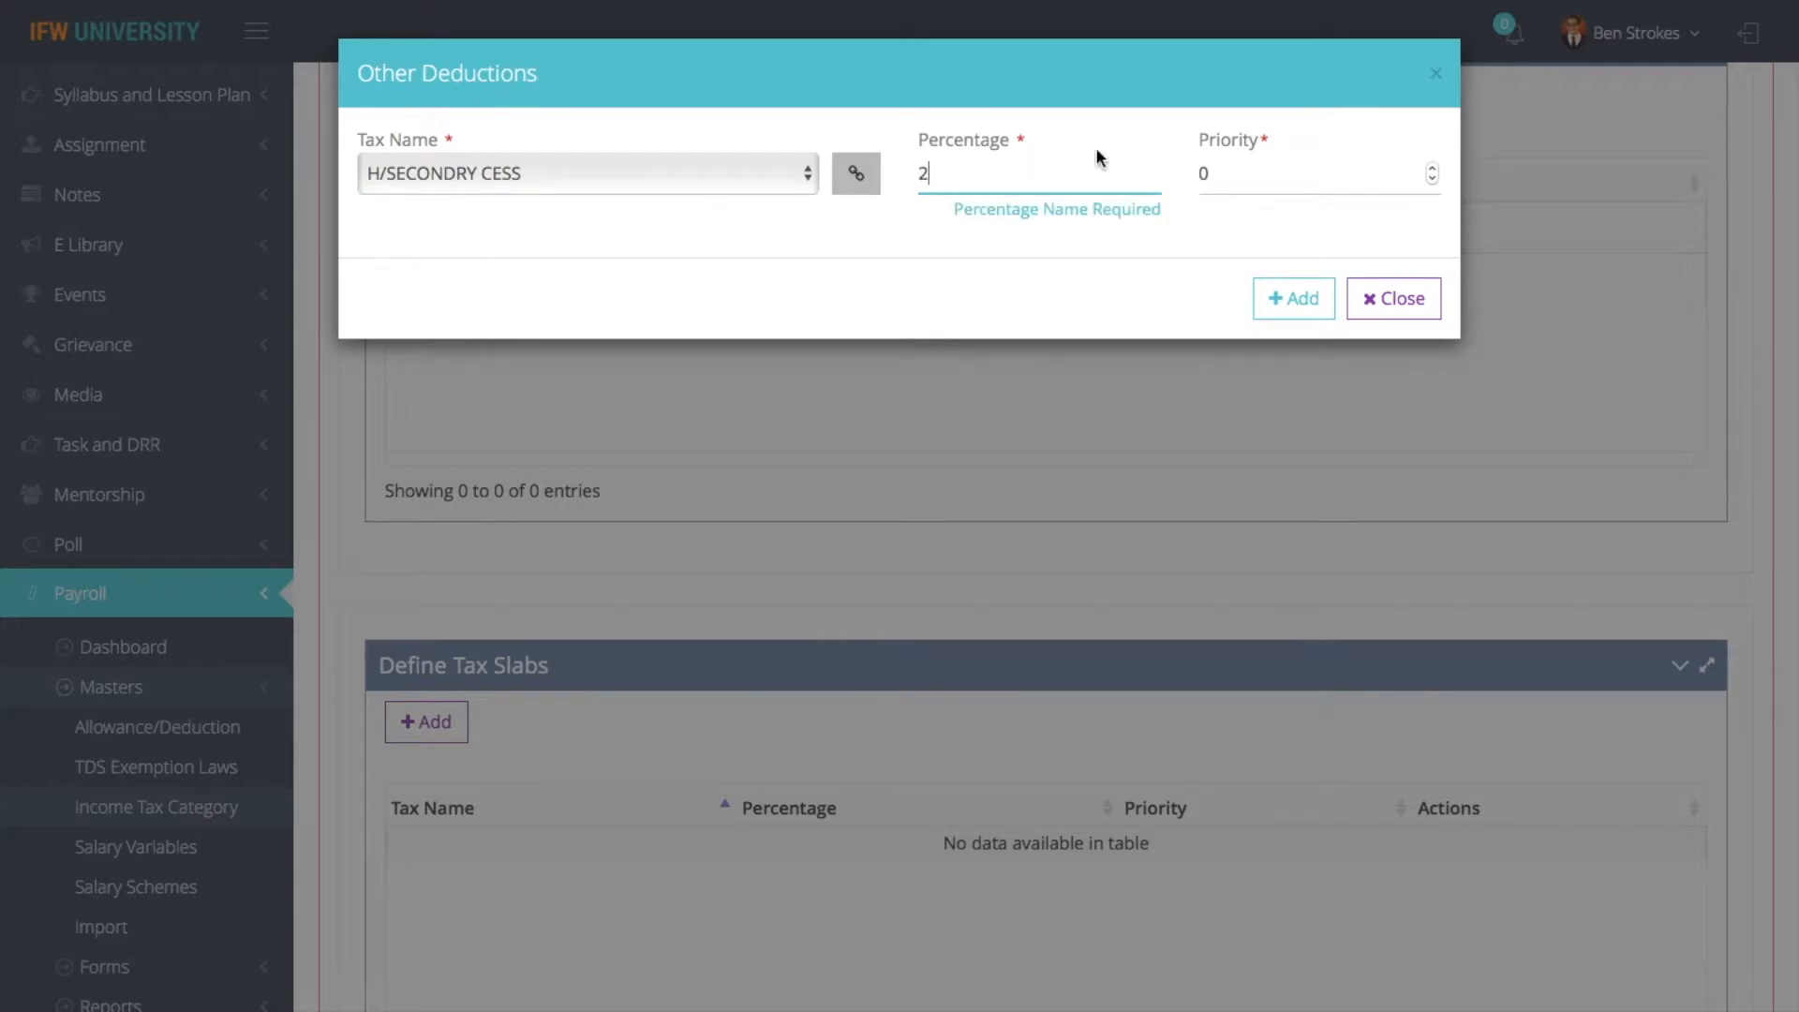
left_click(1245, 178)
key("BackSpace")
type("1")
left_click(1293, 298)
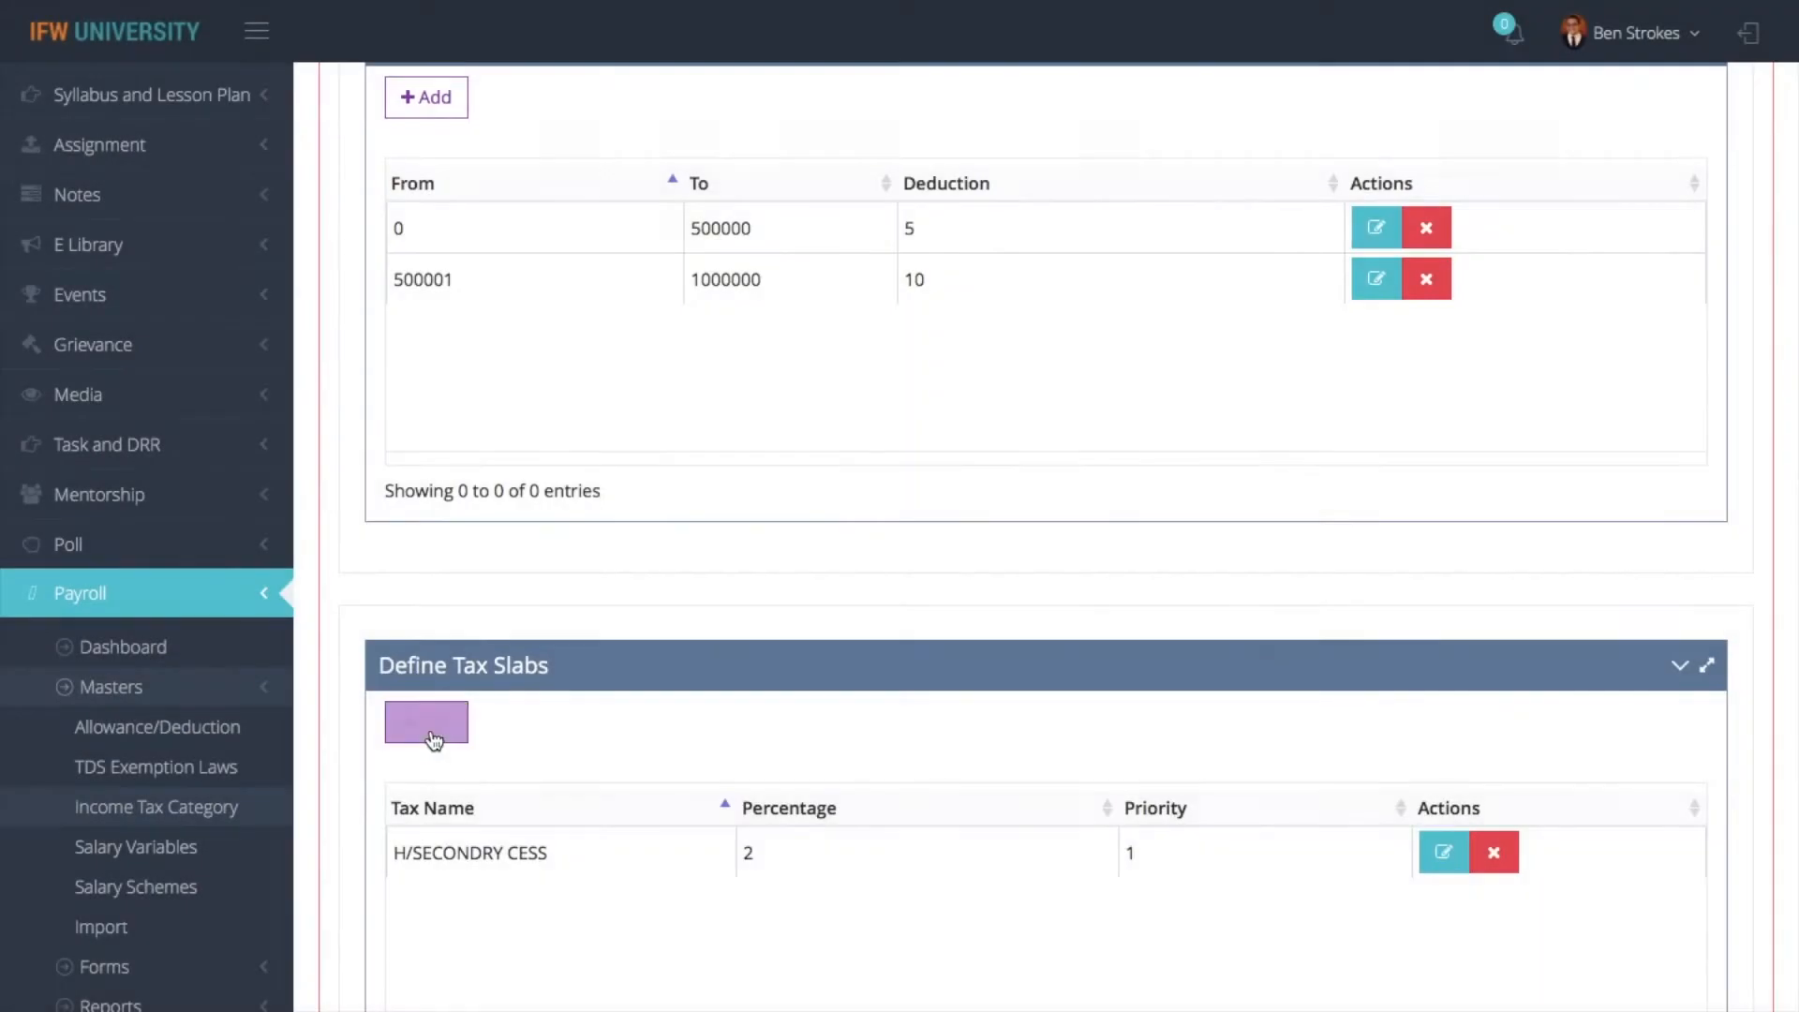
- Add a HELATH AND EDUCATION CESS tax slab with percentage 2 and priority 2, and save the 80 cc category
left_click(427, 722)
left_click(568, 179)
left_click(547, 220)
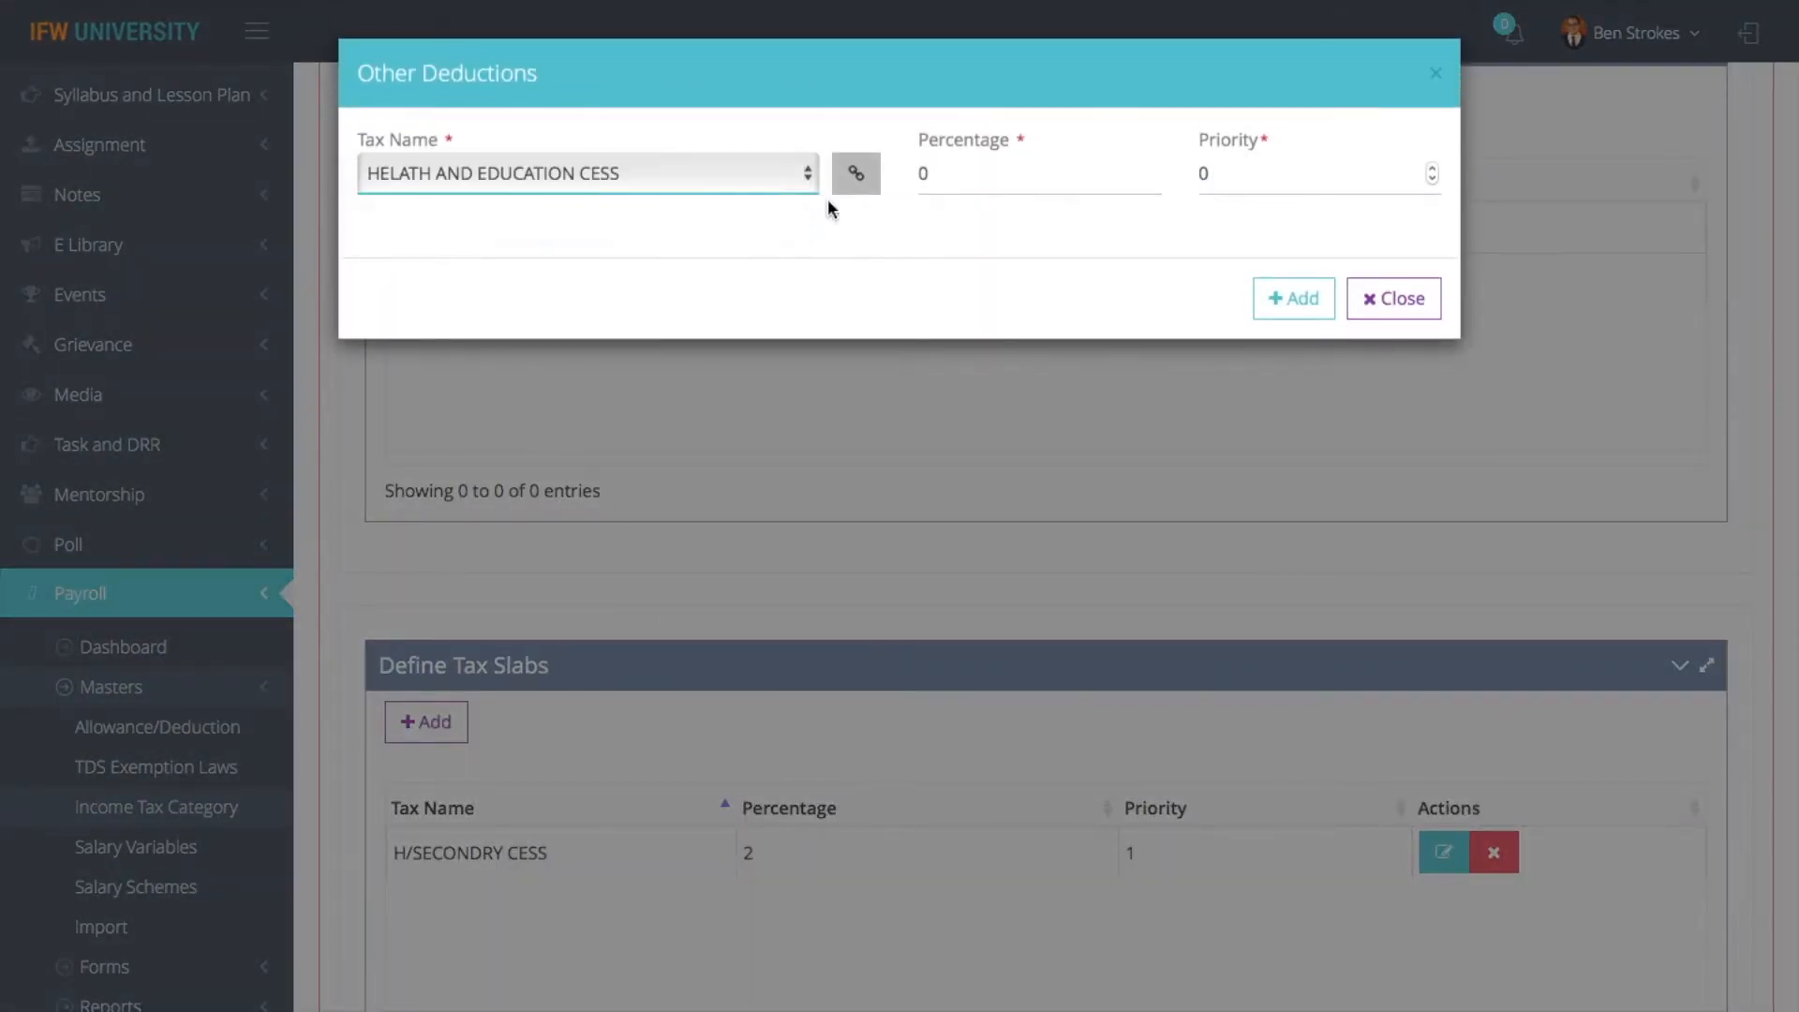
left_click(962, 176)
key("BackSpace")
type("2")
left_click(1252, 171)
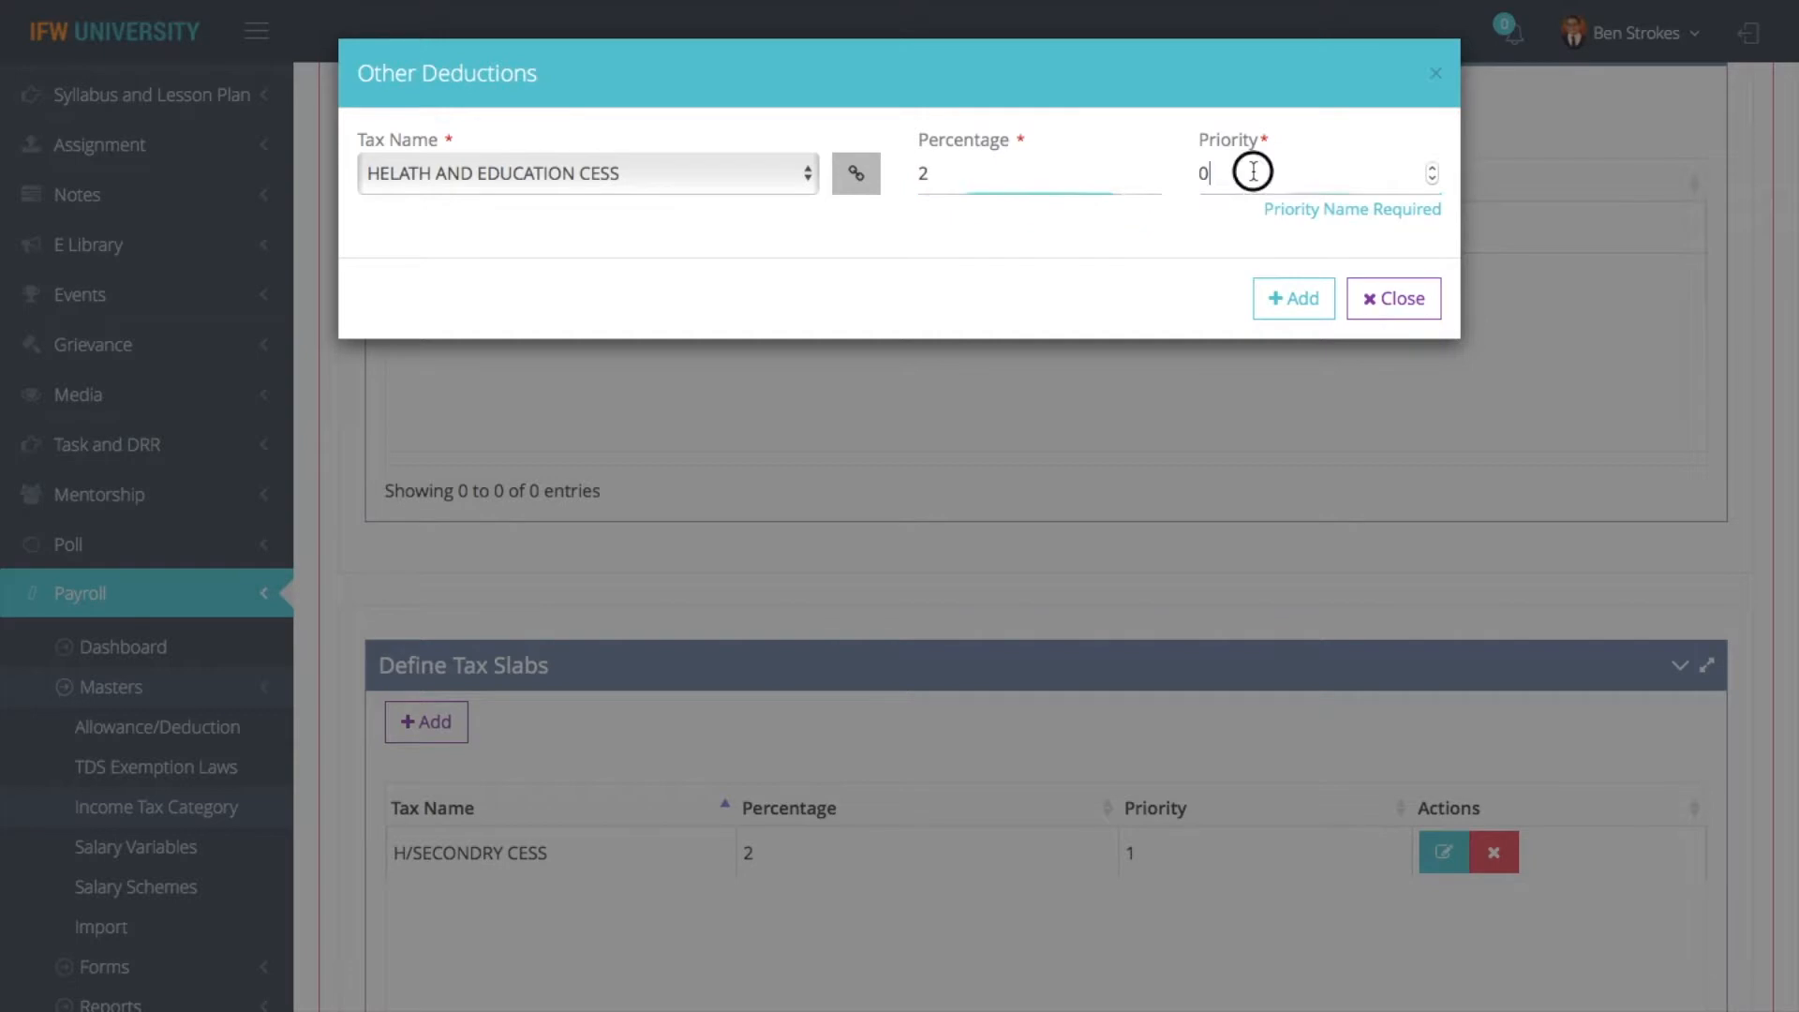
key("BackSpace")
type("2")
left_click(1290, 300)
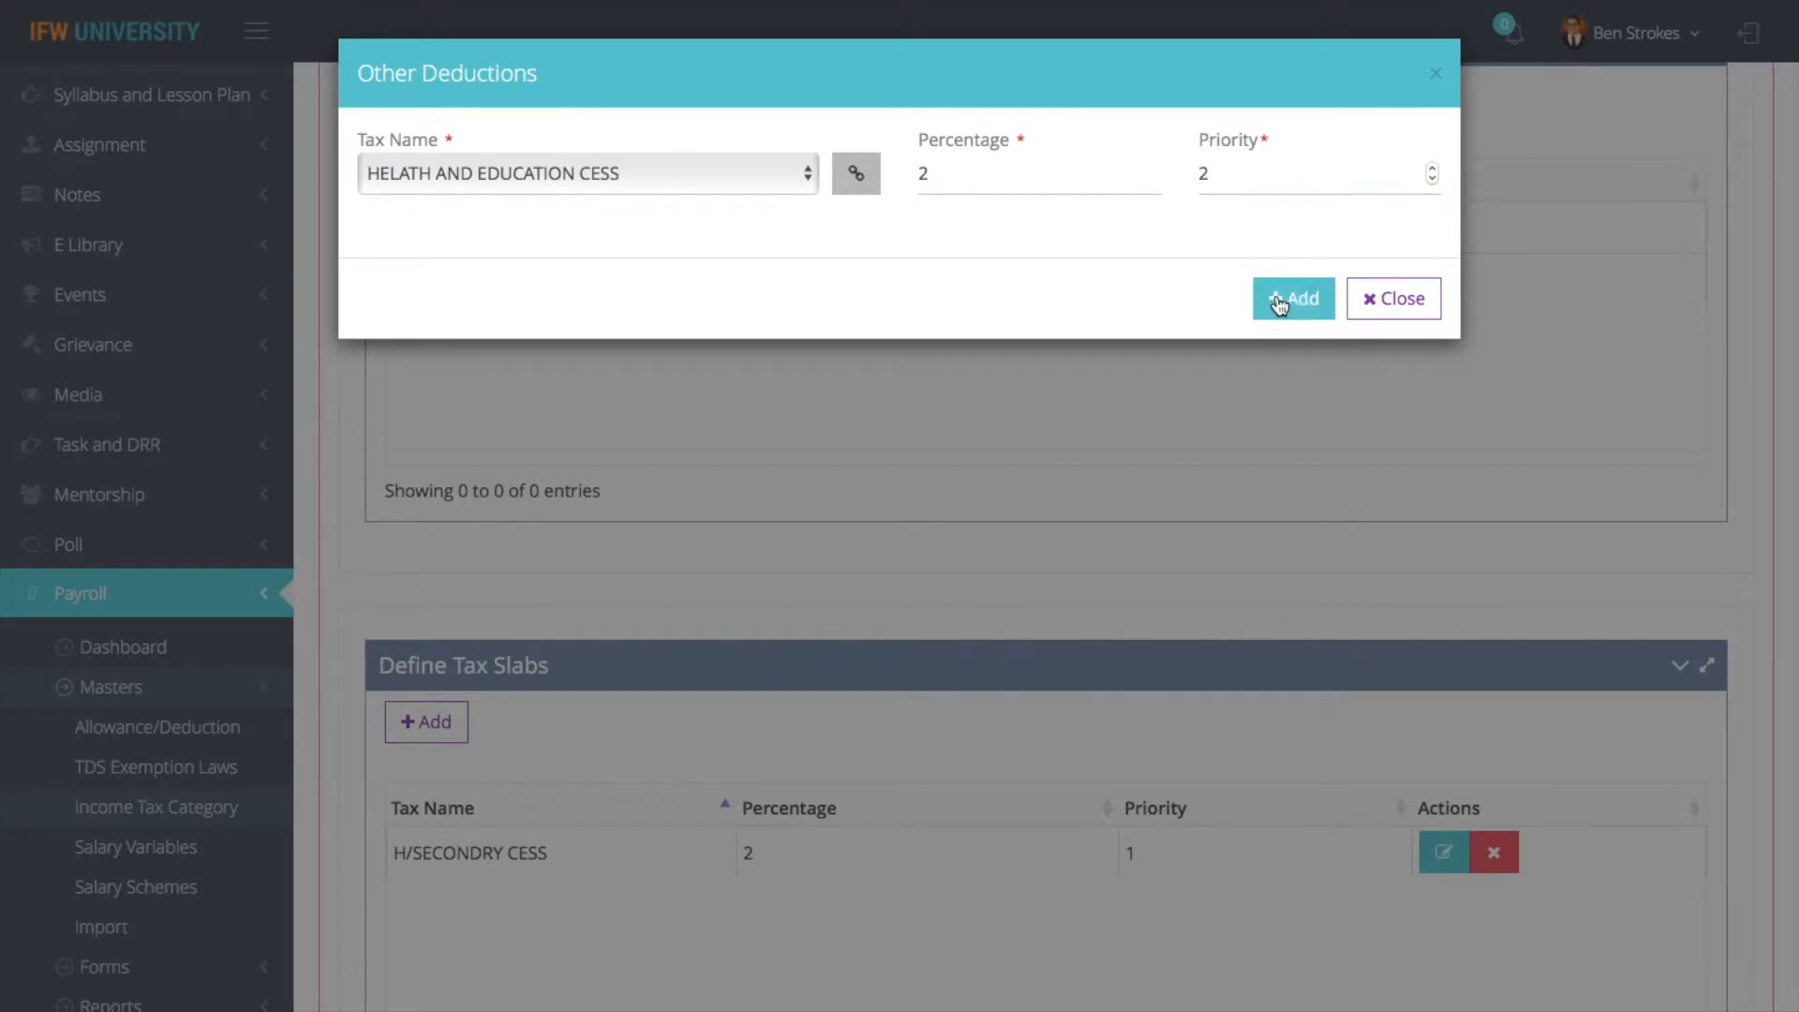
scroll(936, 810, "down", 5)
left_click(398, 804)
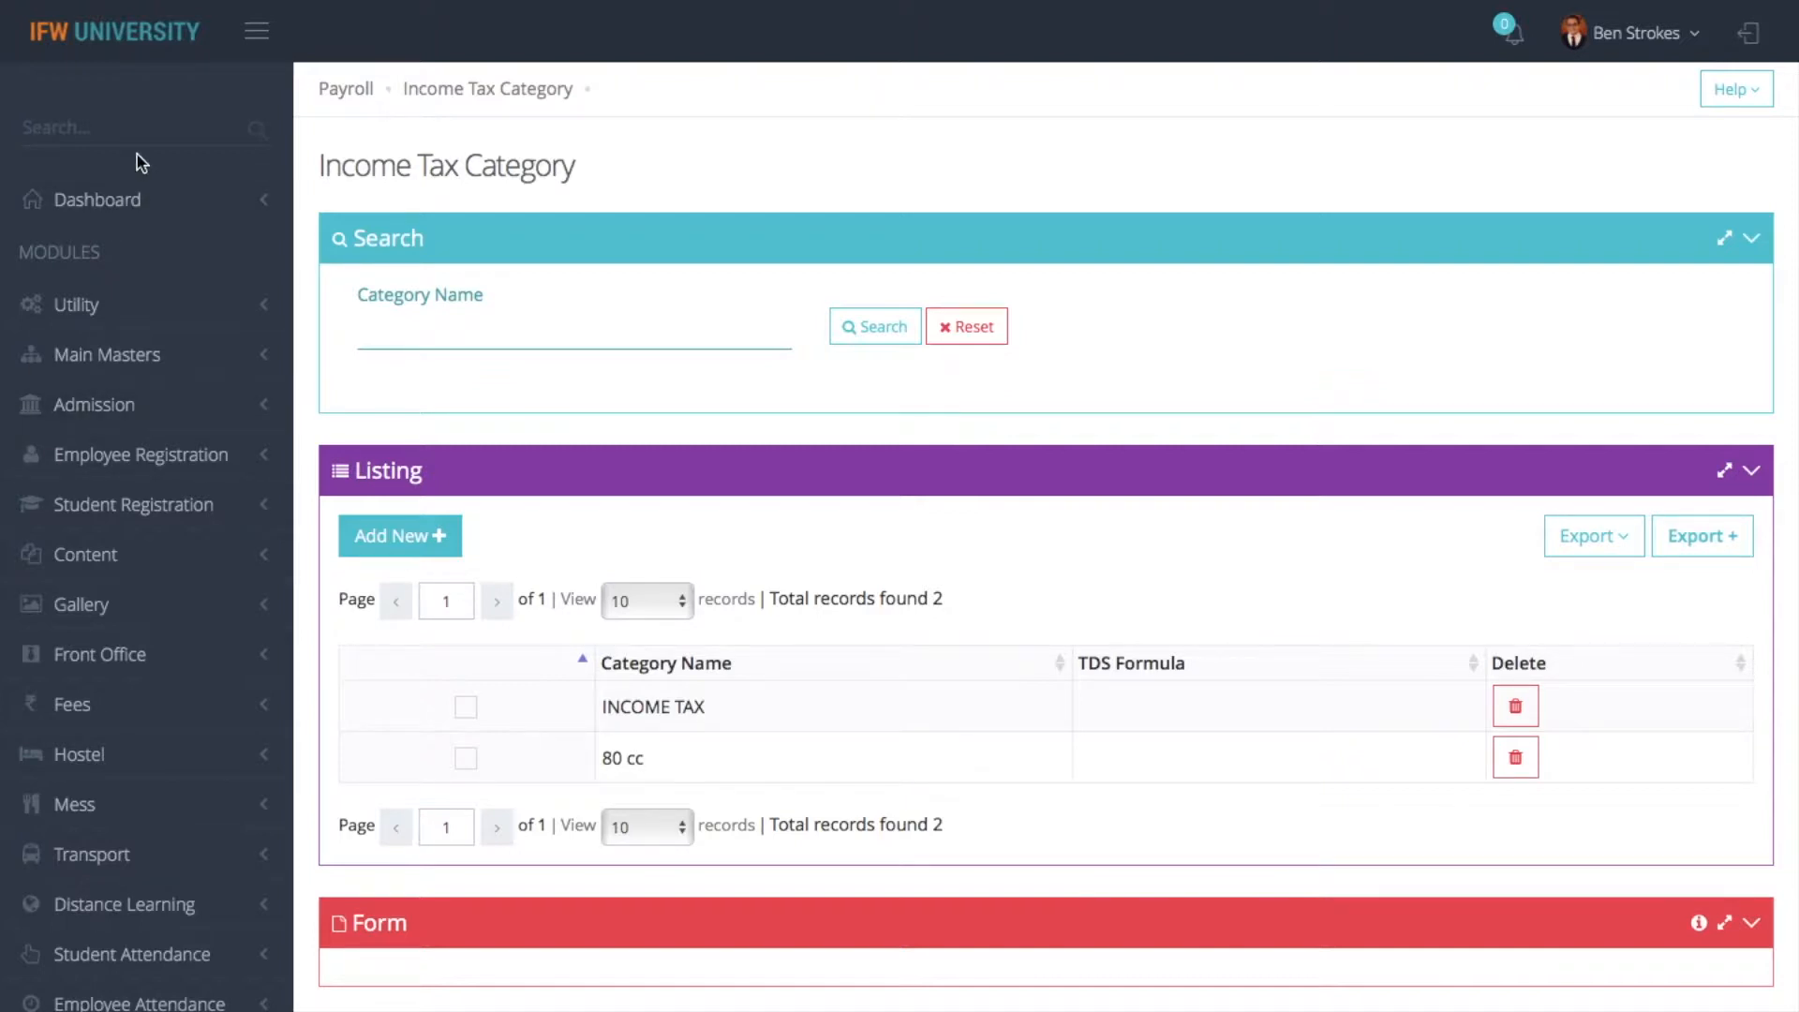
left_click(60, 134)
type("com")
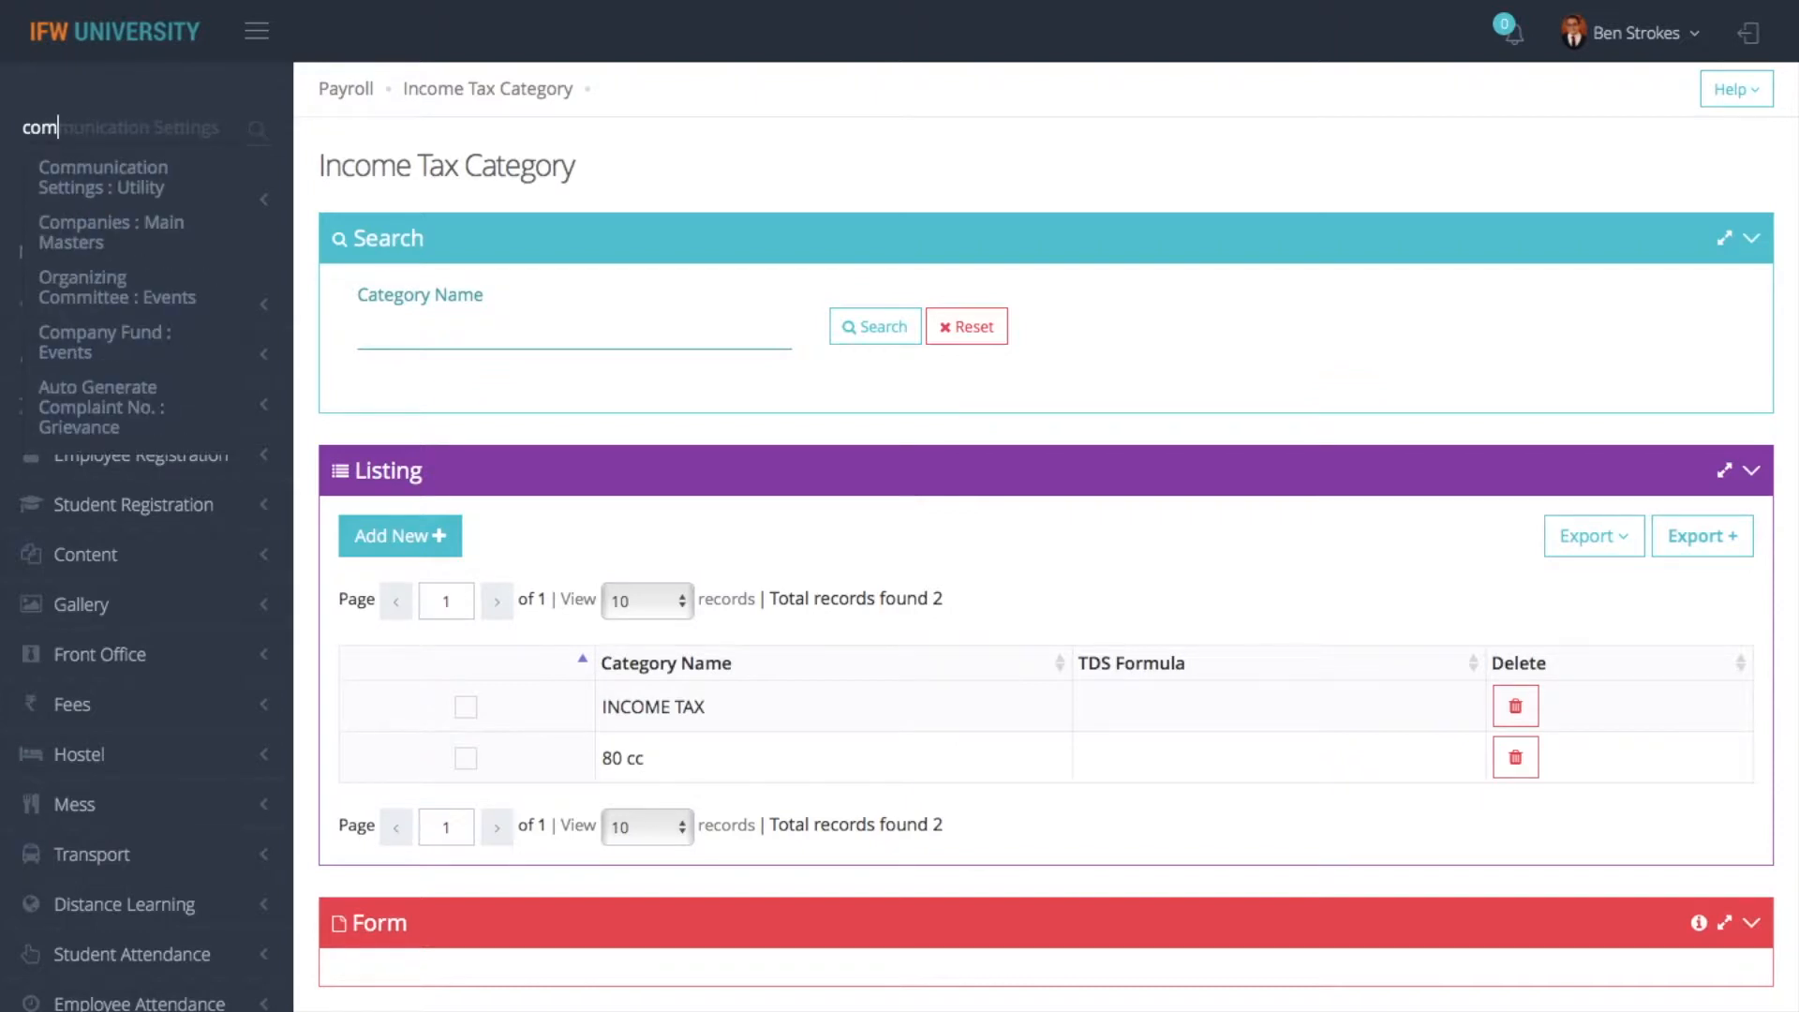
type("pa")
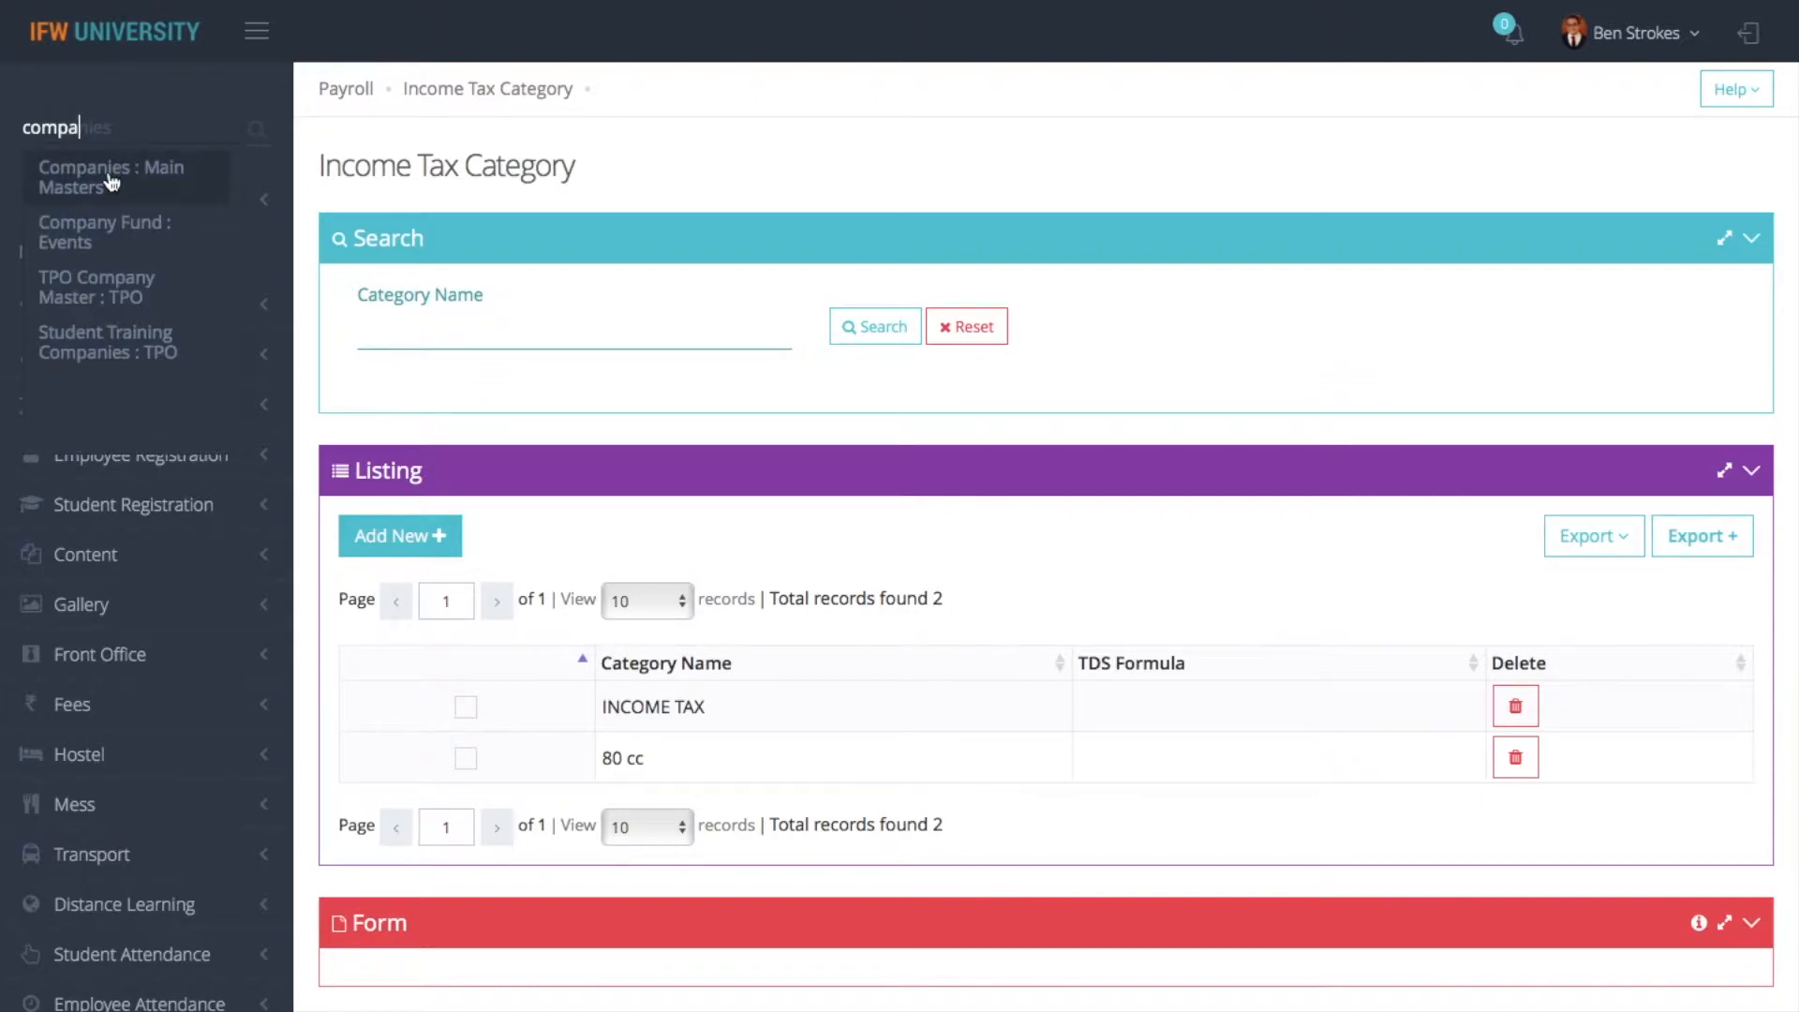
left_click(584, 313)
- Go to the Companies page of the main masters and open the IFW TECHNO CREATIONS PVT. LTD. record
left_click(141, 367)
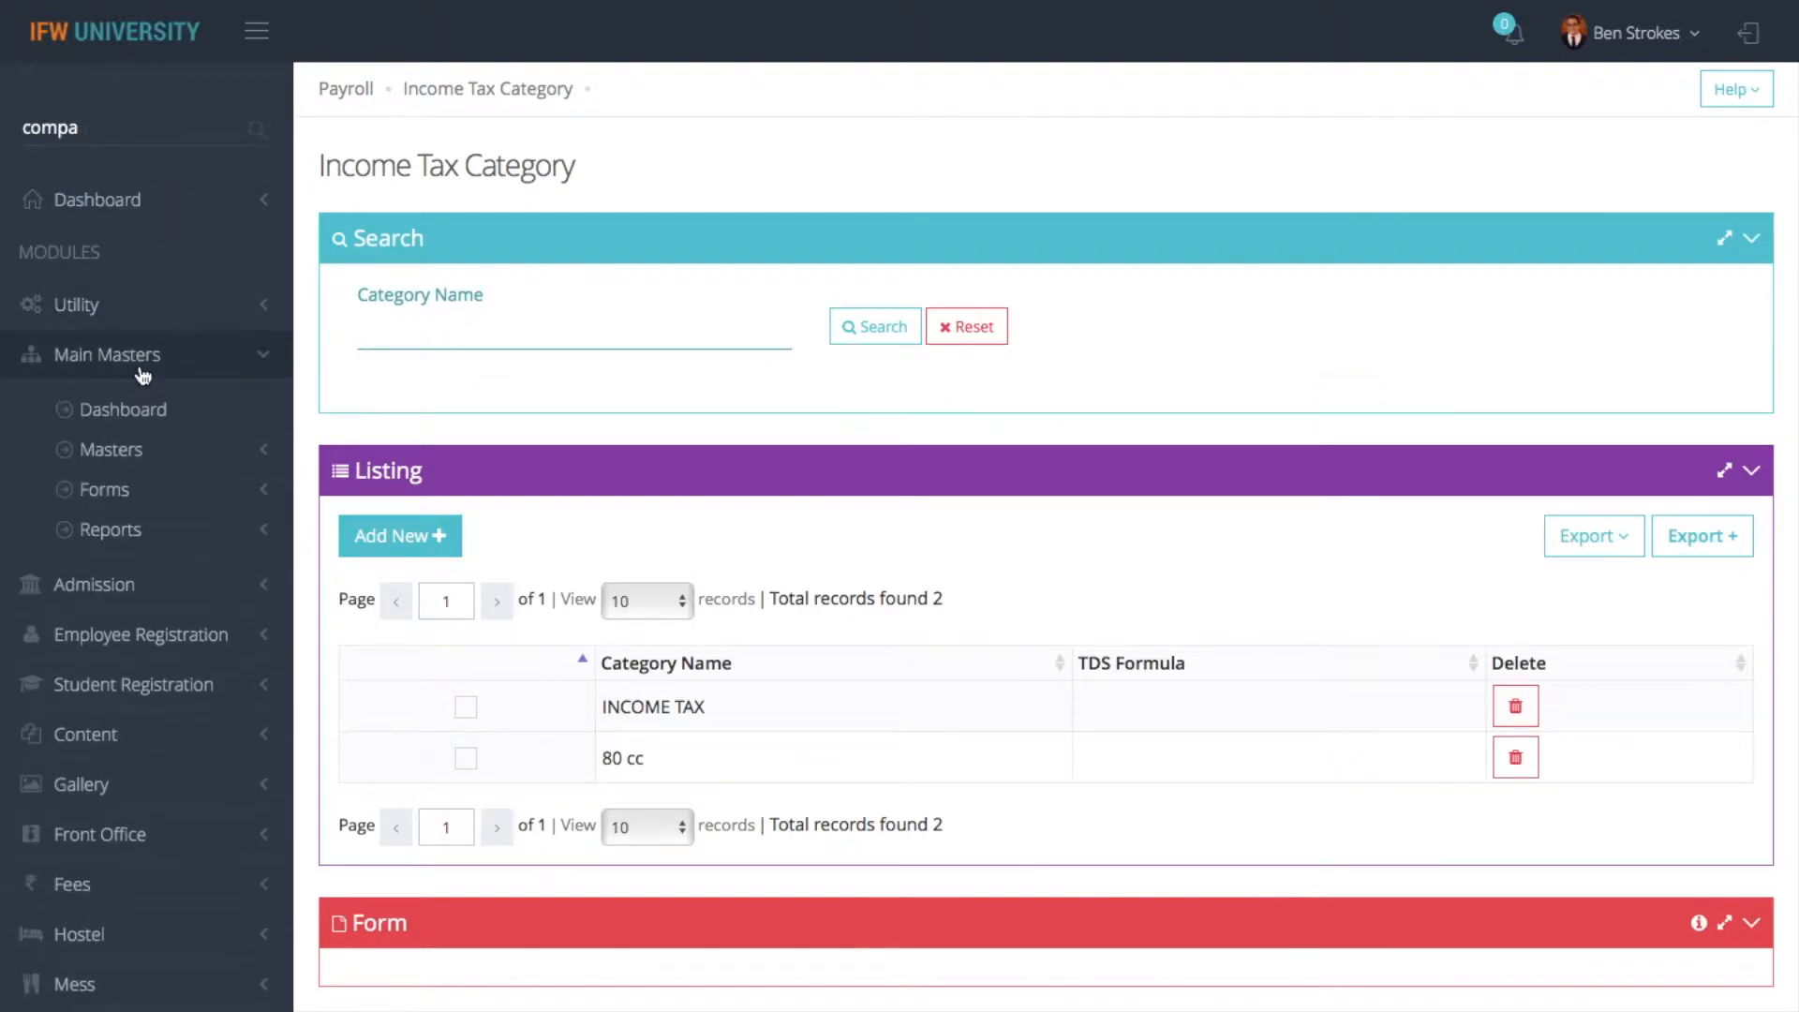
left_click(130, 434)
scroll(128, 450, "down", 2)
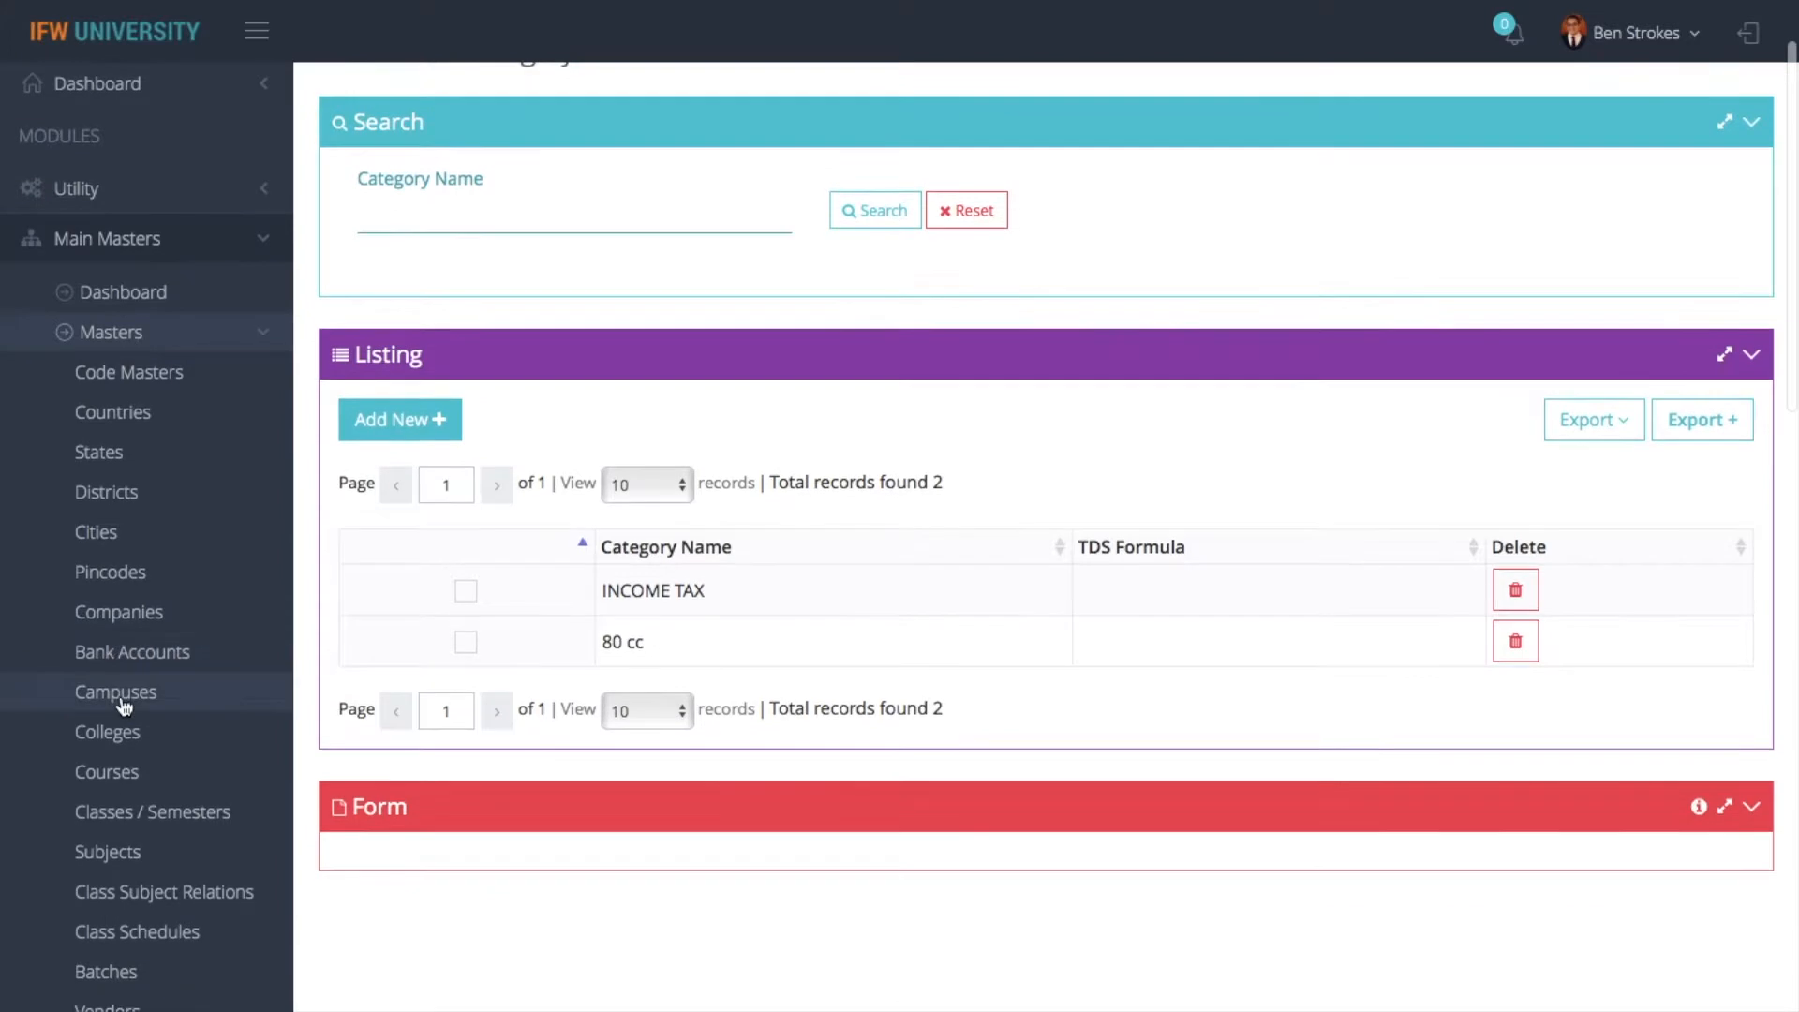
left_click(140, 626)
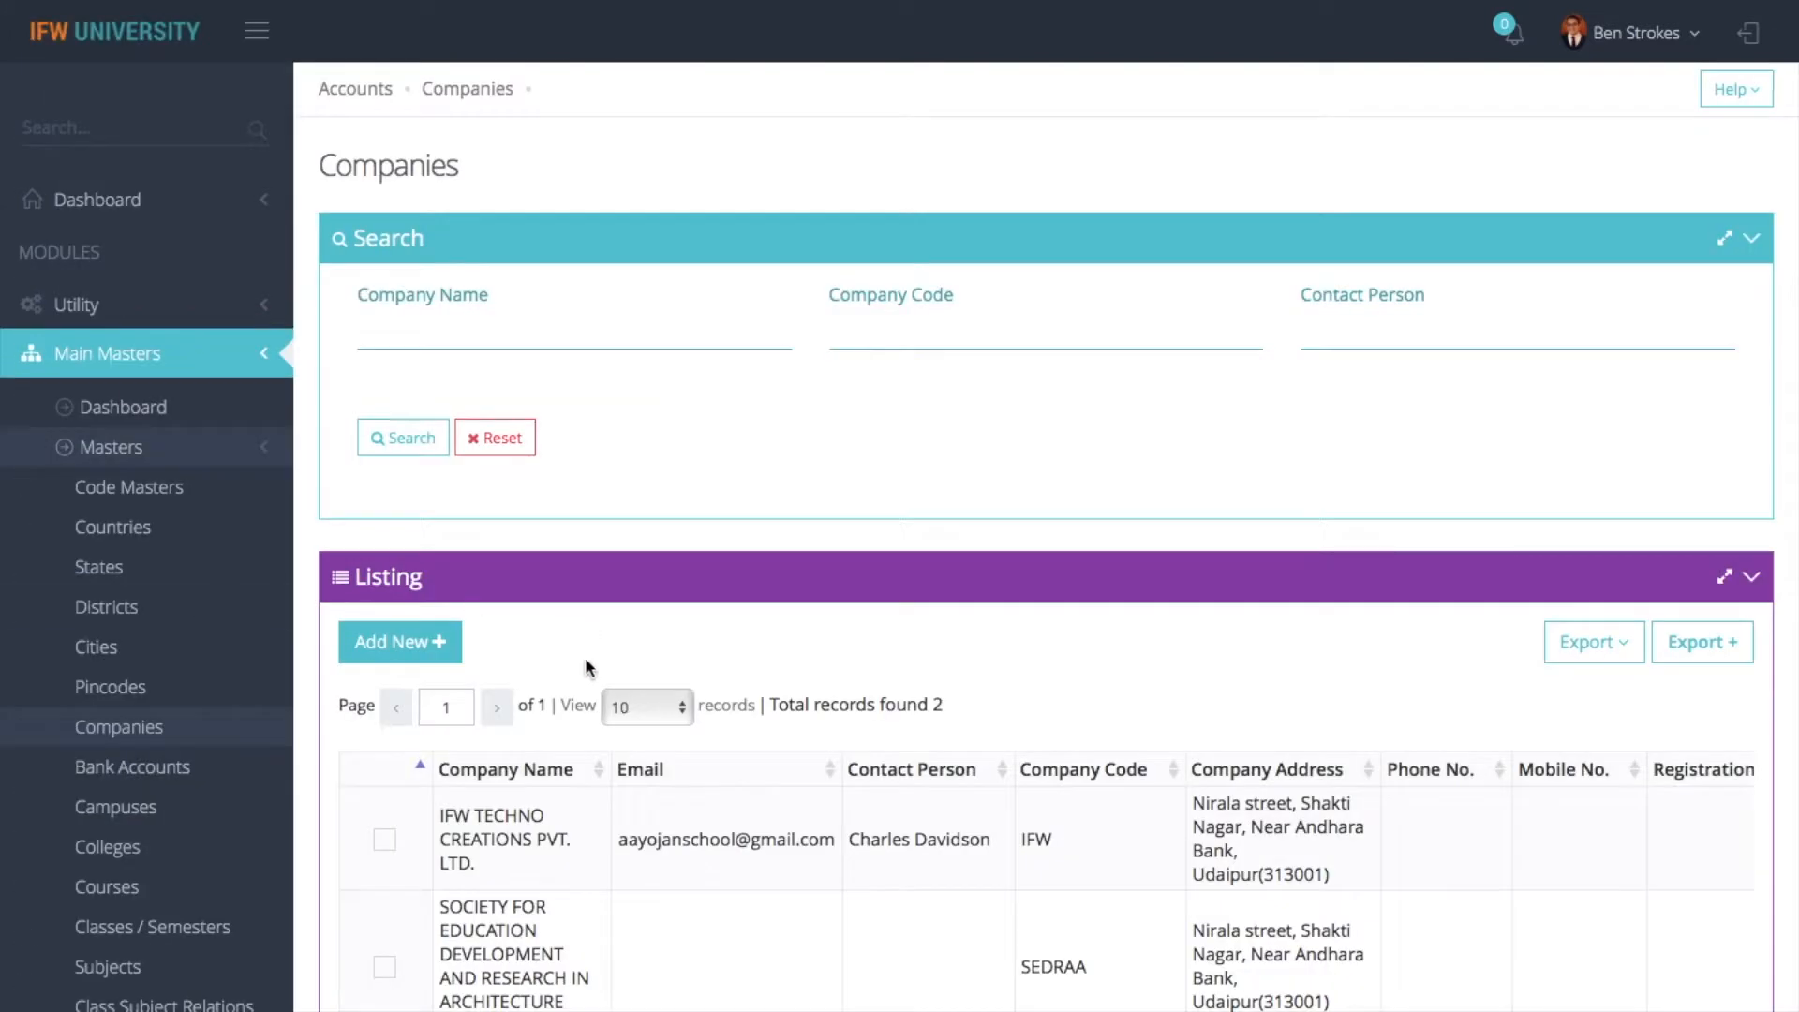
left_click(392, 842)
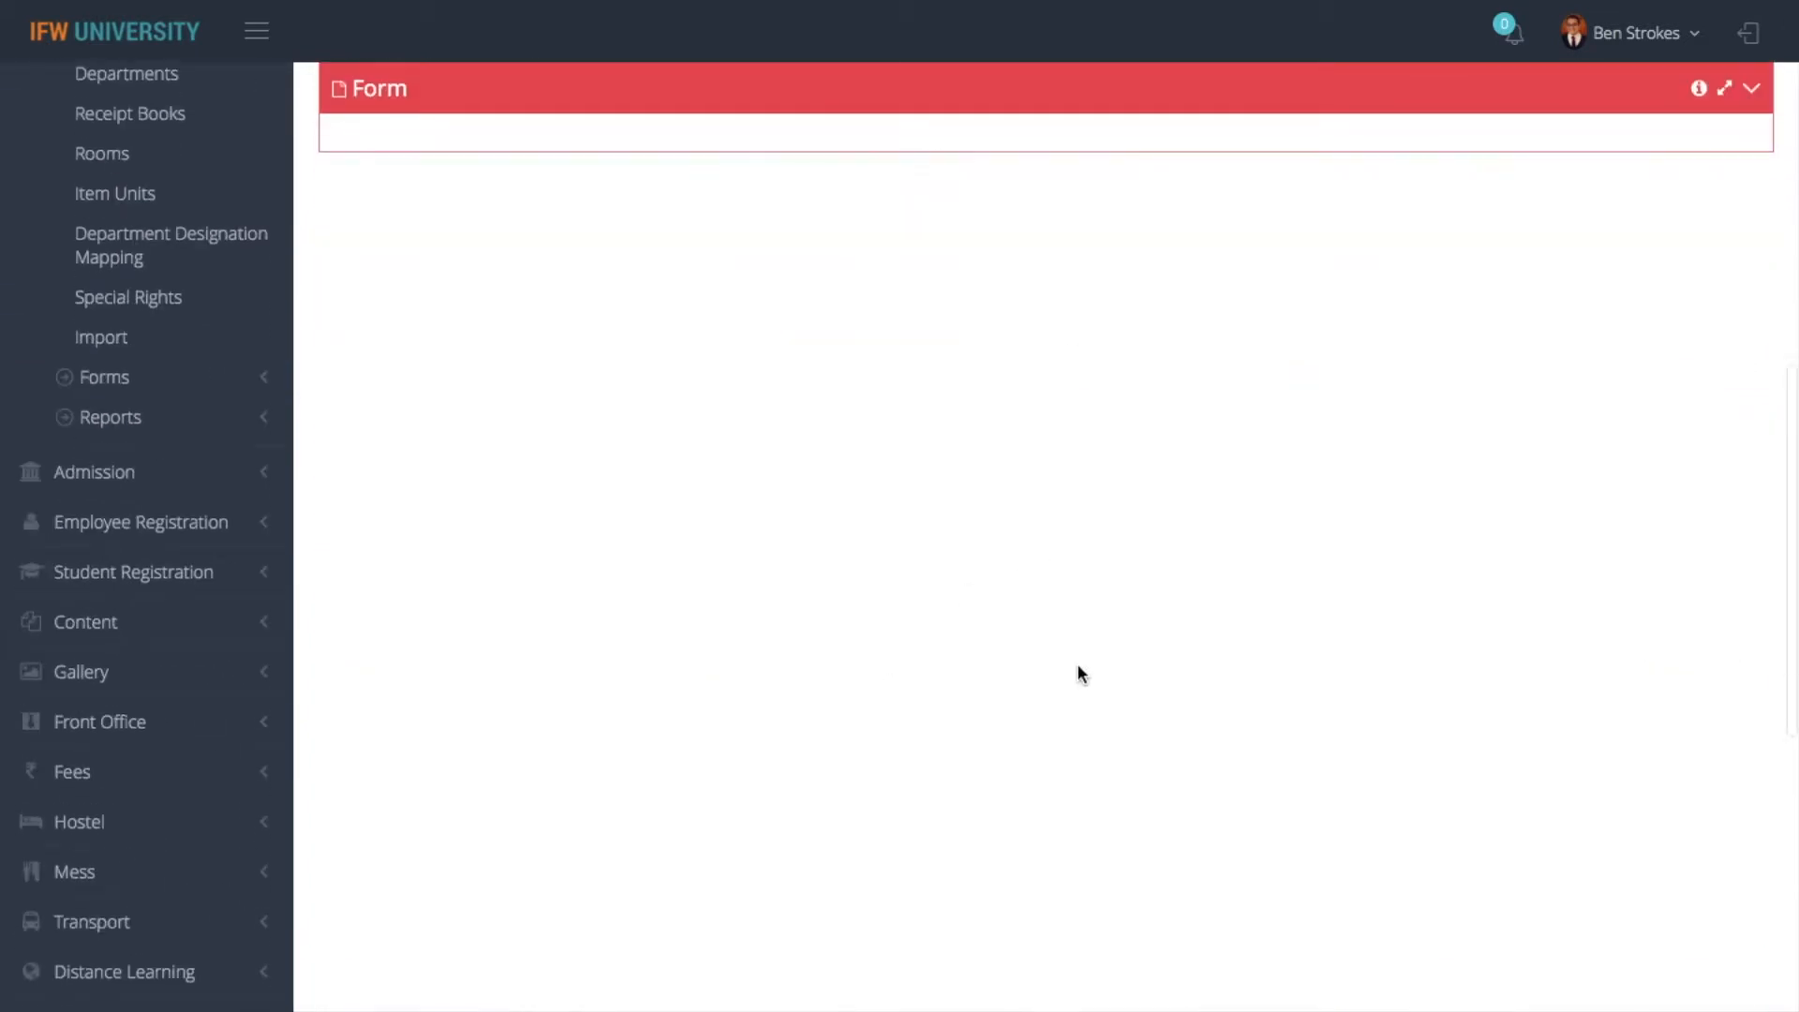
- Choose Jan and Mar as the months in which the company deducts TDS
scroll(1088, 703, "down", 5)
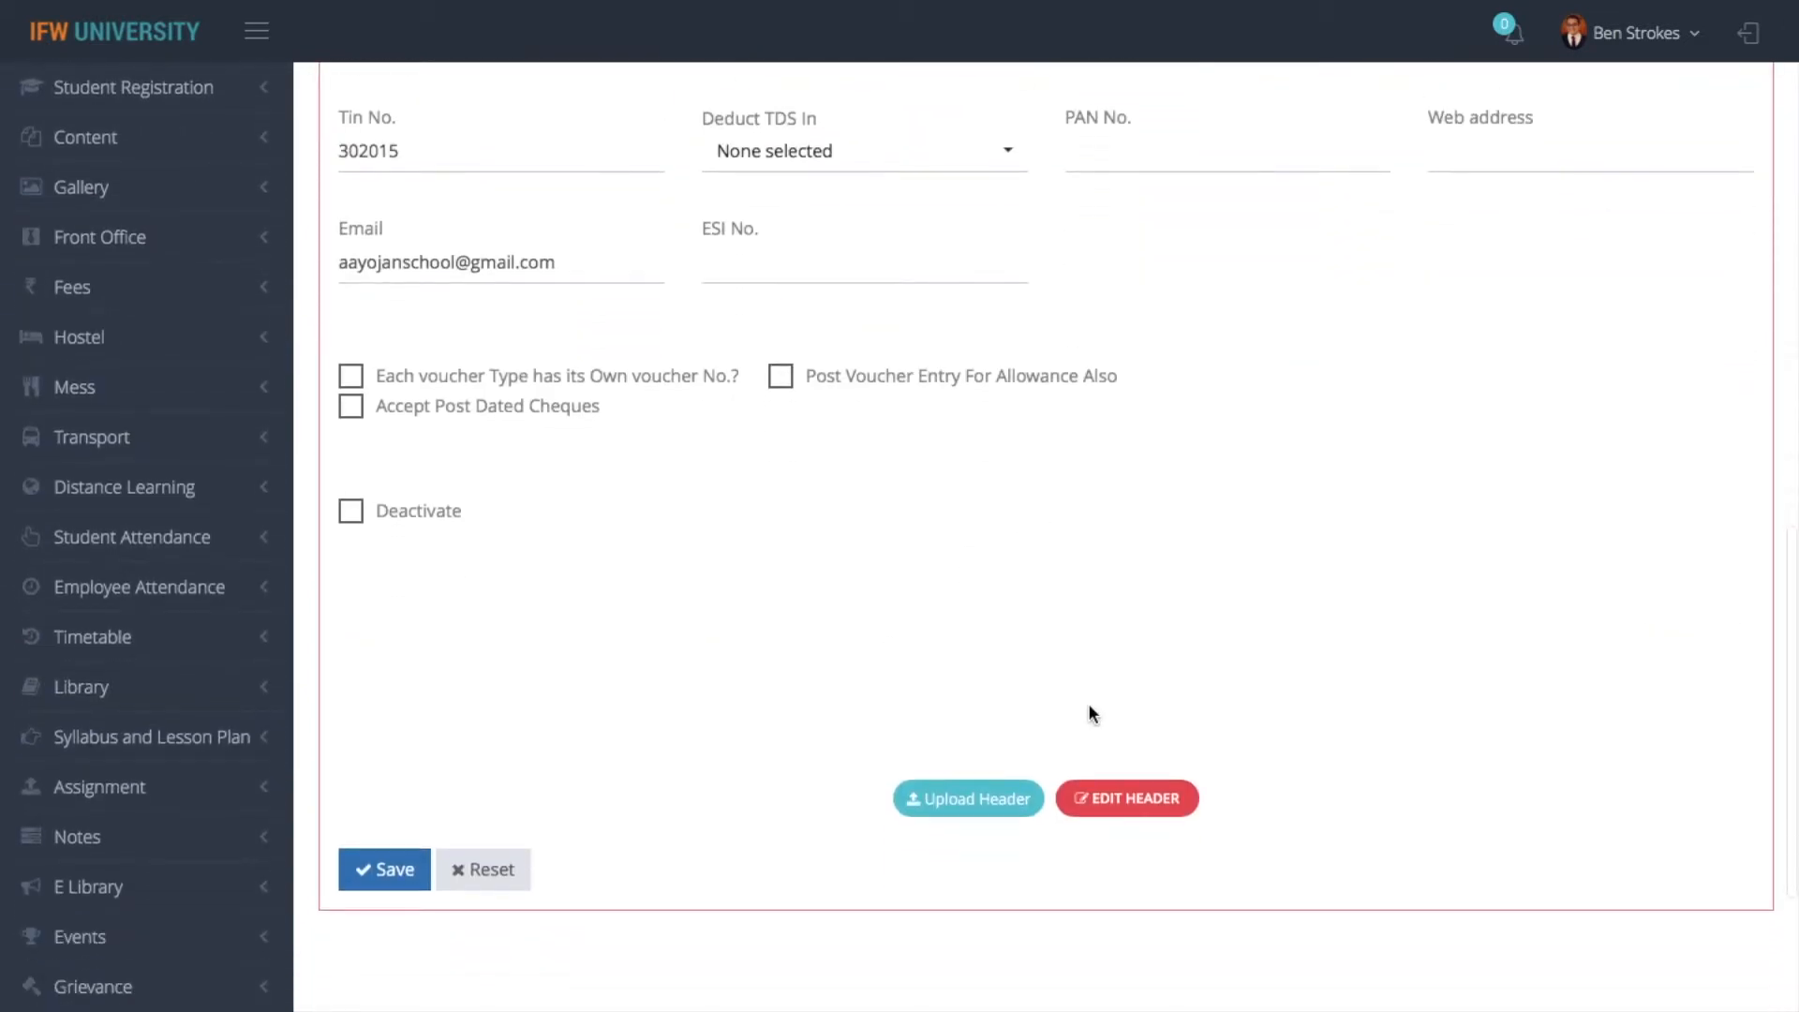
scroll(1088, 703, "up", 4)
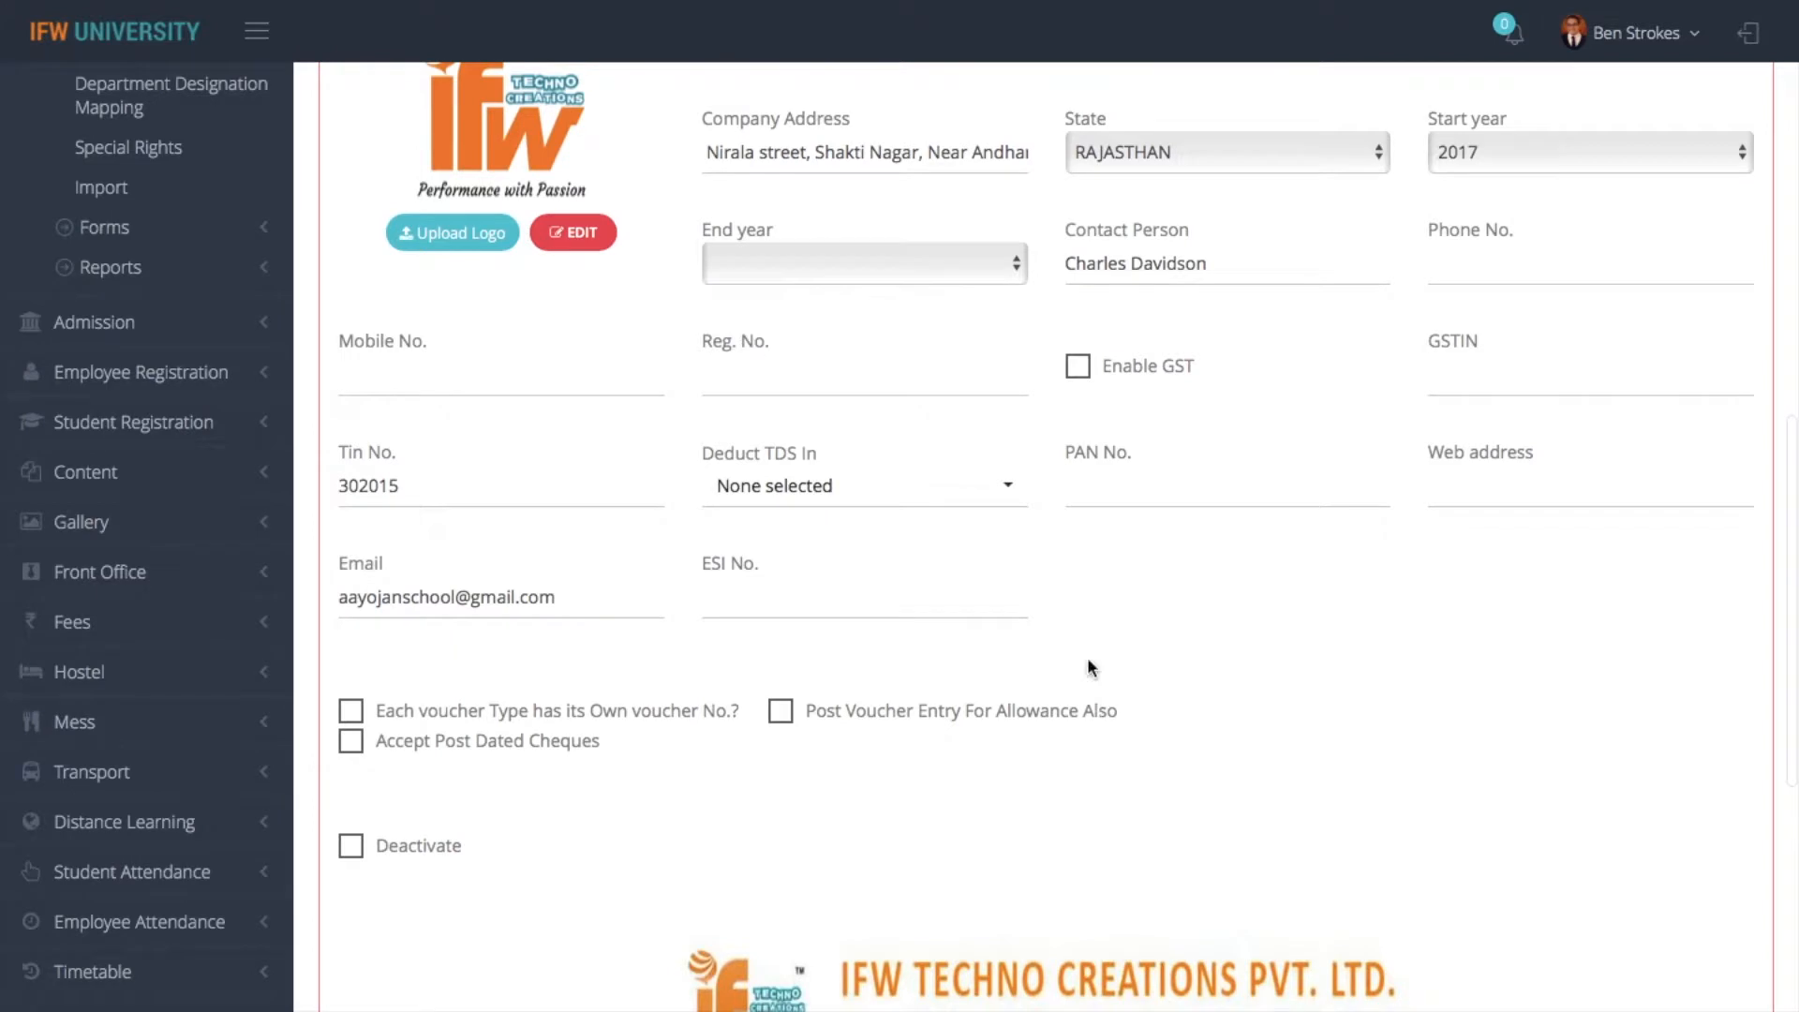
scroll(1137, 331, "down", 2)
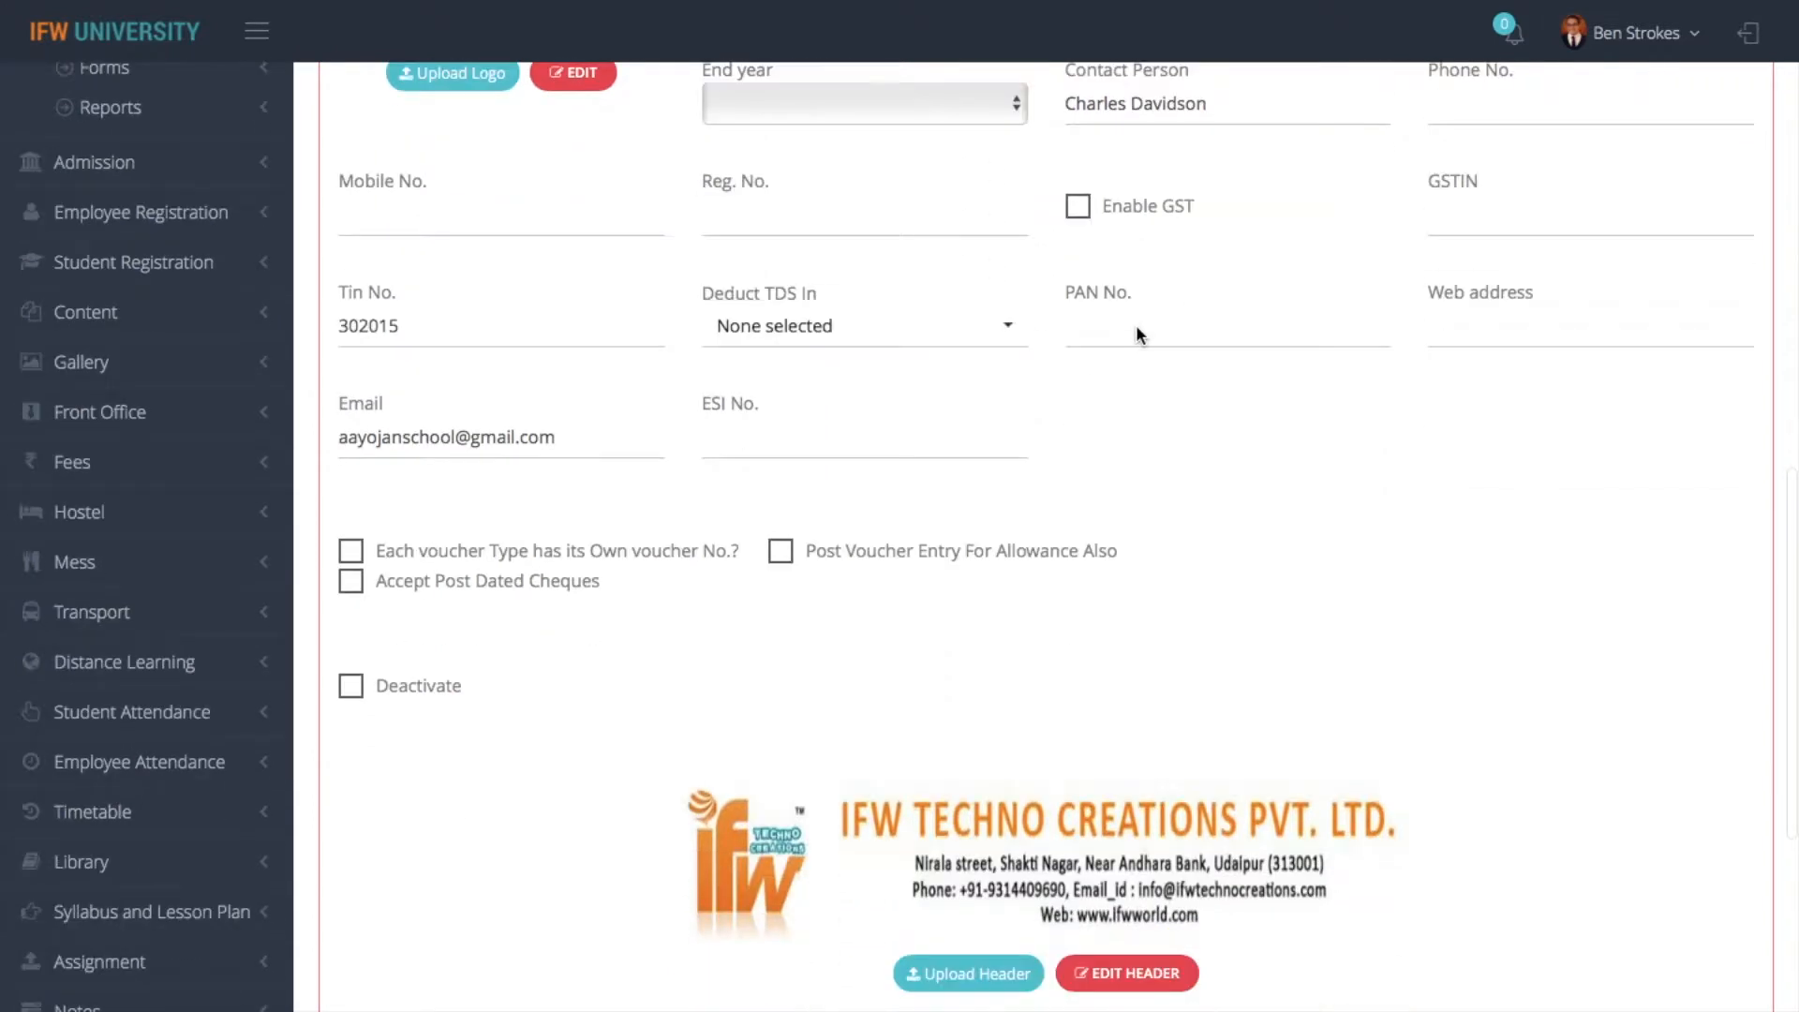
left_click(858, 335)
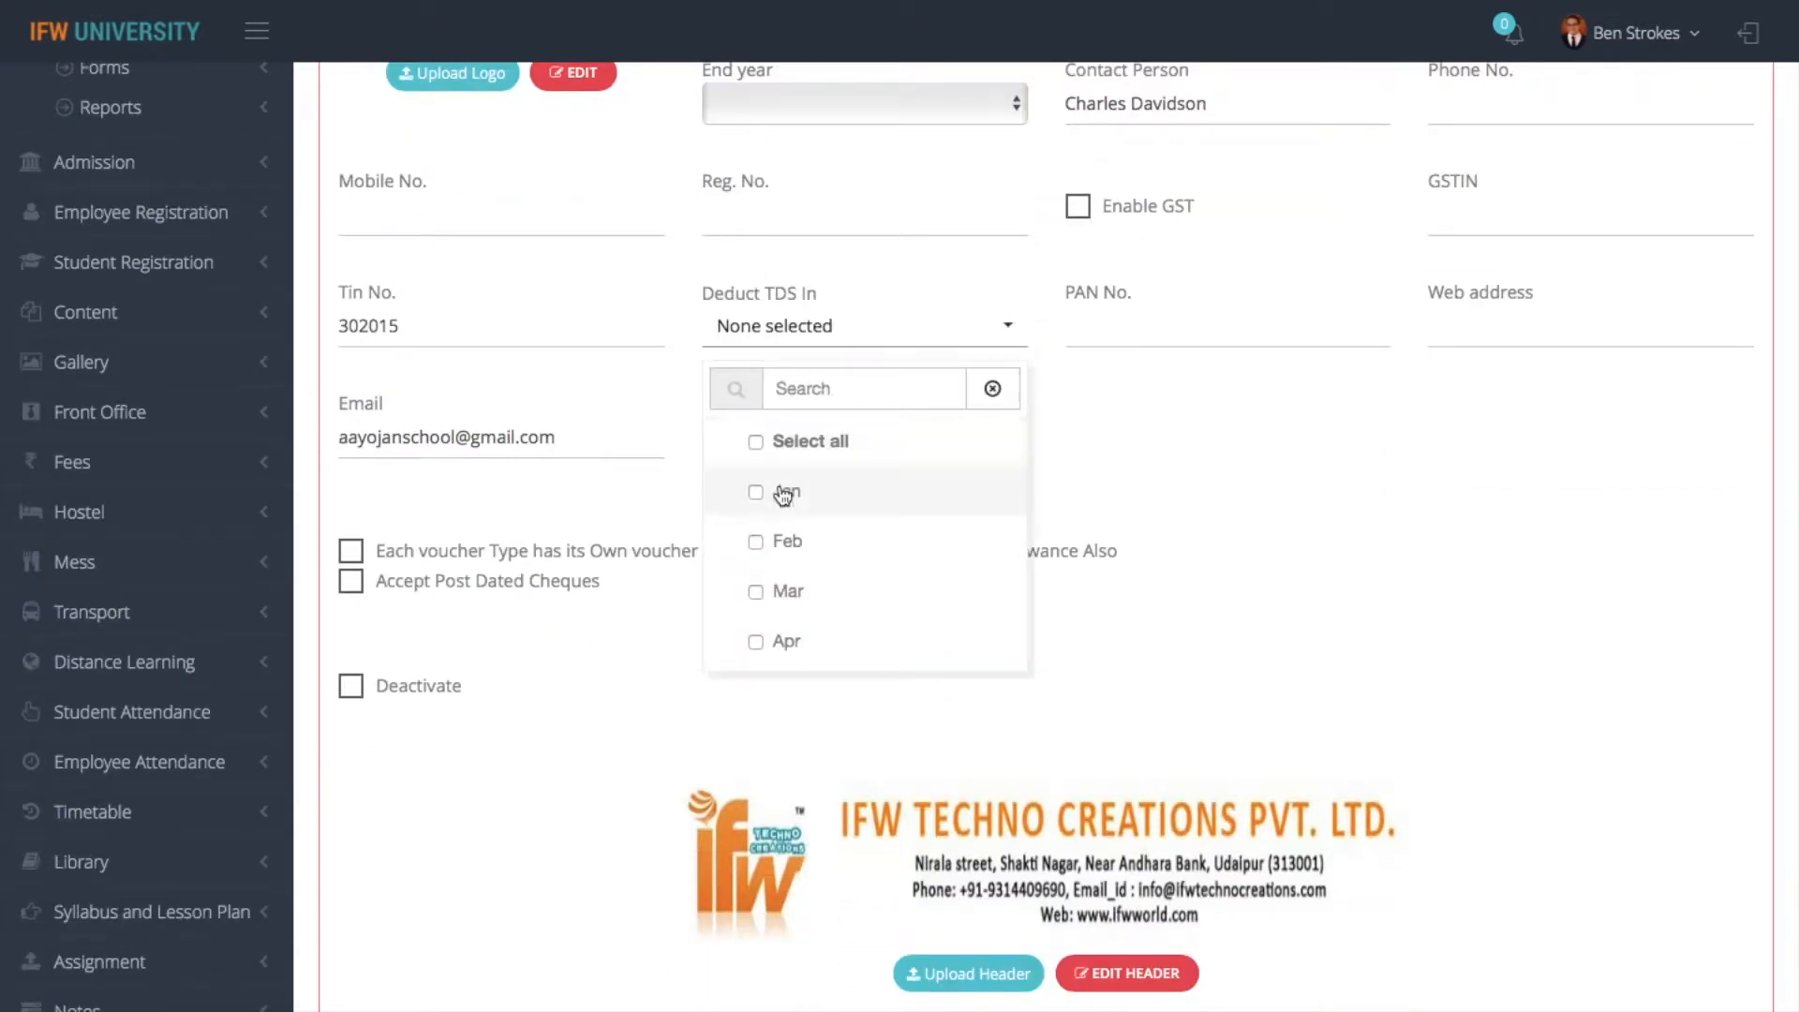
scroll(783, 521, "down", 10)
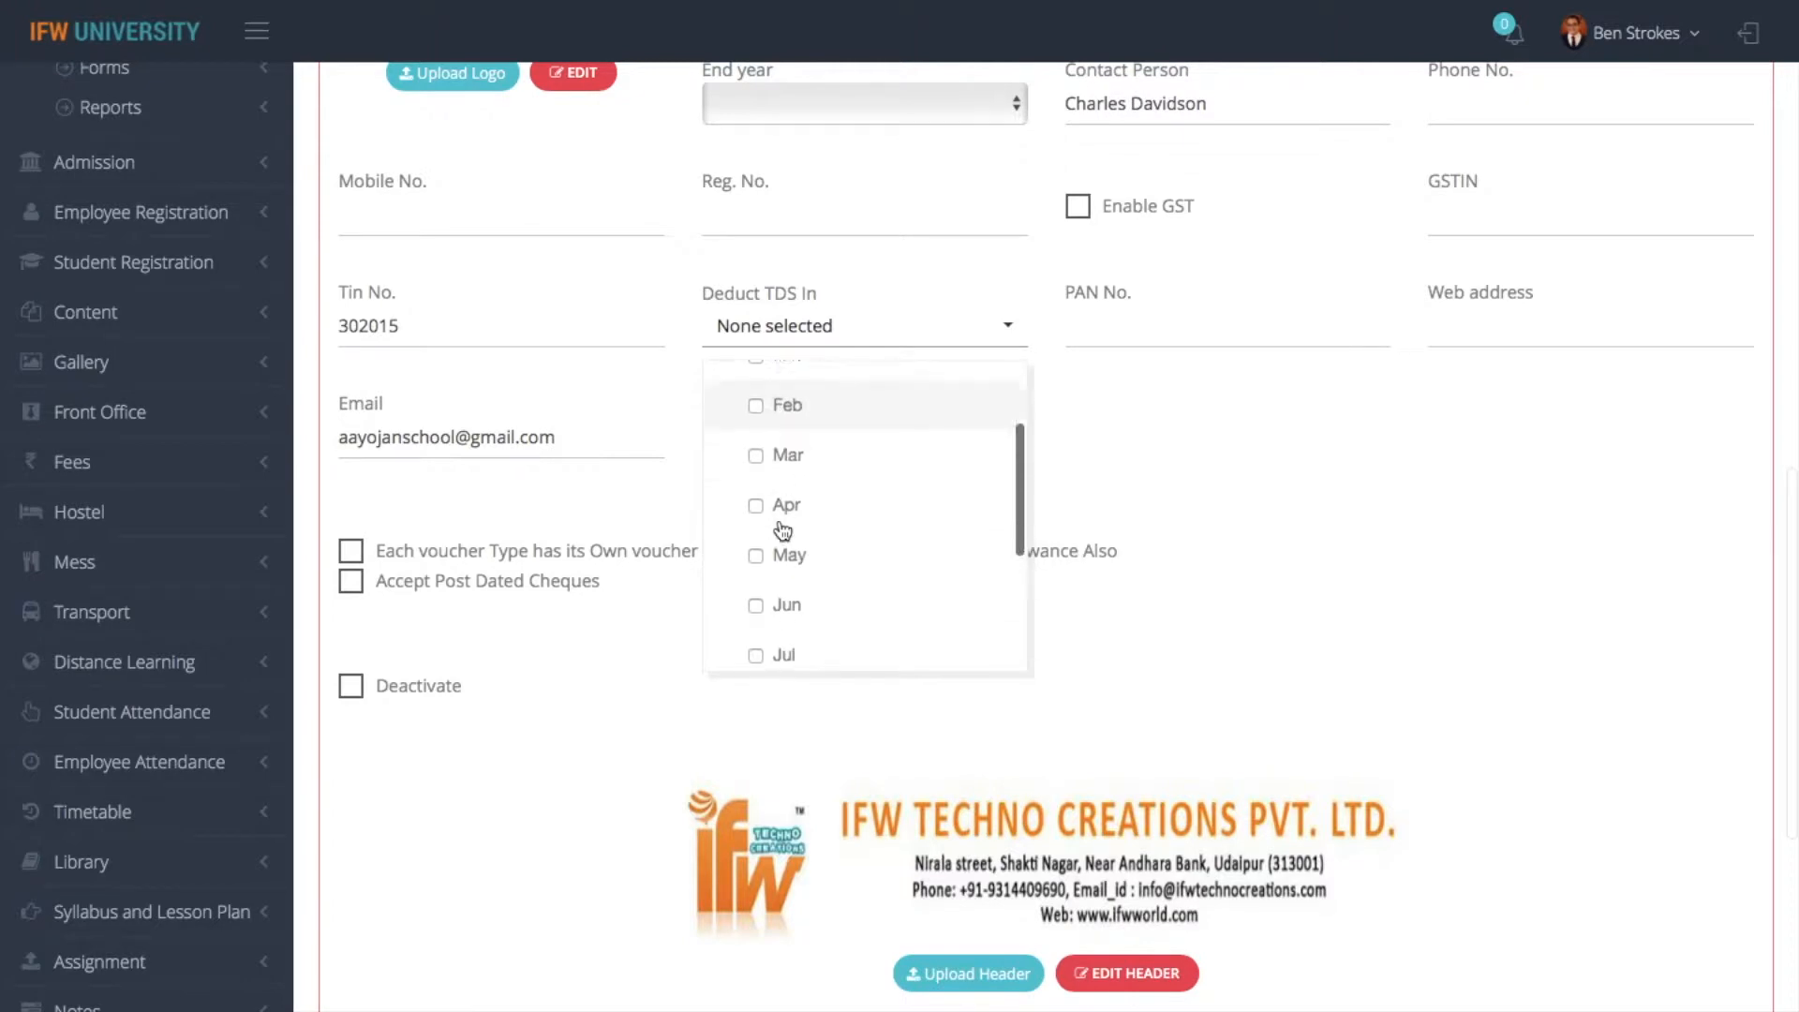
scroll(815, 296, "up", 2)
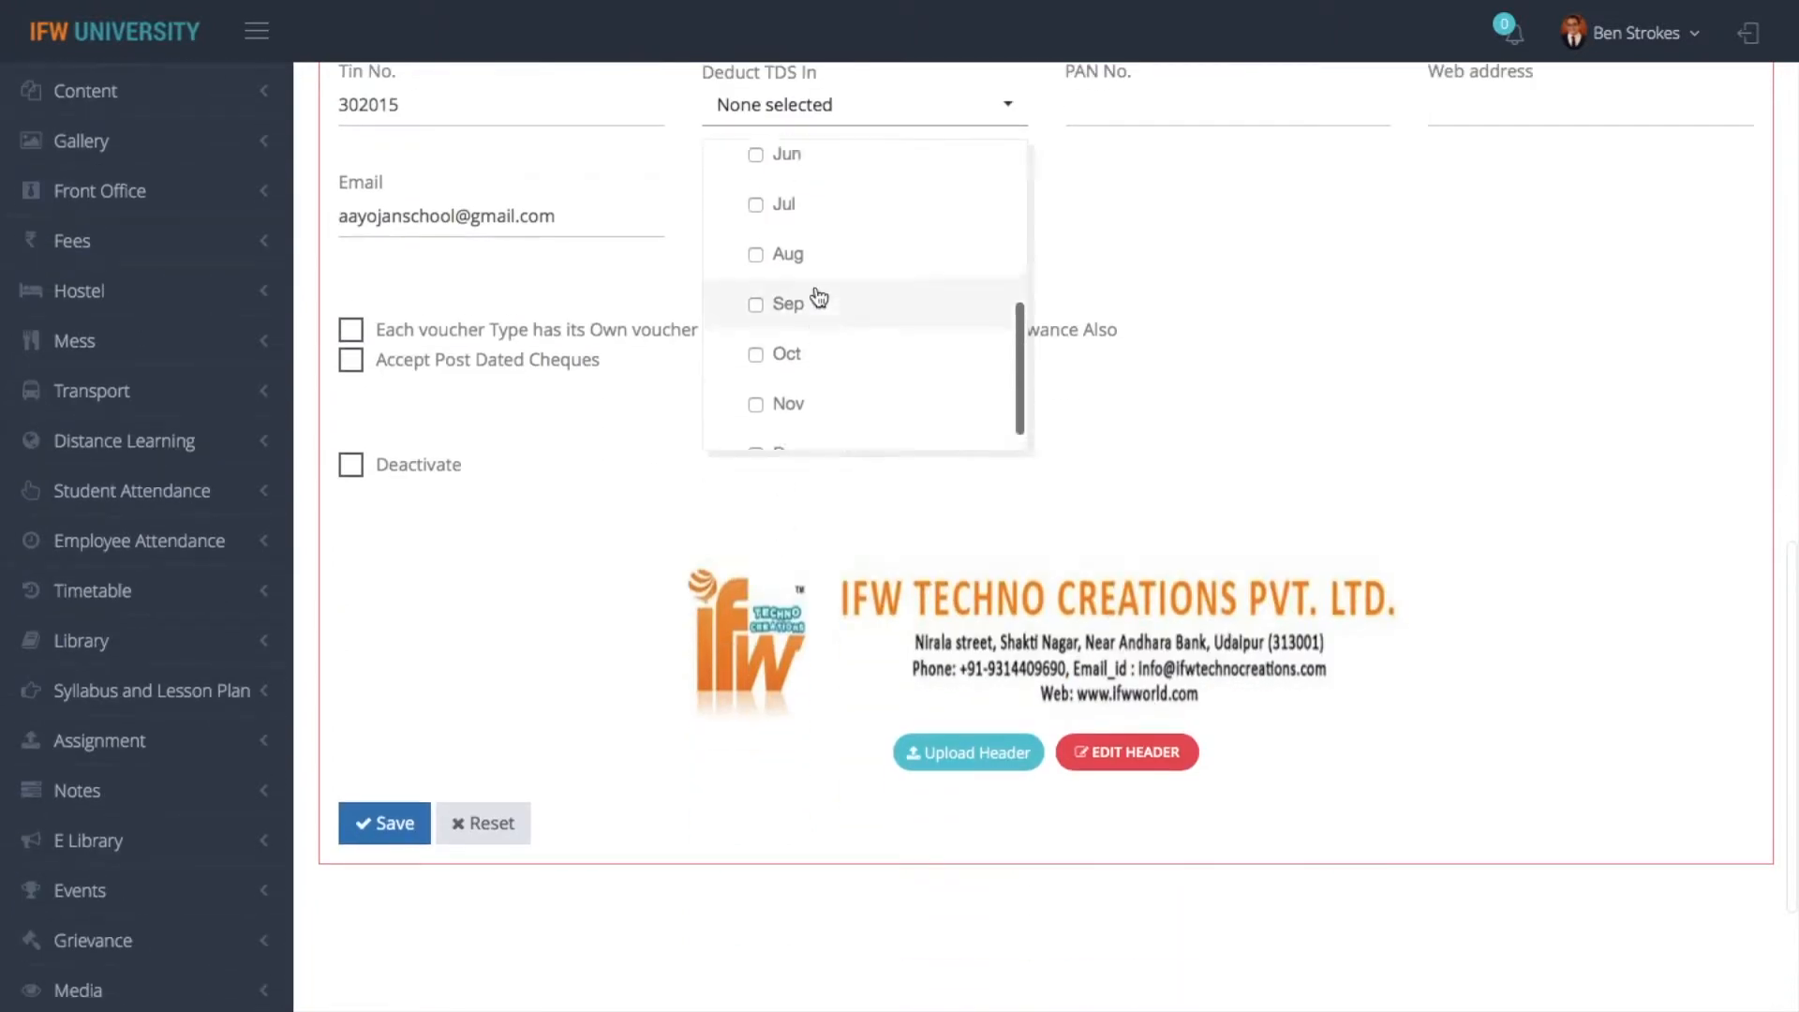
scroll(758, 221, "up", 6)
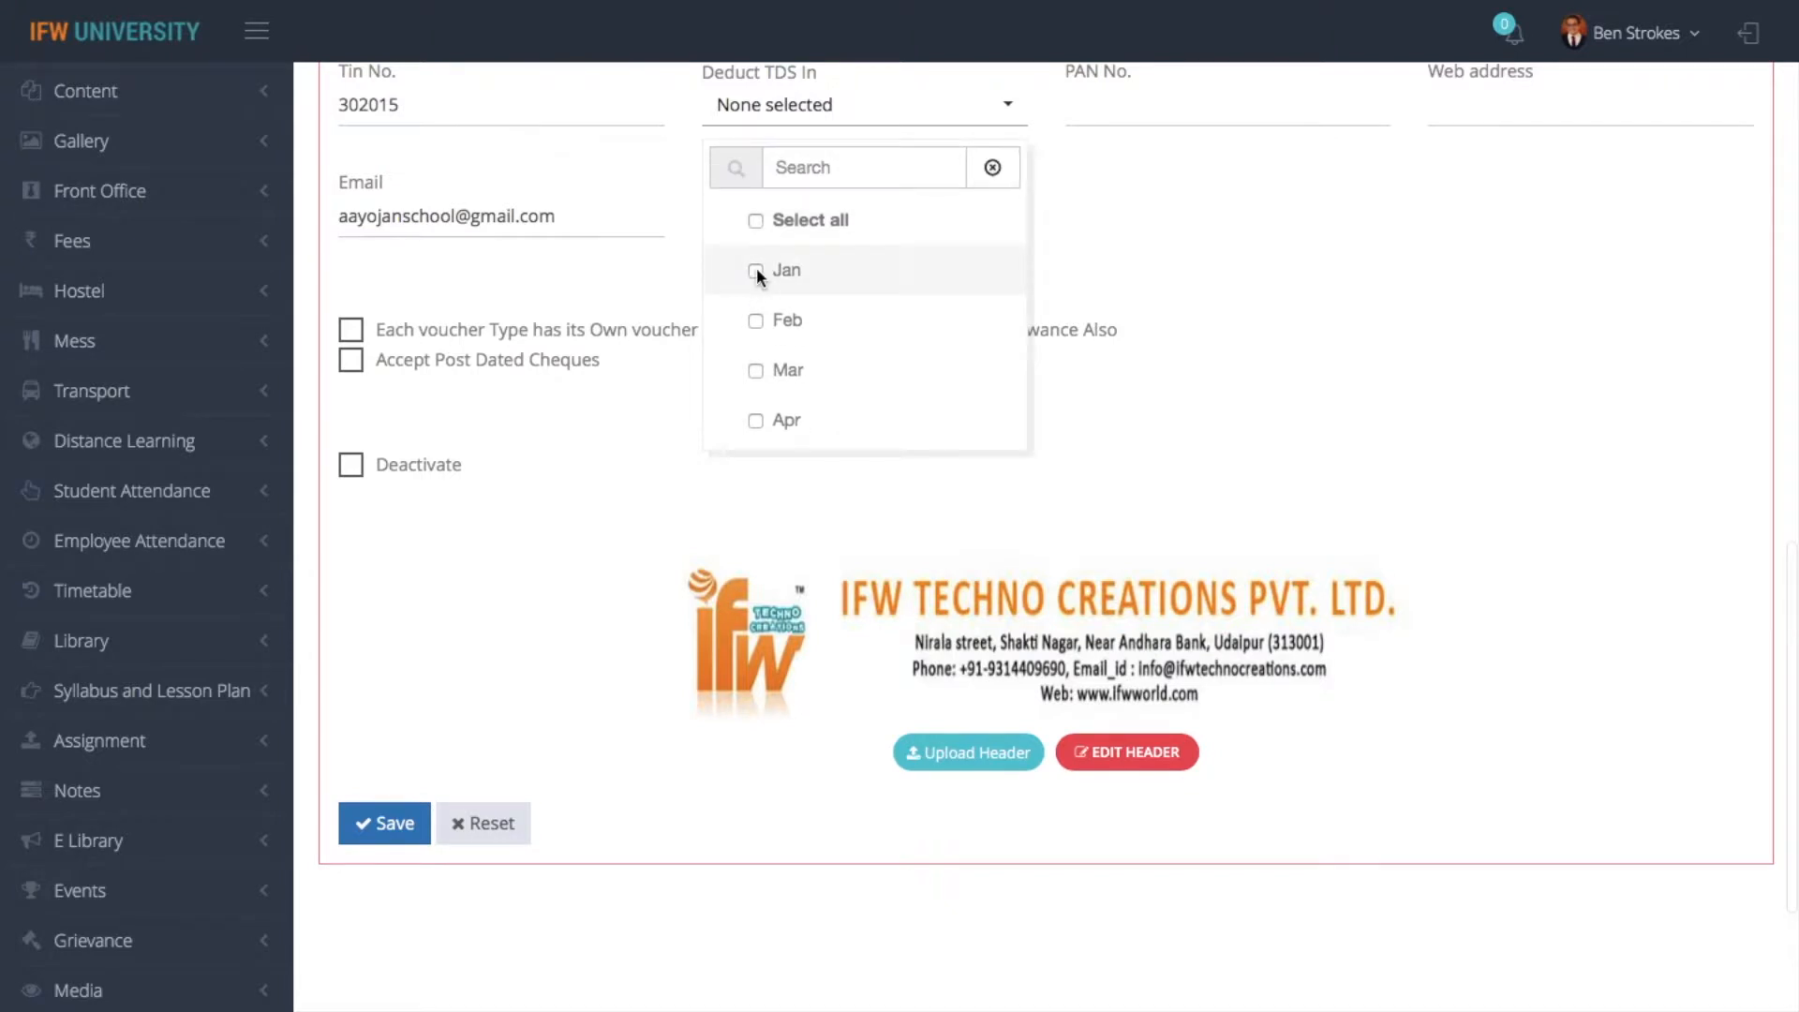
left_click(757, 269)
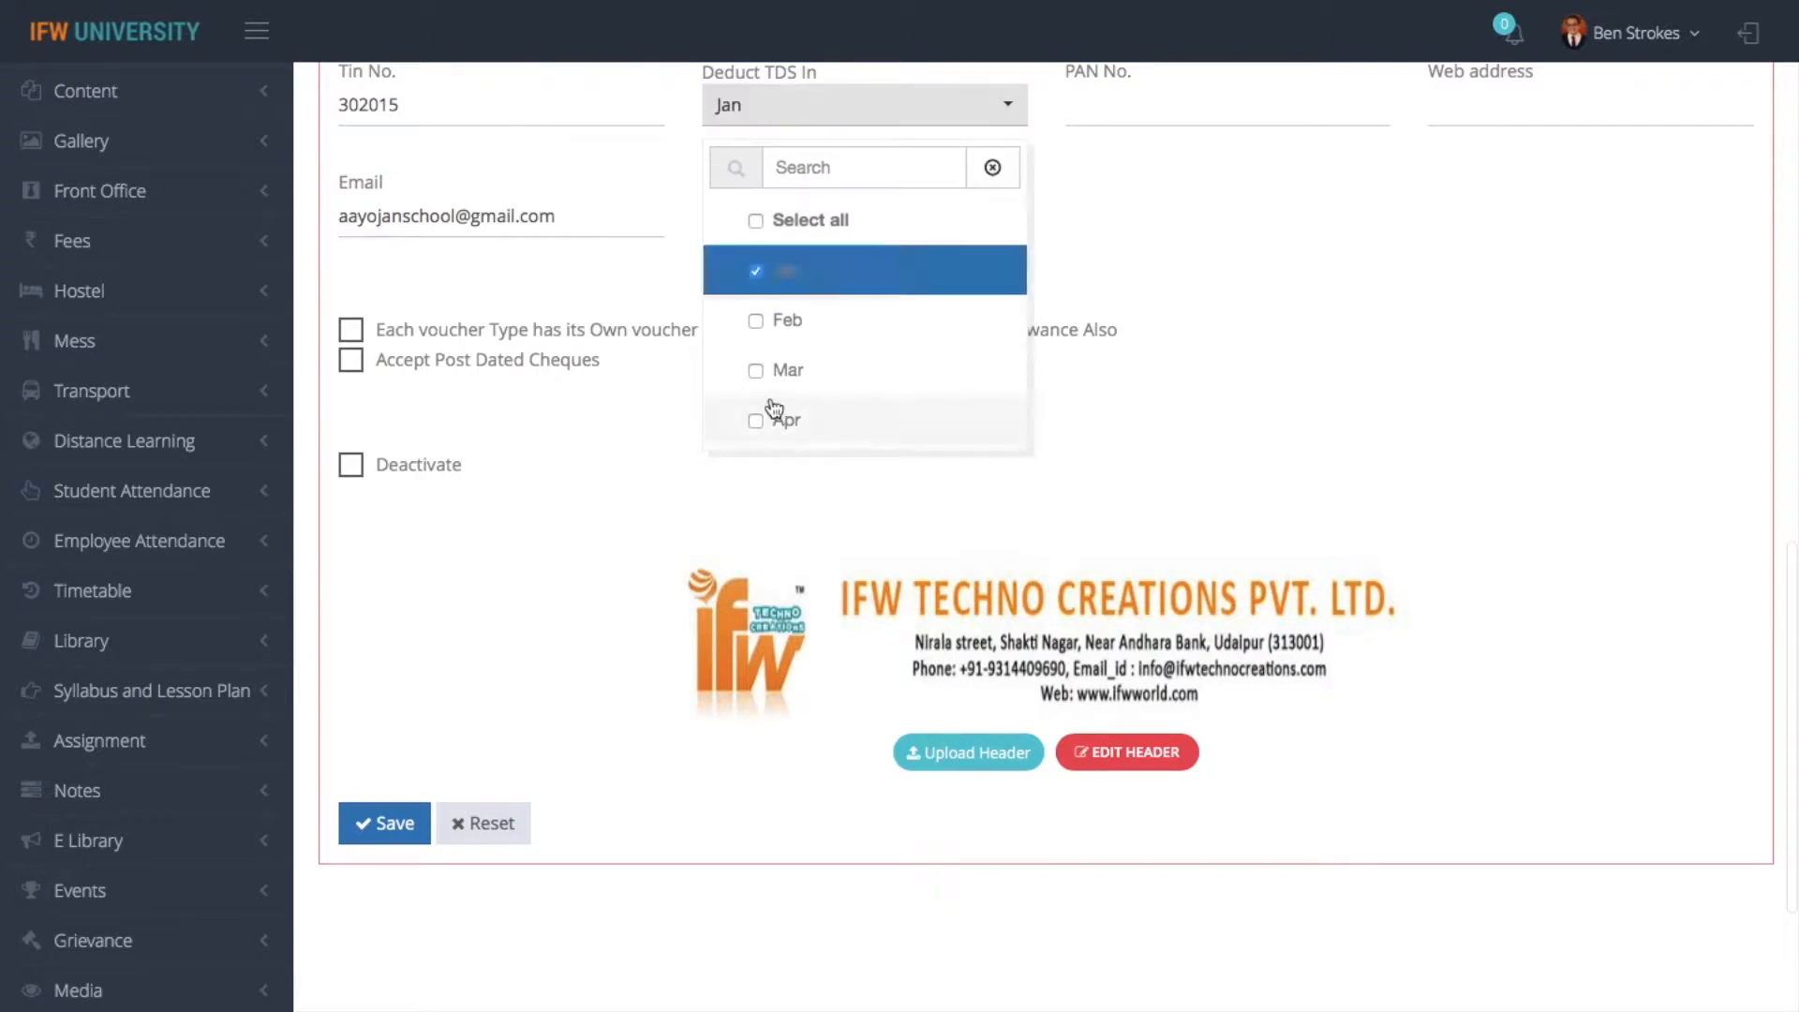
left_click(754, 369)
- Change the company's TDS deduction months to Mar, Jun, Sep and Dec, leaving out Jan, and save the company details
scroll(752, 371, "down", 3)
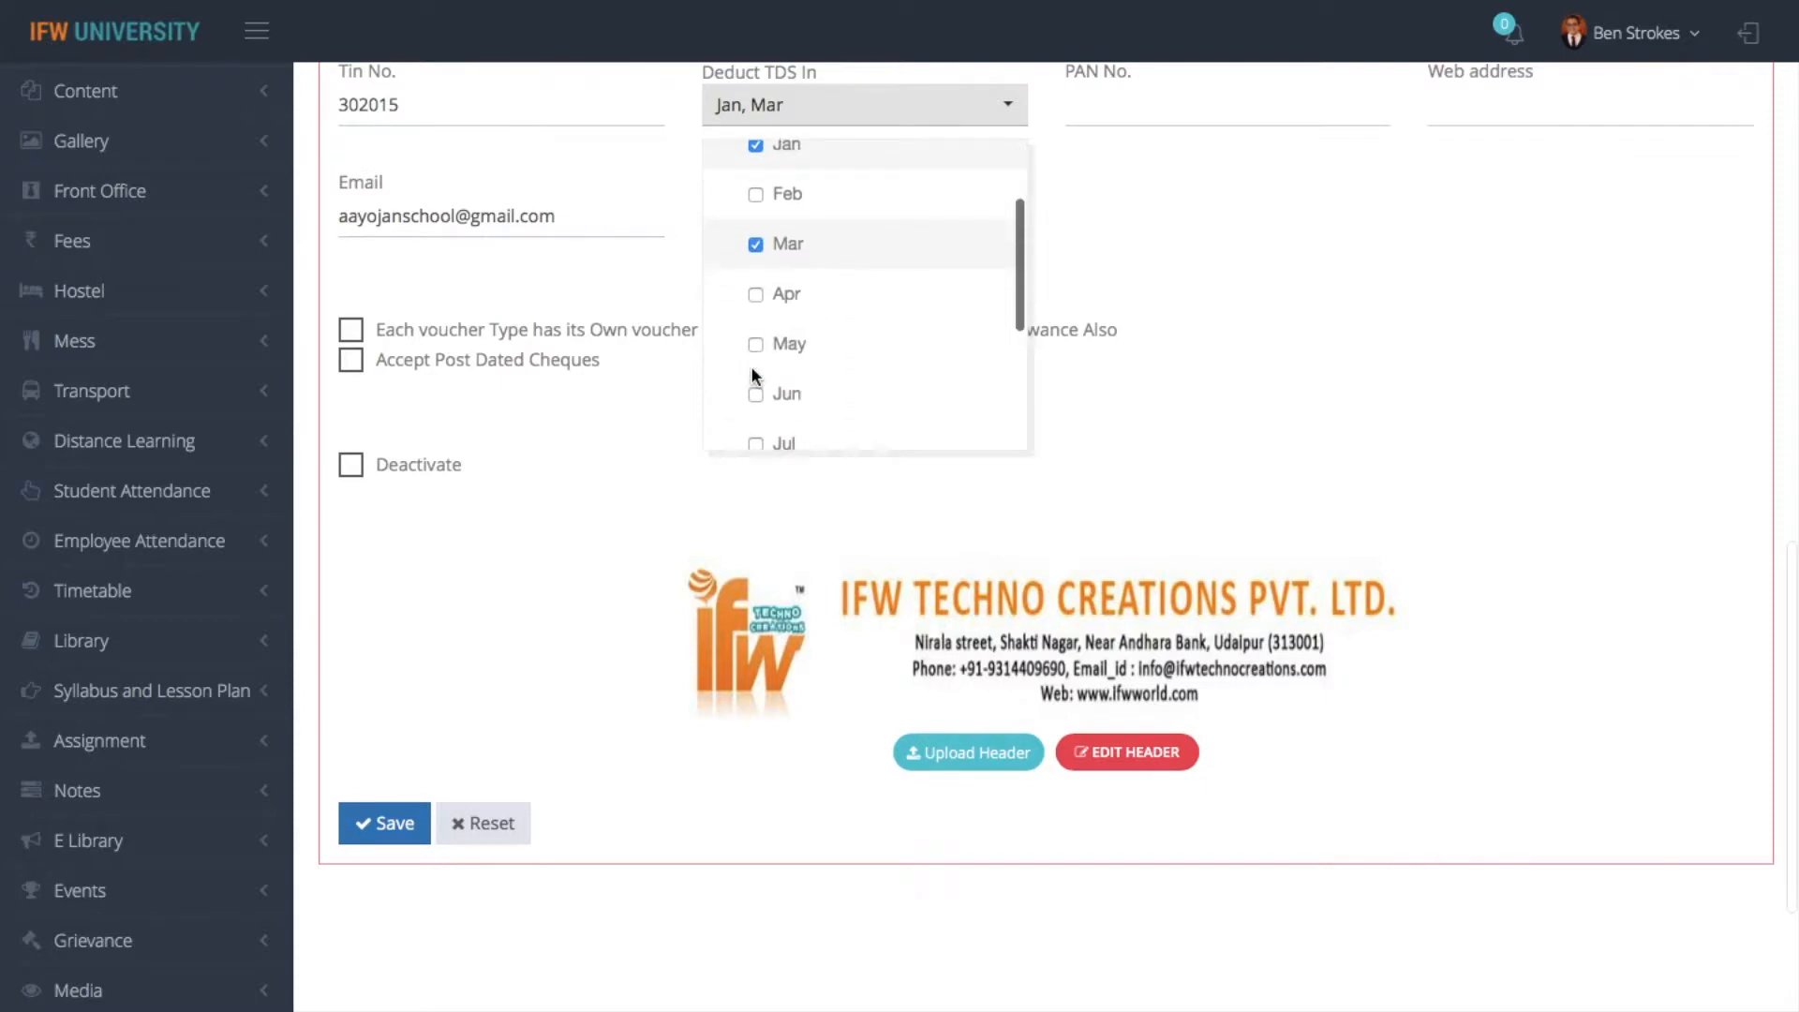
left_click(757, 146)
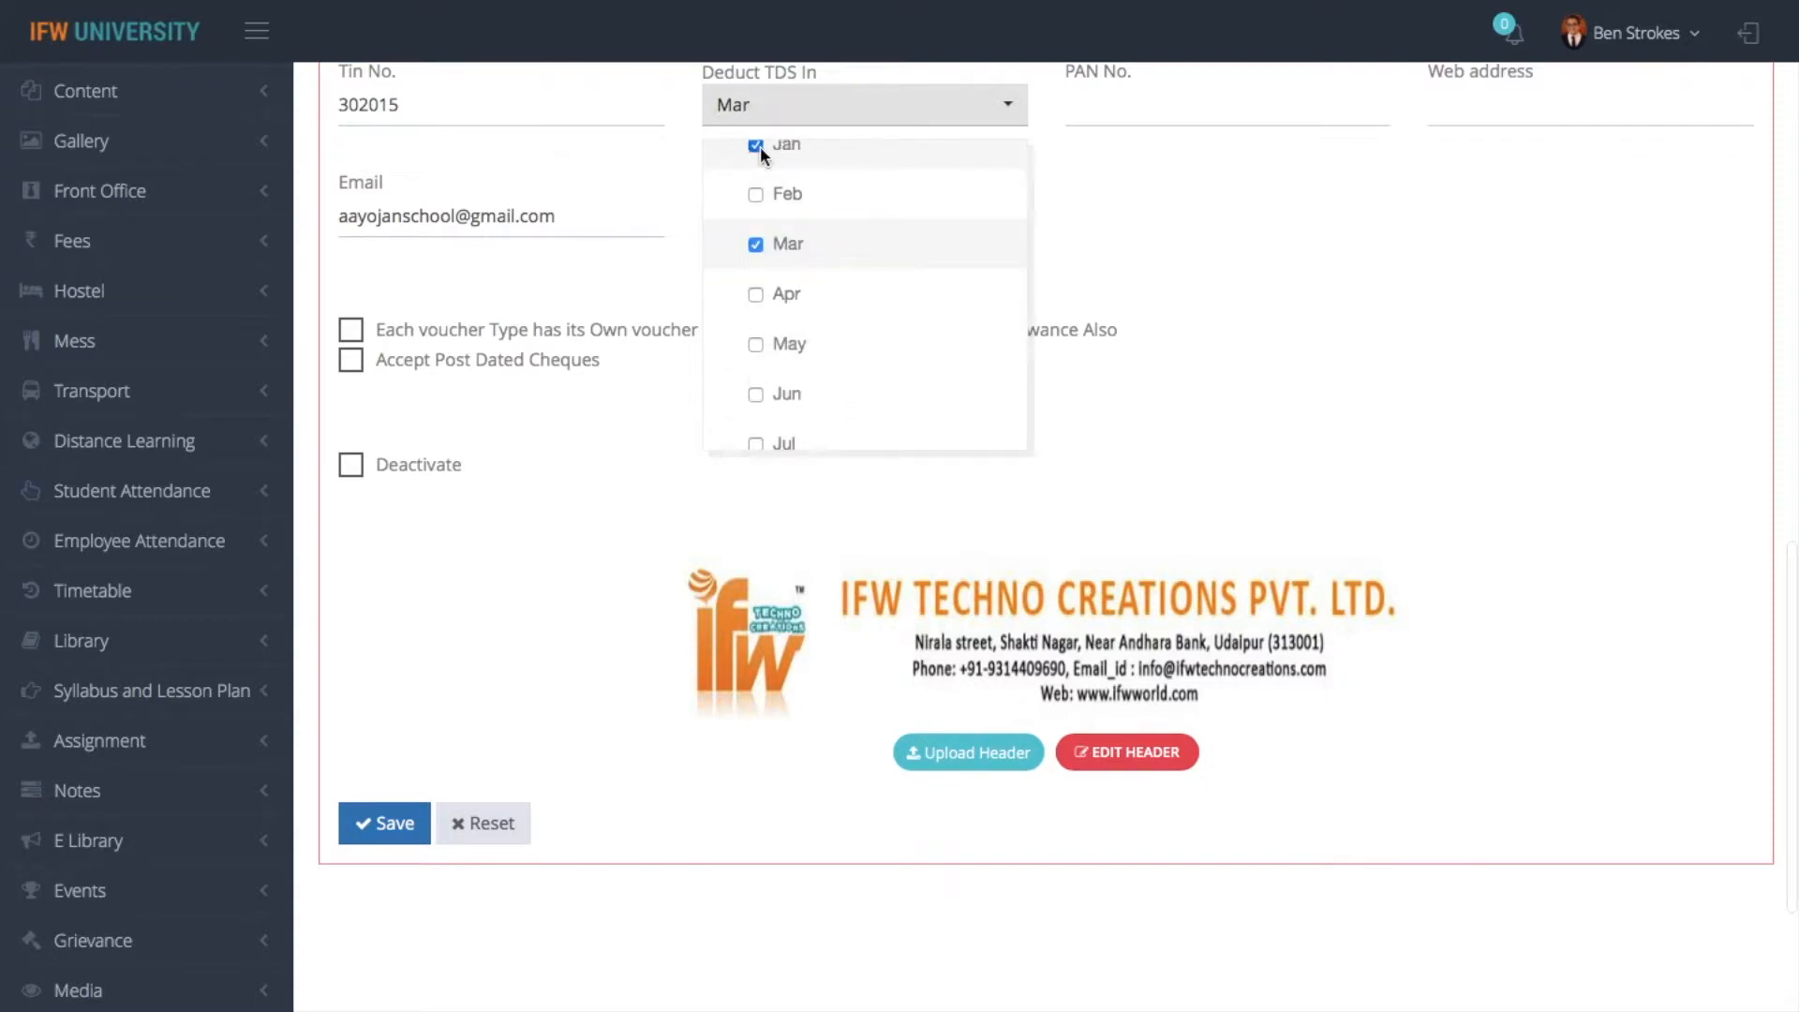
left_click(761, 245)
left_click(761, 245)
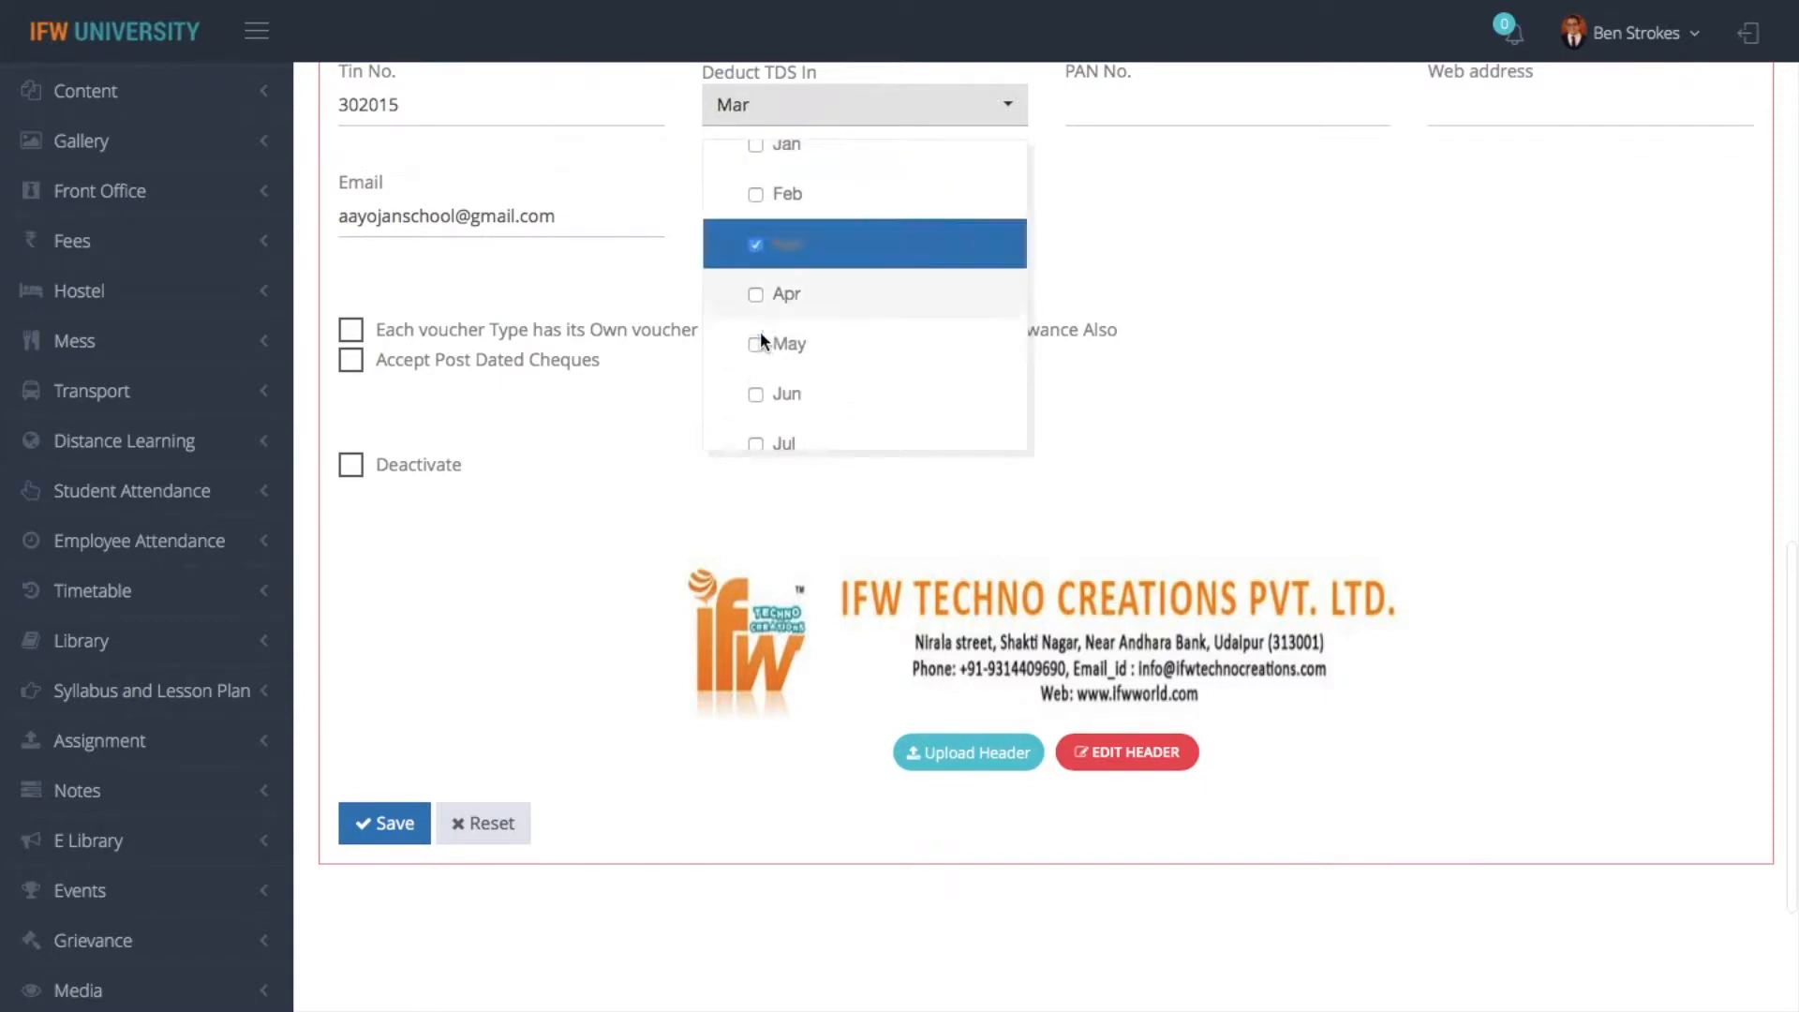
left_click(753, 393)
scroll(864, 372, "down", 2)
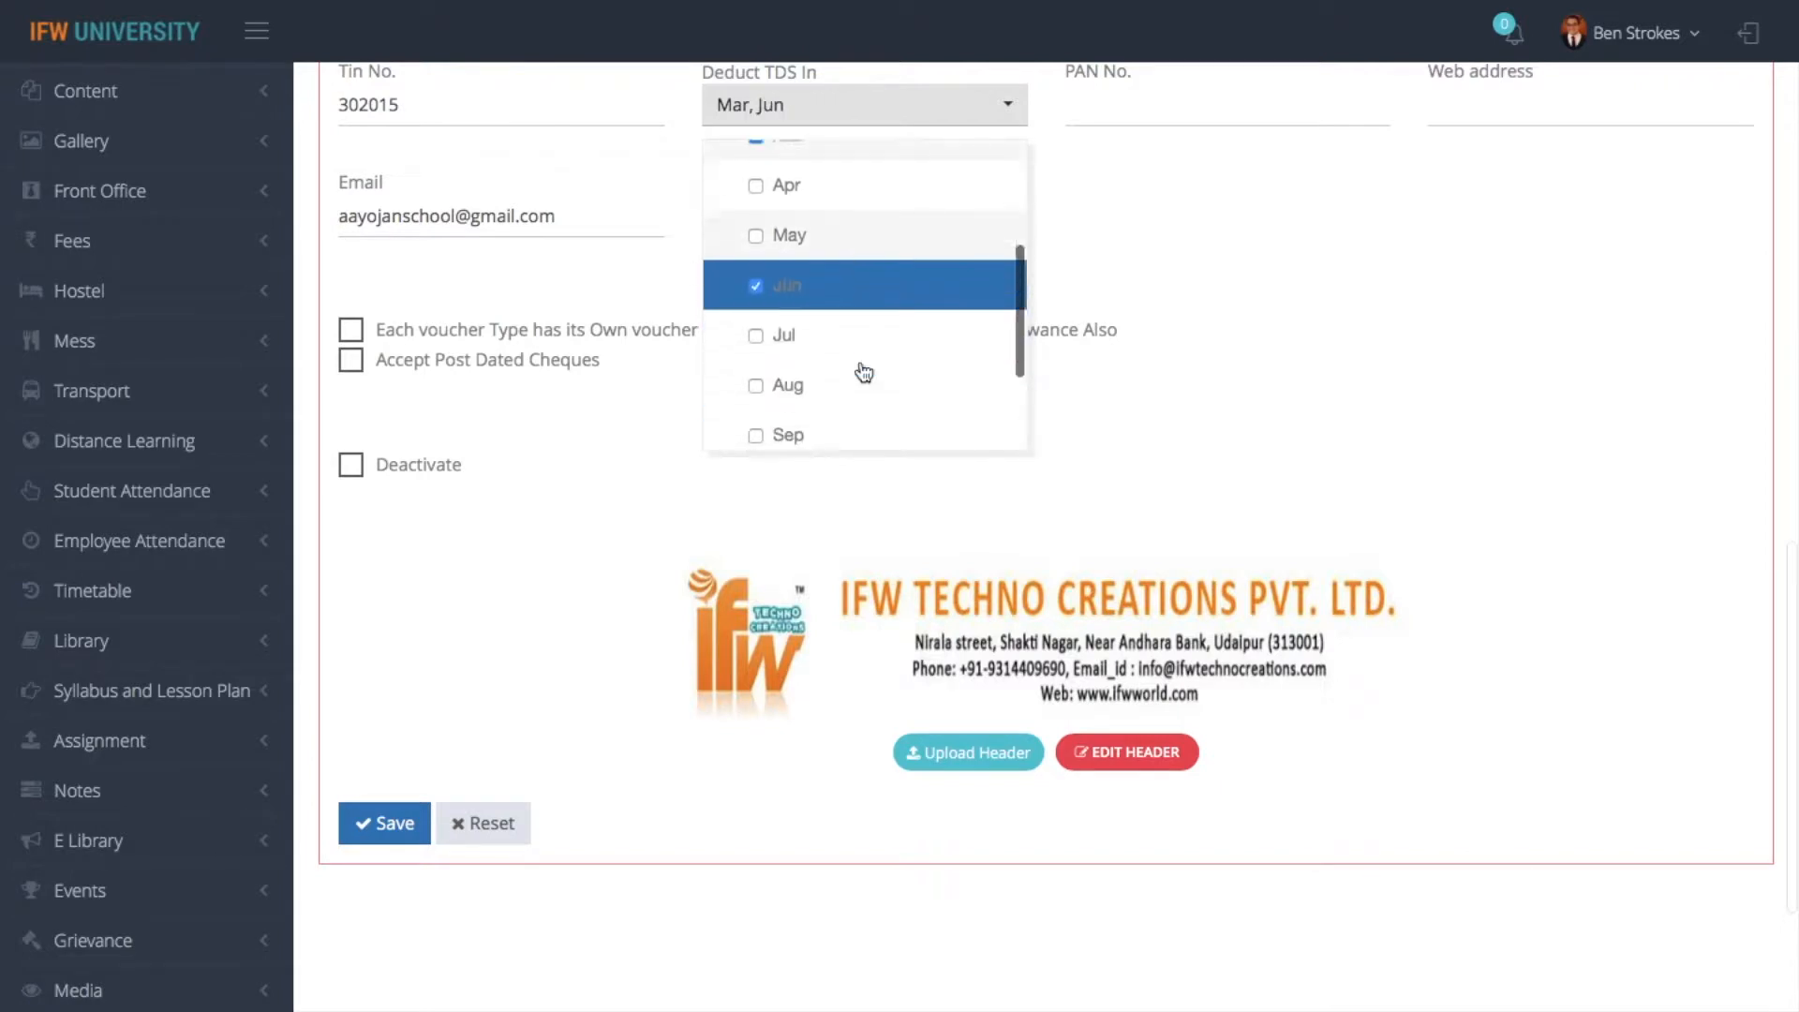
left_click(757, 357)
scroll(756, 357, "down", 2)
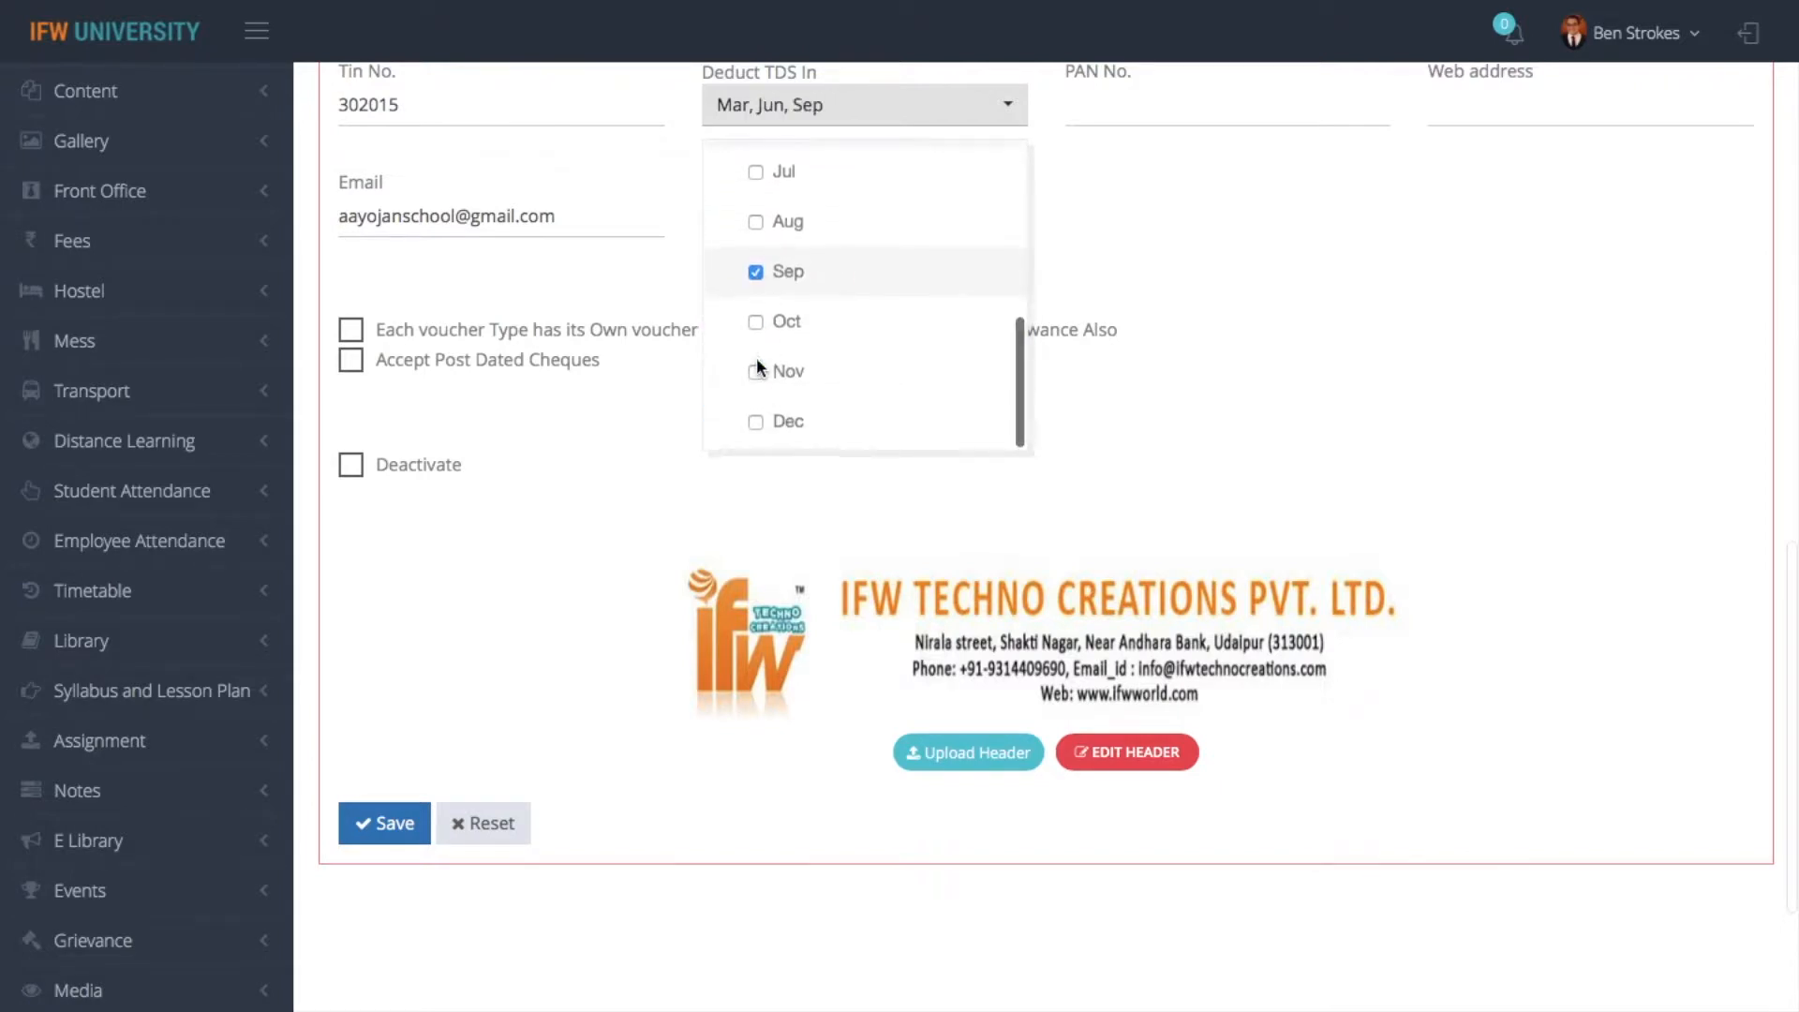
left_click(756, 424)
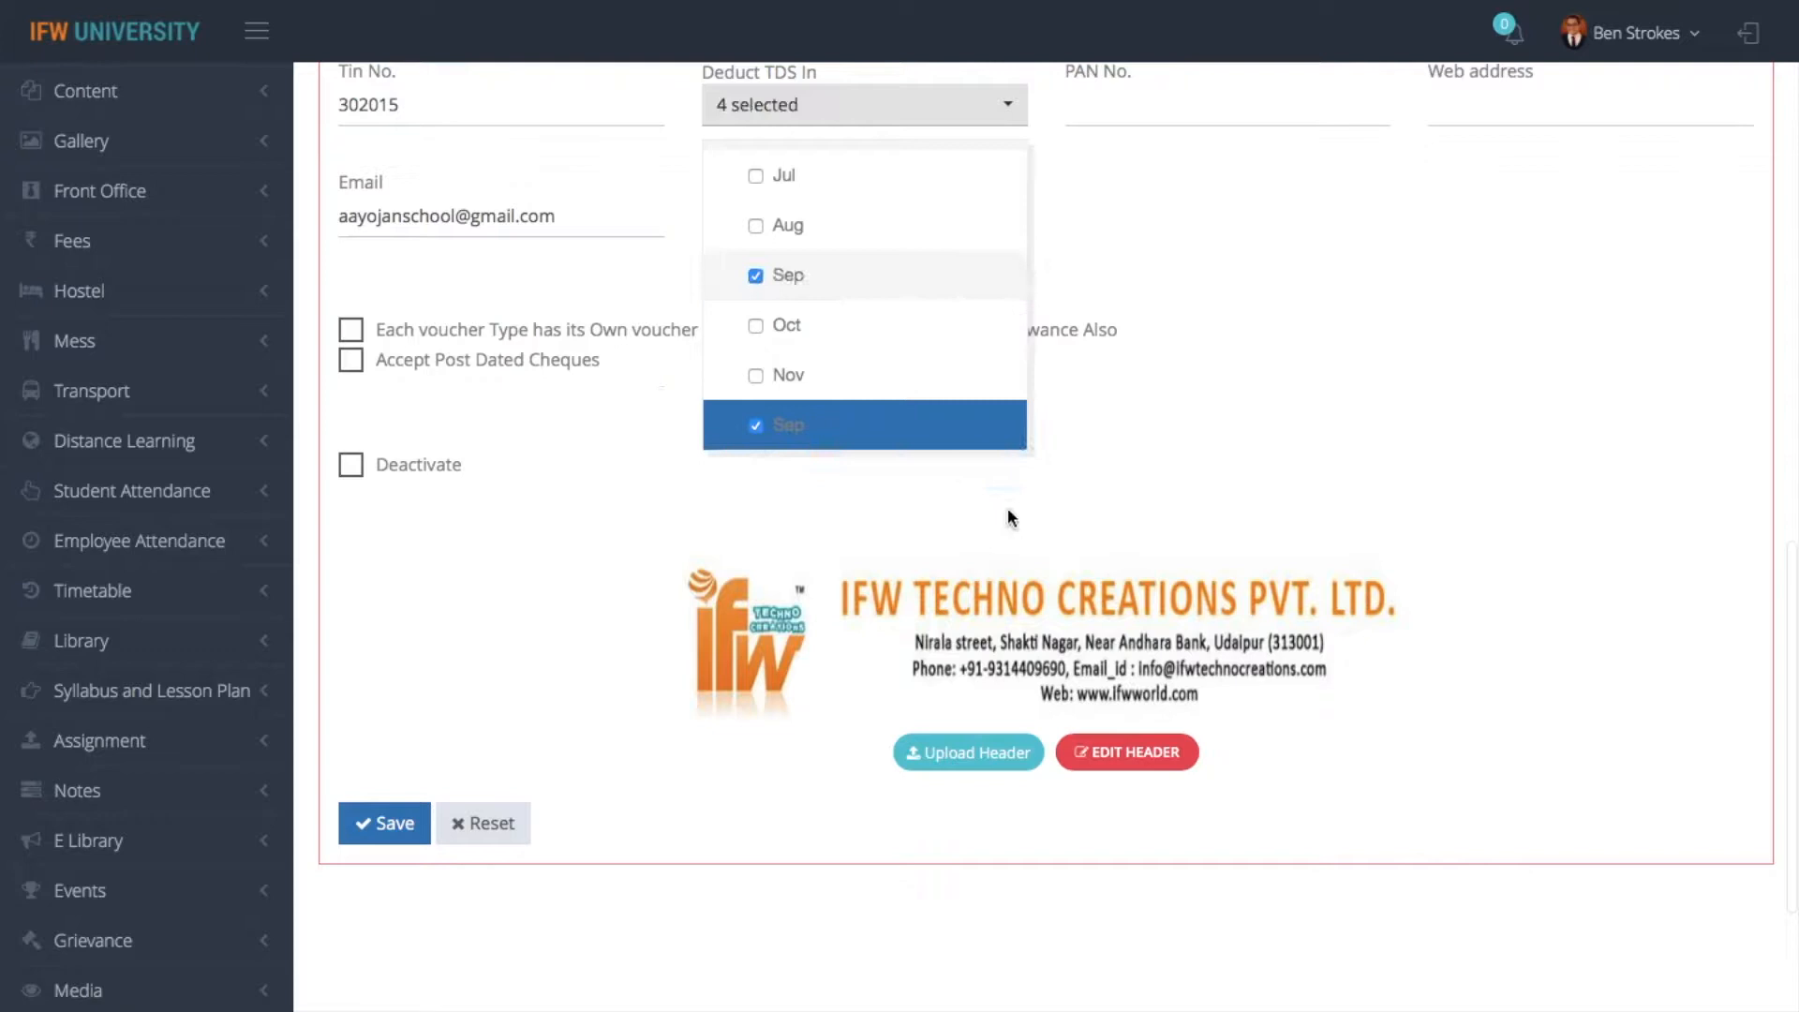
left_click(1233, 467)
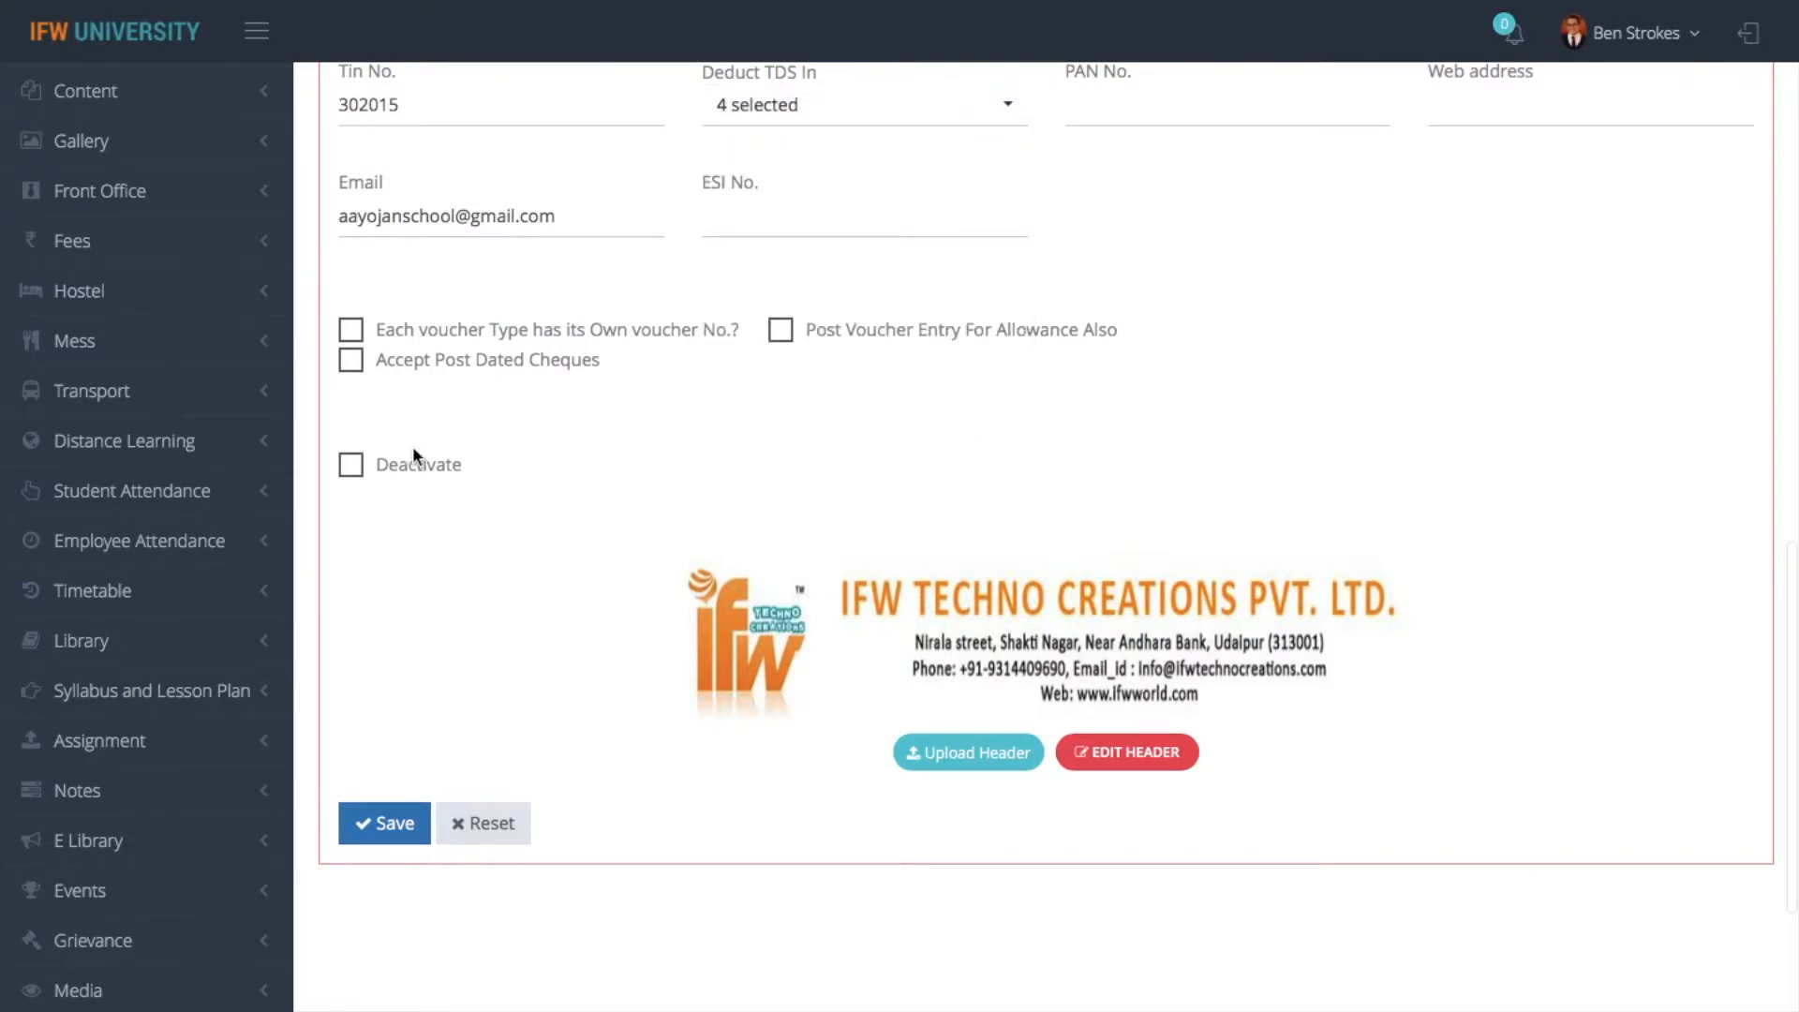
left_click(389, 823)
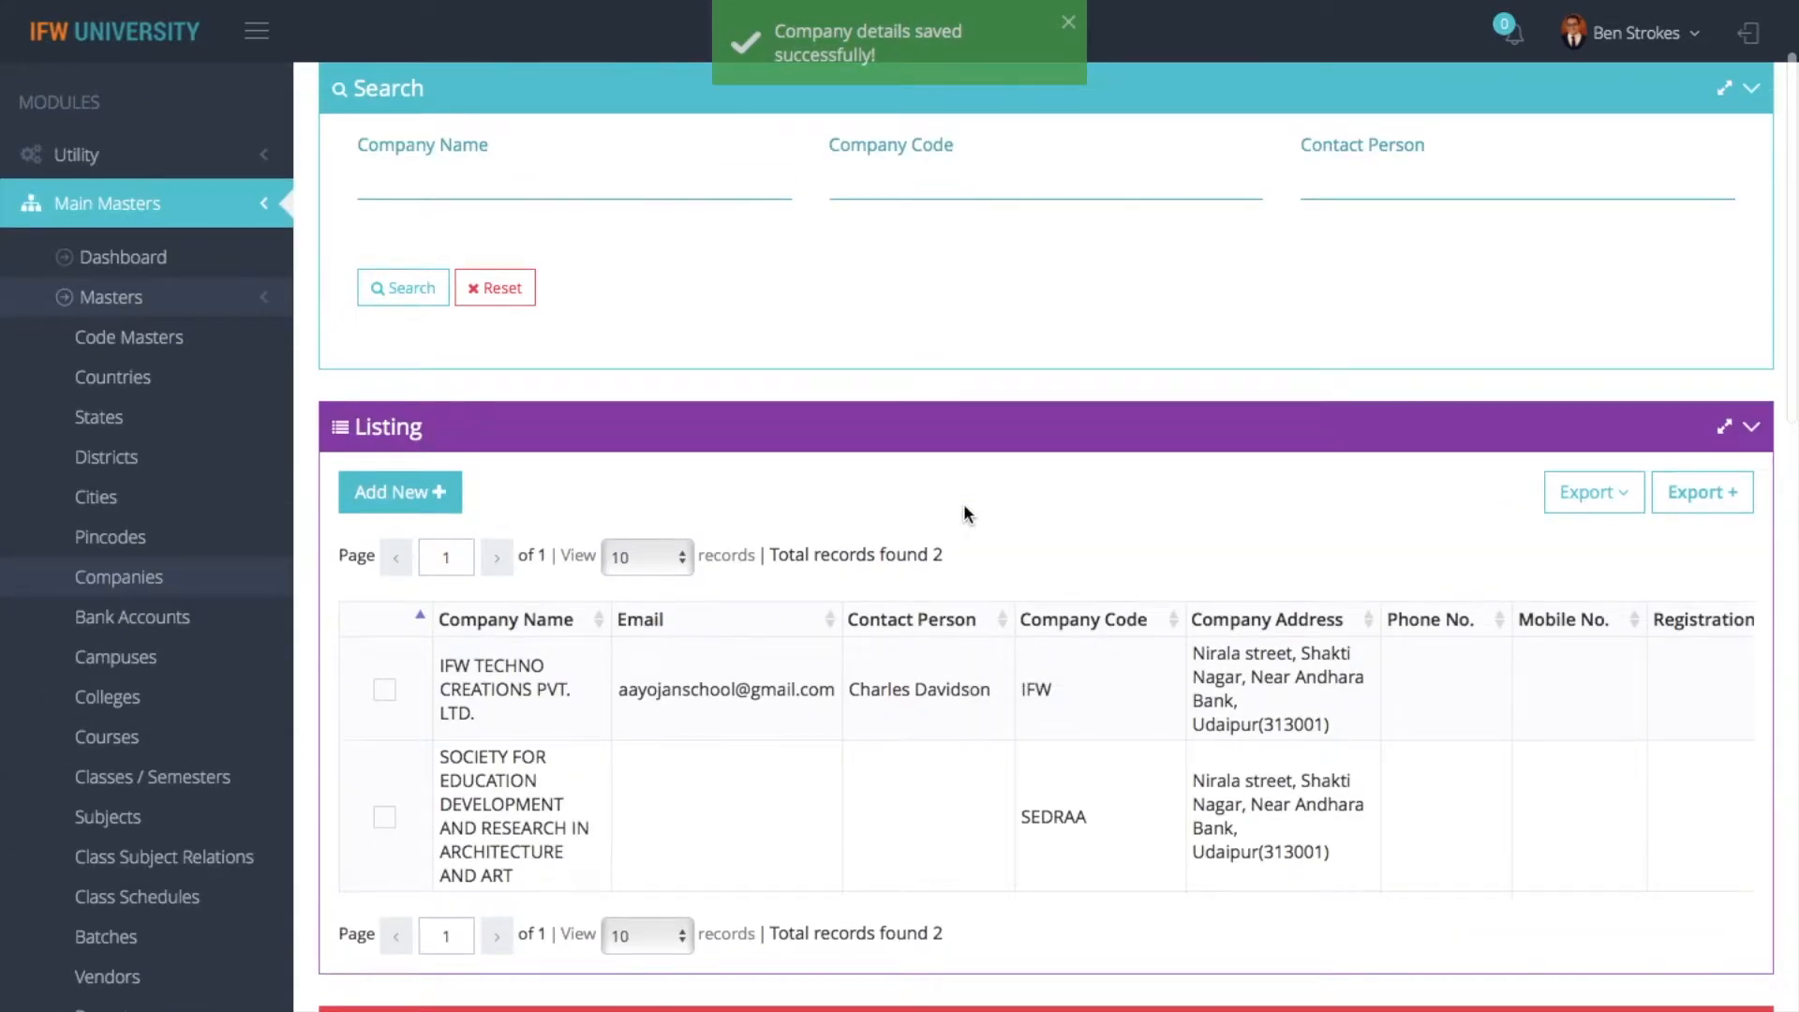
- Search the module pages for "inc" and open the Income Tax Category page of Payroll
scroll(893, 388, "up", 3)
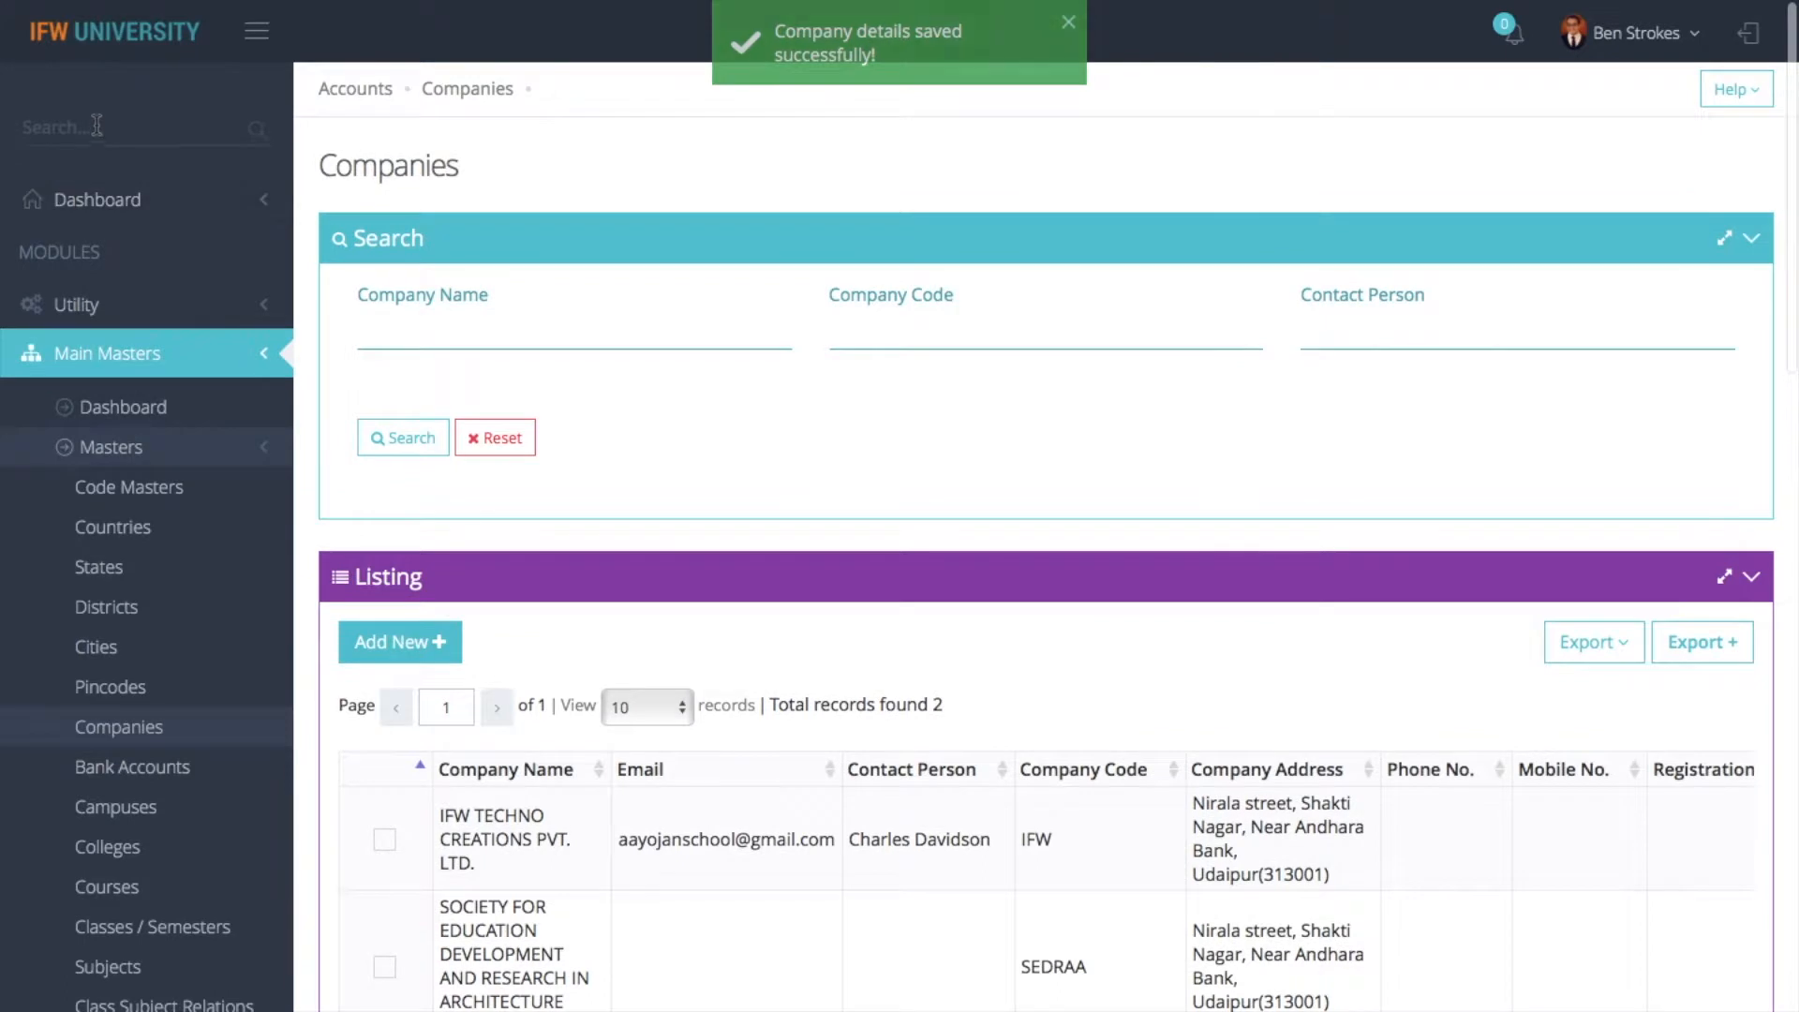
left_click(56, 128)
type("imj")
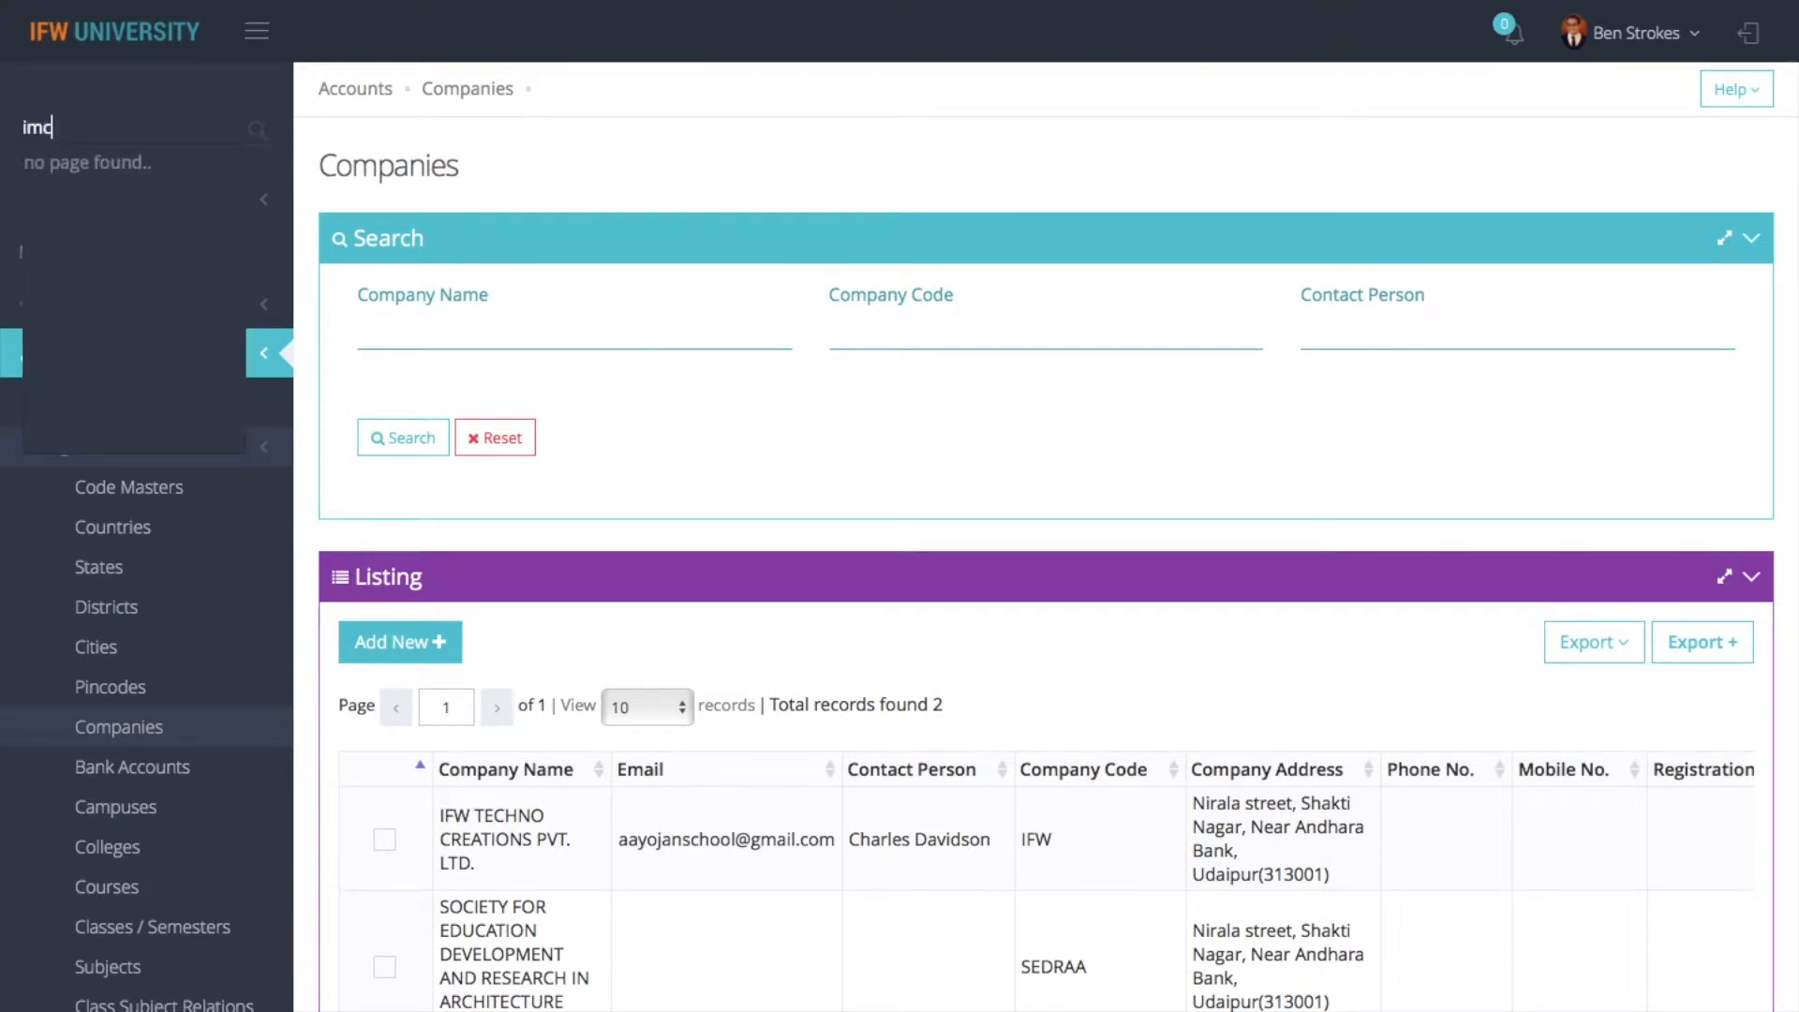
key("BackSpace")
key("BackSpace")
type("nc")
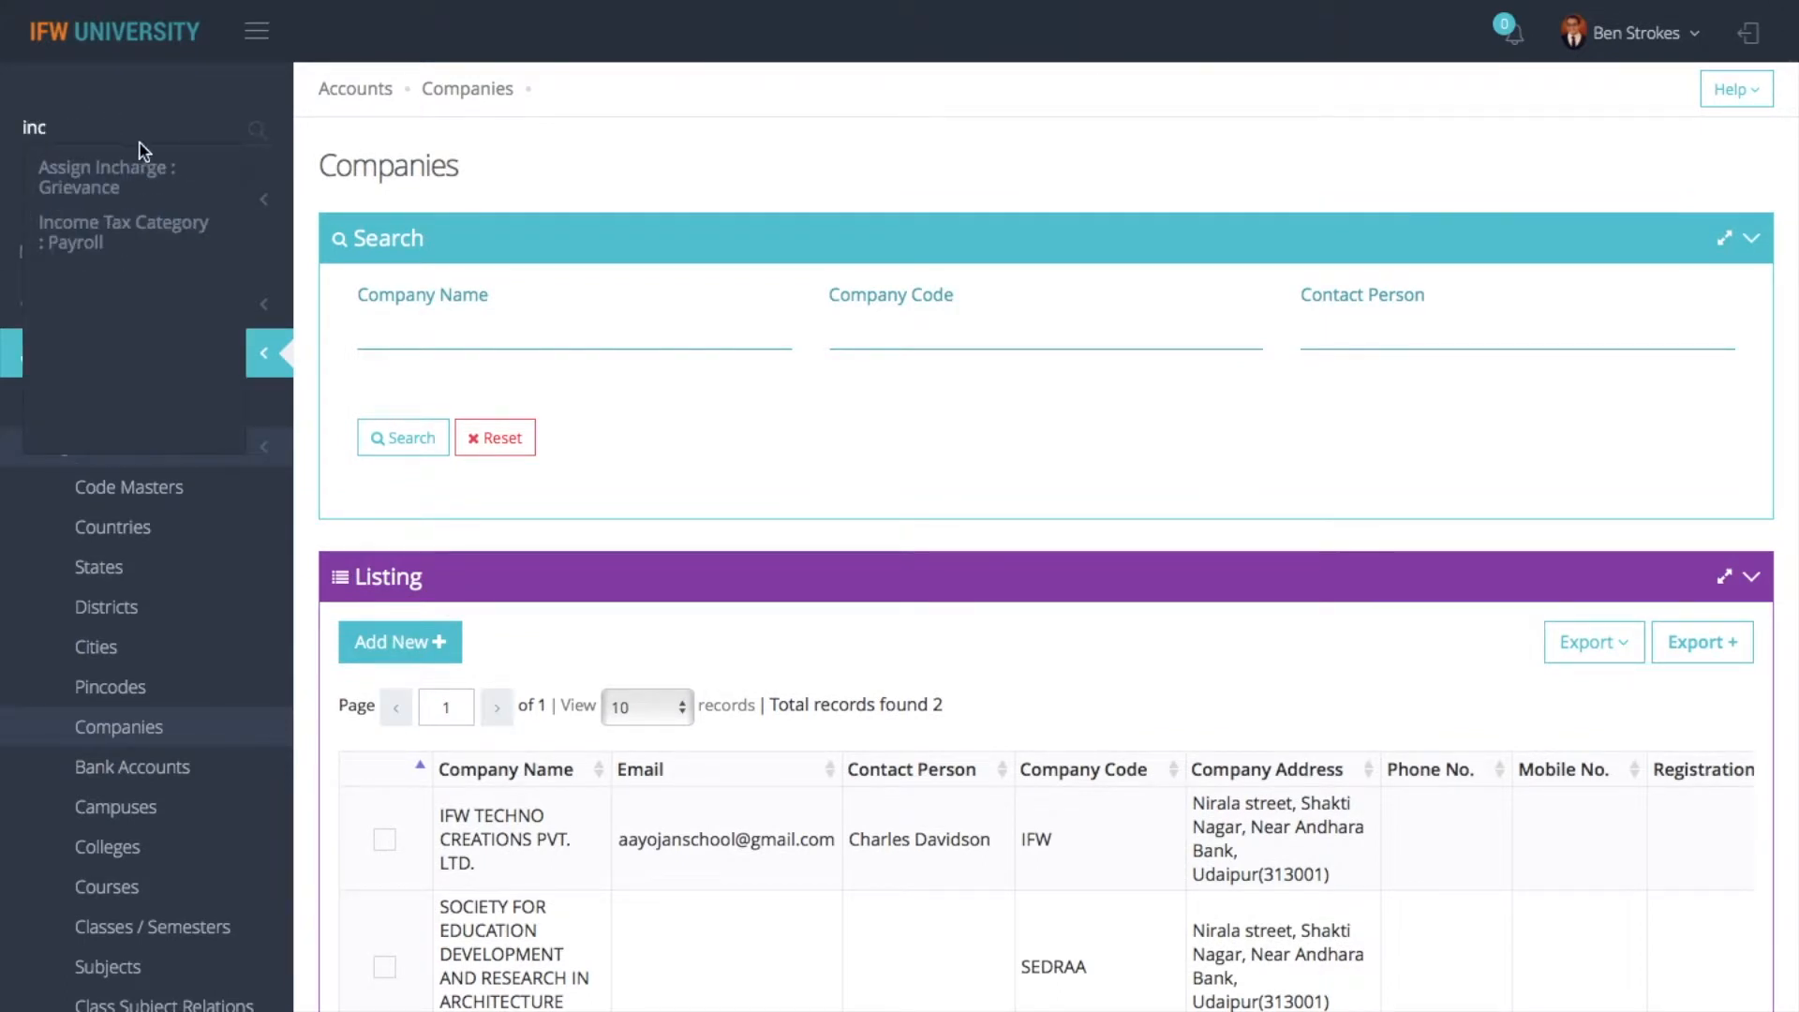
left_click(121, 231)
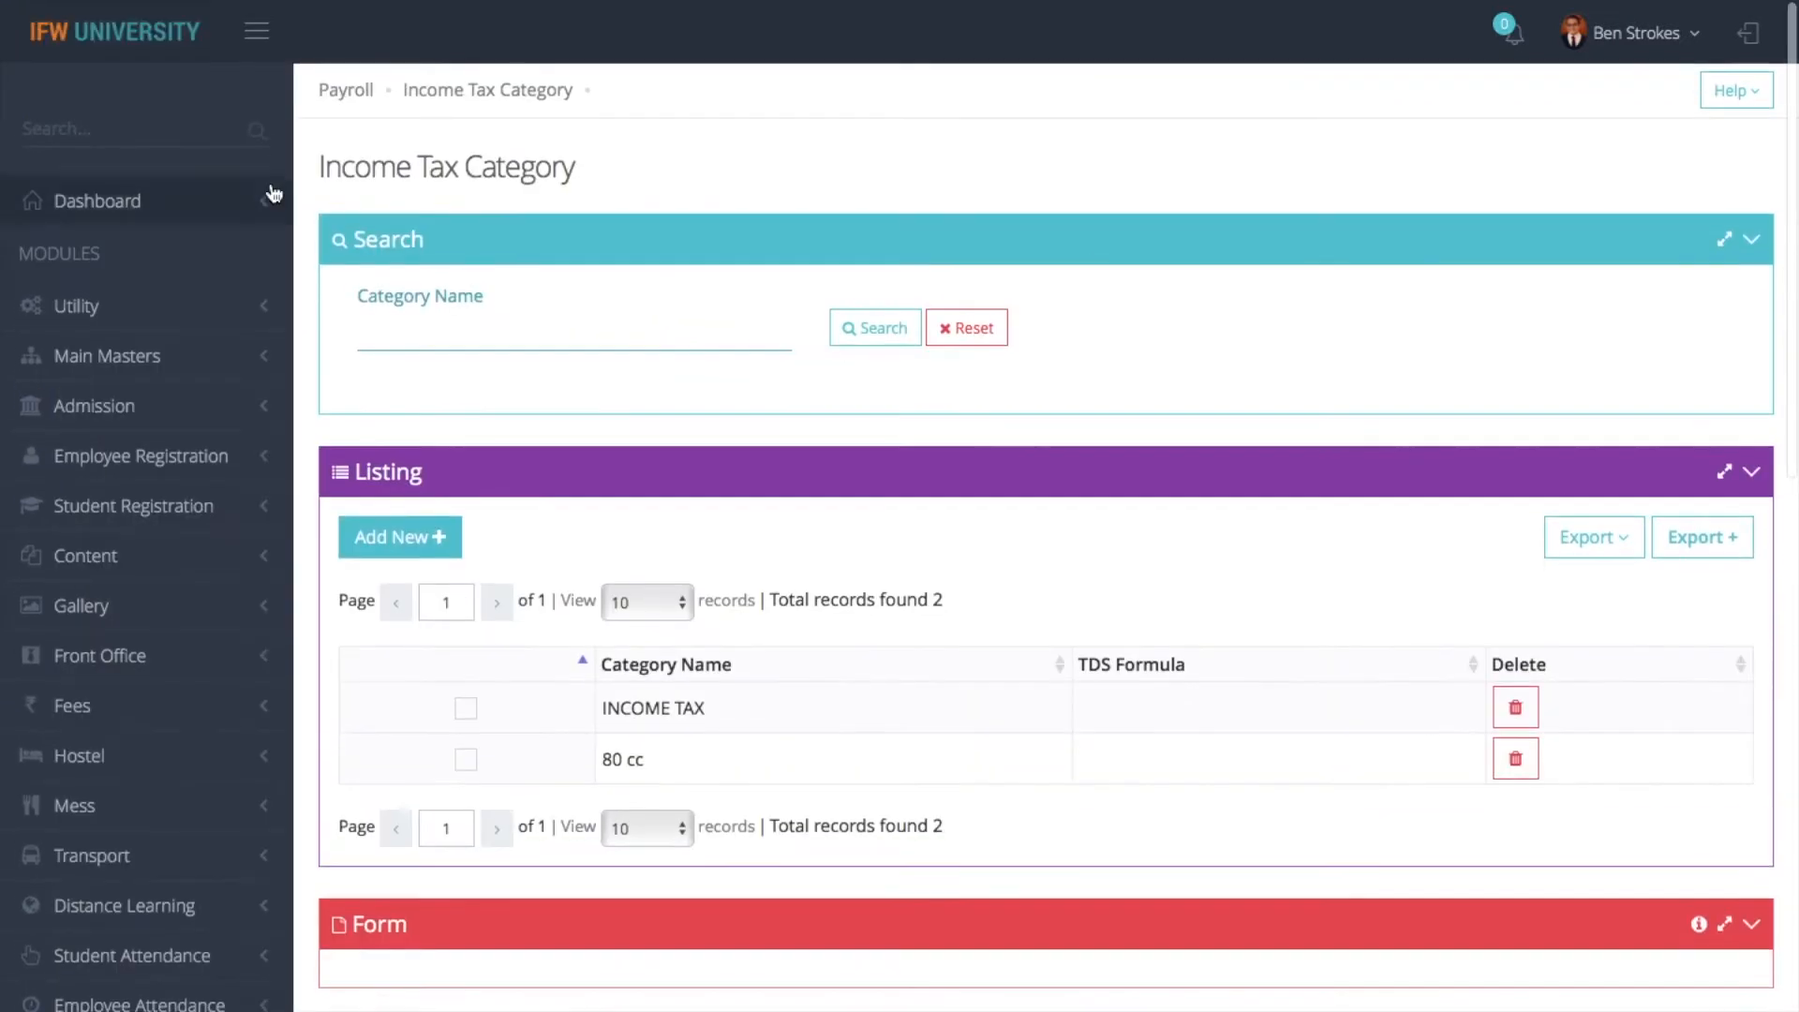
- Start a new law named TDS in the payroll TDS Exemption Laws master and open a blank exemption rule
left_click(346, 100)
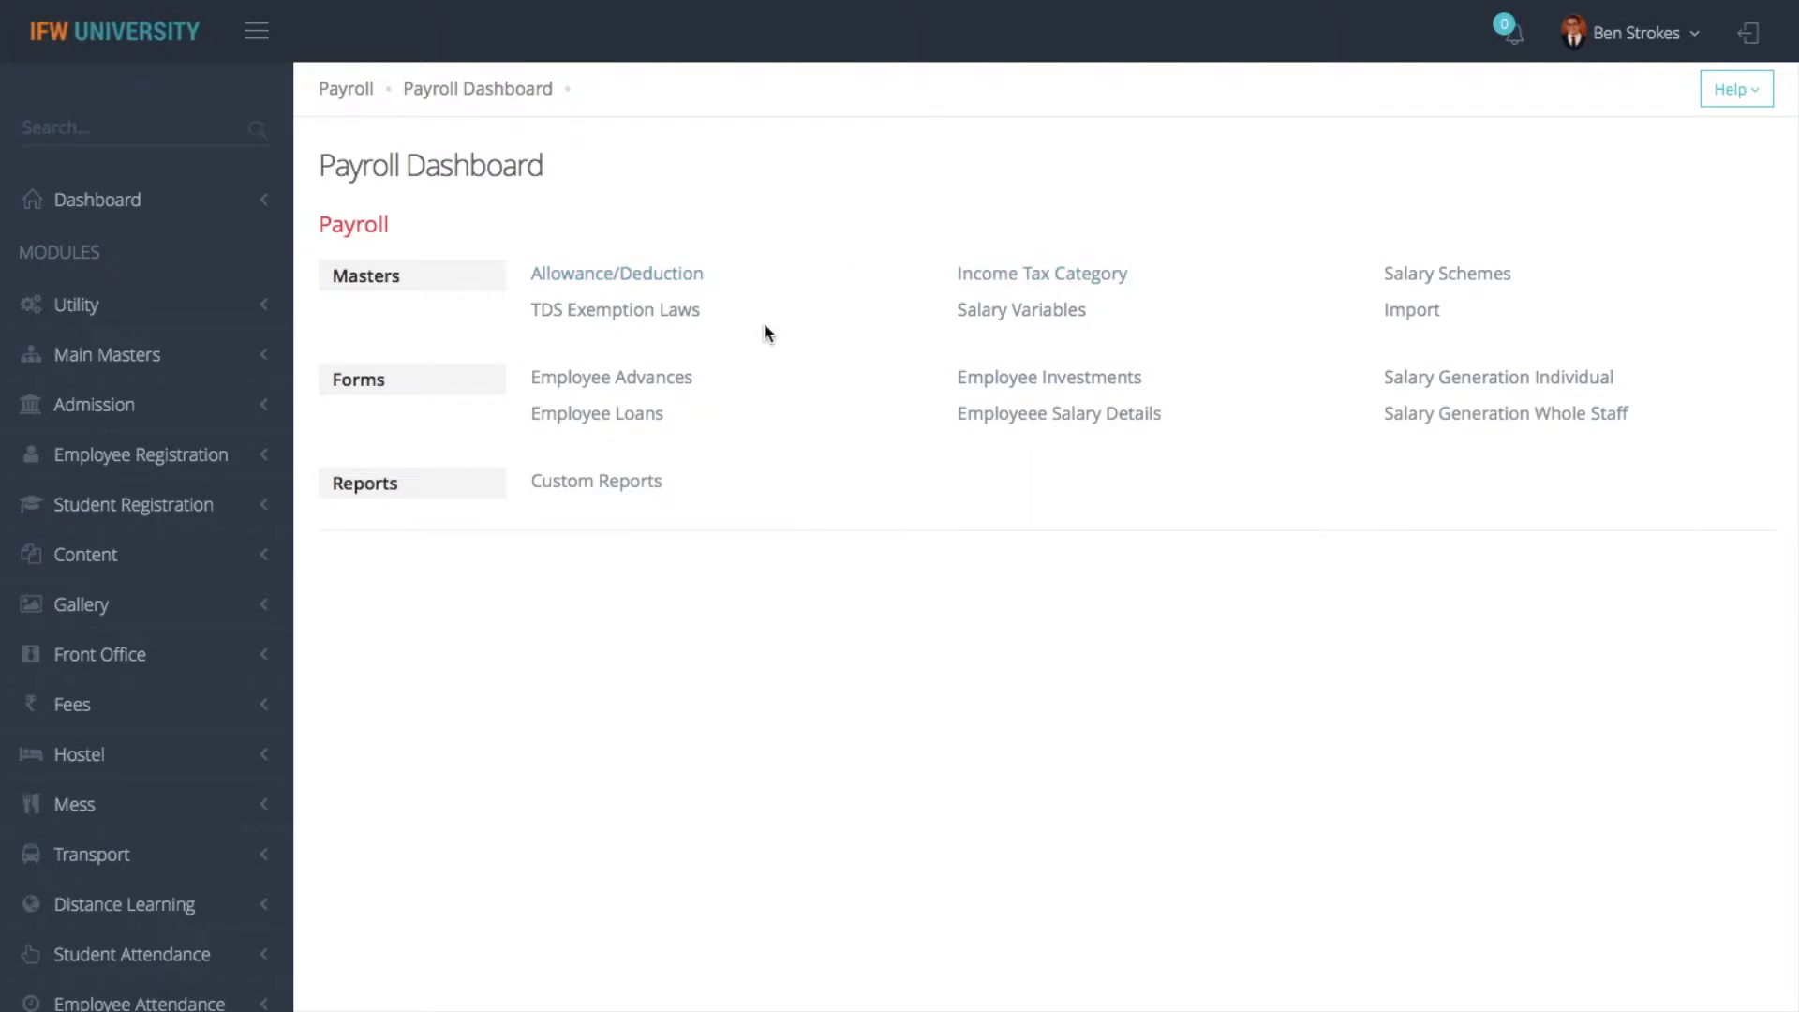
left_click(662, 313)
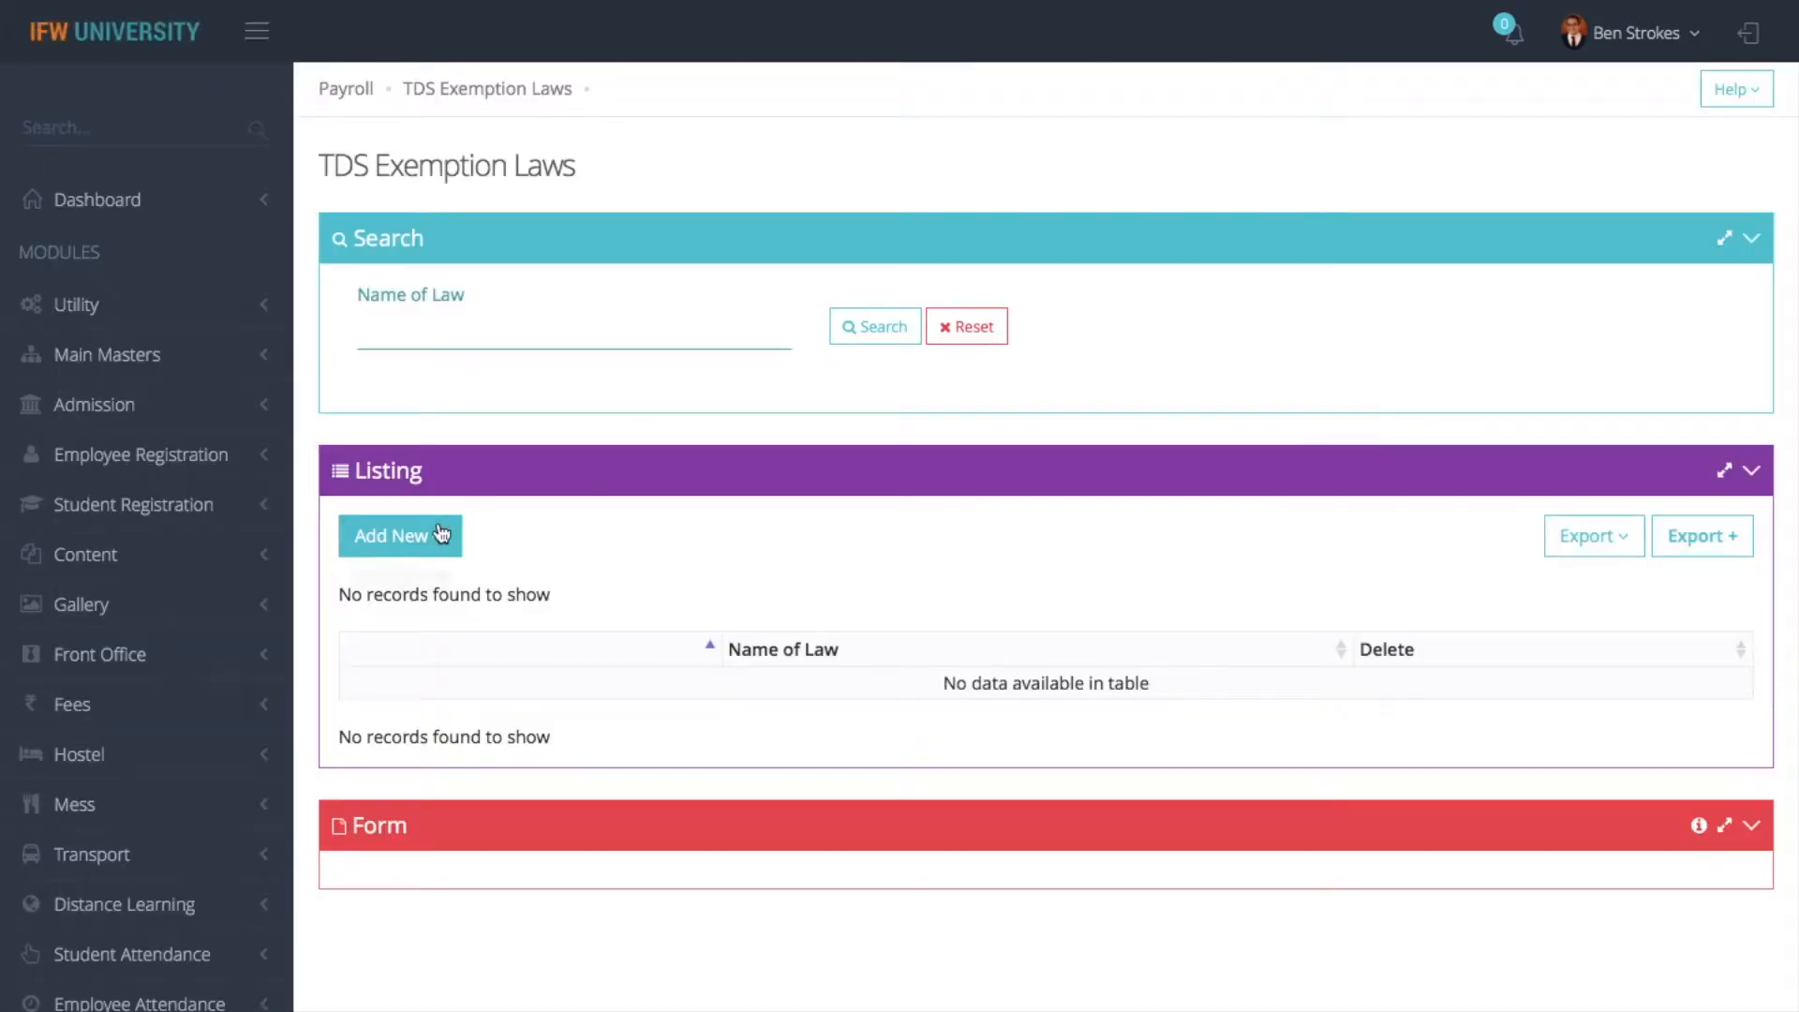
left_click(392, 531)
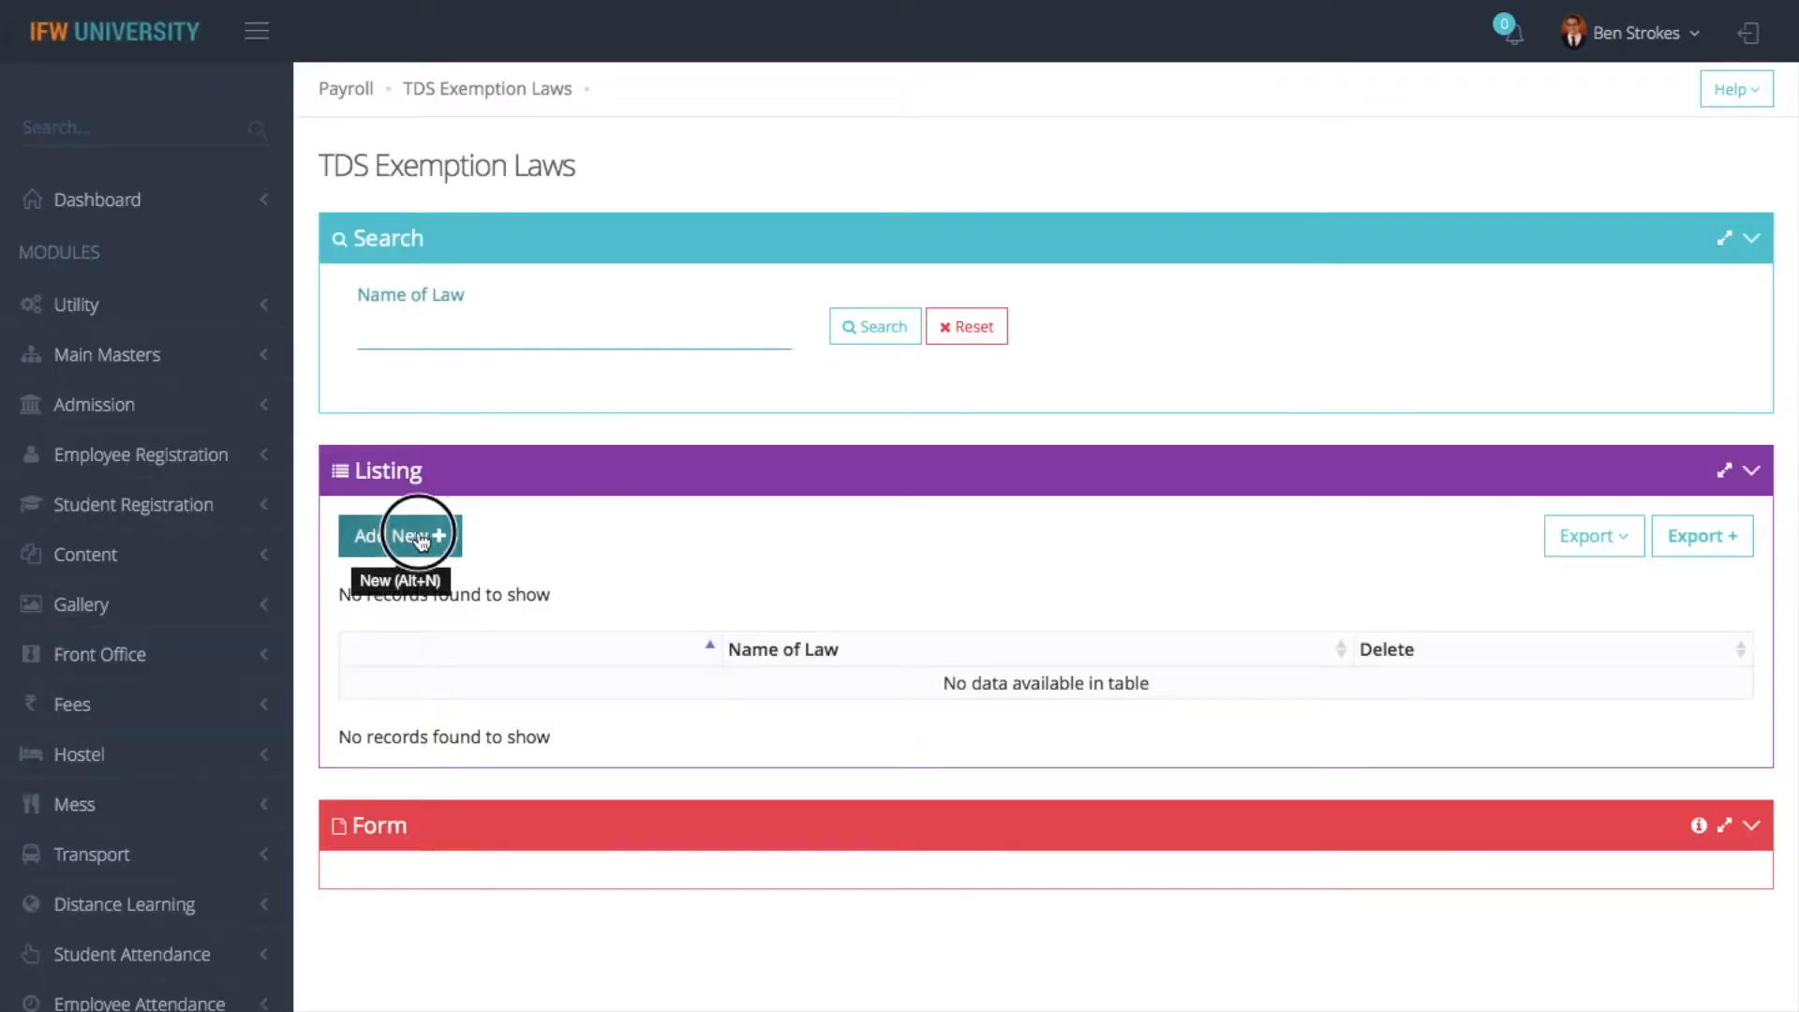
left_click(717, 206)
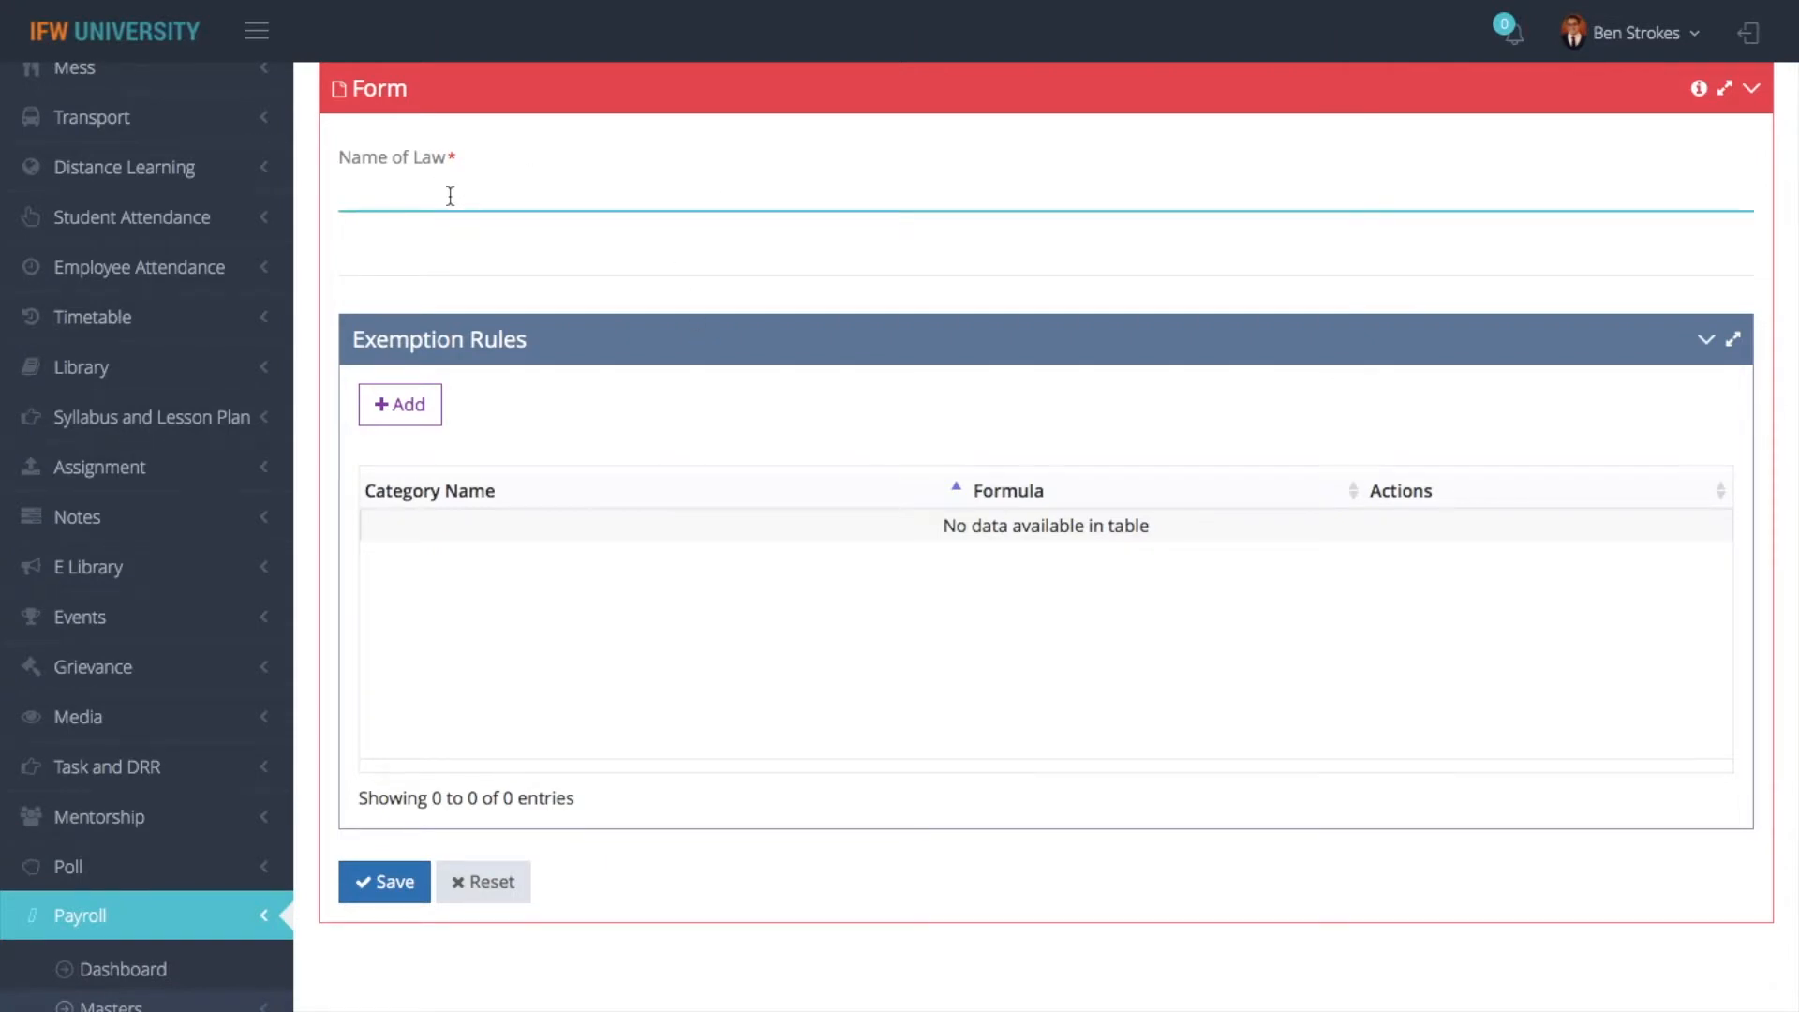
type("TDS")
left_click(403, 405)
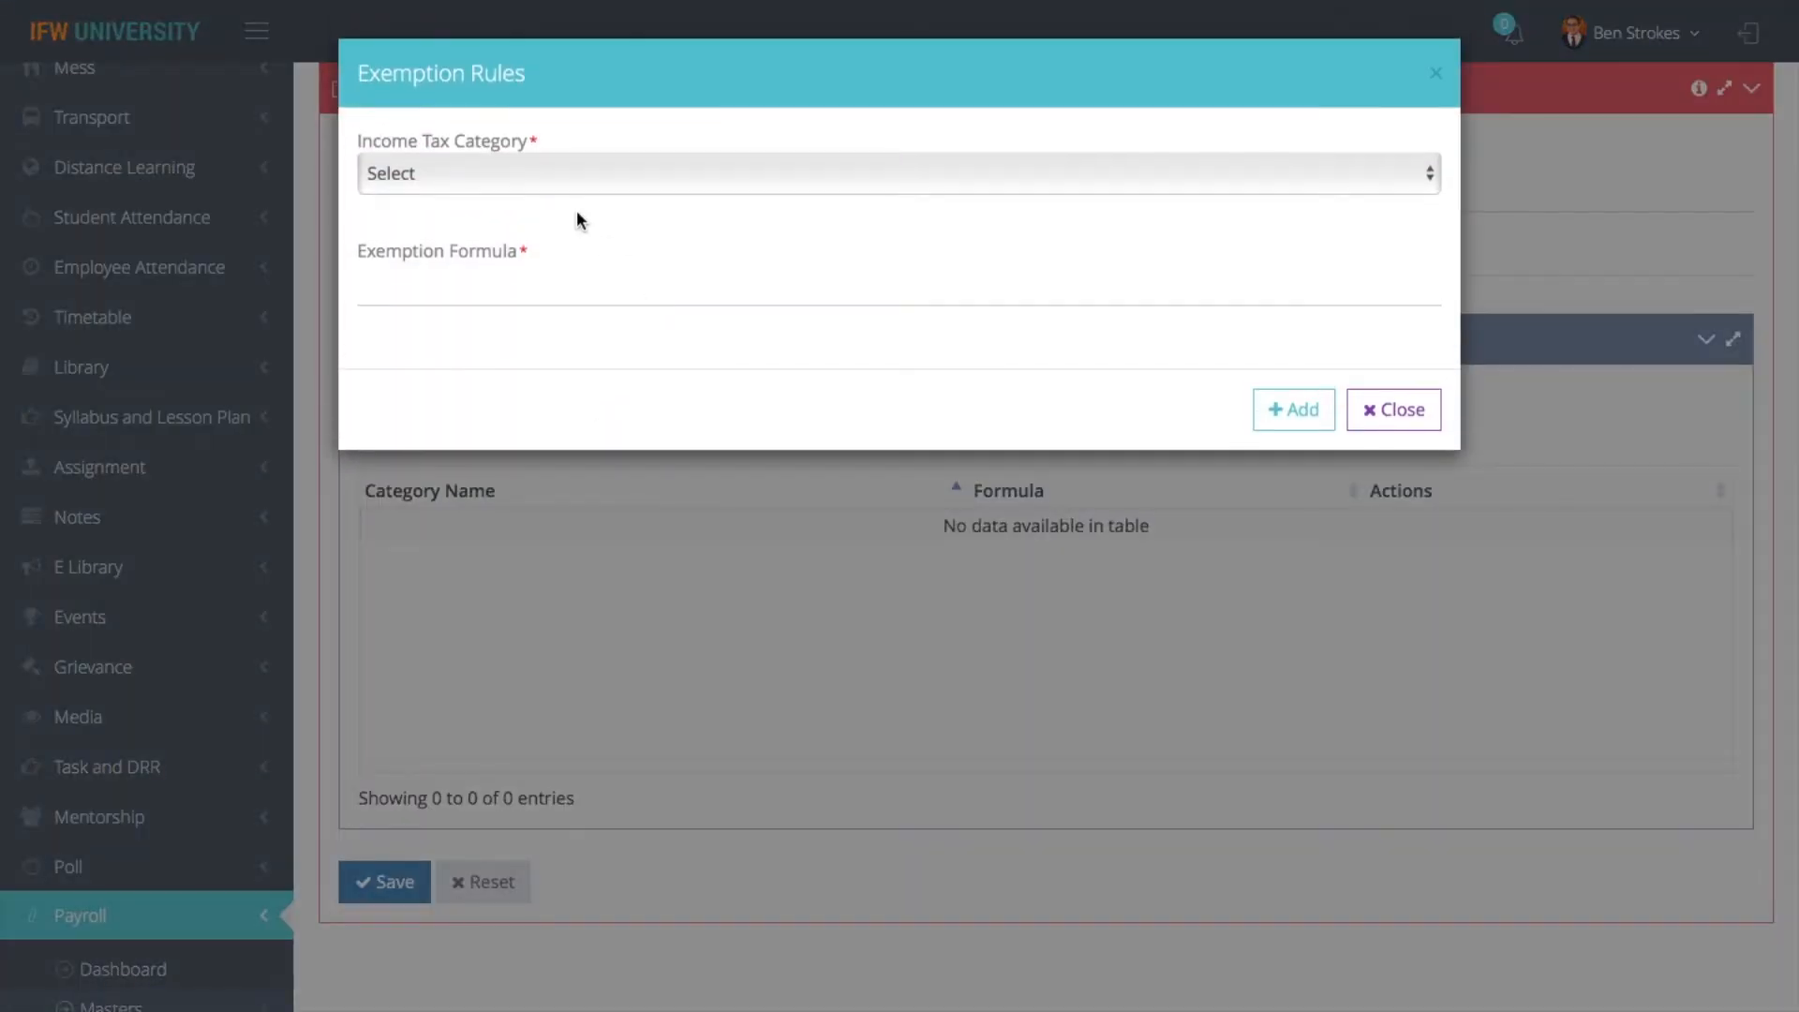
- Try to add an exemption rule for the INCOME TAX category with the formula INCOME
left_click(581, 199)
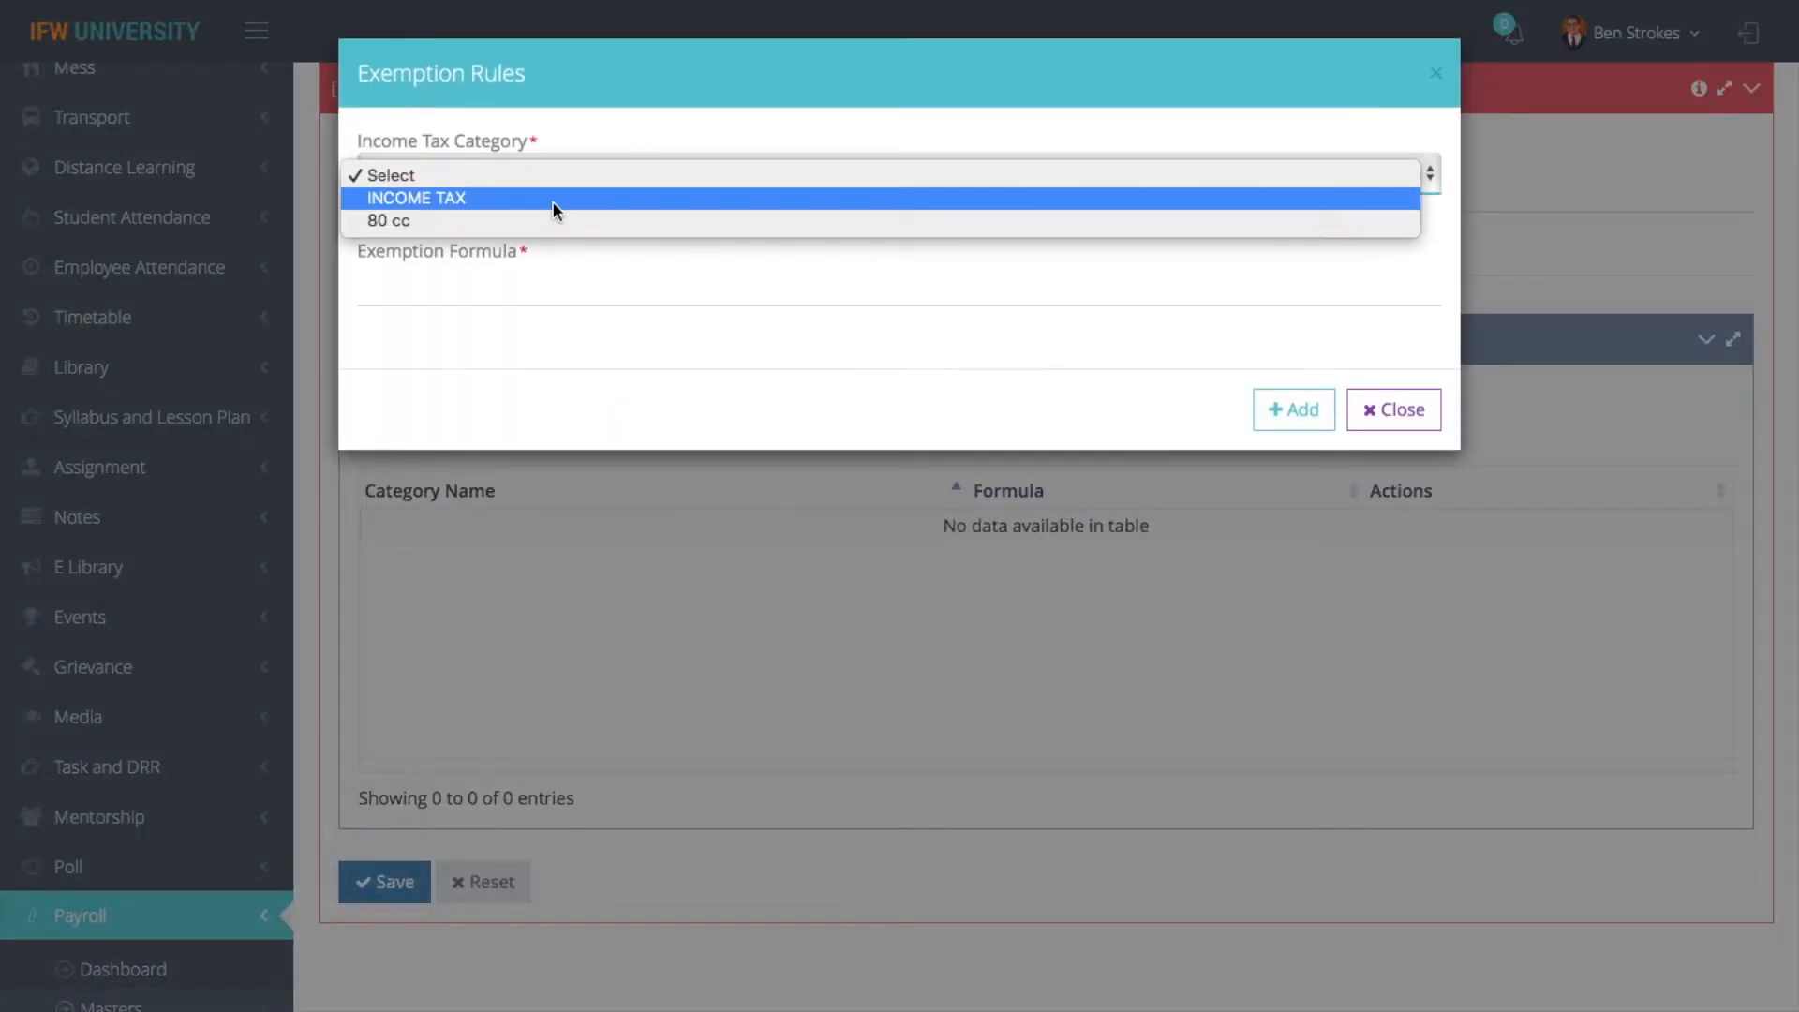
left_click(553, 199)
left_click(845, 287)
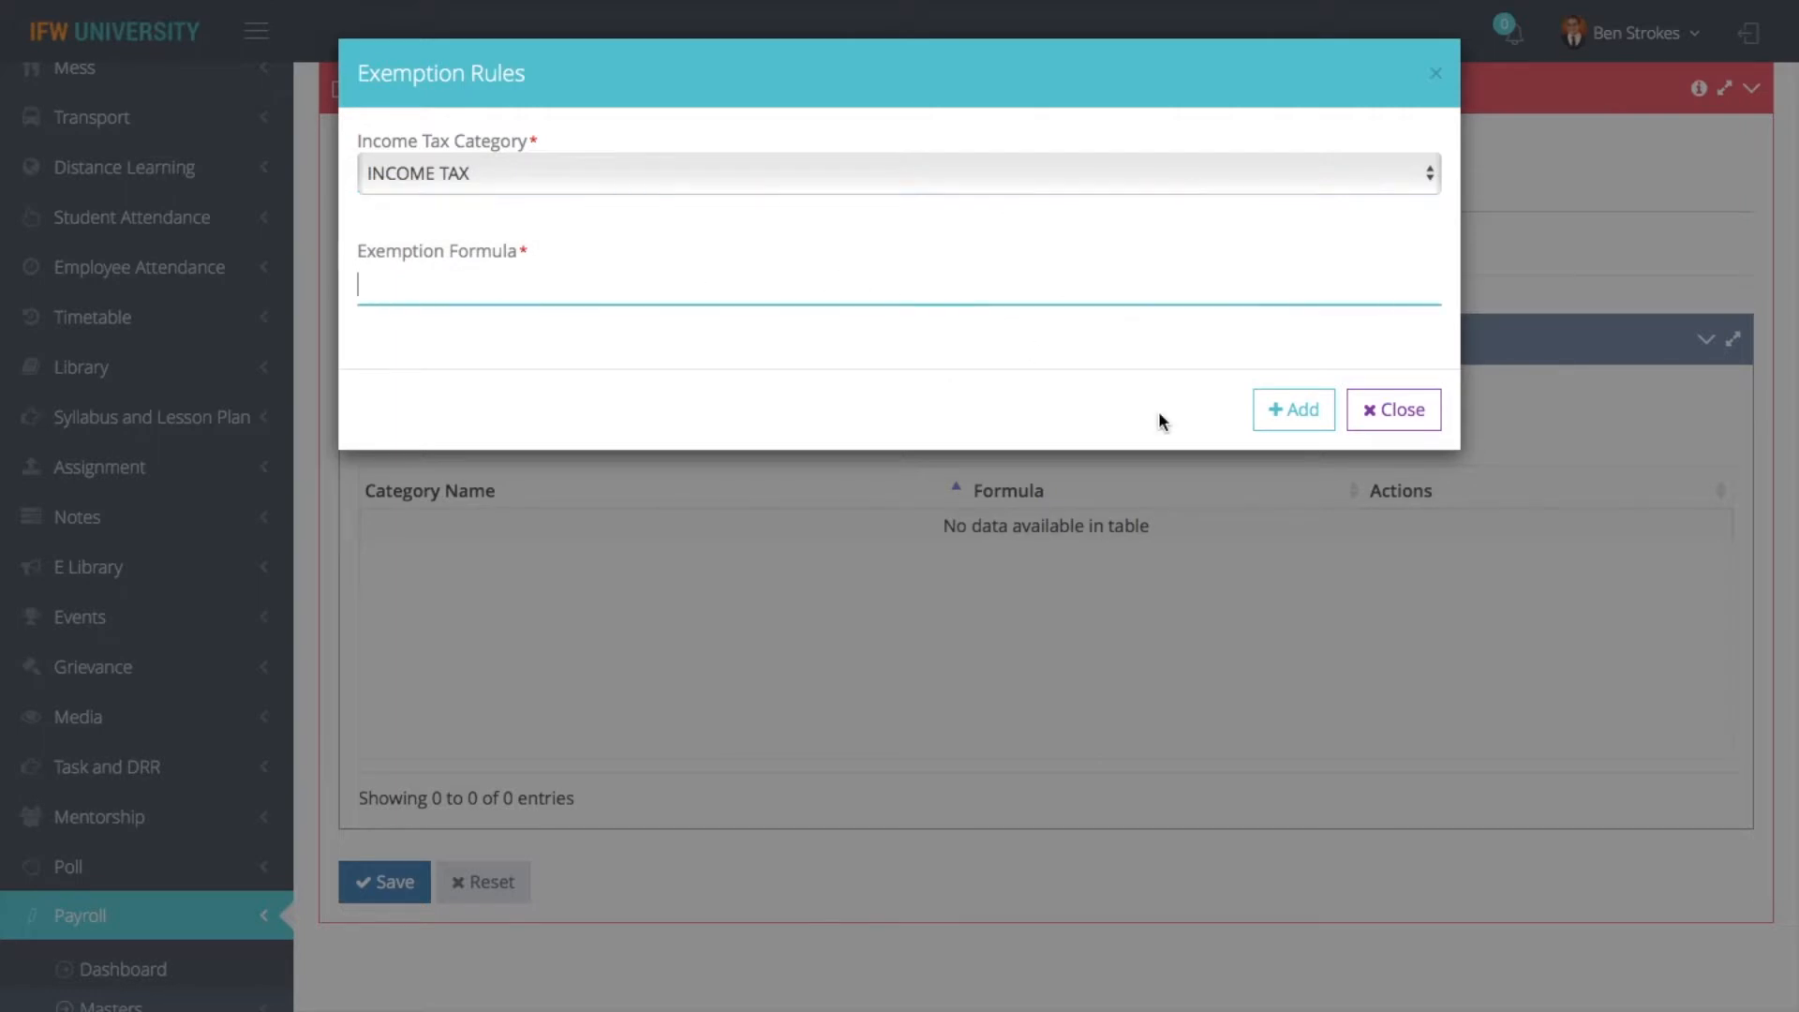
left_click(1298, 409)
left_click(564, 285)
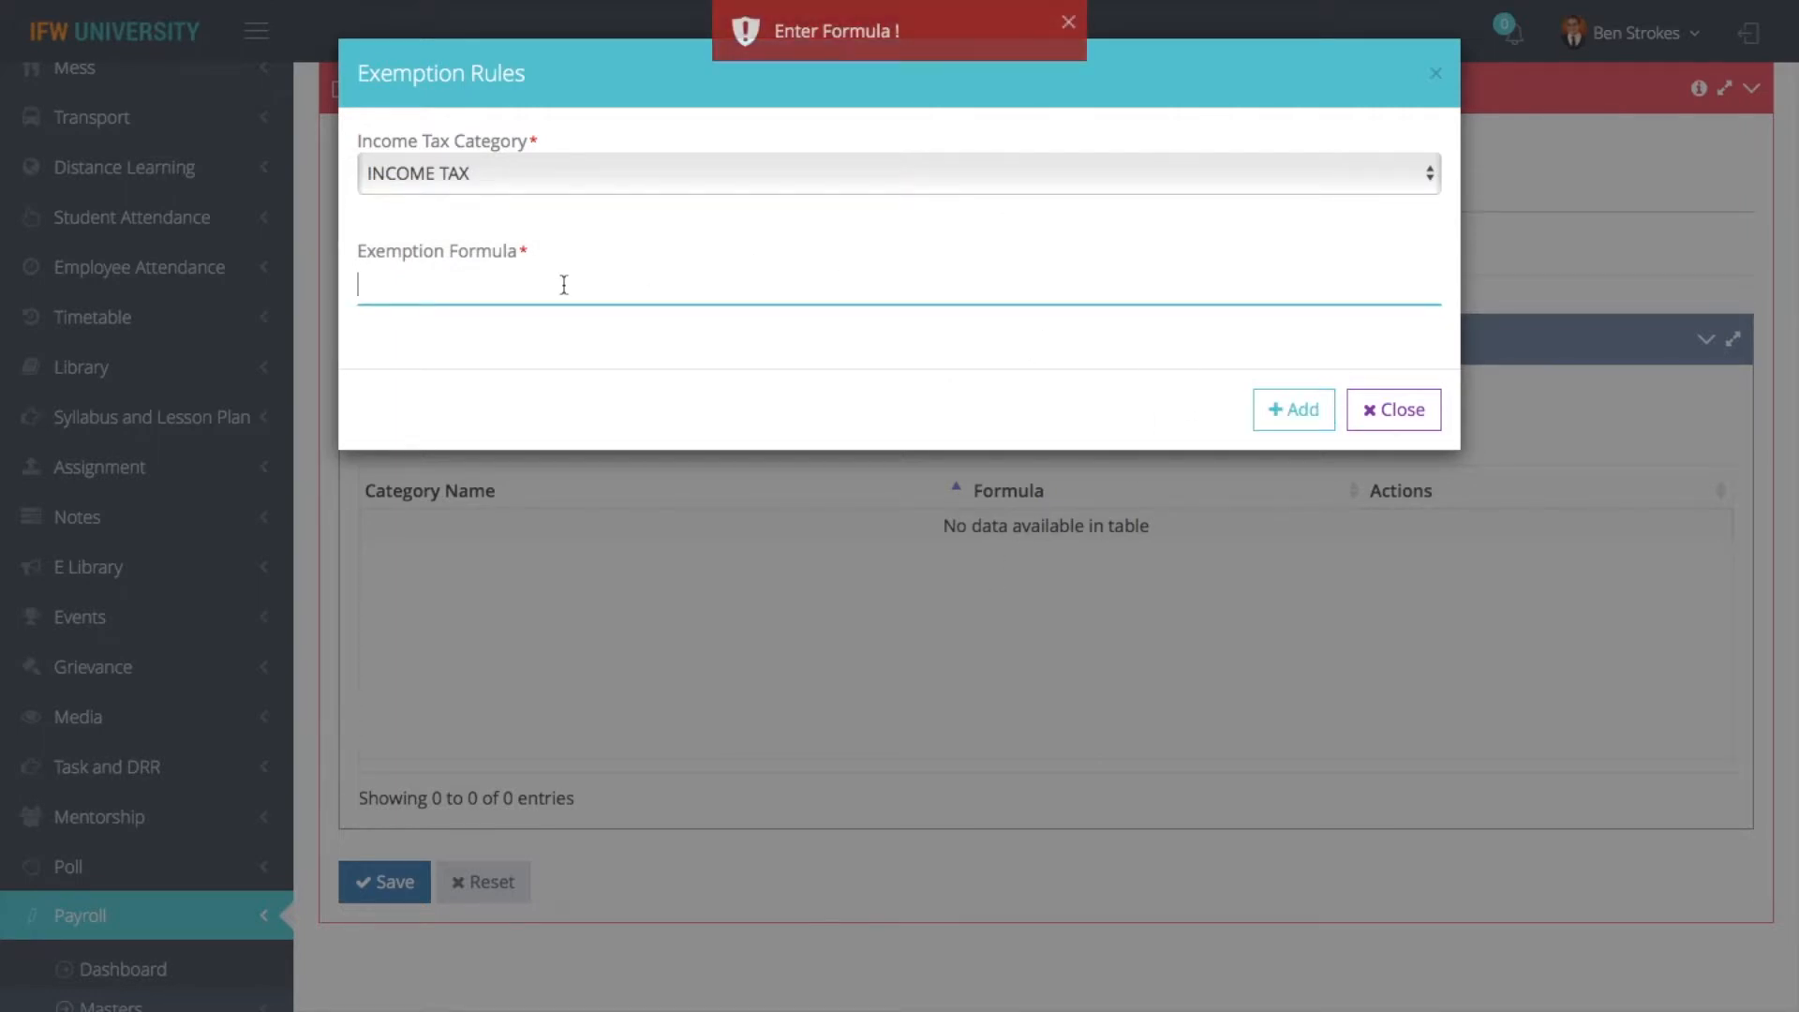
type("INCOME")
left_click(1303, 399)
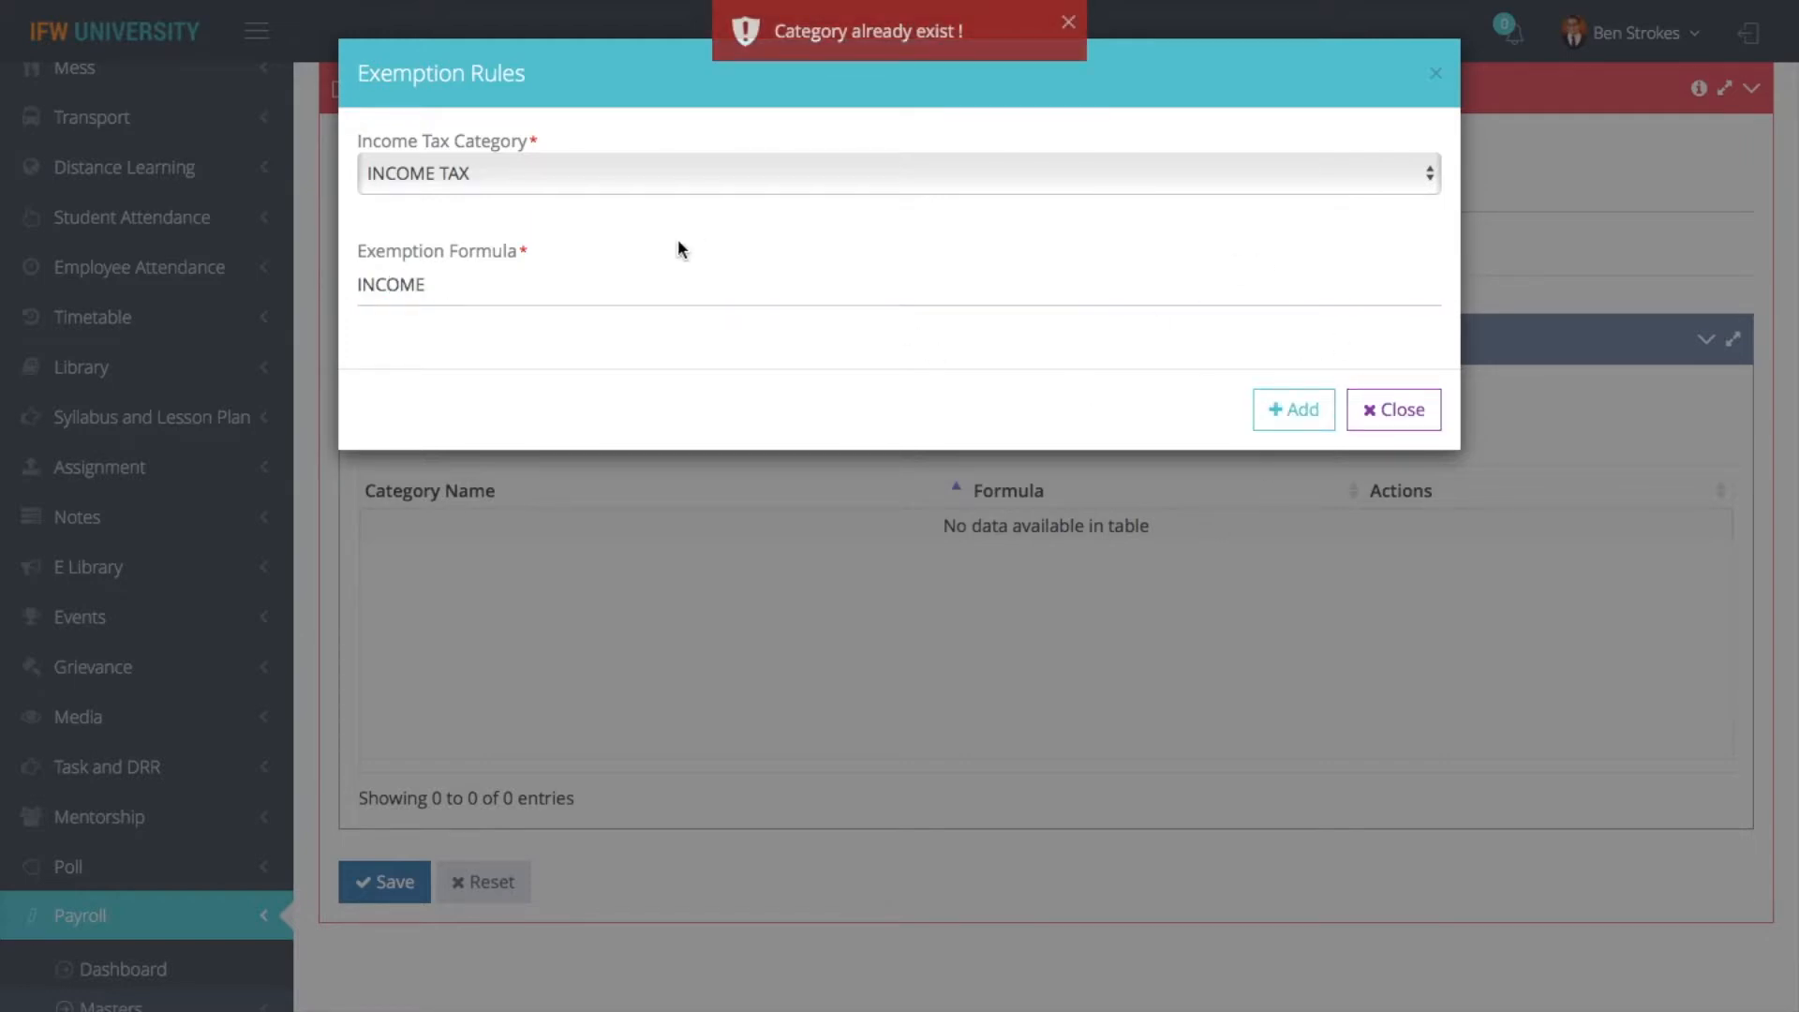
- Add an exemption rule for the 80 cc category with the formula TDS, and save the exemption law
left_click(481, 282)
key("BackSpace")
key("BackSpace")
key("BackSpace")
key("BackSpace")
key("BackSpace")
key("BackSpace")
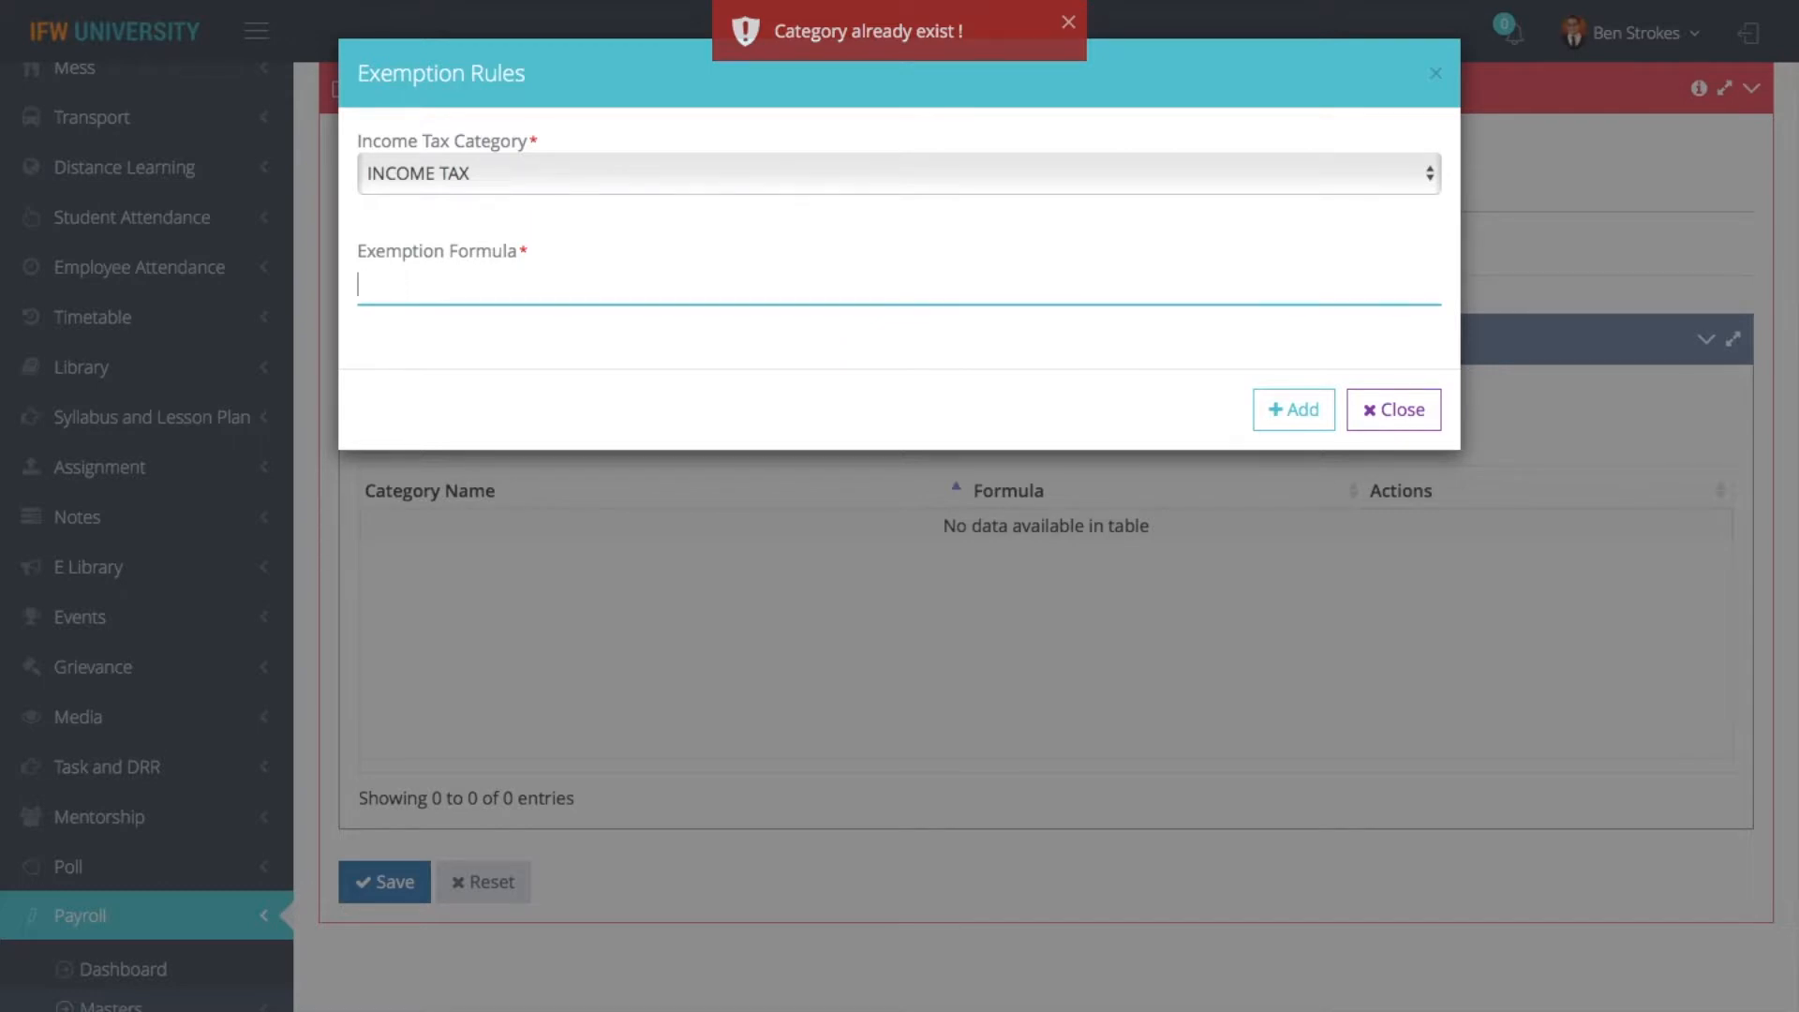
left_click(554, 169)
left_click(529, 200)
left_click(483, 288)
type("TDS")
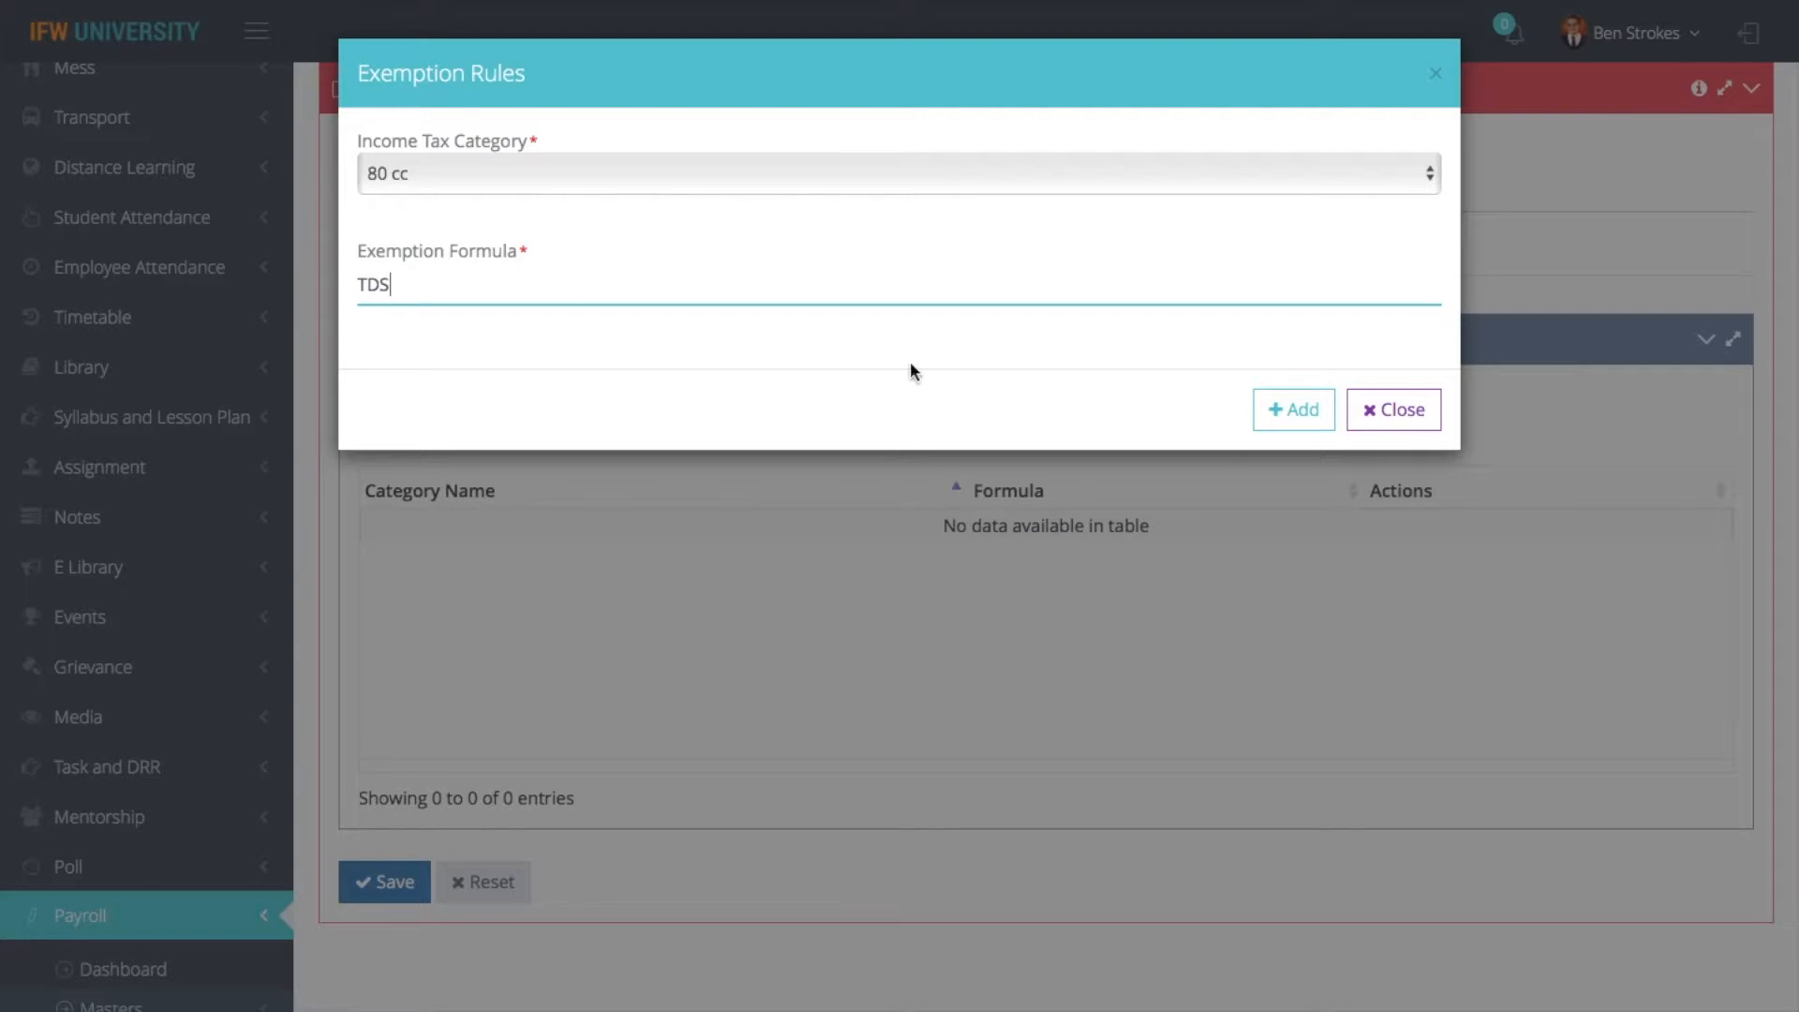
left_click(1280, 426)
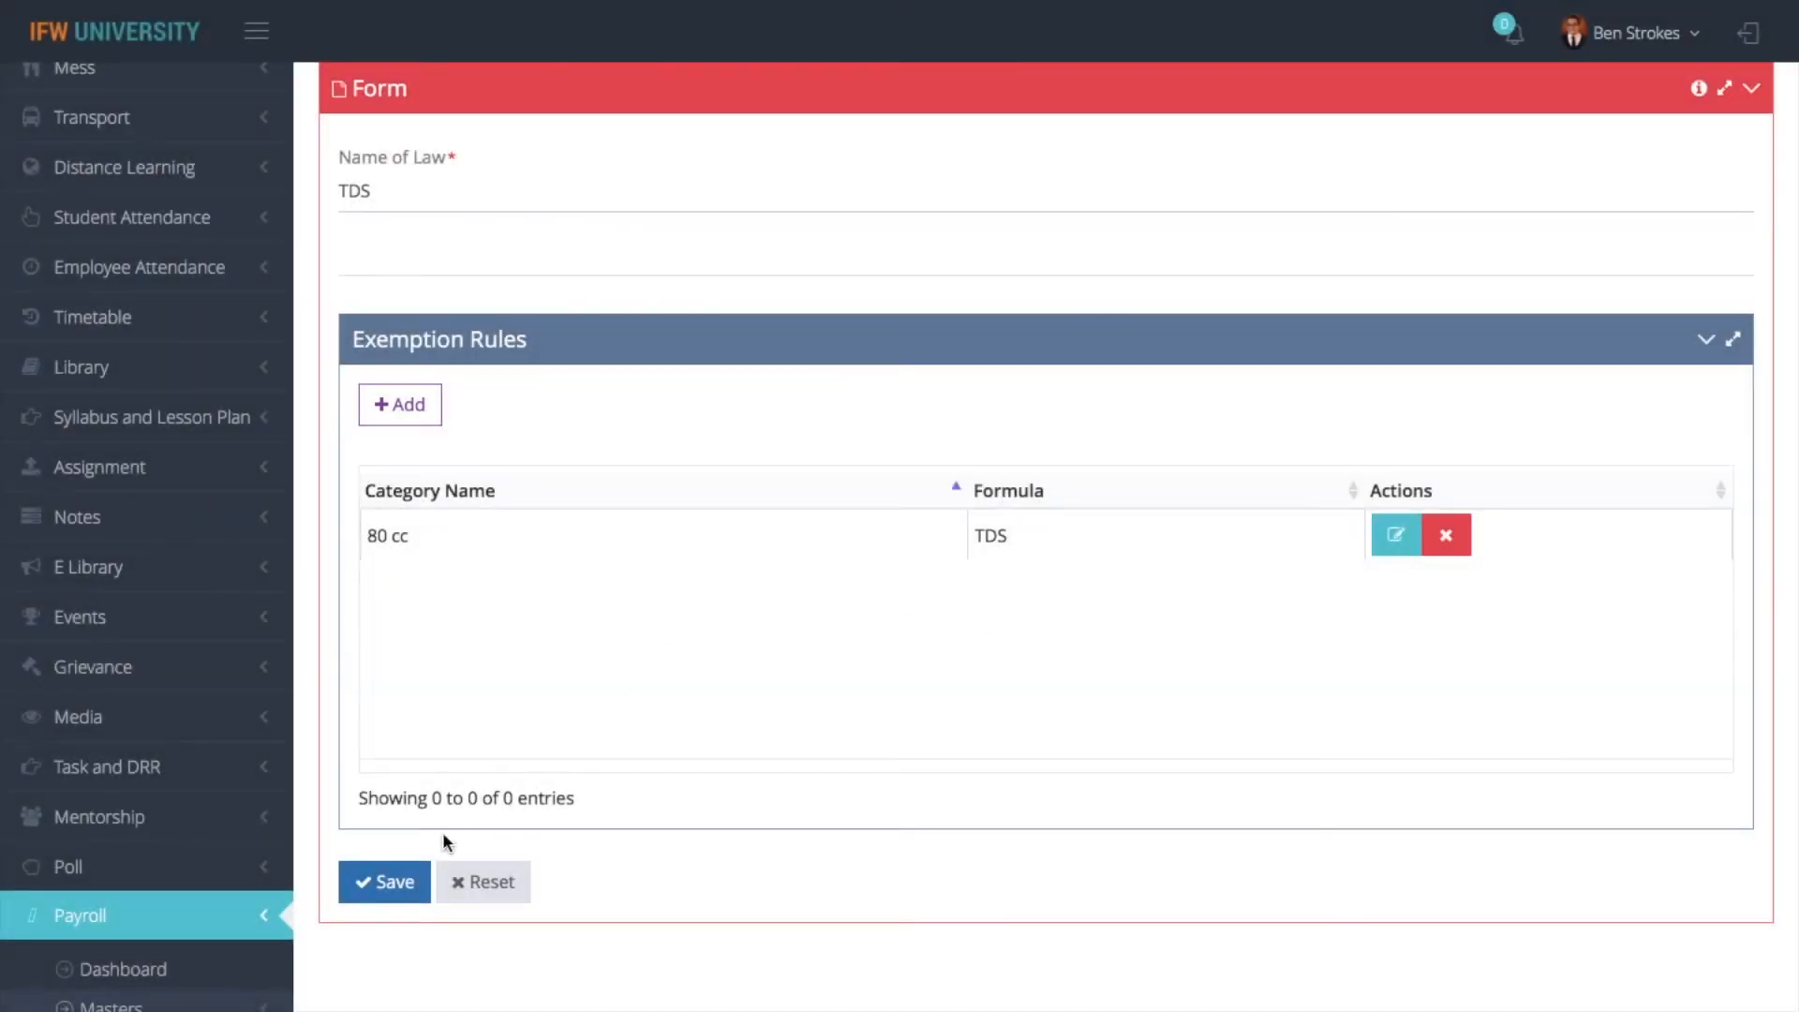
left_click(386, 881)
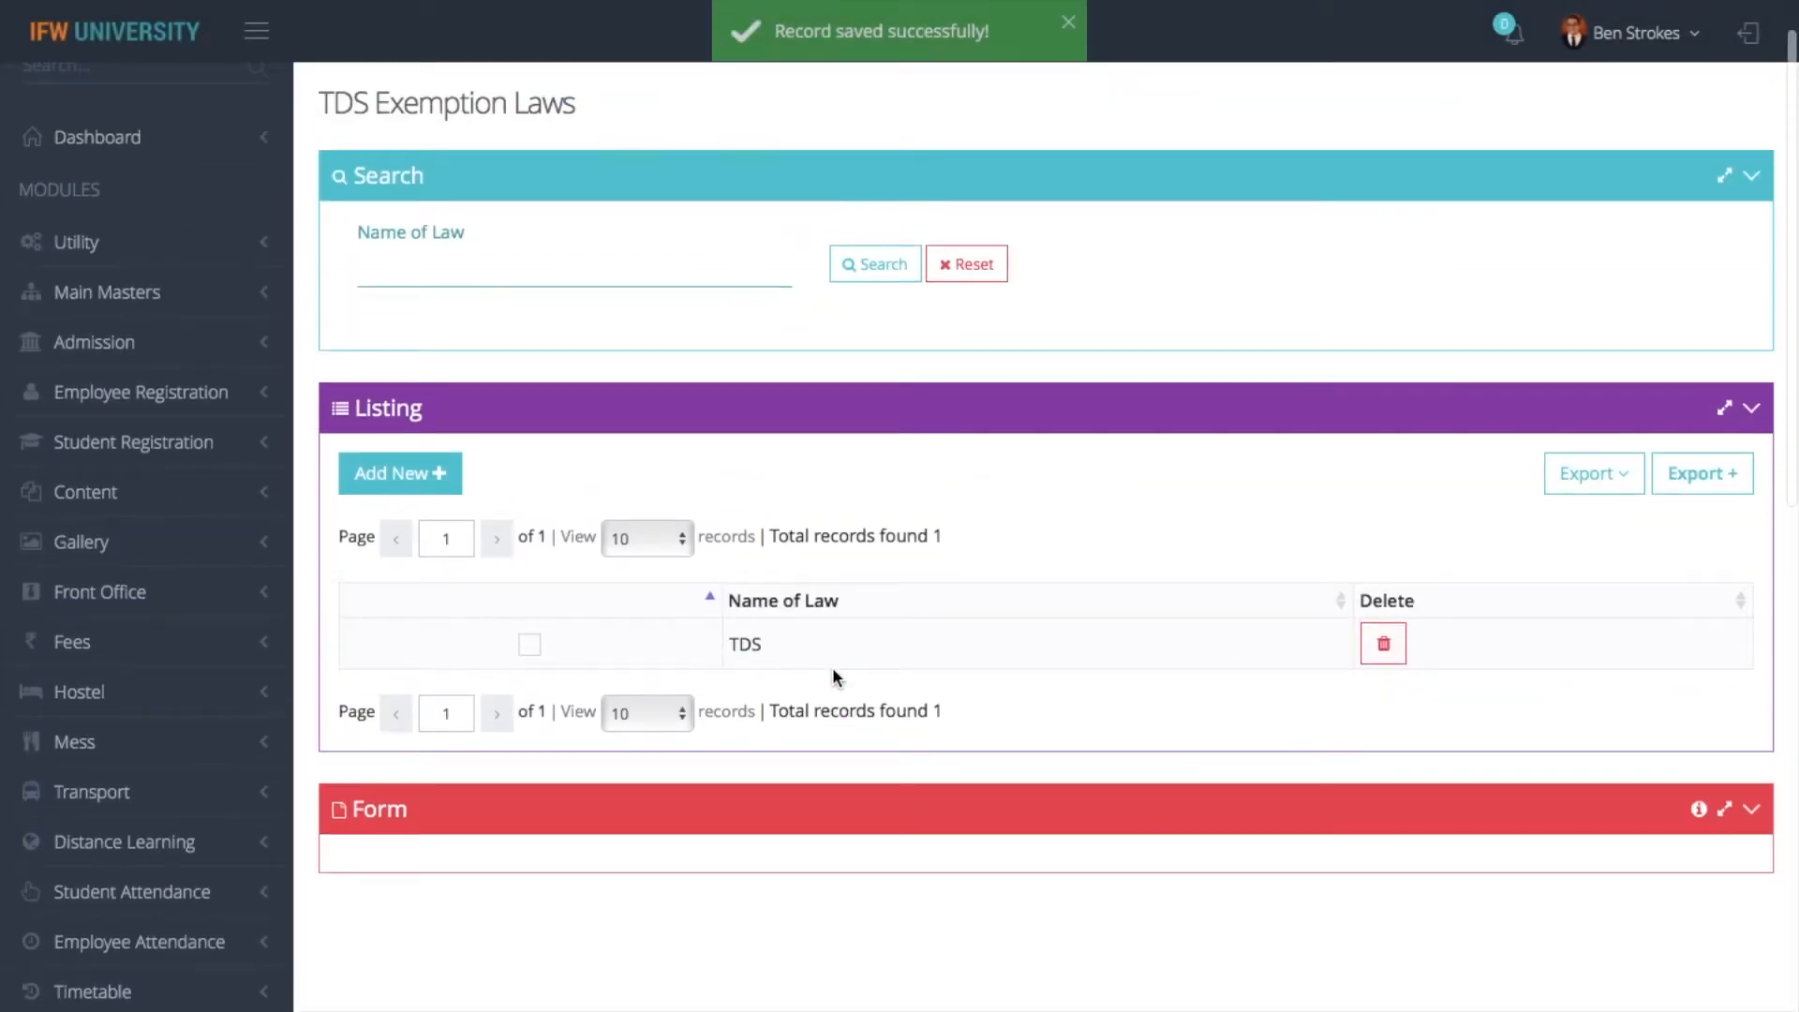
- Review the Salary Variables list and the Allowance/Deductions list of the payroll masters
scroll(761, 418, "up", 1)
left_click(346, 90)
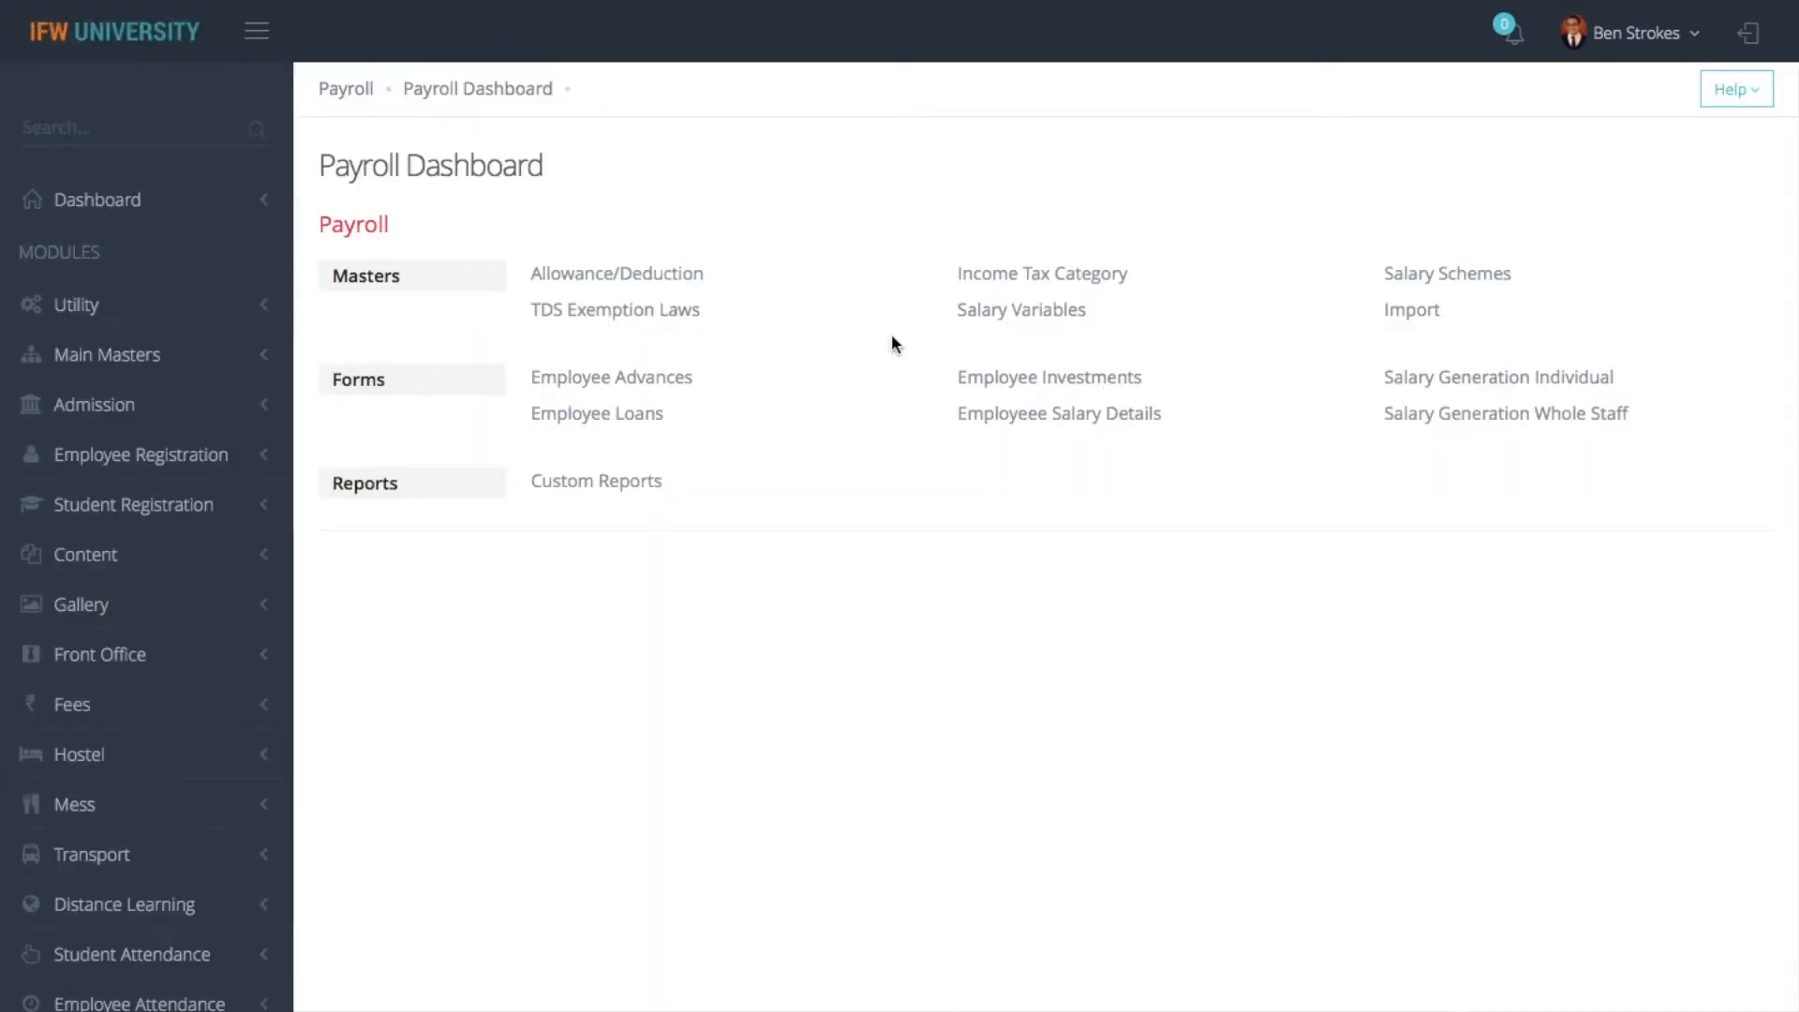
left_click(1042, 319)
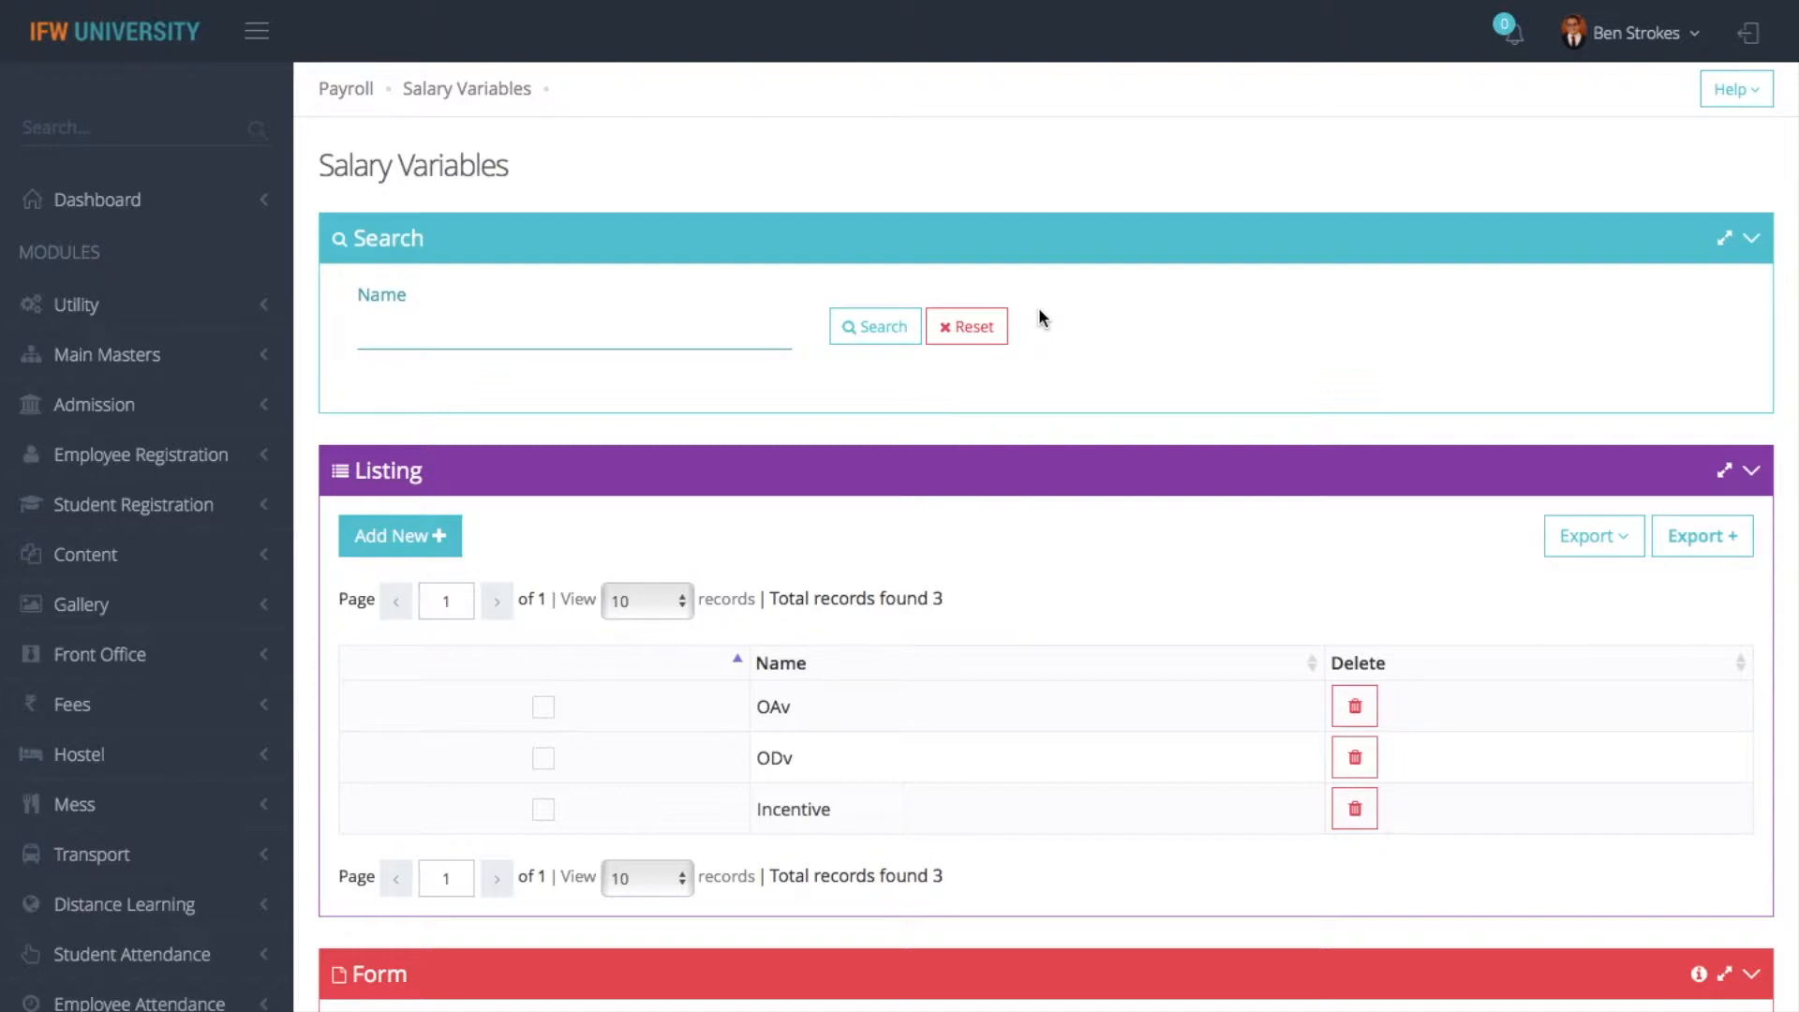
left_click(346, 89)
left_click(671, 272)
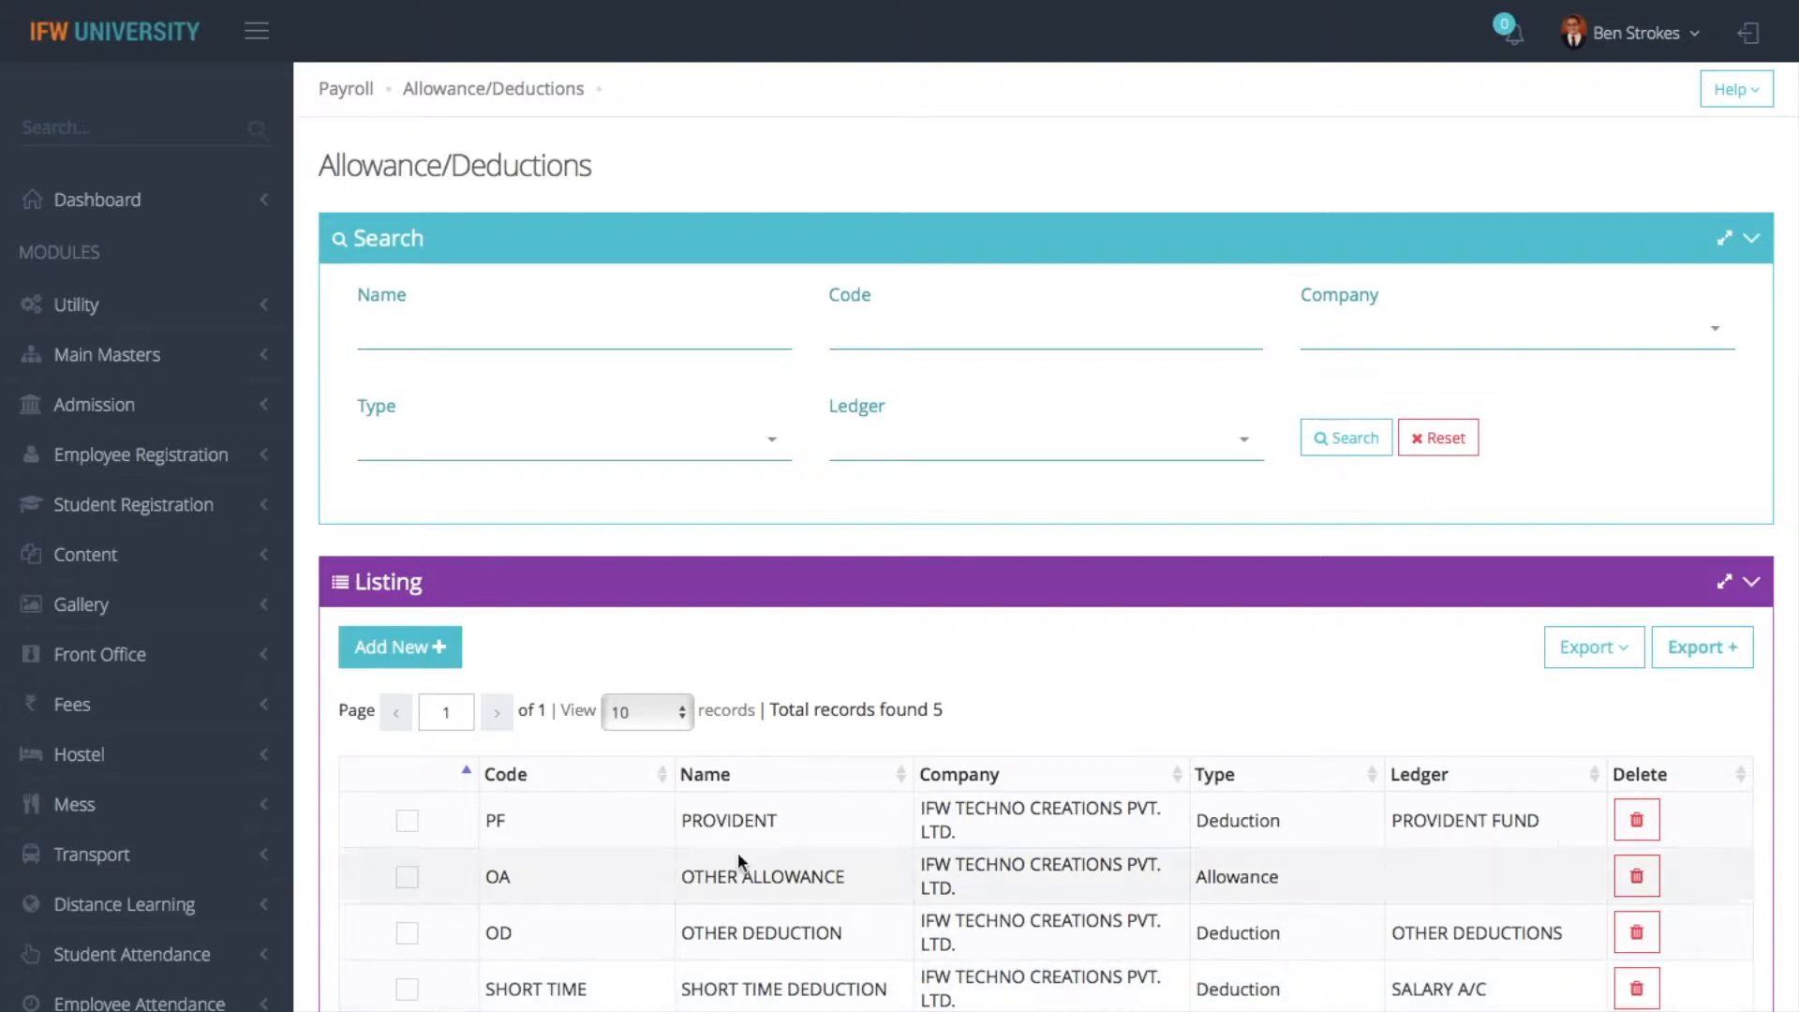
left_click(347, 91)
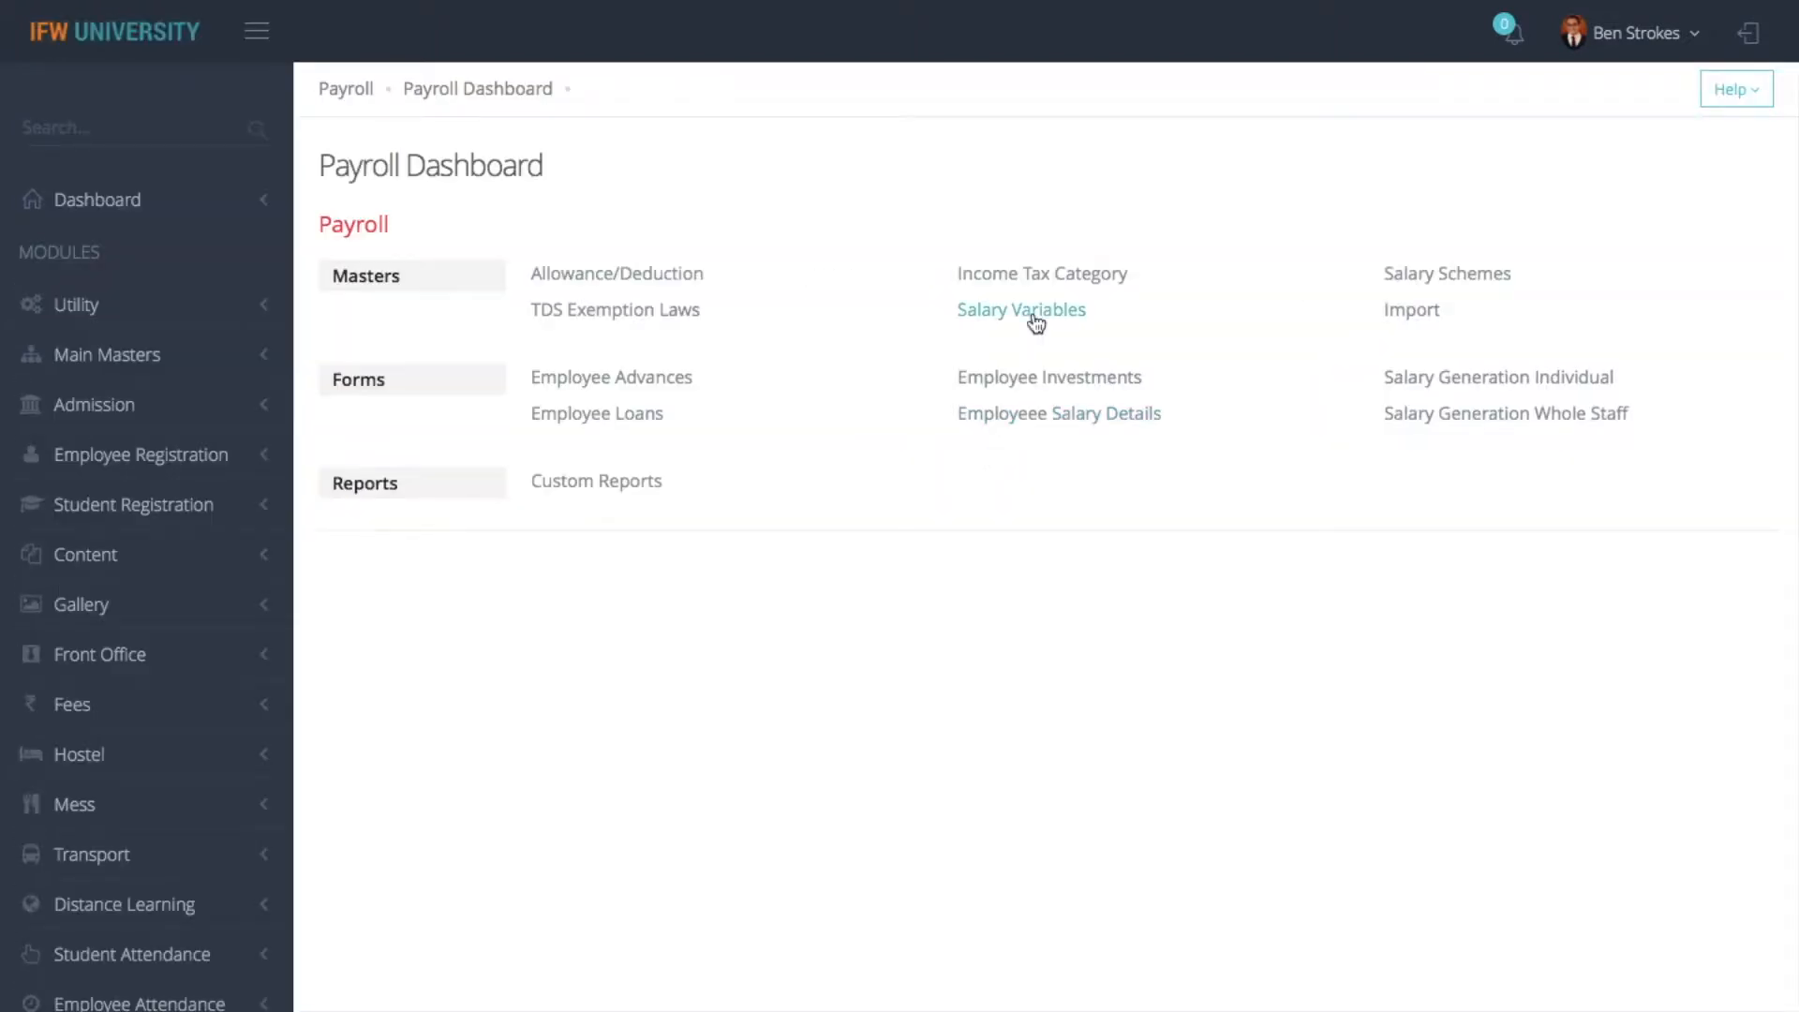
- Start a new allowance in the Allowance/Deduction master for the company IFW TECHNO CREATIONS PVT. LTD
left_click(682, 273)
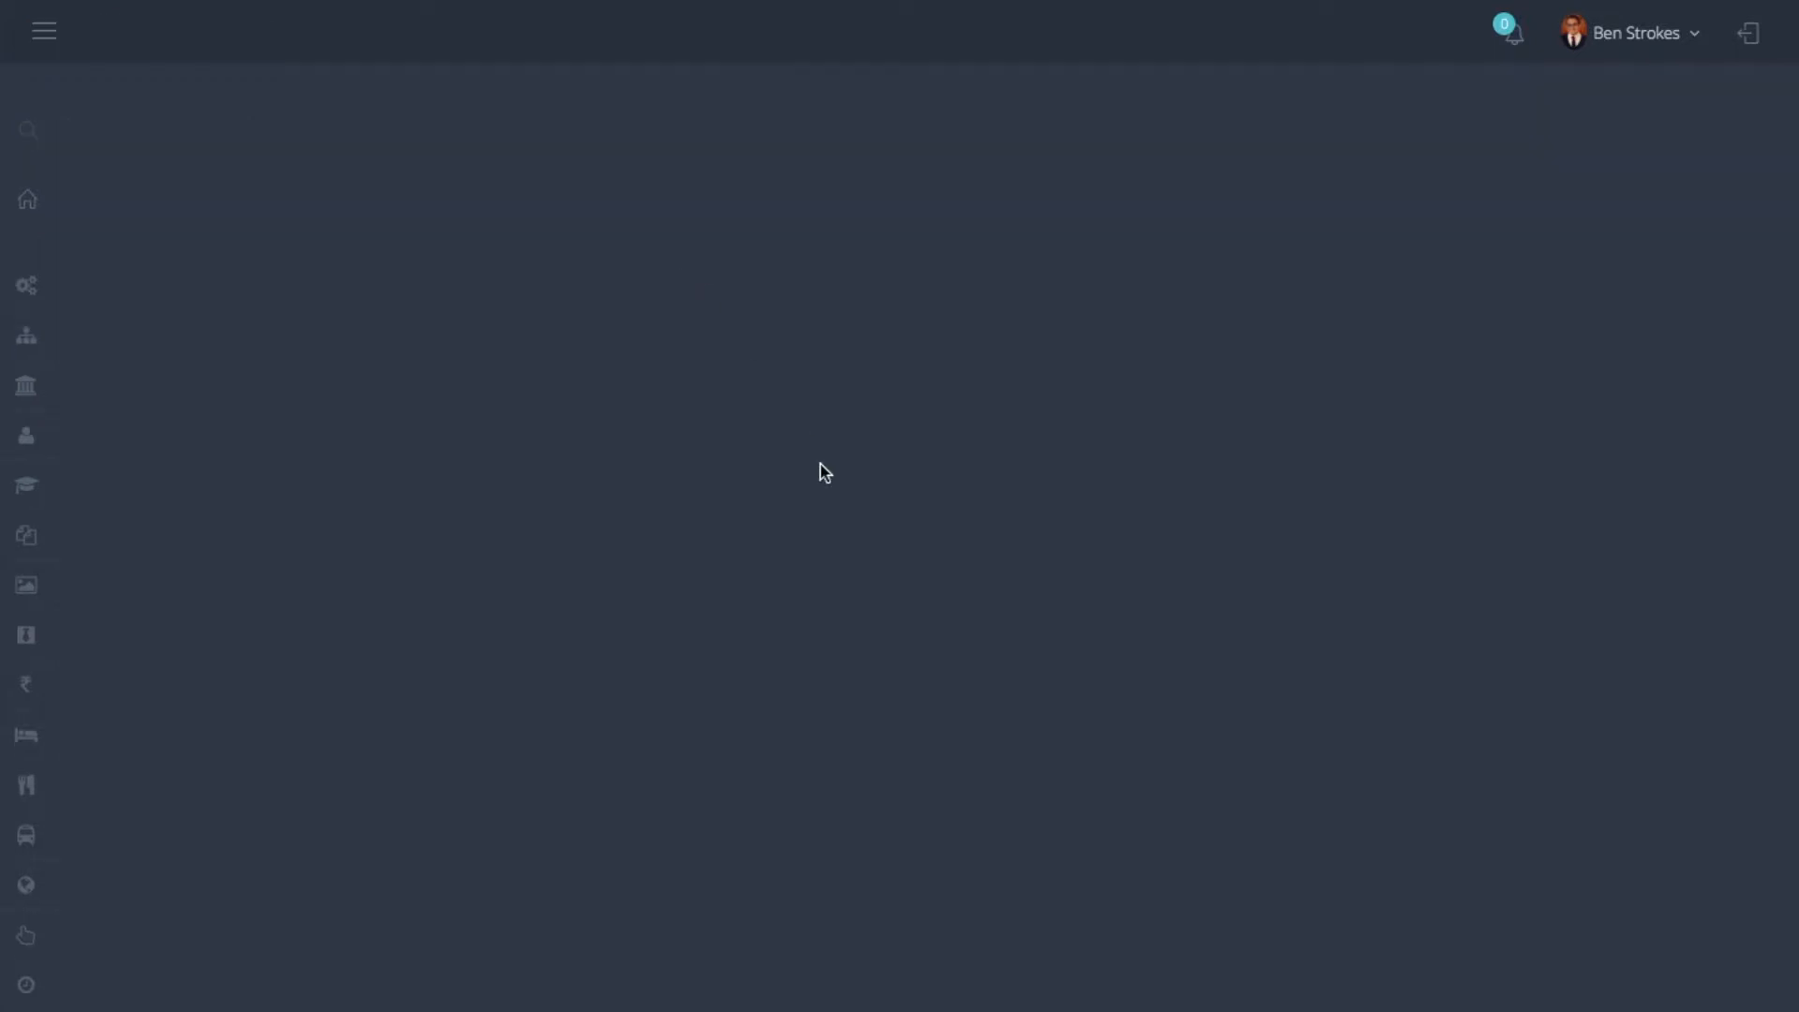
scroll(508, 643, "down", 3)
key("alt+n")
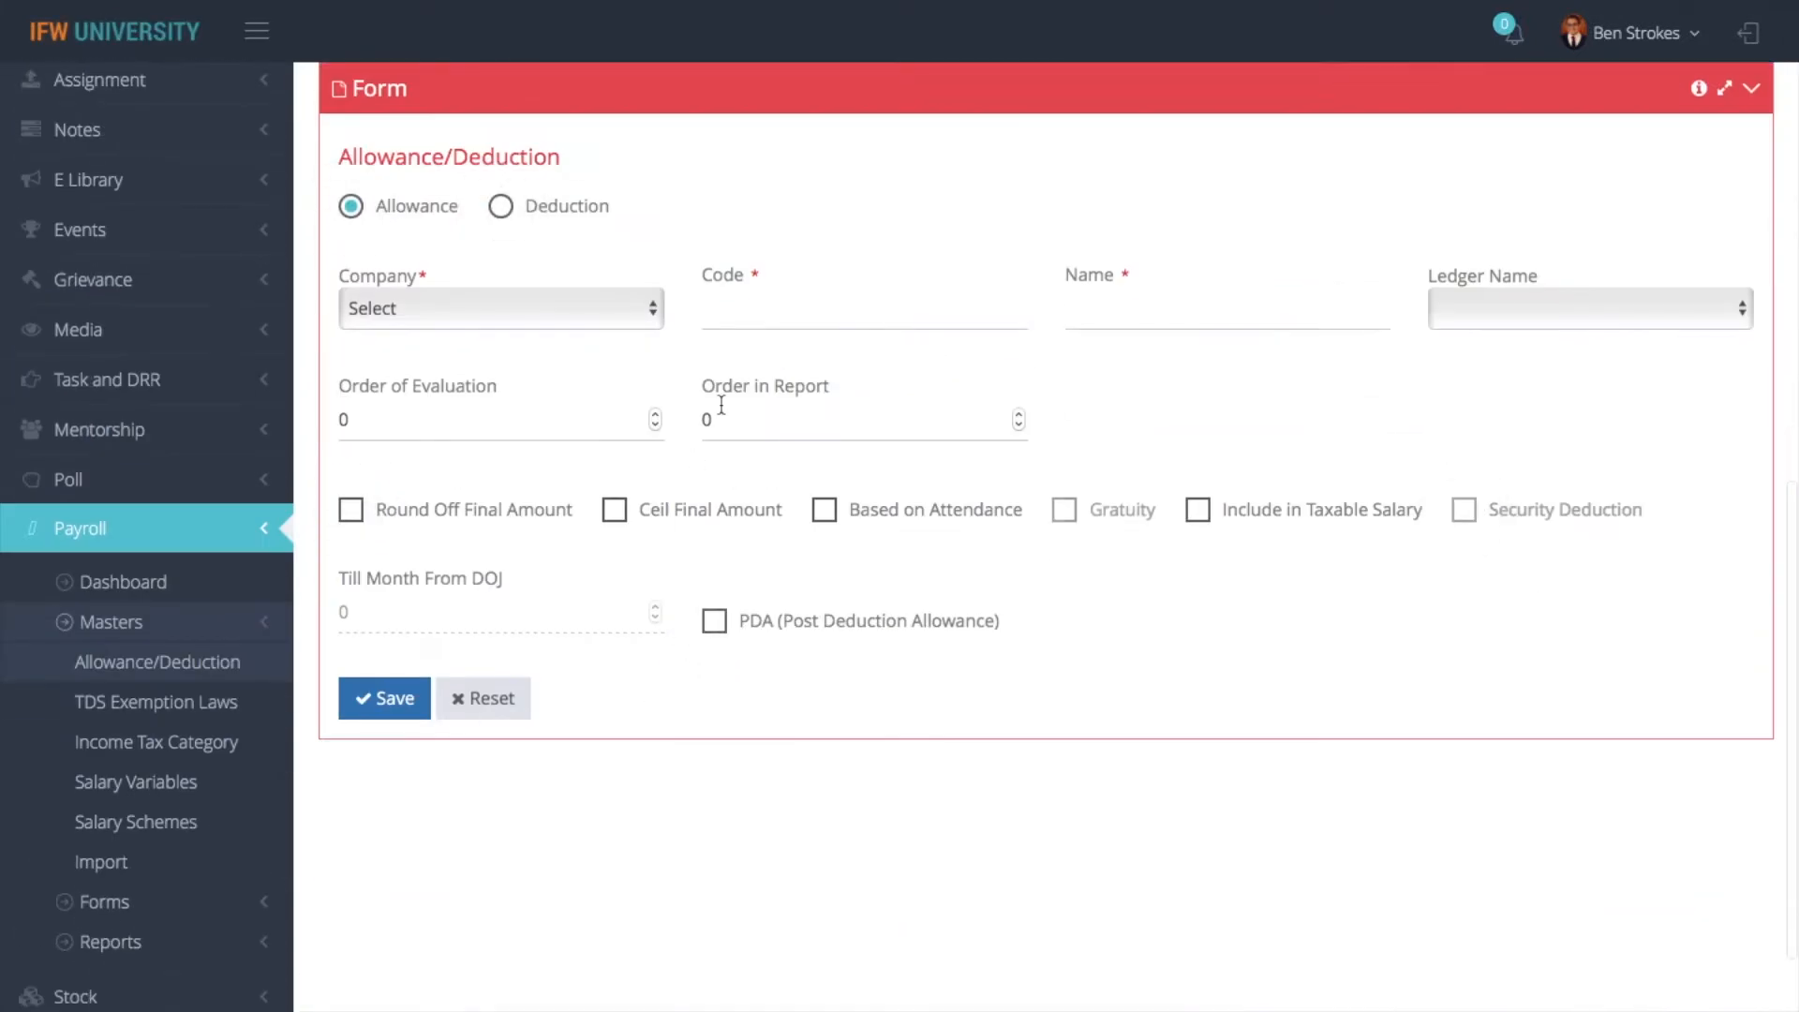
left_click(551, 305)
left_click(706, 330)
- Enter HRA as both the code and name of the allowance, base it on attendance, and save it
left_click(767, 318)
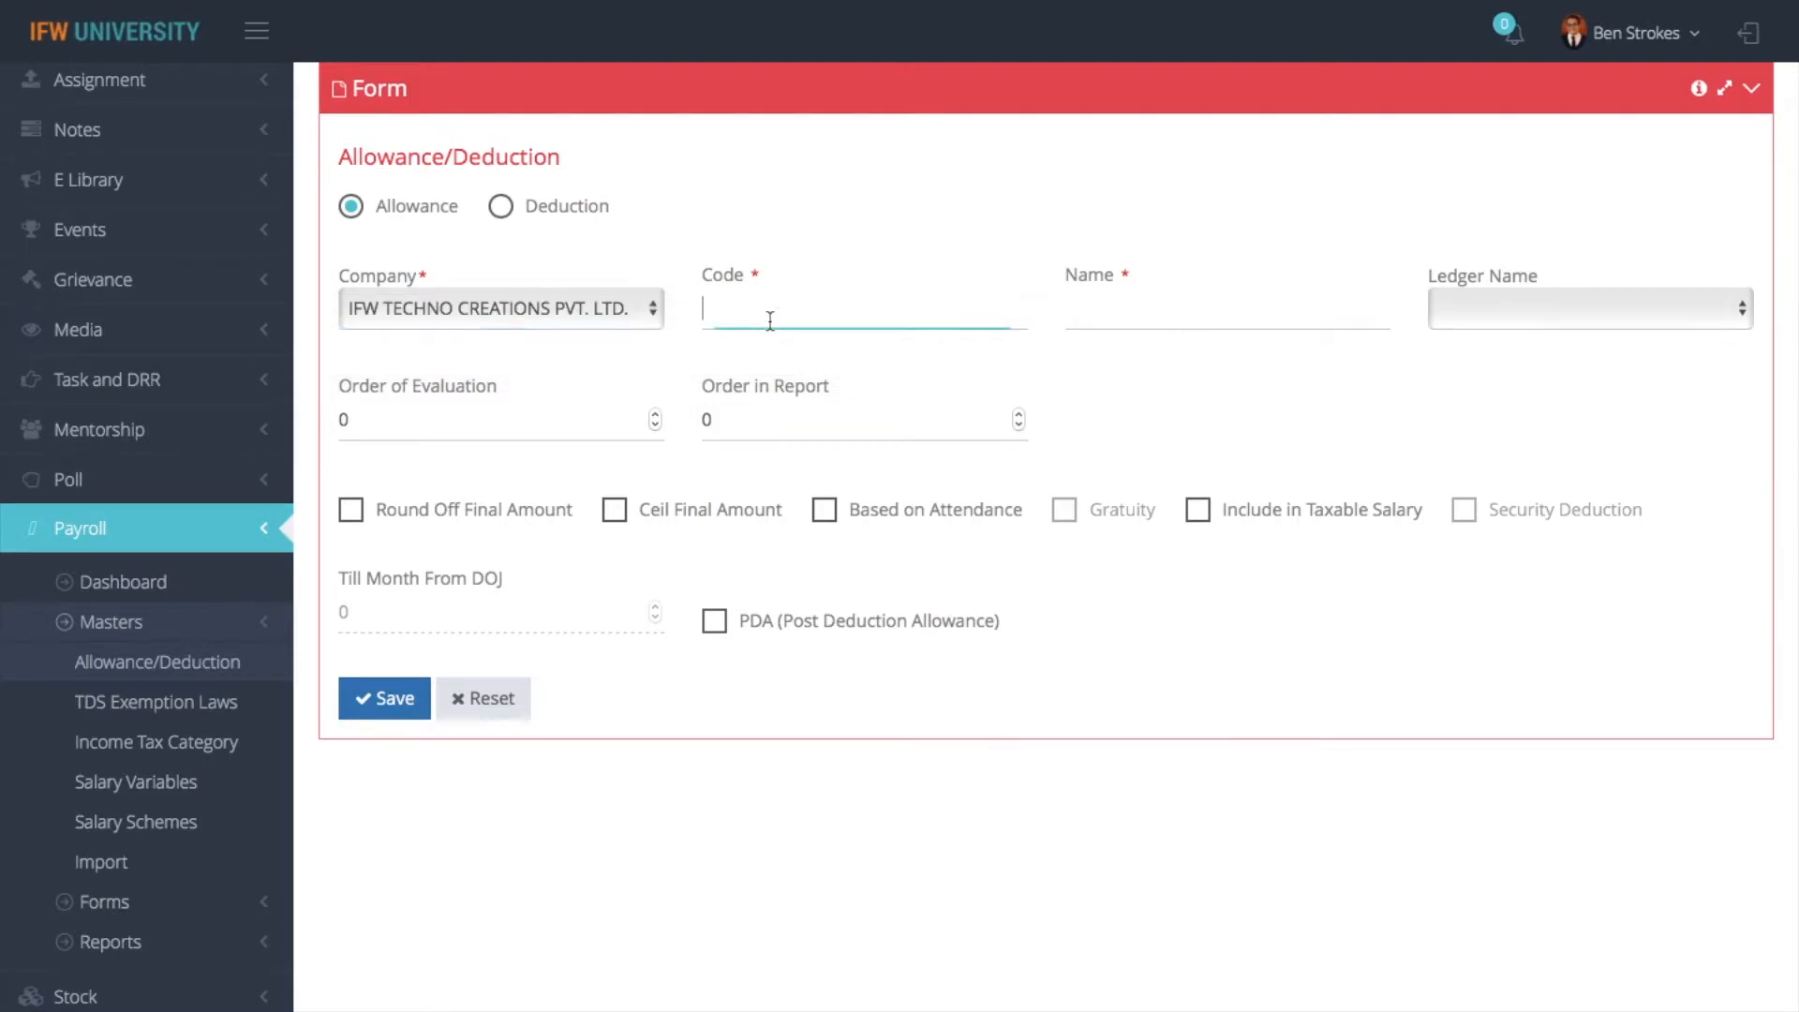
type("HRA")
left_click(1117, 301)
type("HRA")
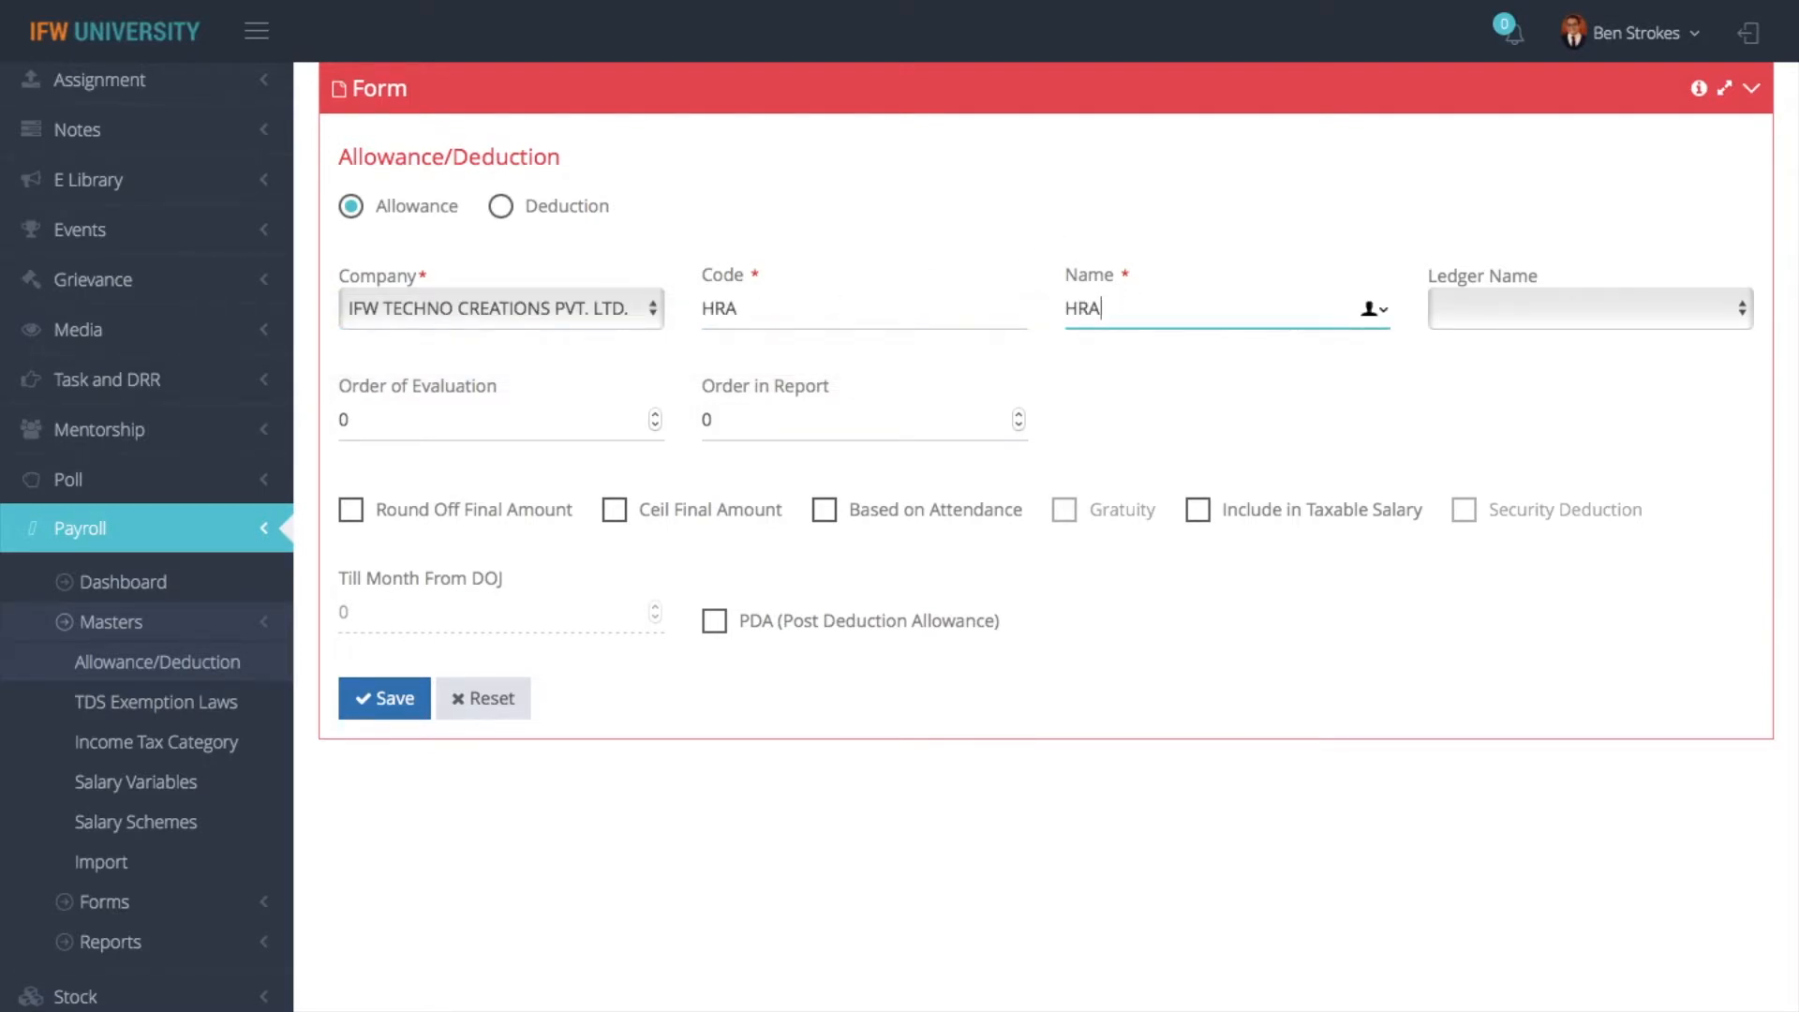
left_click(850, 525)
left_click(394, 698)
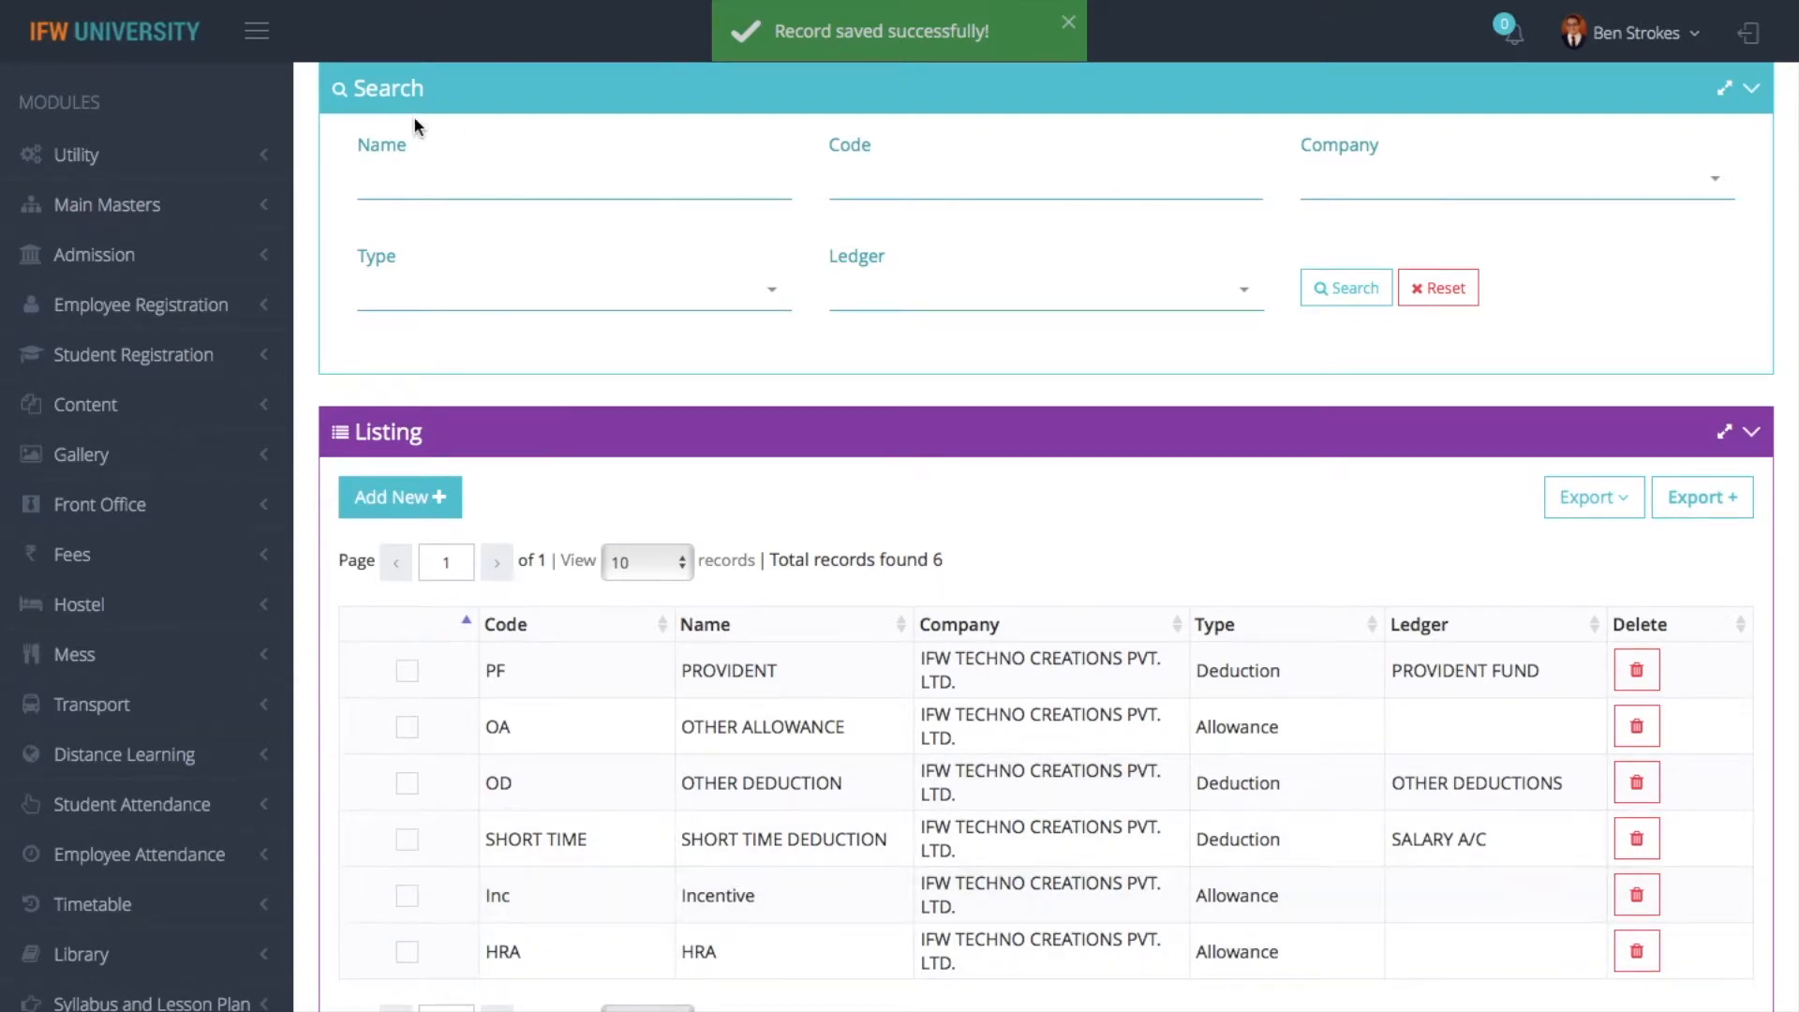
- Open the Salary Variables master from the payroll dashboard and examine its listing and variable name form
scroll(413, 115, "up", 3)
left_click(364, 97)
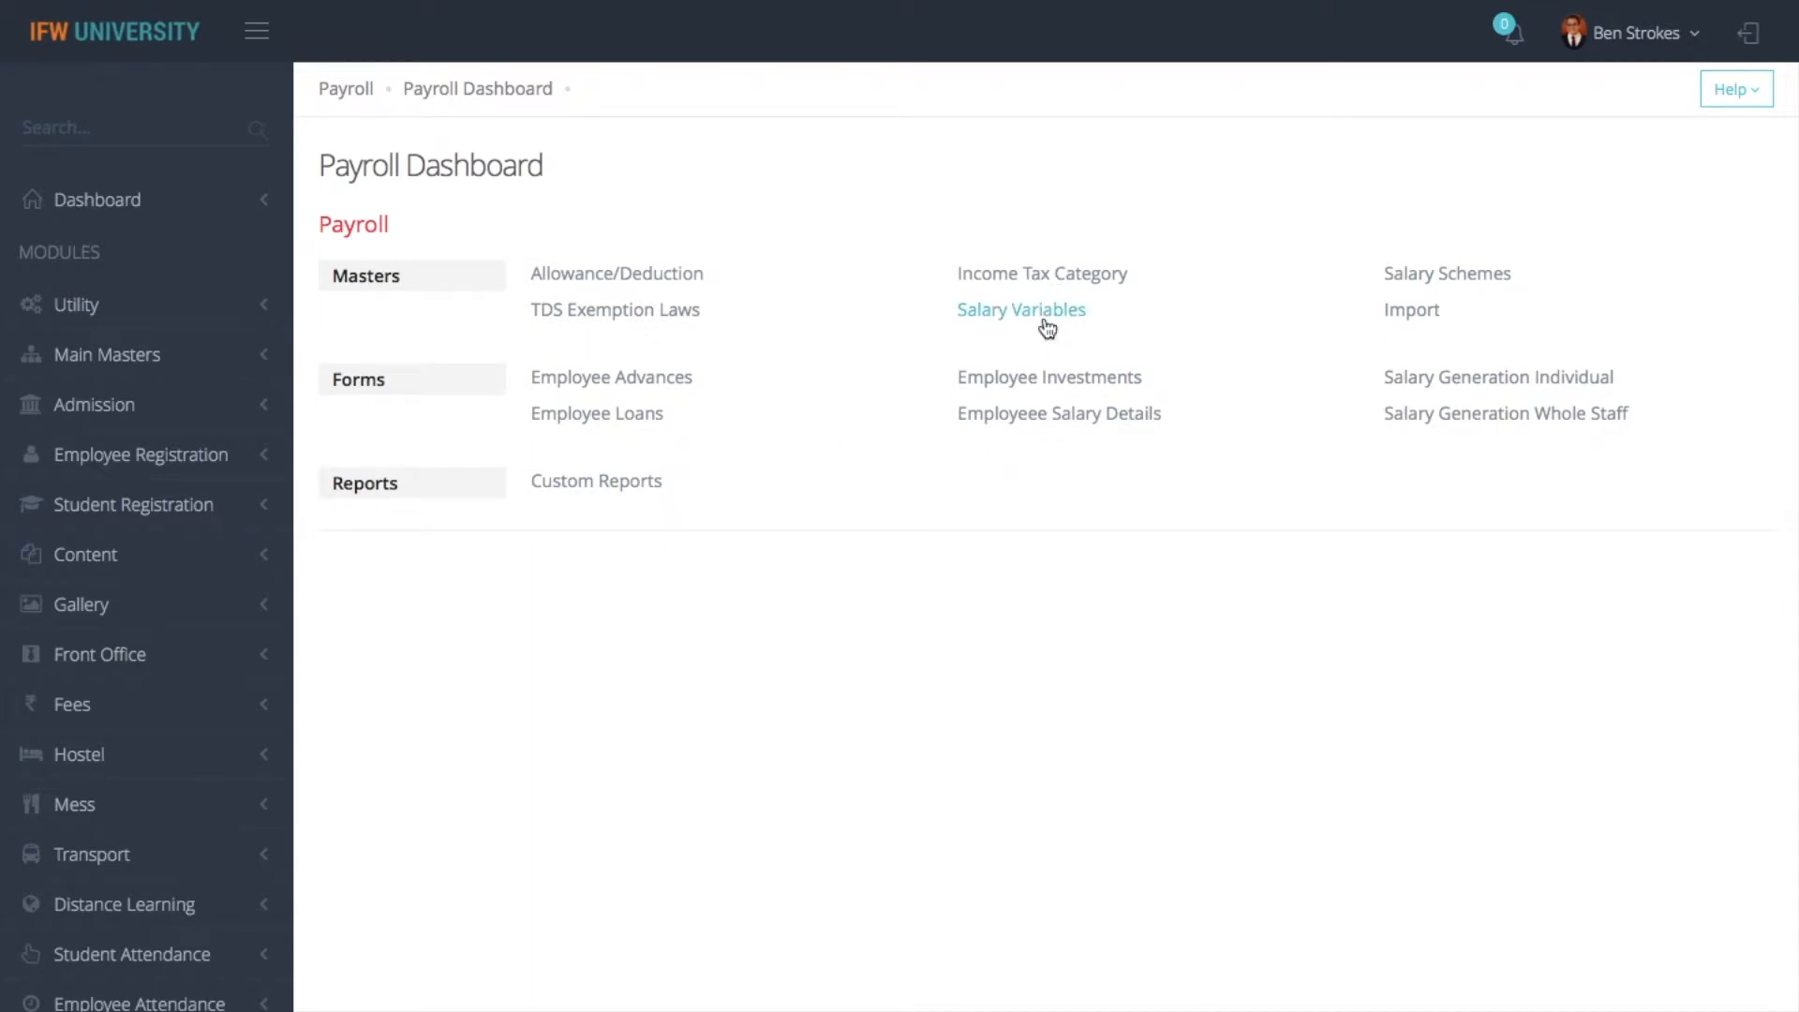
left_click(1047, 319)
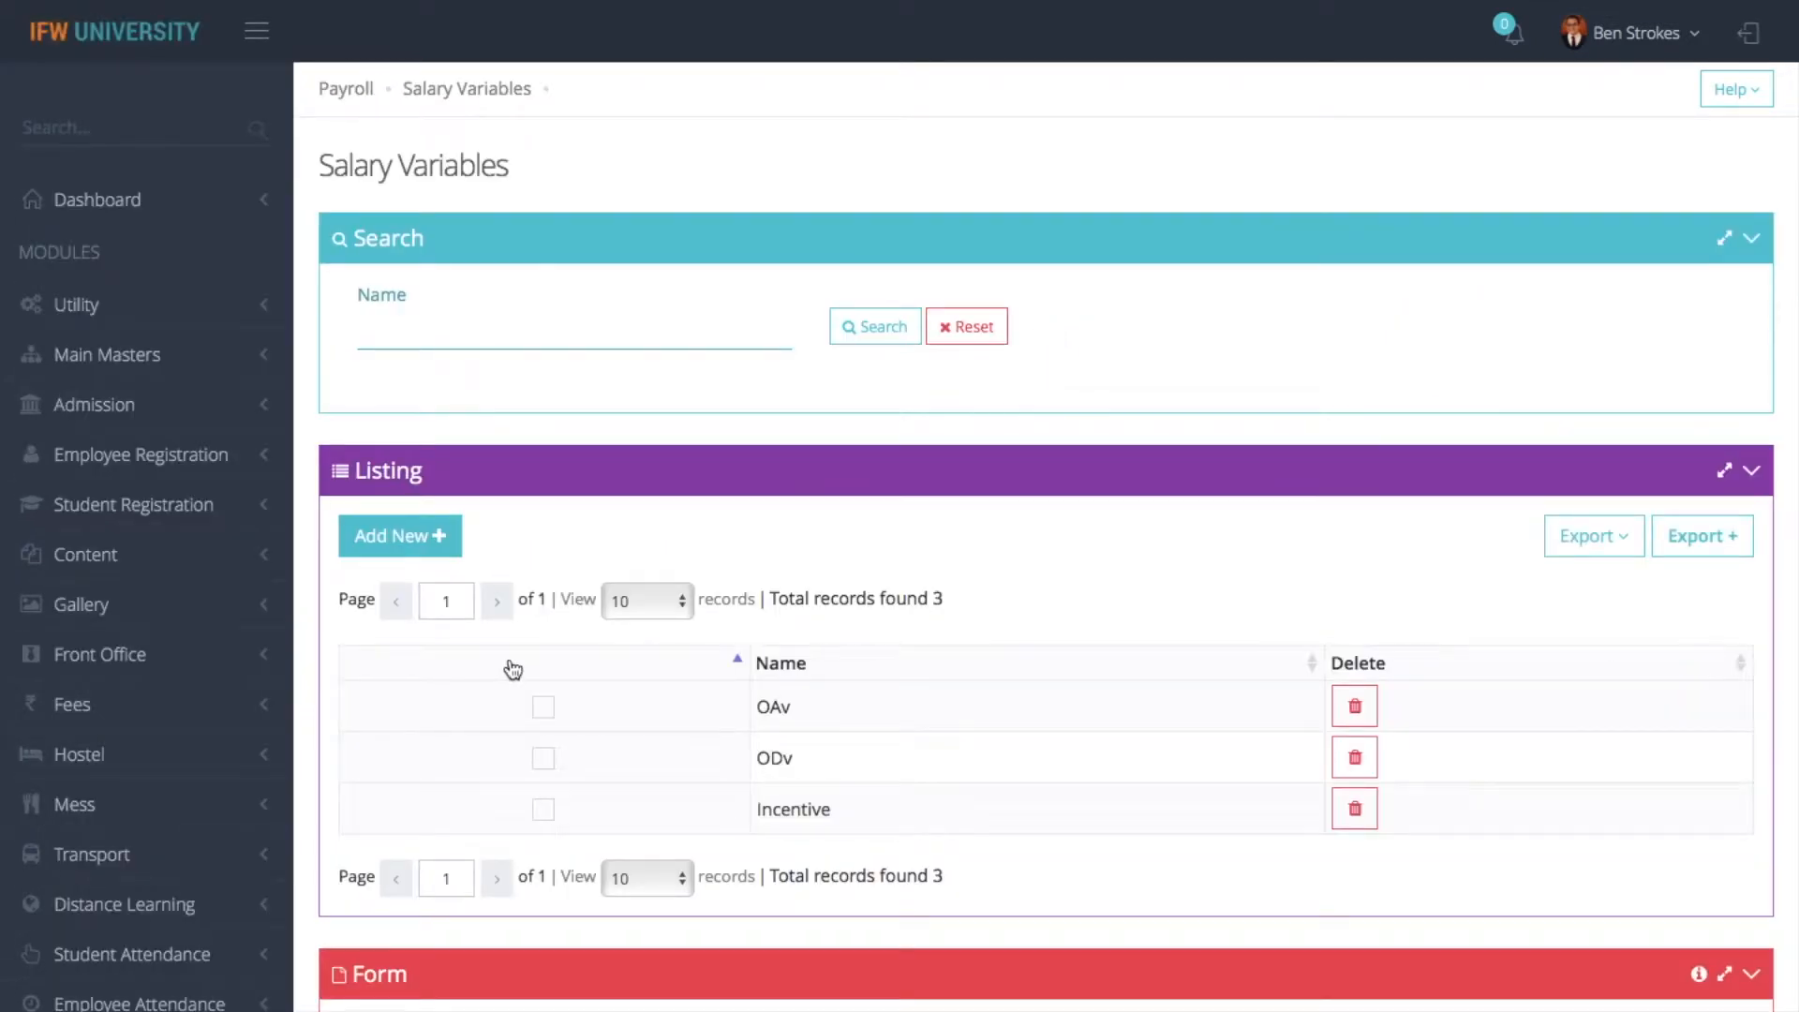
scroll(439, 542, "down", 2)
scroll(437, 542, "down", 10)
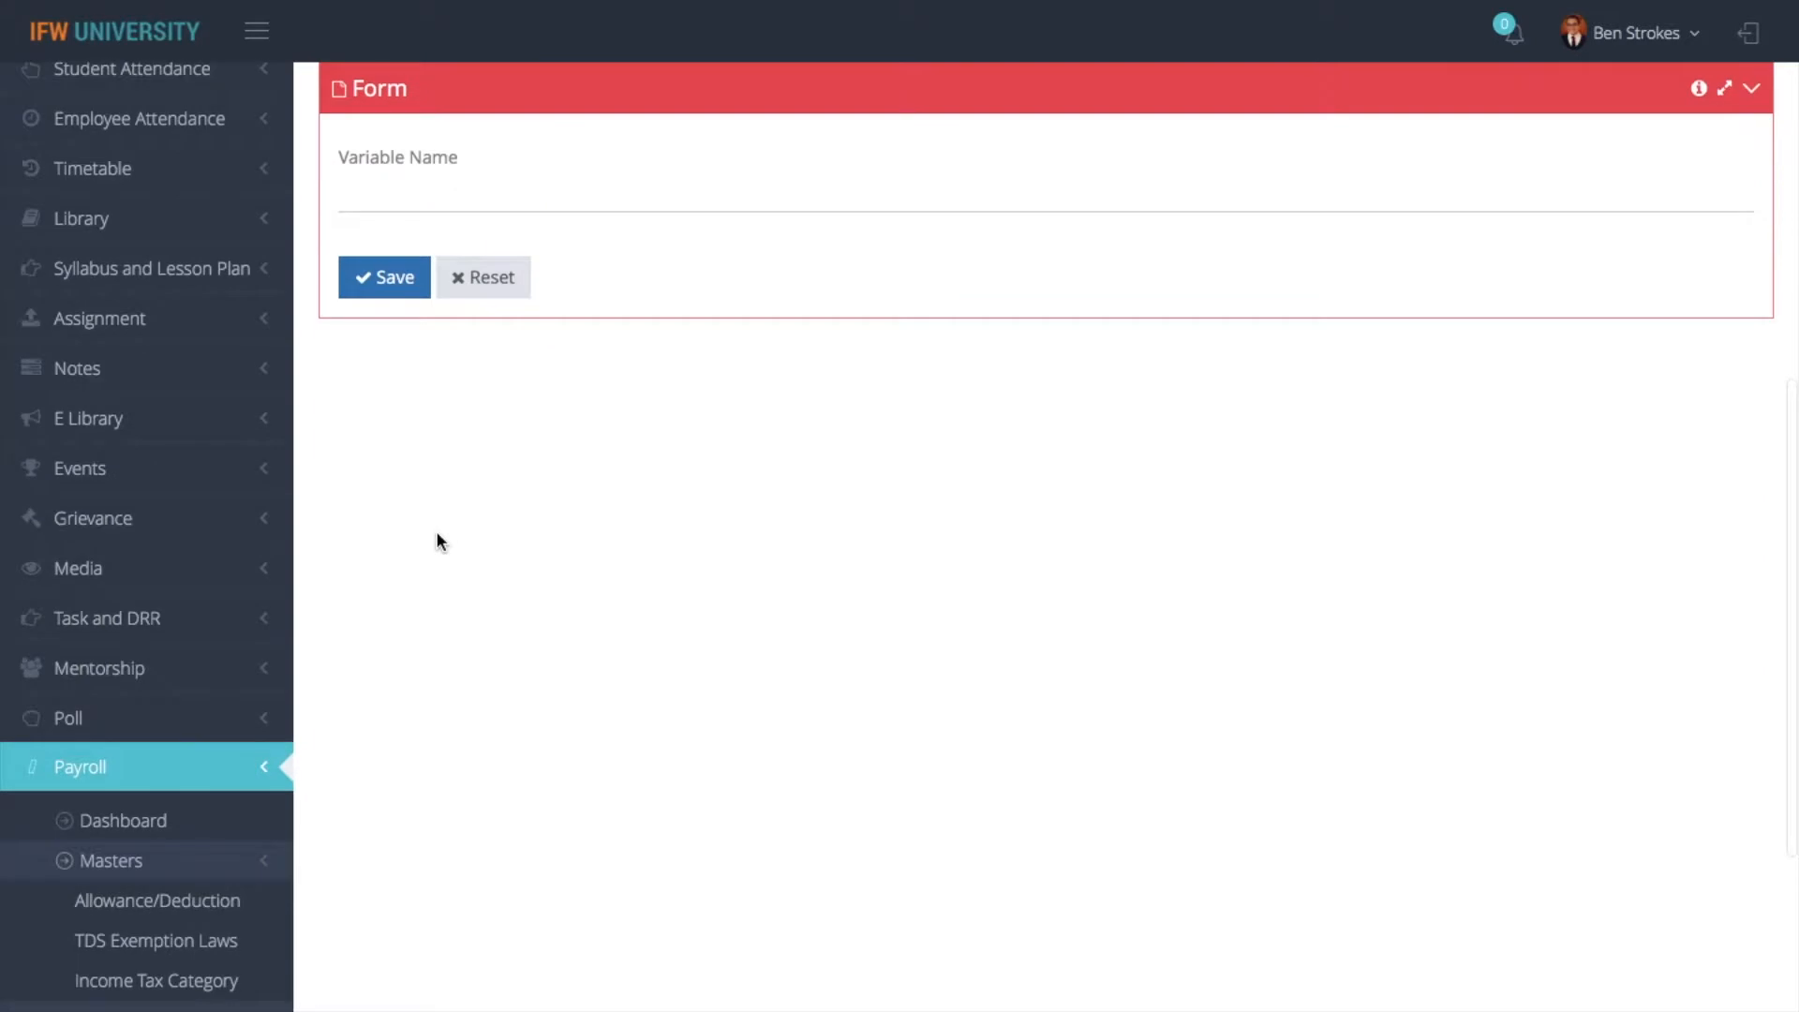
left_click(760, 191)
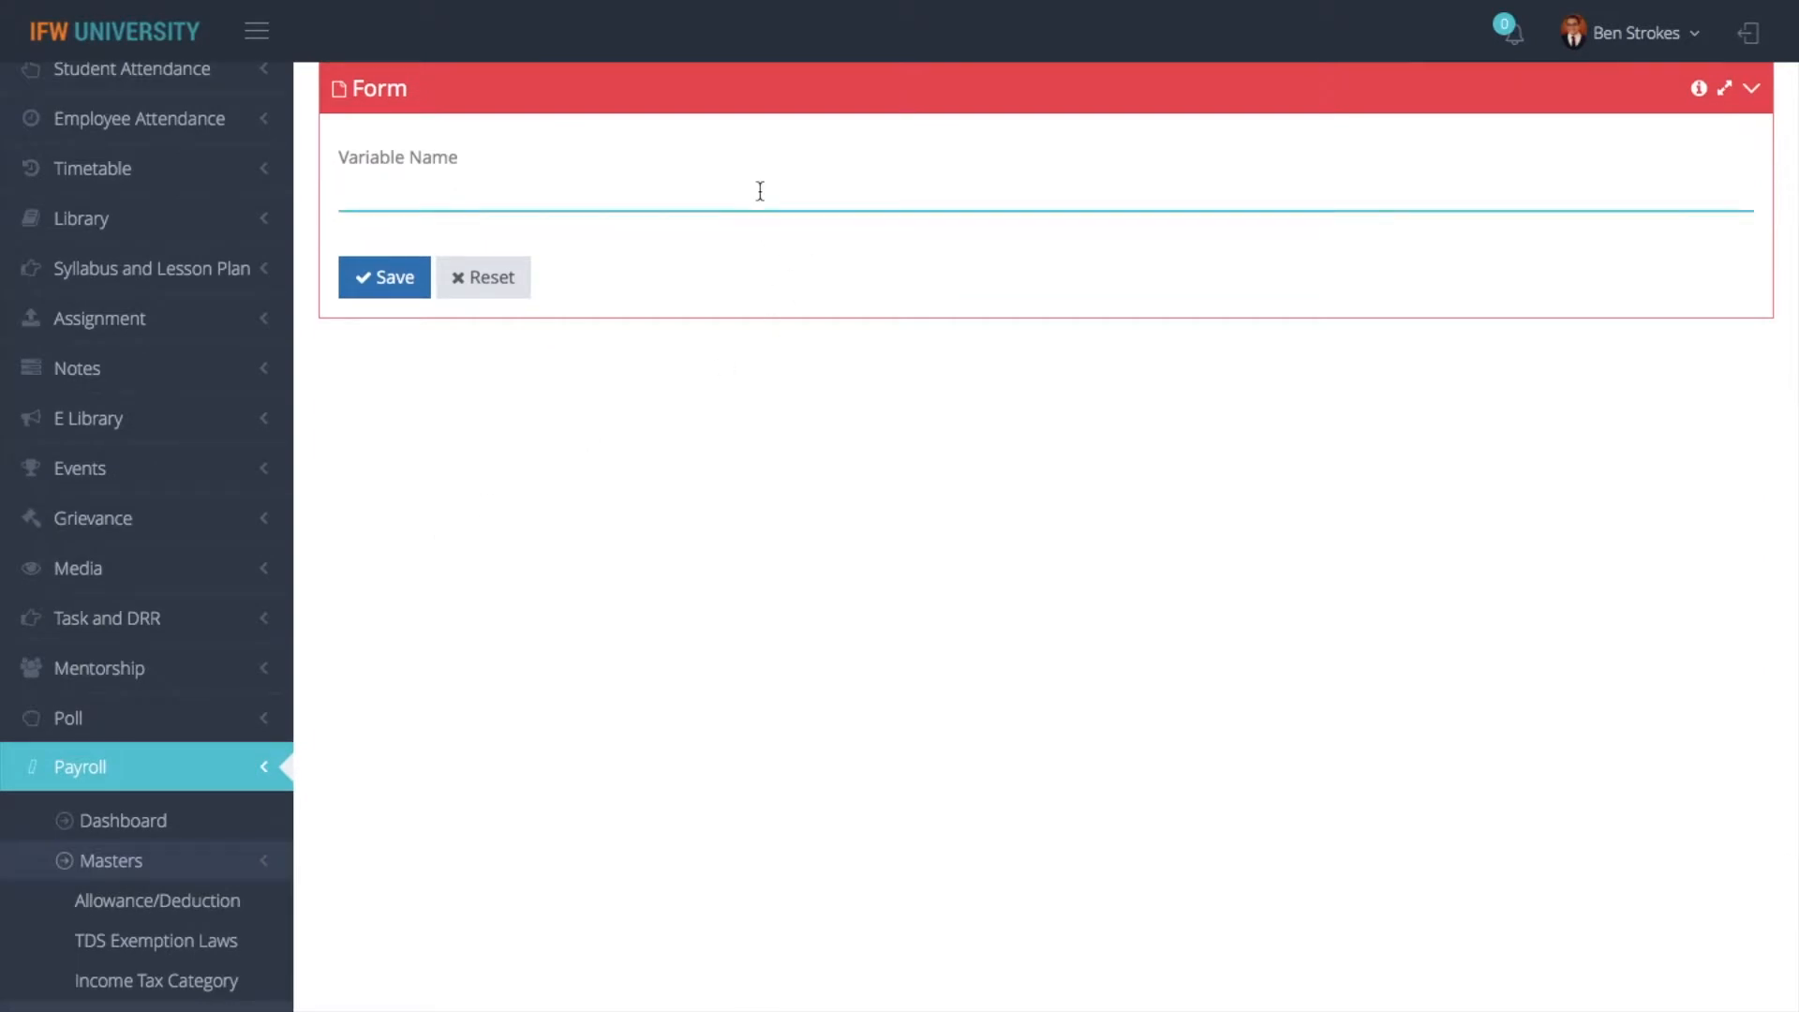
scroll(760, 191, "up", 10)
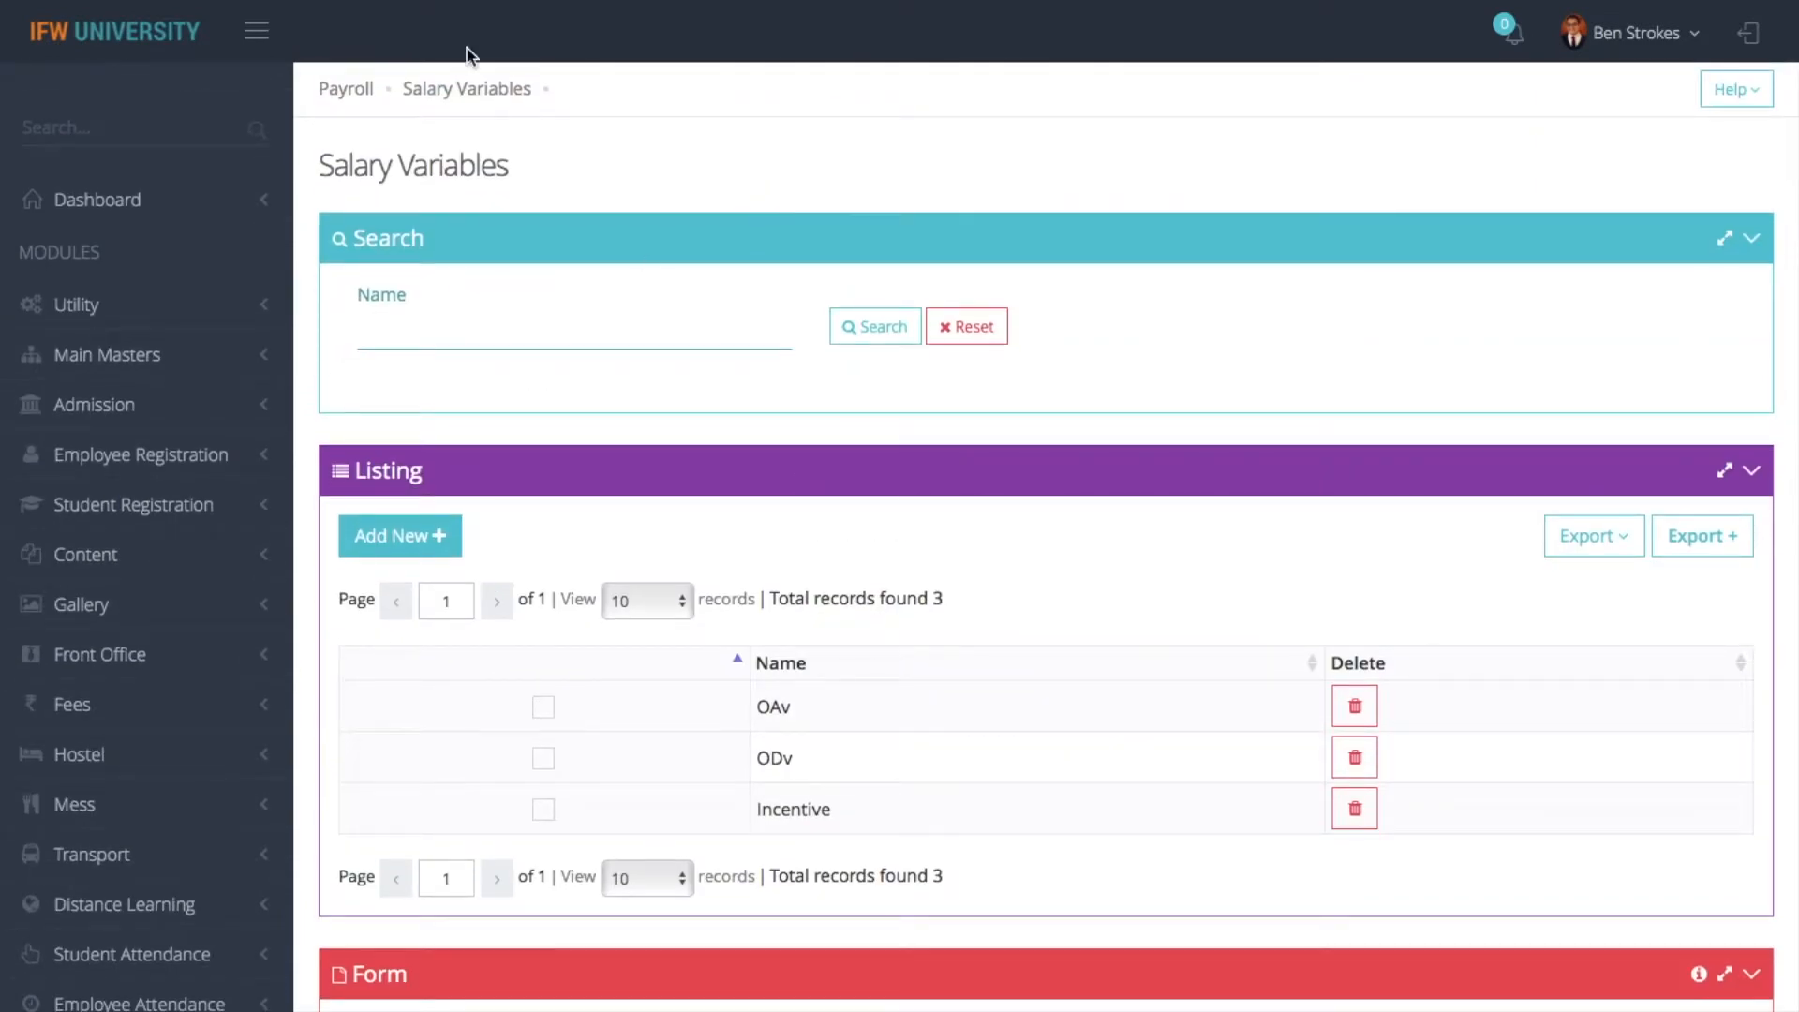
- Reopen the Salary Variables master and bring up the blank form for a new variable
left_click(346, 89)
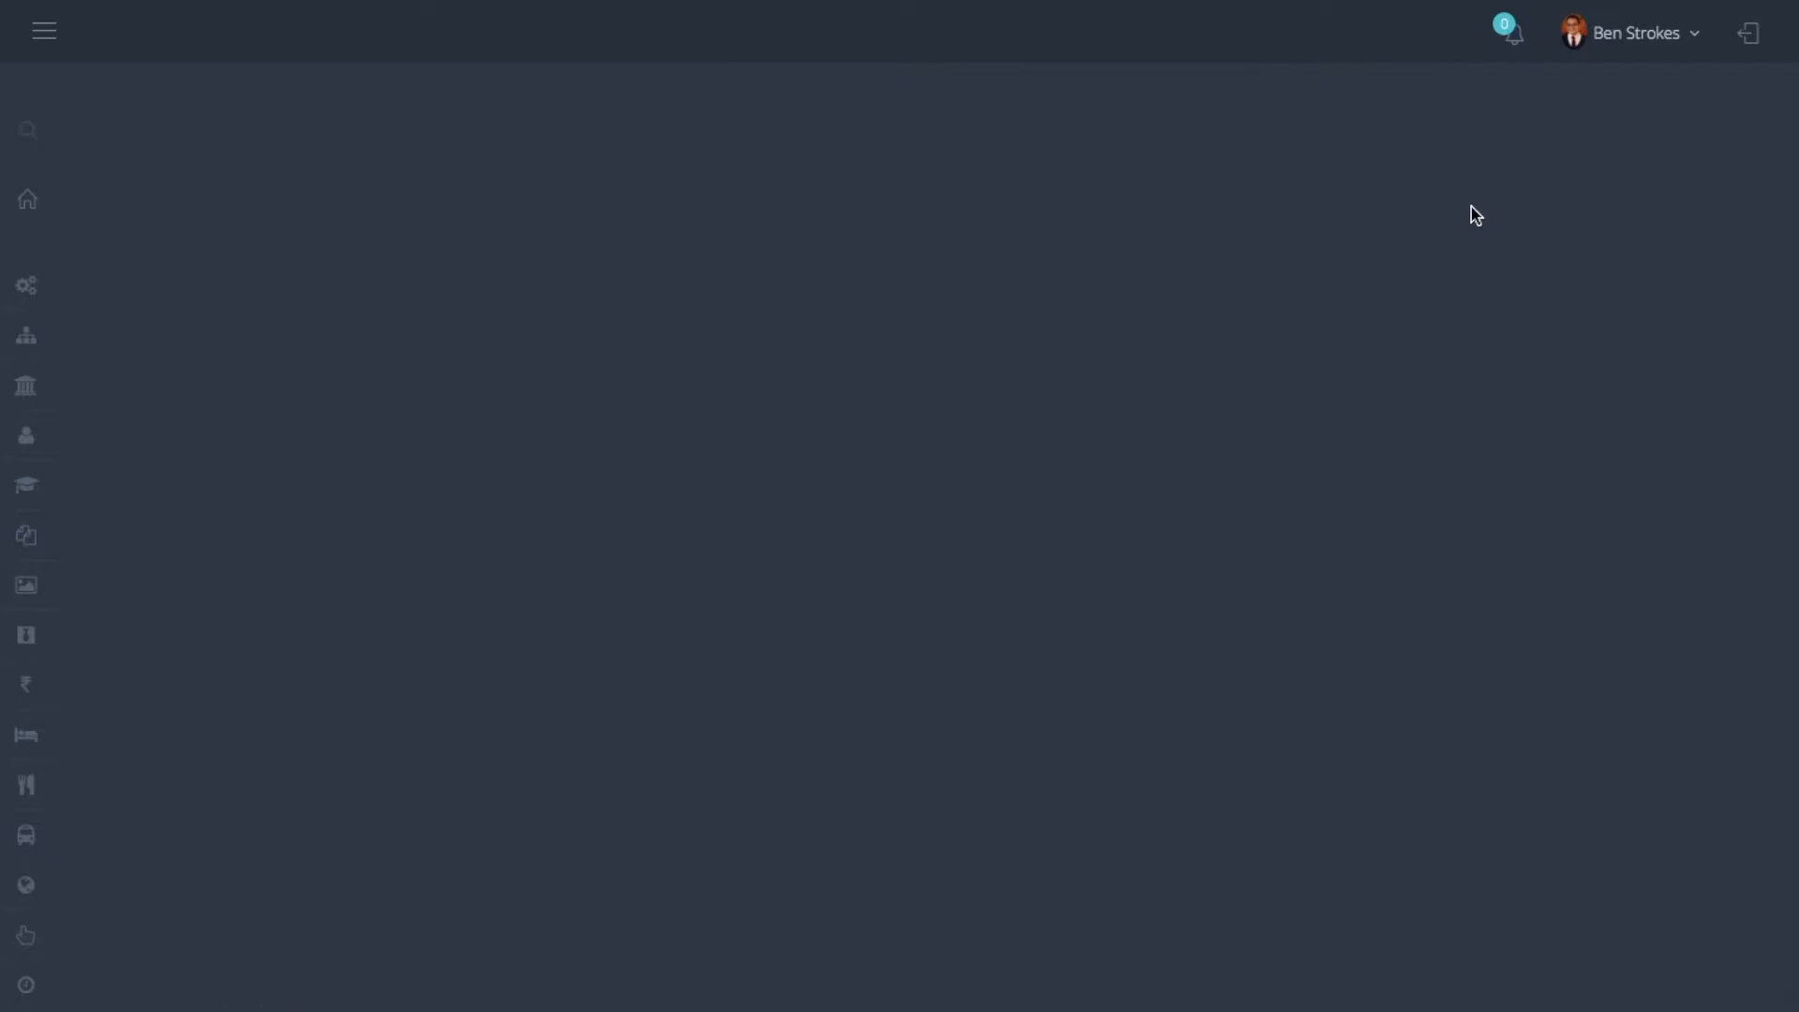
left_click(1069, 311)
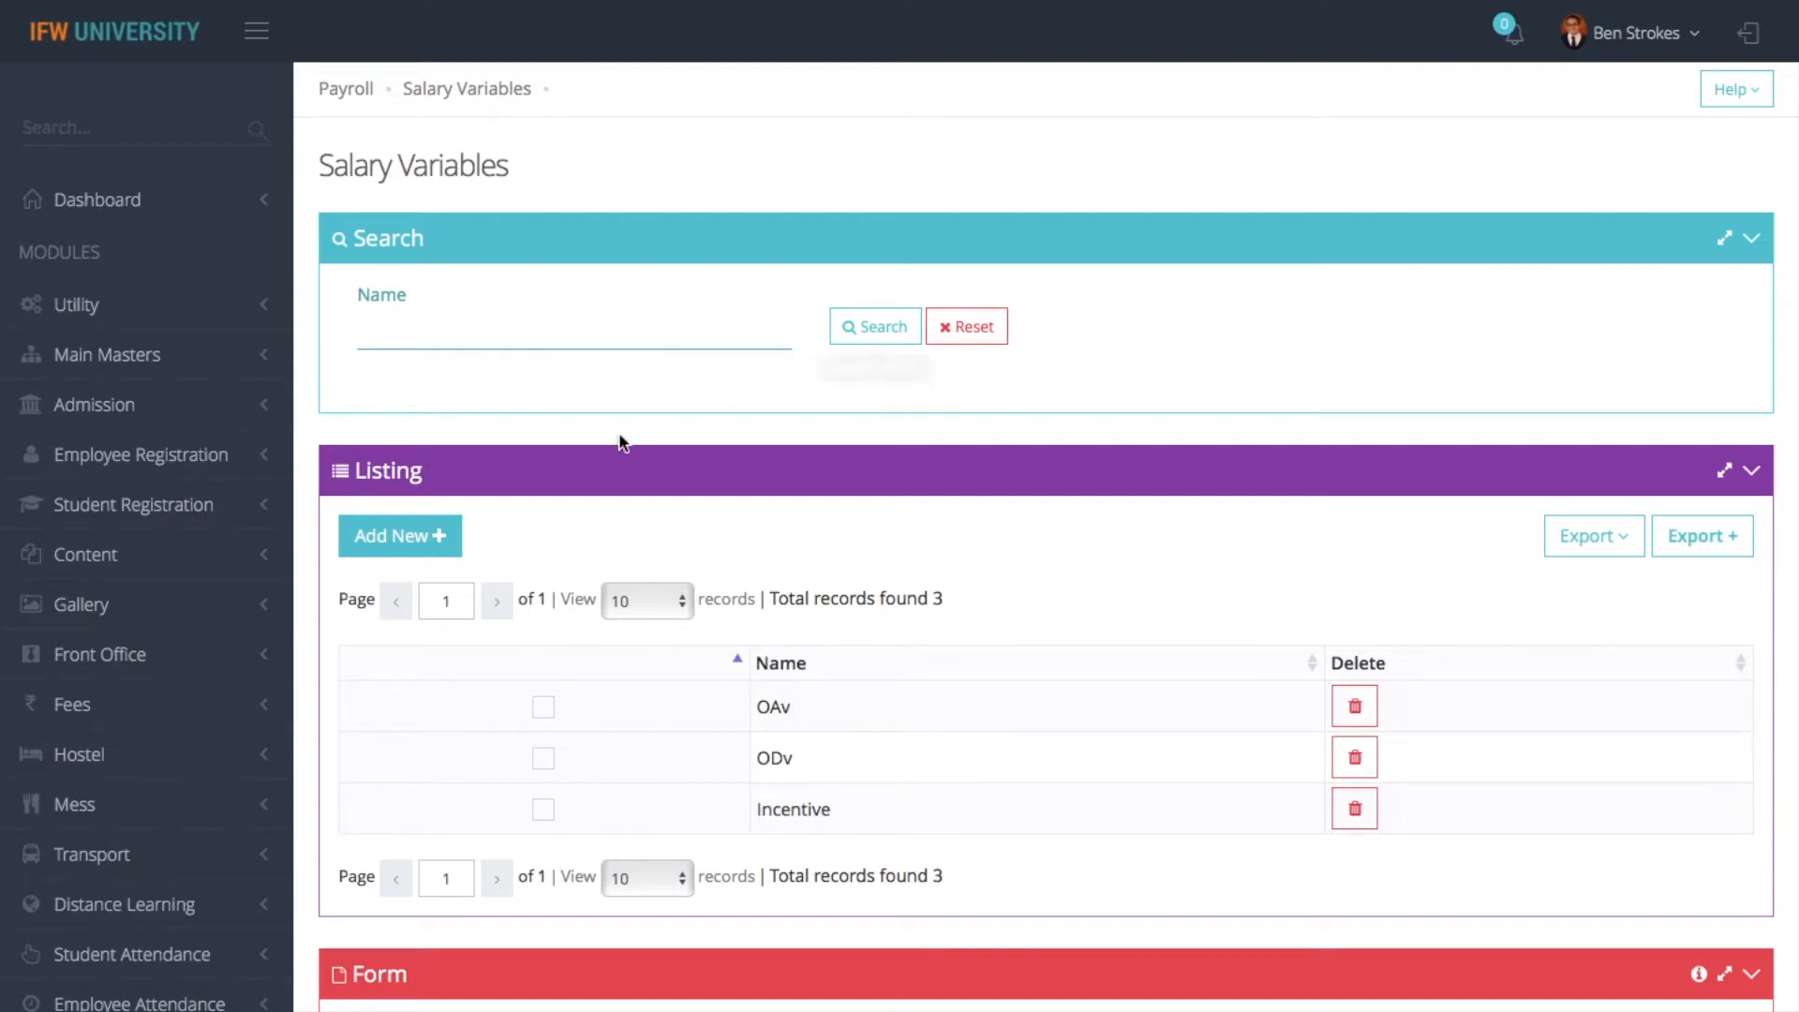
left_click(425, 534)
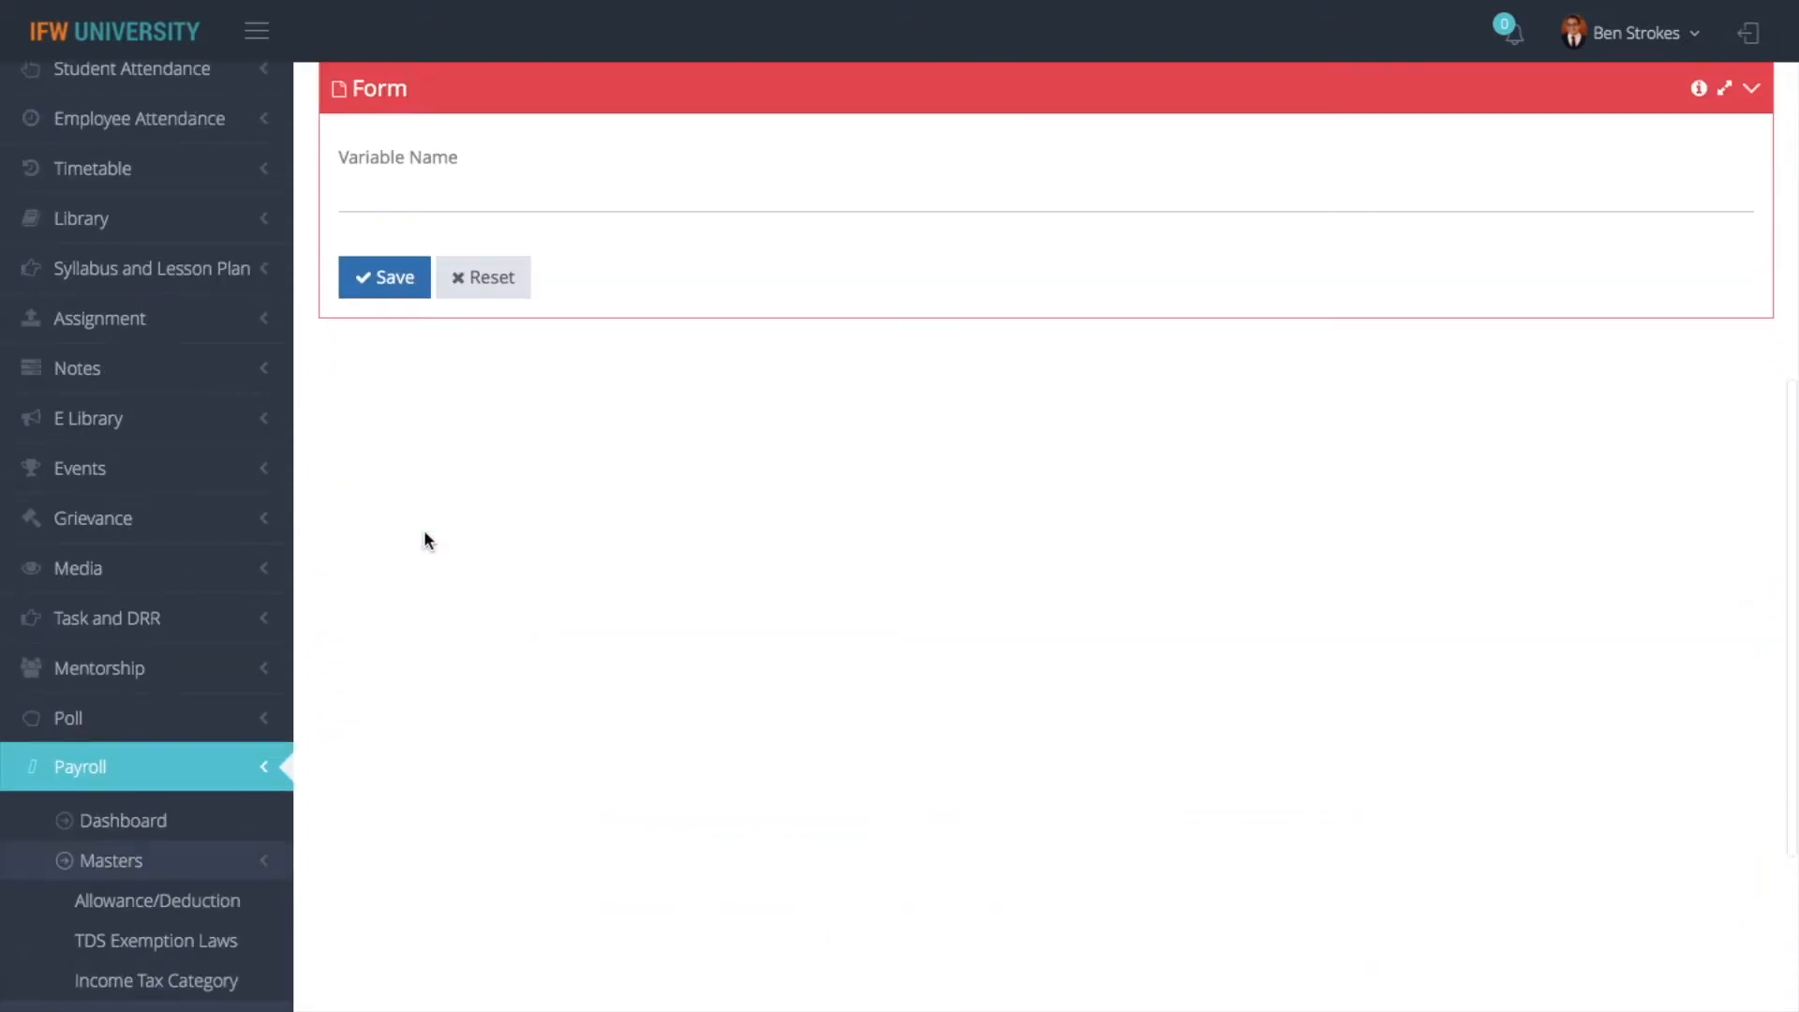
scroll(686, 289, "up", 10)
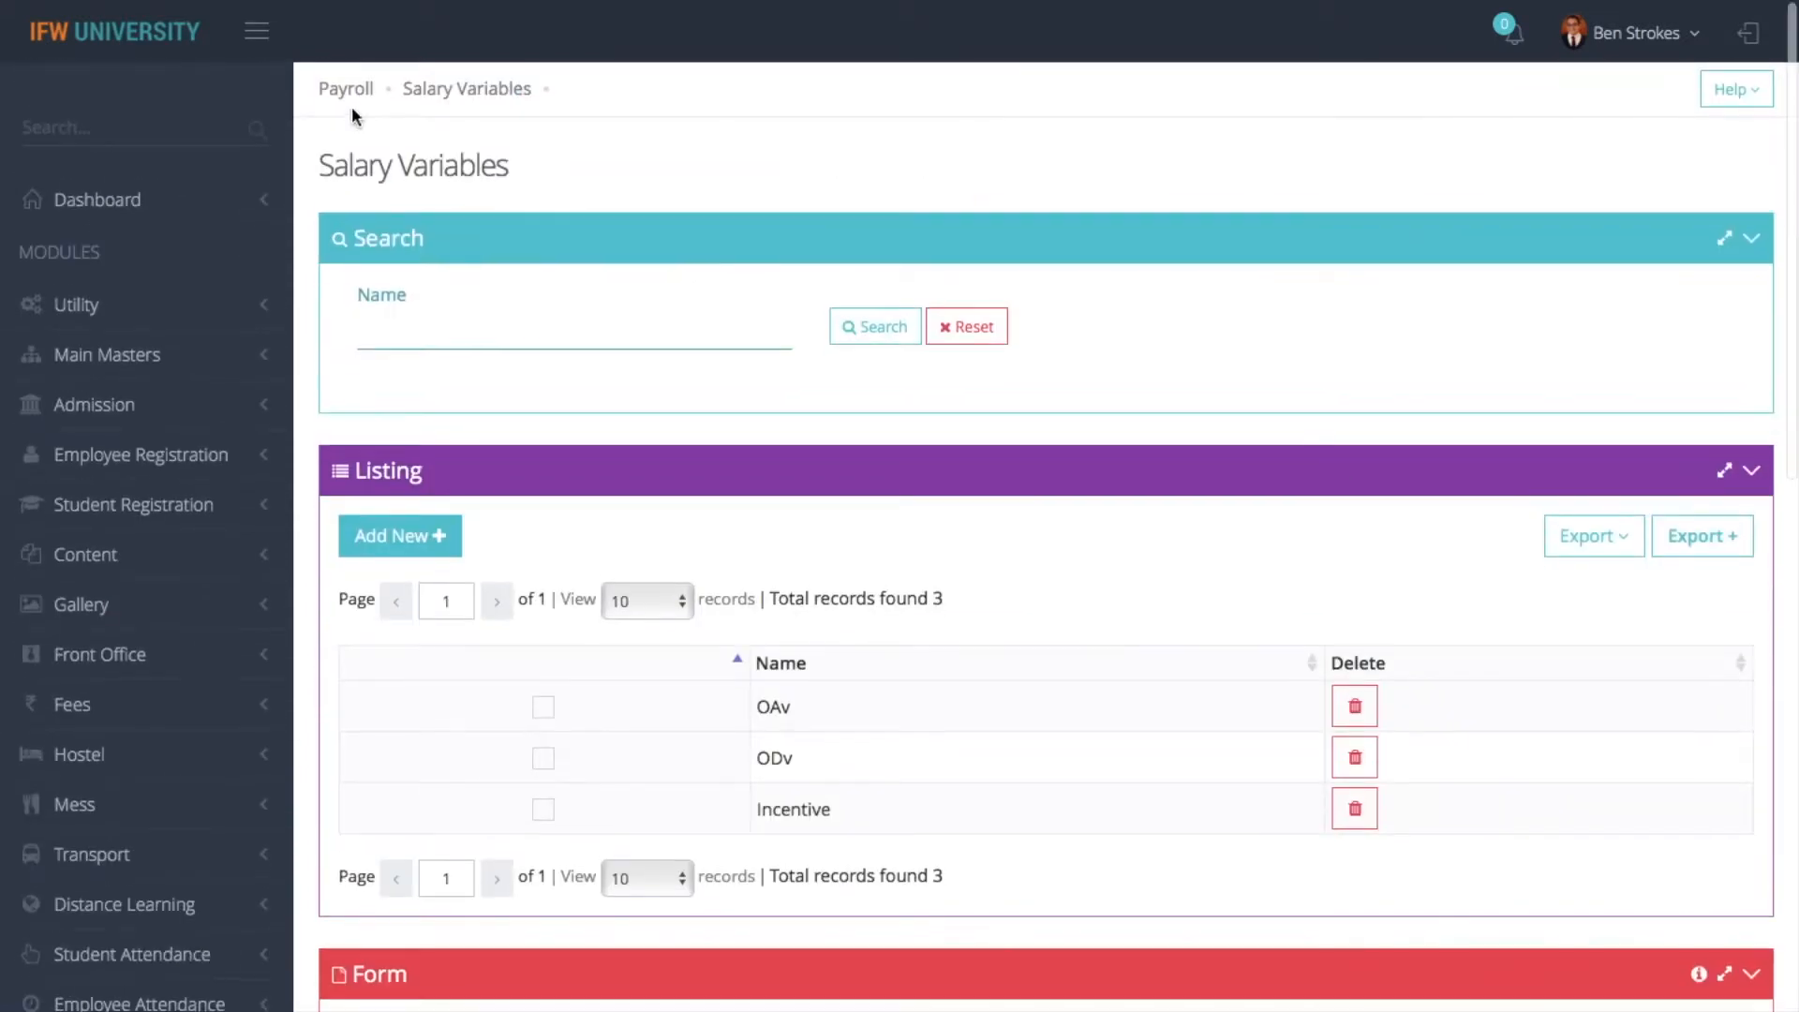
- Open the Salary Schemes master from the payroll dashboard and search for scheme code 03
left_click(354, 84)
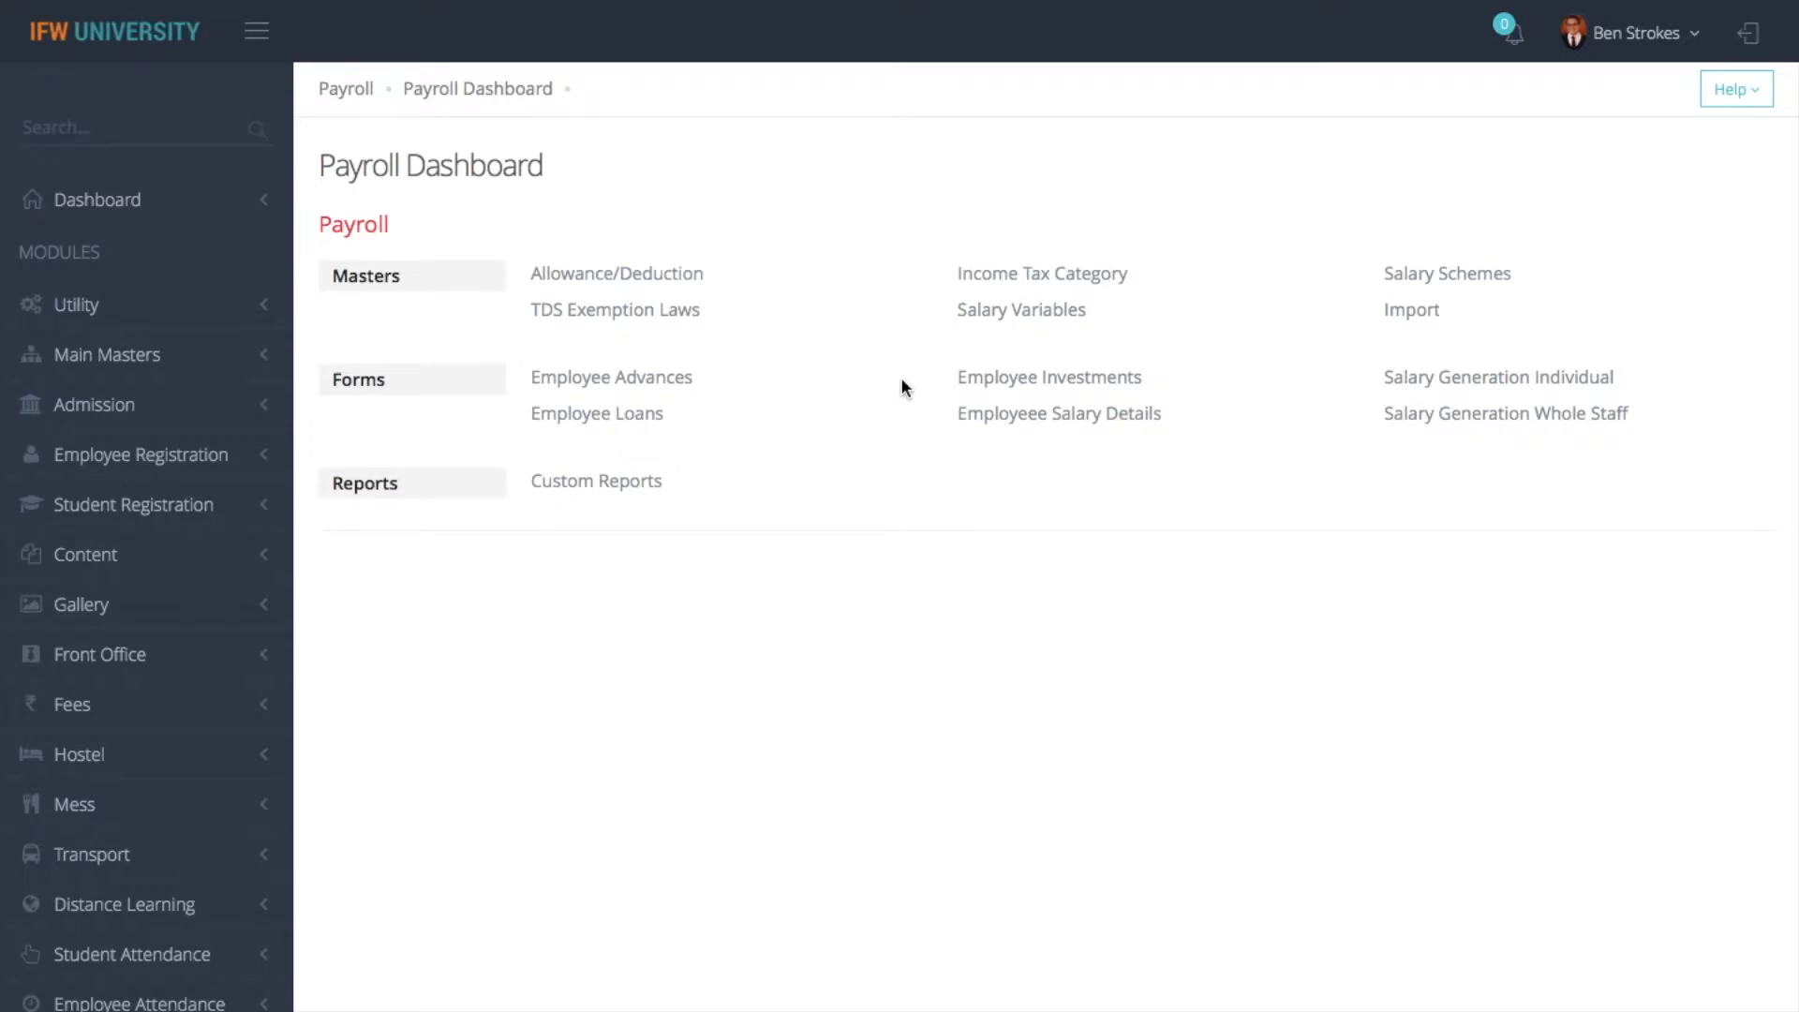
left_click(1446, 275)
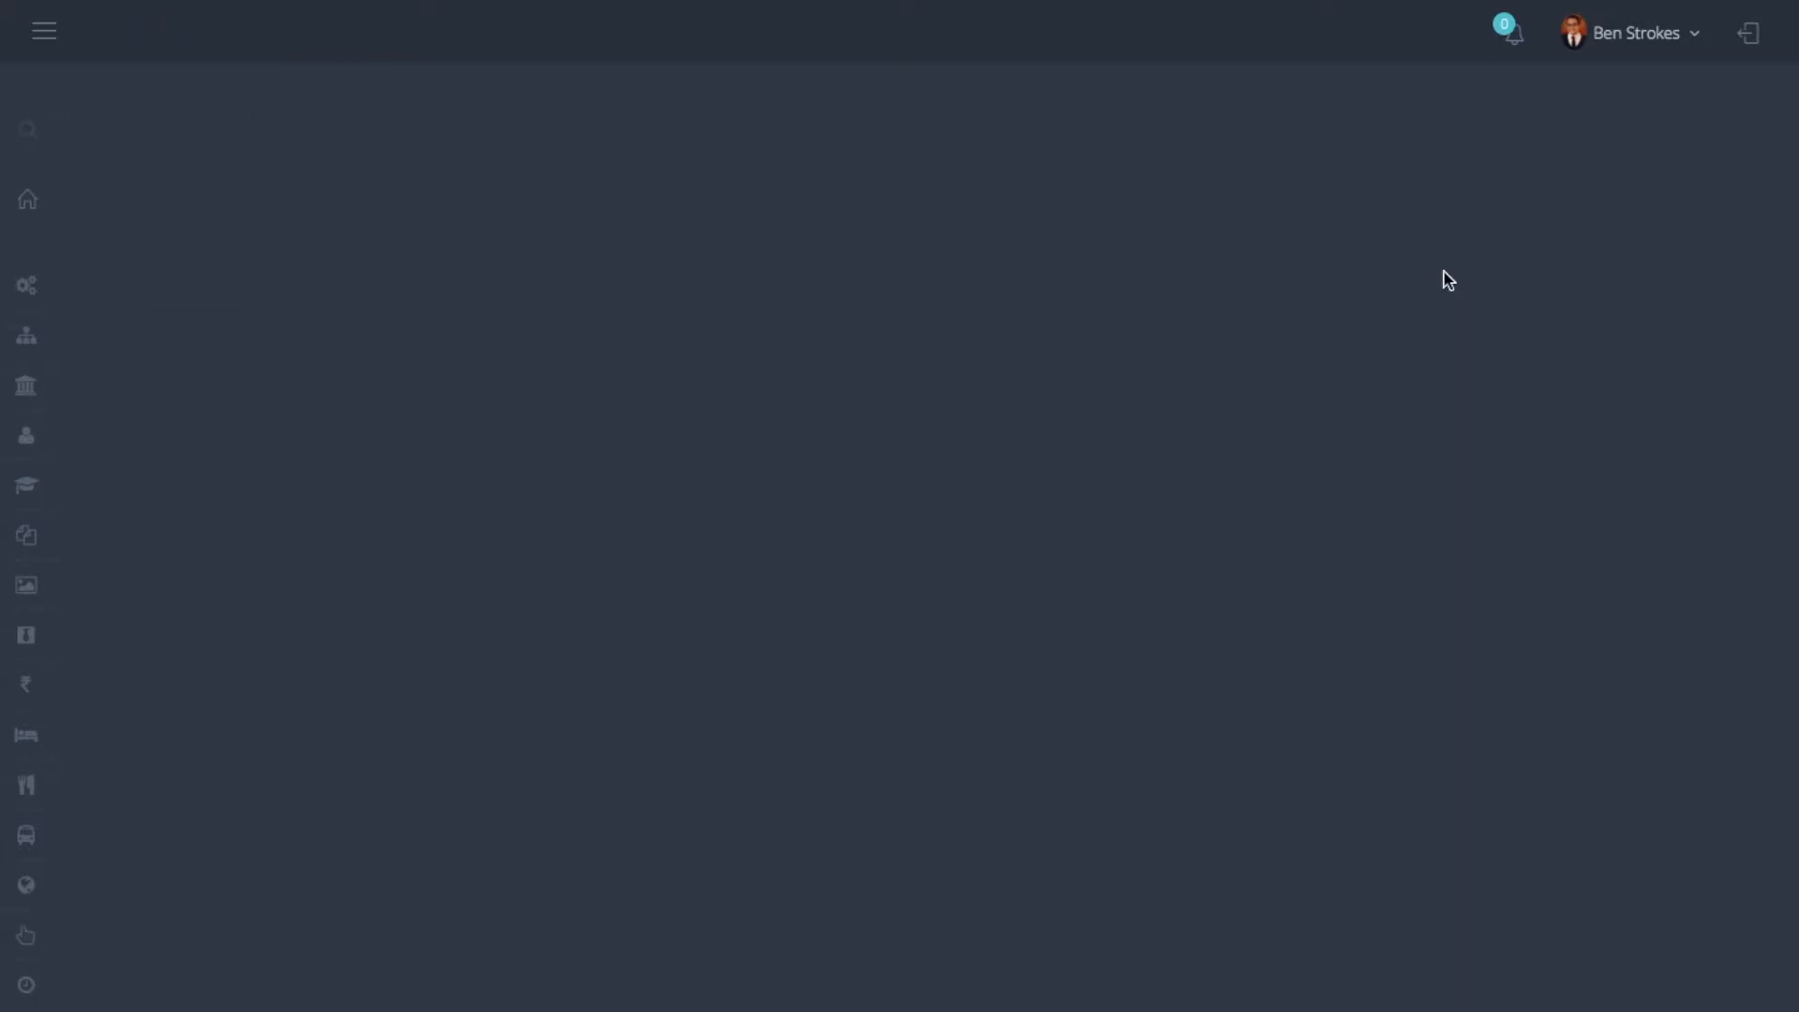
scroll(634, 586, "down", 3)
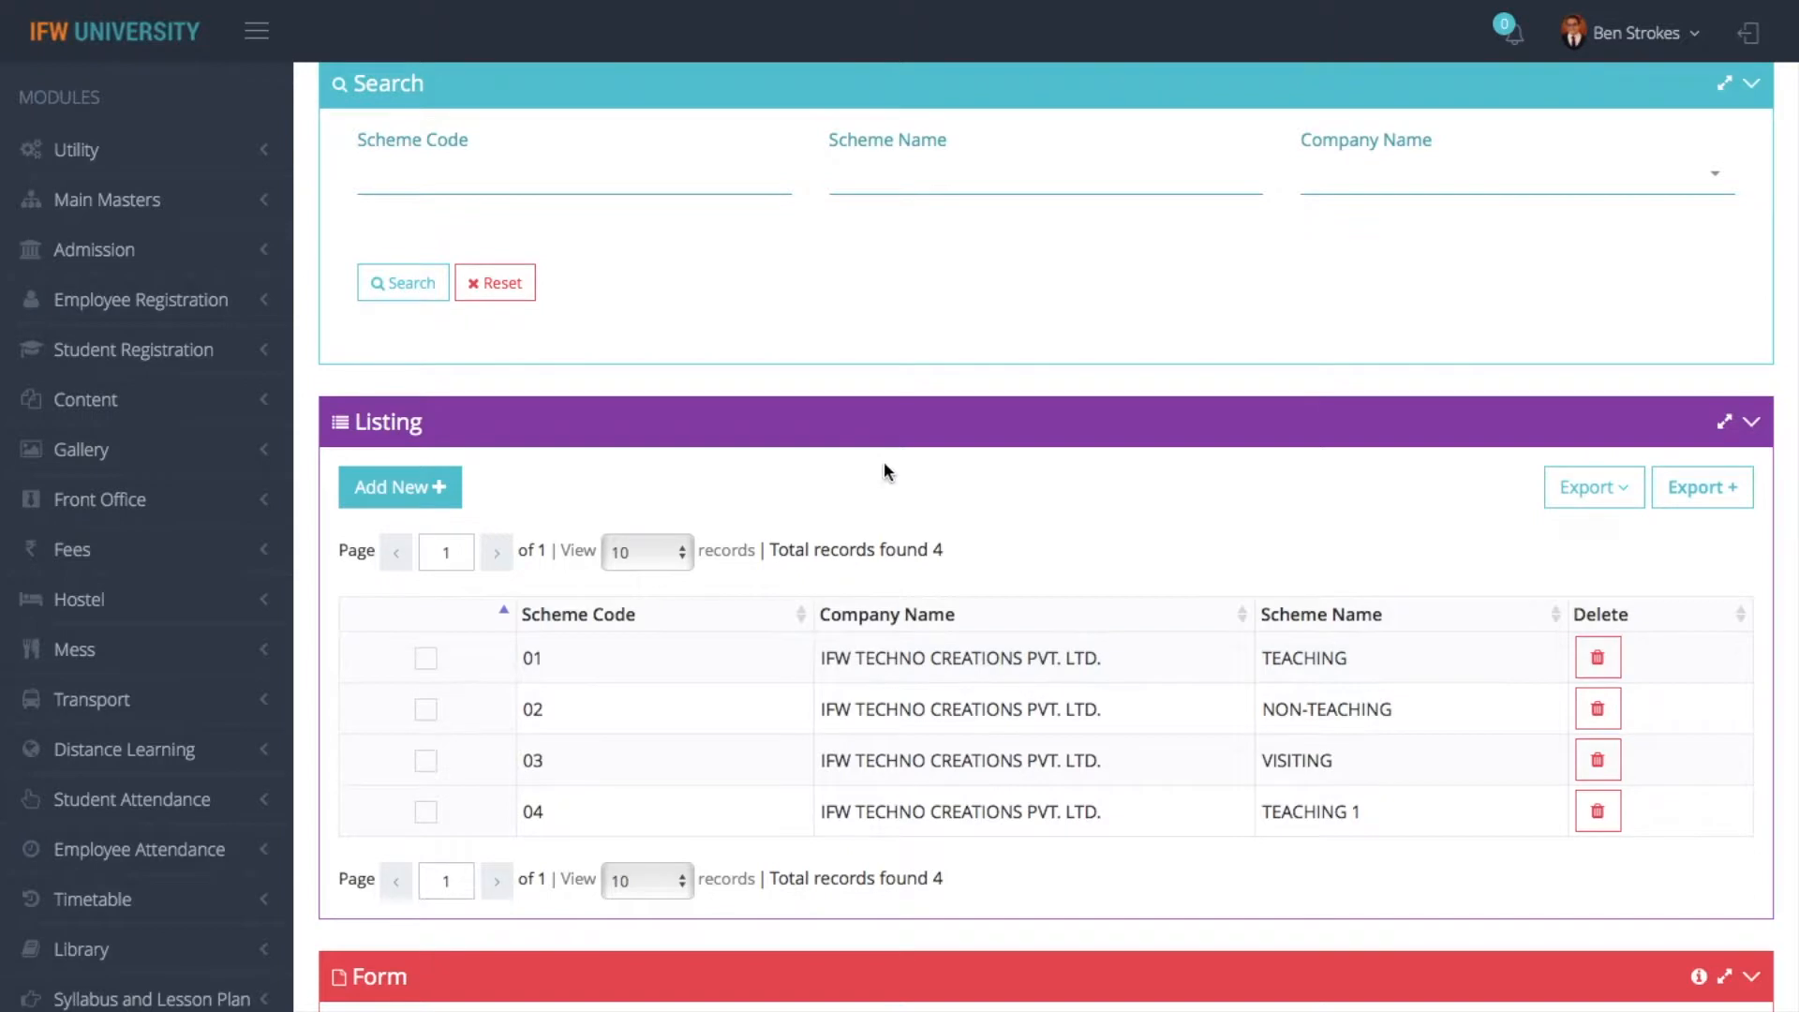
left_click(711, 184)
type("03")
left_click(418, 286)
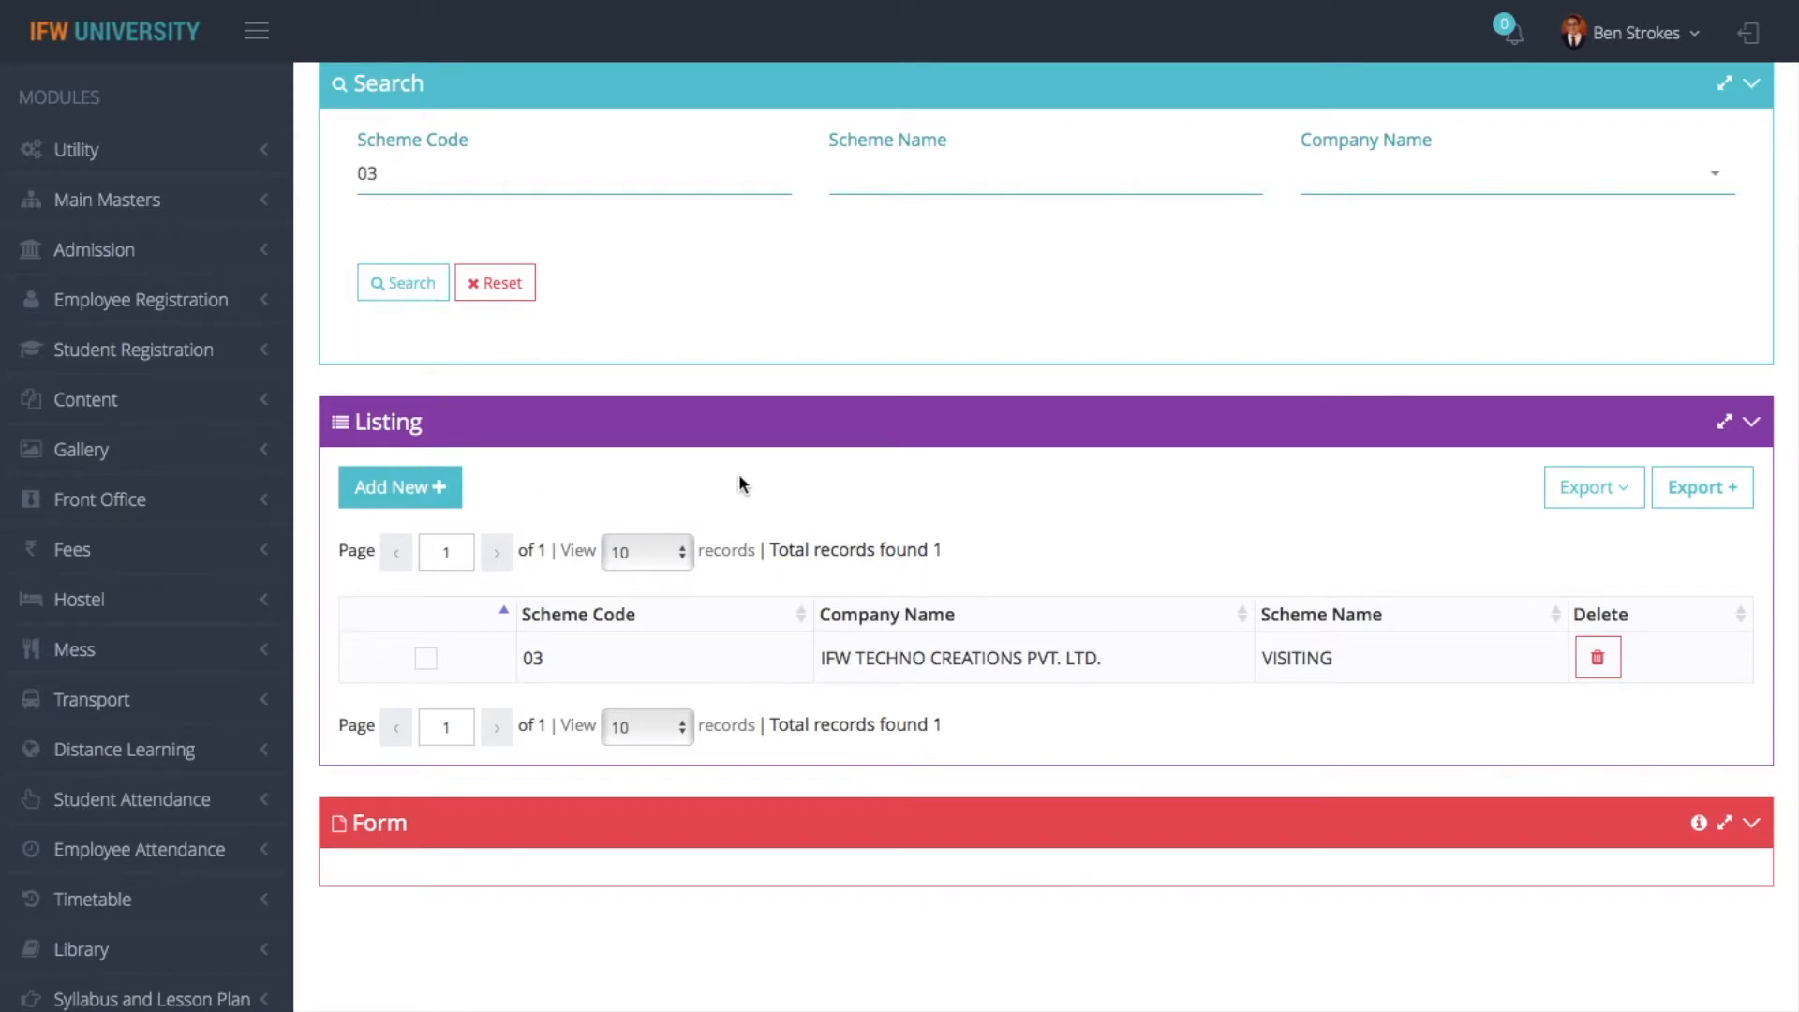
- Clear the scheme code filter, and view the printable salary scheme report before returning to the Salary Schemes page
left_click(432, 183)
key("BackSpace")
key("BackSpace")
left_click(1610, 497)
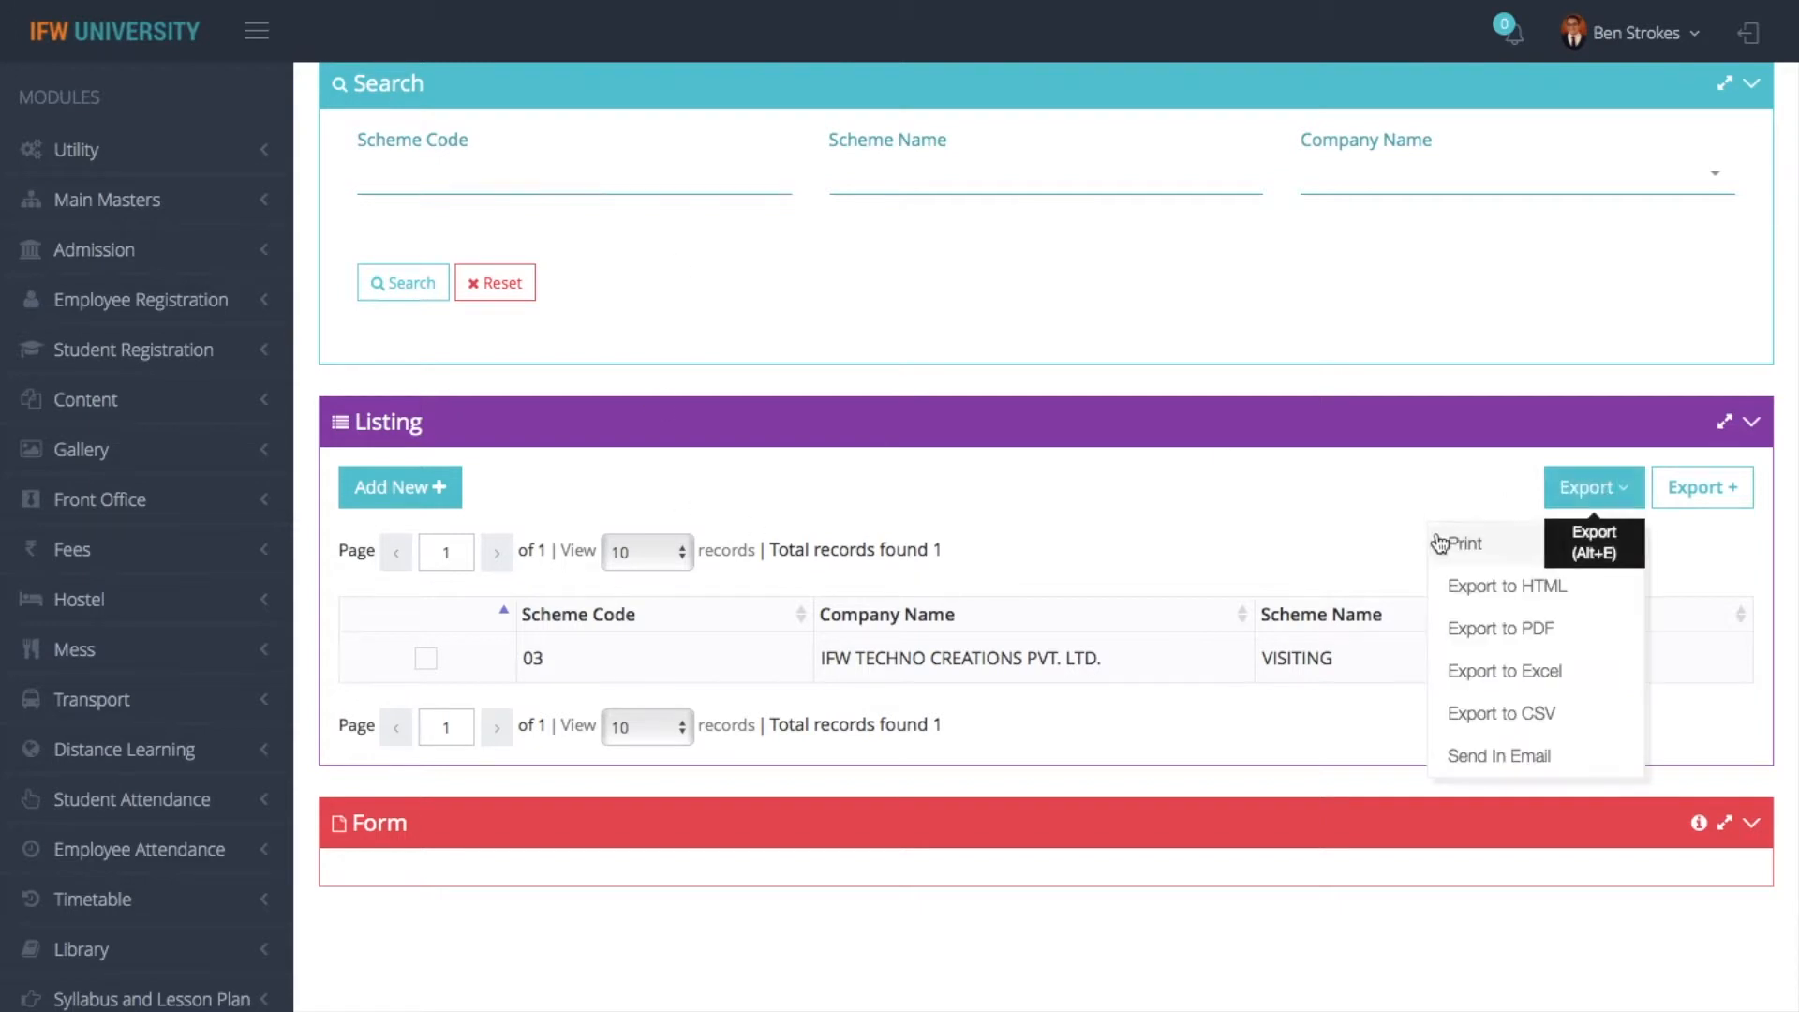
left_click(1459, 544)
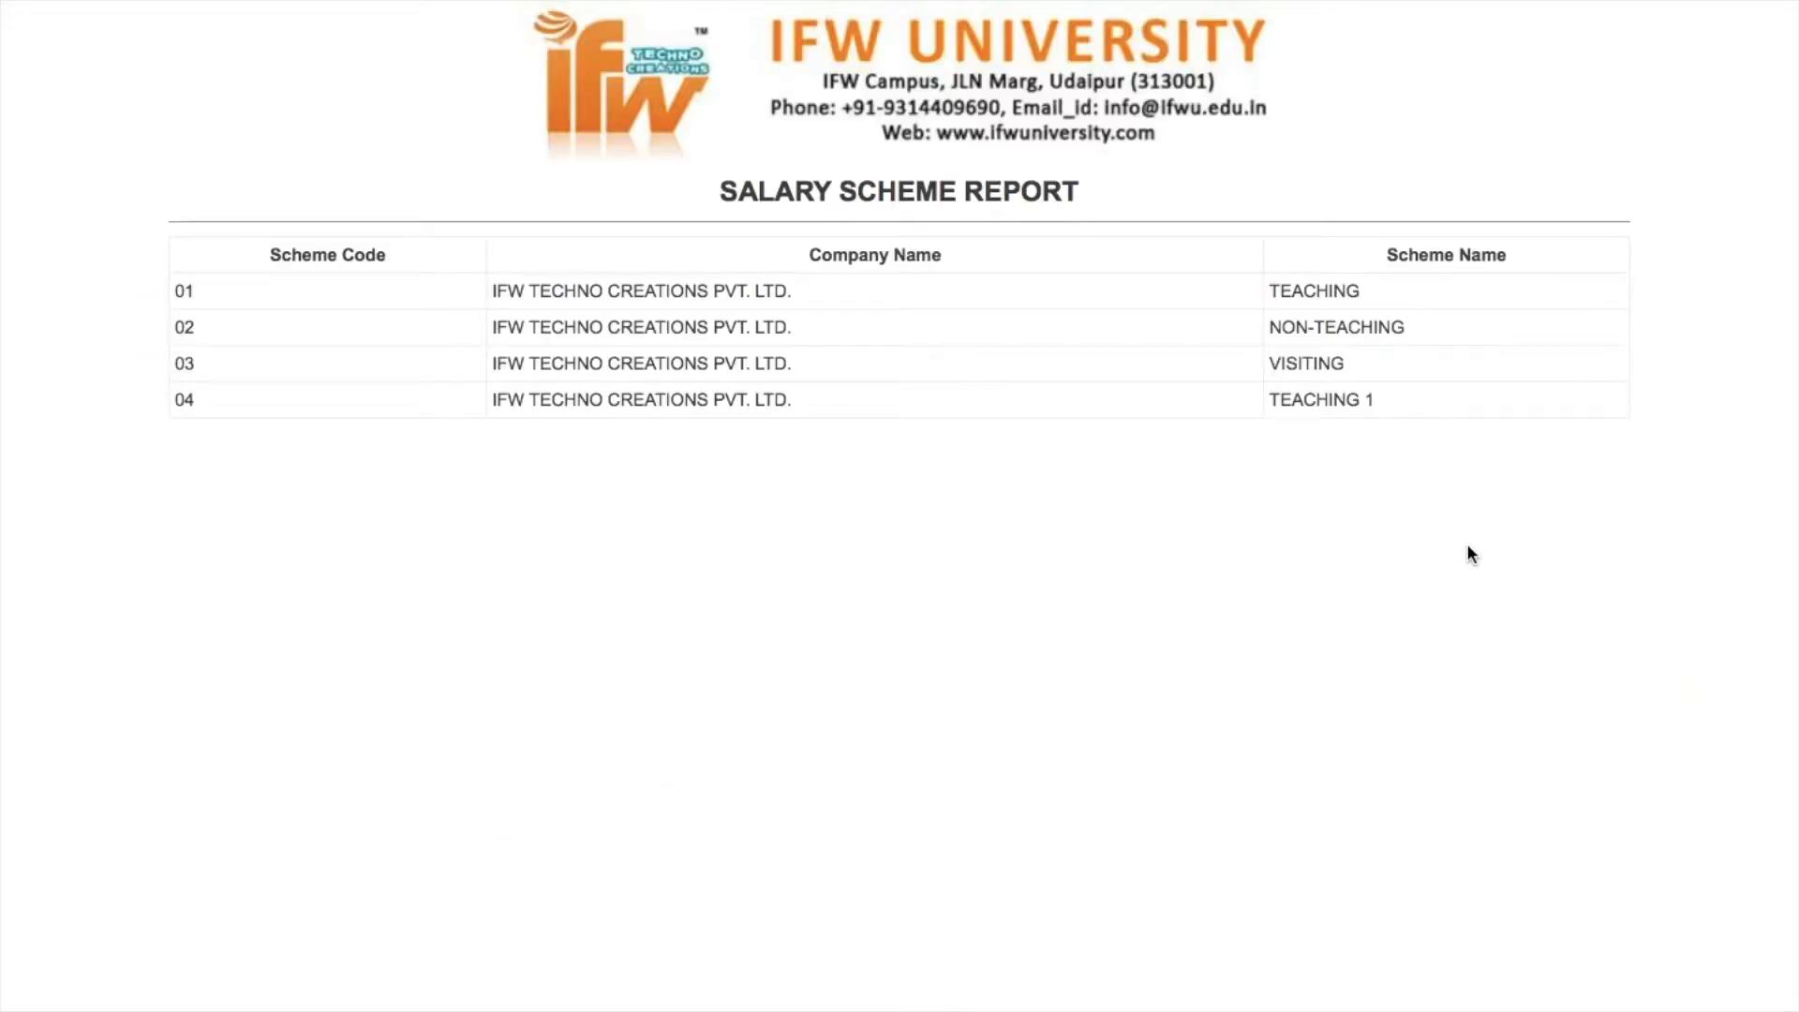
mouse_move(400, 3)
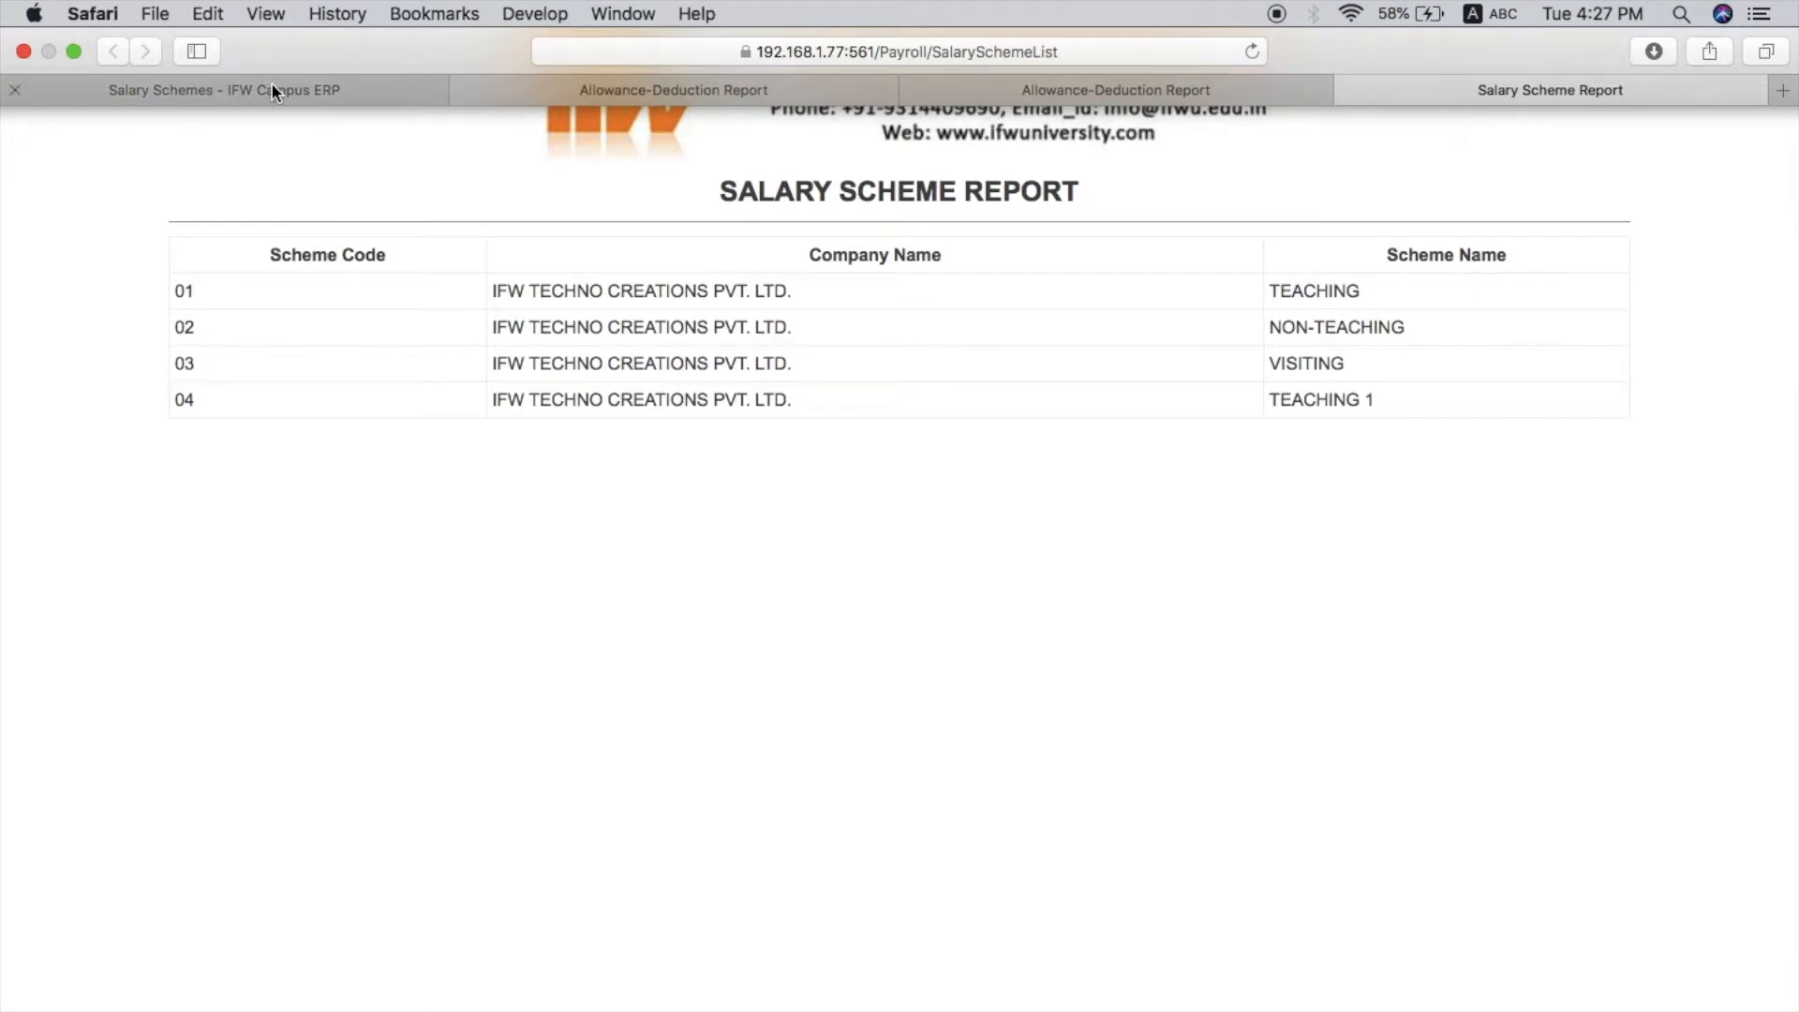
left_click(274, 91)
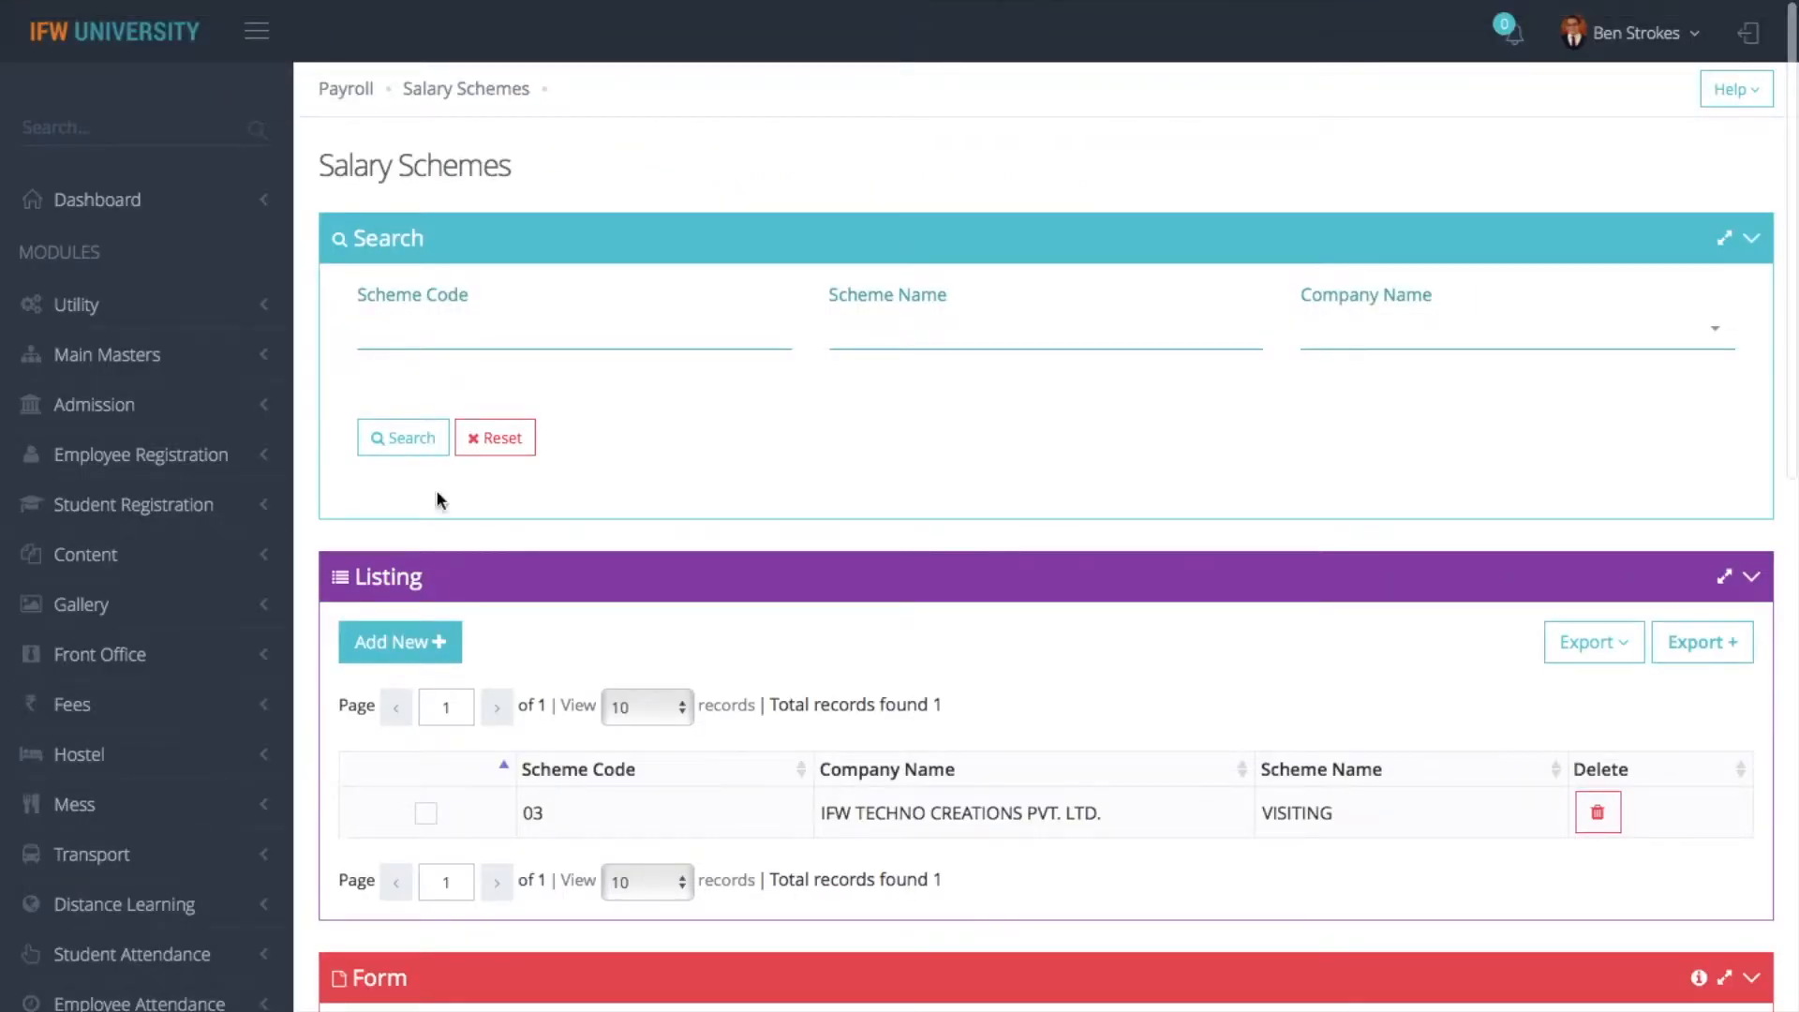
- Select the VISITING scheme in the listing, and bring up a blank salary scheme form
left_click(425, 811)
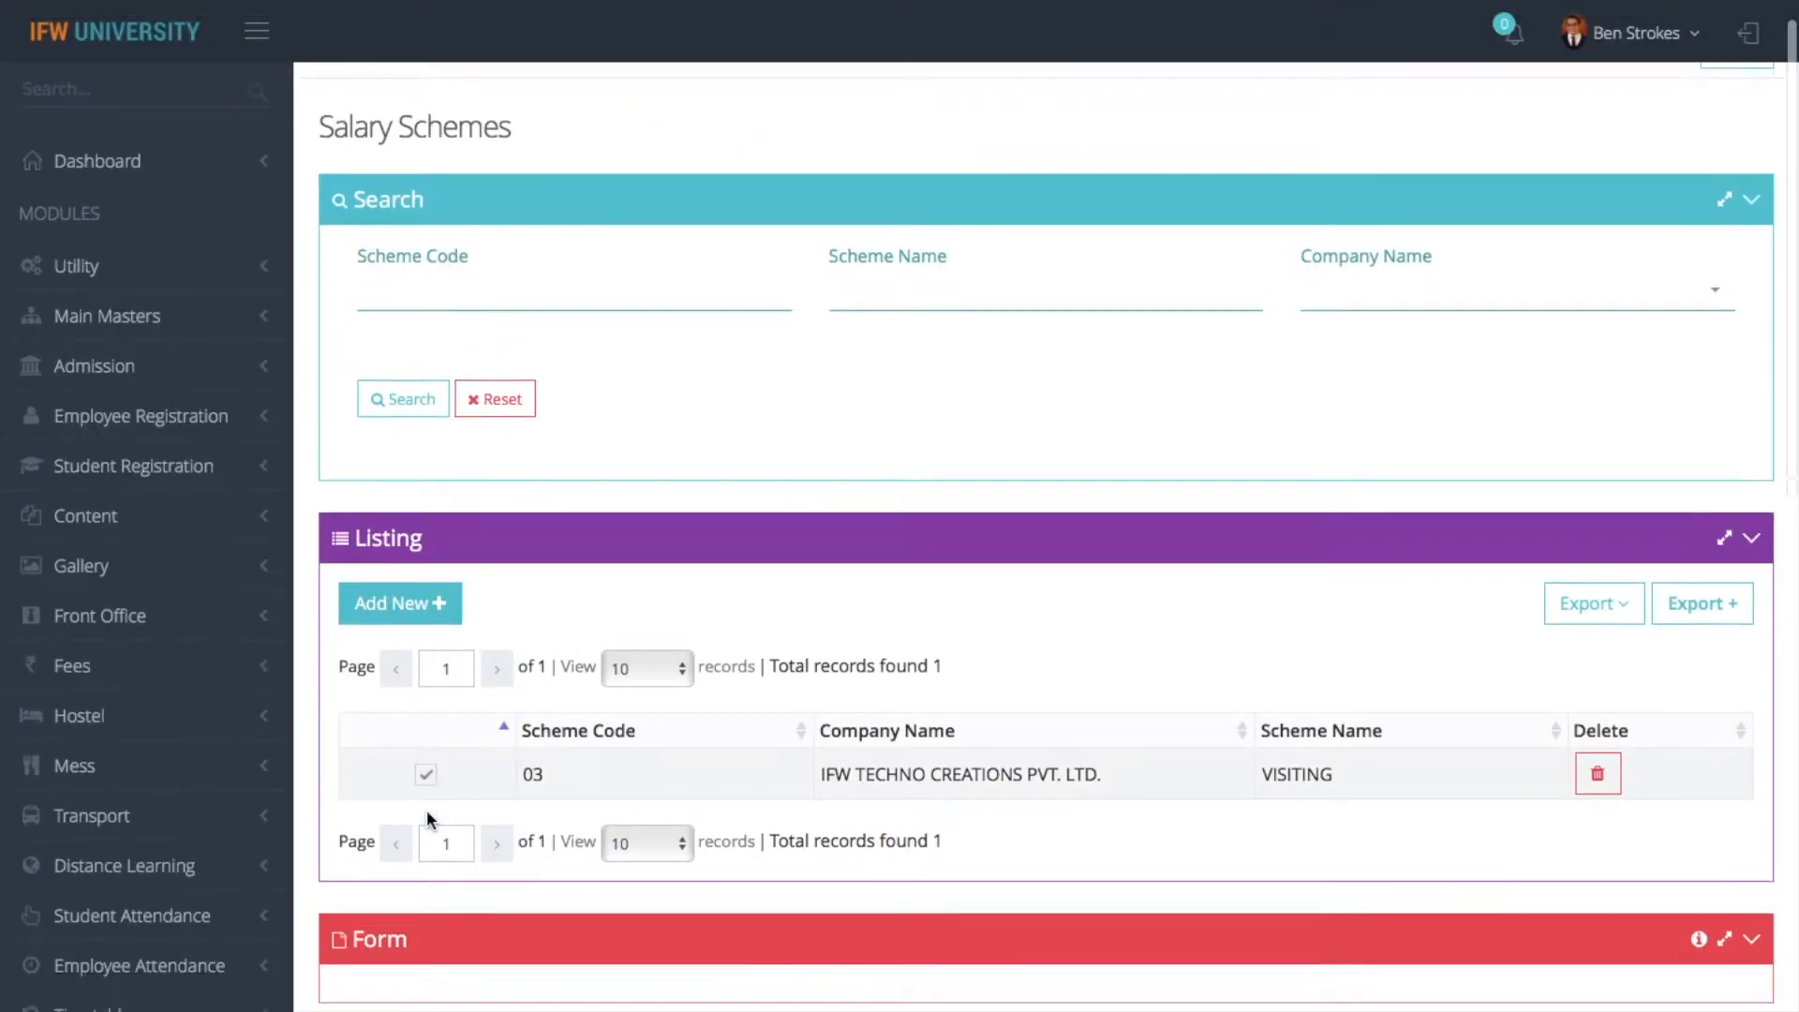
scroll(791, 396, "up", 10)
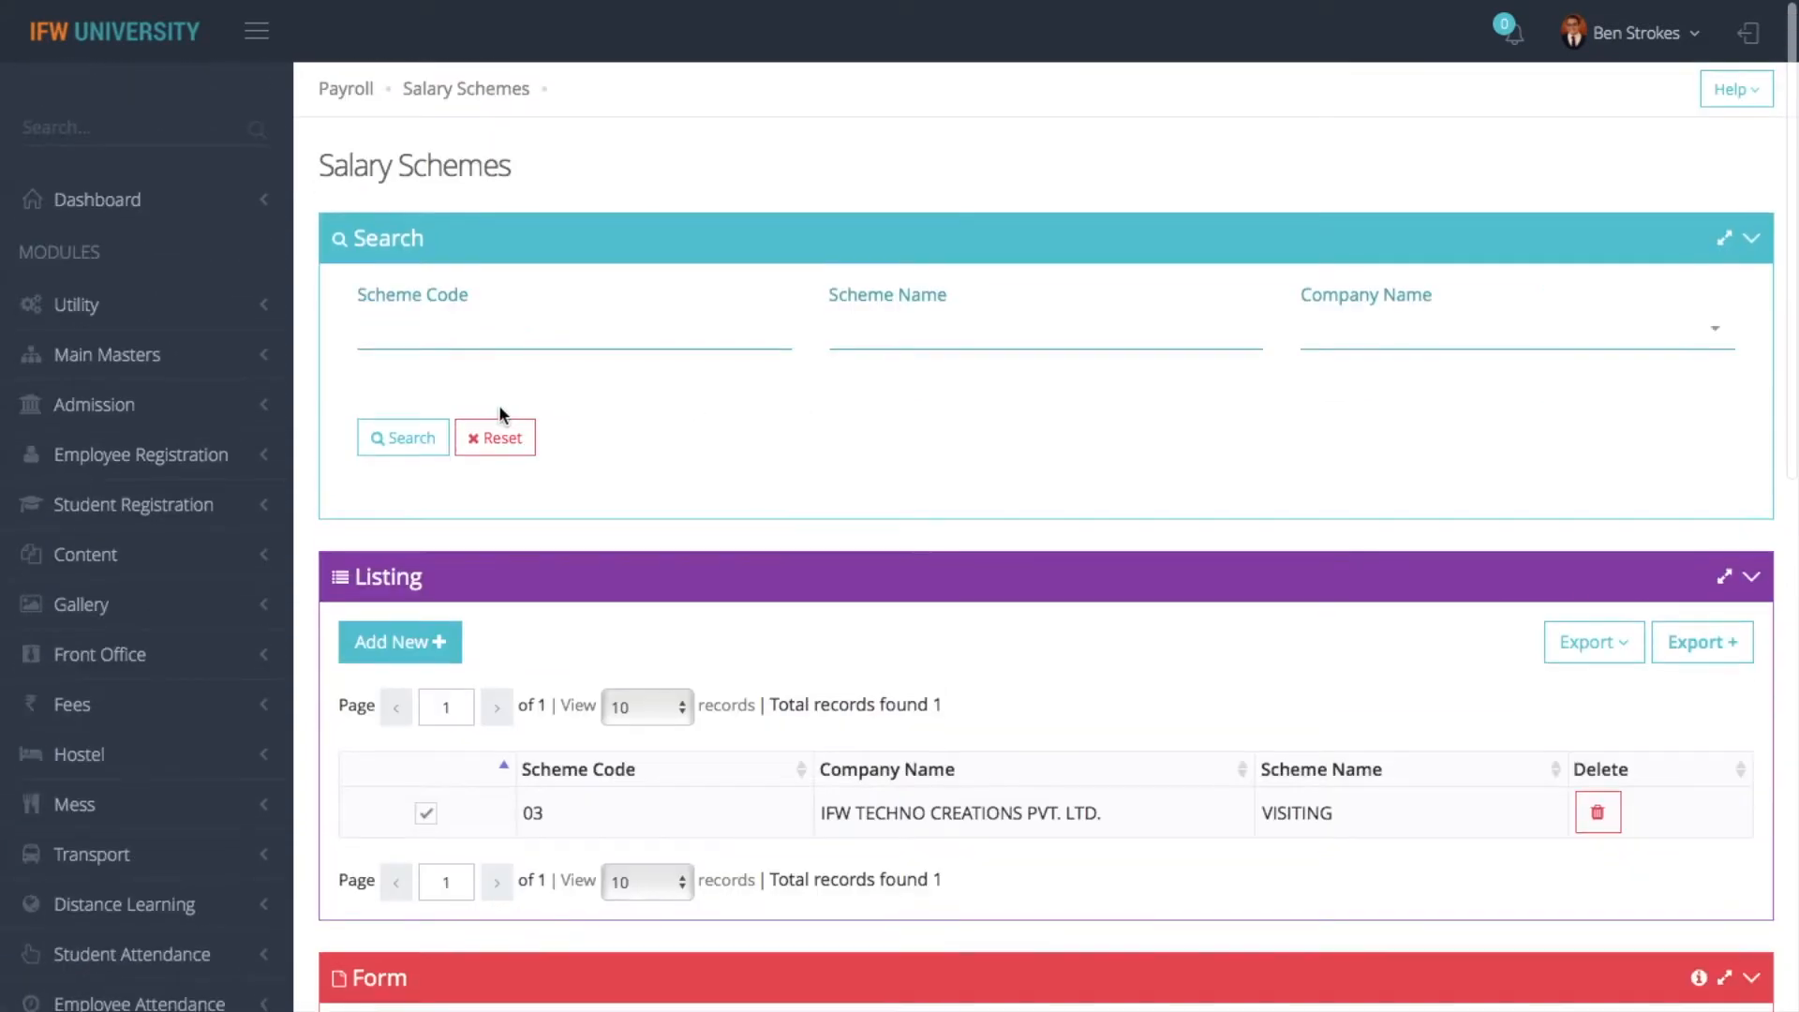
left_click(434, 646)
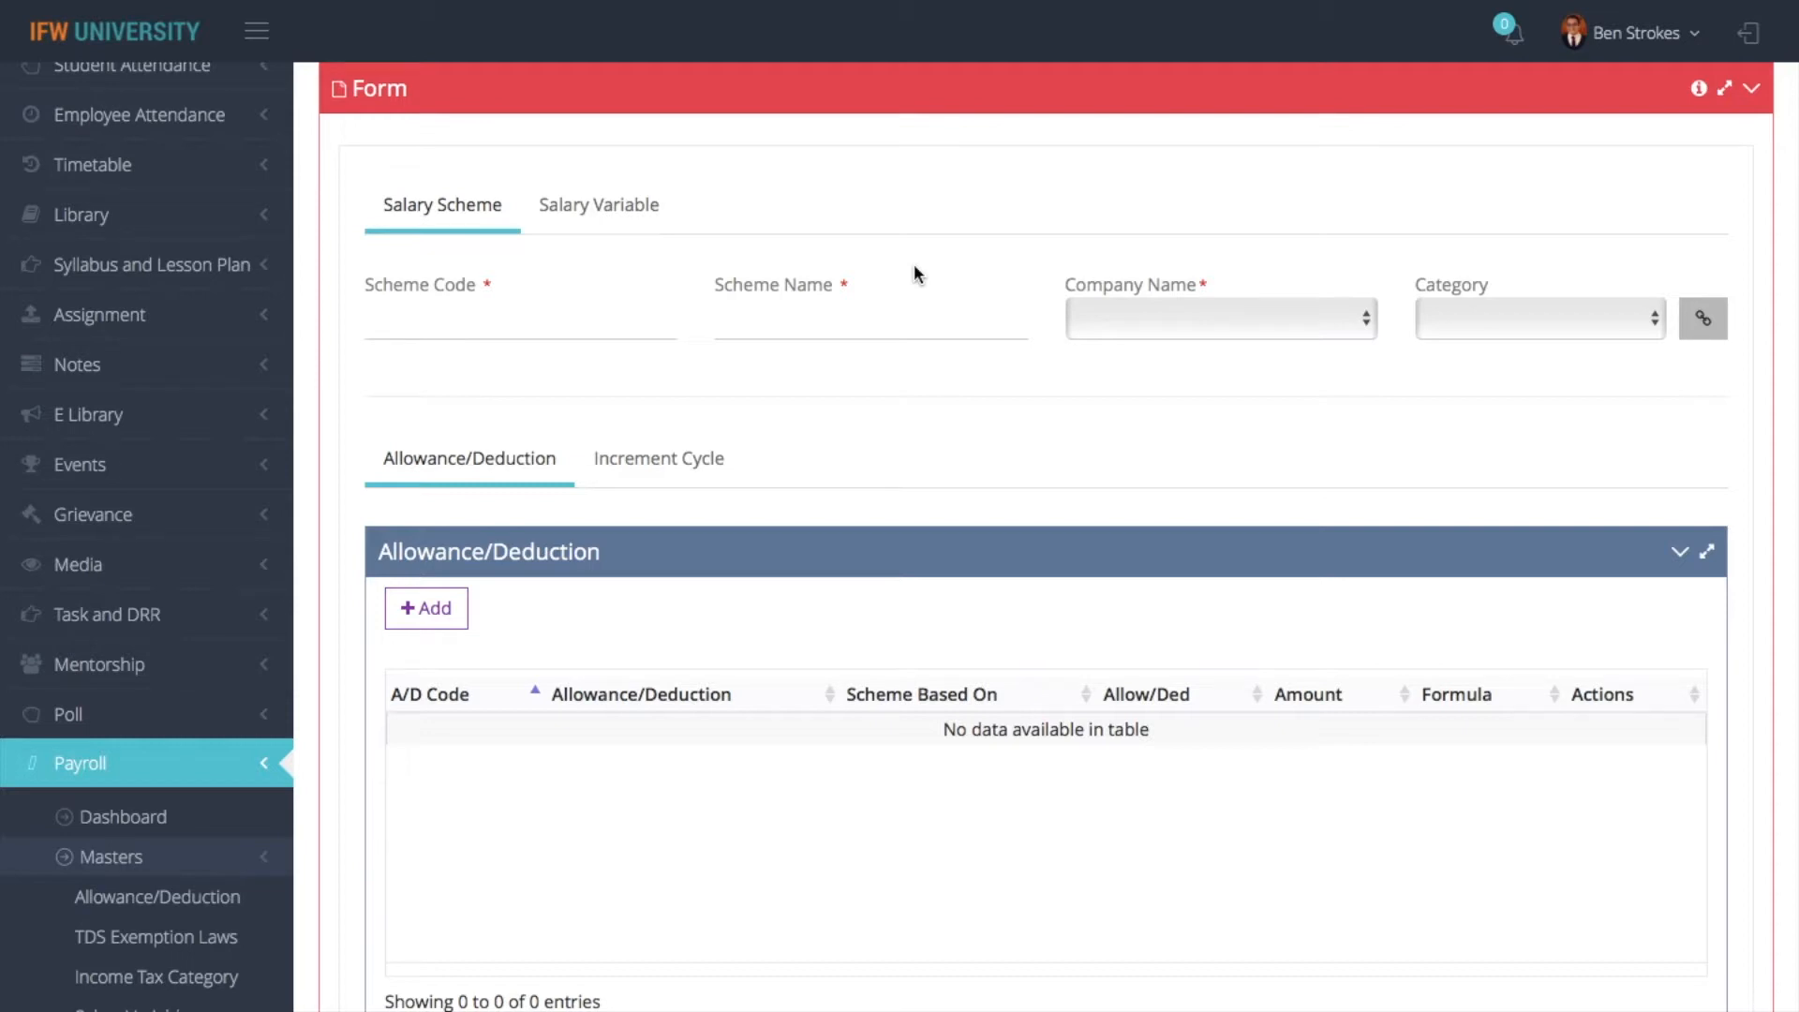
- List all salary schemes again and open scheme 01 TEACHING for editing
scroll(914, 266, "up", 7)
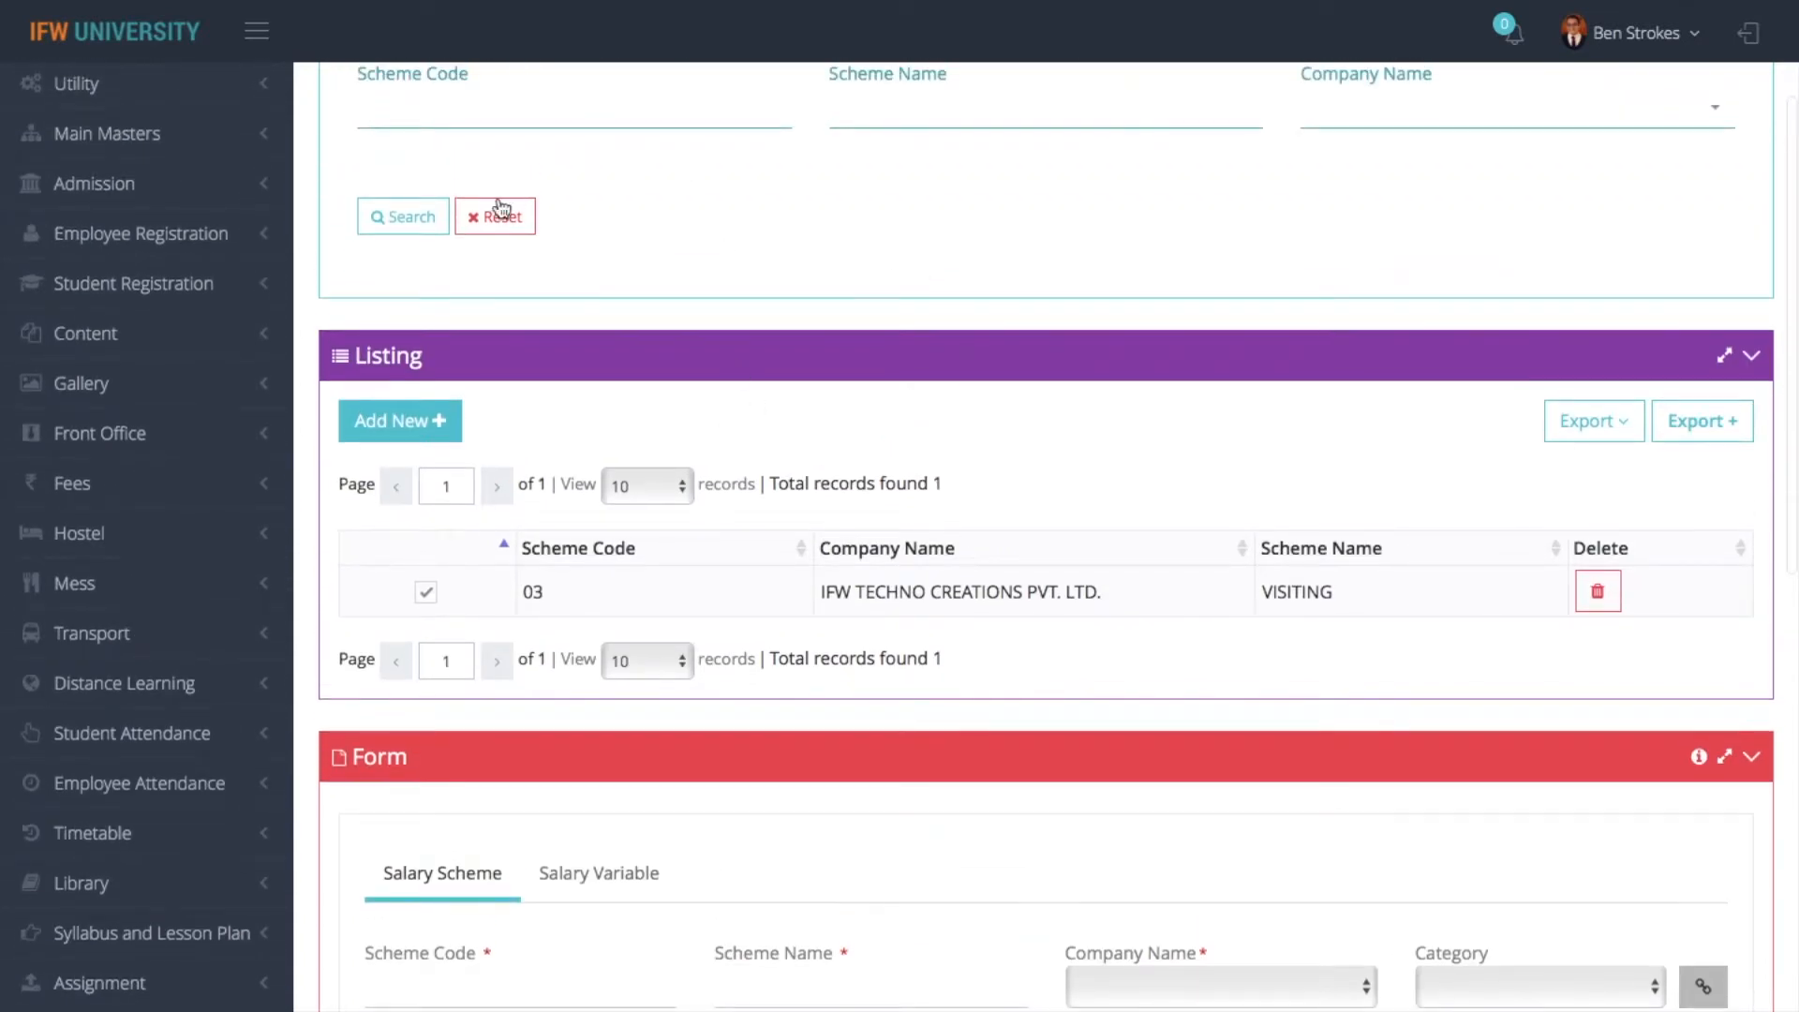
left_click(402, 217)
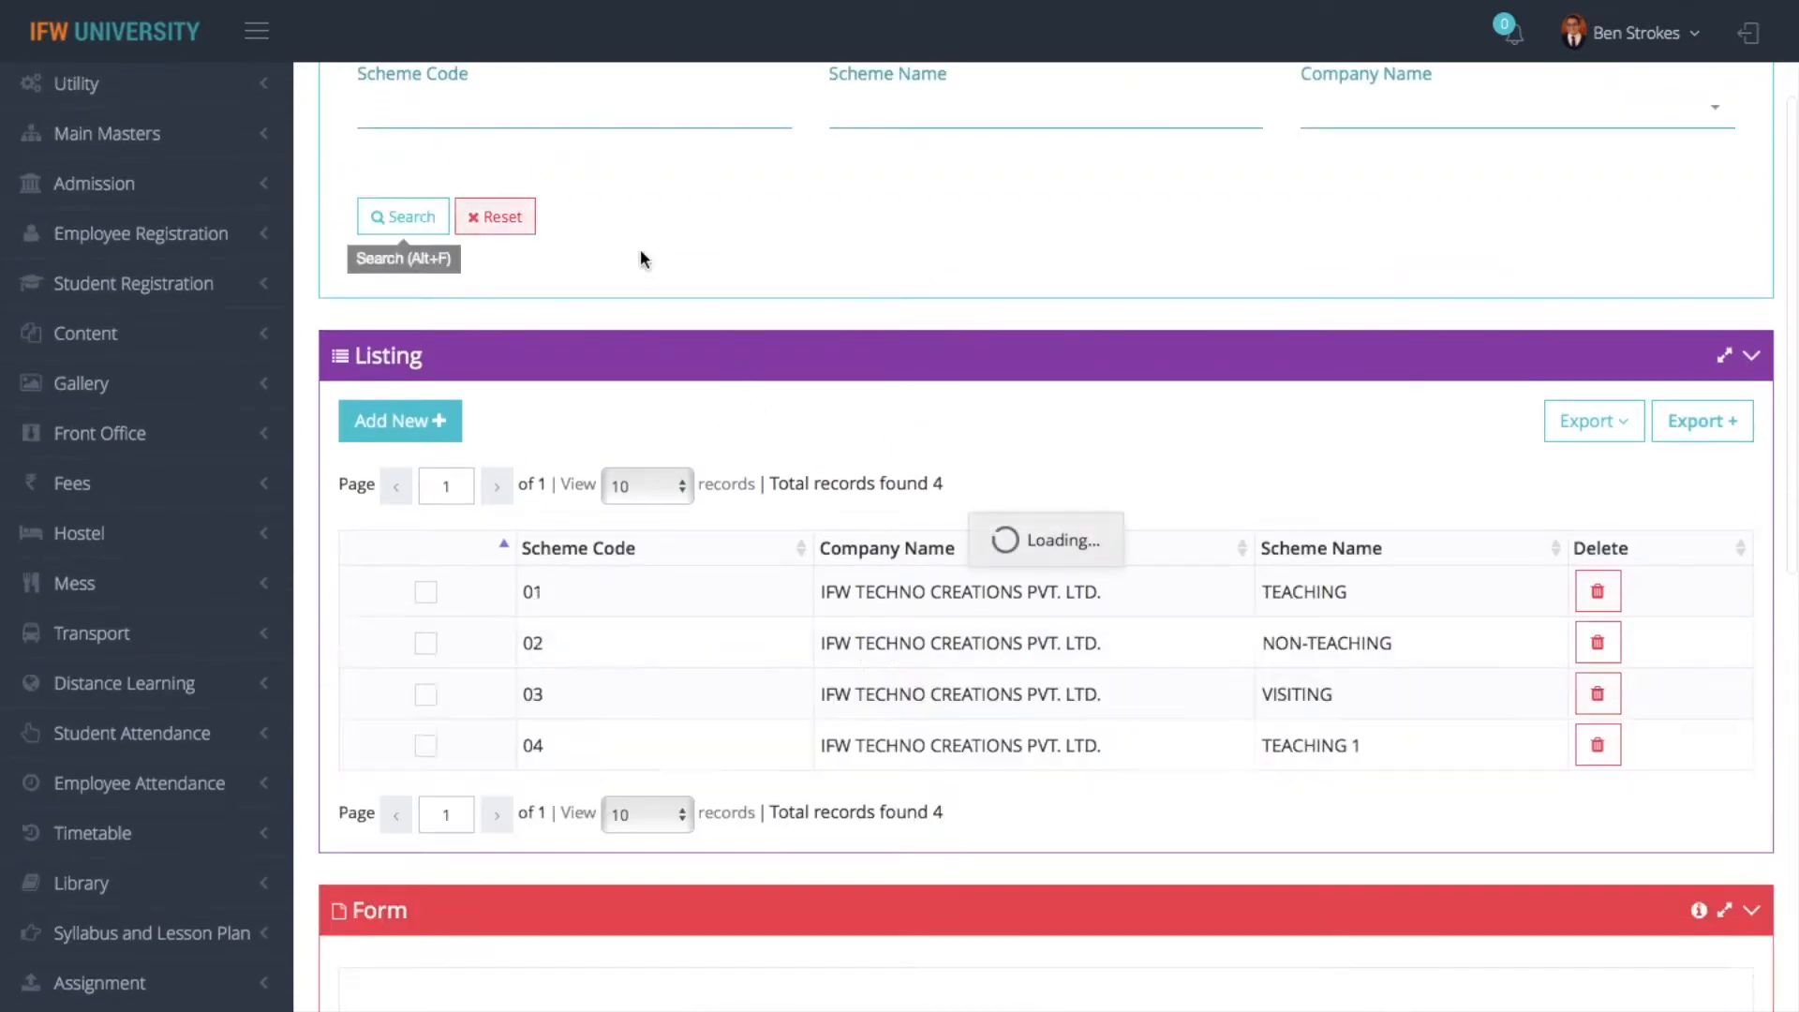
left_click(419, 594)
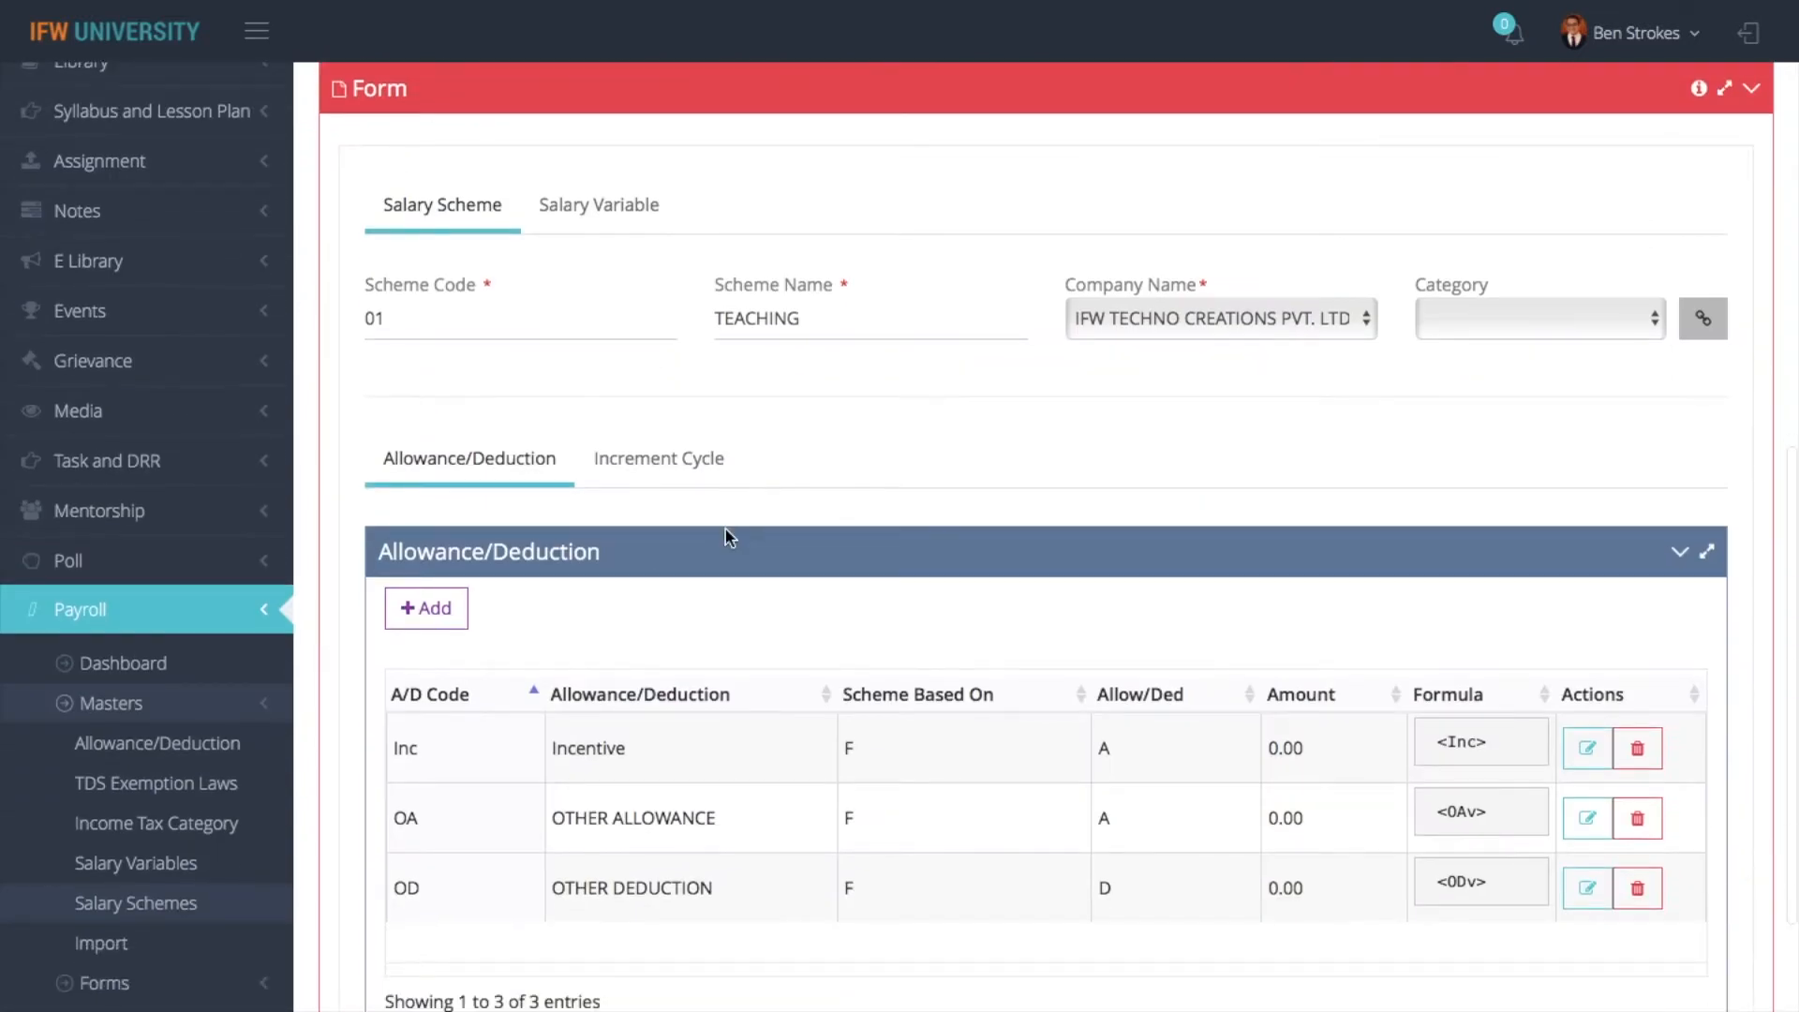
- Examine the available categories and the allowance and deduction entries of the TEACHING salary scheme
scroll(876, 703, "down", 2)
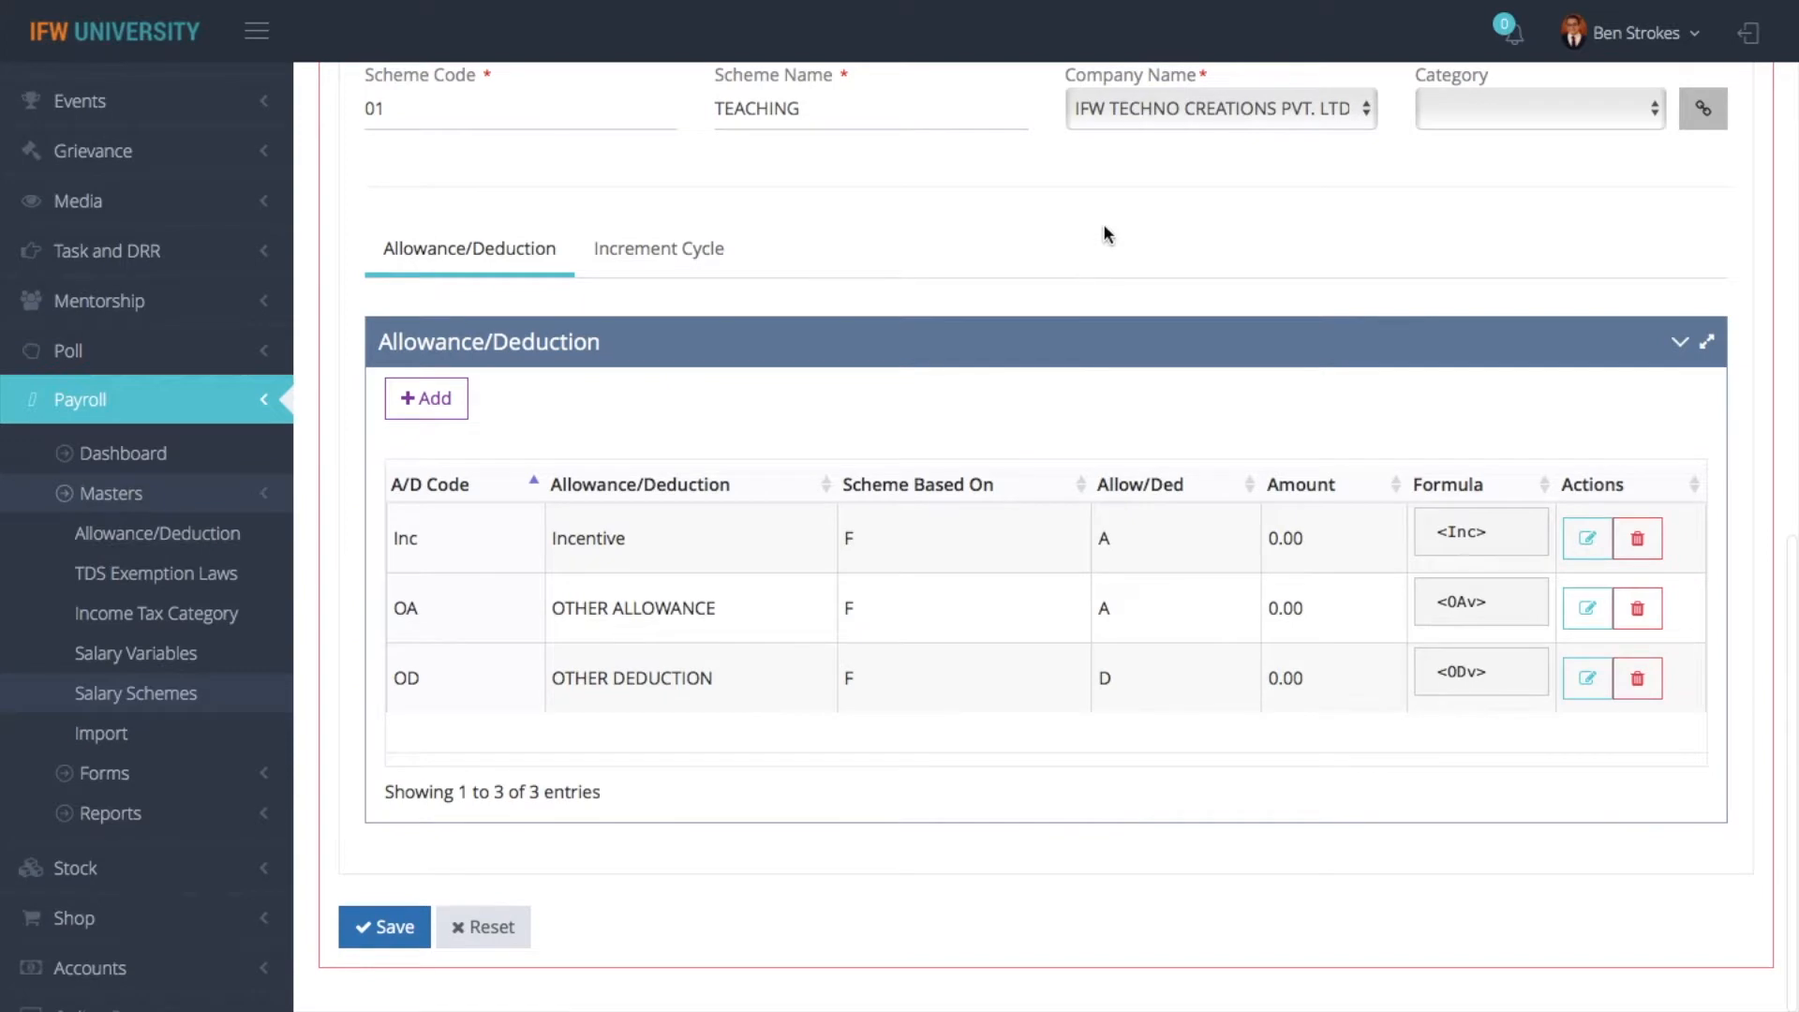
left_click(1481, 107)
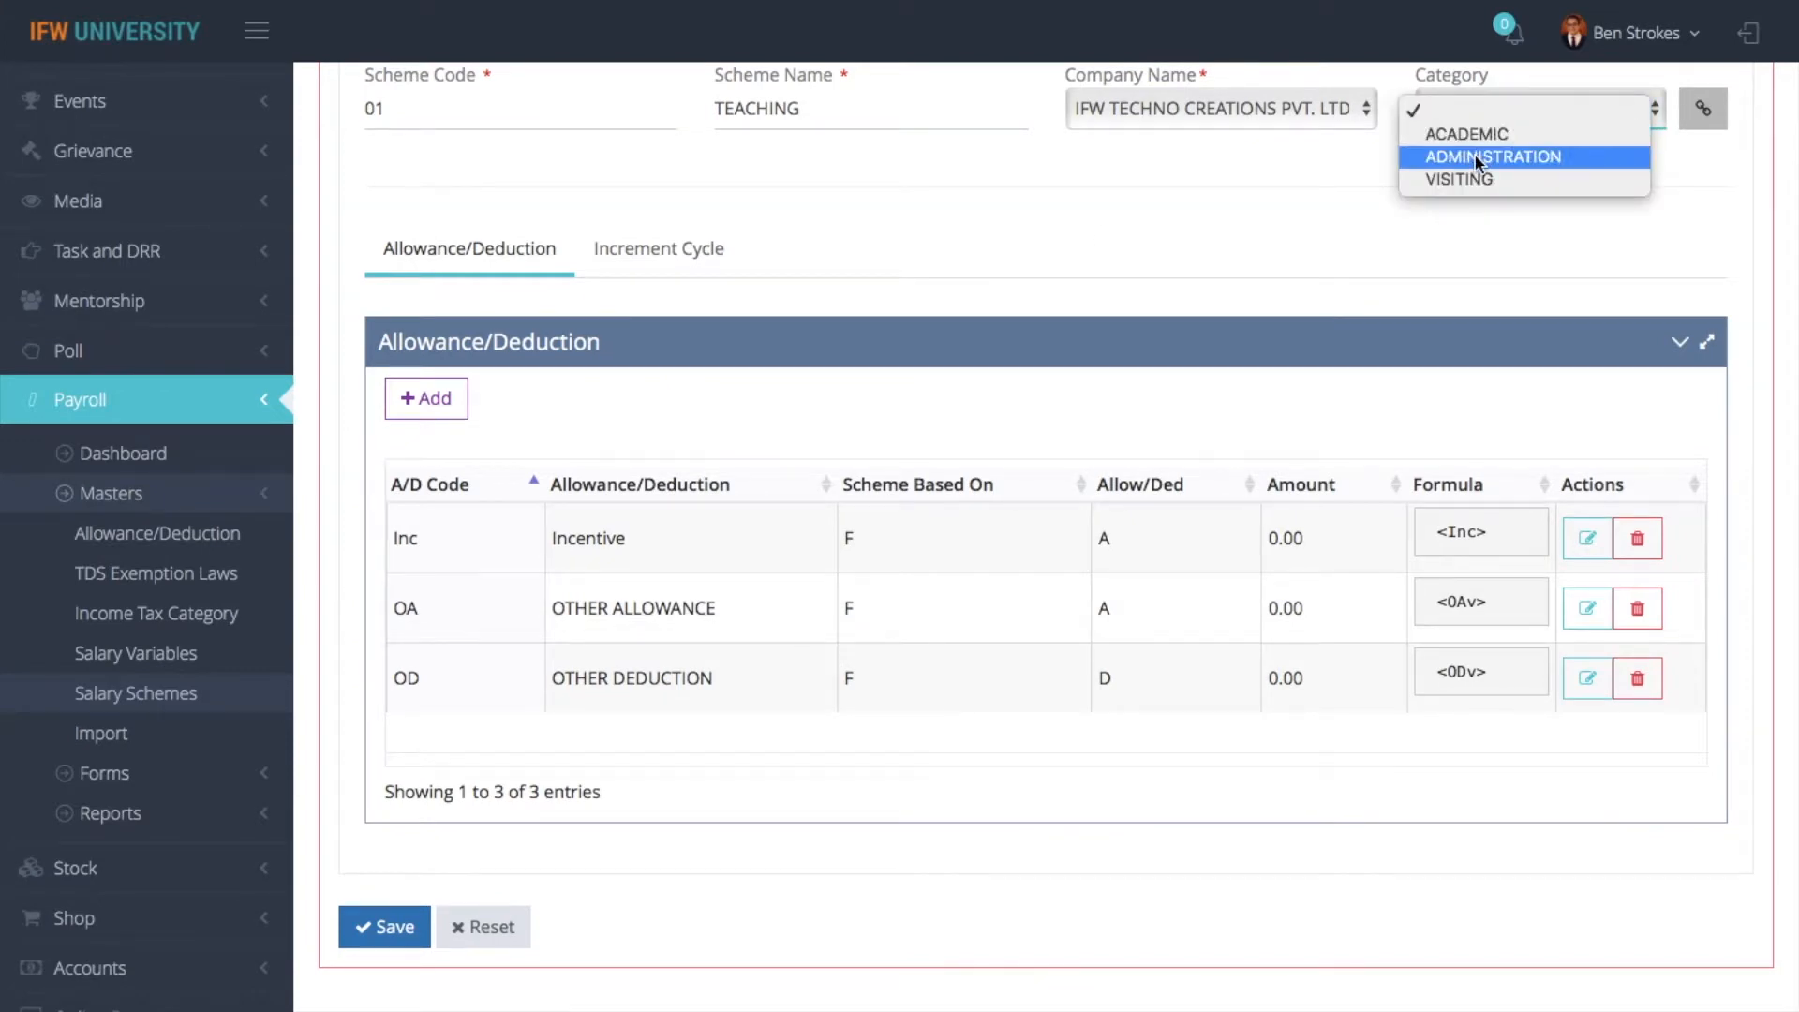
left_click(1330, 228)
scroll(1331, 228, "down", 1)
right_click(1330, 227)
left_click(1206, 194)
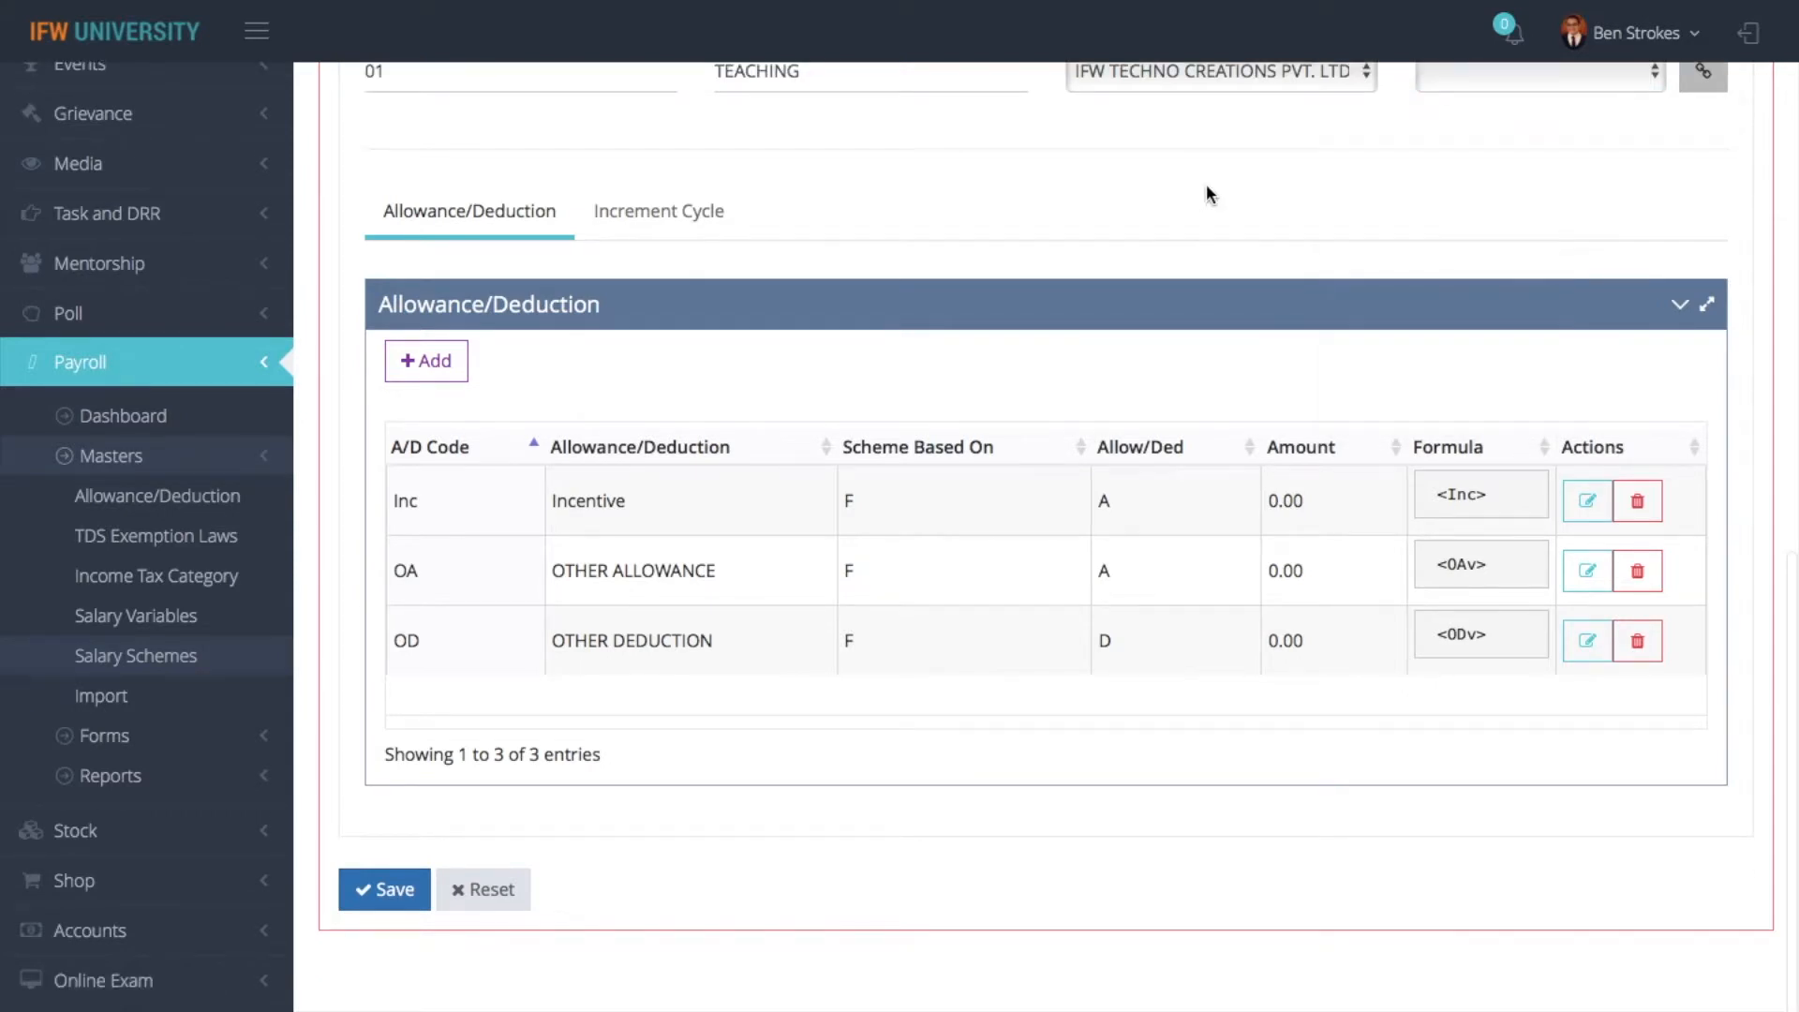
scroll(1206, 194, "down", 1)
scroll(1240, 249, "up", 3)
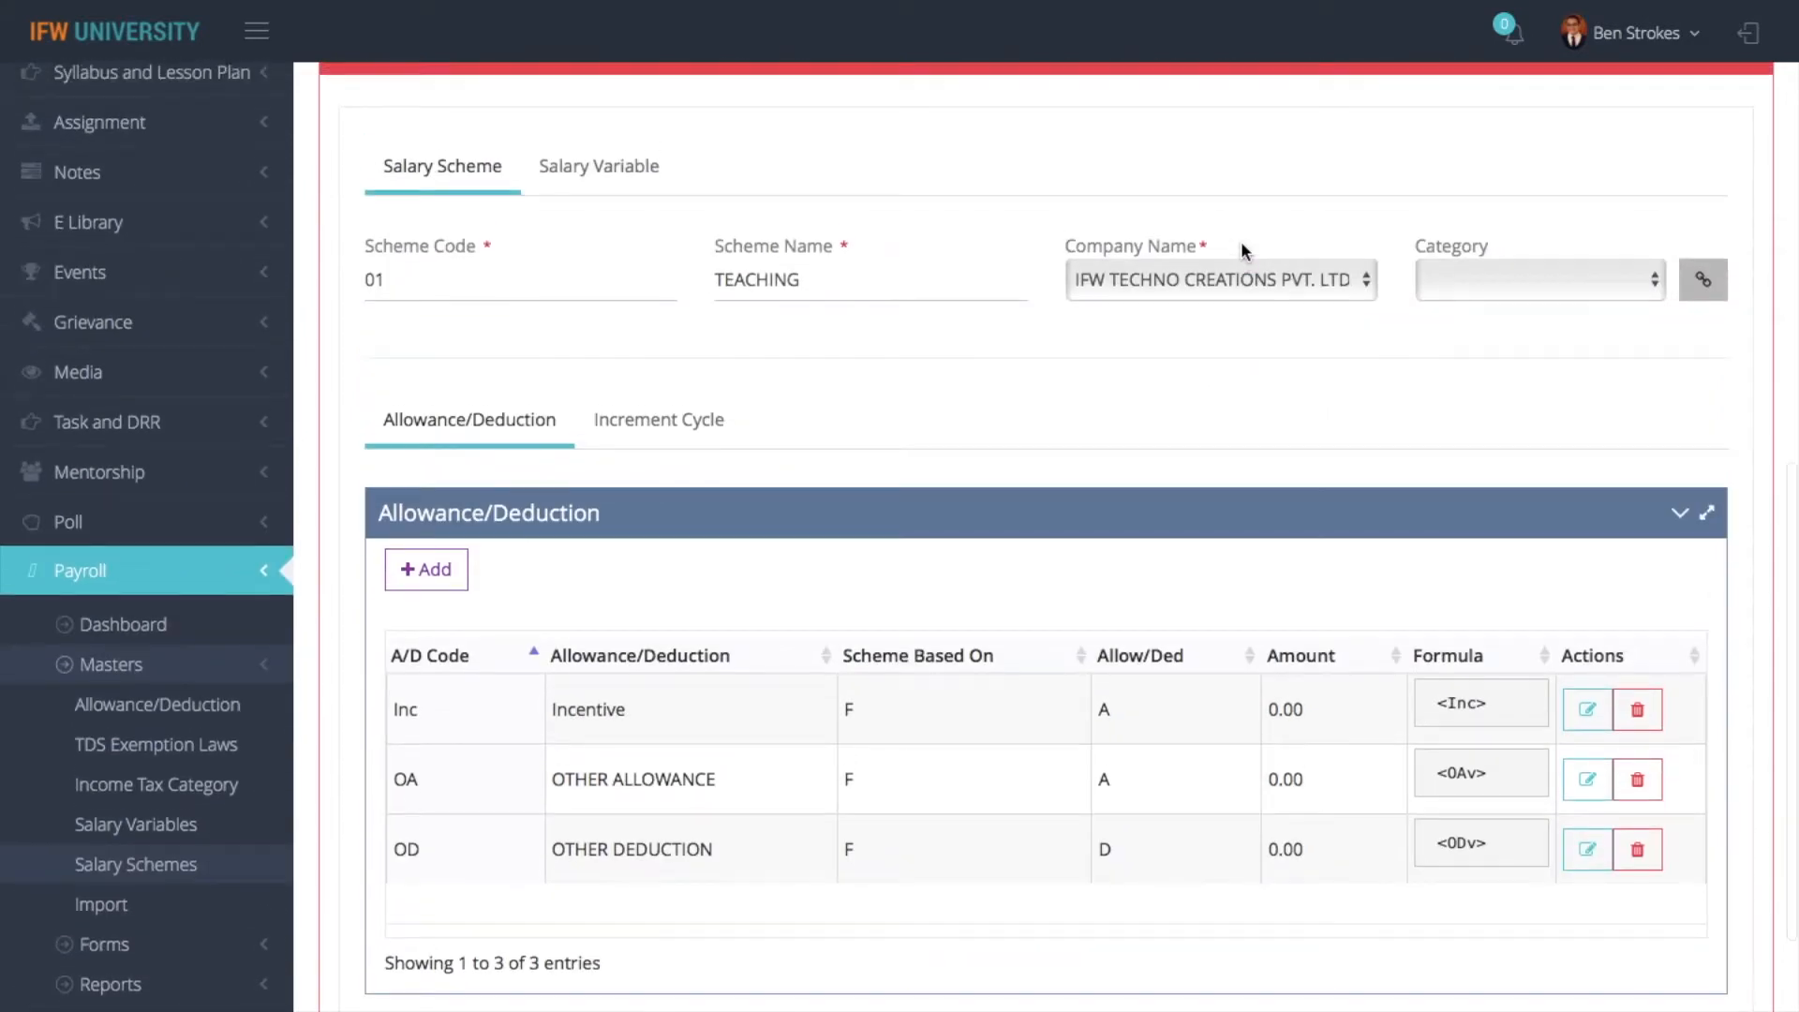
scroll(1241, 245, "up", 3)
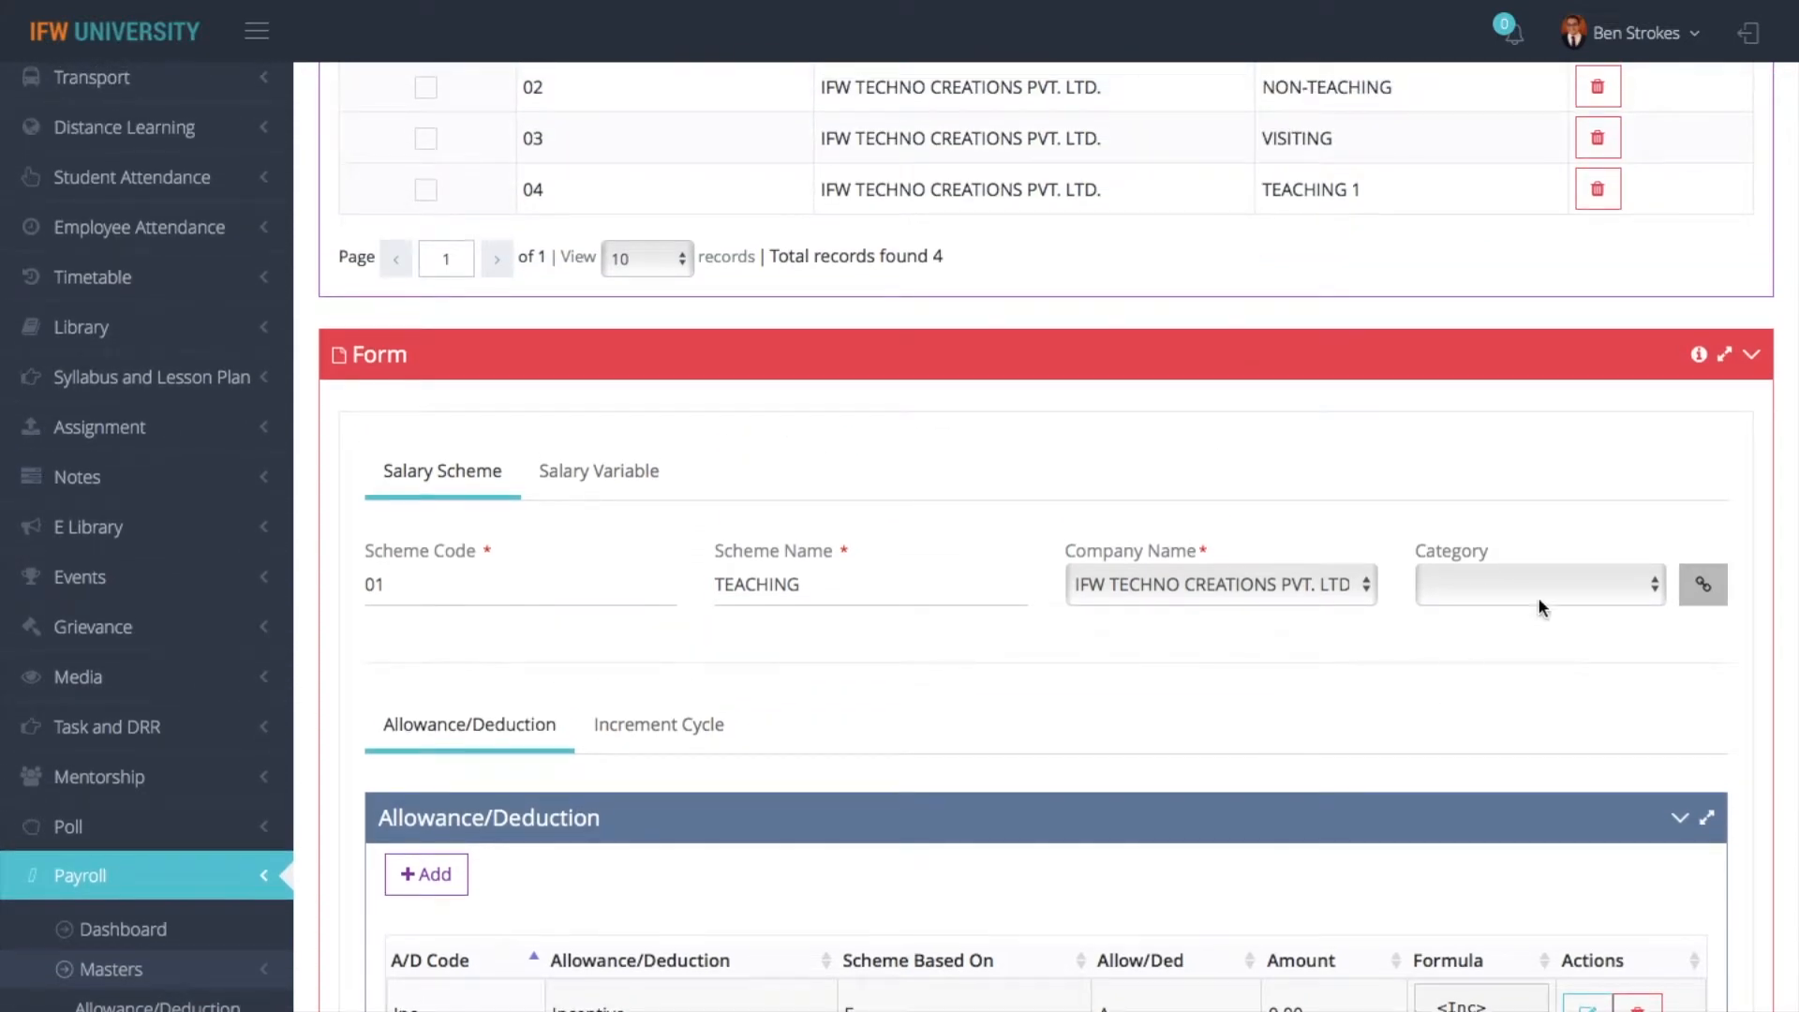
- Set the category of the TEACHING salary scheme to ACADEMIC
left_click(1500, 583)
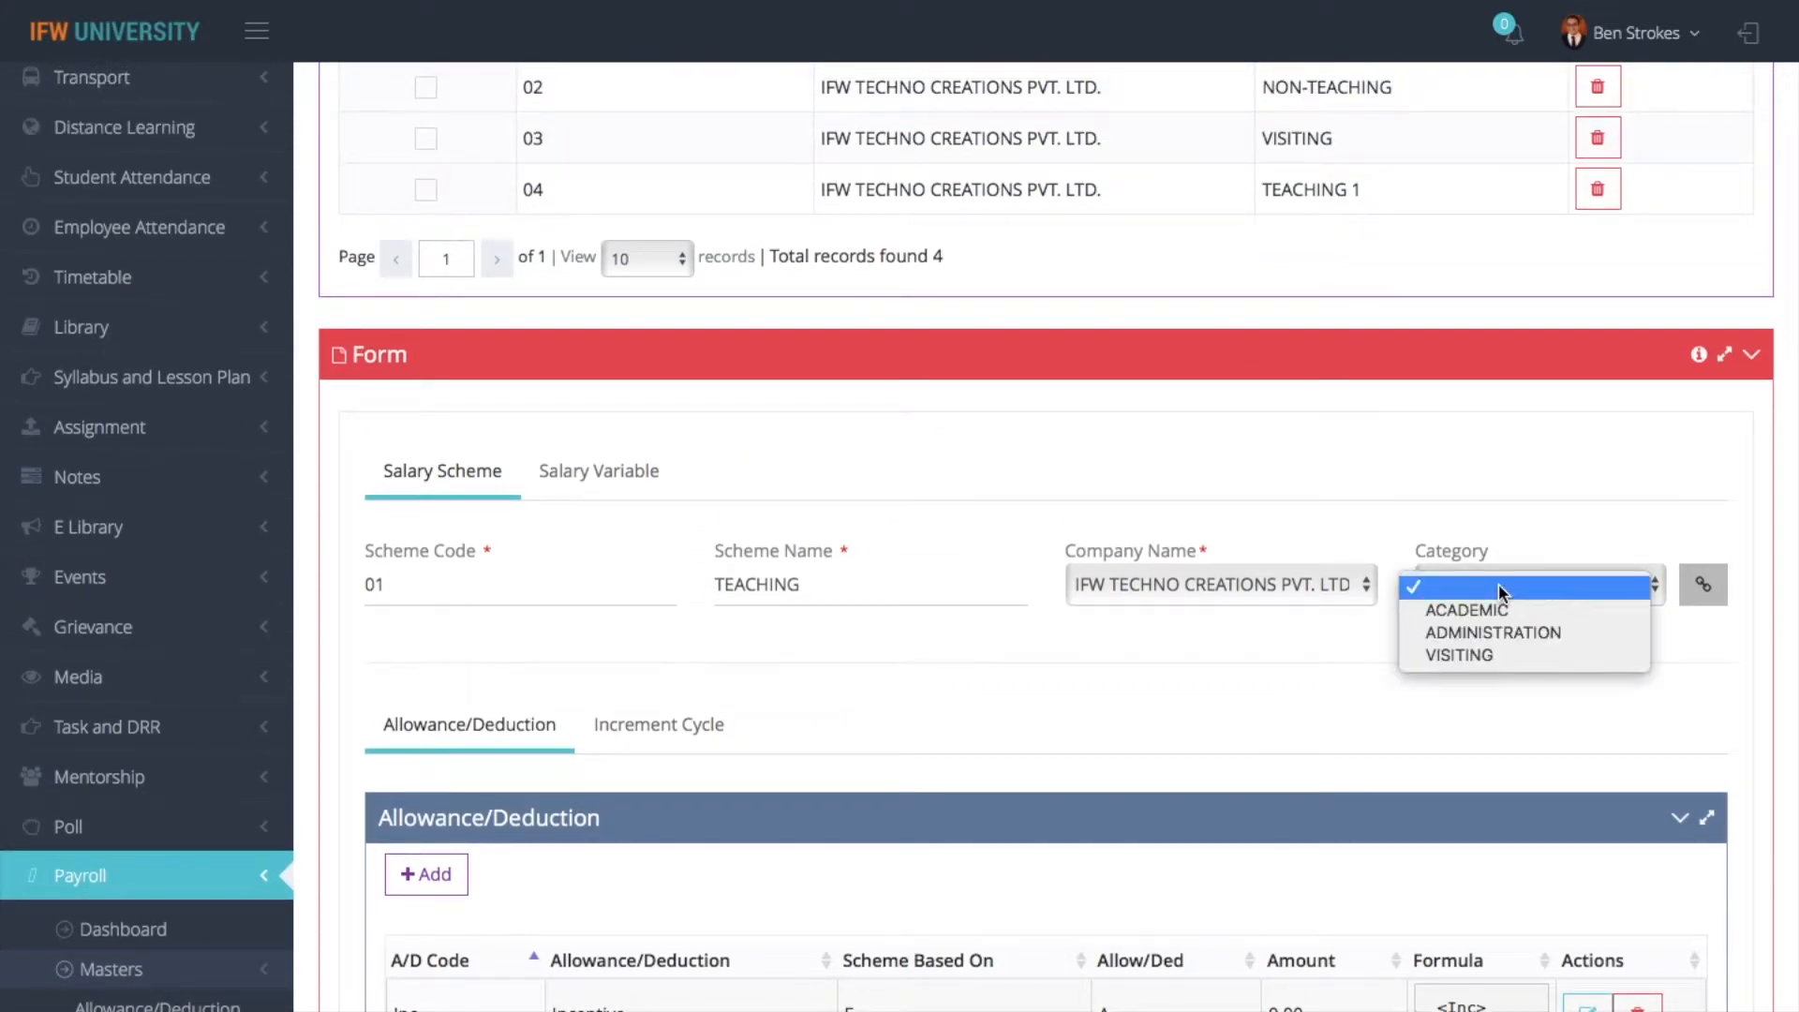
left_click(1299, 675)
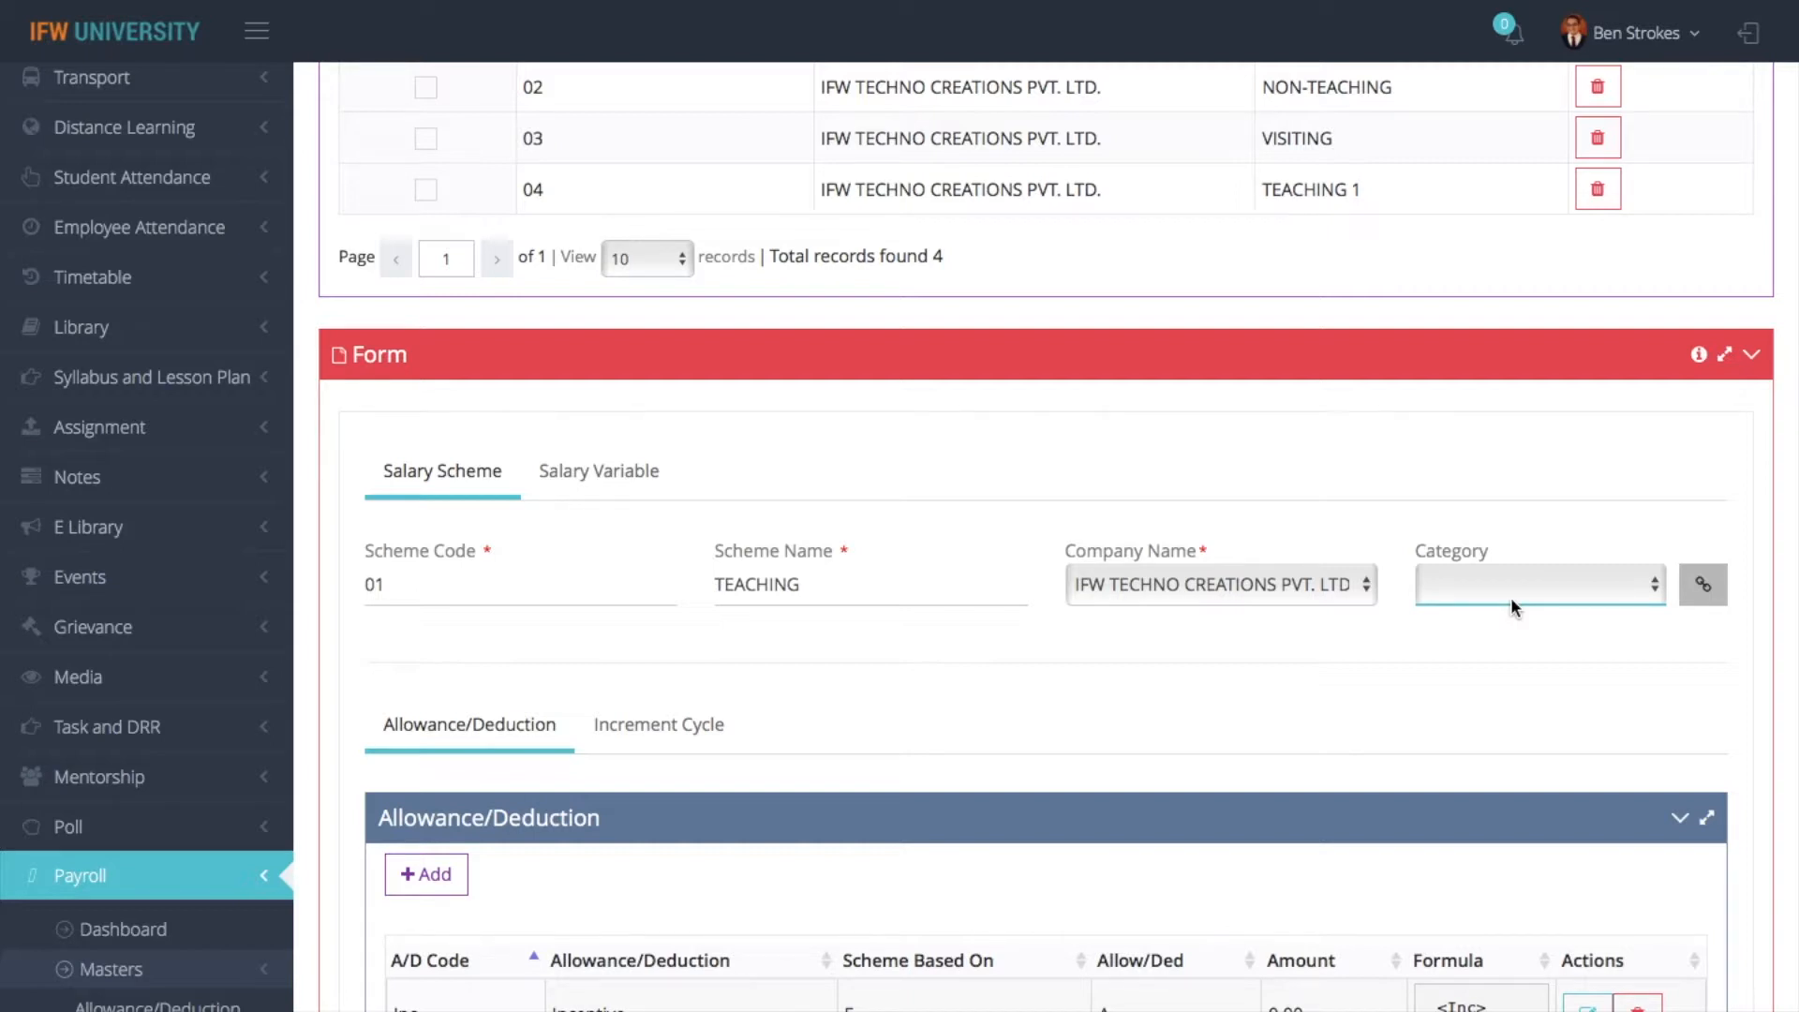
left_click(1513, 600)
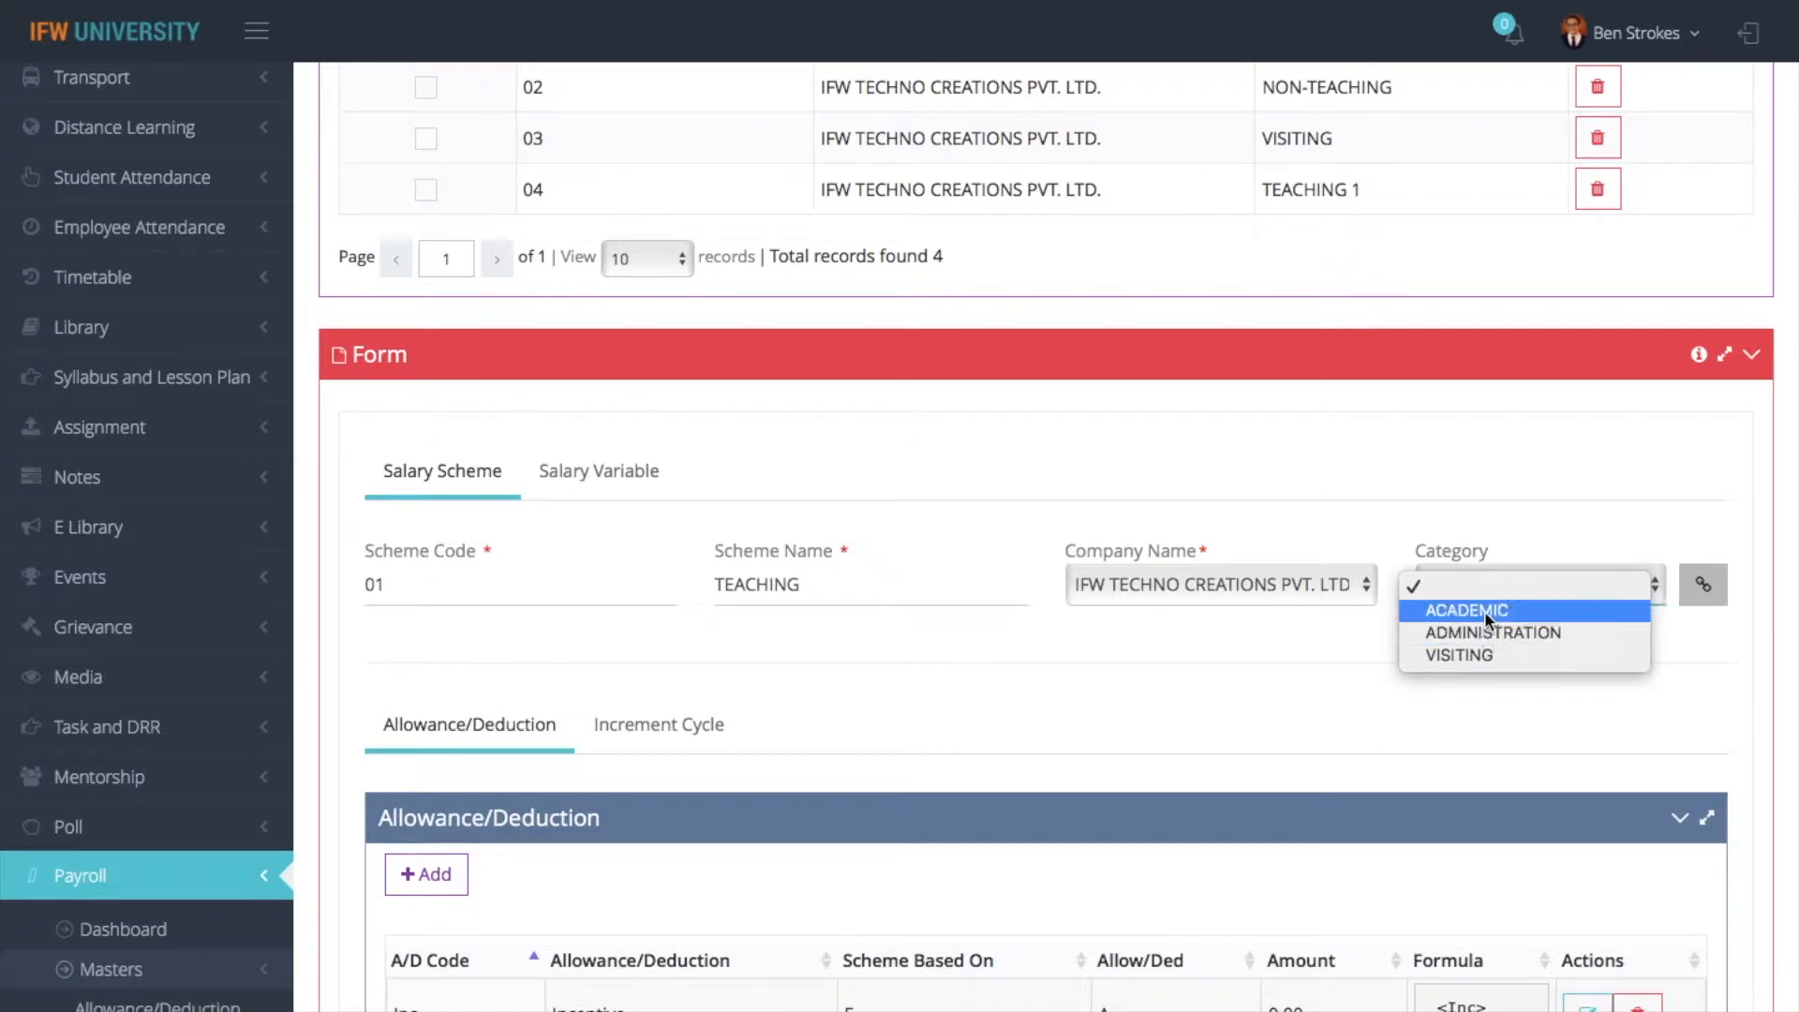
left_click(1484, 611)
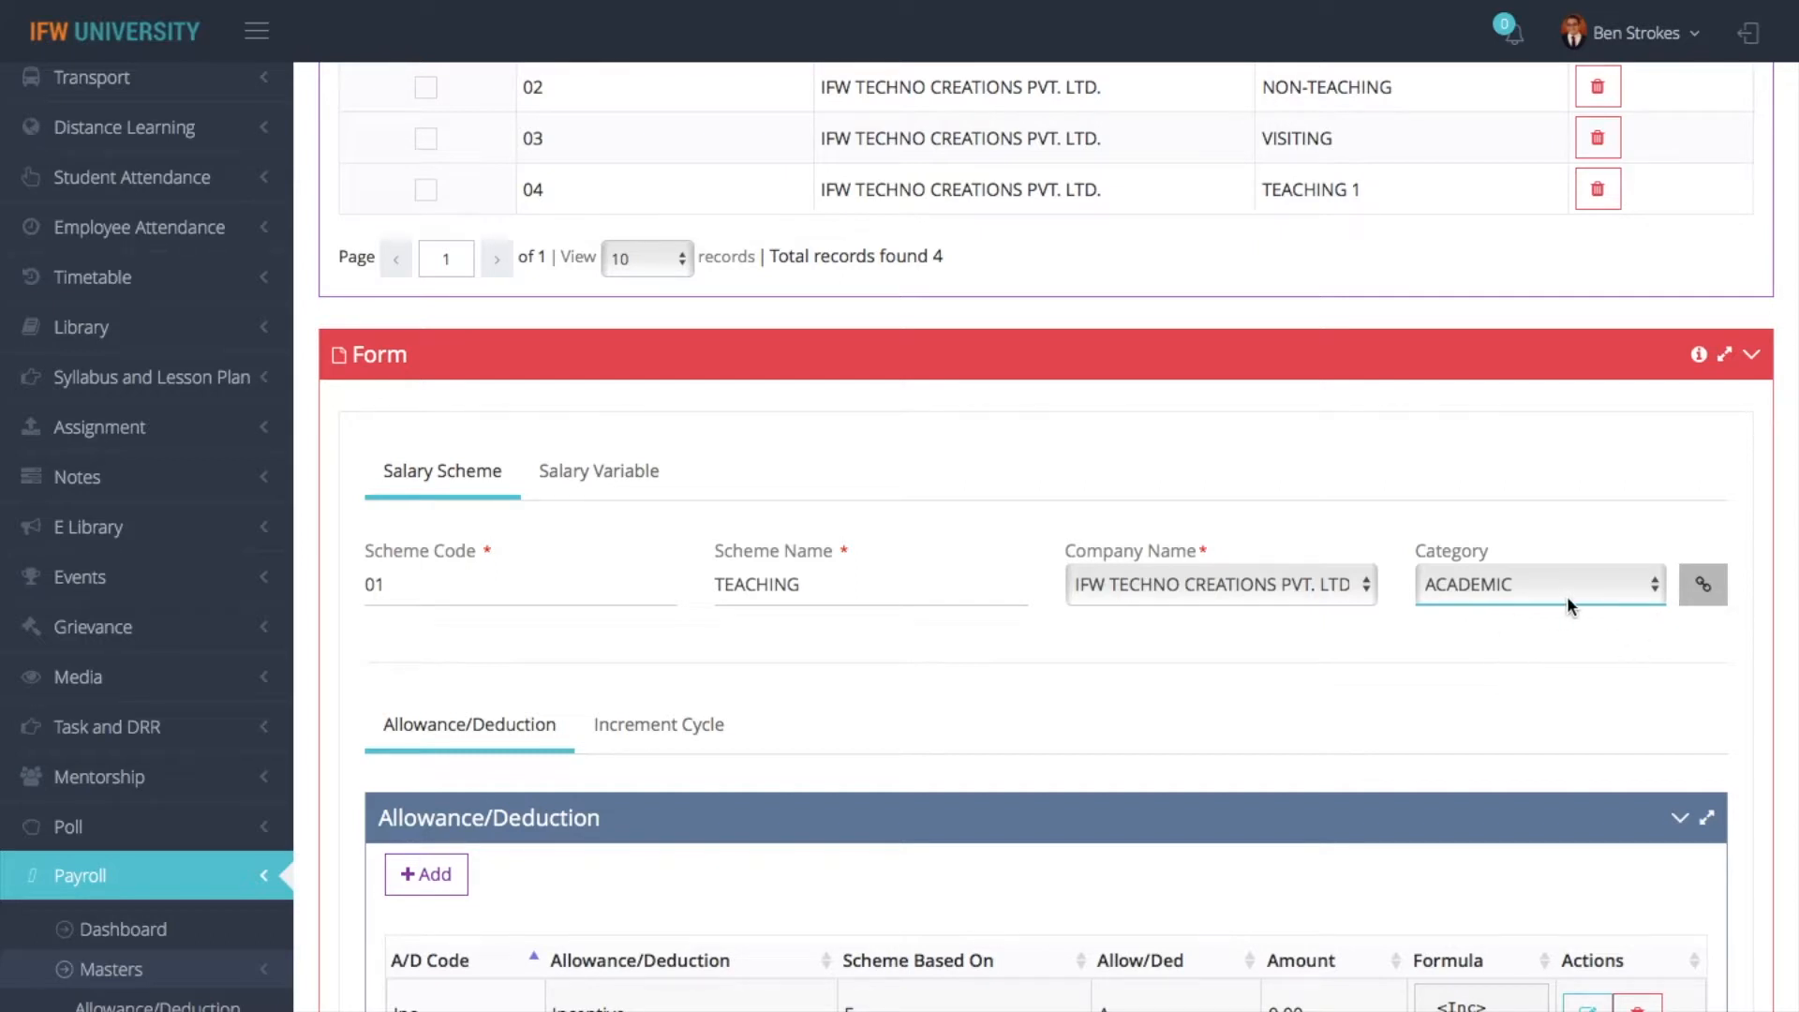
- View the form for adding a salary scheme category code, and close it without adding an entry
left_click(1702, 587)
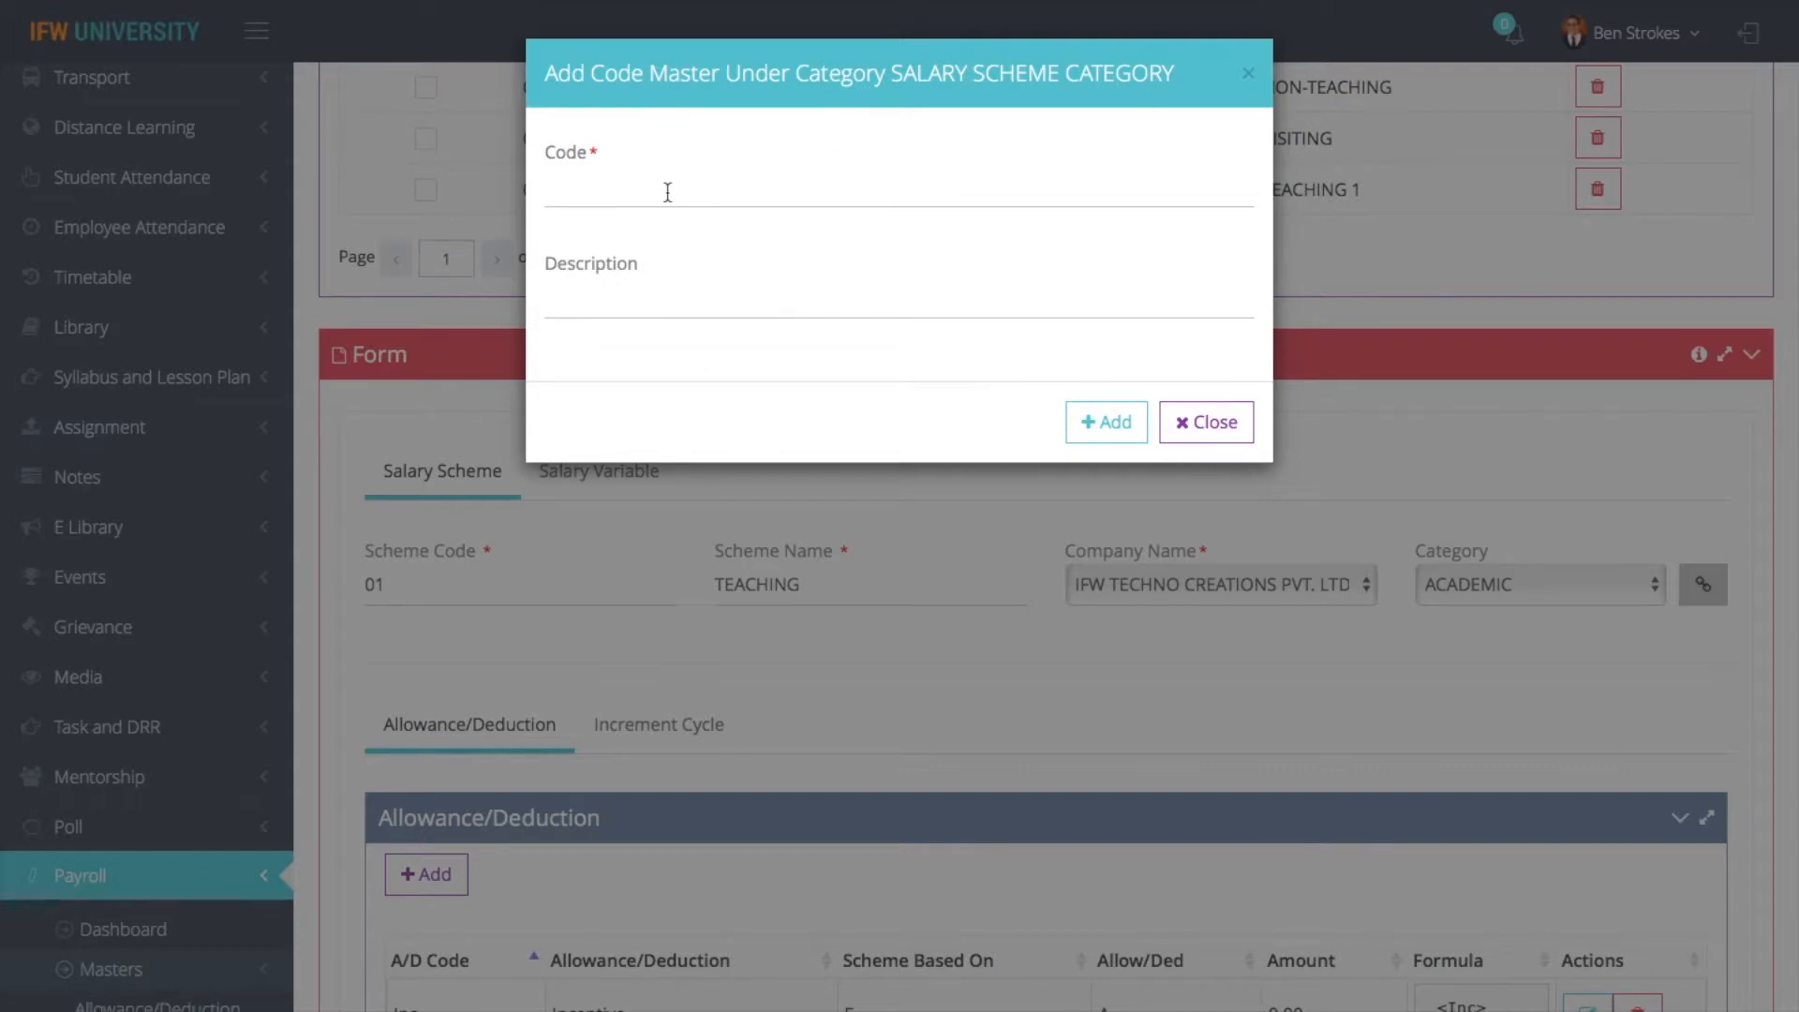
left_click(1209, 423)
left_click(1503, 598)
left_click(1702, 586)
left_click(1702, 587)
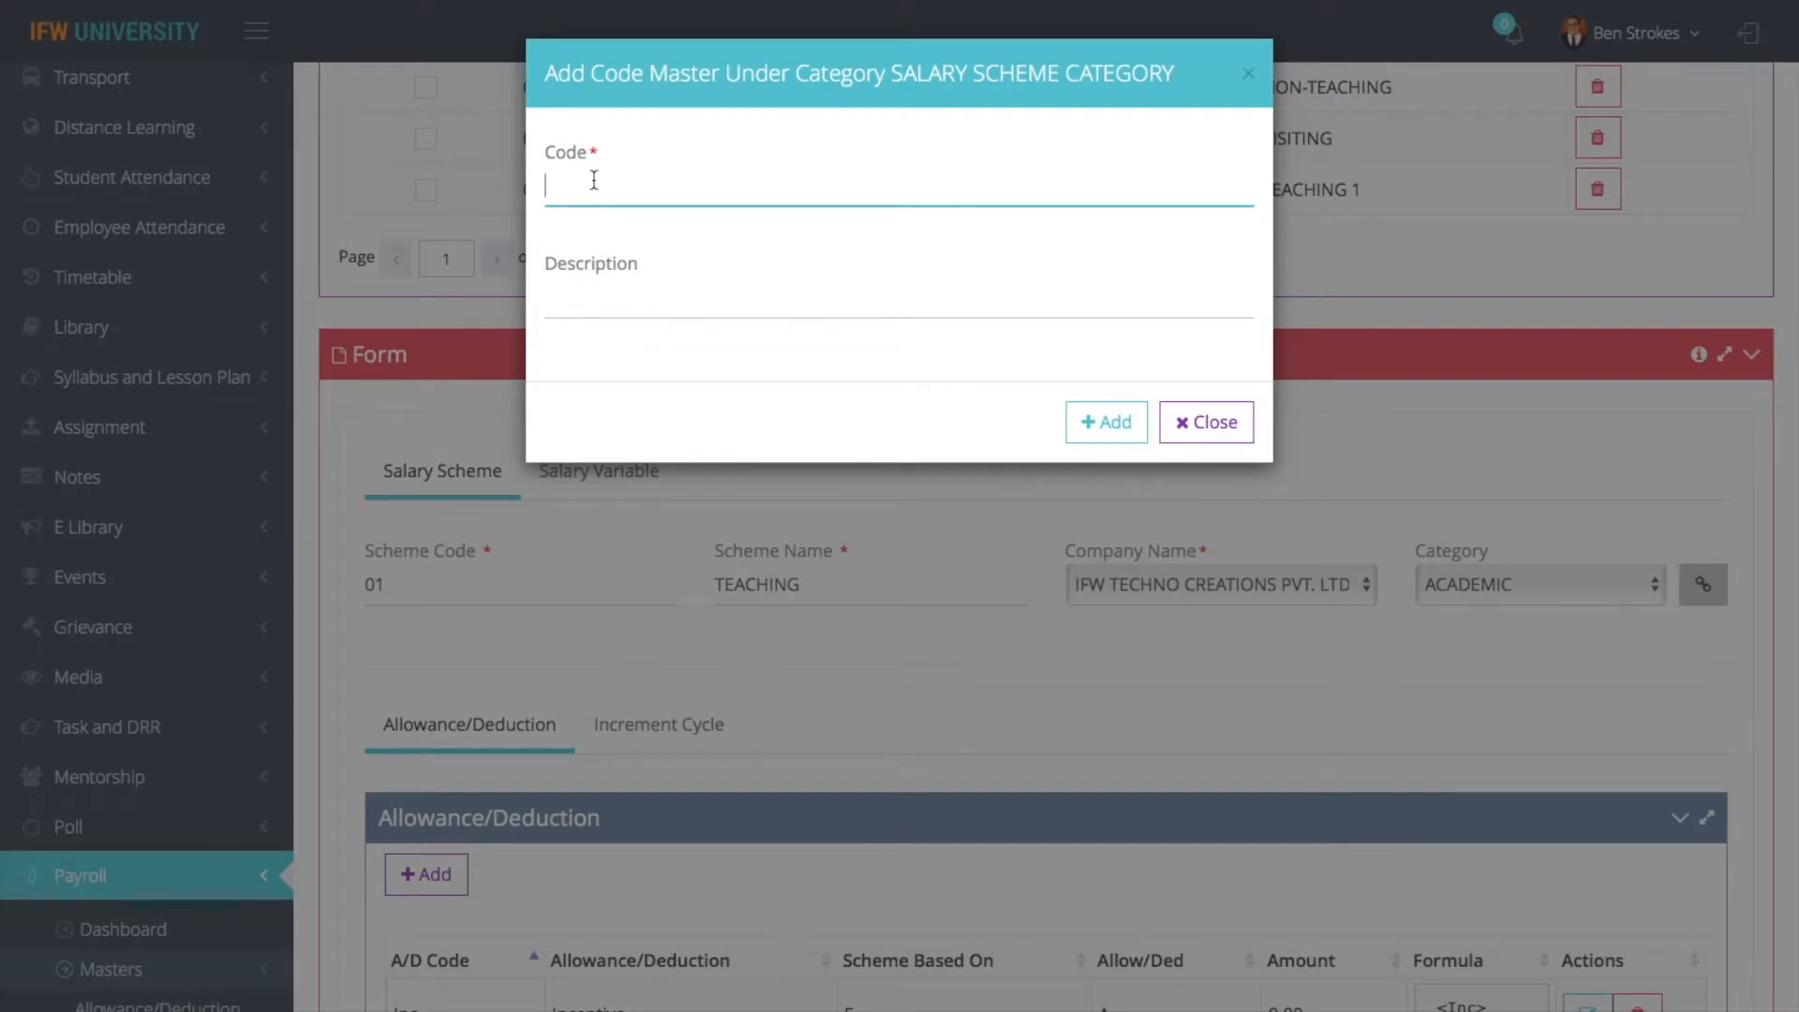
left_click(1204, 422)
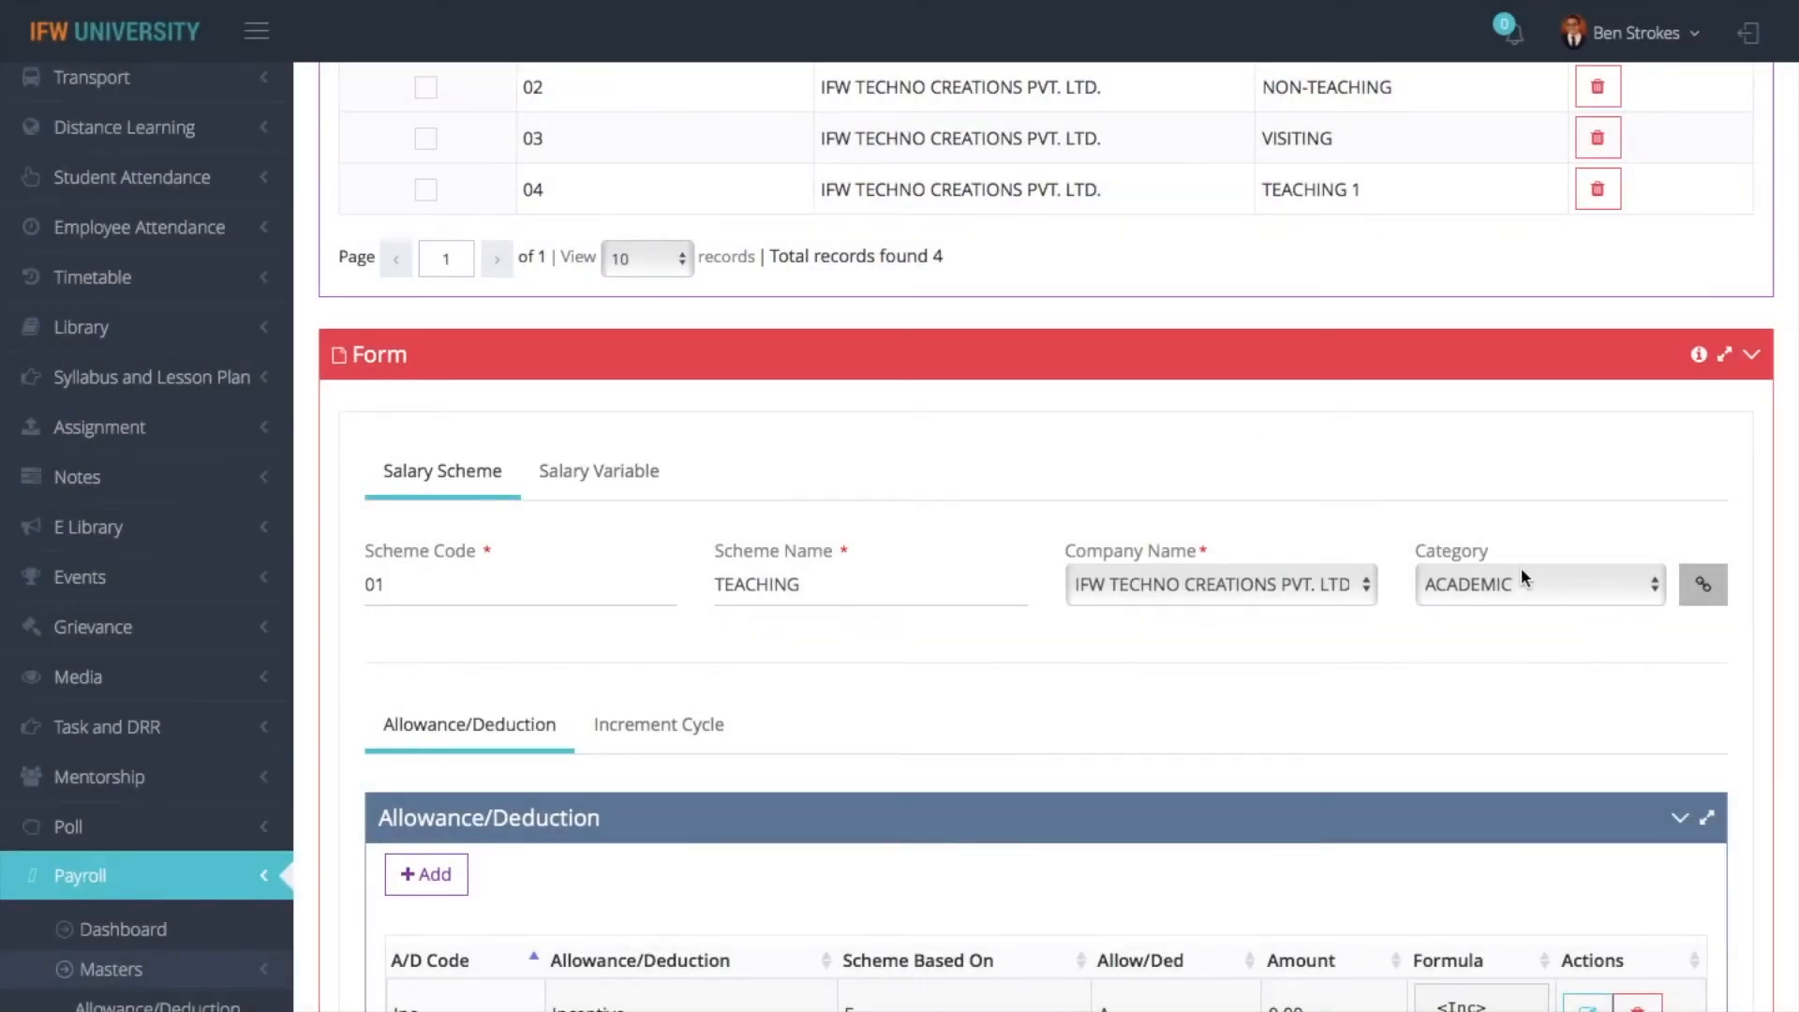
- Review the category choices of the TEACHING salary scheme and expand the list of masters under Main Masters
left_click(1518, 576)
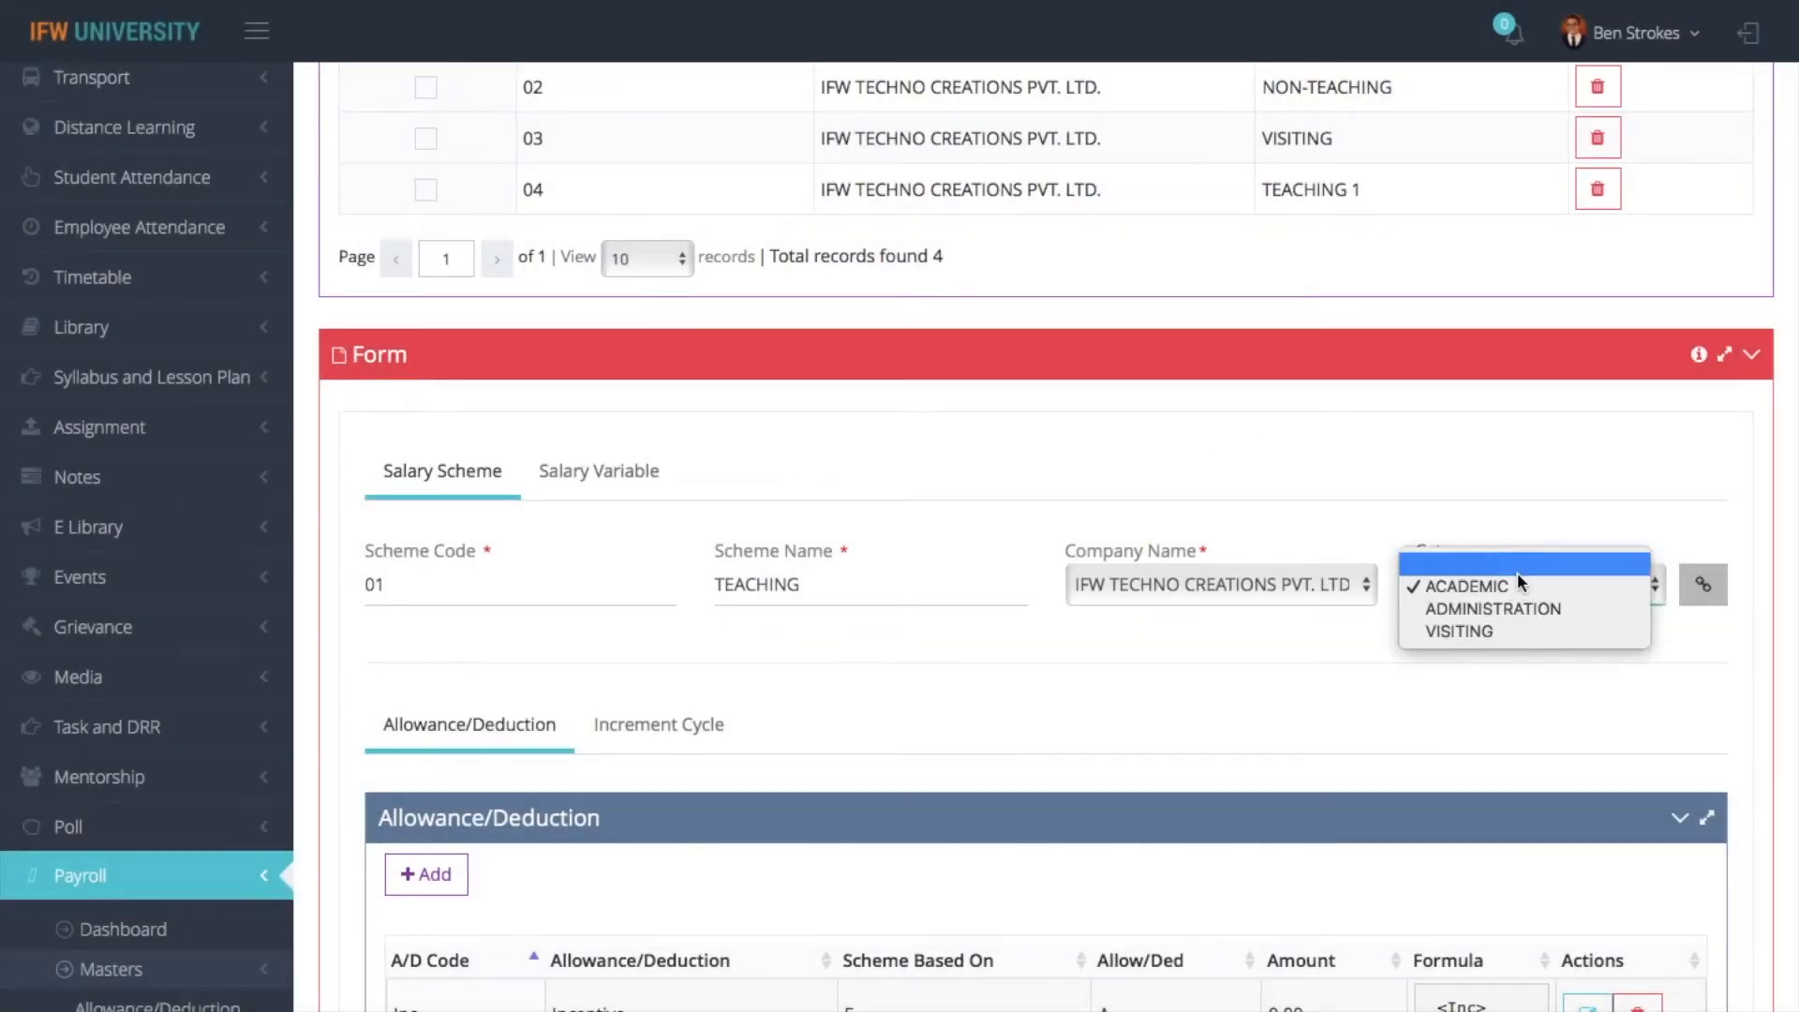
left_click(1098, 652)
scroll(62, 415, "up", 8)
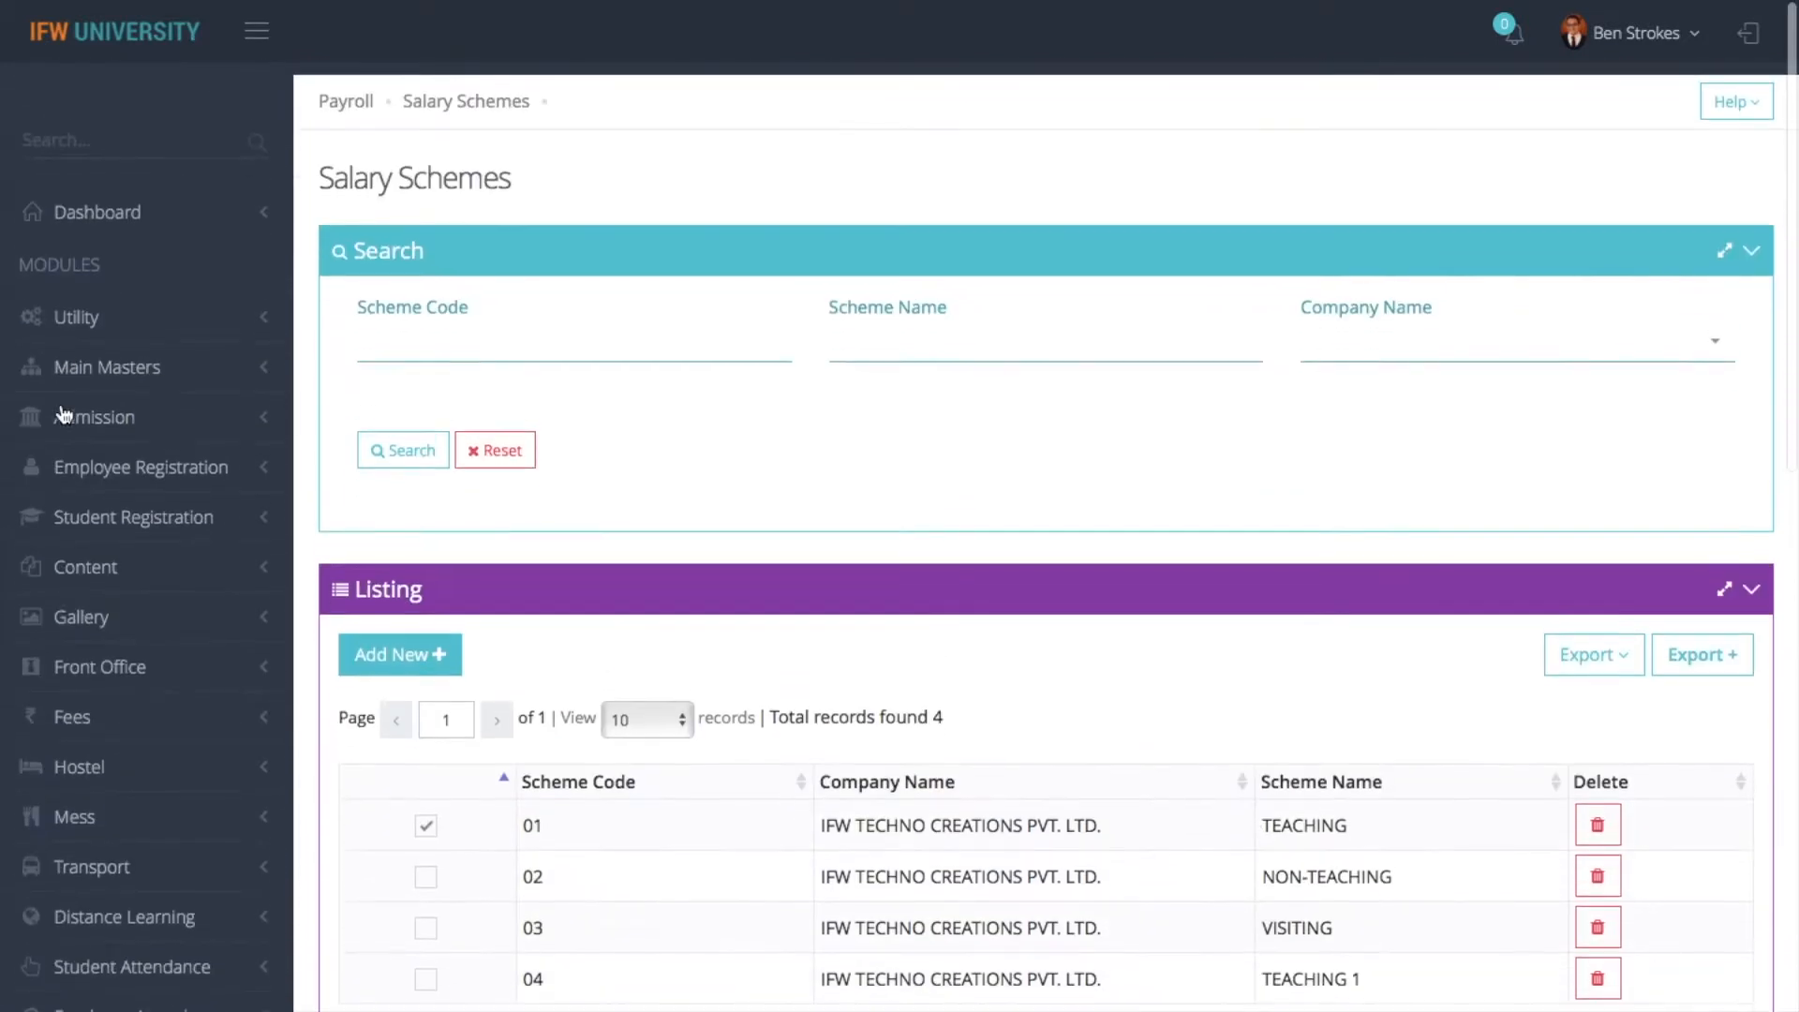
left_click(120, 353)
left_click(130, 433)
scroll(130, 438, "down", 1)
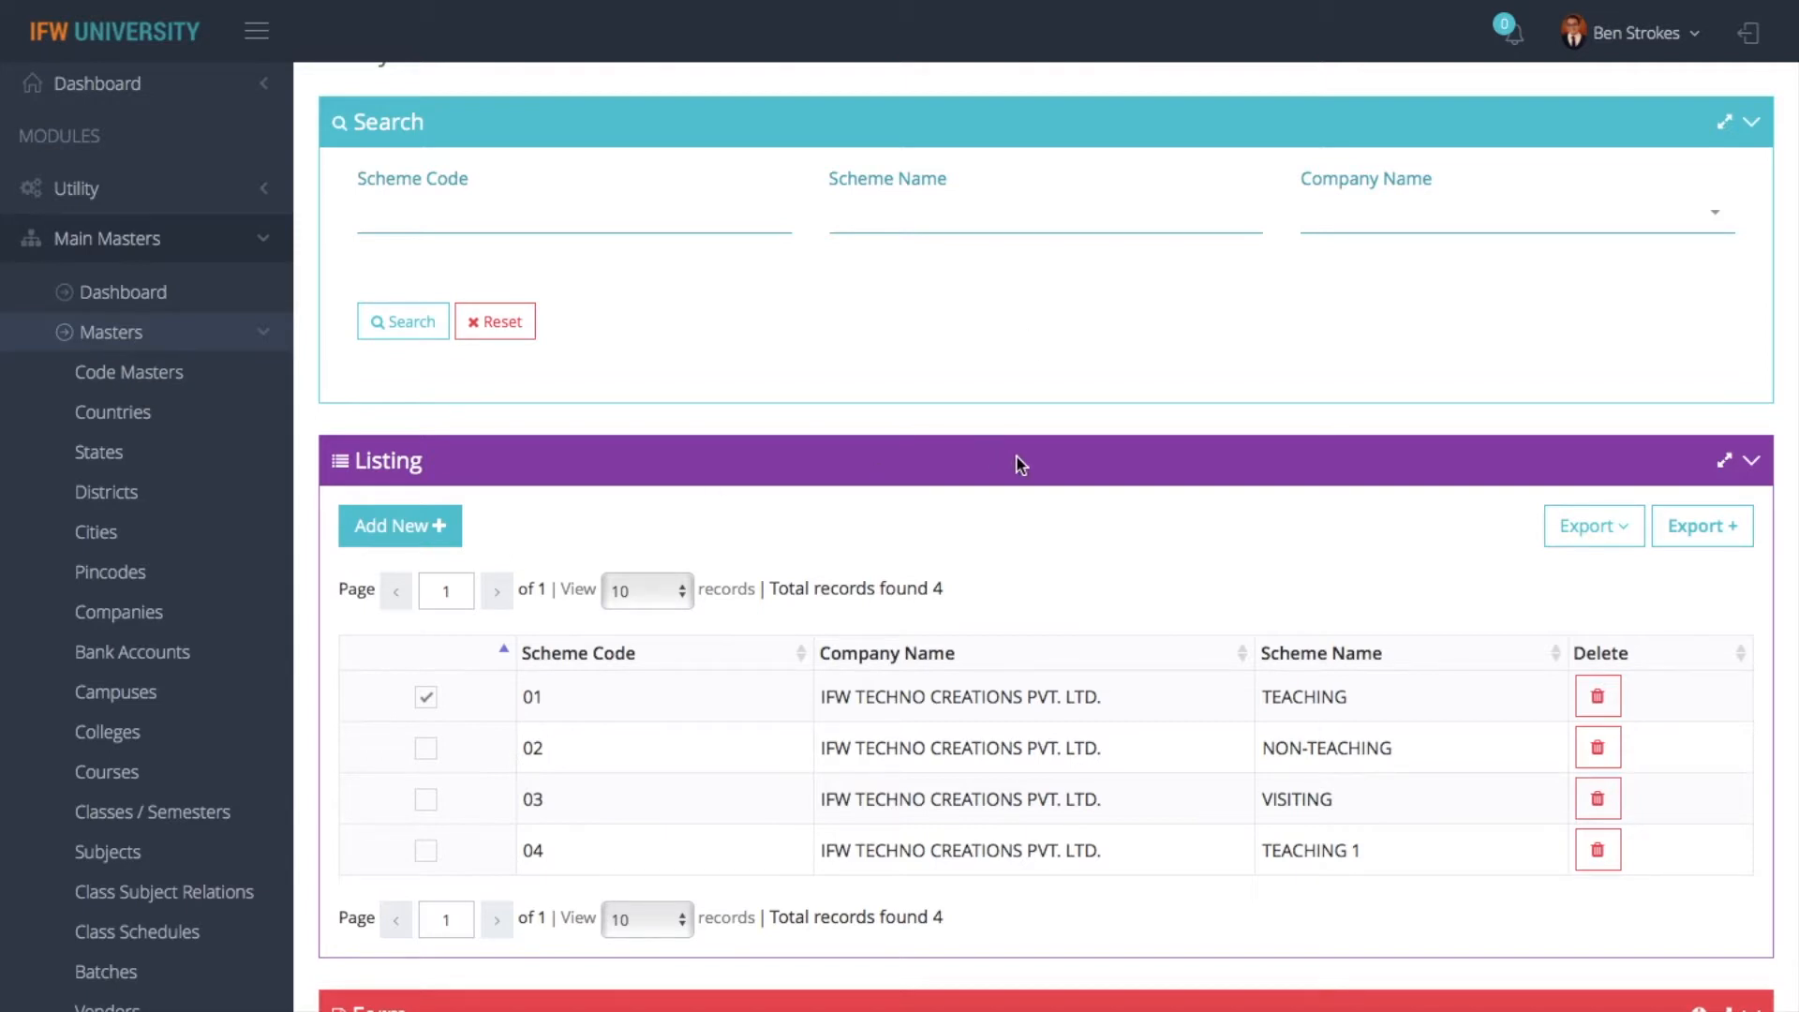
- View the details and formula of the Incentive entry in the TEACHING scheme's allowances and deductions, and close it without changes
scroll(991, 305, "down", 10)
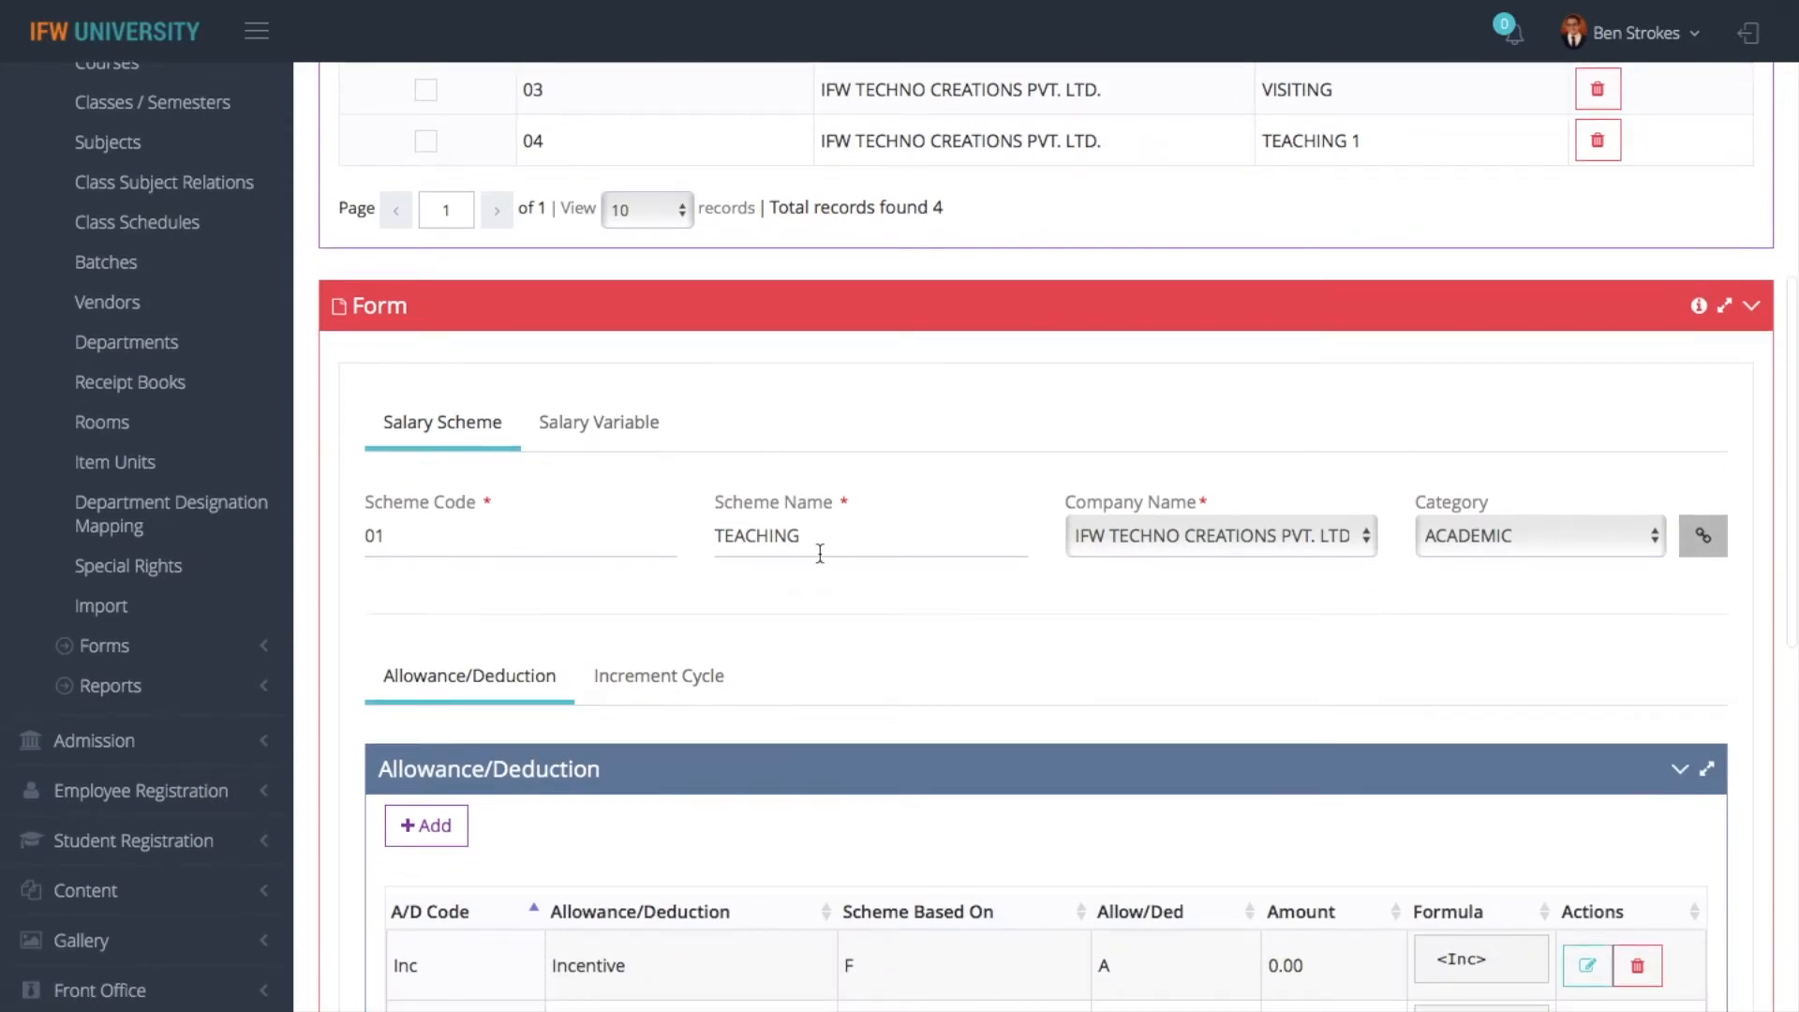
scroll(821, 553, "down", 2)
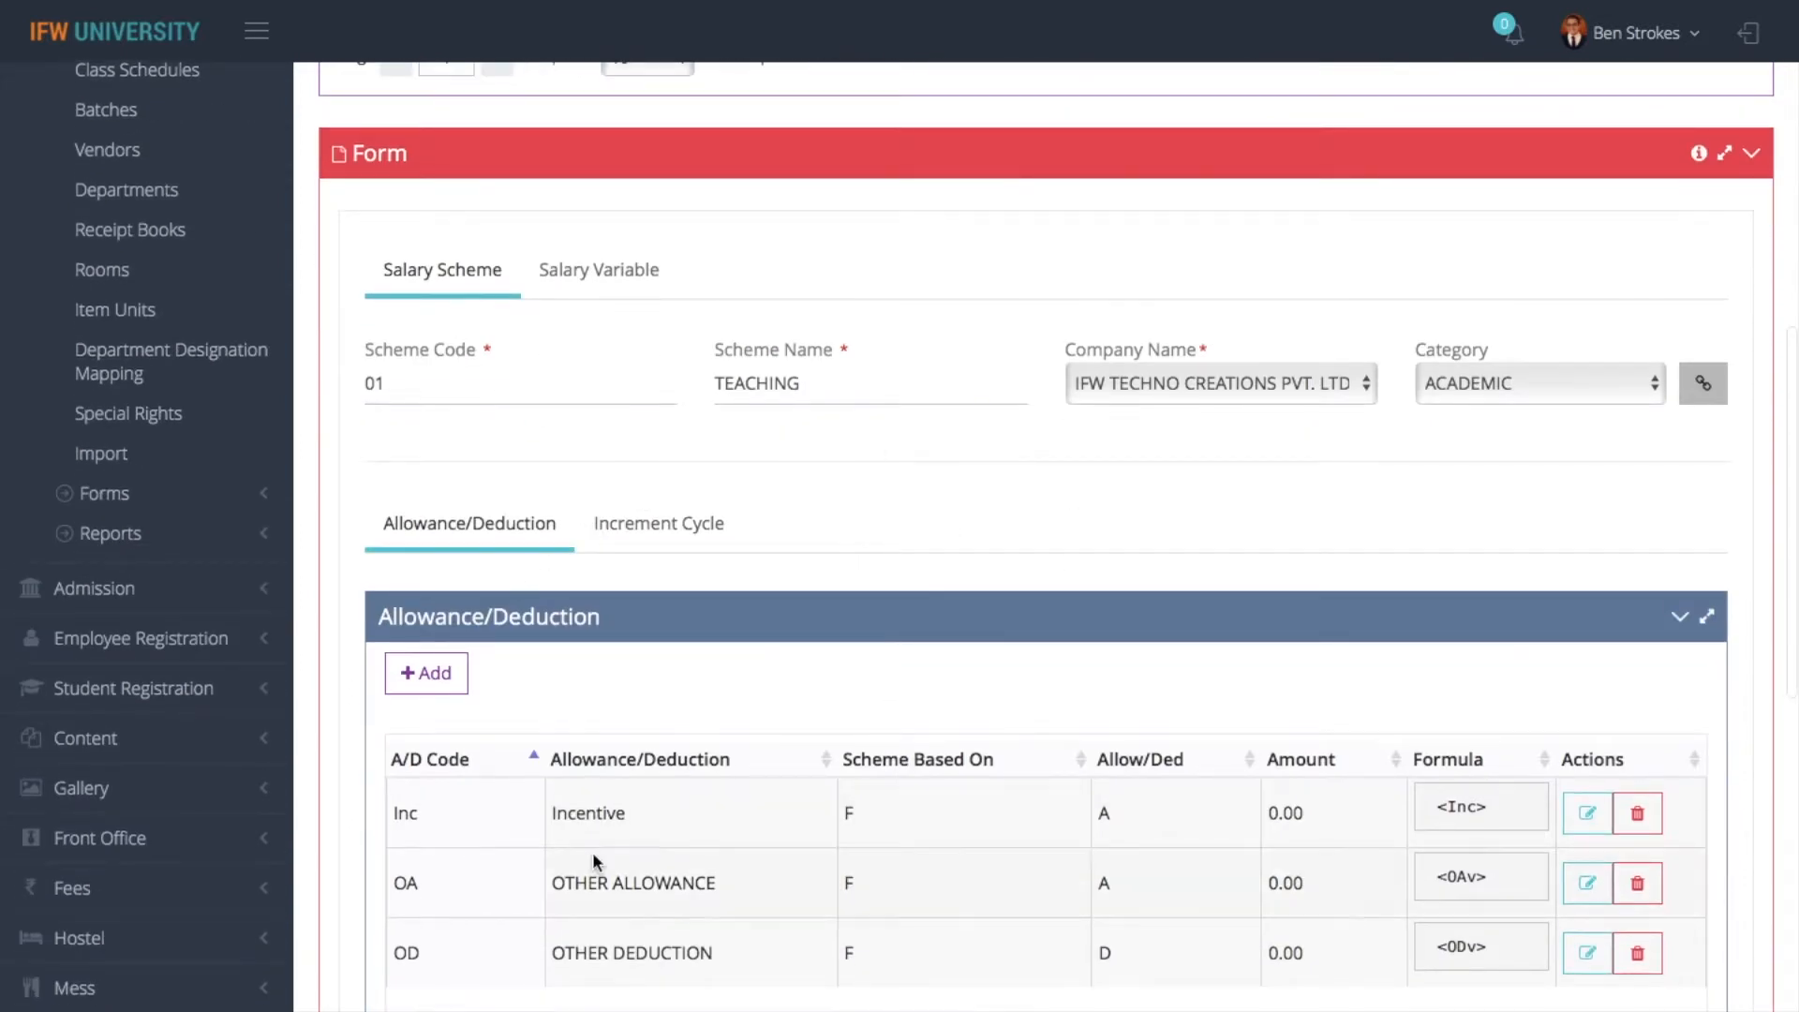
scroll(651, 787, "down", 1)
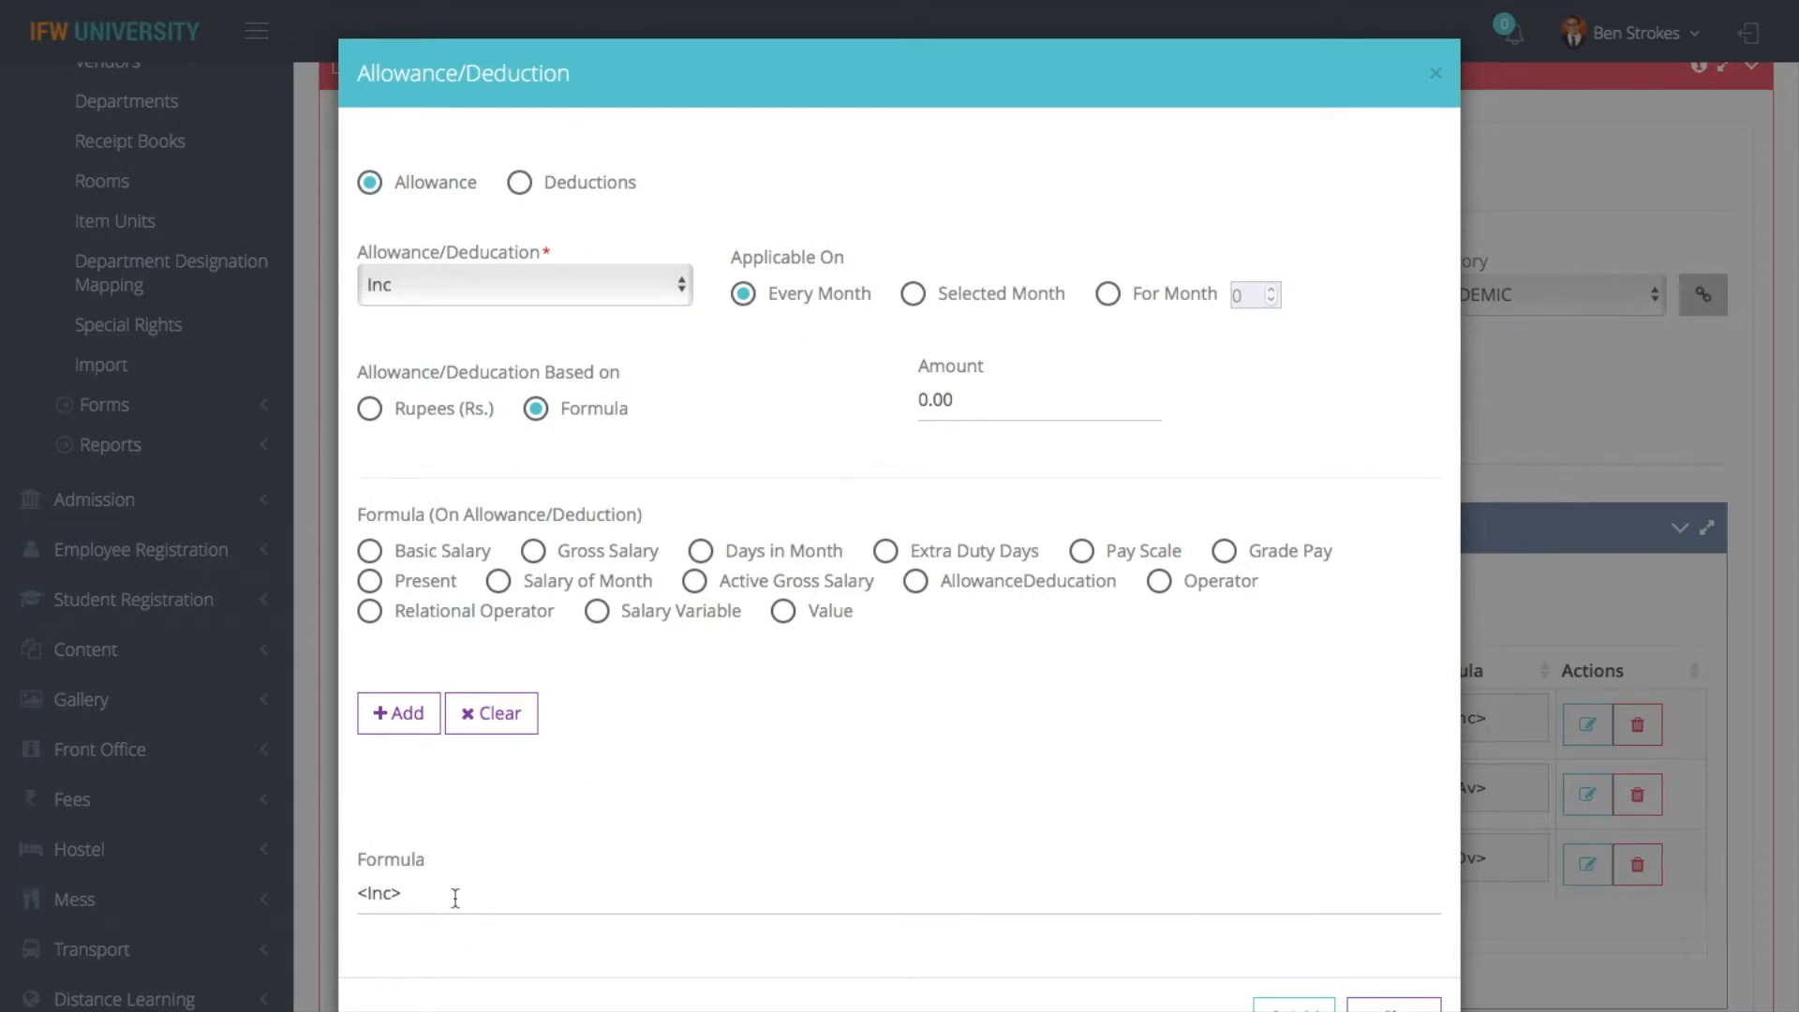
left_click(1393, 1004)
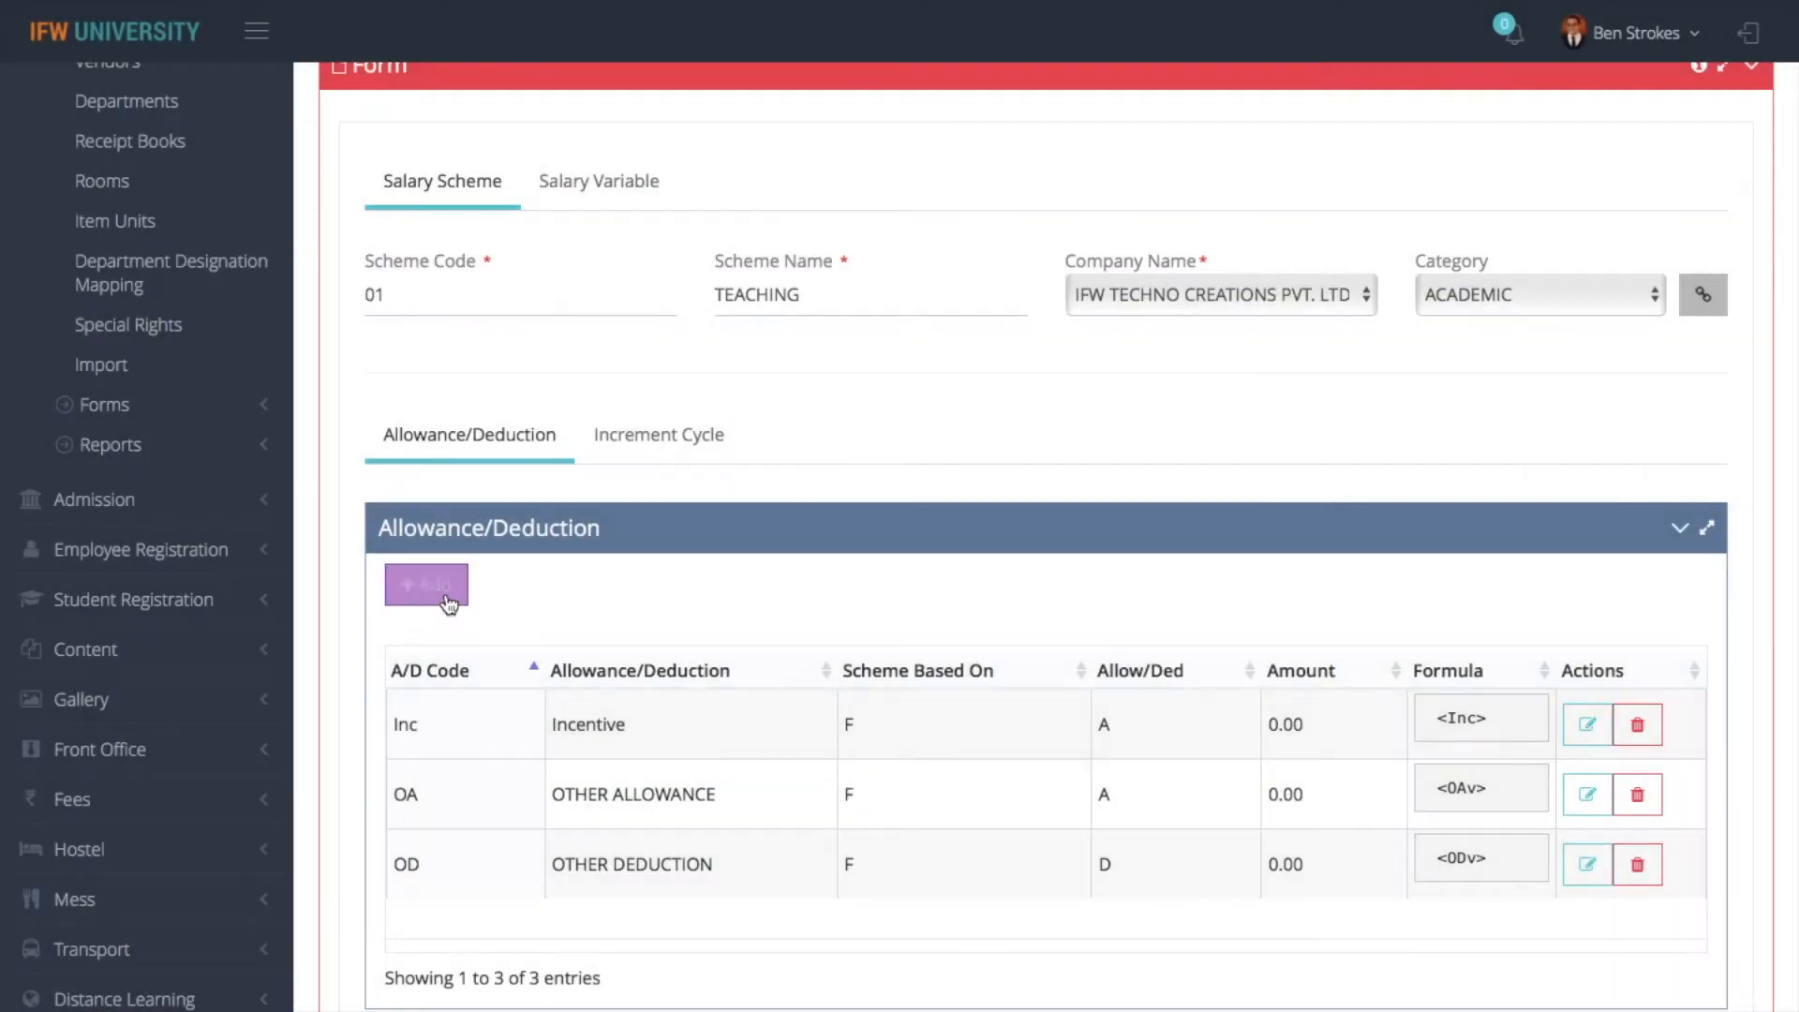
- View the allowances available for a new allowance/deduction entry, and close the form without adding one
left_click(444, 590)
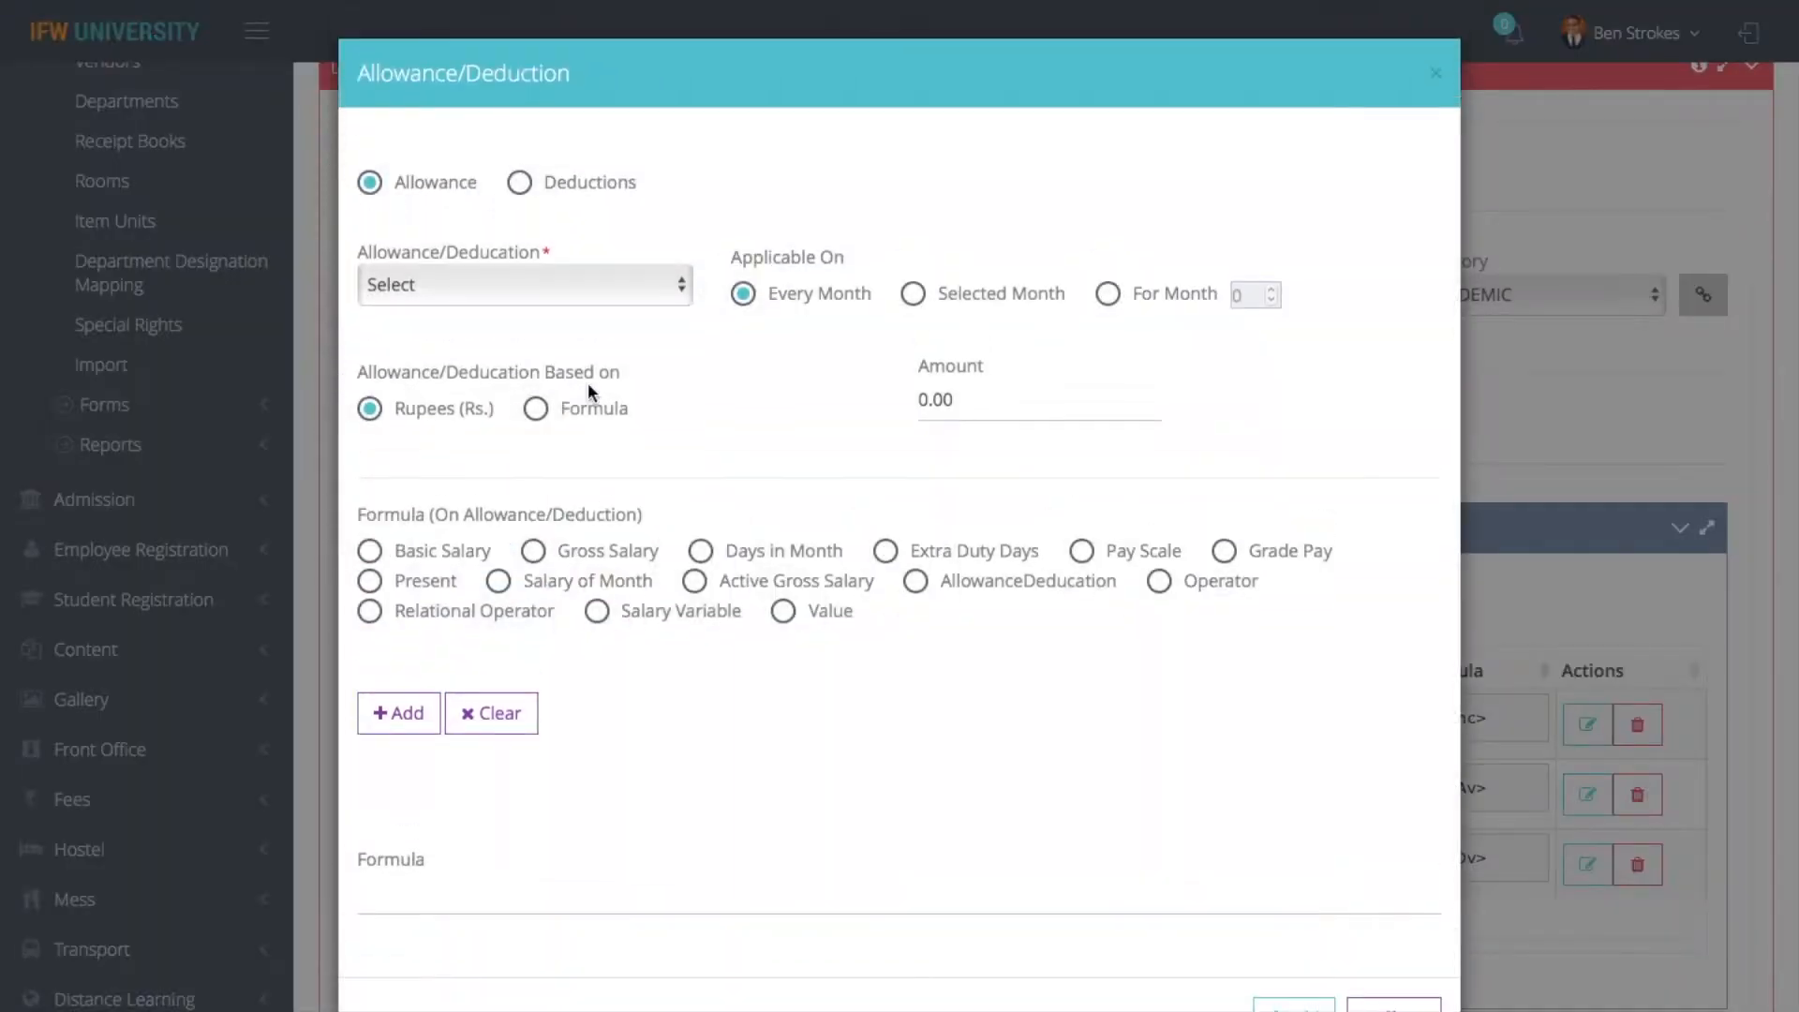
left_click(564, 281)
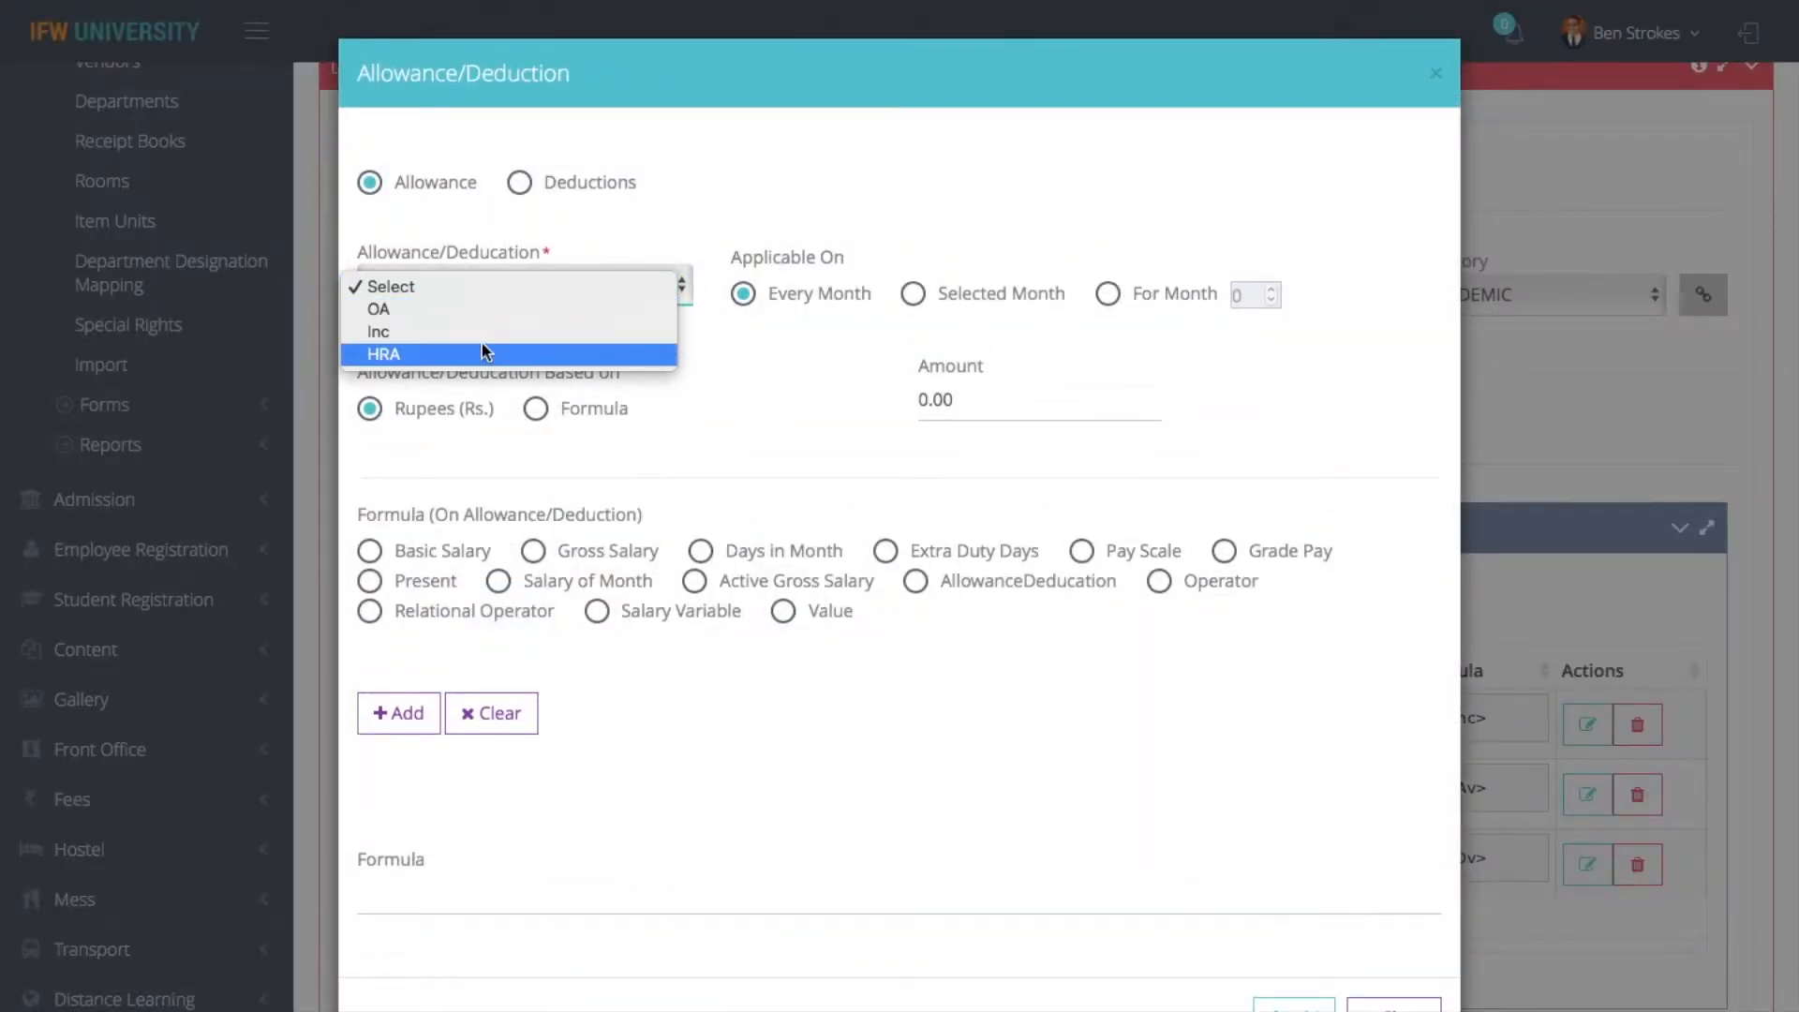
left_click(612, 232)
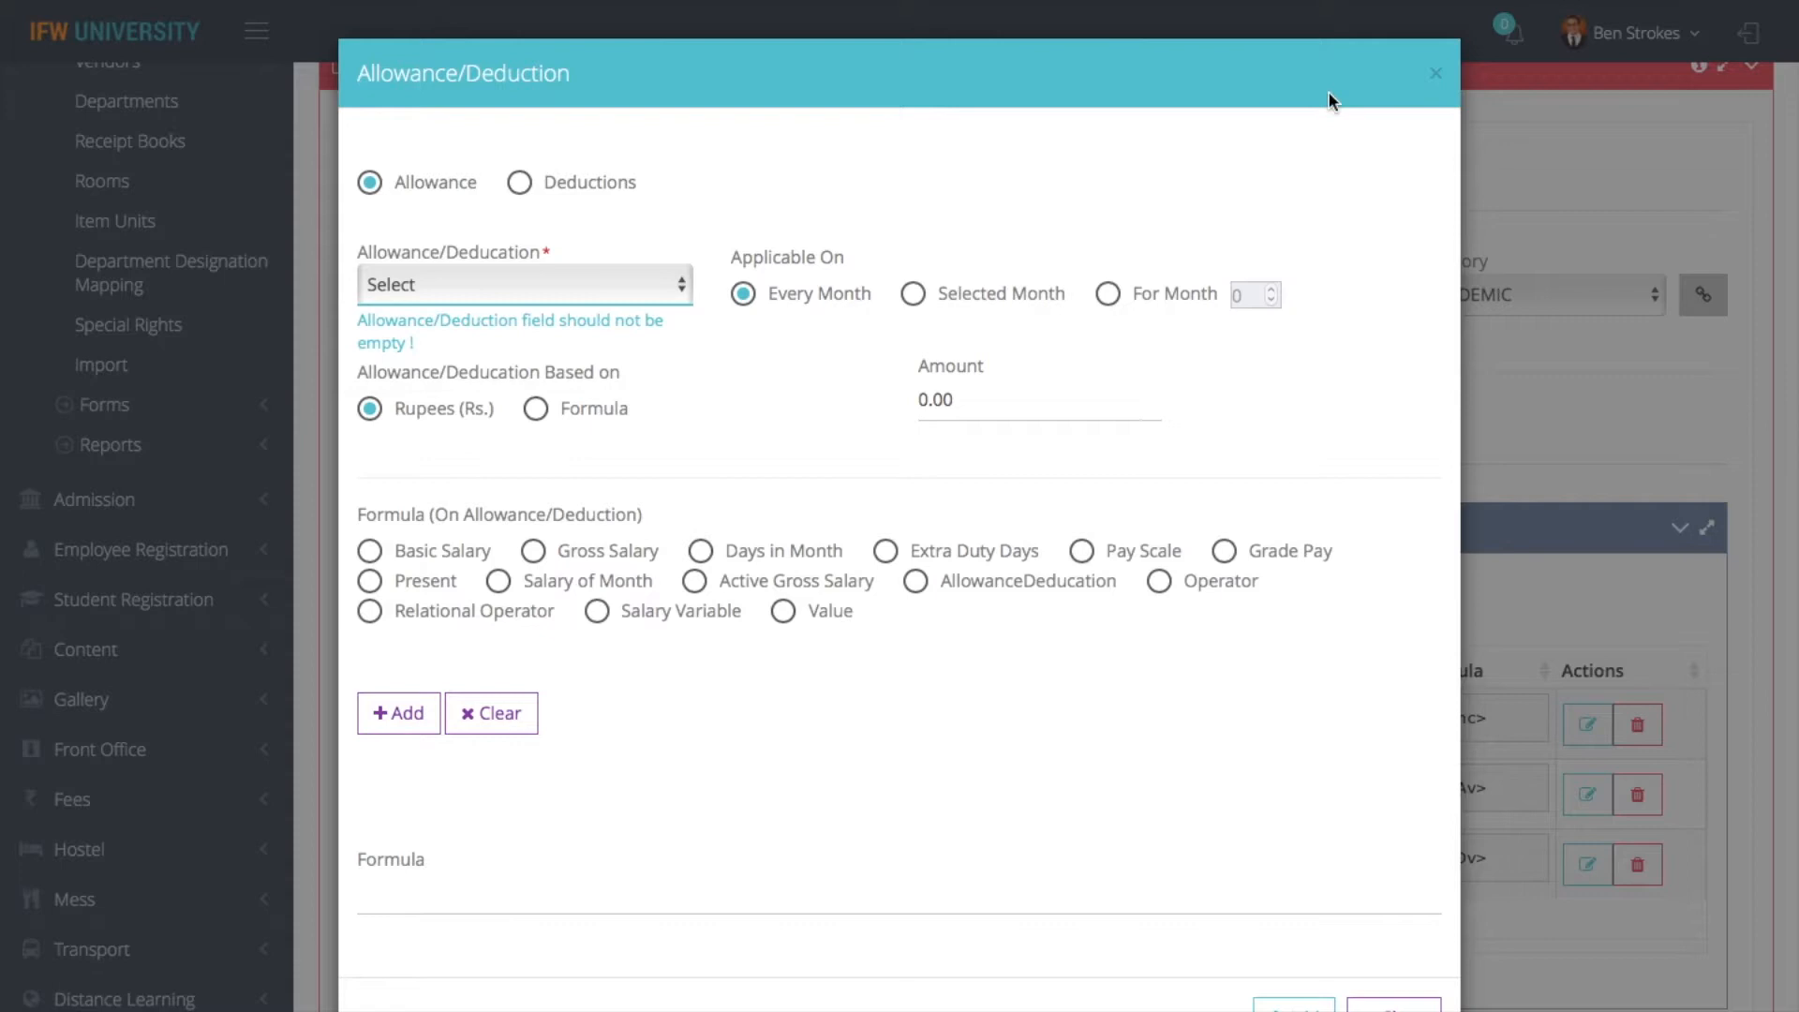
left_click(1437, 75)
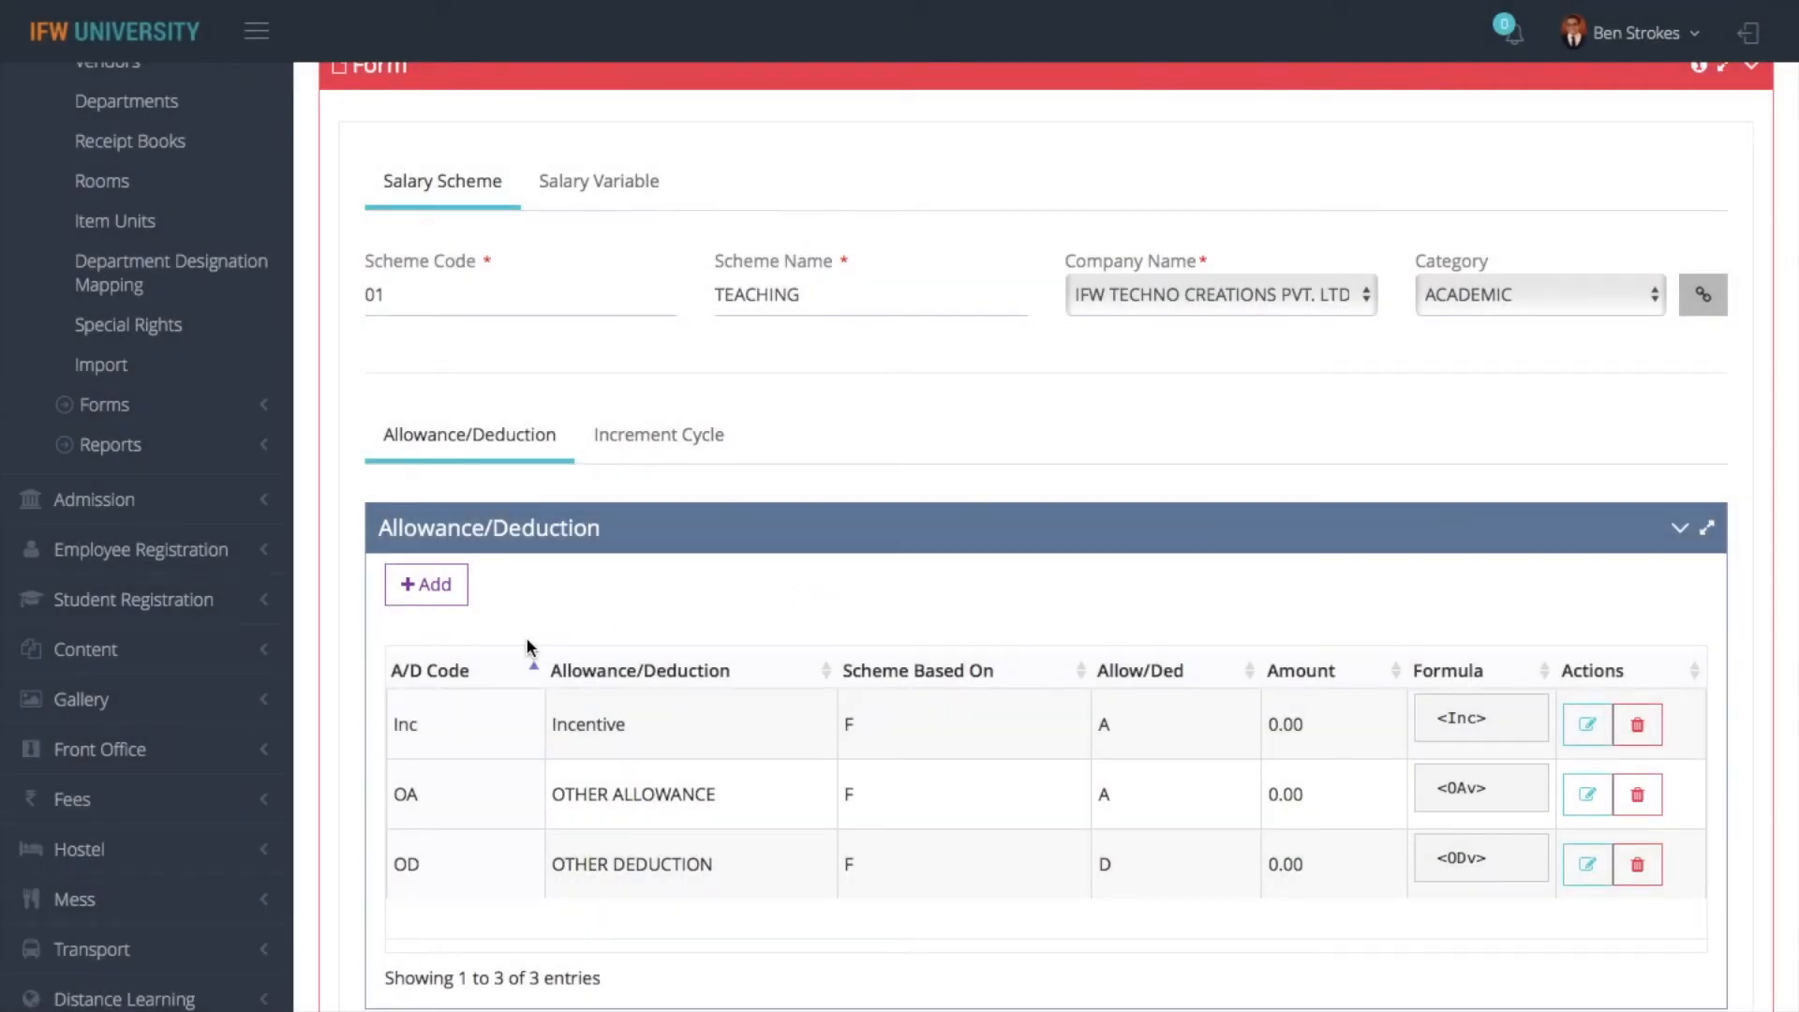
- Start a new allowance entry for HRA in the TEACHING scheme and base it on a formula
left_click(453, 592)
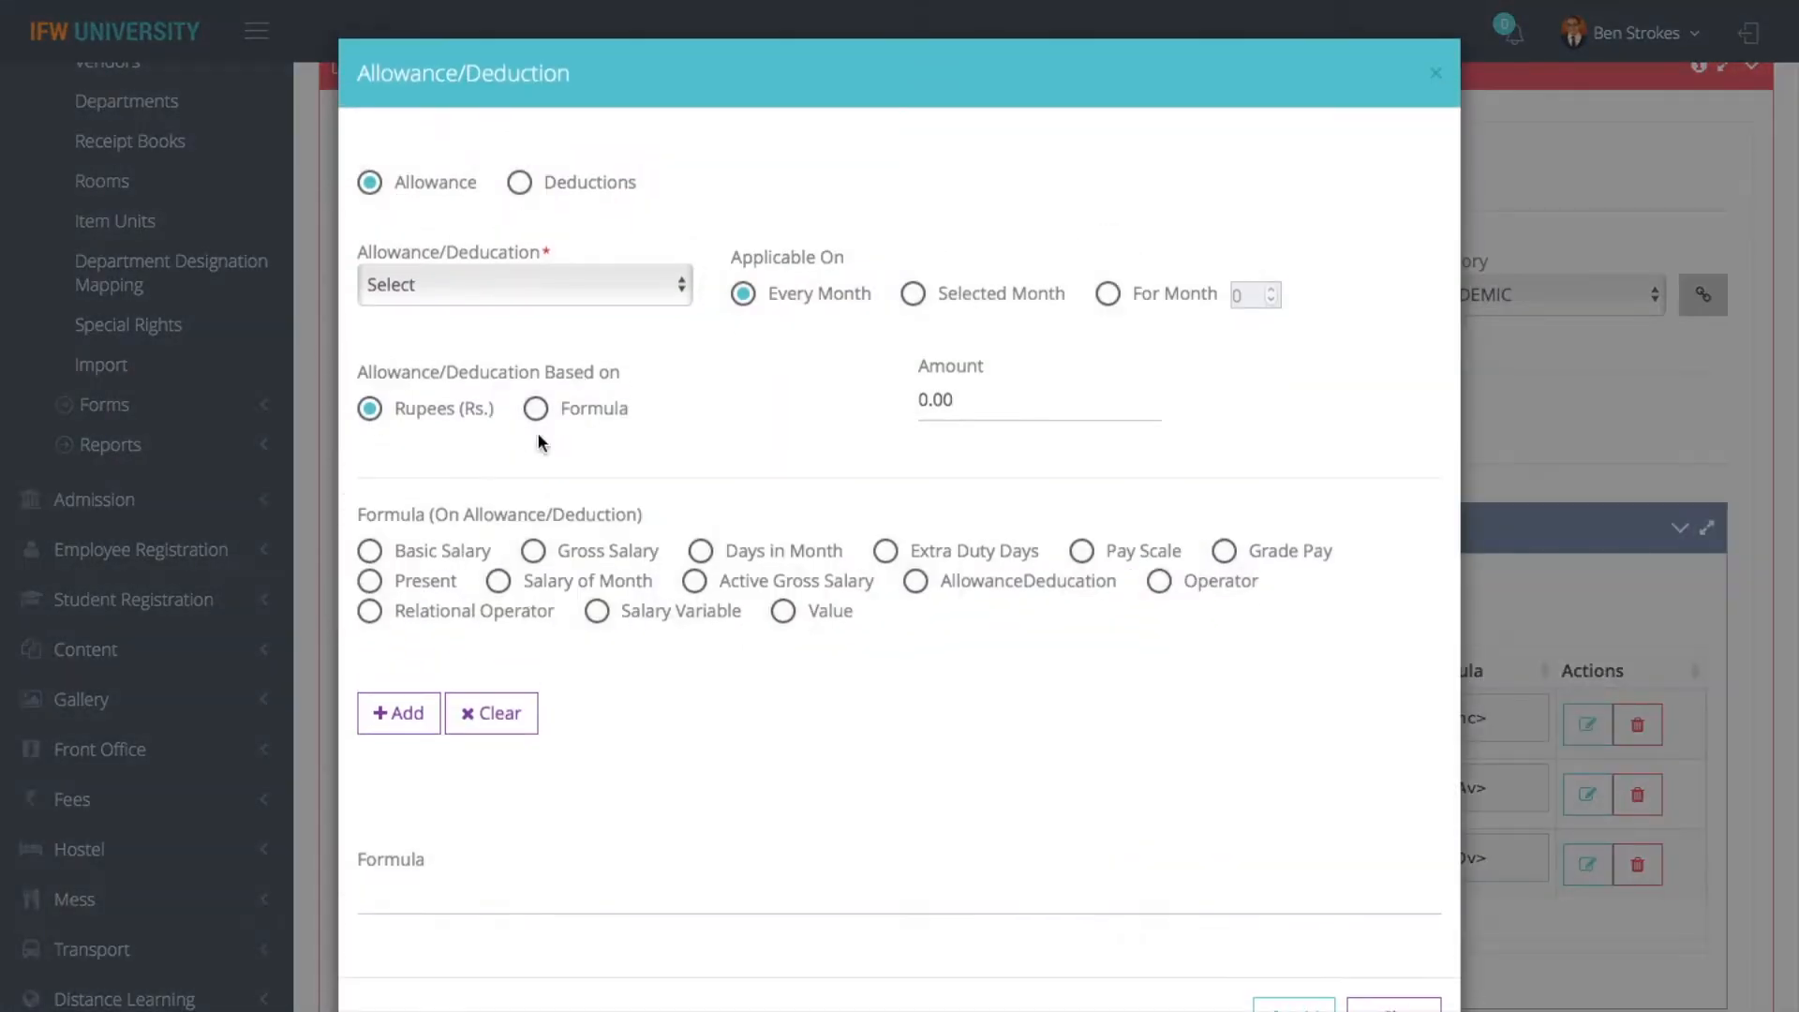
left_click(491, 290)
left_click(461, 354)
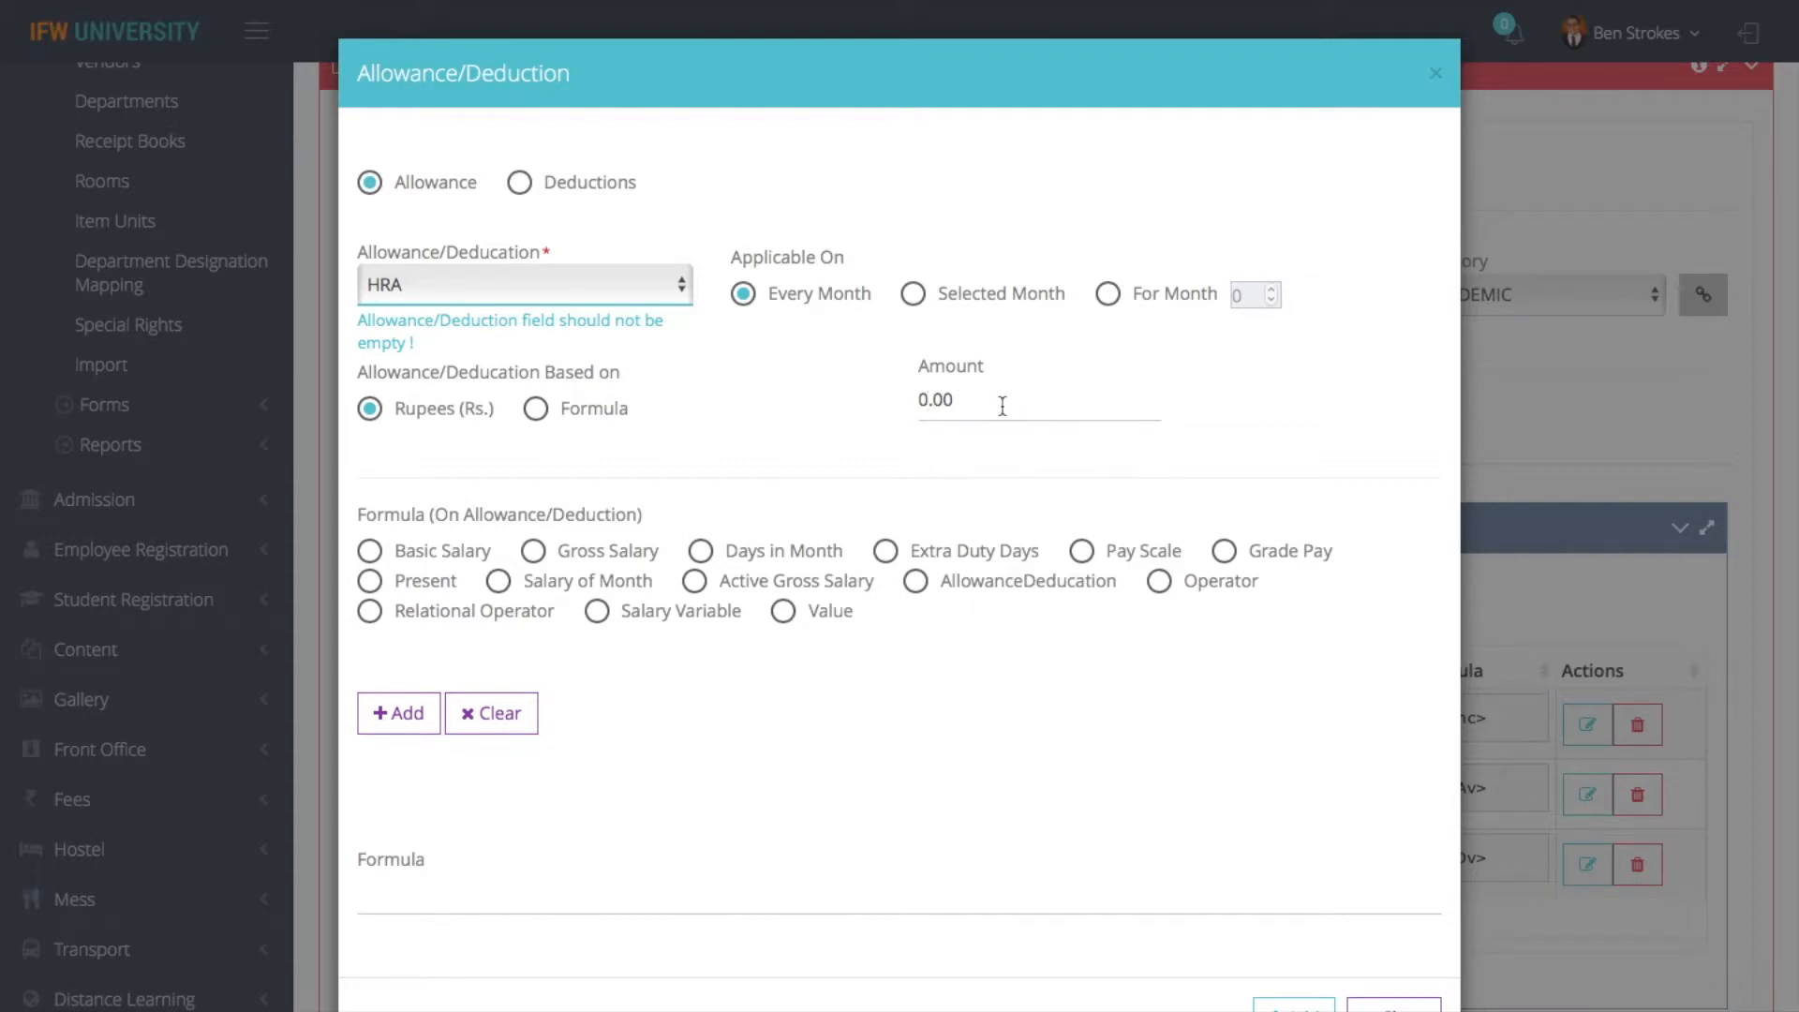
left_click(537, 411)
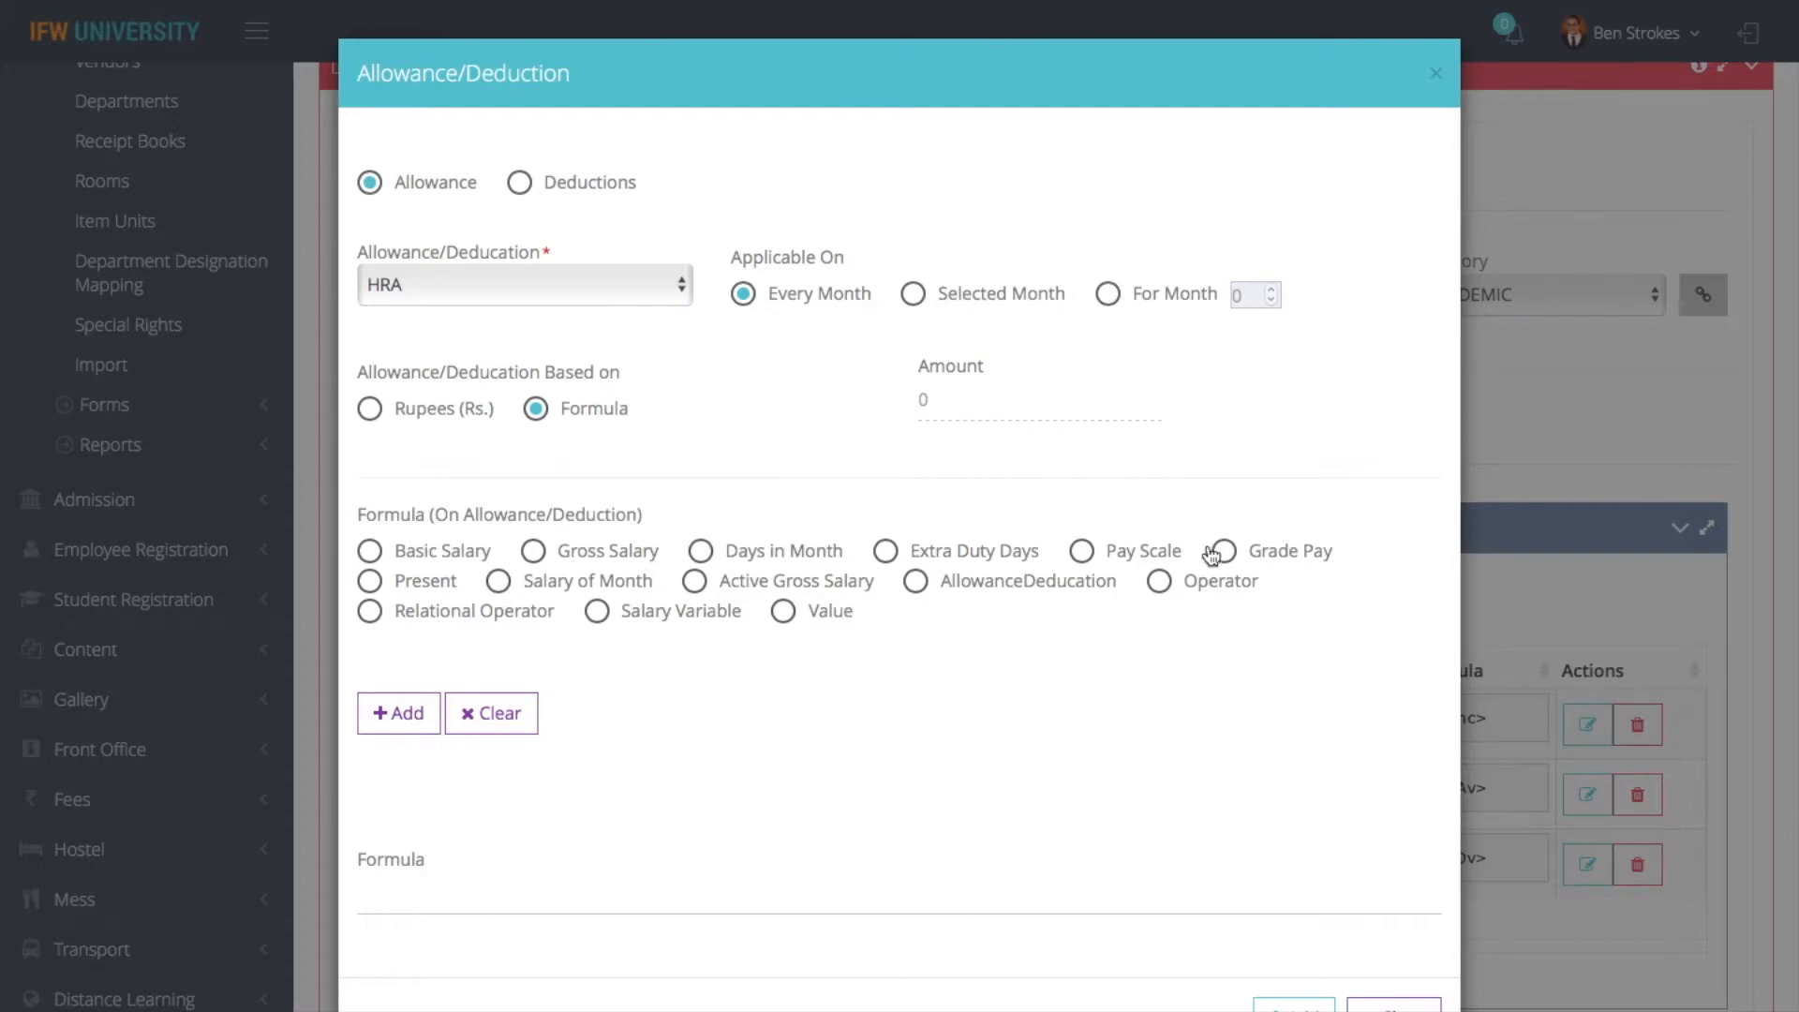
- Close the HRA entry without submitting it and review the TEACHING scheme's details and its allowances and deductions
left_click(1387, 999)
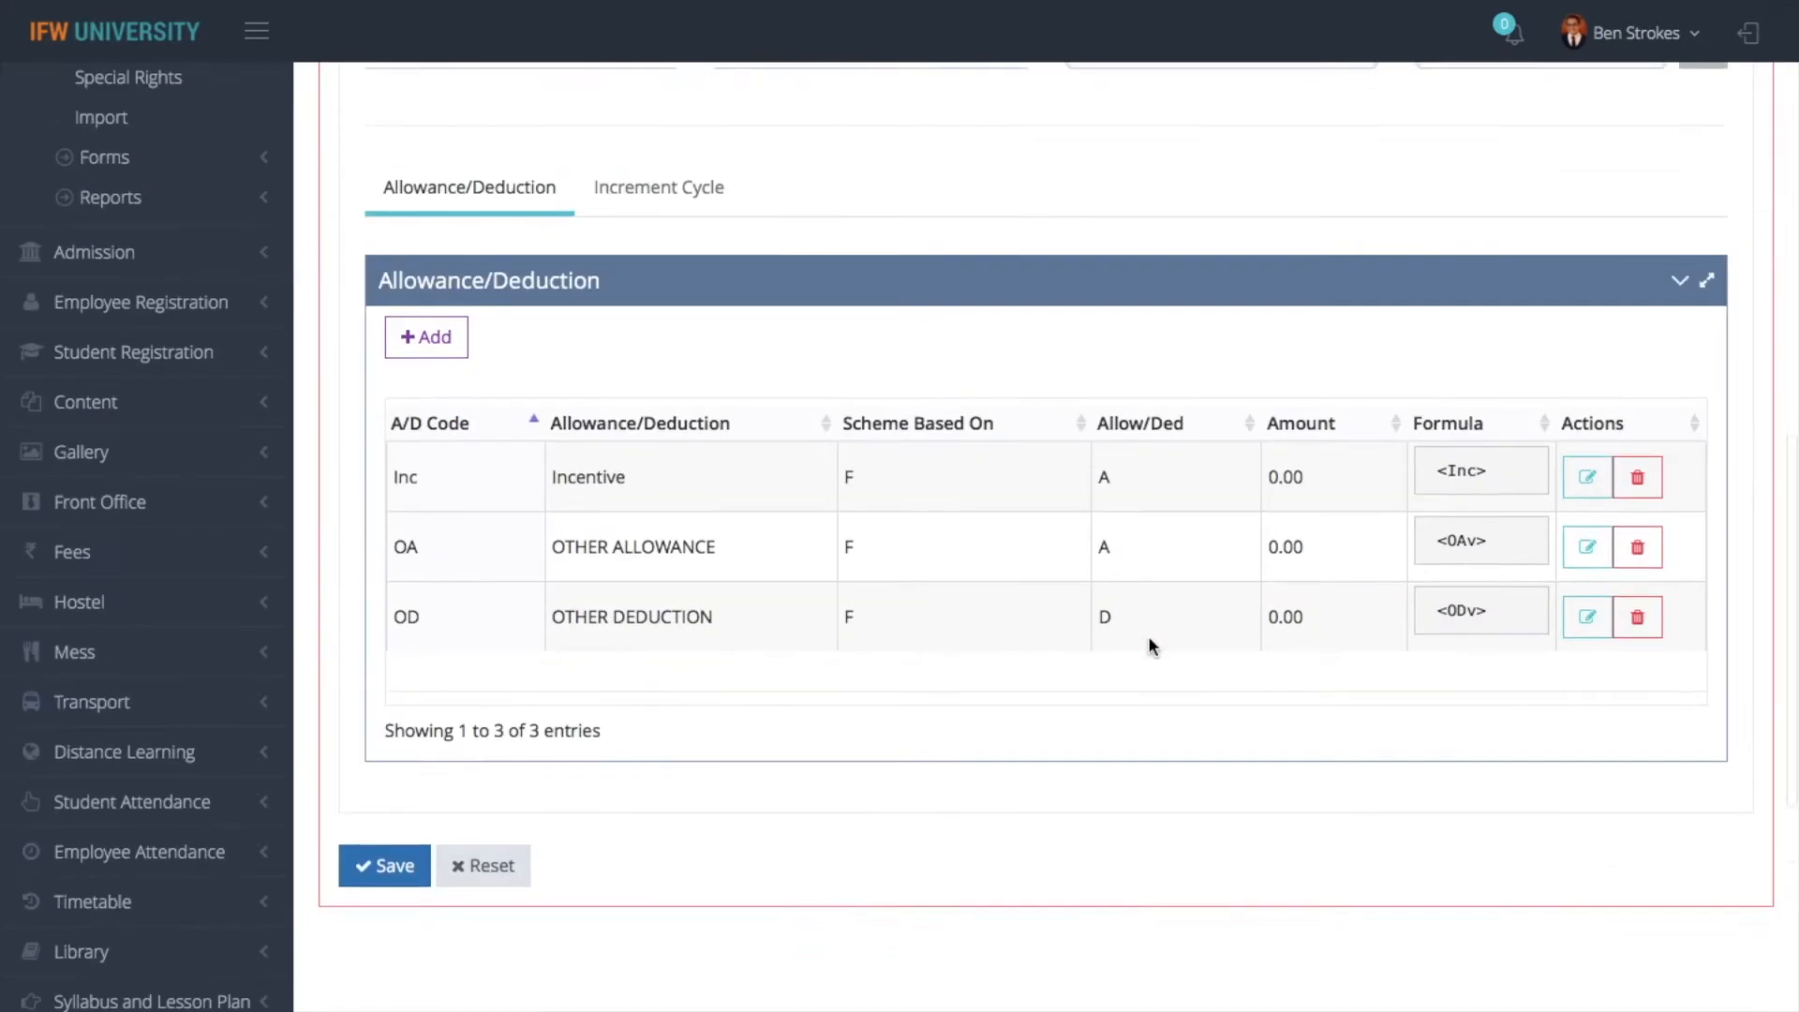
scroll(1149, 636, "down", 1)
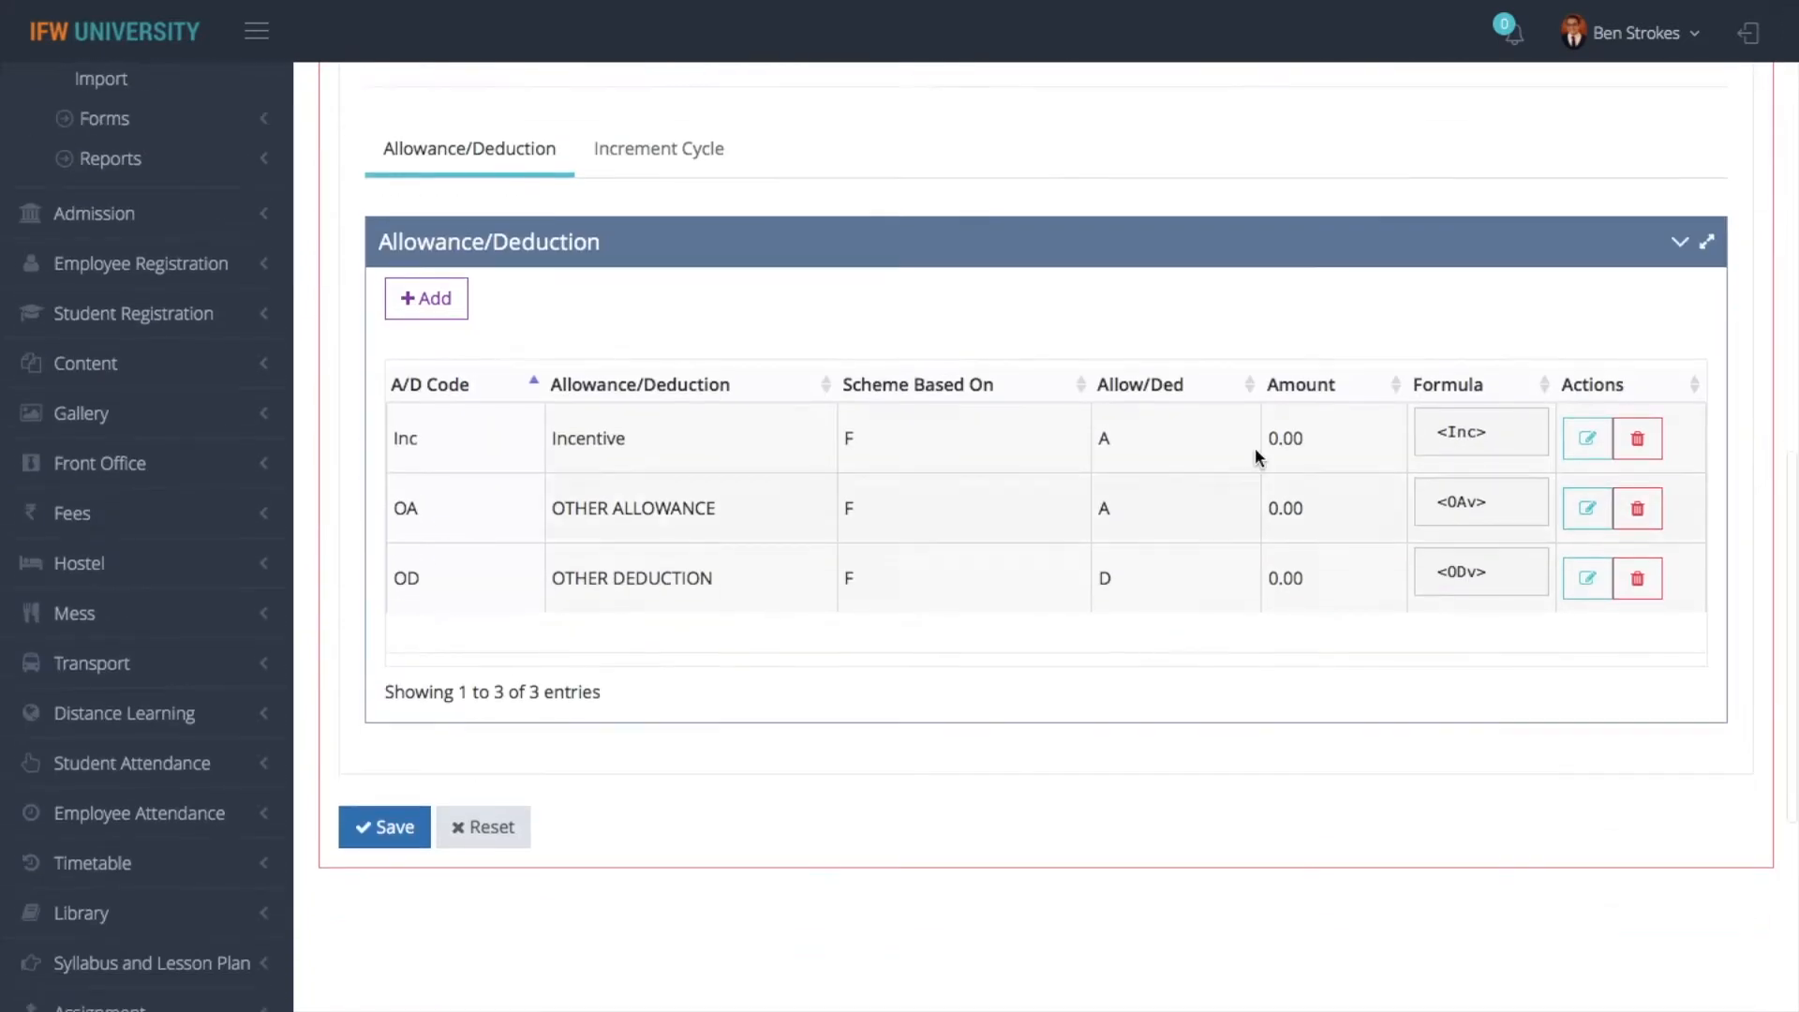
scroll(1286, 325, "up", 5)
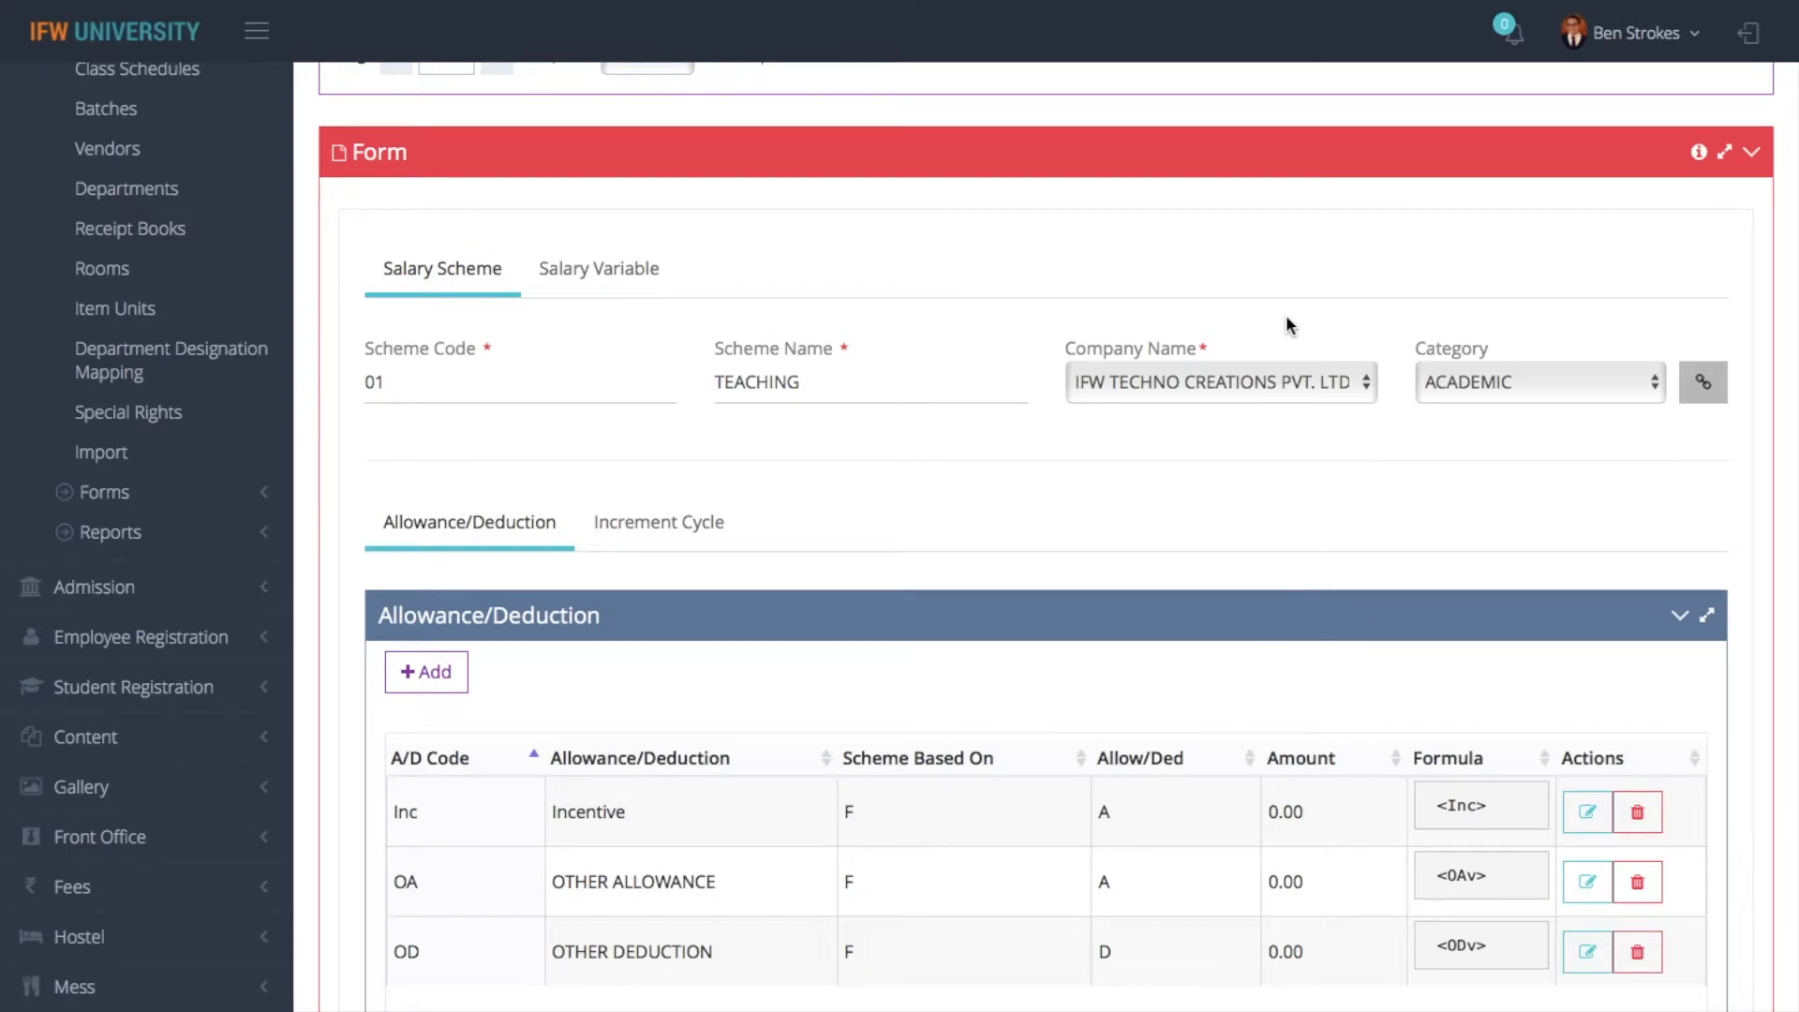
scroll(1157, 497, "up", 2)
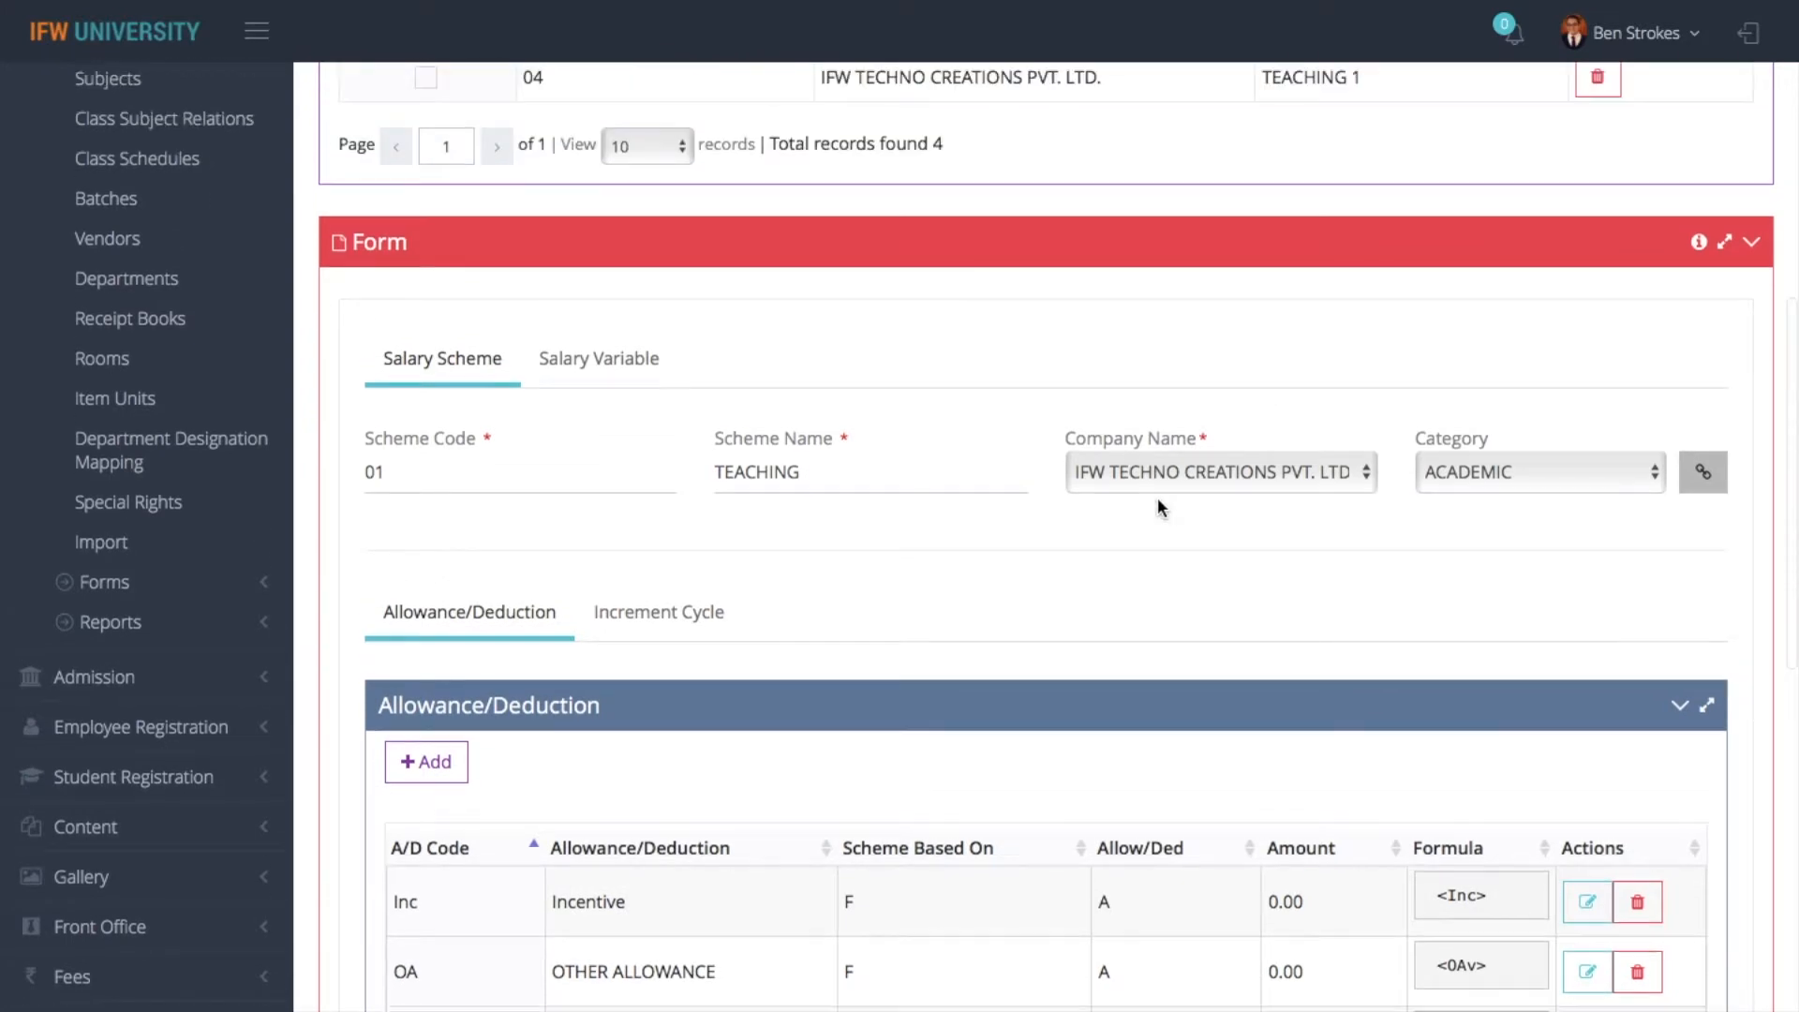
scroll(1156, 497, "down", 1)
- Start a new HRA allowance entry in the TEACHING scheme, basing it on a formula
left_click(452, 733)
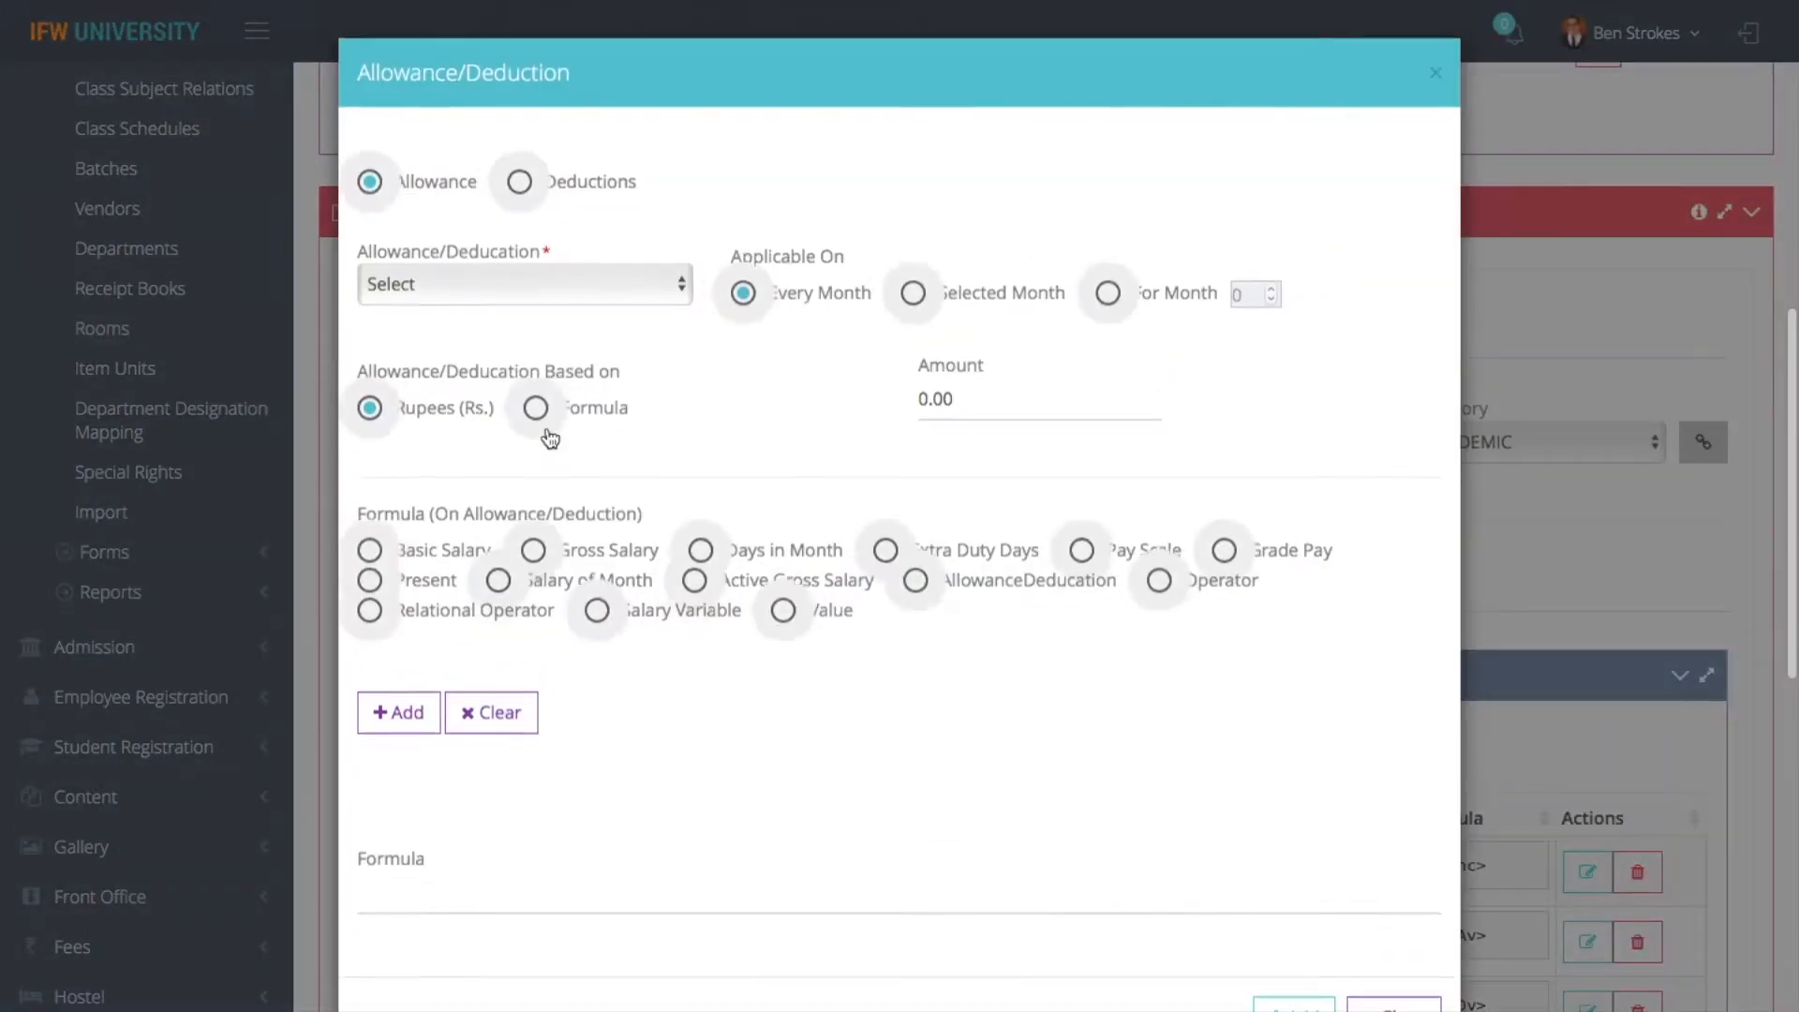
left_click(536, 285)
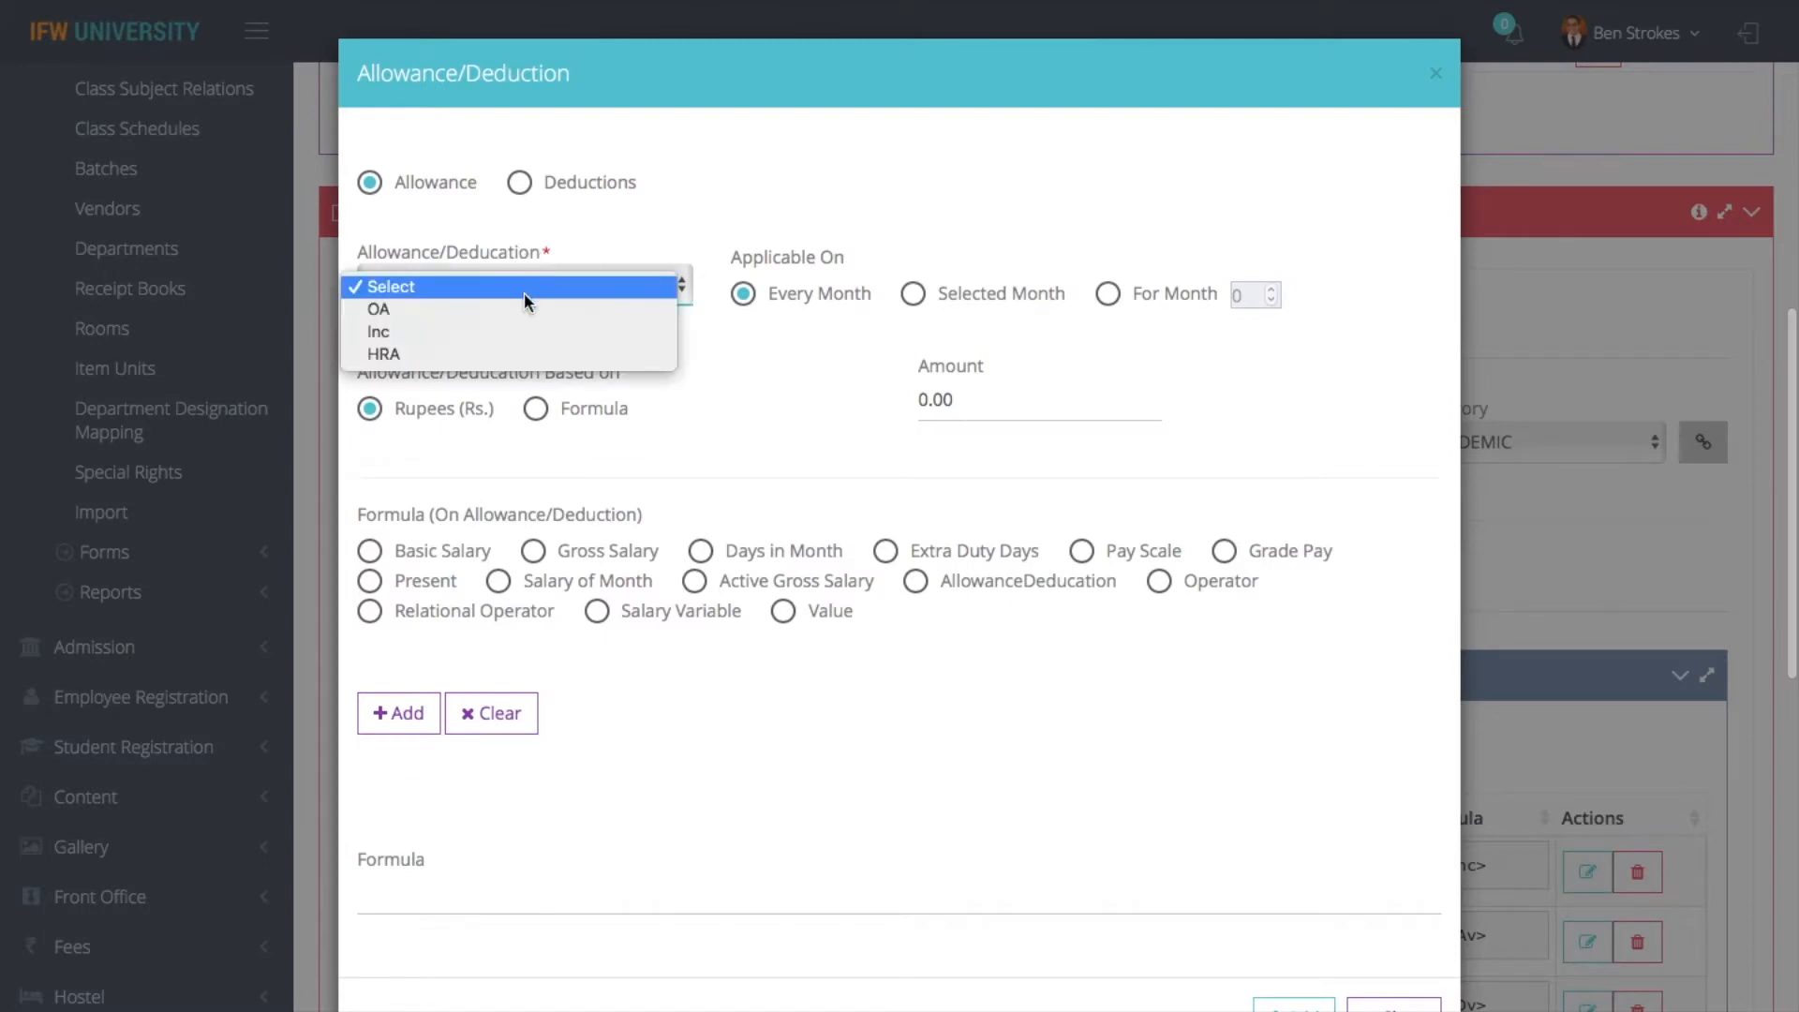
left_click(500, 347)
left_click(544, 412)
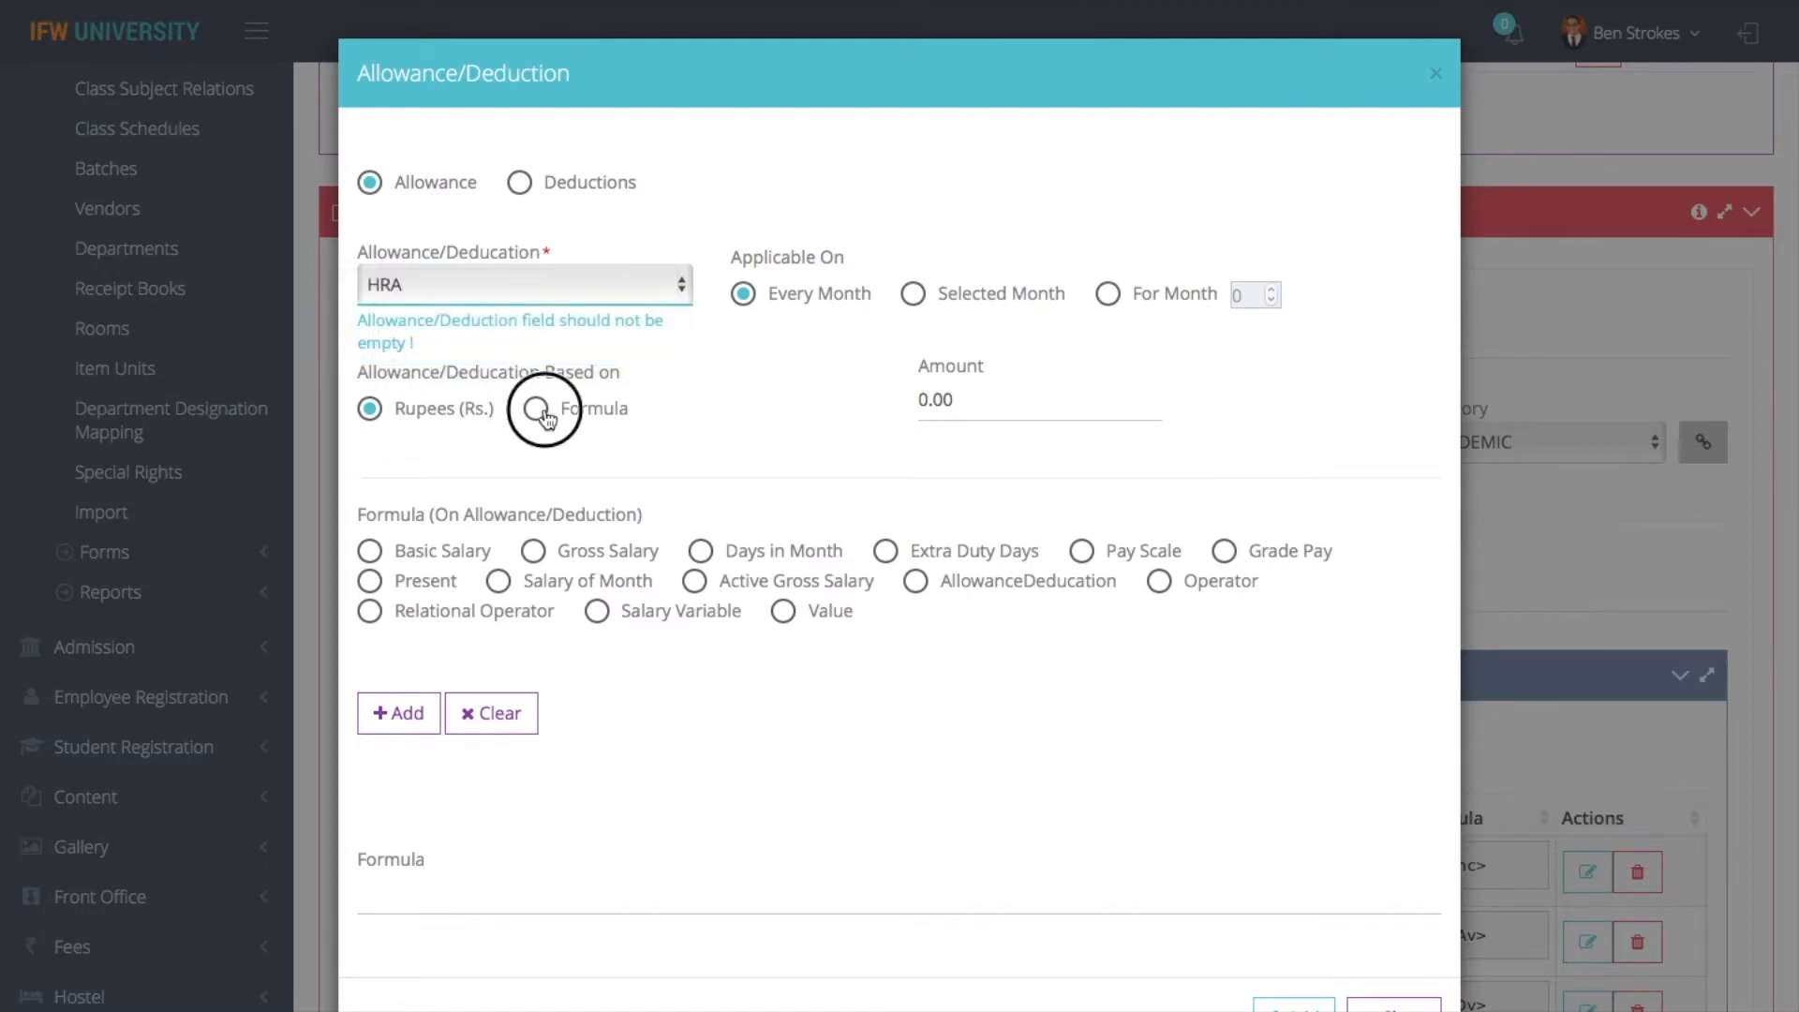
- Begin the HRA formula with Basic Salary followed by the multiplication operator
left_click(372, 553)
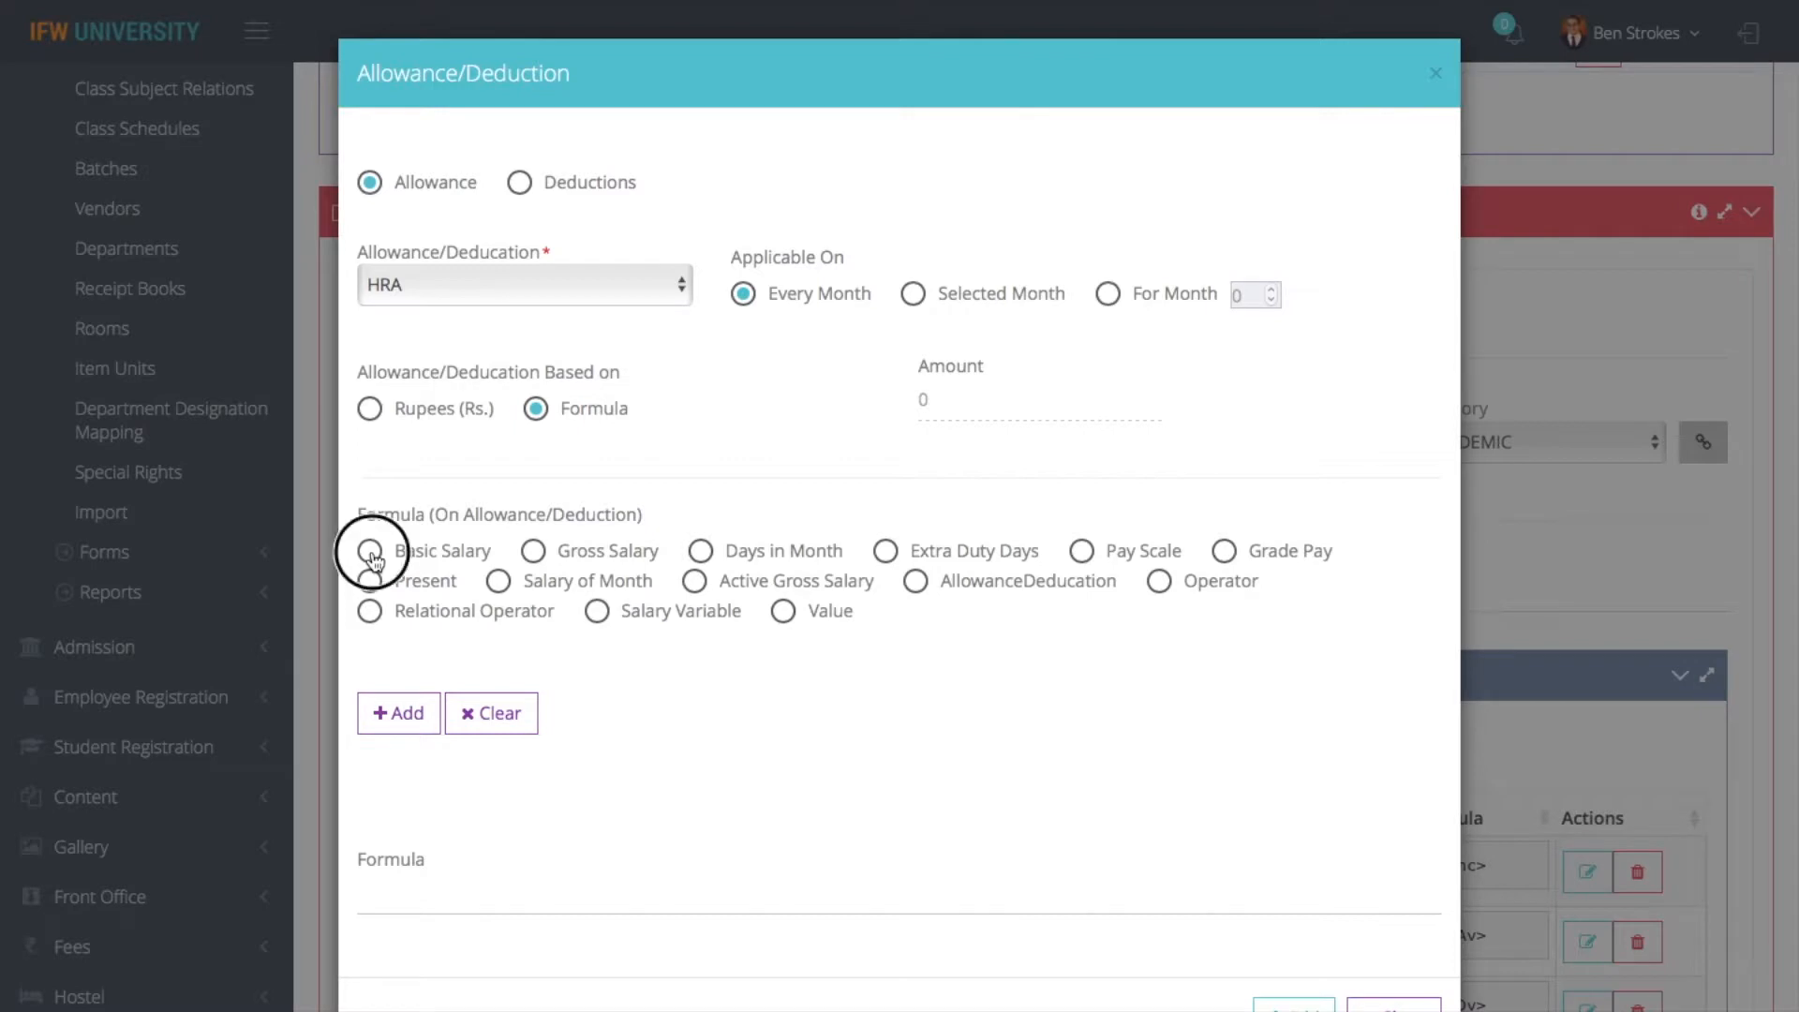
left_click(403, 722)
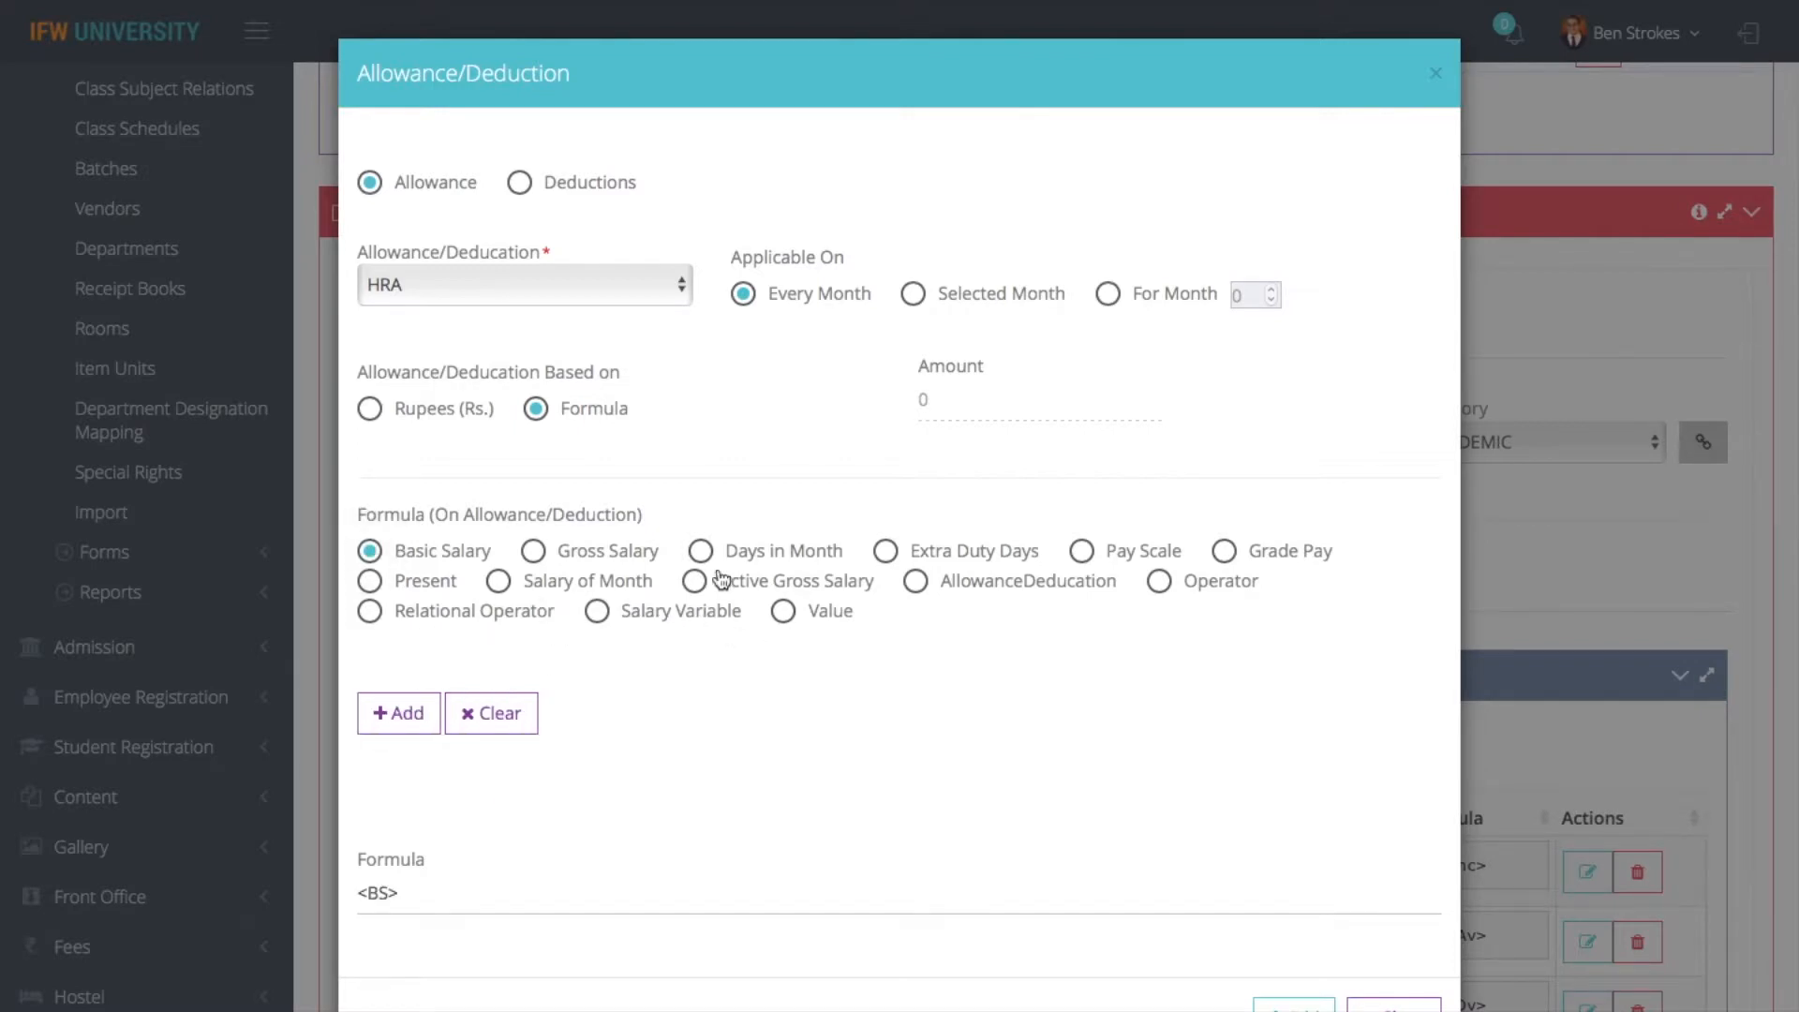
left_click(1159, 581)
left_click(695, 712)
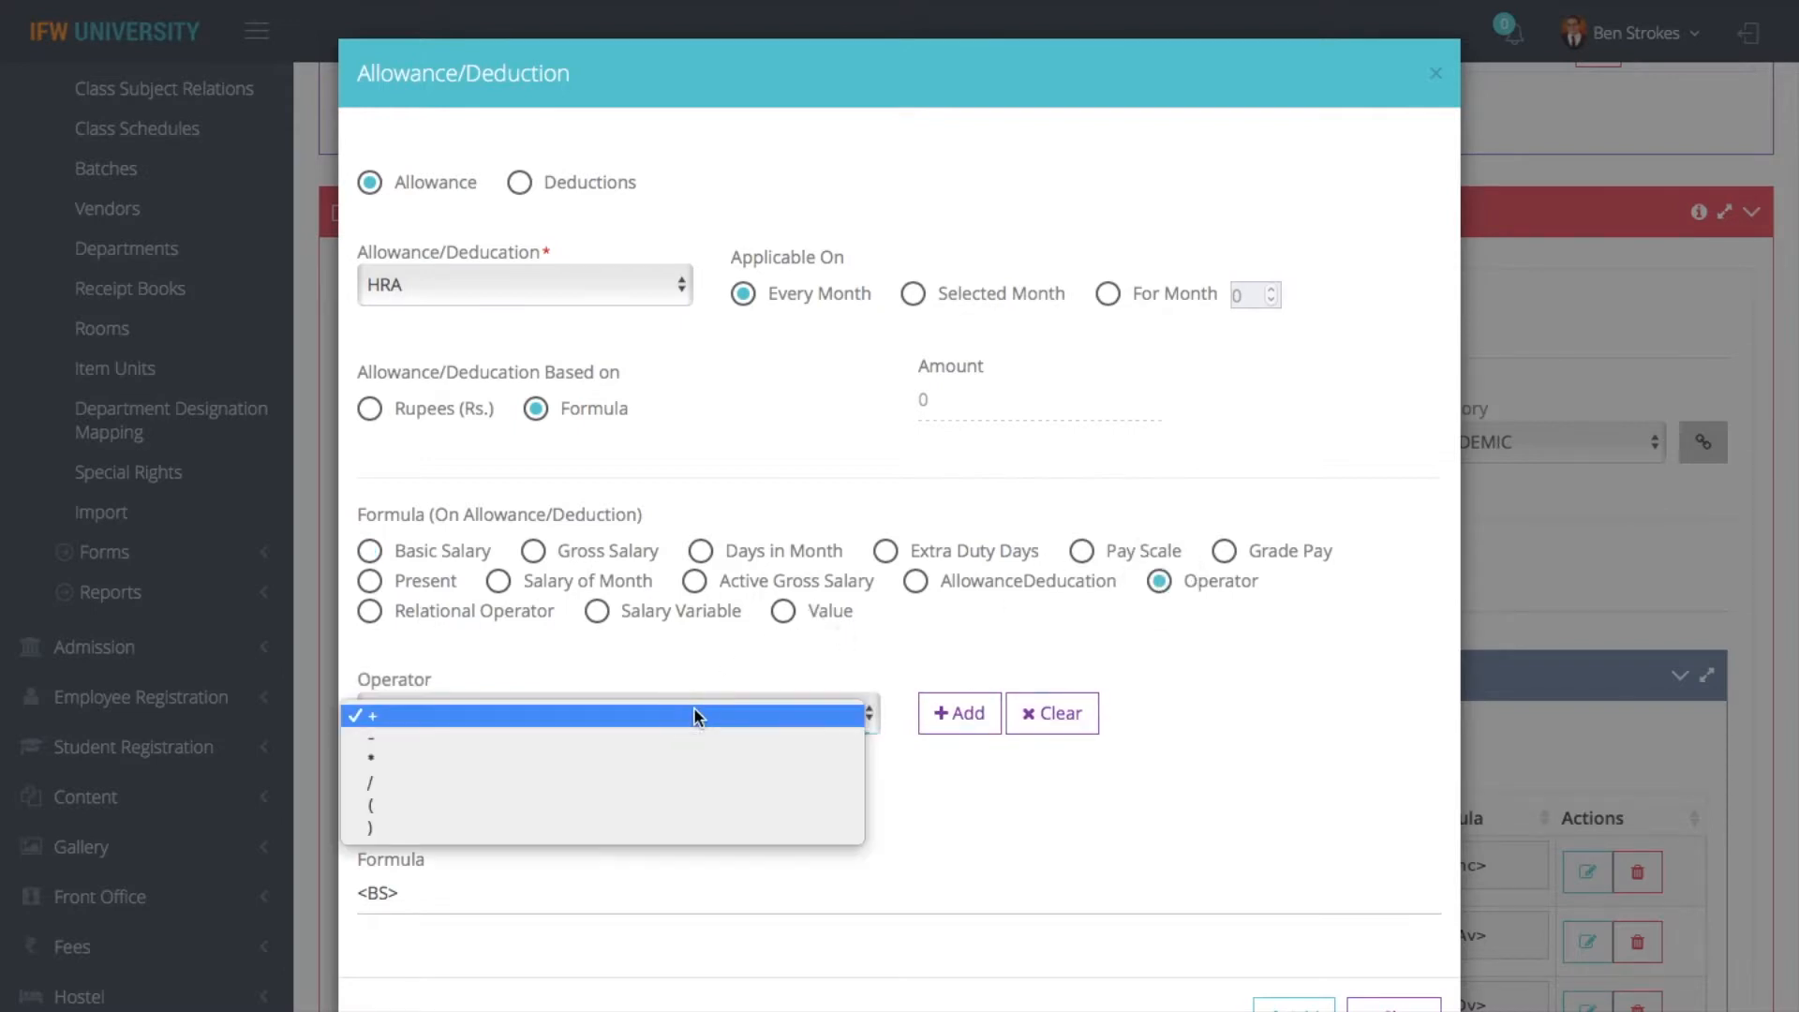
left_click(532, 759)
left_click(955, 704)
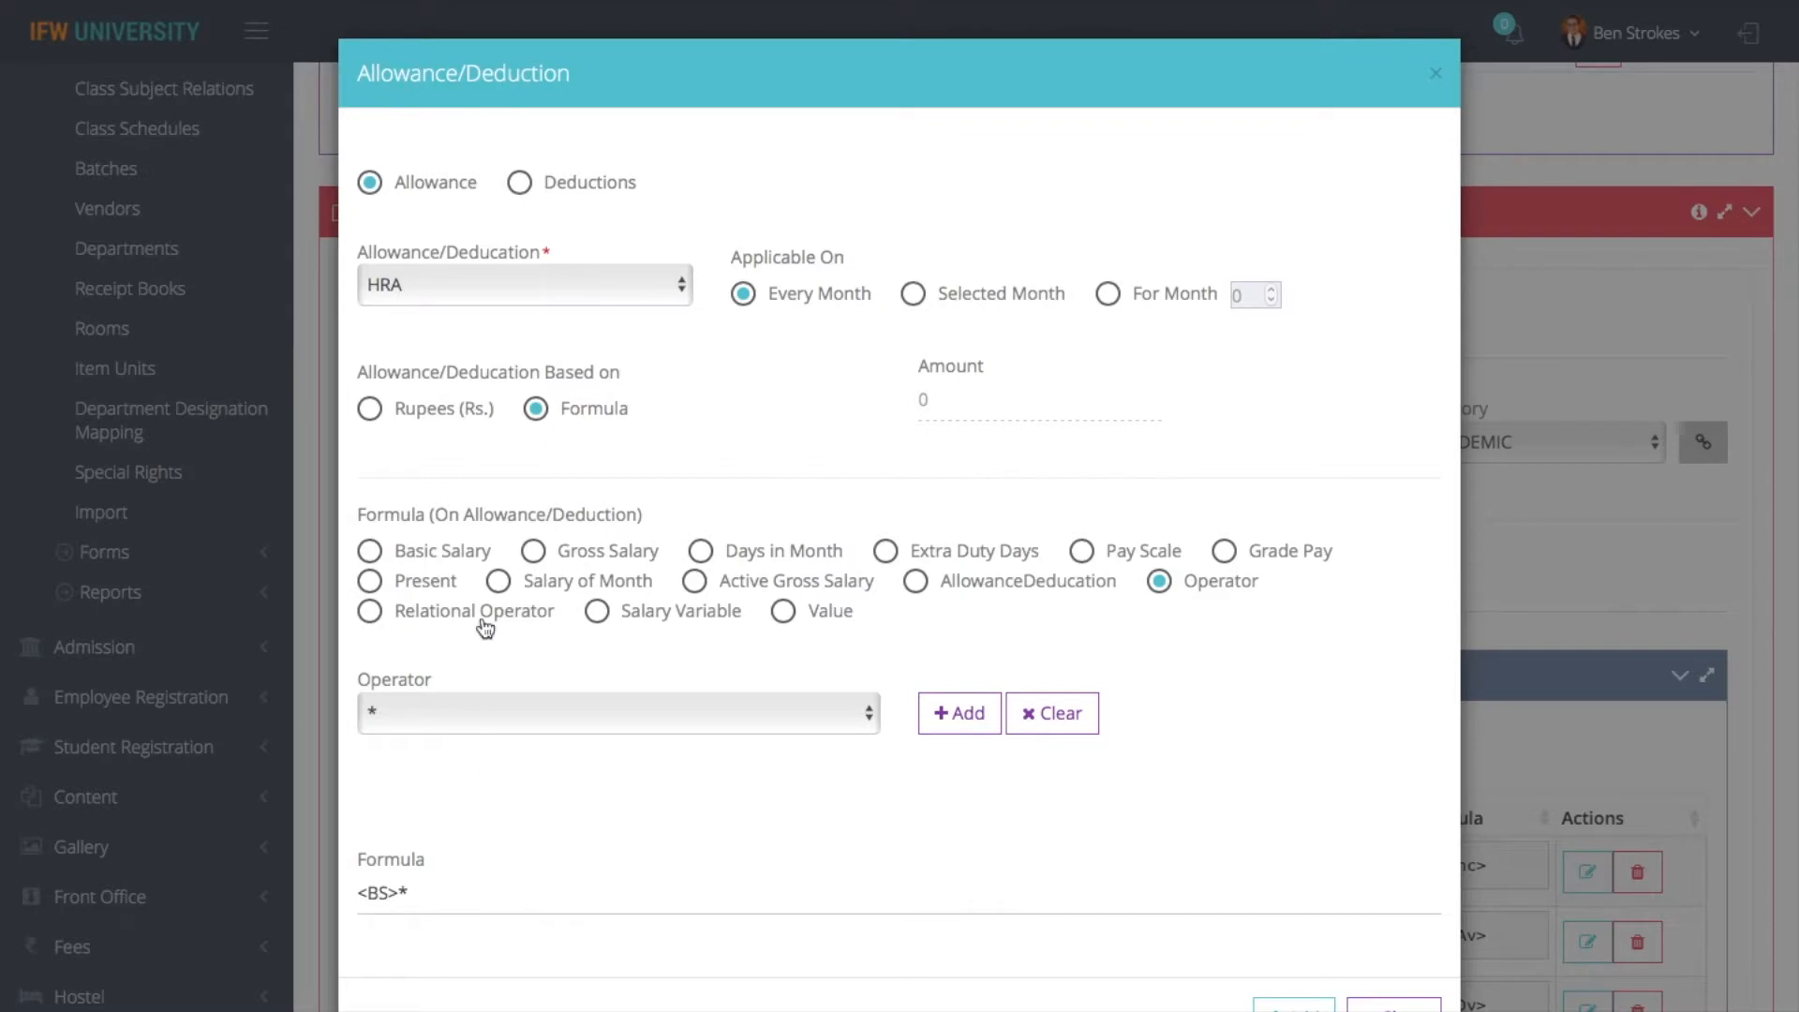
- Append the value 10/100 to the HRA formula and try to submit the allowance entry
left_click(783, 611)
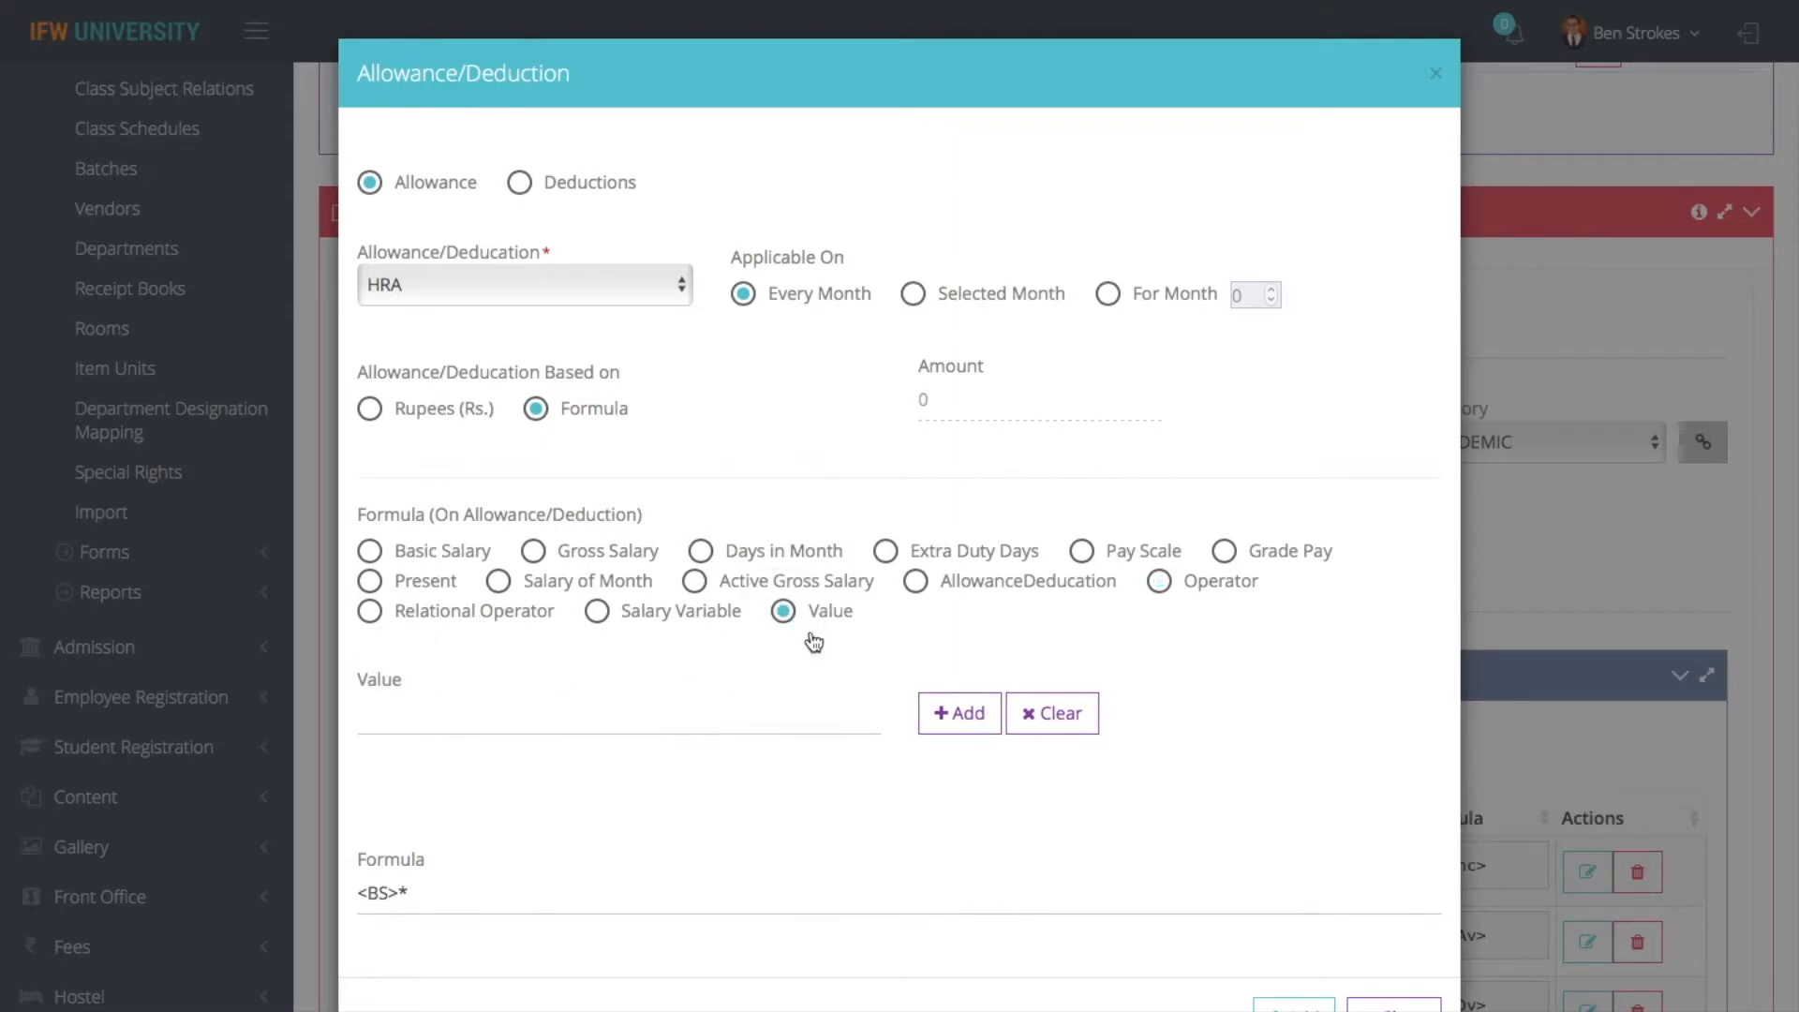
left_click(531, 719)
type("10")
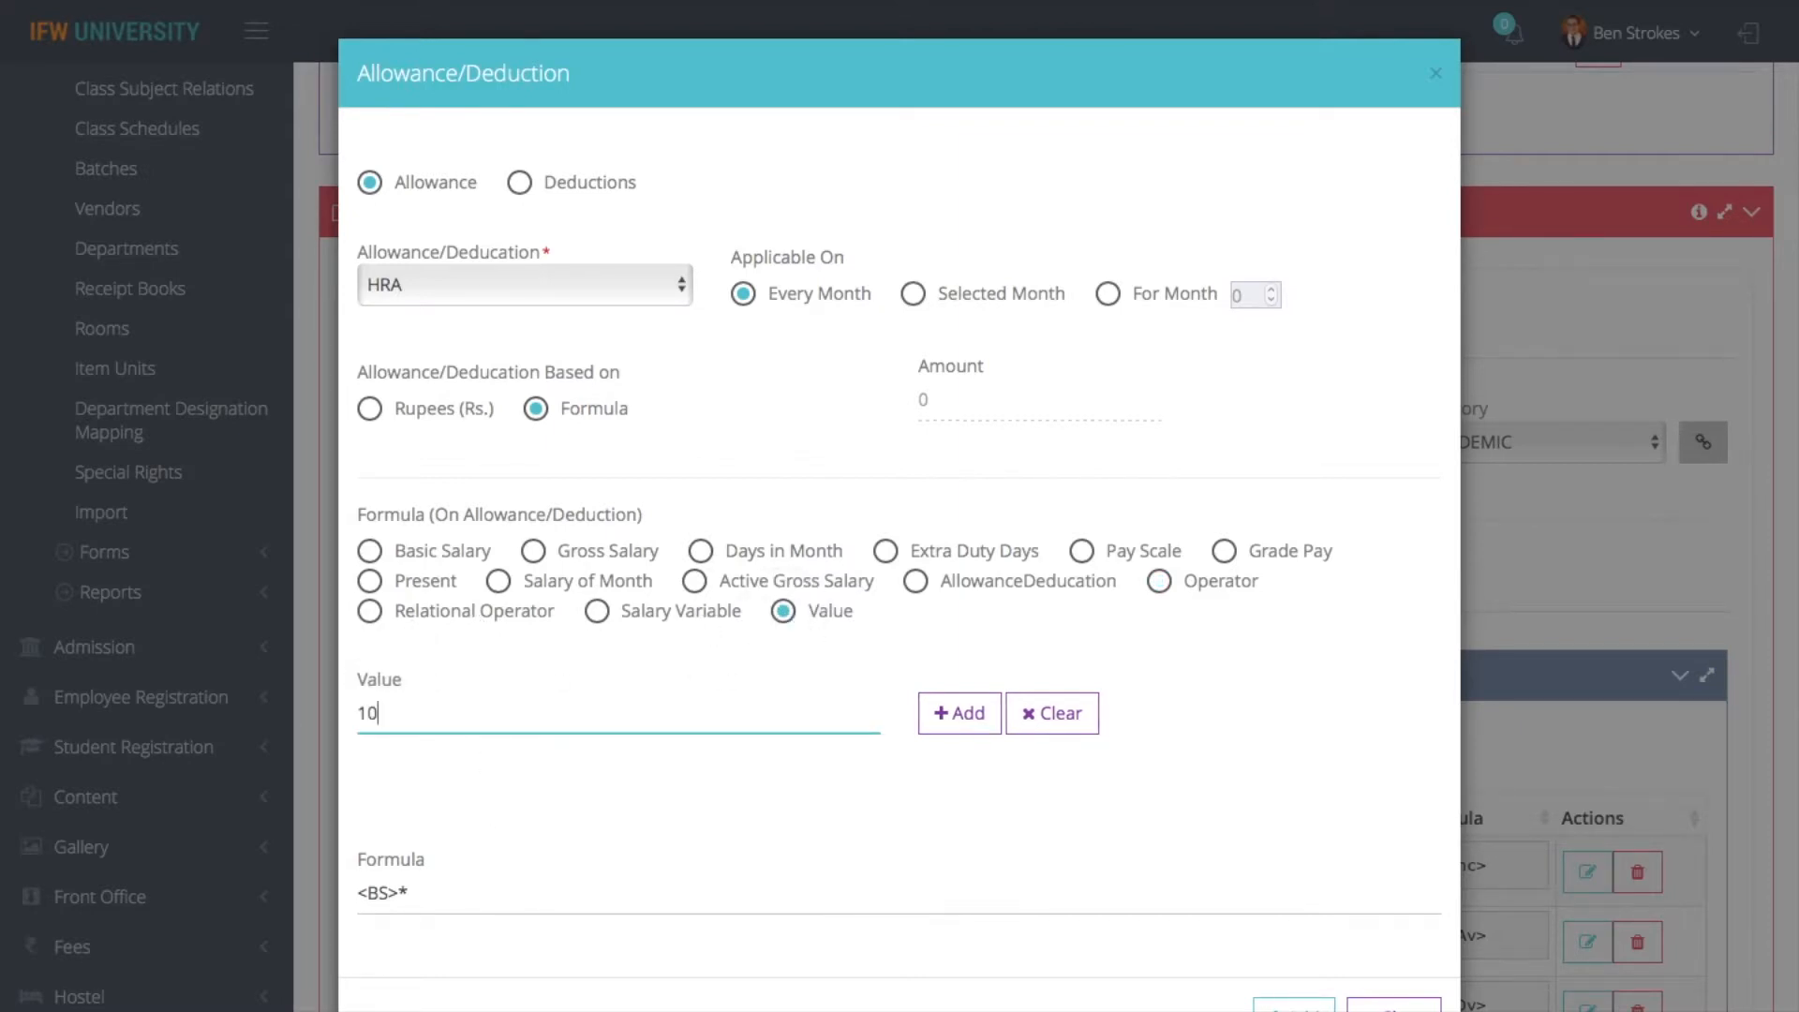
key("BackSpace")
key("BackSpace")
type("10/100")
left_click(954, 713)
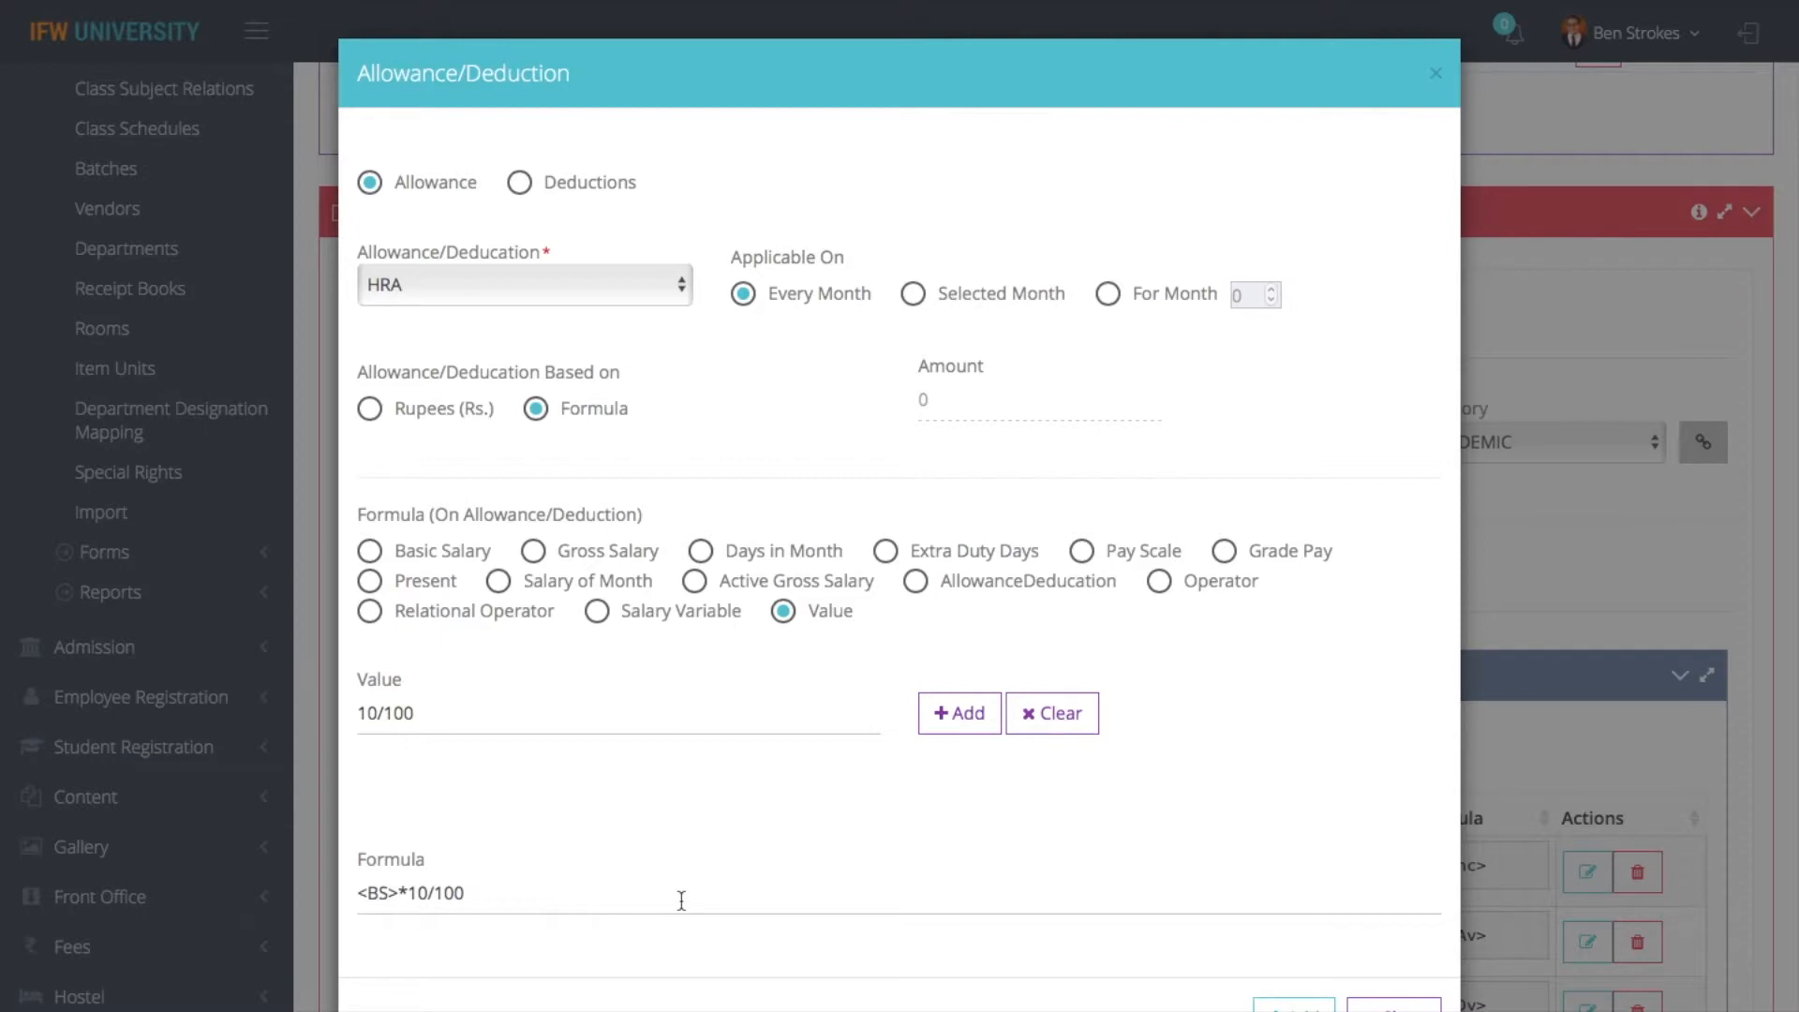
left_click(1293, 1005)
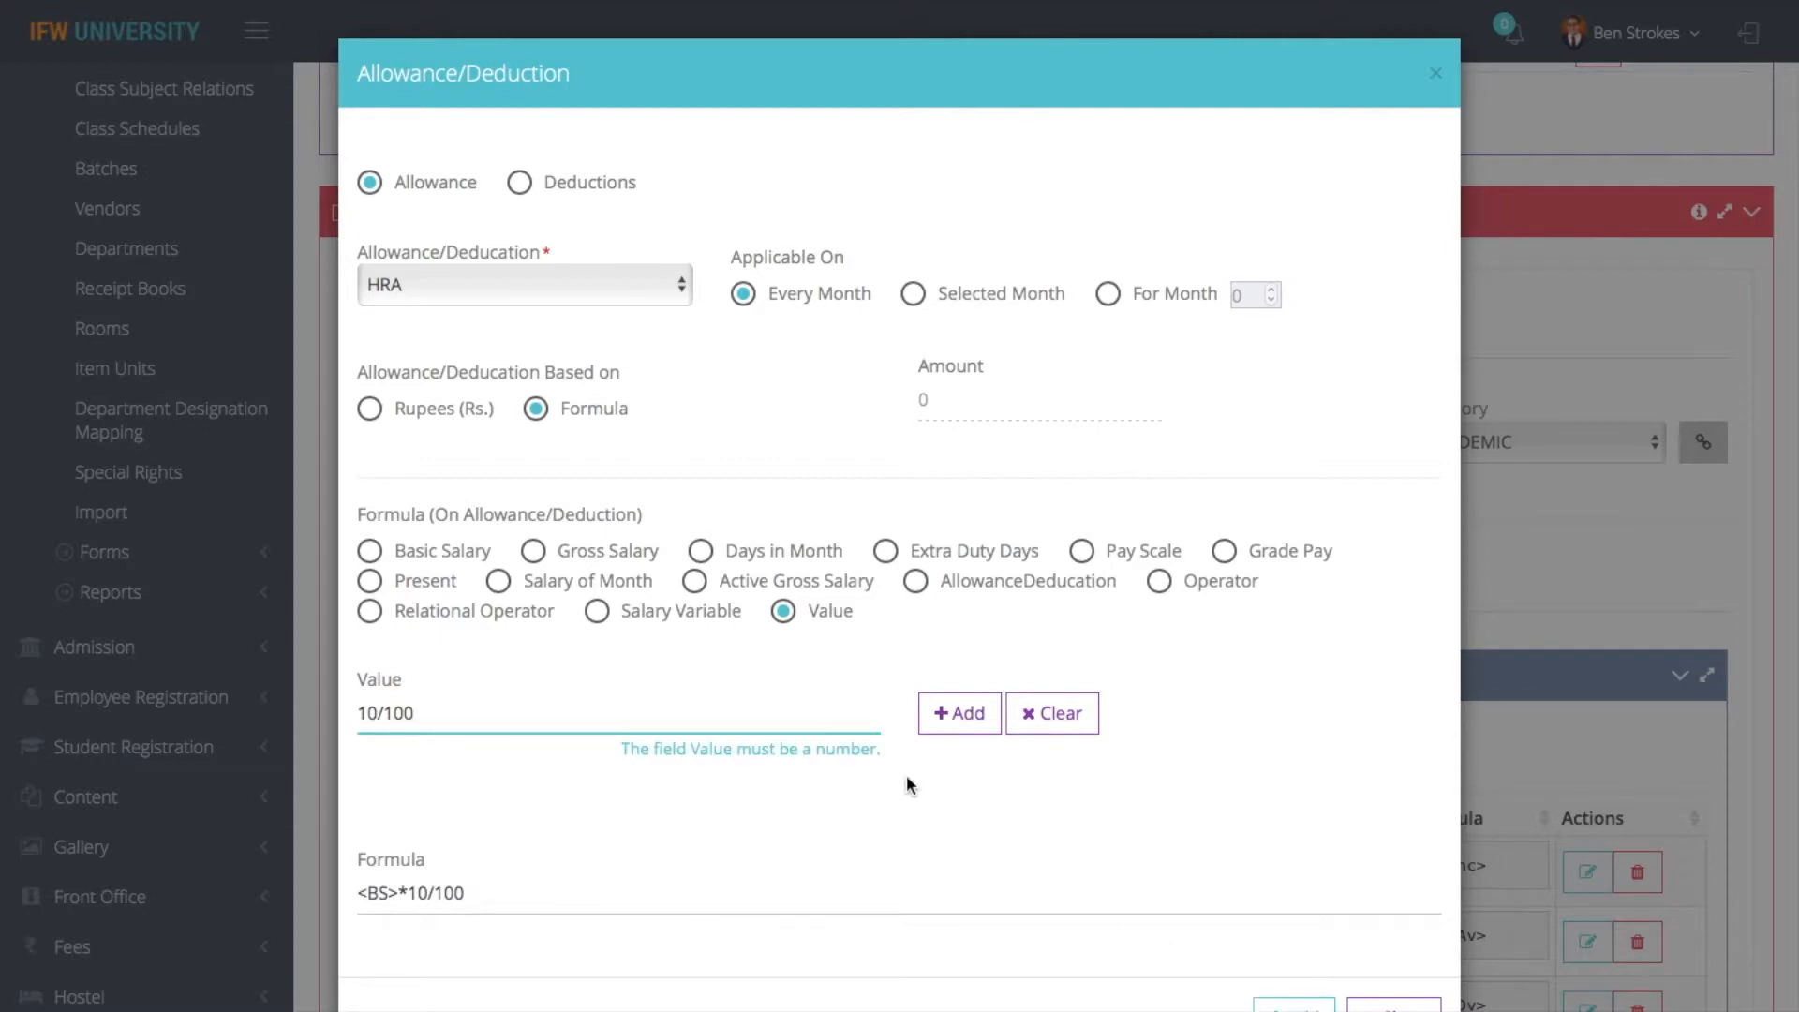
- Correct the value to 10 and remove /100 from the HRA formula, leaving <BS>*10
key("BackSpace")
key("BackSpace")
key("BackSpace")
key("BackSpace")
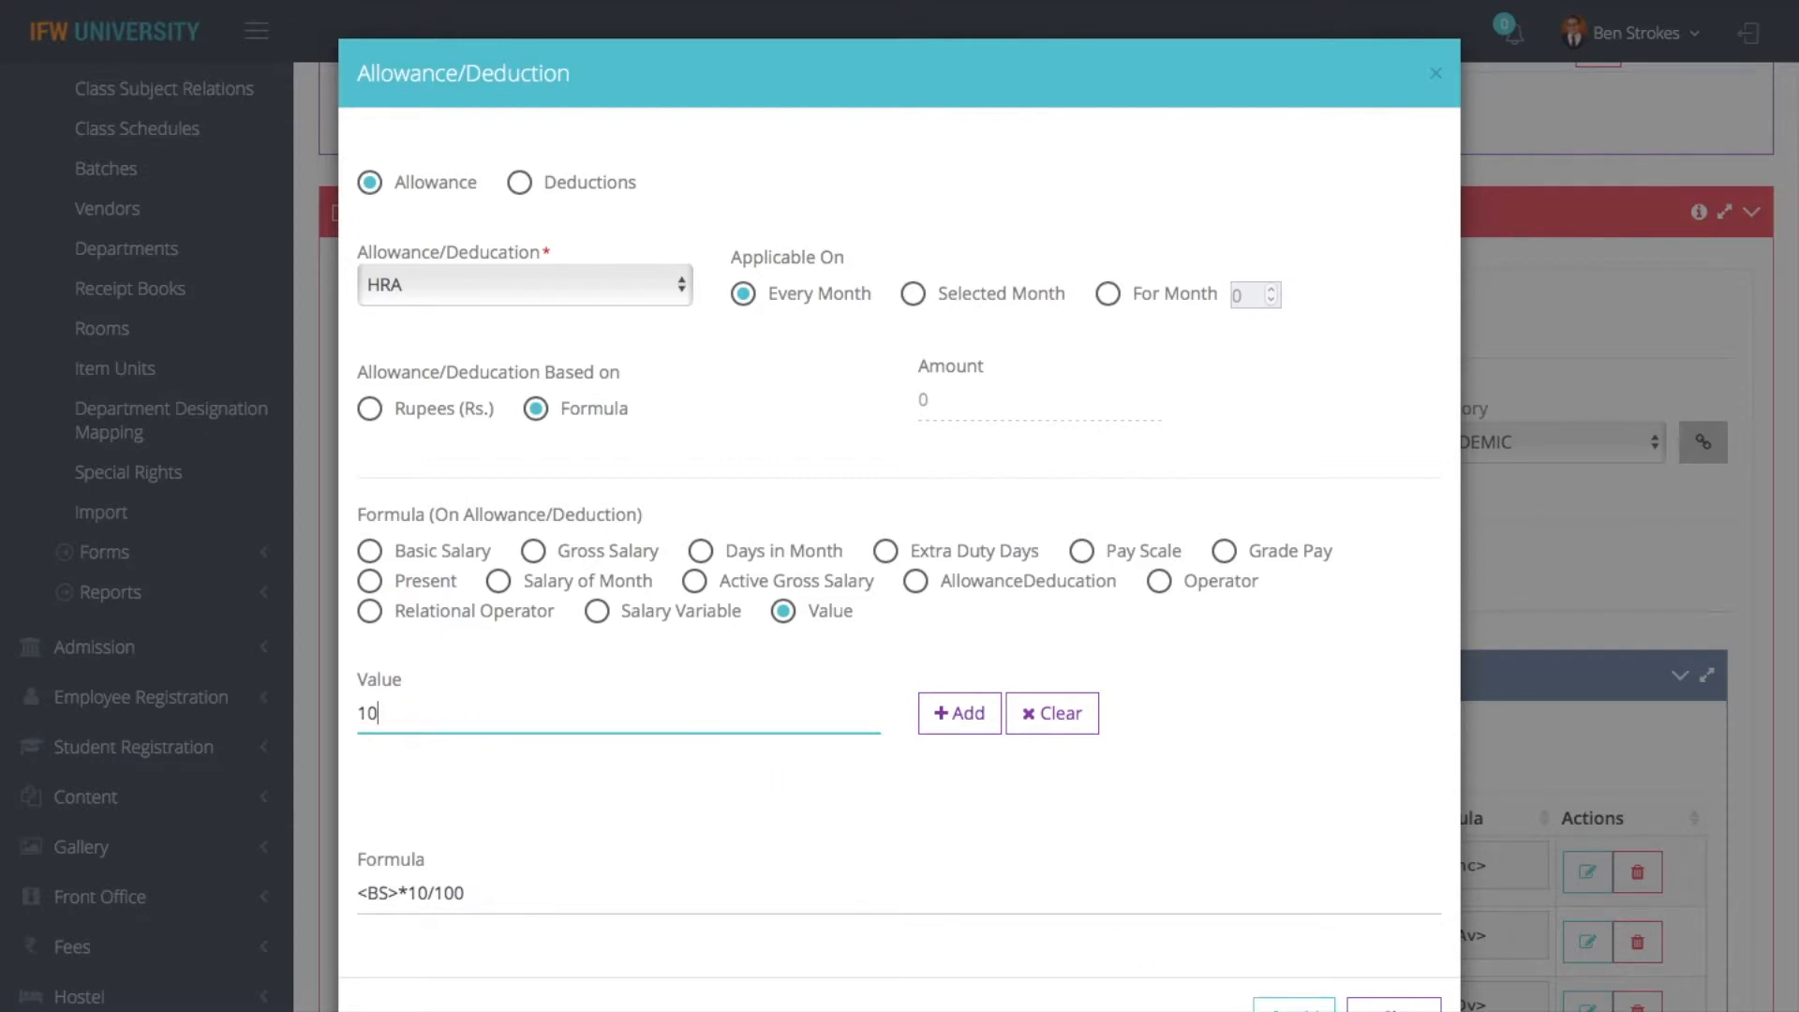
left_click(938, 729)
left_click(494, 898)
key("BackSpace")
key("BackSpace")
key("BackSpace")
key("BackSpace")
key("BackSpace")
key("BackSpace")
key("BackSpace")
key("BackSpace")
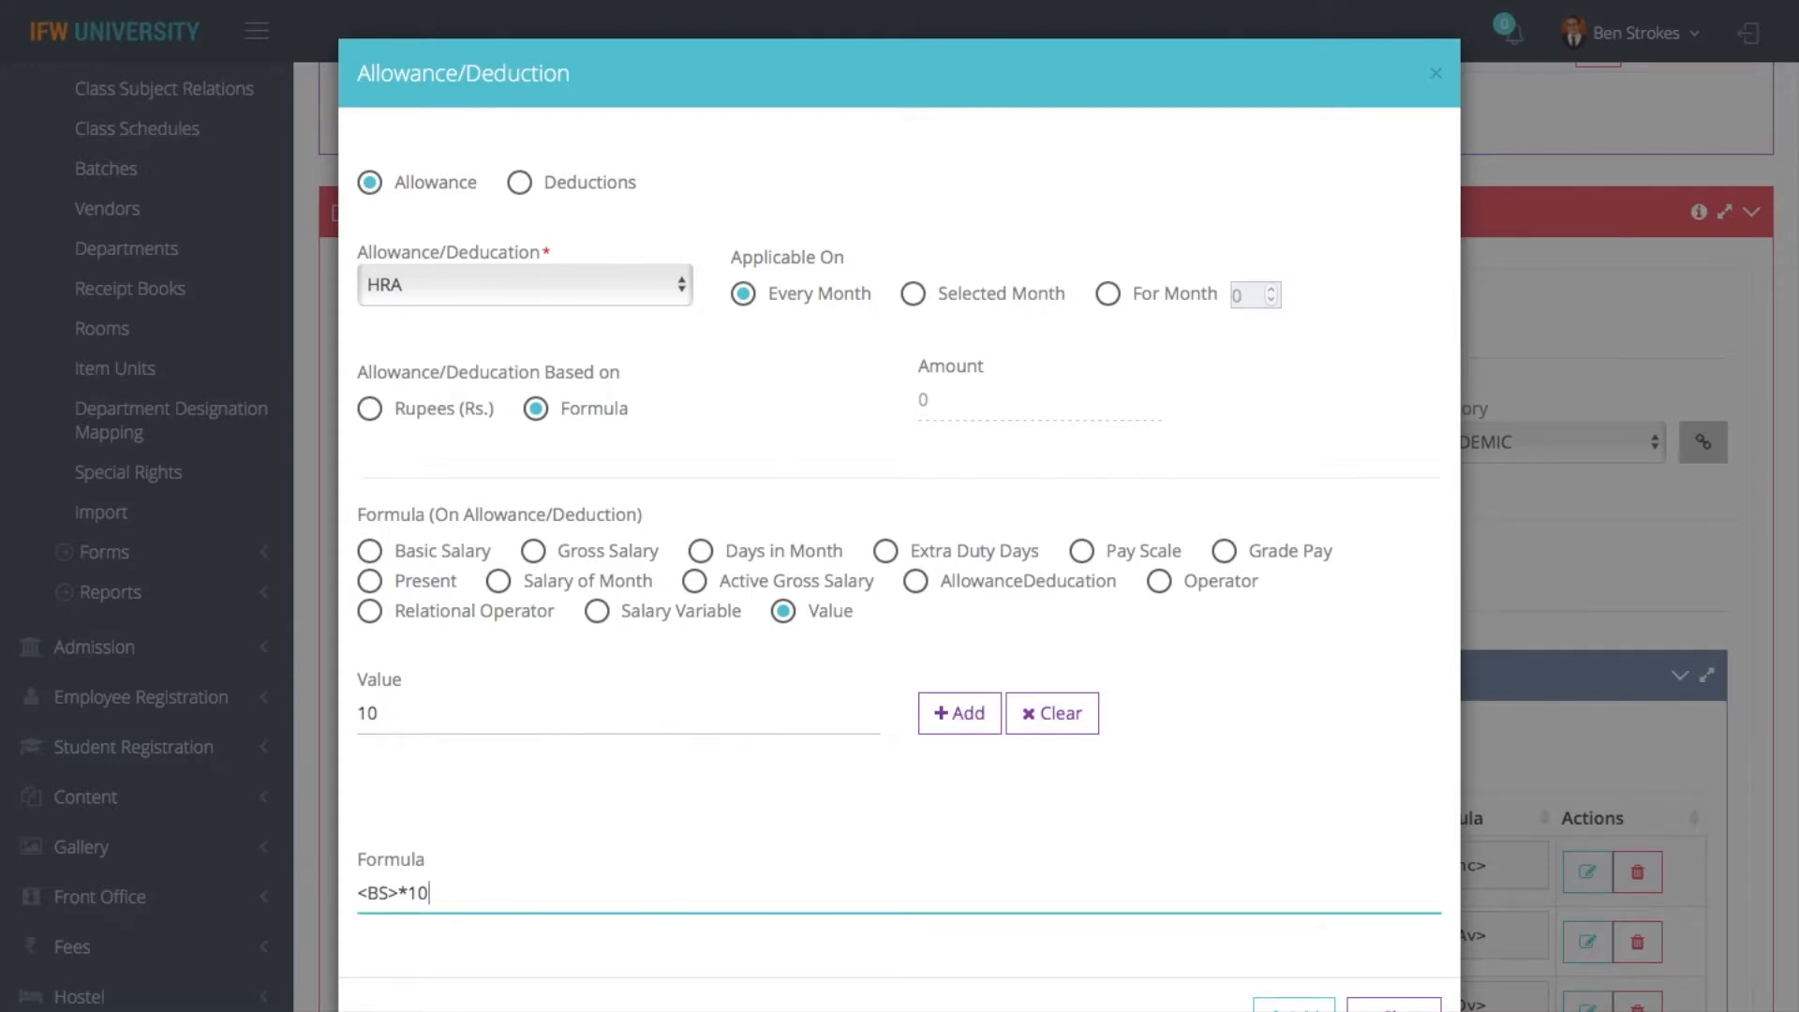
left_click(960, 714)
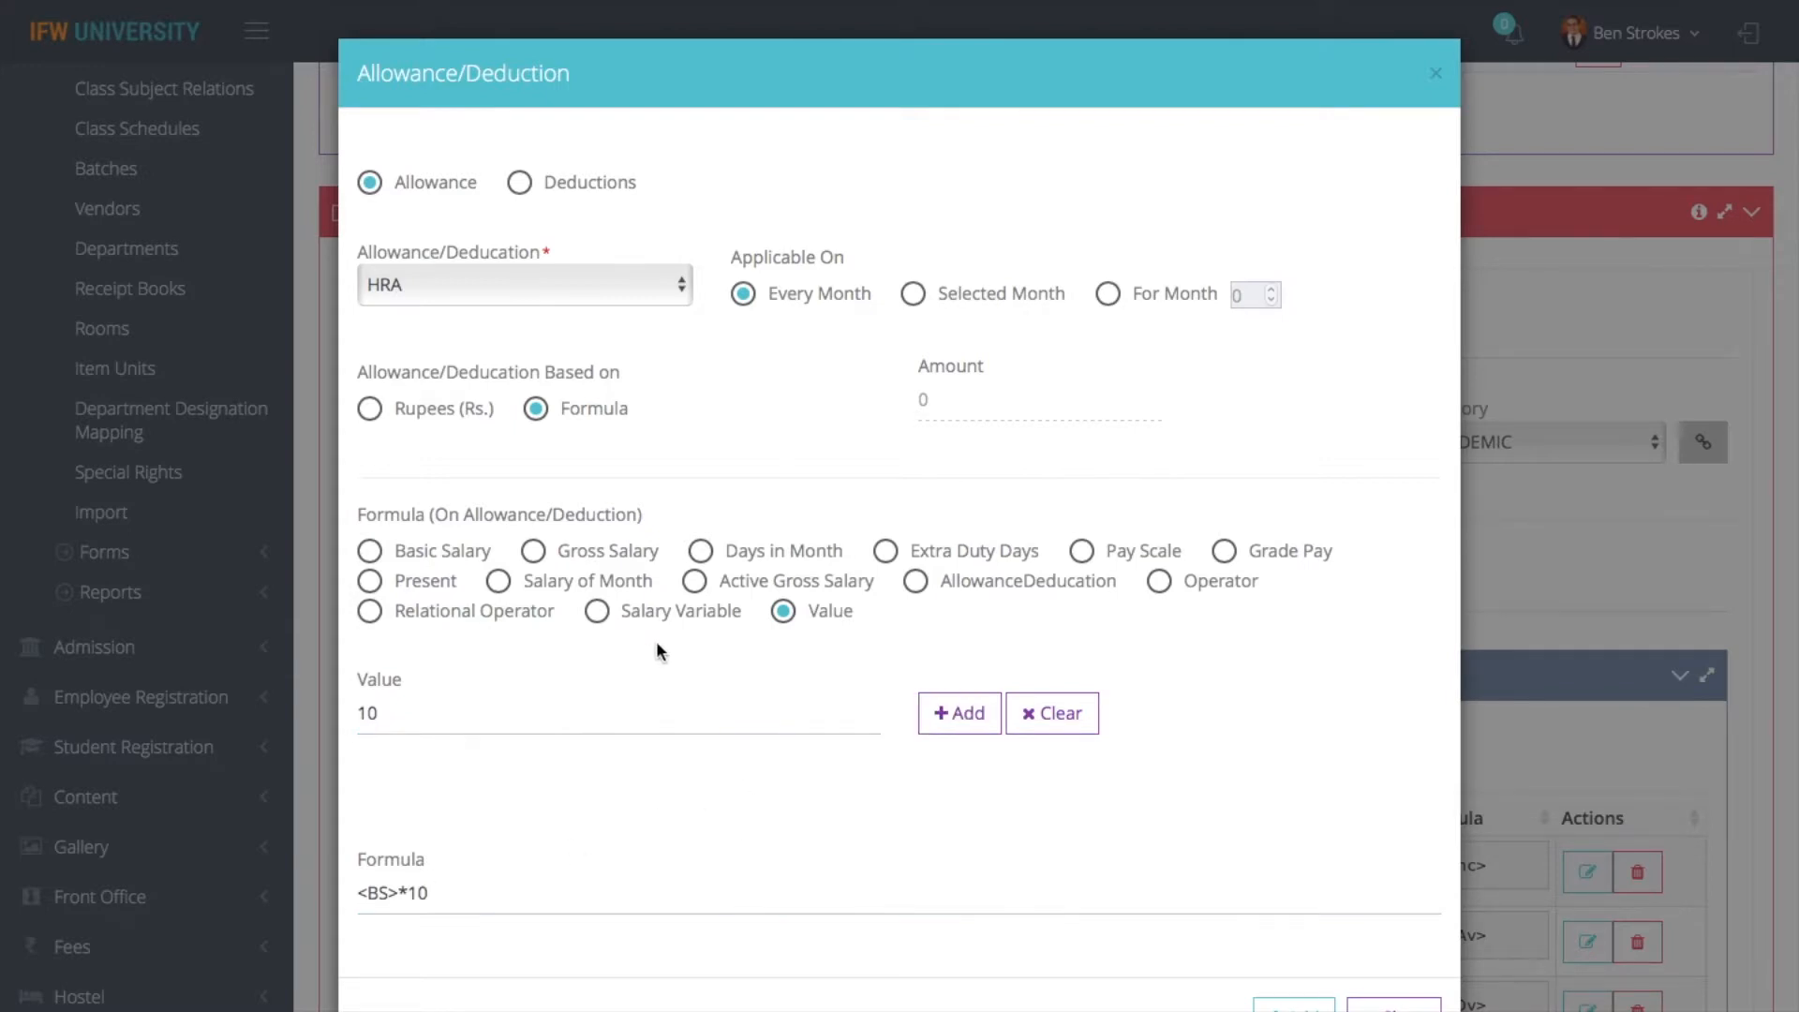
- Append the division operator to the HRA formula
left_click(1159, 581)
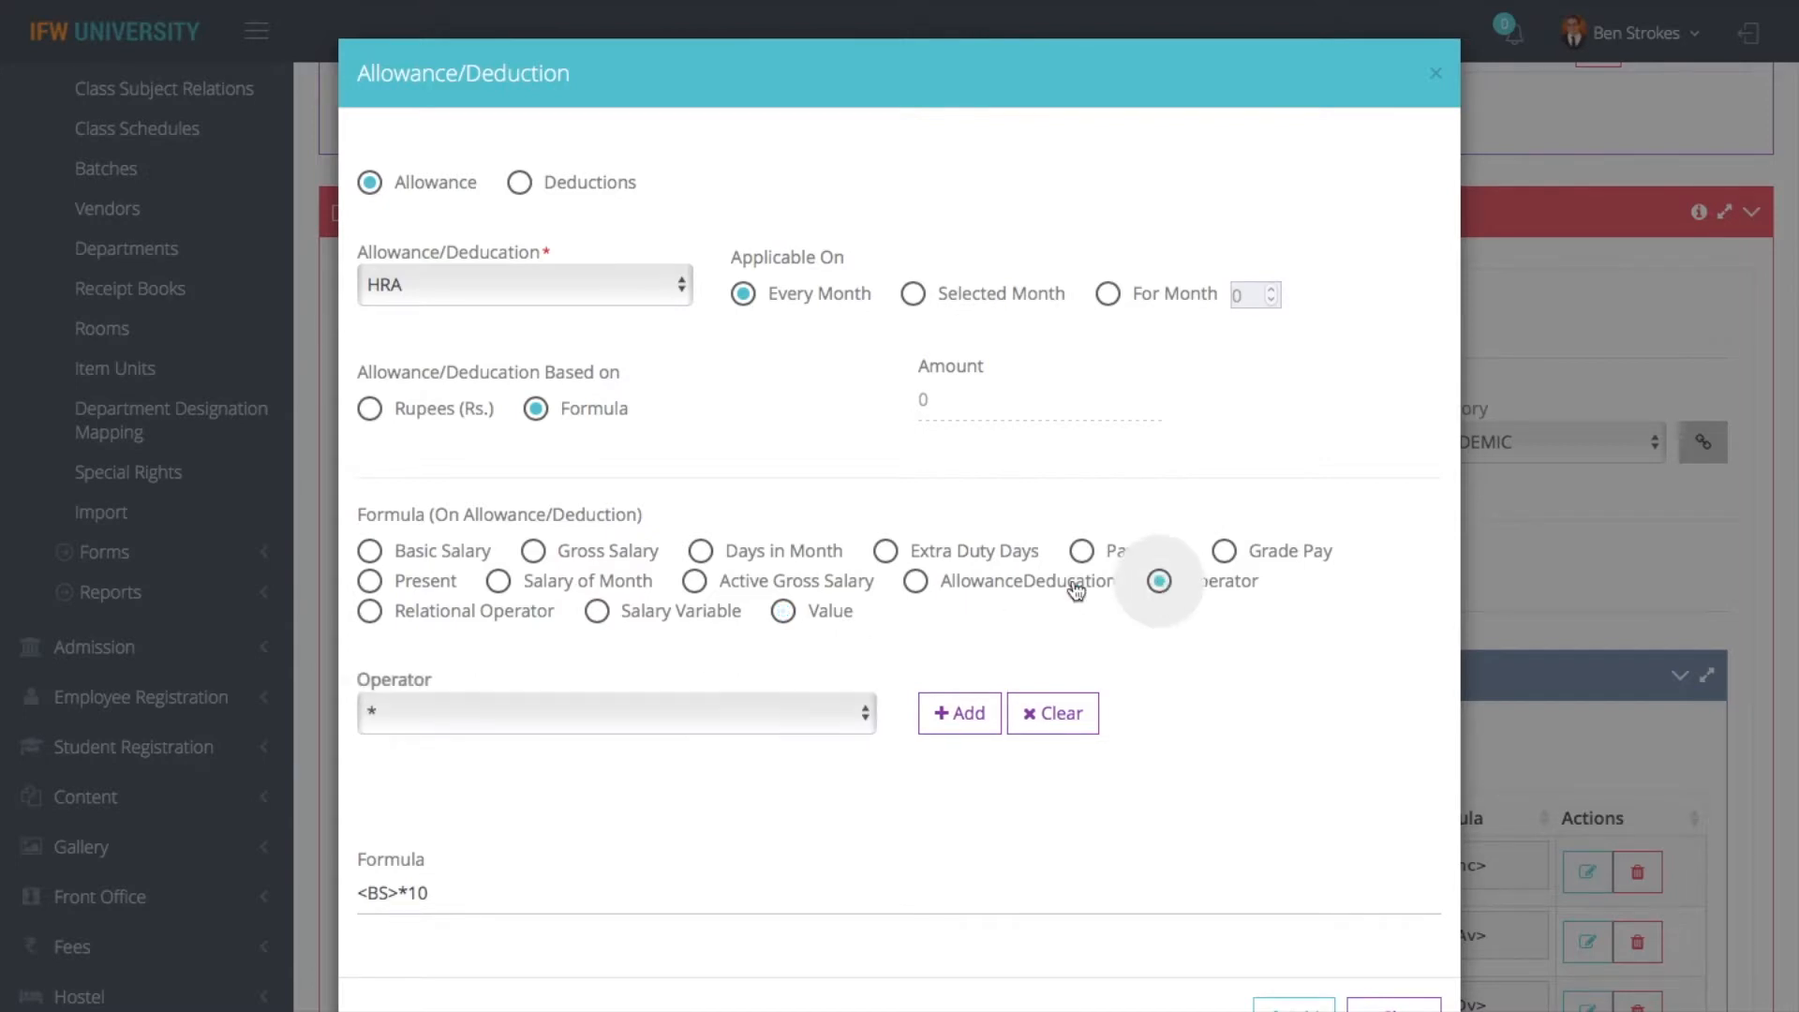
left_click(508, 710)
left_click(396, 739)
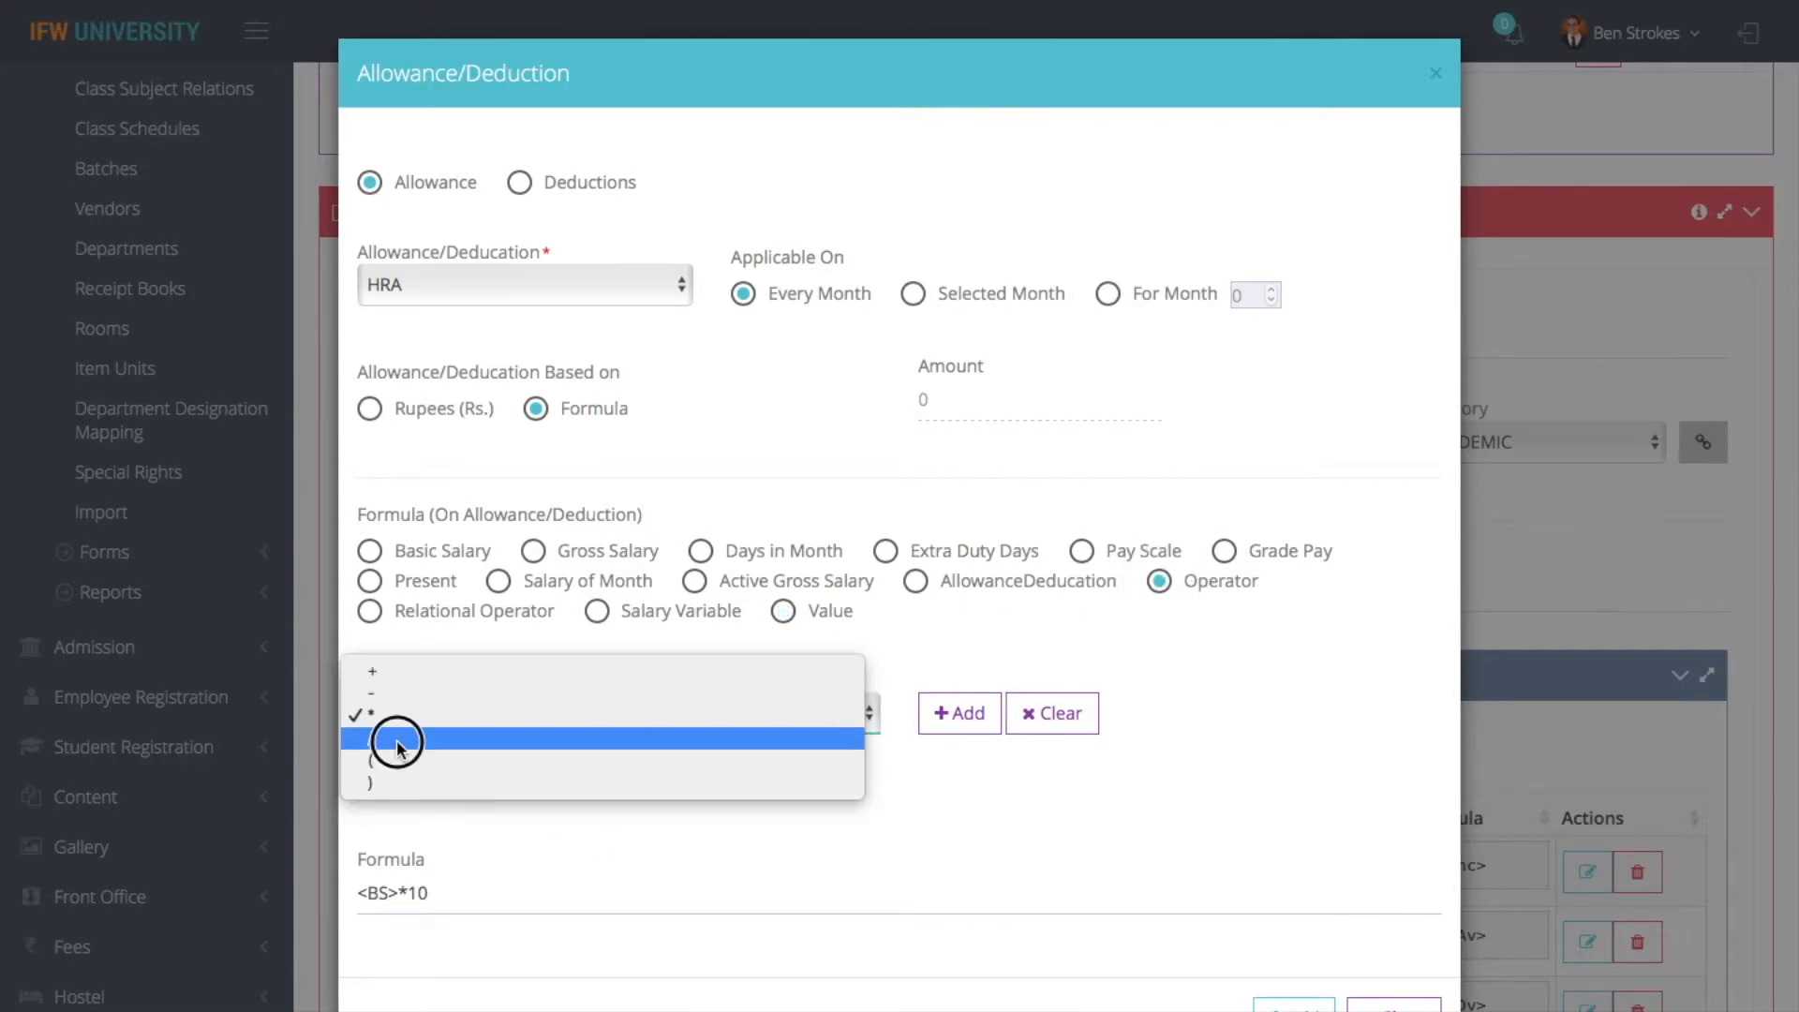
left_click(961, 722)
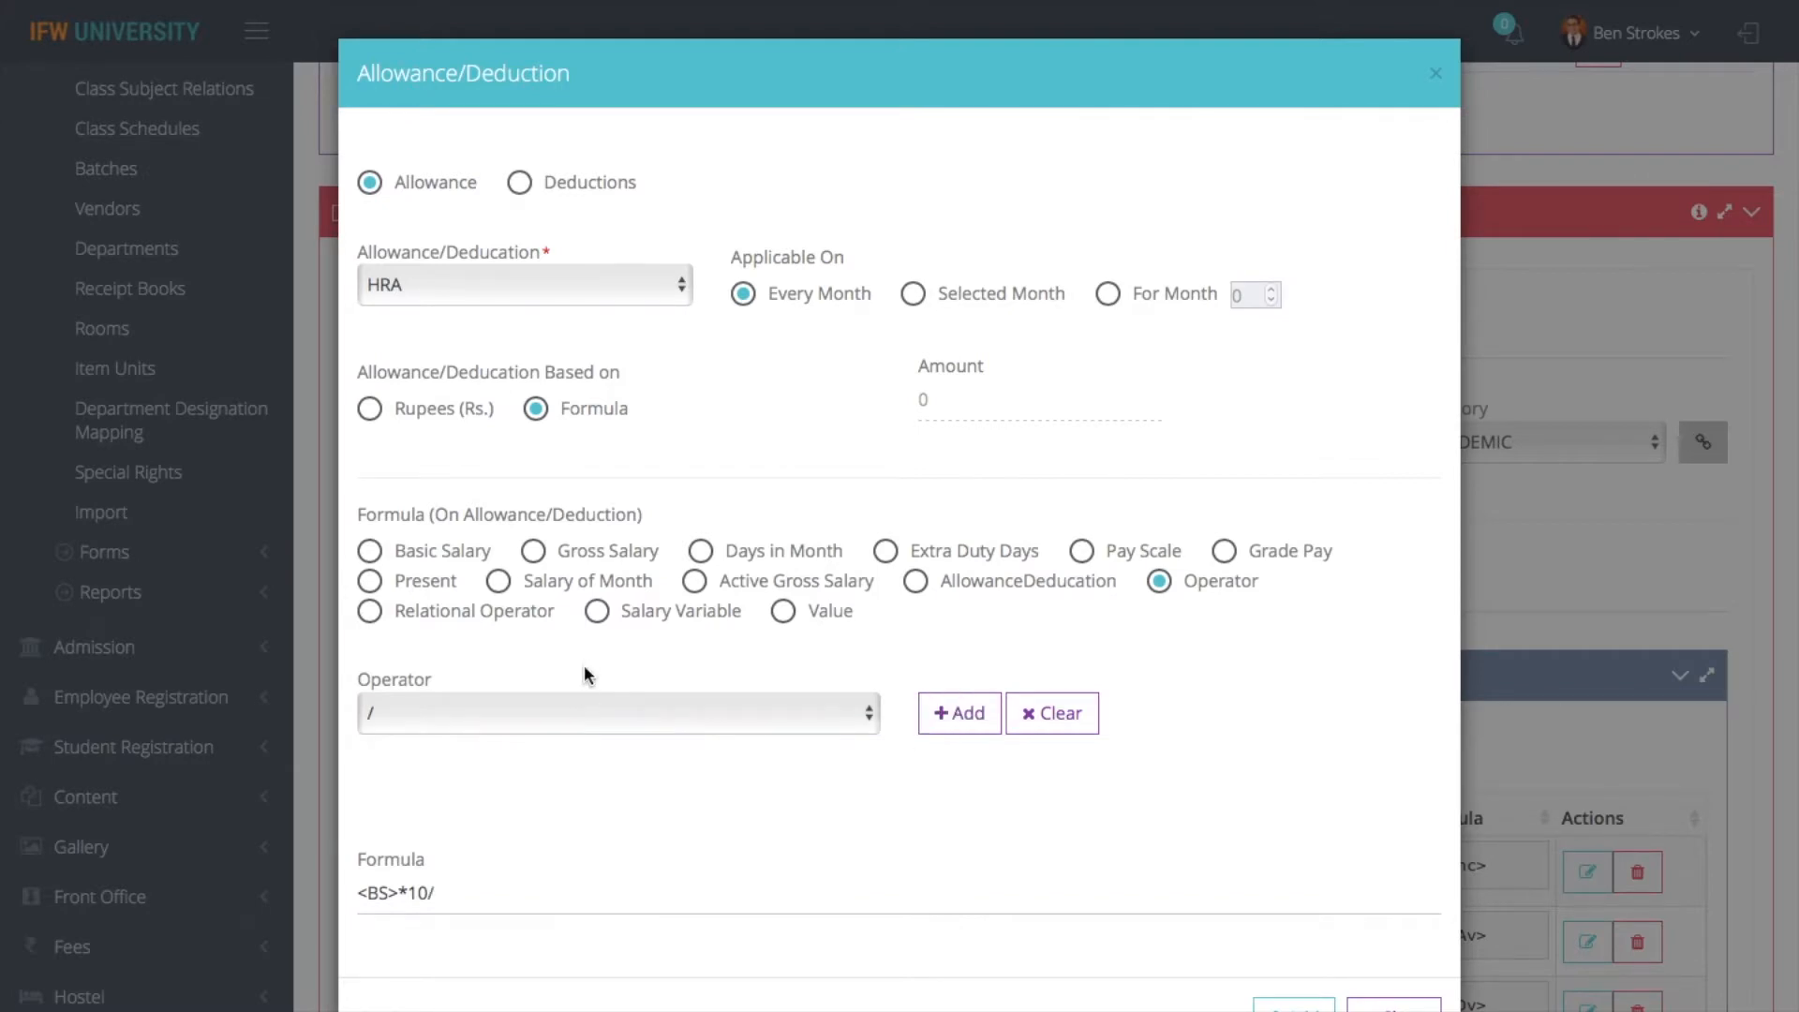
- Append the value 100 to the HRA formula and submit the allowance entry to the TEACHING scheme
left_click(786, 611)
left_click(634, 705)
type("10")
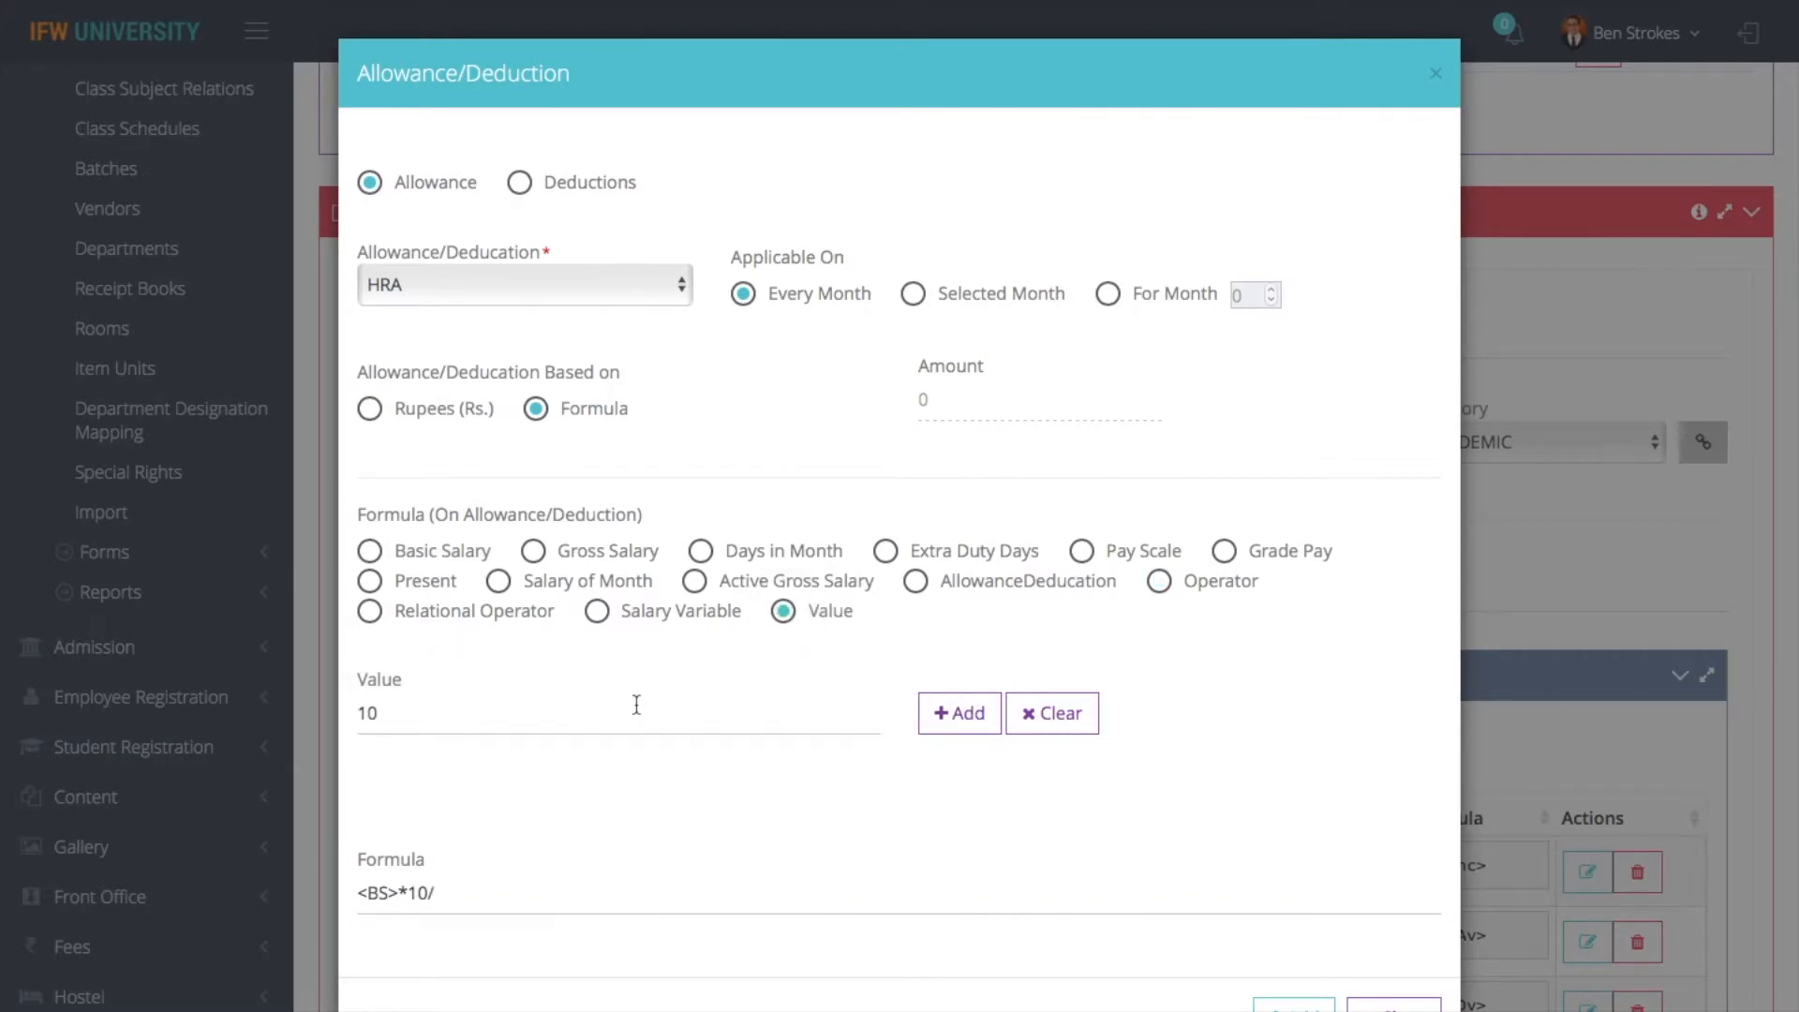
type("0")
left_click(965, 722)
left_click(1293, 1007)
scroll(1128, 866, "down", 1)
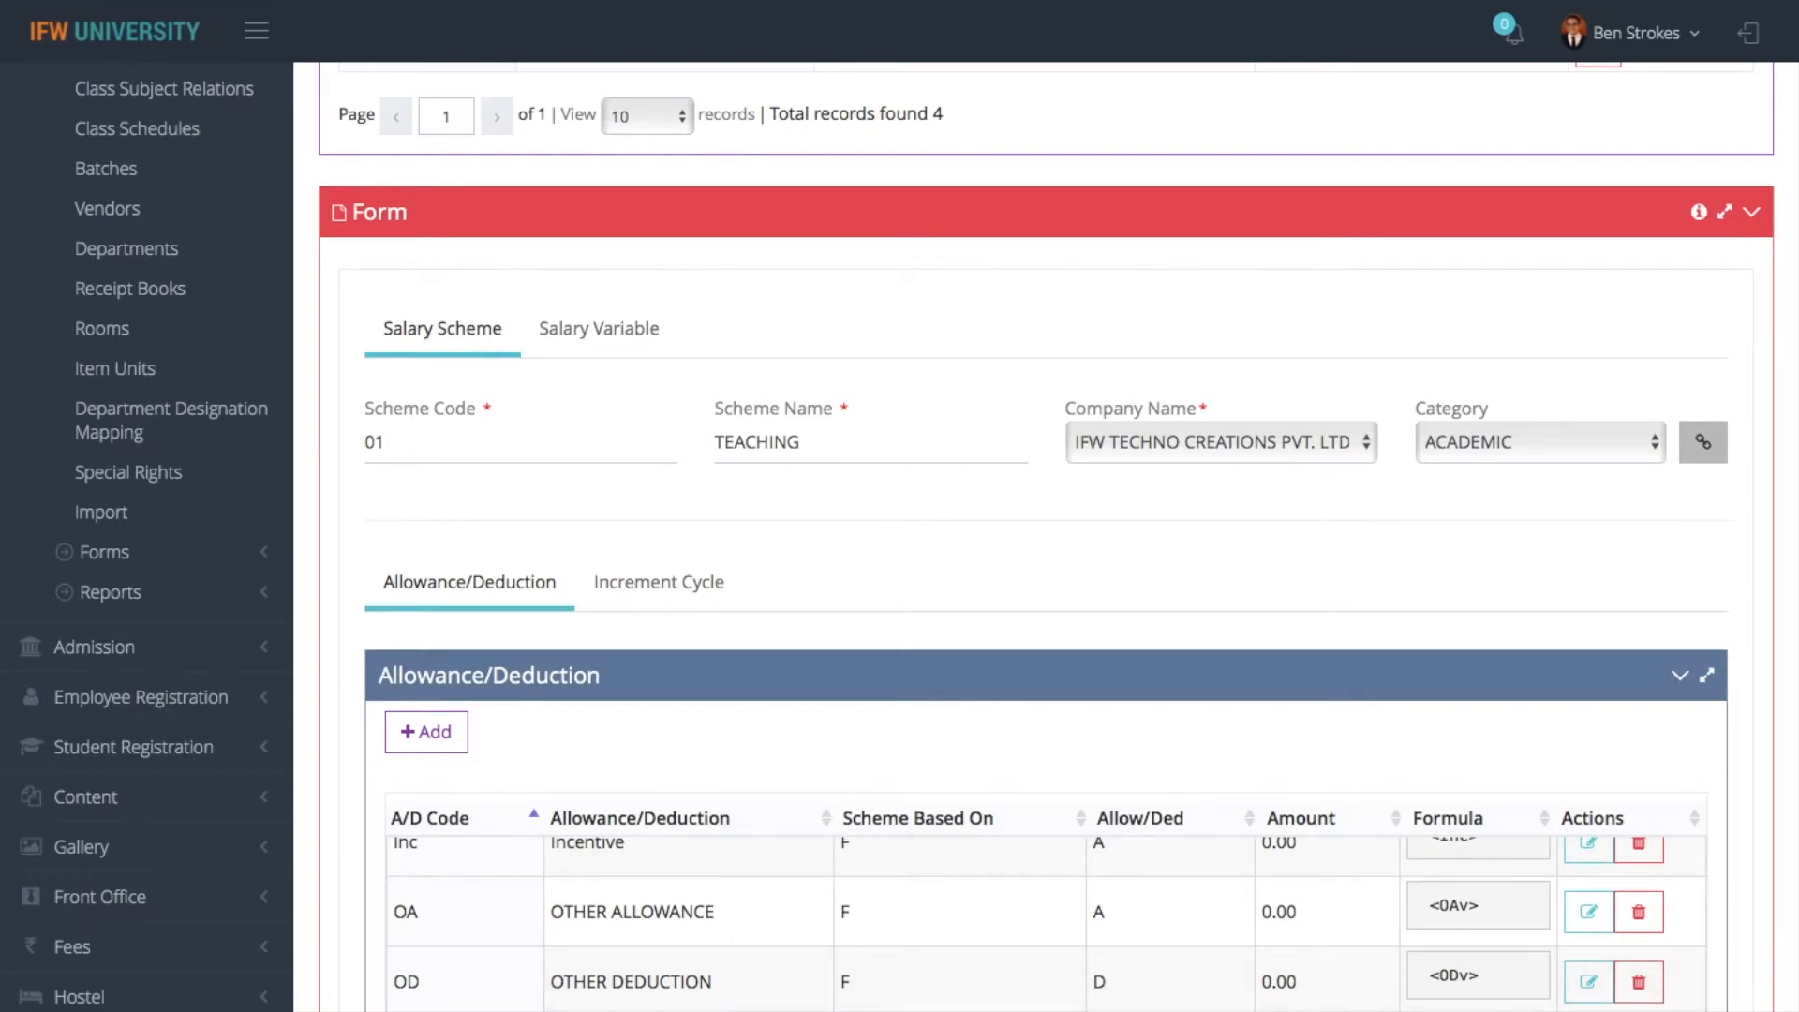
- Start a new deduction entry for PF in the TEACHING scheme and base it on a formula
left_click(426, 731)
left_click(581, 192)
left_click(550, 289)
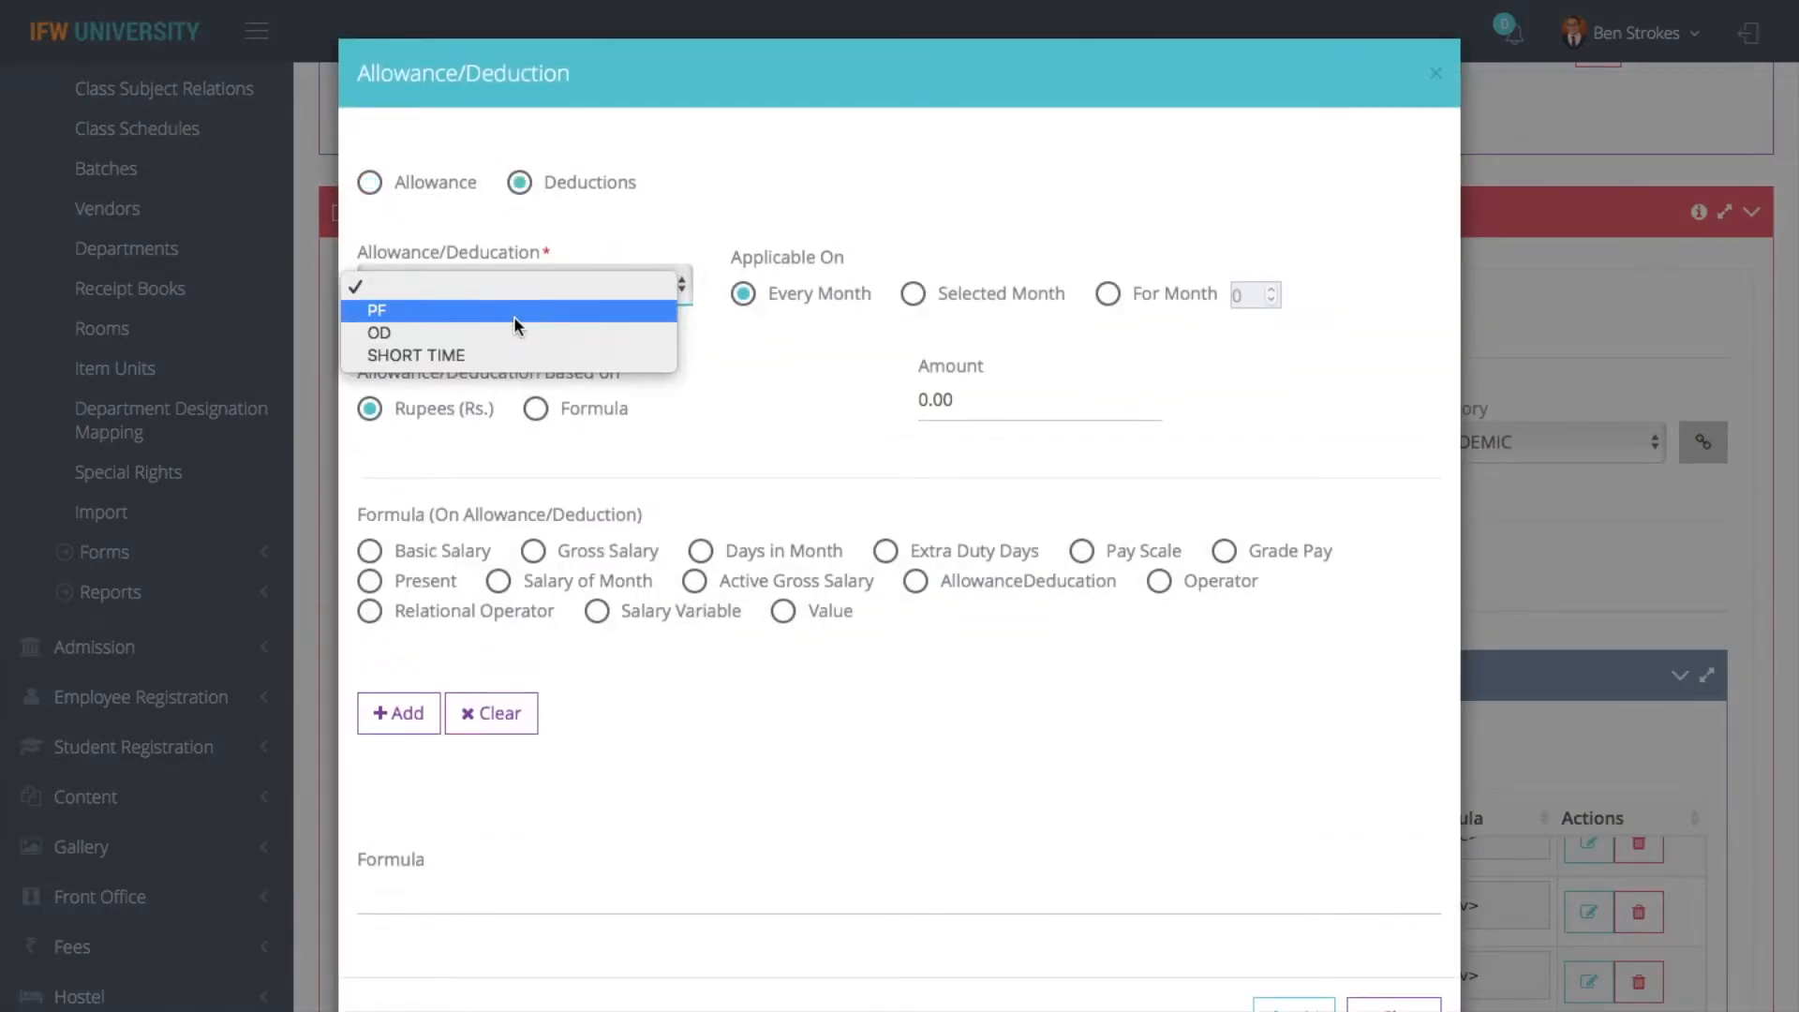
left_click(514, 319)
left_click(536, 409)
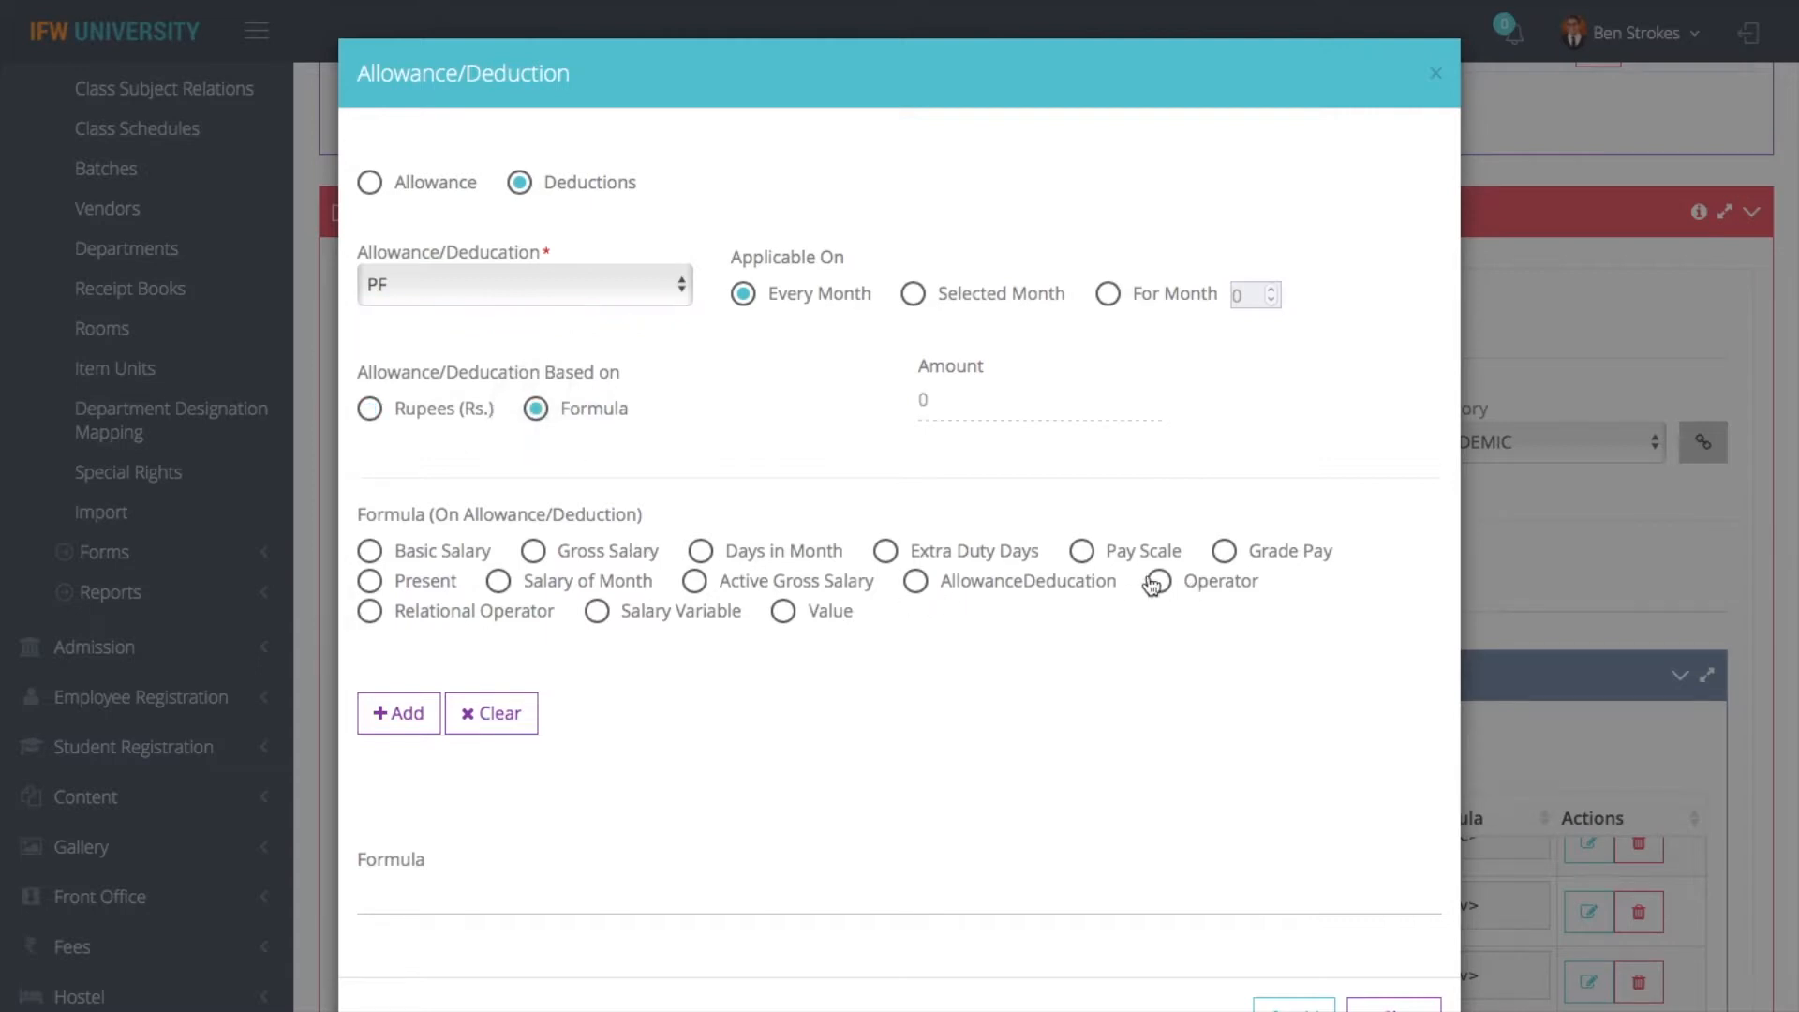
- Begin the PF formula with the condition IF, Basic Salary and the relational operator <=
left_click(435, 614)
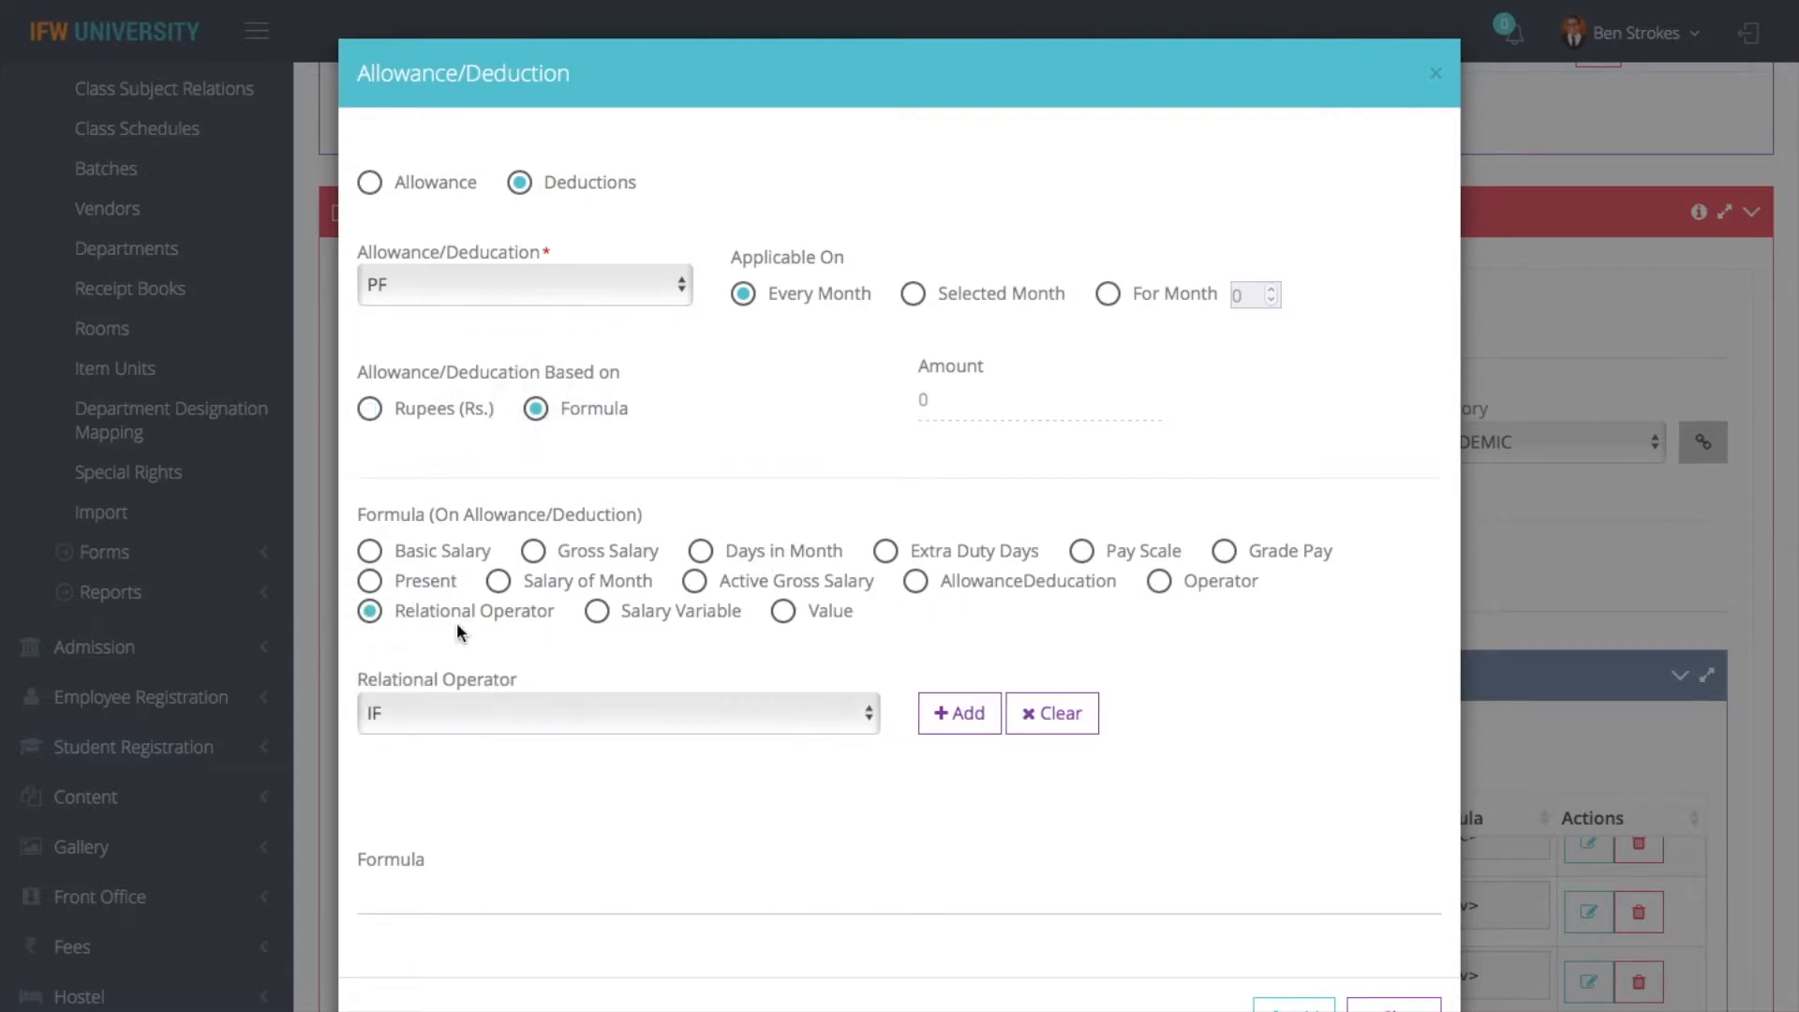
left_click(960, 713)
left_click(454, 553)
left_click(398, 713)
left_click(453, 628)
left_click(644, 714)
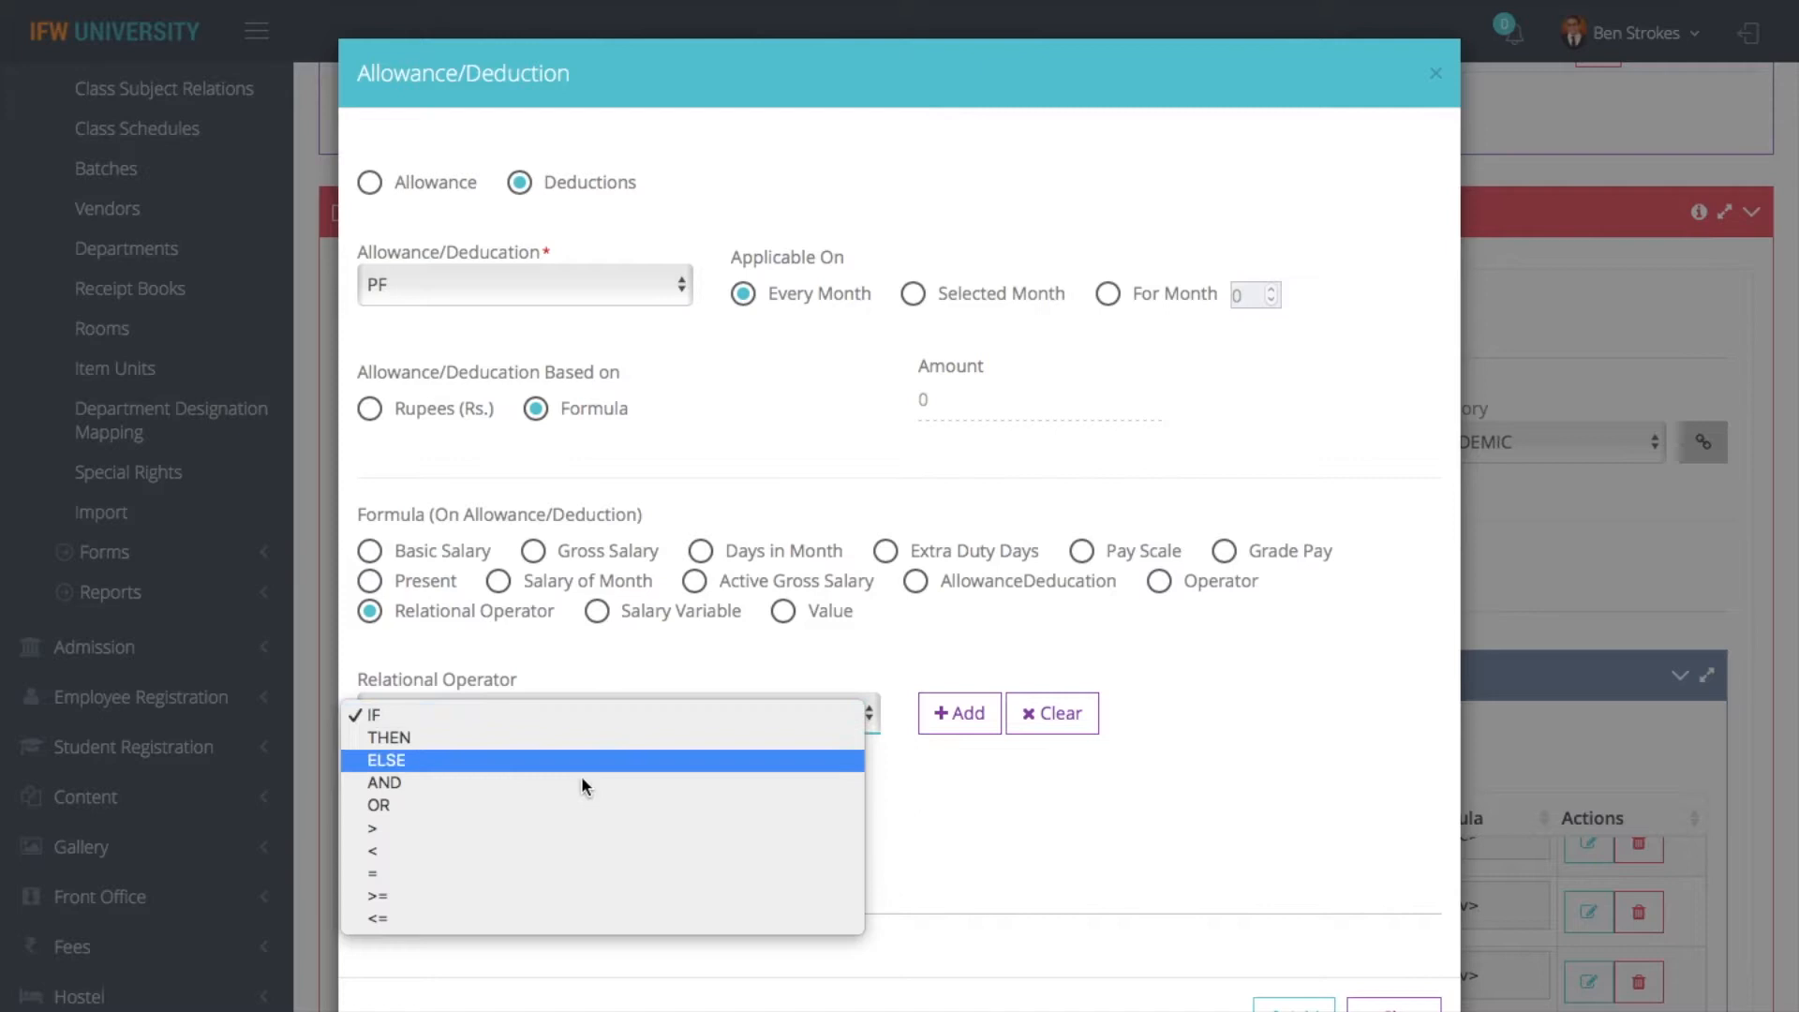
left_click(492, 915)
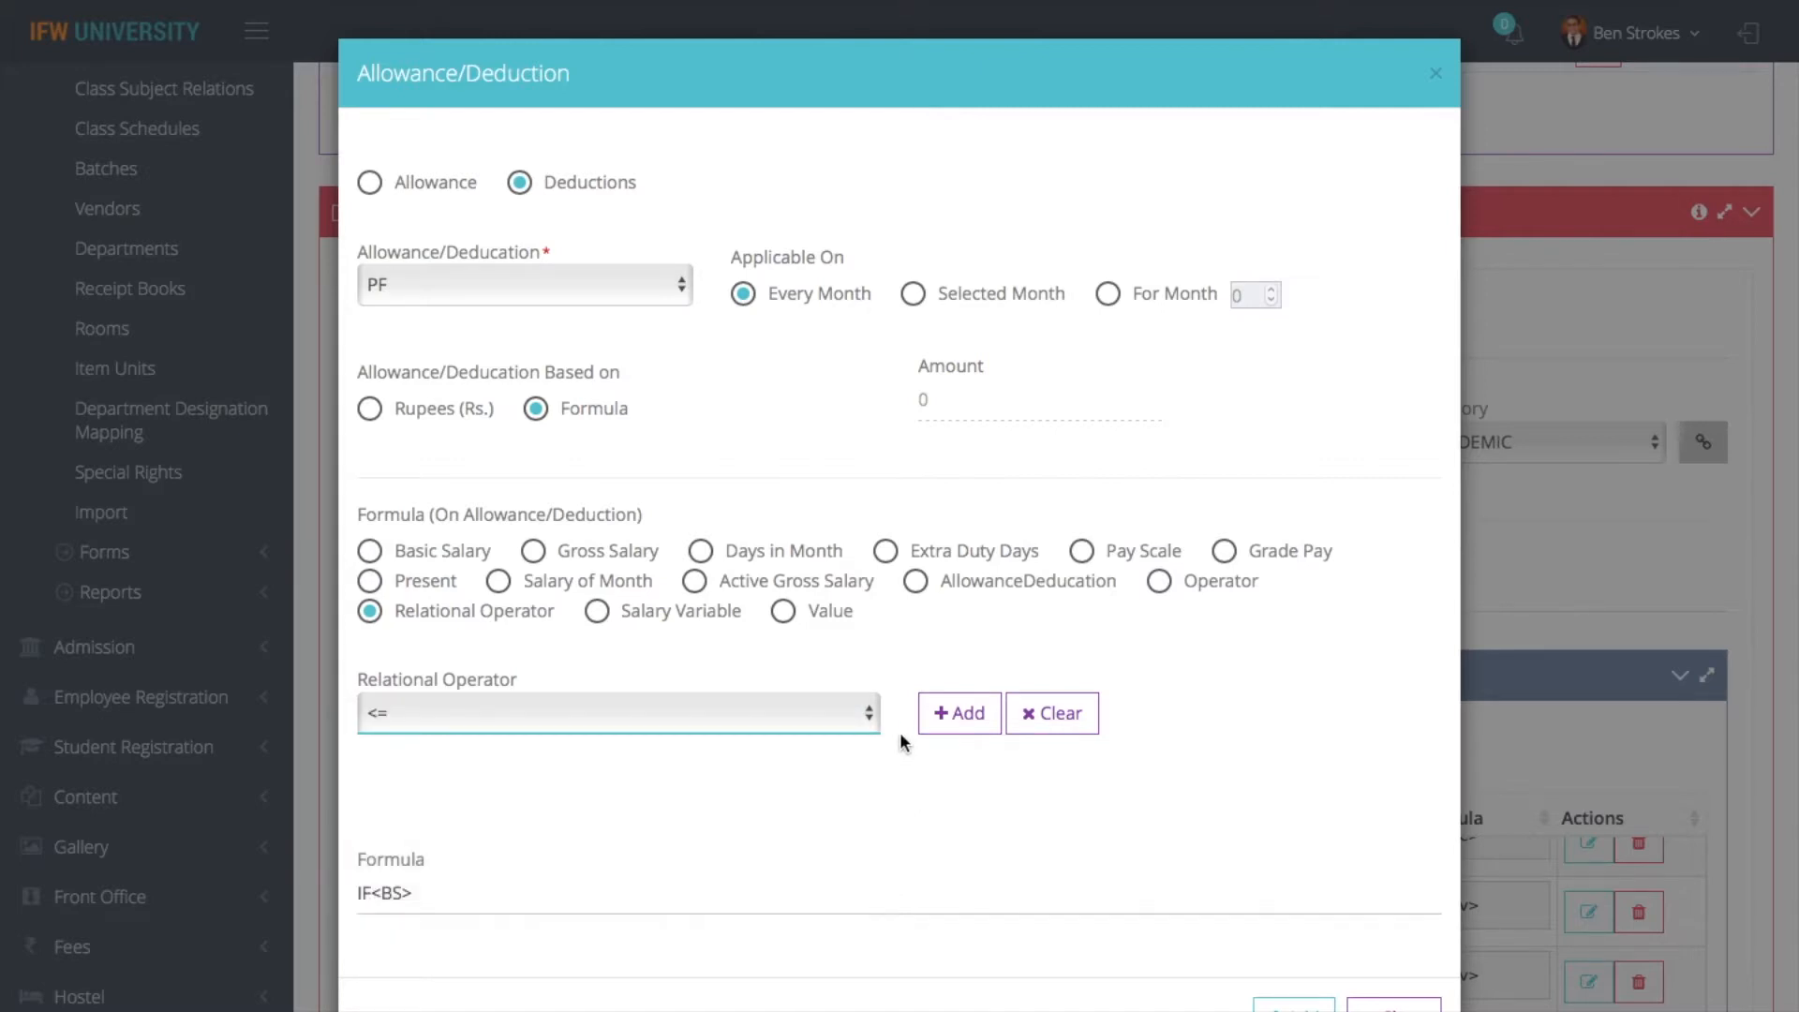
- Append the value 15000 as the limit in the PF formula's condition
left_click(770, 615)
left_click(560, 724)
type("1")
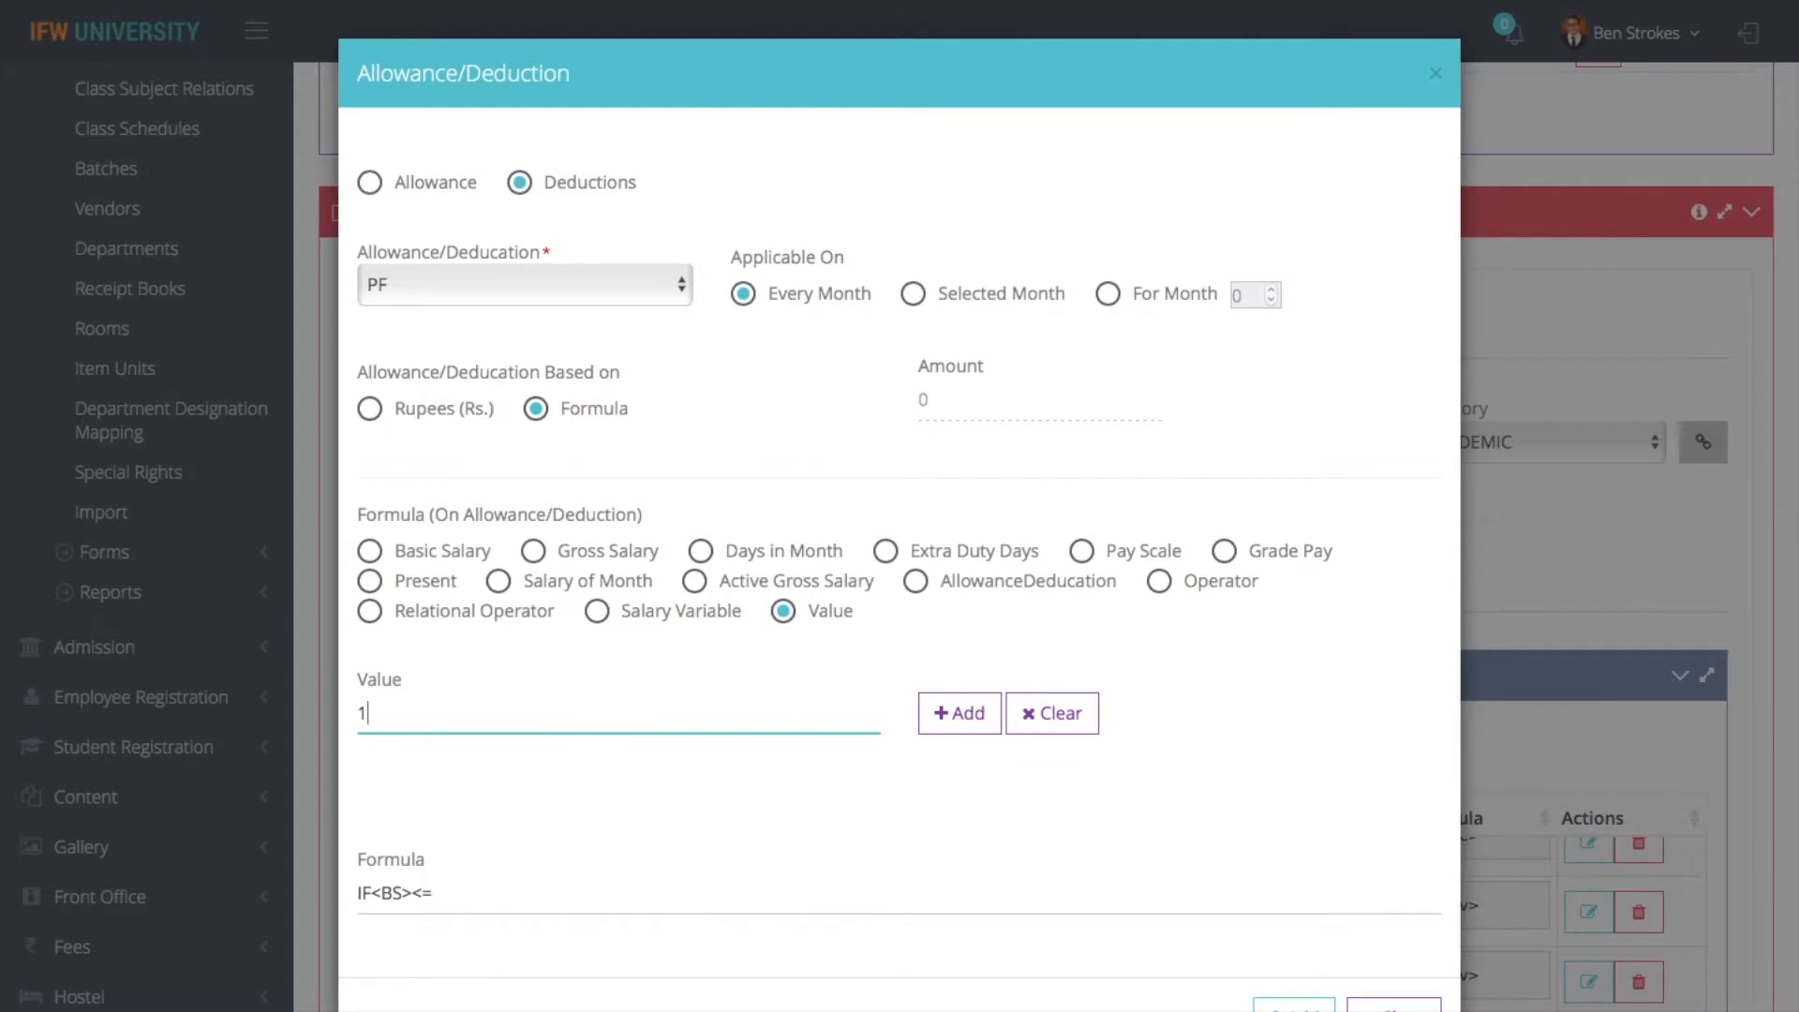
type("5000")
left_click(966, 720)
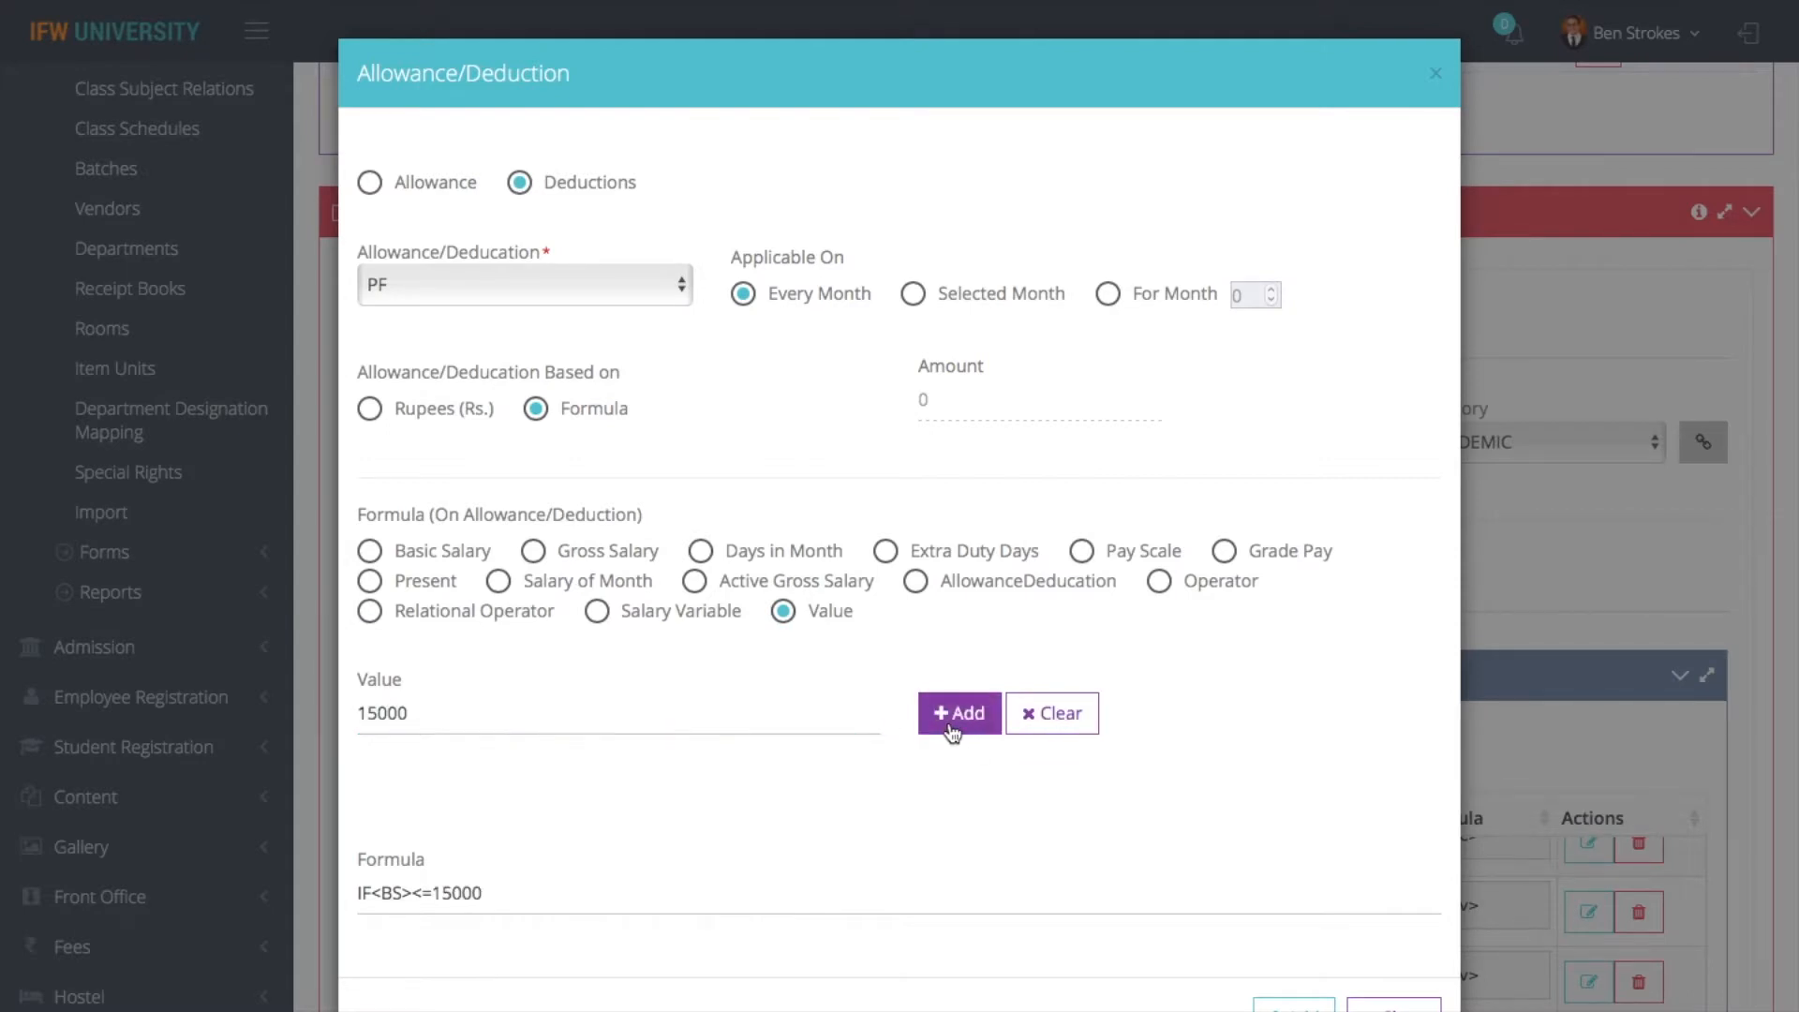
- Append the relational operator THEN to the PF formula
left_click(522, 610)
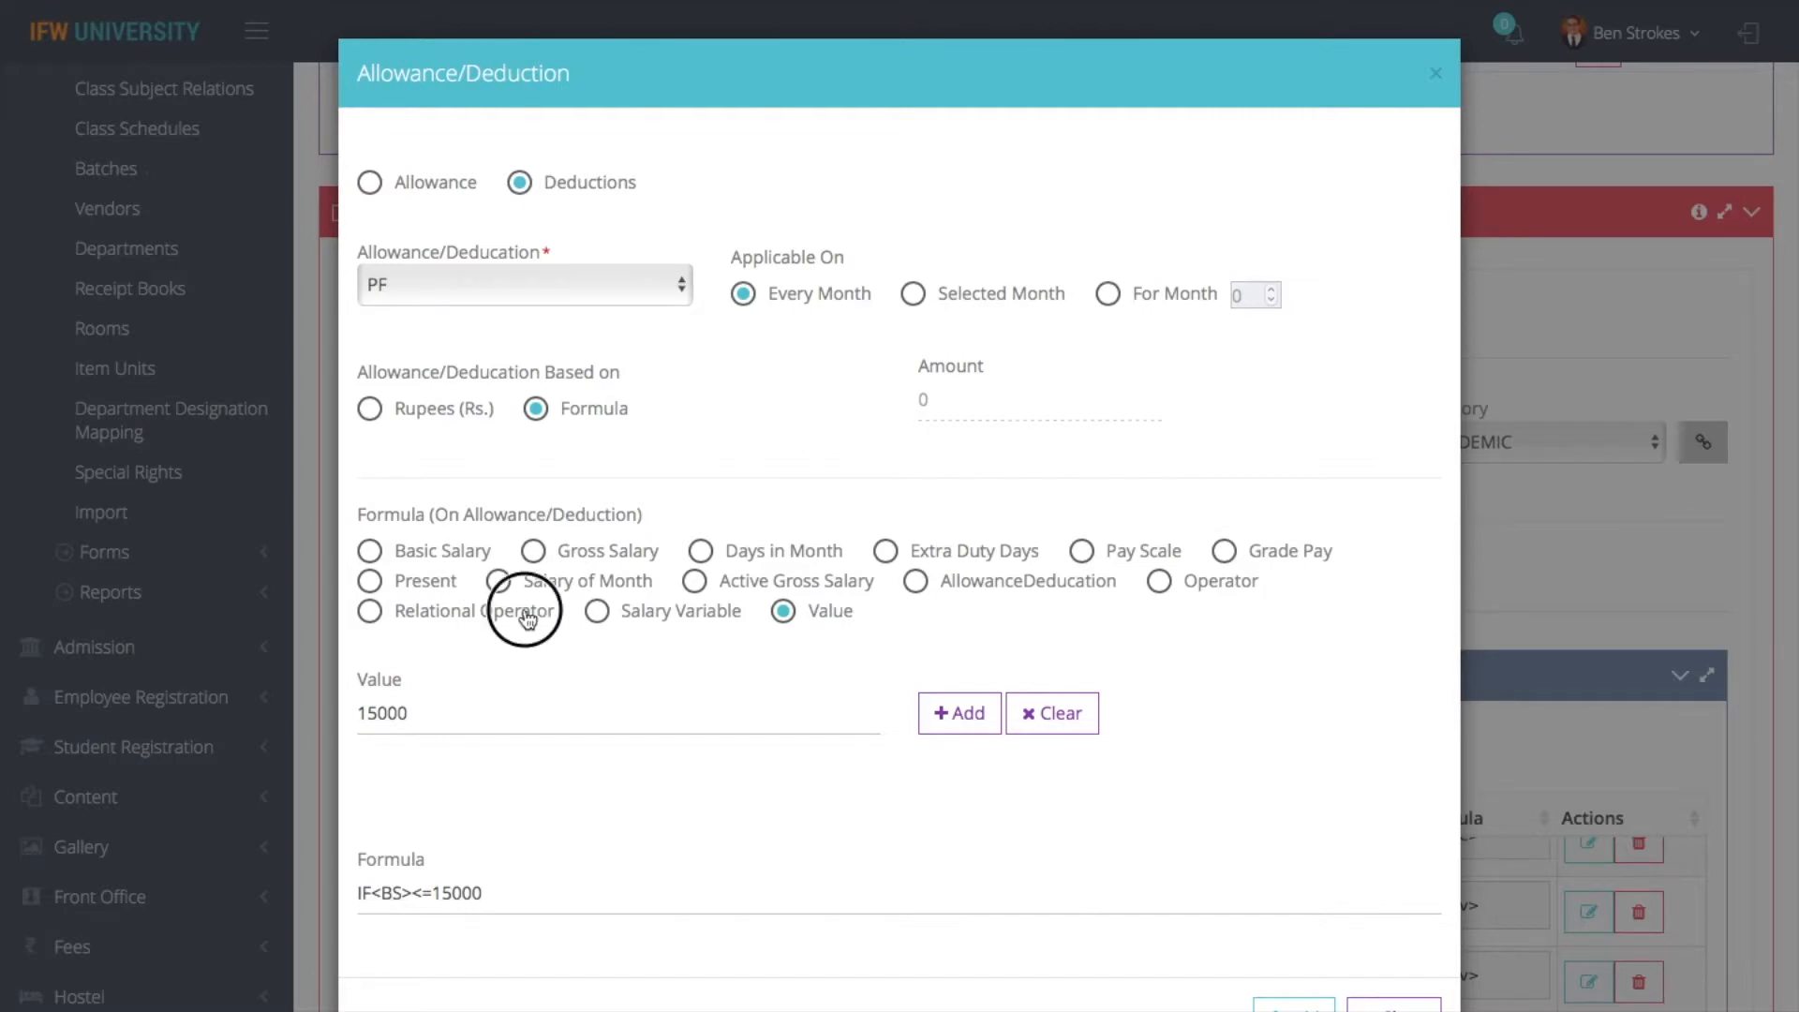
left_click(784, 708)
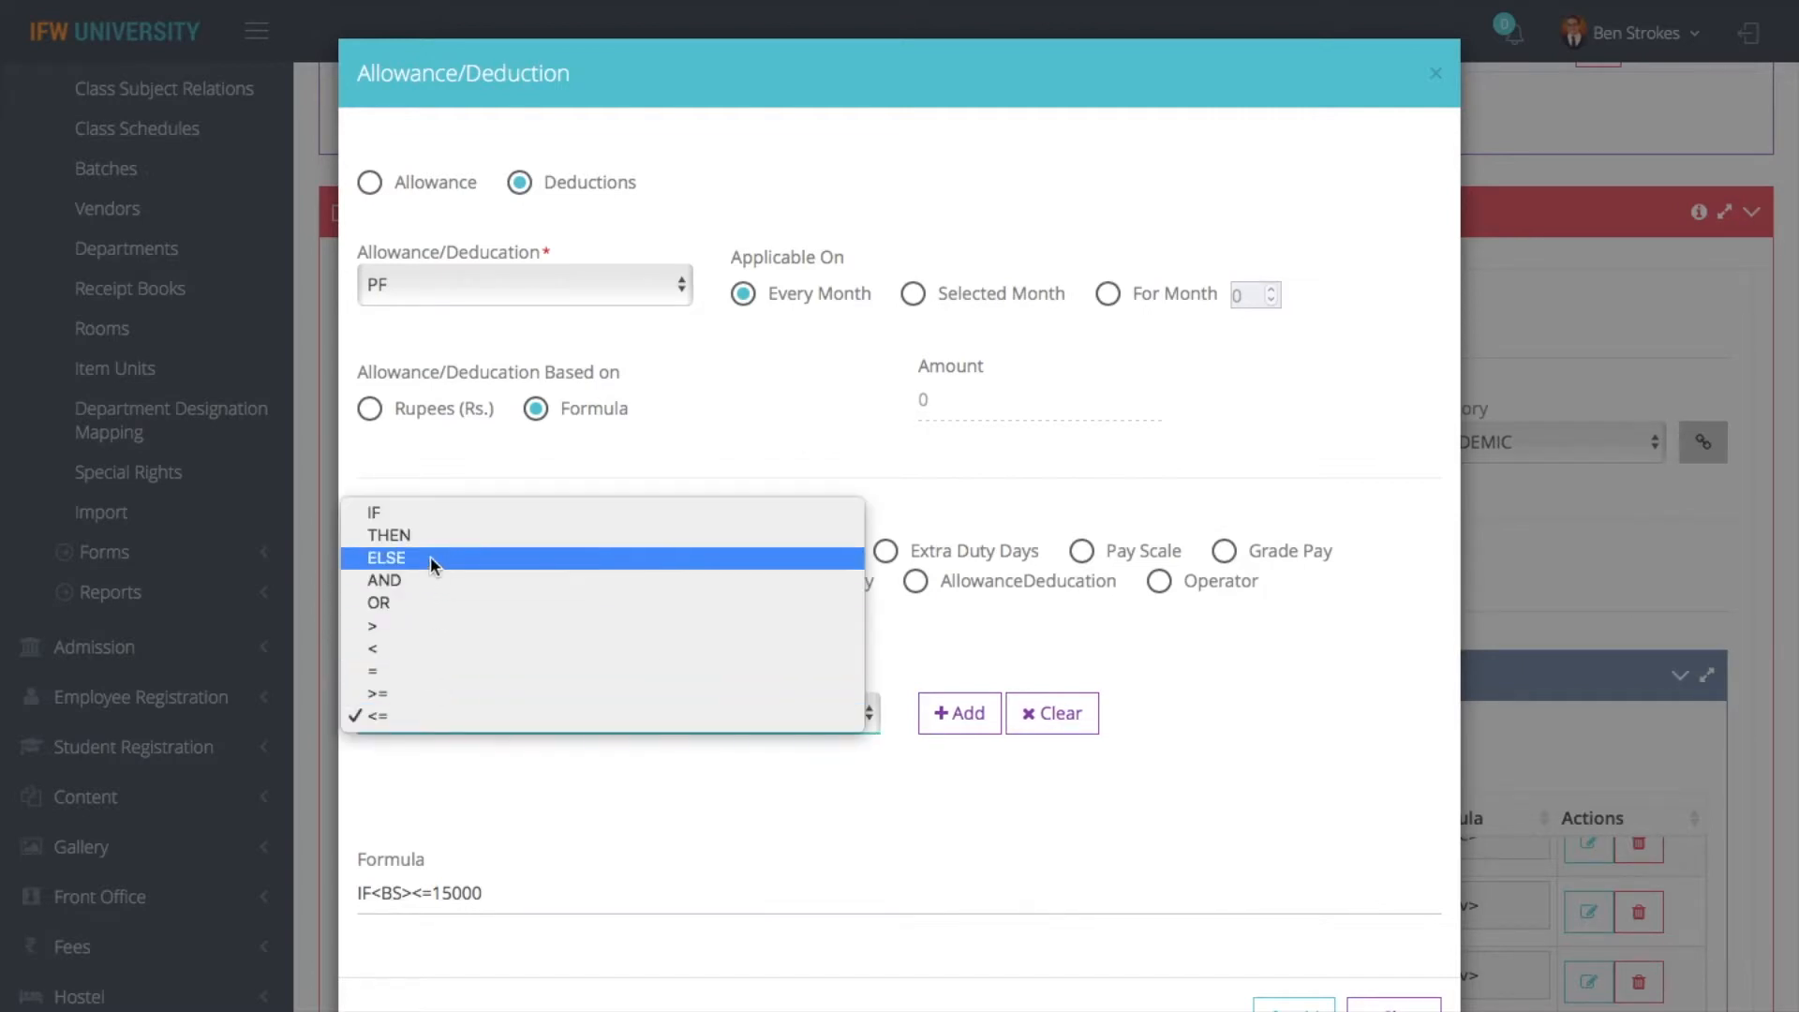
left_click(448, 538)
left_click(986, 720)
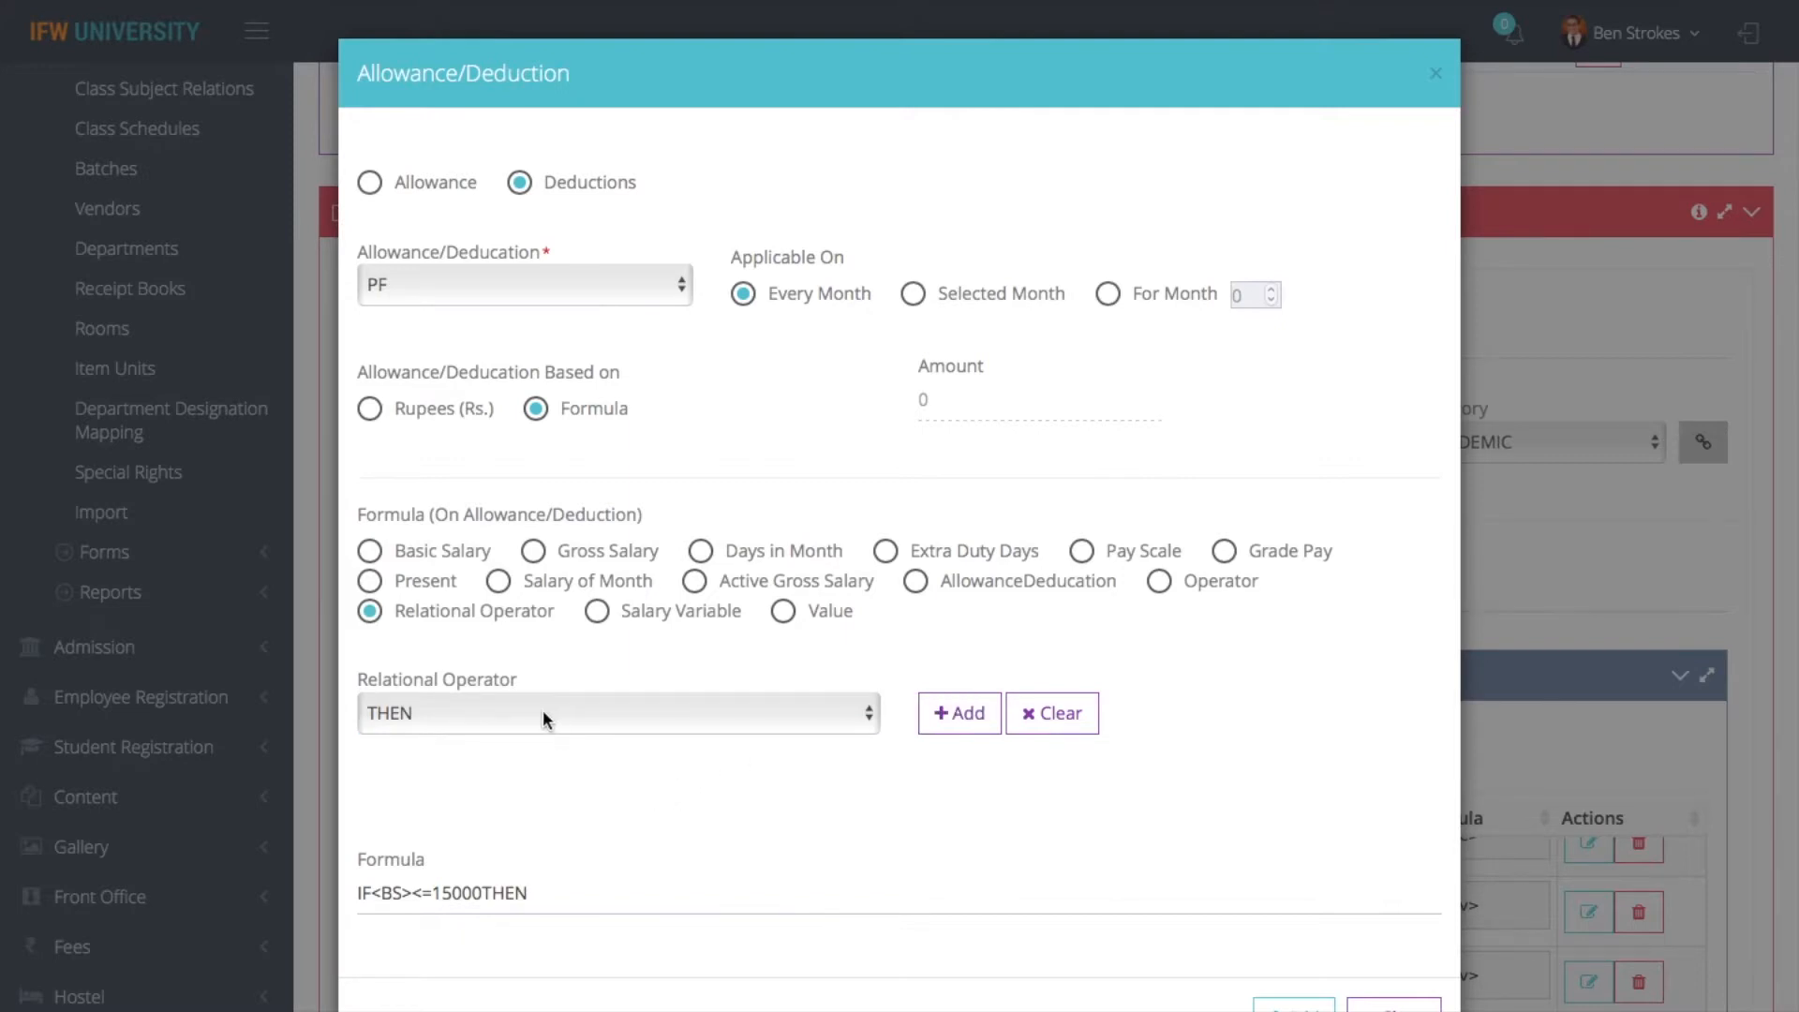
- Append Basic Salary and the multiplication operator * to the PF formula after THEN
left_click(431, 556)
left_click(419, 716)
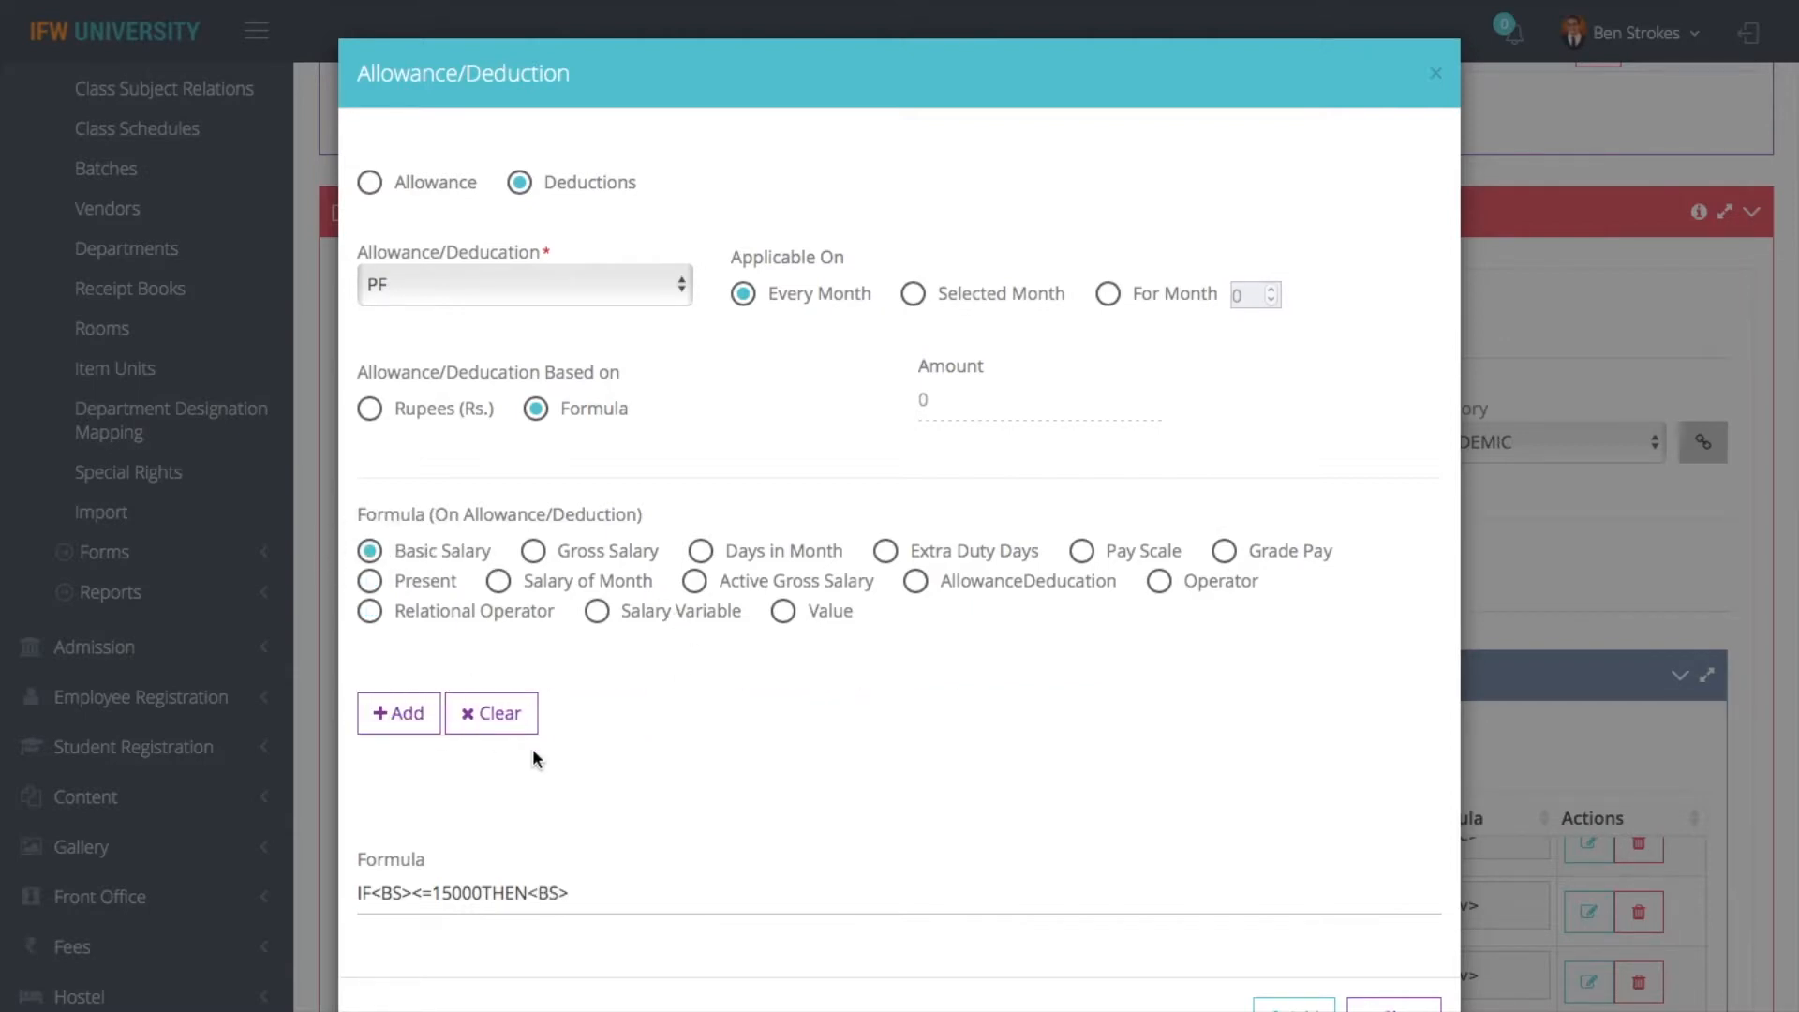
left_click(1162, 582)
left_click(645, 701)
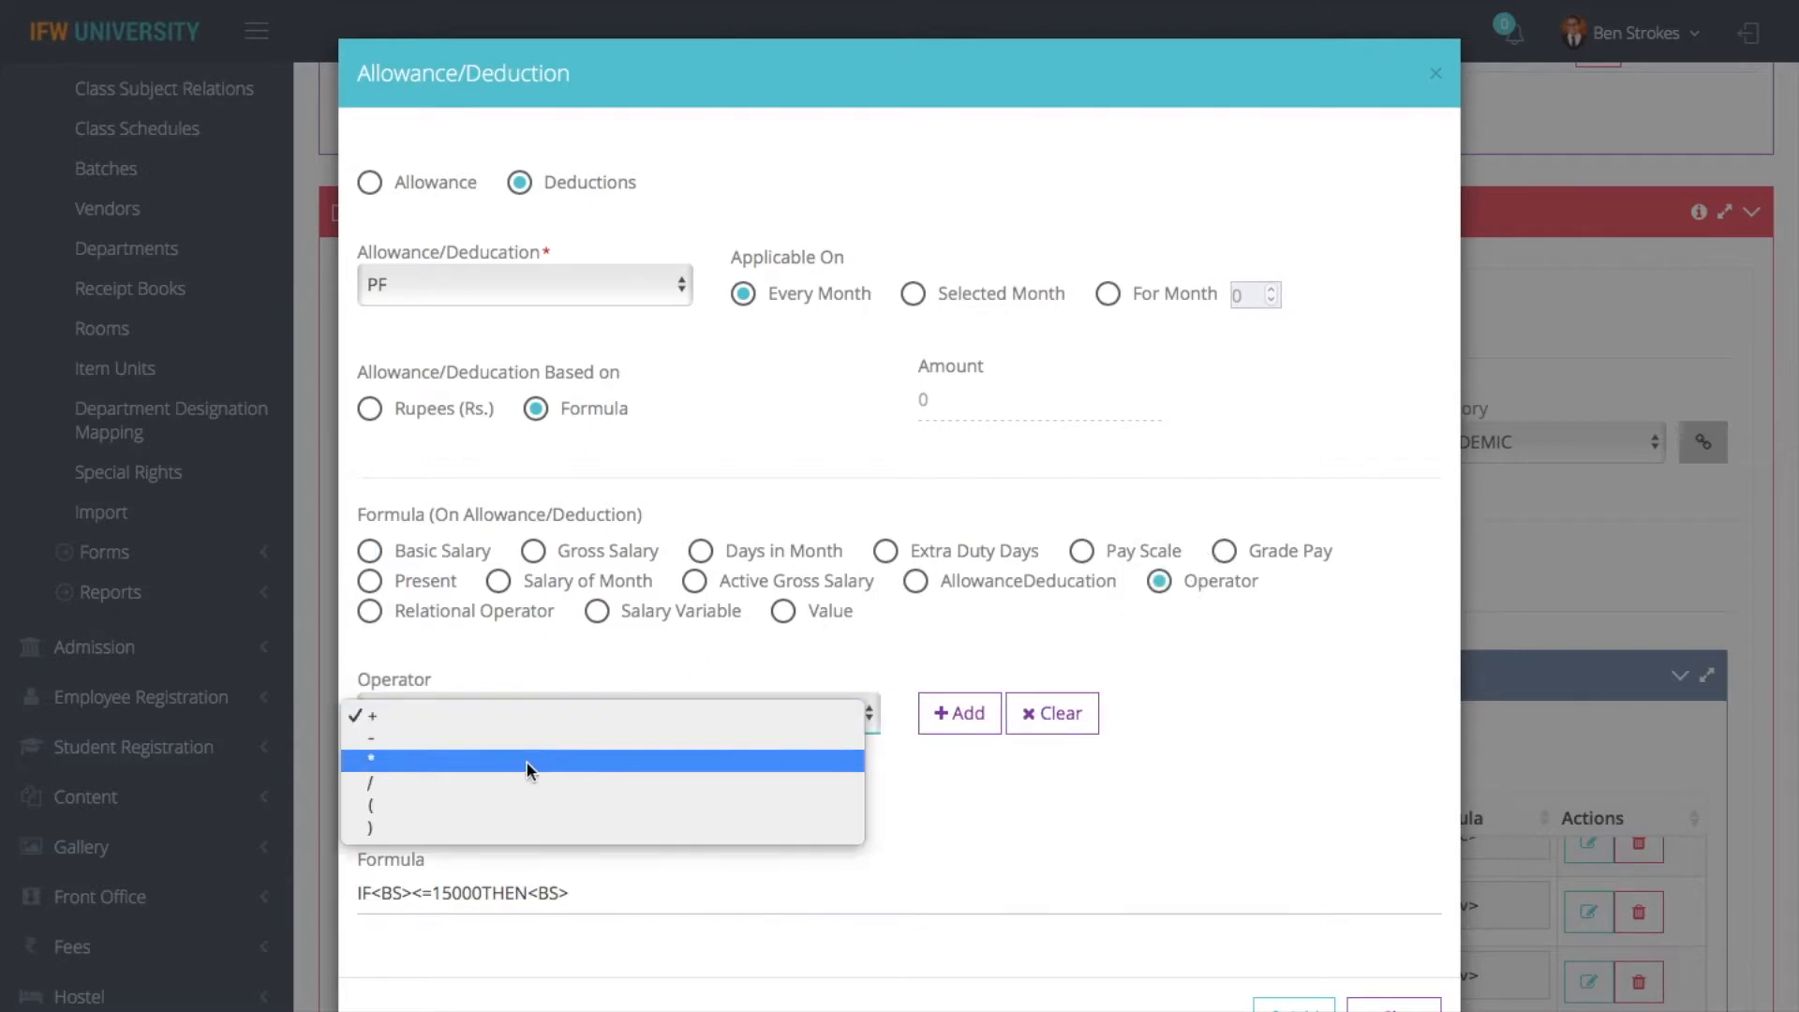
left_click(526, 763)
left_click(958, 722)
- Append the value .10 to the PF formula as the multiplier of Basic Salary
left_click(783, 611)
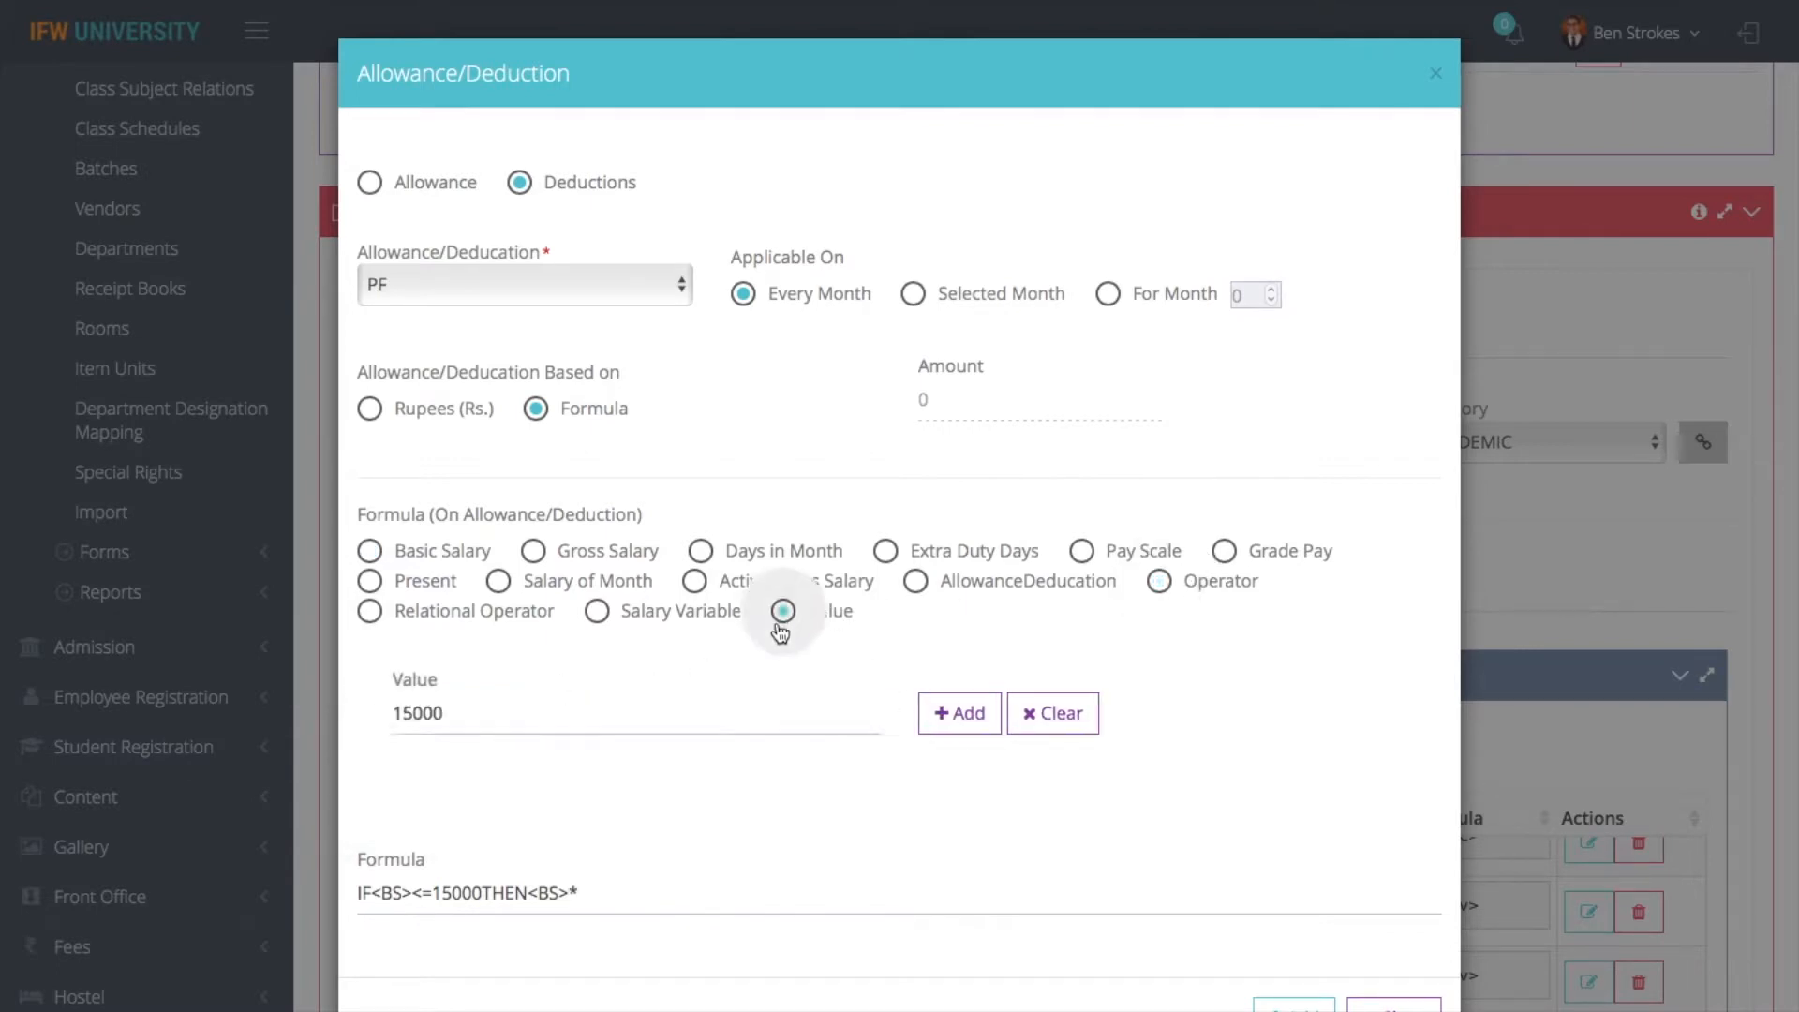
left_click(687, 732)
key("BackSpace")
key("BackSpace")
key("BackSpace")
key("BackSpace")
key("BackSpace")
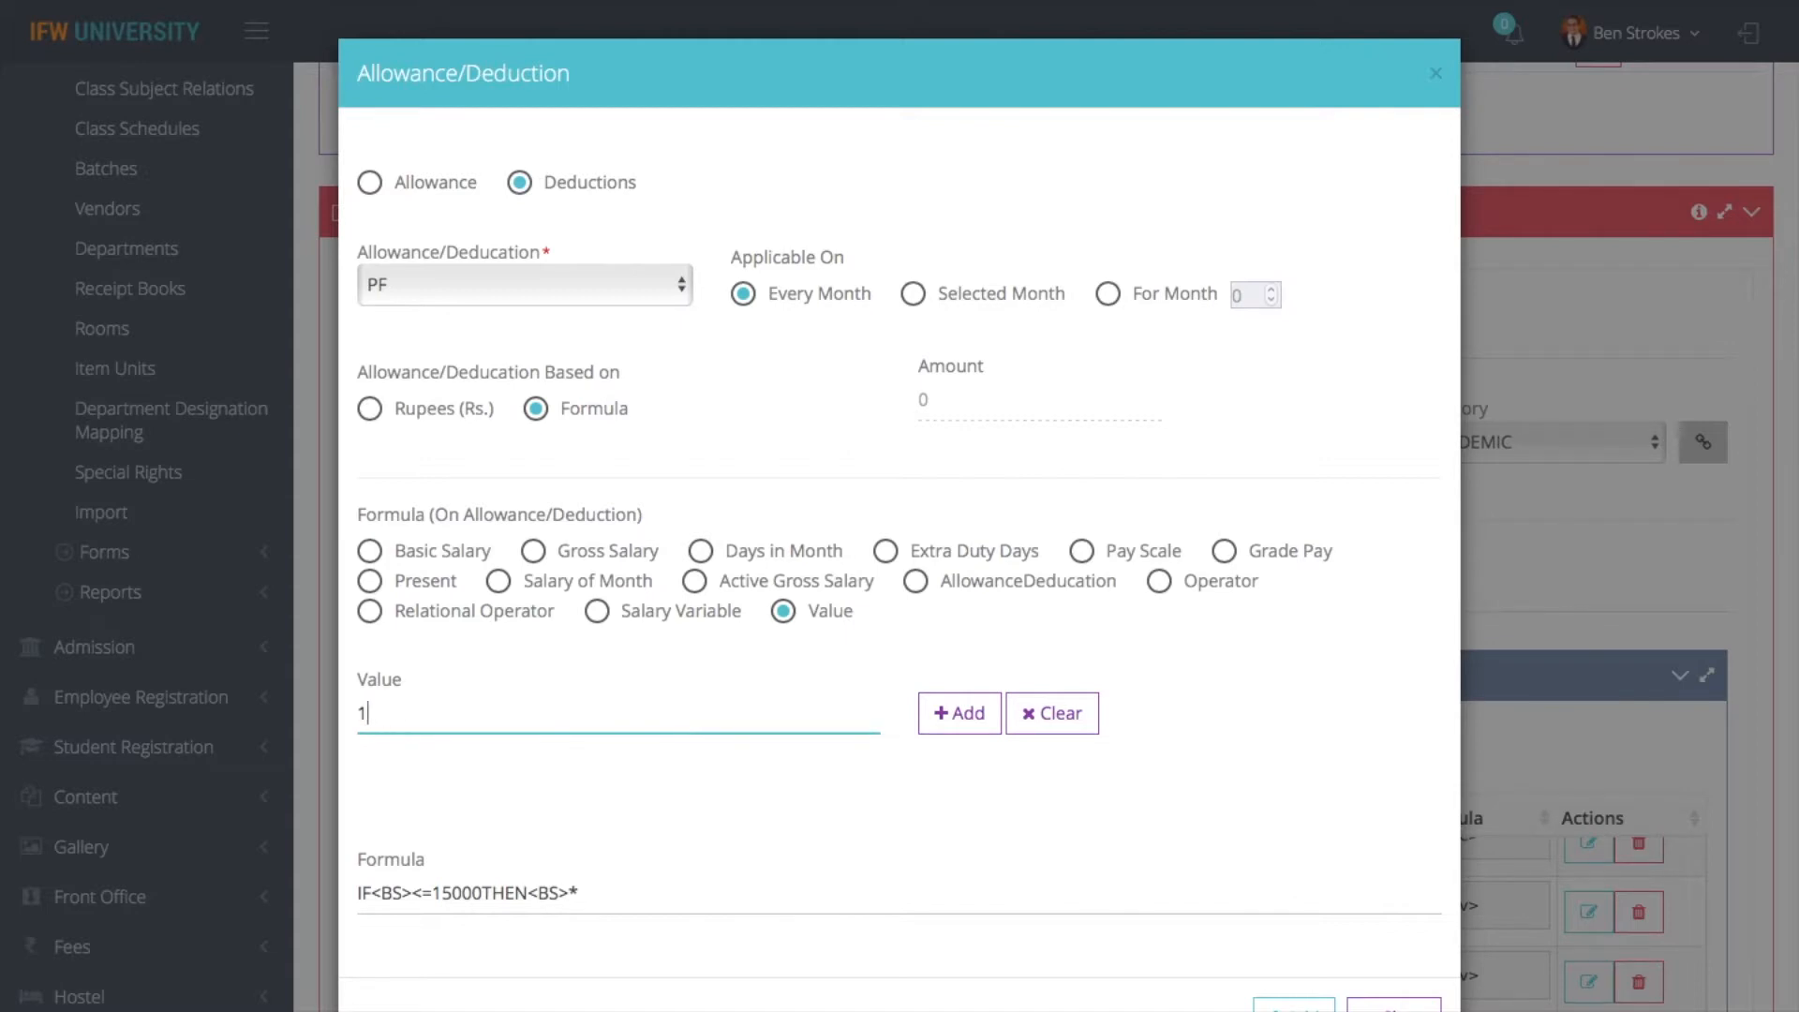
type(".1")
left_click(960, 714)
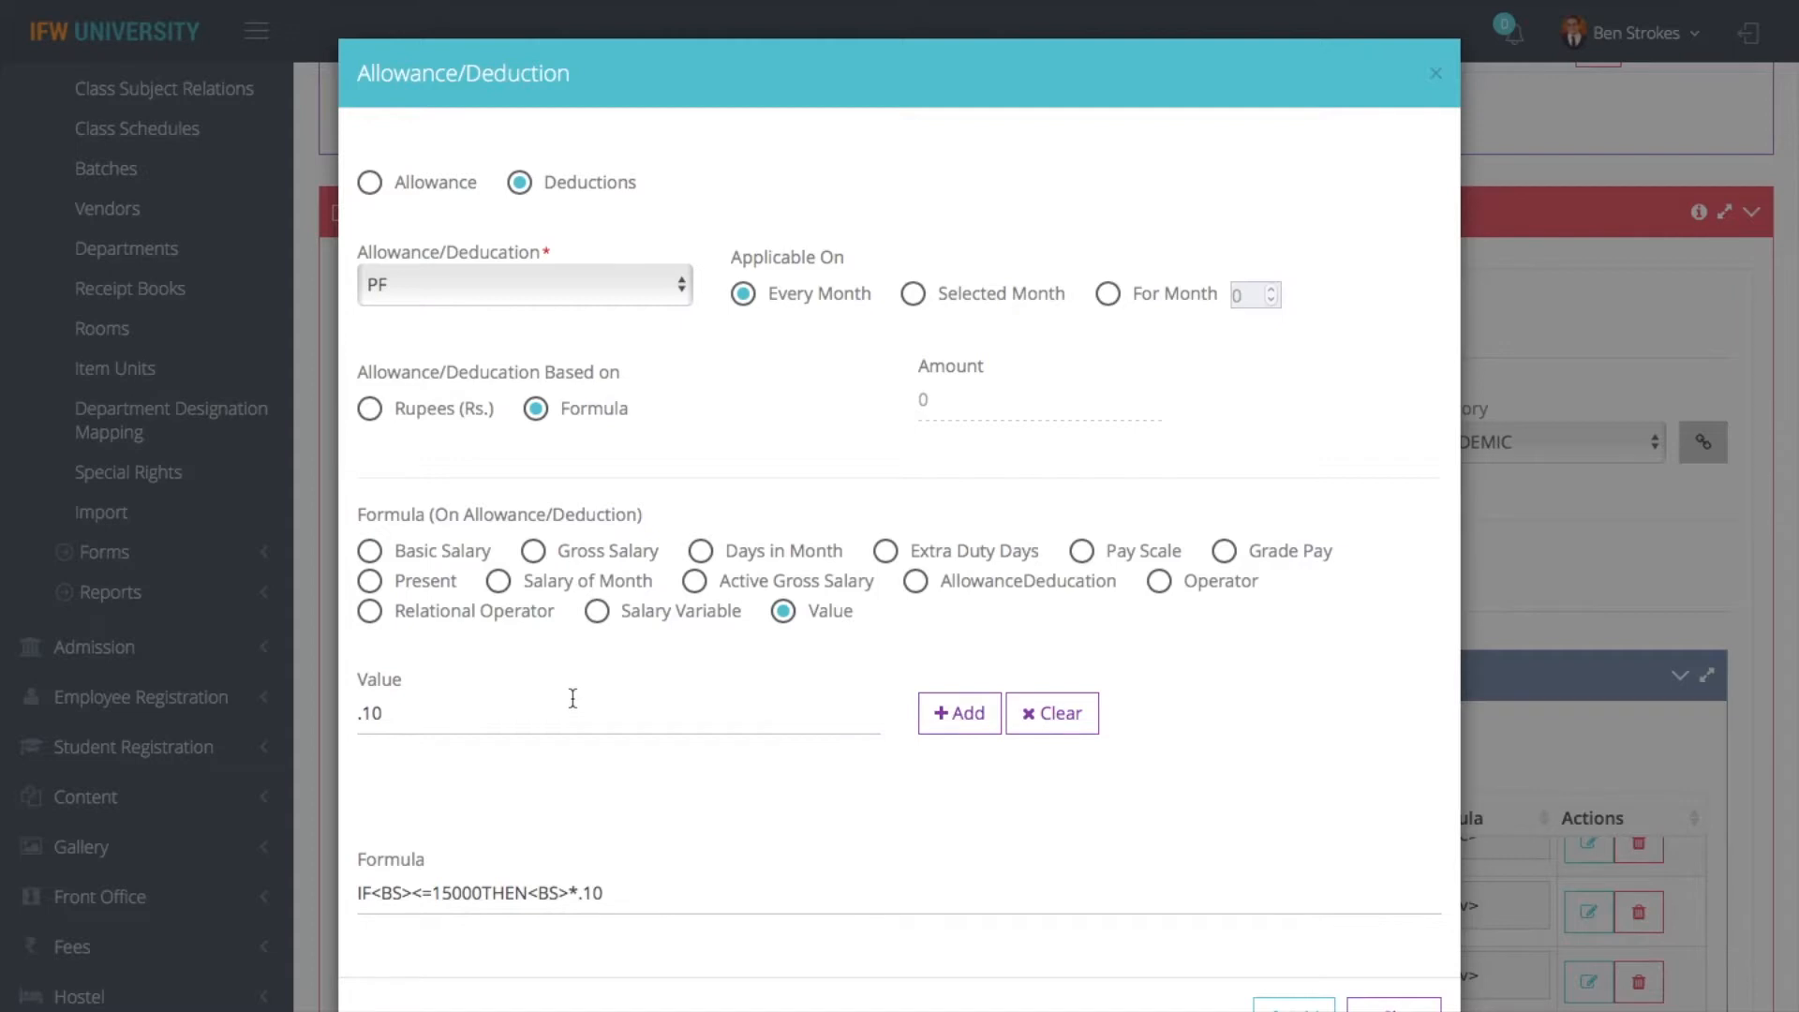
- Append the relational operator ELSE to the PF formula
left_click(456, 613)
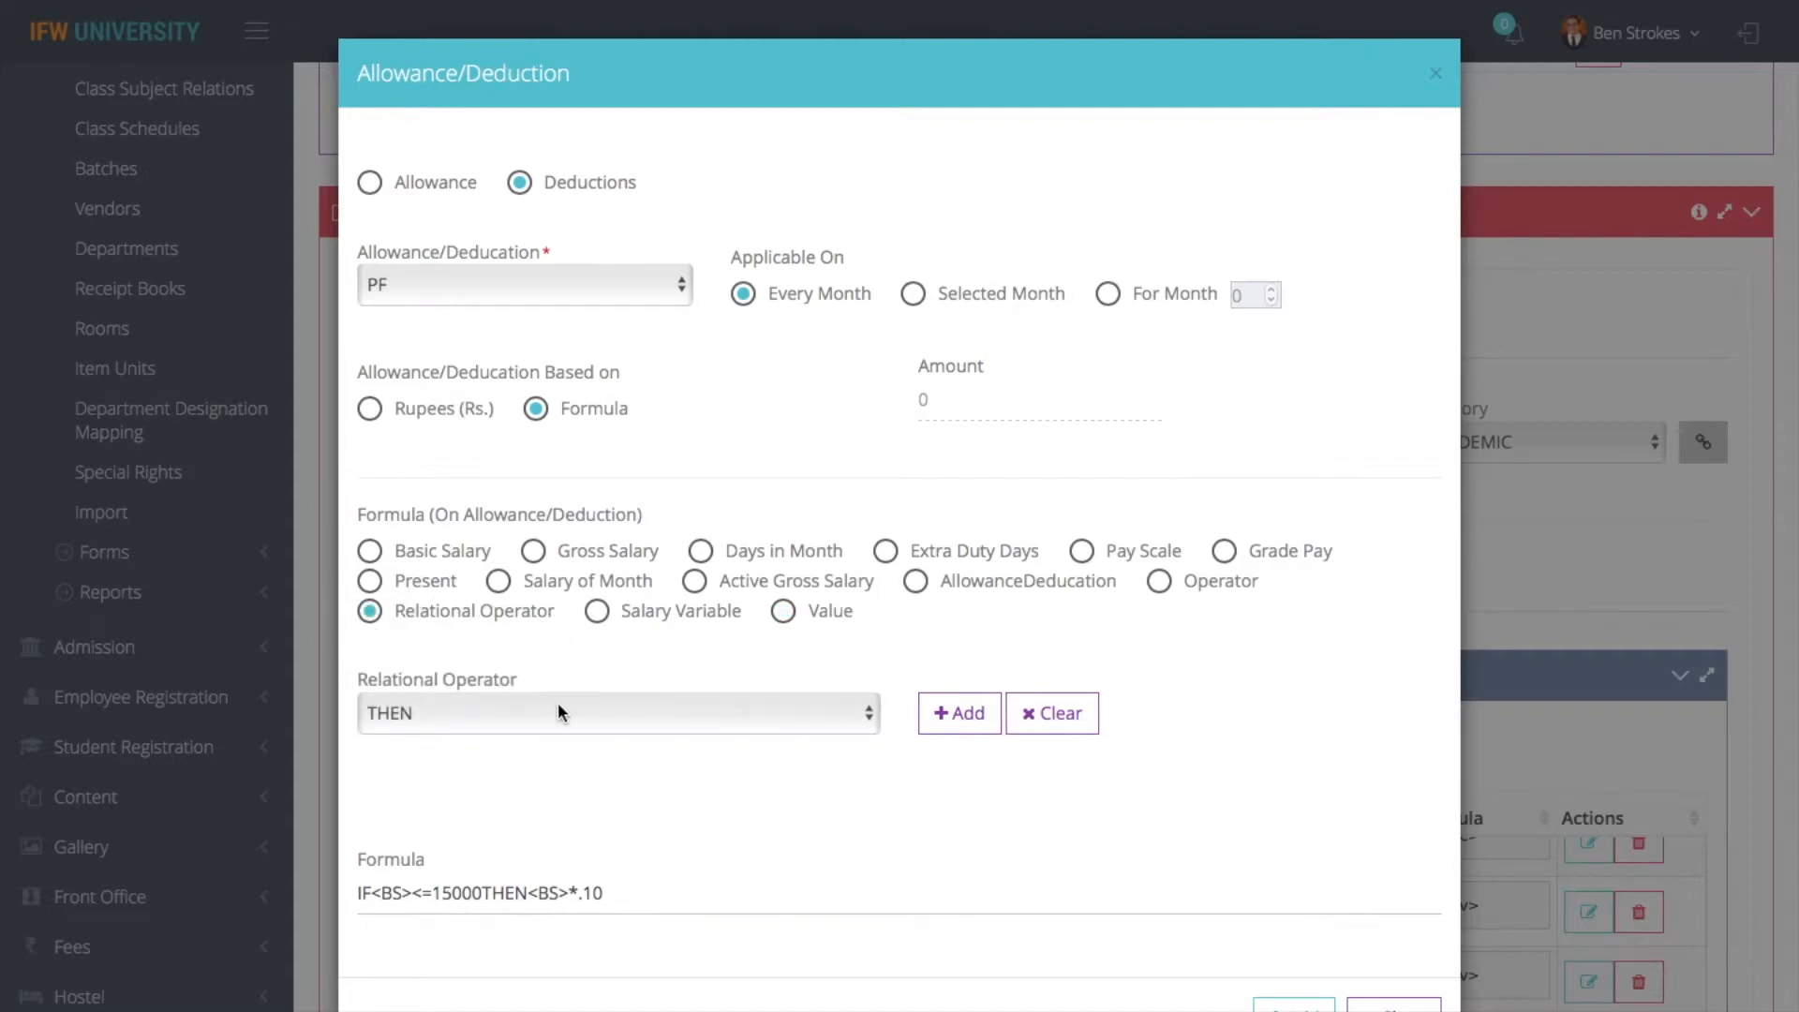
left_click(614, 710)
left_click(470, 739)
left_click(938, 708)
left_click(614, 714)
- Append the value 0 to the PF formula as the result of the ELSE branch
left_click(823, 610)
left_click(750, 714)
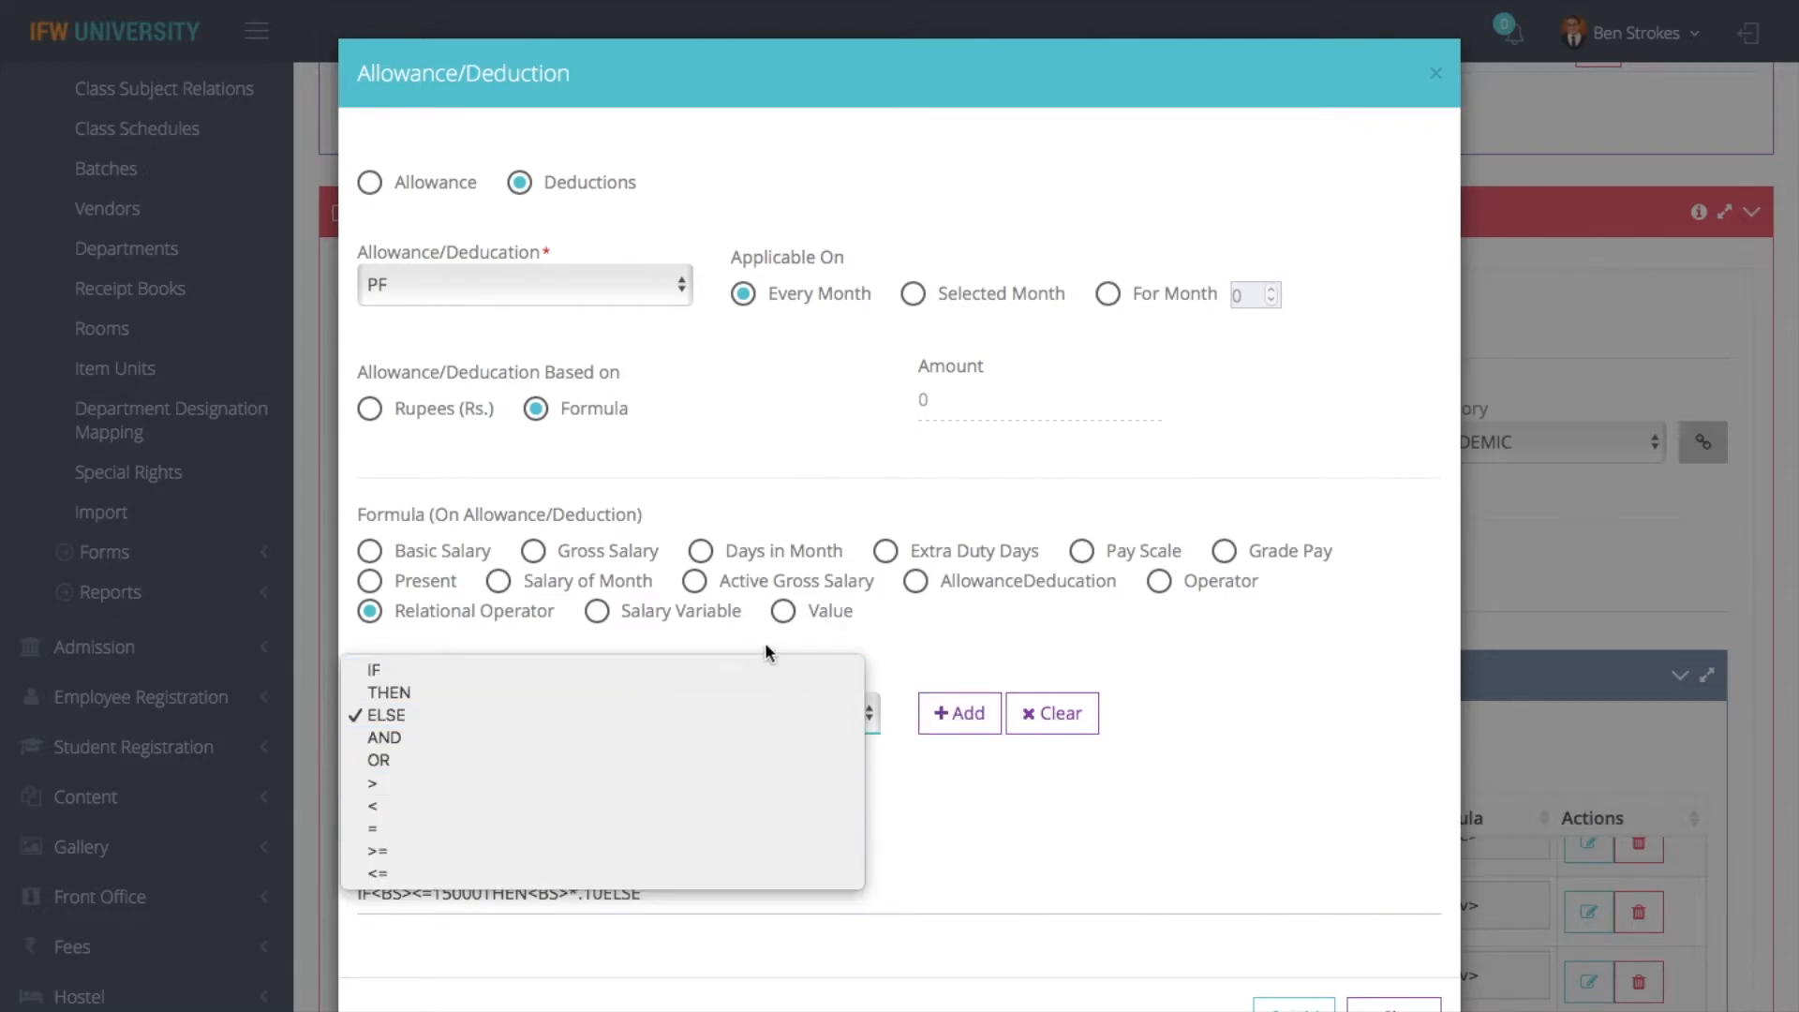
left_click(784, 611)
left_click(786, 611)
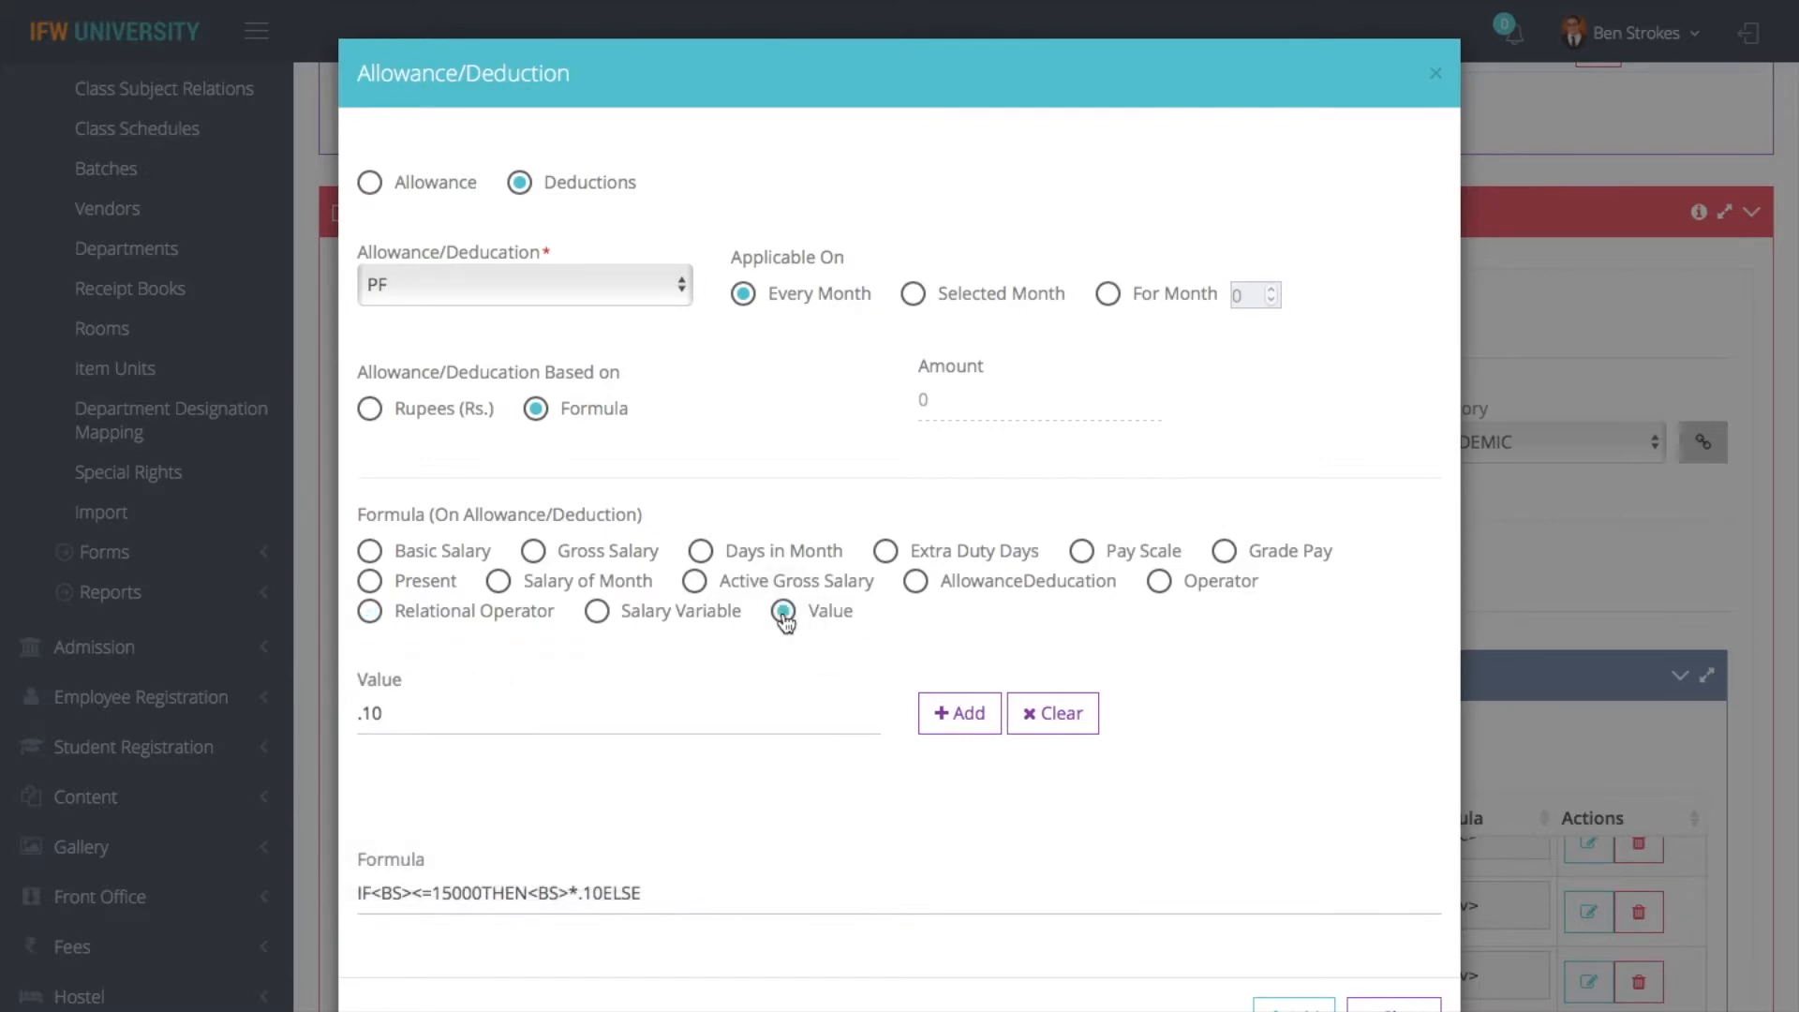
left_click(666, 702)
key("BackSpace")
key("BackSpace")
key("BackSpace")
type("0")
left_click(966, 719)
- Add the PF deduction to the TEACHING scheme's list and save the scheme
left_click(1295, 1007)
scroll(1285, 780, "down", 3)
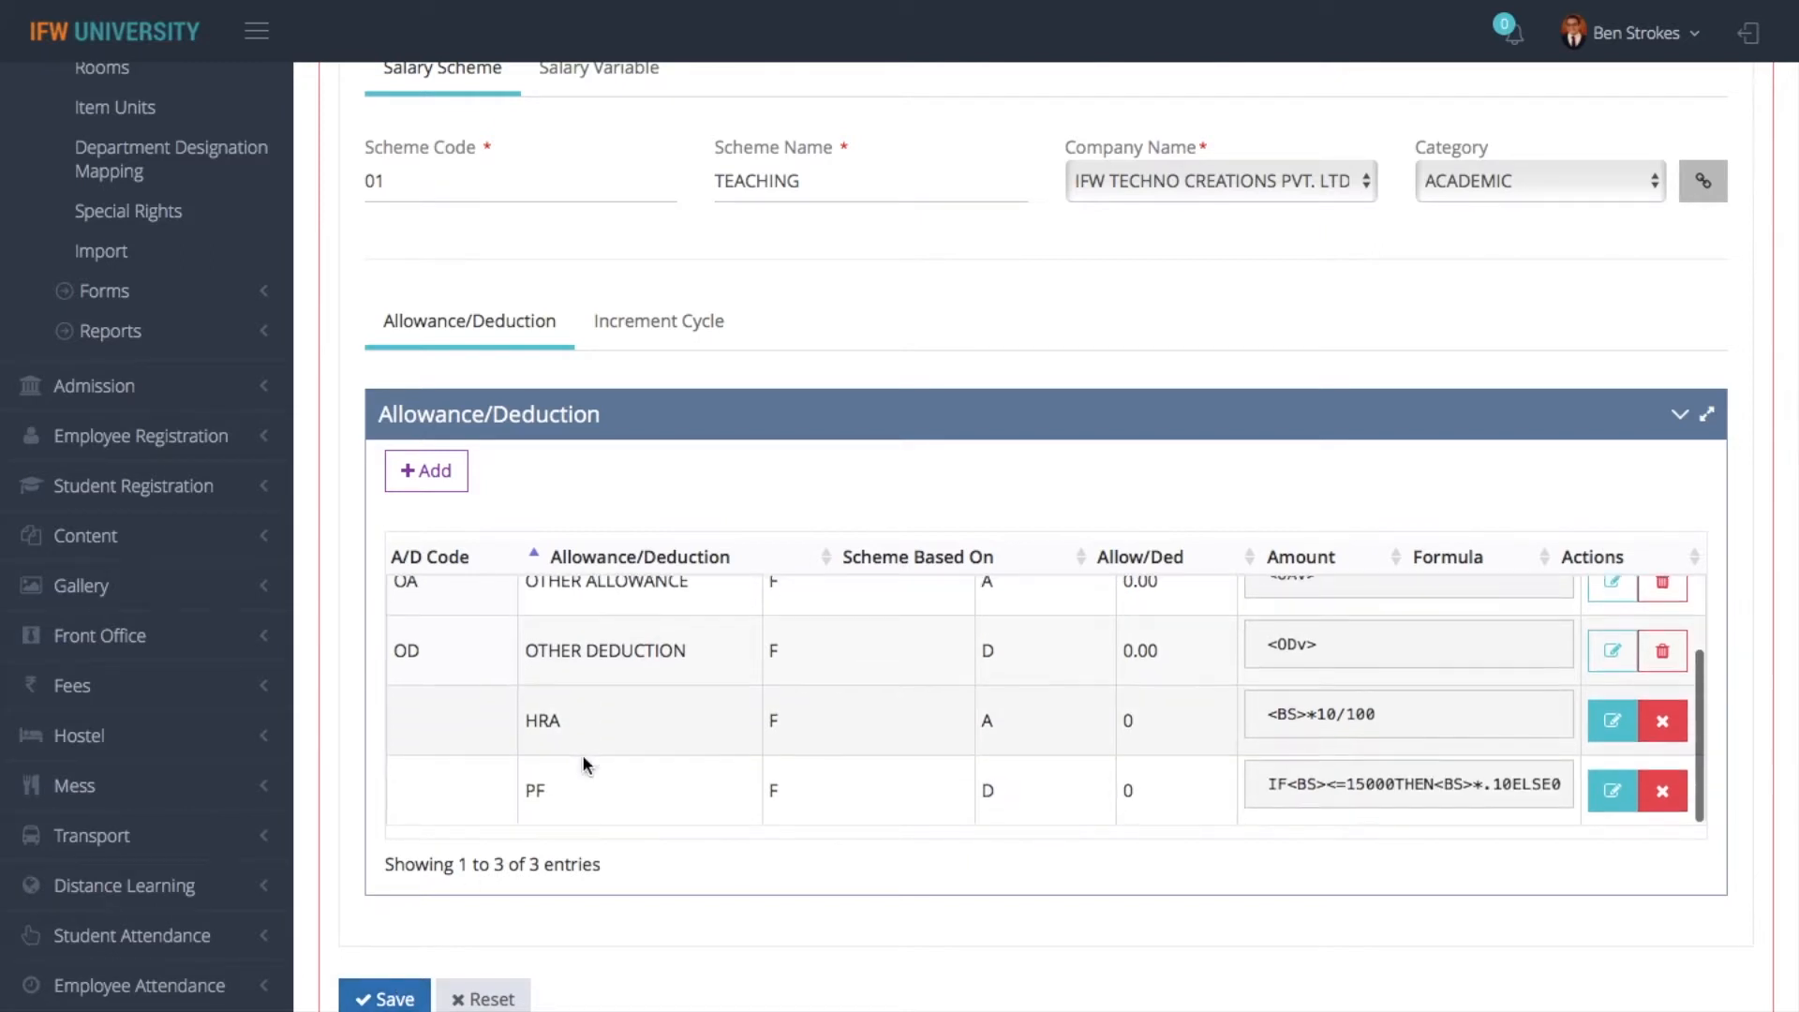
left_click(372, 1001)
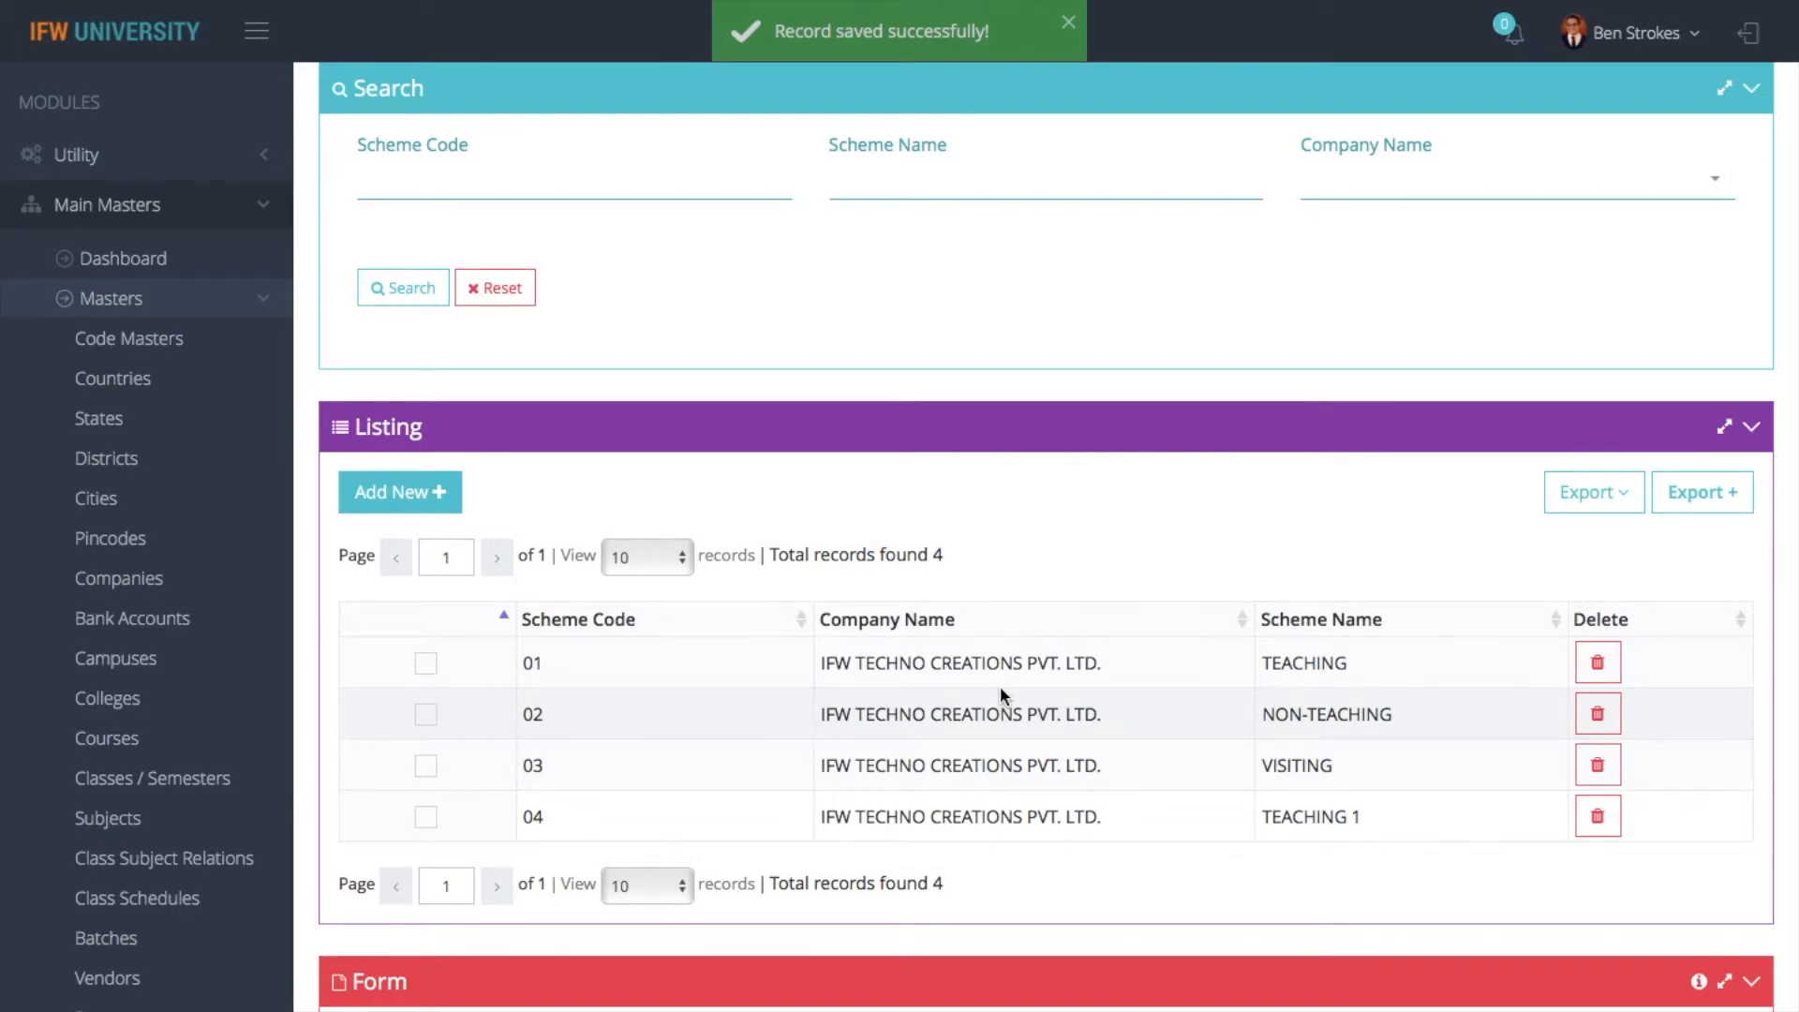
- Reopen the TEACHING scheme and start a yearly increment cycle entry based on a formula
left_click(426, 665)
scroll(426, 670, "down", 1)
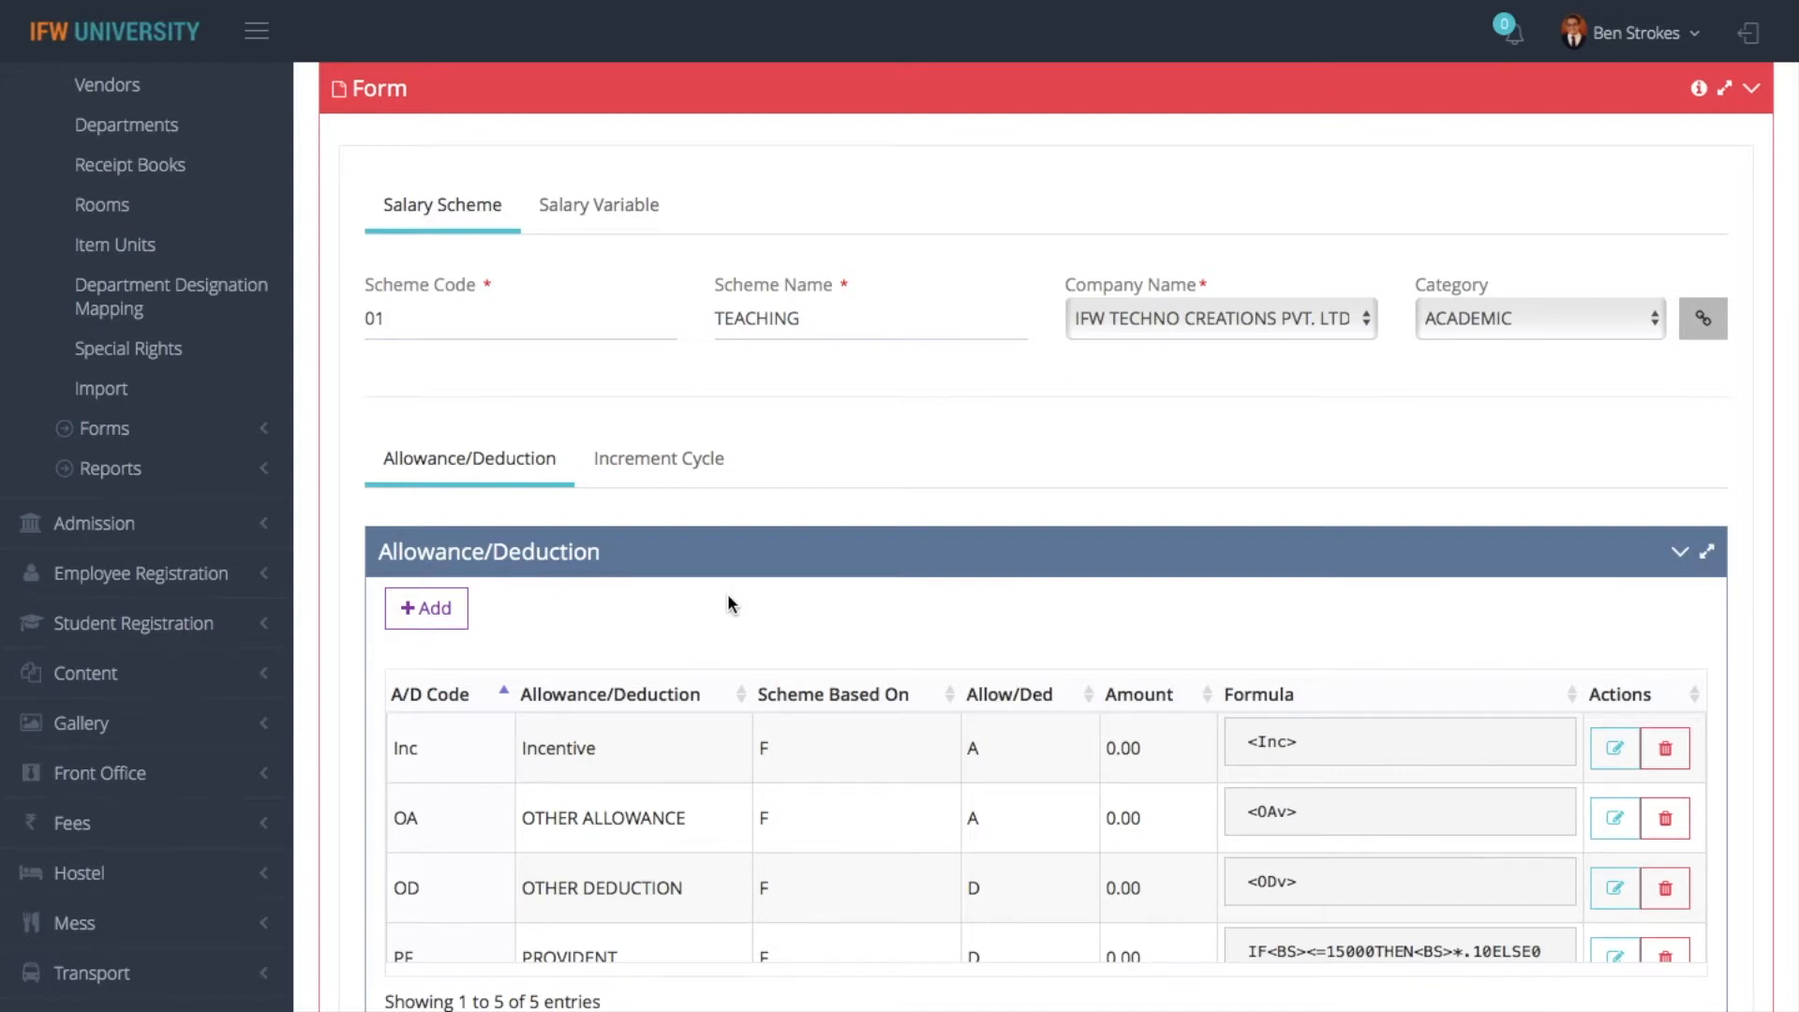
left_click(635, 450)
left_click(433, 613)
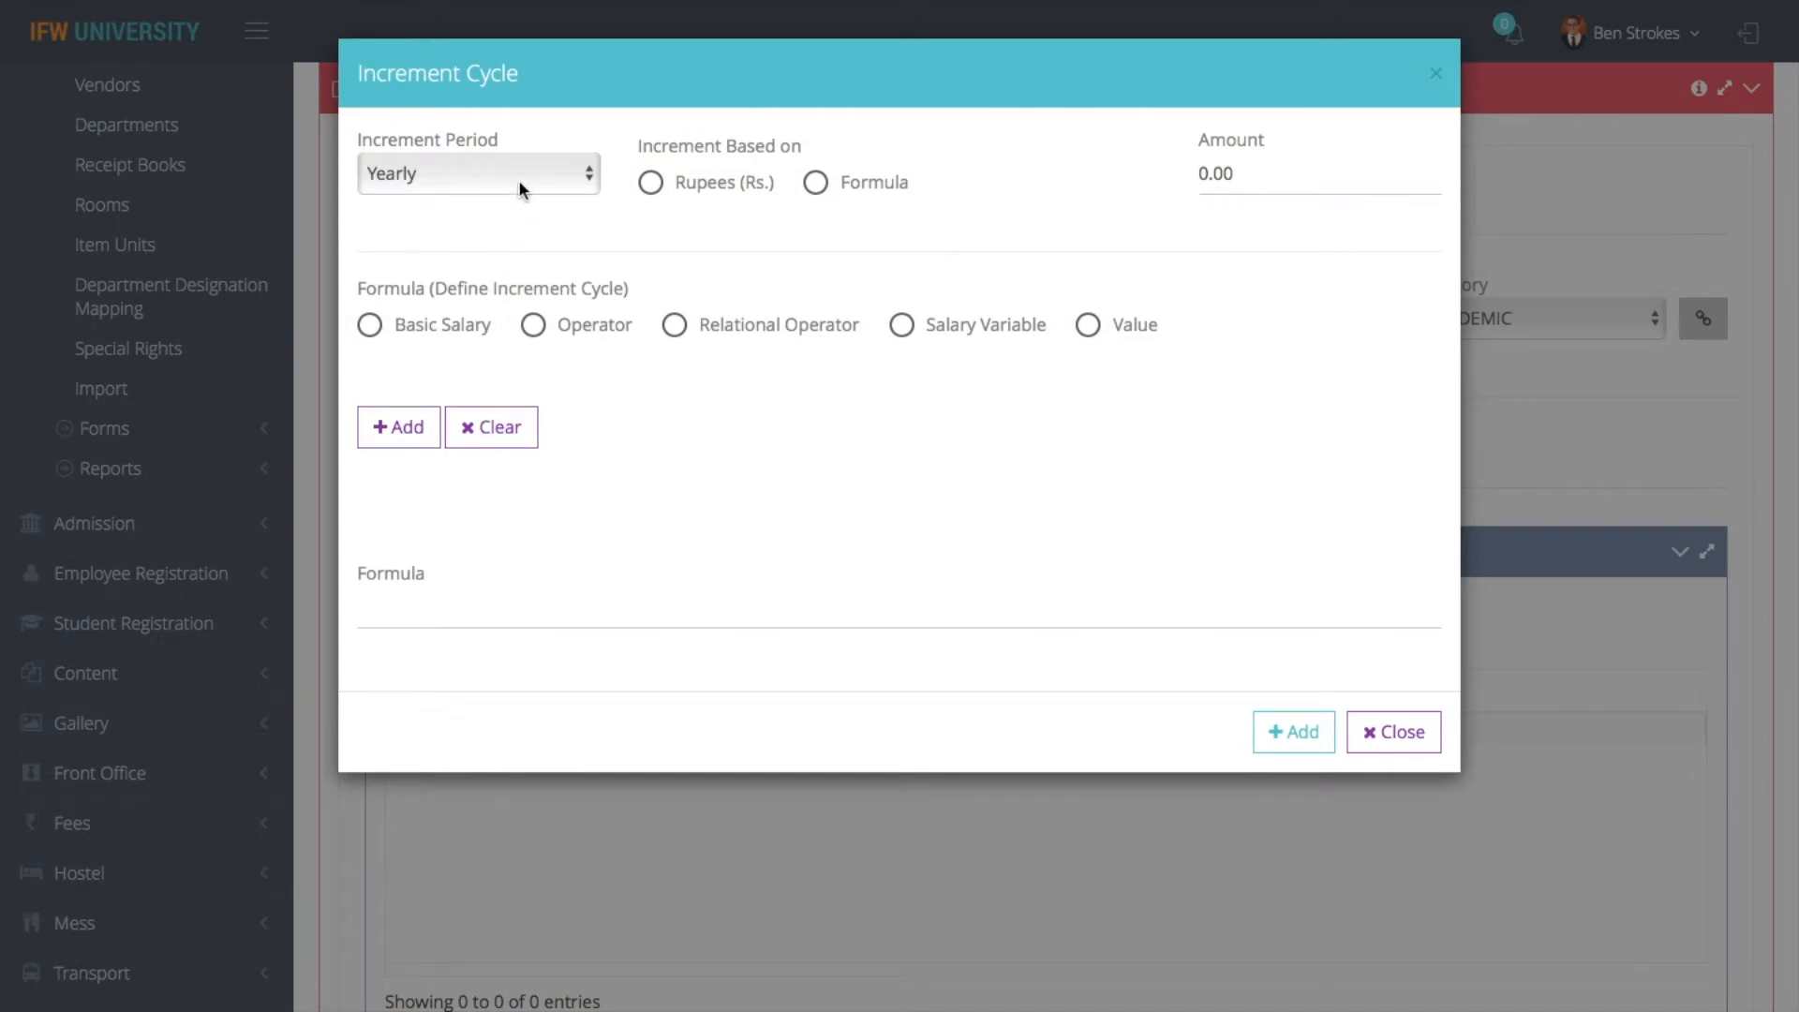
left_click(844, 184)
- Build the increment formula from Basic Salary and the multiplication operator *
left_click(460, 324)
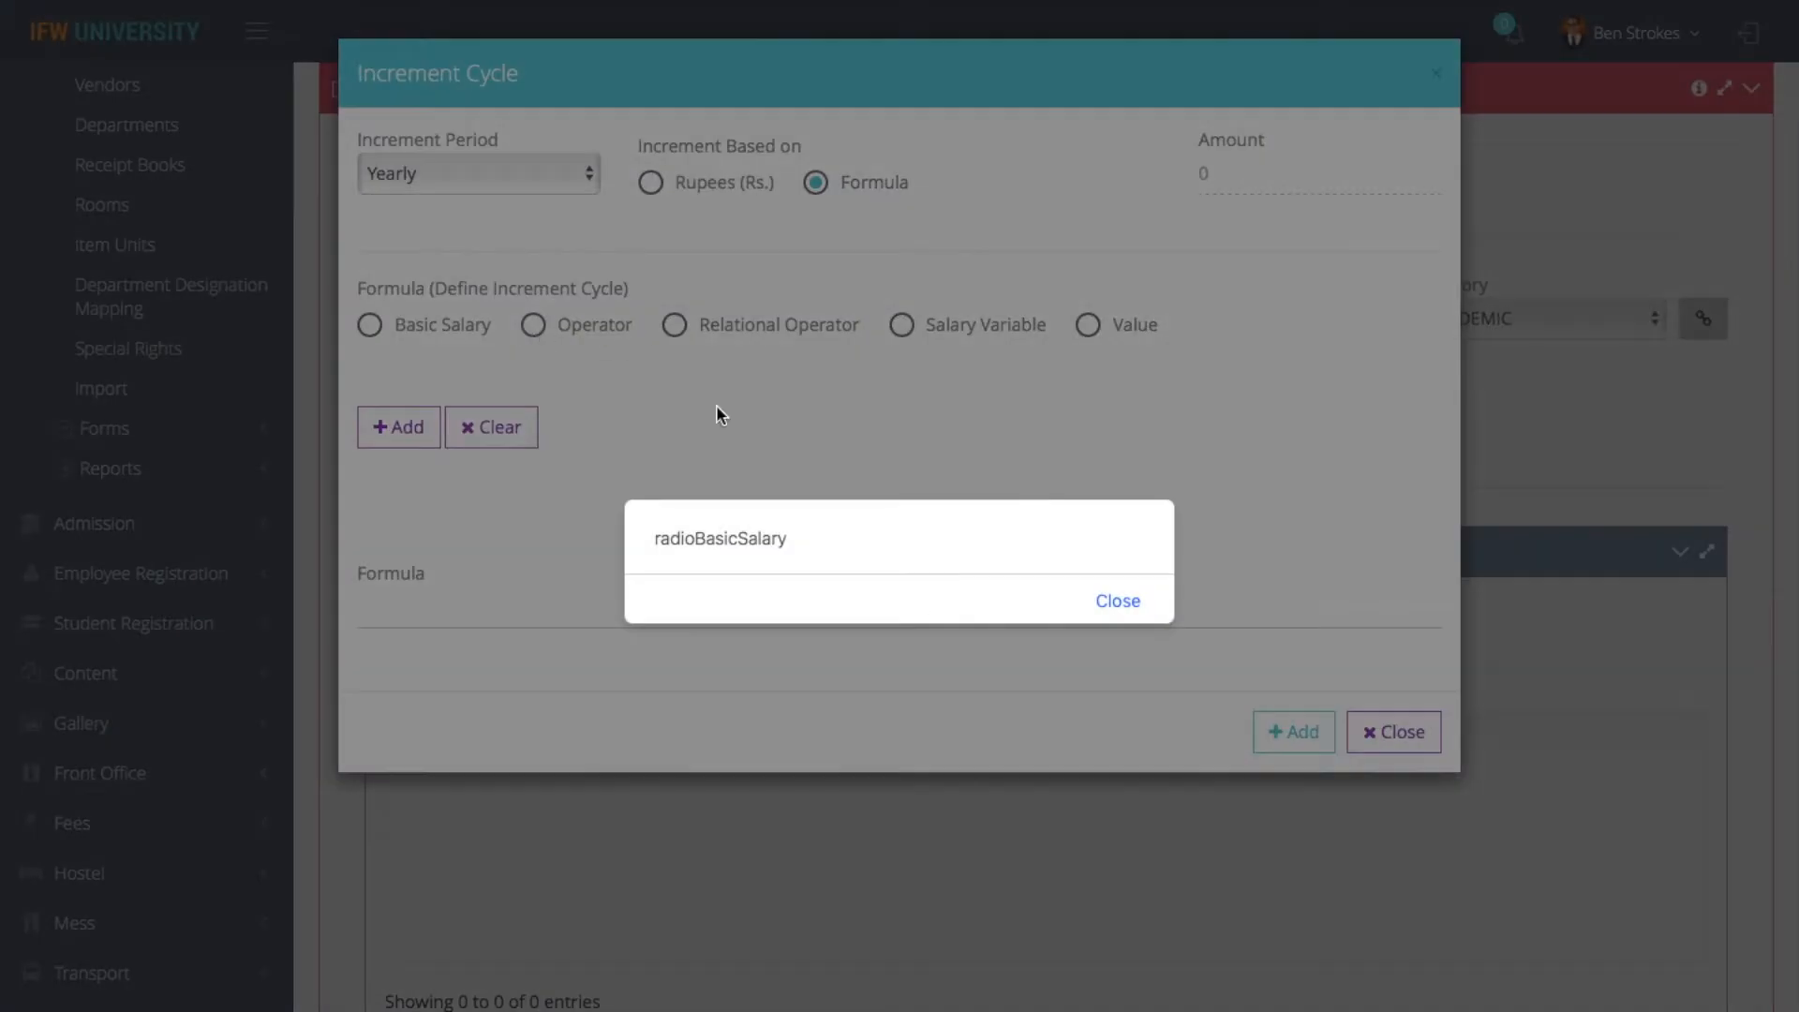
left_click(1117, 600)
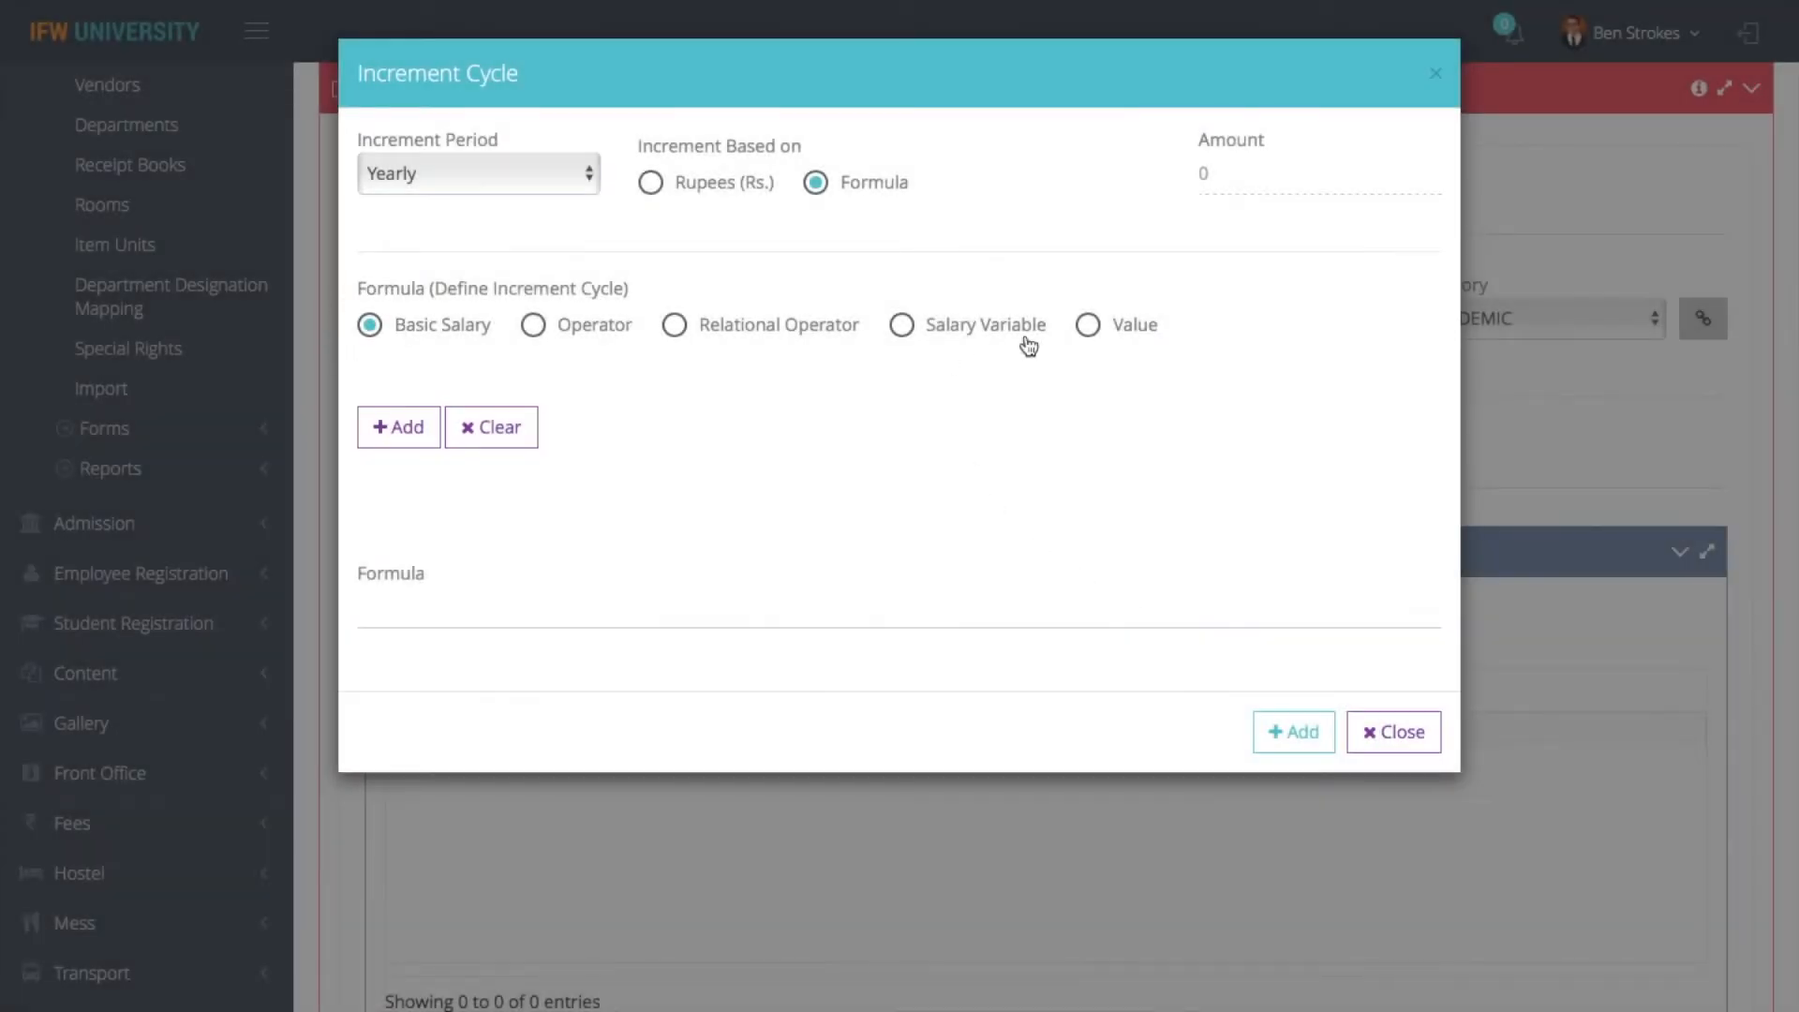
left_click(398, 427)
left_click(536, 328)
left_click(536, 429)
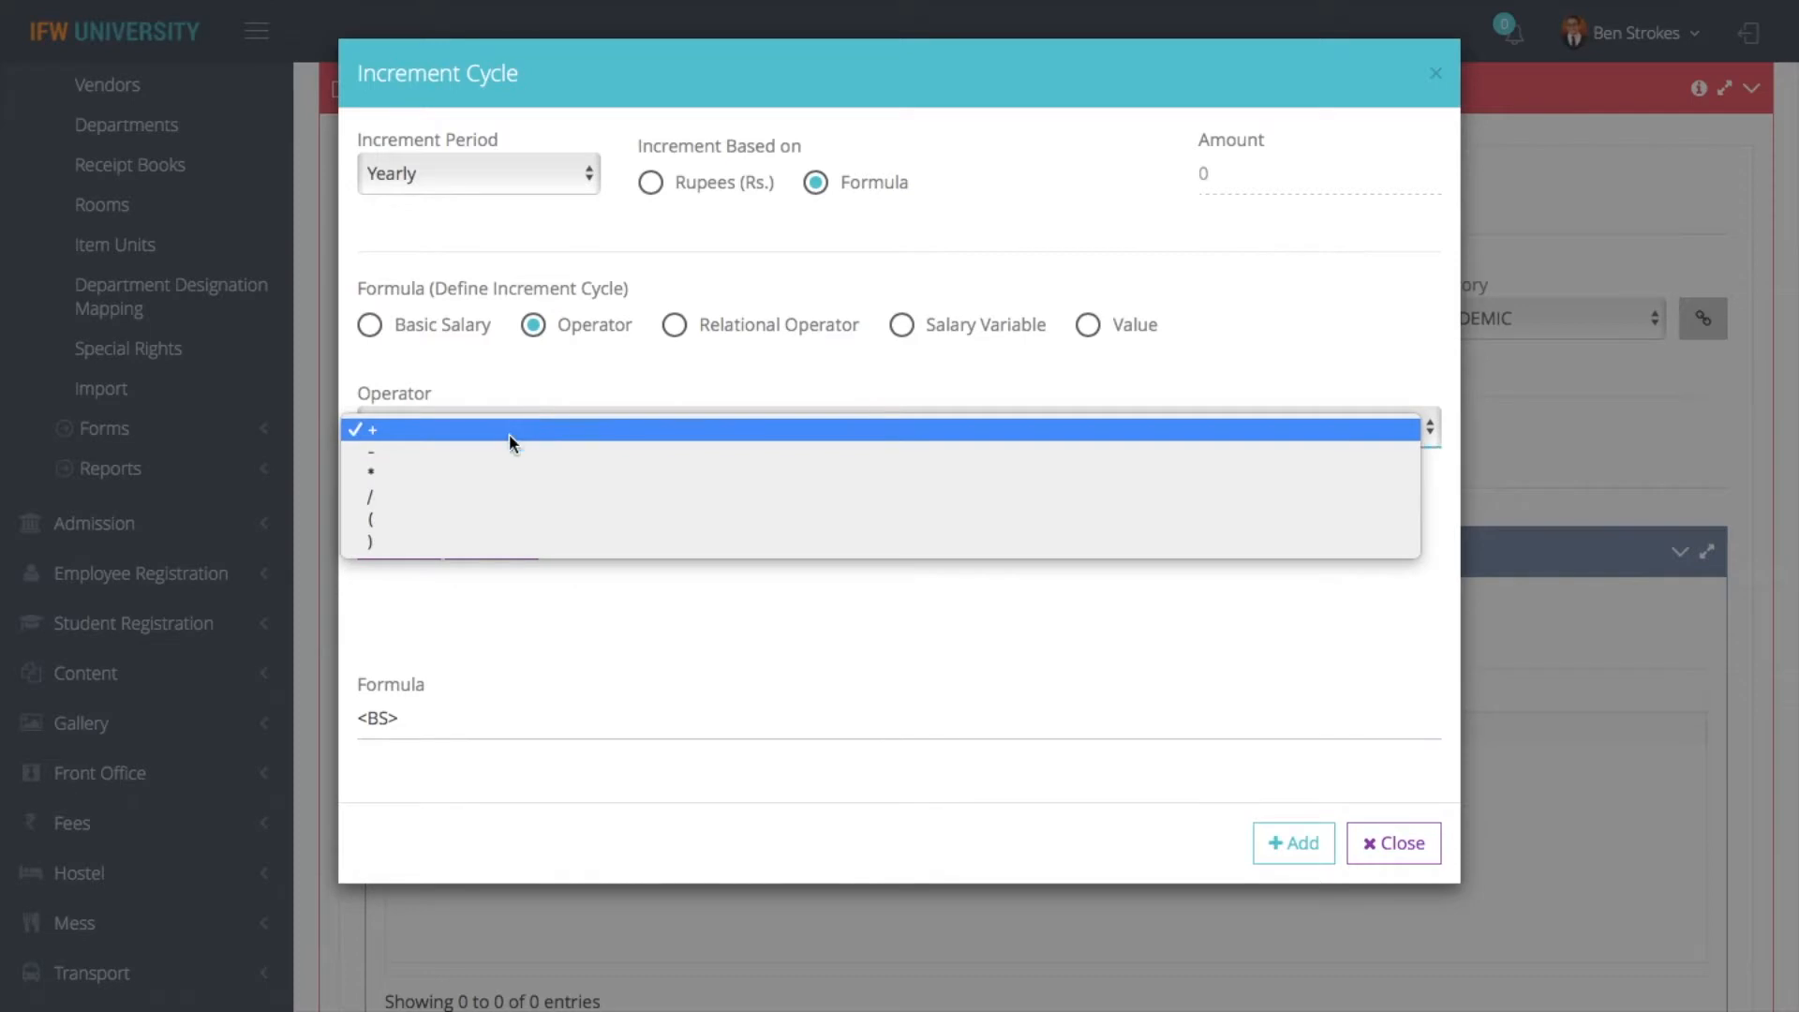
left_click(462, 469)
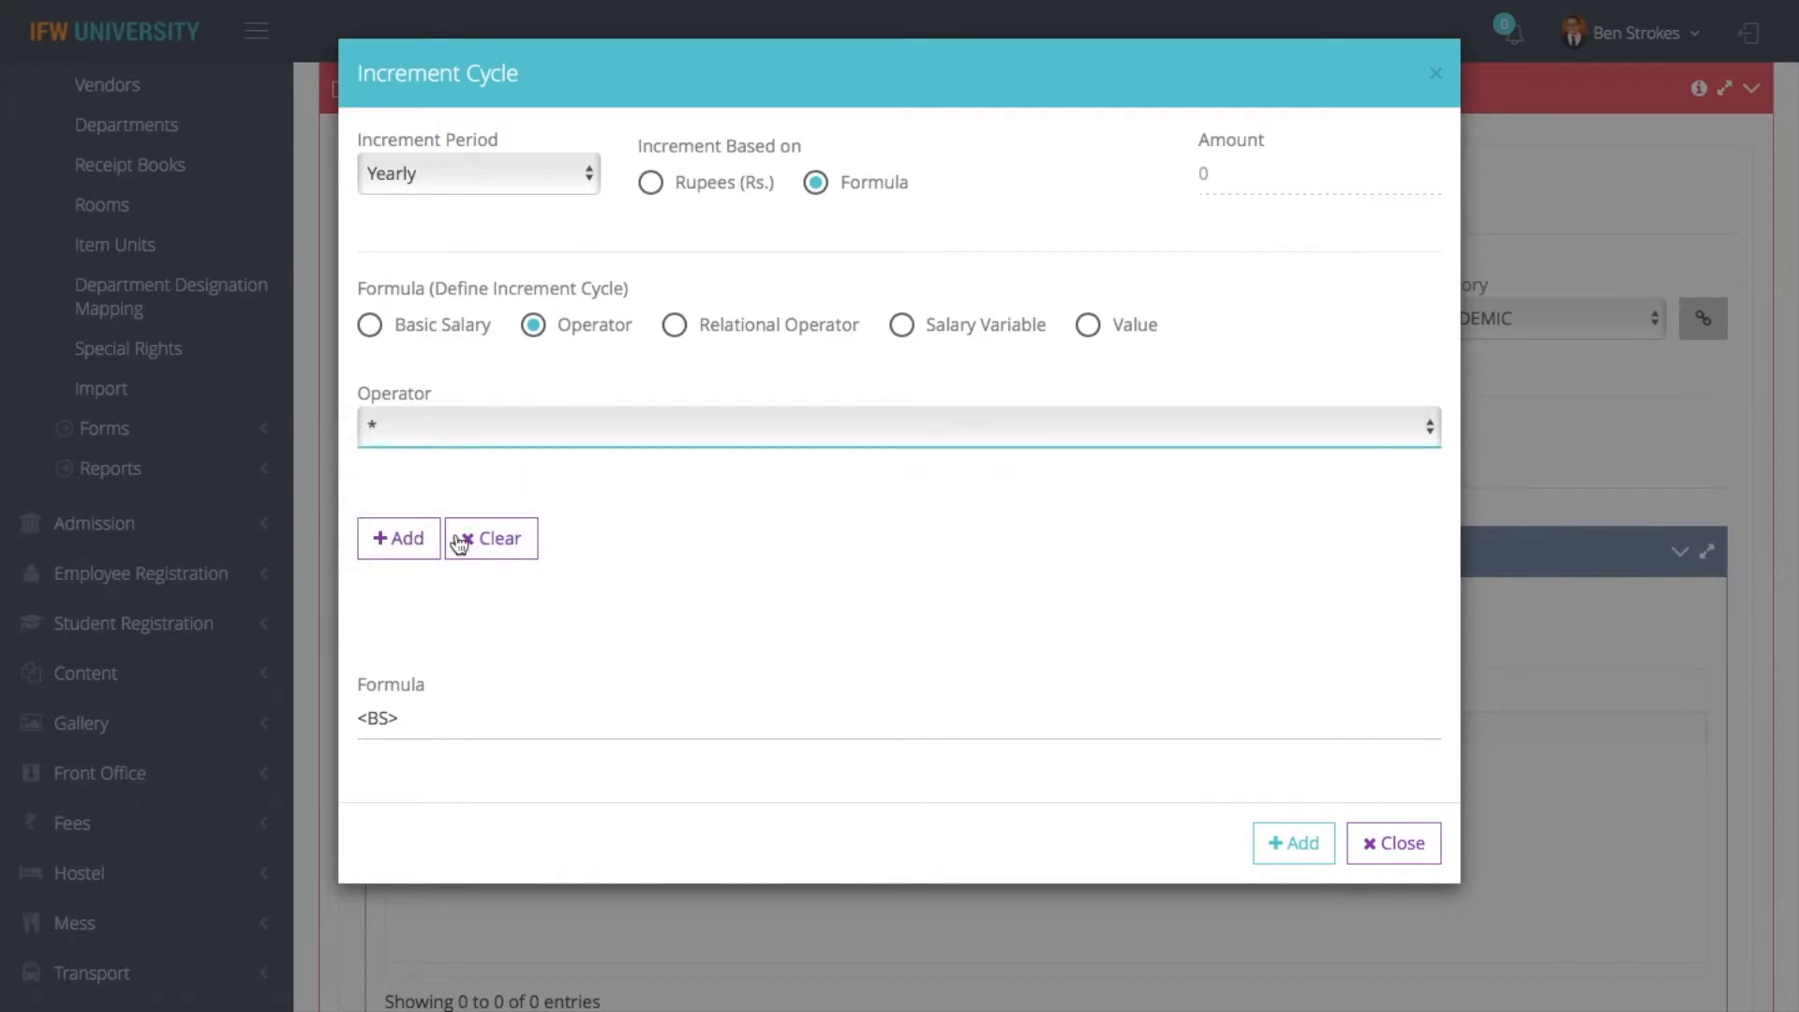
left_click(400, 536)
- Complete the increment formula as <BS>*100 and add the yearly entry to the increment cycle
left_click(454, 722)
type("100")
left_click(1294, 842)
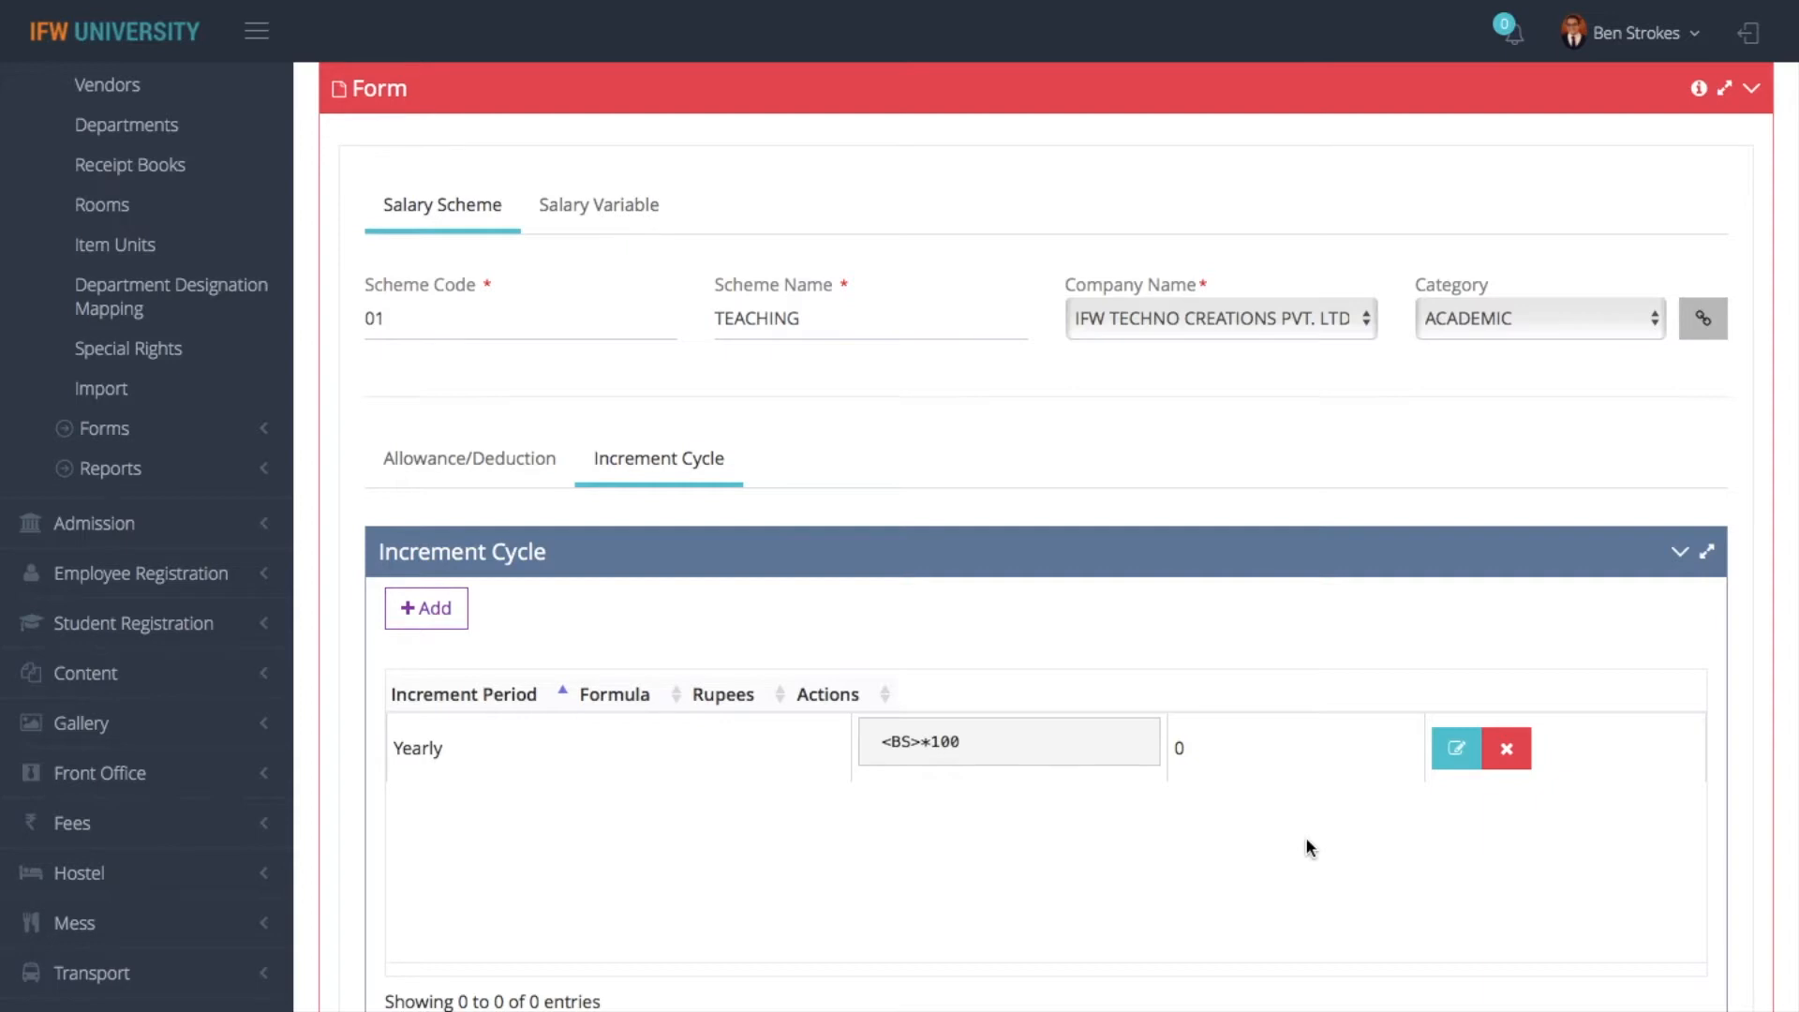
- Delete the yearly entry from the increment cycle and save the TEACHING scheme
left_click(1507, 755)
left_click(1151, 145)
scroll(1076, 851, "down", 3)
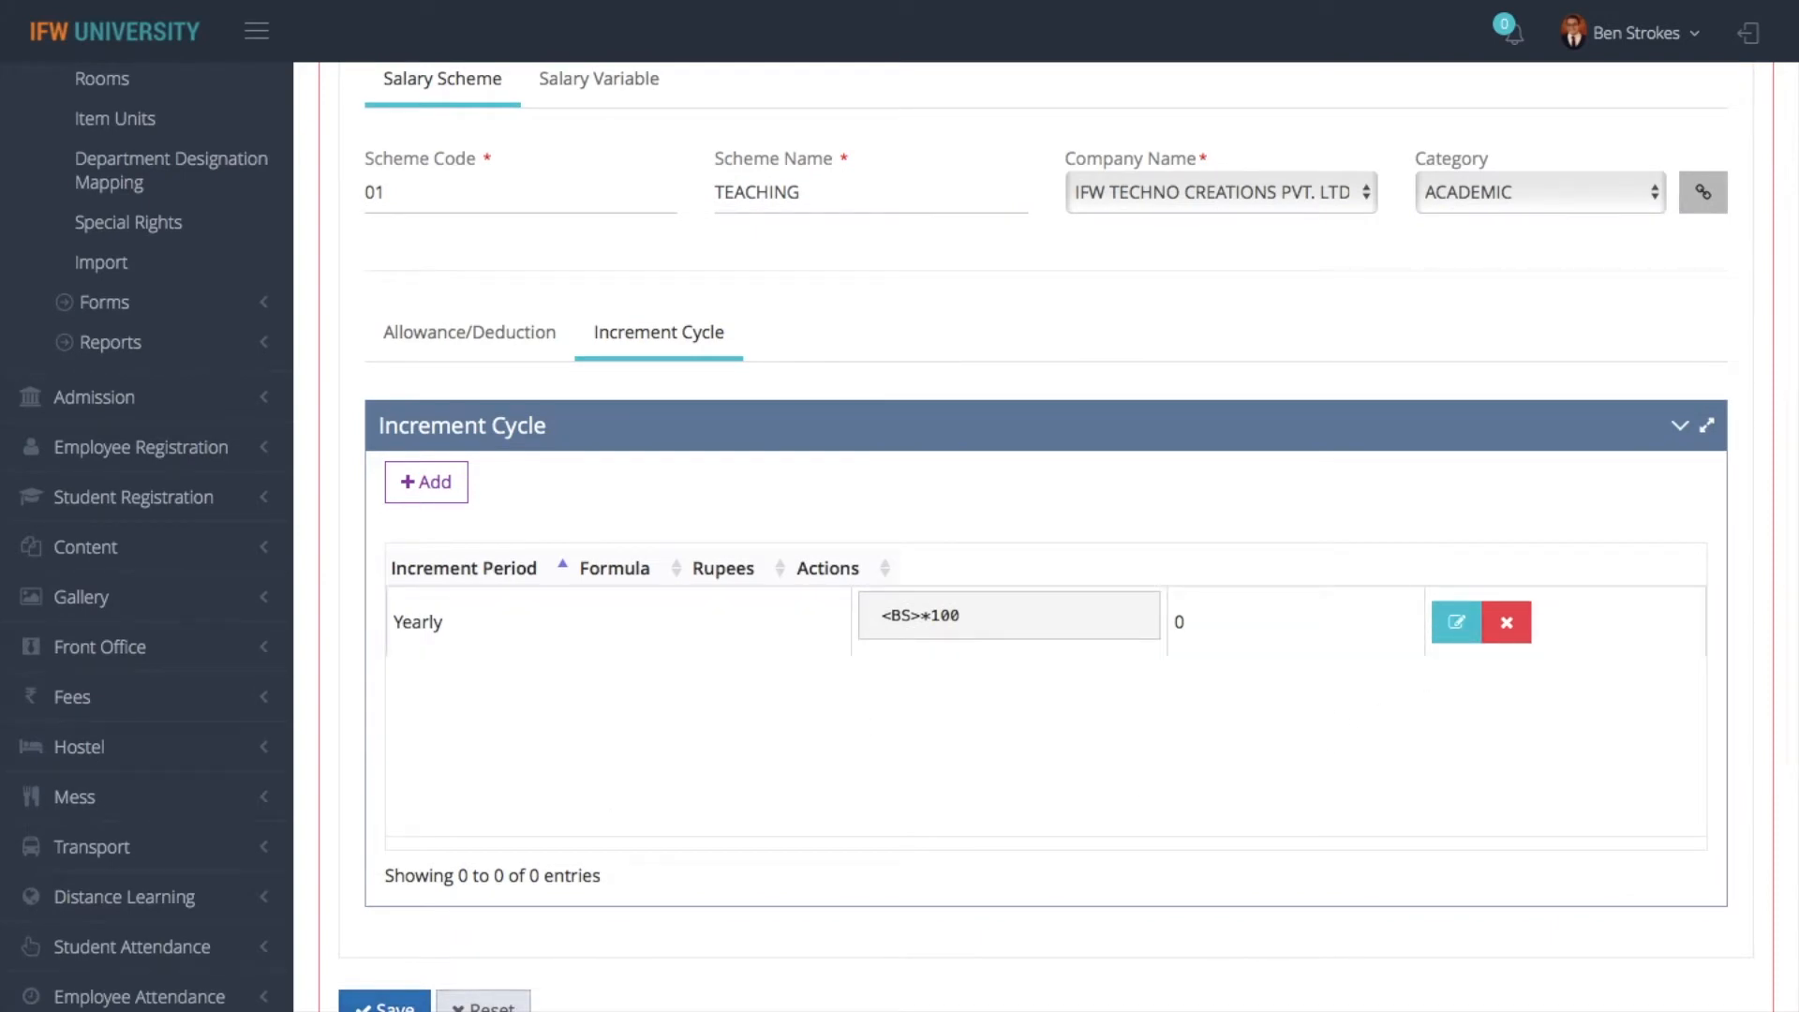
left_click(1509, 624)
left_click(1218, 143)
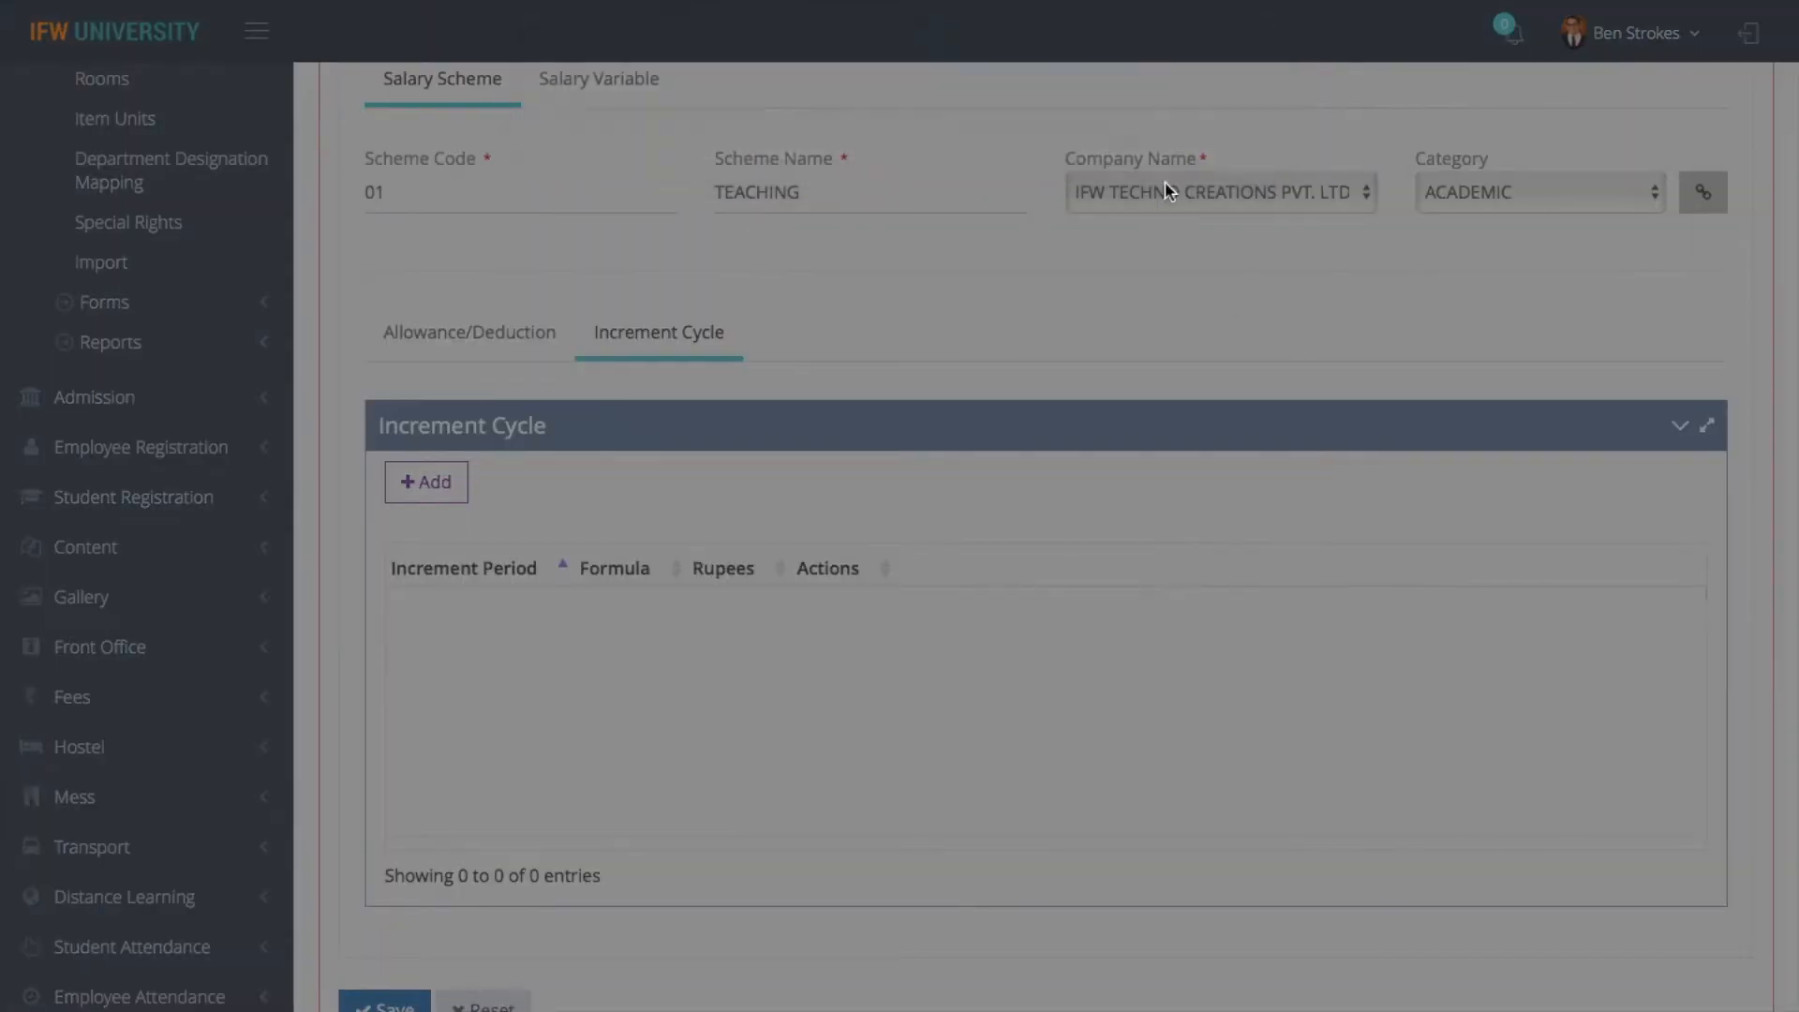
left_click(412, 1003)
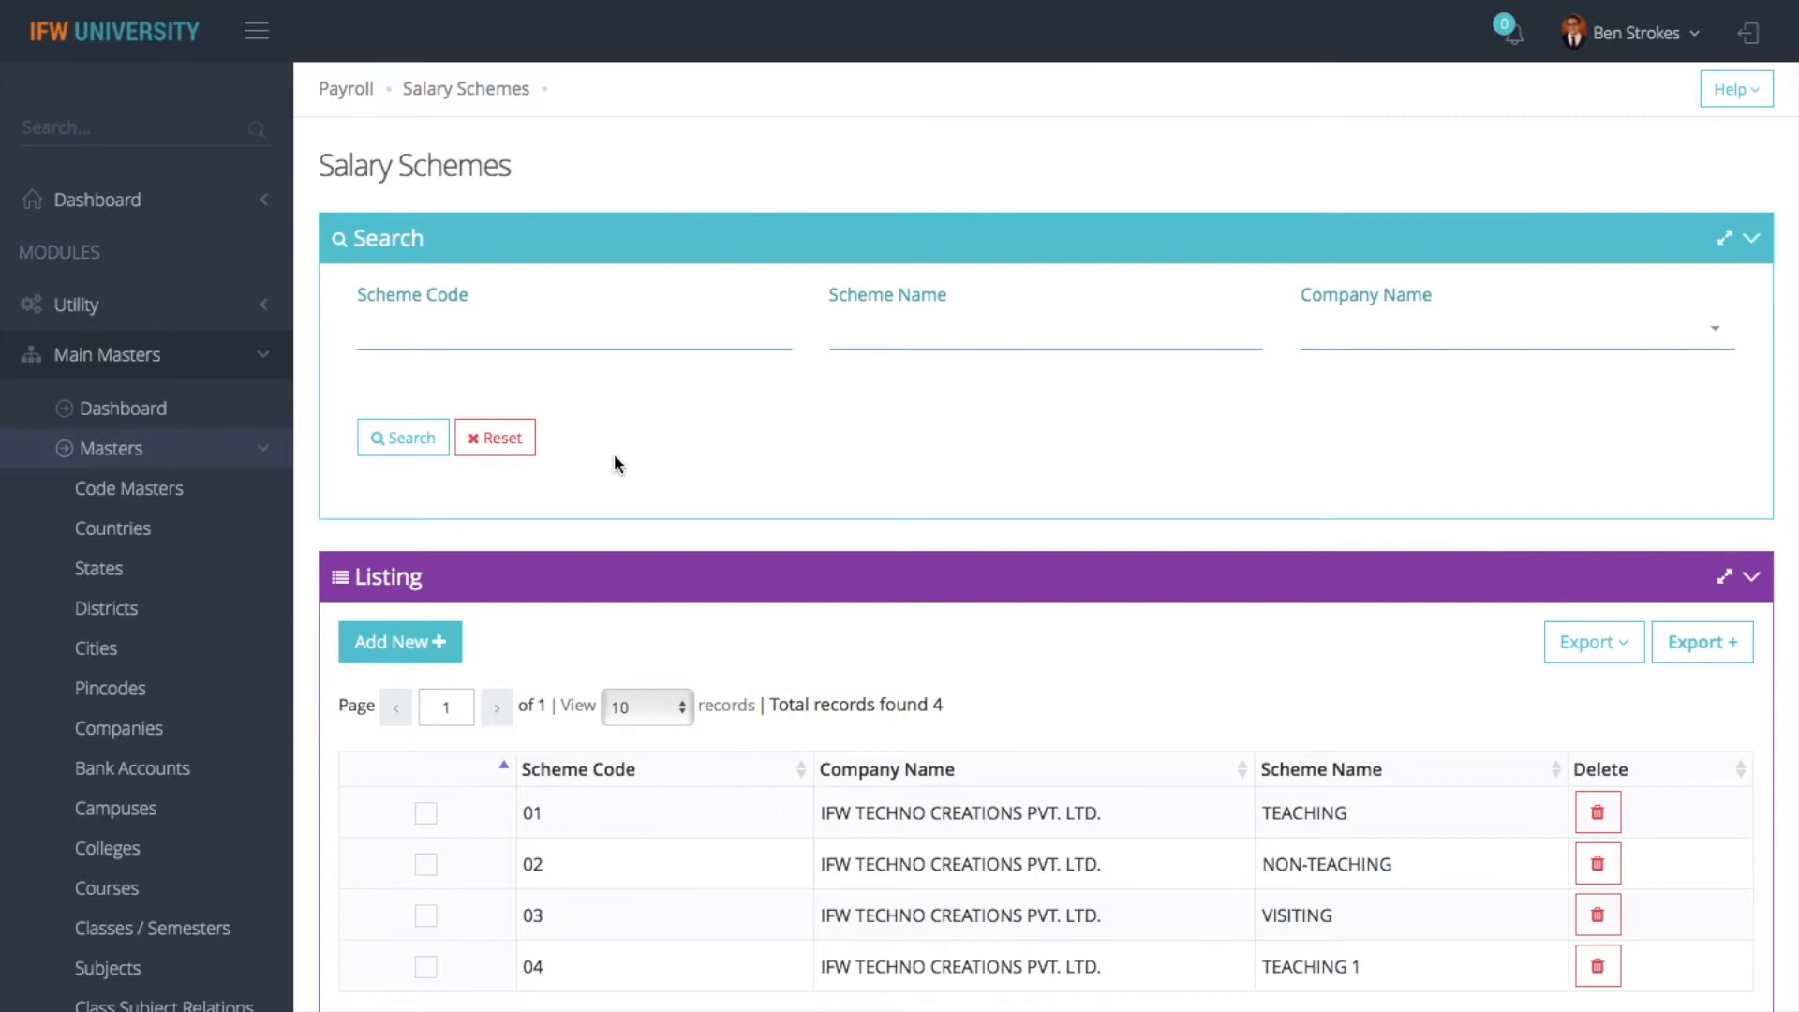
- Open the Payroll import and prepare the SalaryVariables sheet, first with existing records and again as a blank sheet
left_click(343, 90)
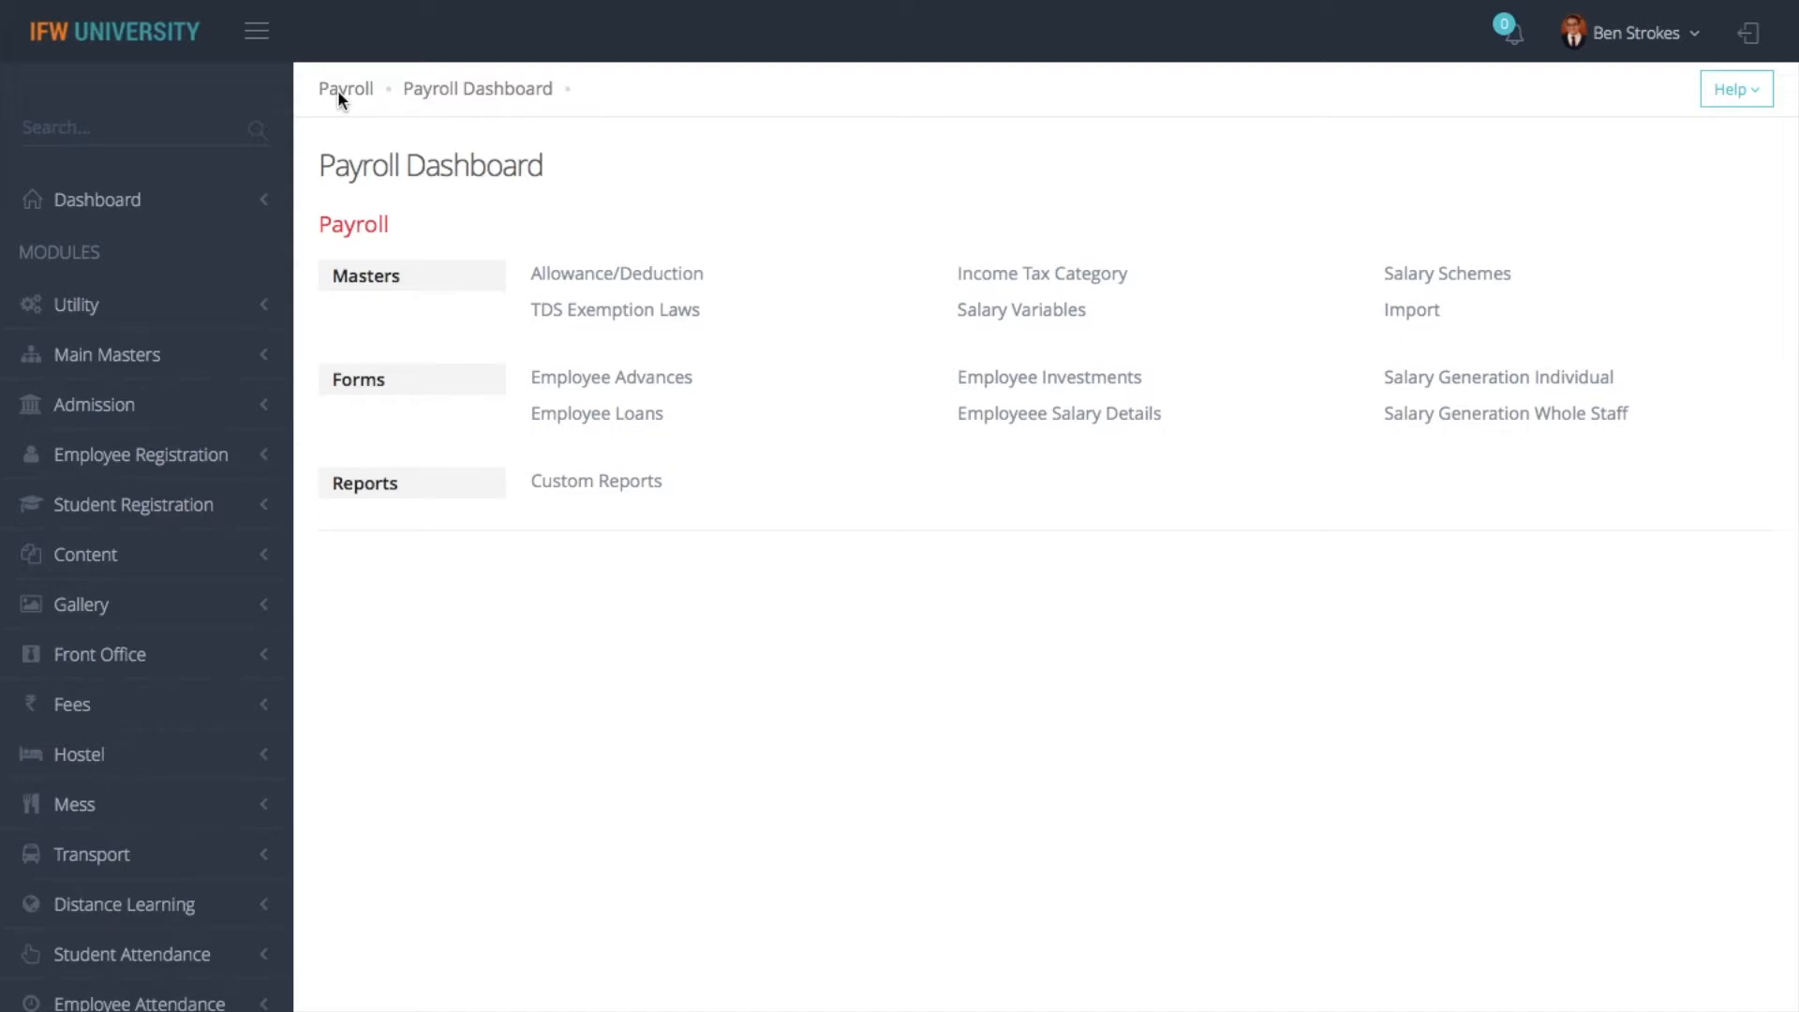
left_click(1420, 315)
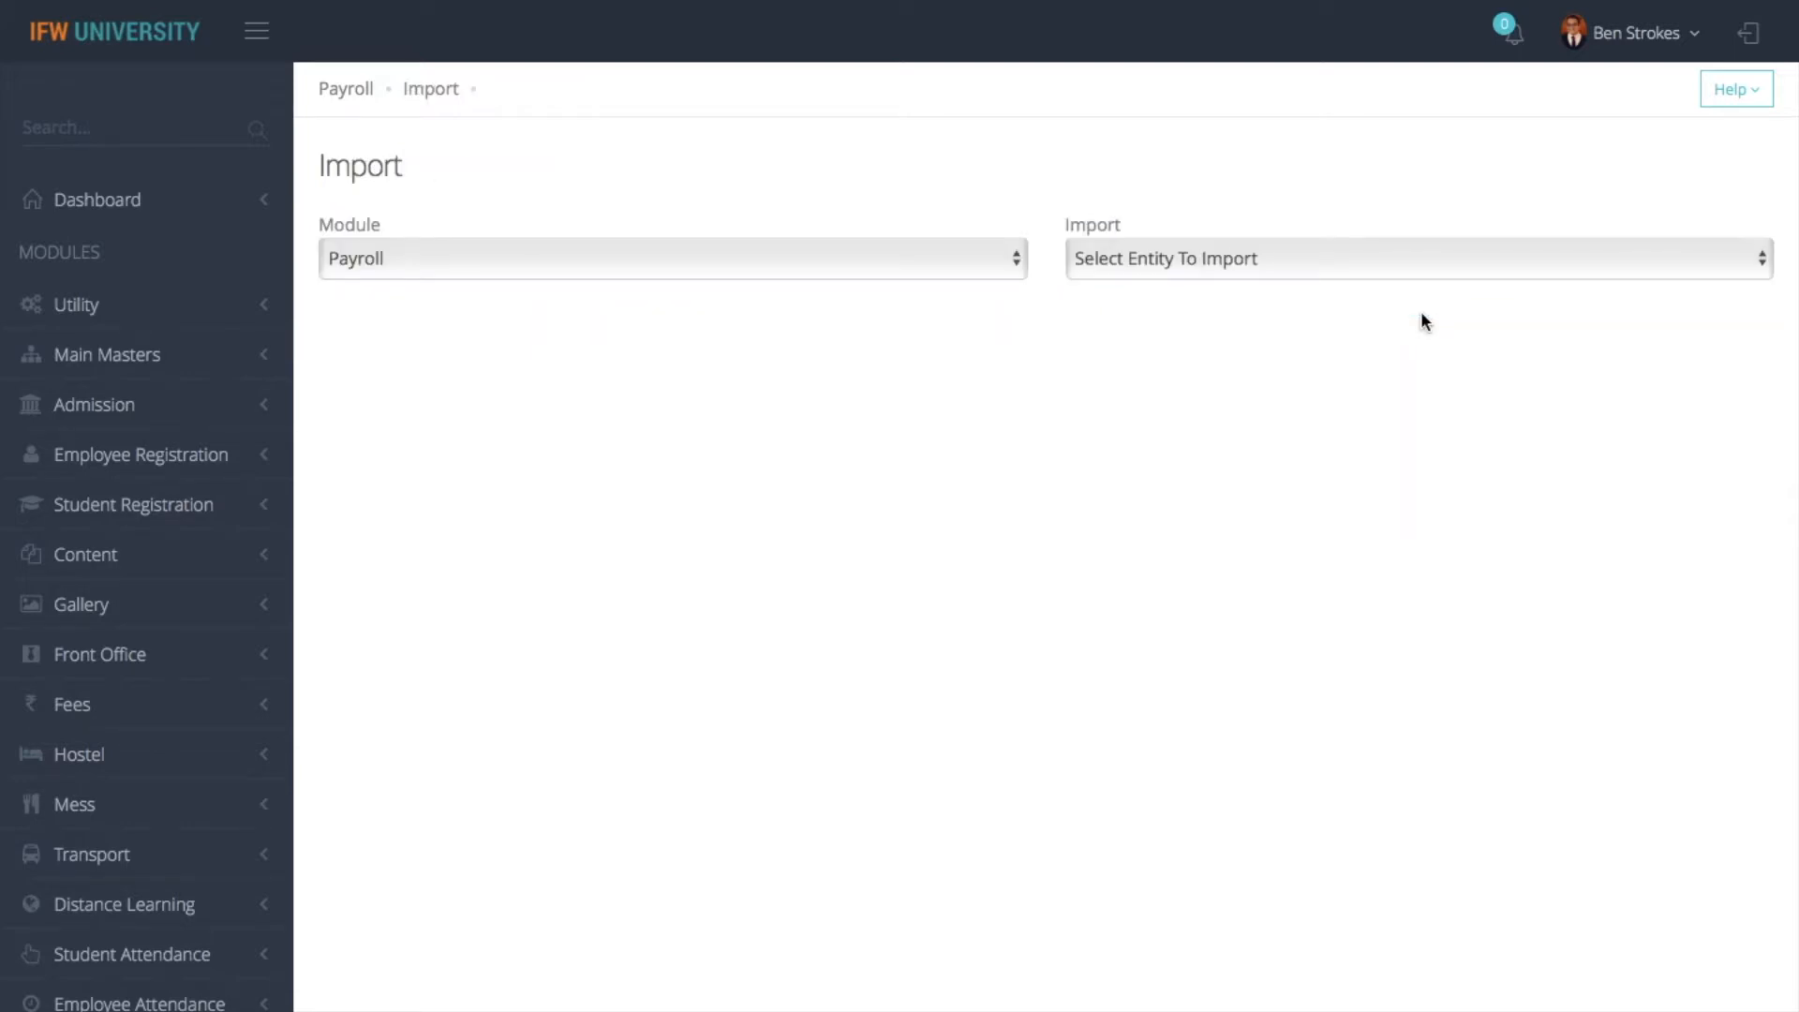
left_click(1327, 261)
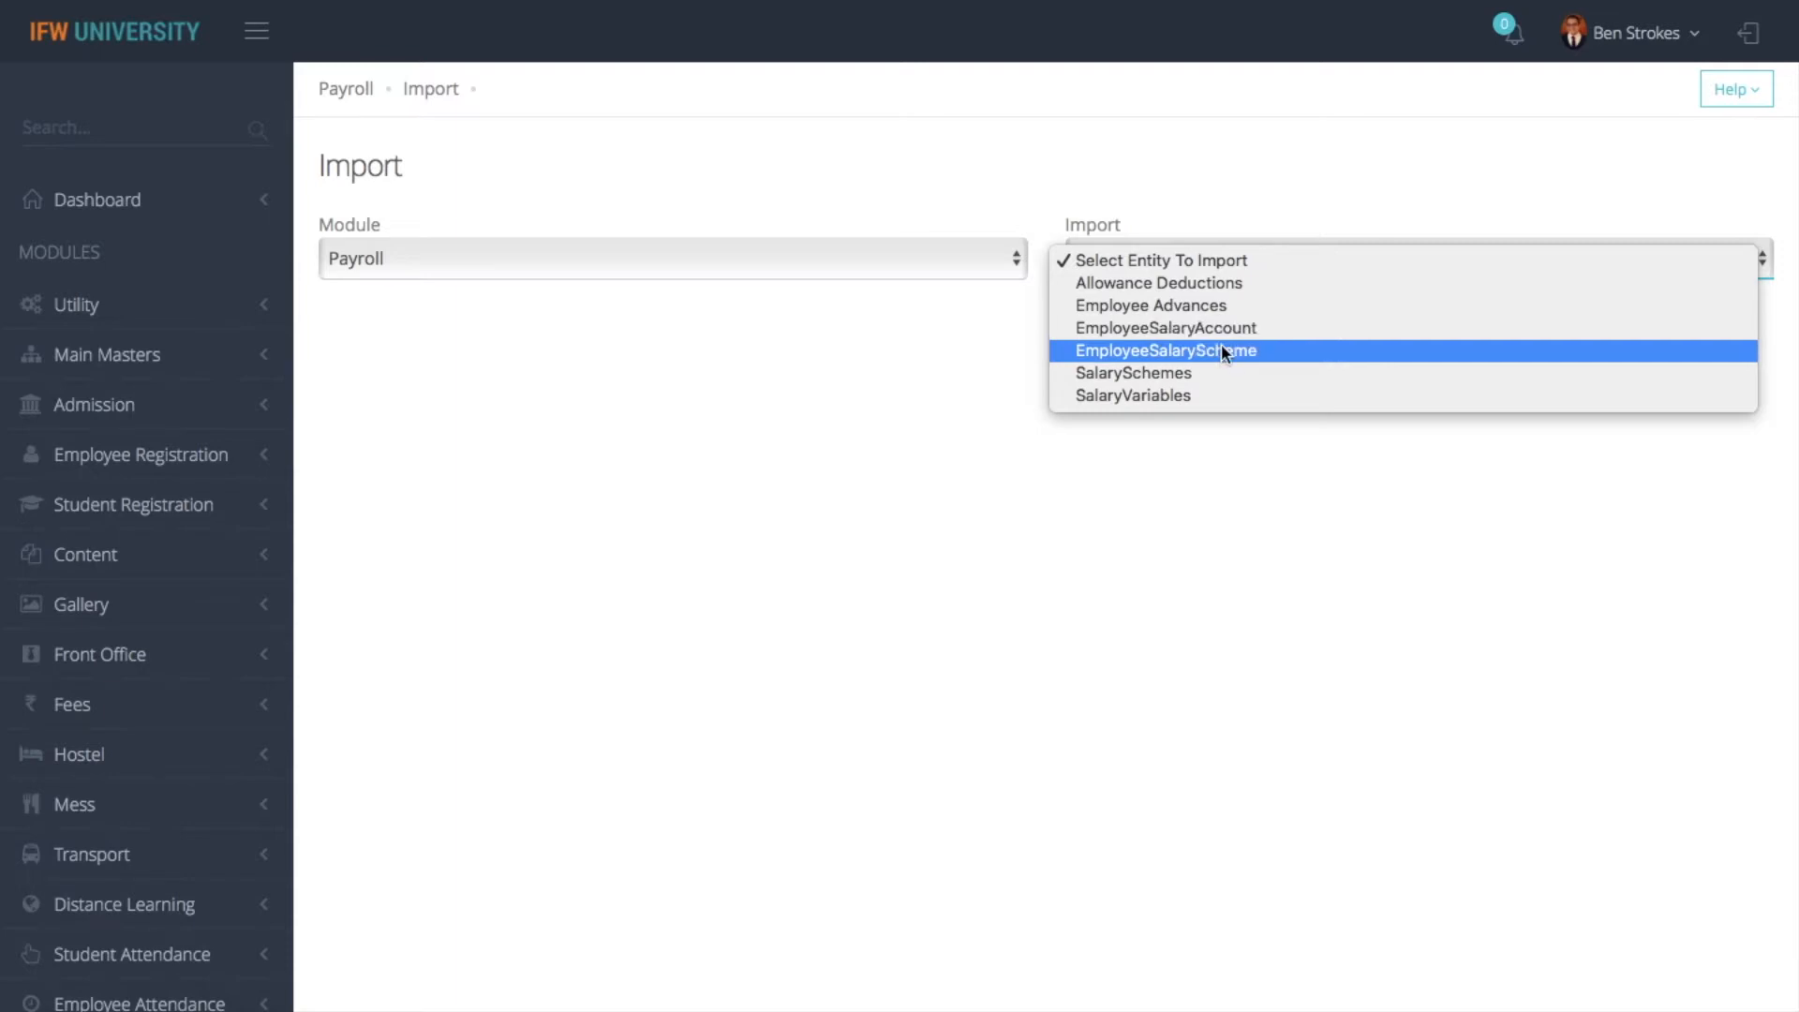
left_click(1169, 395)
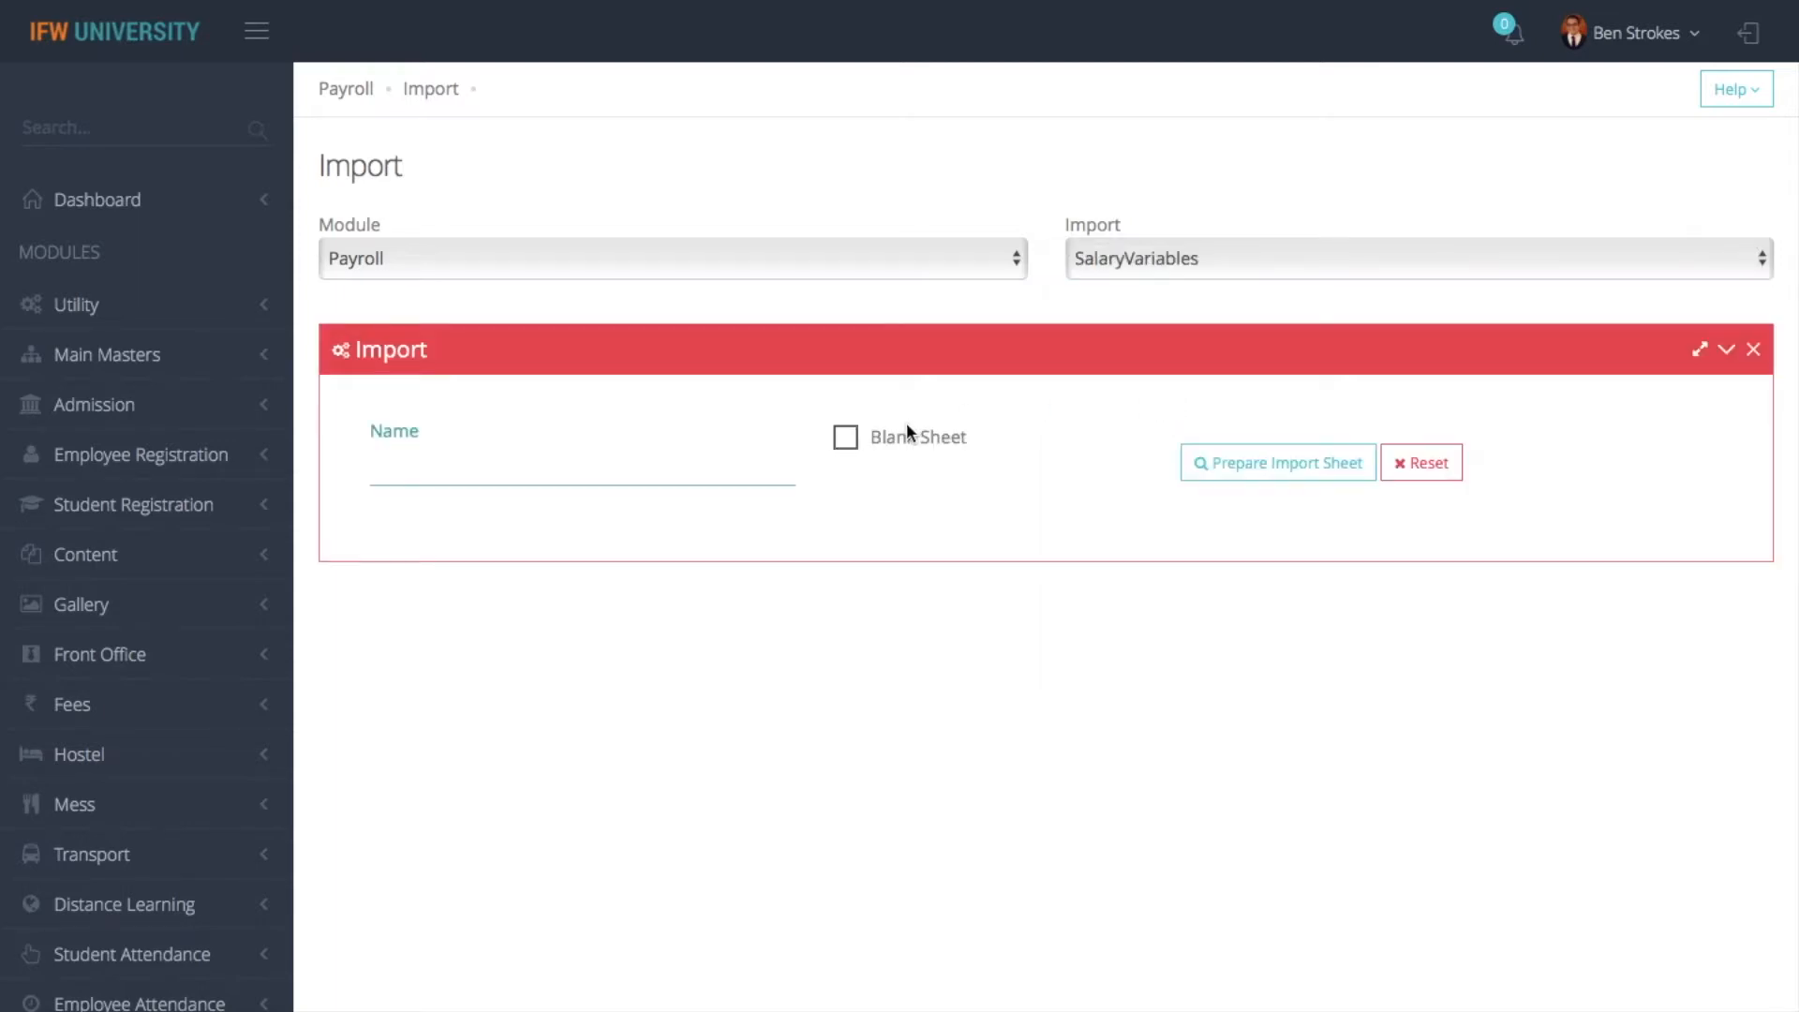
left_click(1193, 458)
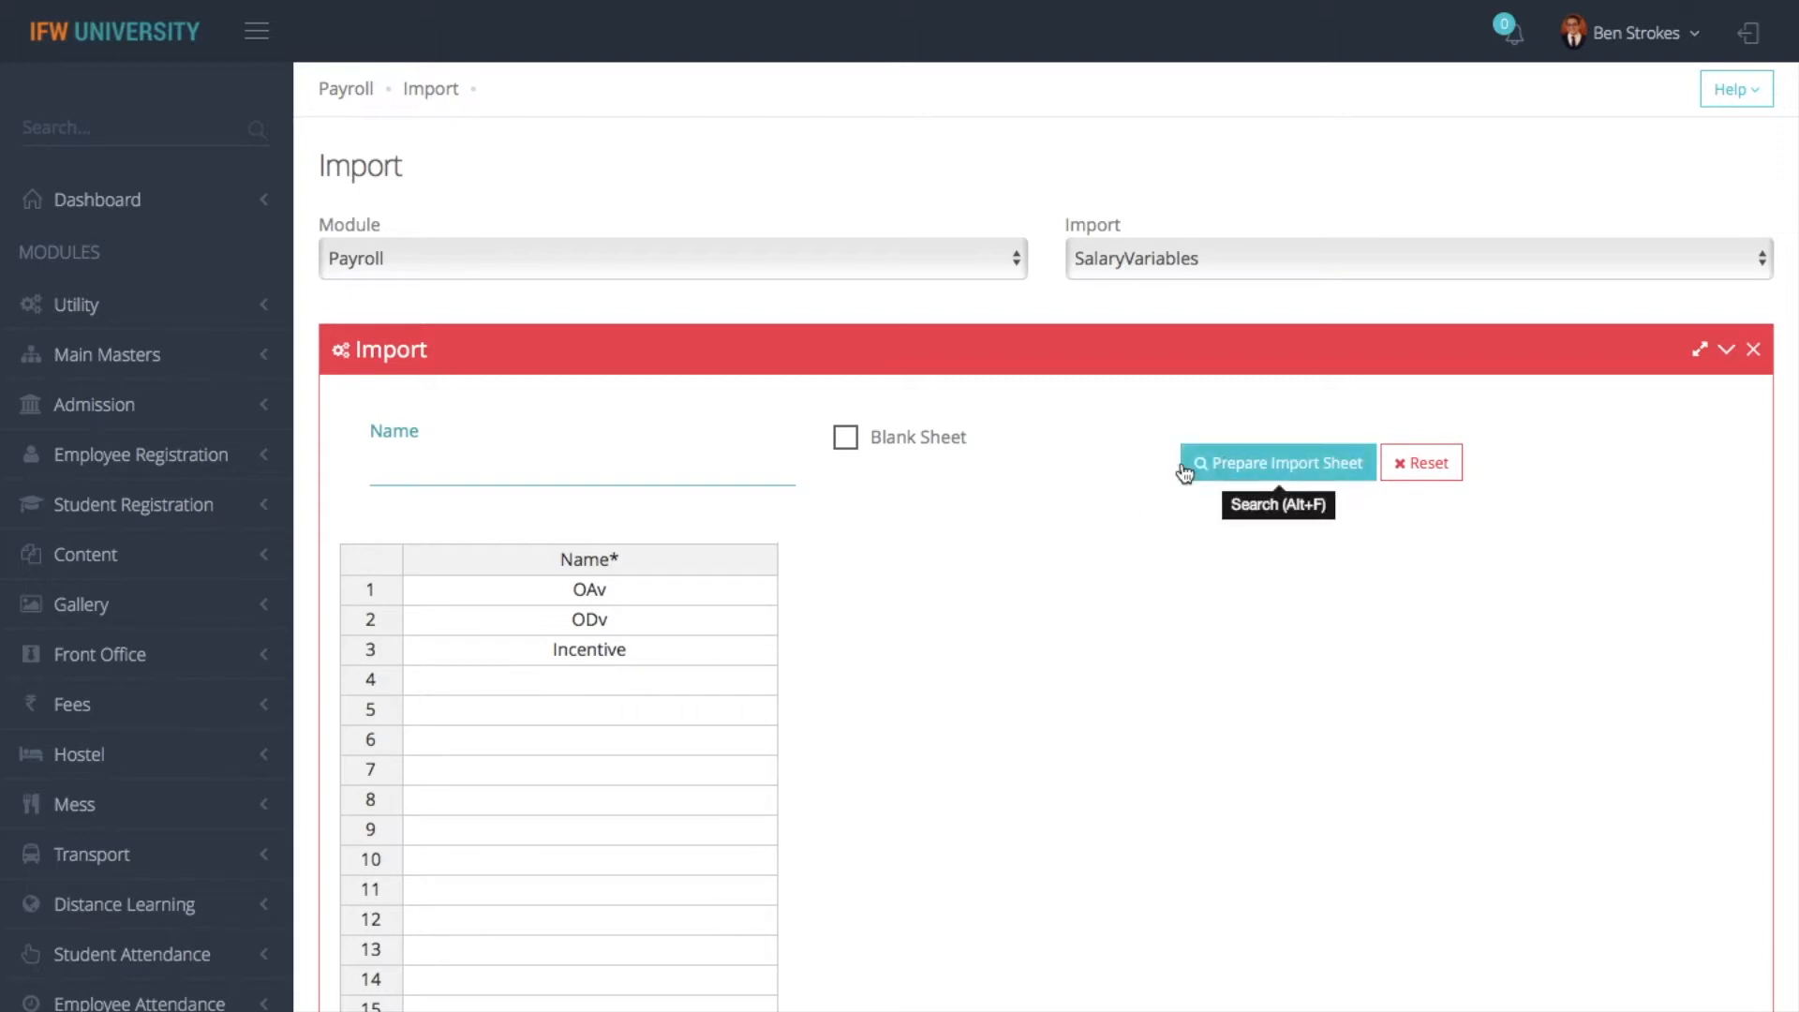
left_click(845, 436)
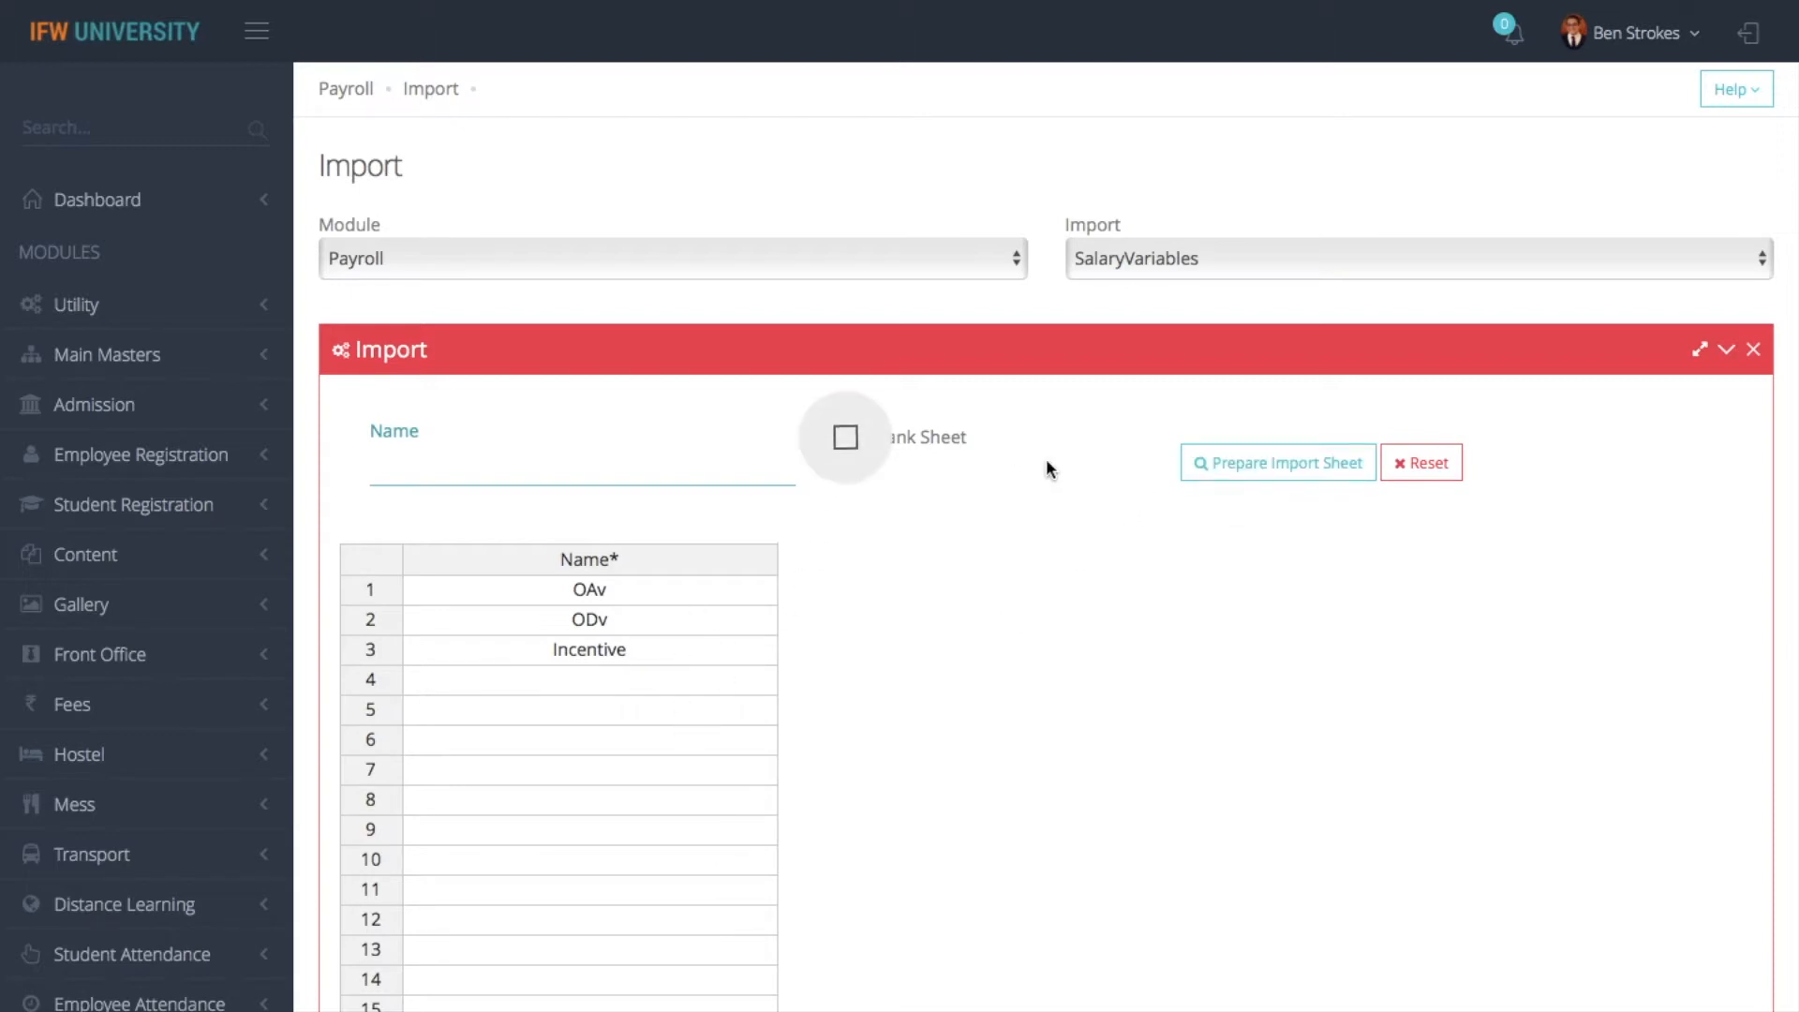
left_click(1256, 480)
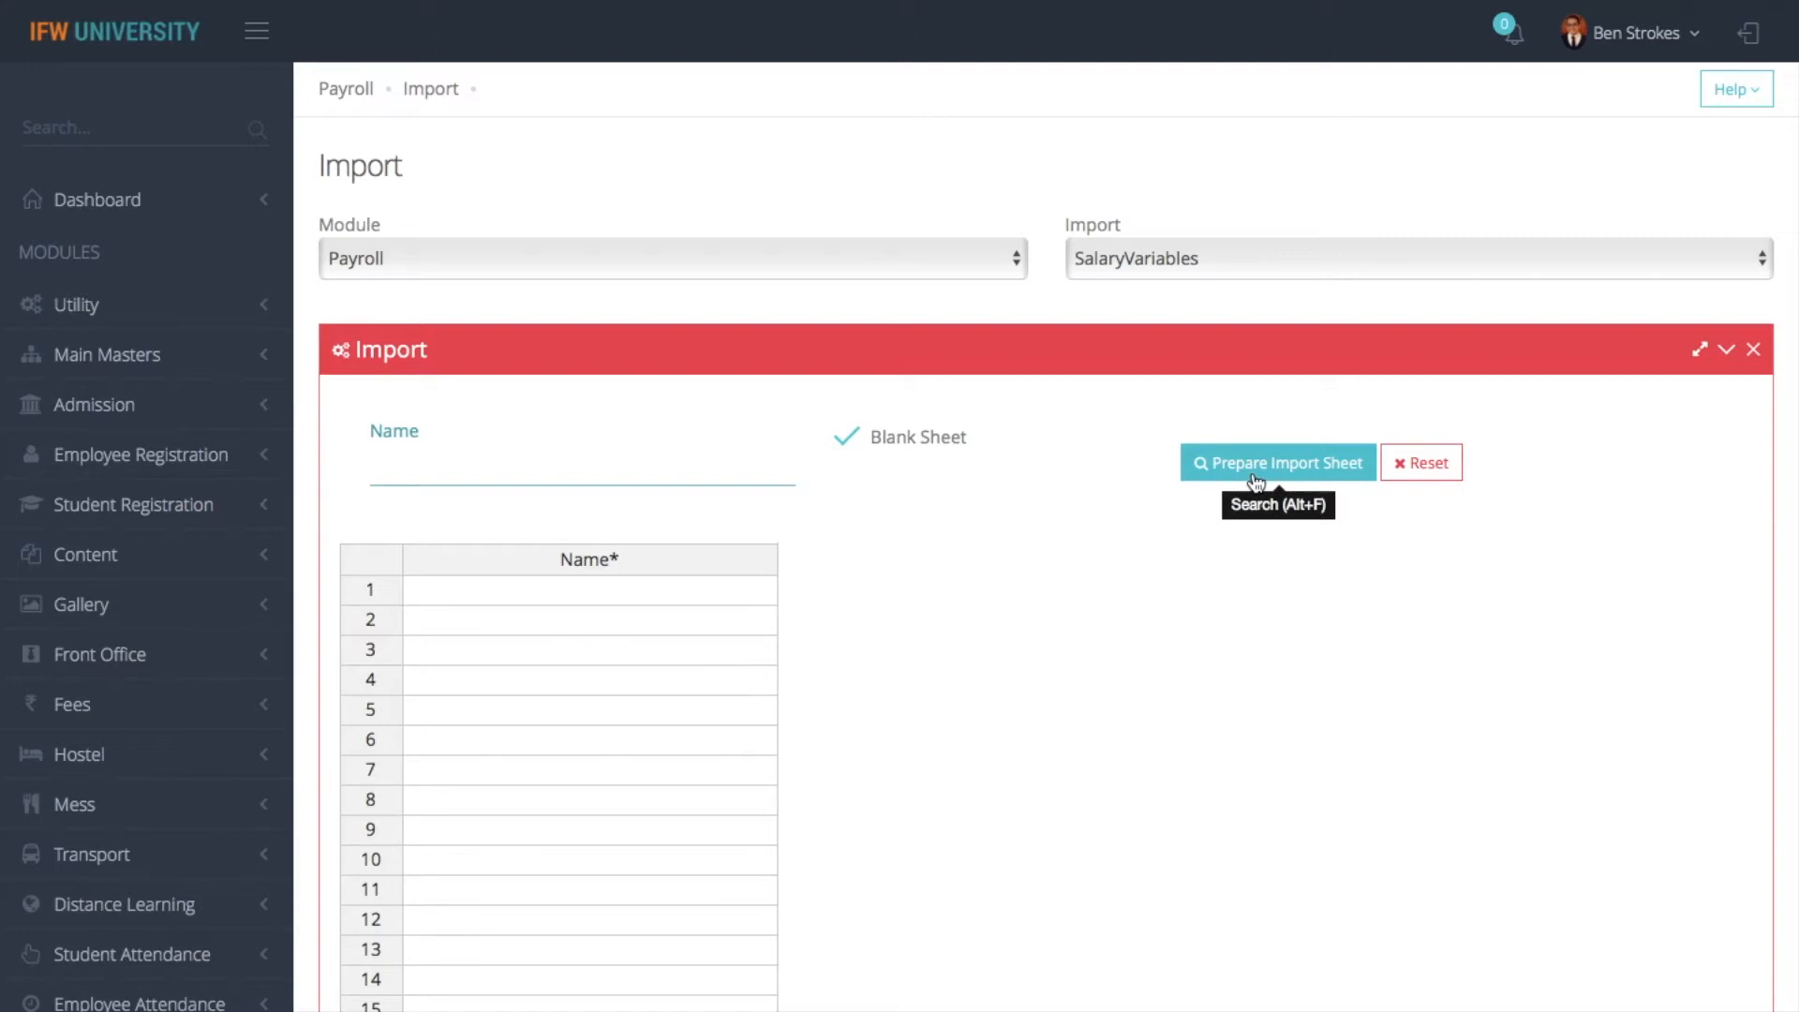
- Switch the import entity to SalarySchemes and prepare a blank import sheet
left_click(1201, 263)
left_click(1188, 234)
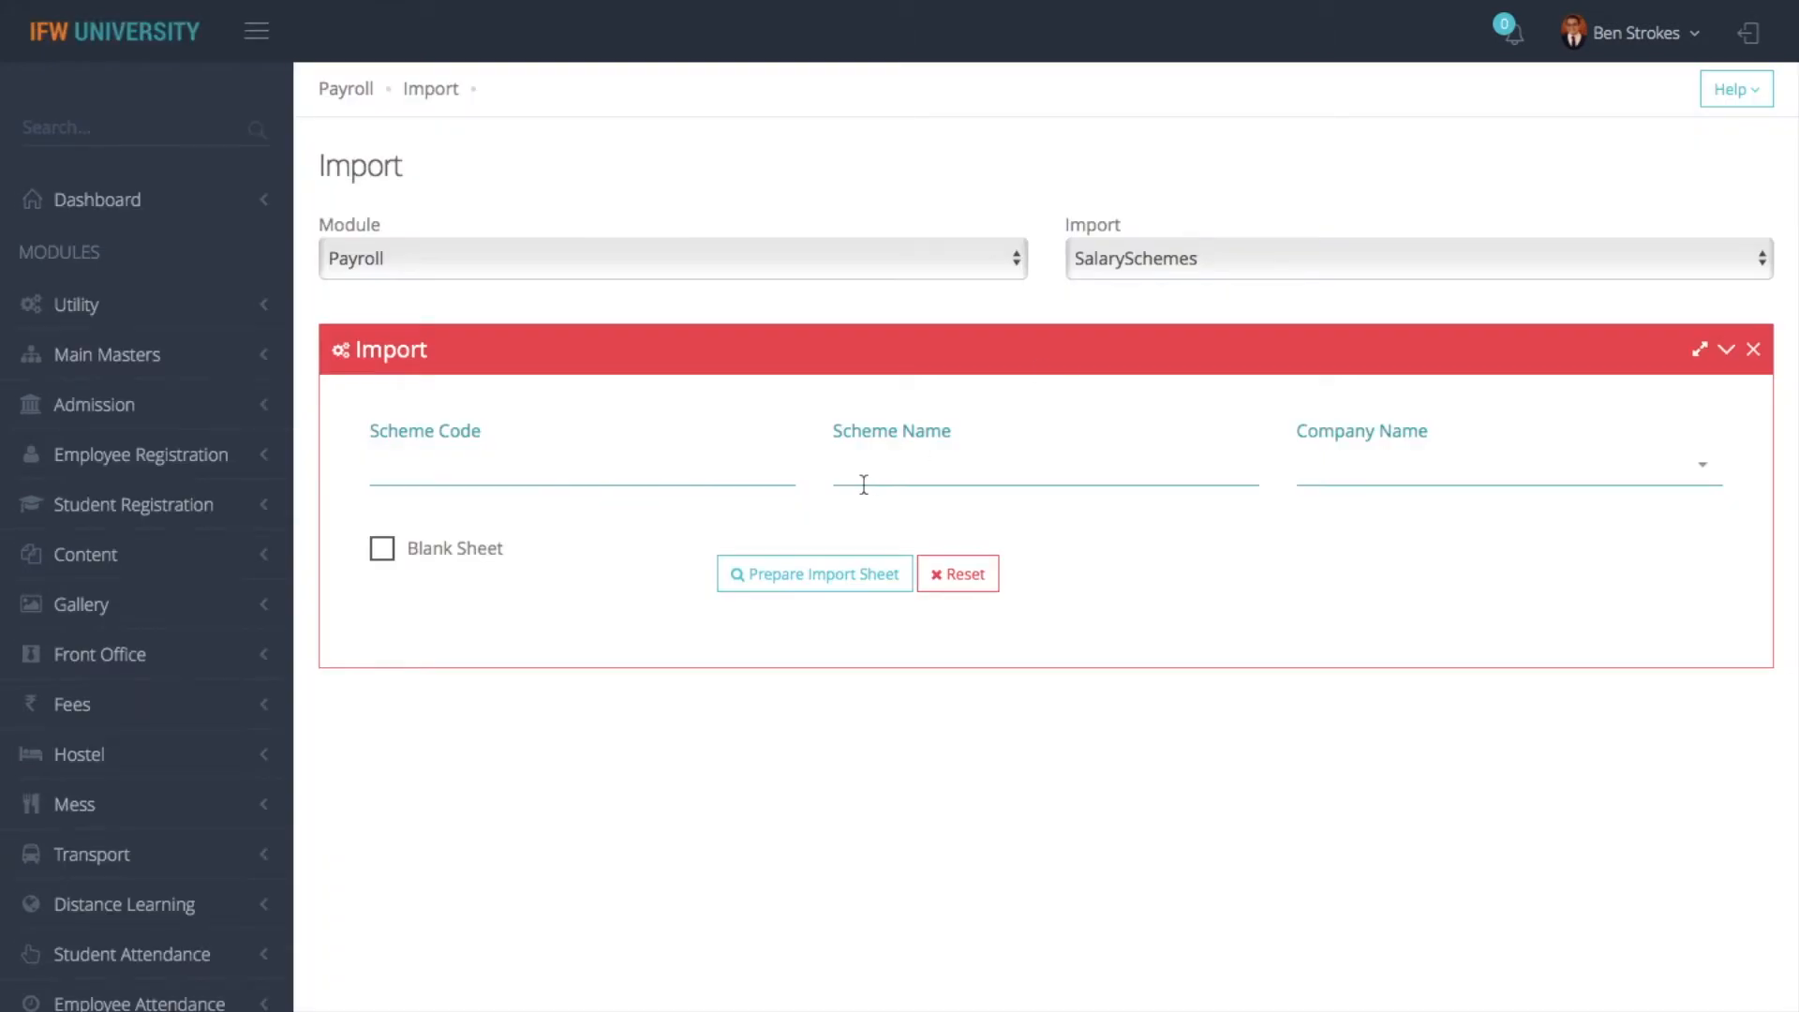
left_click(509, 551)
left_click(820, 573)
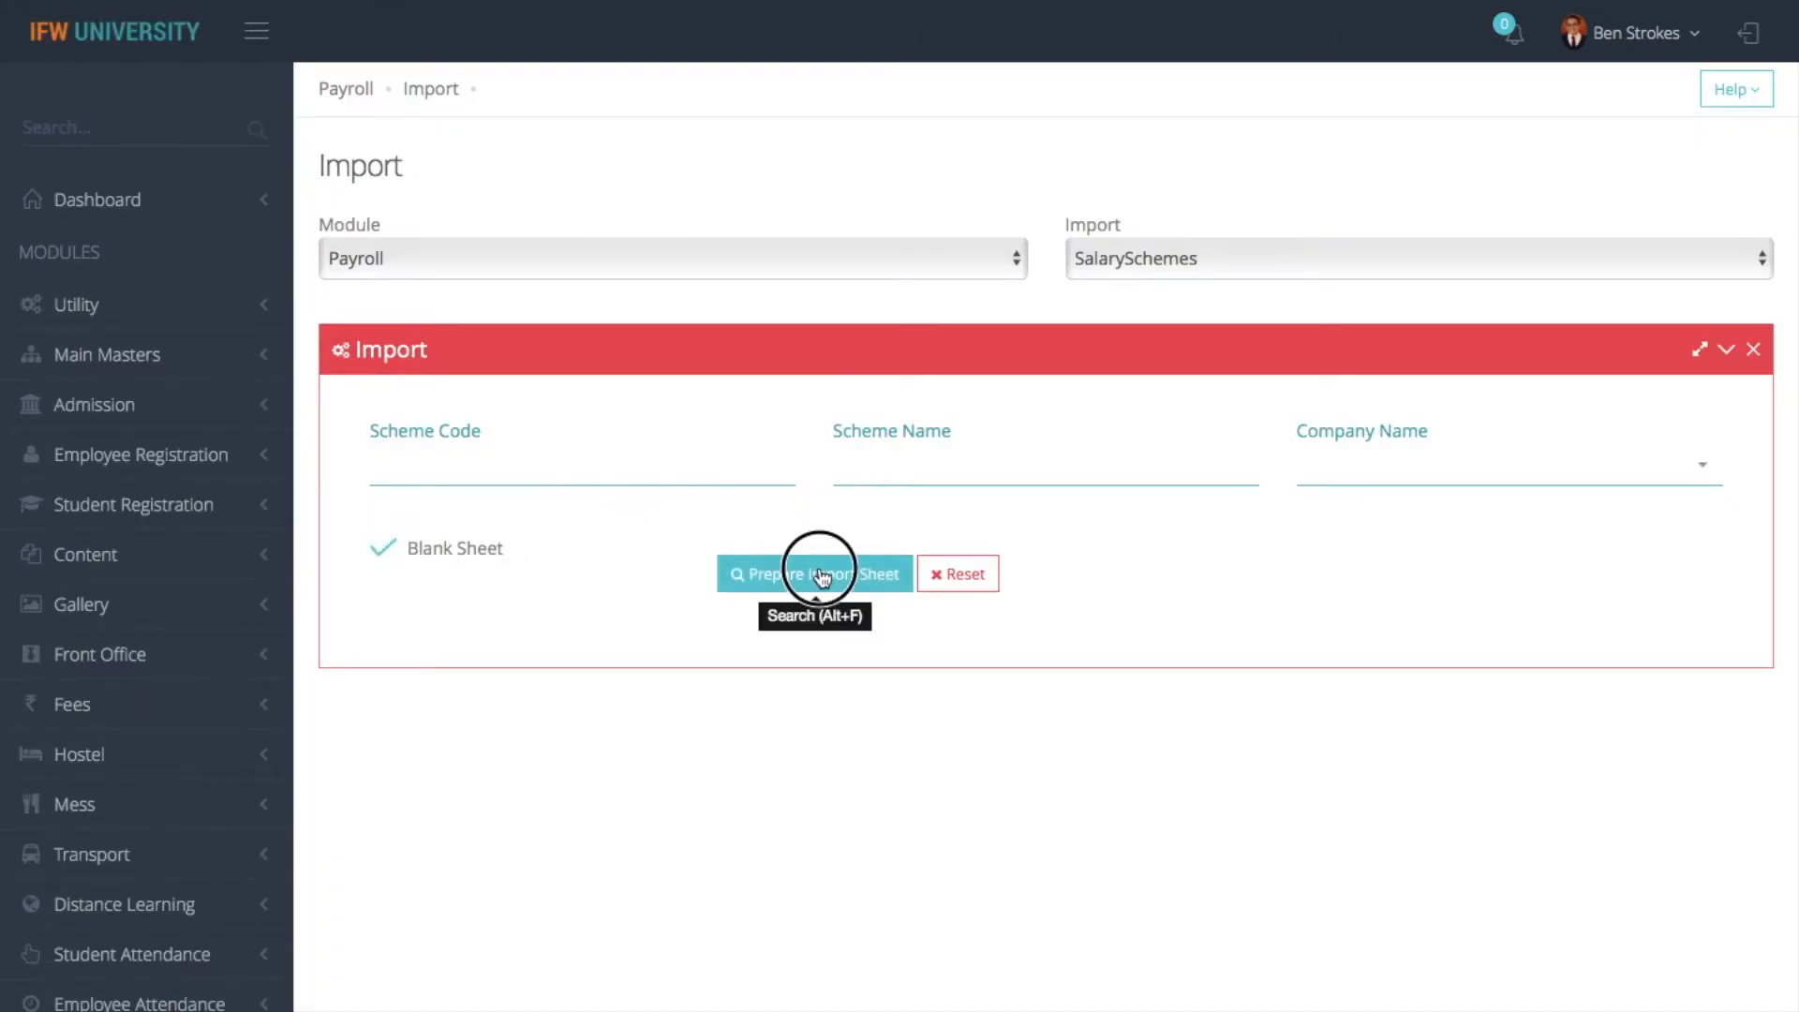
- Set the College in the first row of the SalarySchemes import sheet to IFW SCHOOL OF ARCHITECTURE
scroll(1008, 604, "down", 1)
double_click(700, 649)
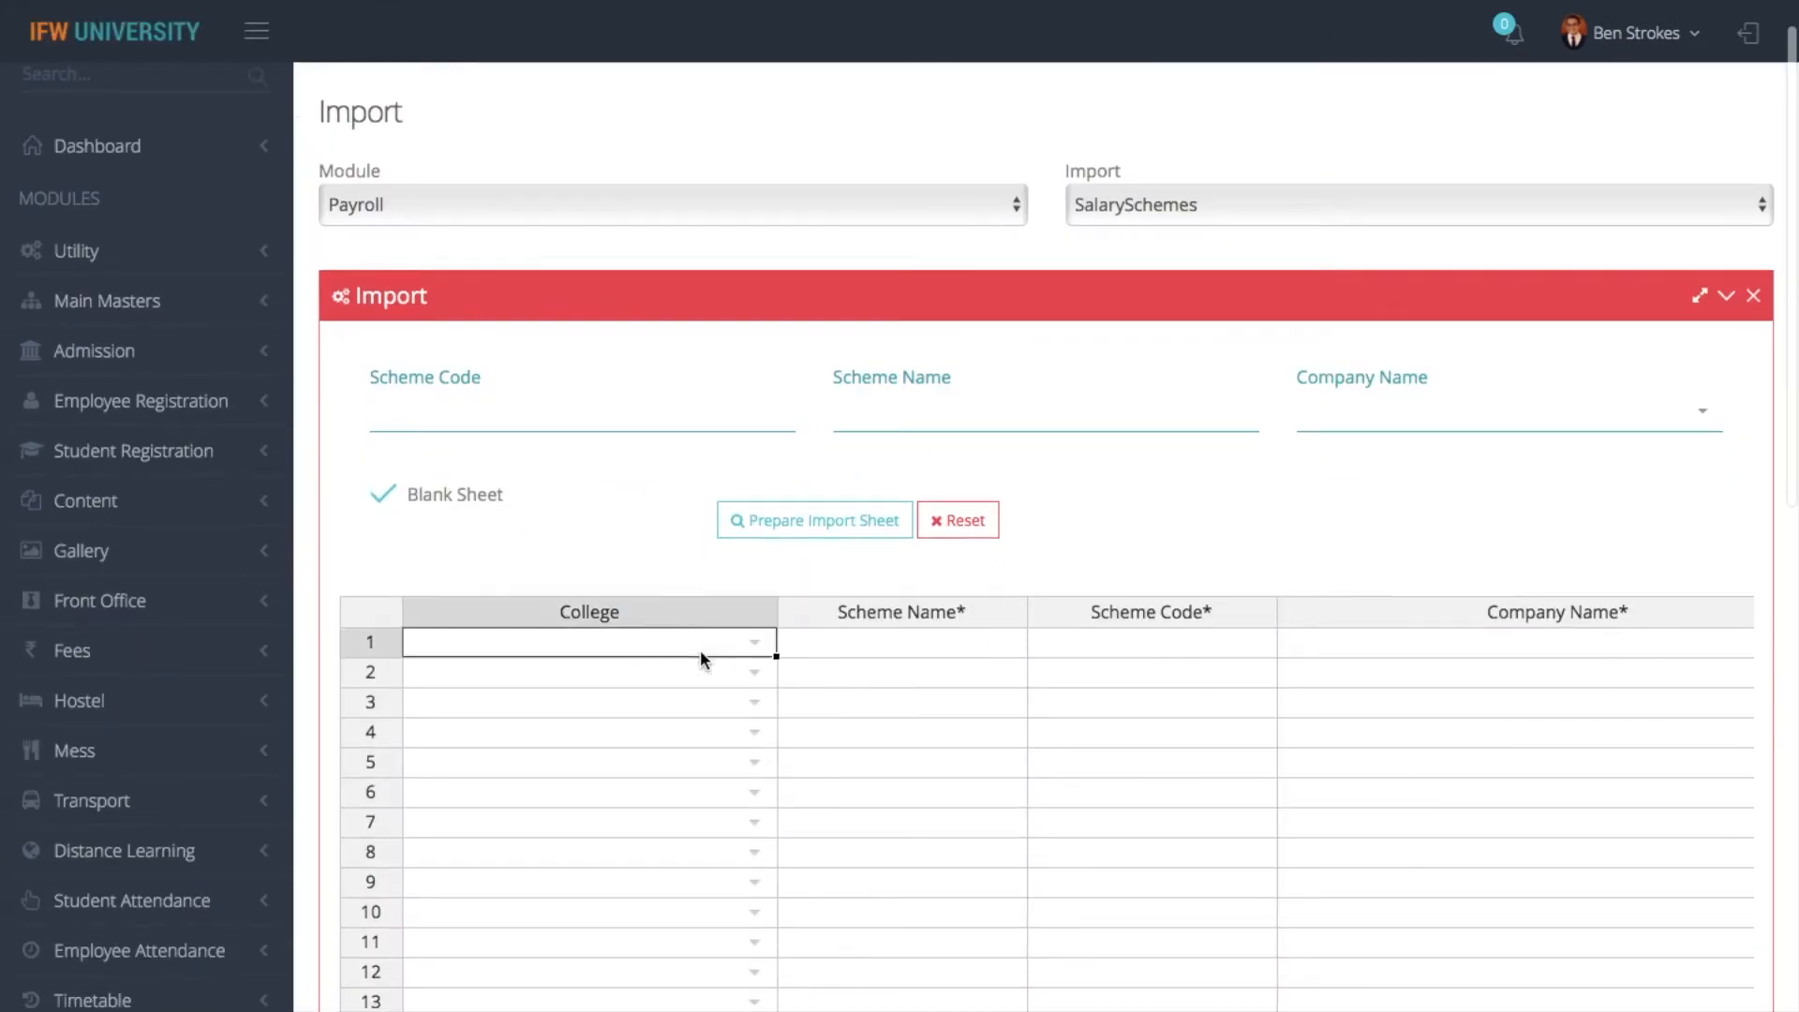
left_click(684, 700)
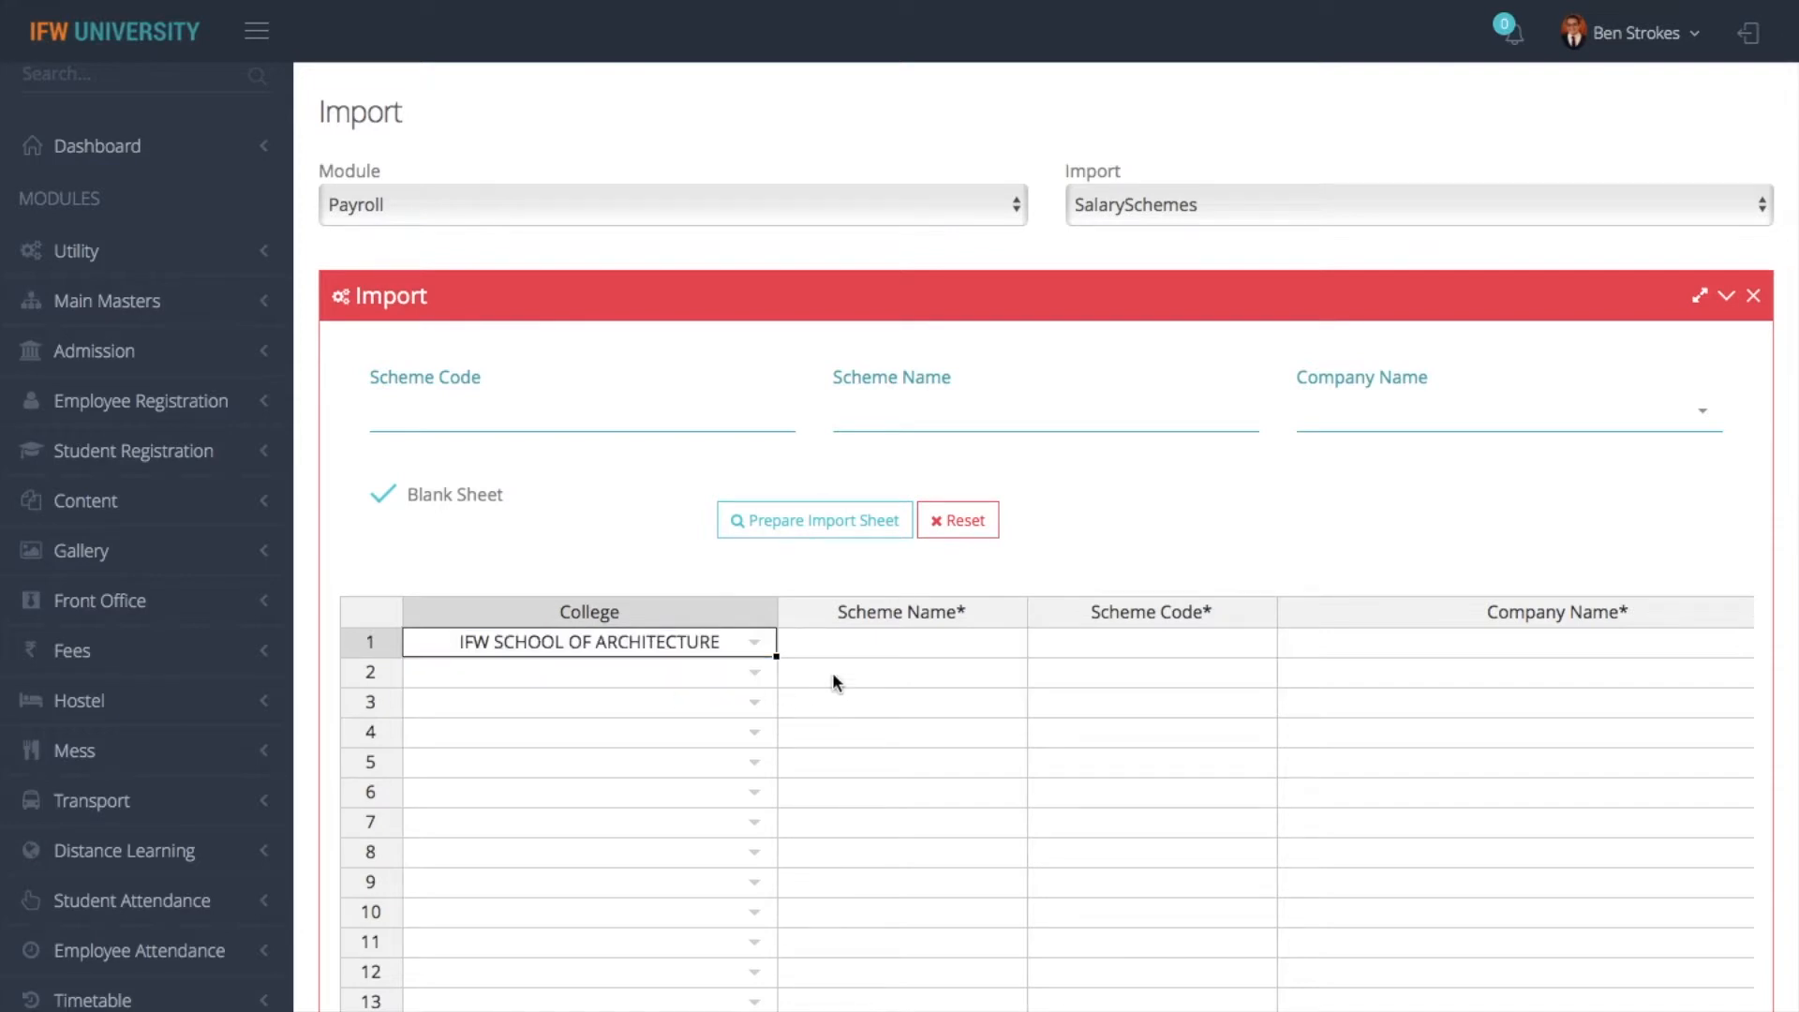
- Examine the Scheme Name, Scheme Code, Company Name and Category columns and the validation and import status areas below the sheet
left_click(837, 643)
left_click(1134, 643)
scroll(1178, 647, "right", 3)
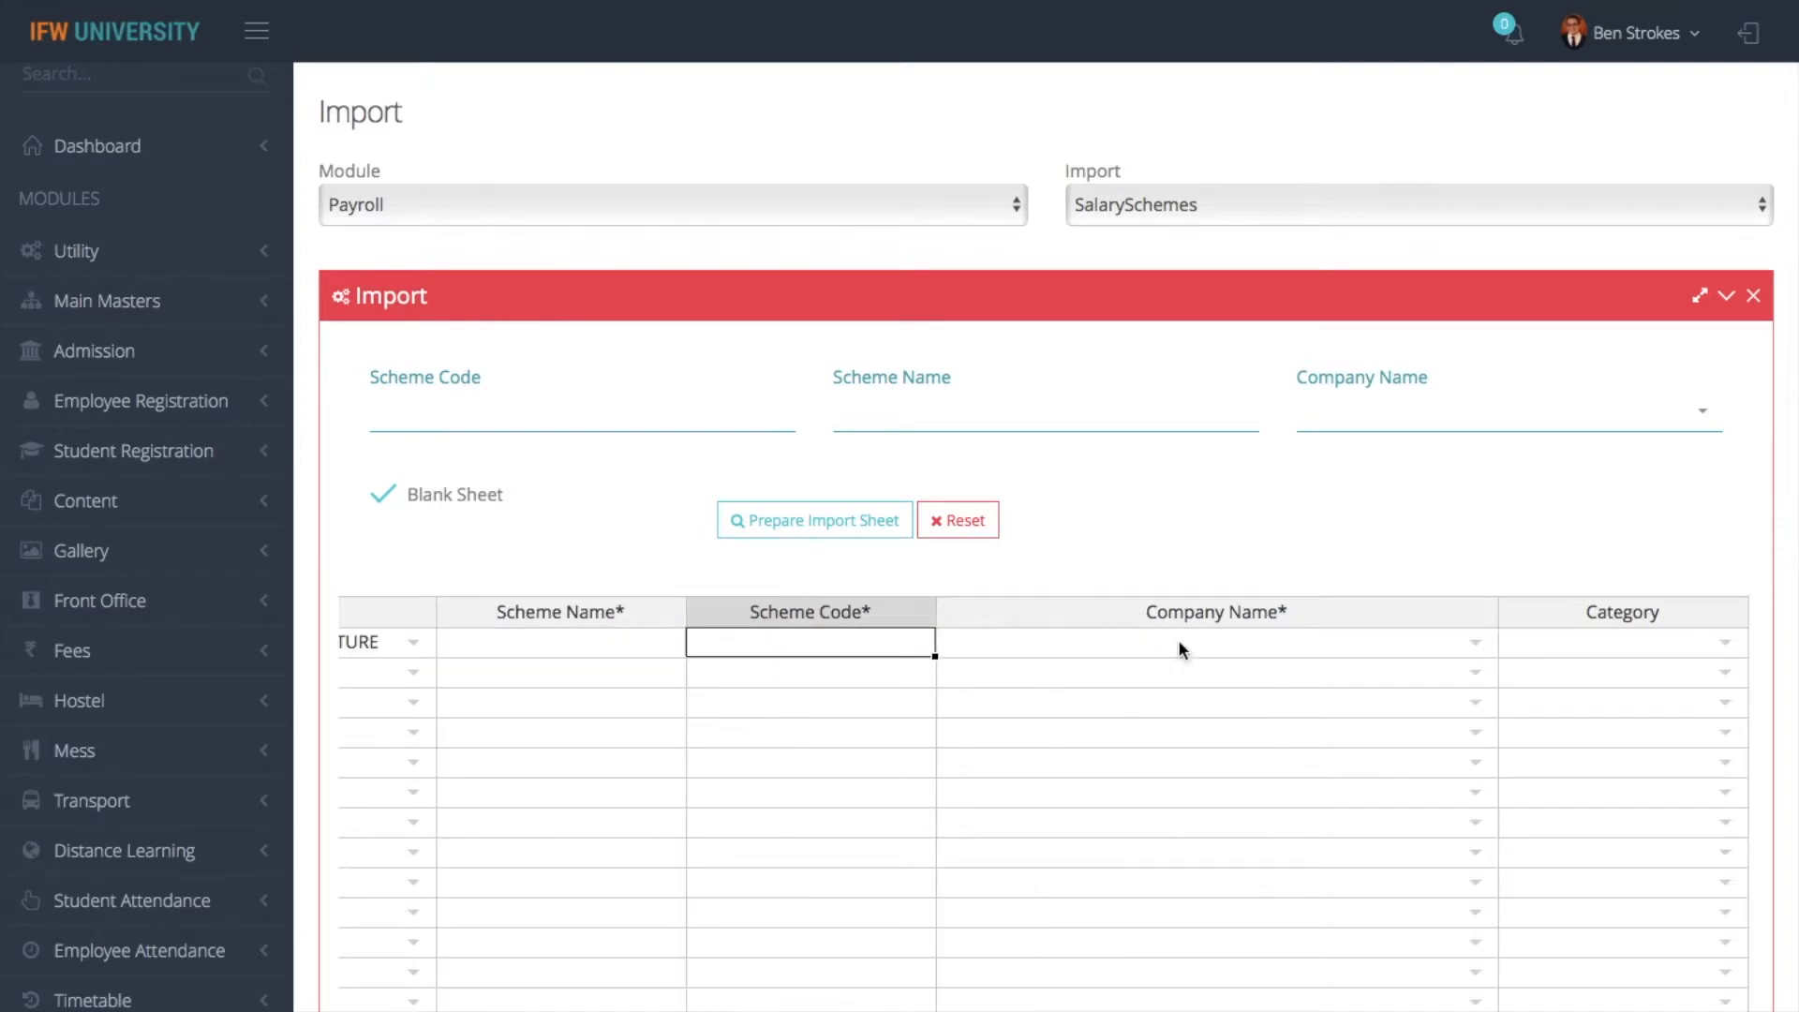
left_click(1350, 639)
left_click(1477, 643)
left_click(1536, 649)
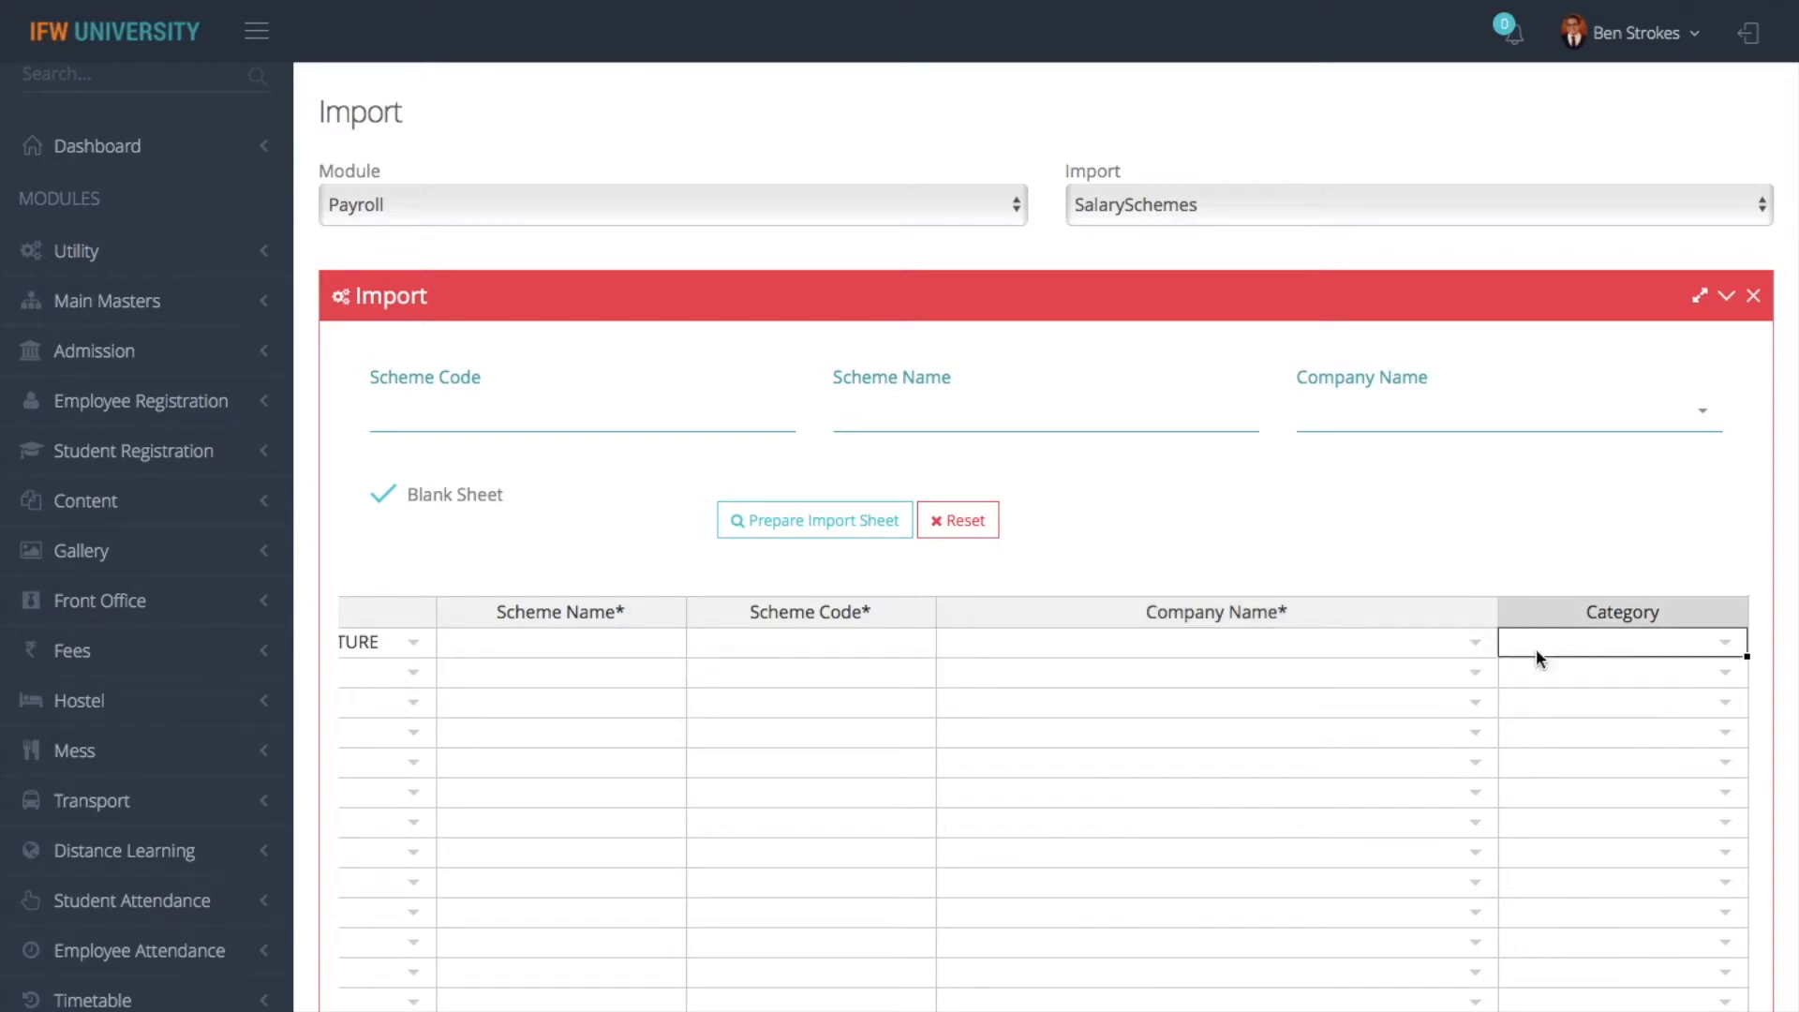
double_click(1537, 649)
left_click(1376, 662)
scroll(1312, 675, "down", 1)
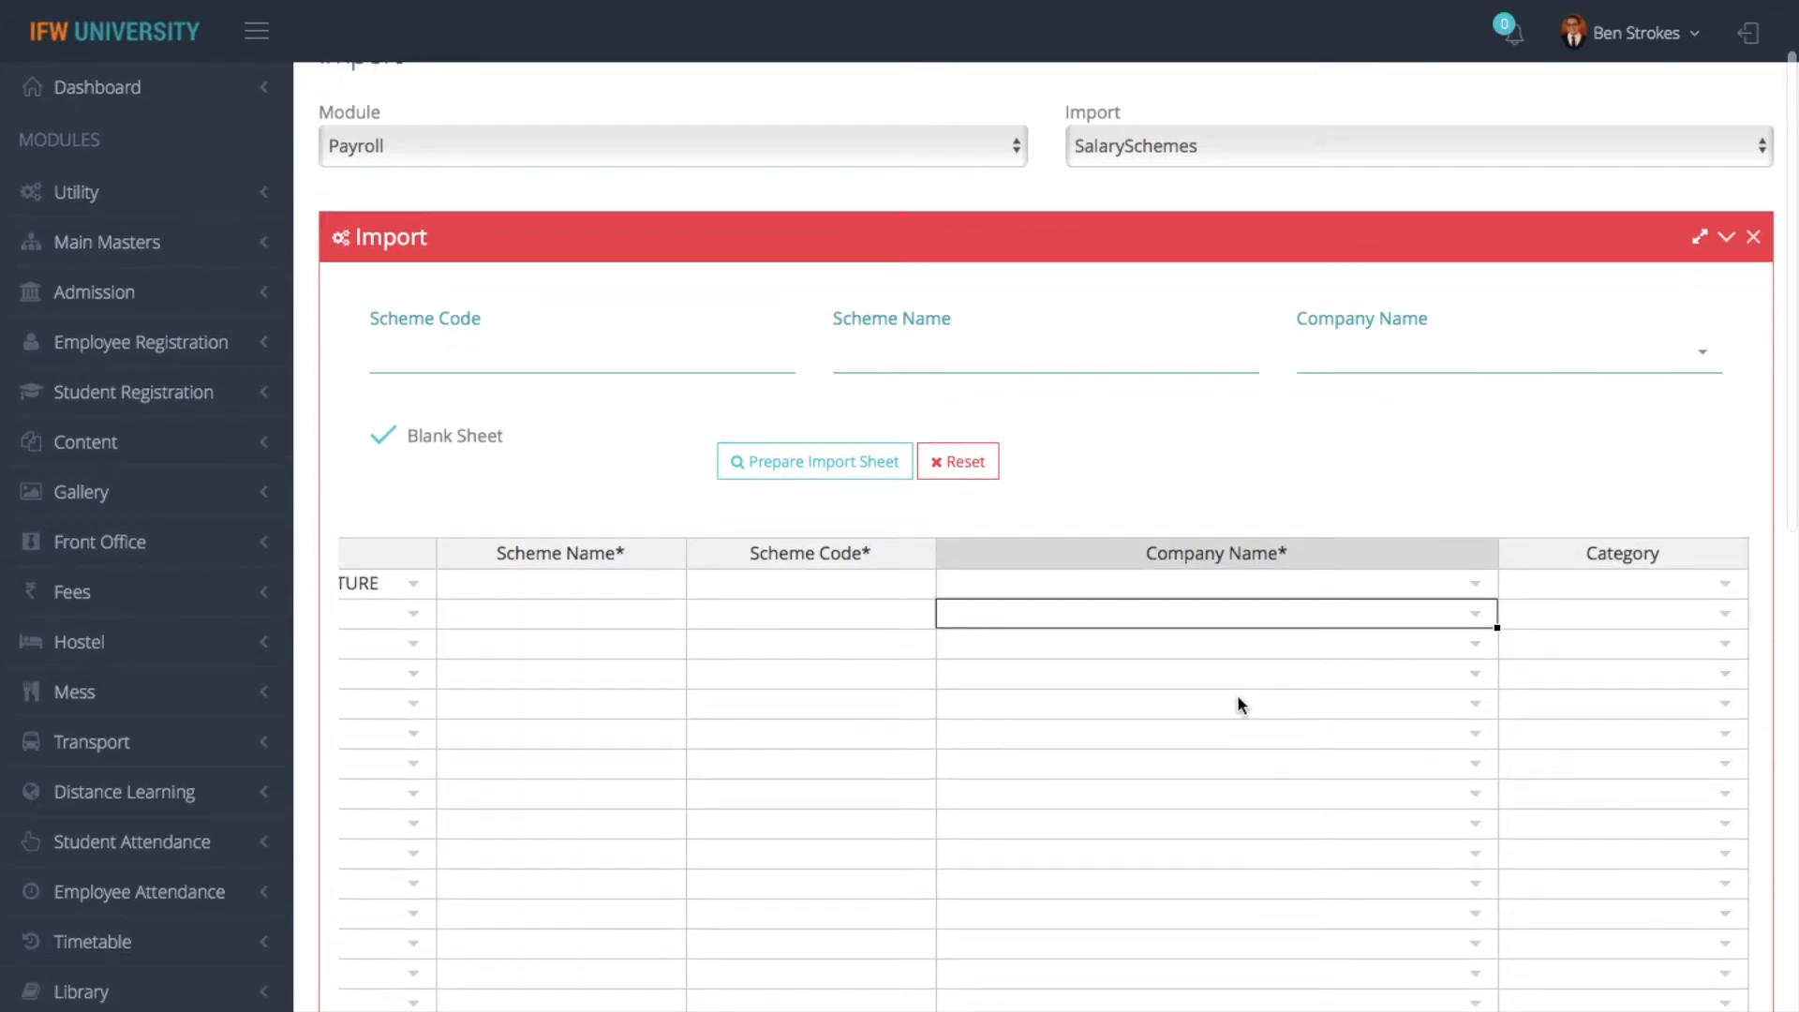
scroll(1238, 694, "down", 5)
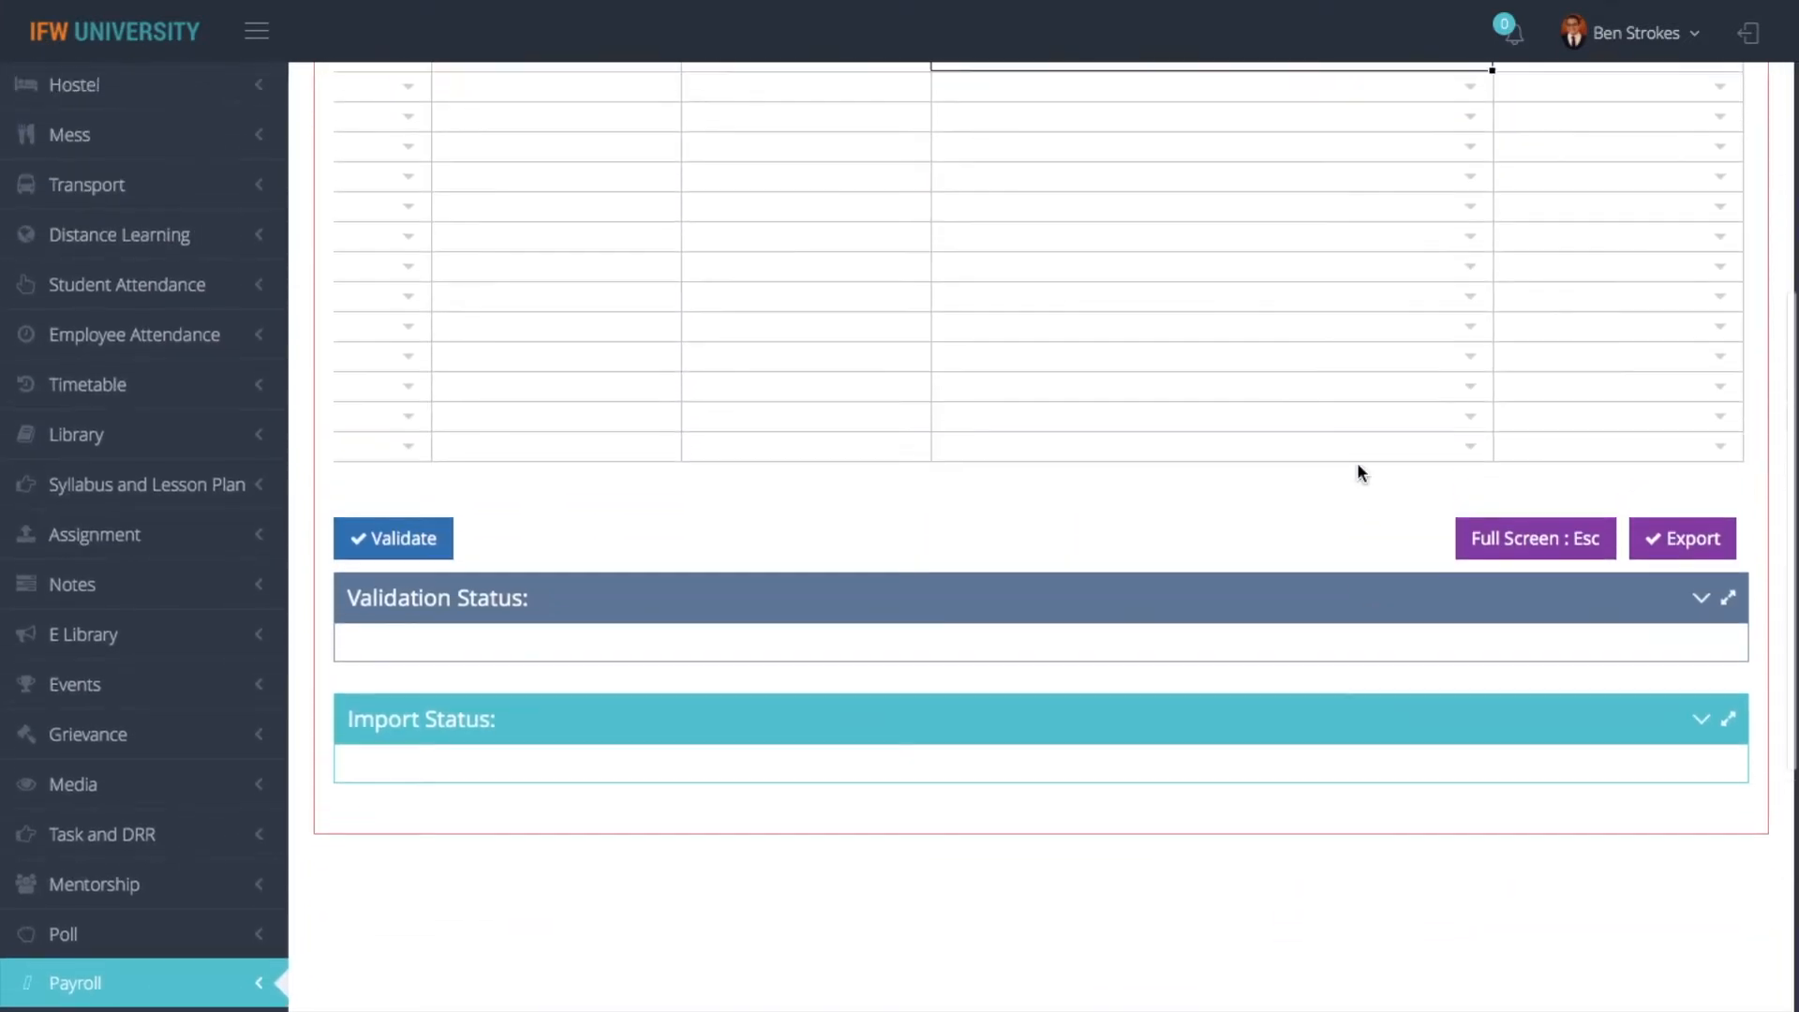
- Export the SalarySchemes import sheet and open the downloaded IFWERP.SalaryScheme.xlsx to check it, returning to the import sheet
scroll(1048, 181, "up", 3)
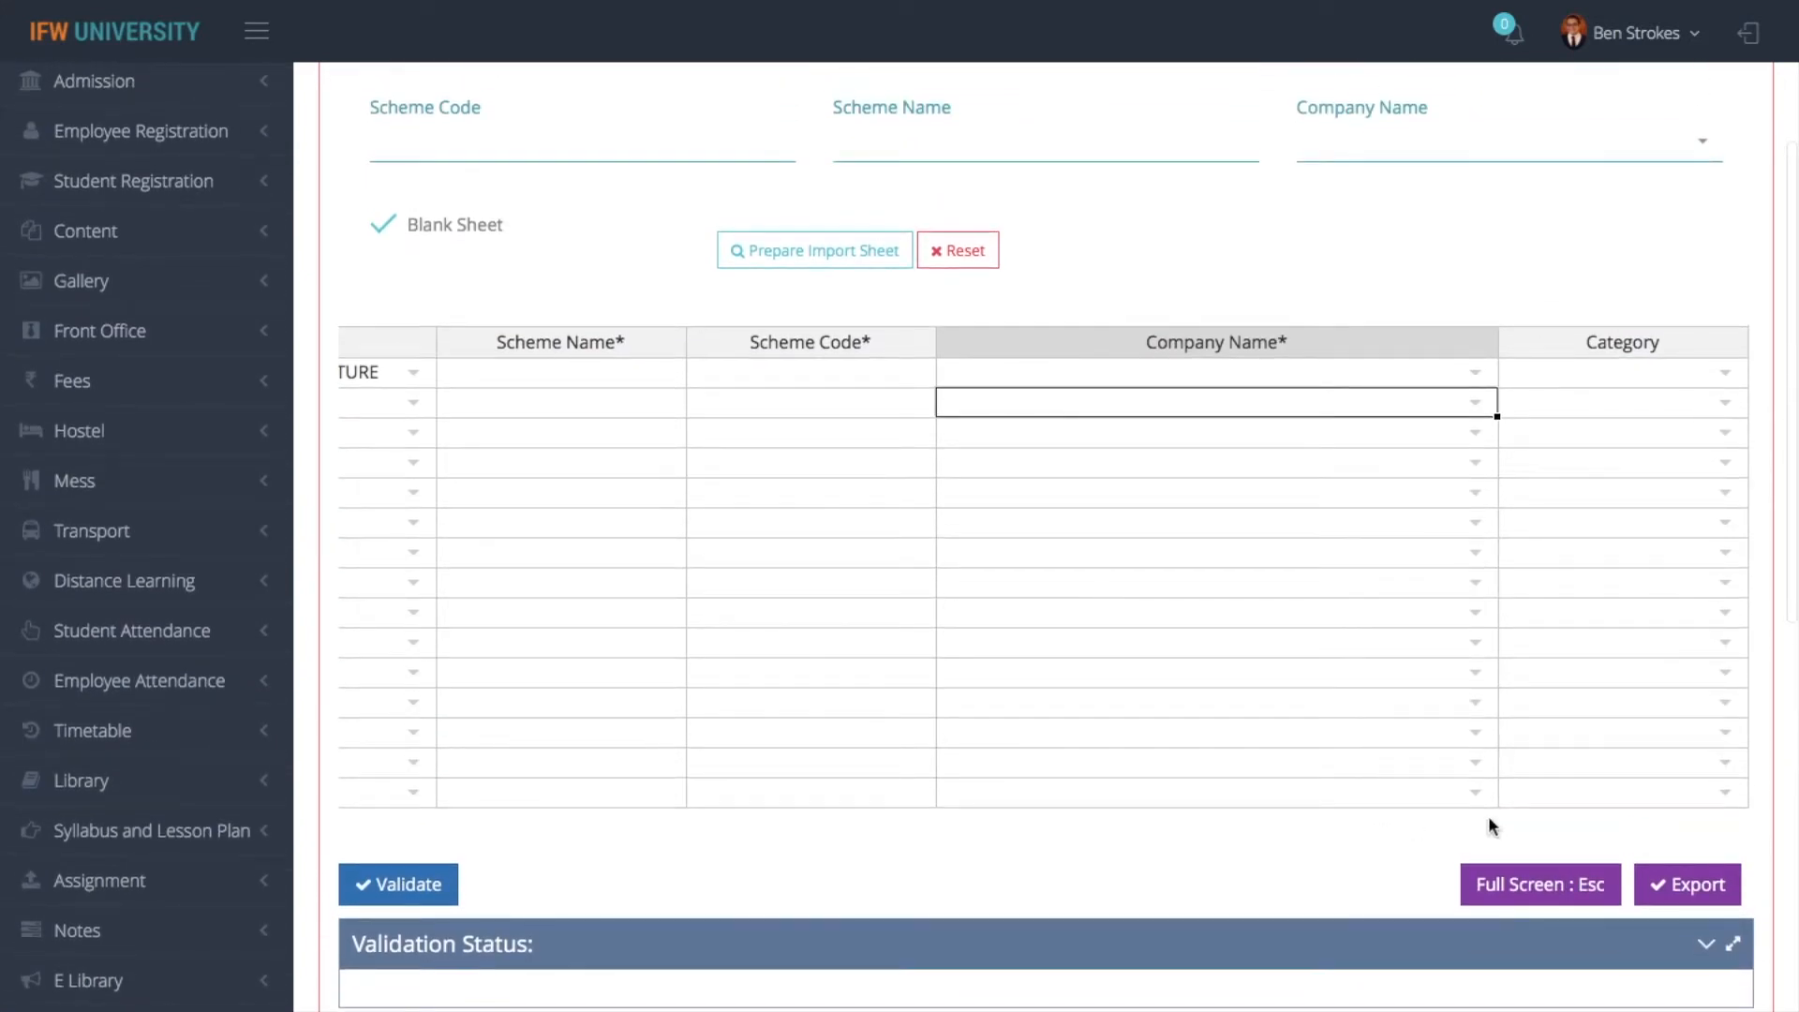
left_click(1674, 902)
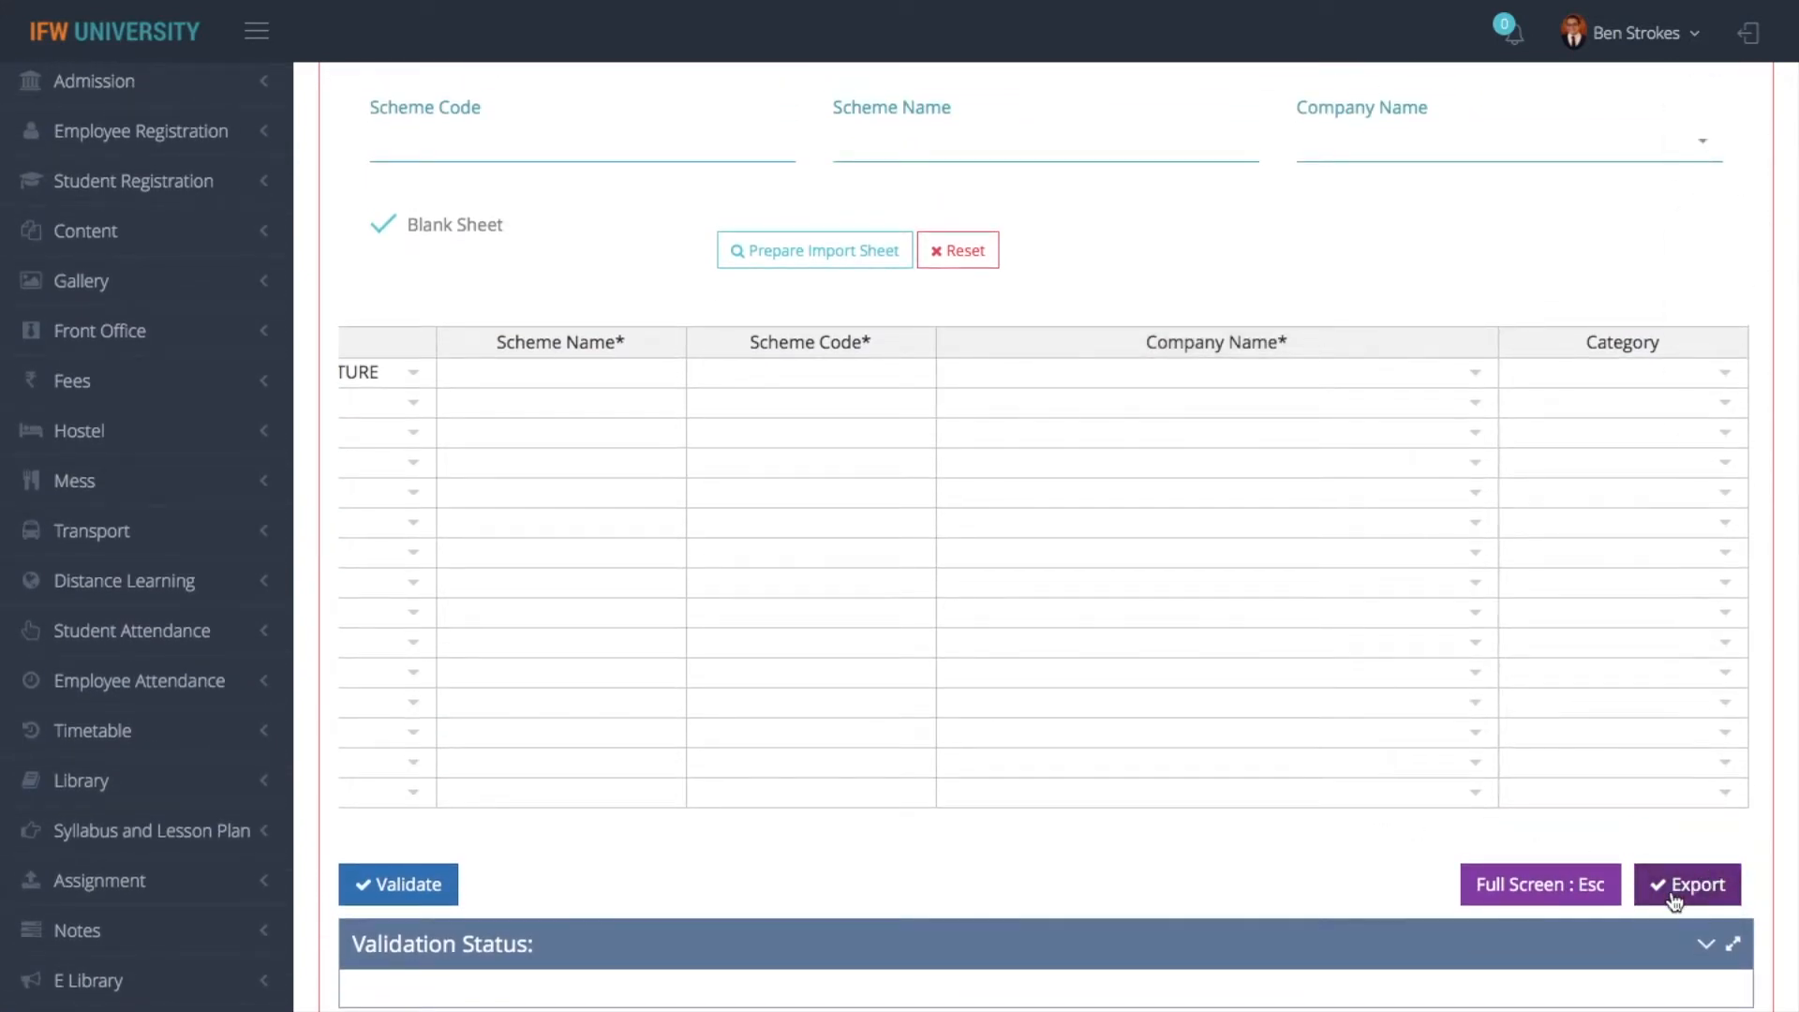
mouse_move(1658, 9)
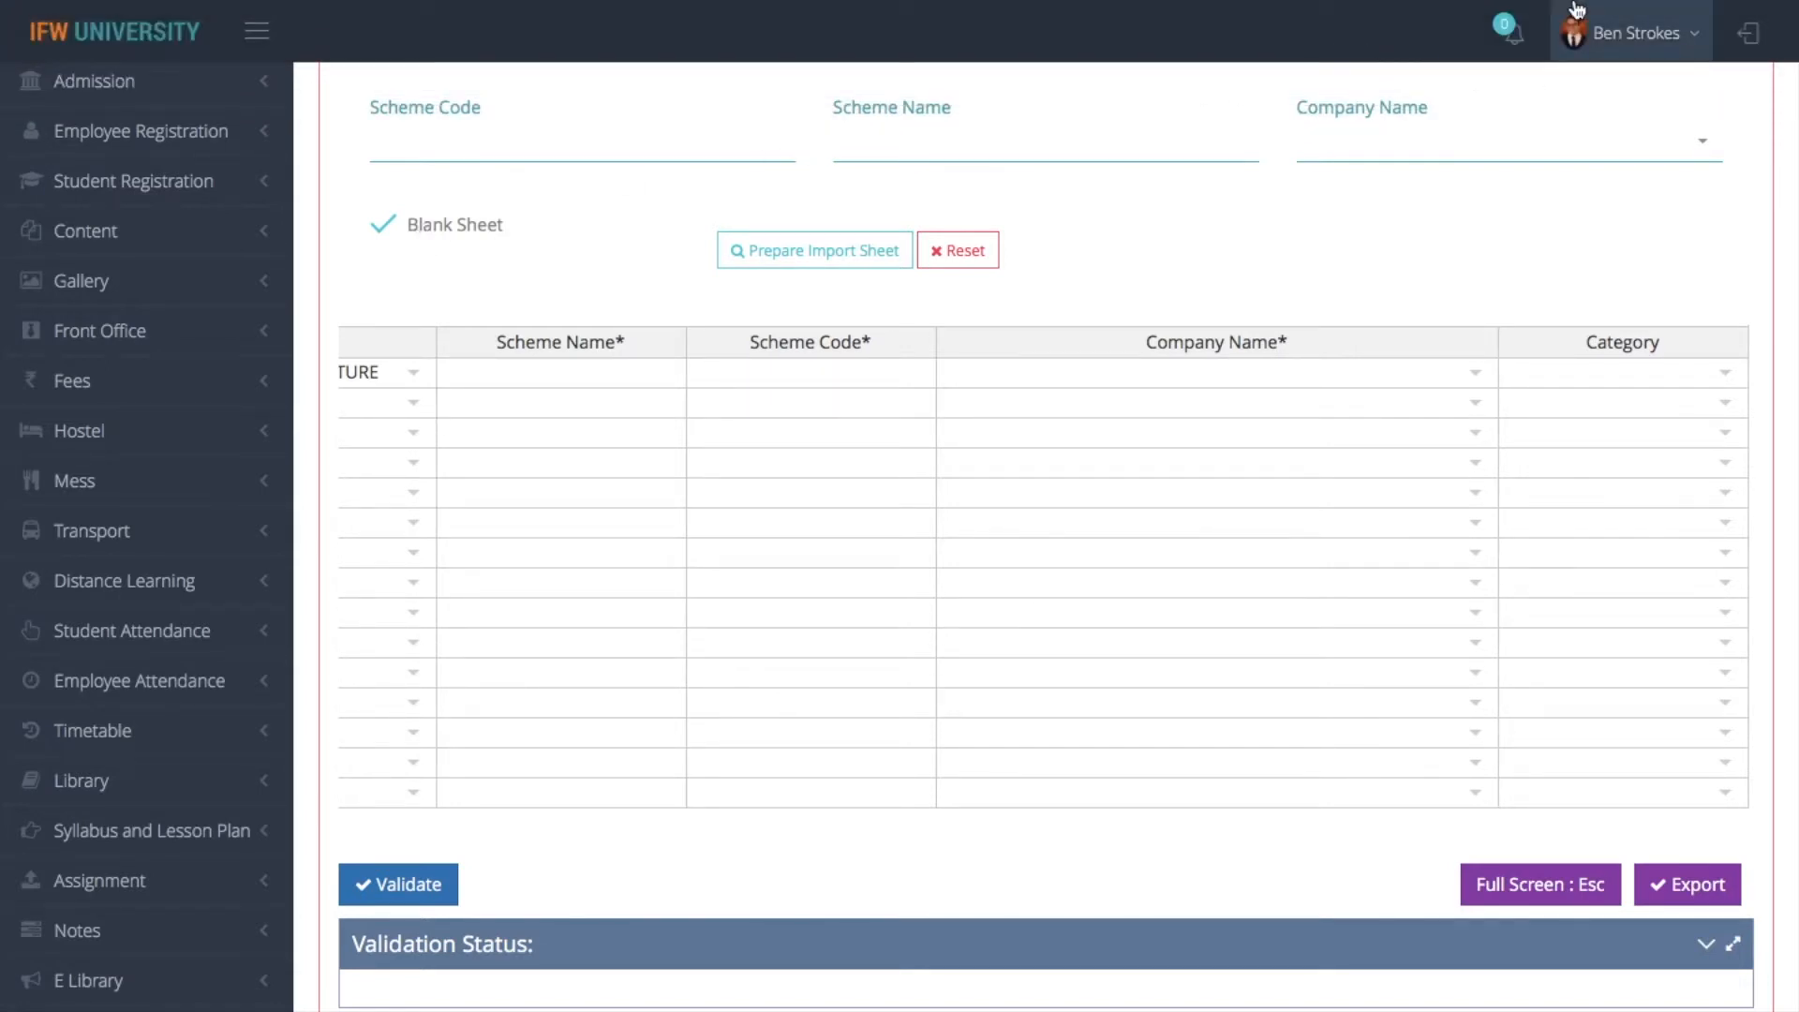
left_click(1657, 52)
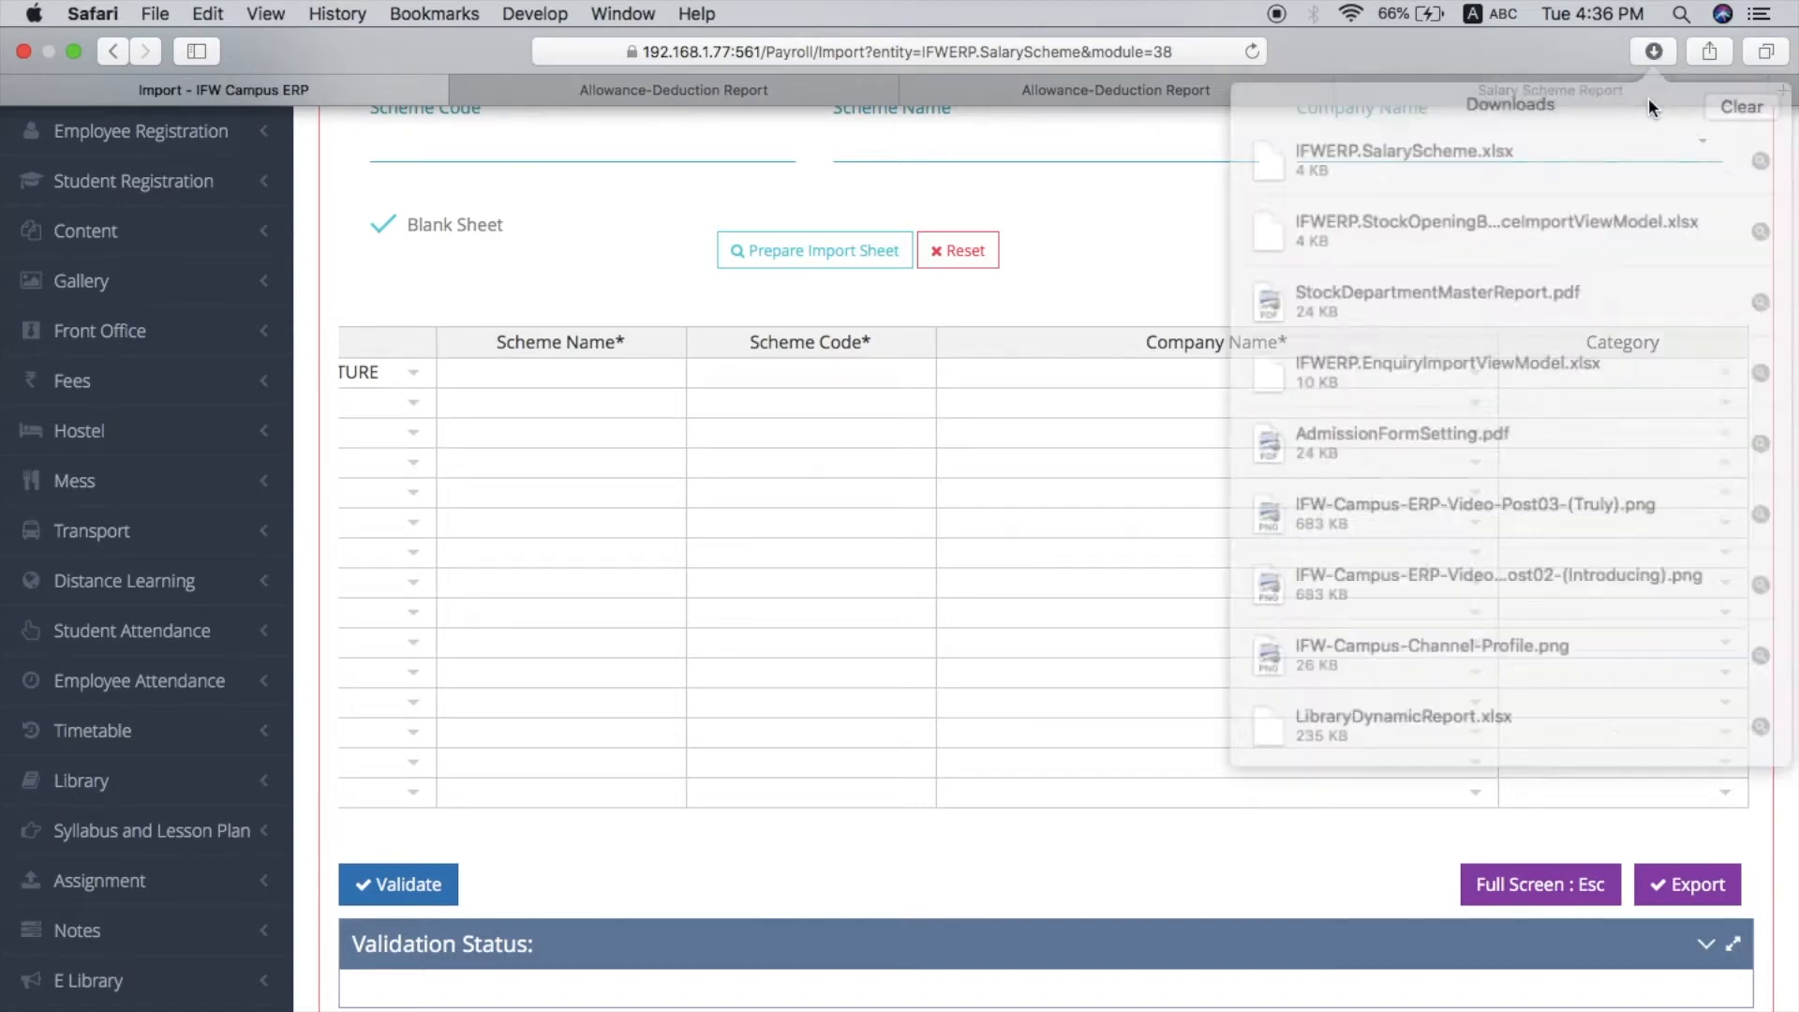
double_click(1544, 159)
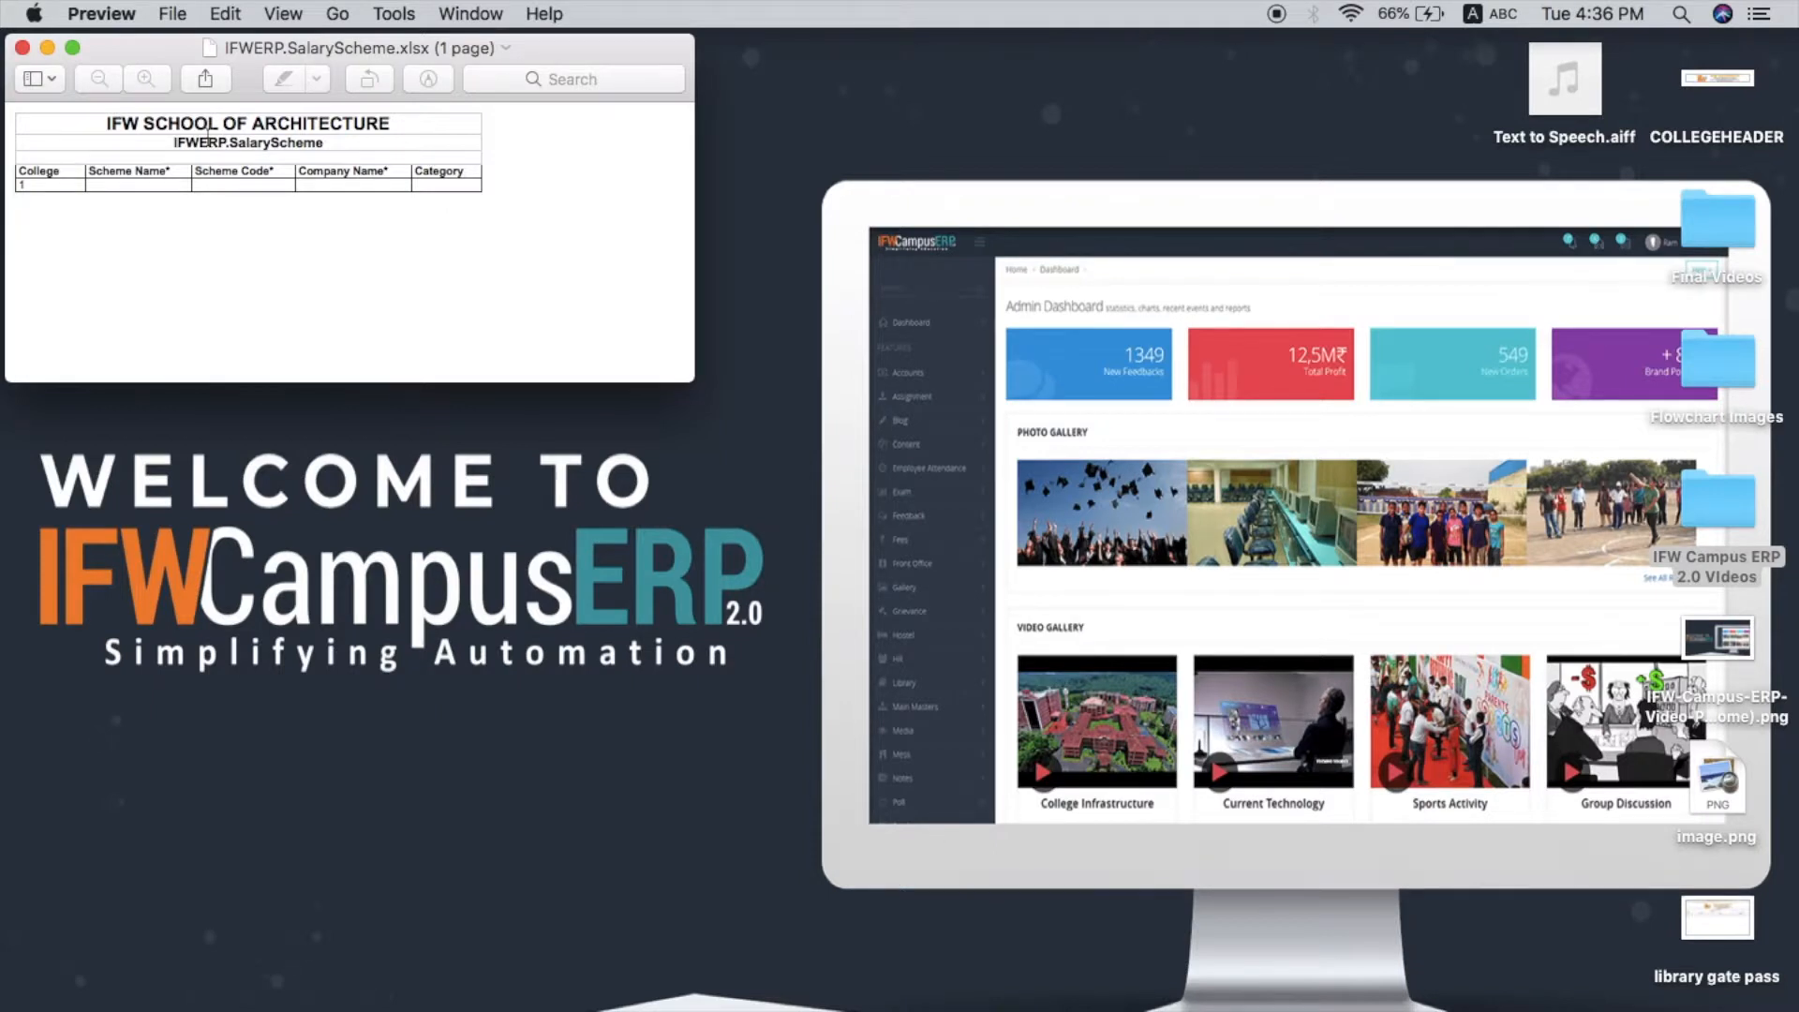
left_click(208, 193)
left_click(22, 47)
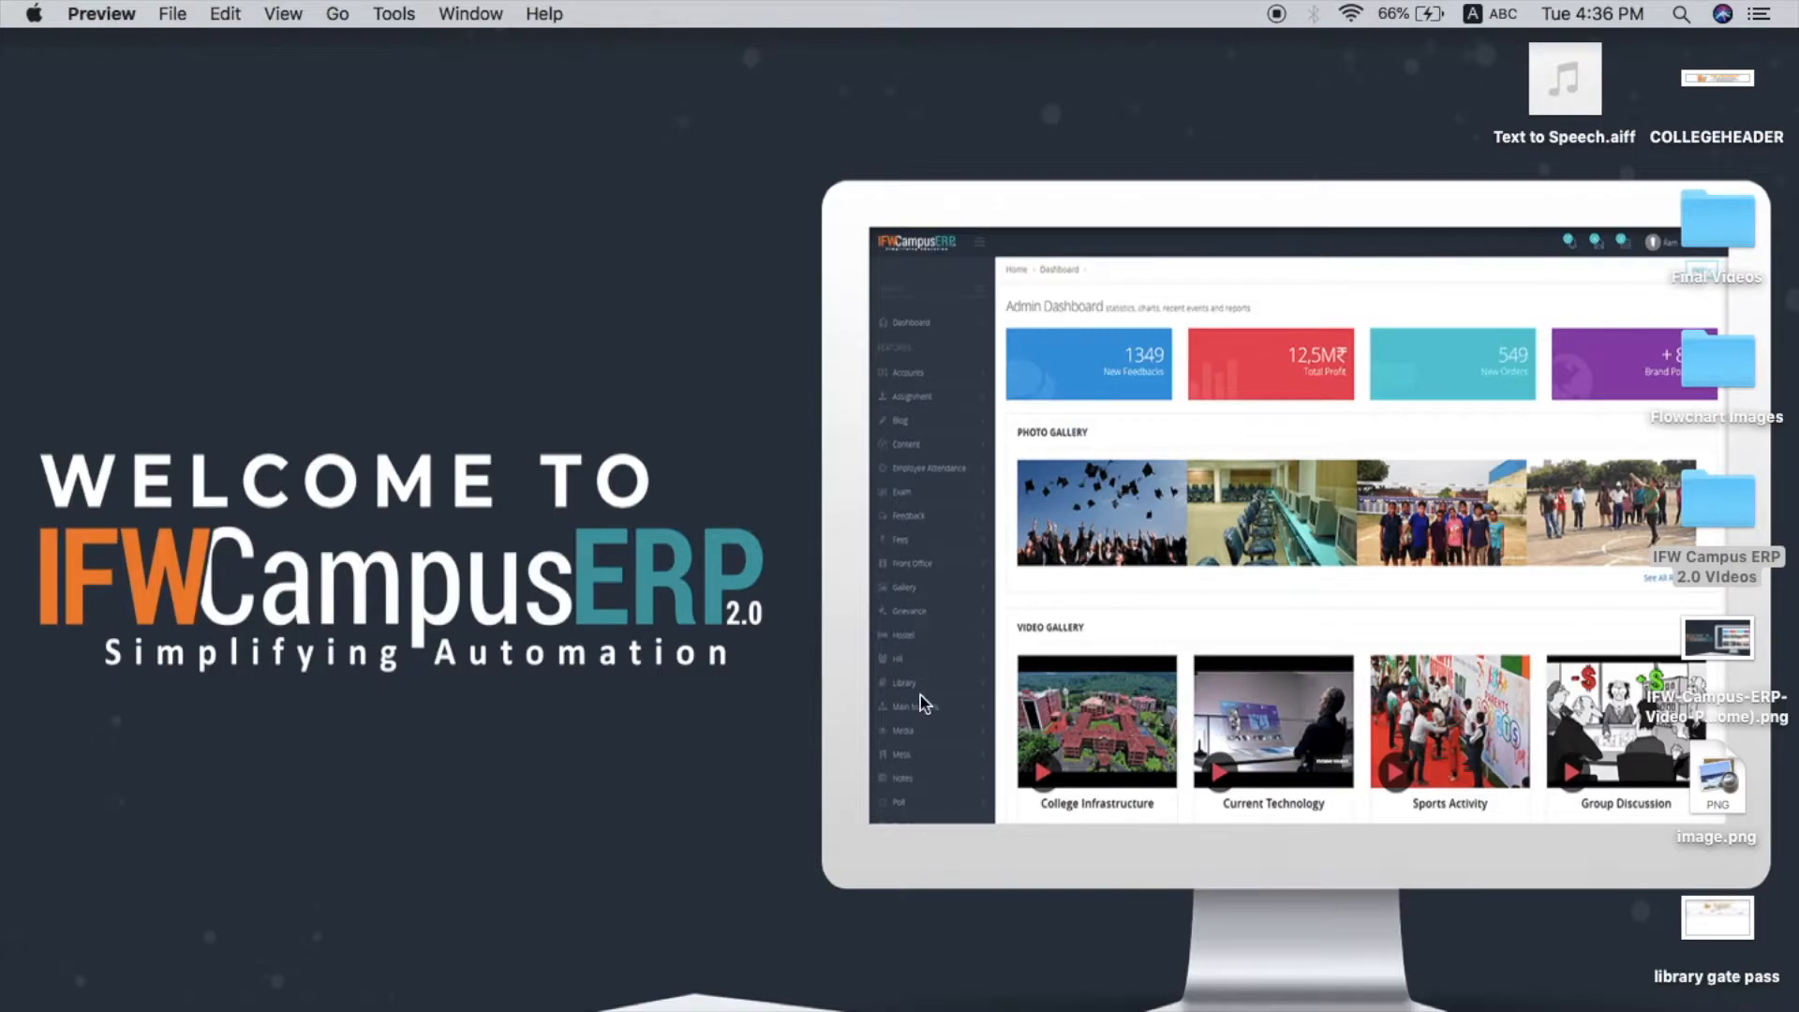
left_click(562, 998)
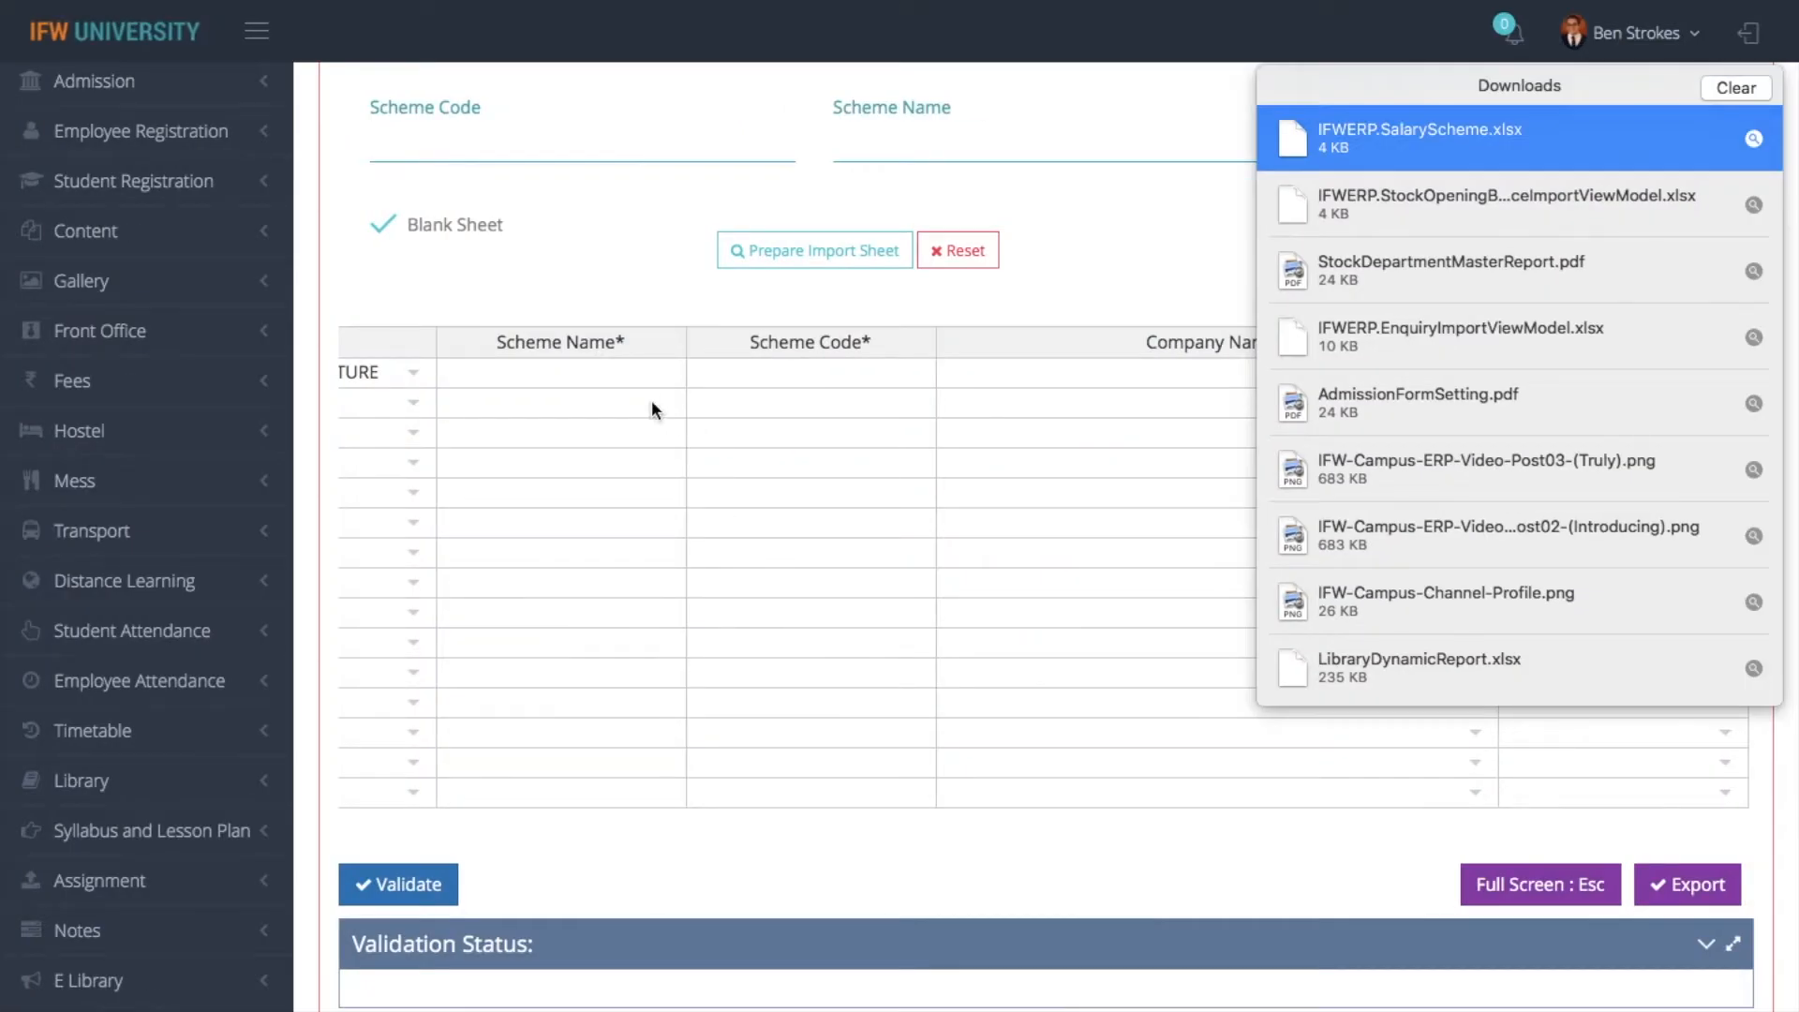
left_click(648, 394)
left_click(645, 382)
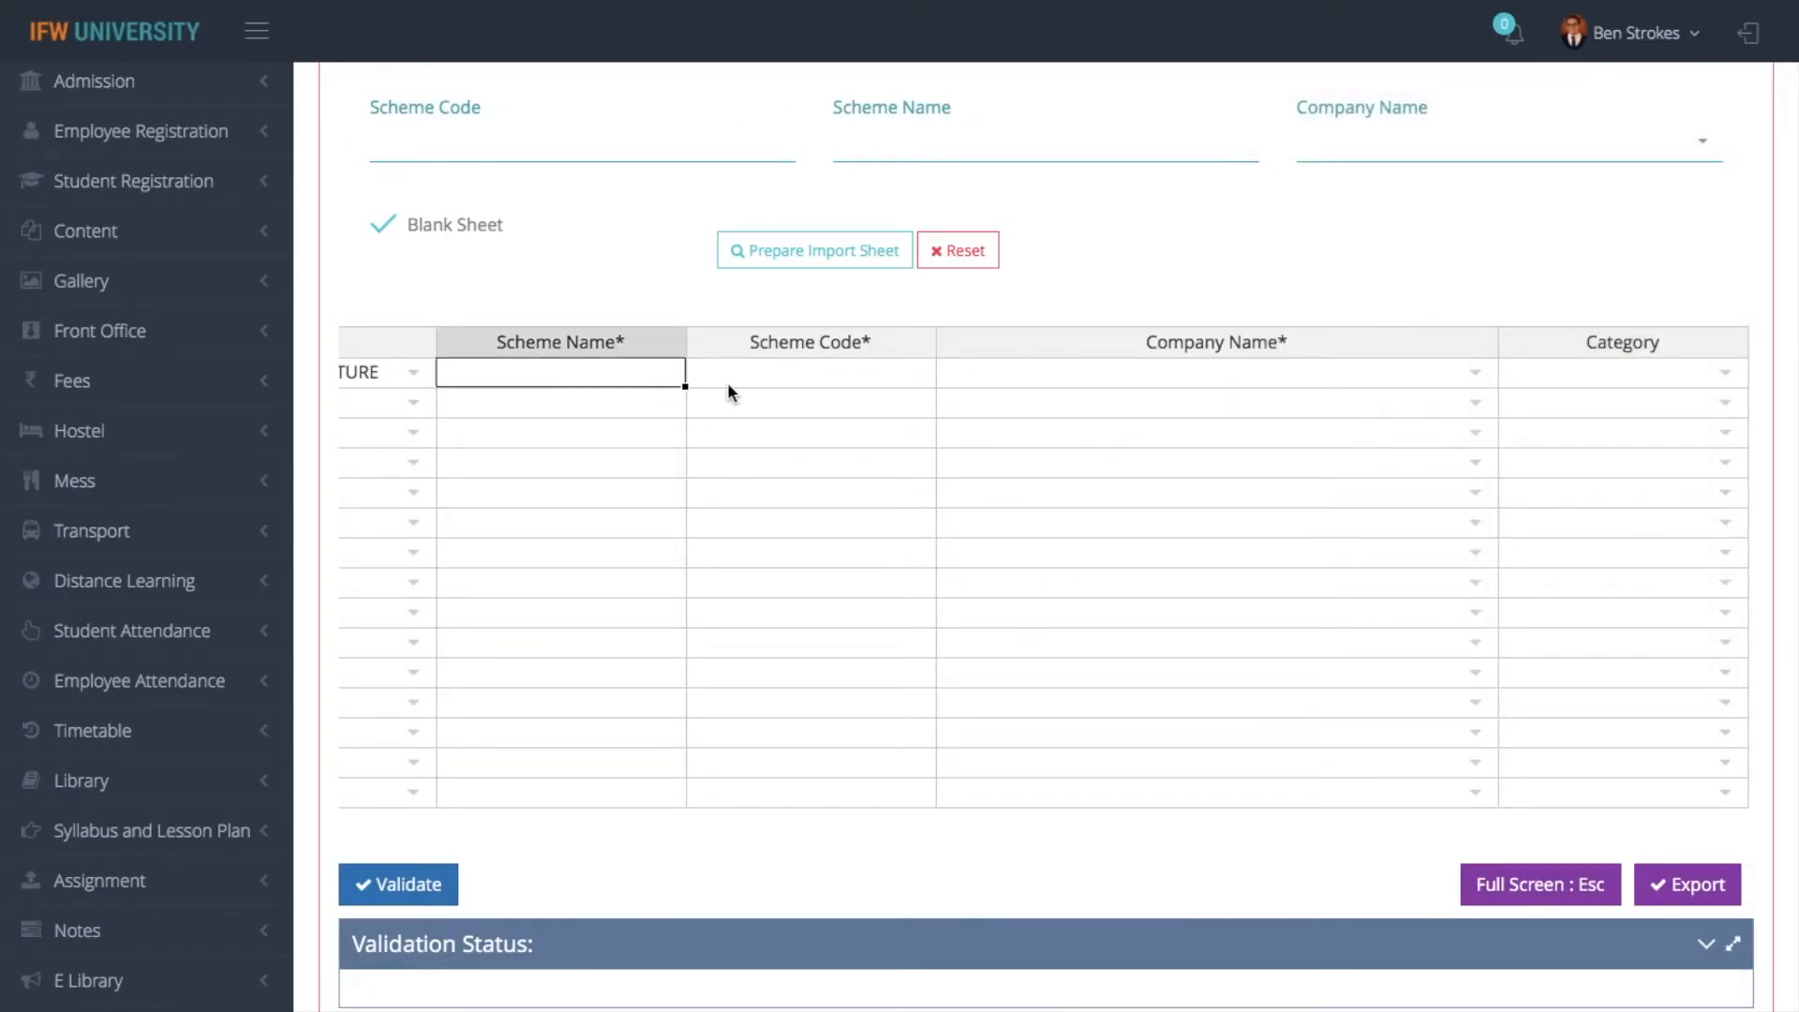
- Turn off Blank Sheet and prepare the SalarySchemes import sheet with the existing scheme records
left_click(382, 226)
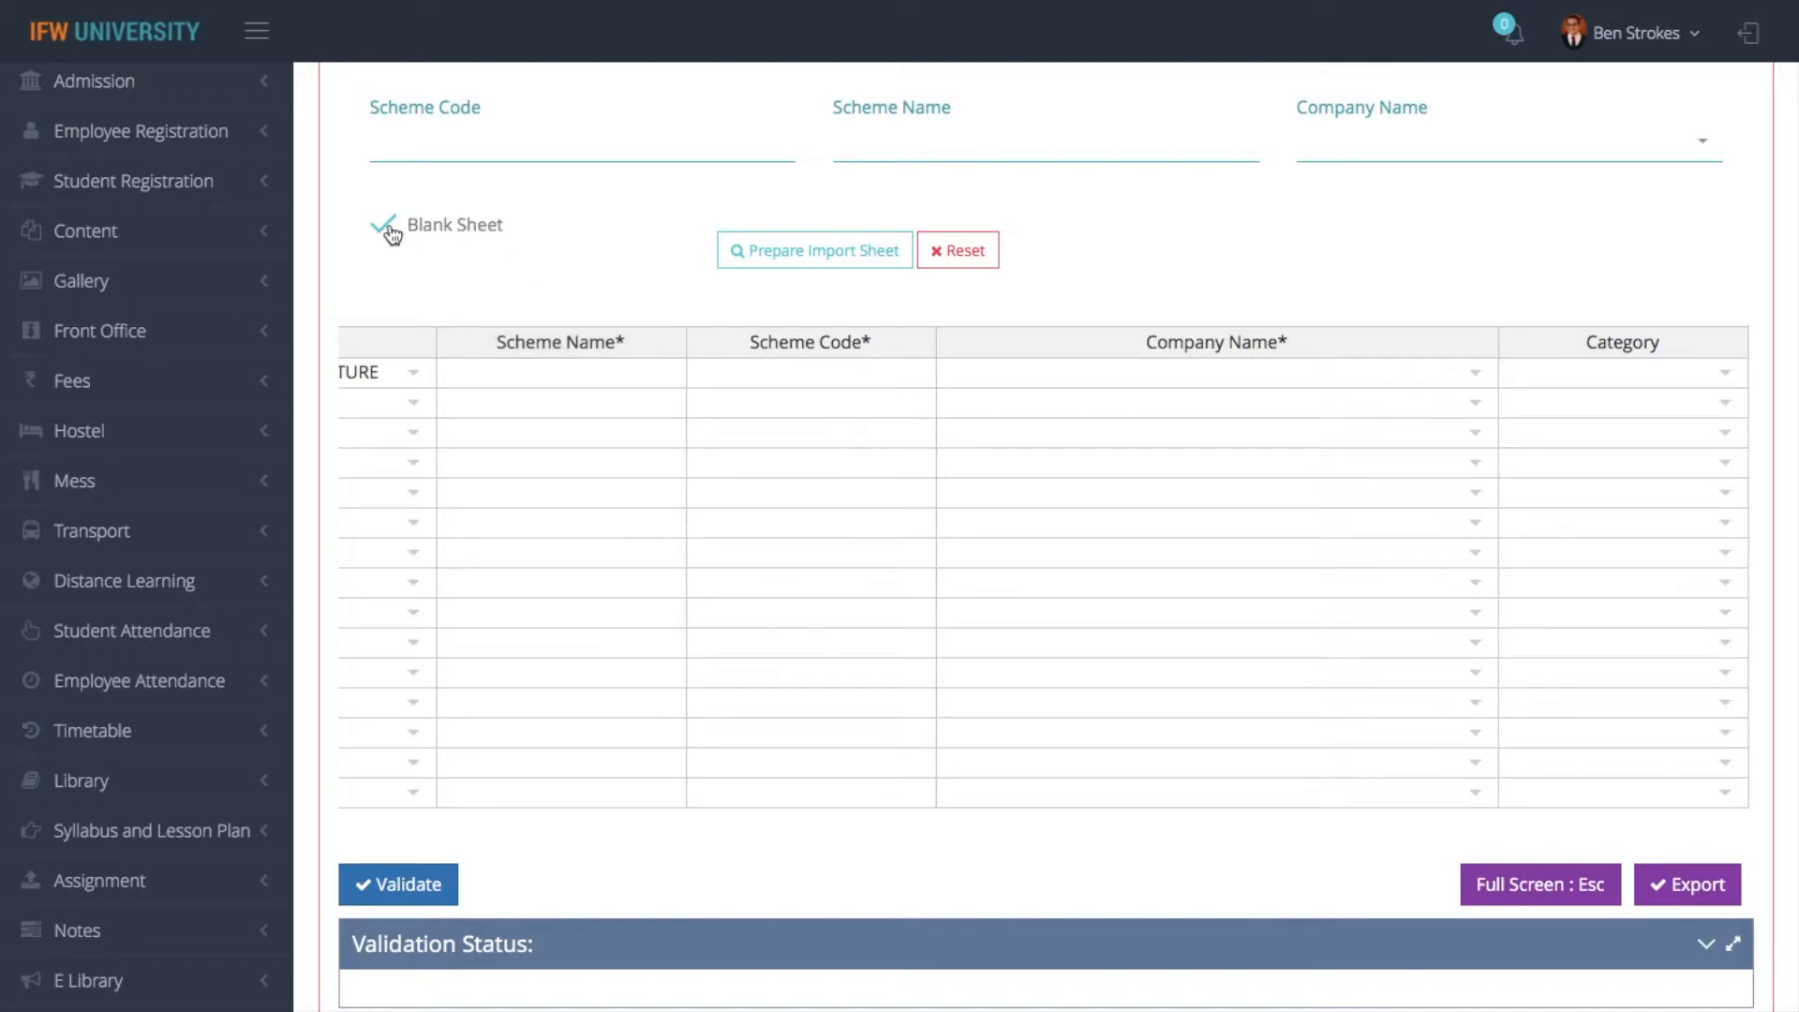
left_click(759, 258)
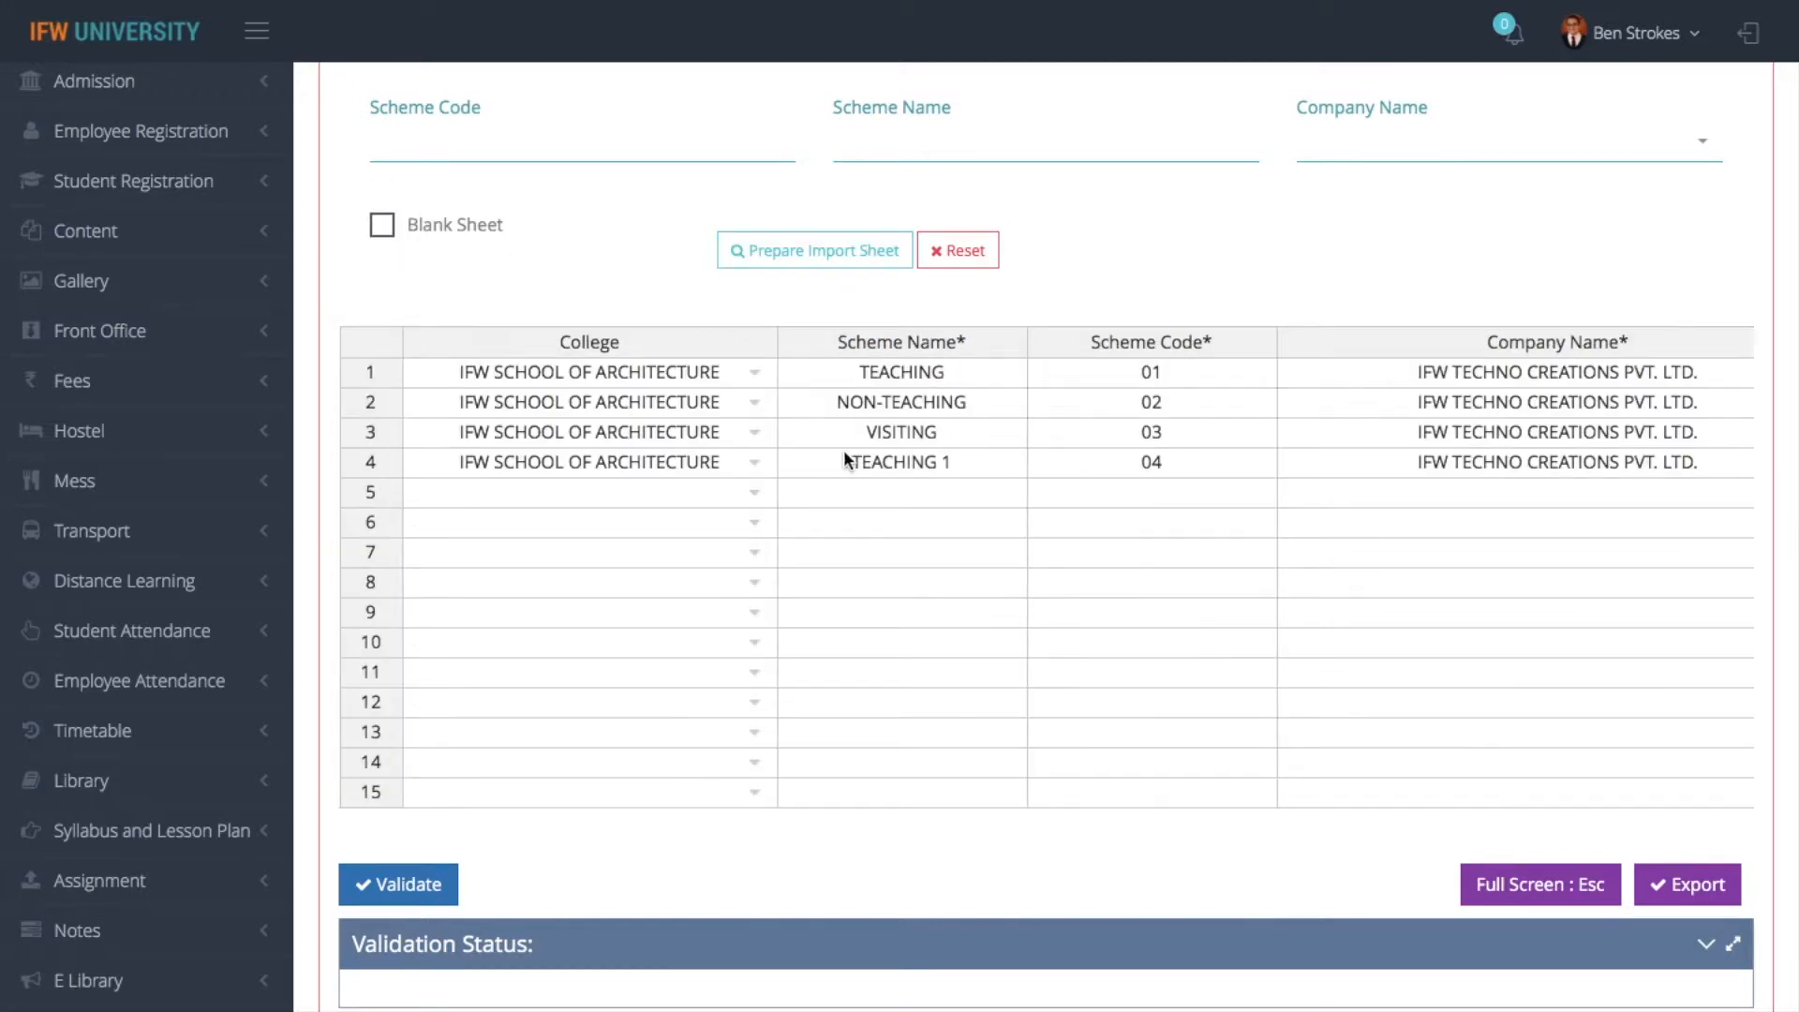
left_click(1063, 459)
key("Right")
key("Right")
- Validate the prepared SalarySchemes sheet and review the validation status of each row
left_click(433, 883)
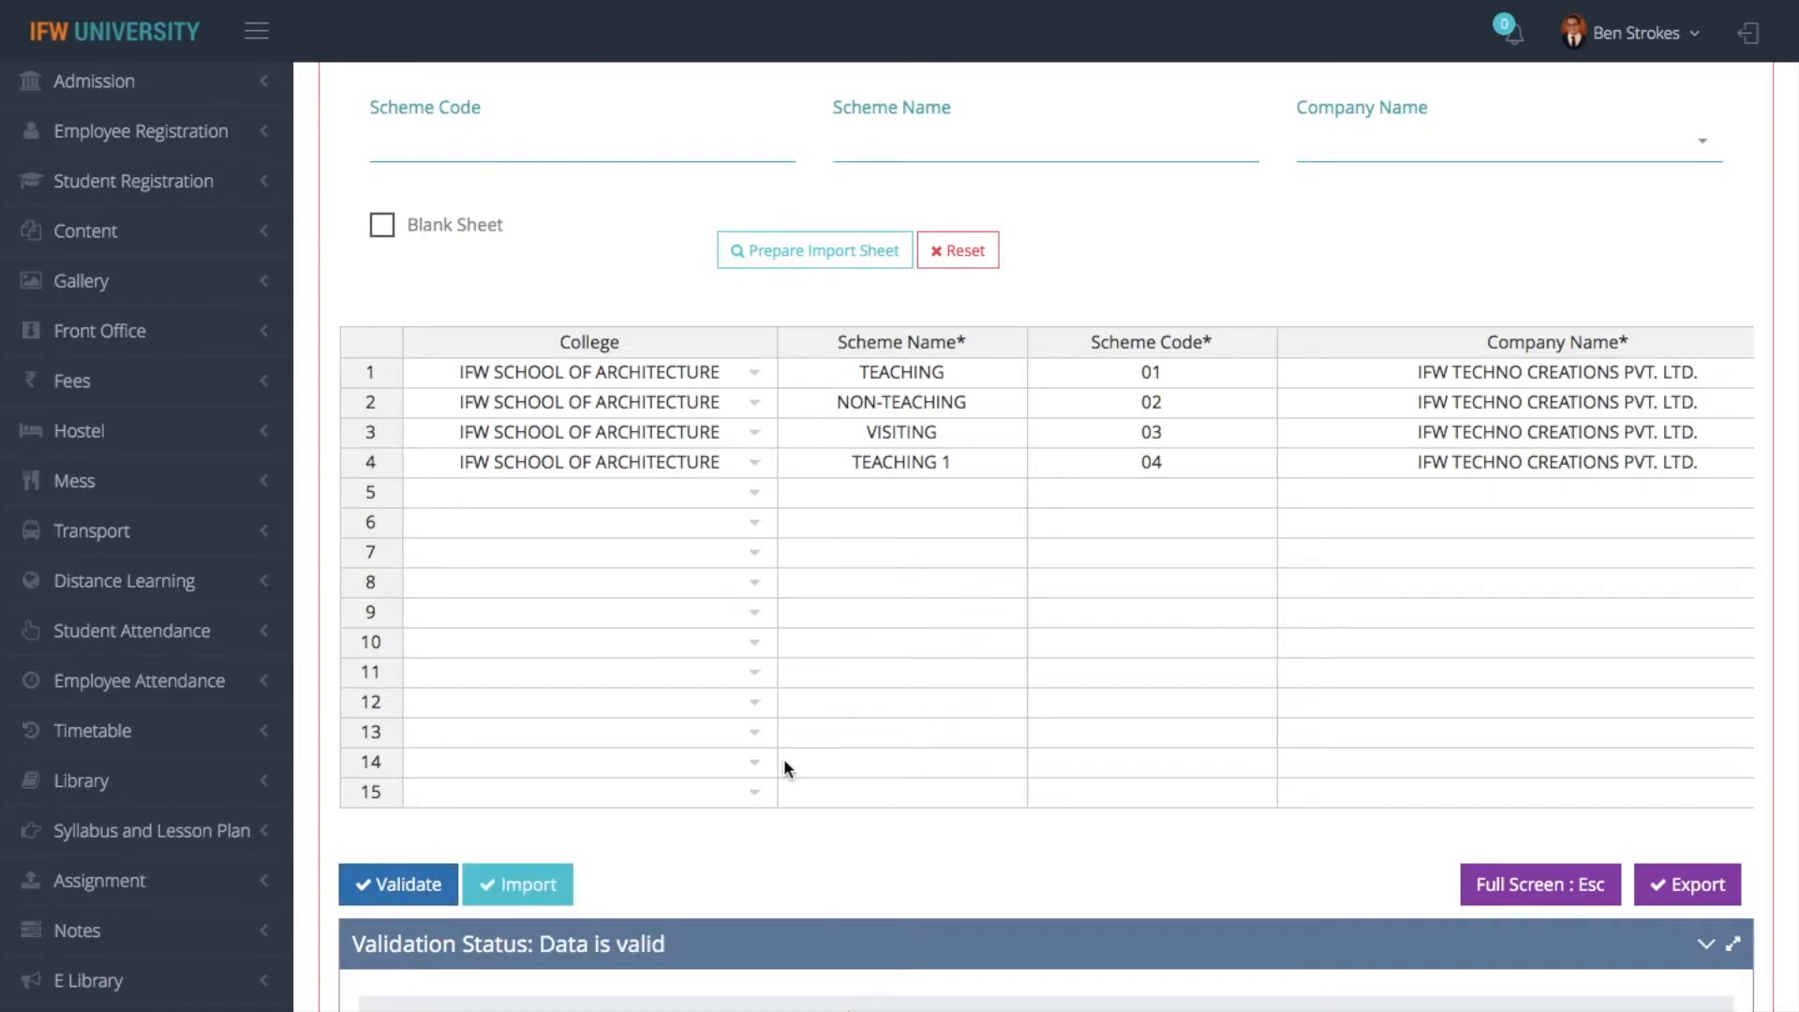
scroll(784, 757, "down", 5)
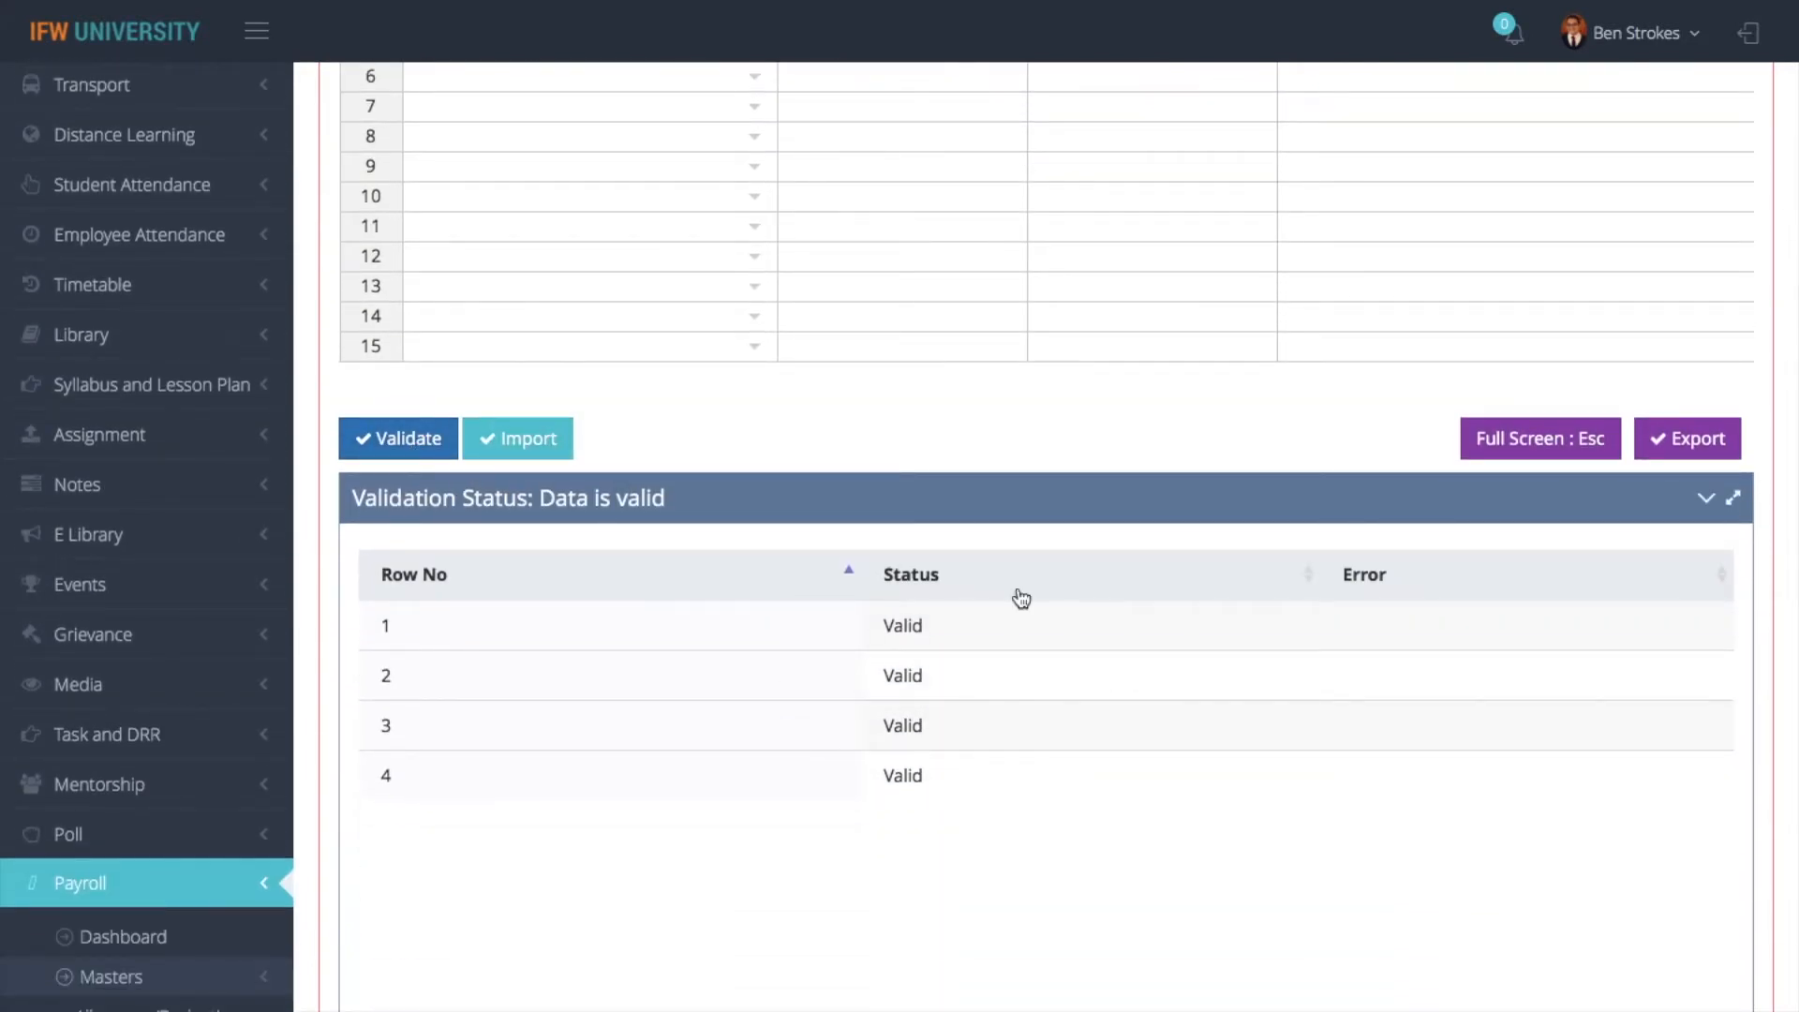
scroll(1022, 600, "up", 5)
- Clear the Scheme Name in row 4, validate the sheet again and review that row's error
left_click(931, 411)
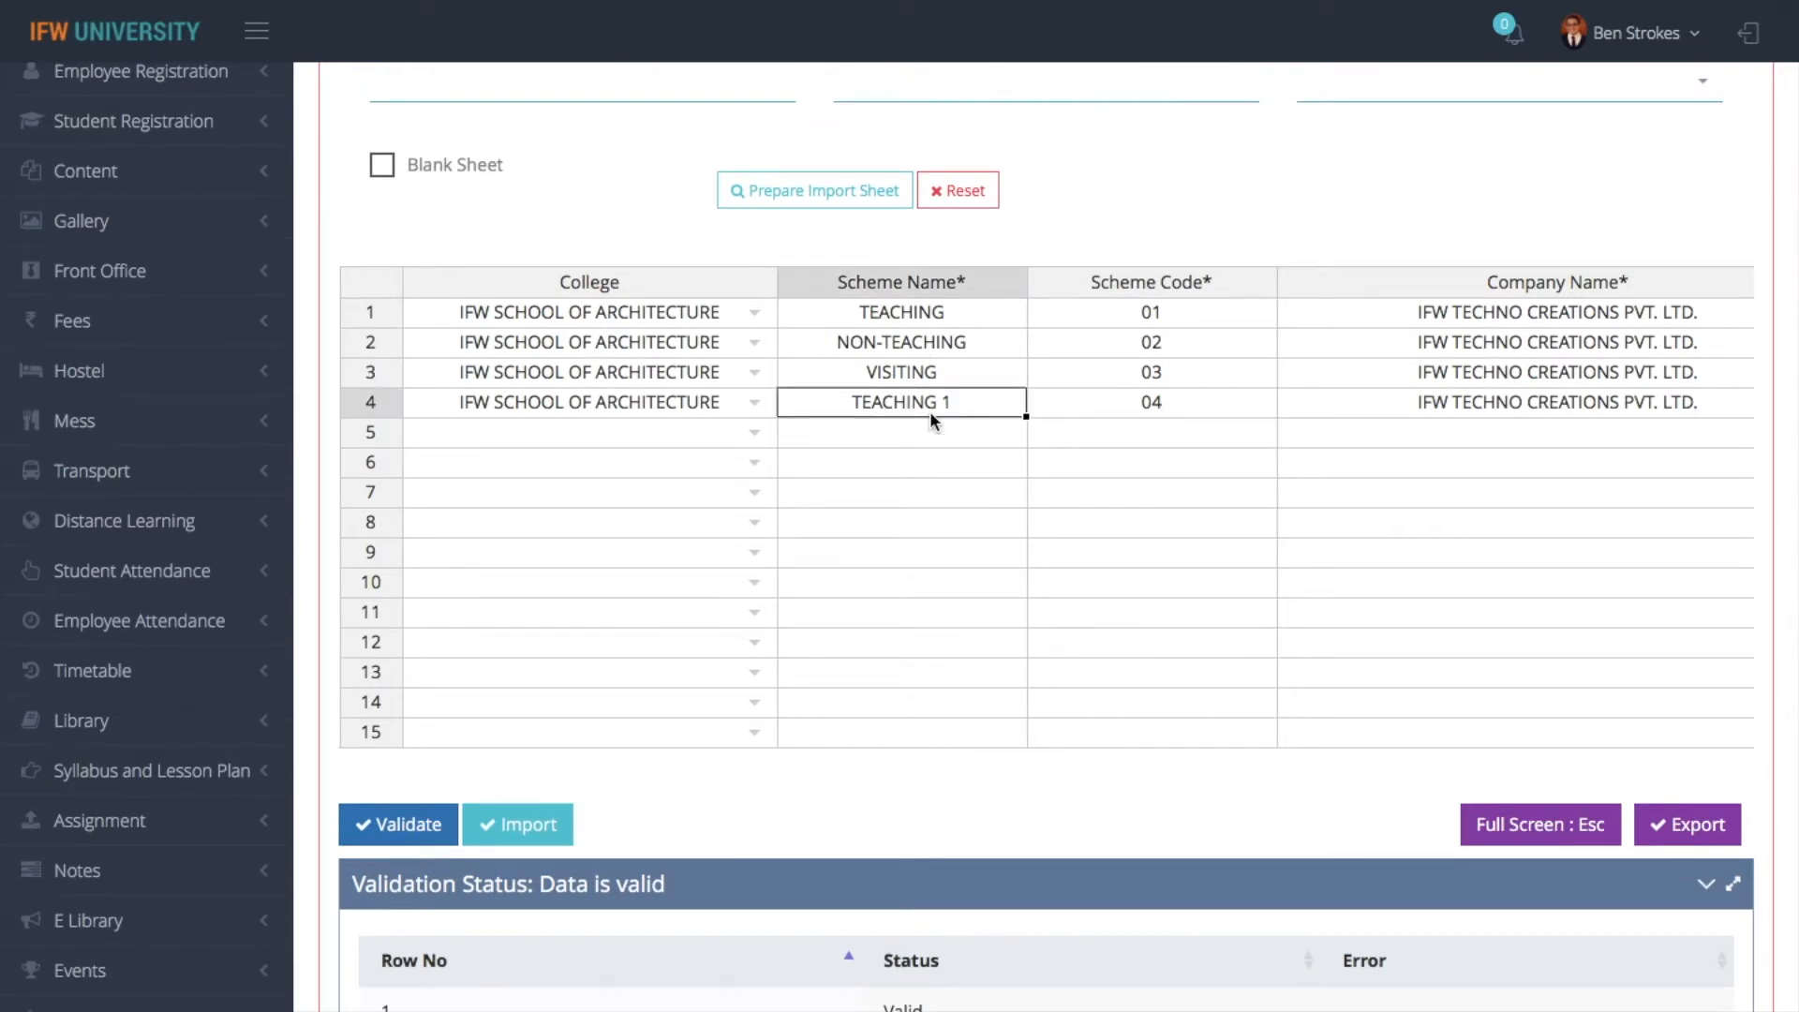
double_click(929, 410)
key("BackSpace")
key("BackSpace")
key("BackSpace")
key("BackSpace")
key("BackSpace")
key("BackSpace")
key("BackSpace")
key("BackSpace")
key("BackSpace")
key("BackSpace")
left_click(392, 827)
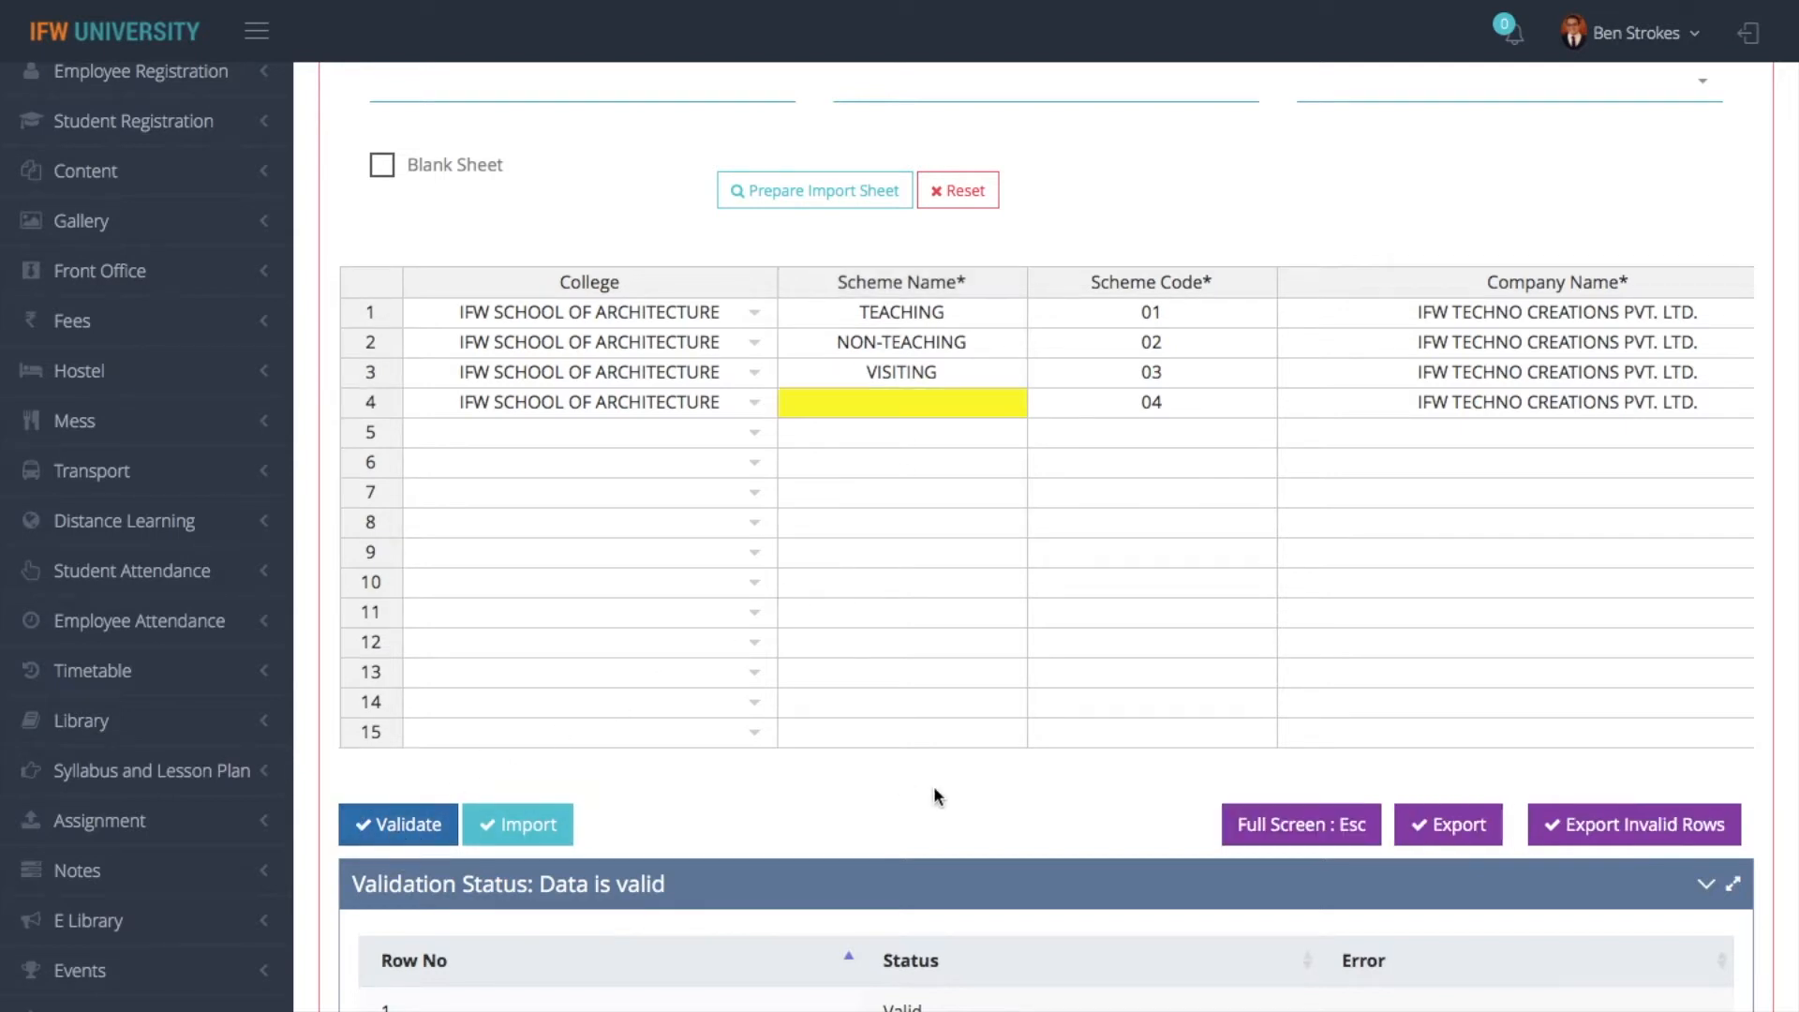
scroll(933, 786, "down", 3)
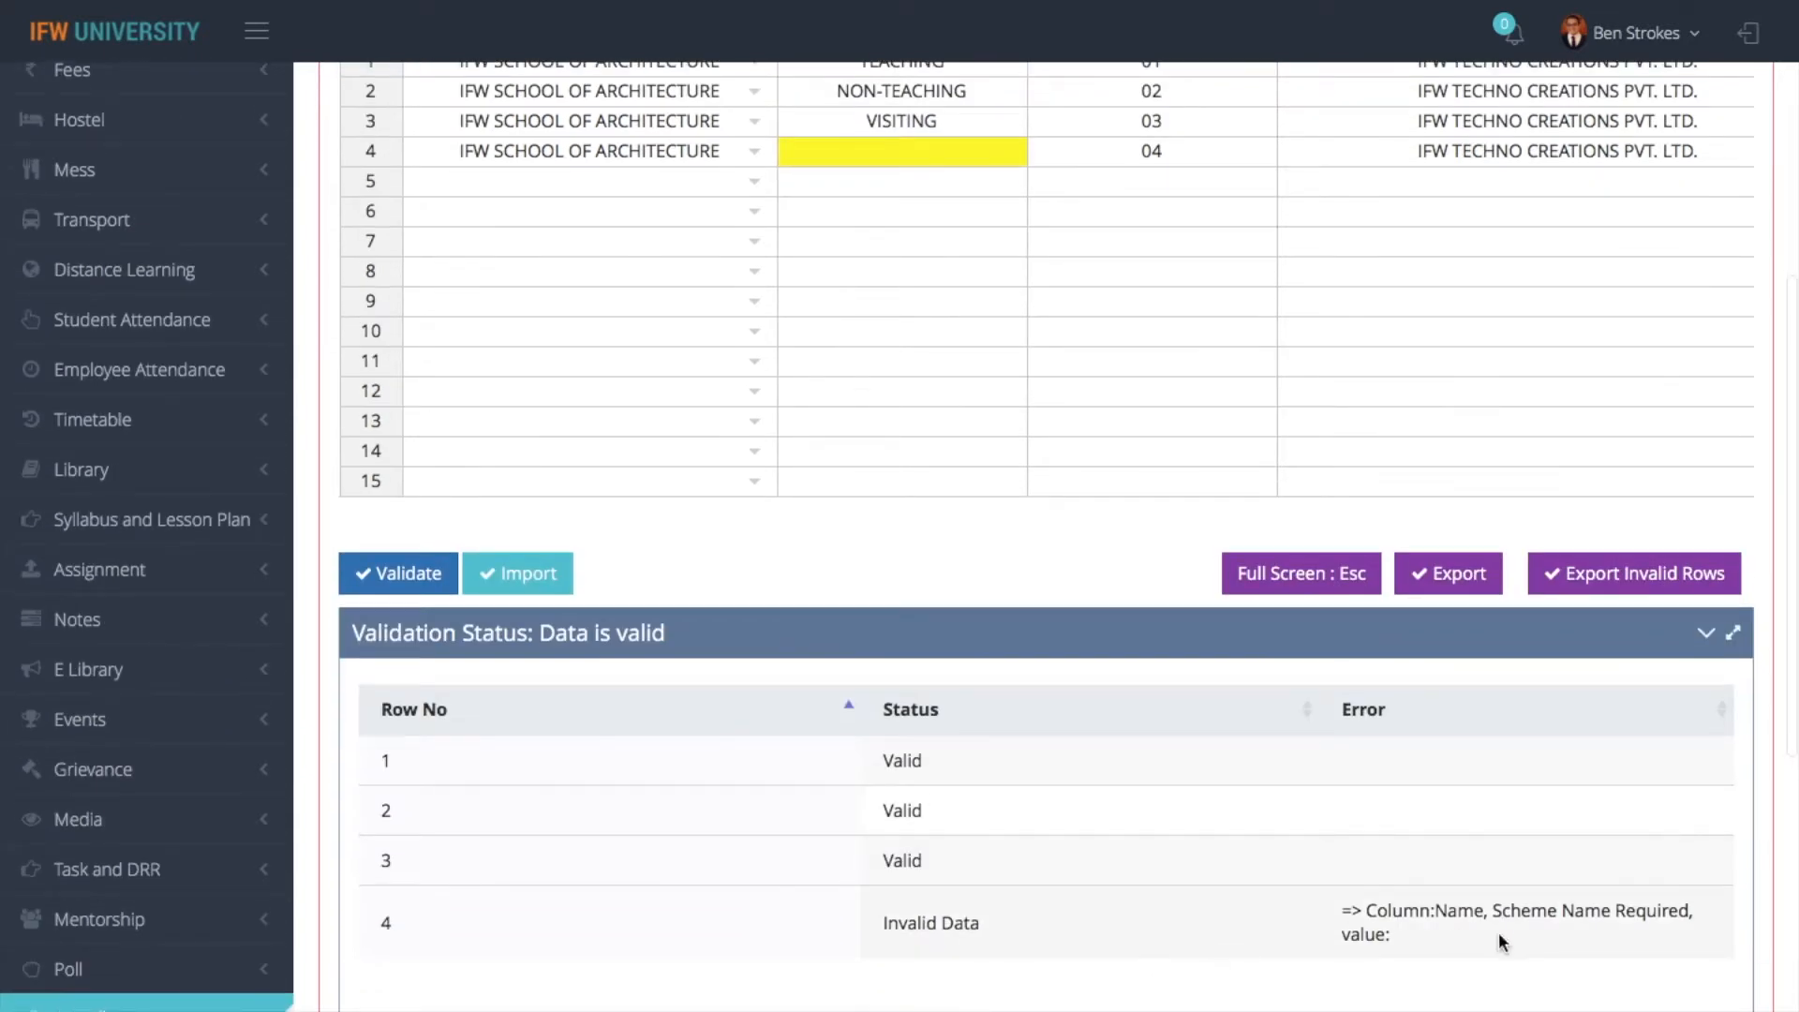
double_click(896, 158)
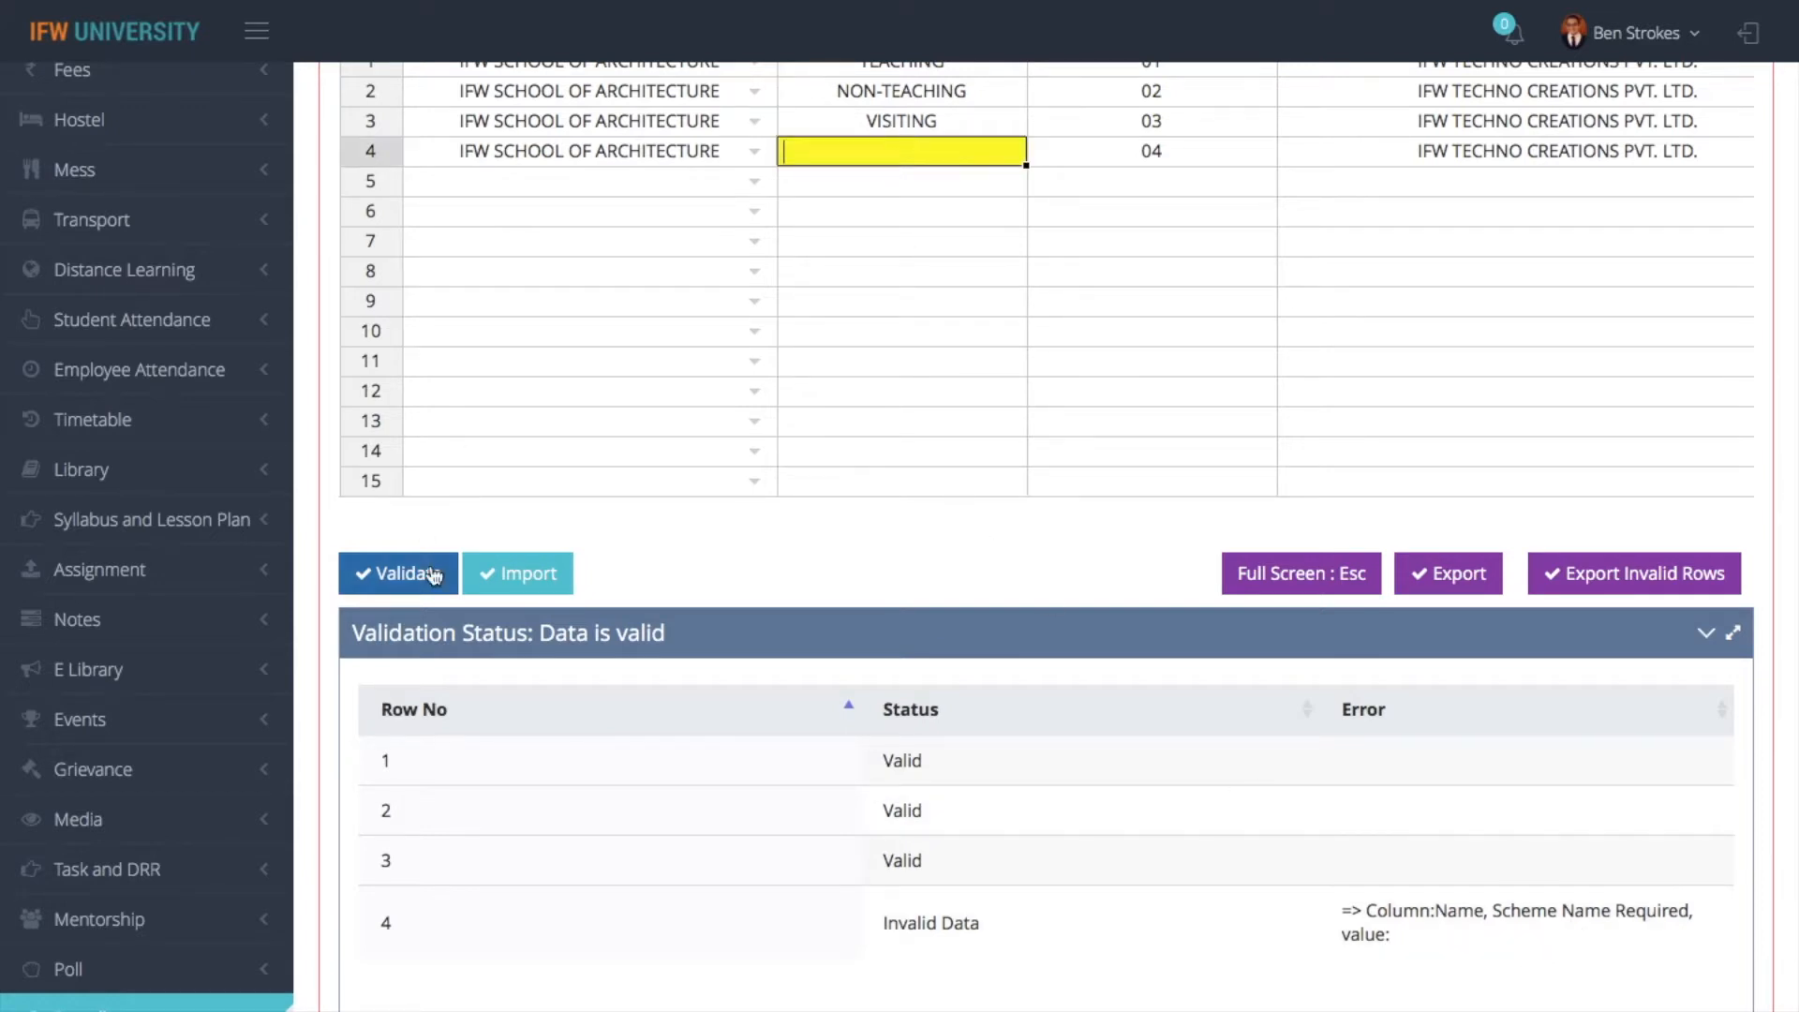
- Switch the import entity to EmployeeSalaryScheme and prepare a sheet with existing records for company IFW TECHNO CREATIONS PVT. LTD
scroll(641, 570, "up", 7)
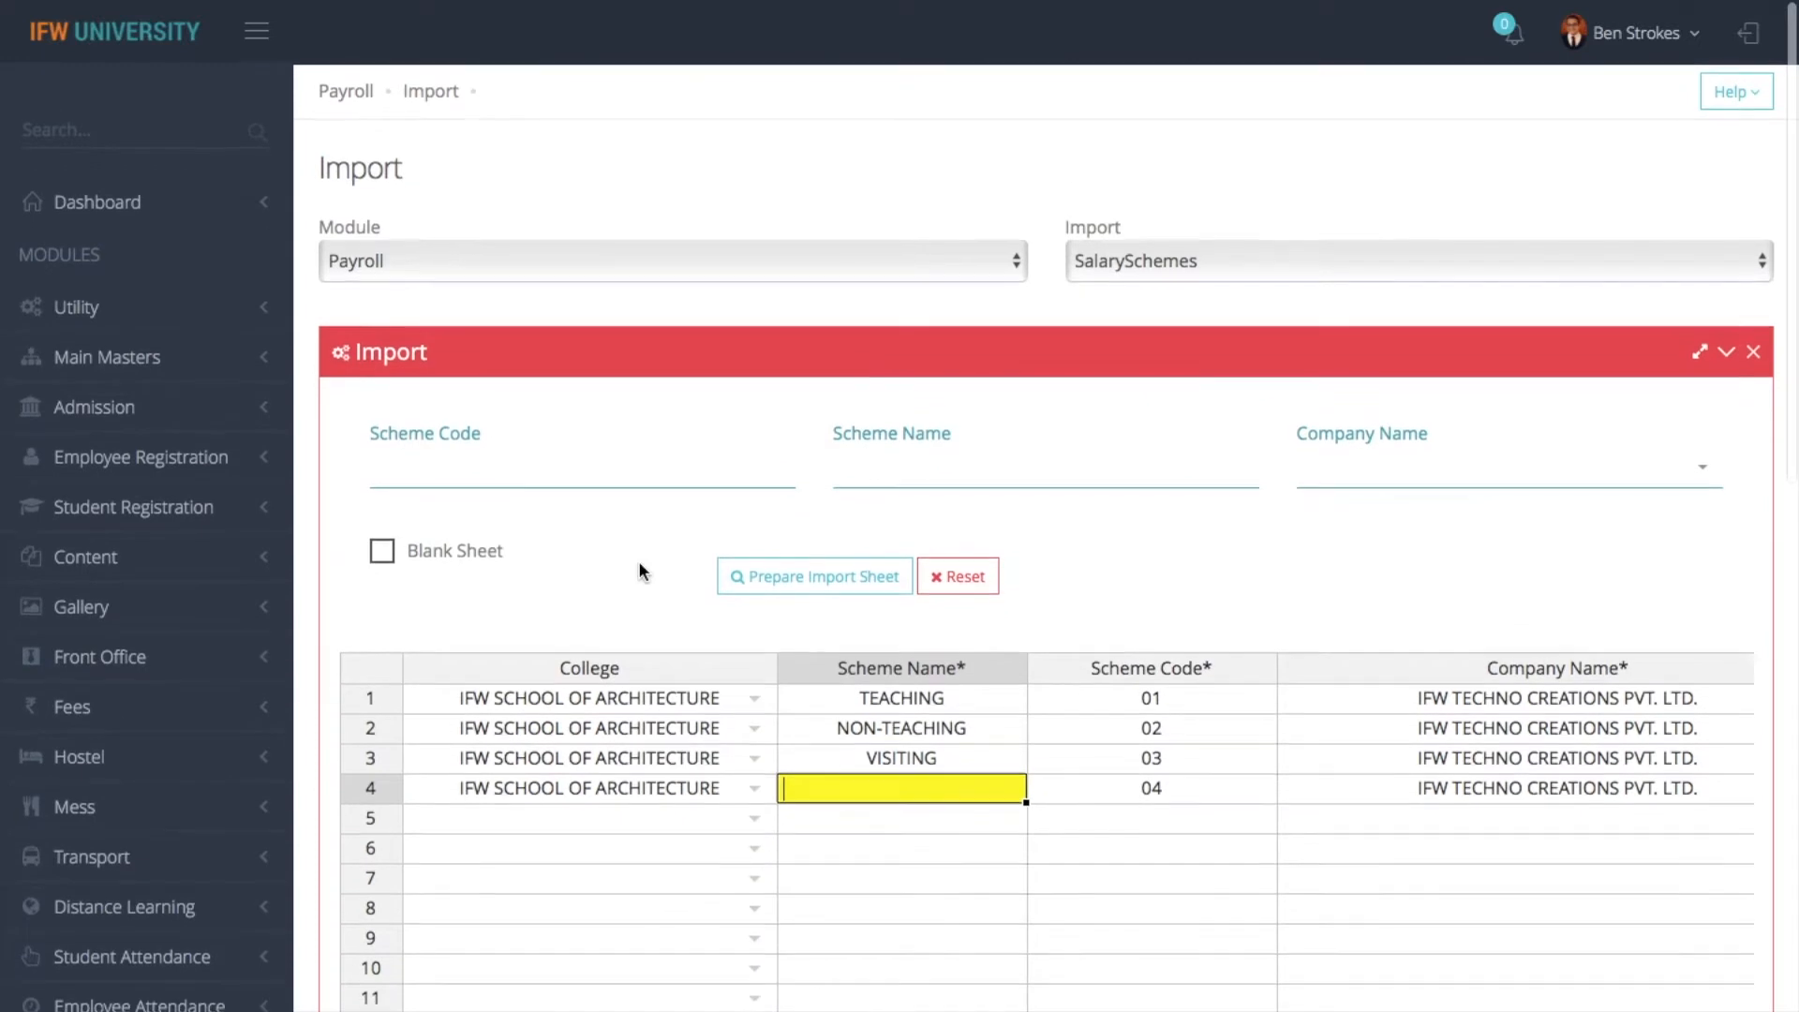
left_click(1217, 257)
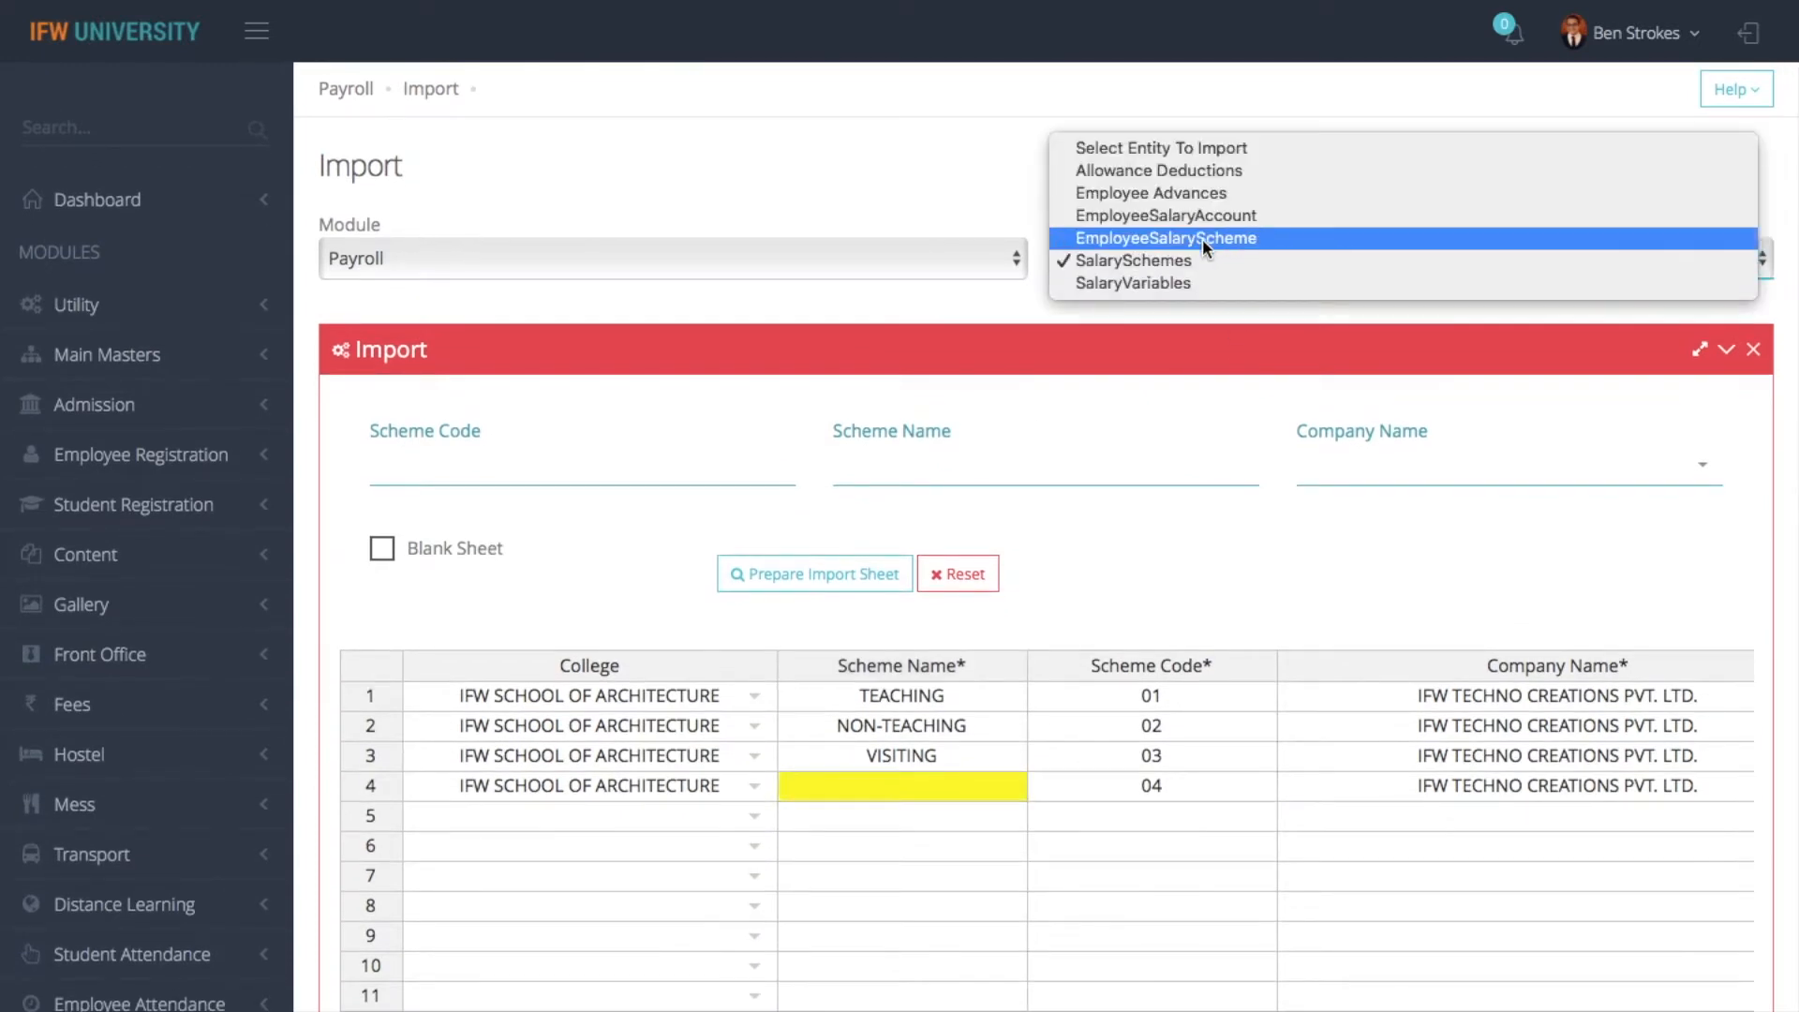
left_click(1202, 238)
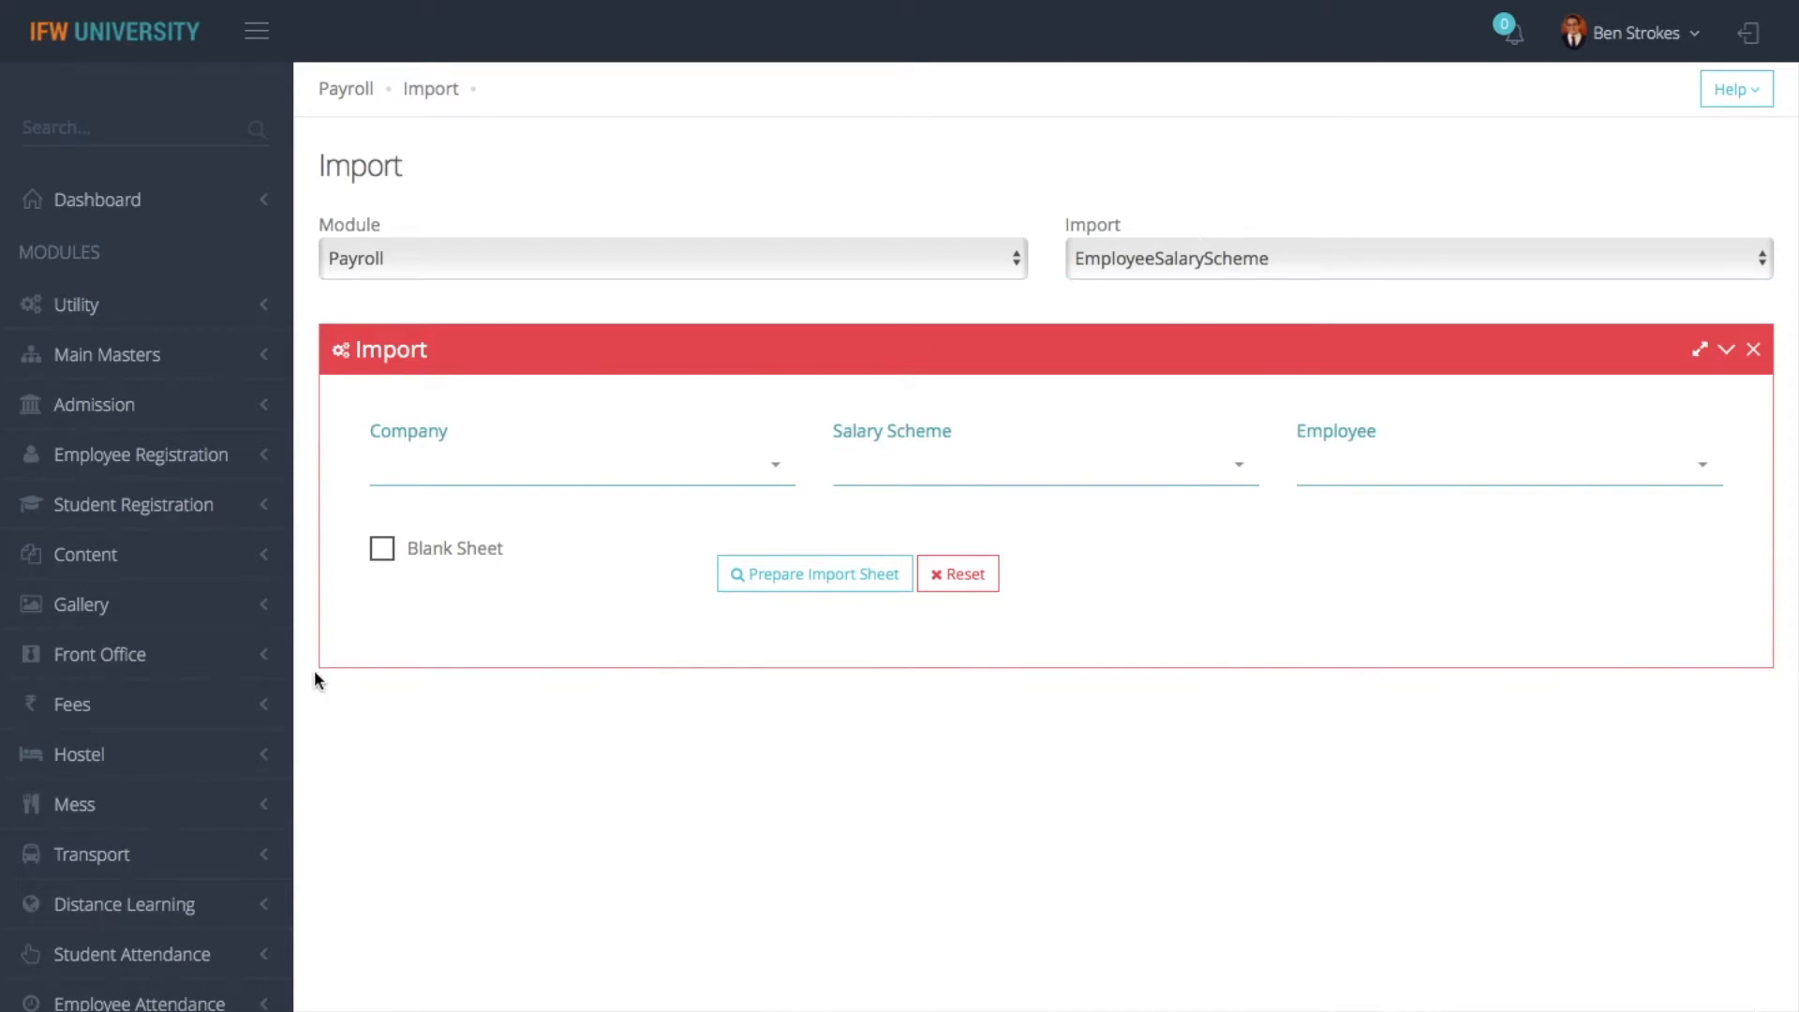
left_click(601, 483)
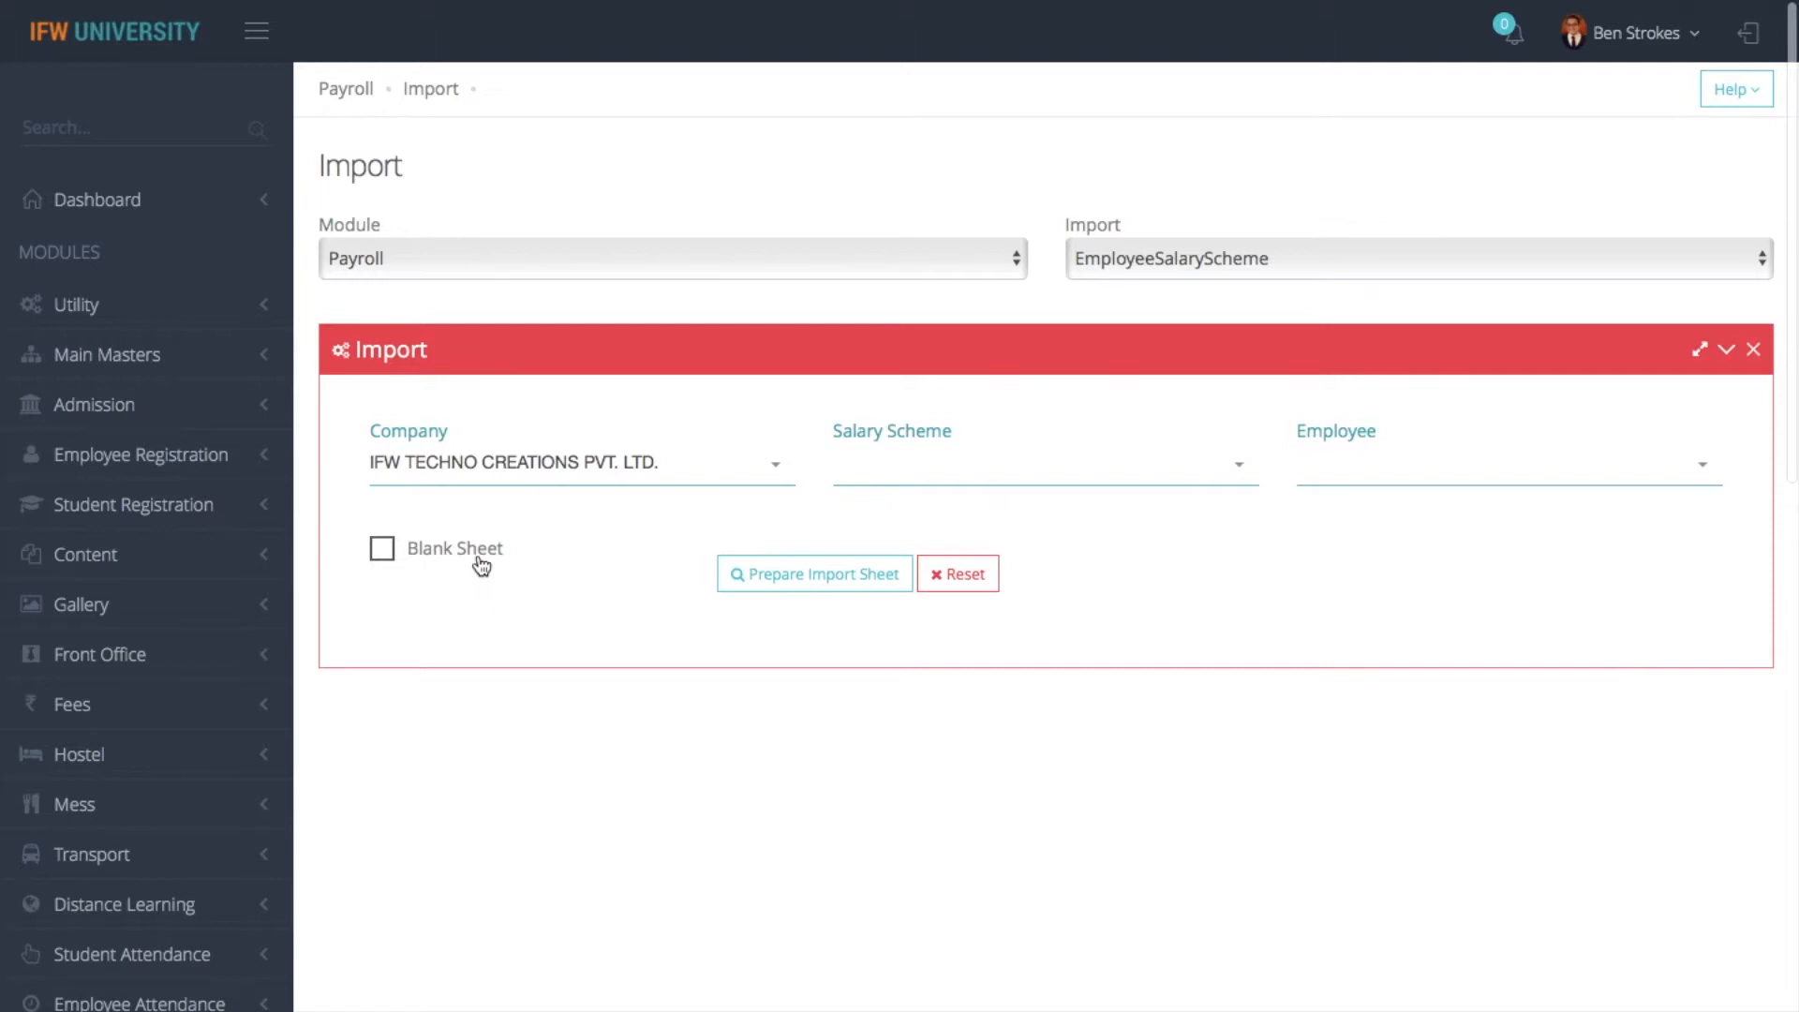
left_click(475, 557)
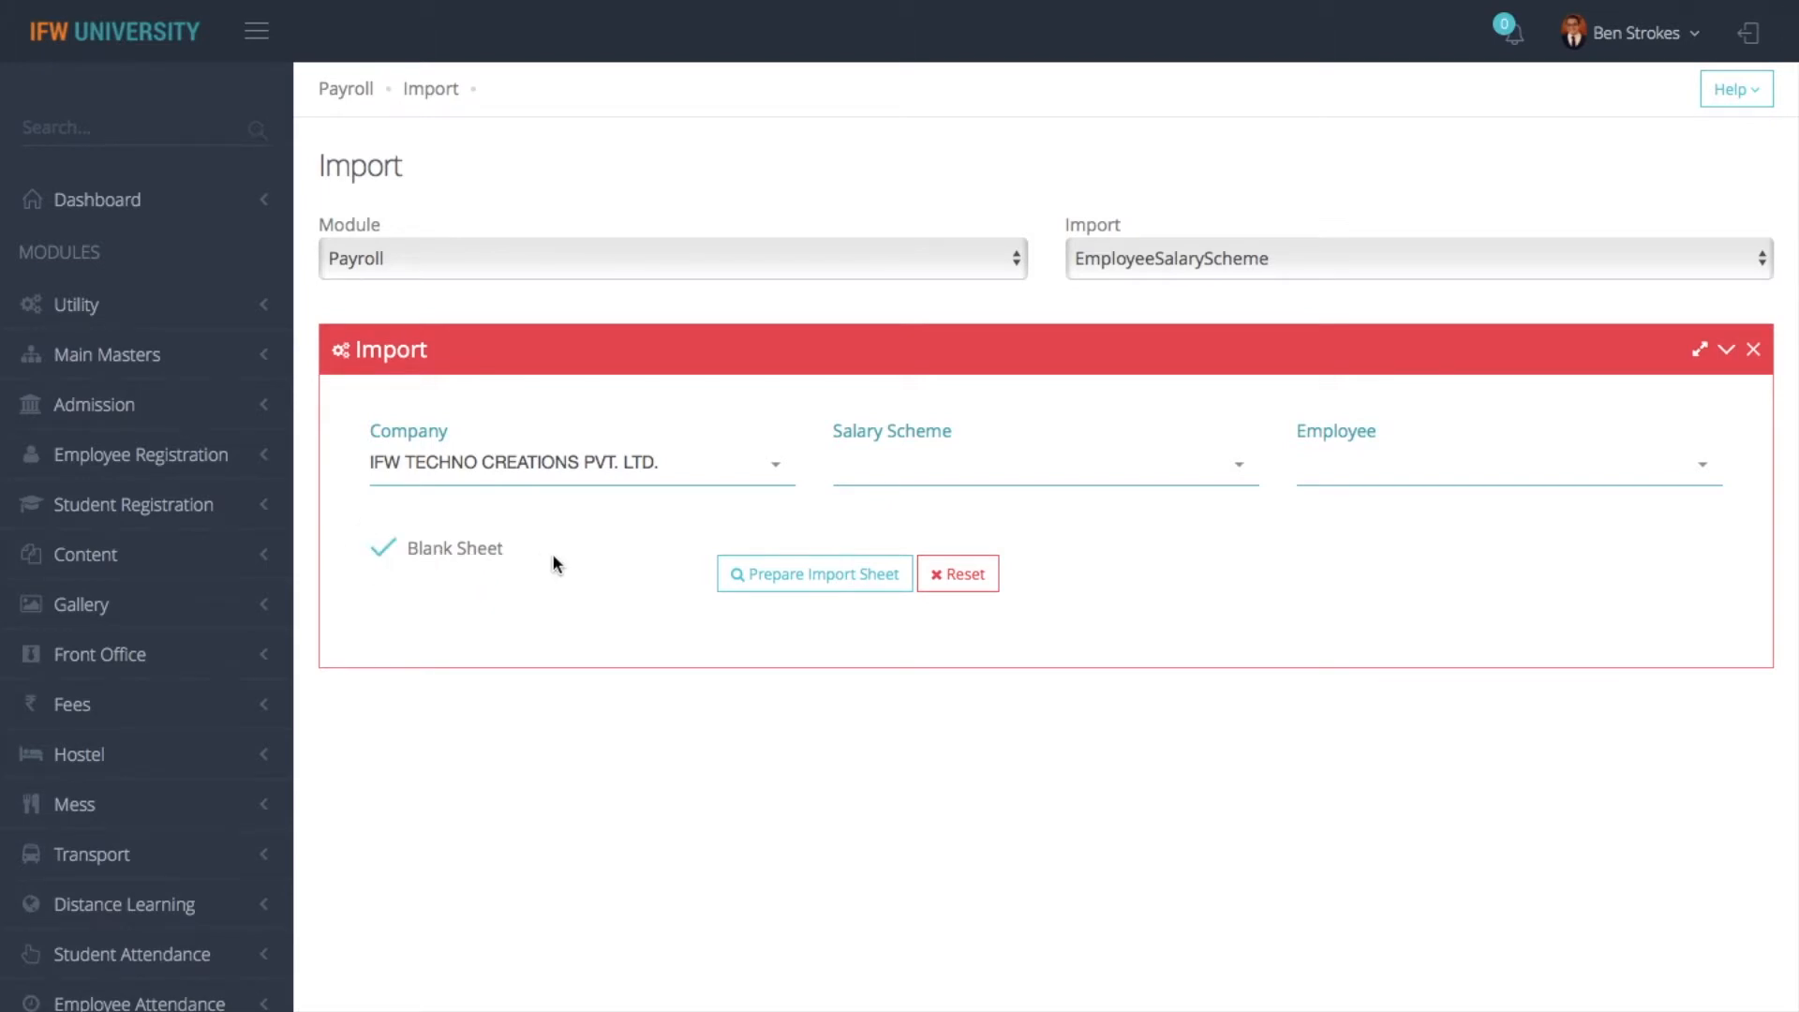
left_click(444, 554)
left_click(1000, 481)
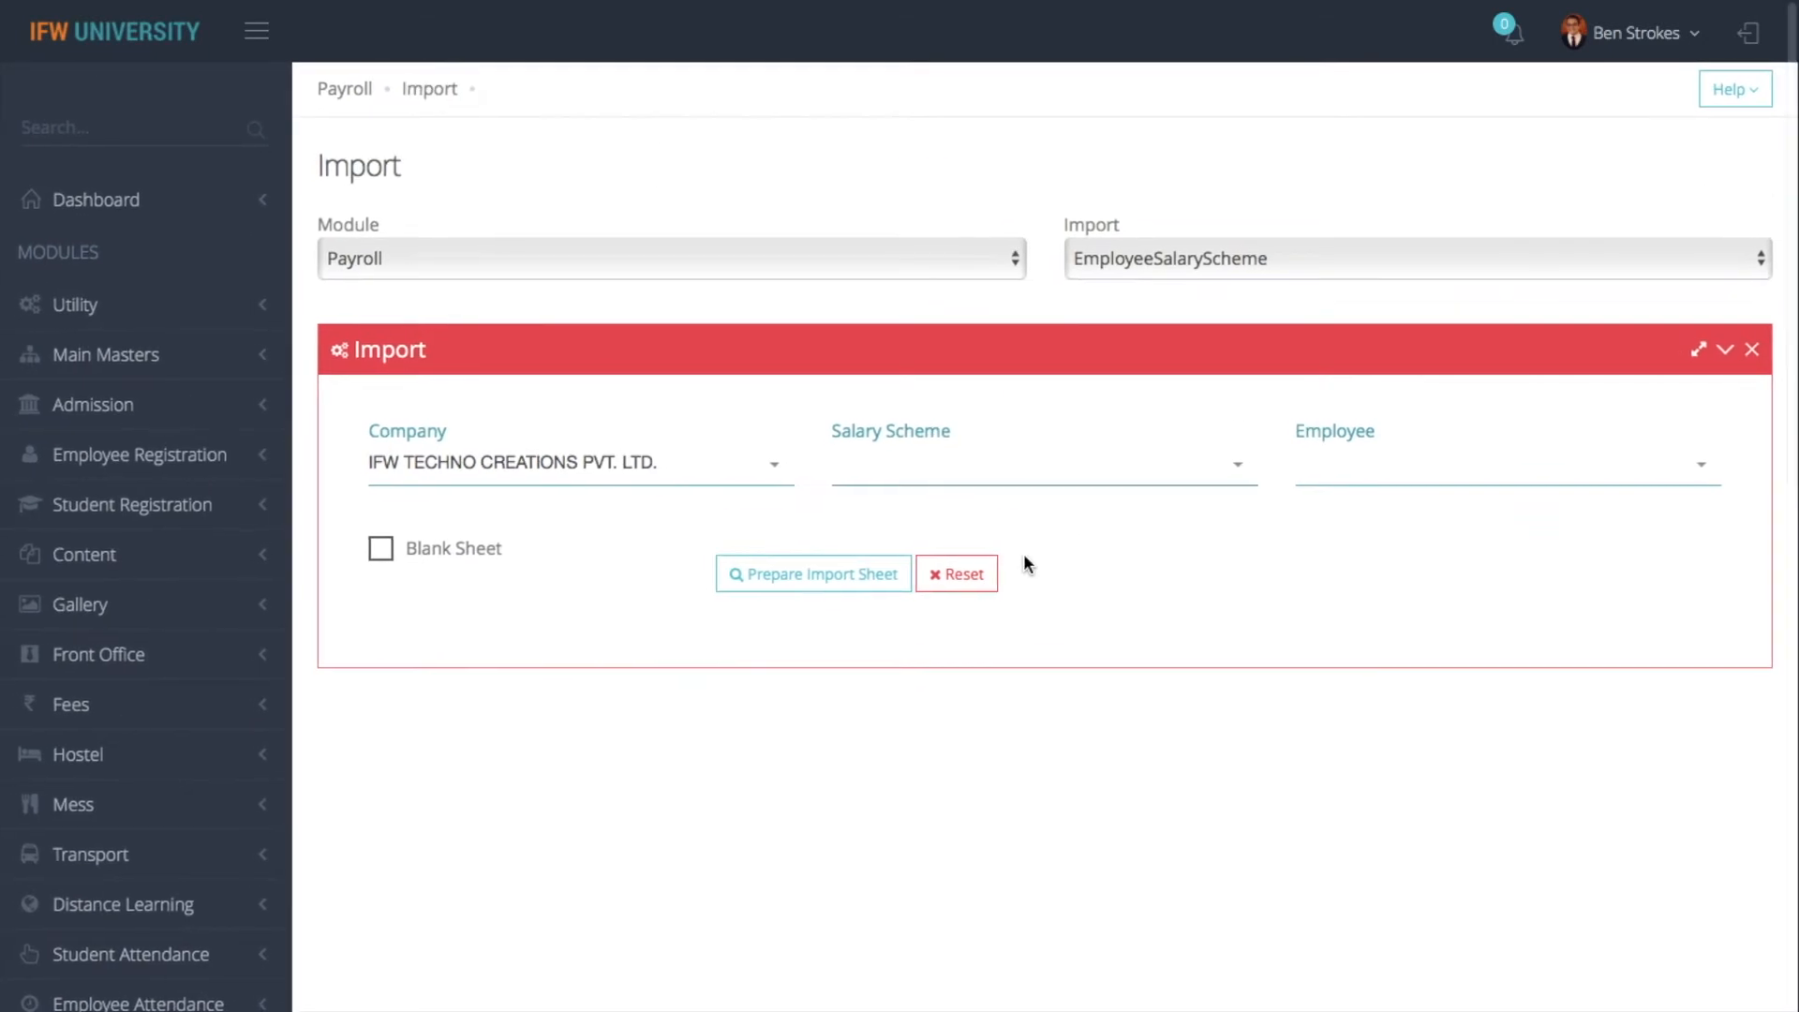
left_click(829, 577)
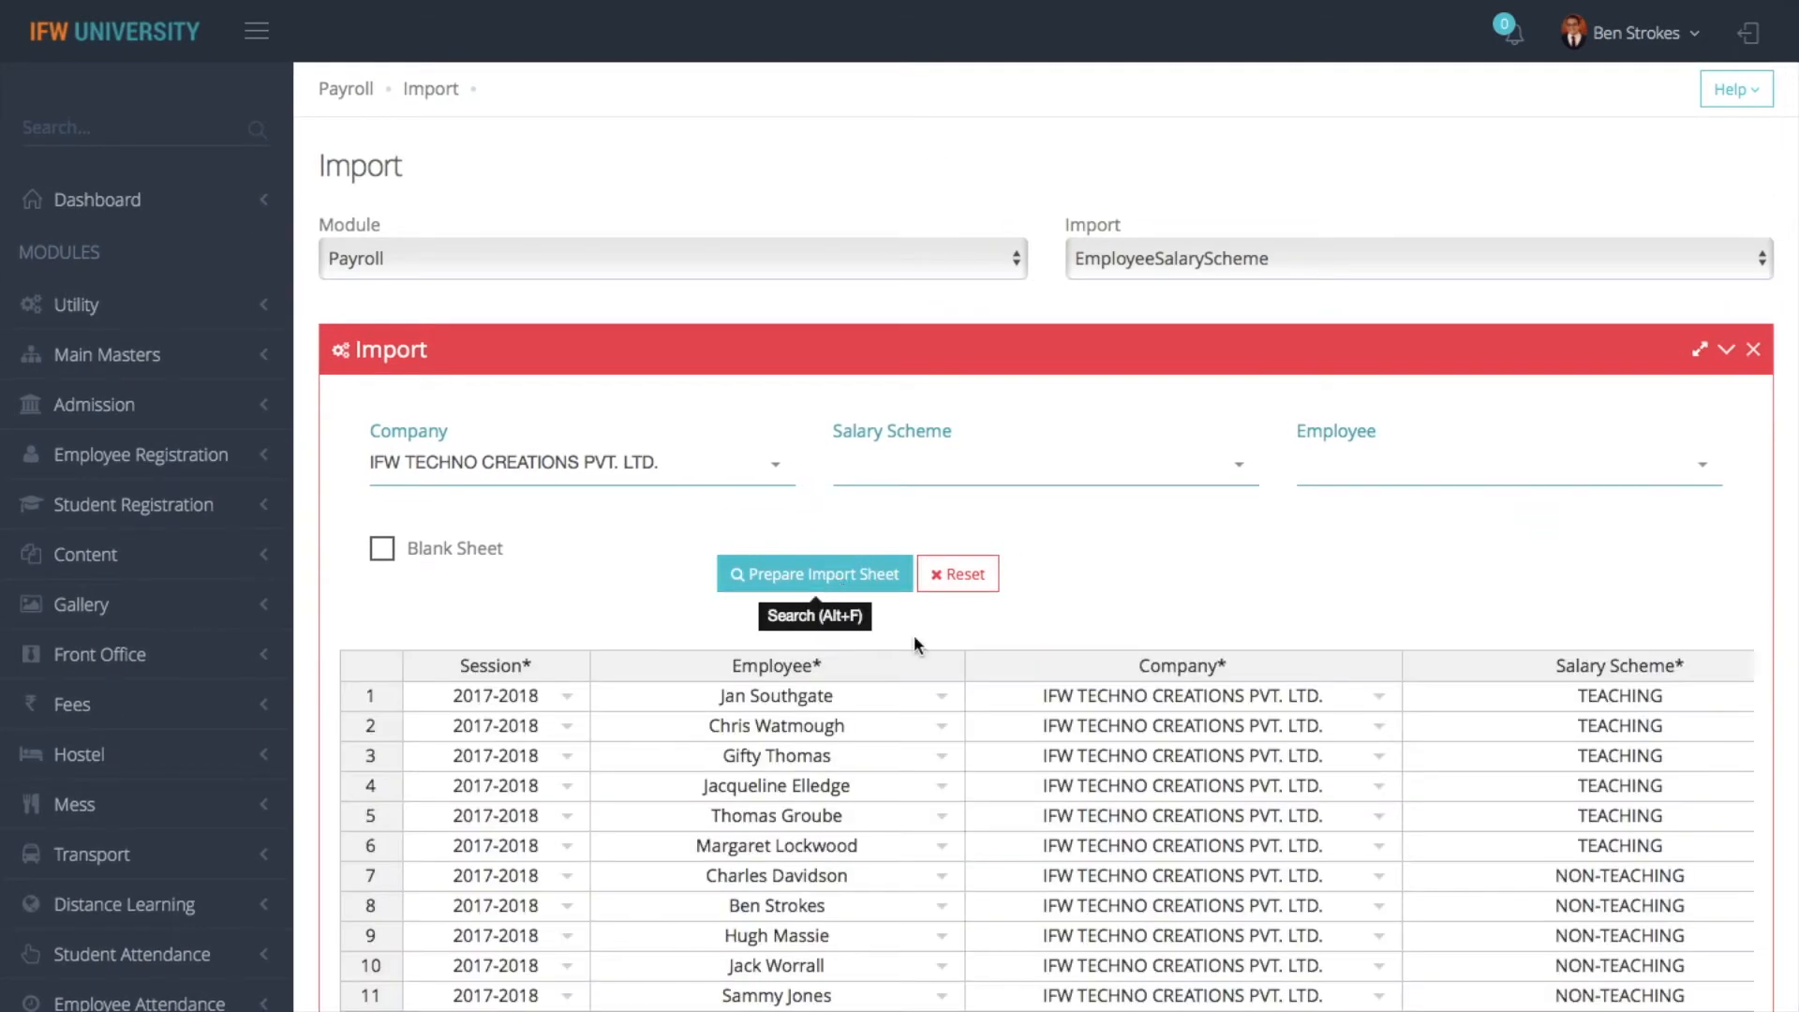
- Change the Salary Scheme in row 78 of the EmployeeSalaryScheme sheet to TEACHING
scroll(1104, 1001, "down", 12)
scroll(1104, 1001, "down", 15)
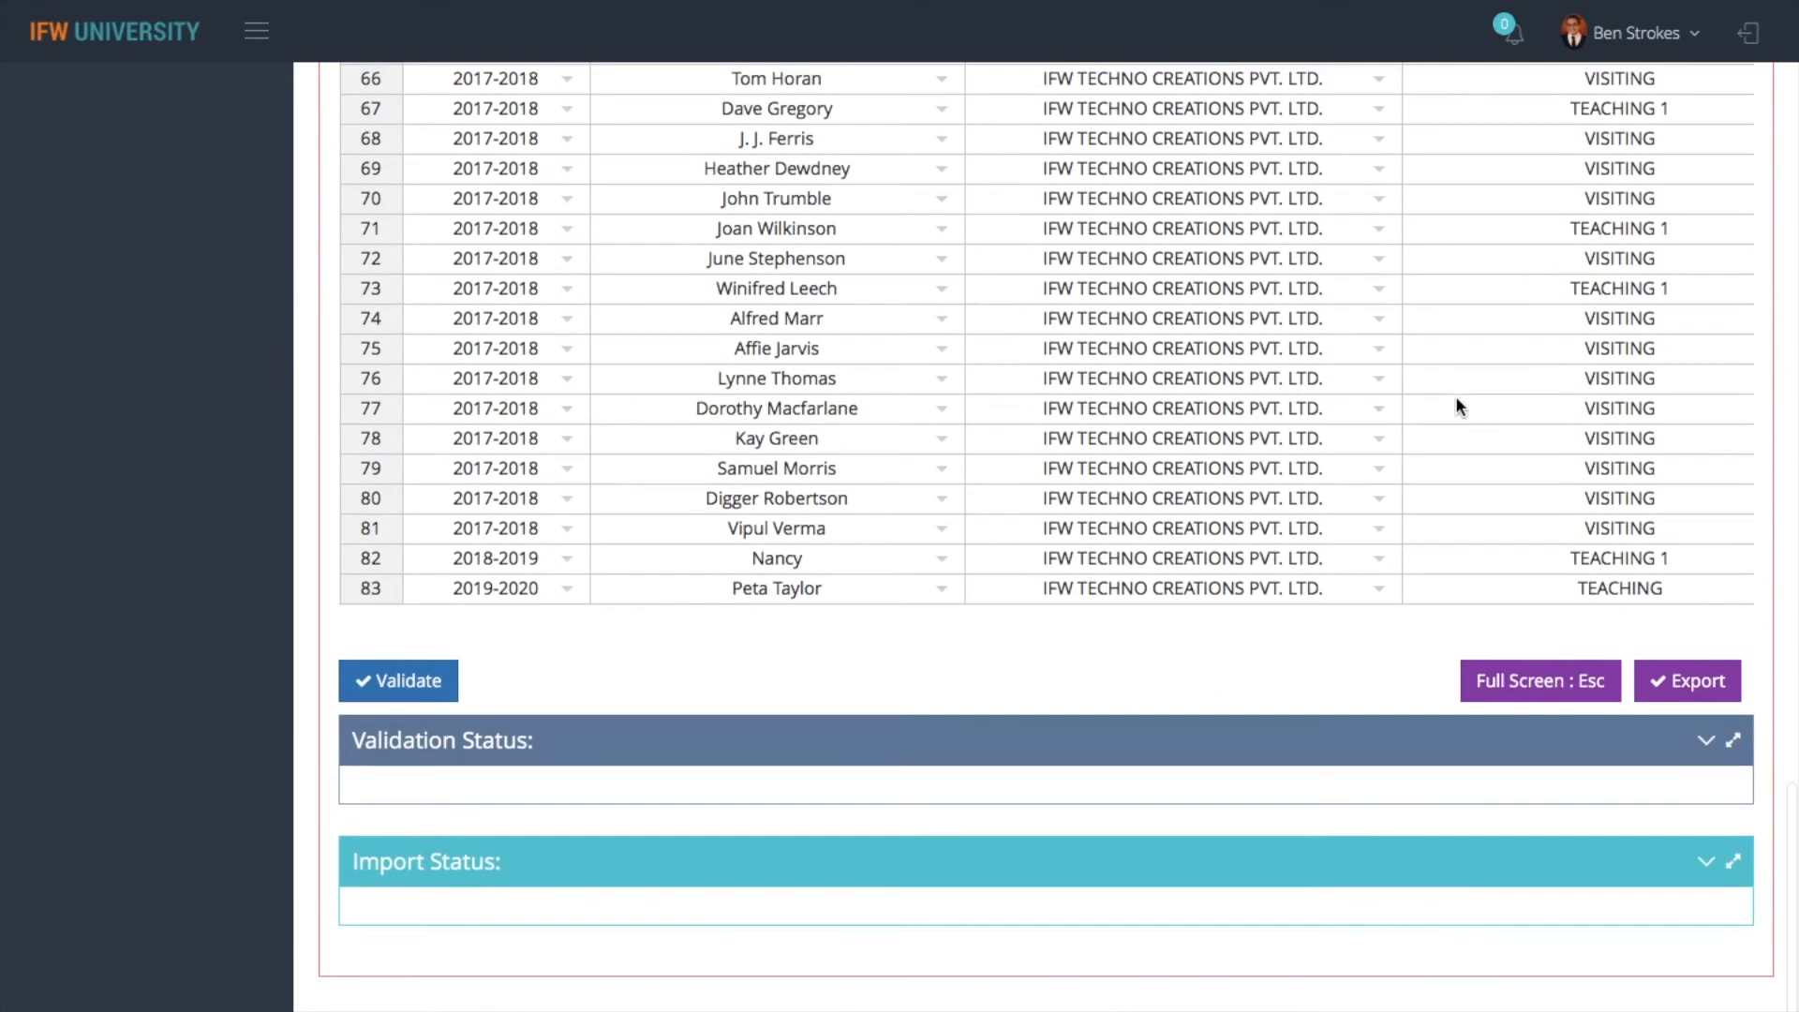
double_click(1500, 437)
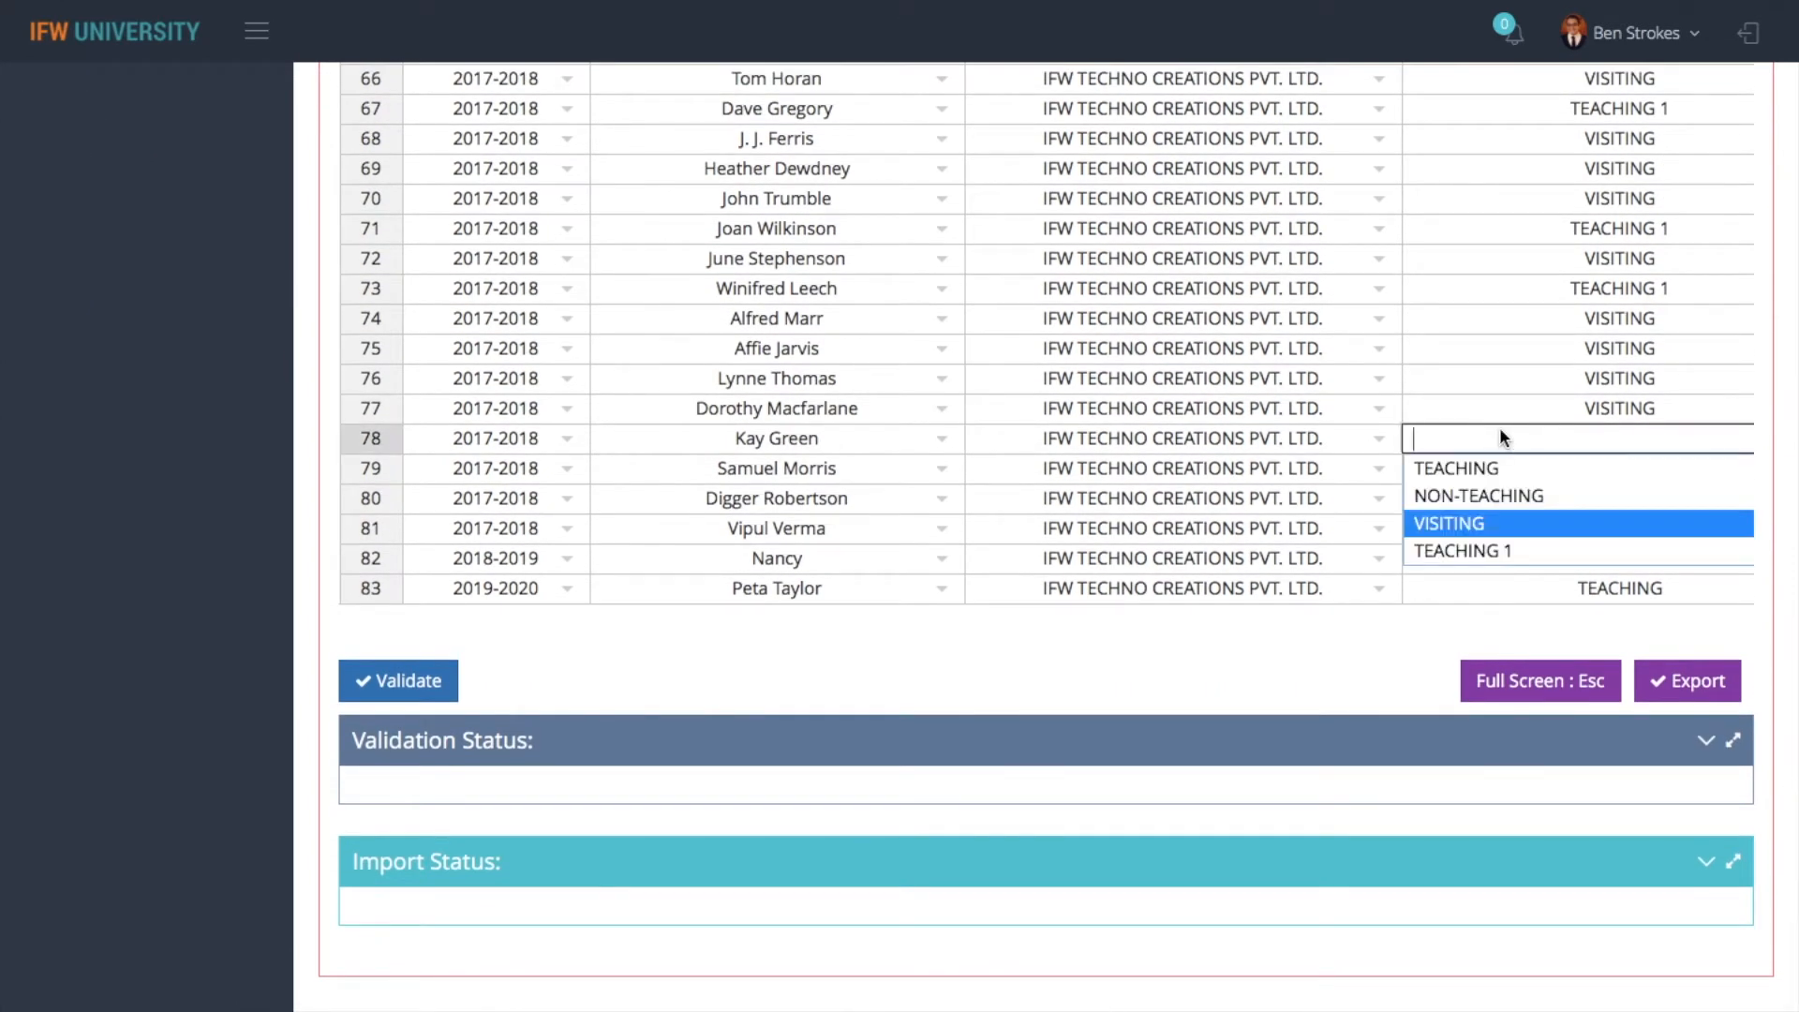
left_click(1453, 468)
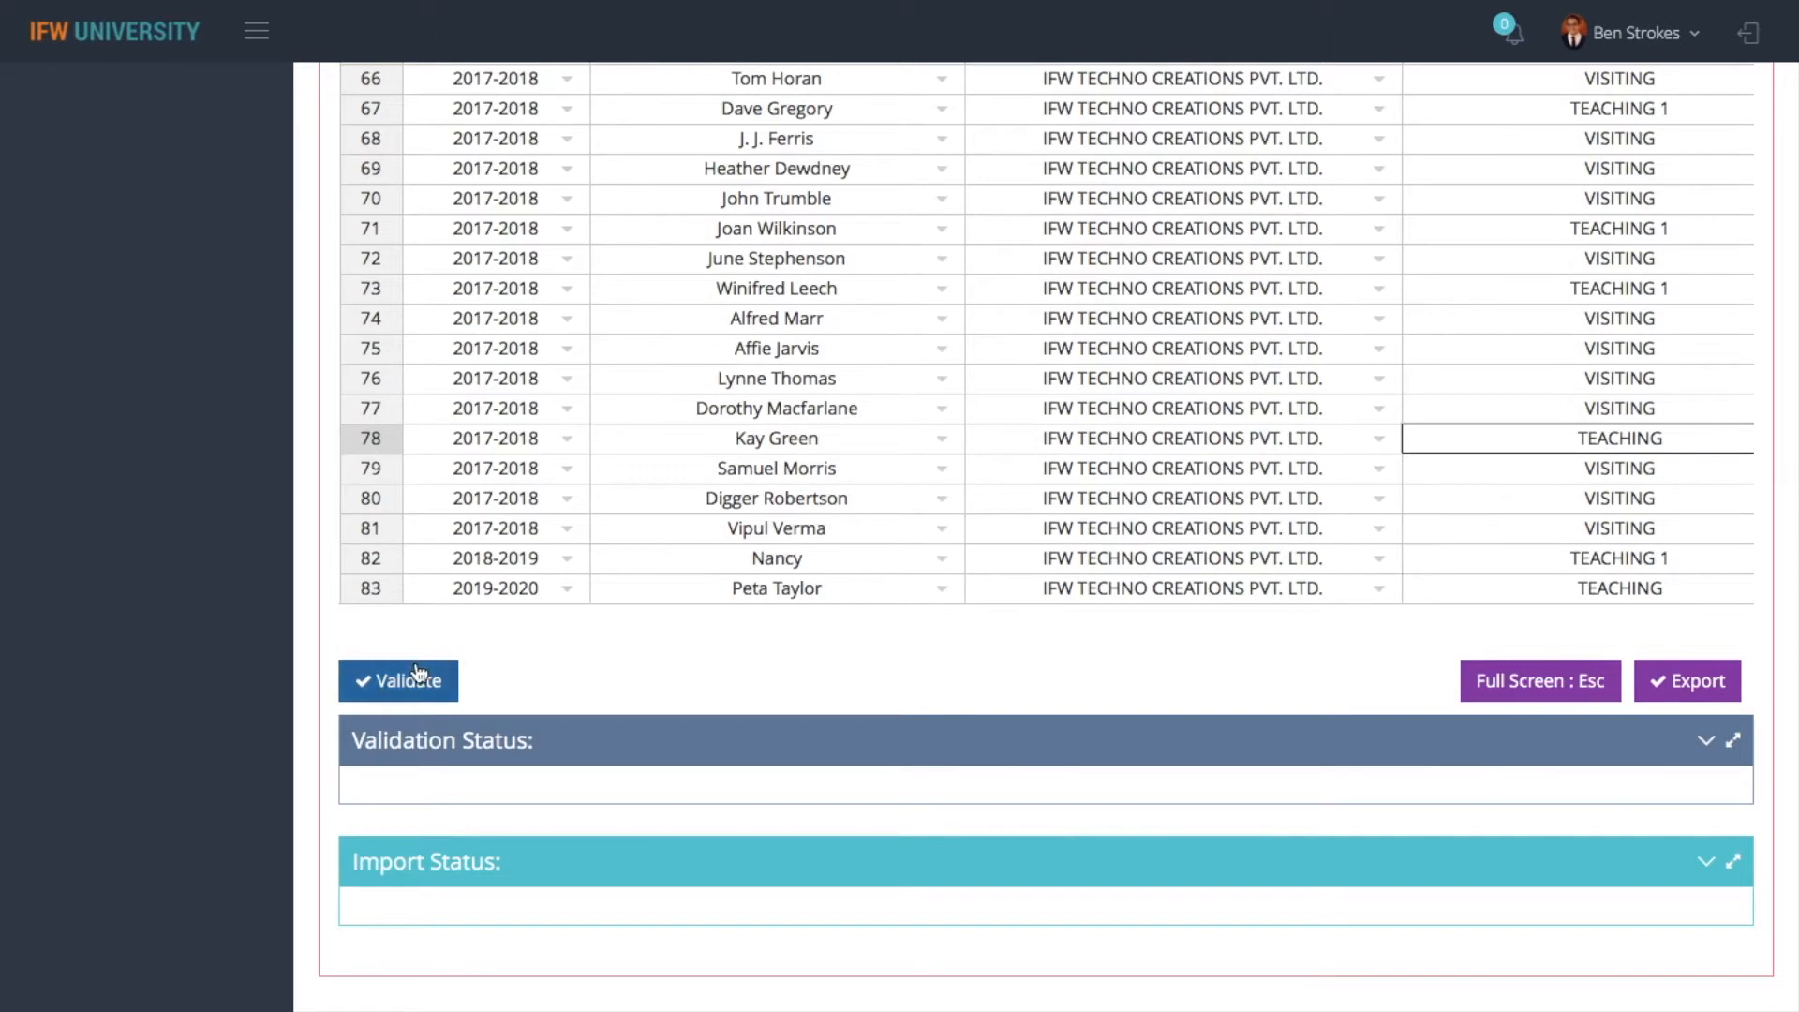
key("Escape")
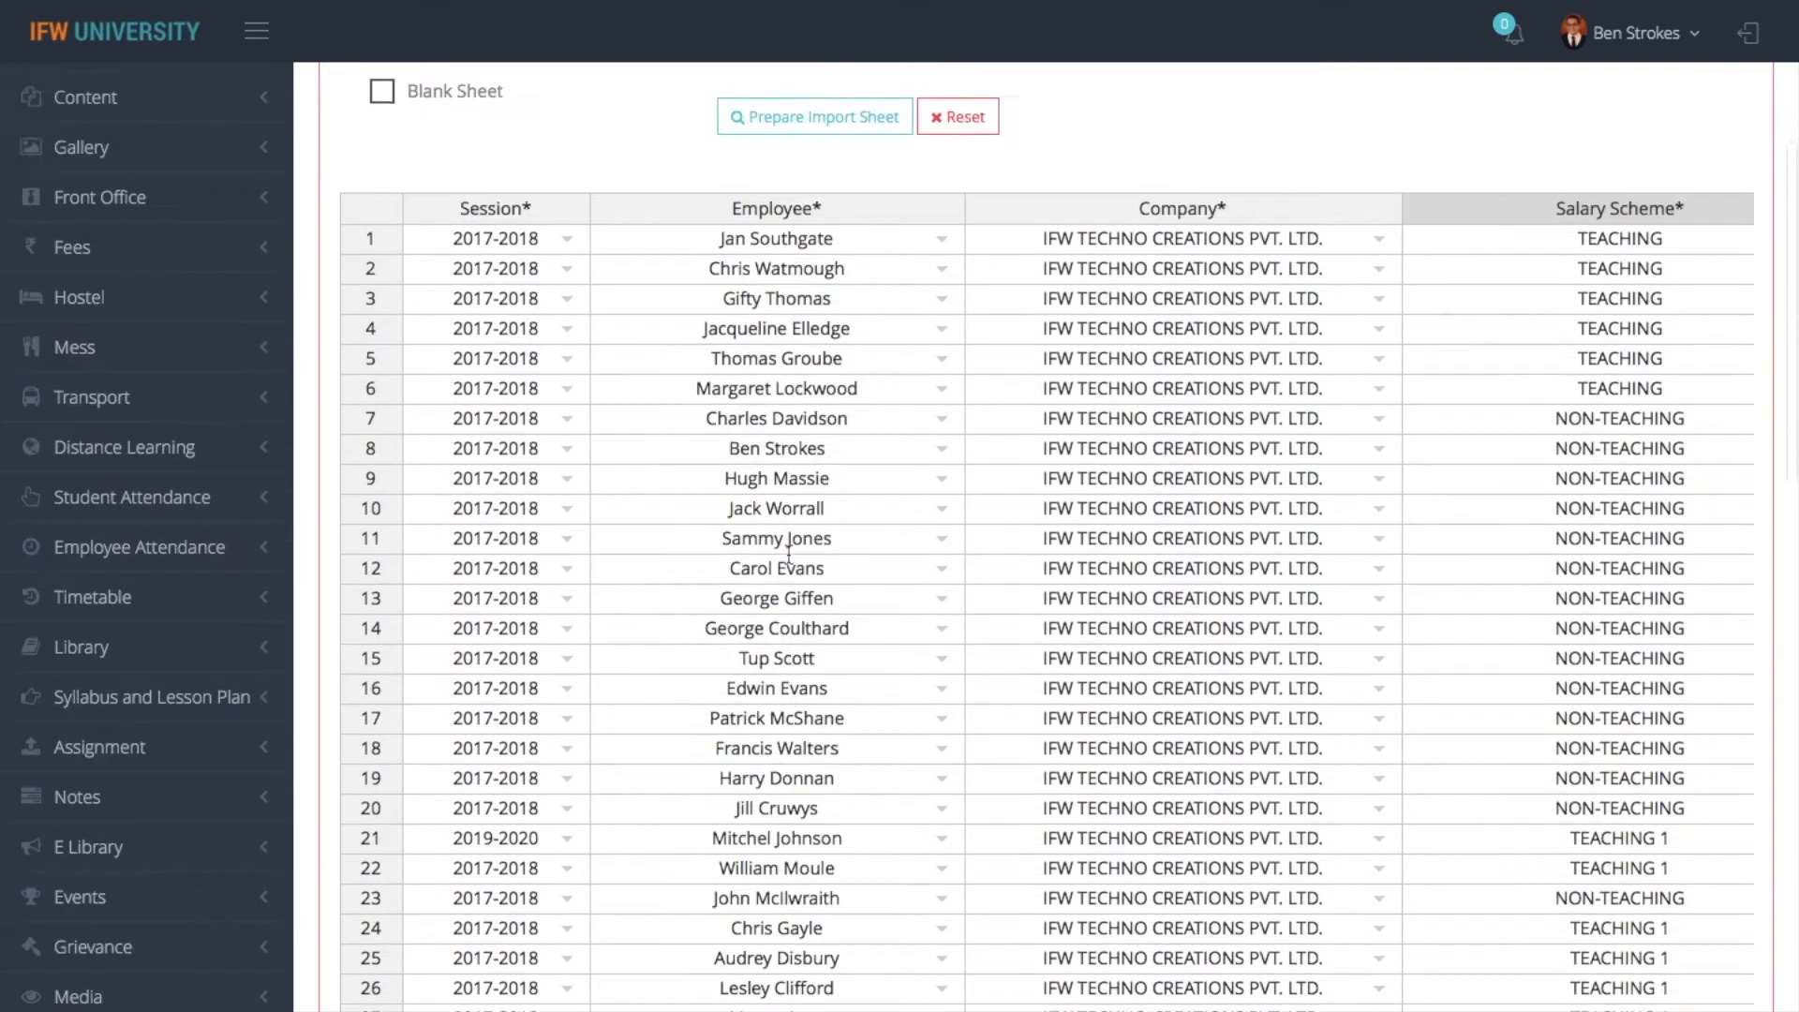
- Look through the choices of the Employee filter and the list of entities available for import
left_click(1420, 271)
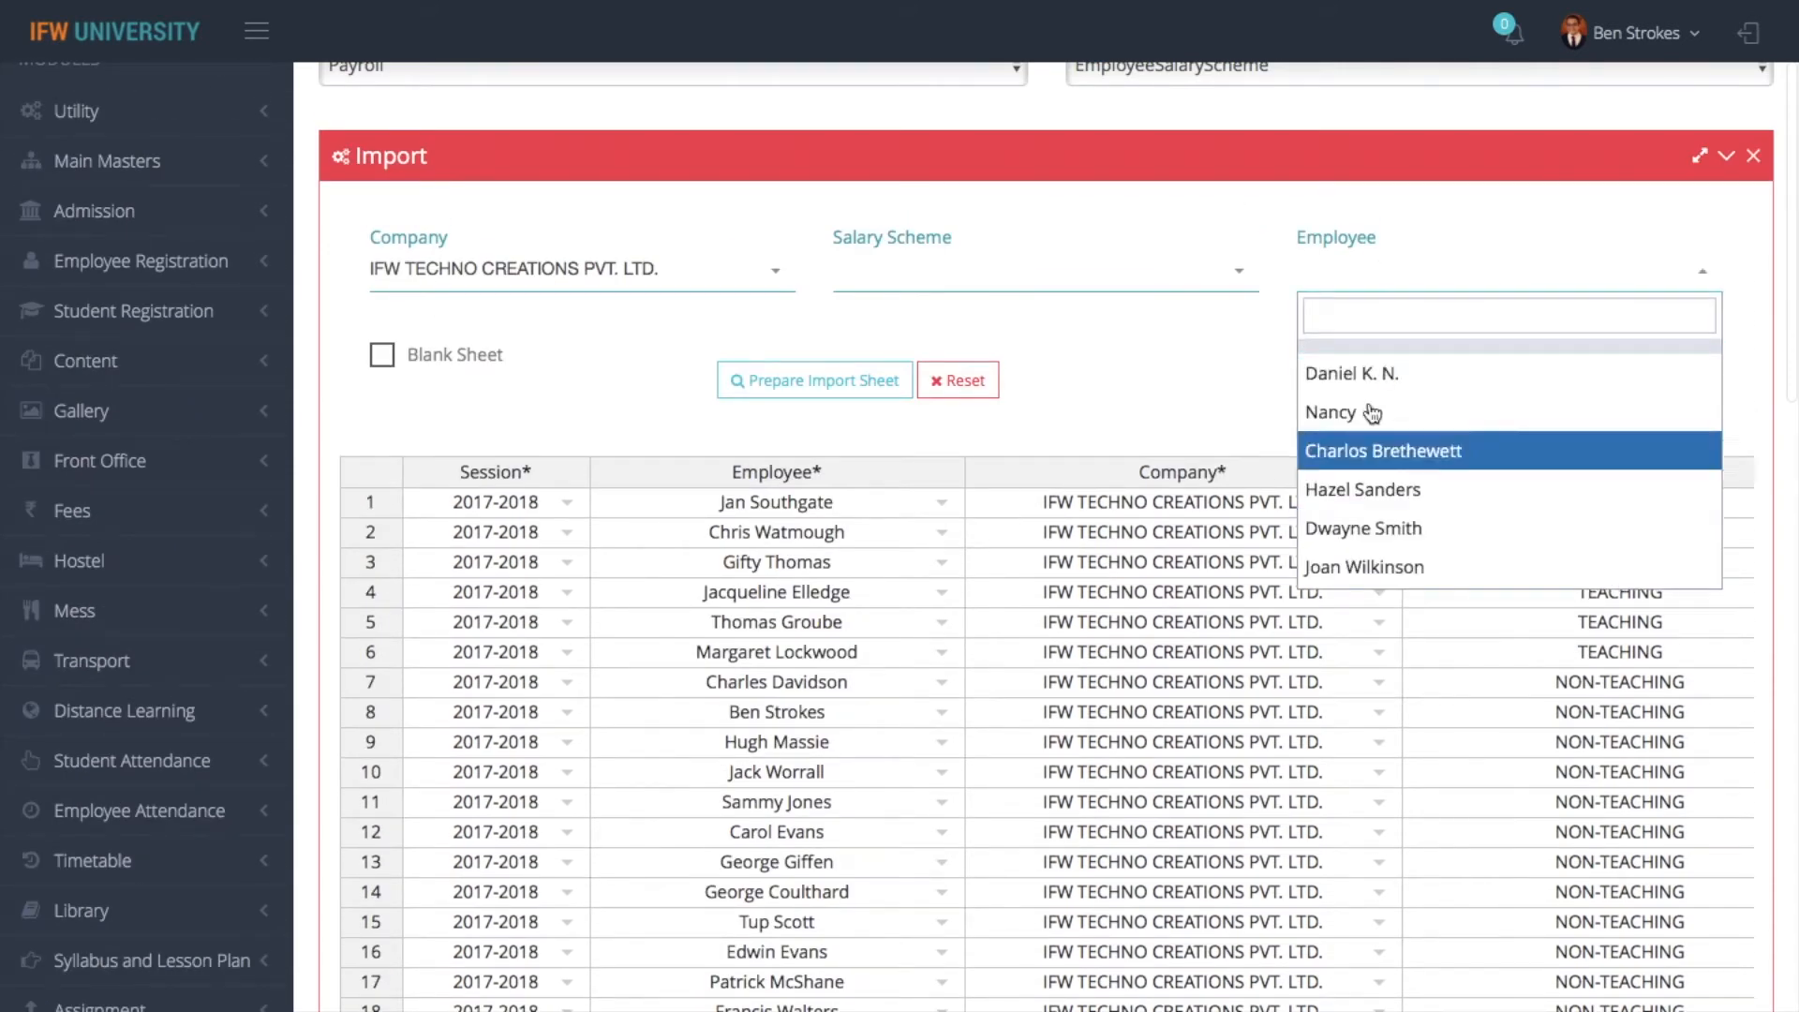
scroll(1059, 339, "down", 20)
scroll(1059, 341, "up", 11)
scroll(1055, 332, "up", 15)
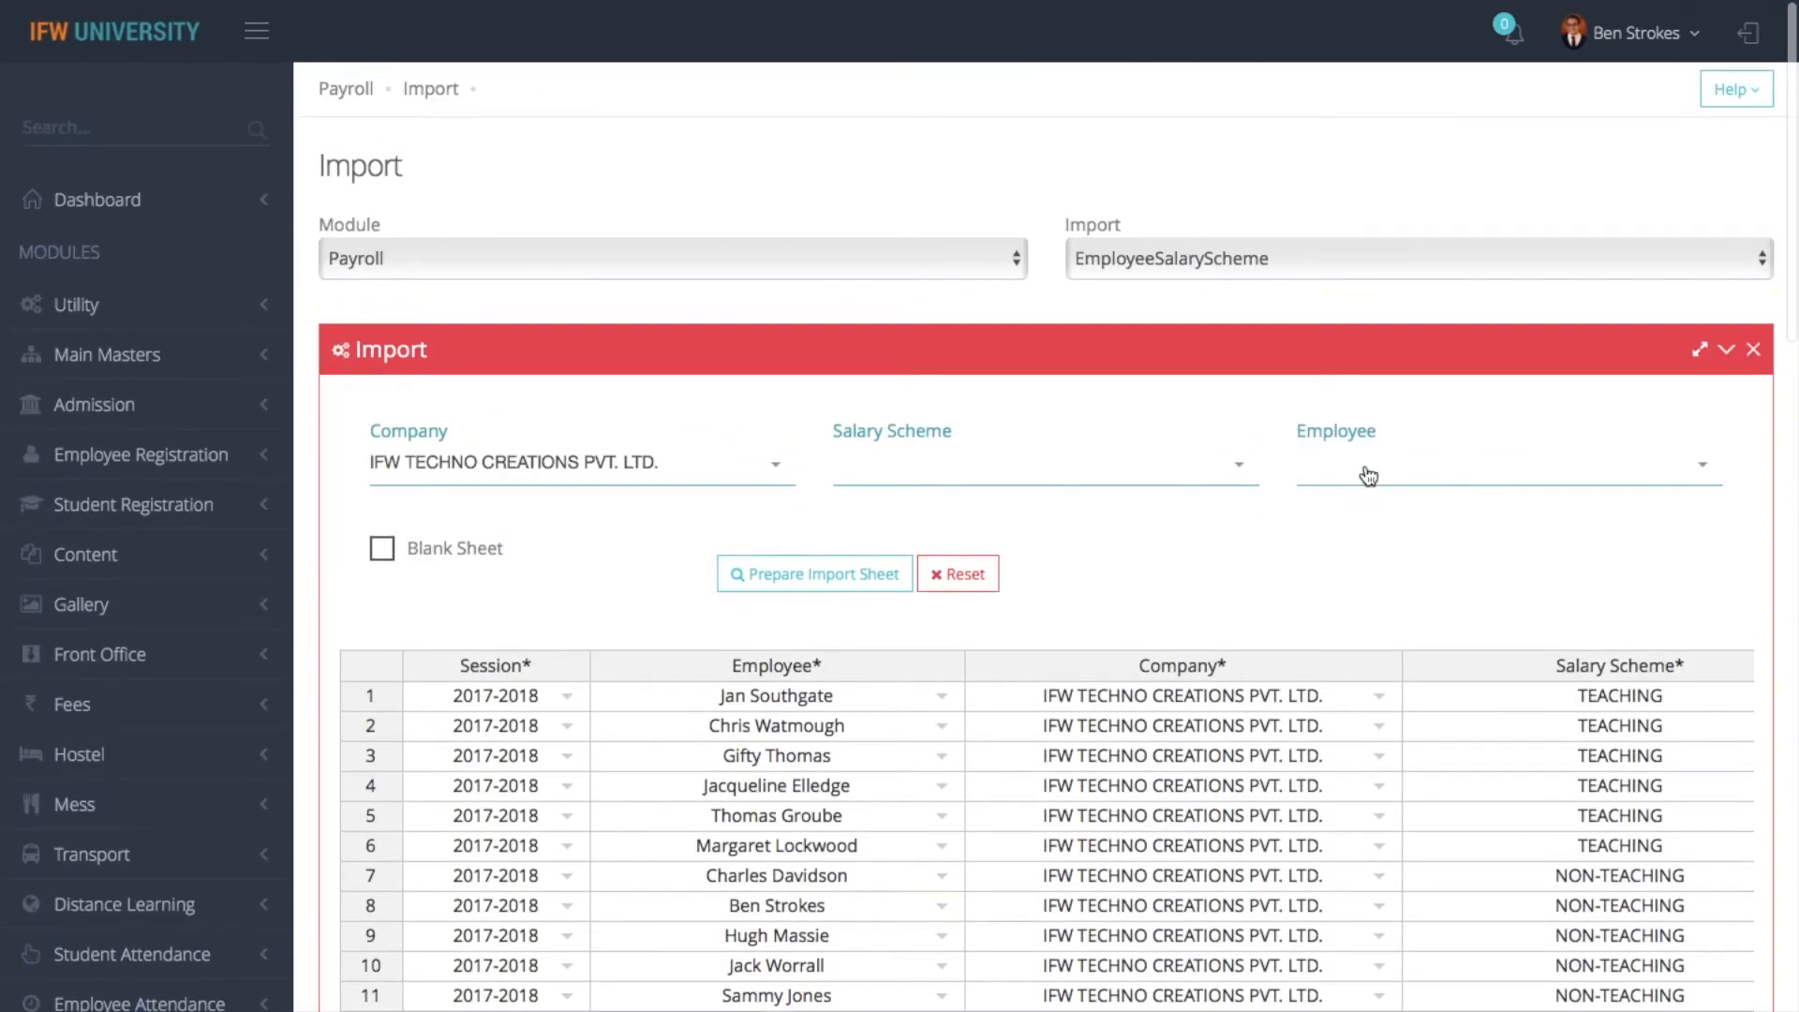
left_click(1364, 480)
left_click(1276, 257)
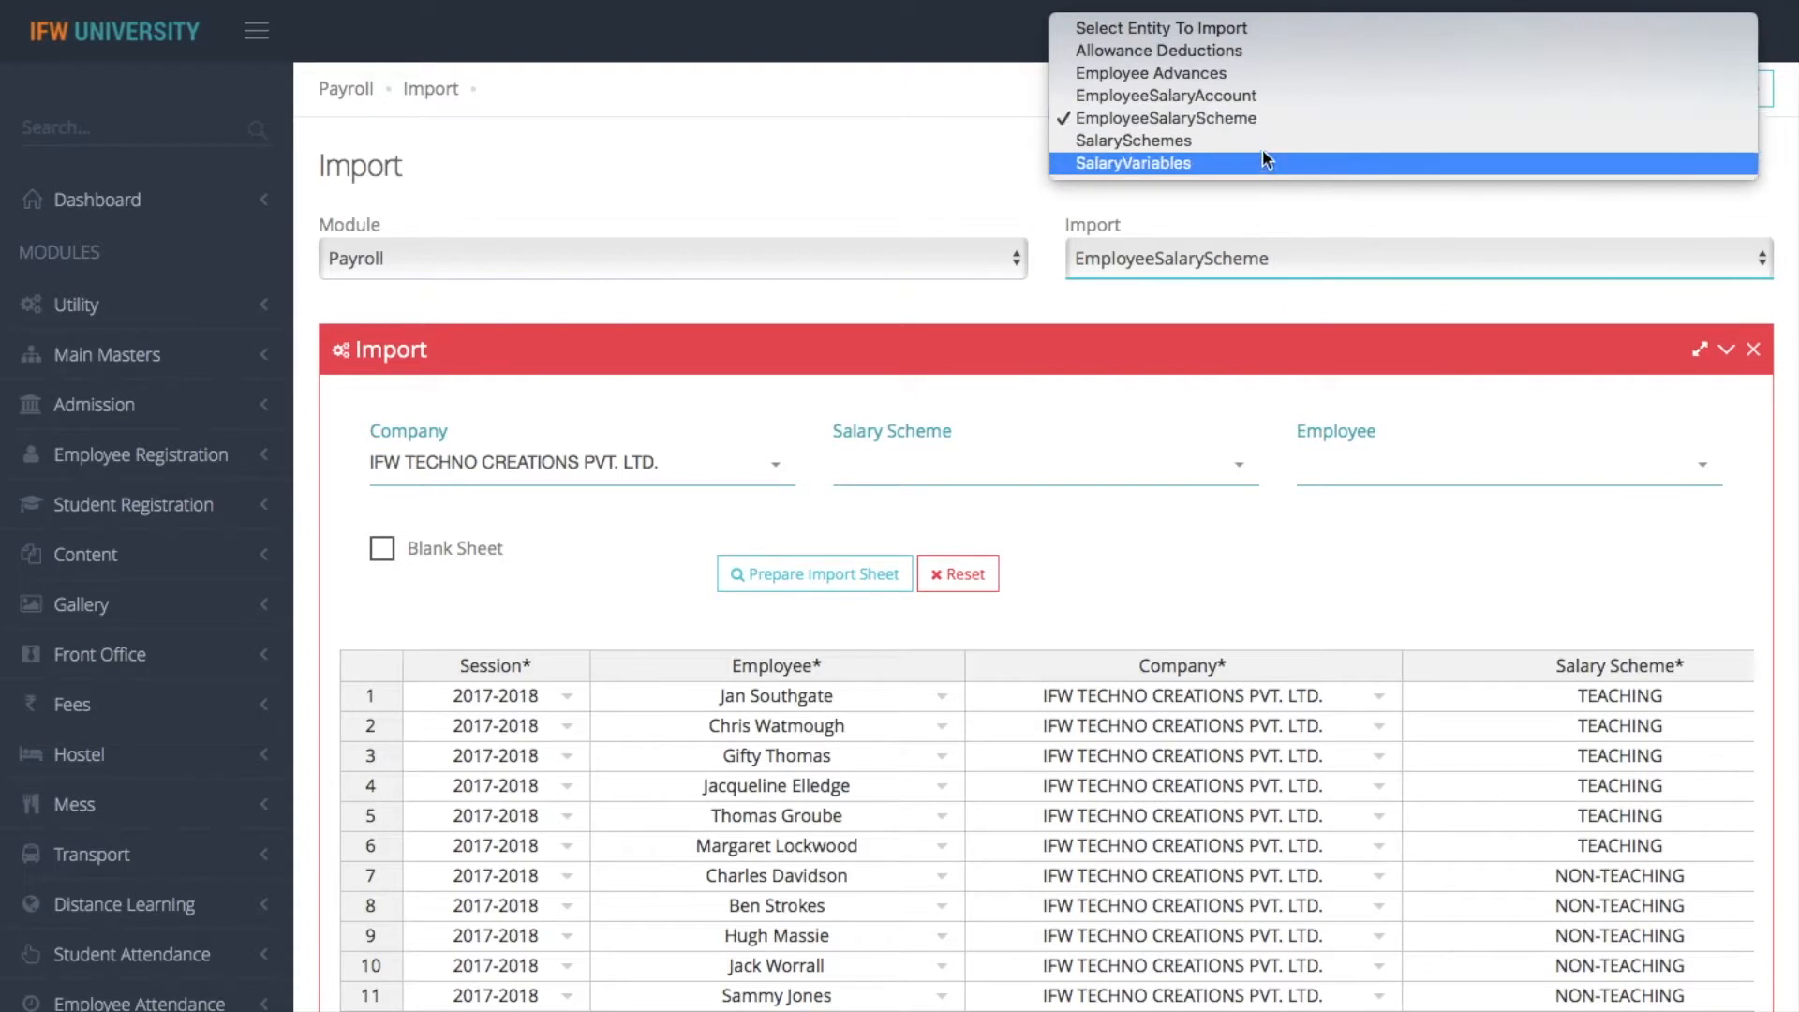
- Turn on Blank Sheet and prepare an empty EmployeeSalaryScheme import sheet
left_click(380, 544)
left_click(391, 550)
left_click(792, 574)
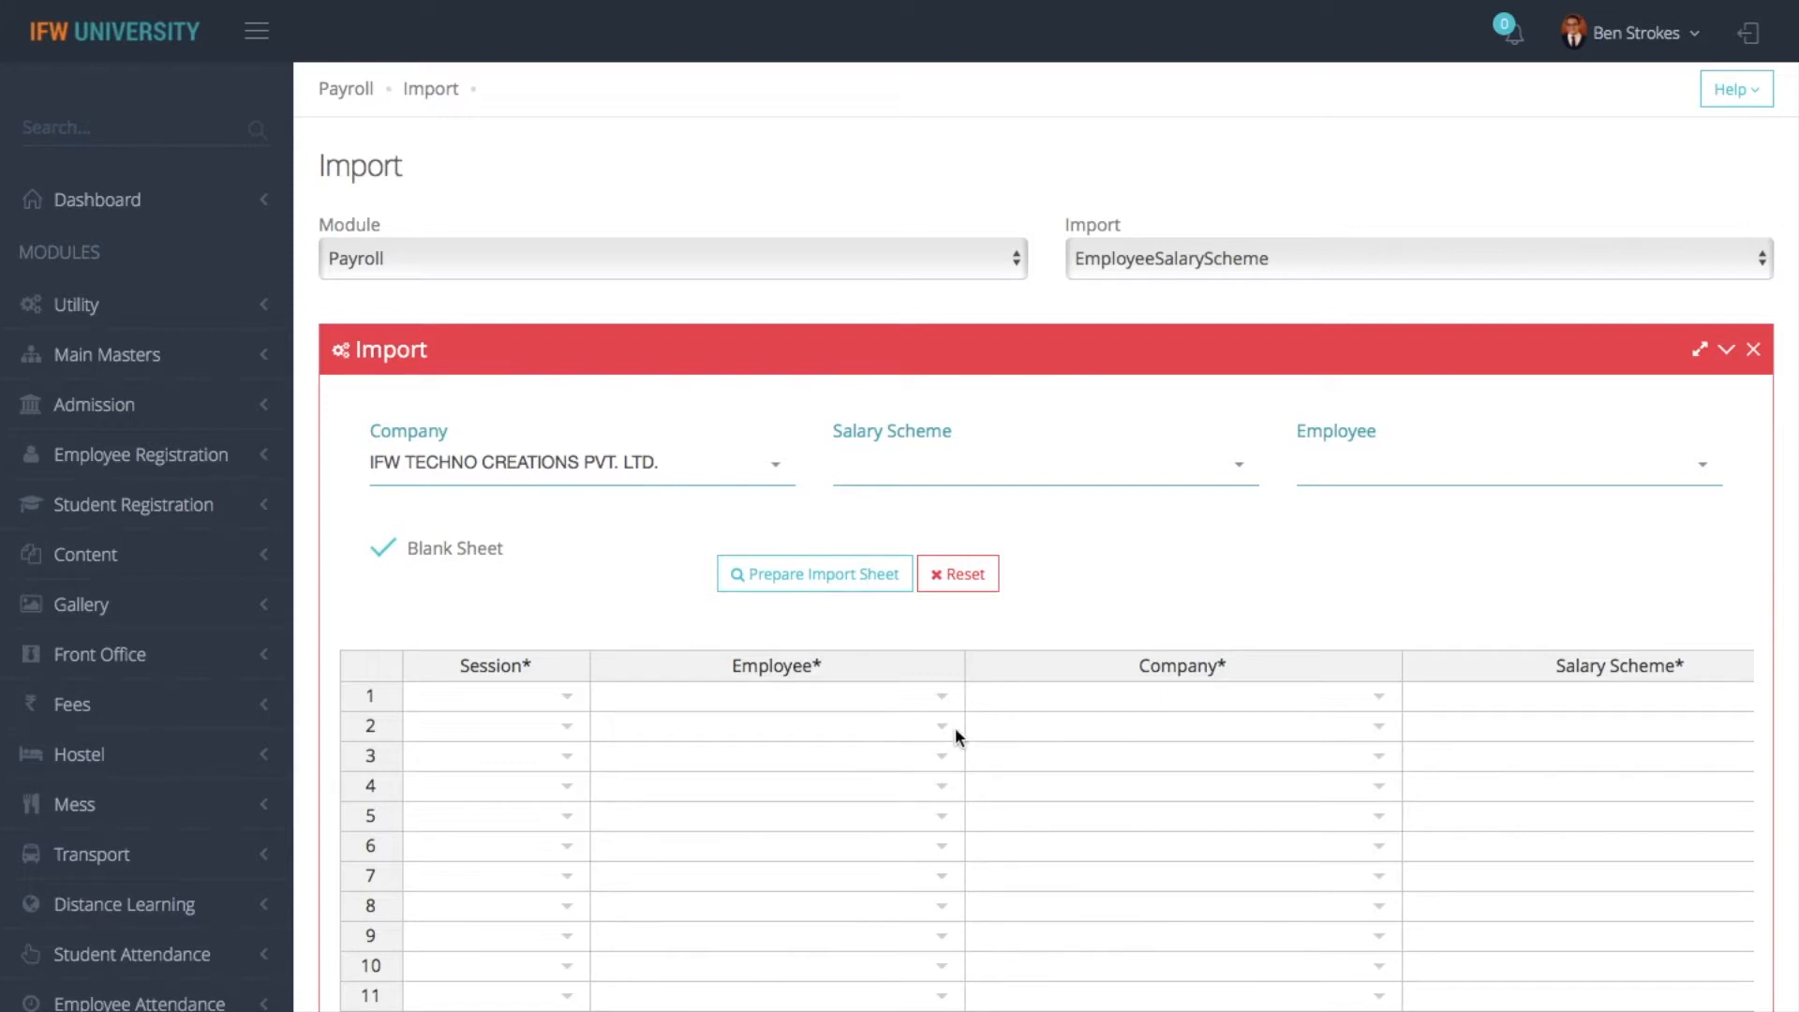
- Return to the Payroll dashboard and open the Employee Advances form
left_click(1316, 257)
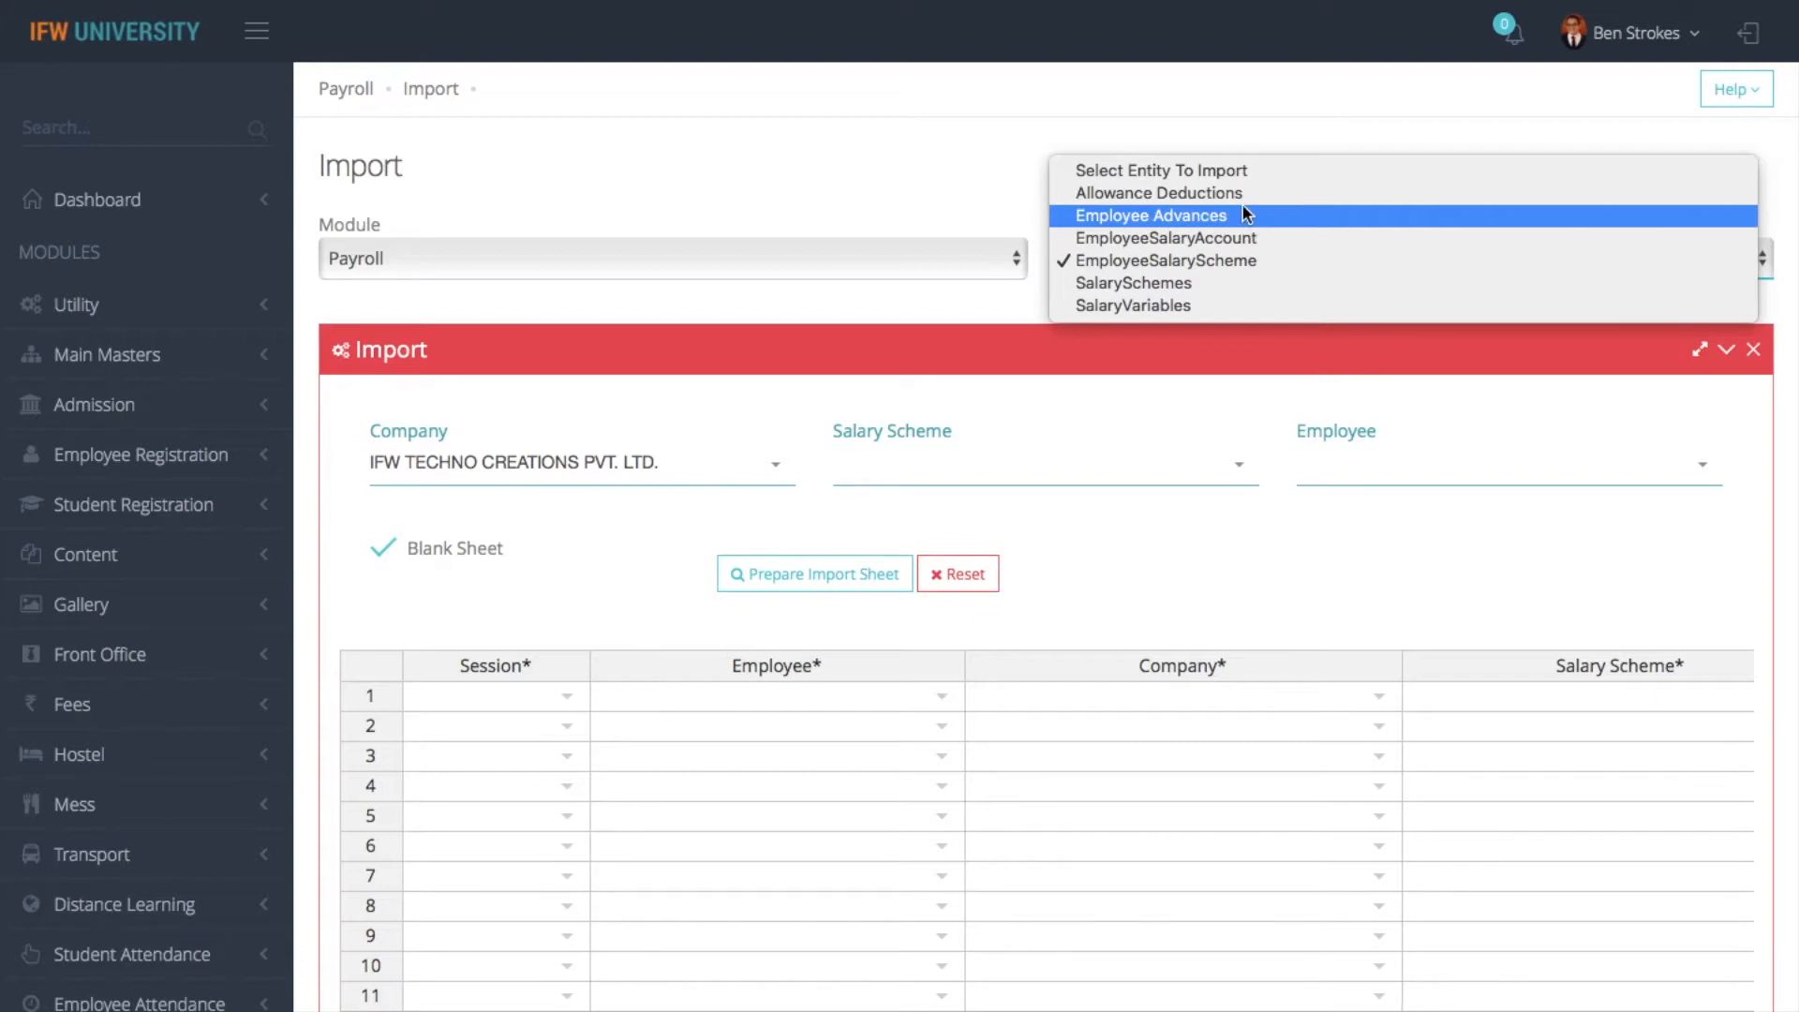
left_click(846, 172)
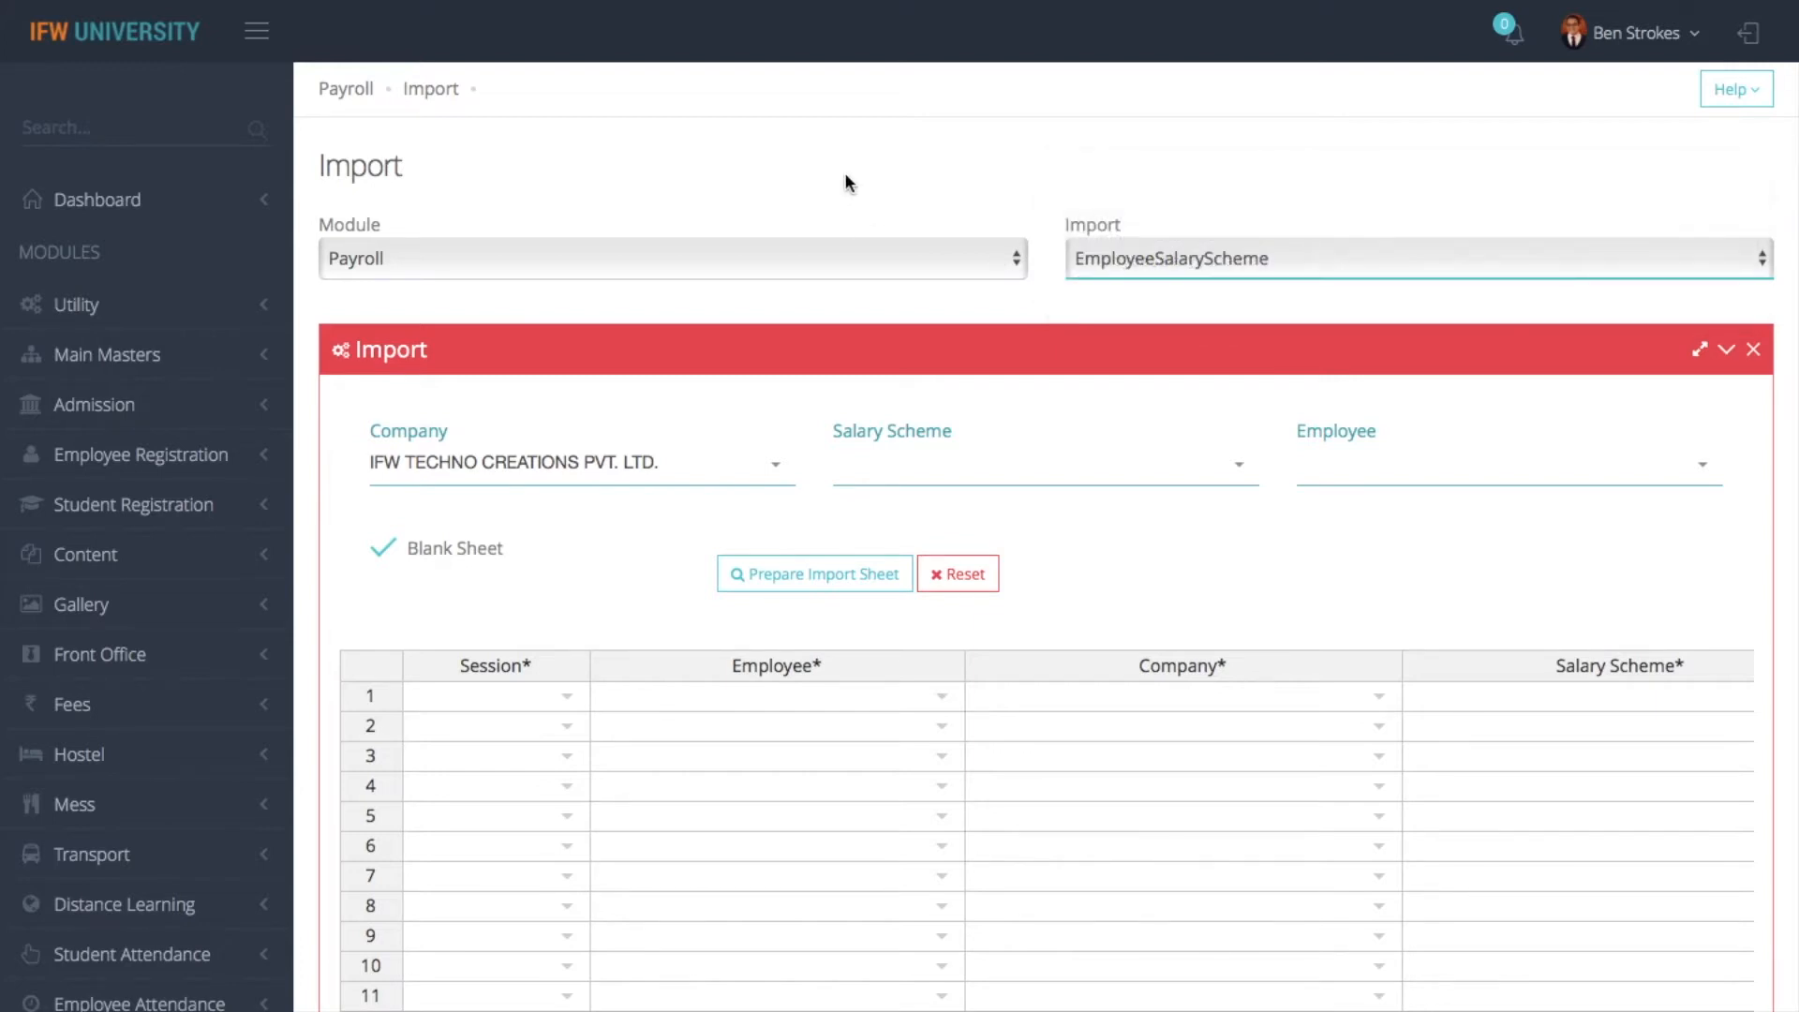
left_click(353, 90)
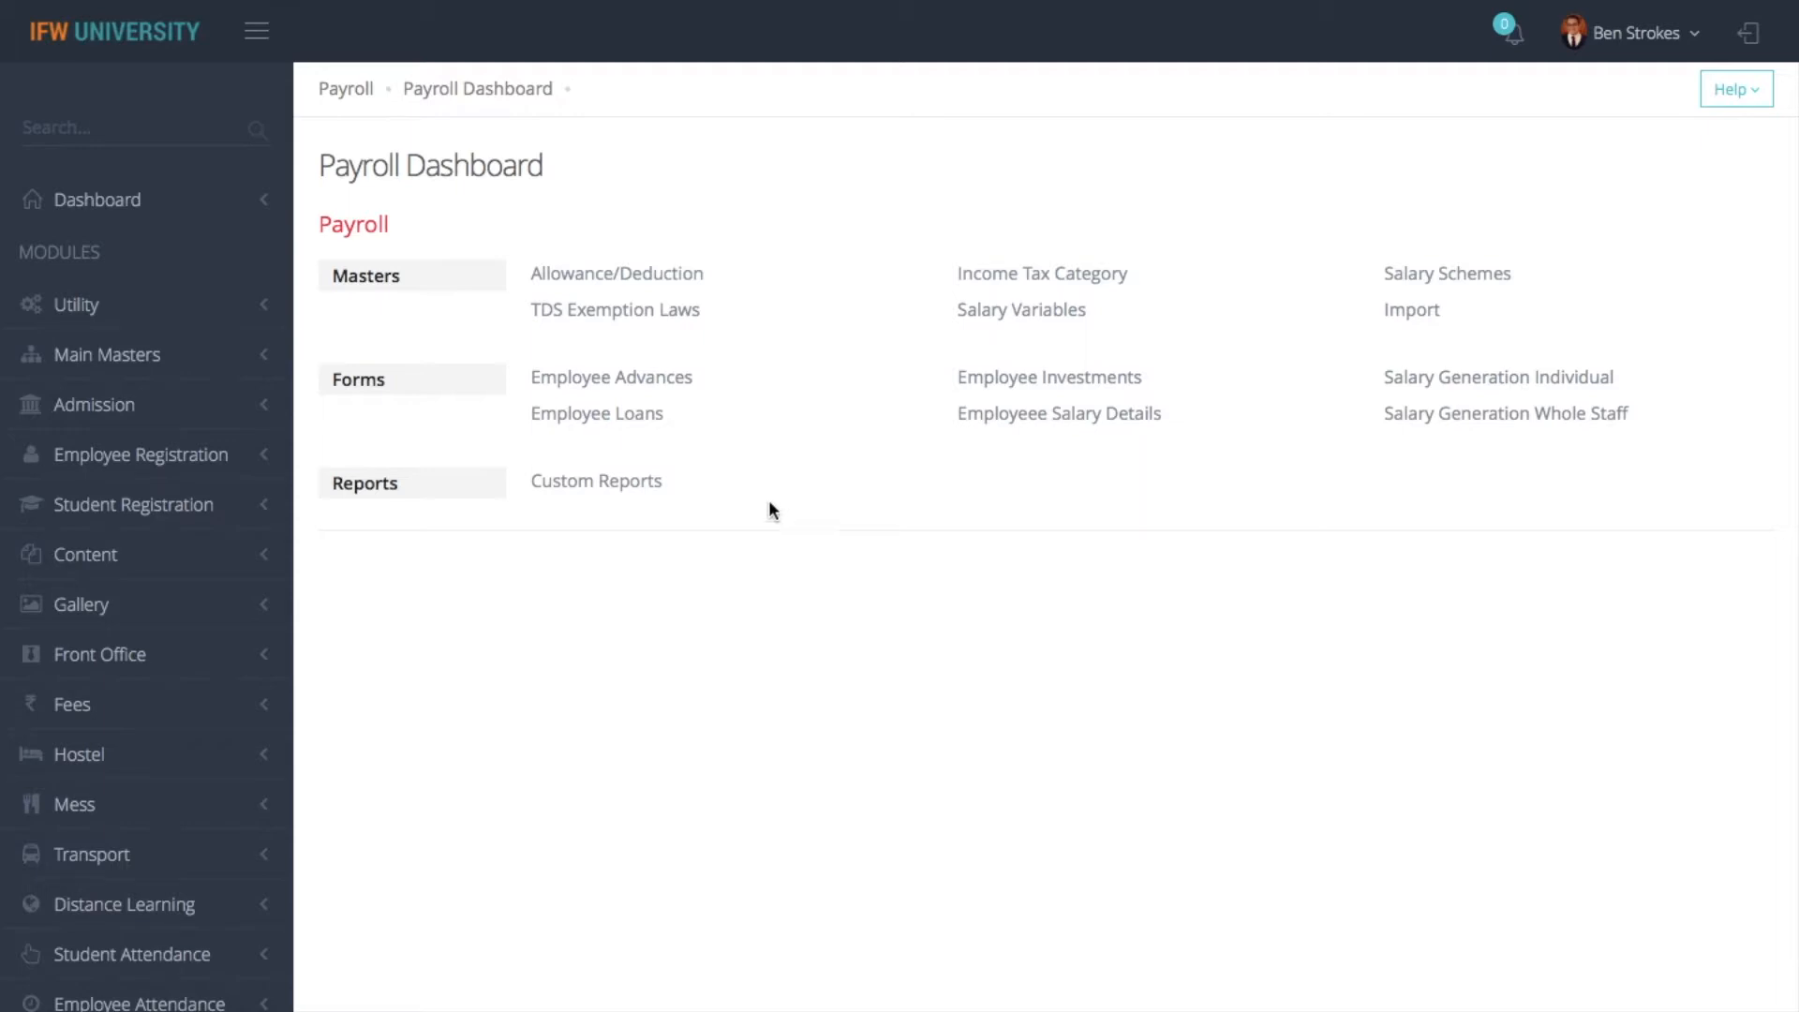
left_click(674, 393)
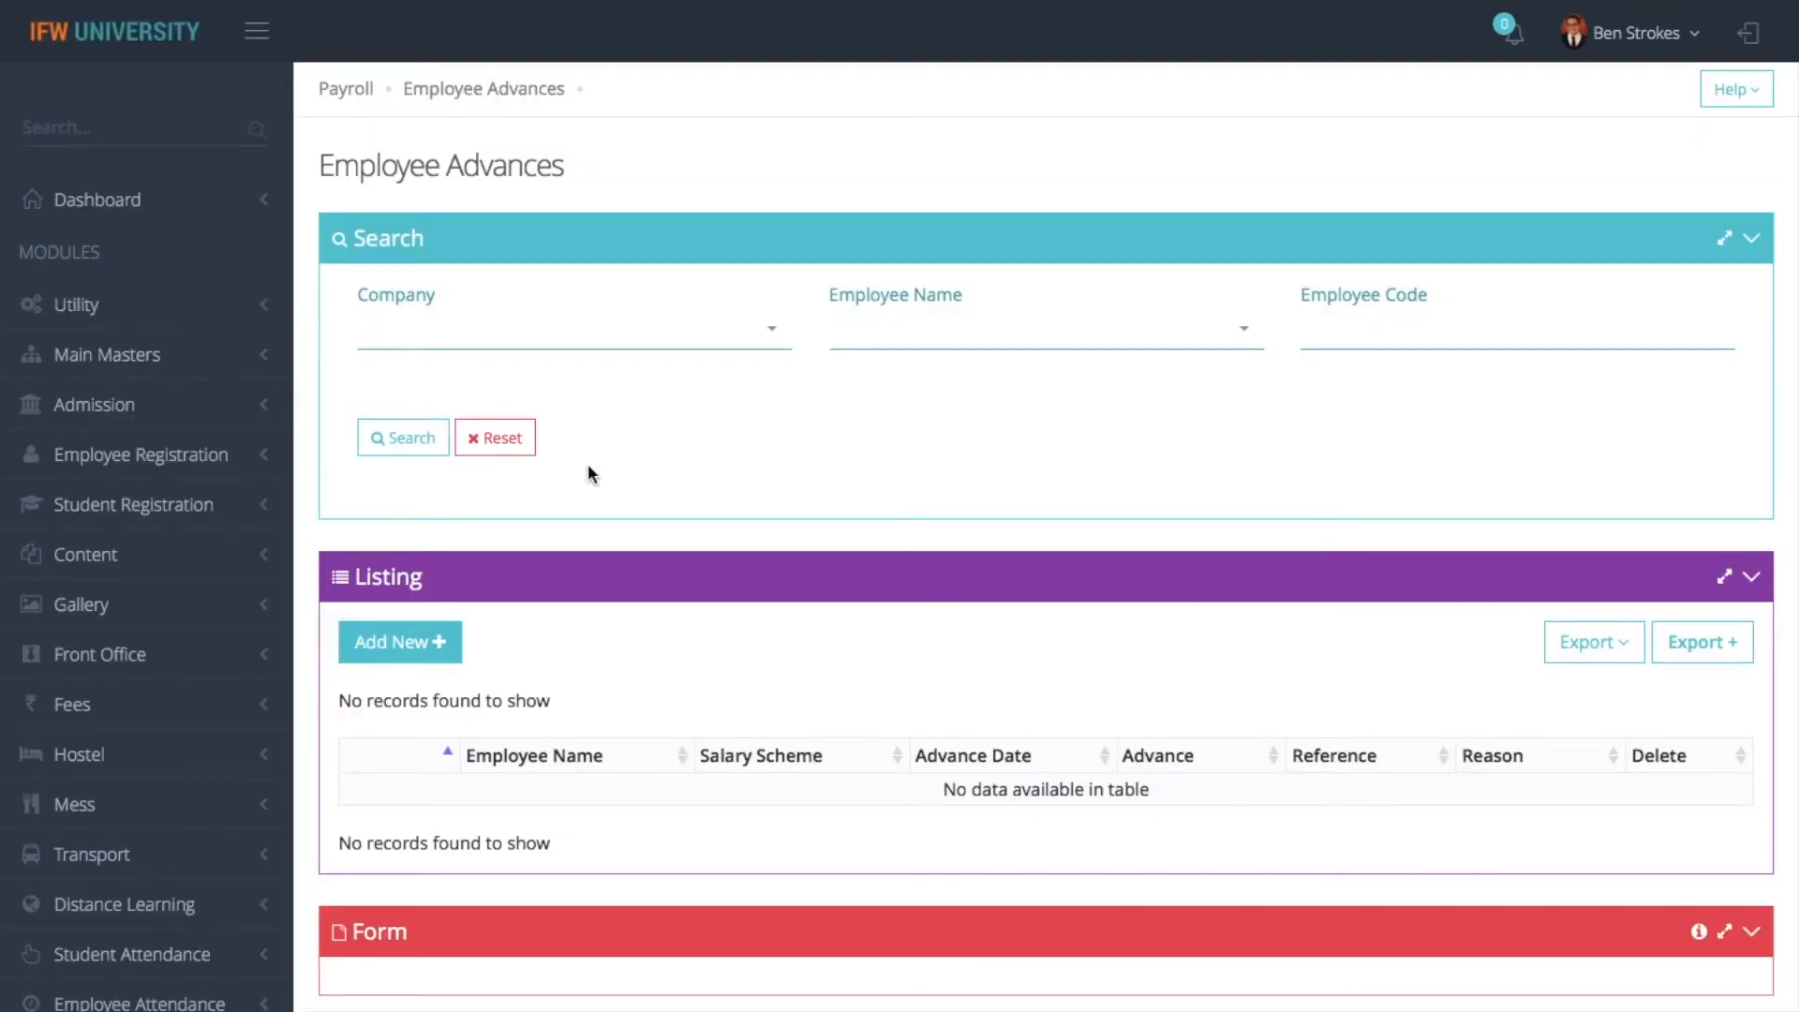
- Add a new advance for the second employee in the list with an Advance Amount of 5000
left_click(412, 651)
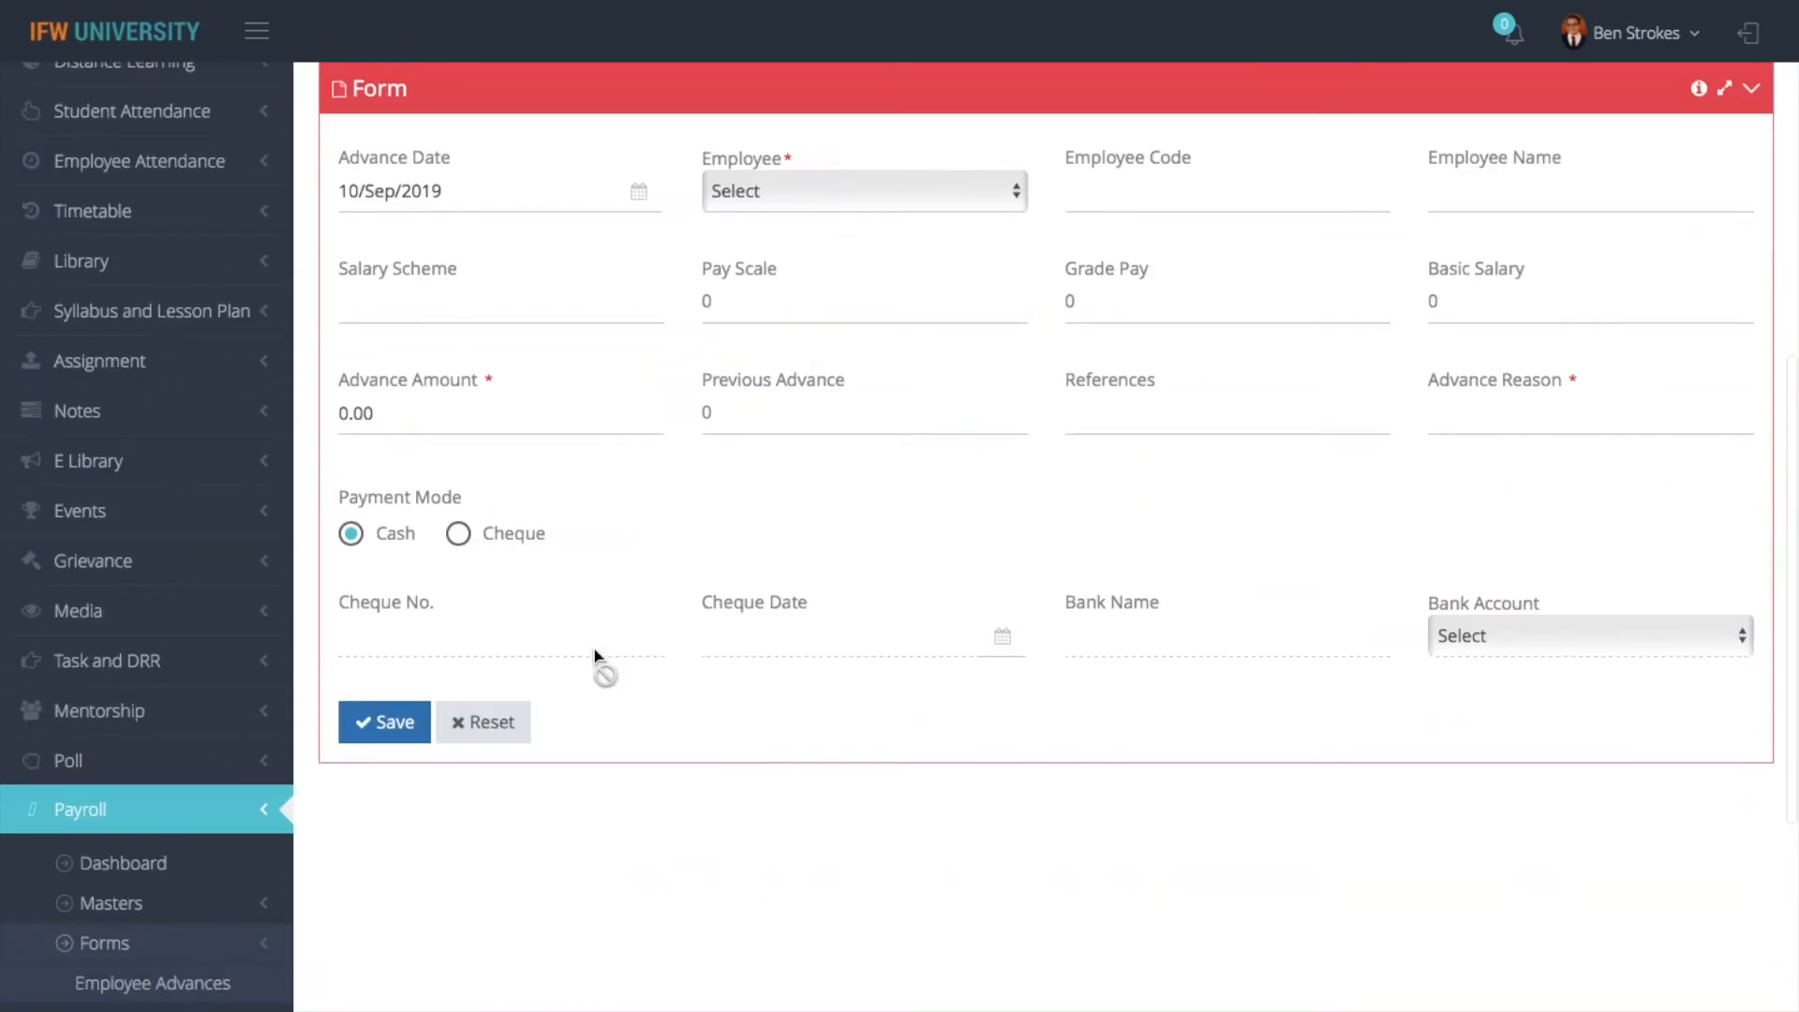
left_click(828, 204)
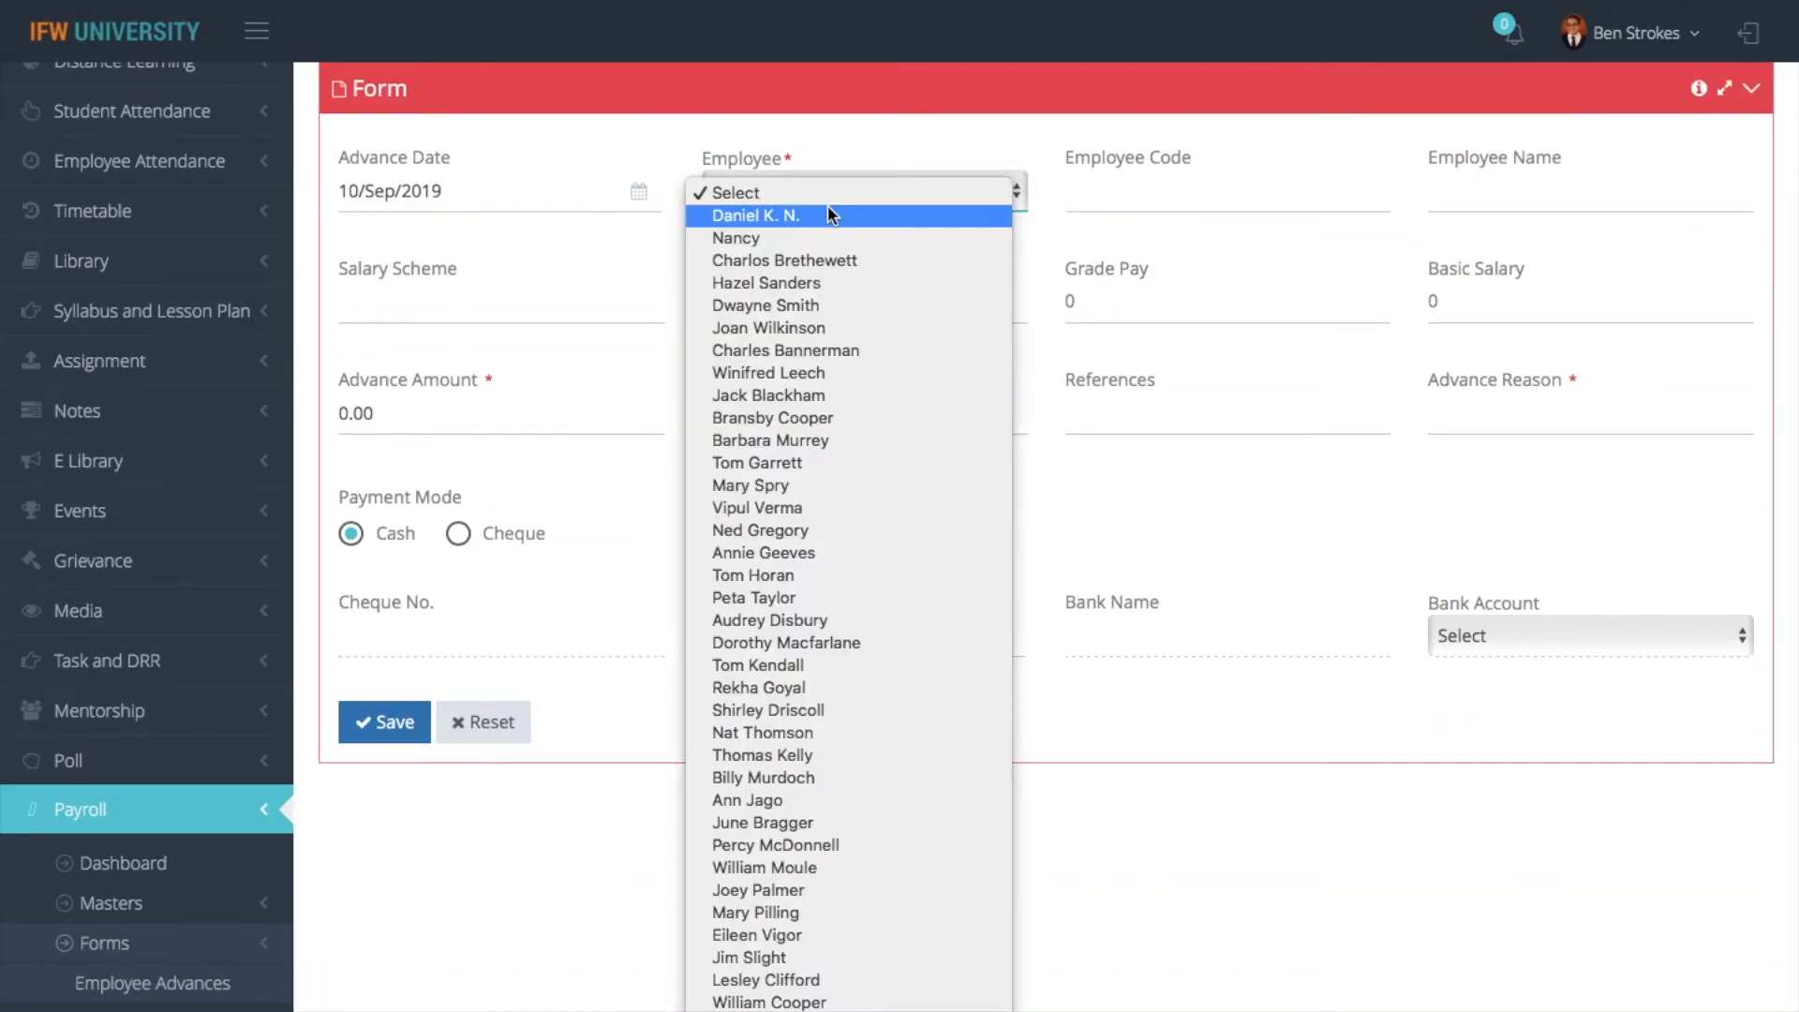
left_click(911, 236)
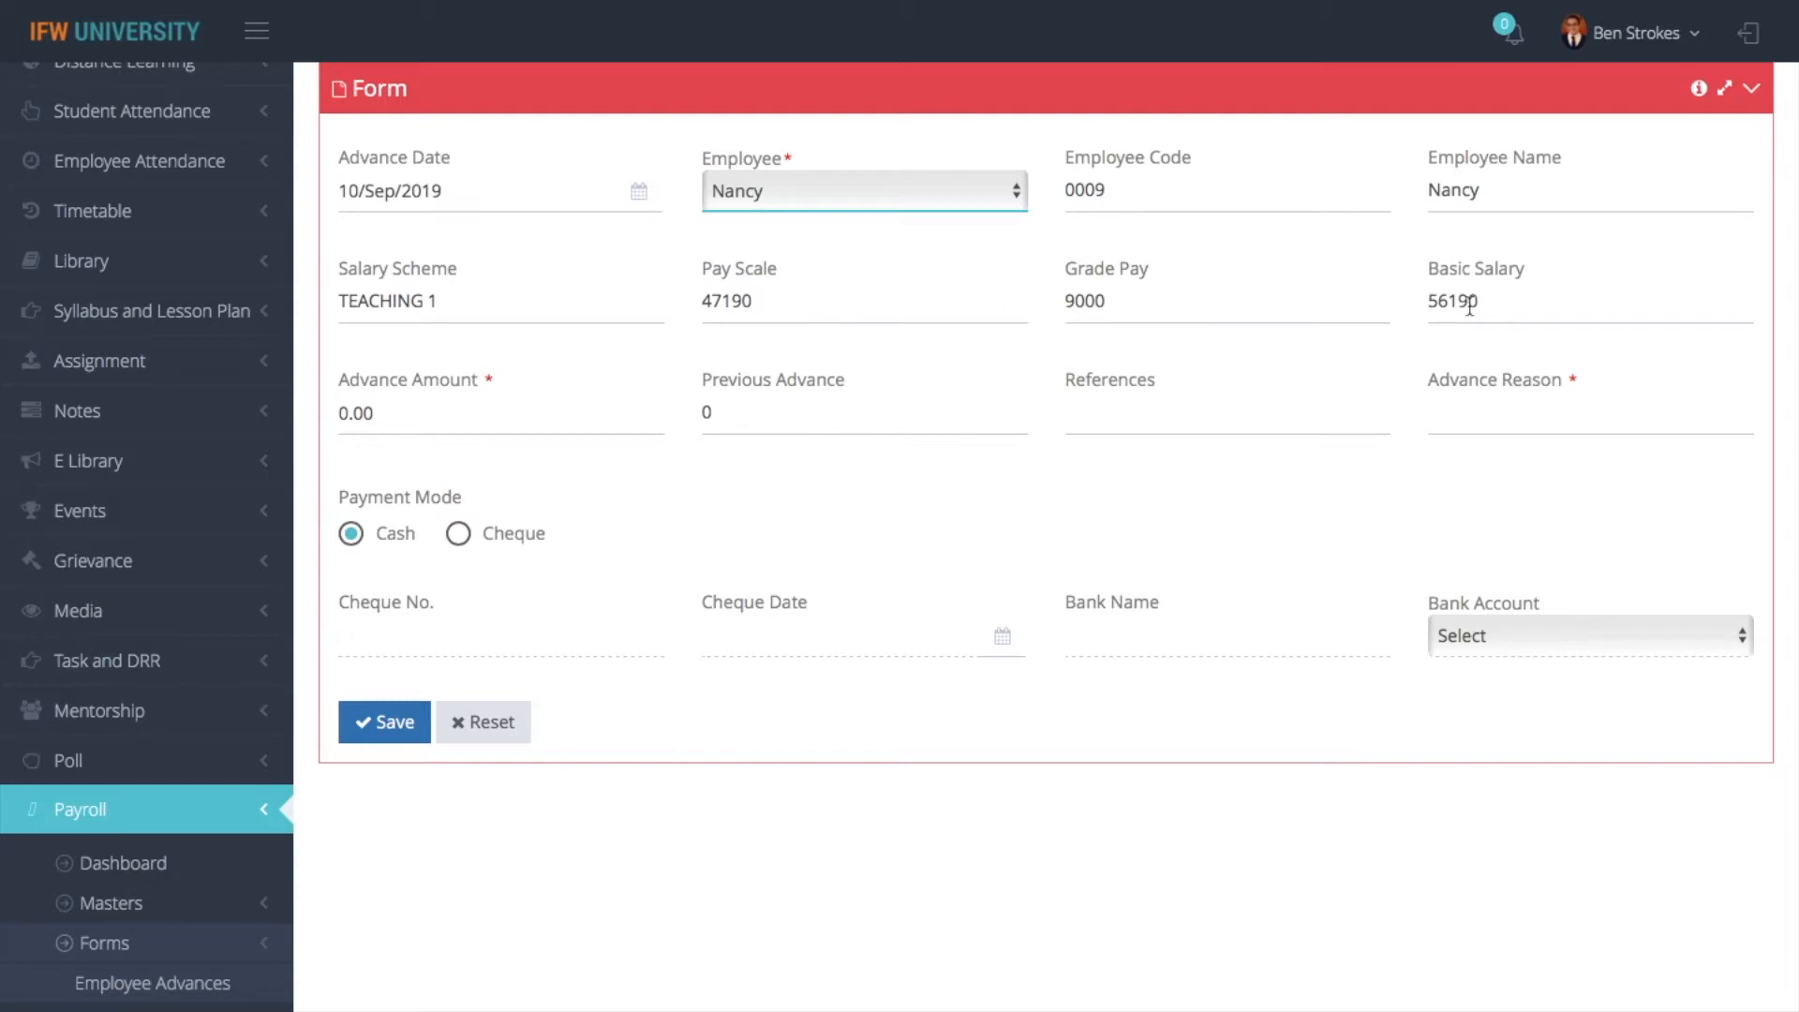
left_click(475, 424)
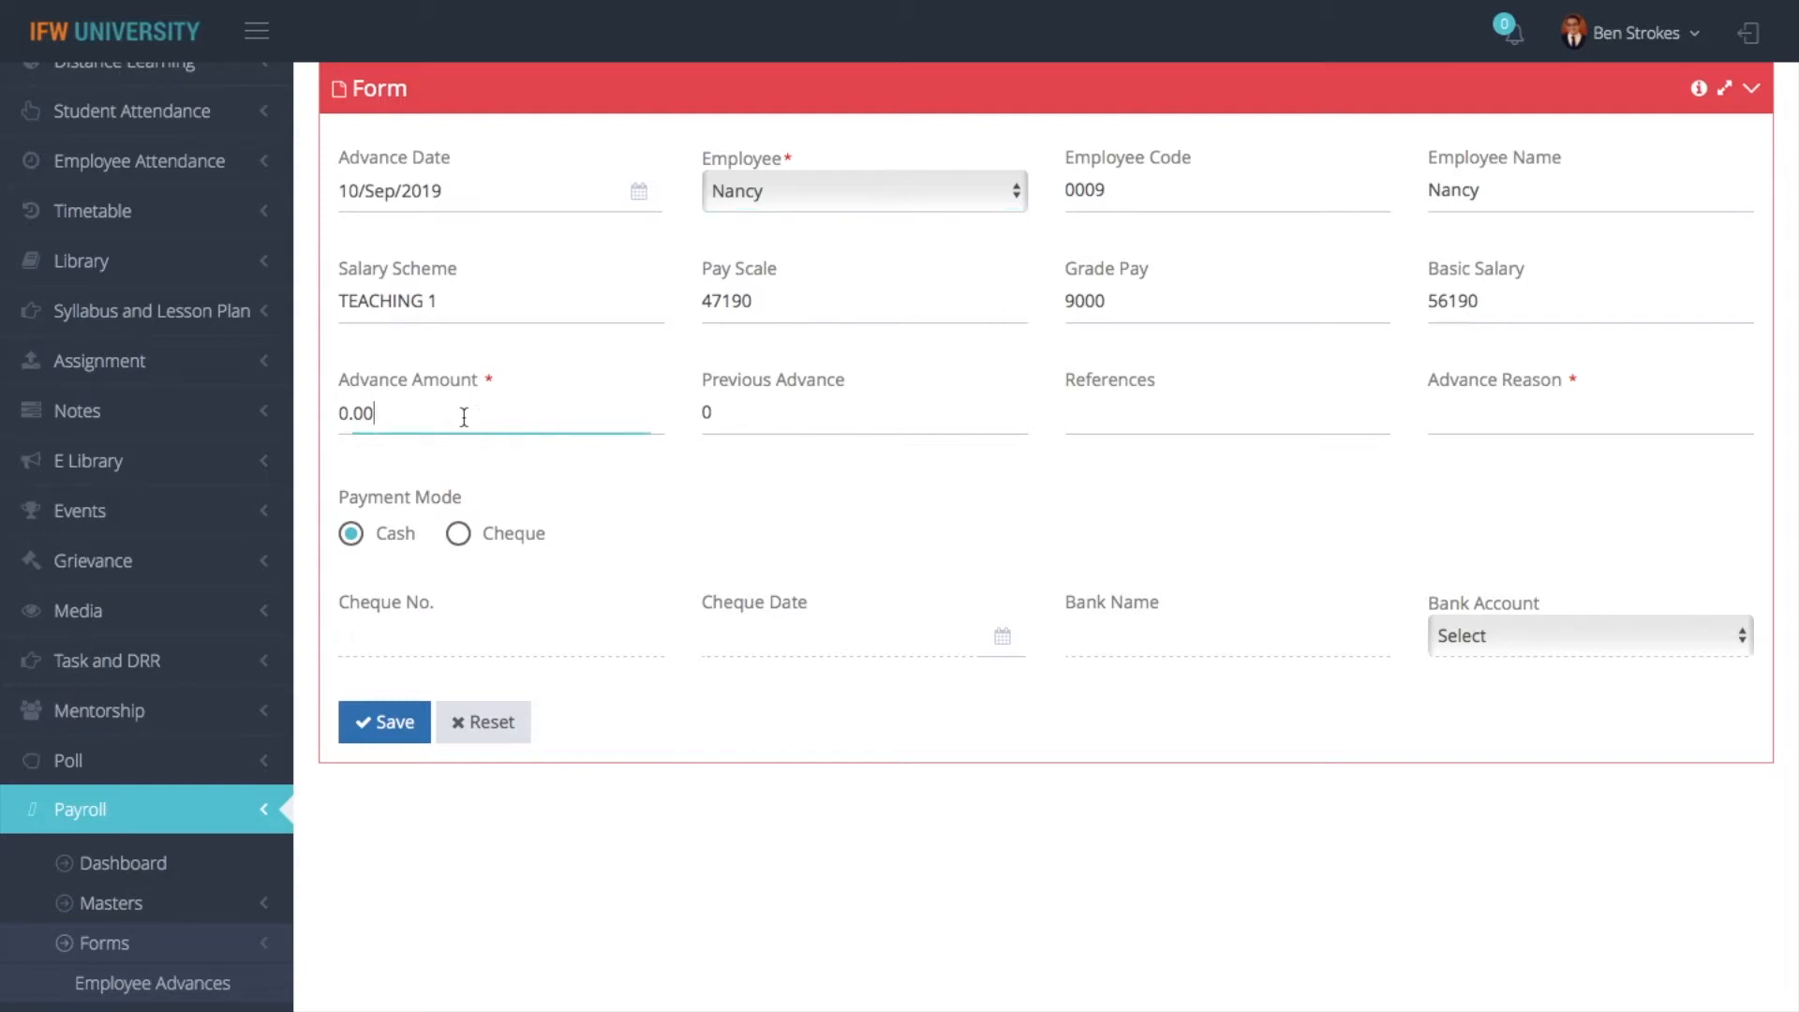
key("BackSpace")
key("BackSpace")
key("BackSpace")
key("BackSpace")
type("5000")
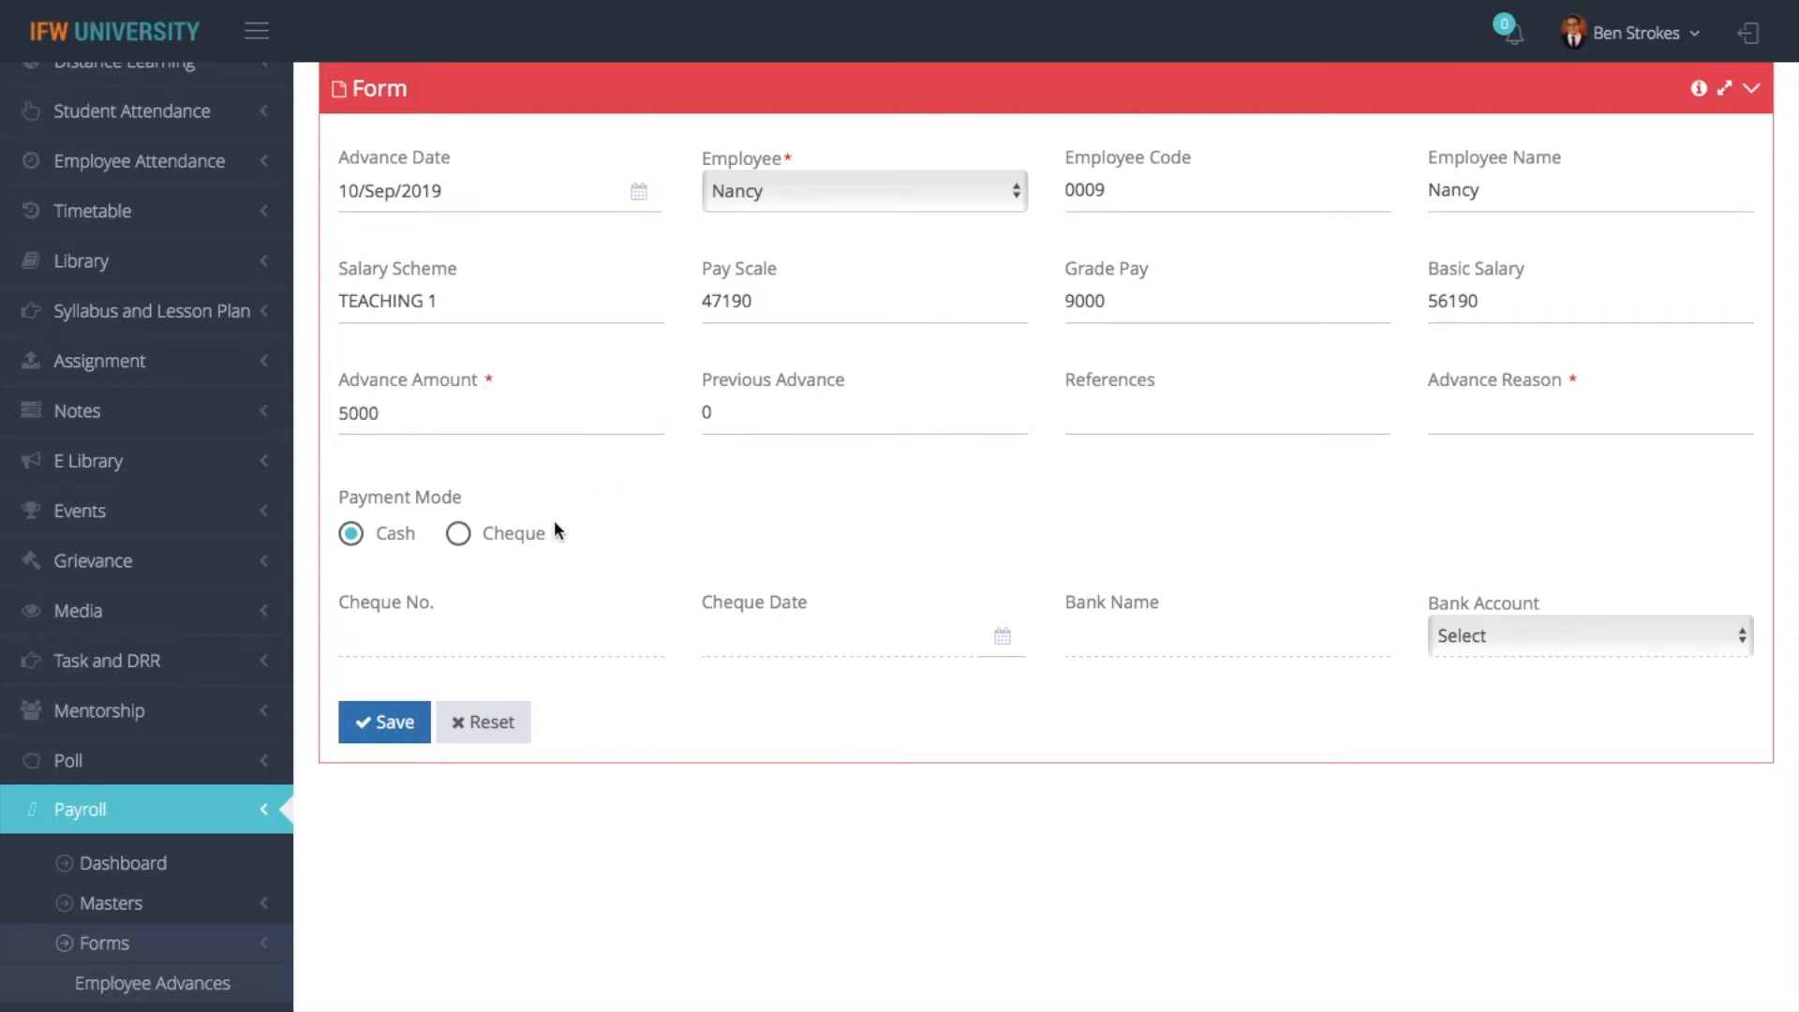
- Switch the advance's Payment Mode to Cheque and back to Cash to compare the available cheque fields
left_click(464, 536)
left_click(354, 533)
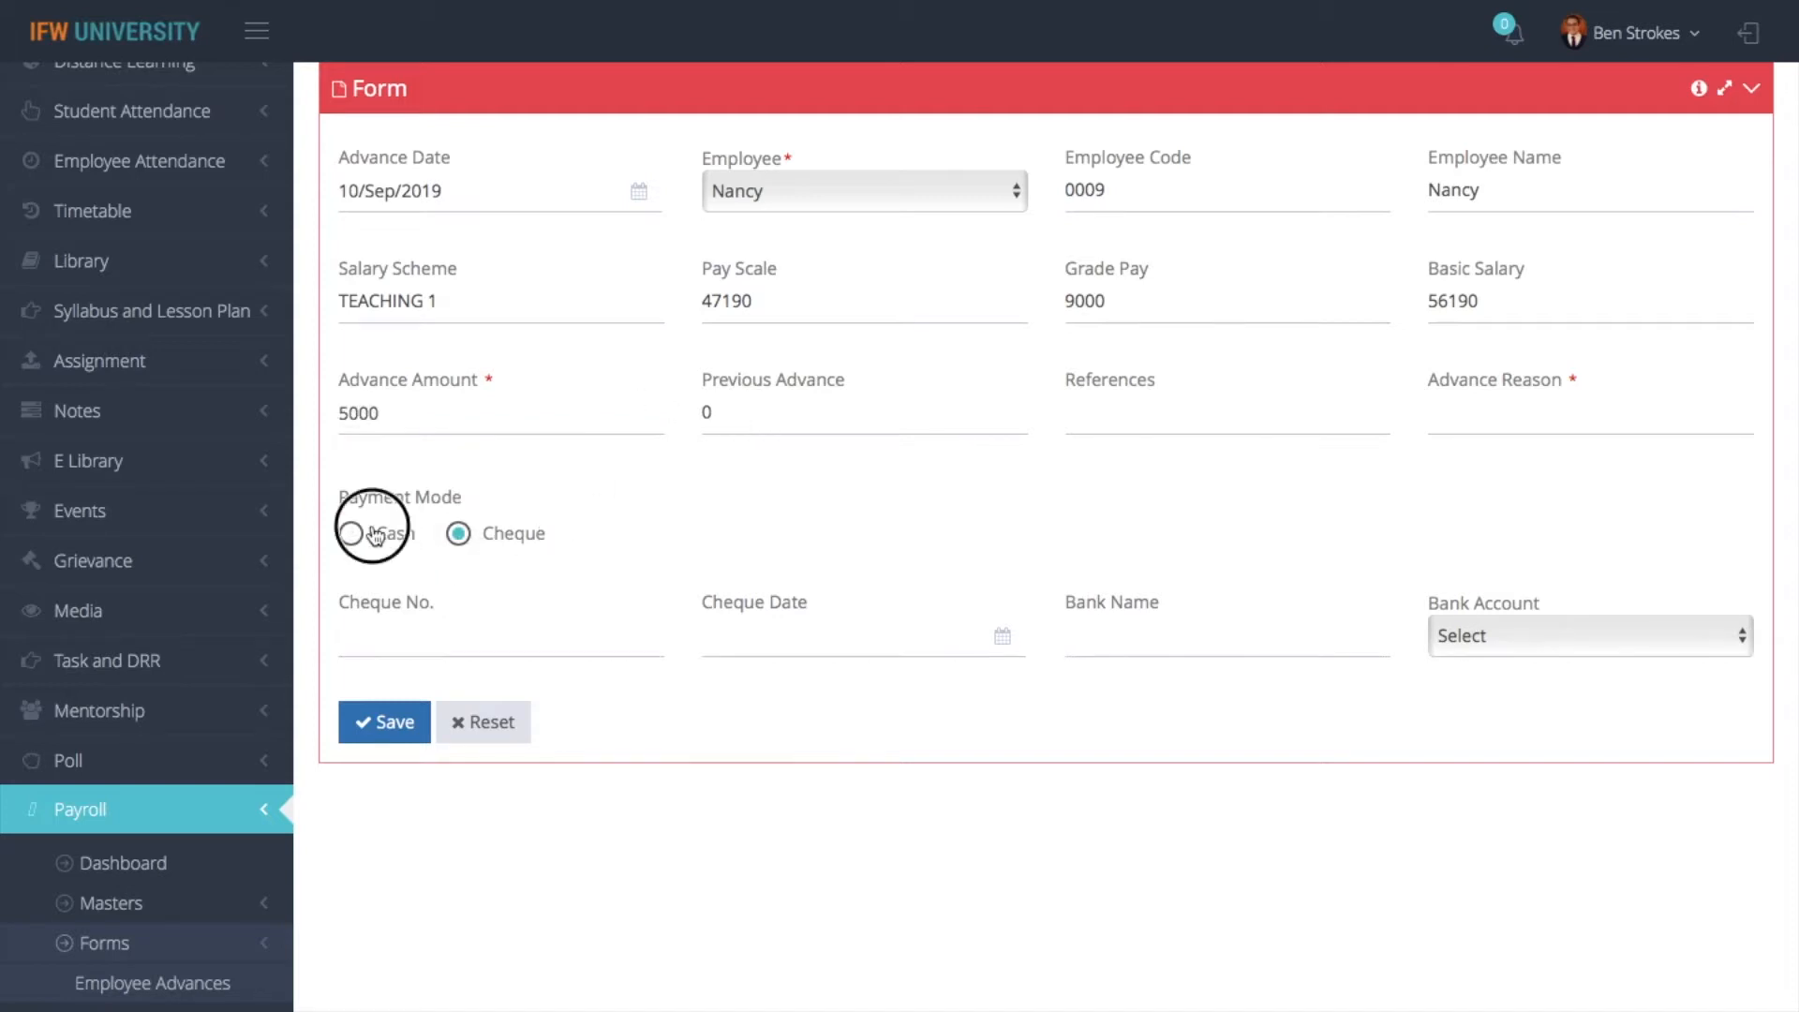
left_click(497, 542)
left_click(353, 534)
- Enter "due to some work" as the Advance Reason and save the employee advance
left_click(414, 728)
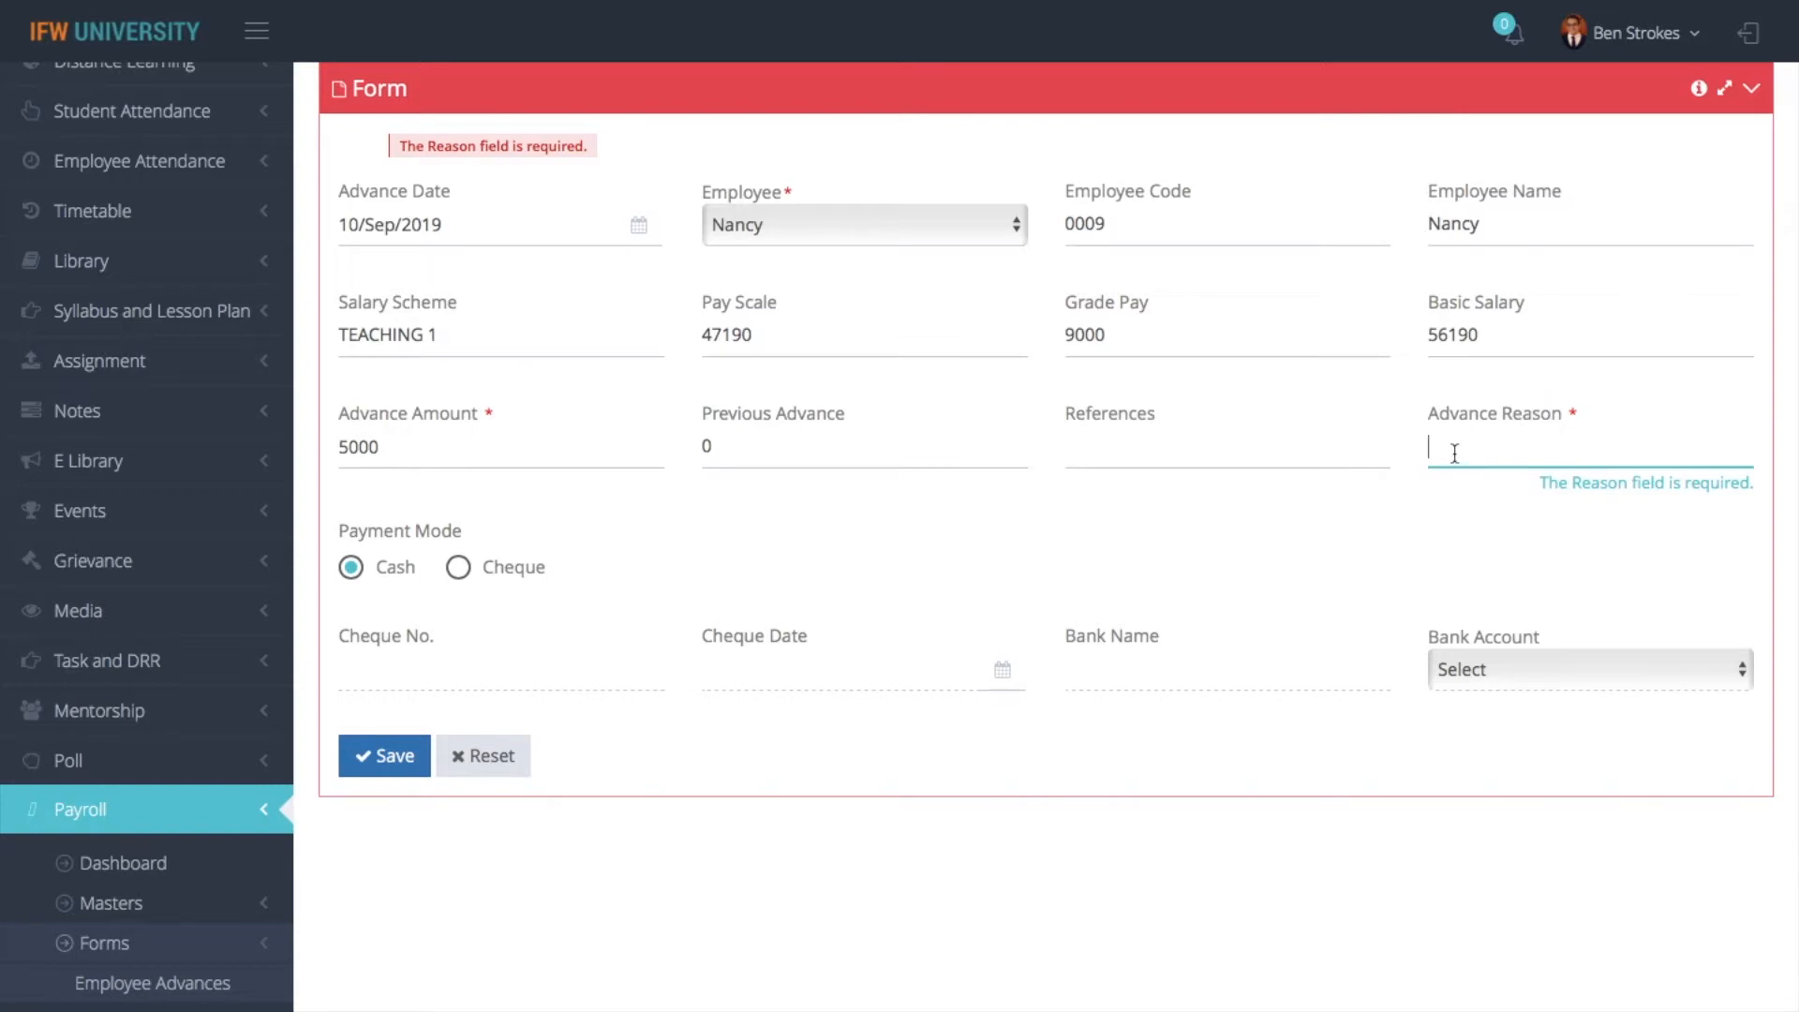
type("due t")
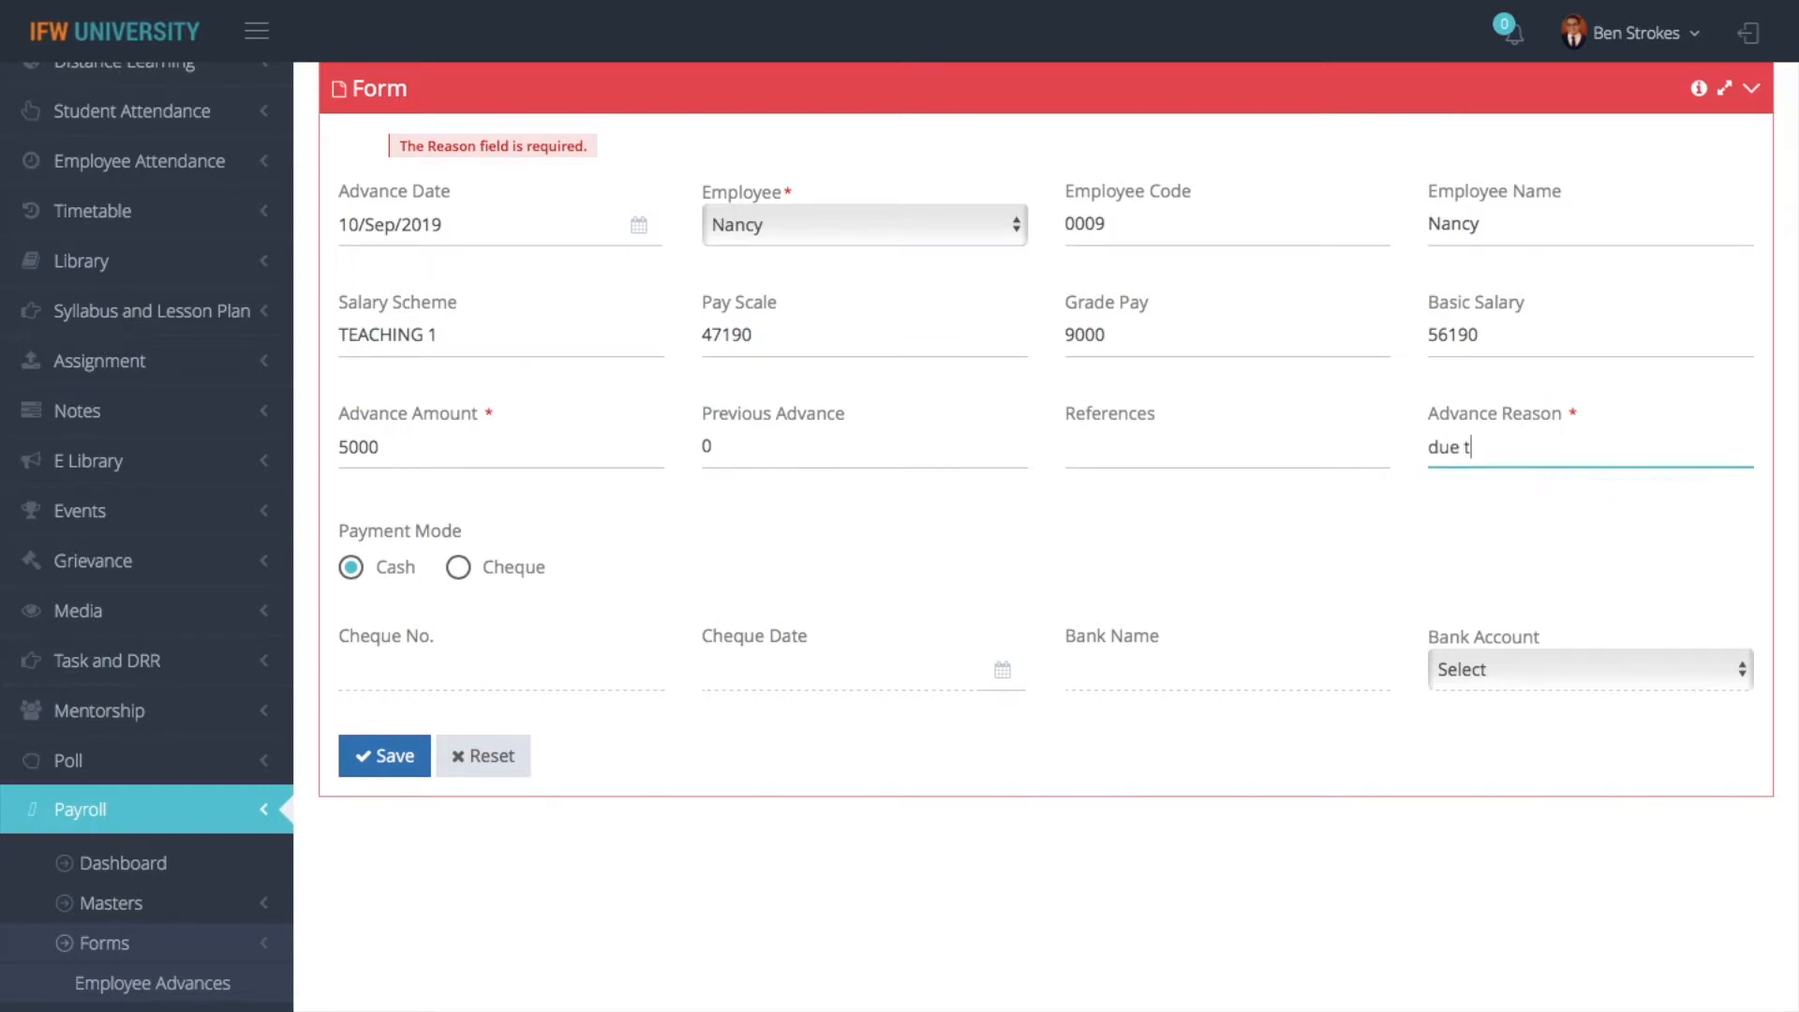
type("o some work")
left_click(383, 755)
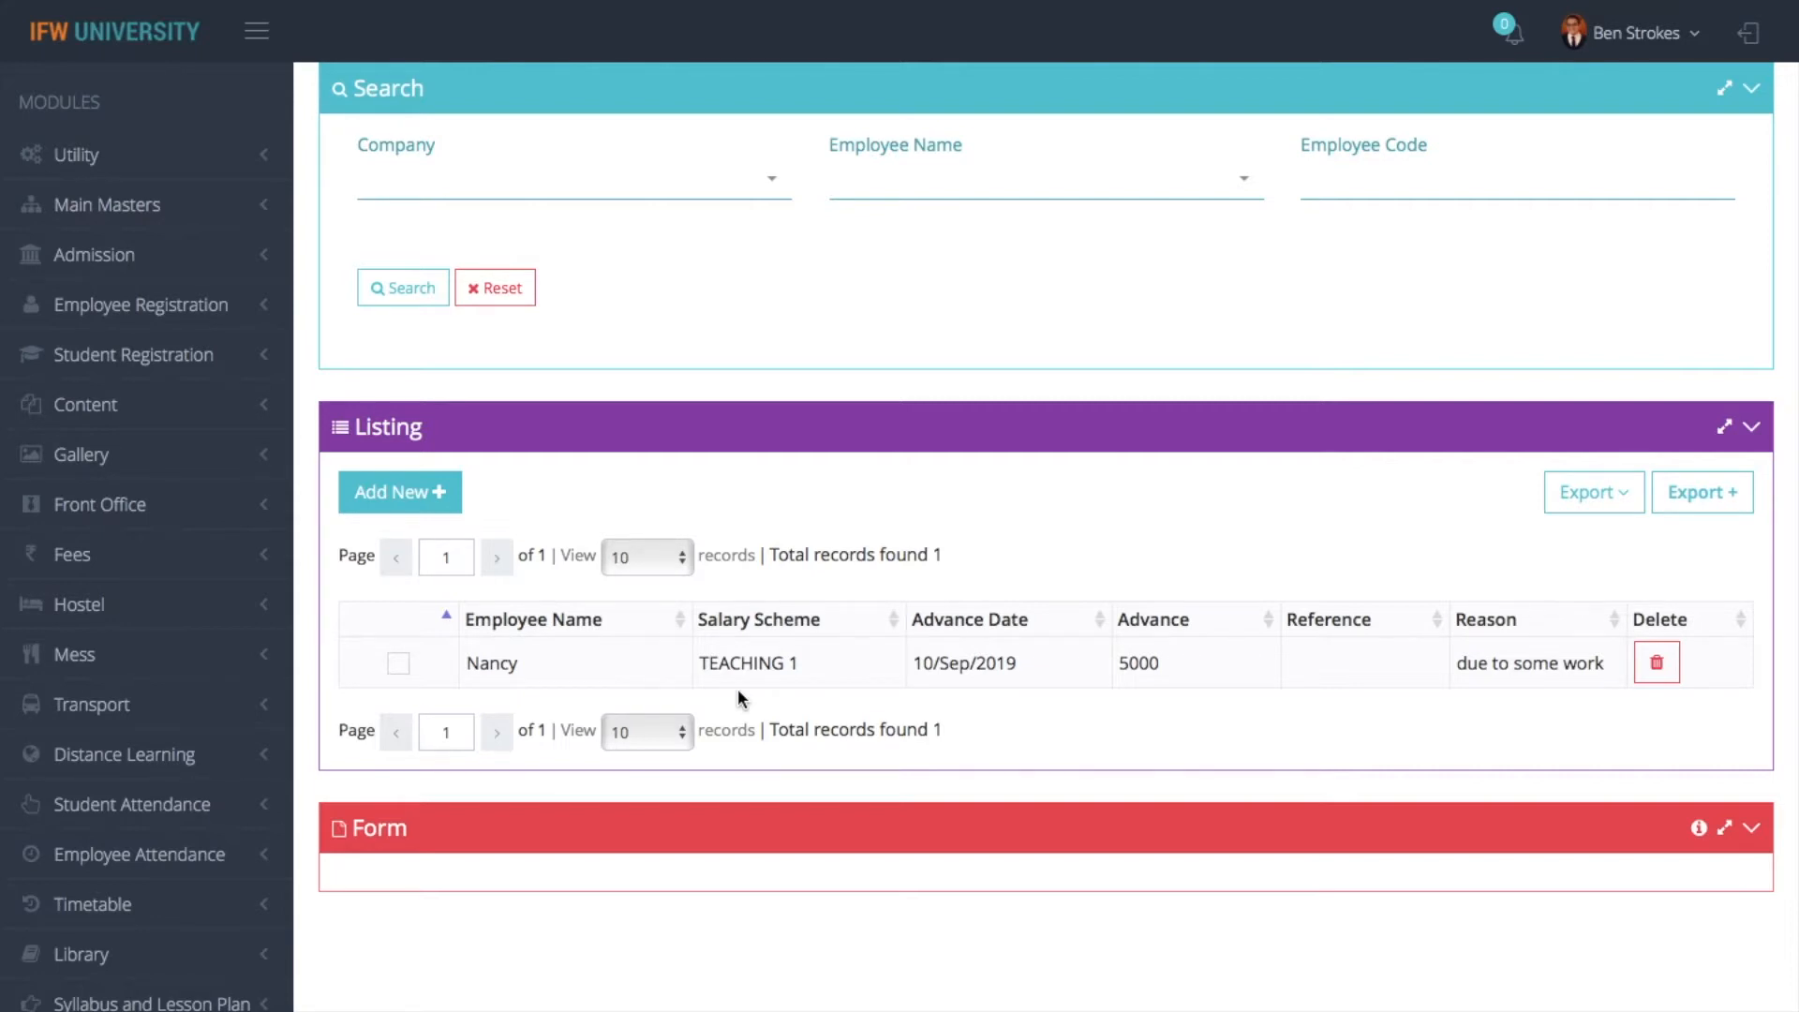
- Export the employee advances listing, examine the Employee Advance Report and return to the Employee Advances page
scroll(839, 505, "up", 3)
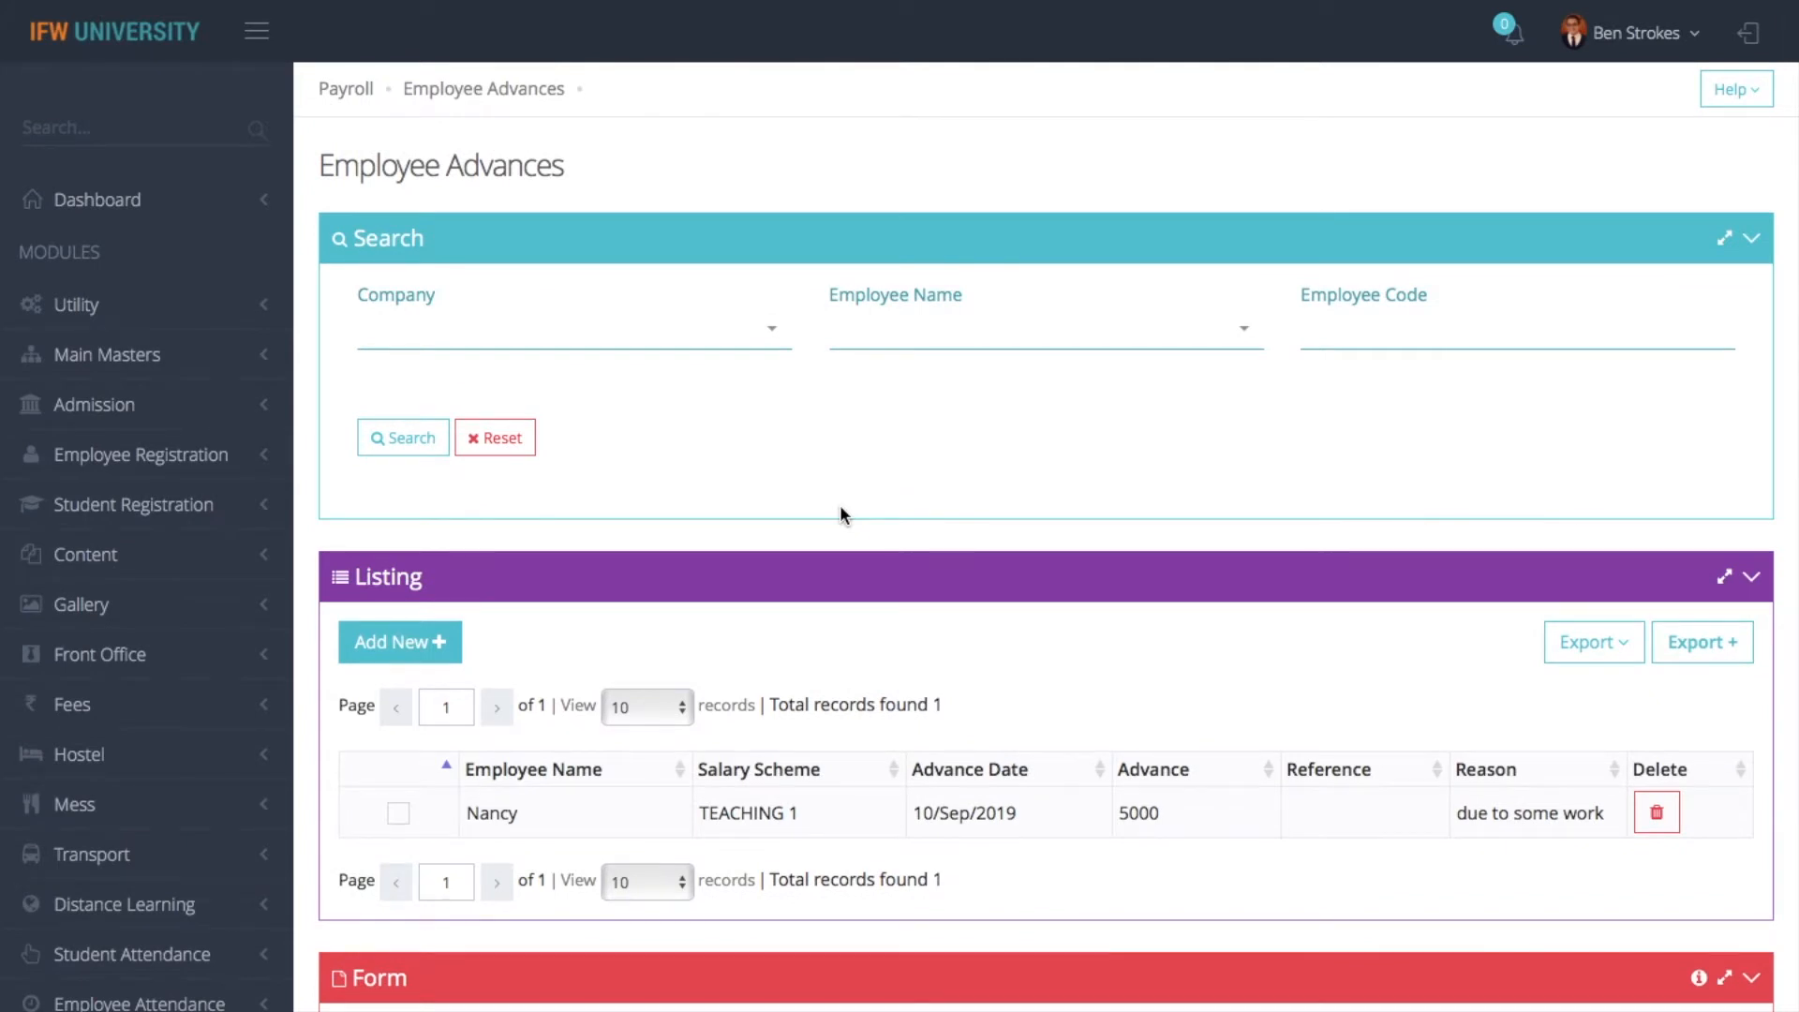
left_click(1596, 641)
left_click(1499, 700)
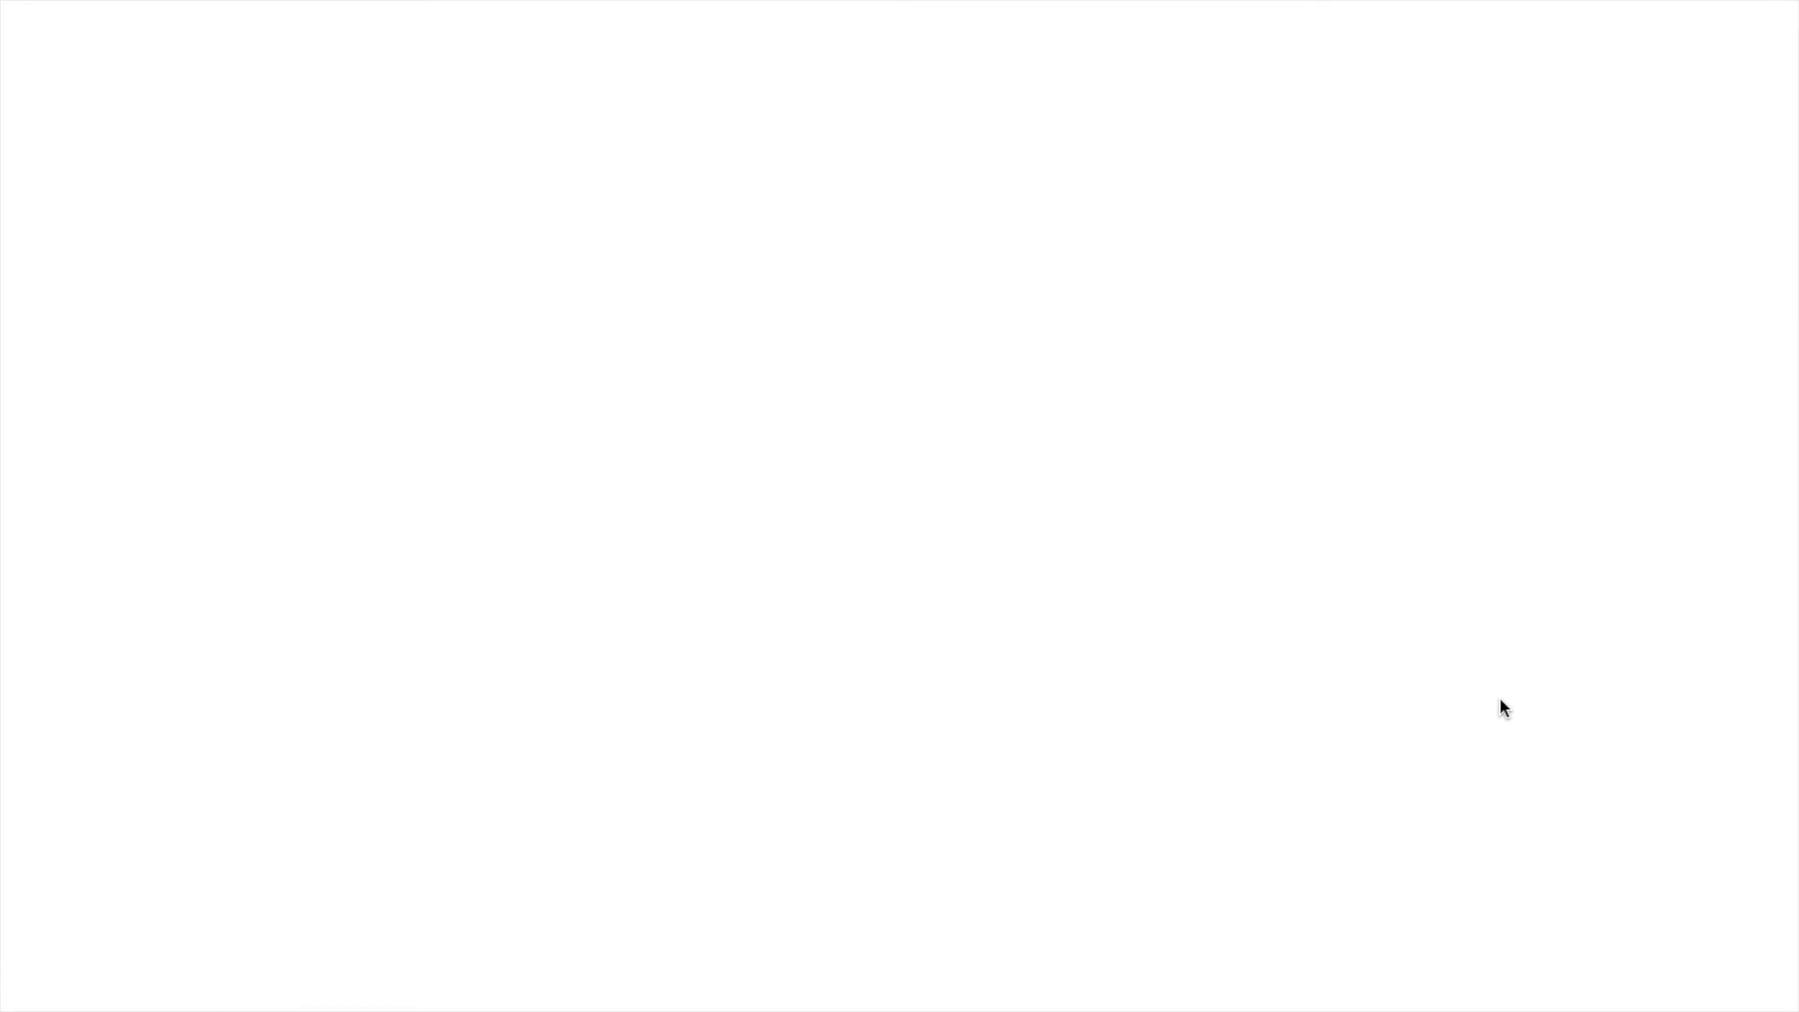
mouse_move(481, 8)
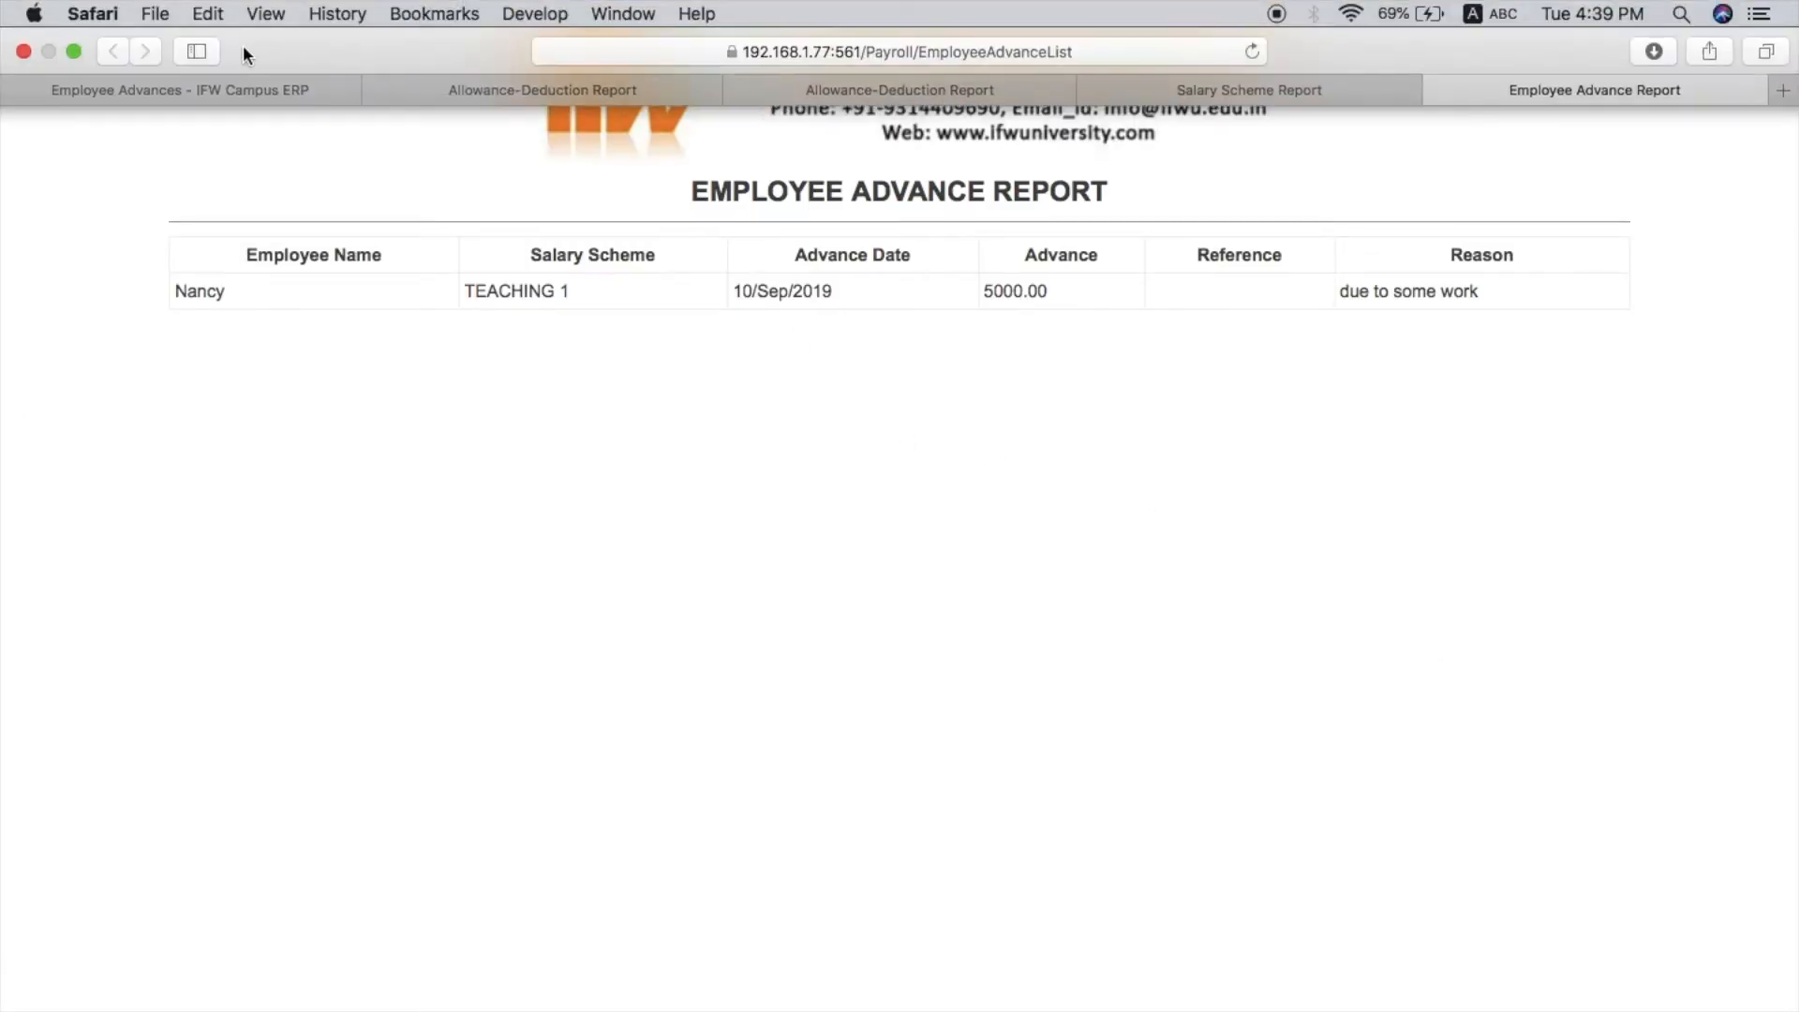
left_click(103, 91)
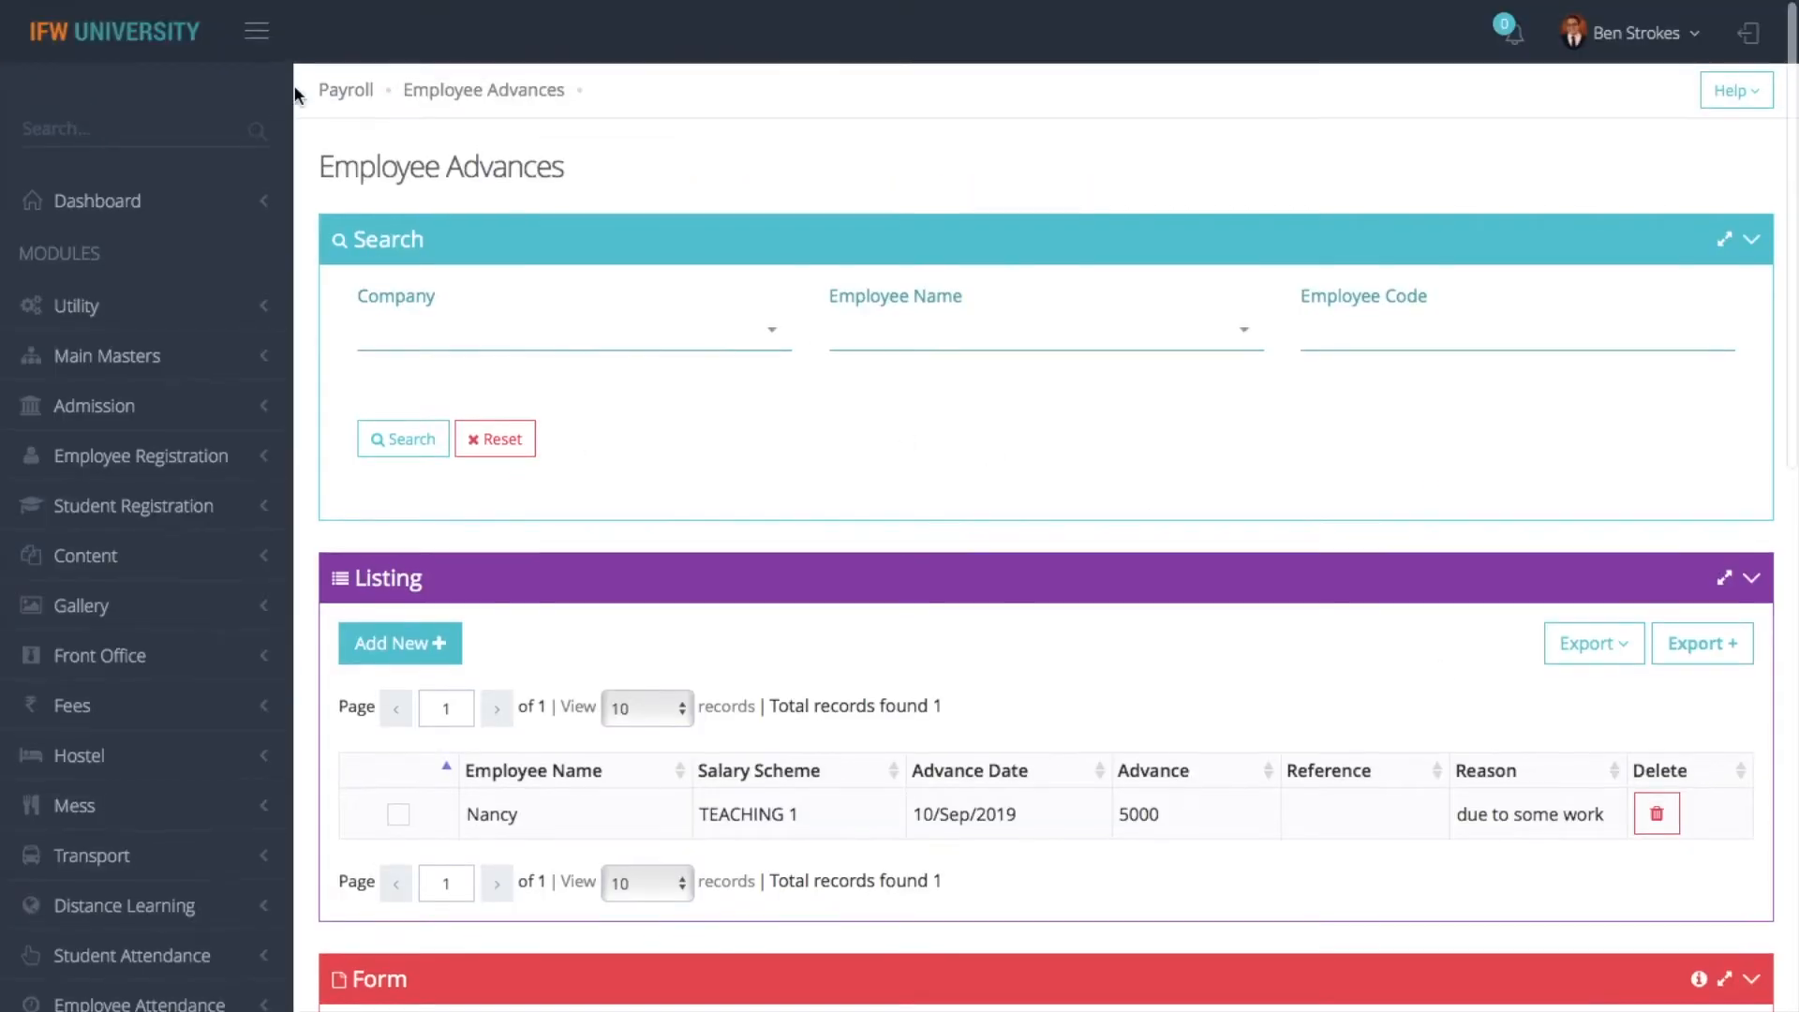
- Go back to the Payroll dashboard and open the Employee Loans form
left_click(364, 90)
left_click(594, 417)
left_click(593, 413)
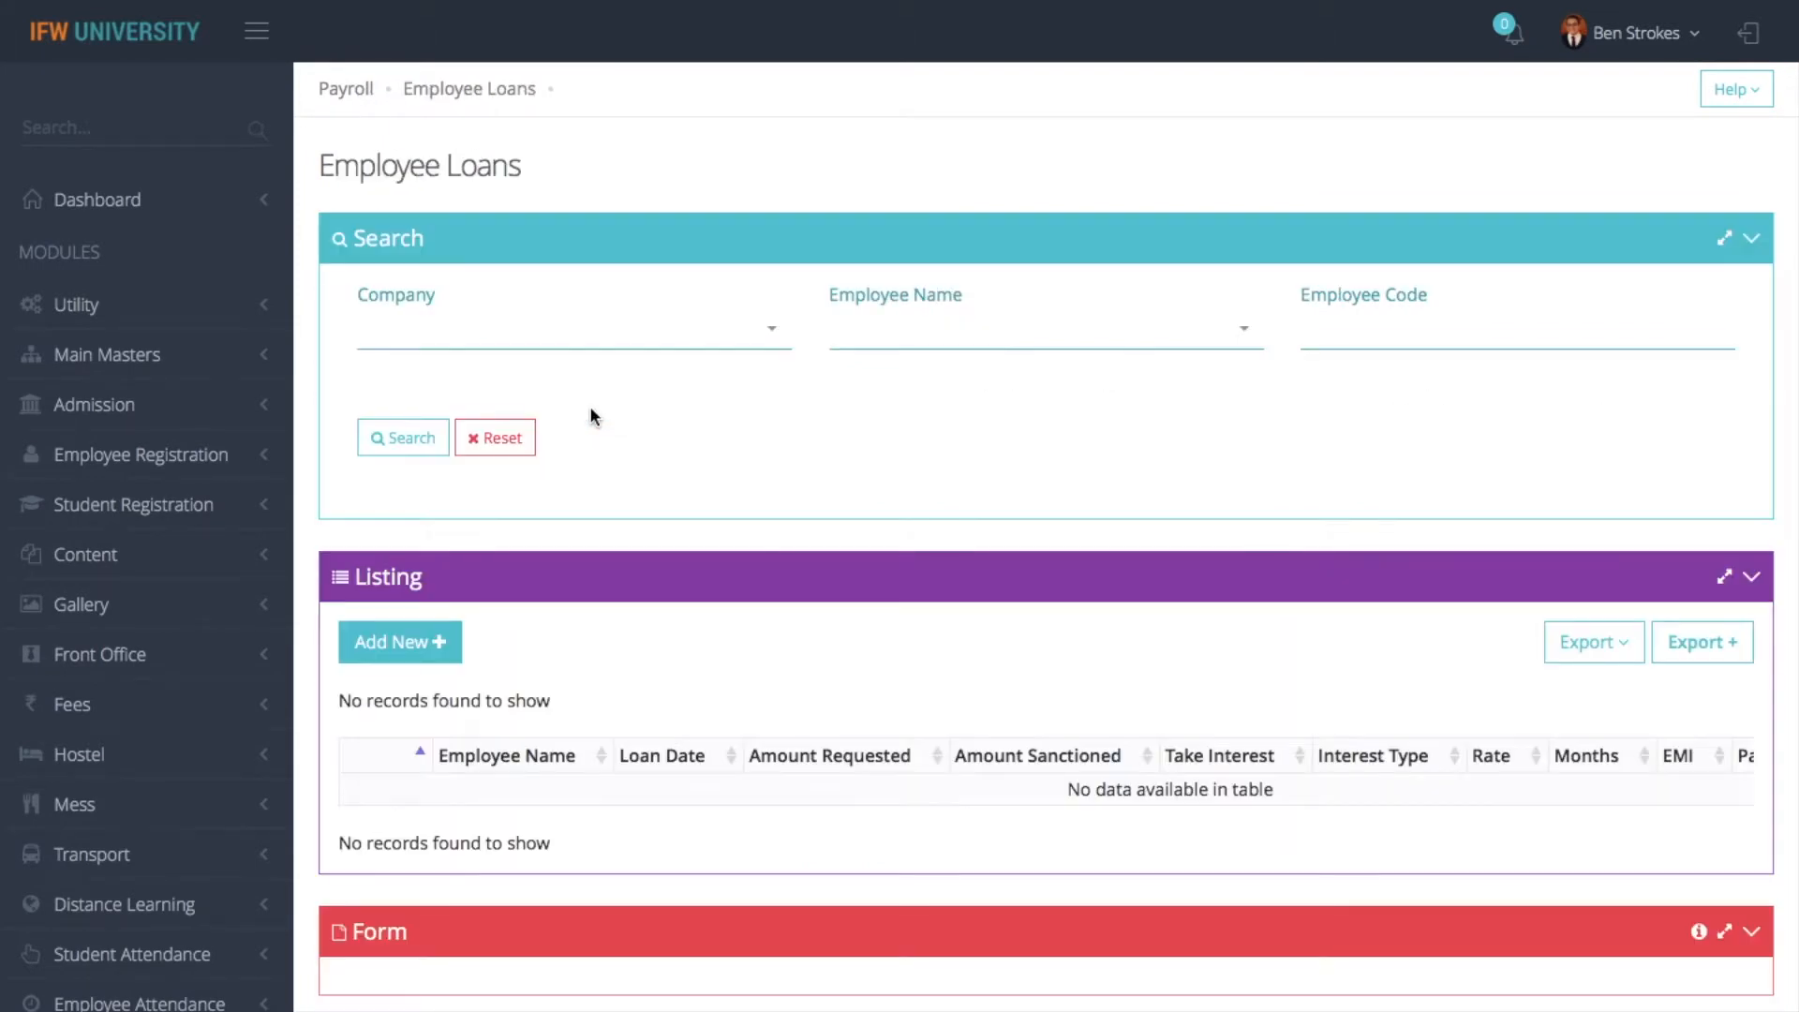
- Add a new loan for the third employee in the list with an Amount Requested of 10000
left_click(419, 631)
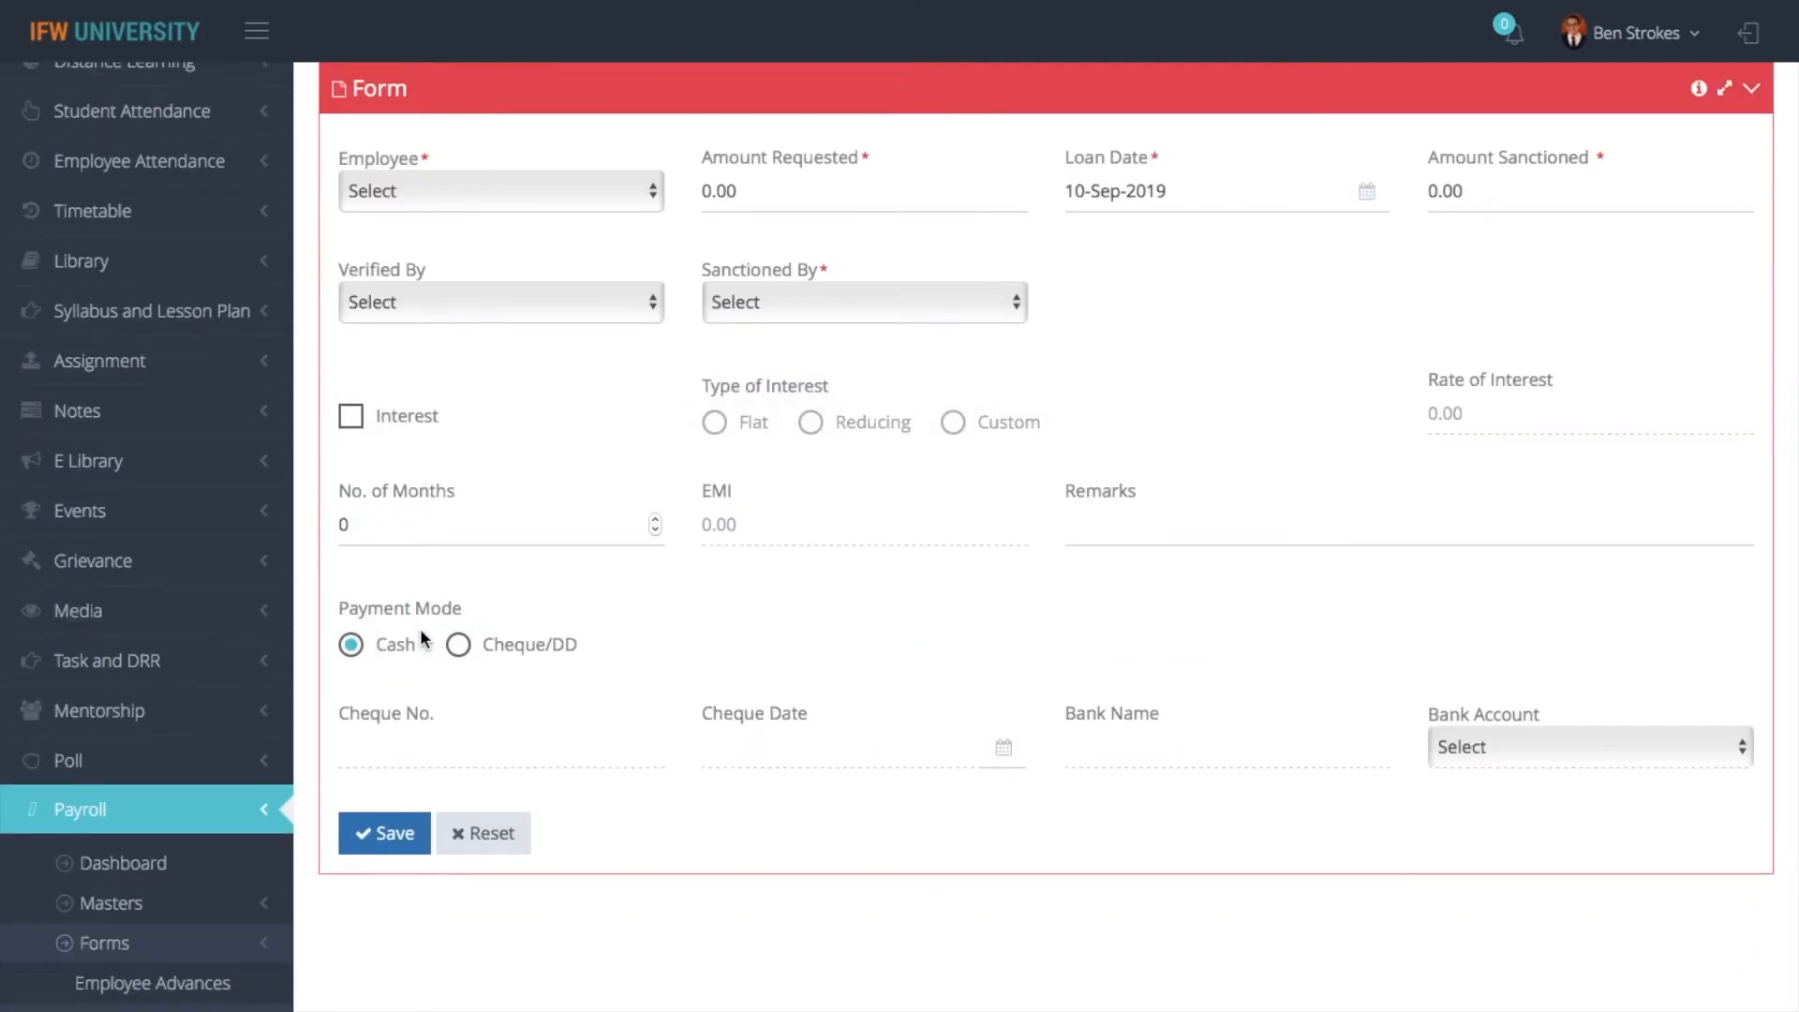
left_click(476, 197)
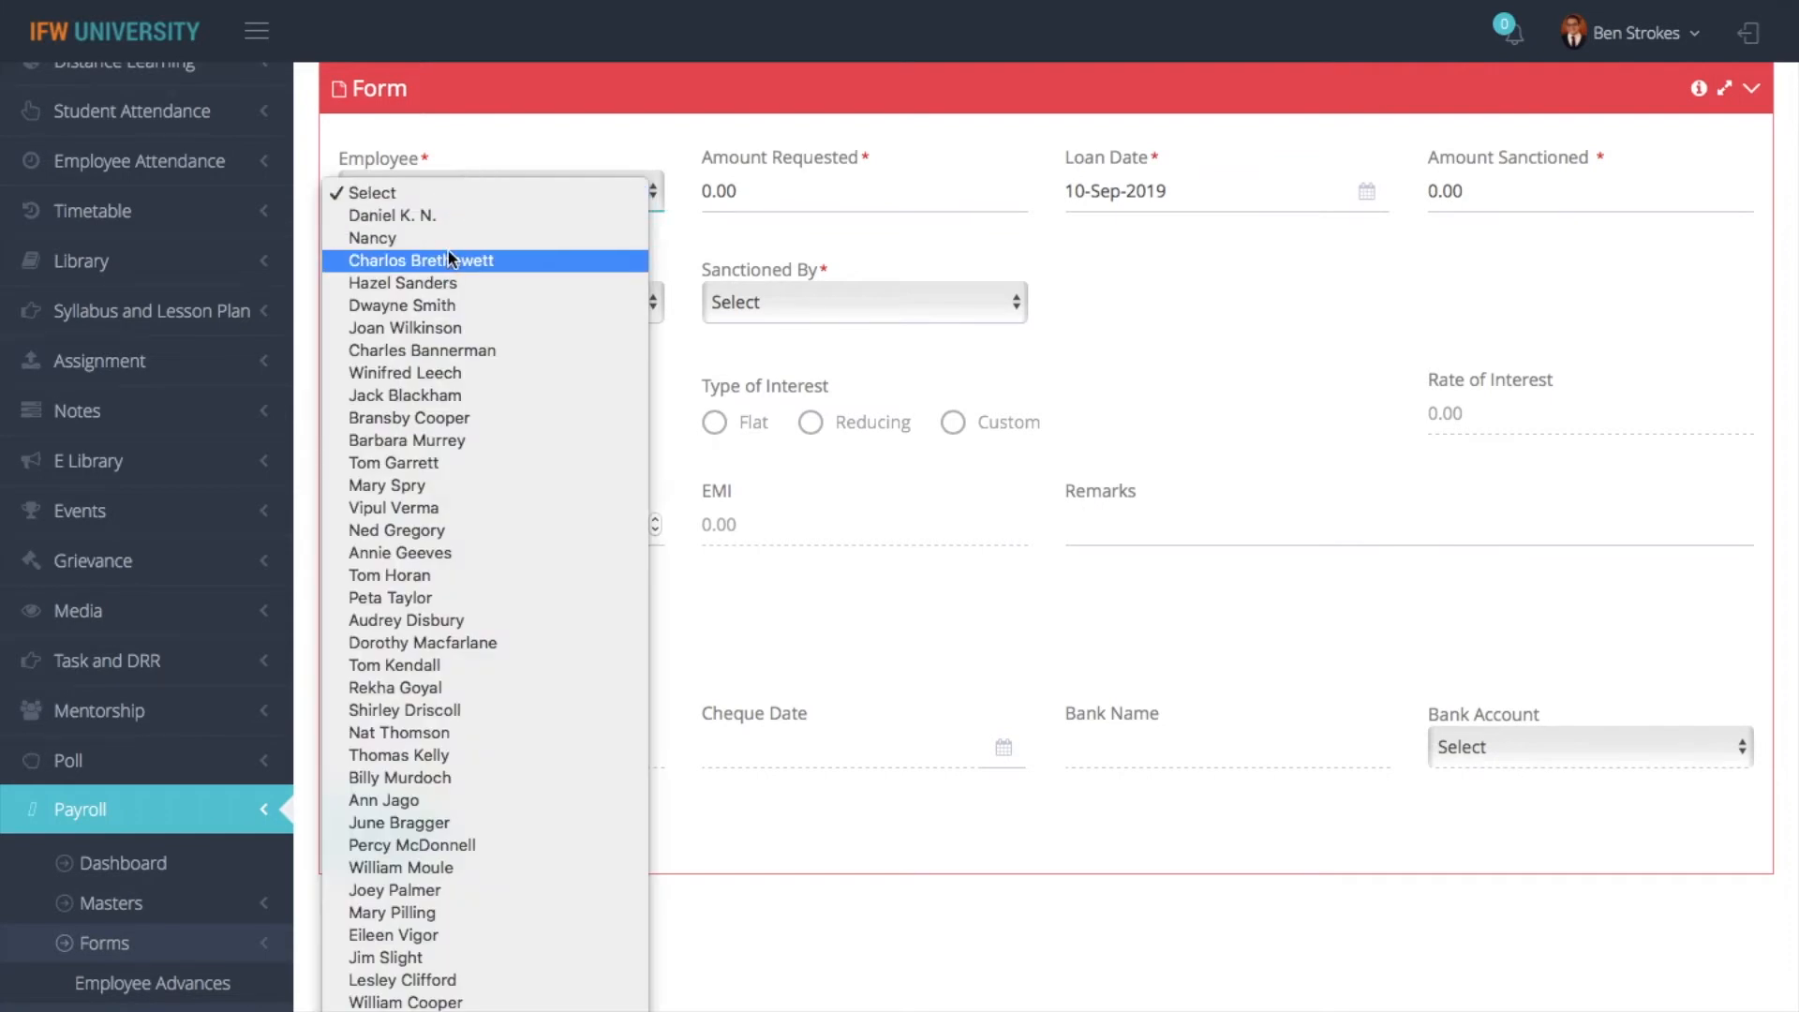
left_click(441, 257)
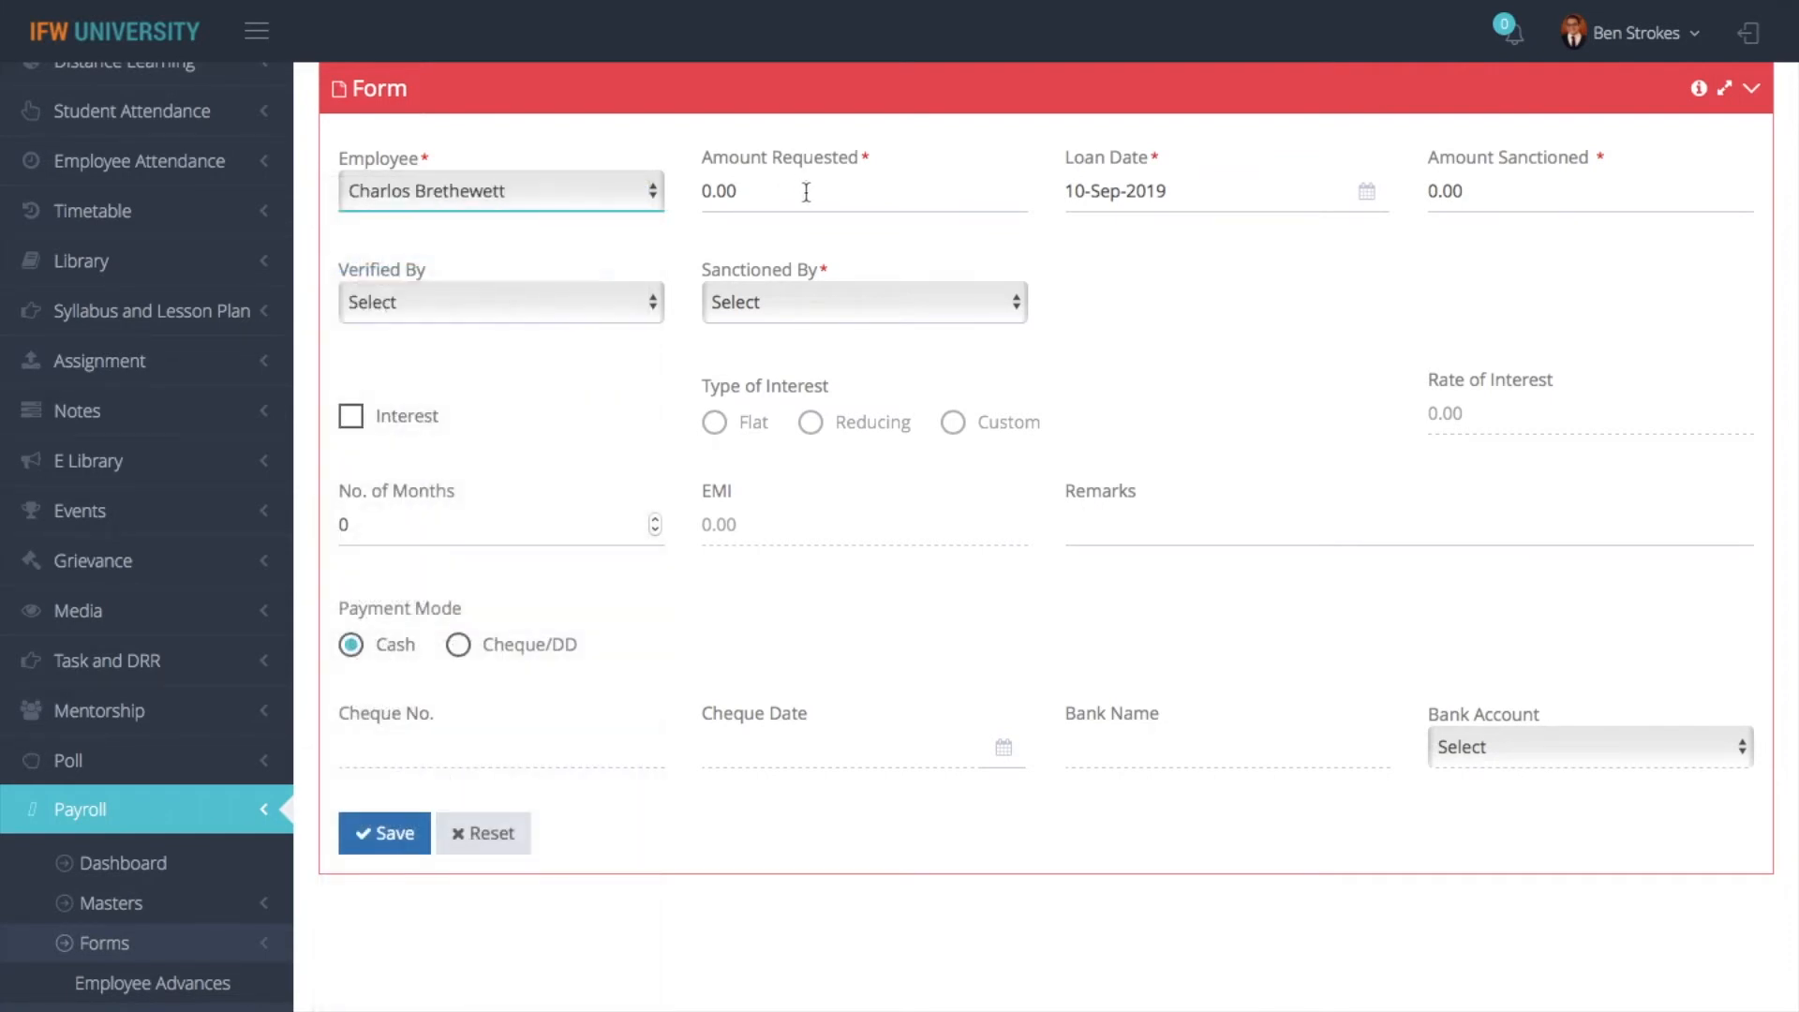
left_click(803, 191)
key("BackSpace")
key("BackSpace")
key("BackSpace")
key("BackSpace")
type("10000")
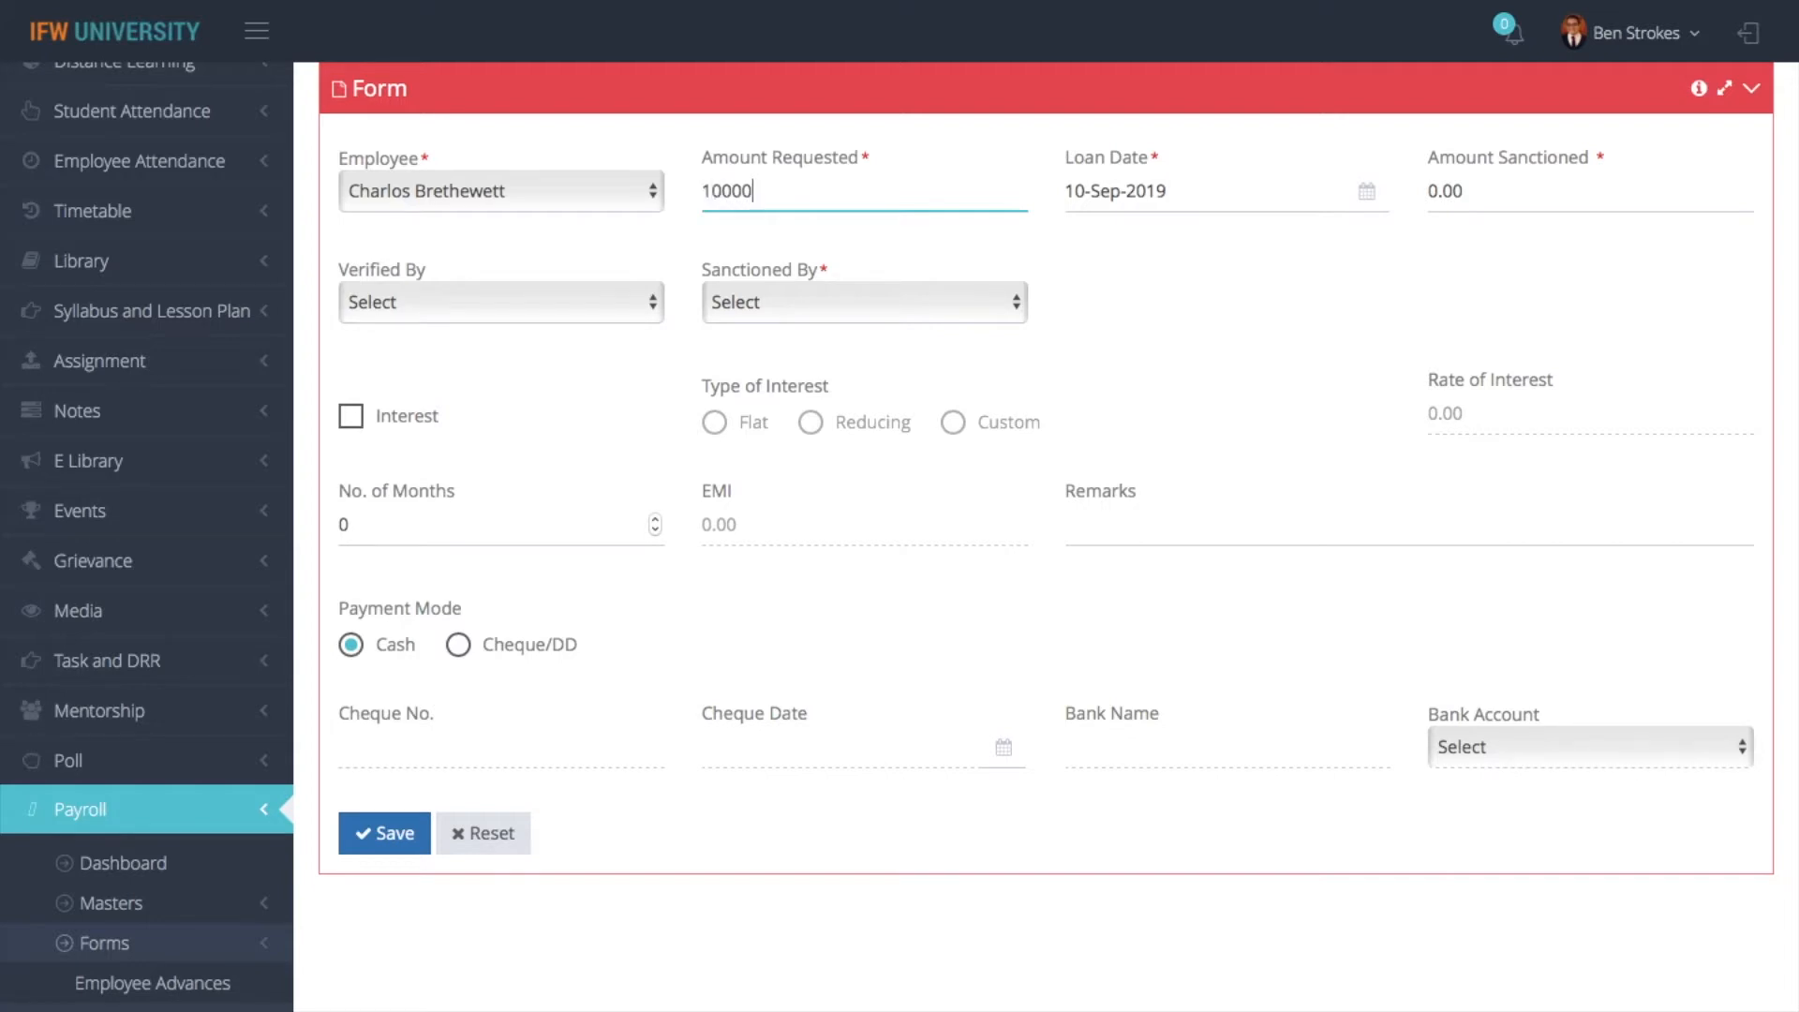
- Set the loan's Amount Sanctioned to 10000
left_click(1225, 200)
left_click(1481, 190)
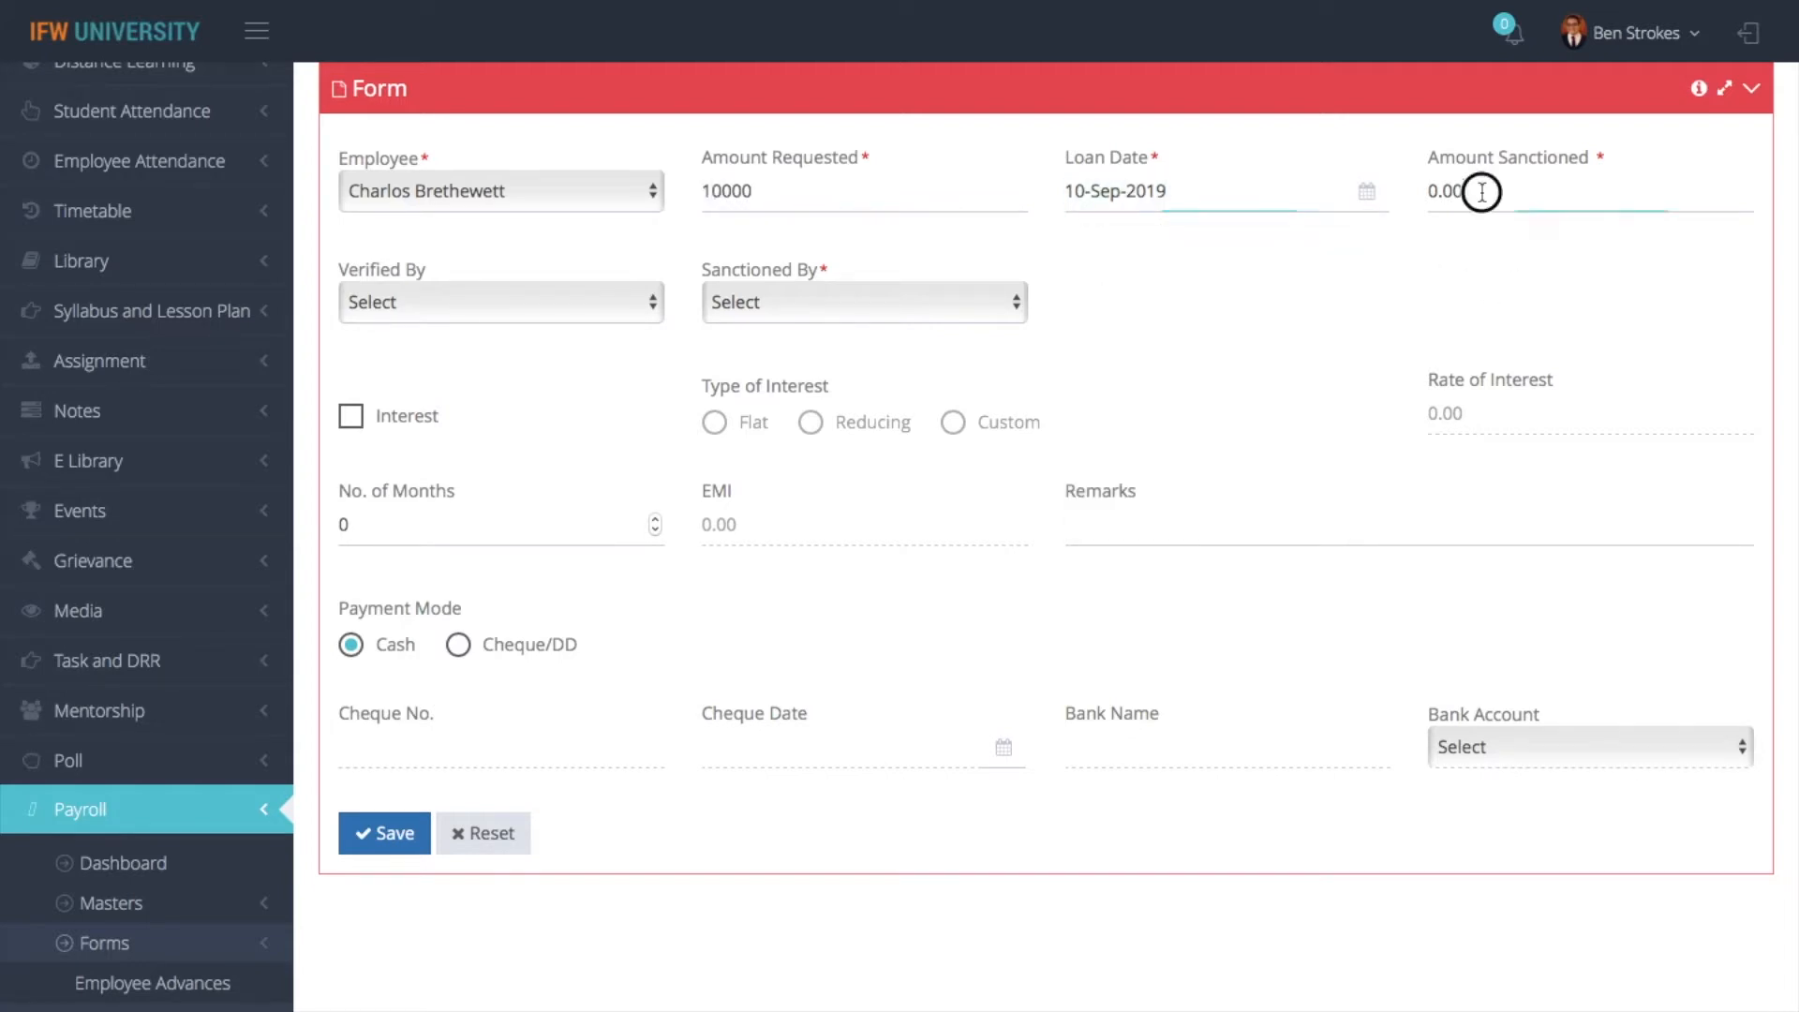
type("1000")
key("BackSpace")
key("BackSpace")
key("BackSpace")
key("BackSpace")
key("BackSpace")
key("BackSpace")
key("BackSpace")
type("10000")
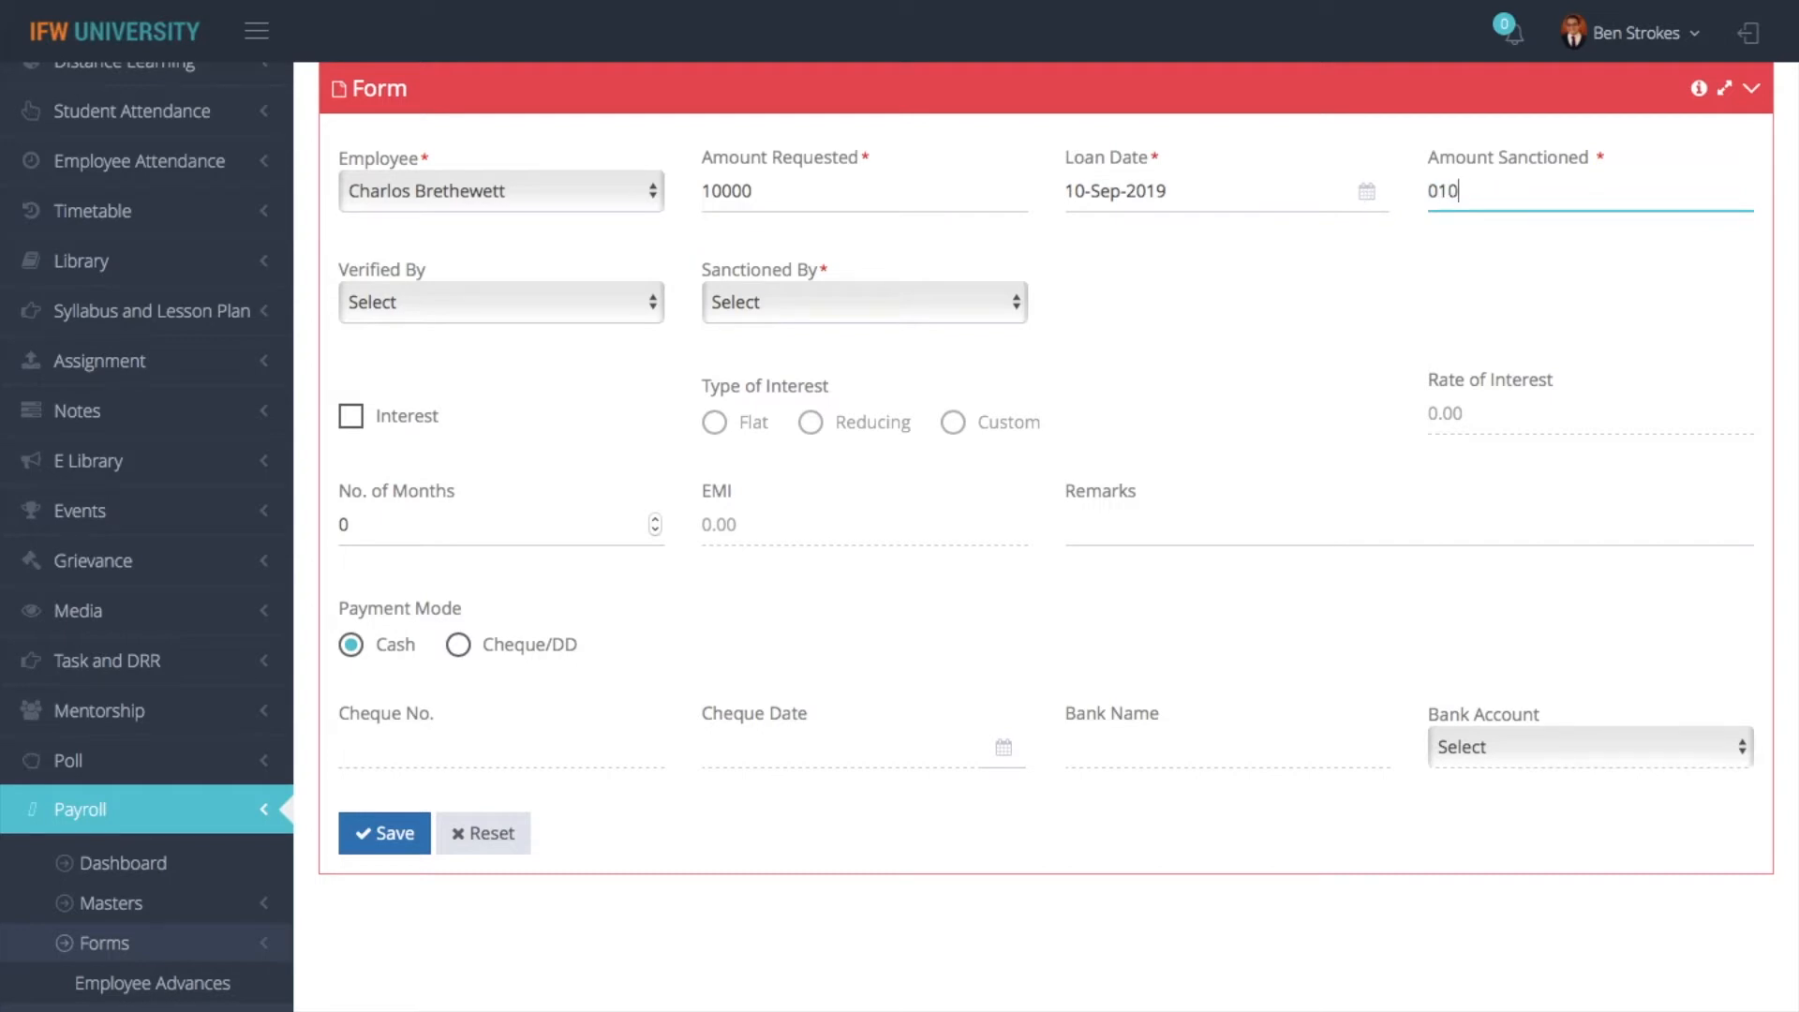
- Choose the first listed employee as Verified By and the fifth listed employee as Sanctioned By
left_click(562, 305)
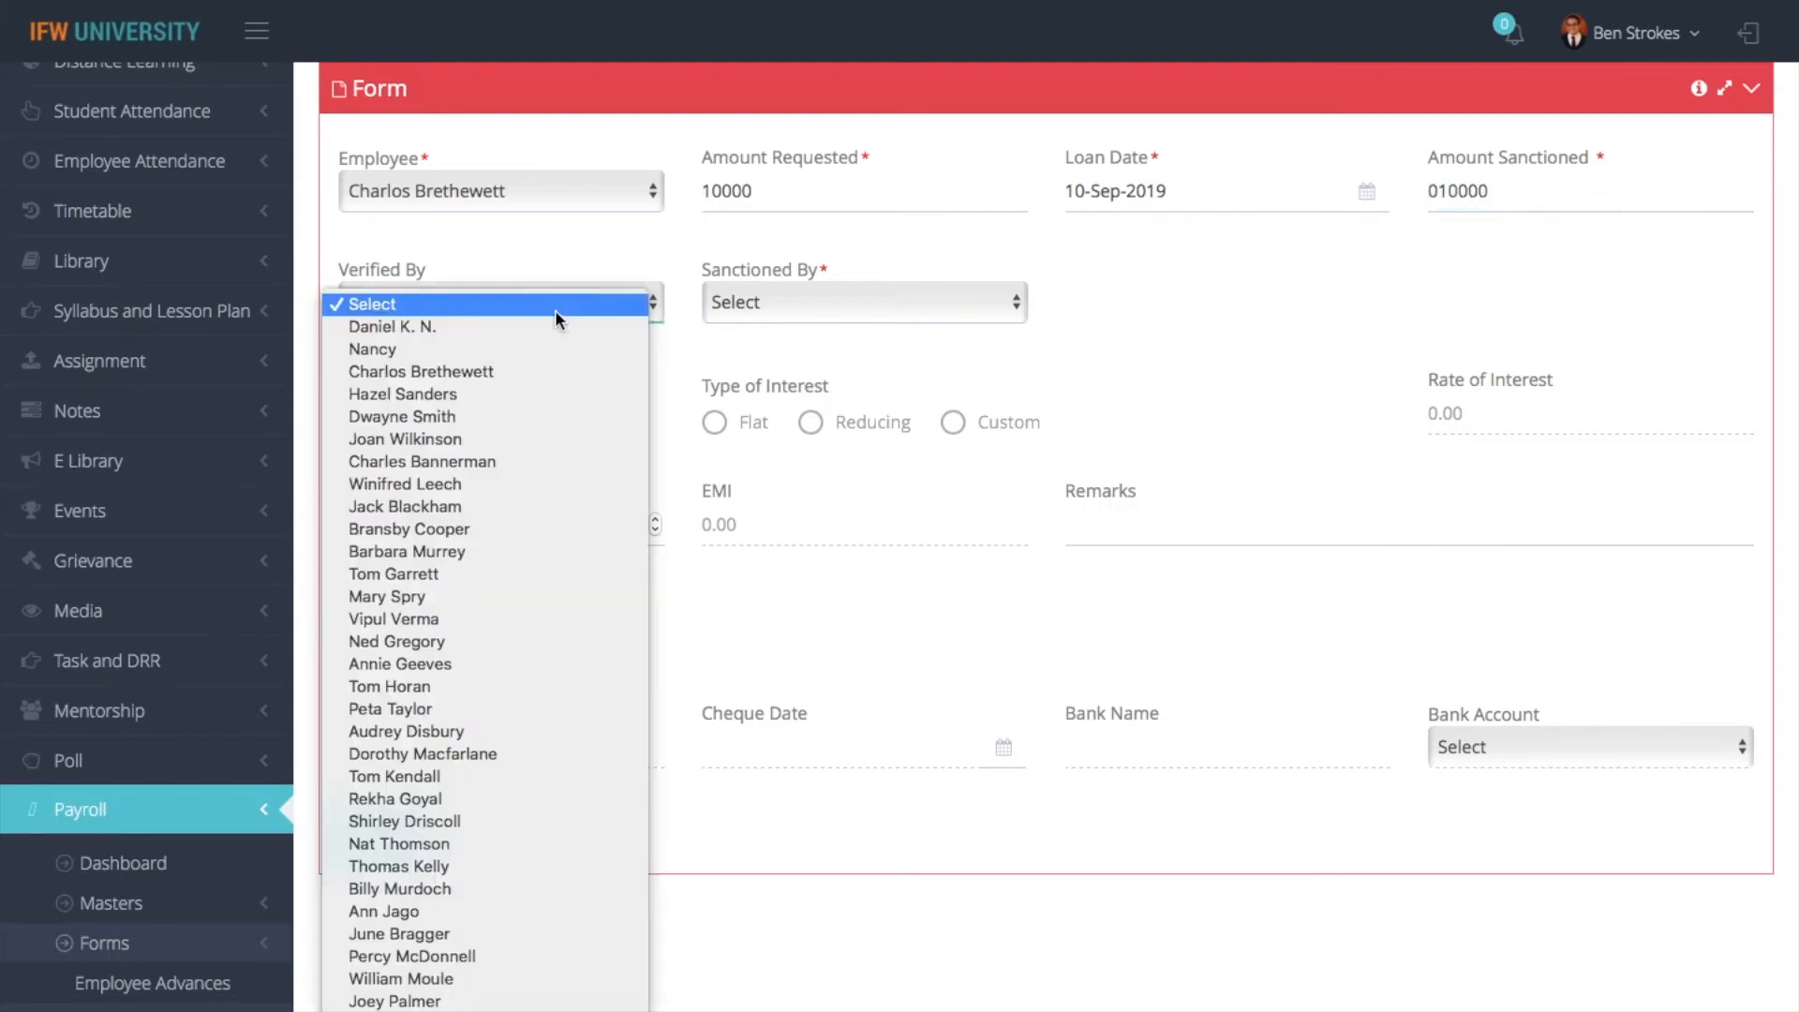
left_click(723, 293)
left_click(724, 293)
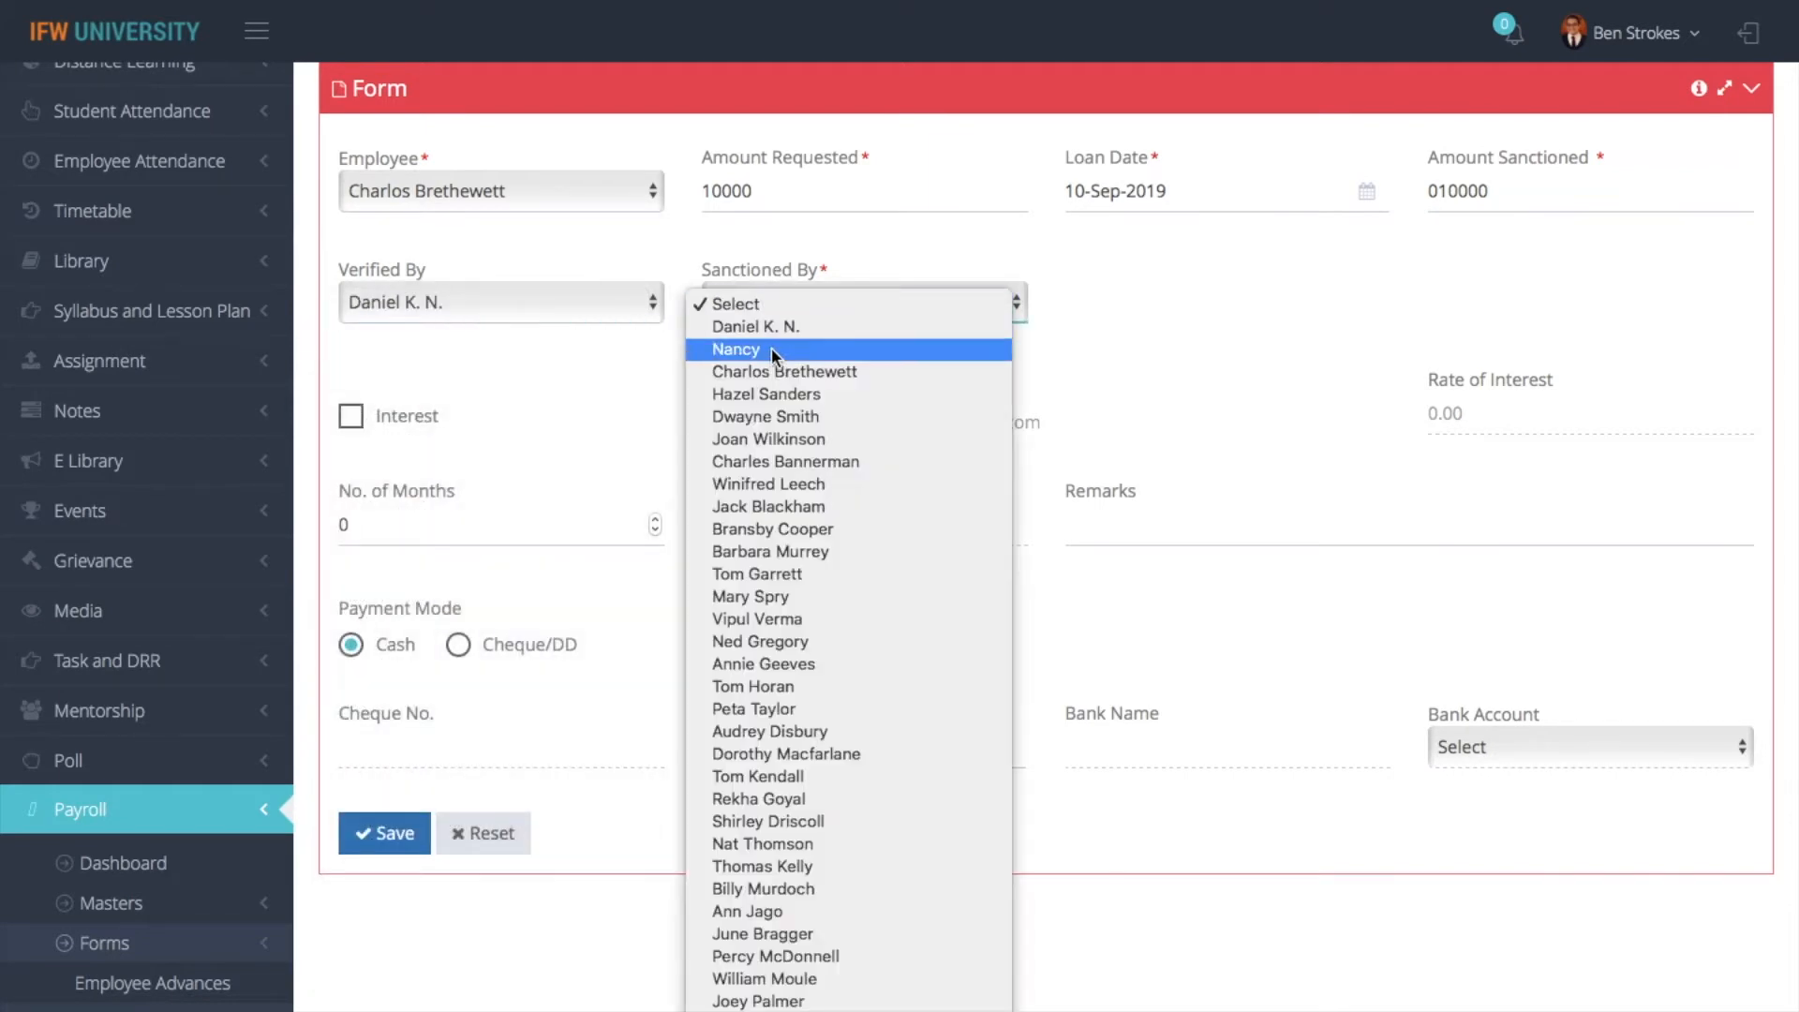
left_click(763, 416)
- Enable Interest with the Flat type, a Rate of Interest of 2 and 3 as the No. of Months
left_click(385, 416)
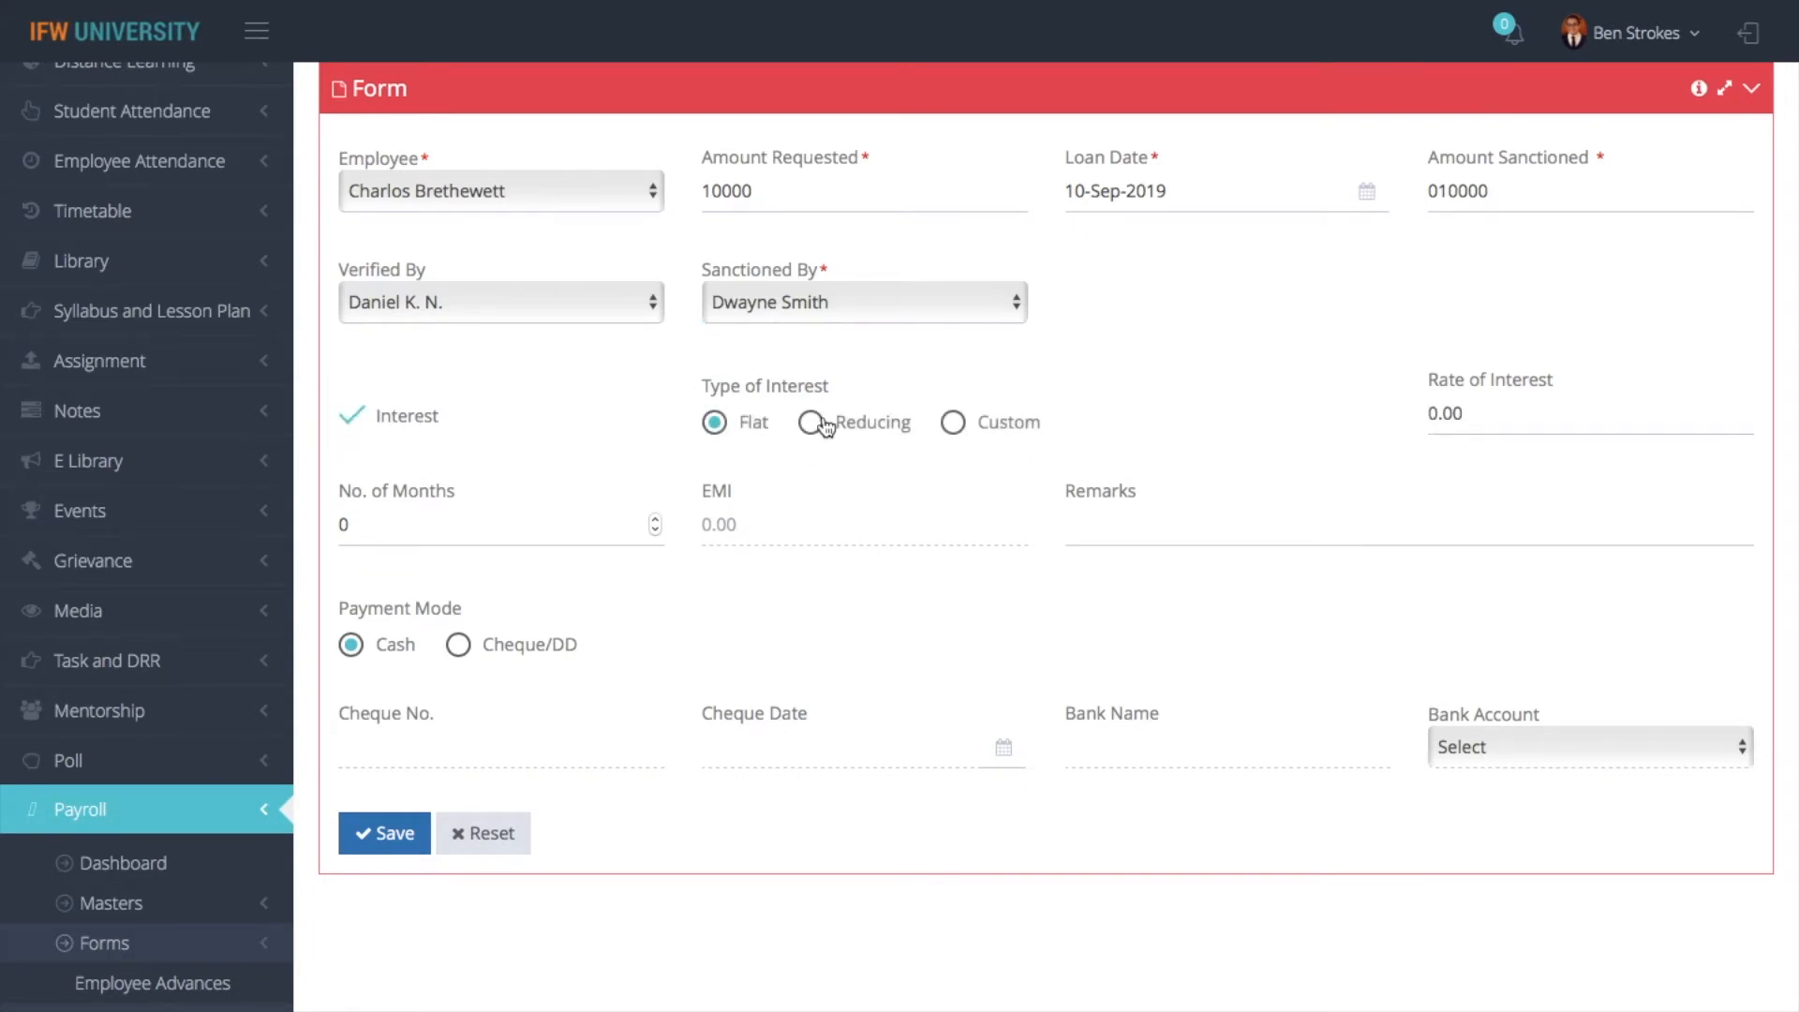
left_click(544, 531)
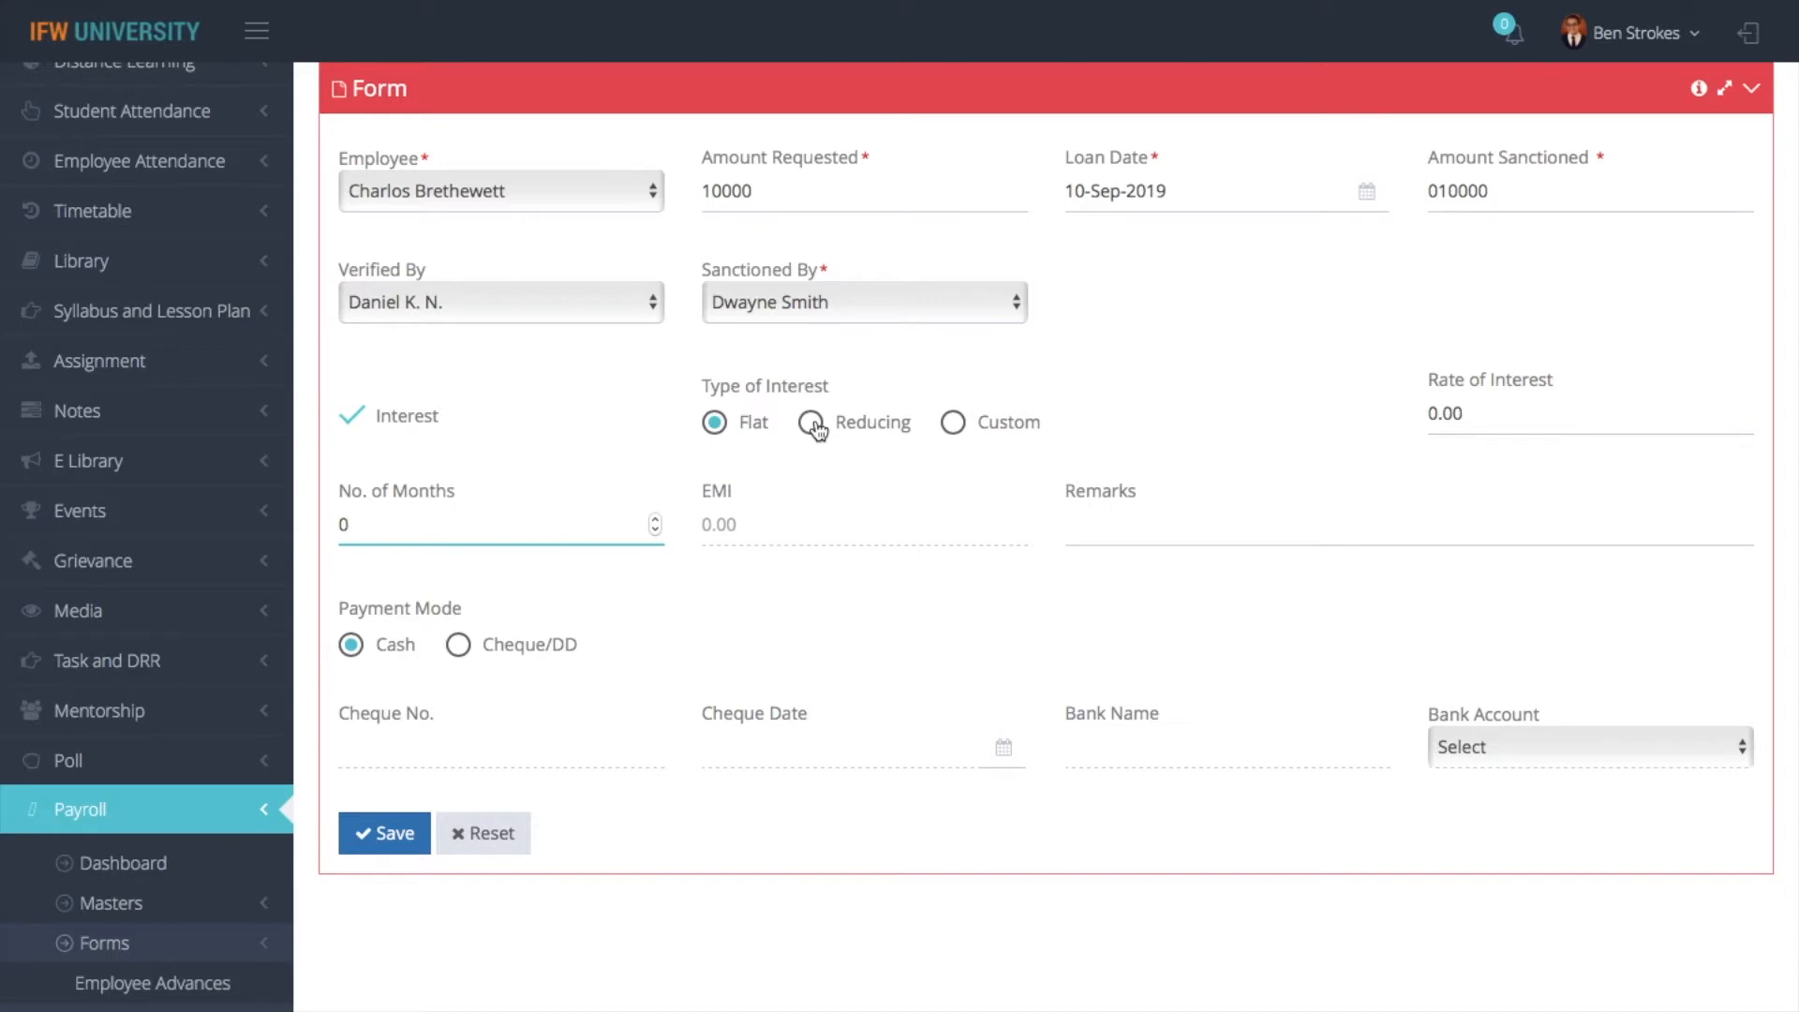
left_click(1471, 415)
key("BackSpace")
key("BackSpace")
key("BackSpace")
key("BackSpace")
type("2")
key("Tab")
type("3")
key("Tab")
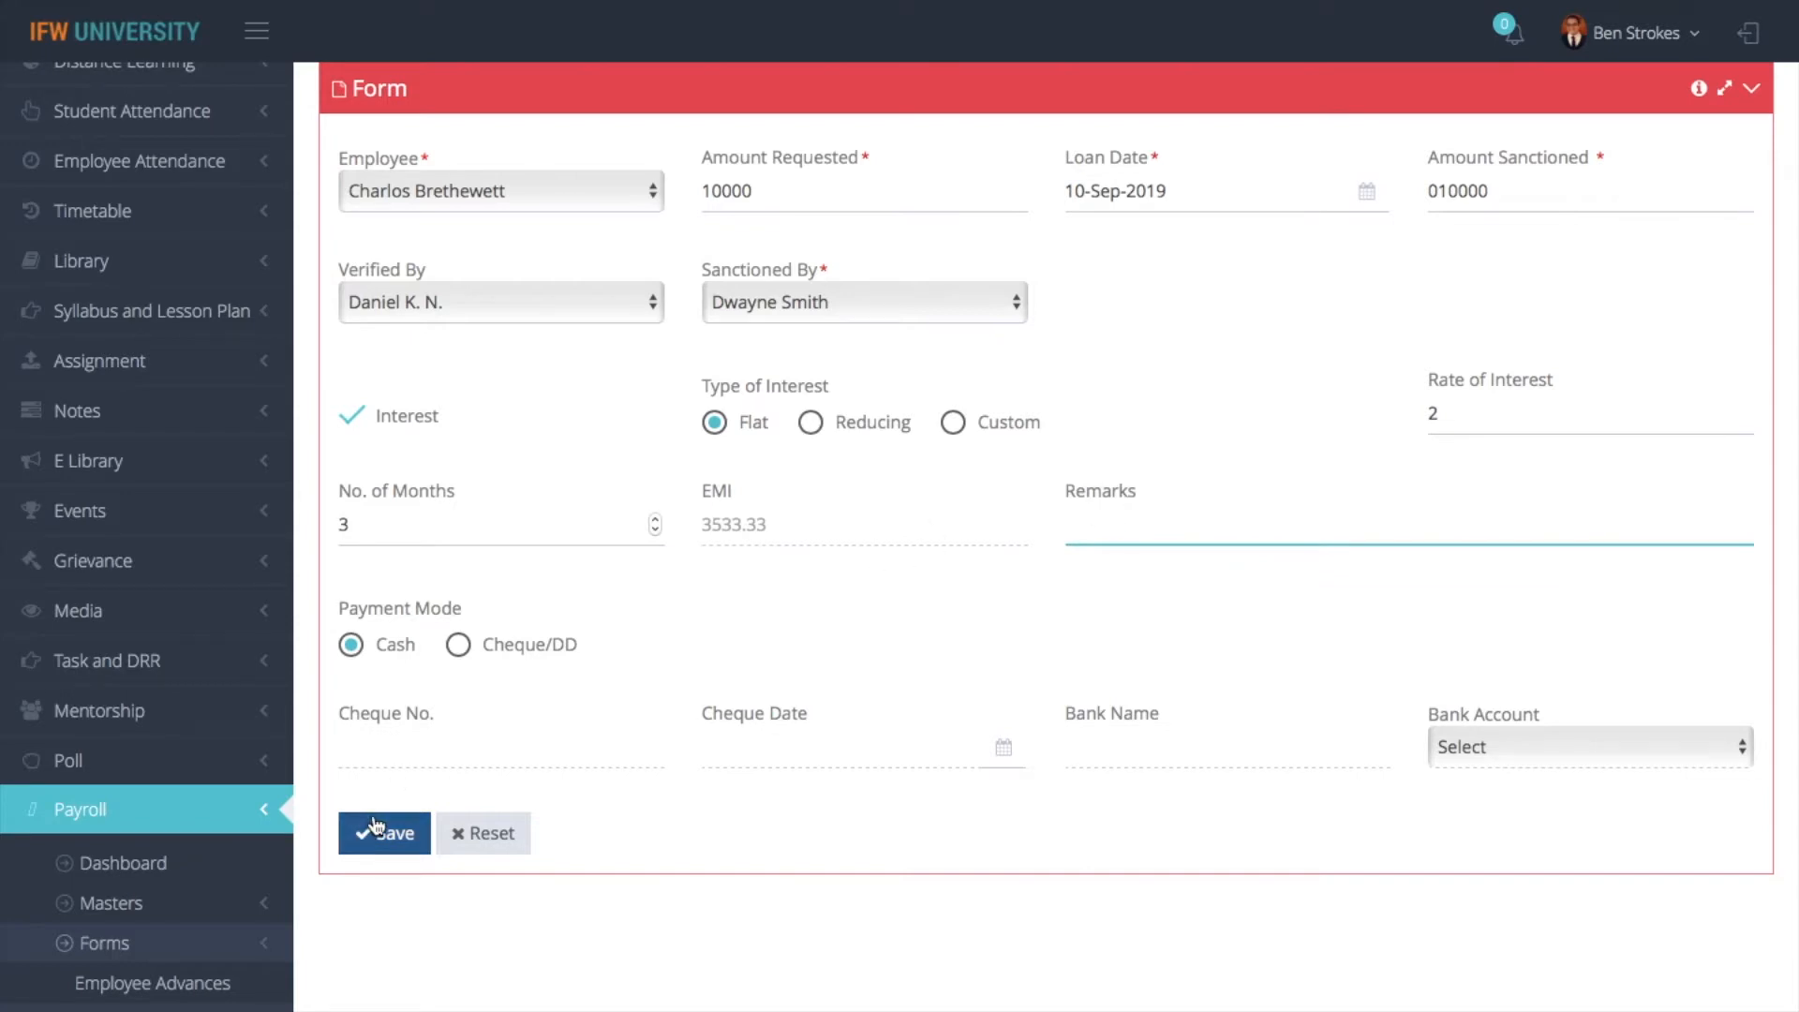
- Change the loan's Payment Mode to Cheque/DD, then enter the cheque number and the Cheque Date 03-Sep-2019
left_click(458, 644)
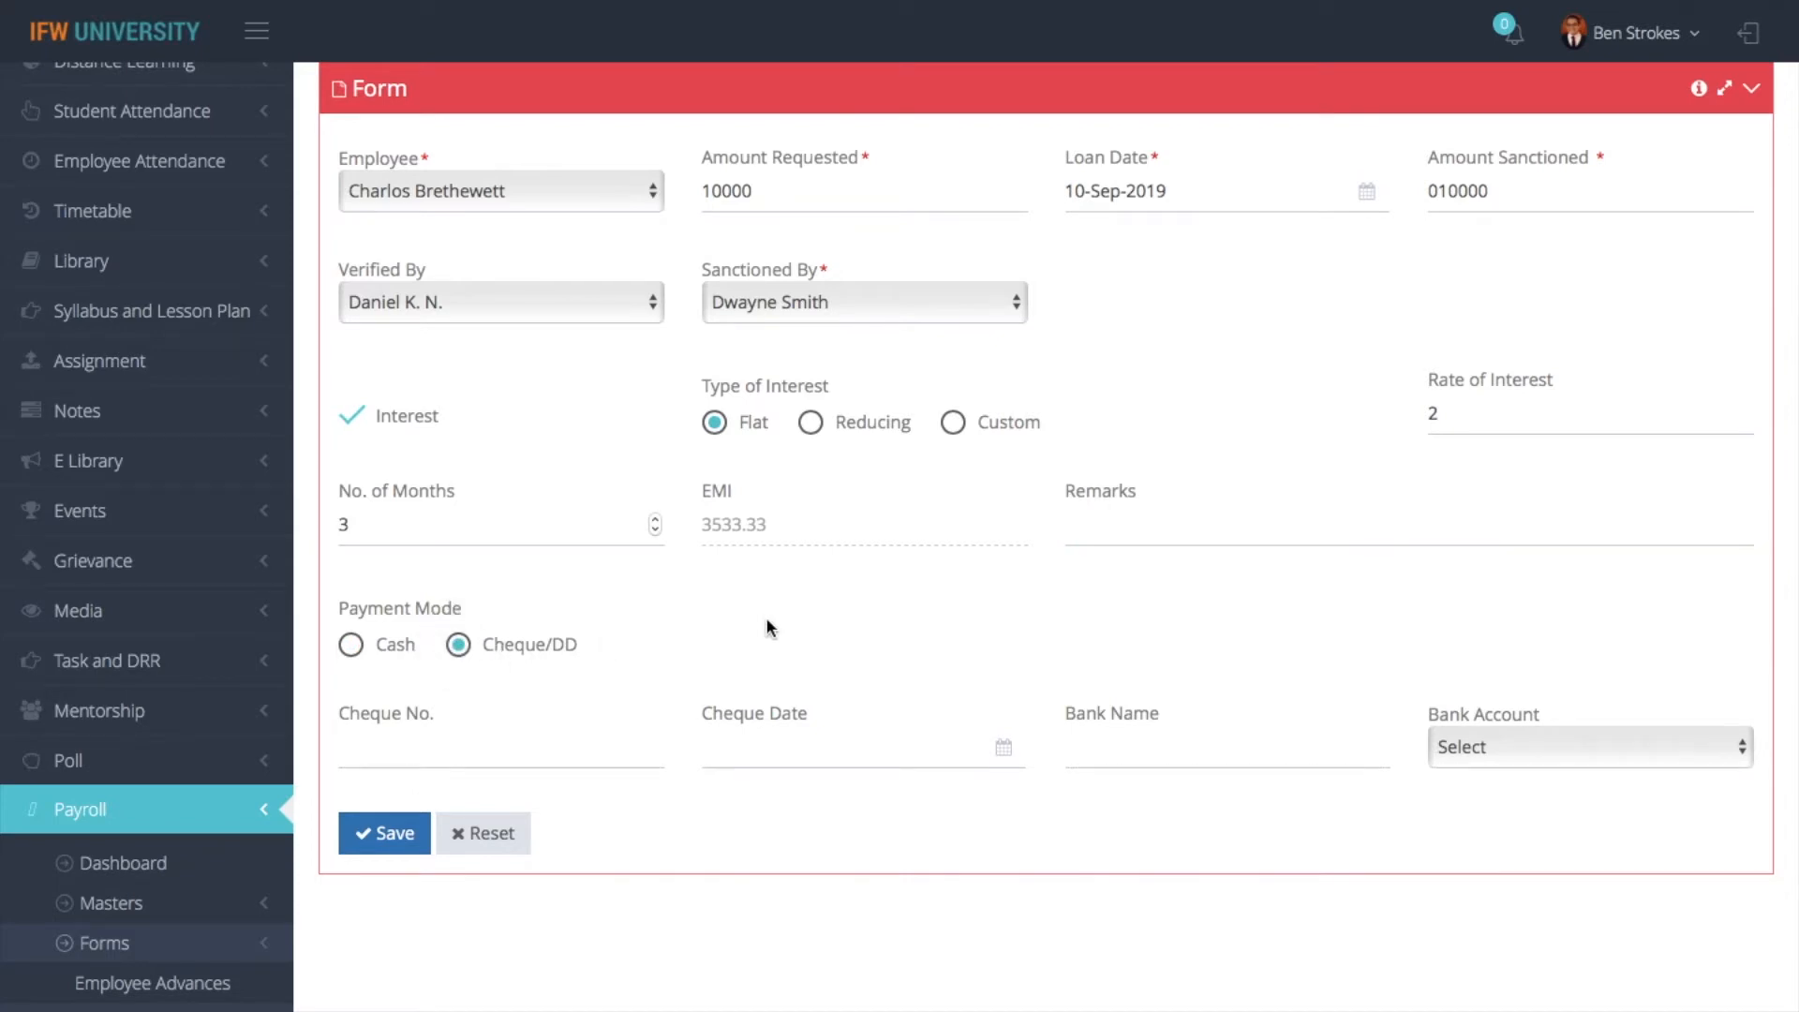
left_click(405, 839)
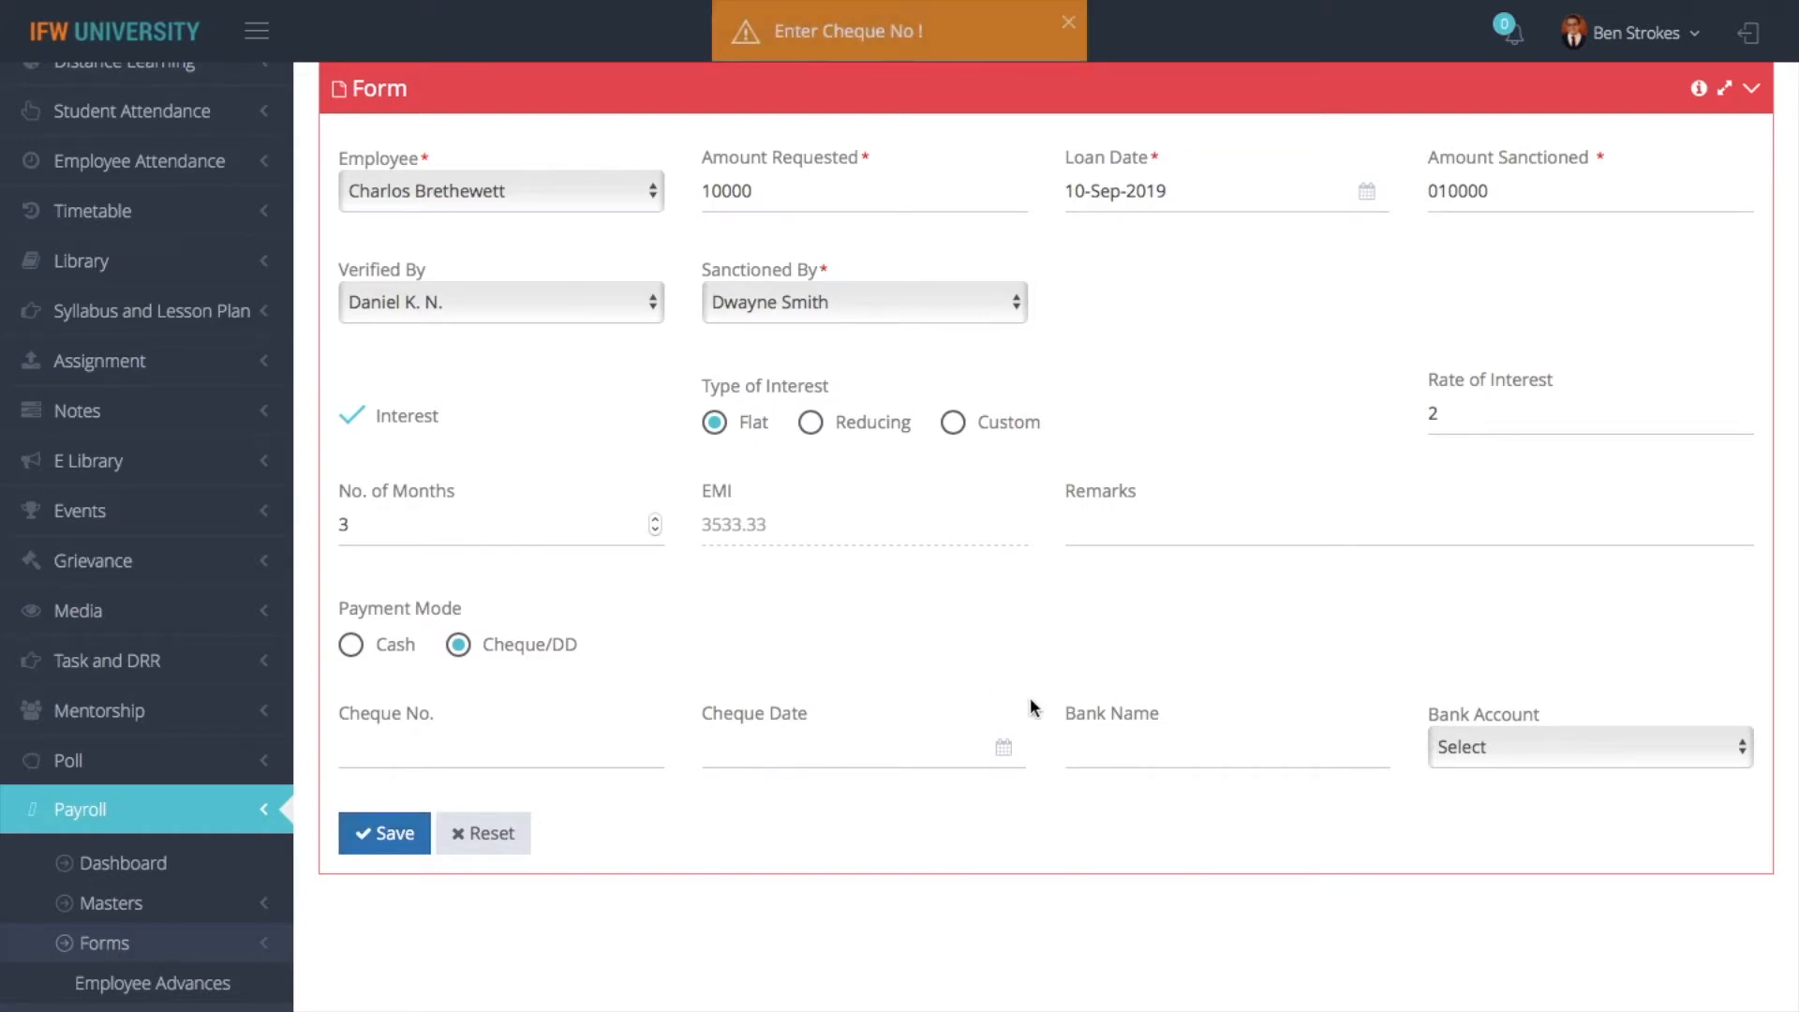
left_click(510, 747)
type("2321312")
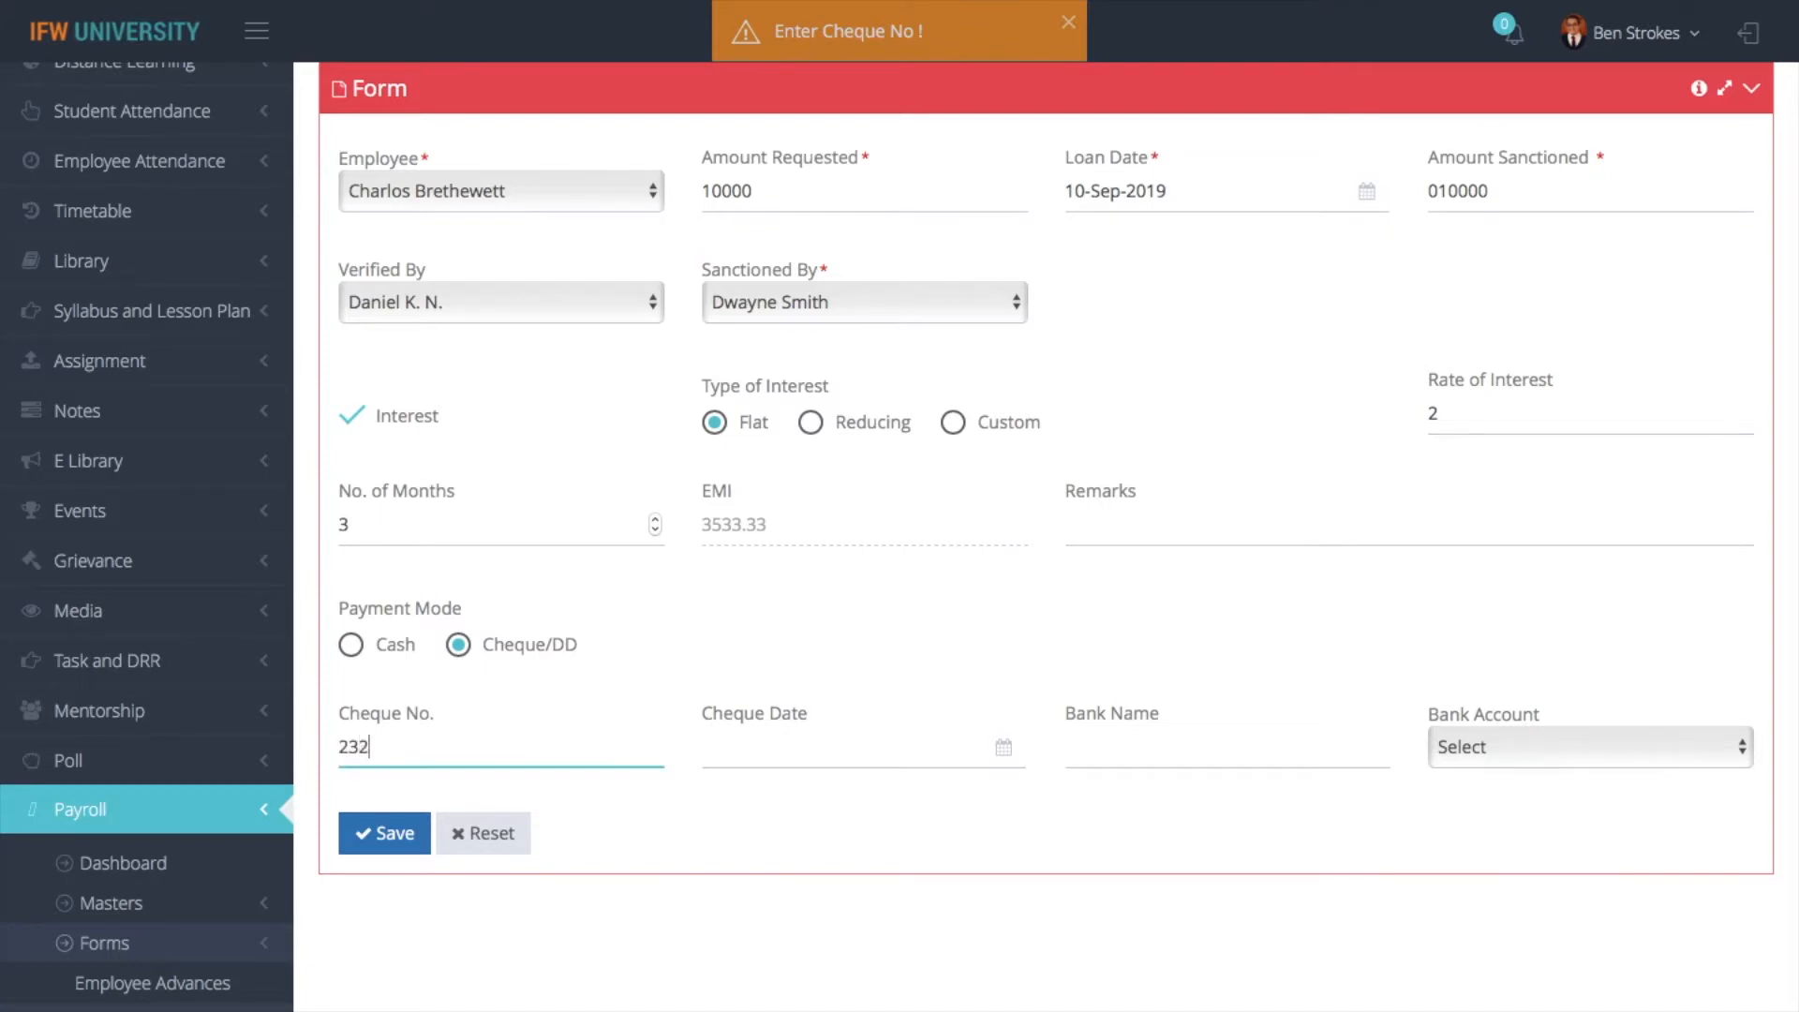
left_click(772, 750)
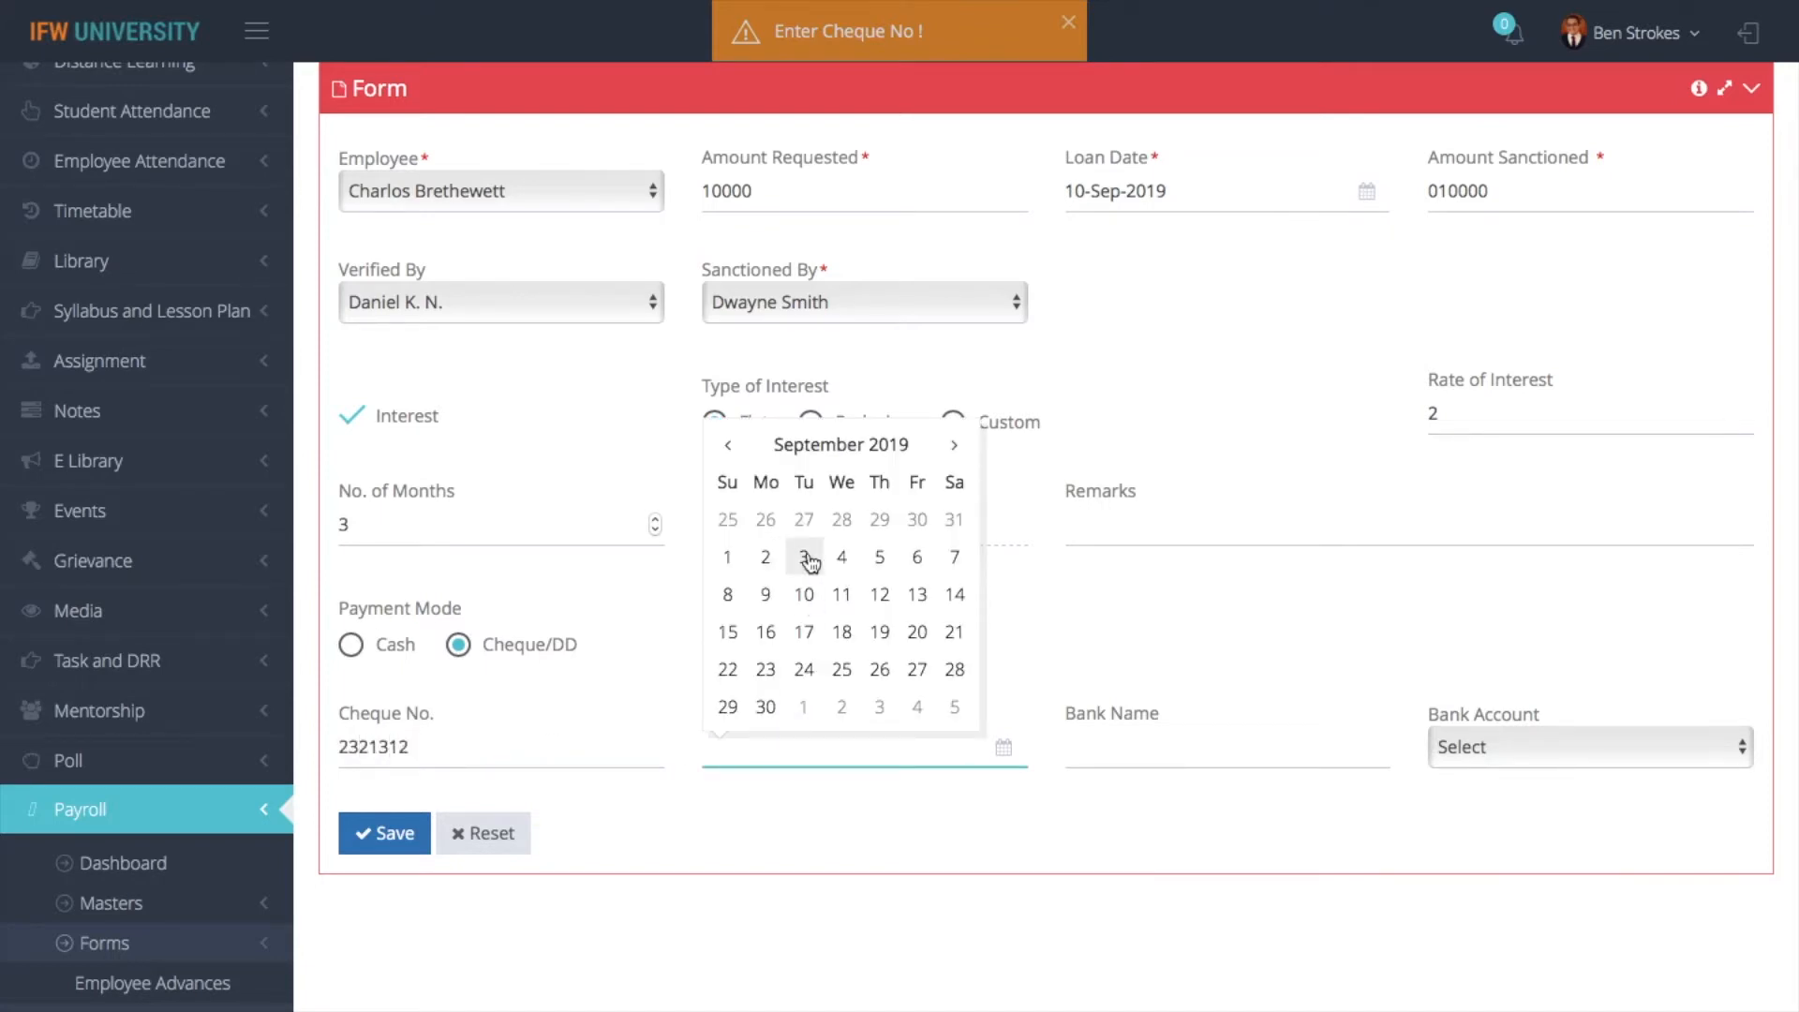
left_click(804, 557)
- Enter ICICI Bank as the Bank Name for the loan's cheque
left_click(1156, 761)
type("I")
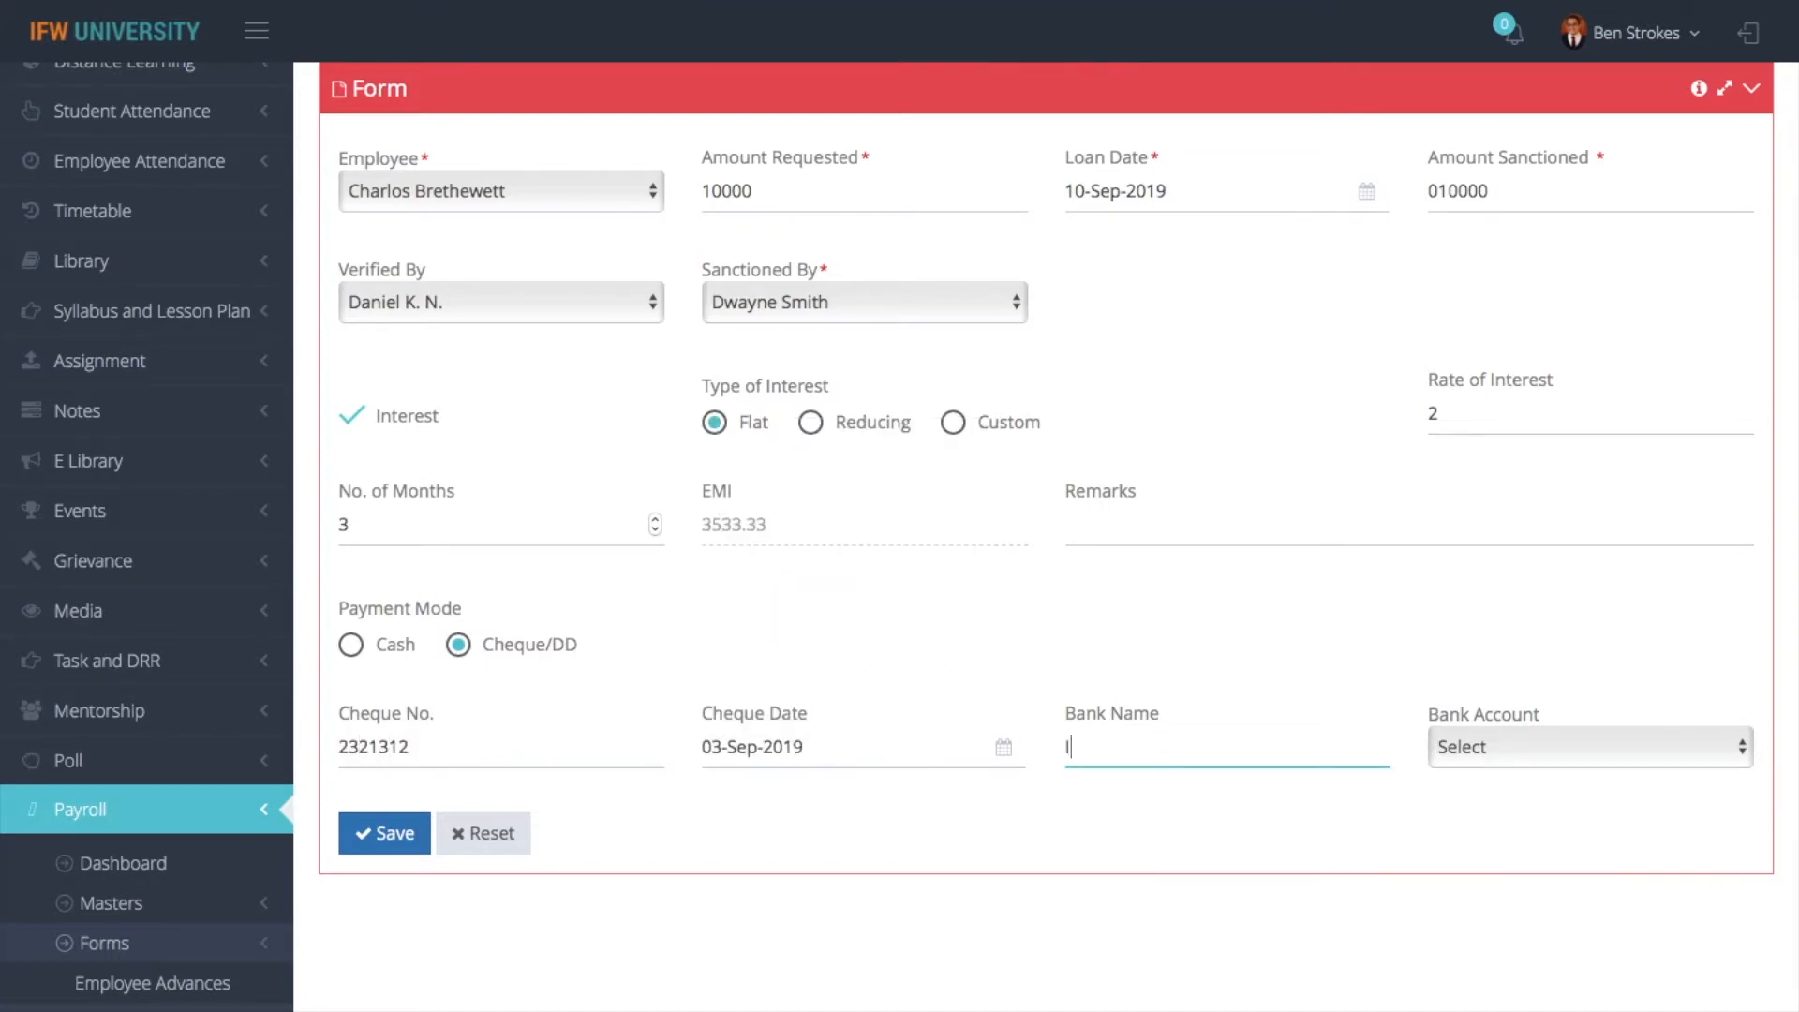
type("CICI Bank")
- Look through the Bank Account choices and save the employee loan
left_click(1650, 746)
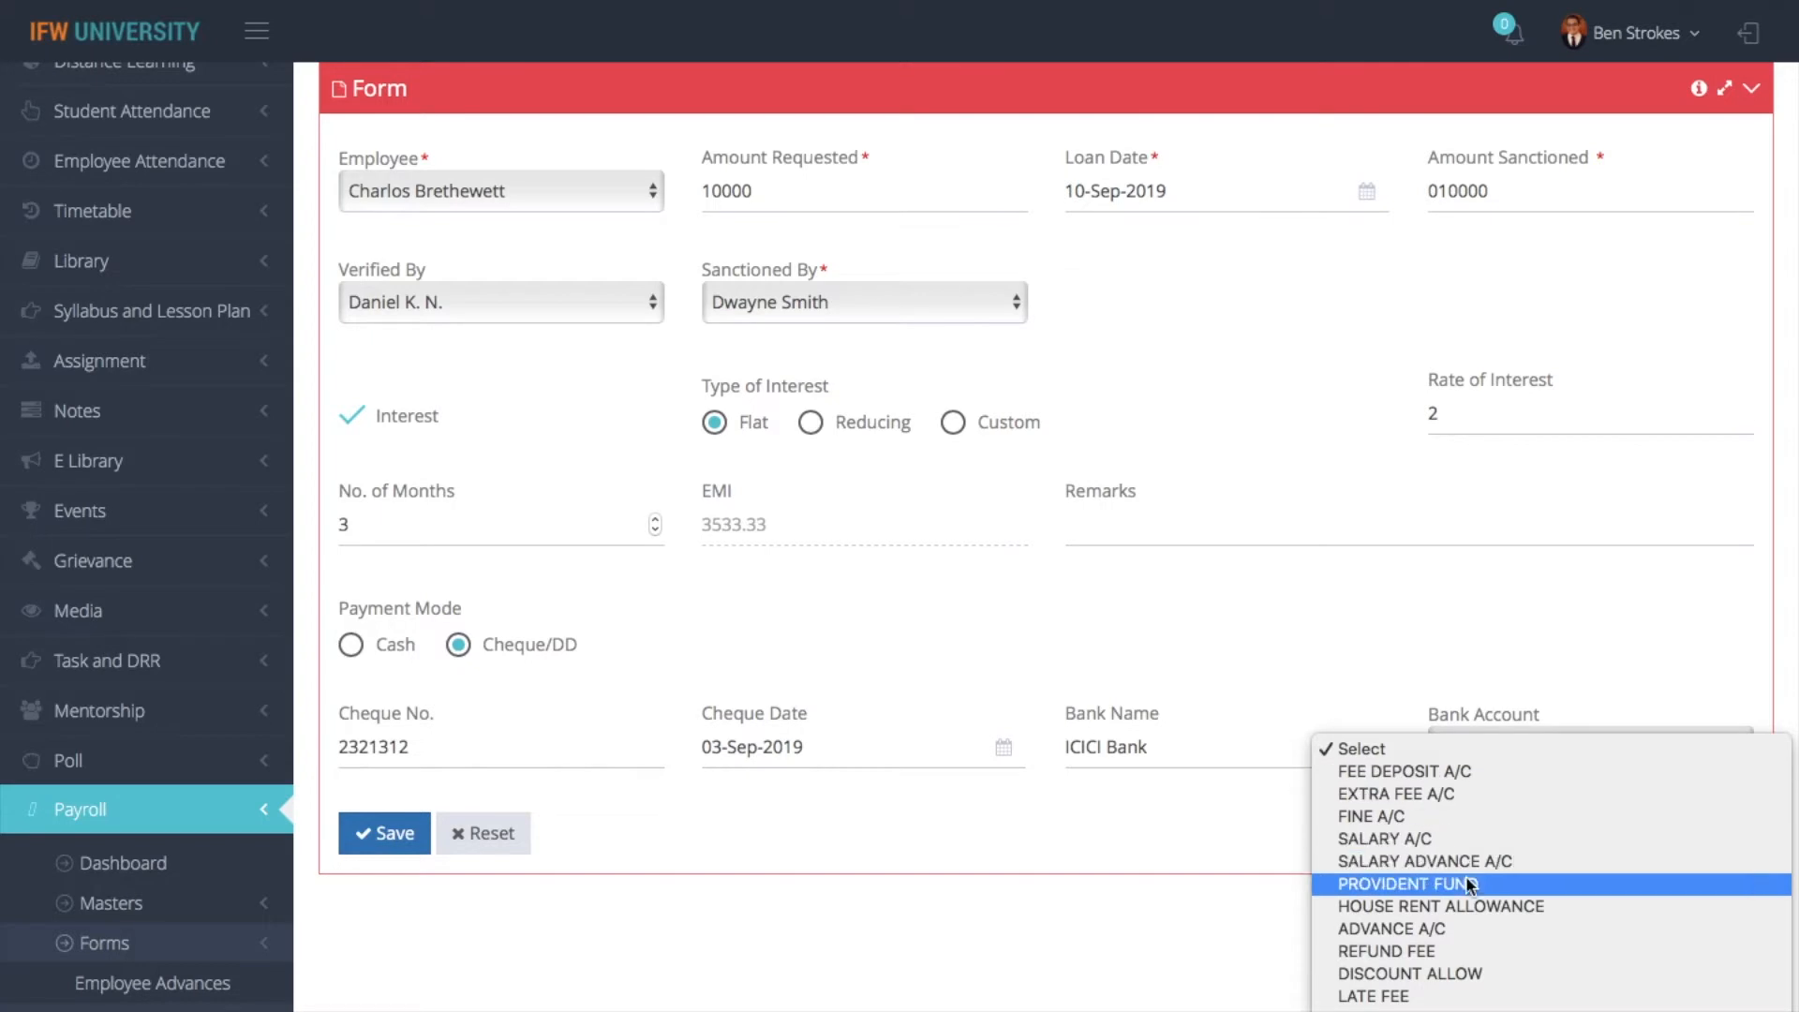
scroll(1466, 875, "down", 10)
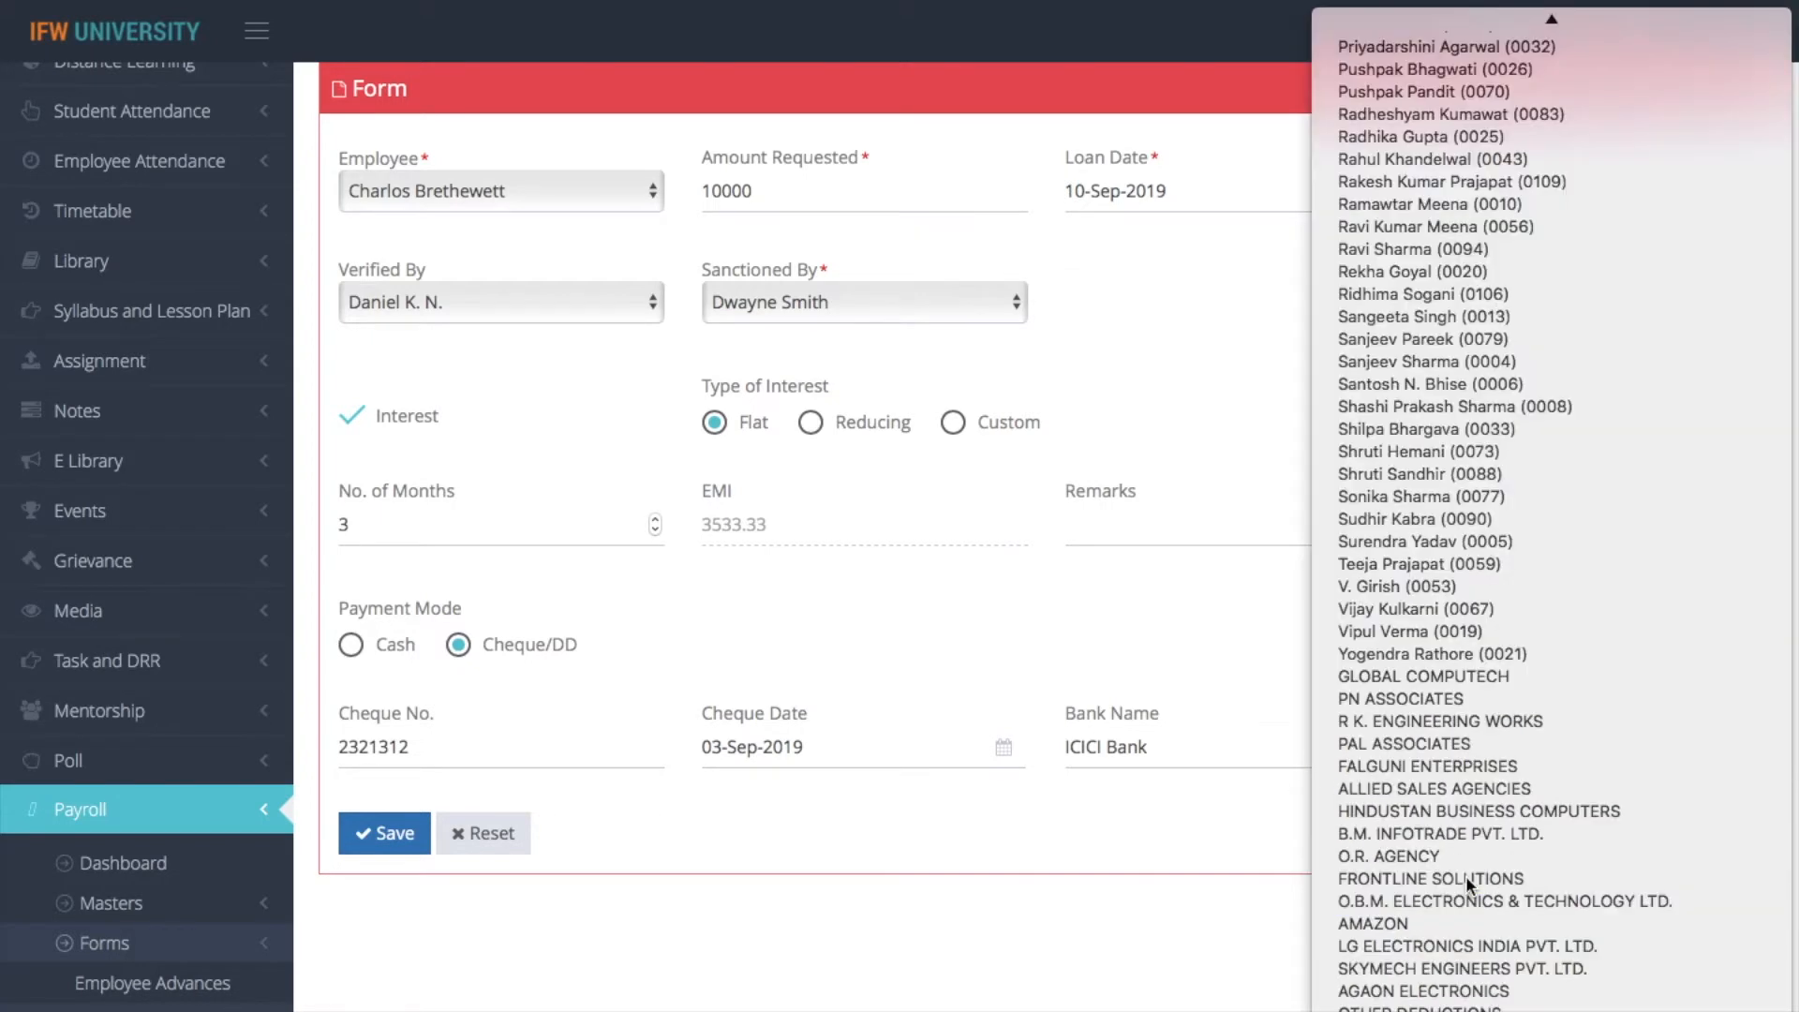
left_click(1114, 899)
left_click(364, 832)
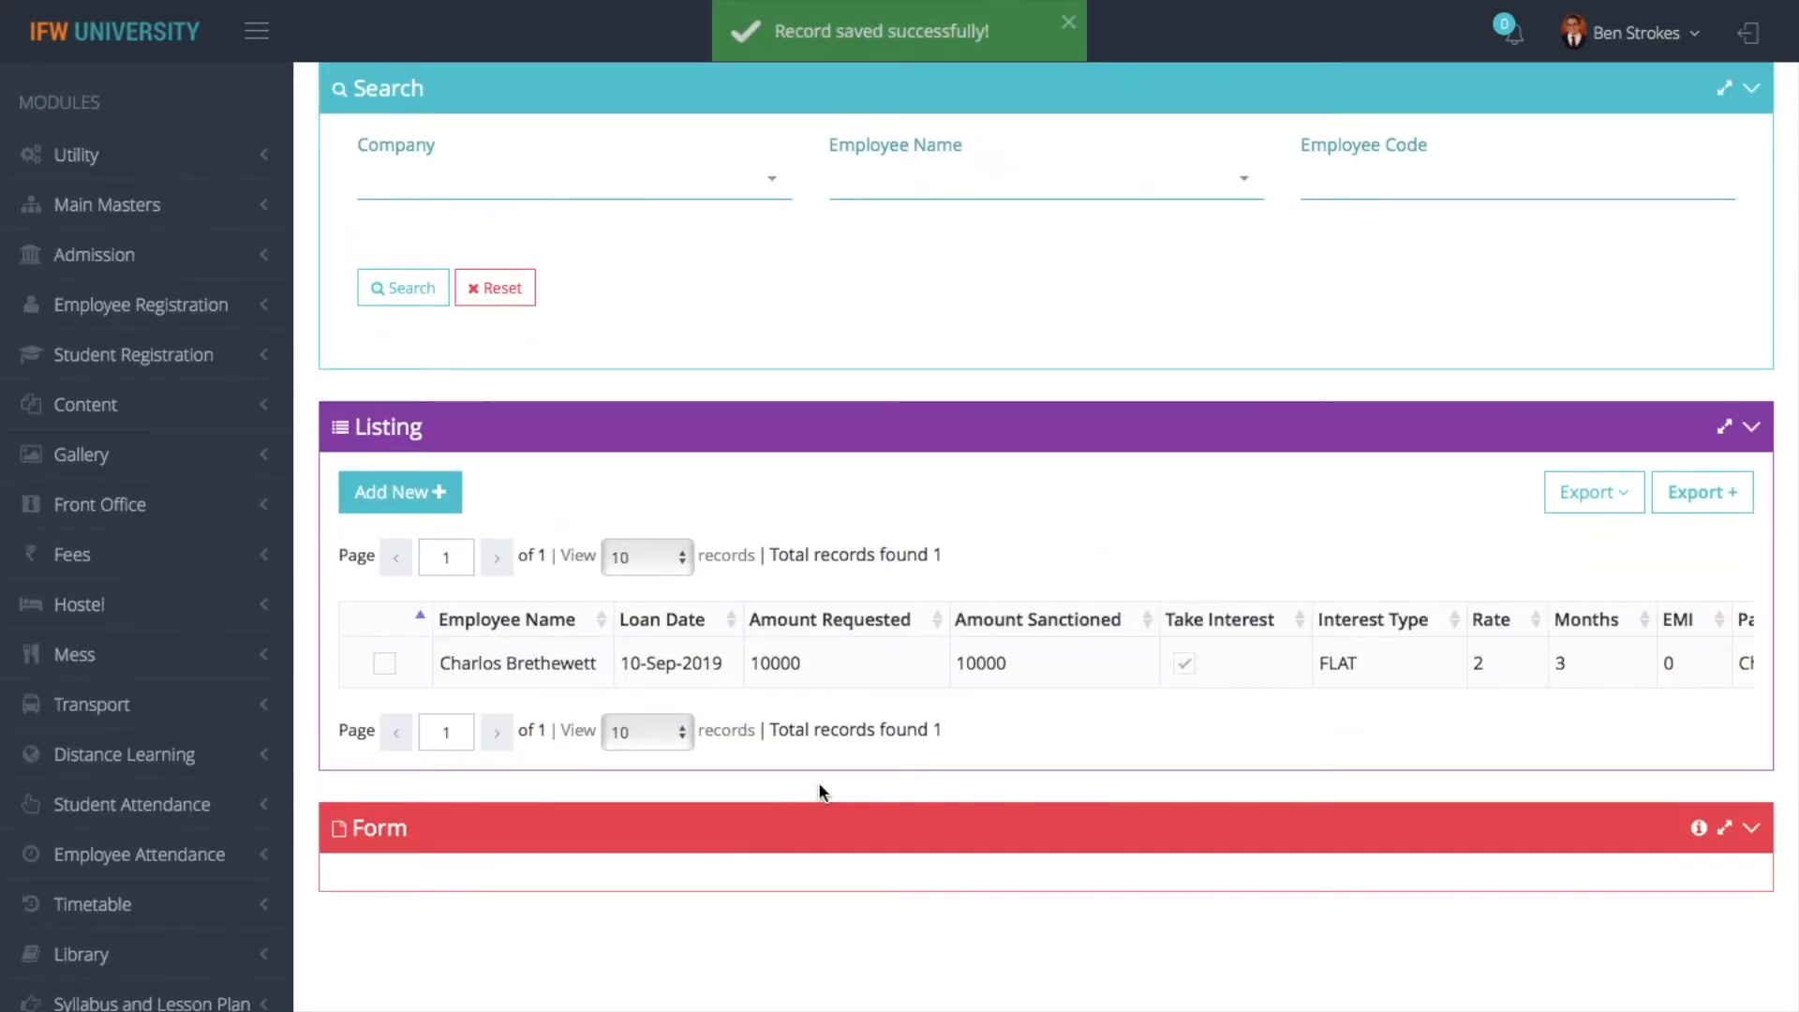
- Return from Employee Loans to the Payroll dashboard
scroll(818, 782, "up", 2)
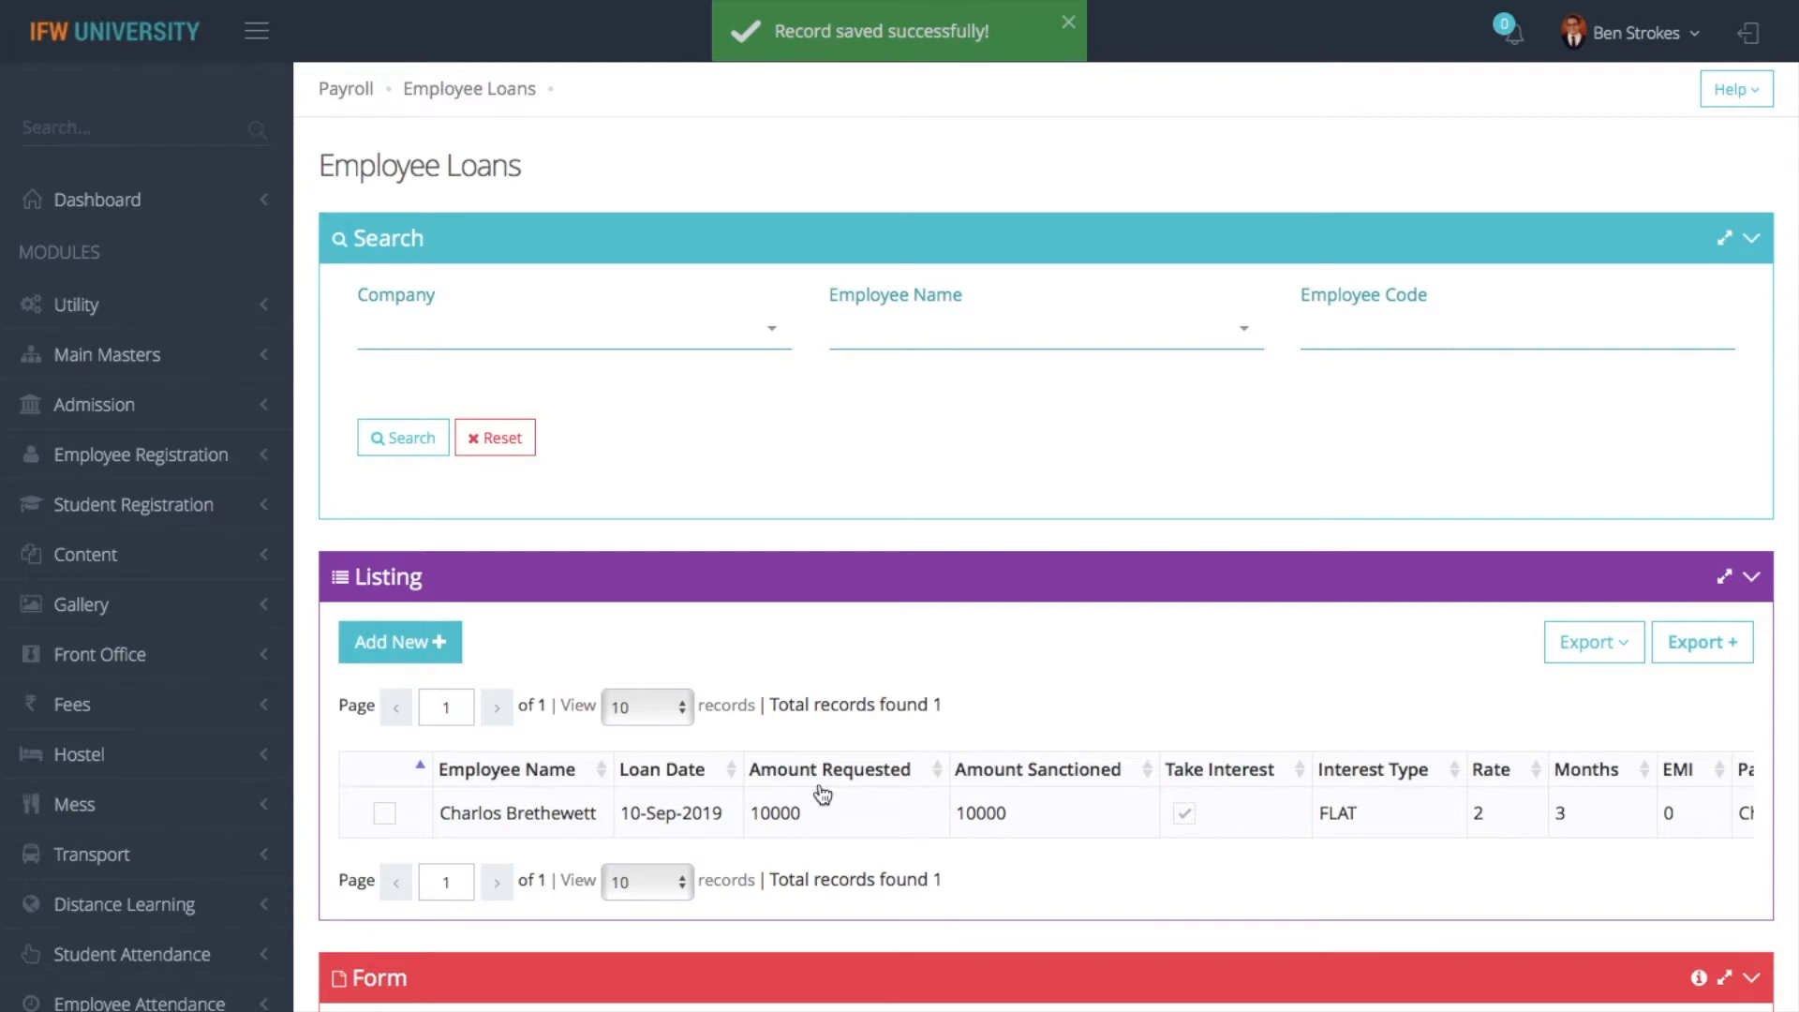
left_click(342, 94)
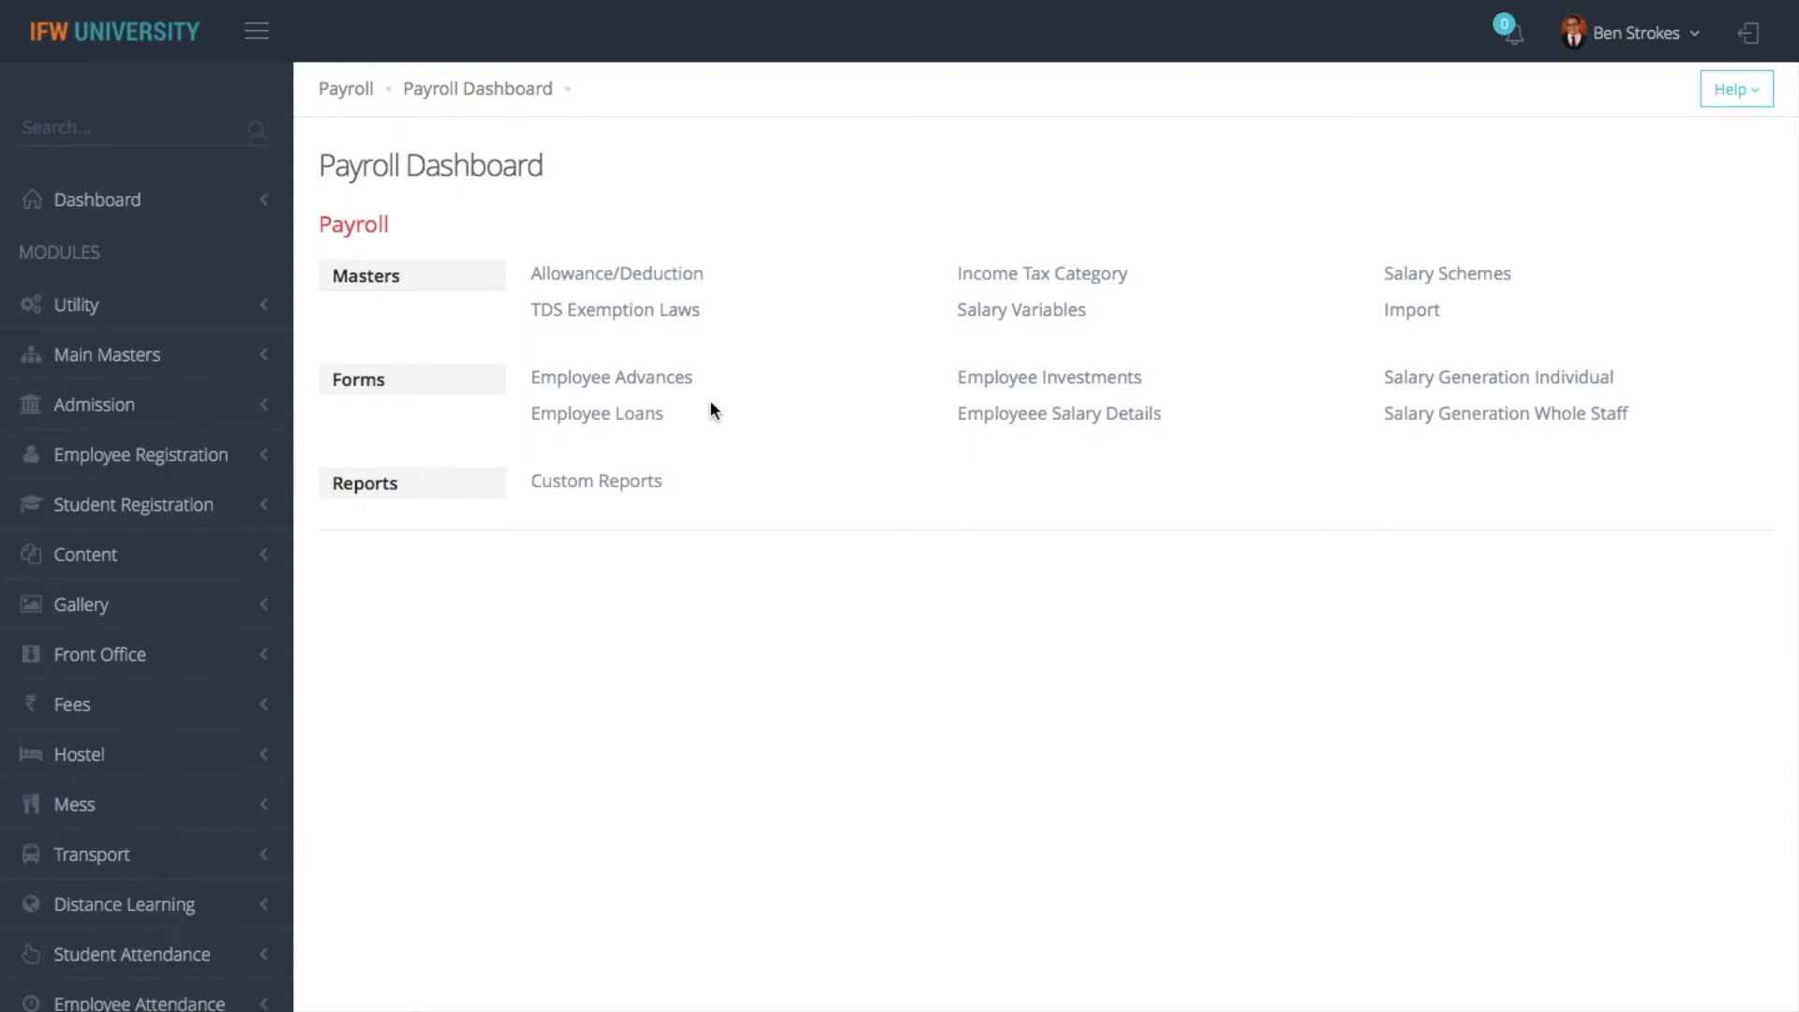
- Start a new record in Employee Investments and choose the employee's name
left_click(1005, 388)
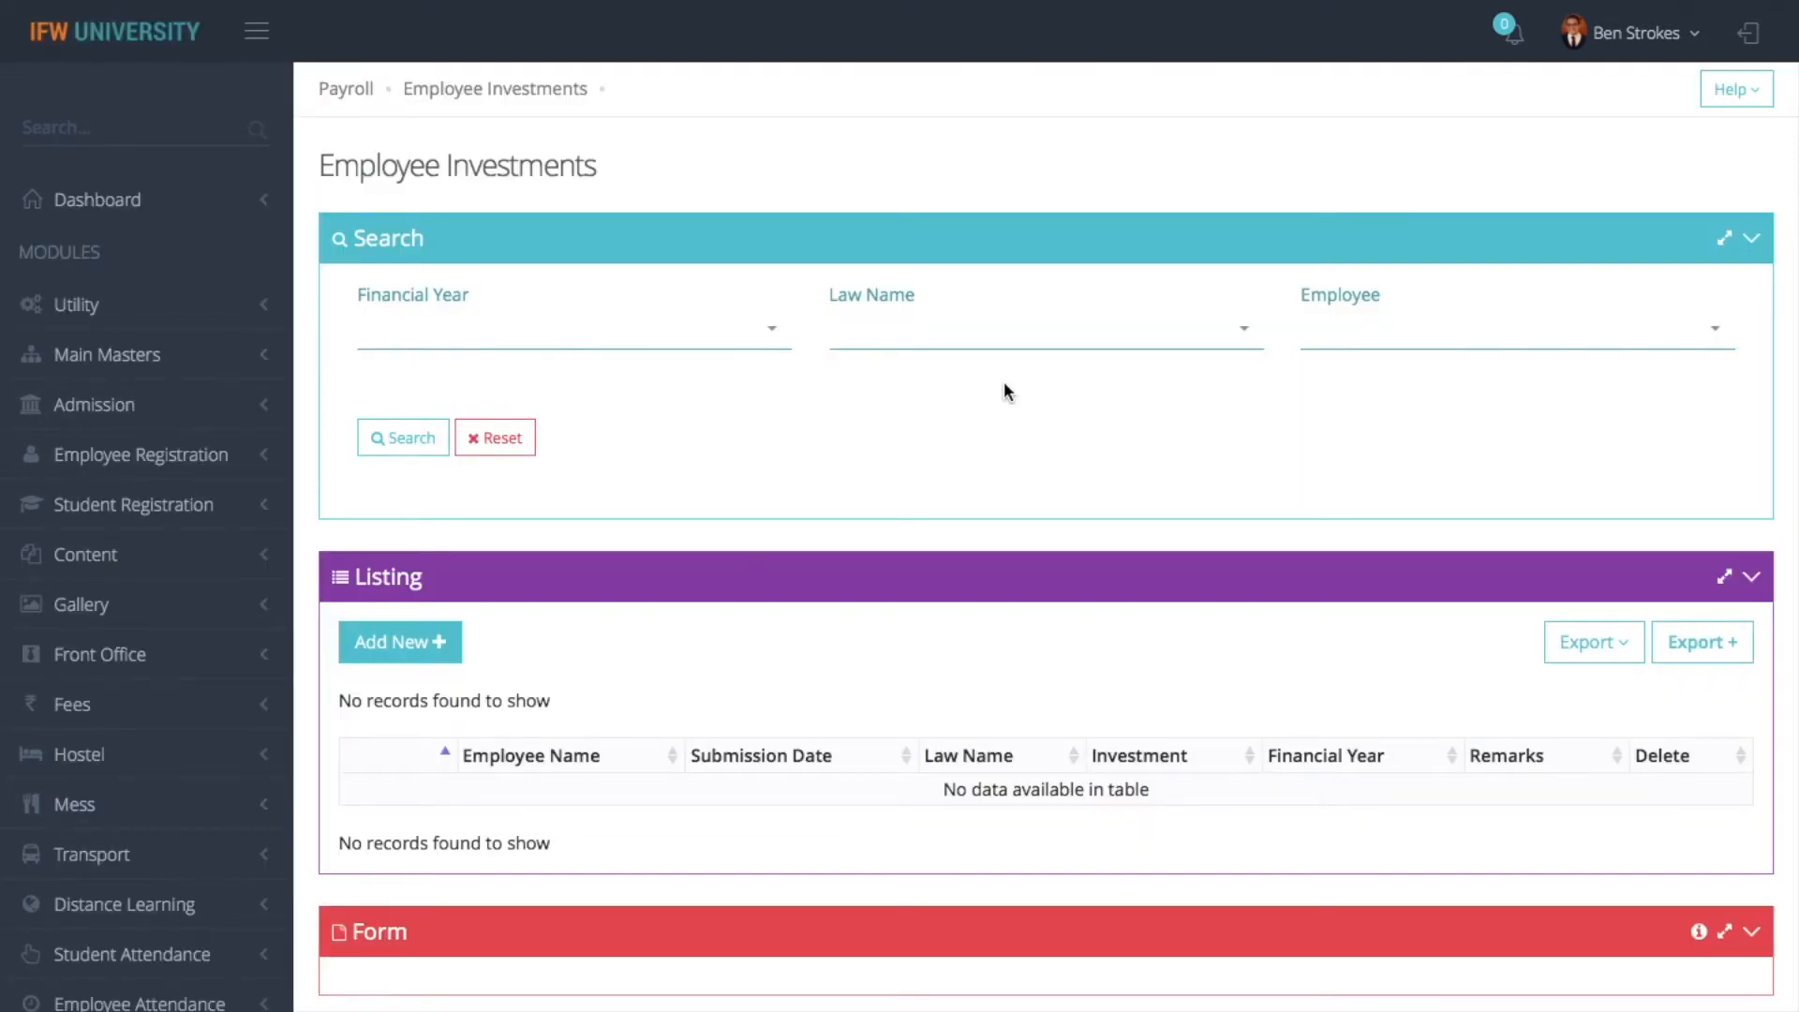
left_click(395, 642)
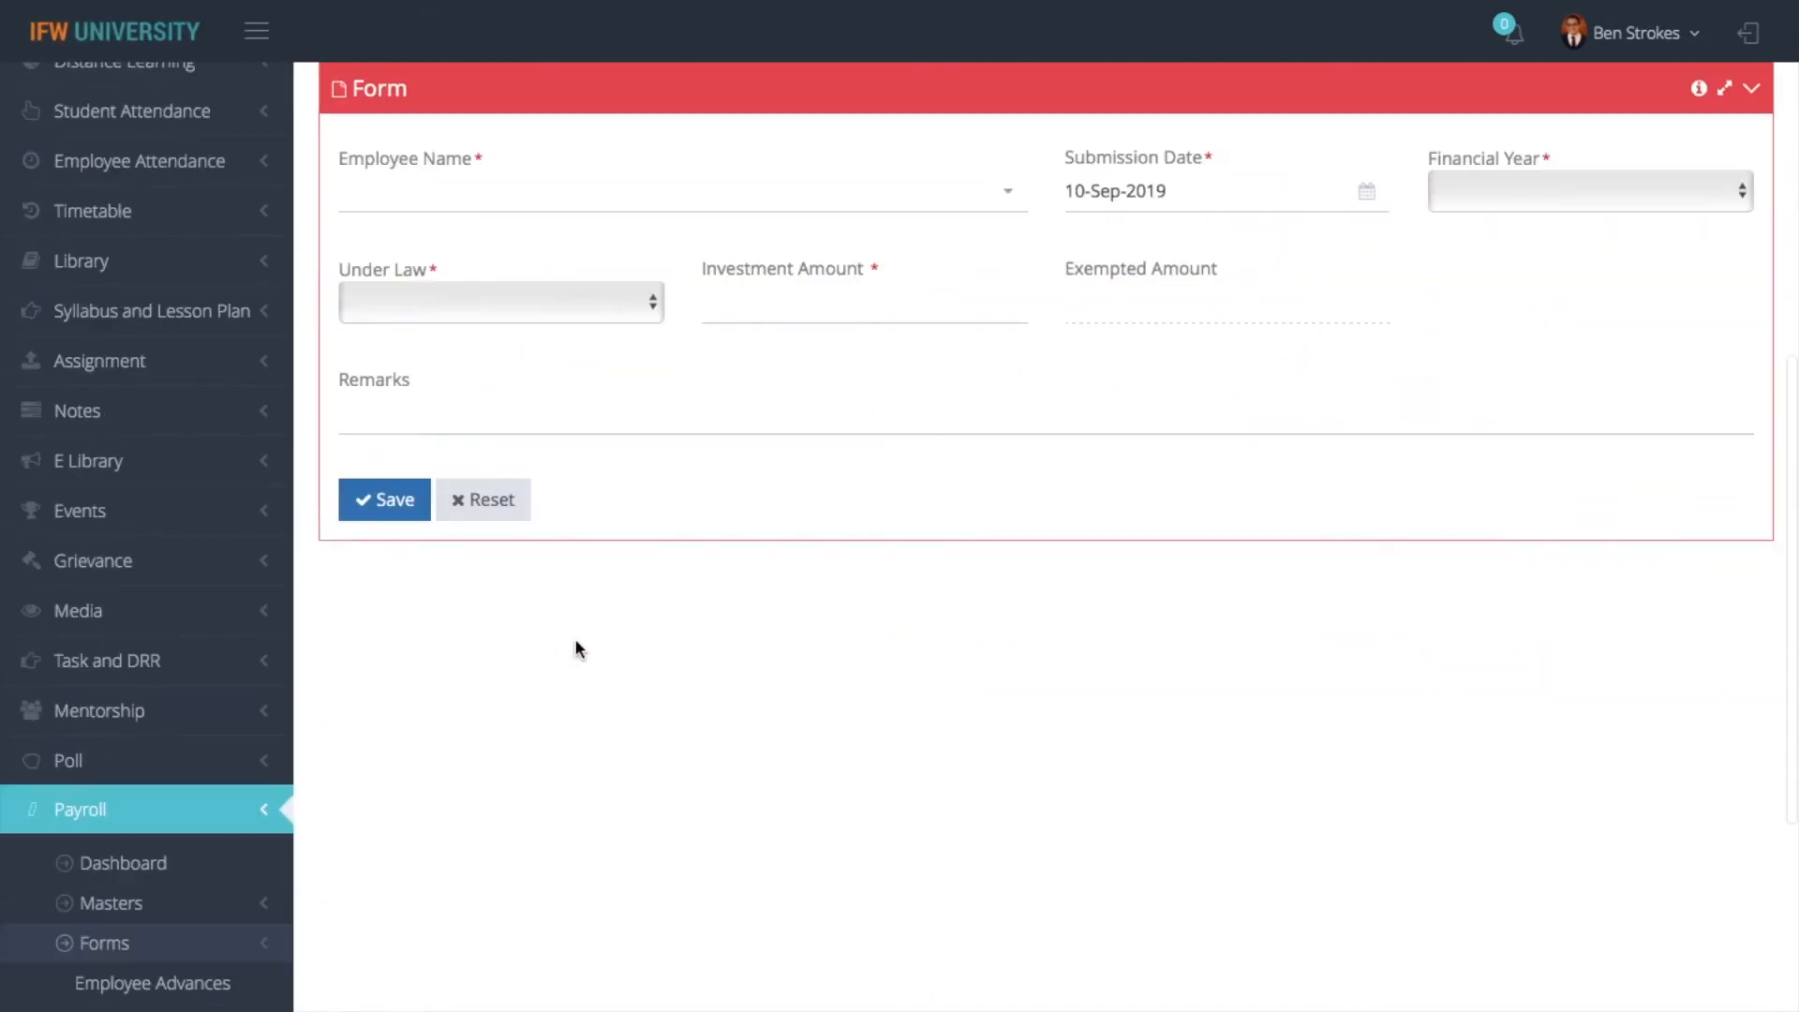
left_click(809, 216)
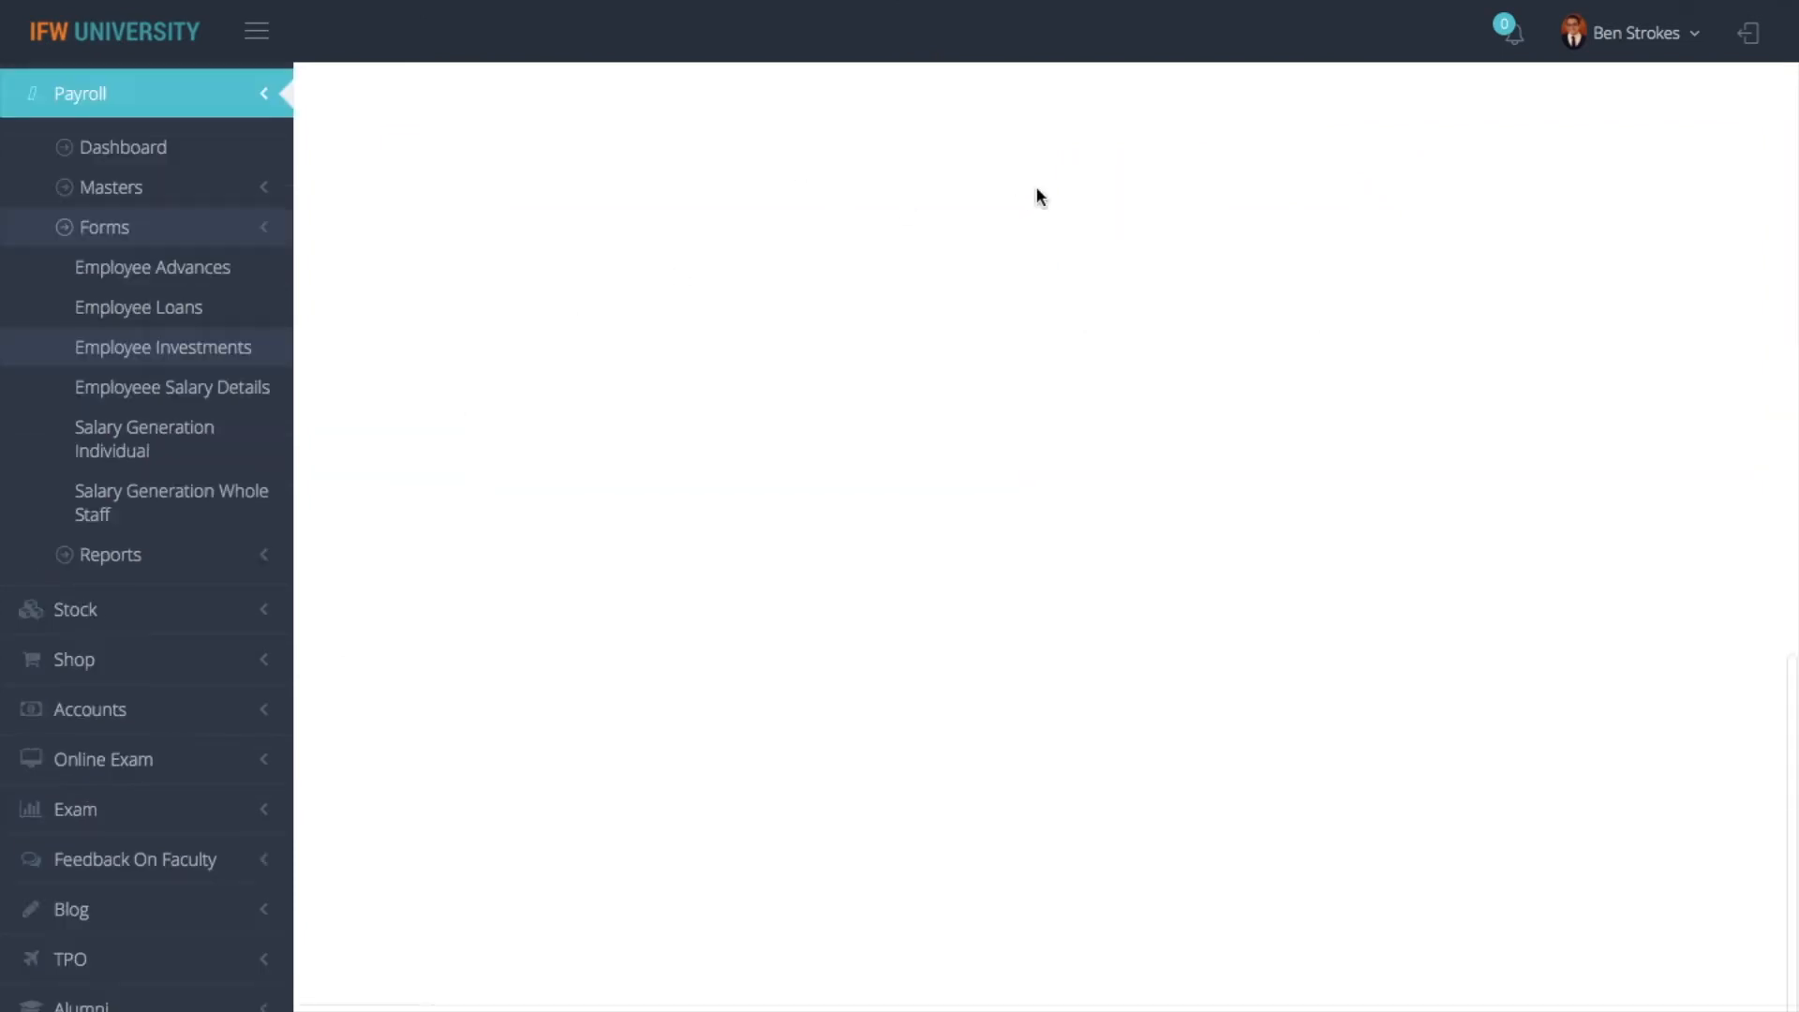
- Set the investment's Financial Year to 2019-2020 and Under Law to TDS
scroll(1250, 281, "up", 10)
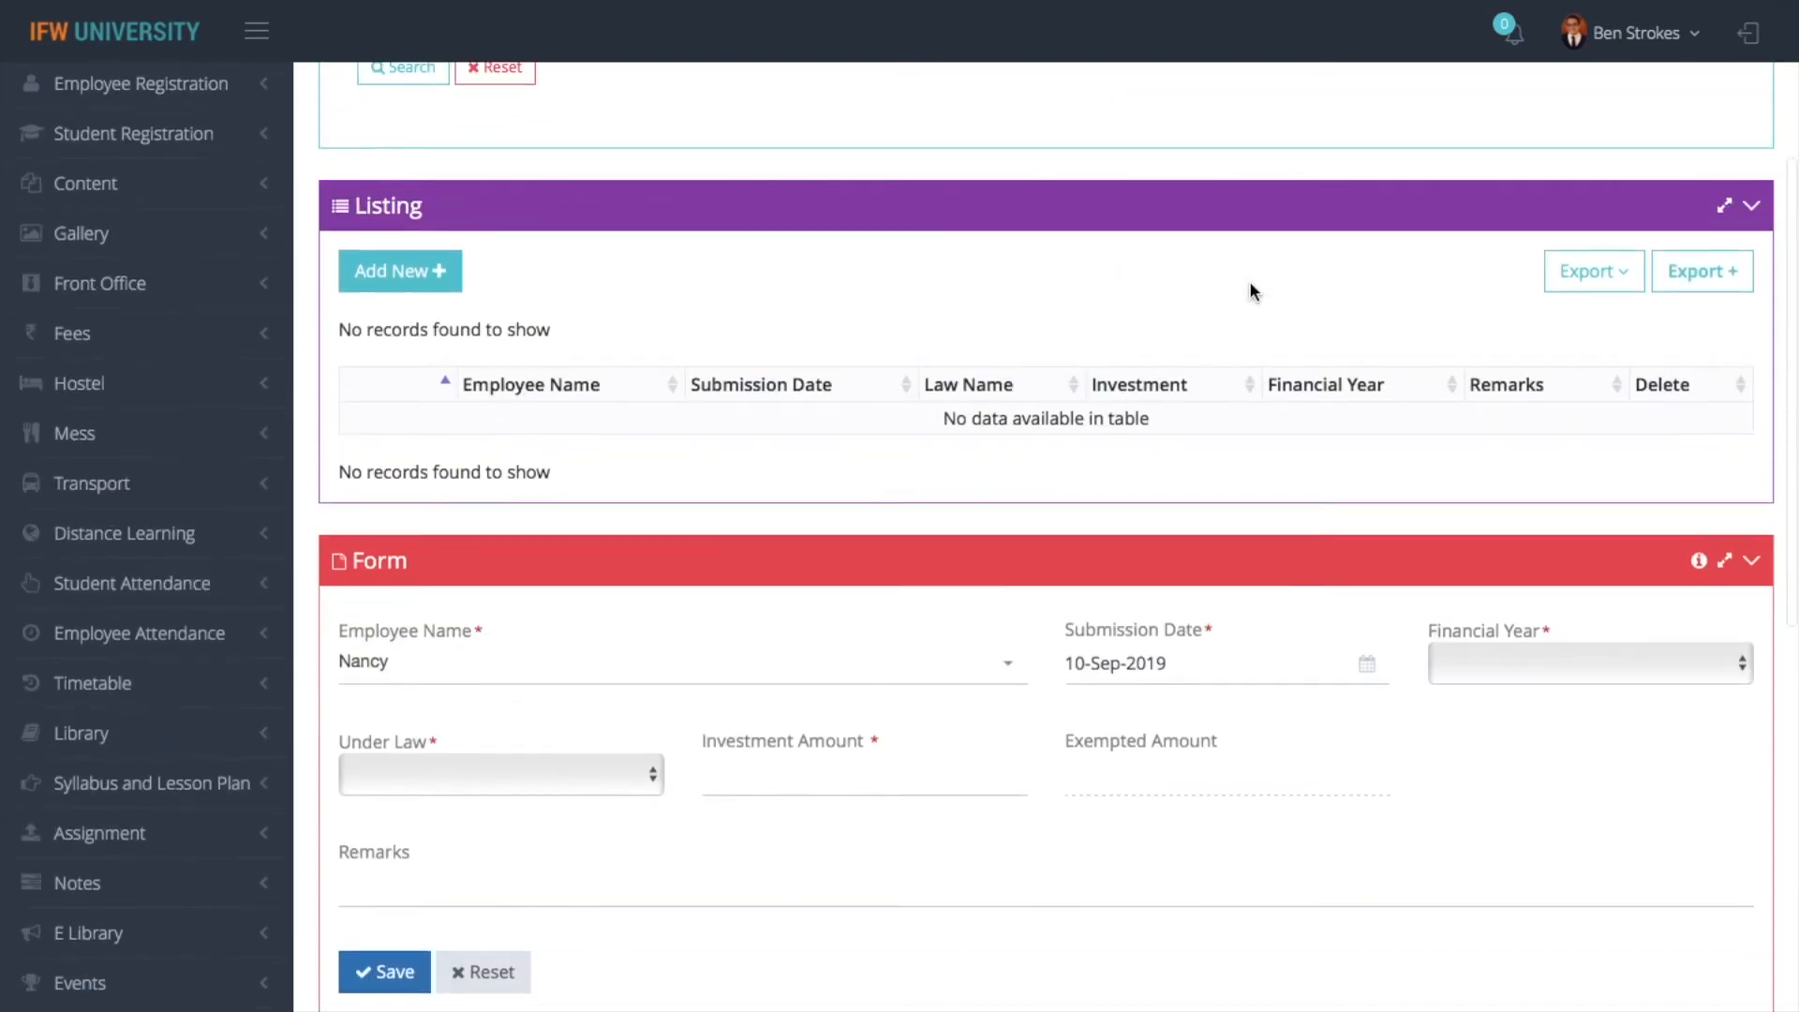
left_click(1471, 663)
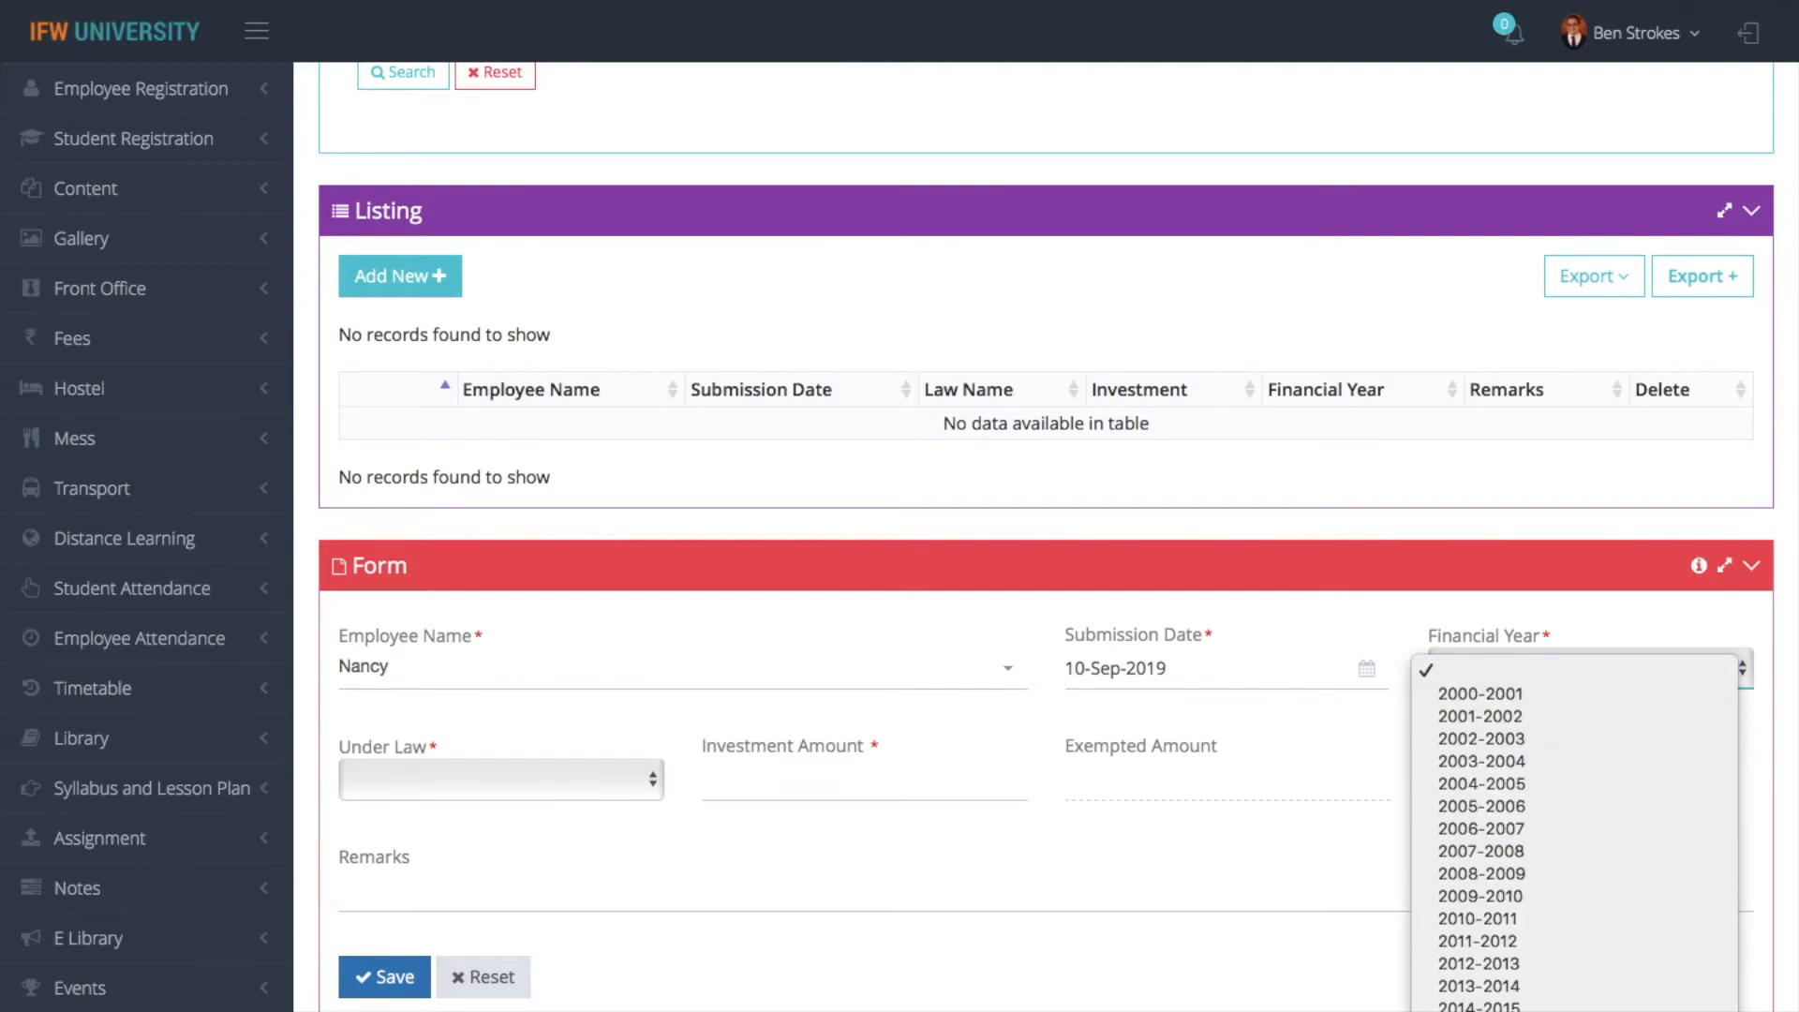
scroll(1444, 1008, "down", 3)
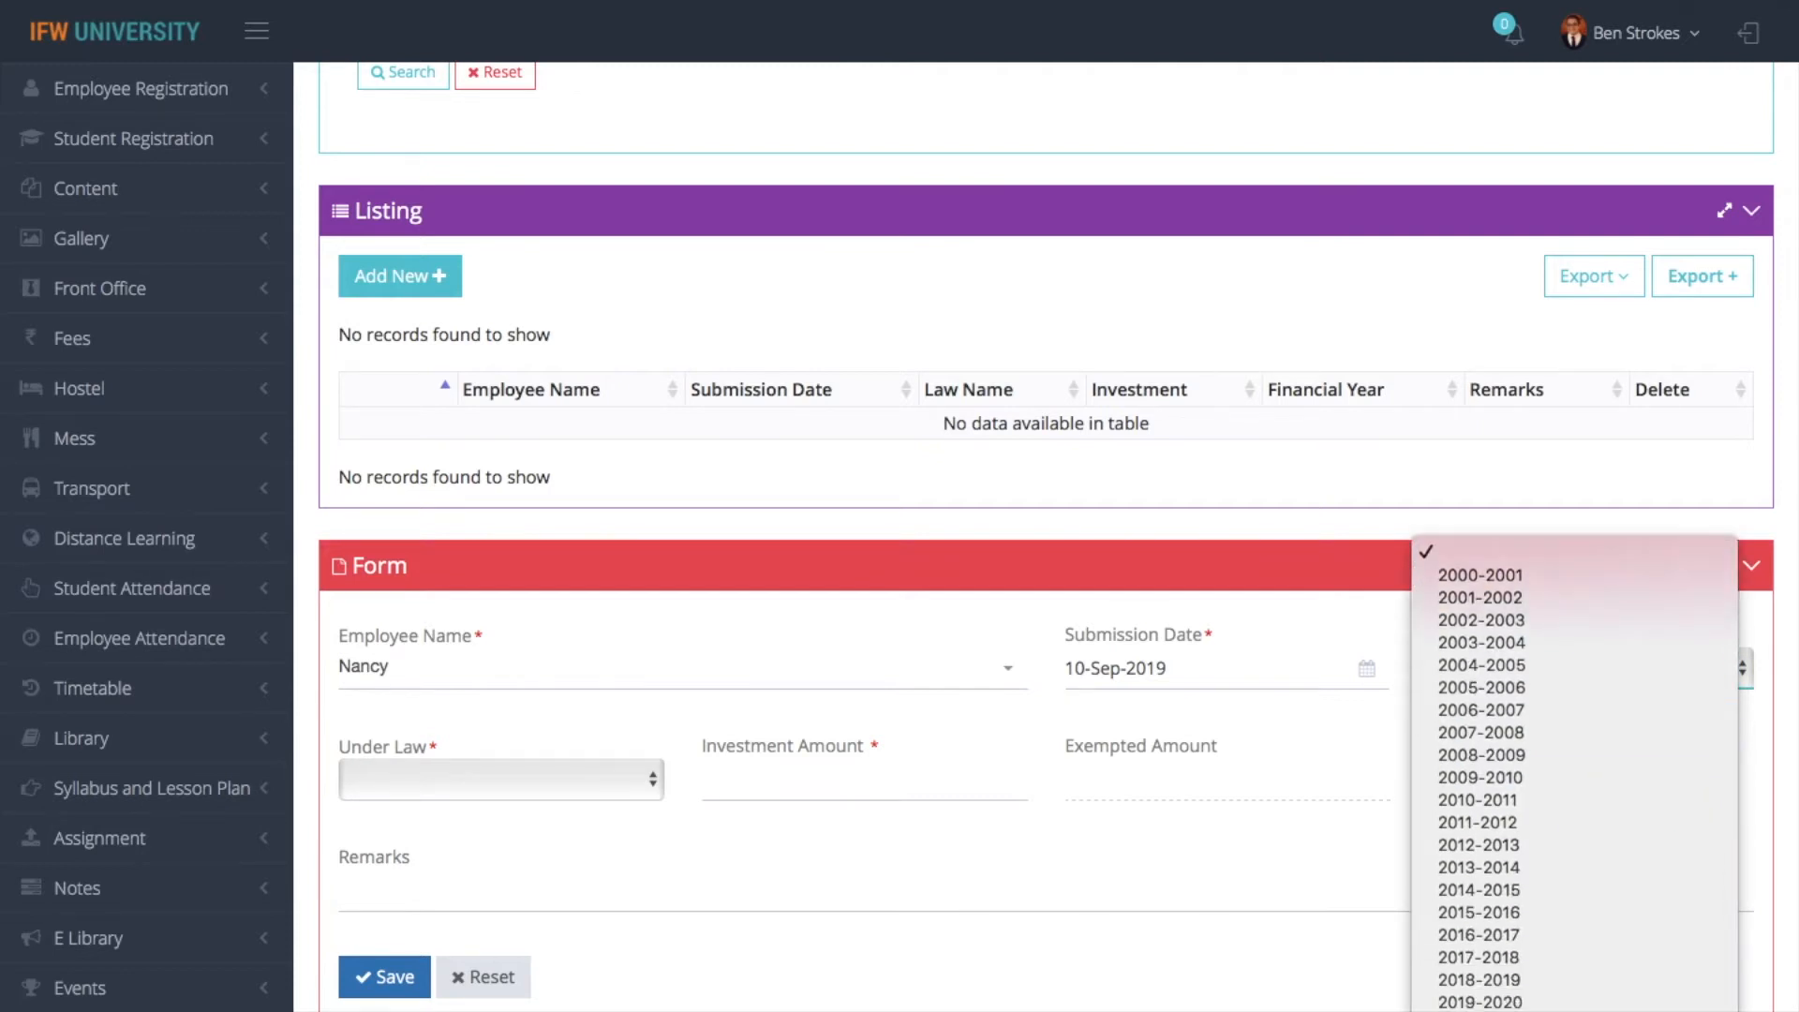
left_click(1444, 1003)
left_click(603, 785)
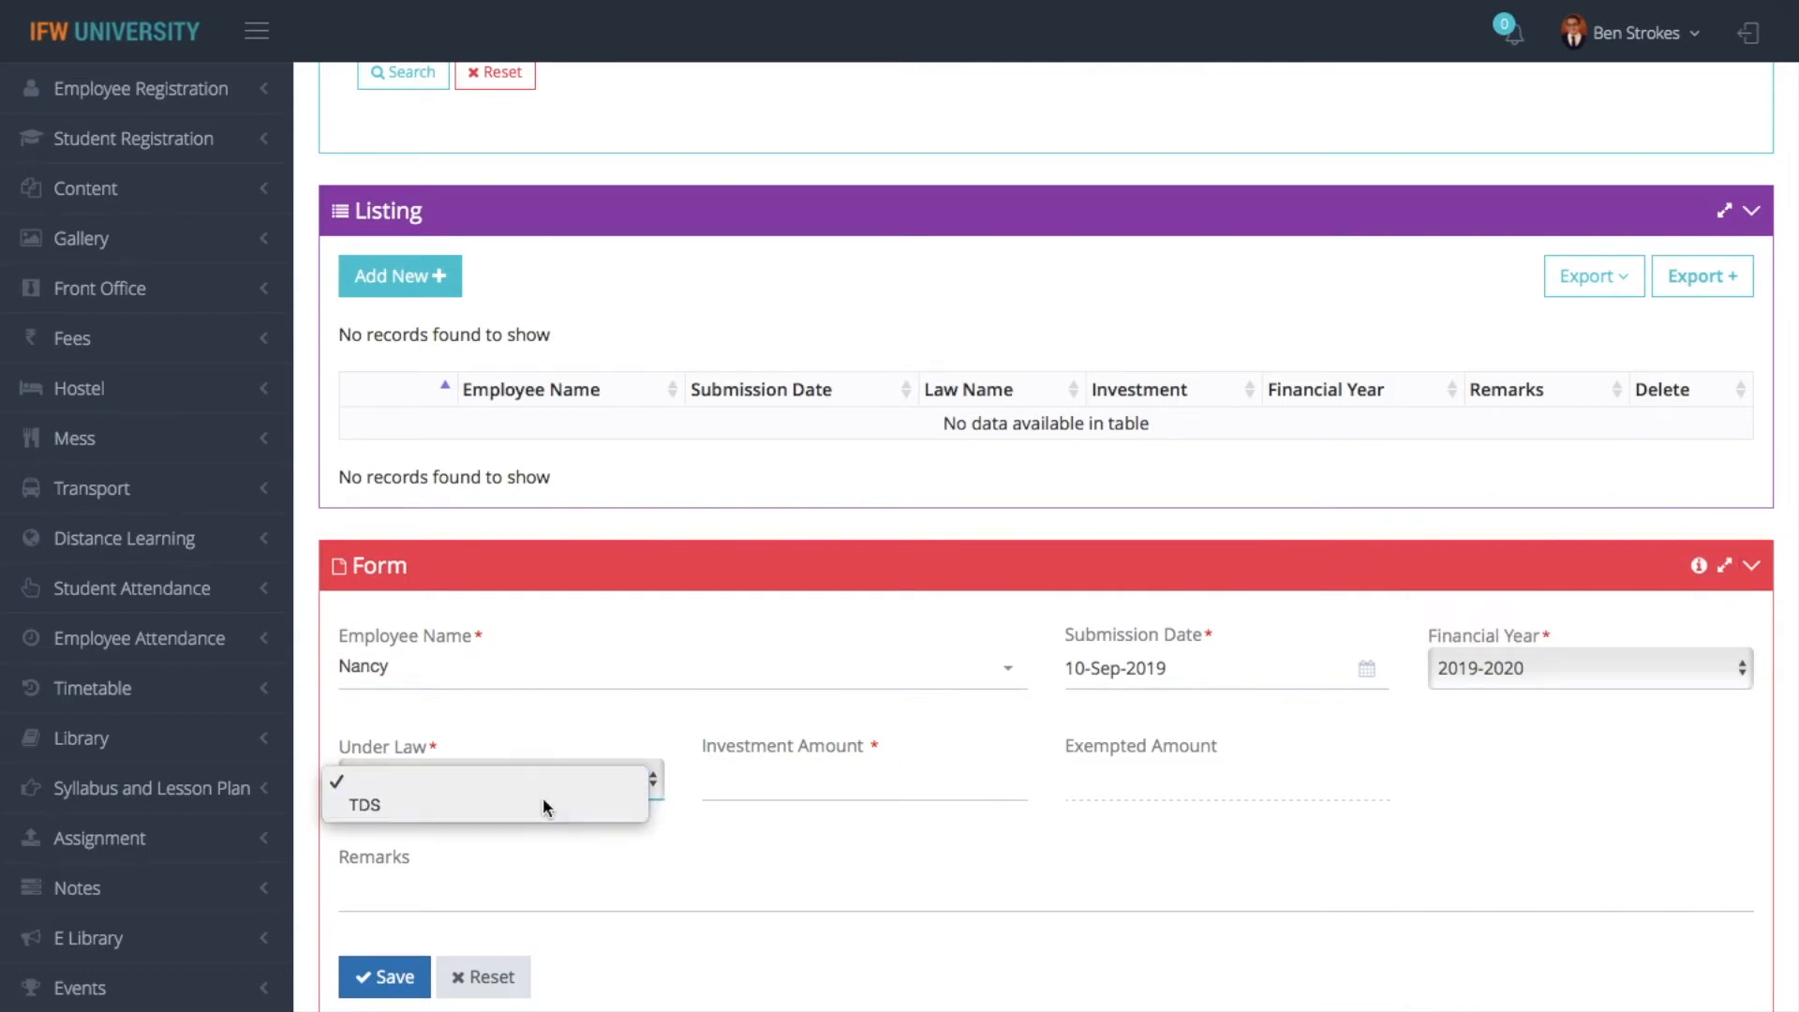
left_click(543, 801)
- Enter 40000 as the Investment Amount and save the employee investment
left_click(789, 785)
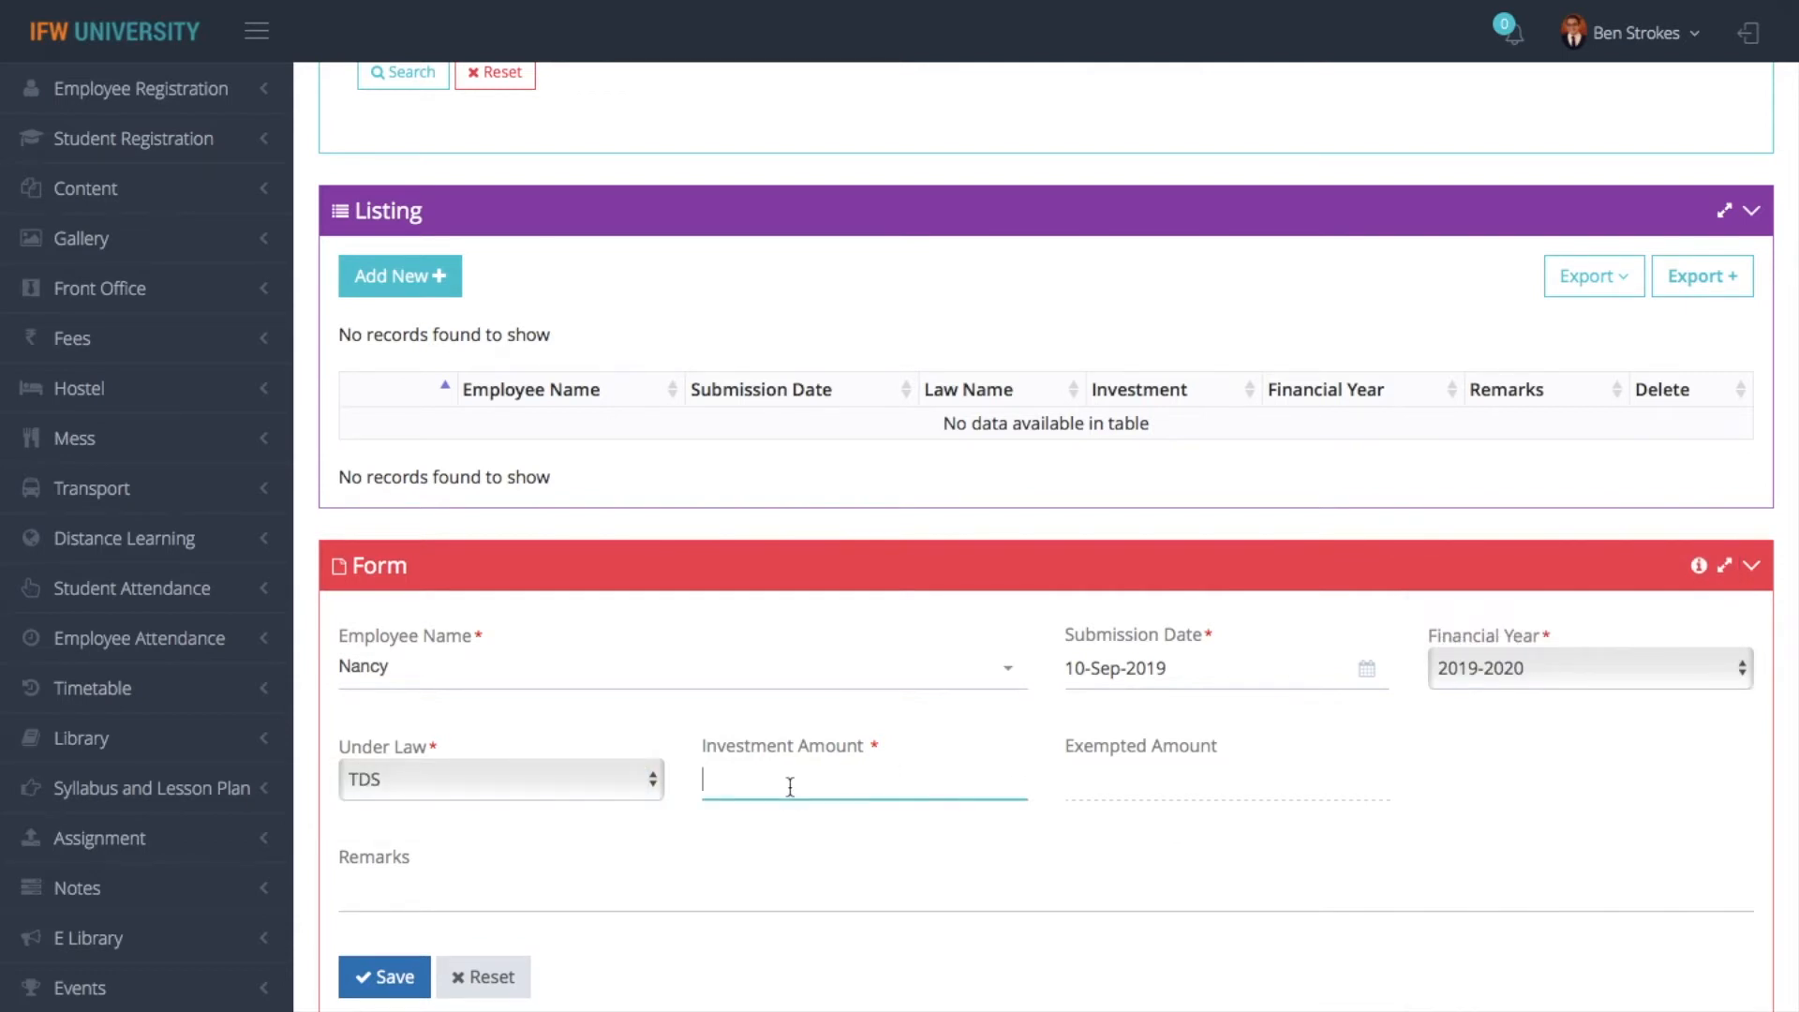
type("40000")
left_click(392, 975)
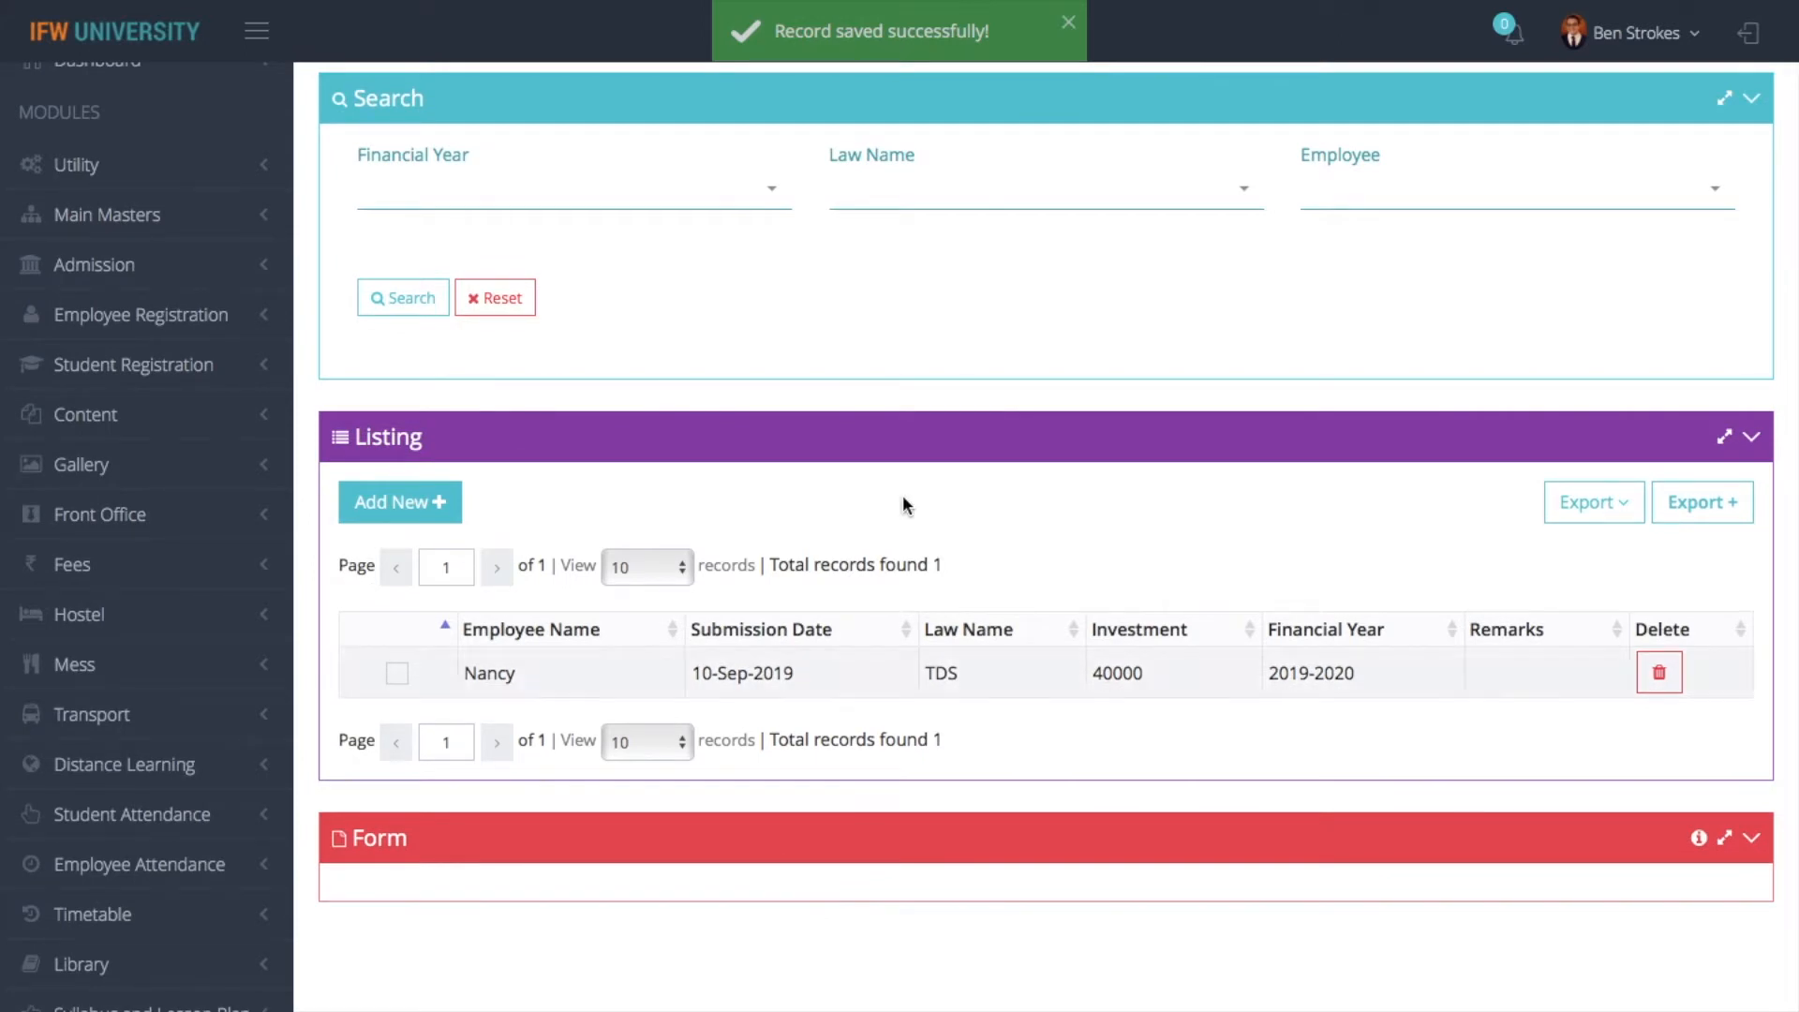
- Return to the Payroll dashboard and open the Employee Salary Details form
scroll(913, 300, "up", 3)
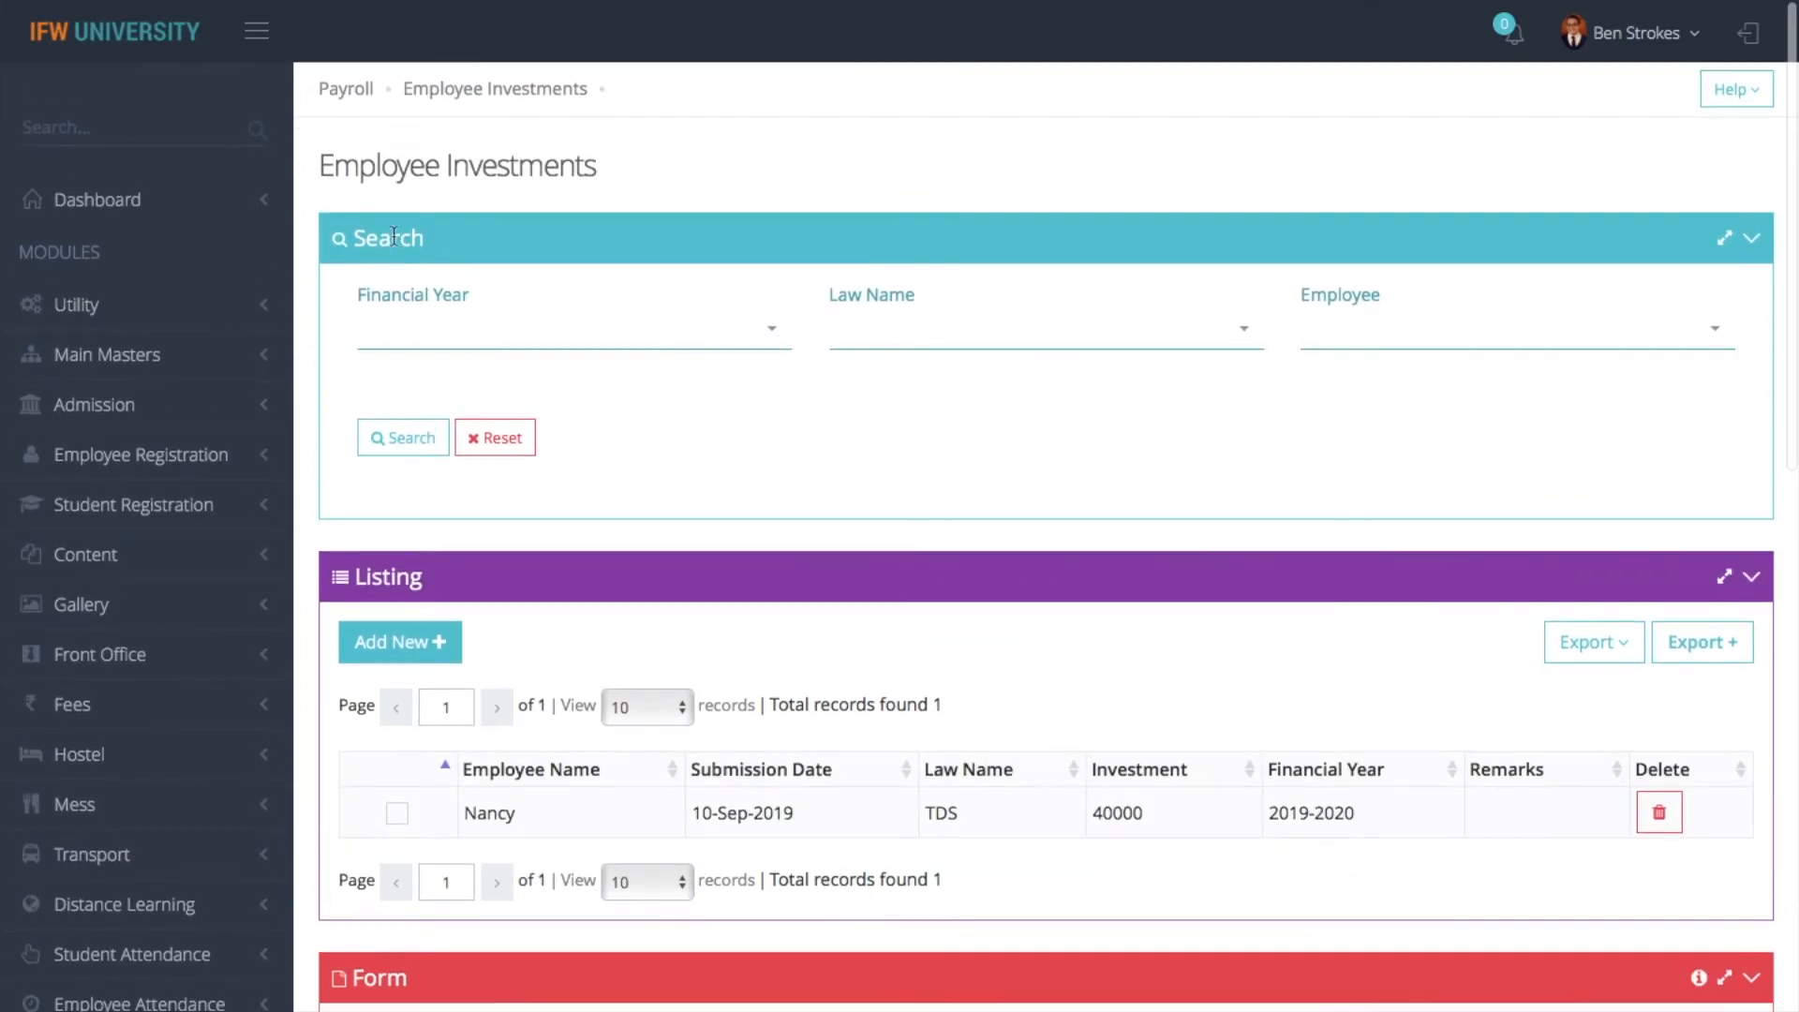
left_click(355, 90)
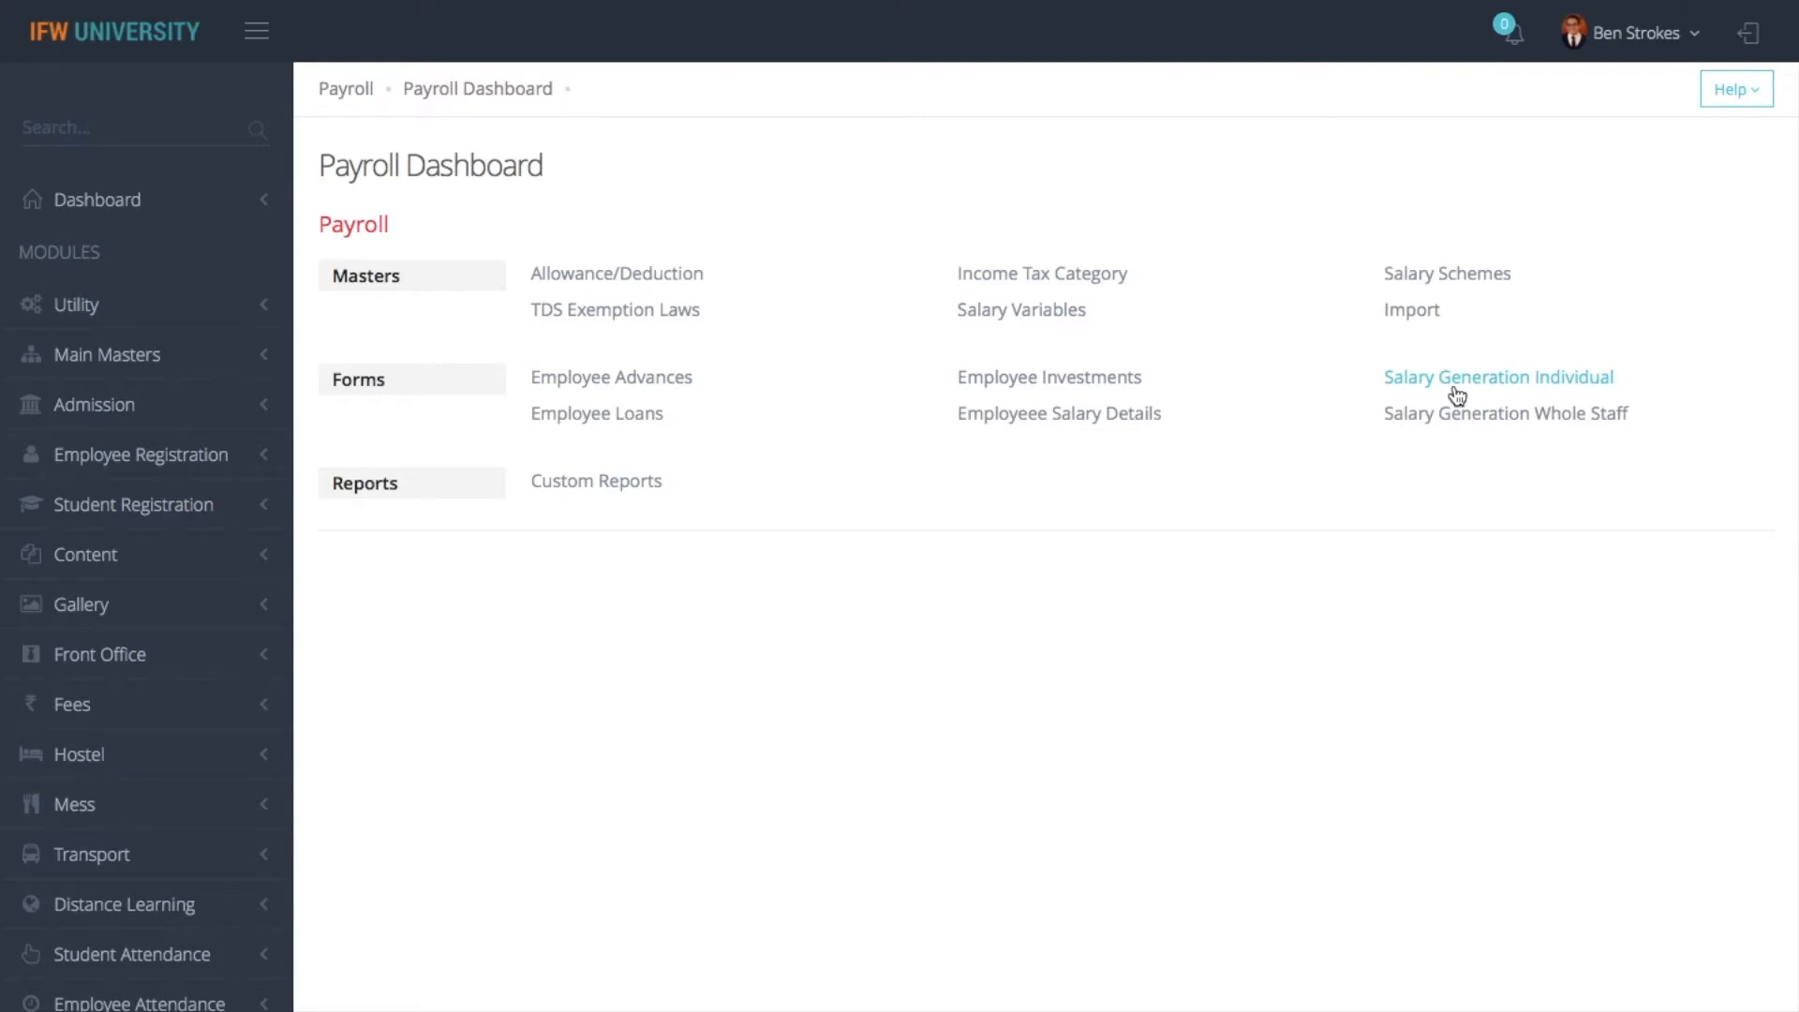
left_click(1044, 421)
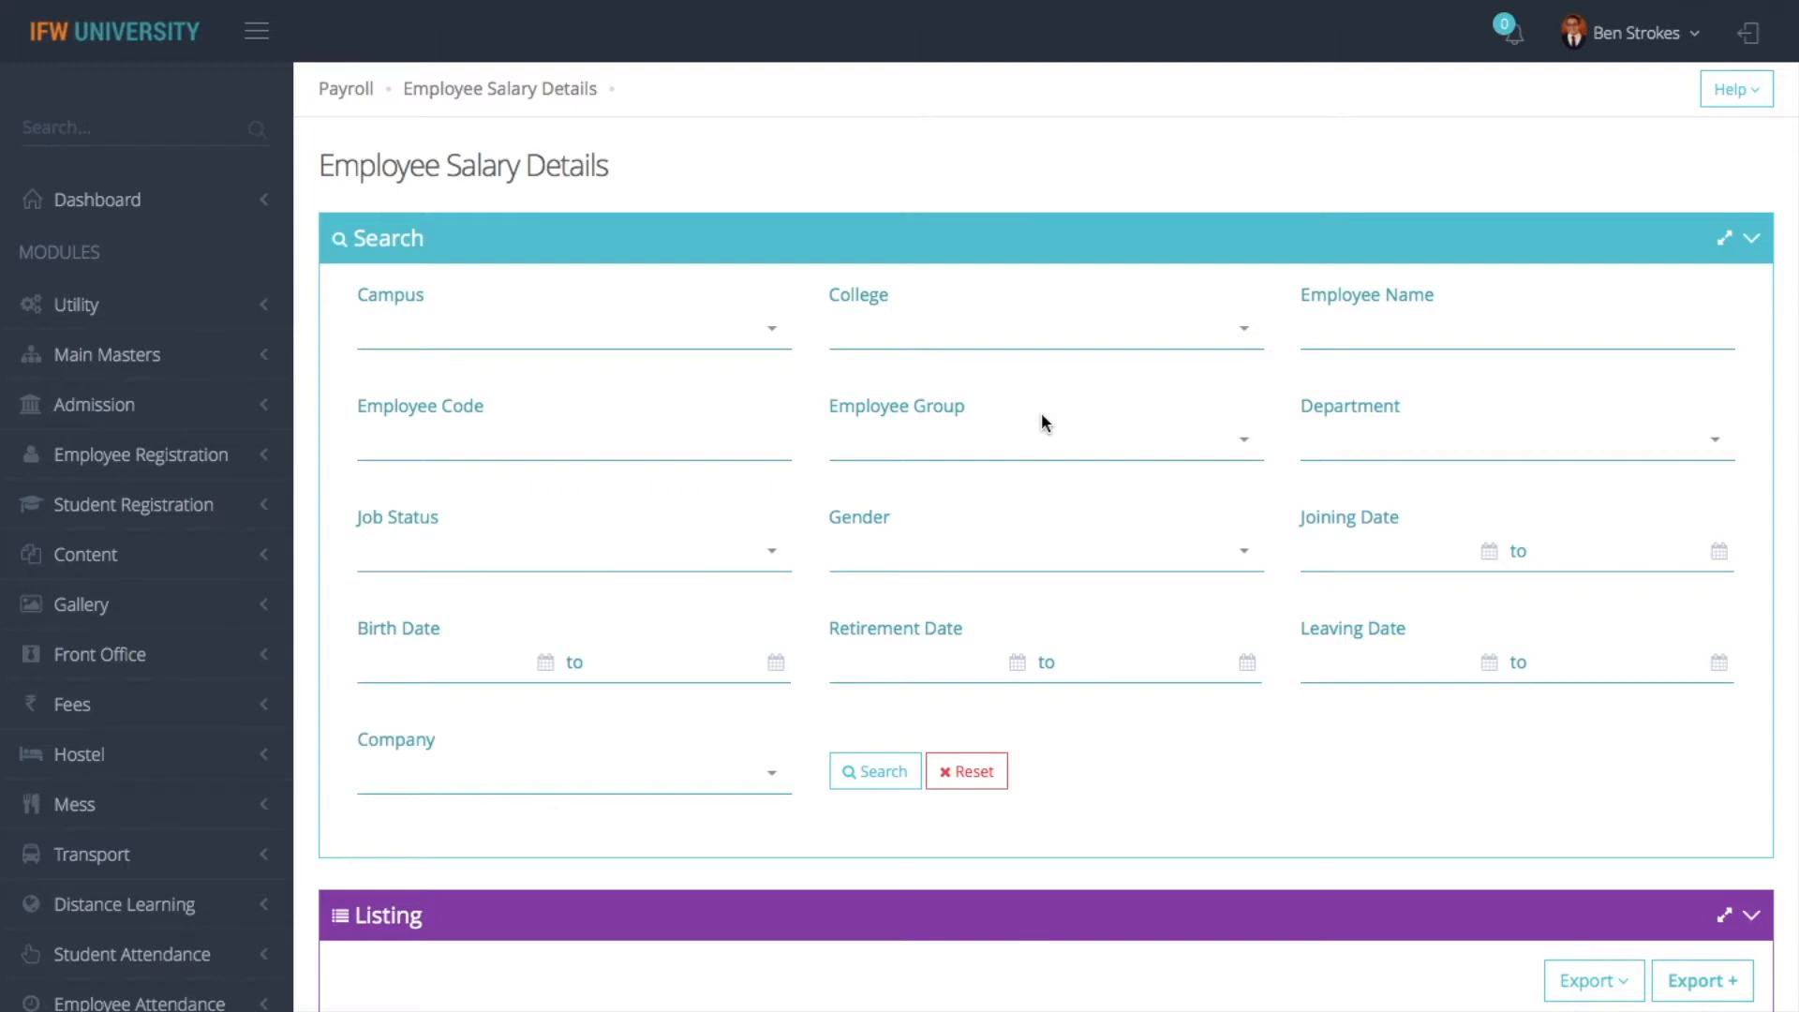
right_click(1042, 419)
left_click(802, 512)
scroll(802, 512, "down", 3)
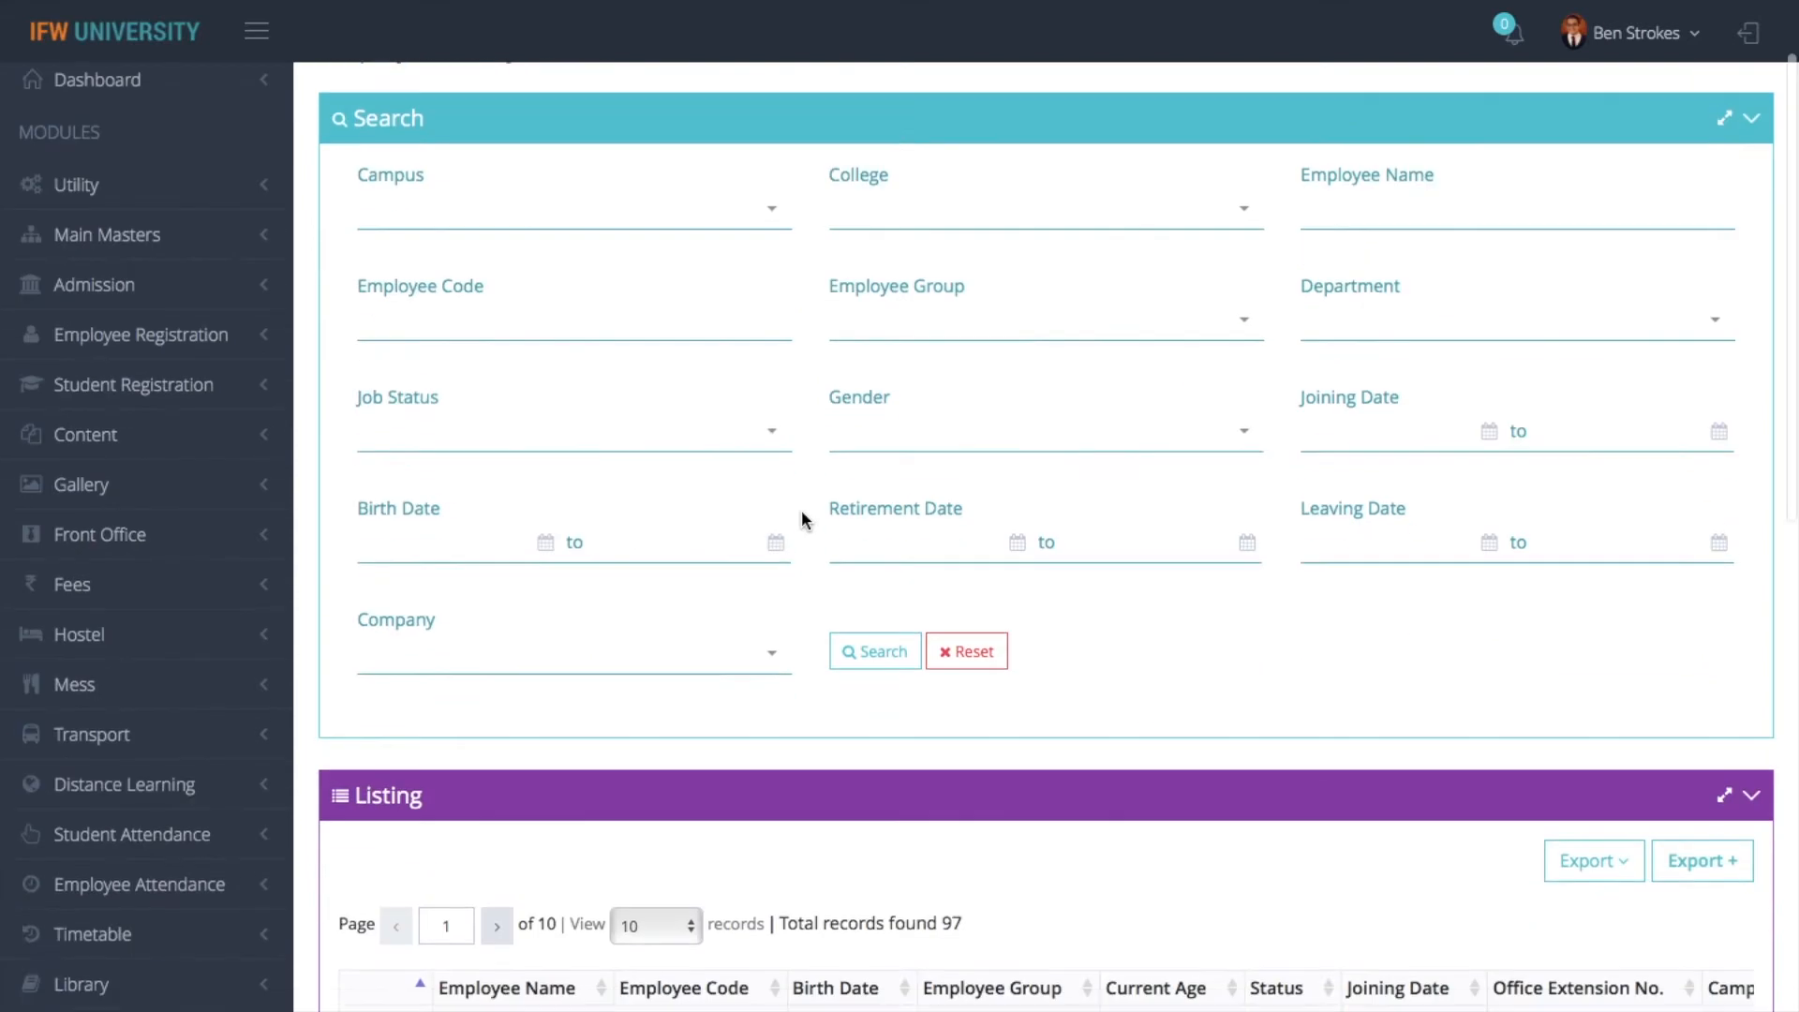
right_click(801, 510)
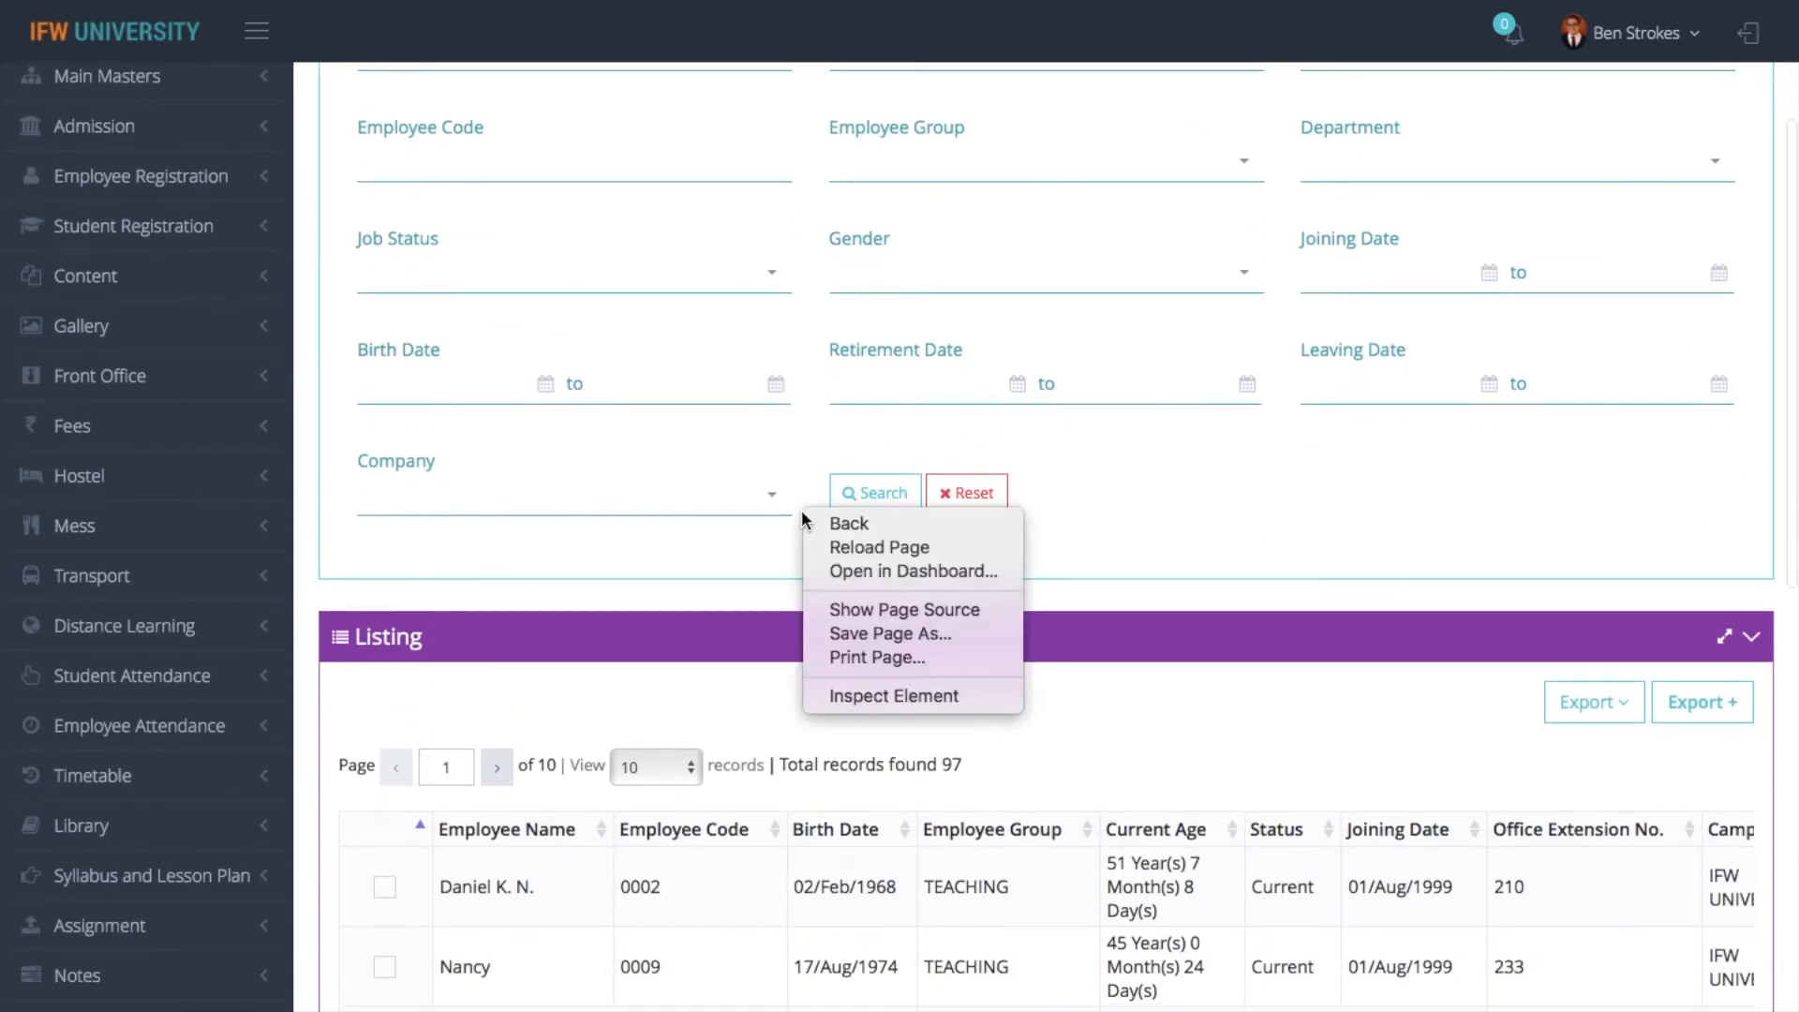
left_click(626, 618)
scroll(660, 562, "down", 3)
scroll(660, 562, "up", 6)
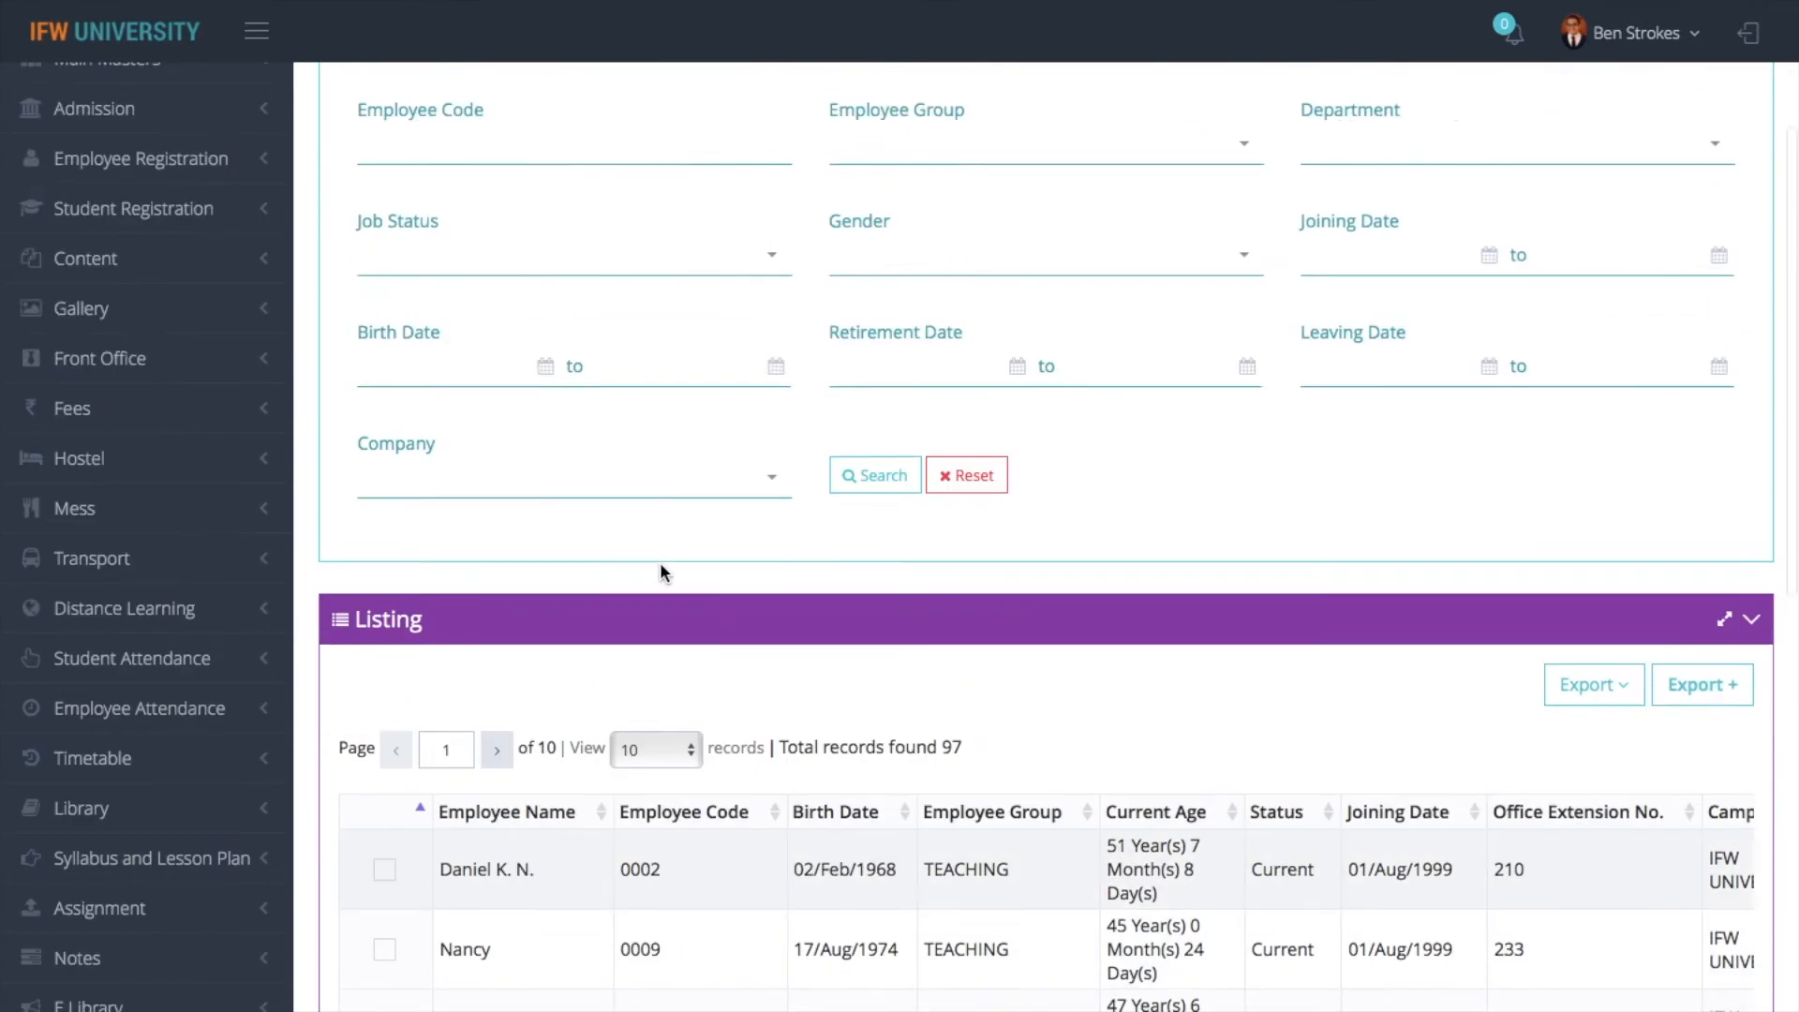
- Search the salary details by part of the employee's name and open the matching record
left_click(1345, 346)
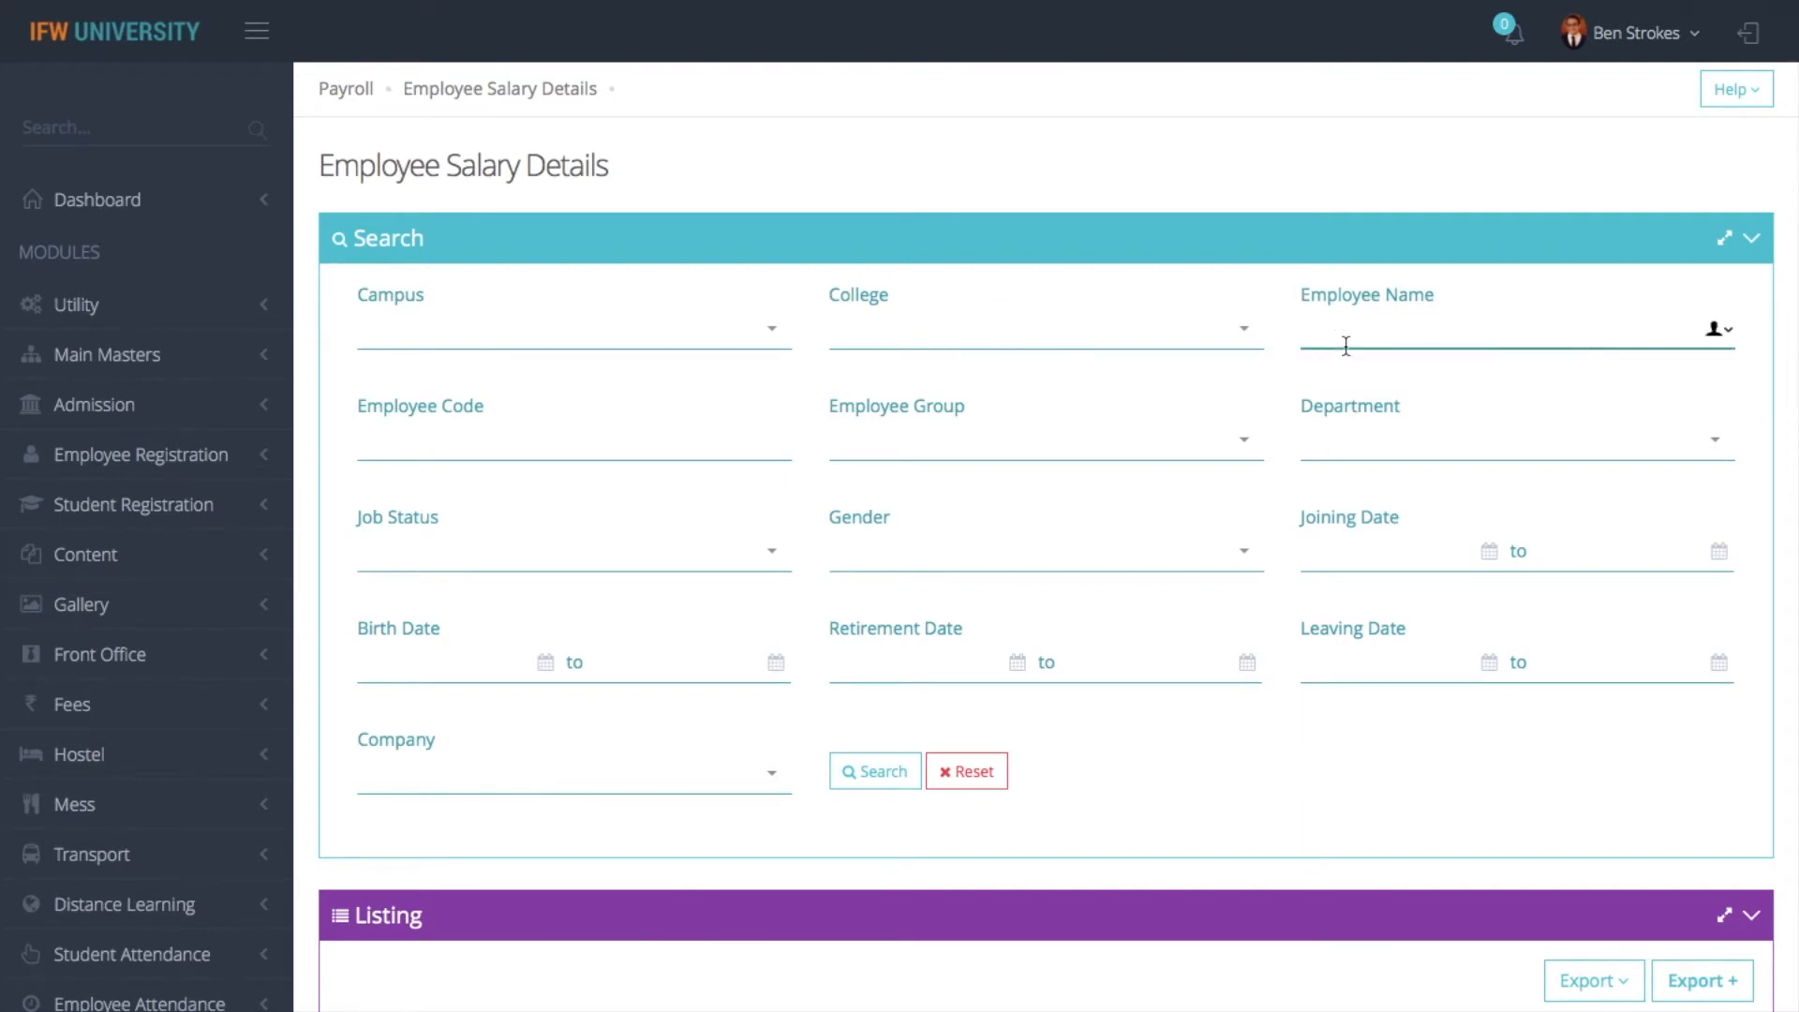
type("danie")
left_click(884, 772)
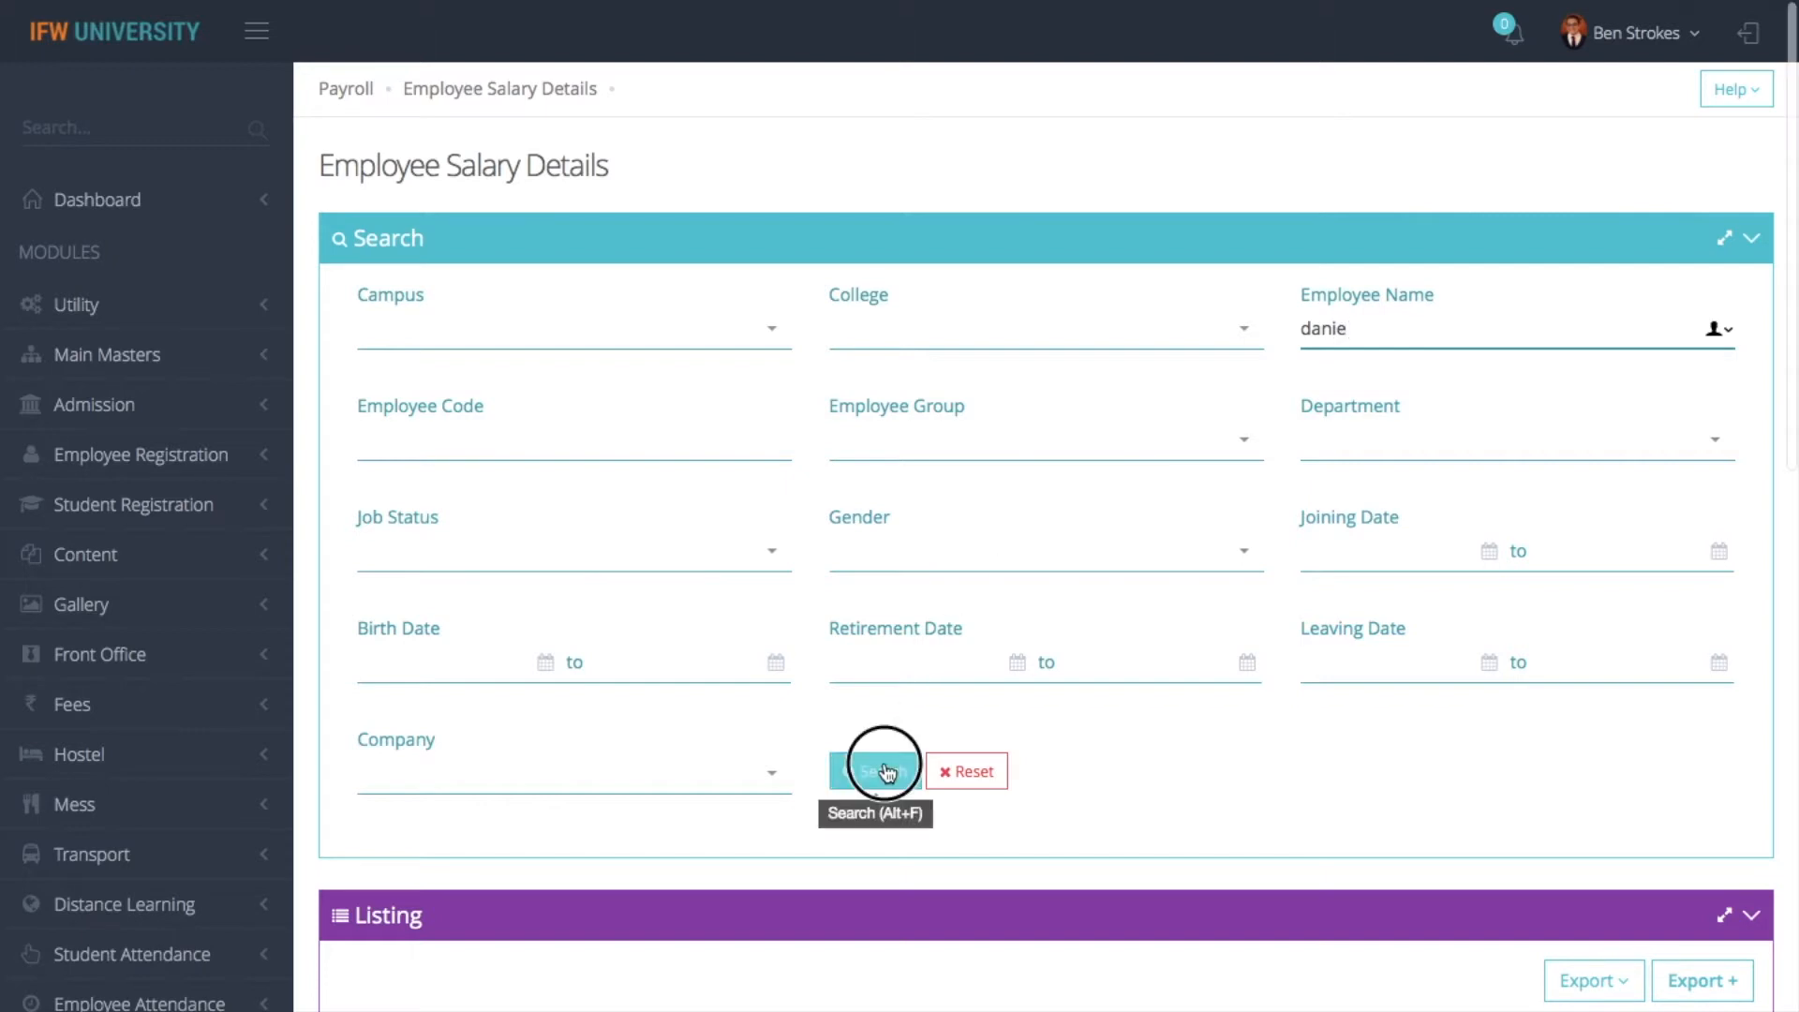
scroll(975, 568, "down", 4)
left_click(376, 661)
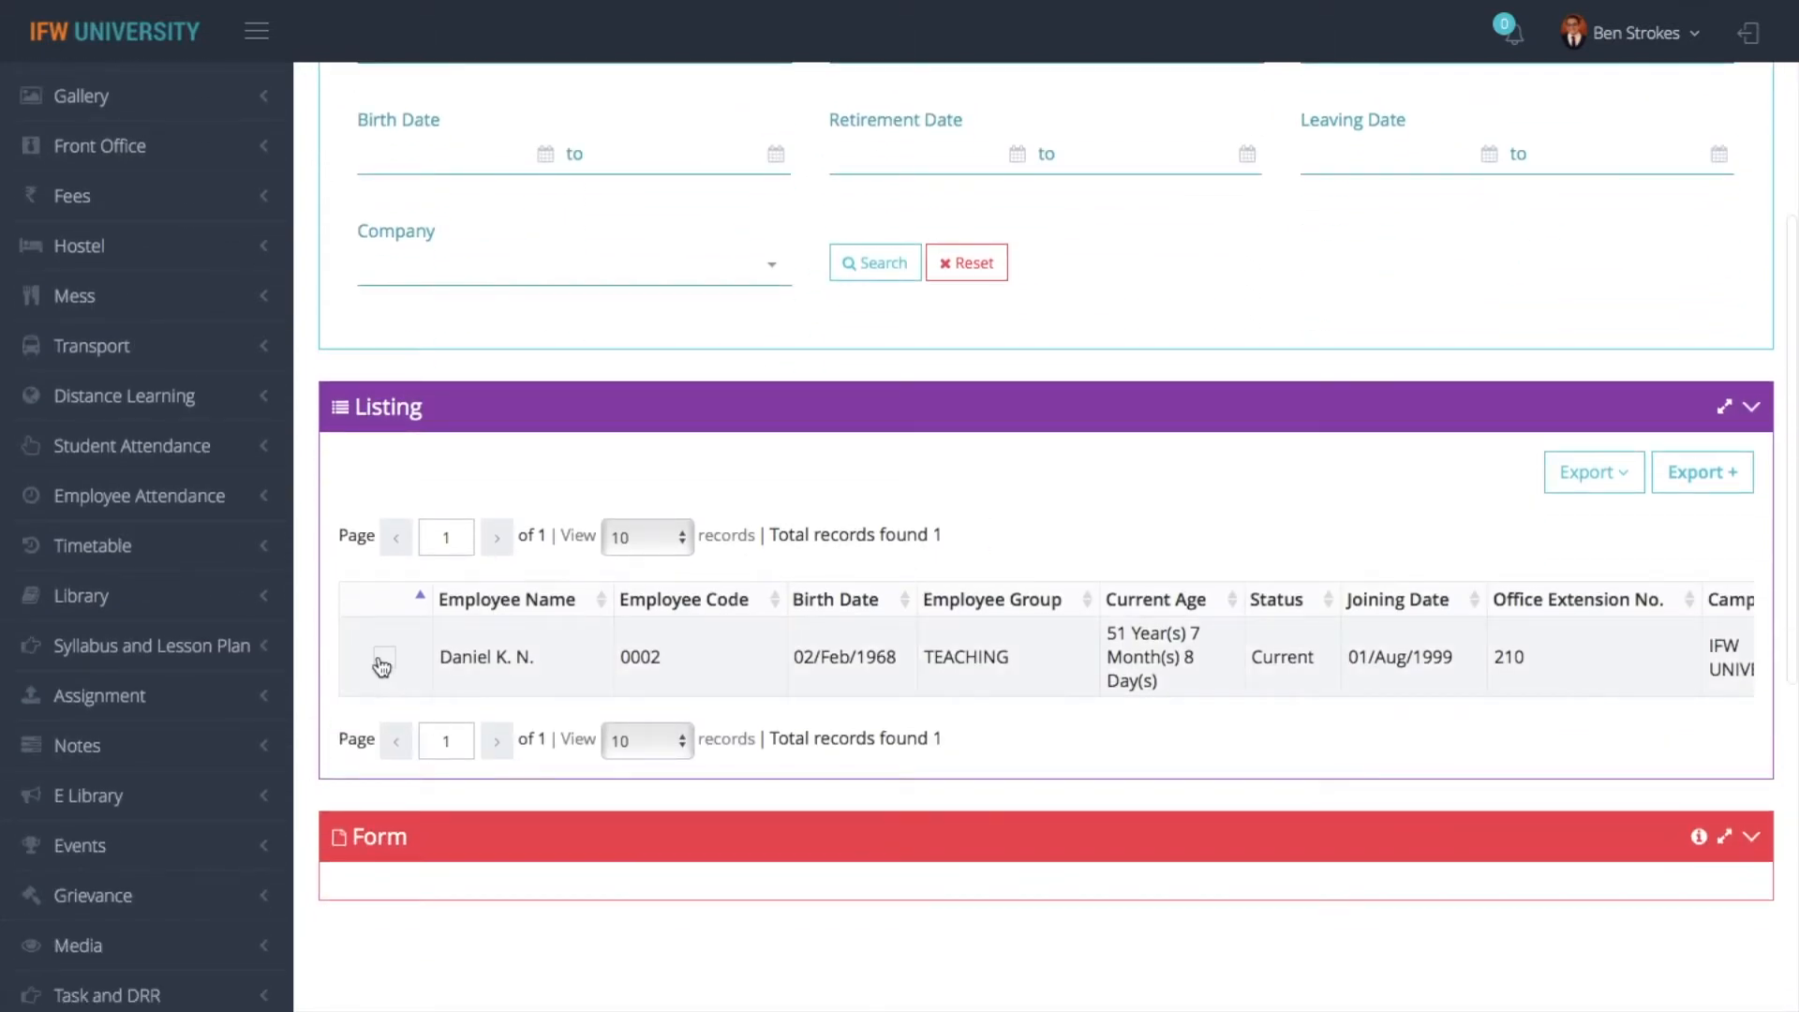
- Look through the employee's Salary Account, Current Salary Details and every column of the Salary Scheme table
scroll(379, 658, "down", 8)
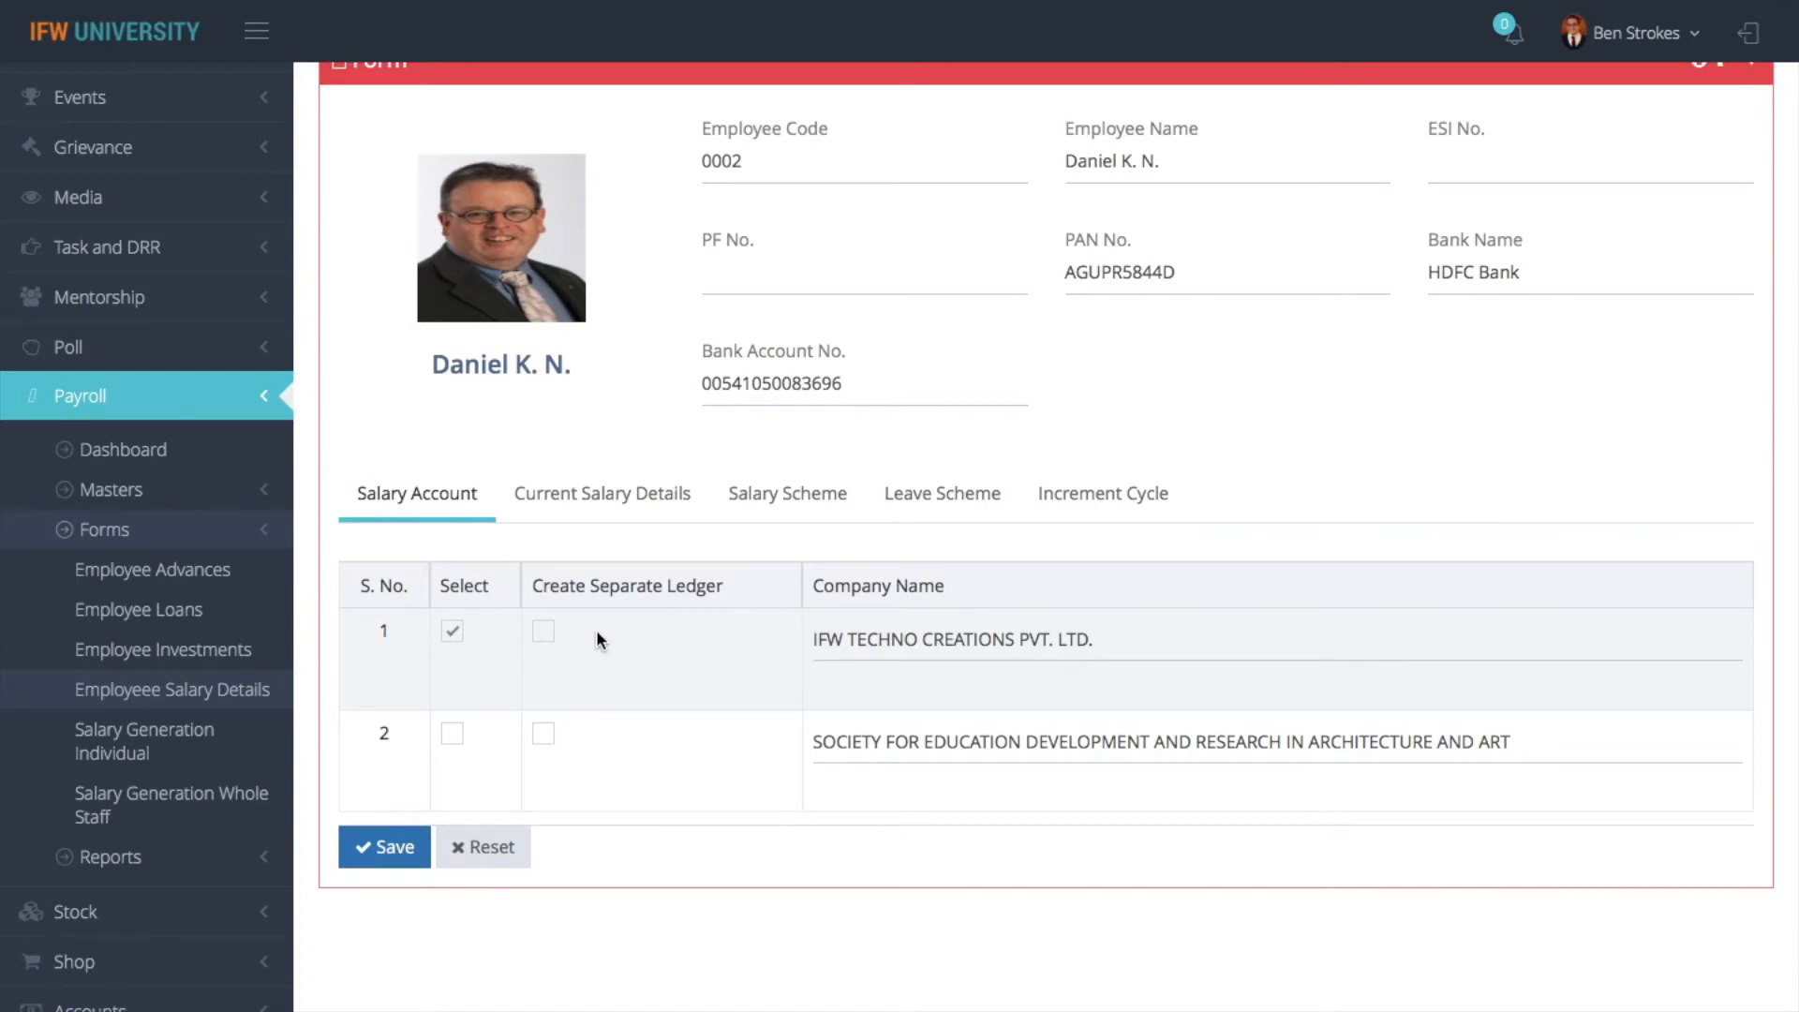
left_click(652, 497)
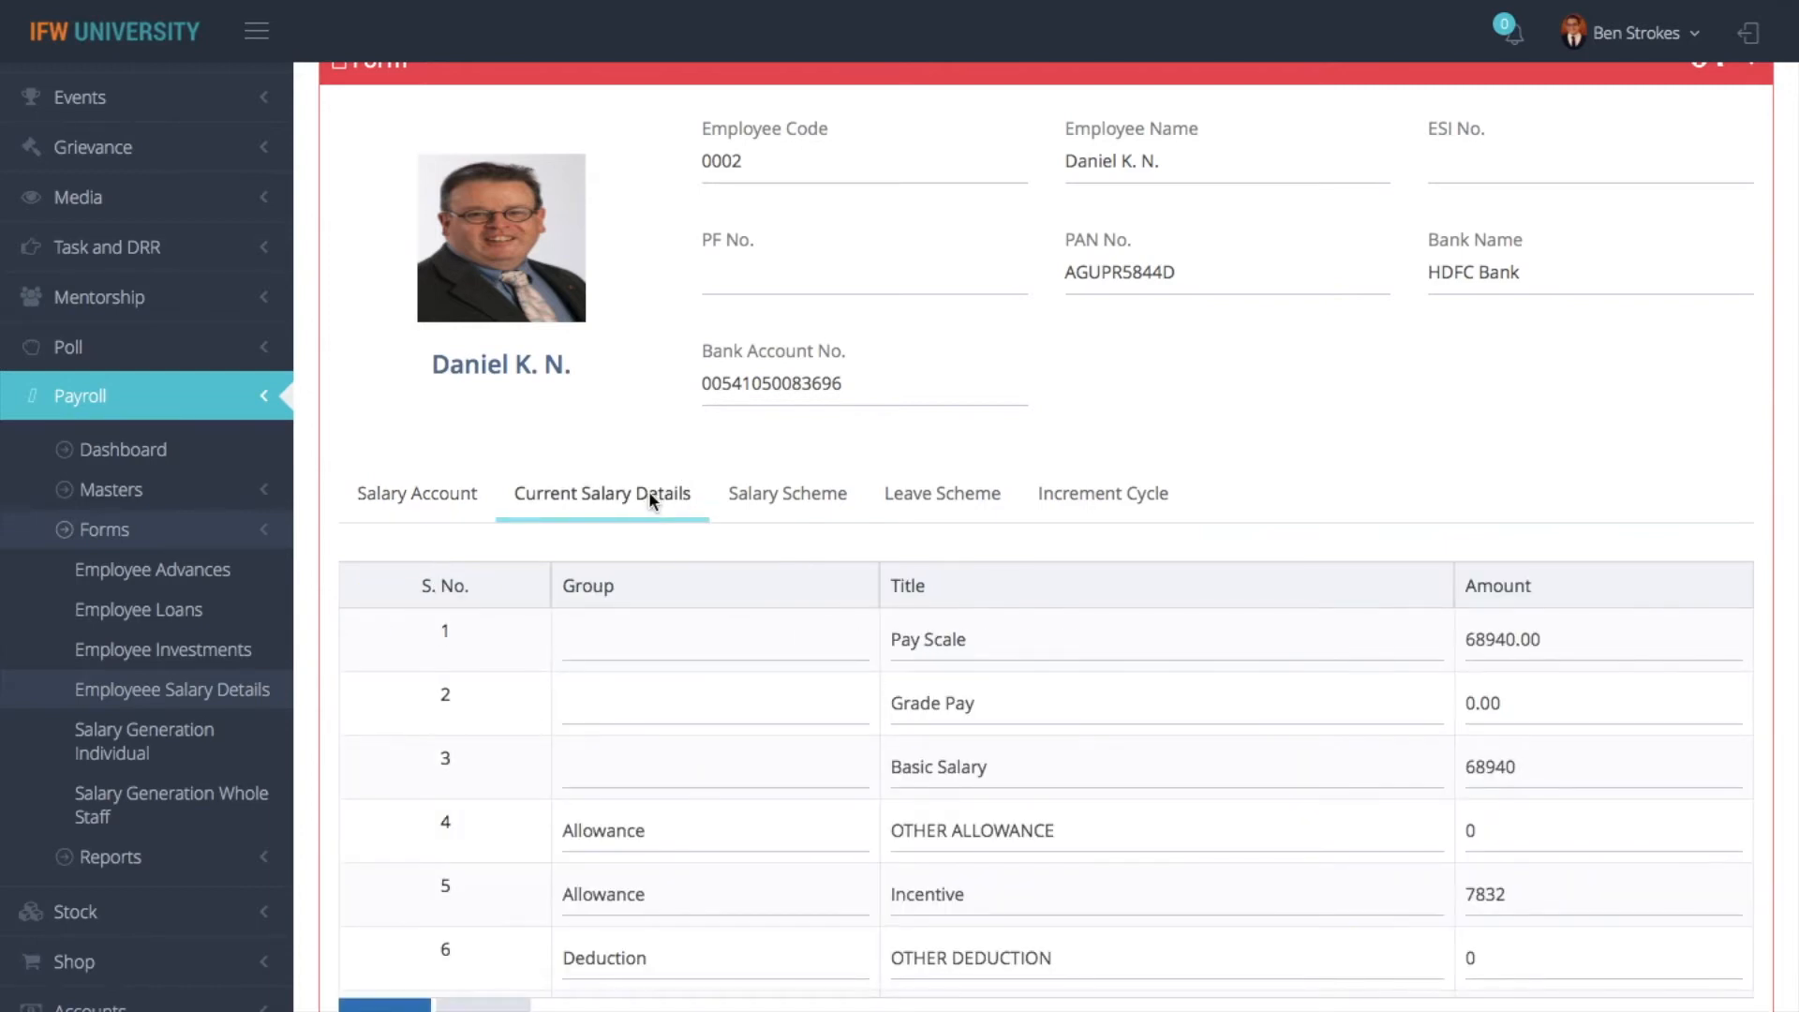
left_click(802, 503)
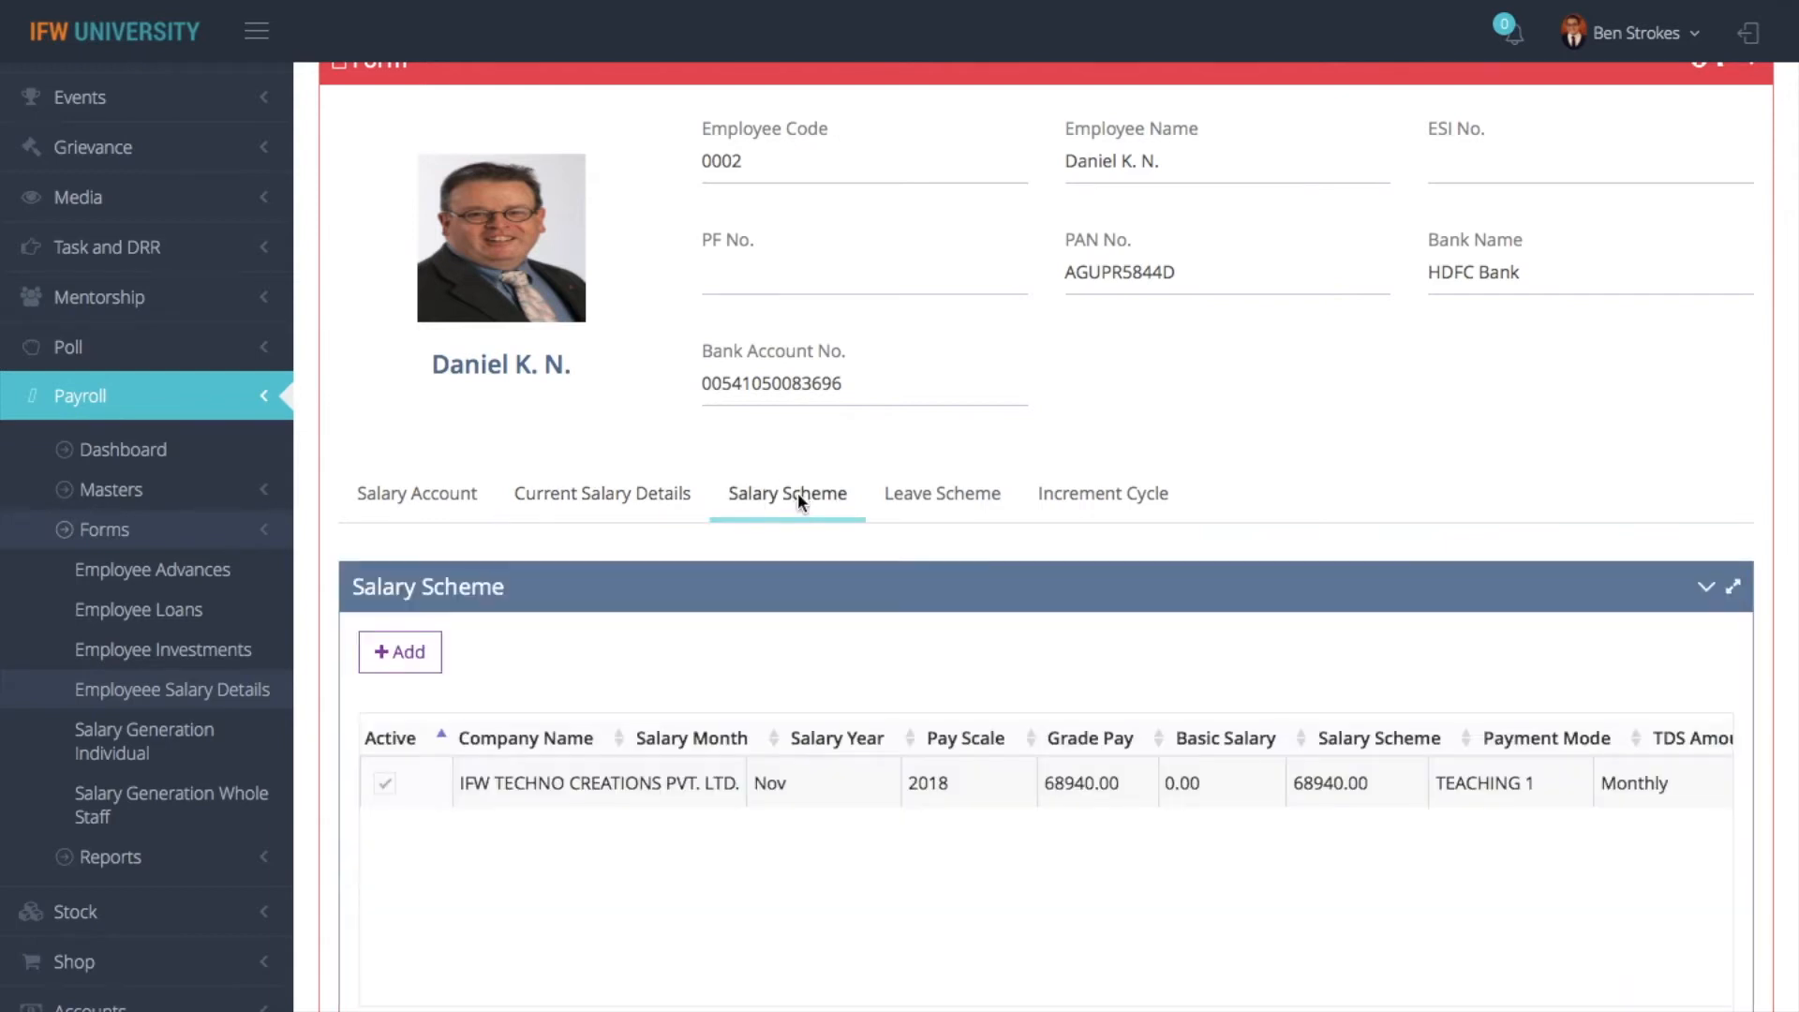
scroll(1318, 796, "right", 6)
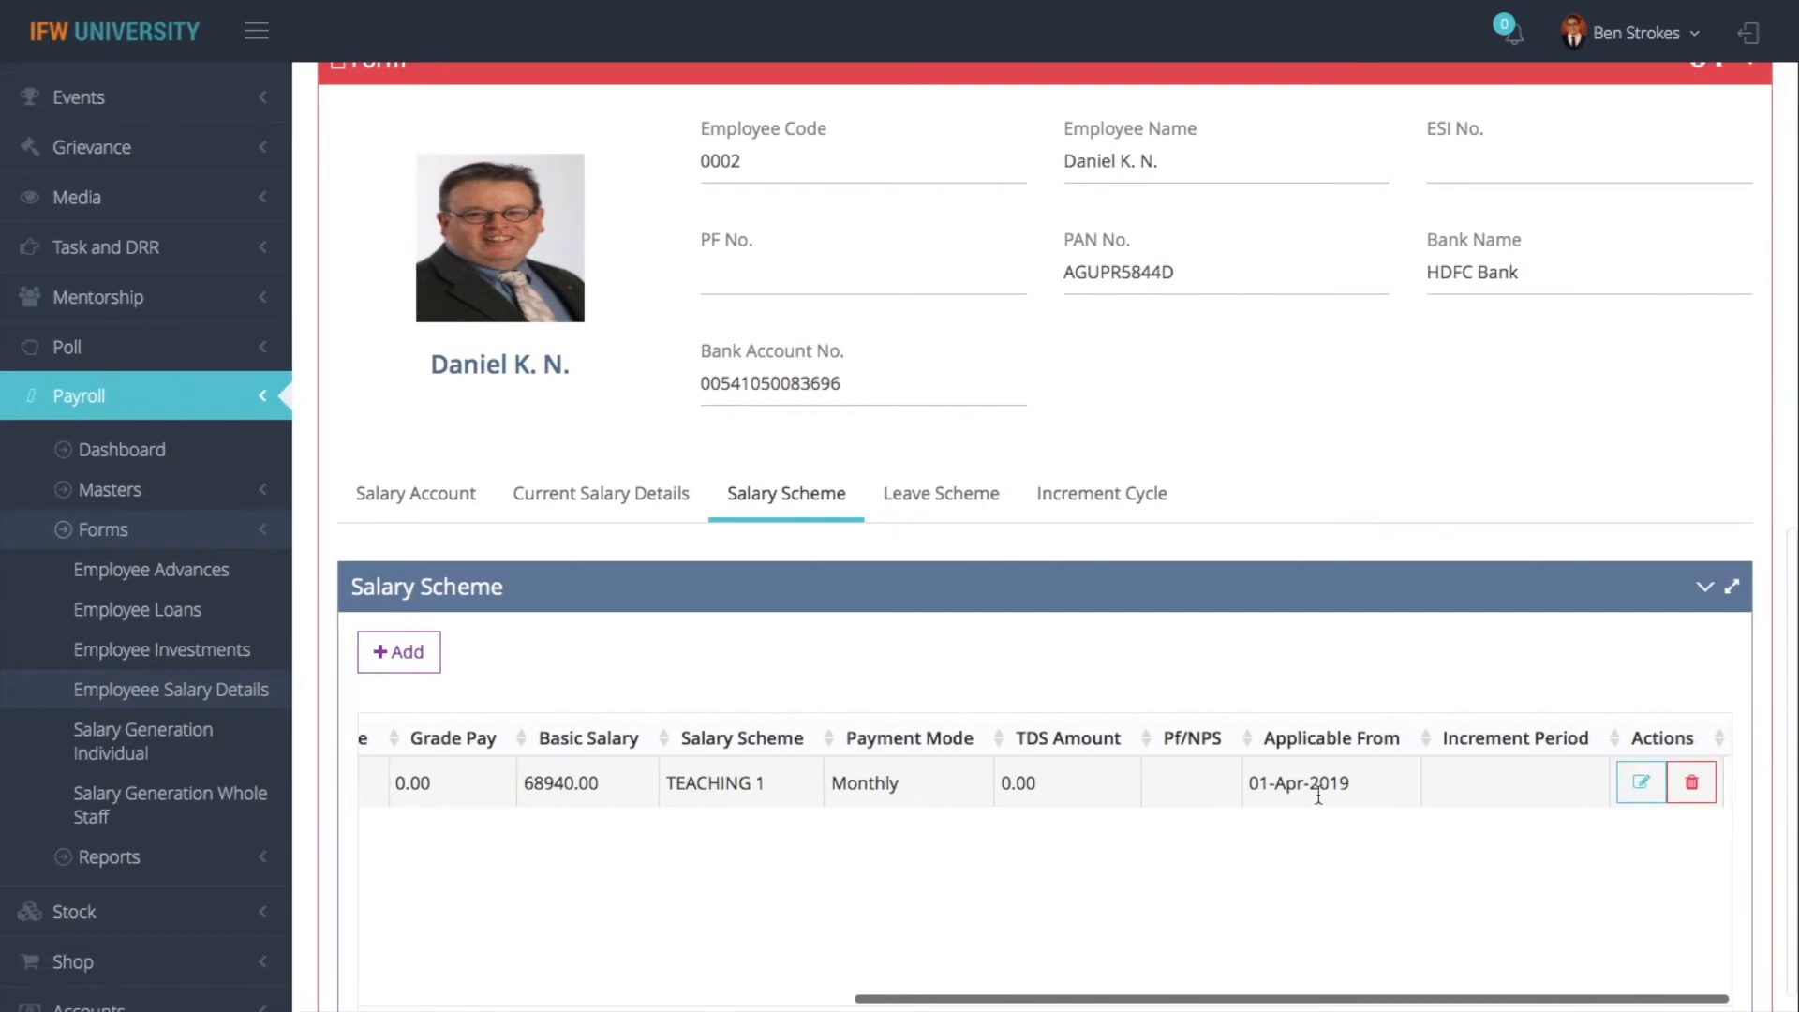
scroll(756, 786, "left", 6)
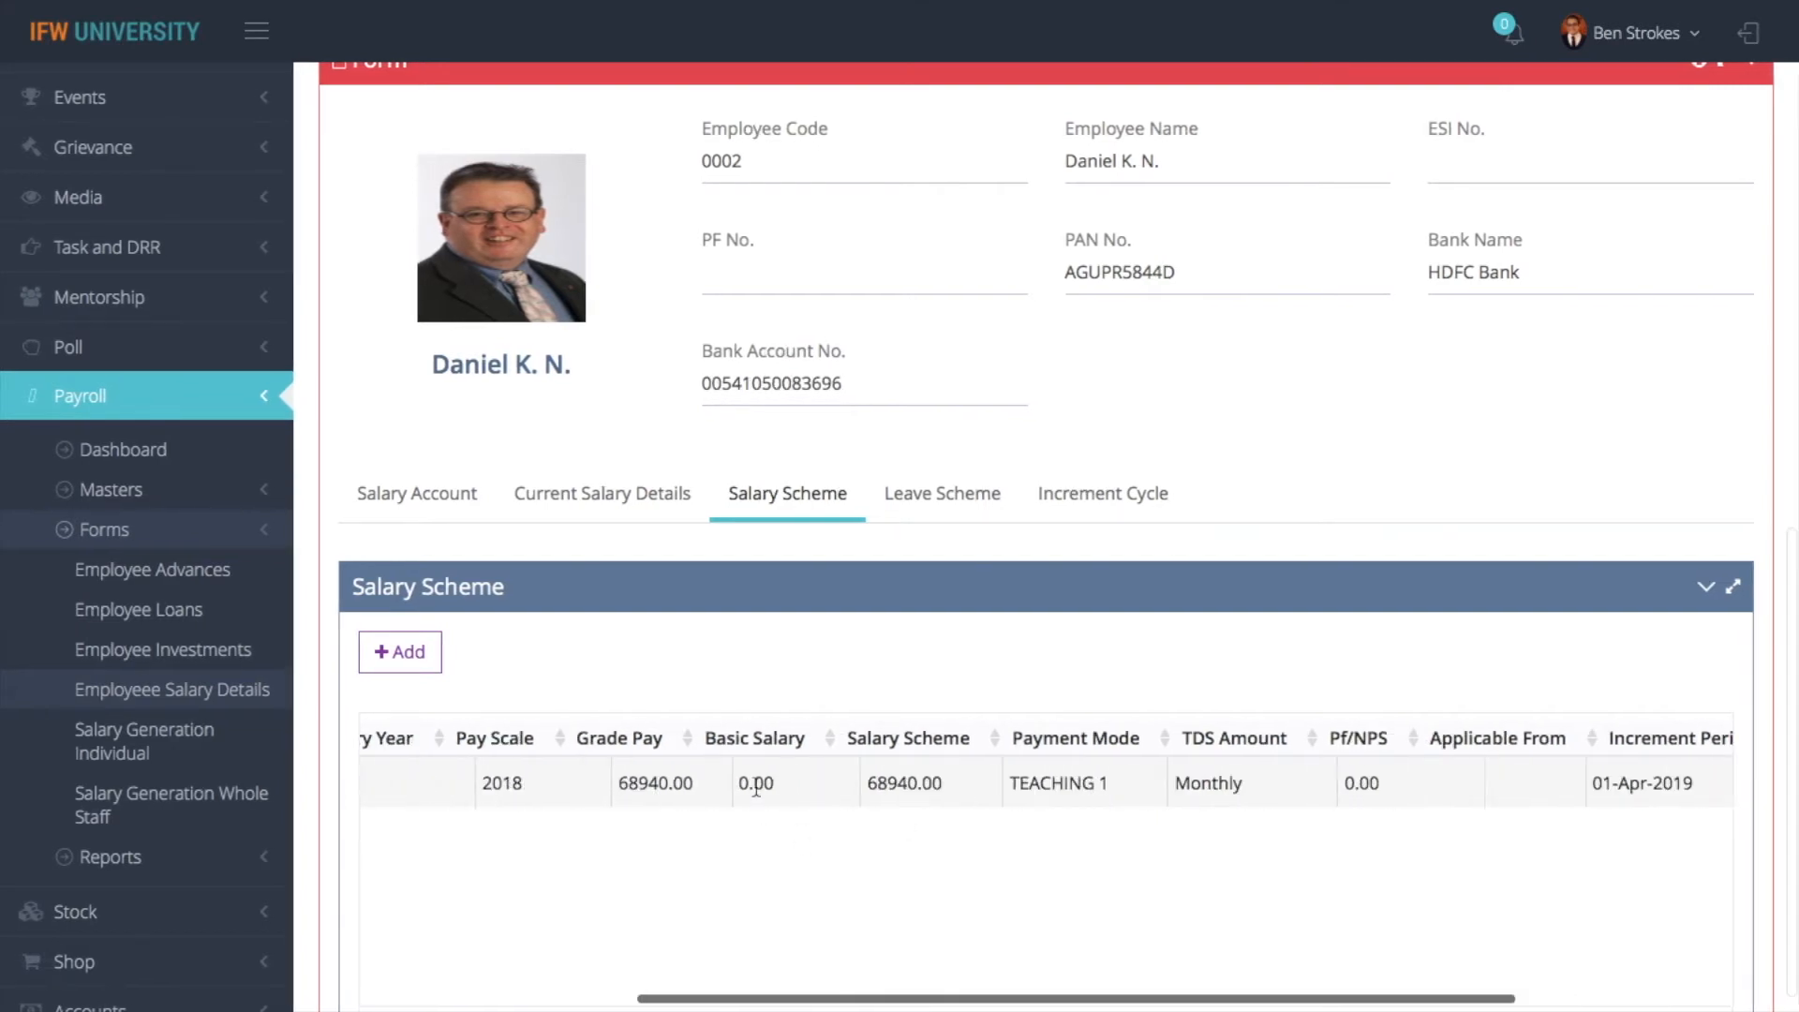
scroll(1515, 783, "right", 6)
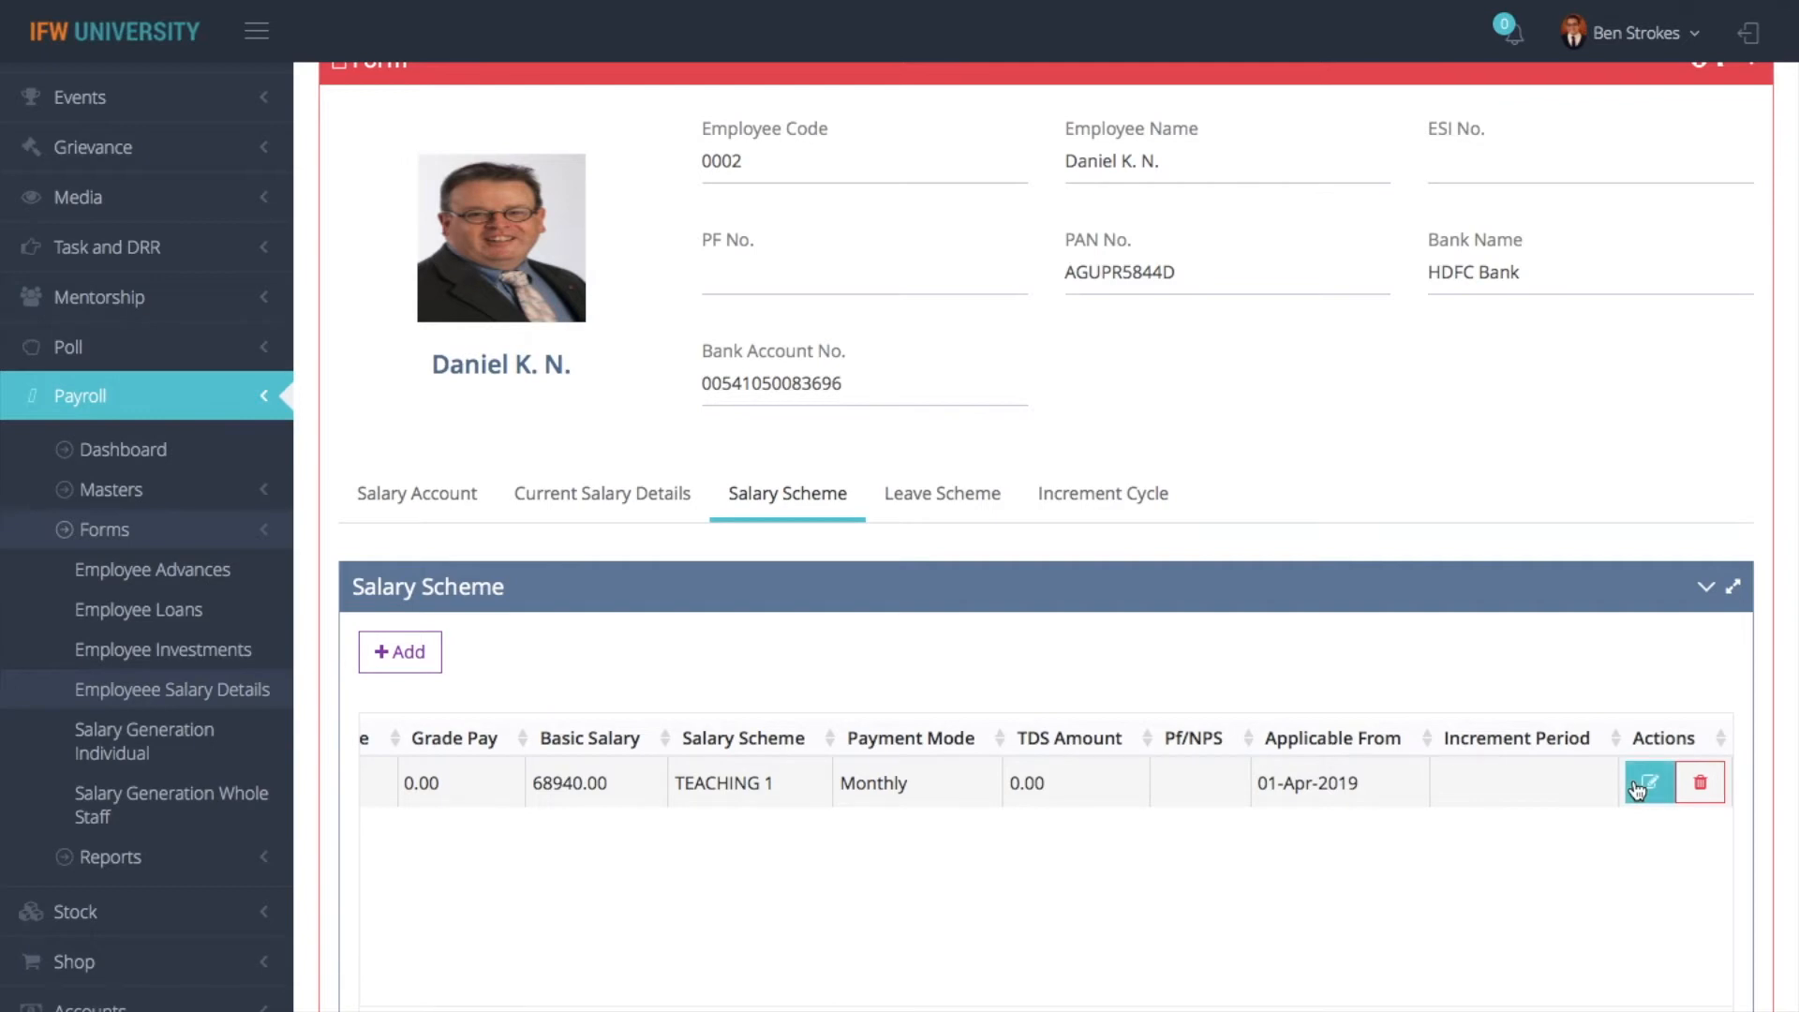
- Open the employee's active salary scheme for editing and view its Payment Mode choices, keeping MONTHLY
left_click(1651, 786)
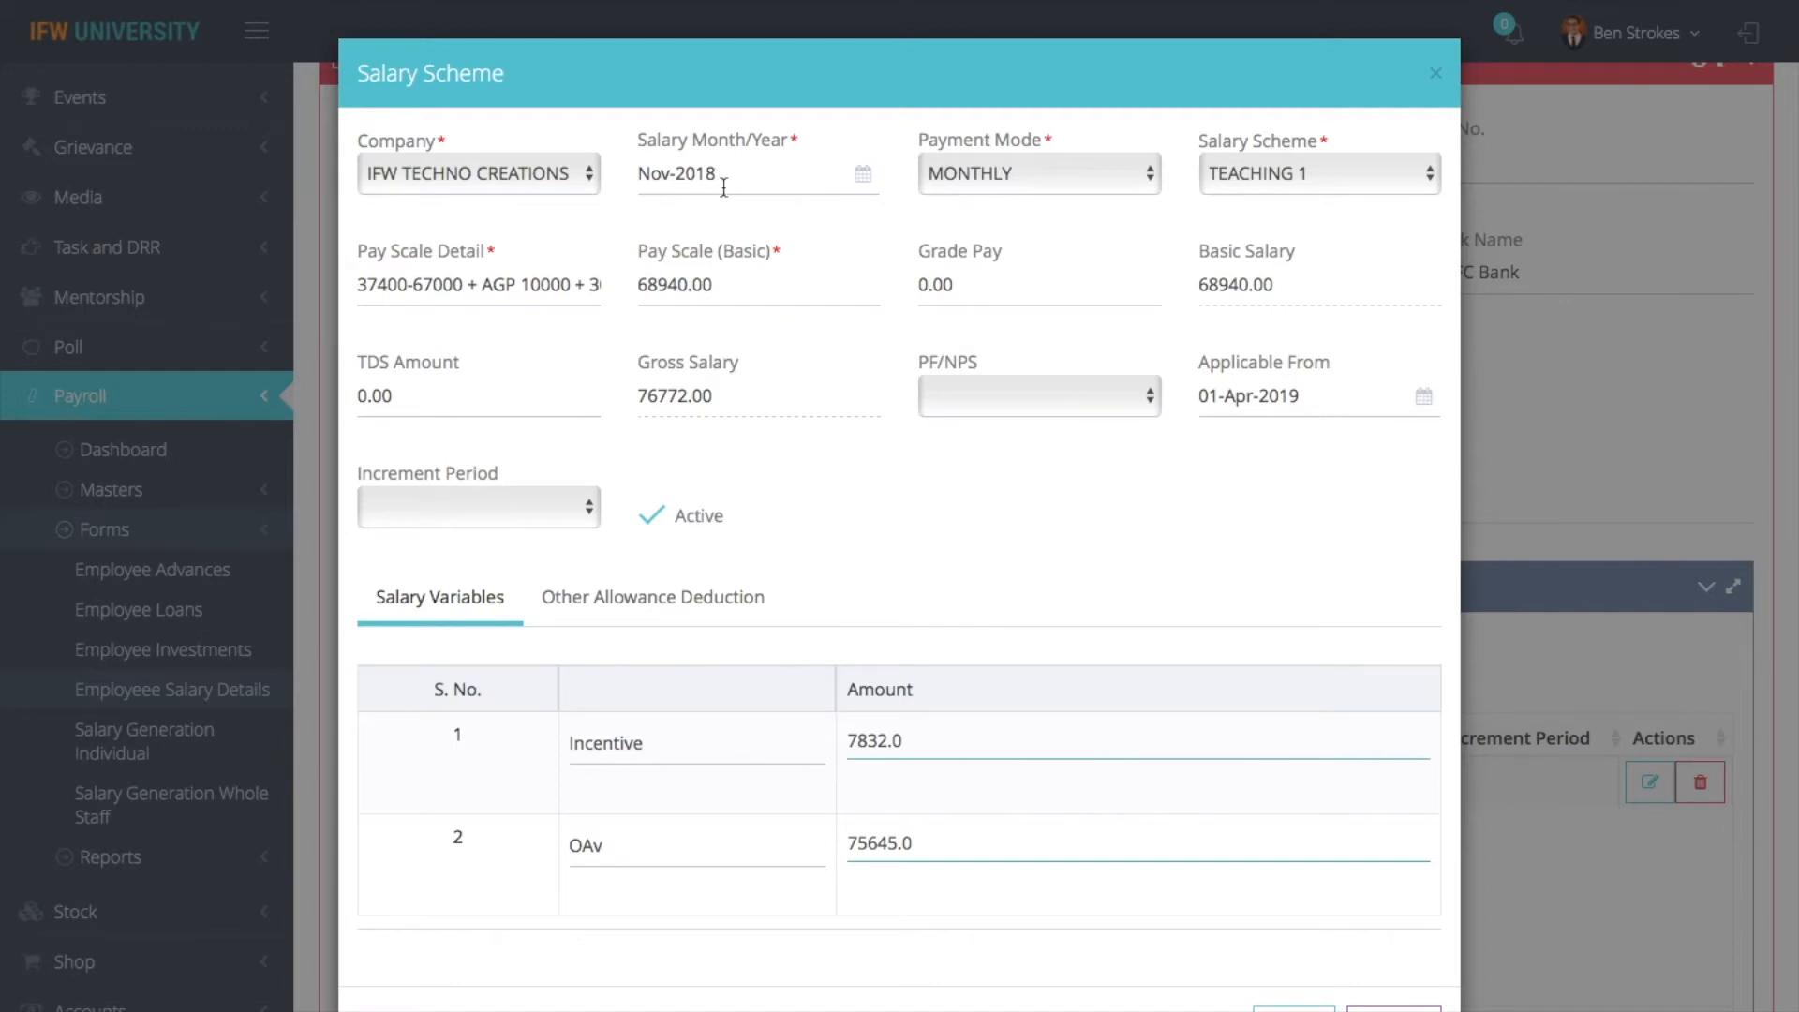
left_click(1039, 188)
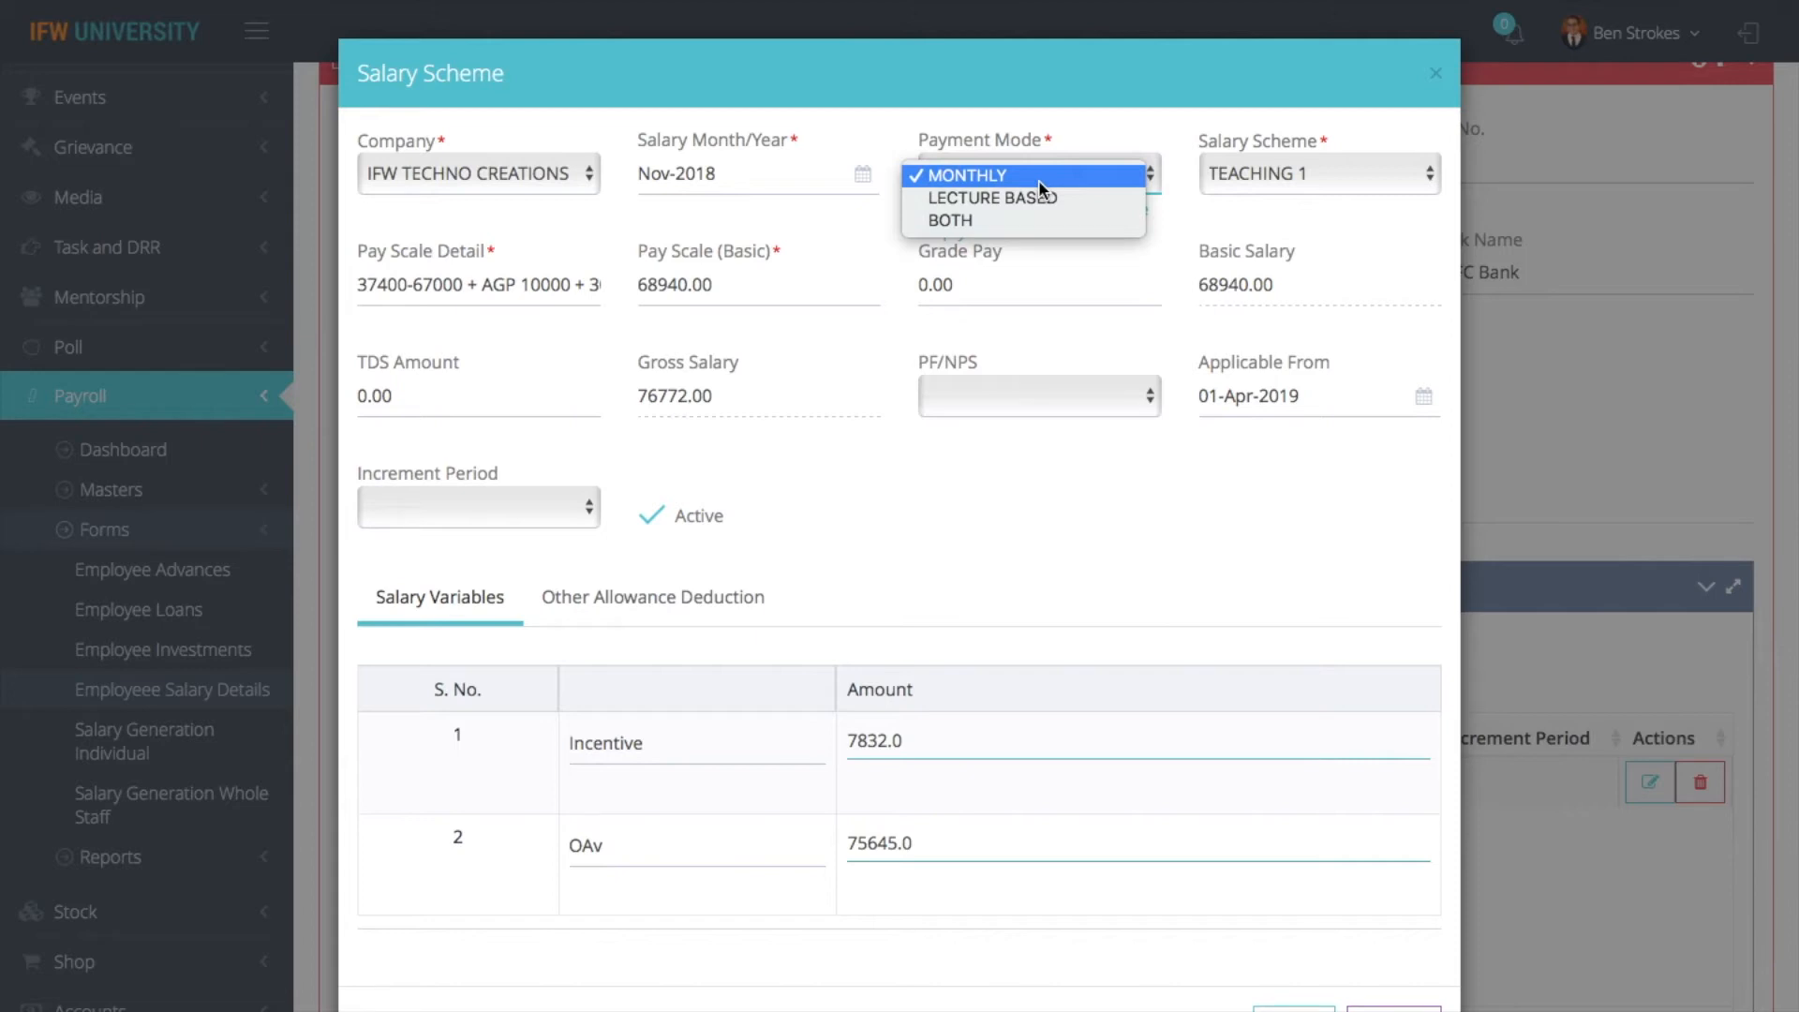
left_click(1037, 180)
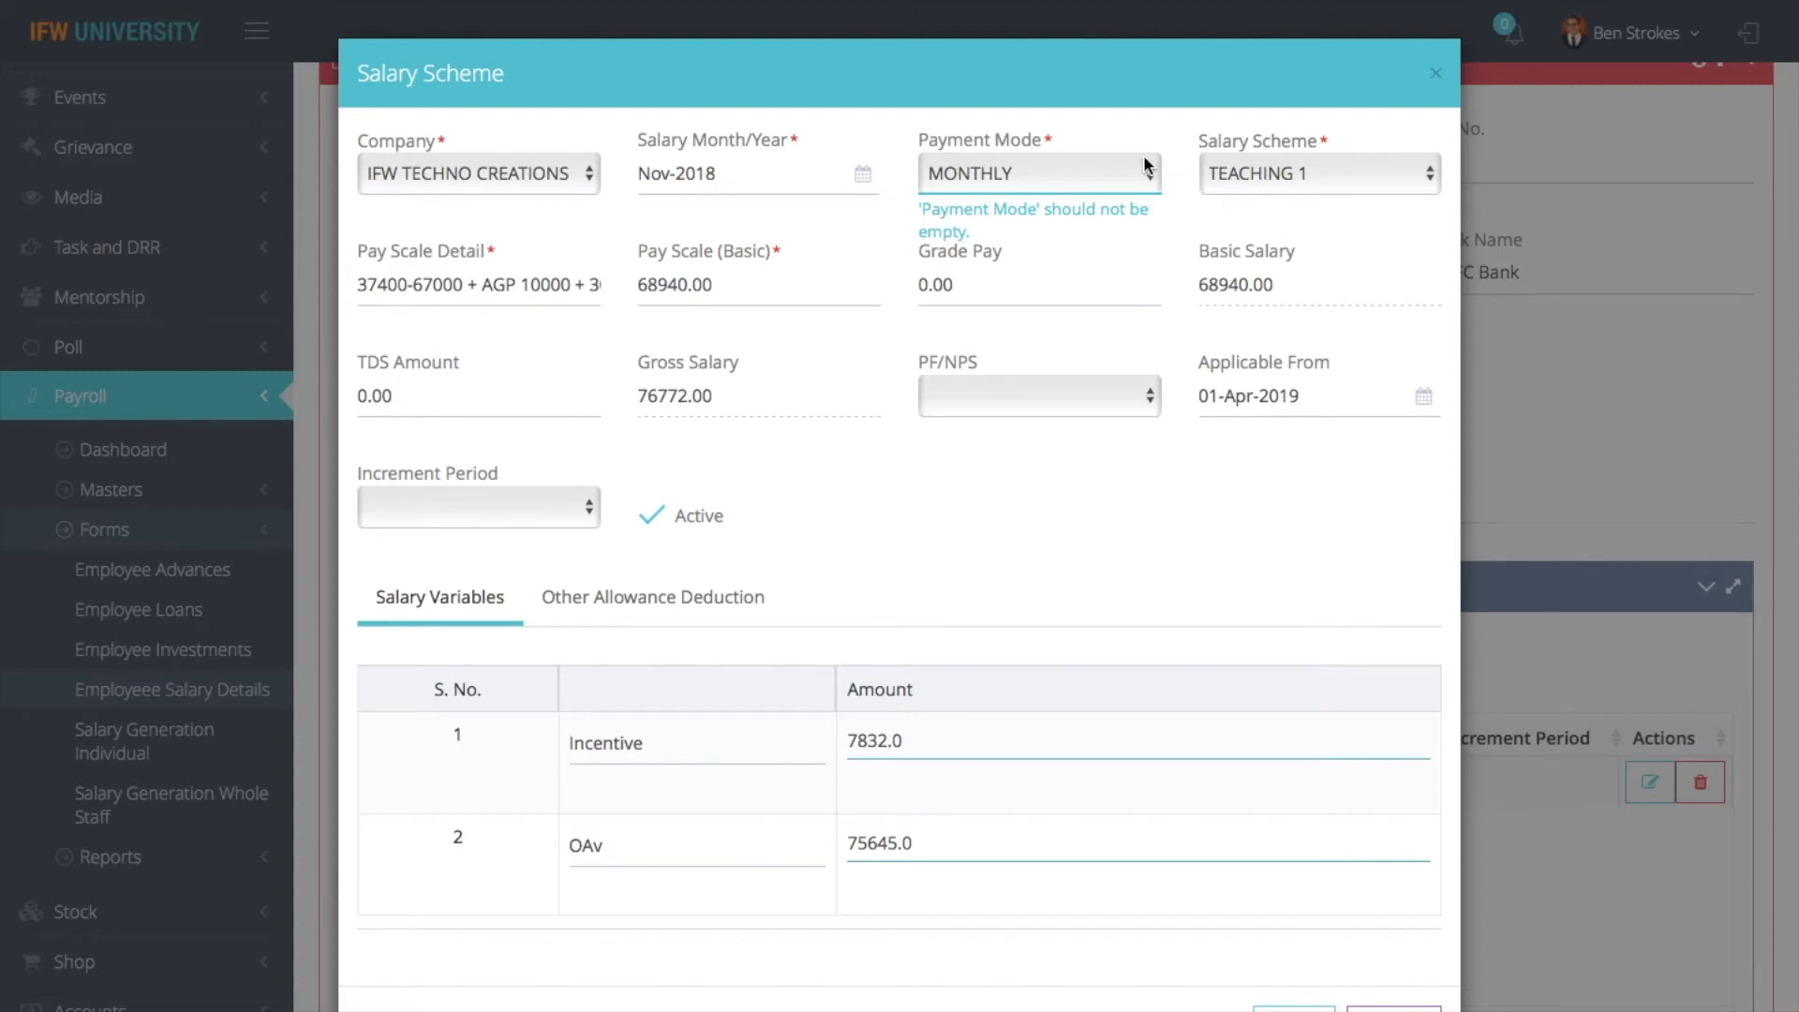
left_click(1044, 178)
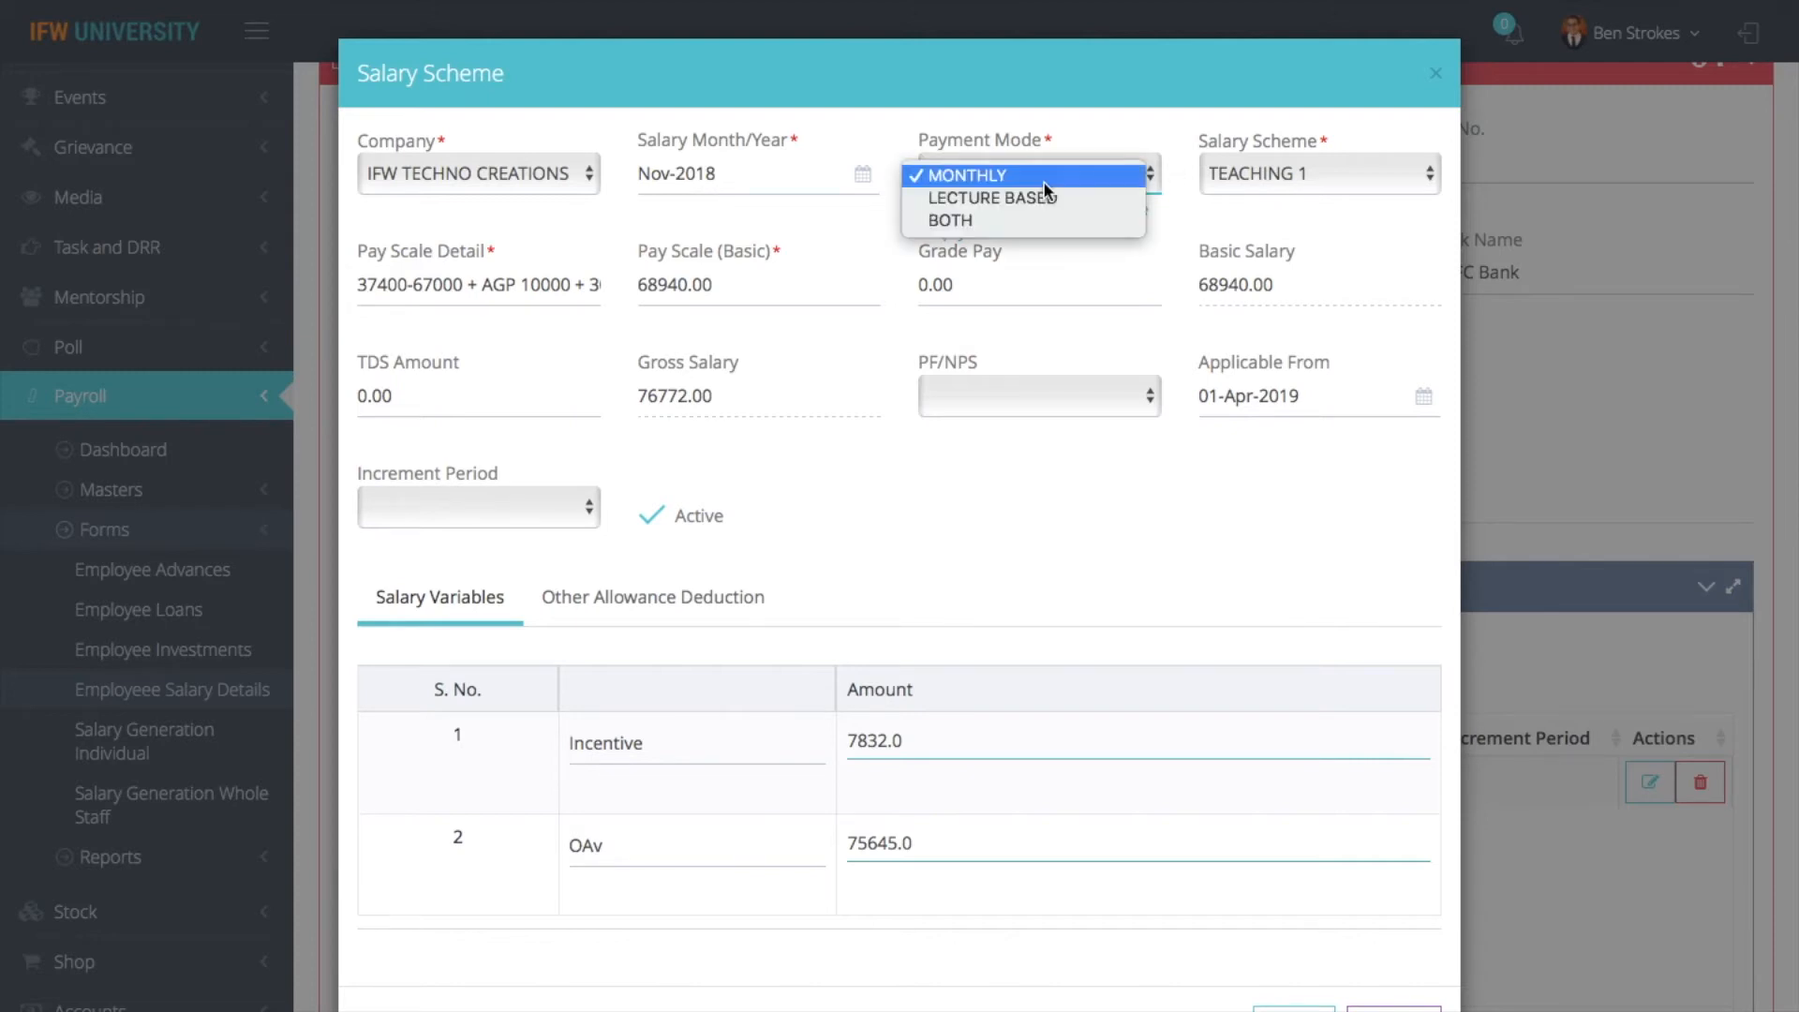
left_click(1245, 216)
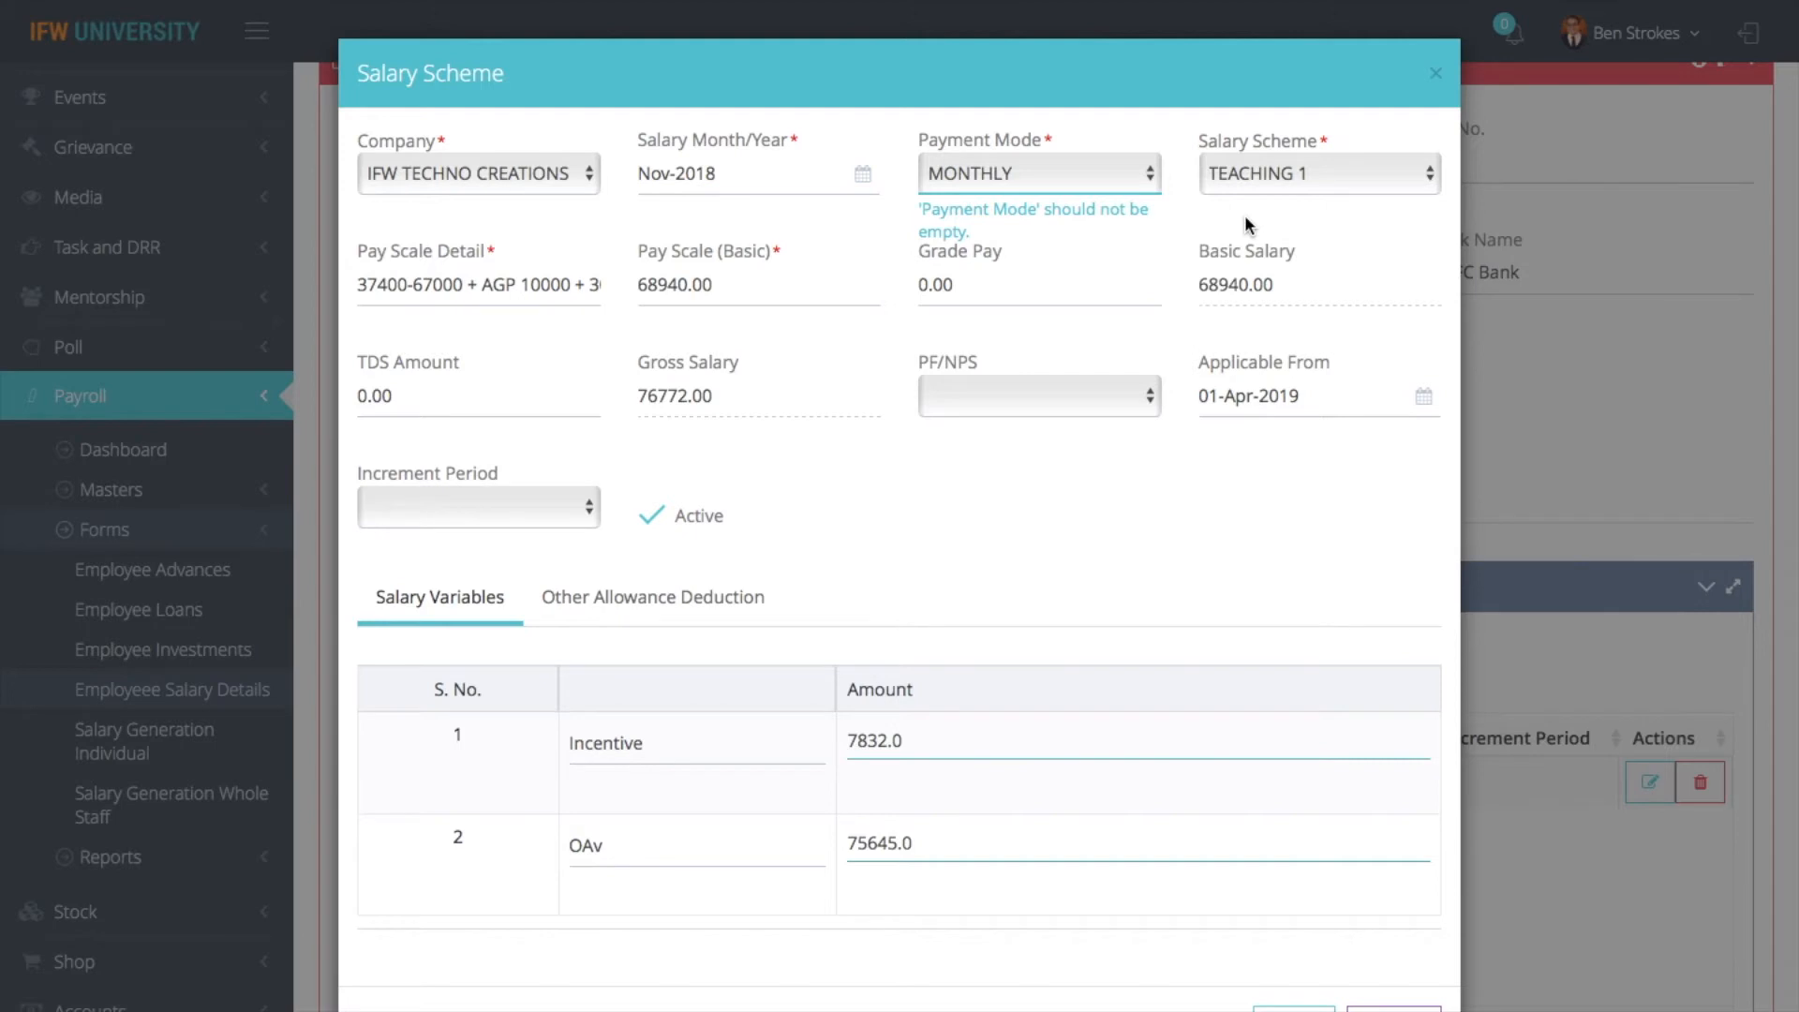
- View the choices available for the Salary Scheme field, keeping TEACHING 1
left_click(1297, 177)
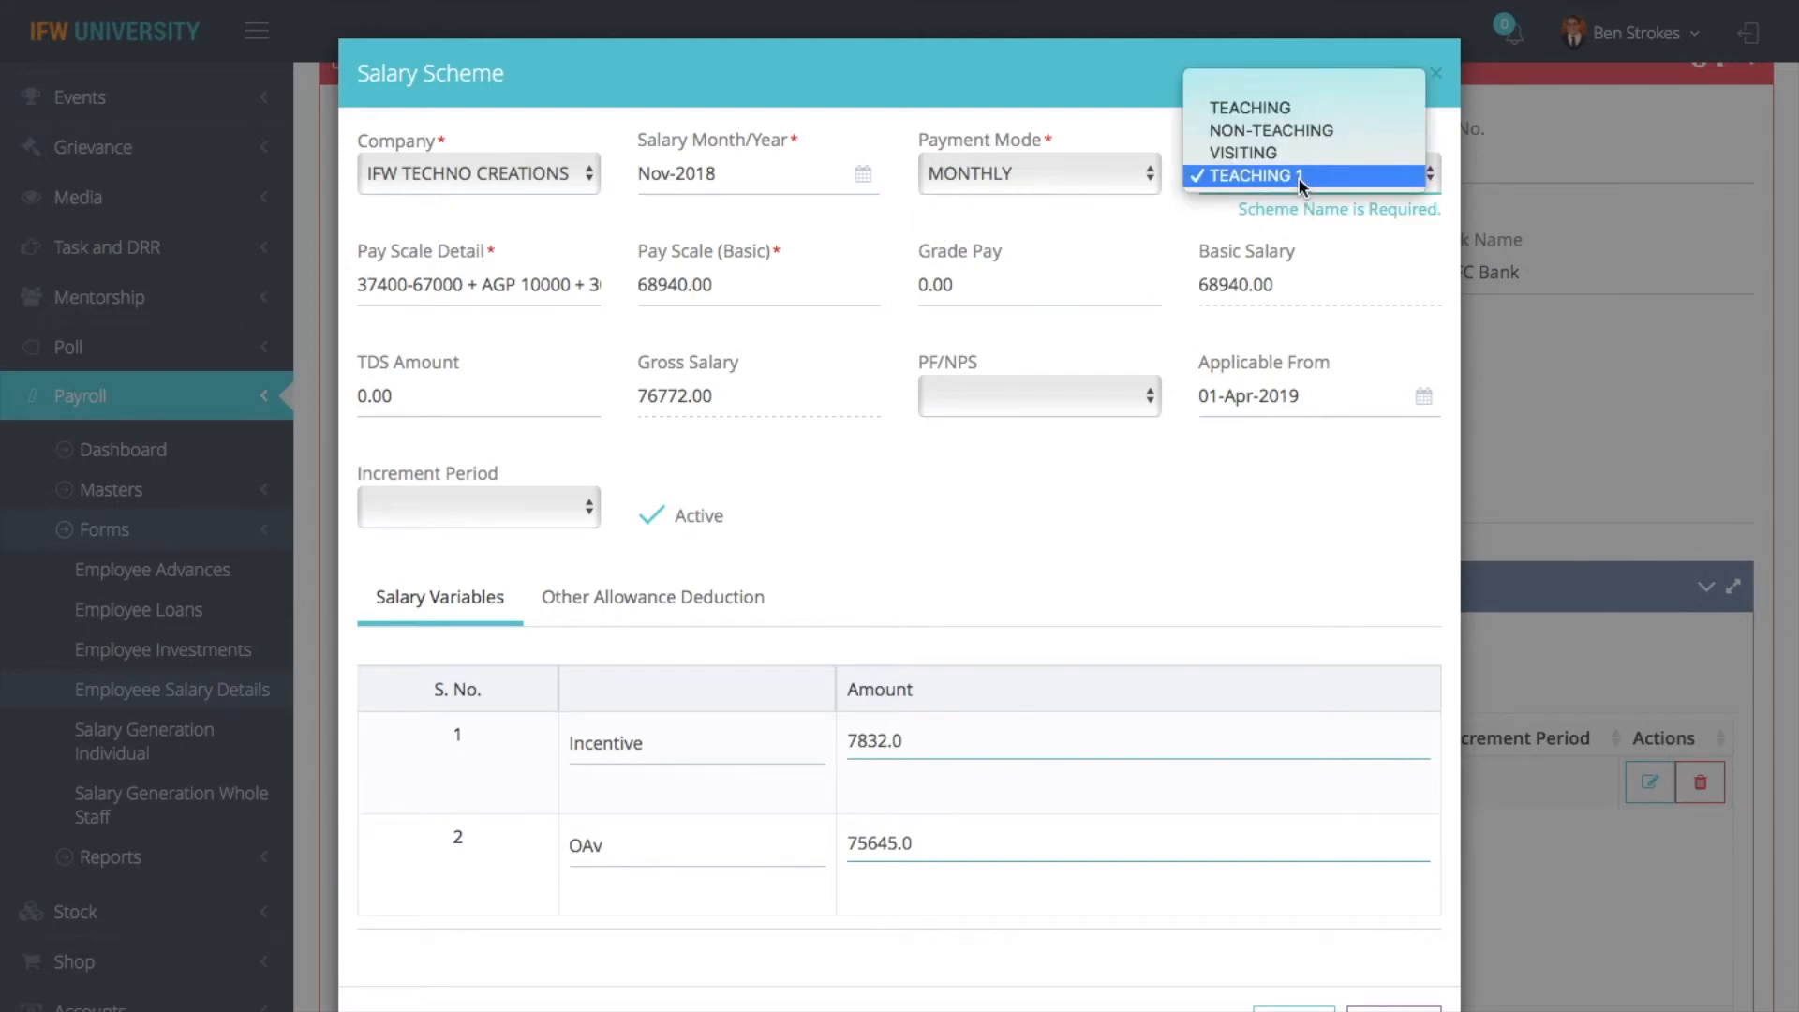
left_click(1297, 182)
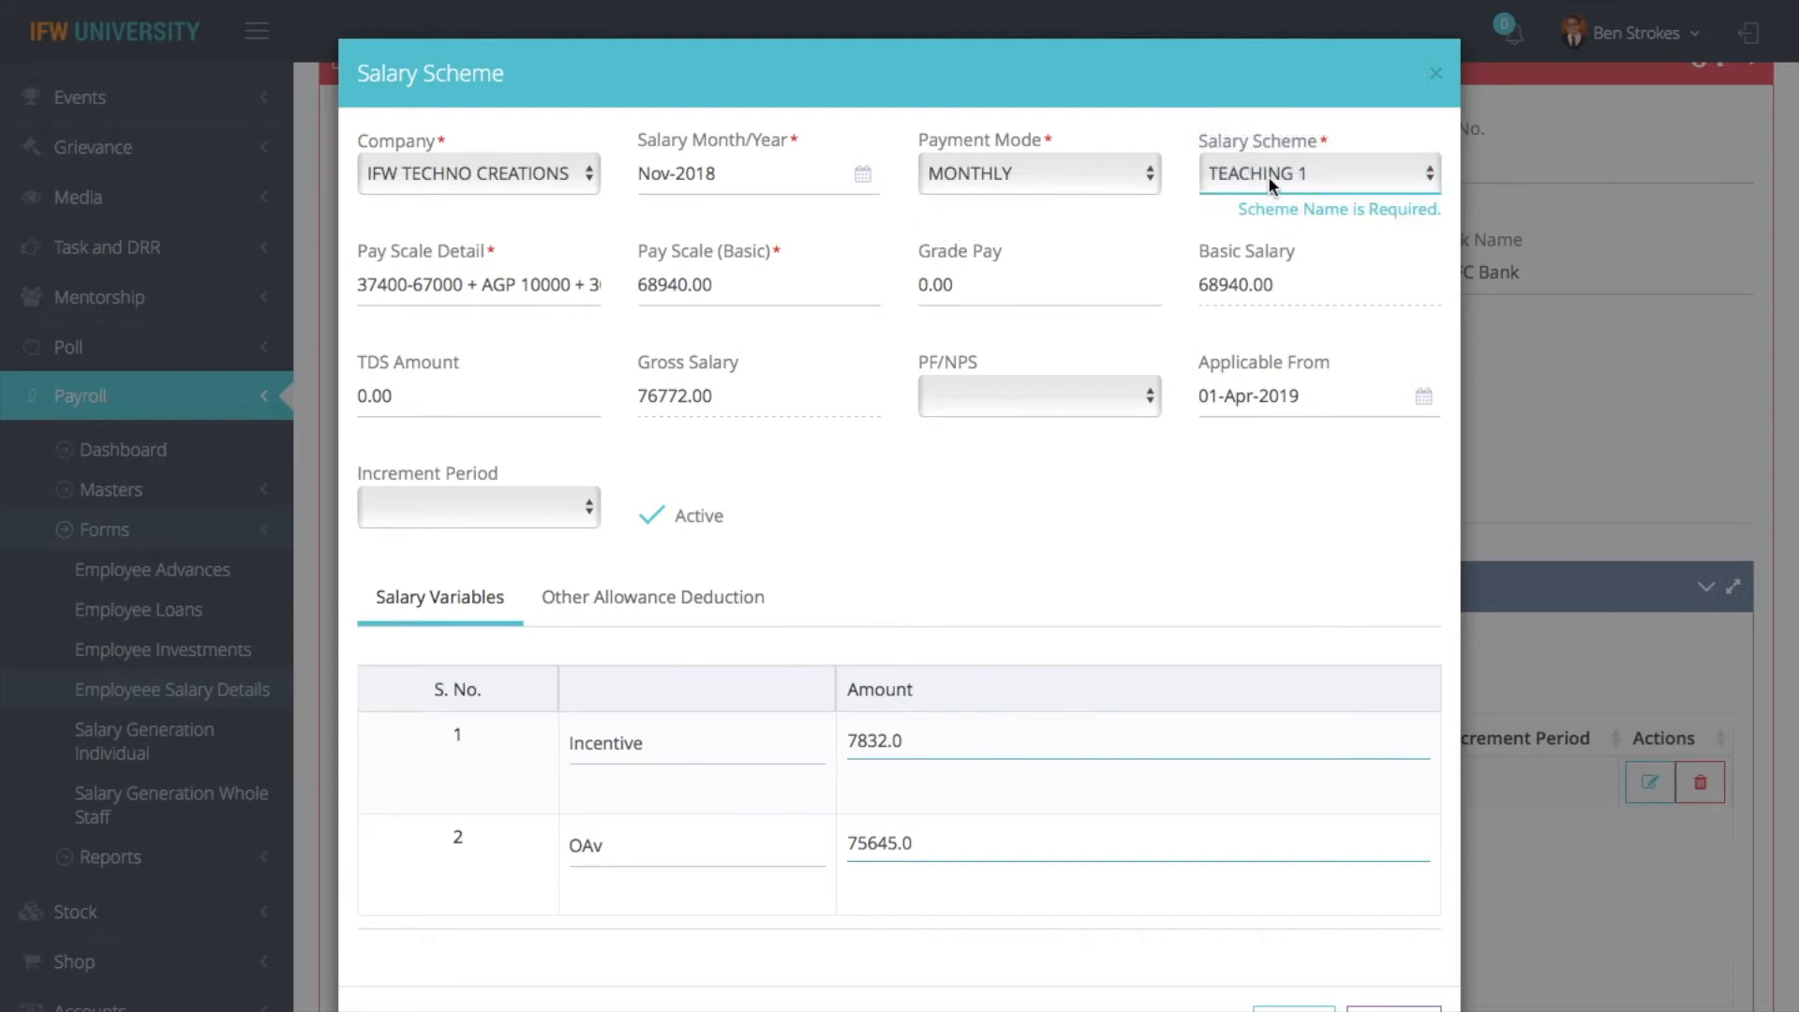
left_click(1268, 177)
left_click(1269, 178)
left_click(1264, 175)
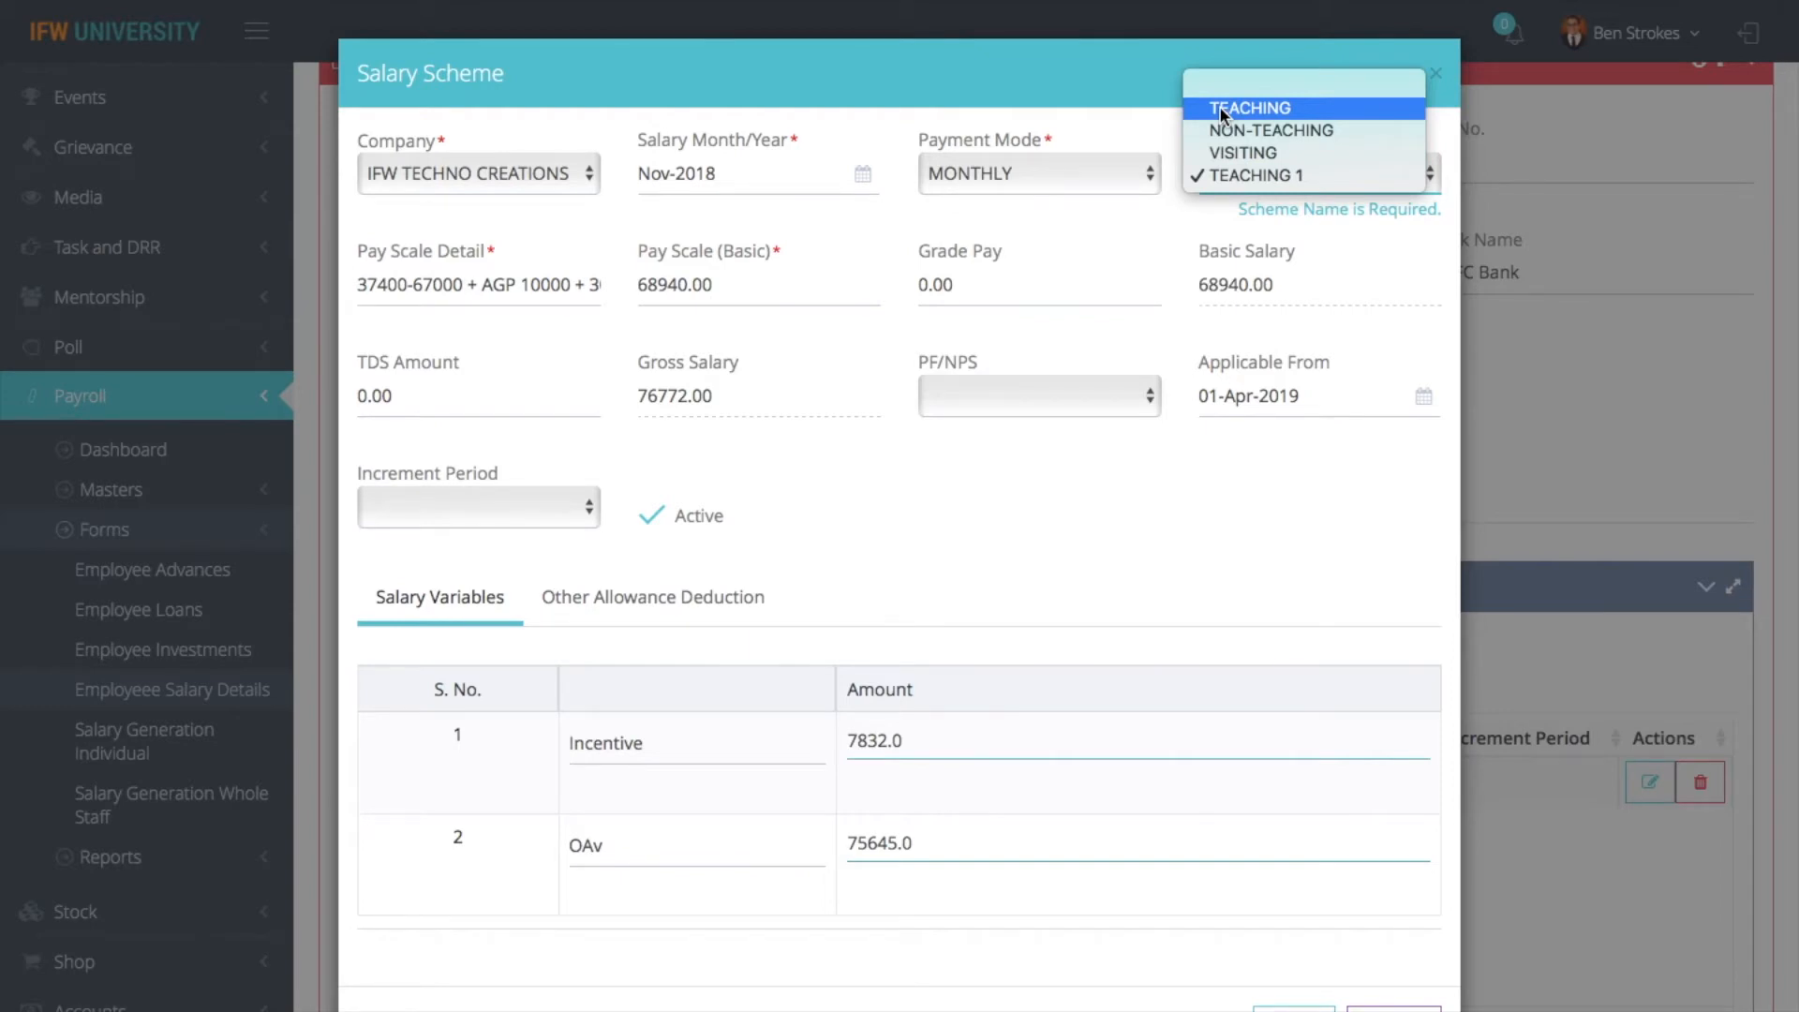
left_click(1222, 174)
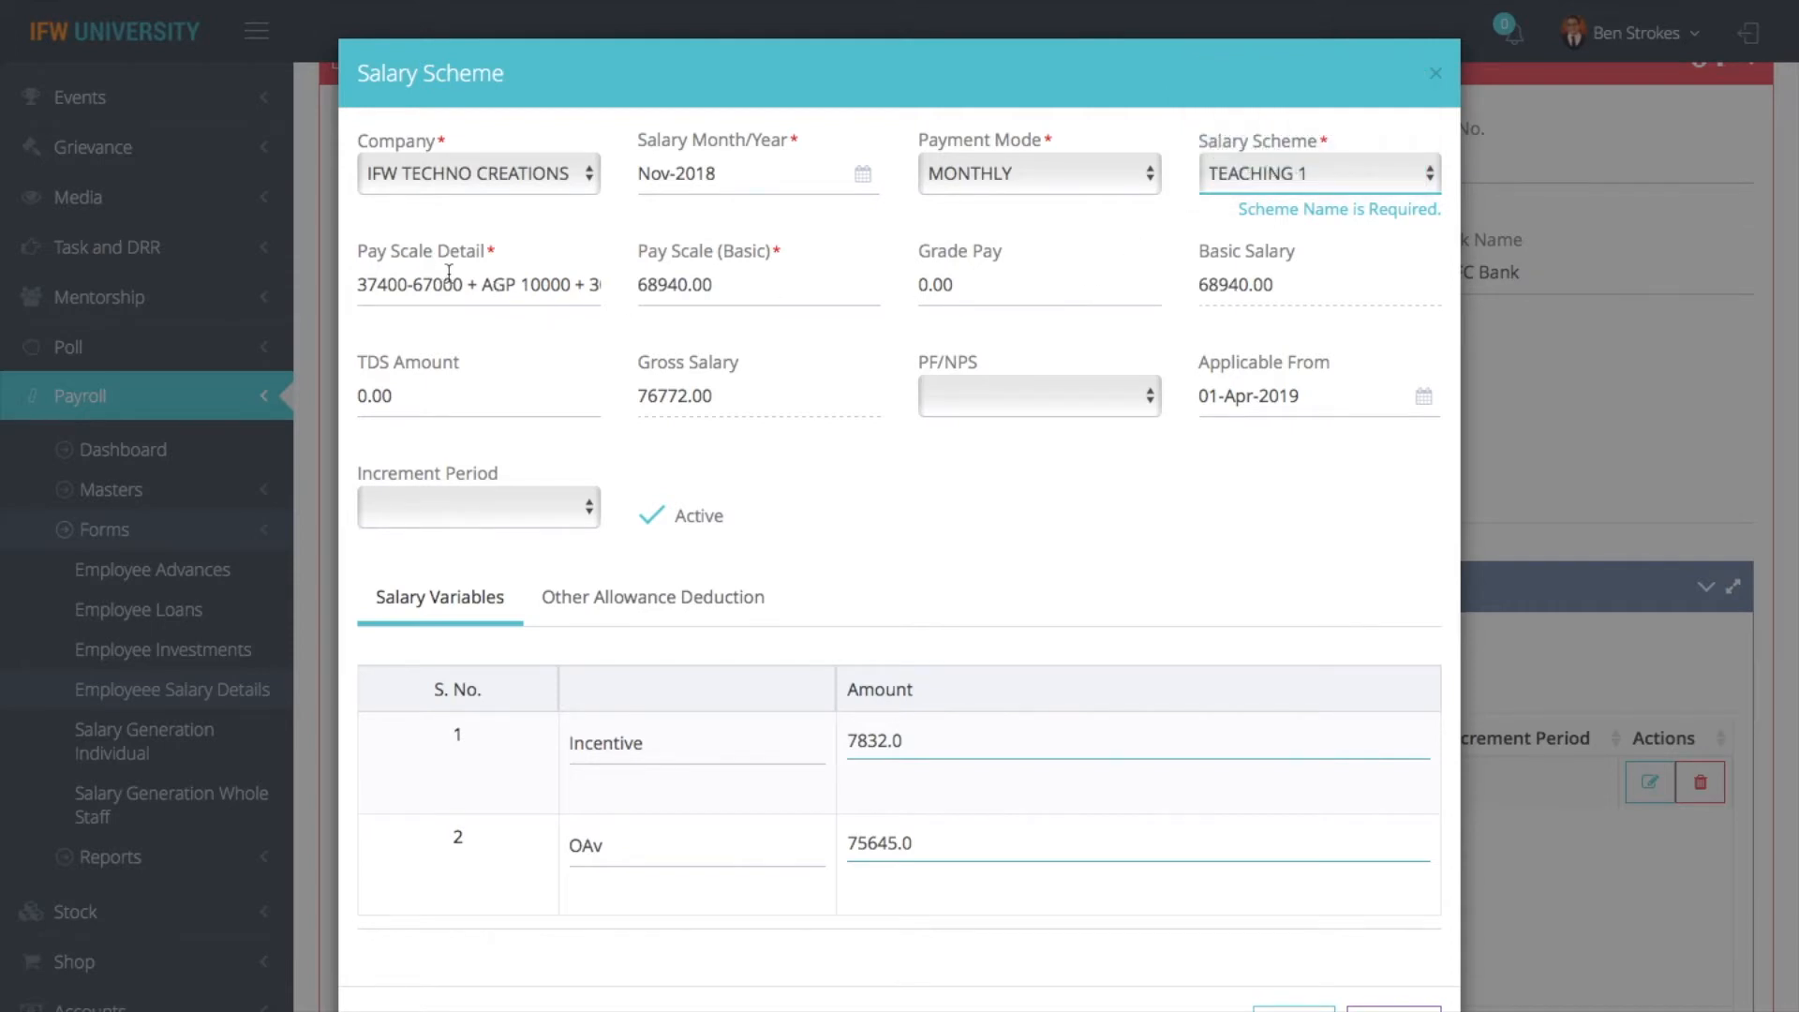
- Read the Pay Scale Detail entry through to its end
left_click(426, 295)
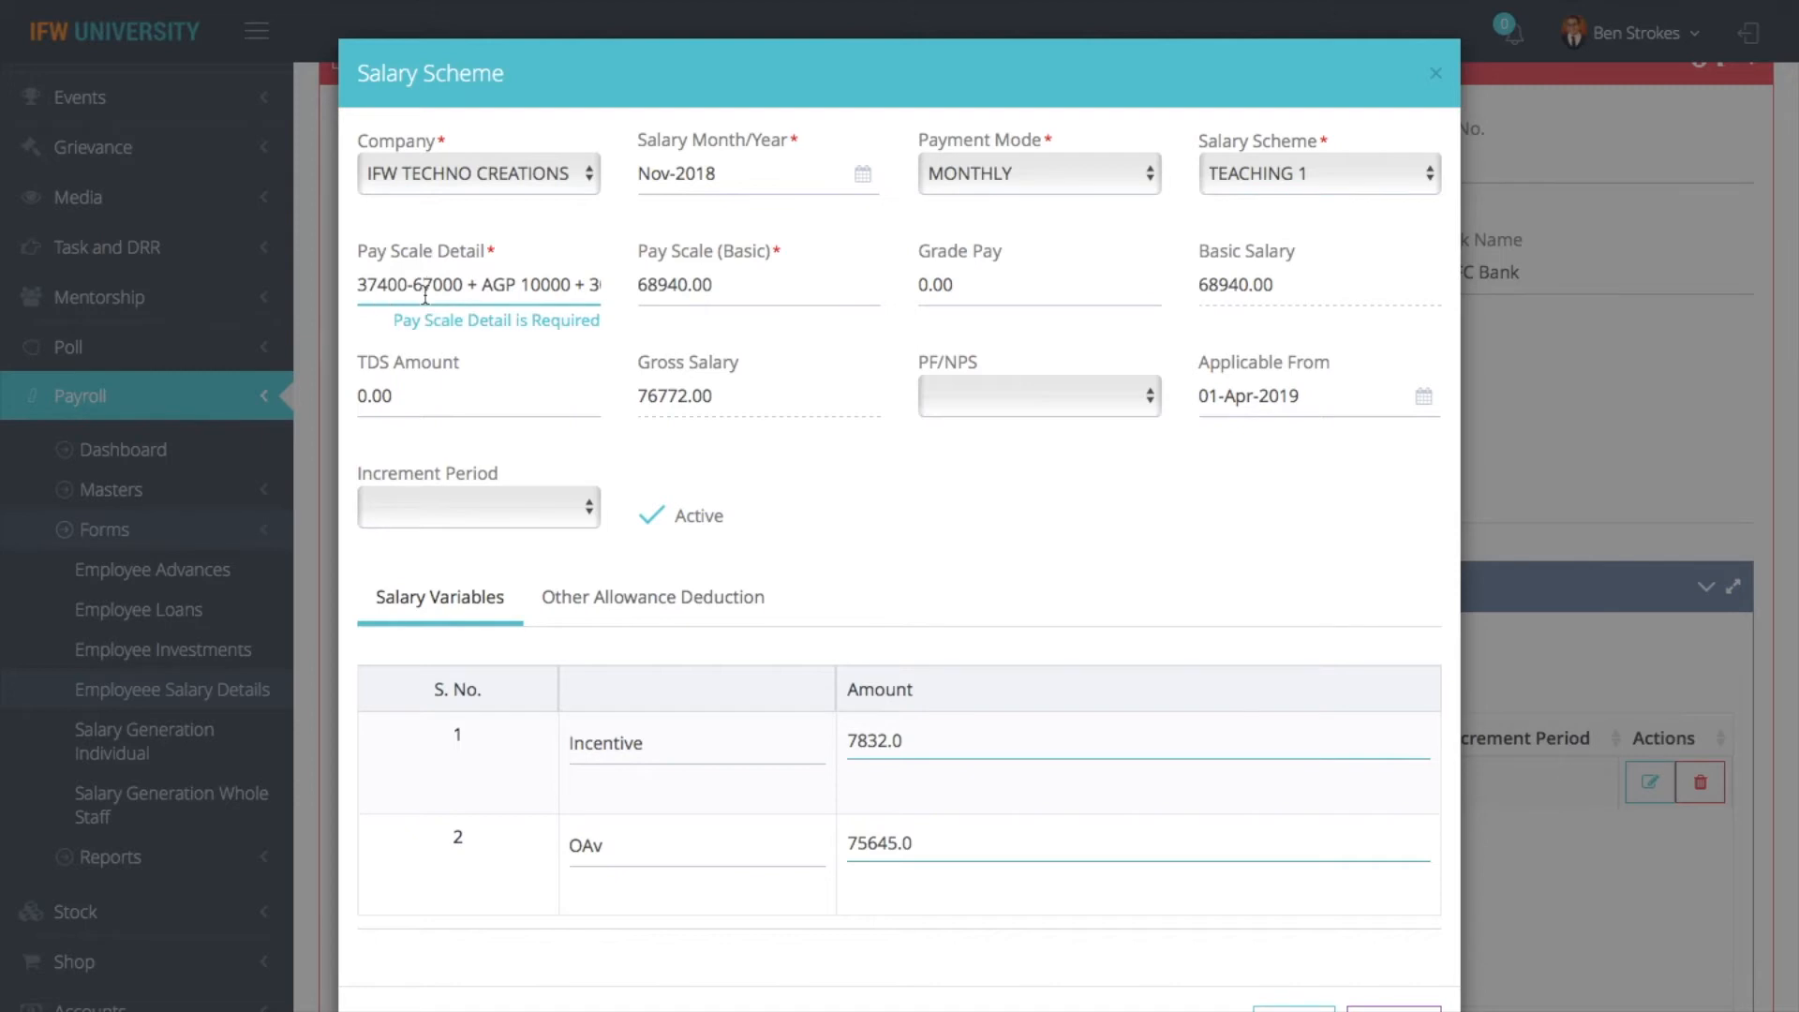
key("Right")
key("Right")
key("Right")
key("Right")
key("Right")
key("Right")
key("Right")
key("Right")
key("Right")
key("Right")
key("Right")
key("Right")
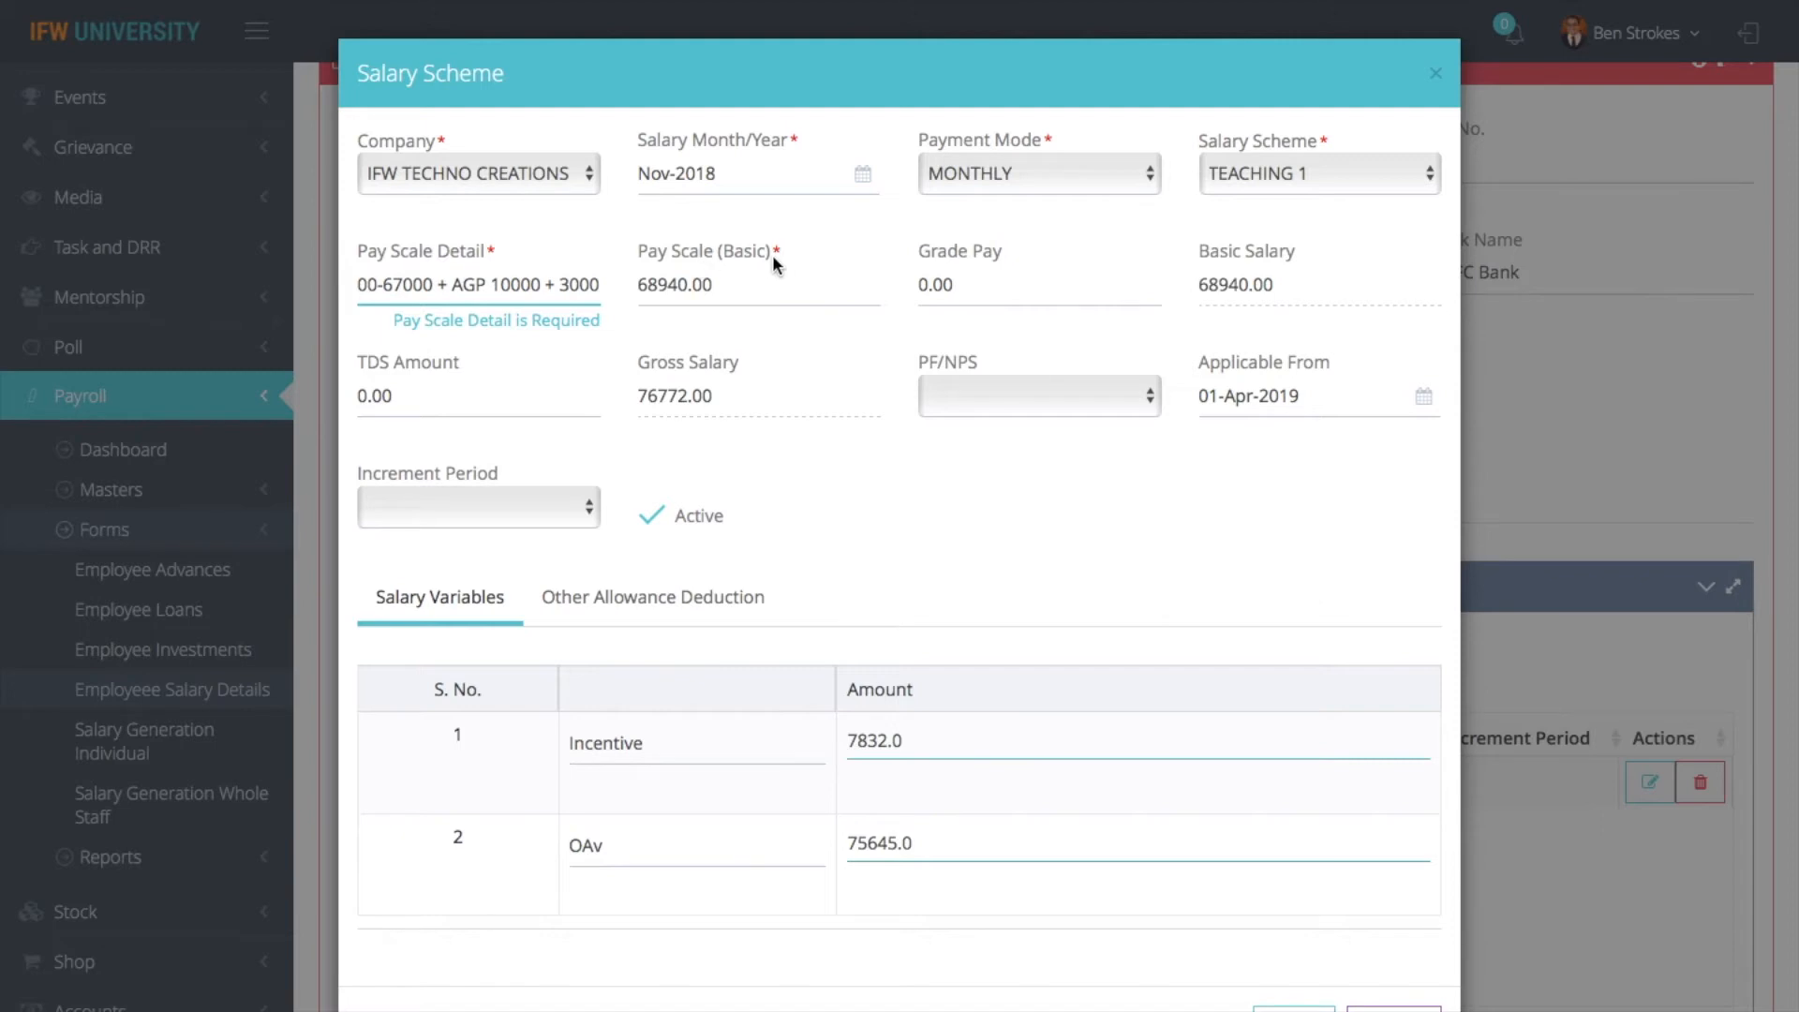
- Try a Grade Pay of 6000 in the salary scheme and return it to 0
left_click(753, 278)
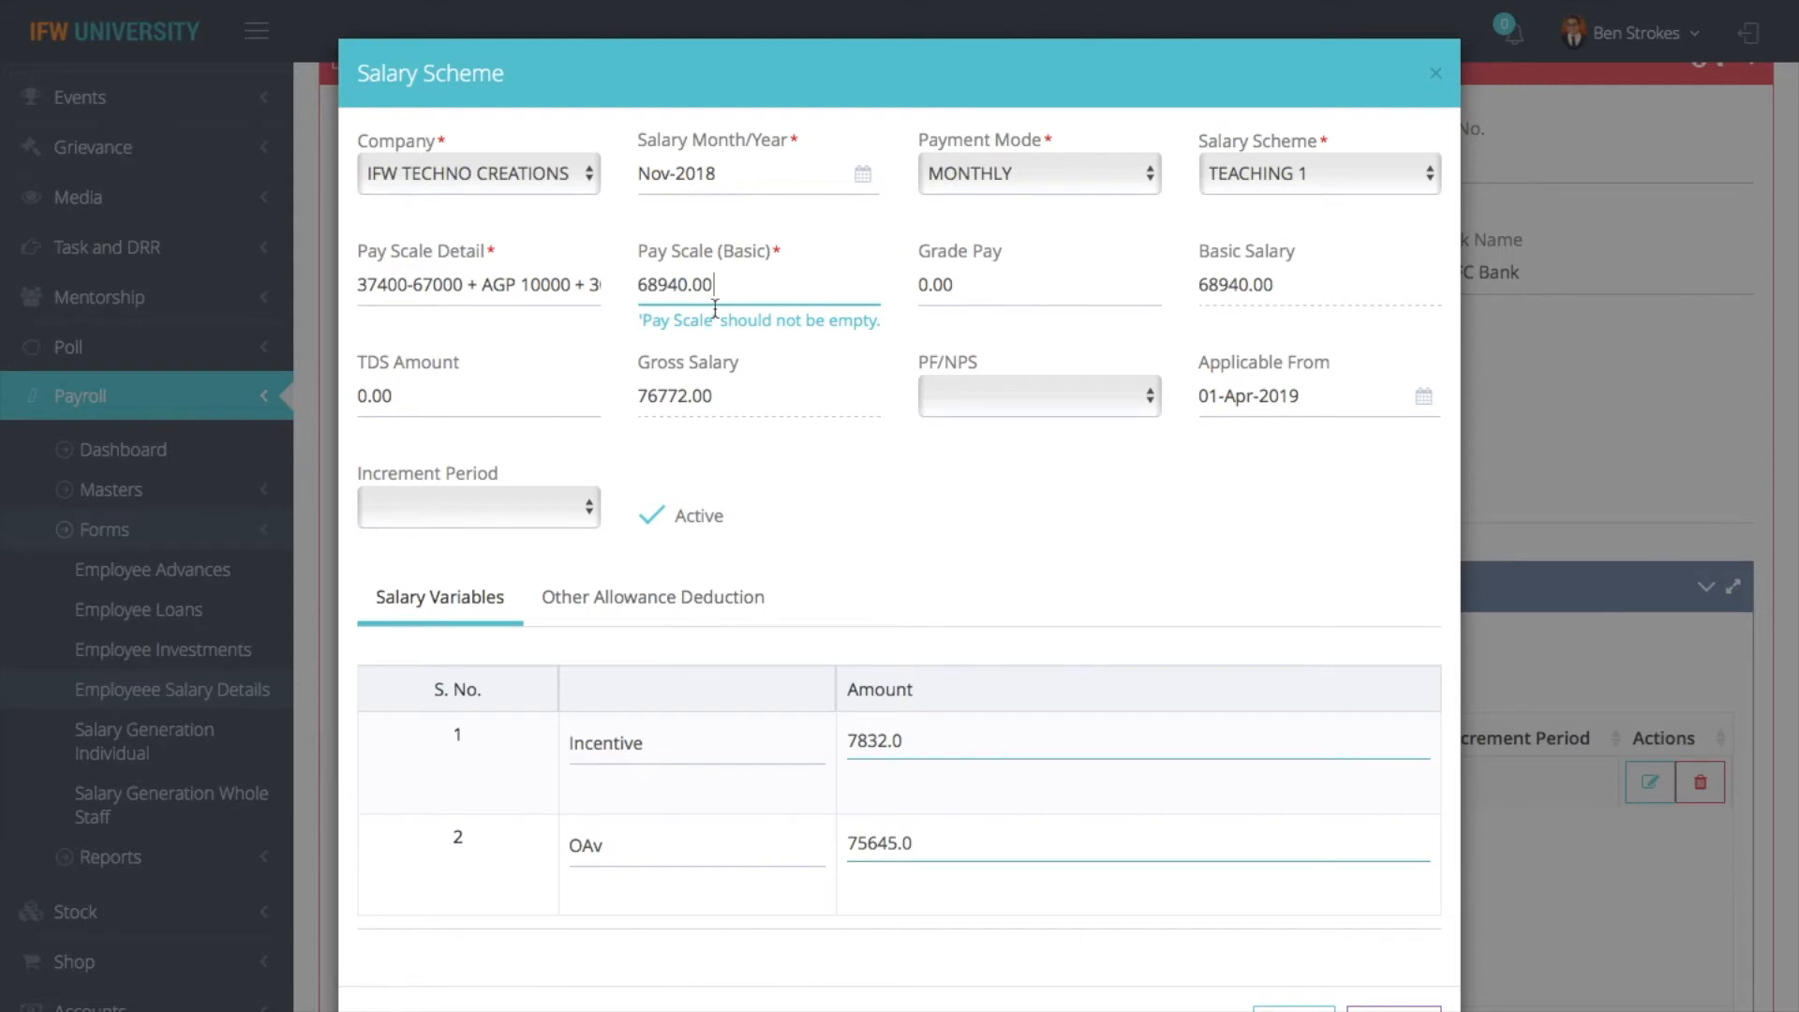
left_click(988, 292)
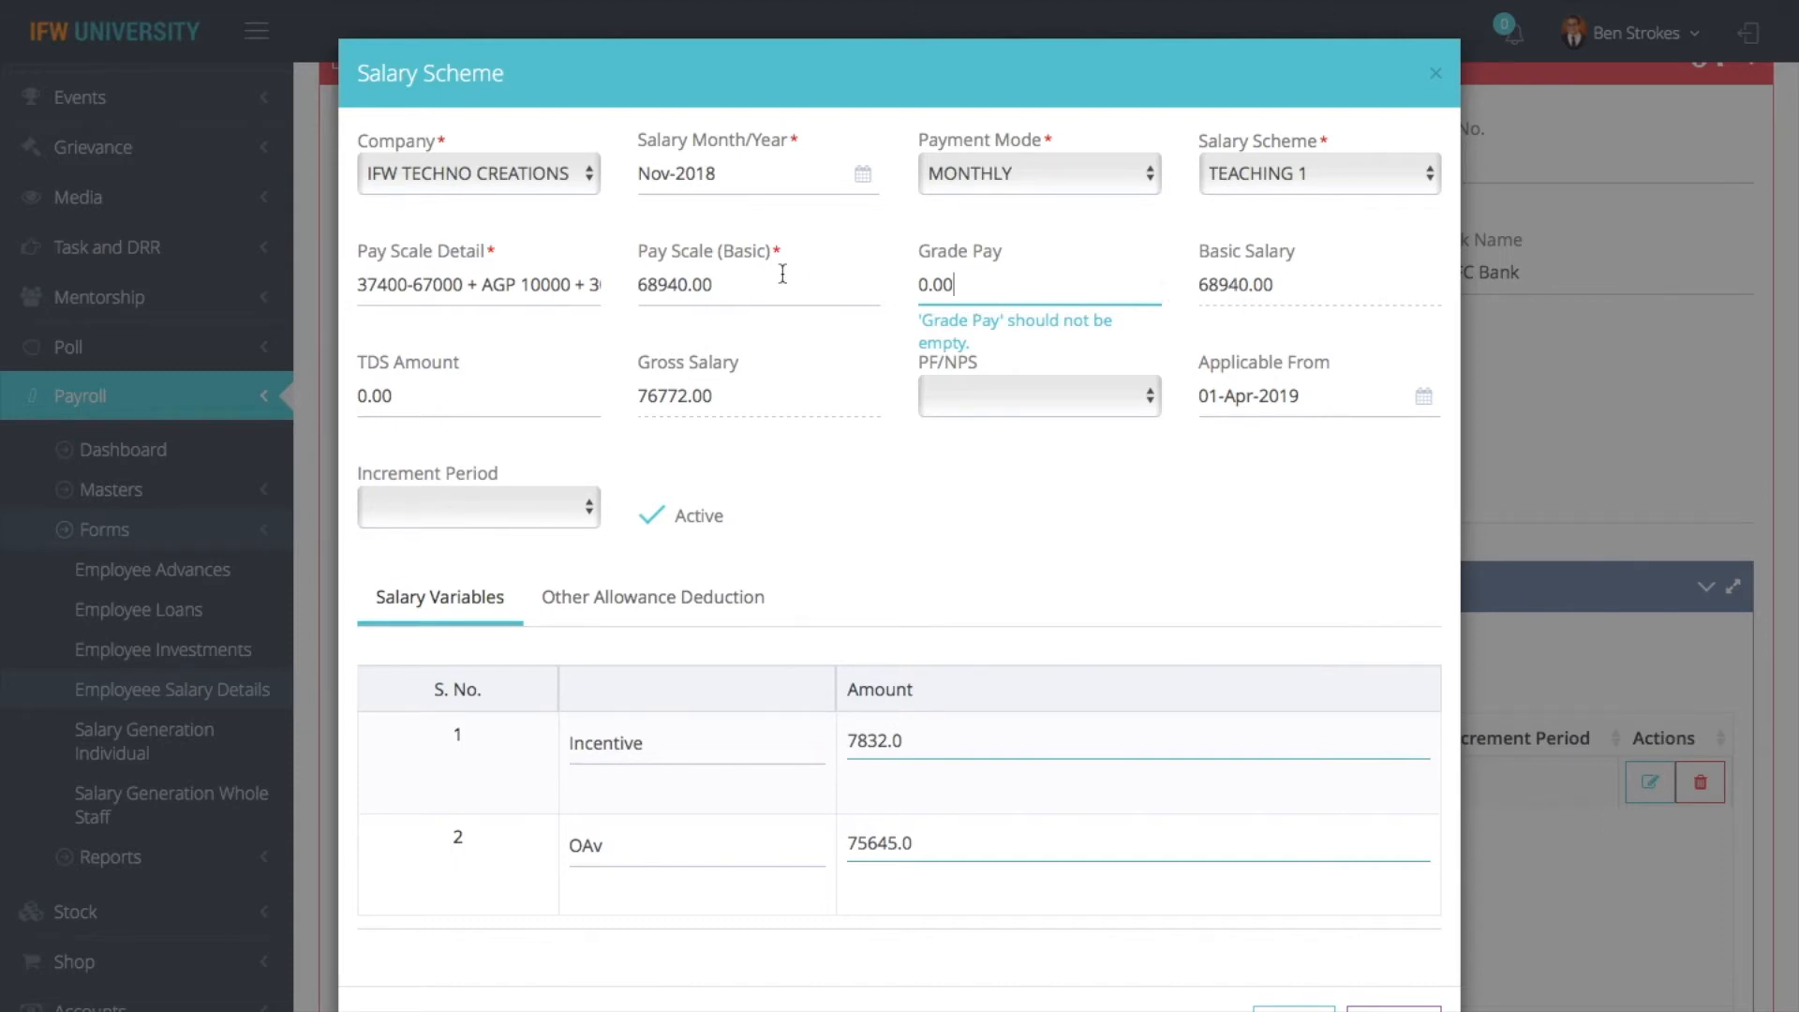
key("BackSpace")
key("BackSpace")
key("BackSpace")
key("BackSpace")
type("6000")
key("BackSpace")
key("BackSpace")
key("BackSpace")
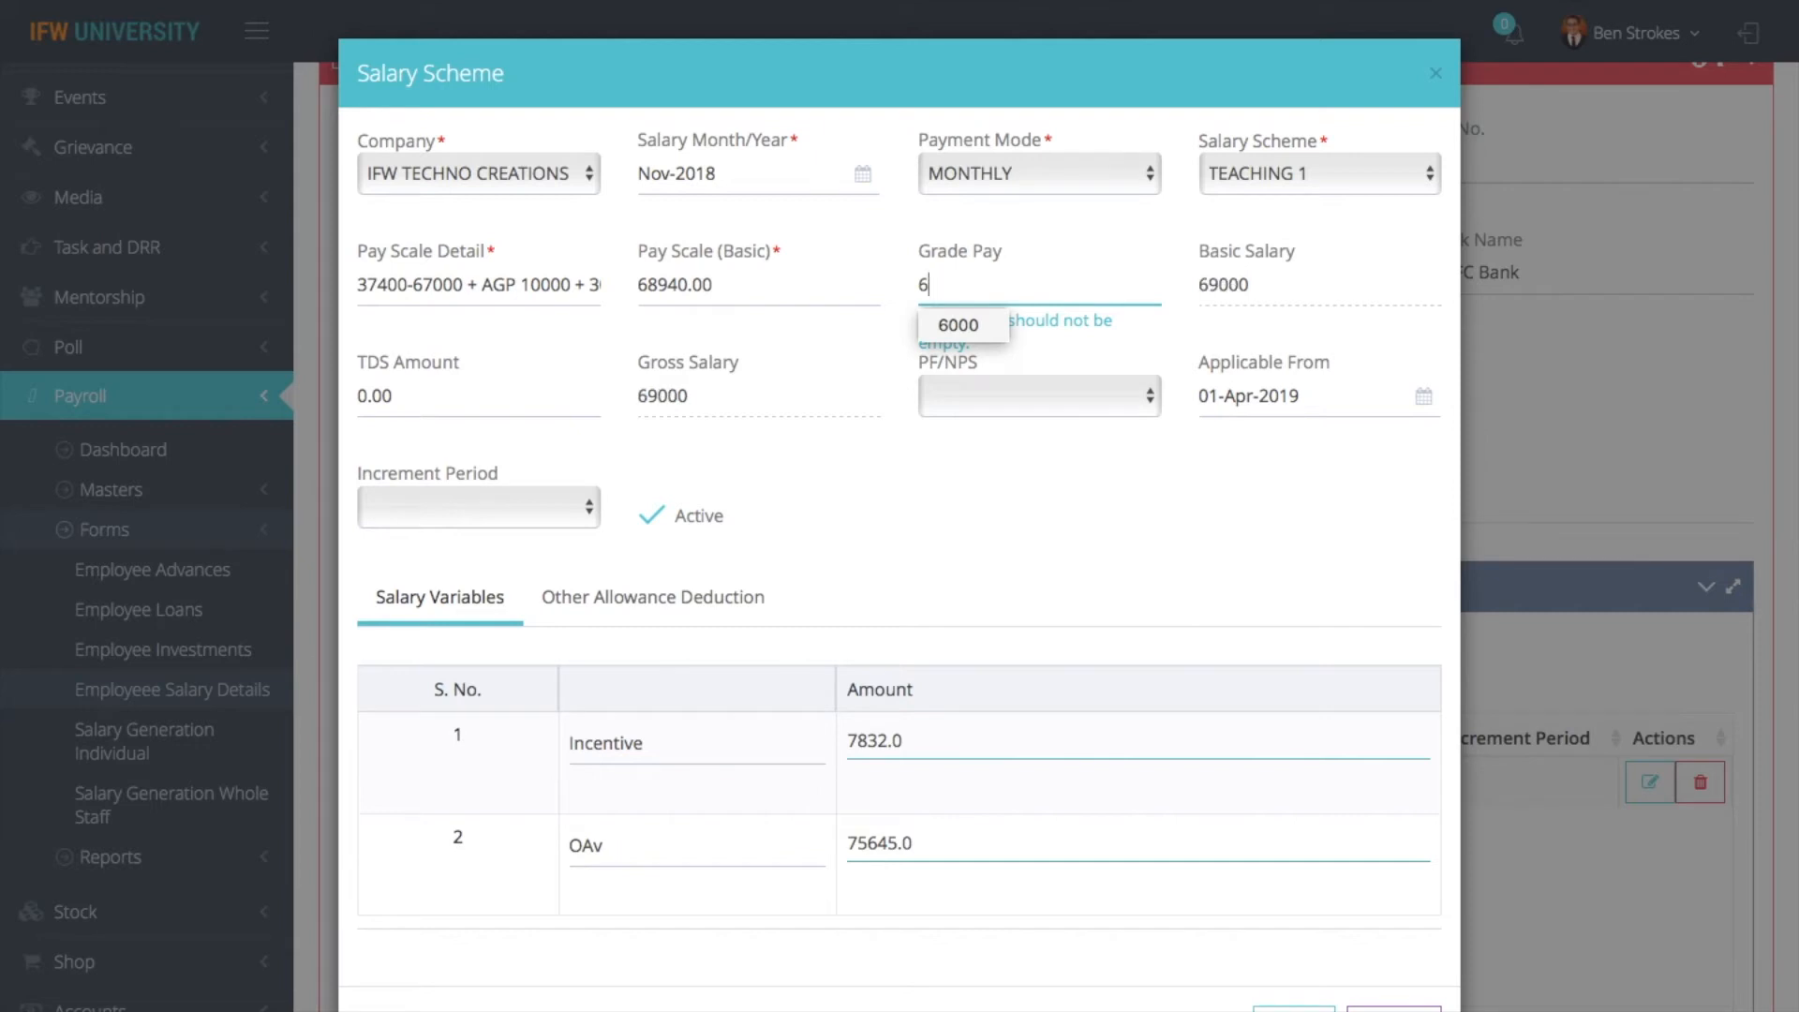
key("BackSpace")
type("0")
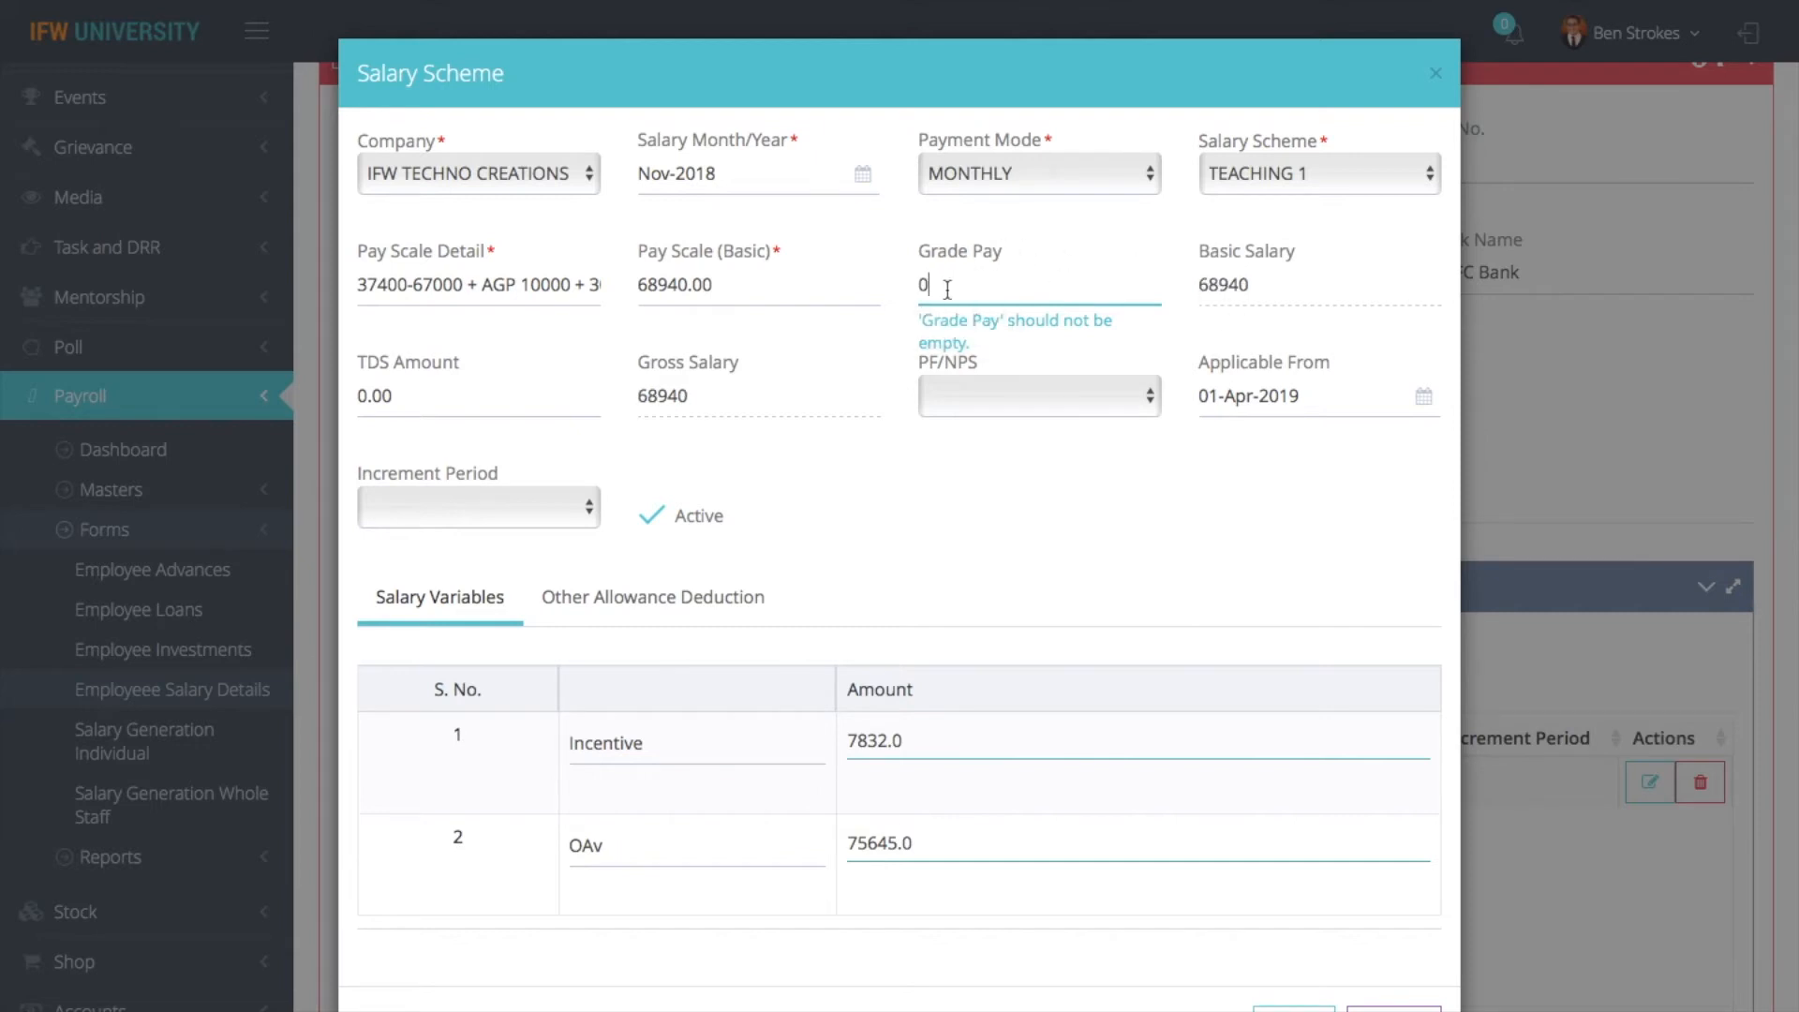
- Set the salary scheme's Grade Pay to 6000
key("BackSpace")
type("6000")
left_click(1146, 328)
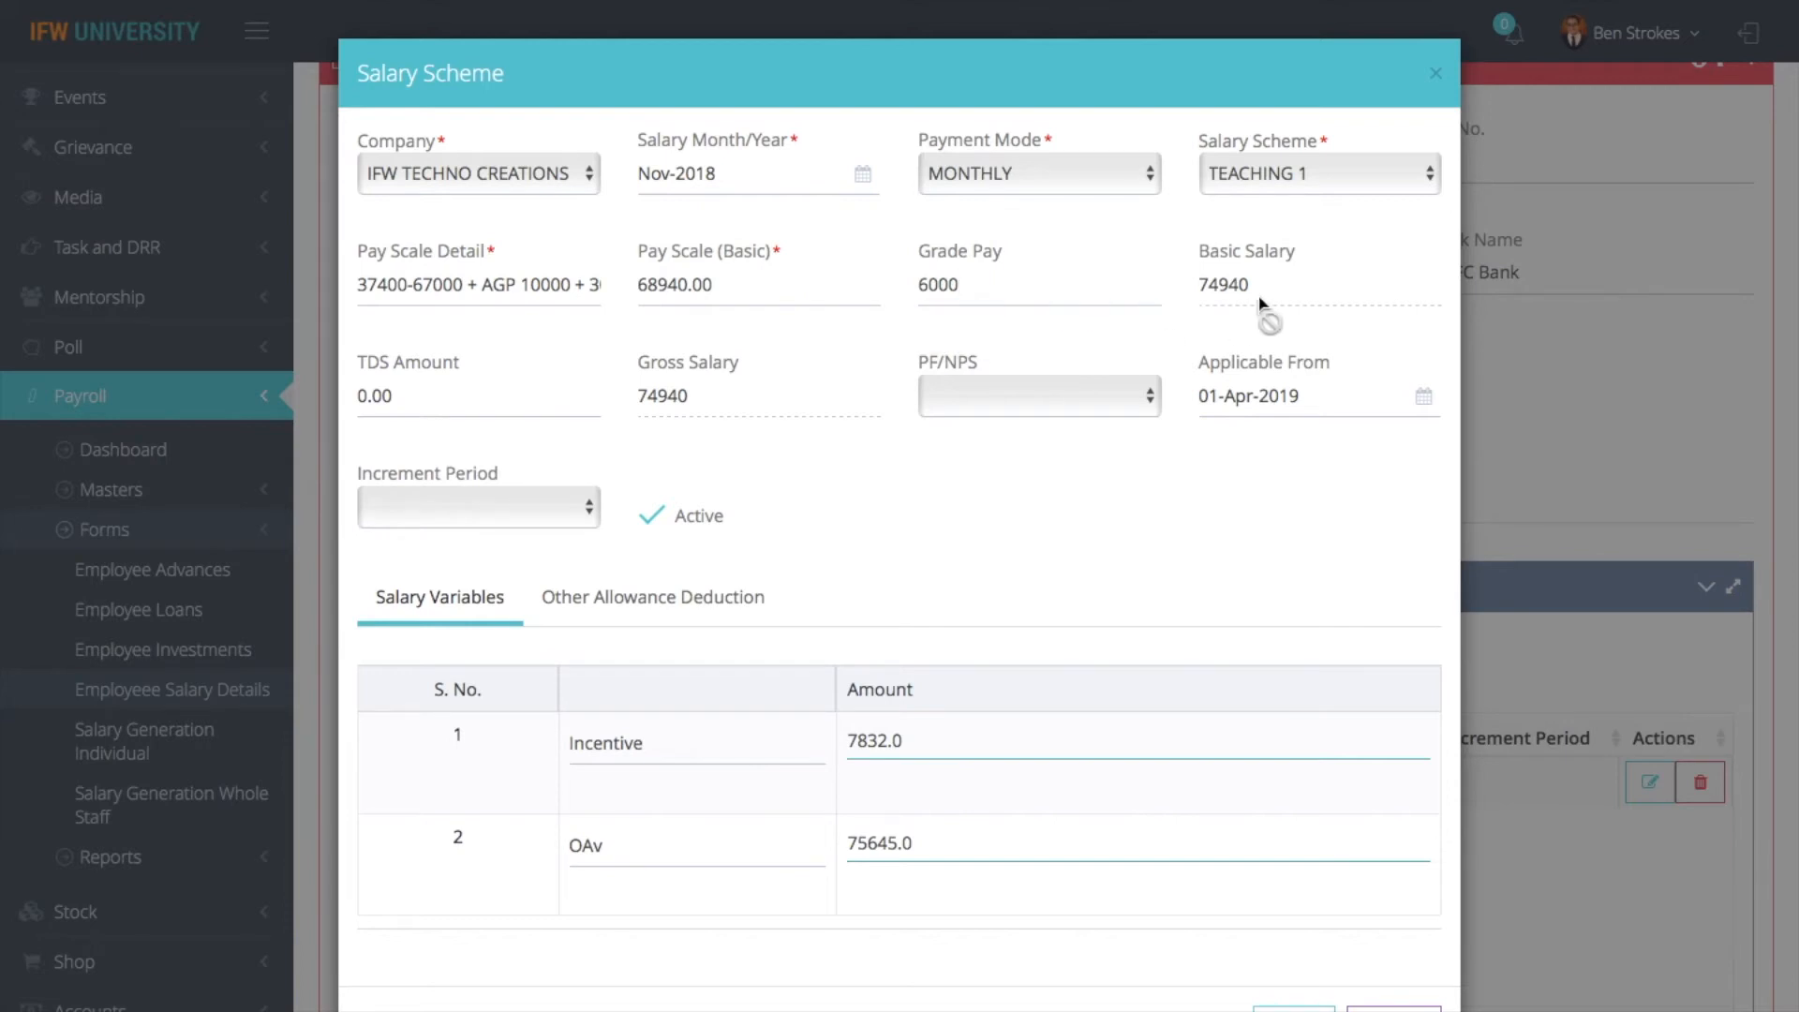
- Set the salary scheme's Increment Period to Yearly, leaving the TDS Amount as it is, and save the scheme
left_click(394, 397)
scroll(863, 712, "down", 2)
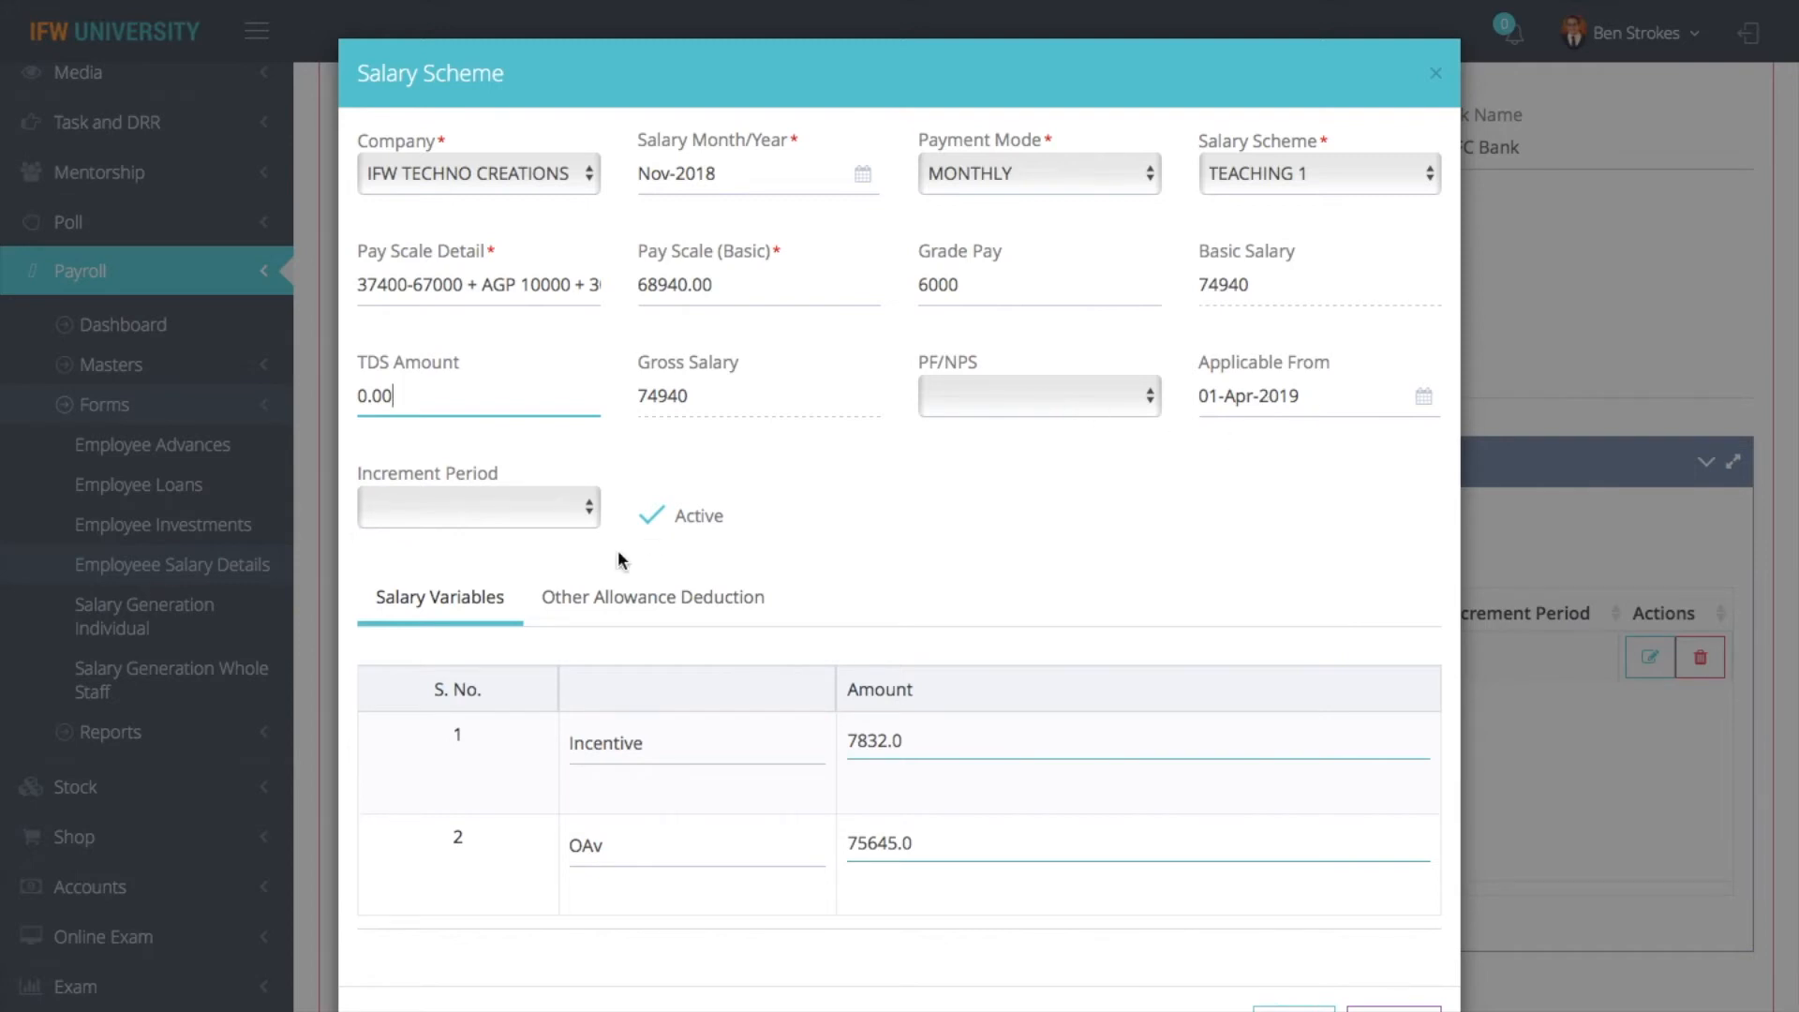
left_click(517, 509)
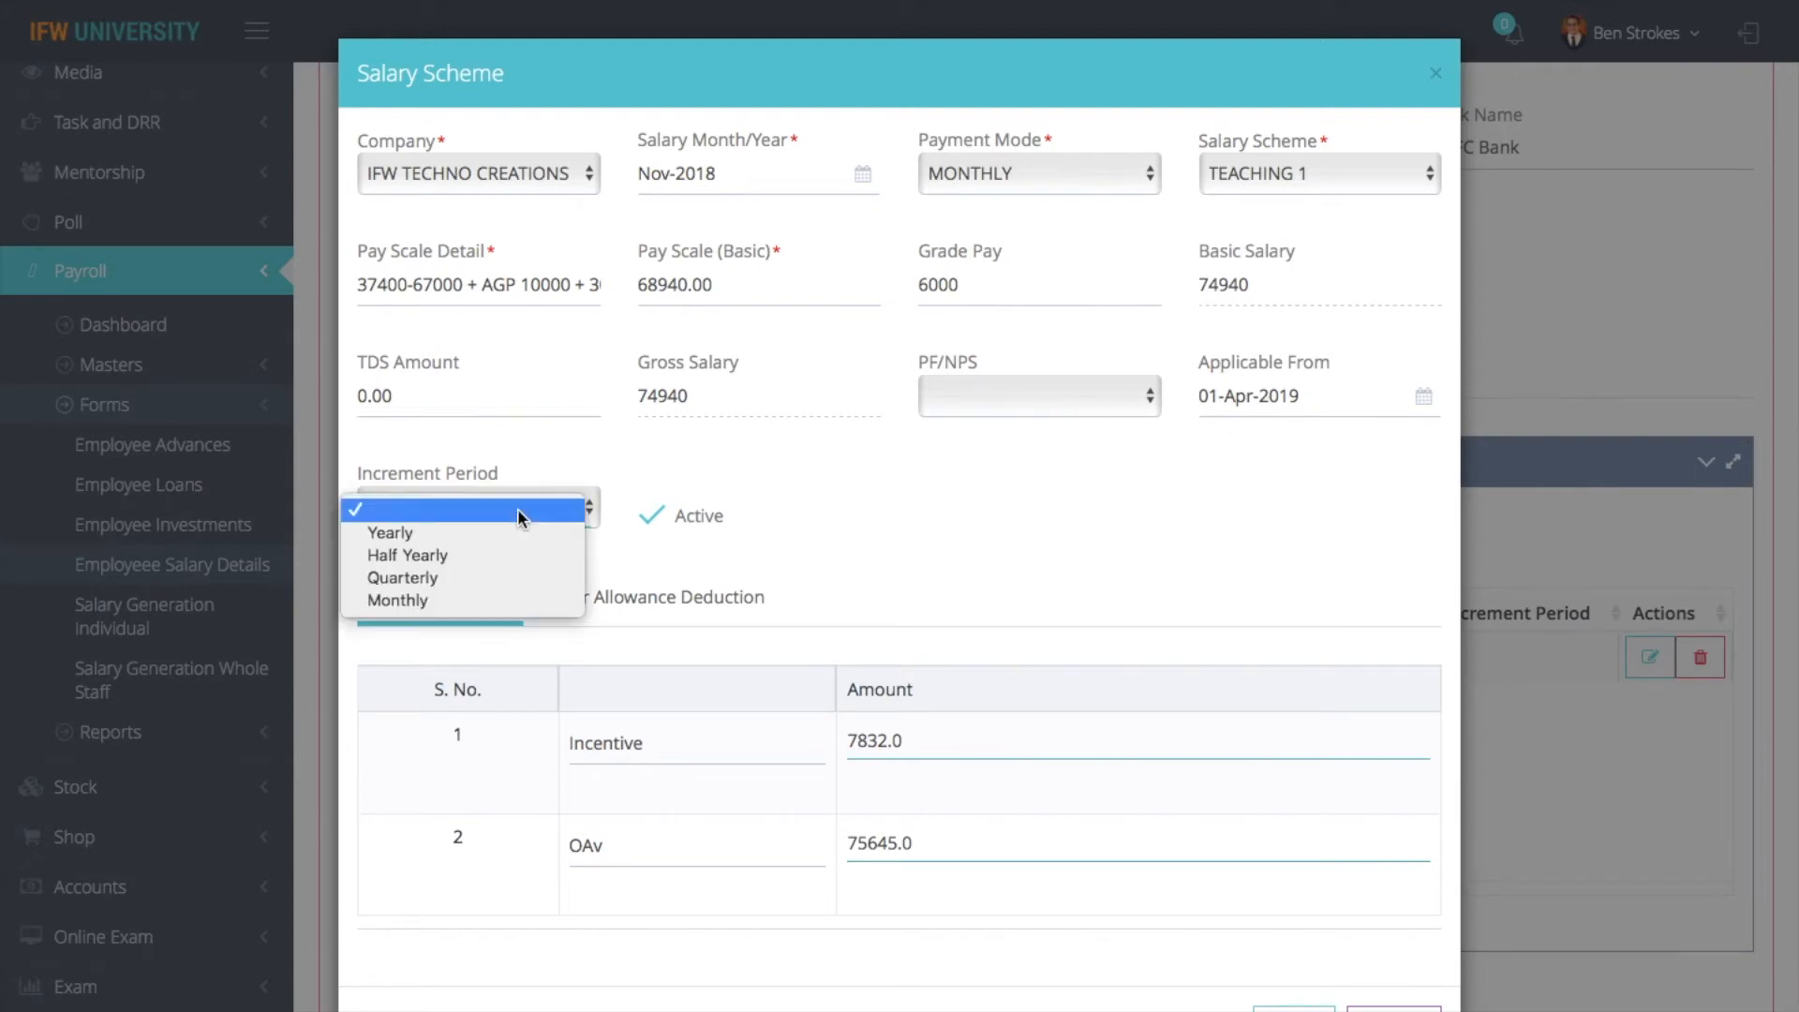
left_click(470, 533)
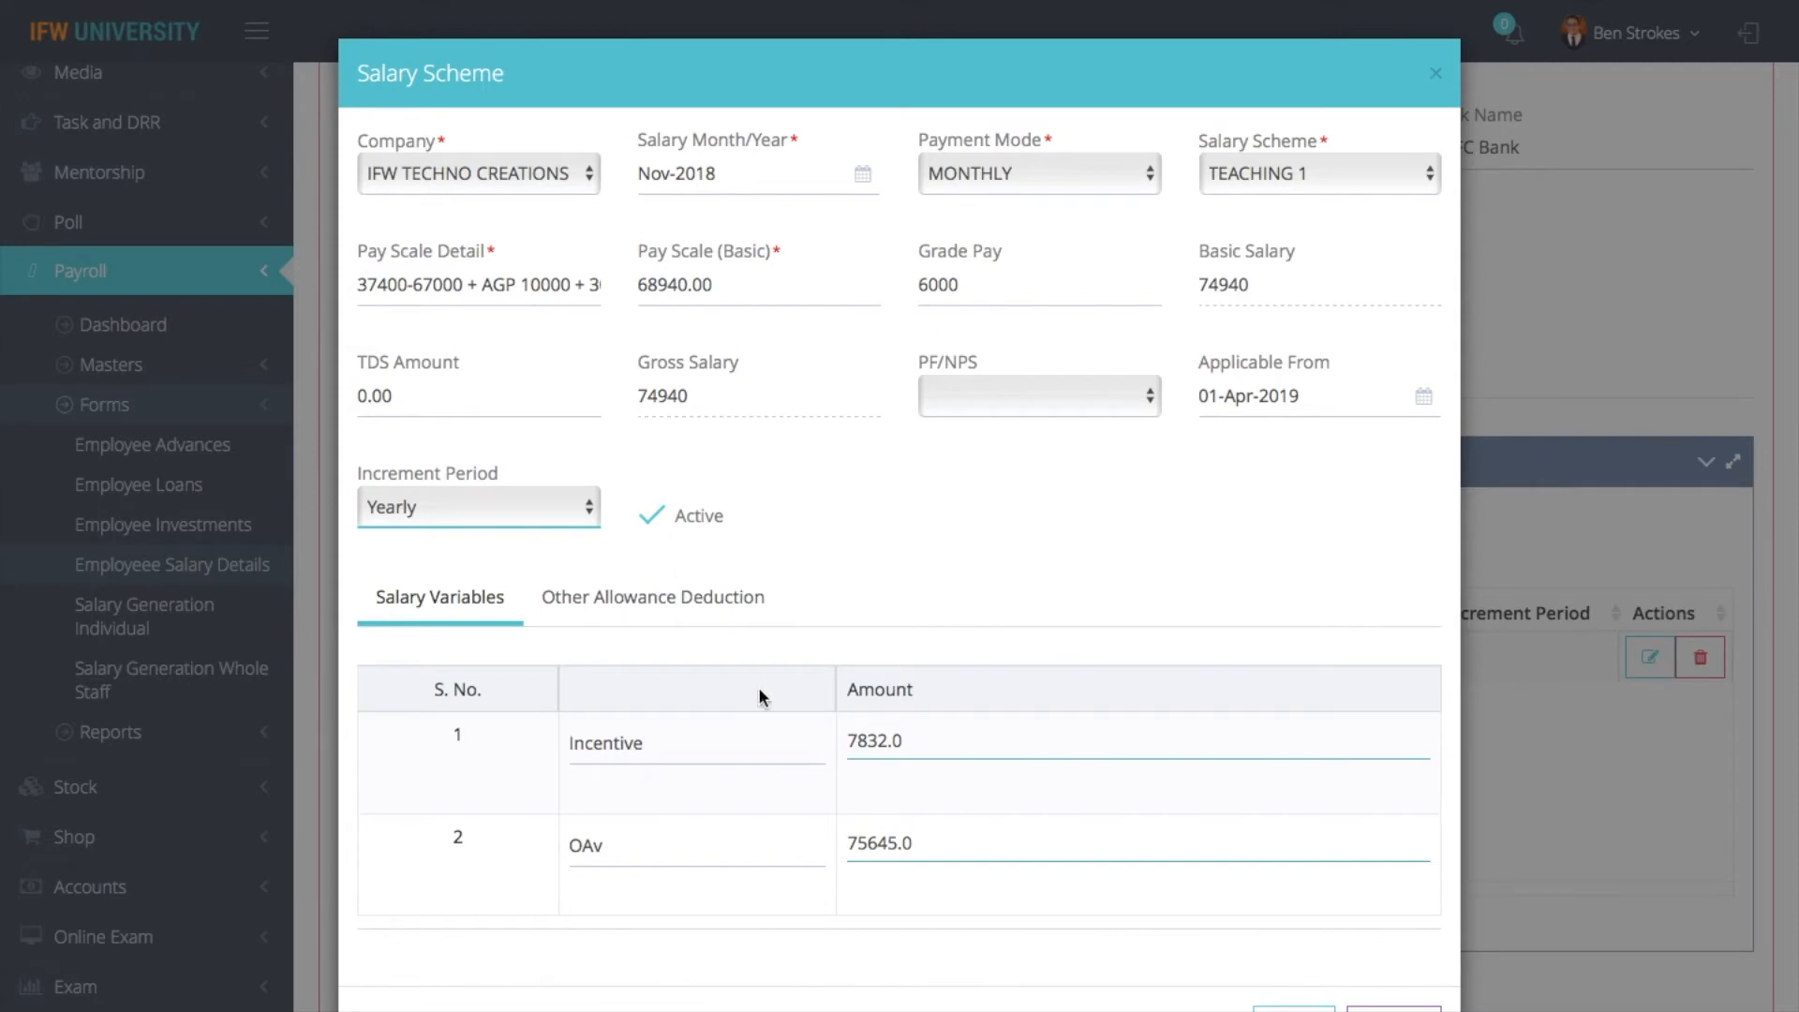
left_click(1293, 1008)
scroll(1099, 712, "up", 1)
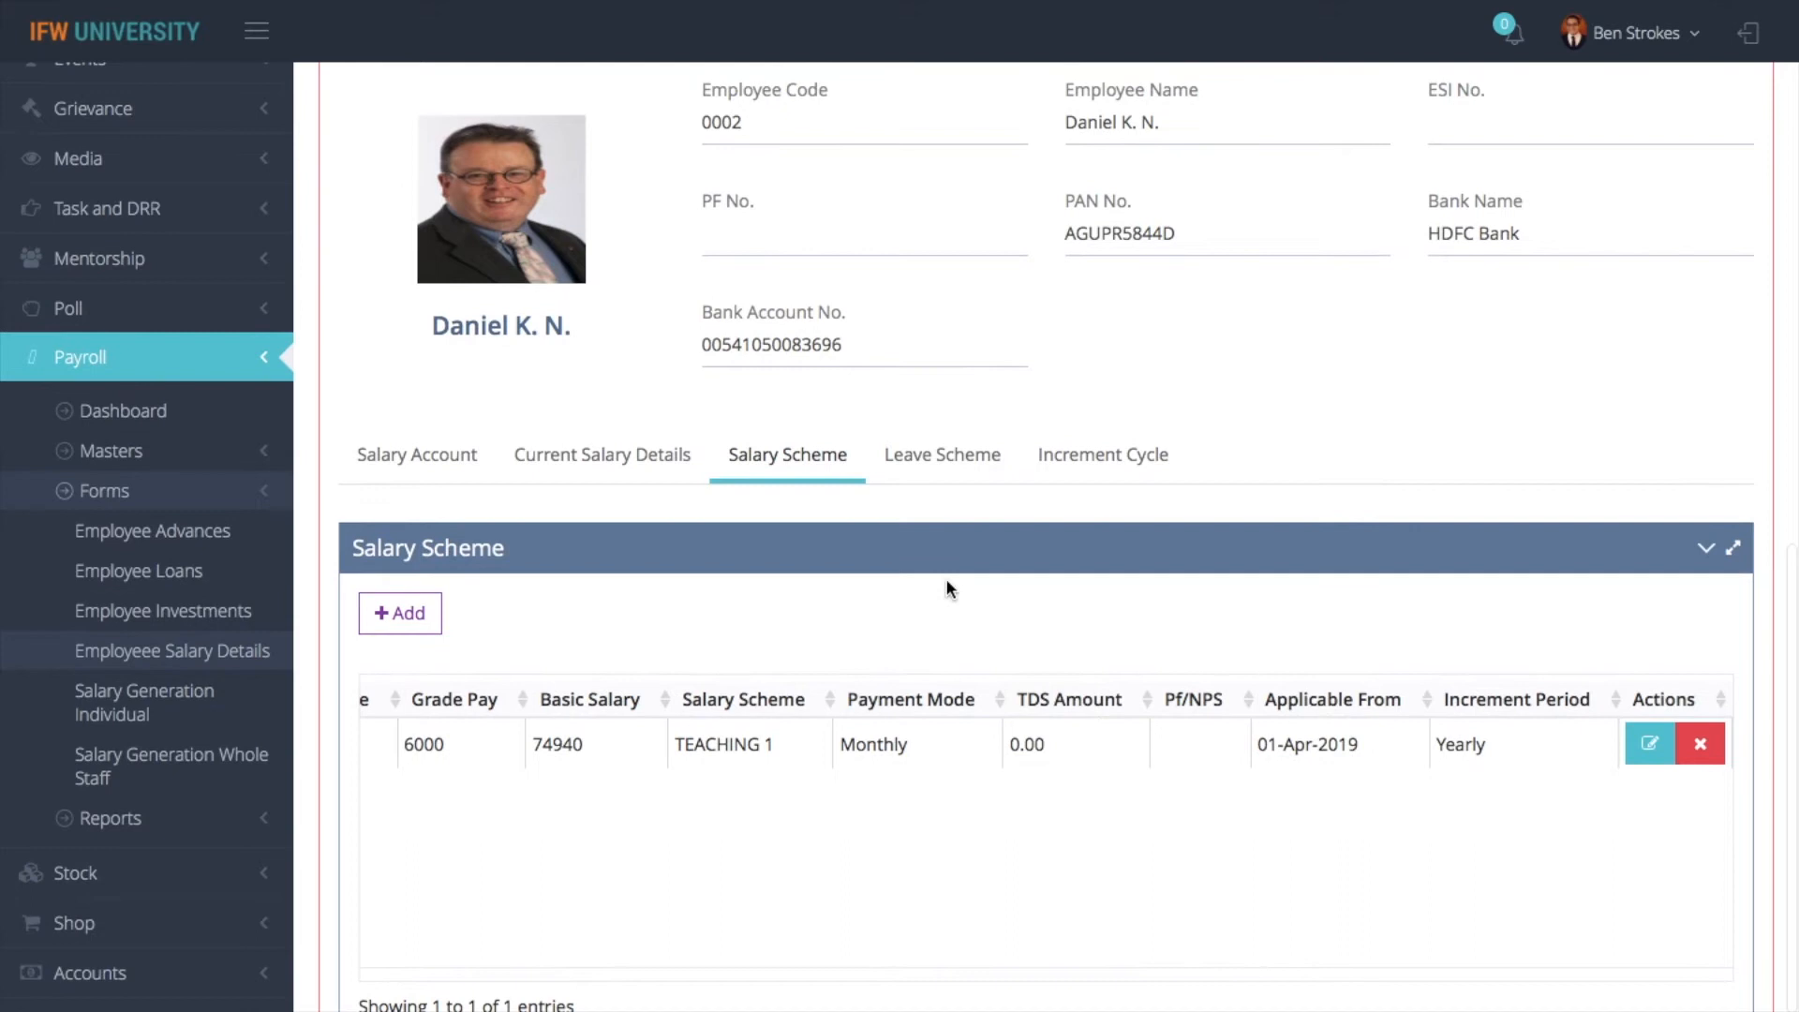
- Look at the already open Salary Scheme and Employee Advance reports and return to the Employee Salary Details page
scroll(947, 583, "up", 15)
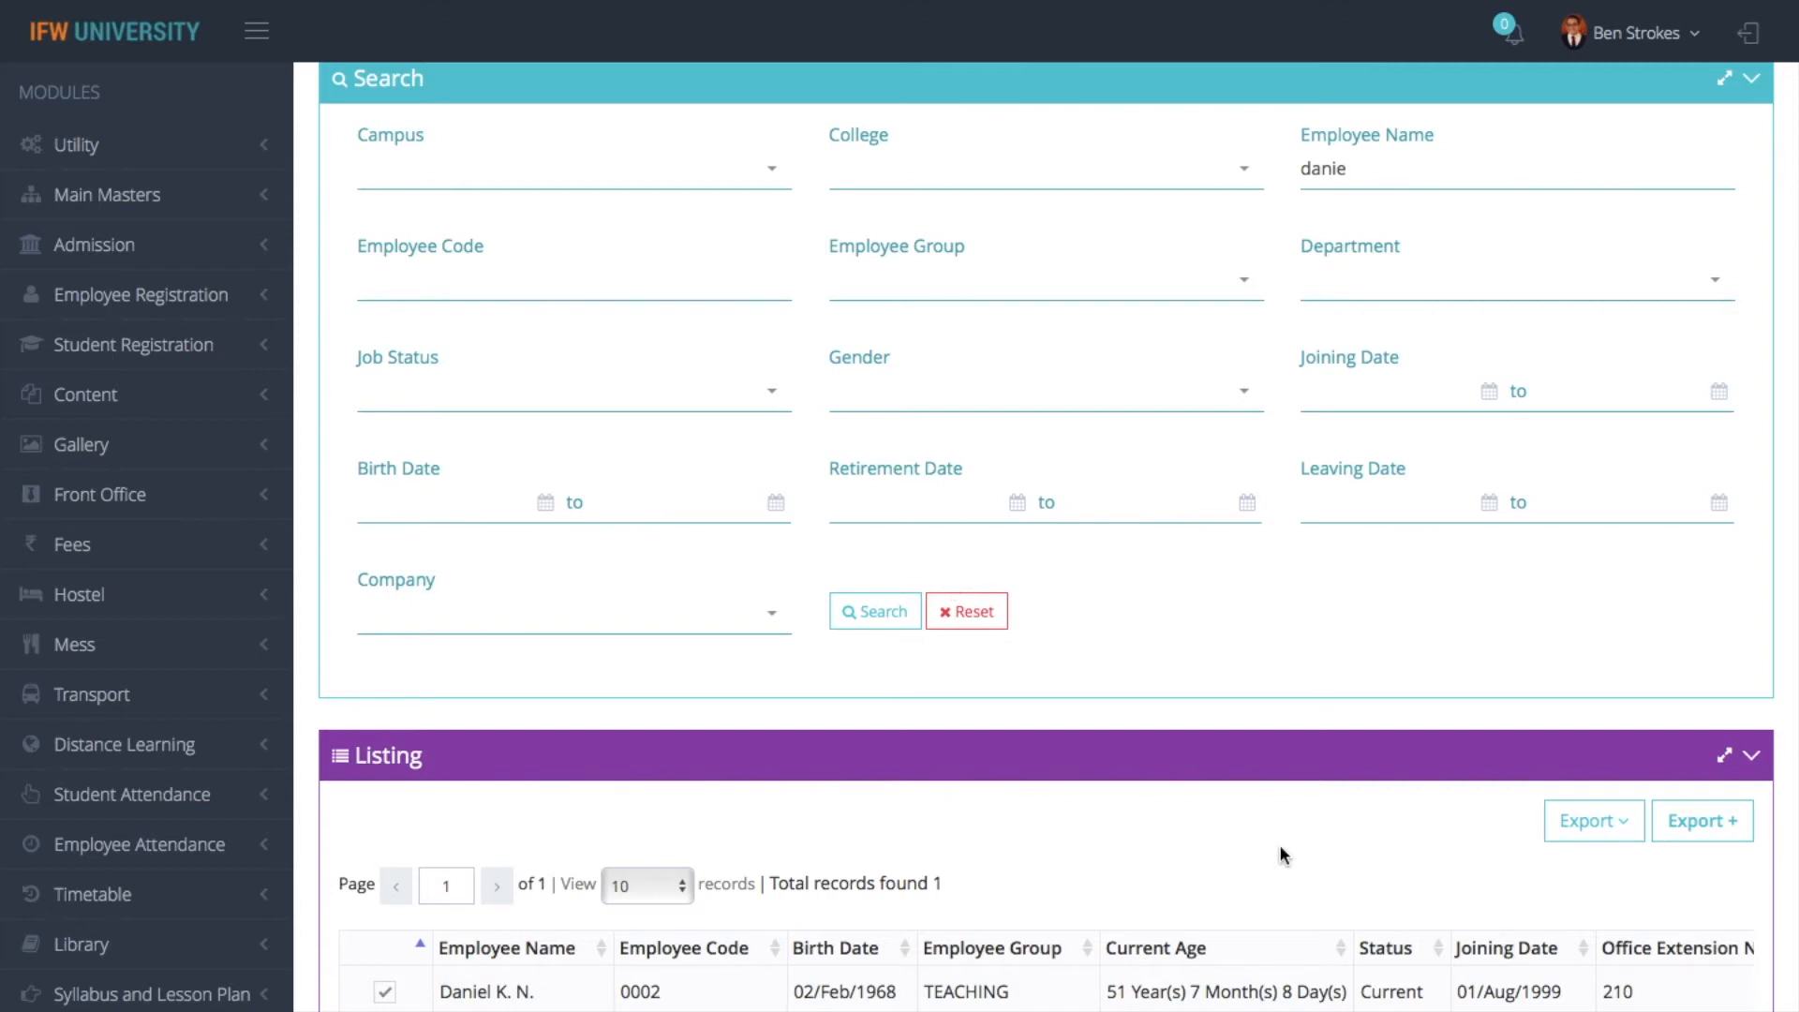
scroll(1280, 848, "down", 4)
scroll(1280, 848, "up", 6)
scroll(1282, 849, "down", 1)
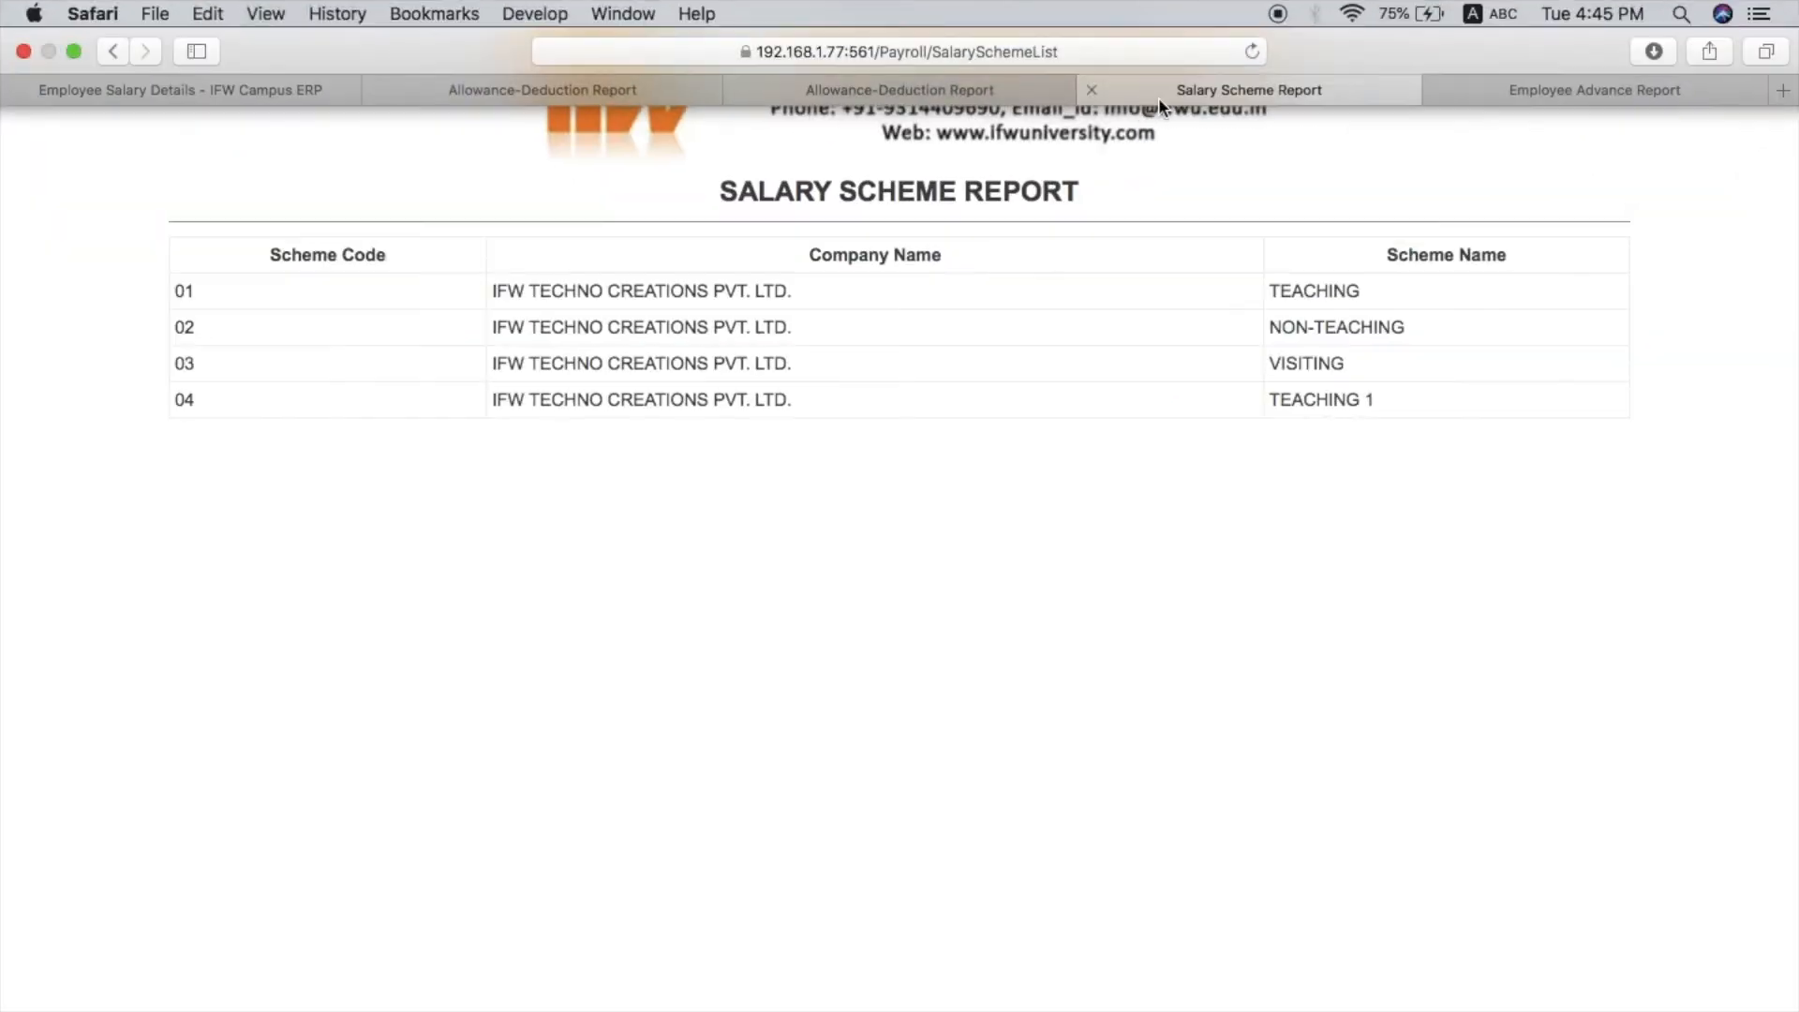
left_click(1548, 87)
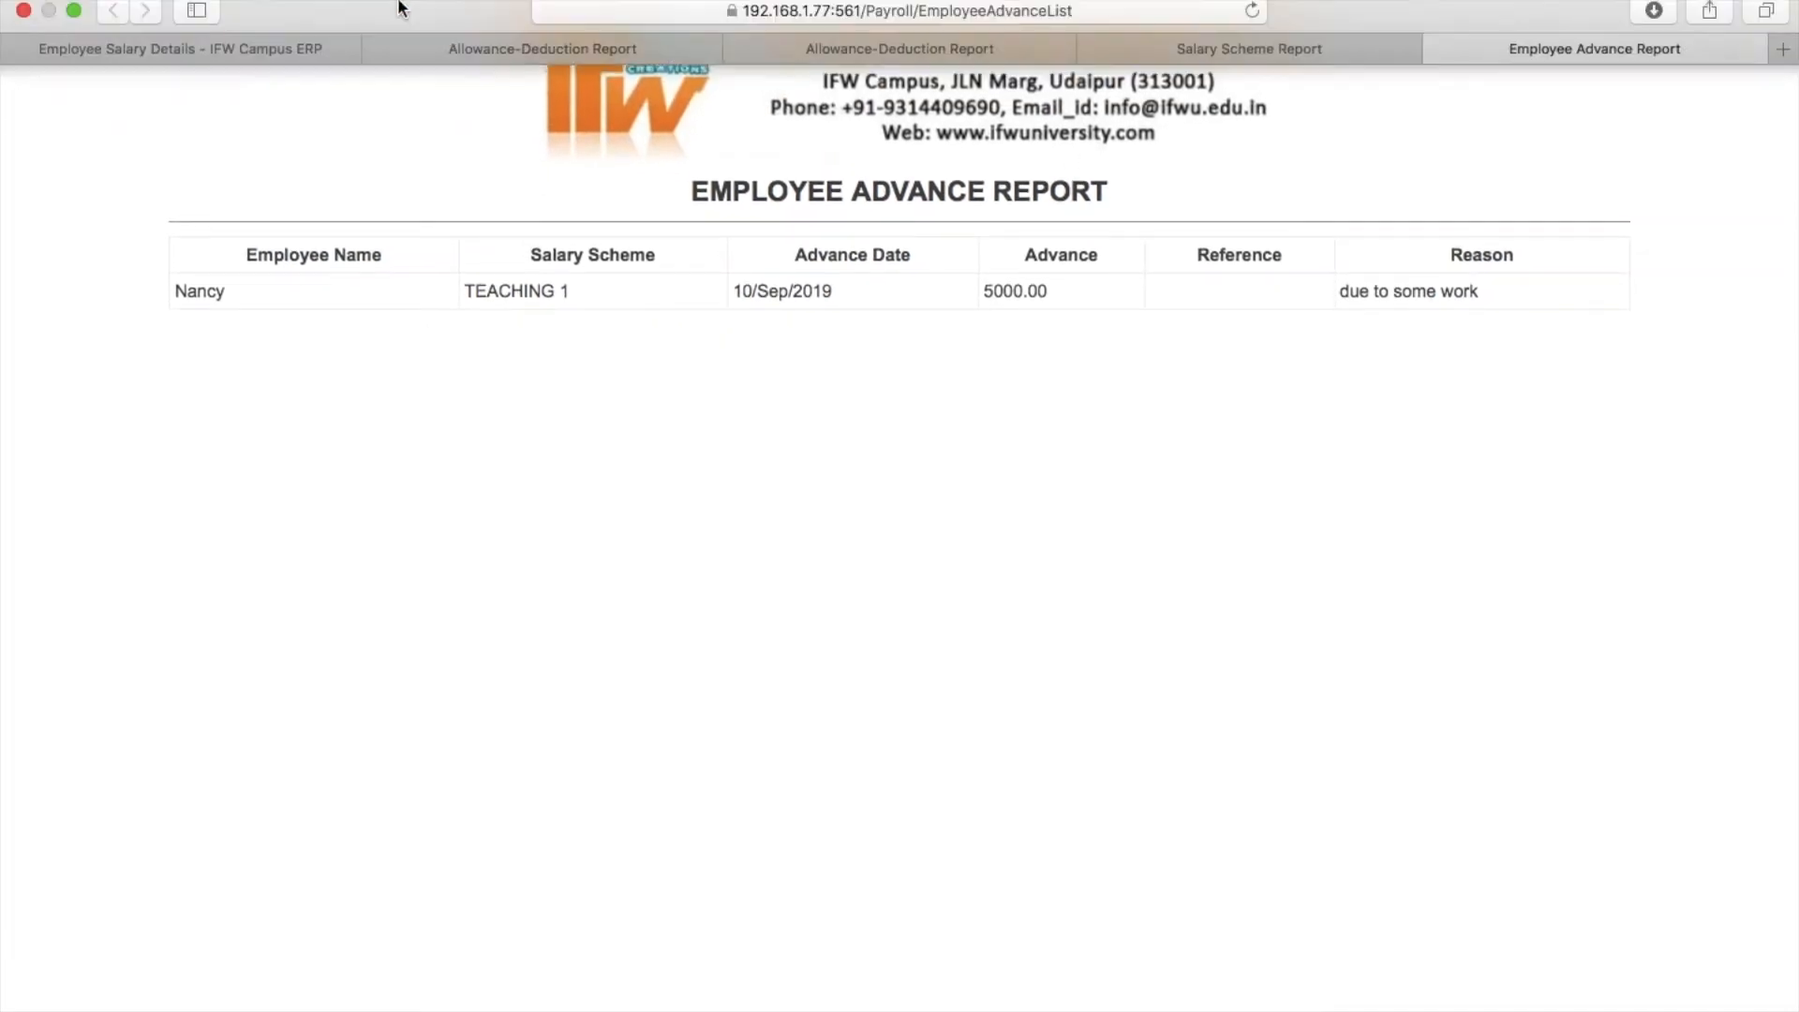
left_click(140, 86)
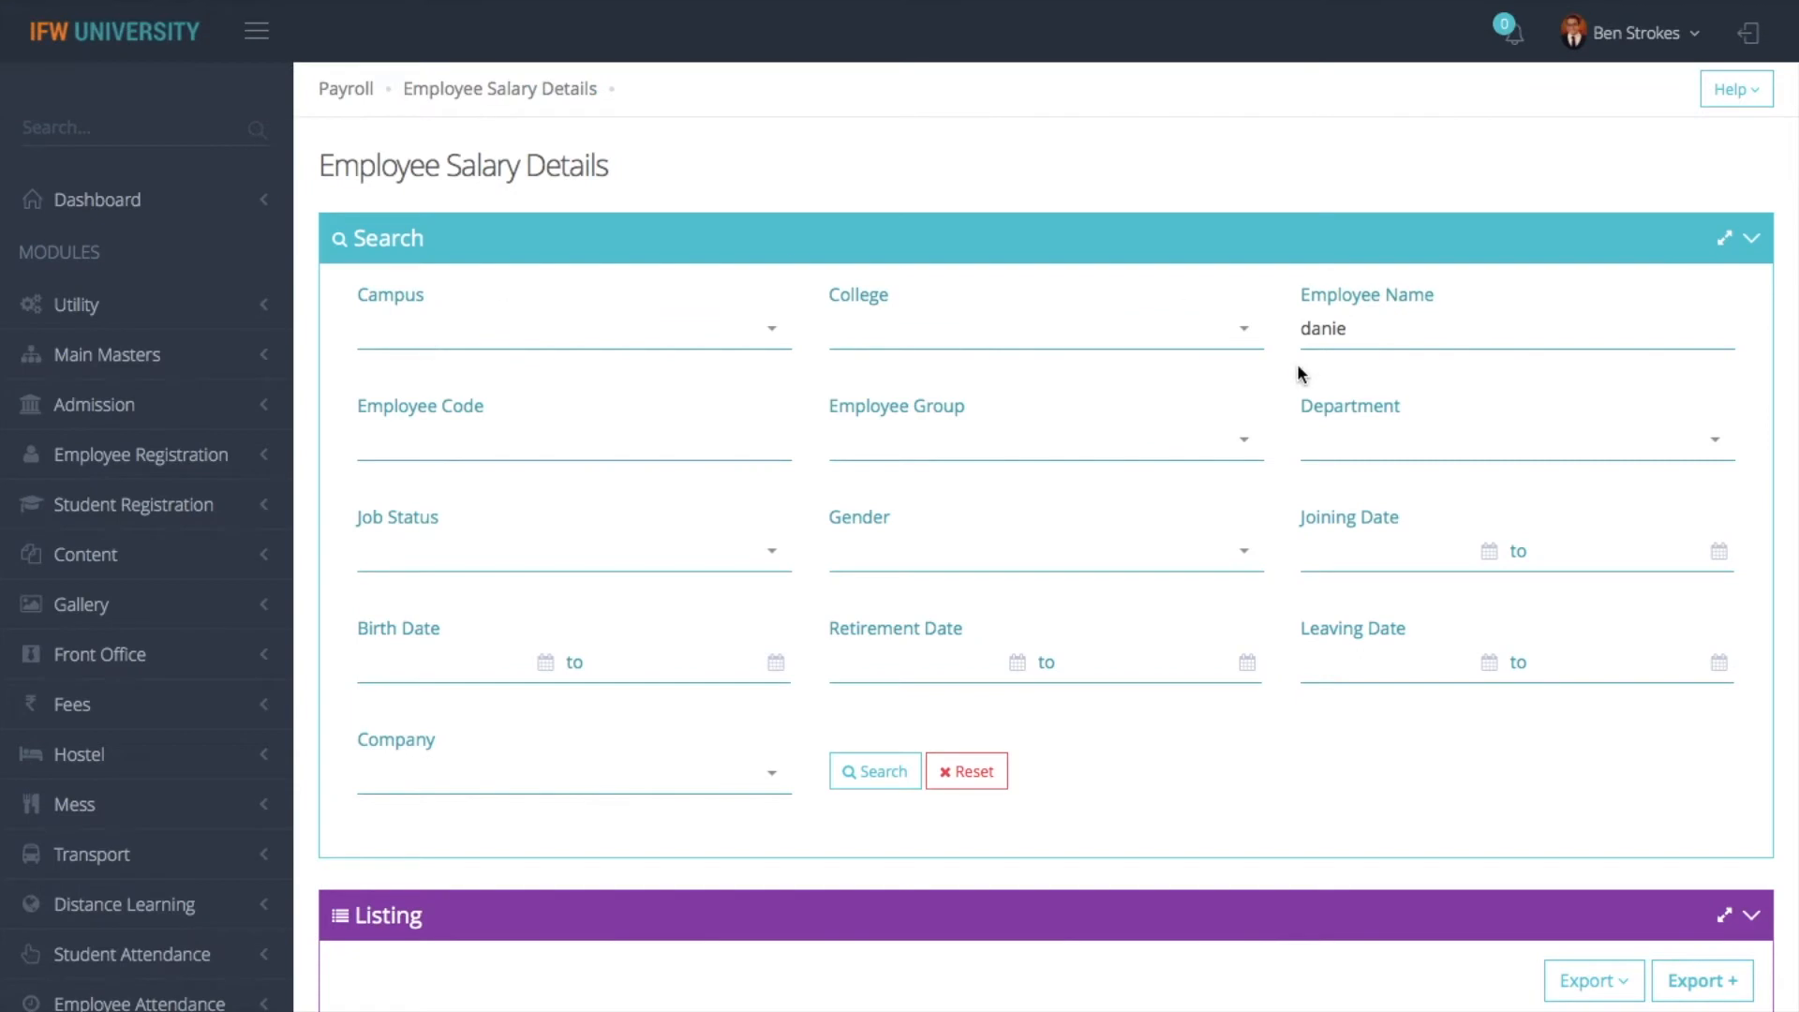
- Check all columns of the employee listing, export it as a report, and return to the Employee Salary Details page
scroll(1278, 600, "down", 8)
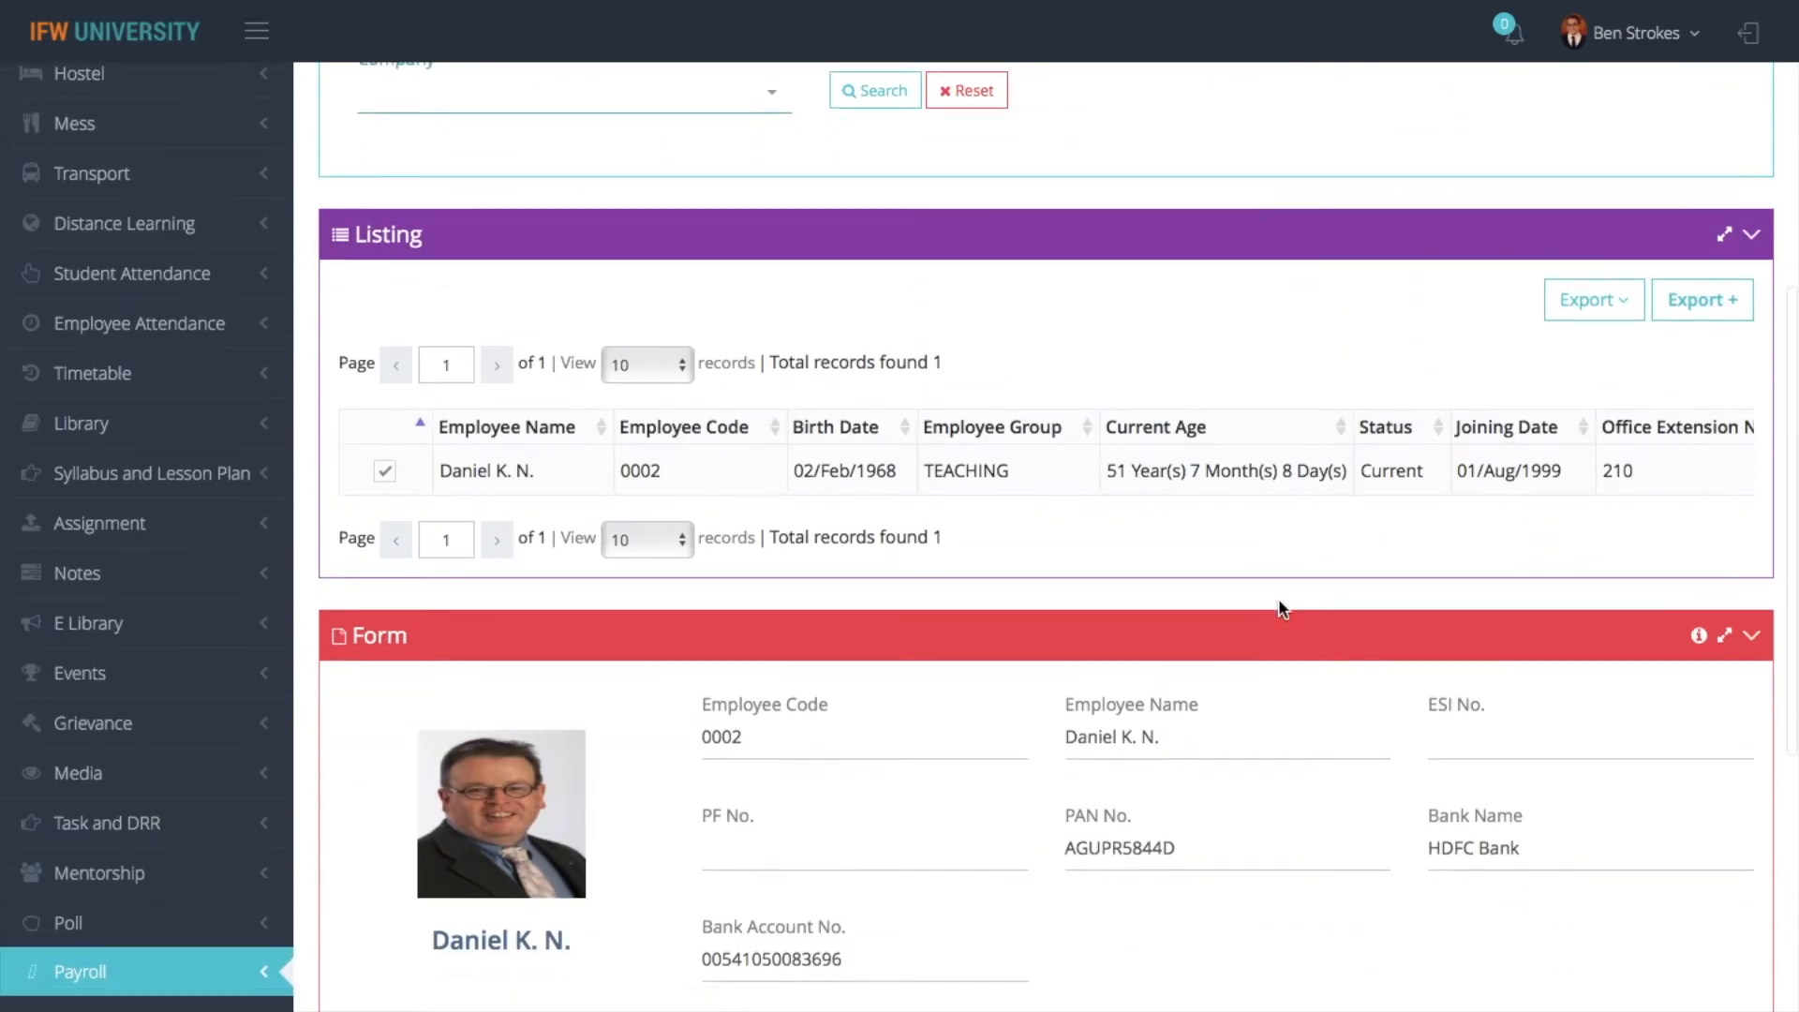
scroll(1293, 448, "right", 10)
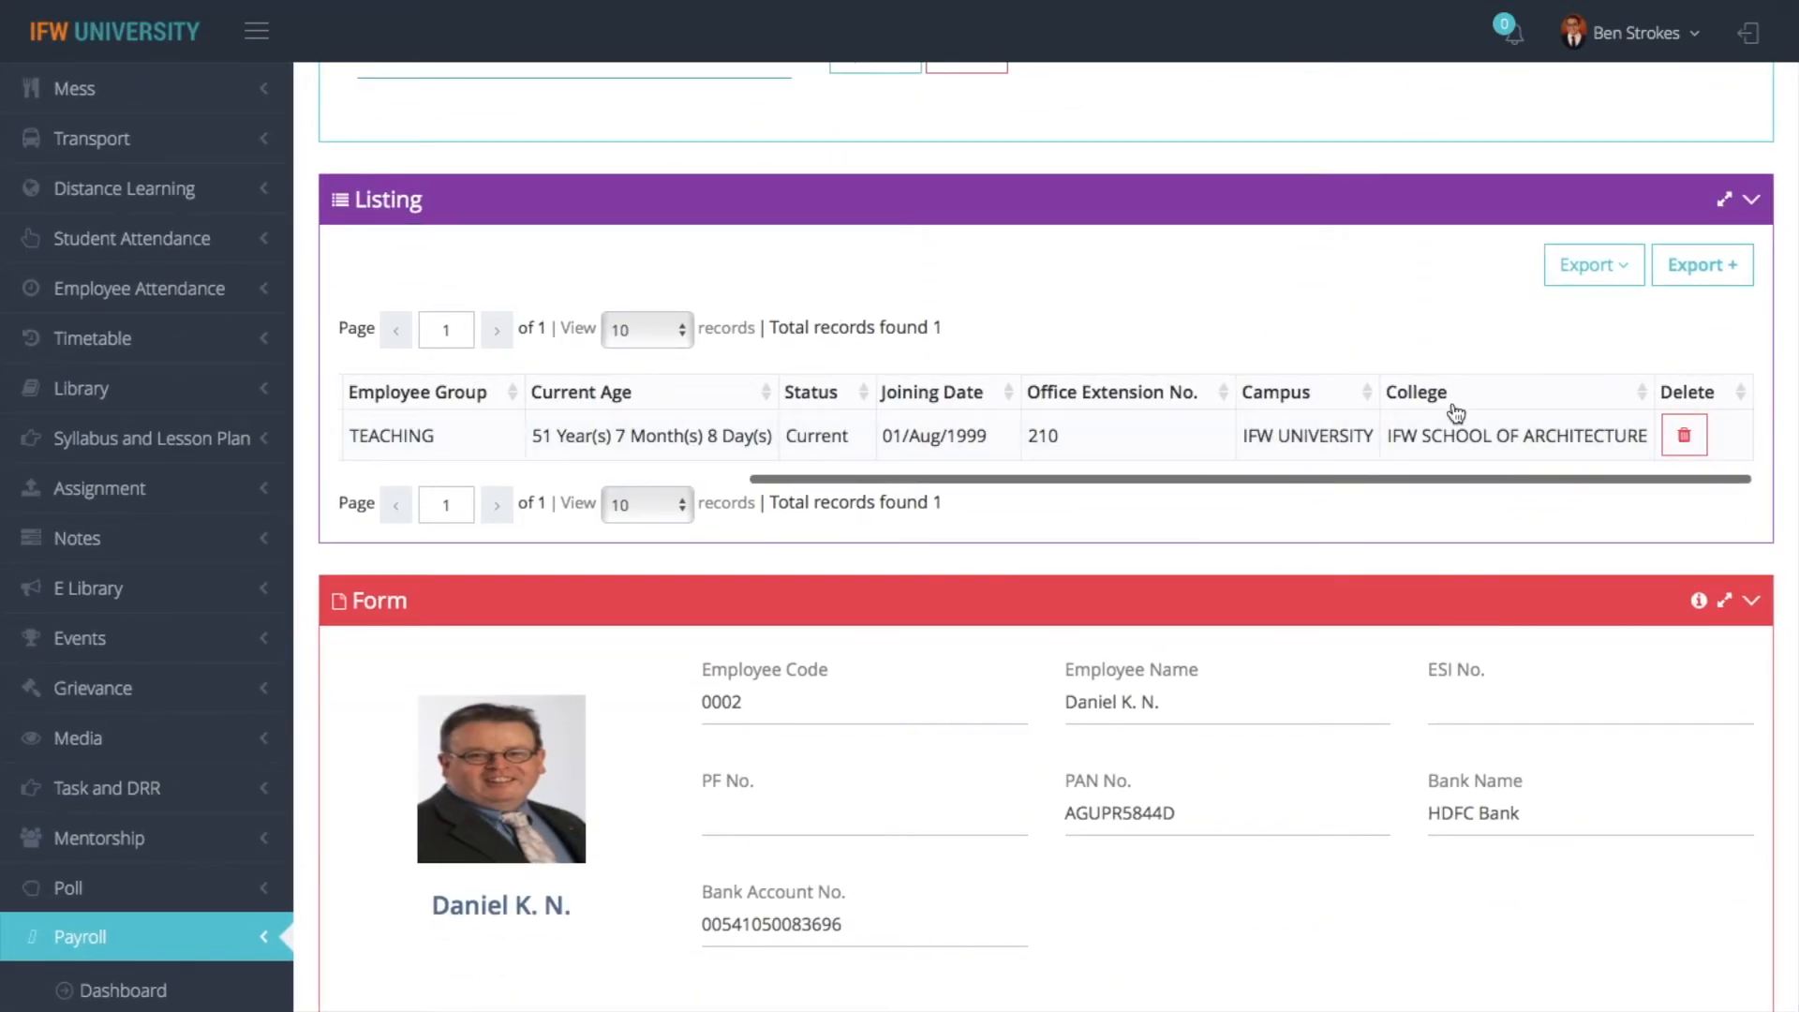
scroll(1455, 413, "left", 10)
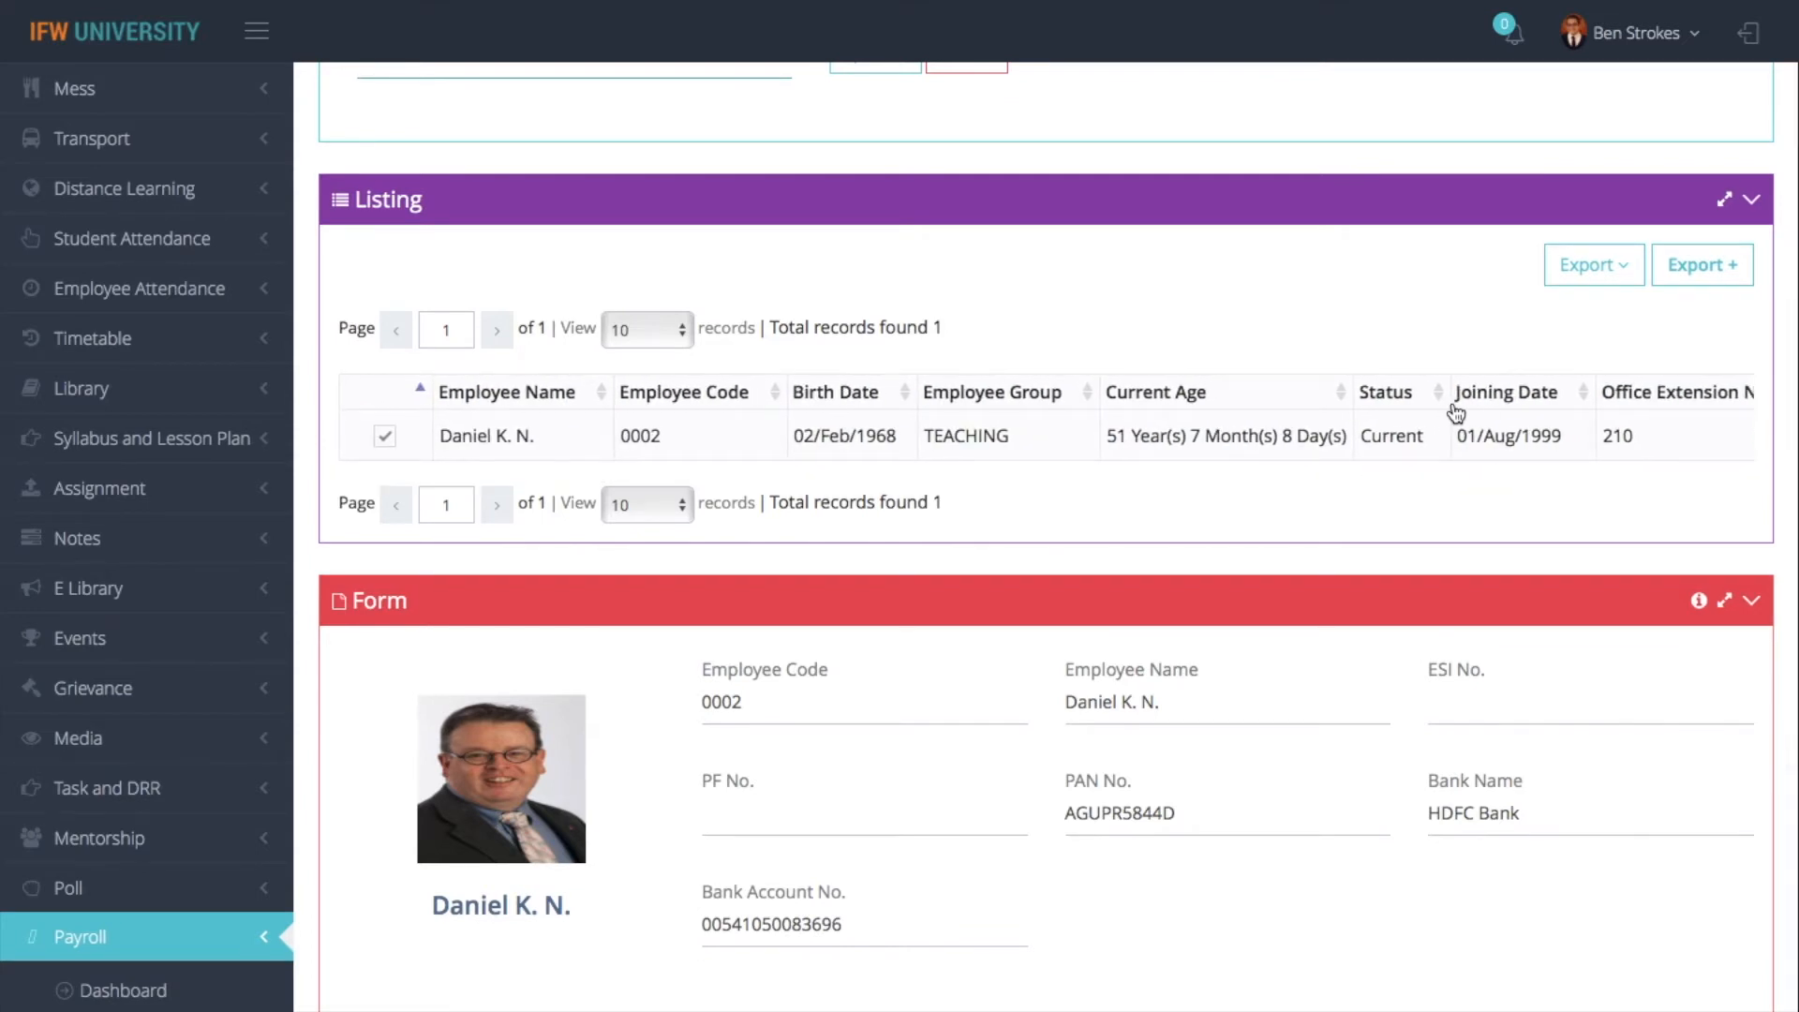
scroll(1456, 412, "right", 10)
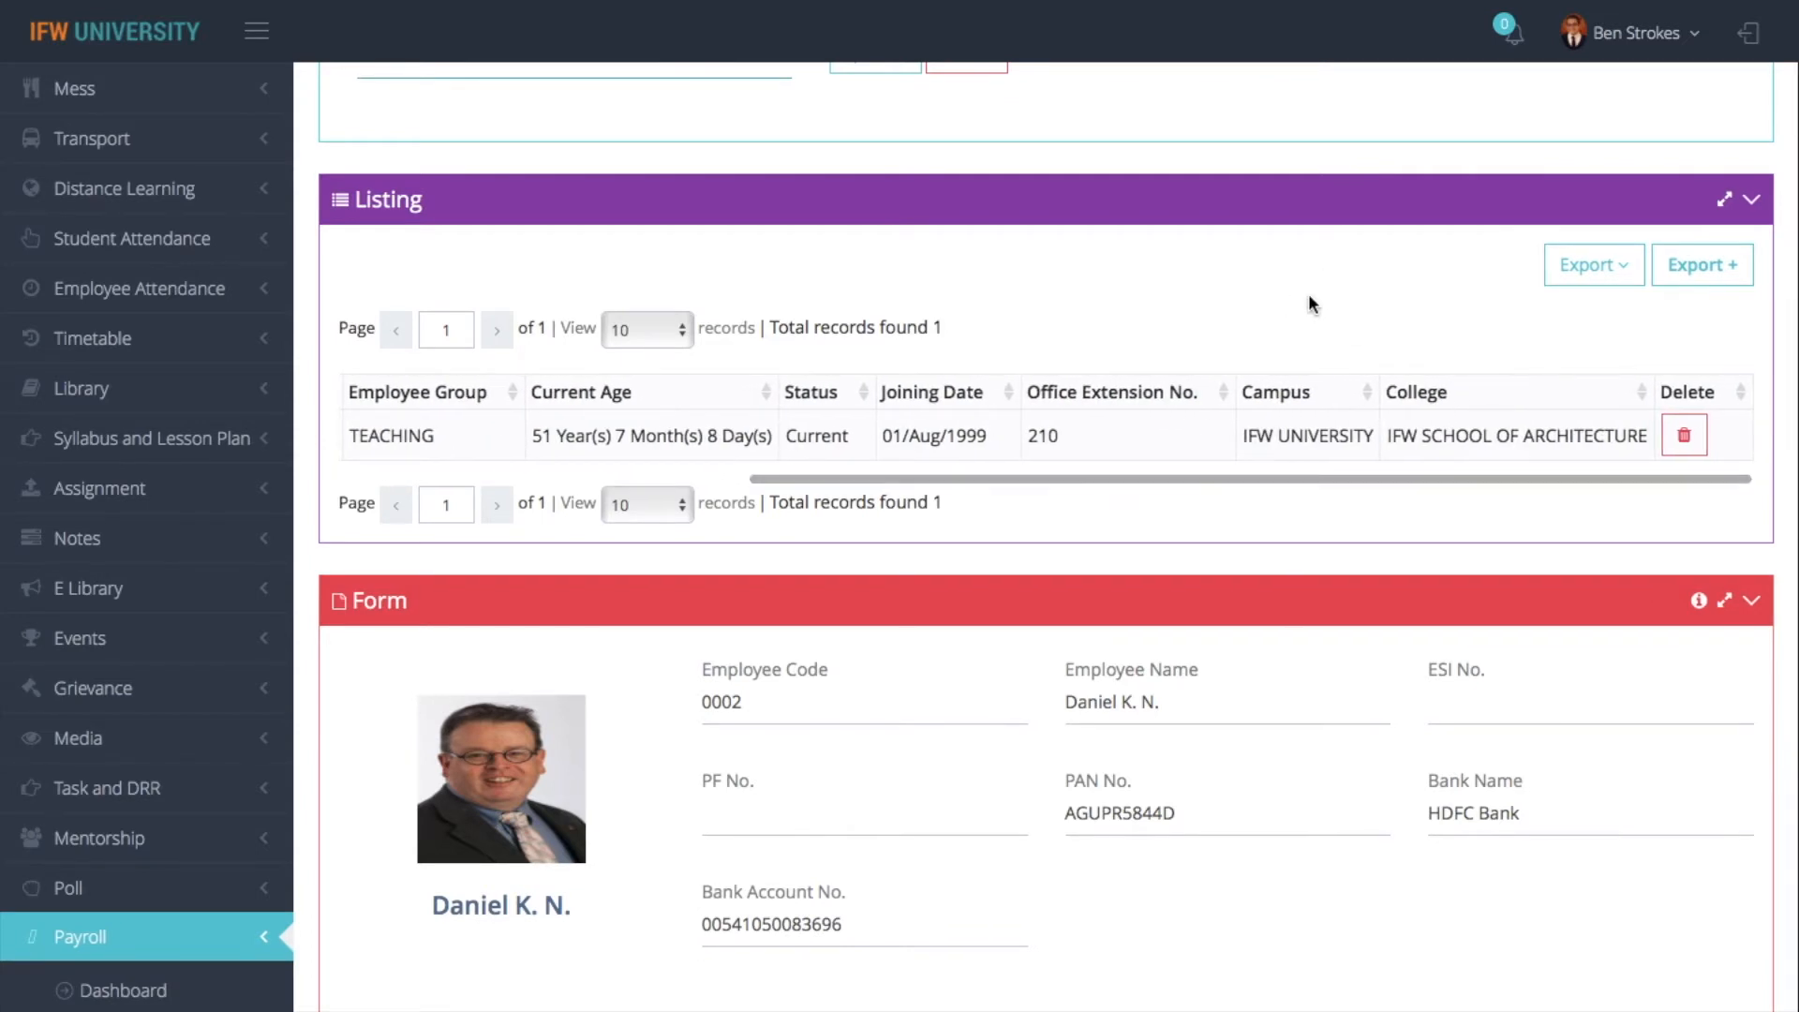
left_click(1617, 281)
left_click(1512, 320)
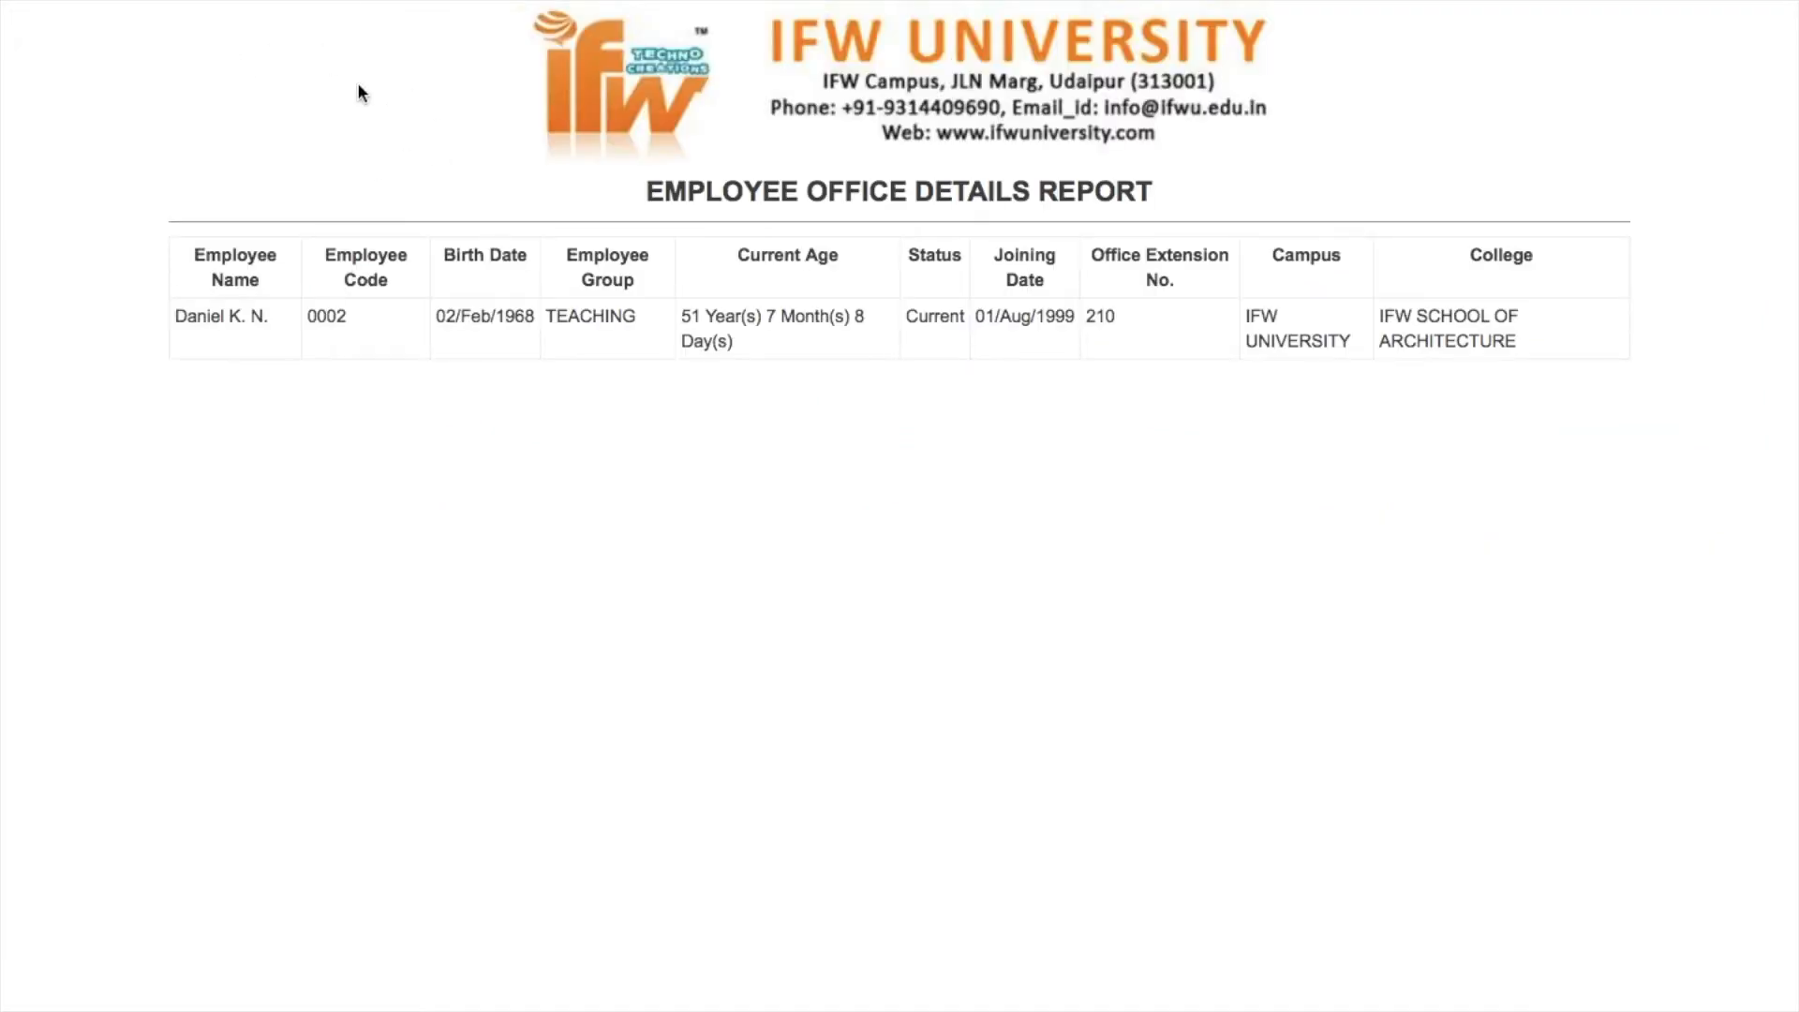
left_click(67, 86)
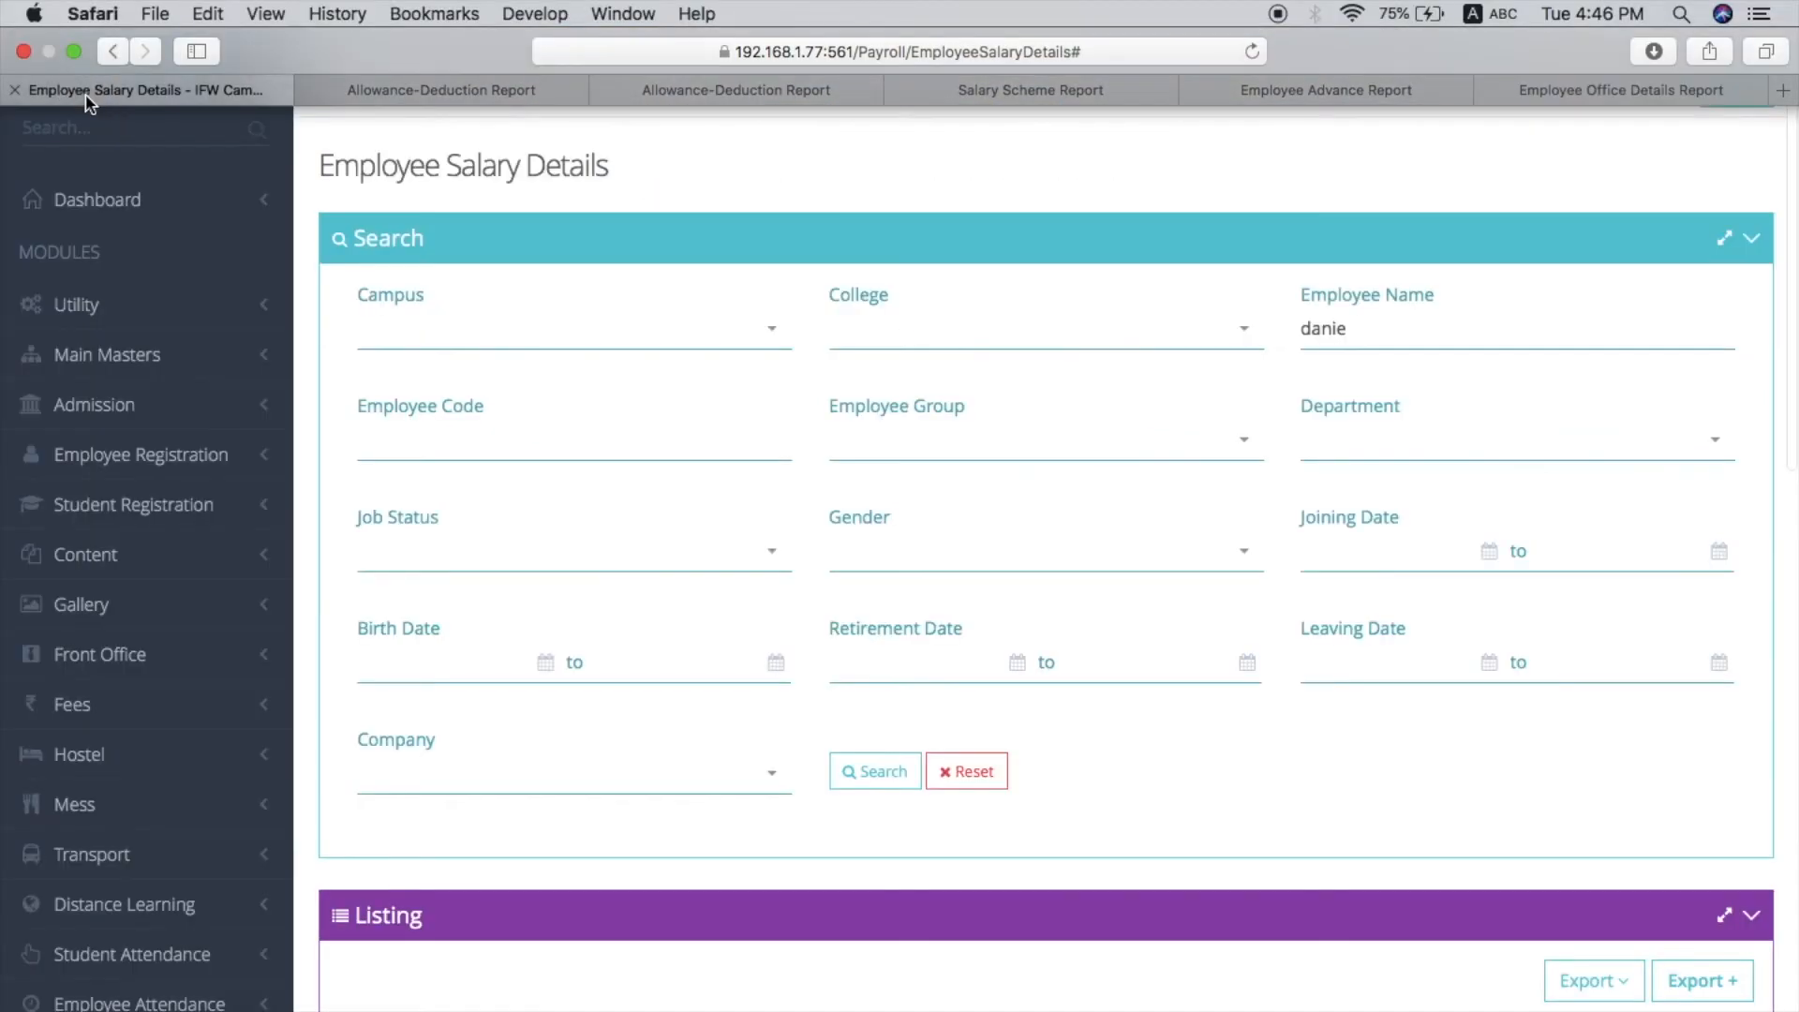
- Read through the employee's Current Salary Details table from Pay Scale down to Net Salary
scroll(1104, 596, "down", 7)
scroll(1104, 596, "up", 4)
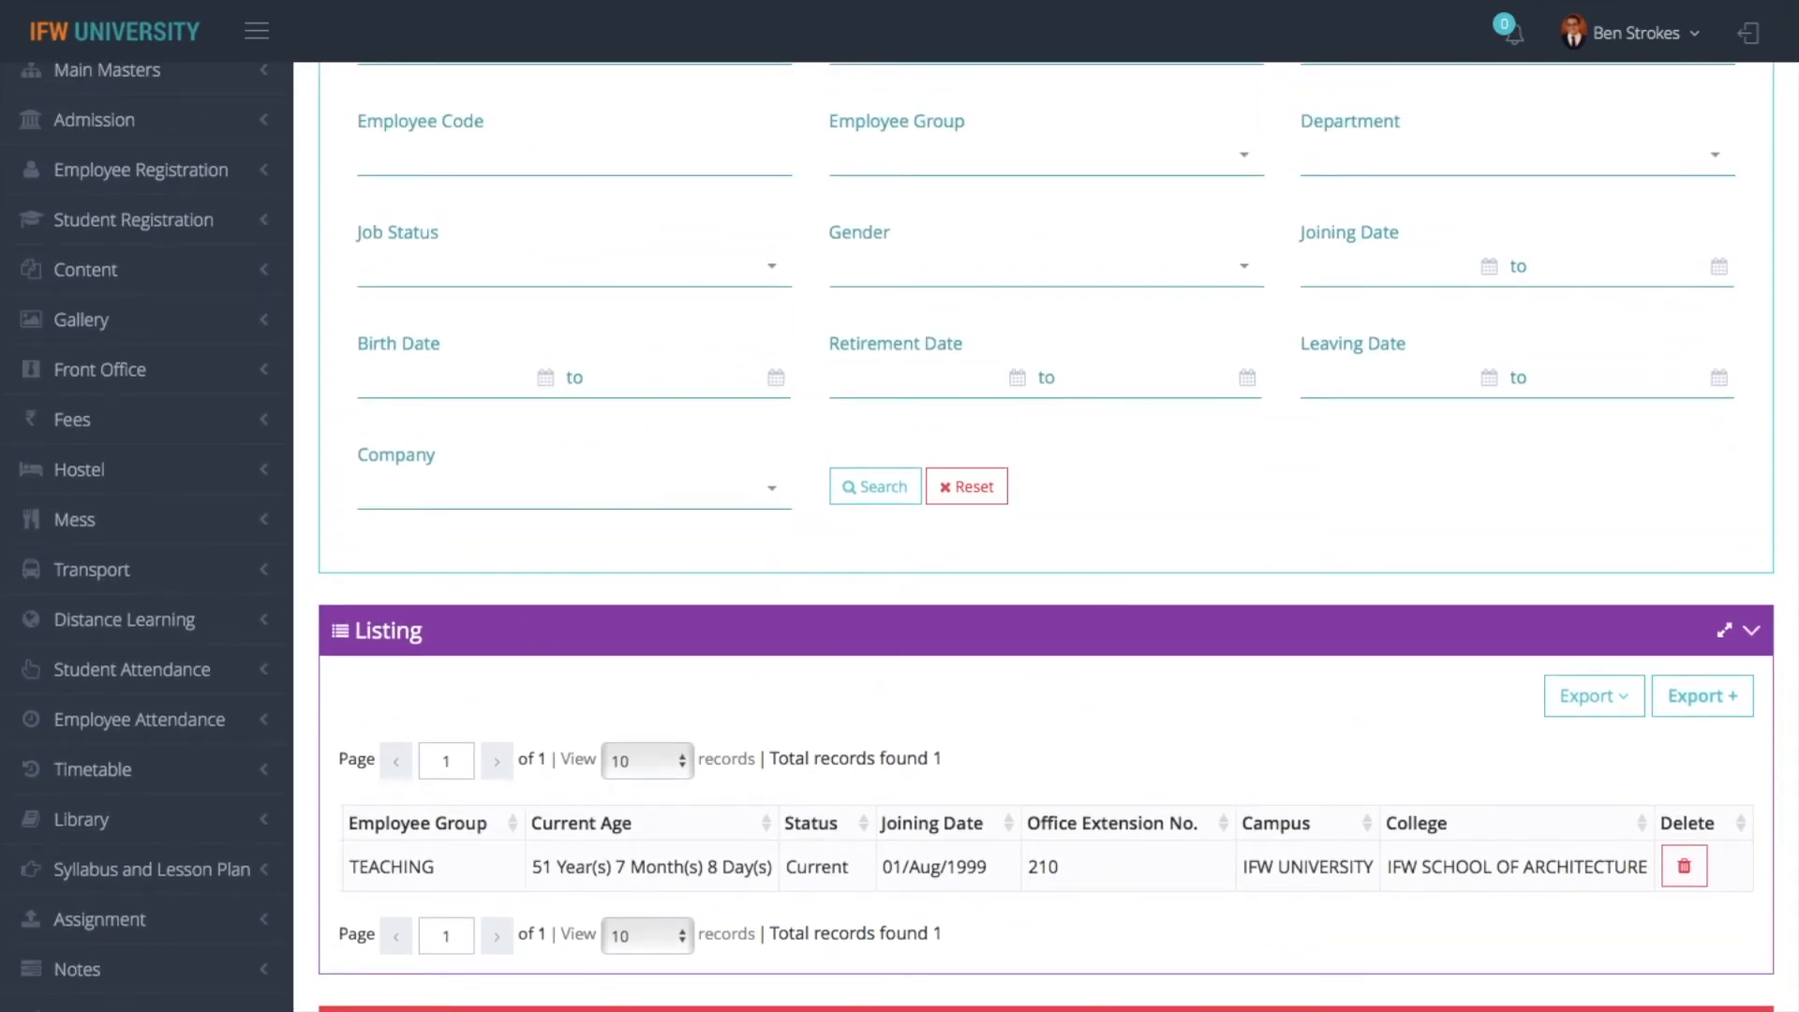
scroll(1169, 527, "up", 3)
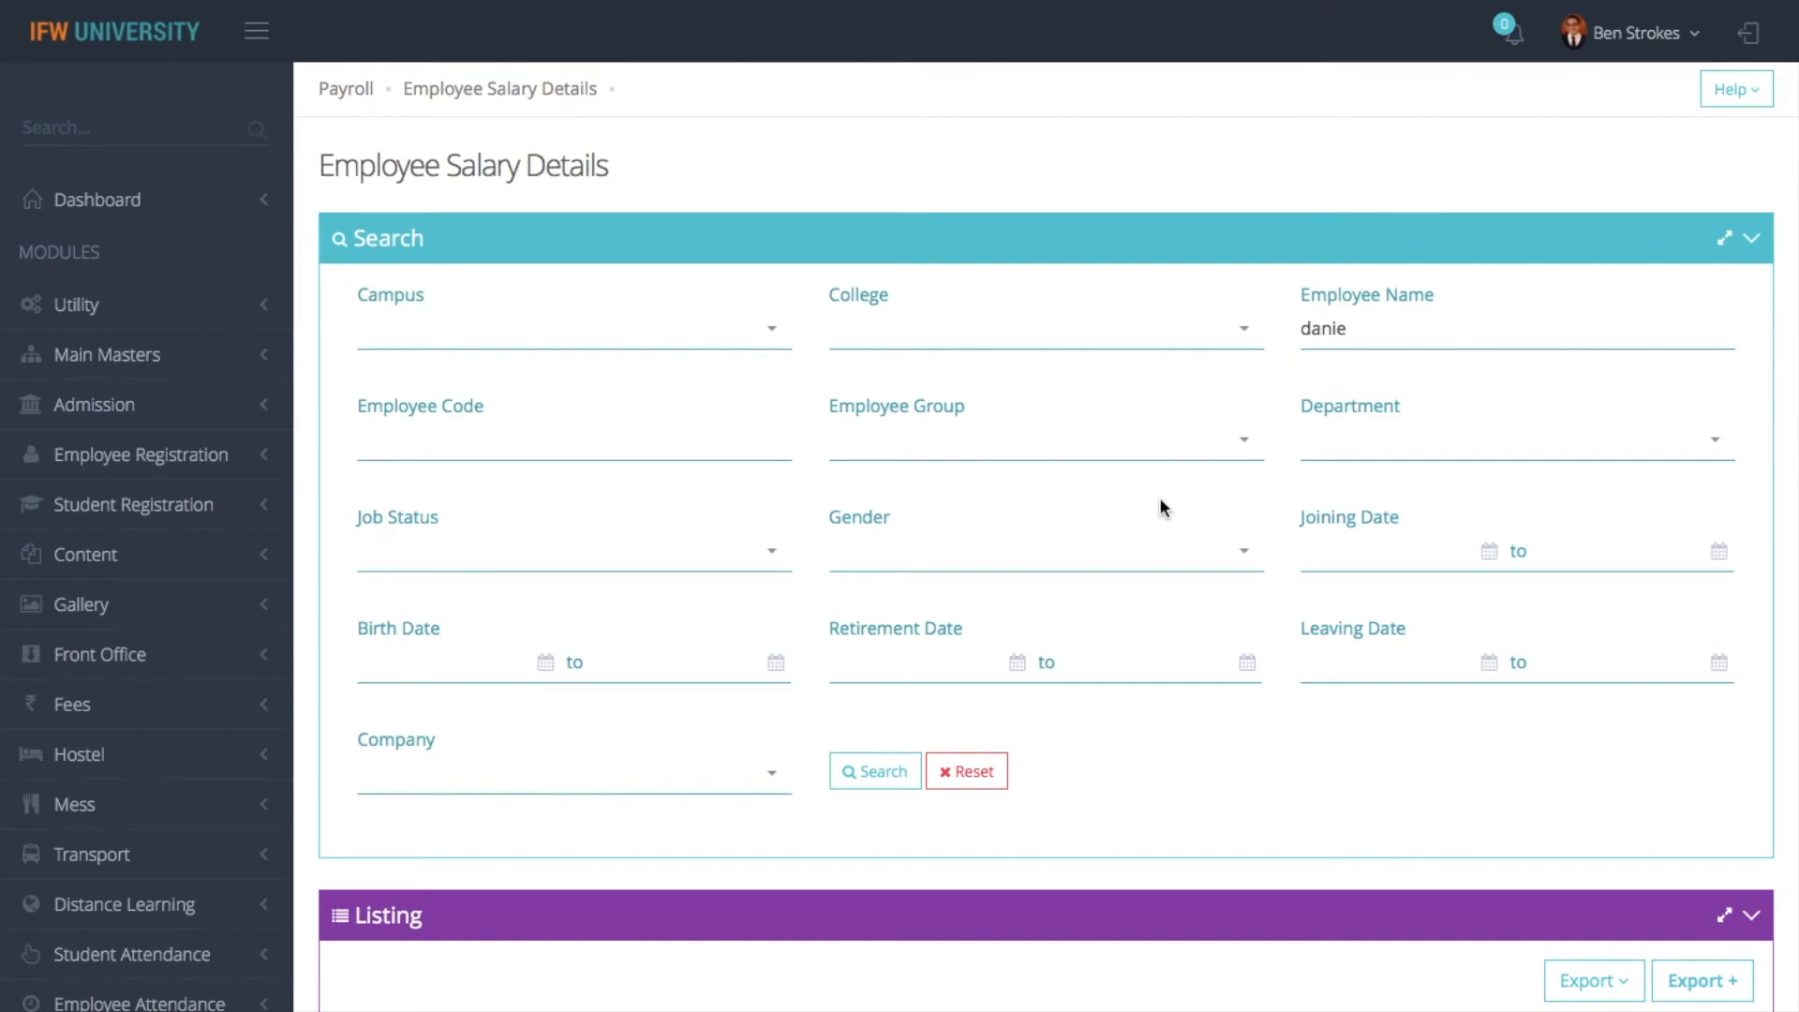
scroll(1153, 486, "down", 5)
scroll(761, 800, "down", 3)
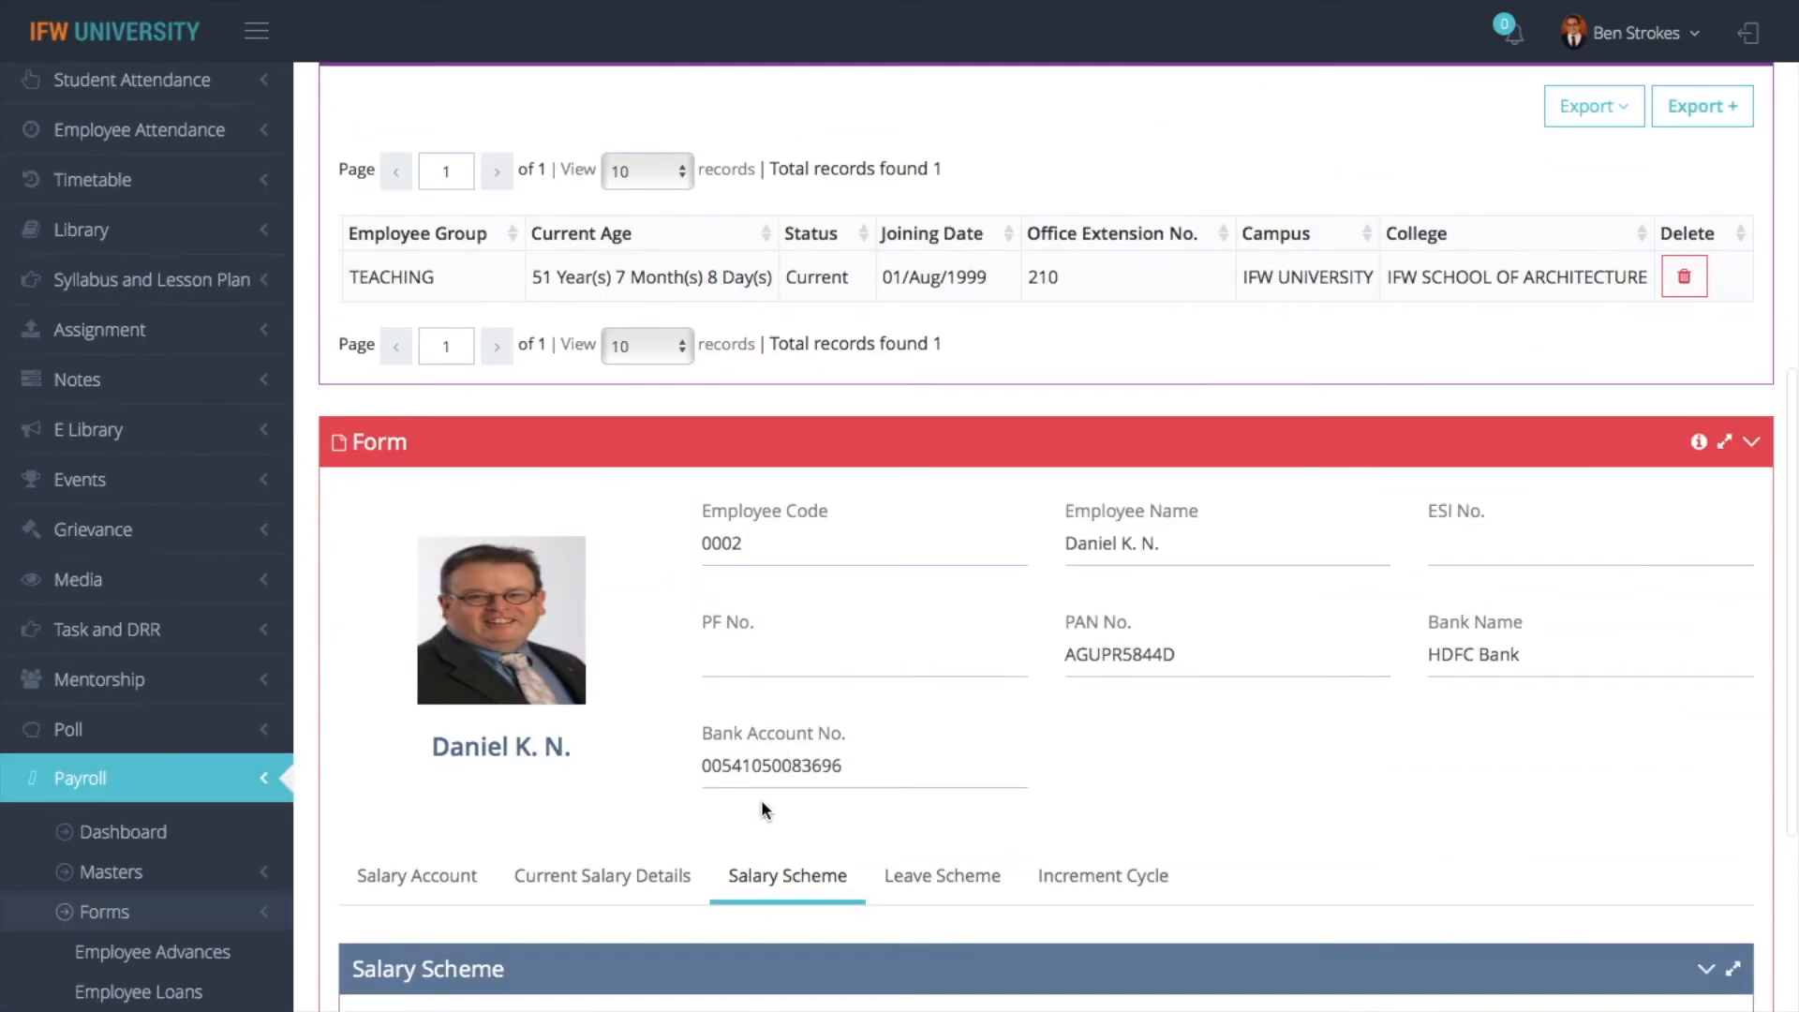
scroll(832, 399, "up", 1)
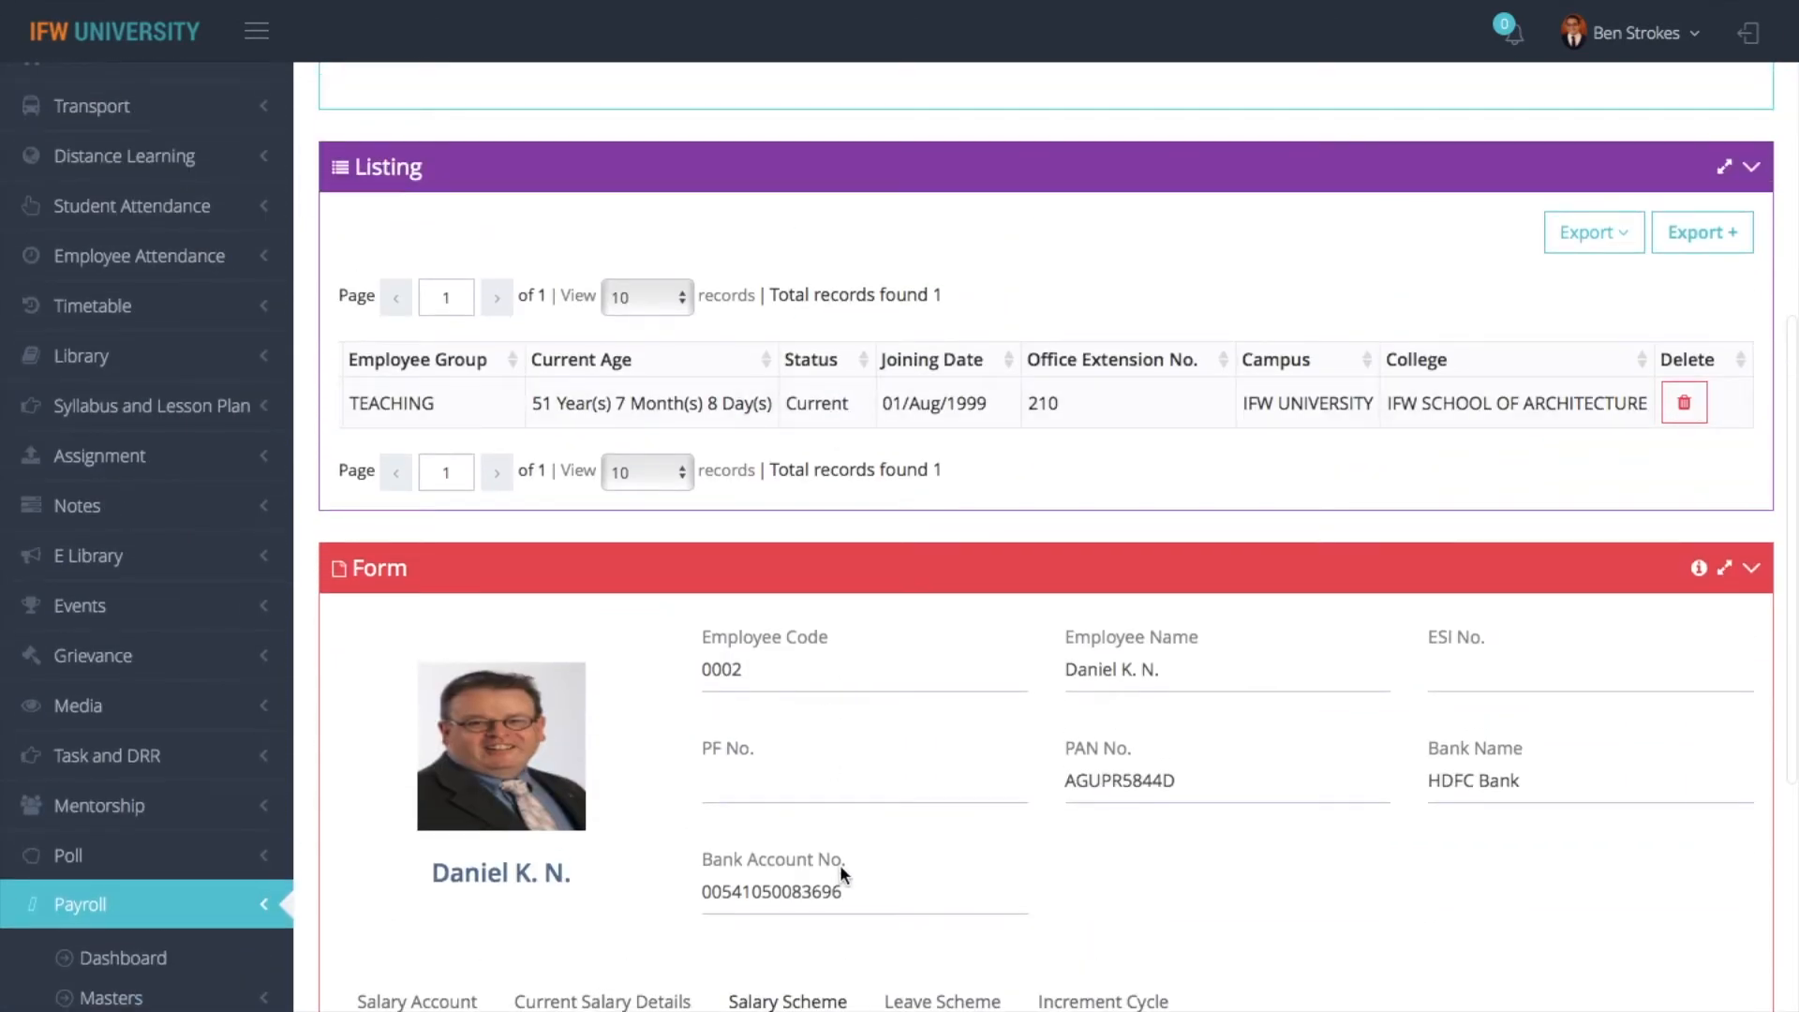
scroll(840, 864, "down", 1)
left_click(604, 937)
scroll(604, 933, "down", 4)
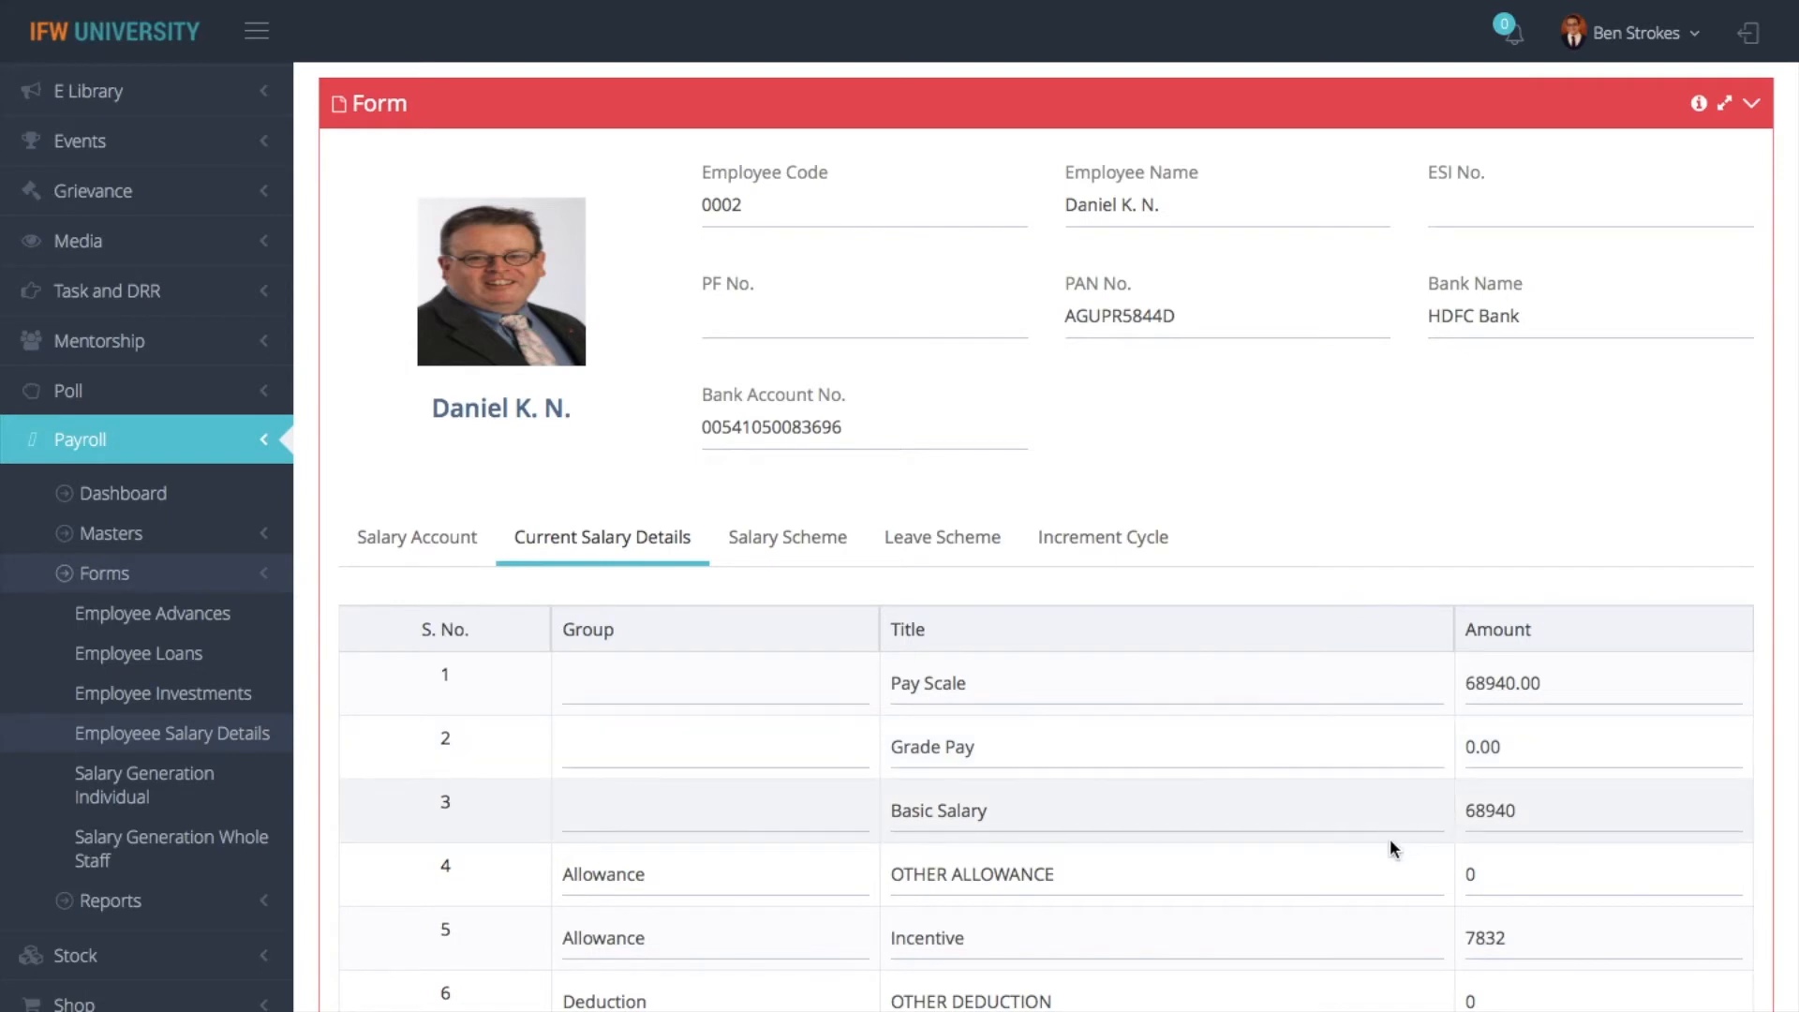
scroll(1390, 838, "down", 3)
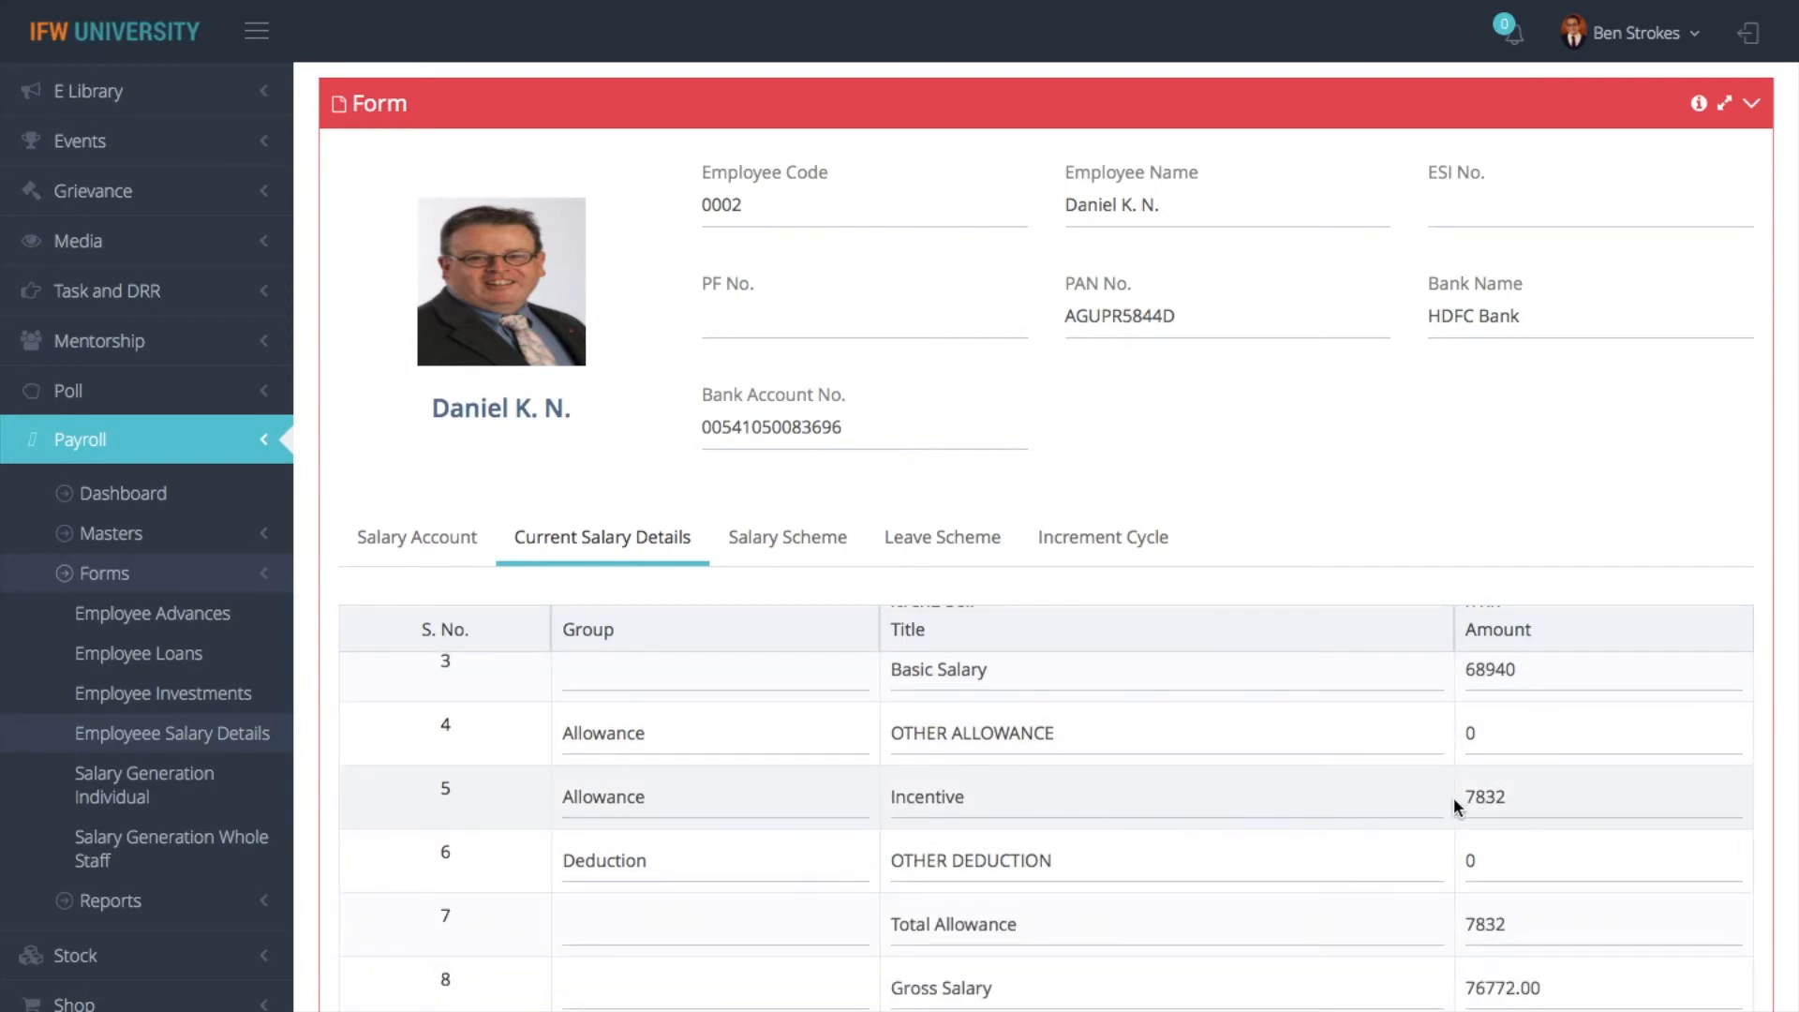
scroll(1374, 796, "down", 2)
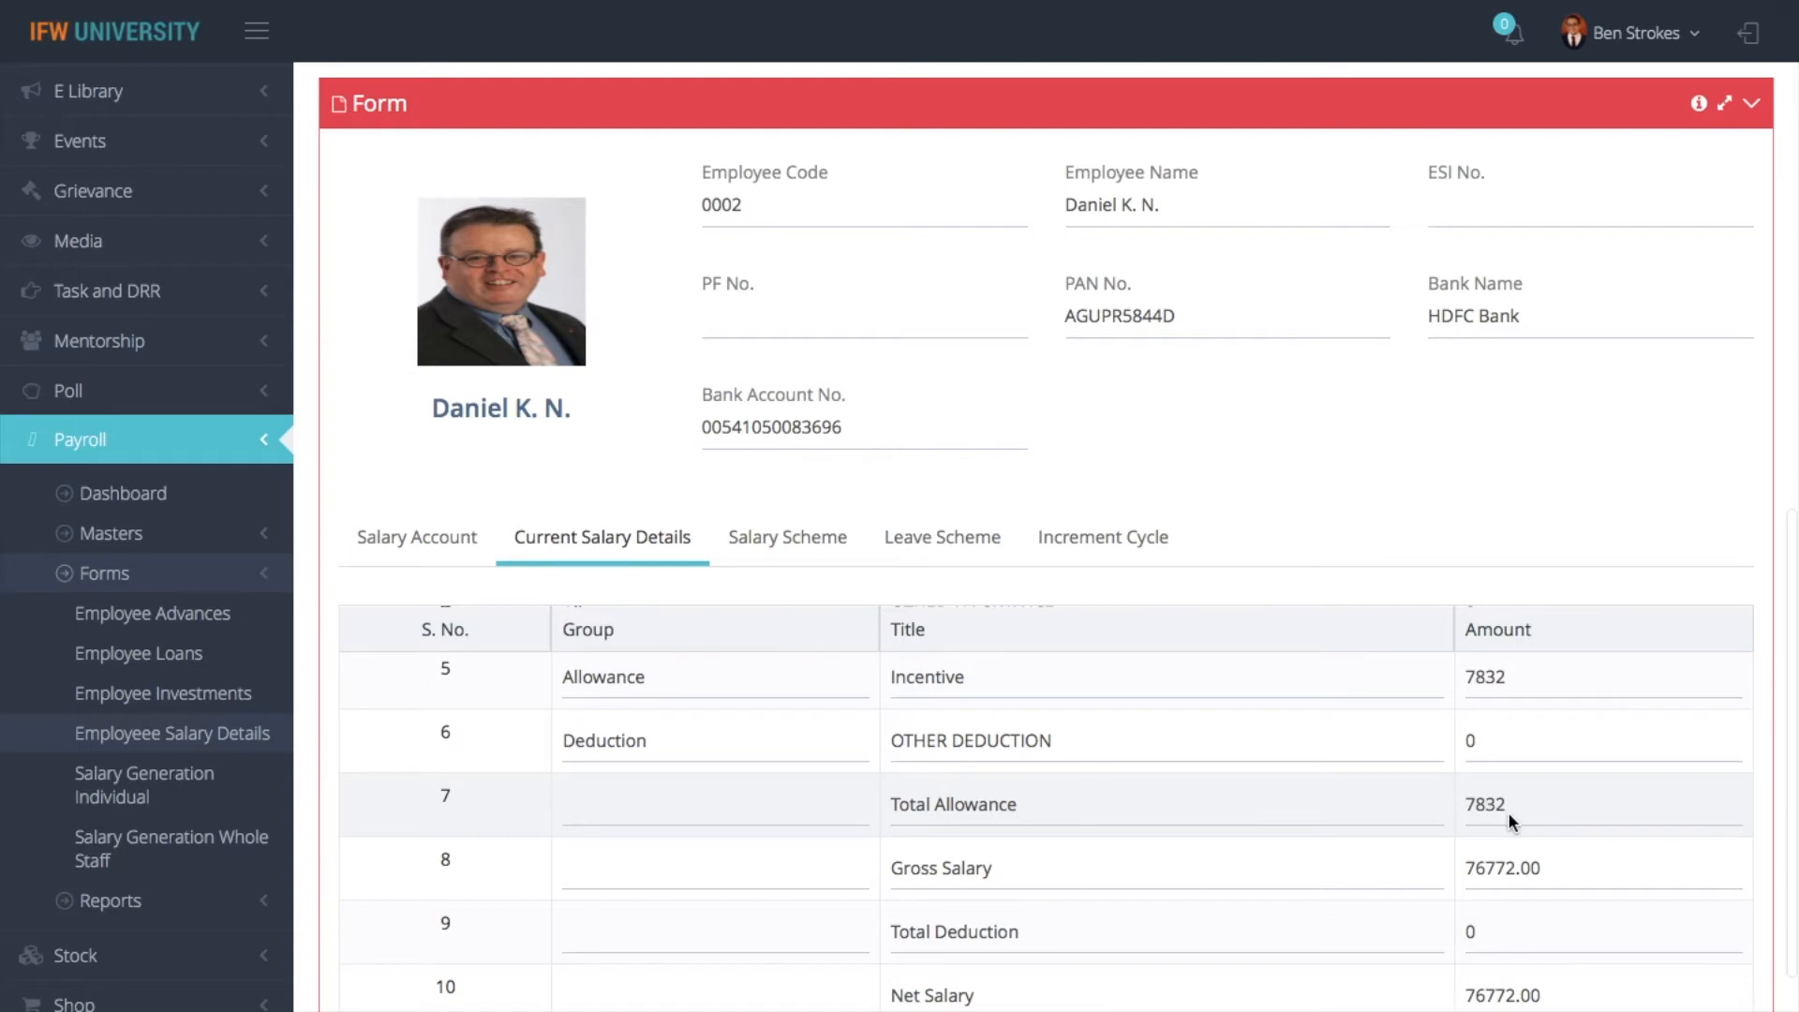
scroll(1497, 828, "down", 1)
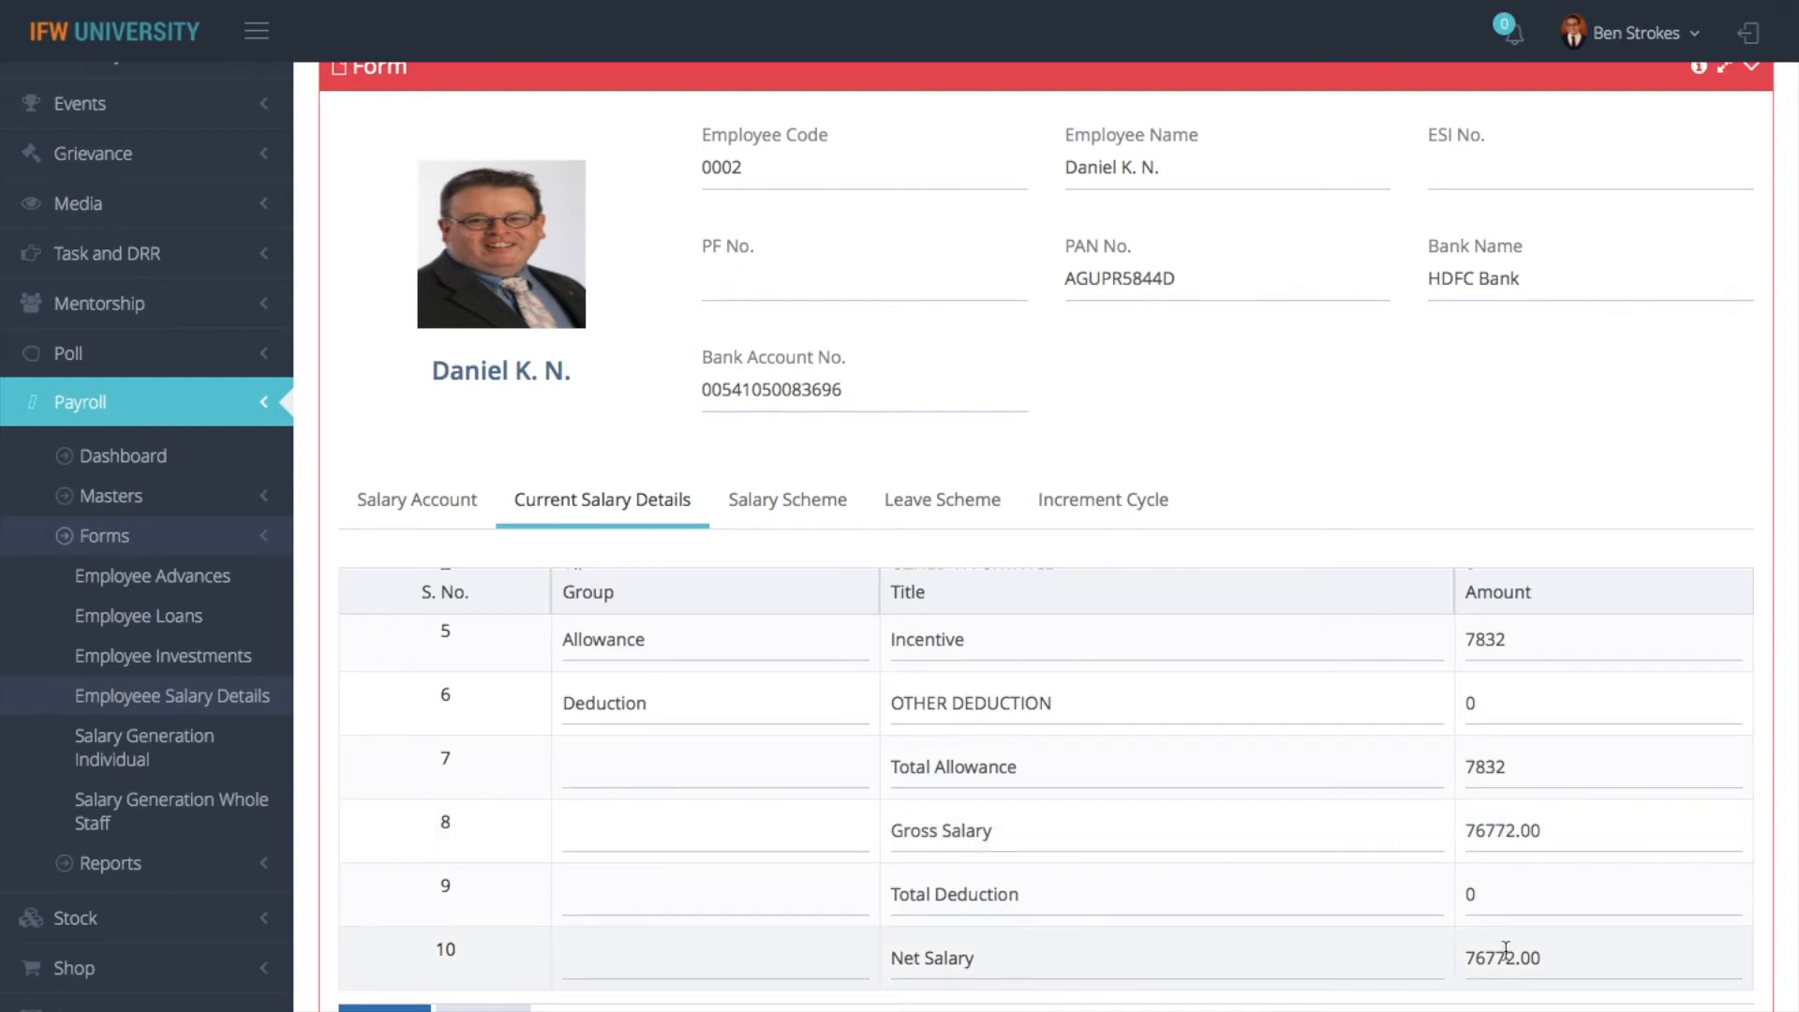
- Look over the employee's Salary Scheme entry, Current Salary Details and Leave Scheme sections
left_click(802, 506)
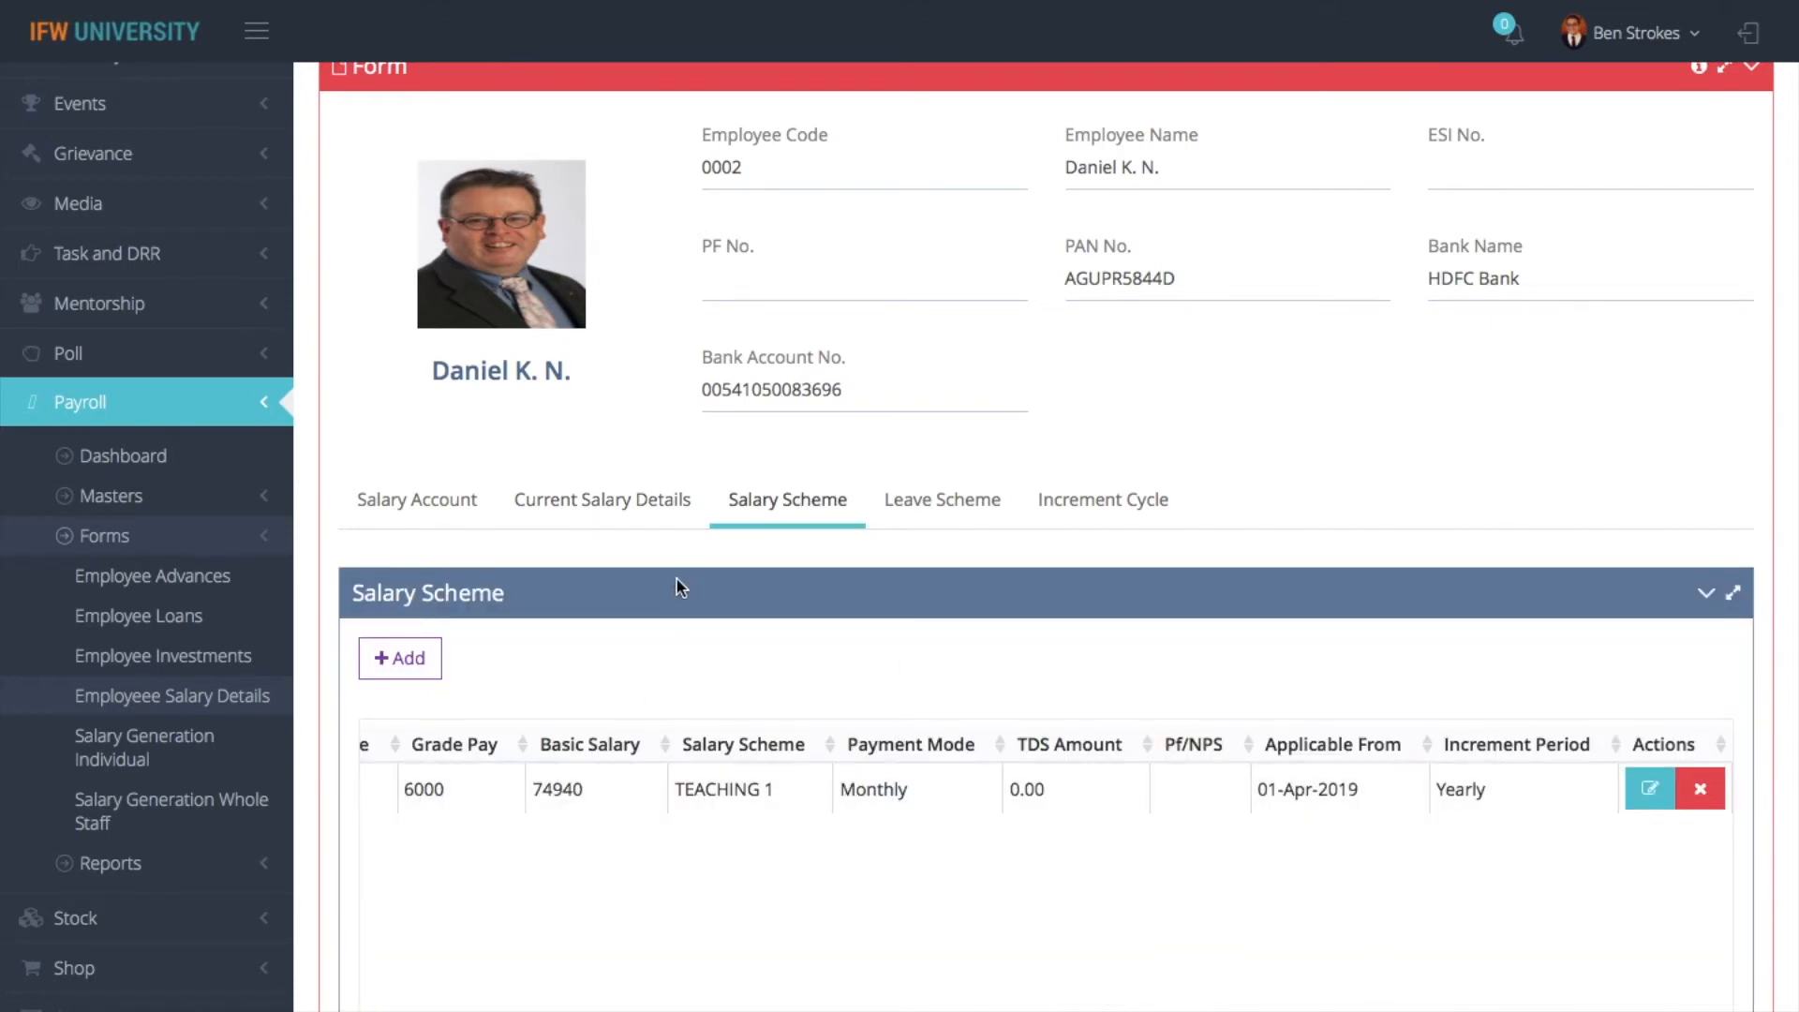
scroll(581, 536, "up", 5)
scroll(582, 542, "up", 6)
scroll(582, 542, "down", 8)
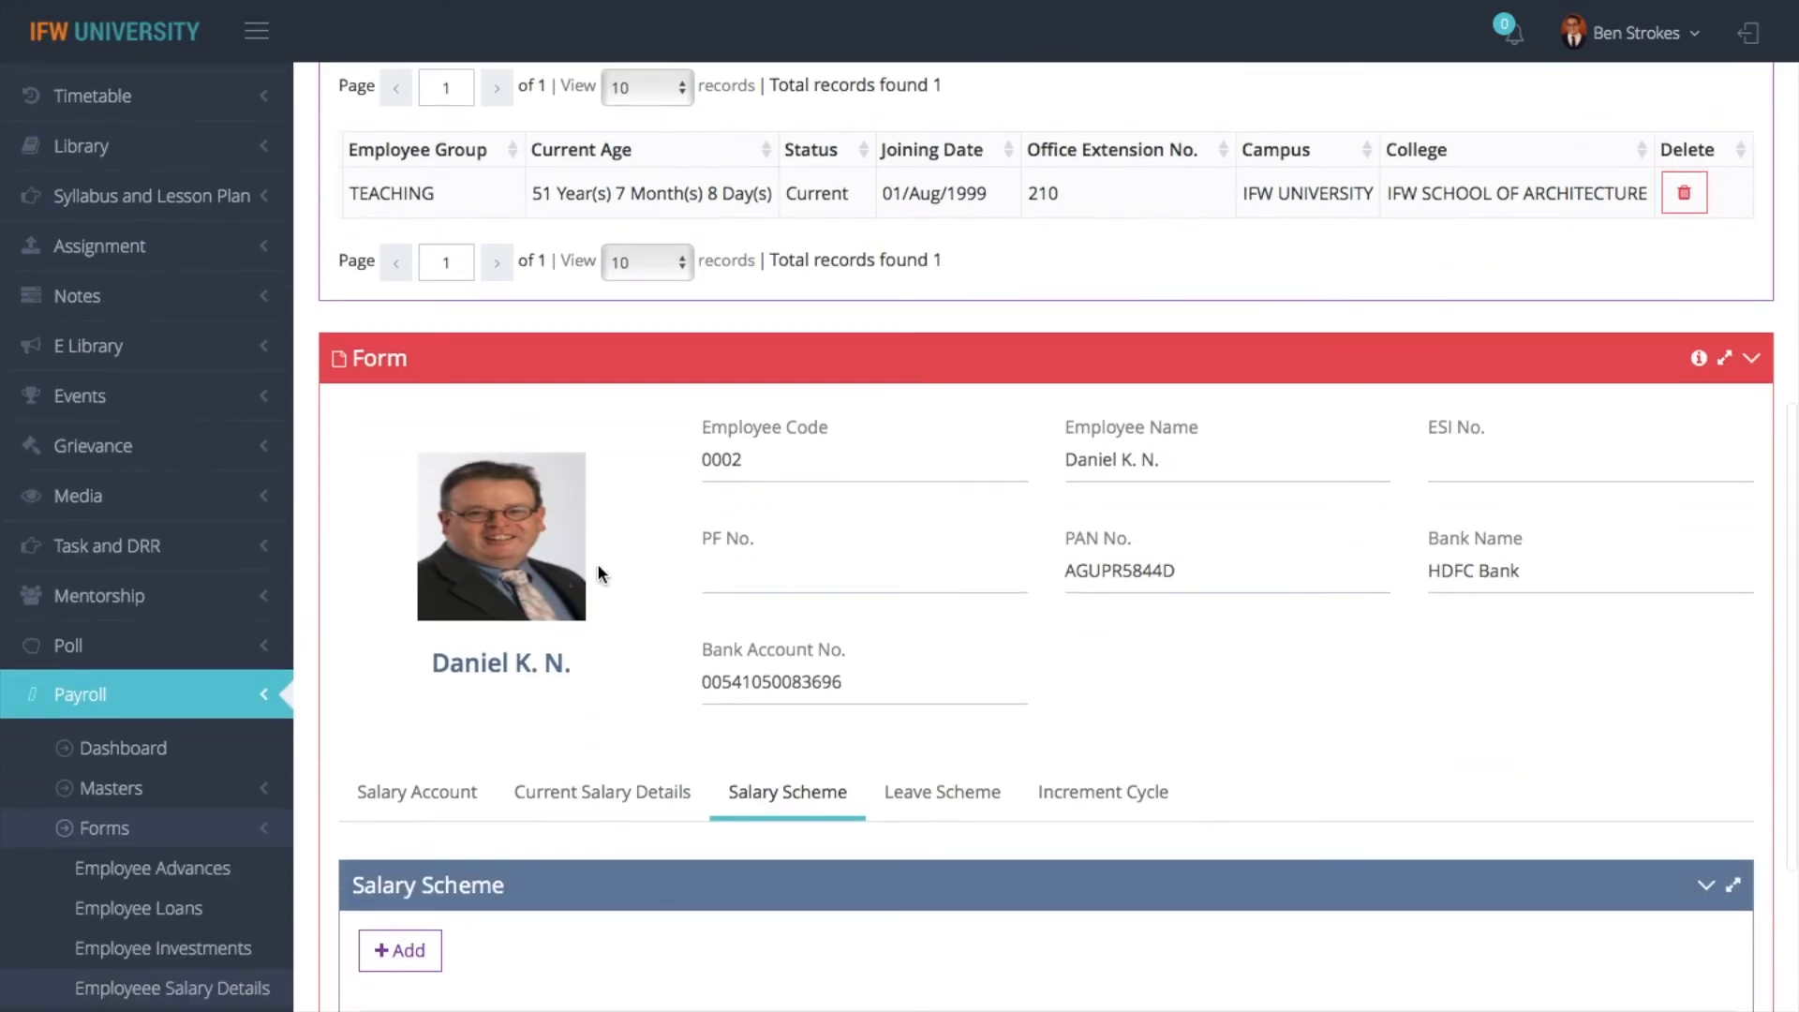
left_click(605, 795)
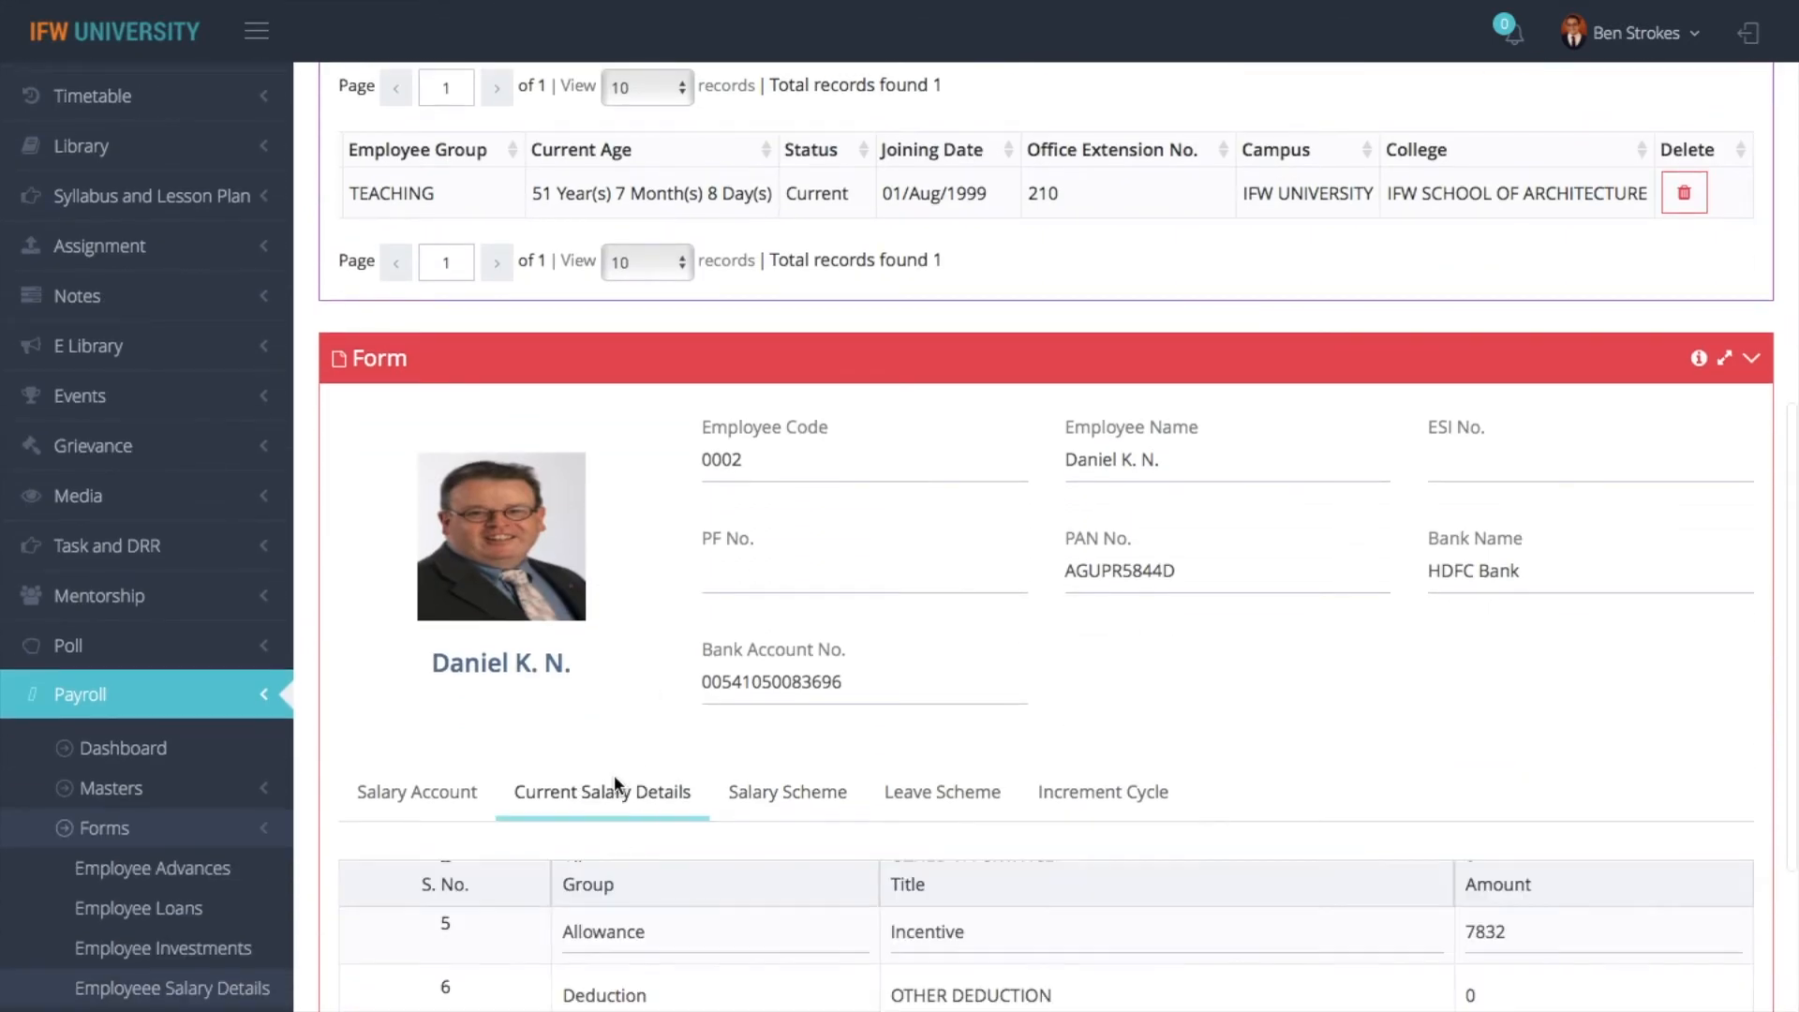
scroll(818, 849, "down", 2)
left_click(941, 606)
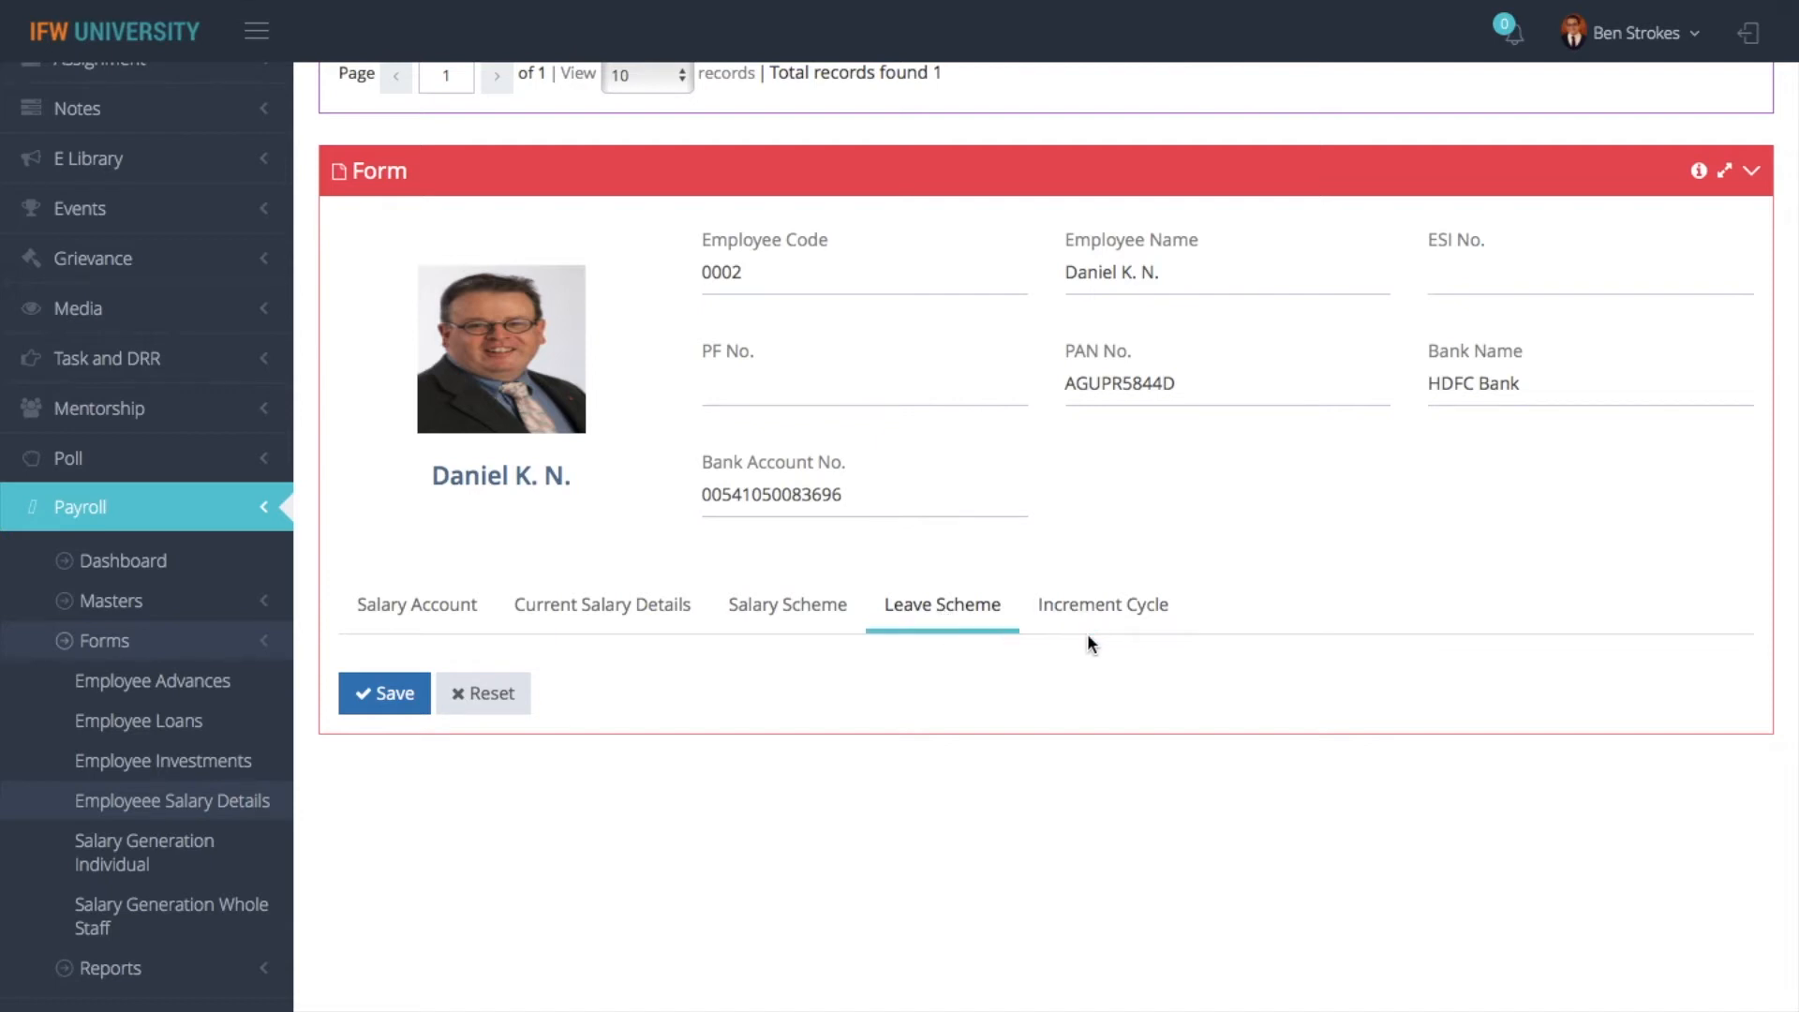
- Start a new custom increment plan in the employee's Increment Cycle and base the increment on Formula
left_click(1095, 604)
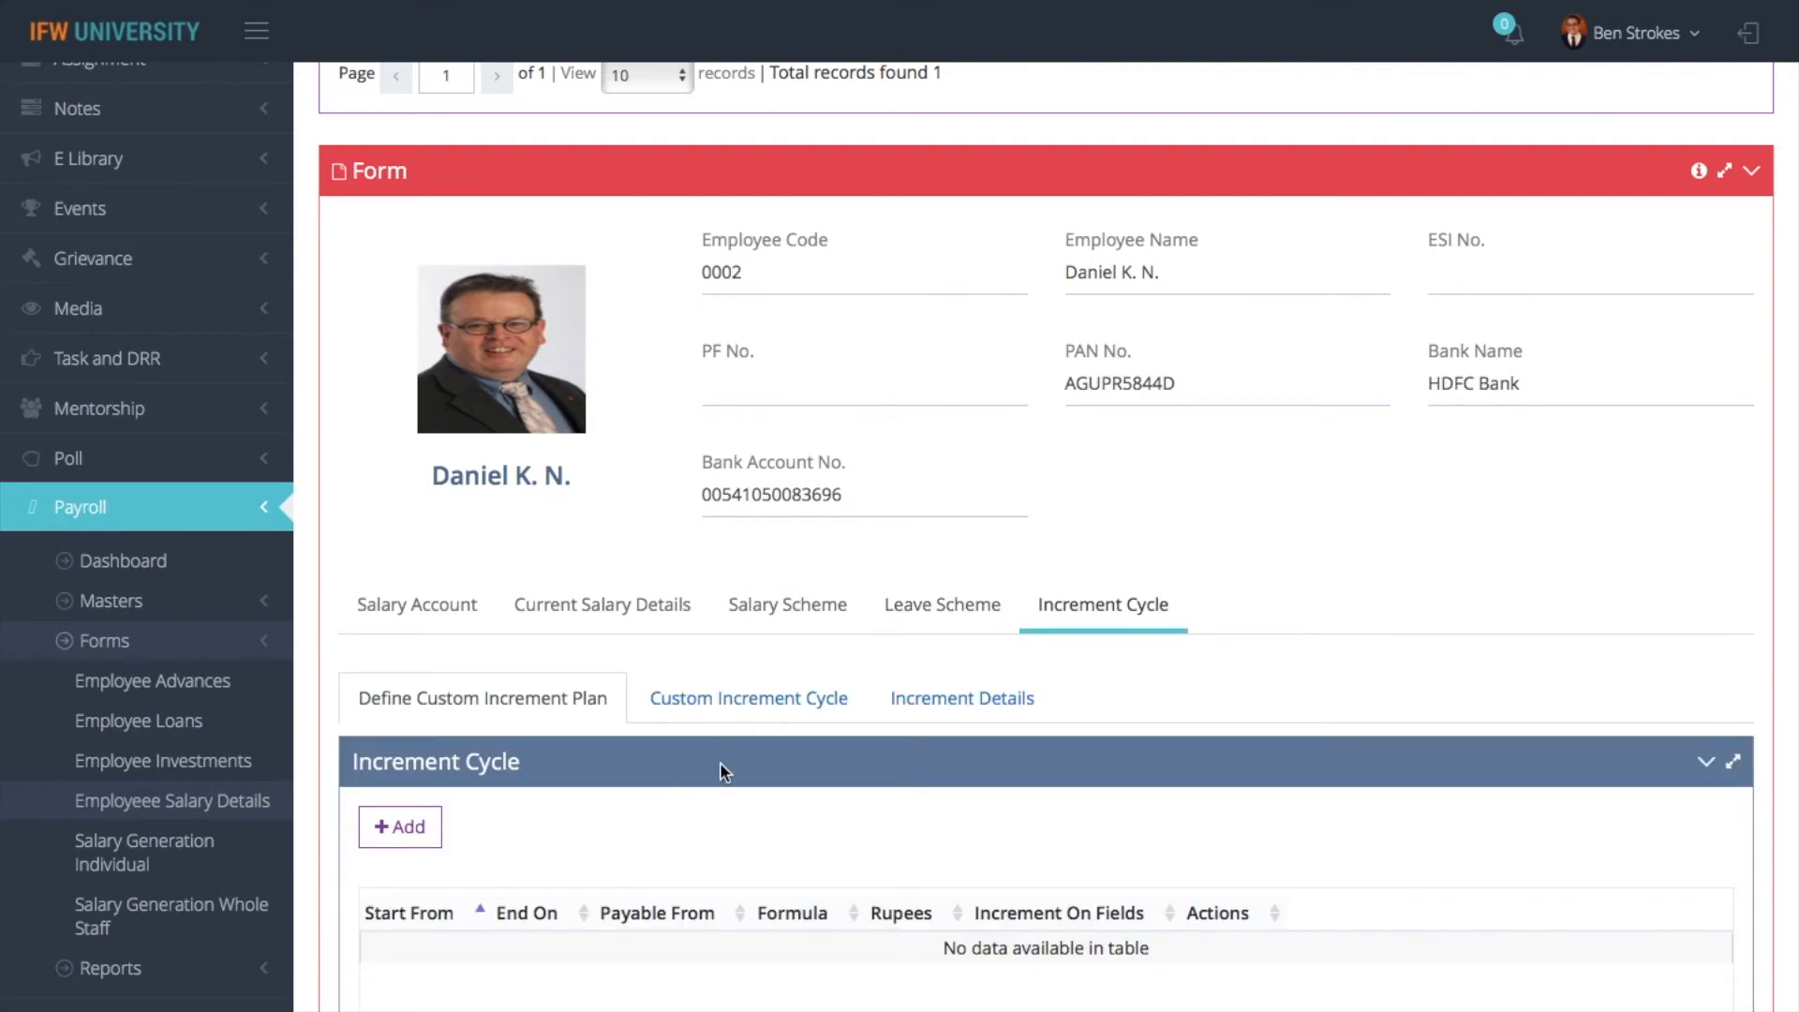
scroll(720, 762, "down", 1)
left_click(414, 764)
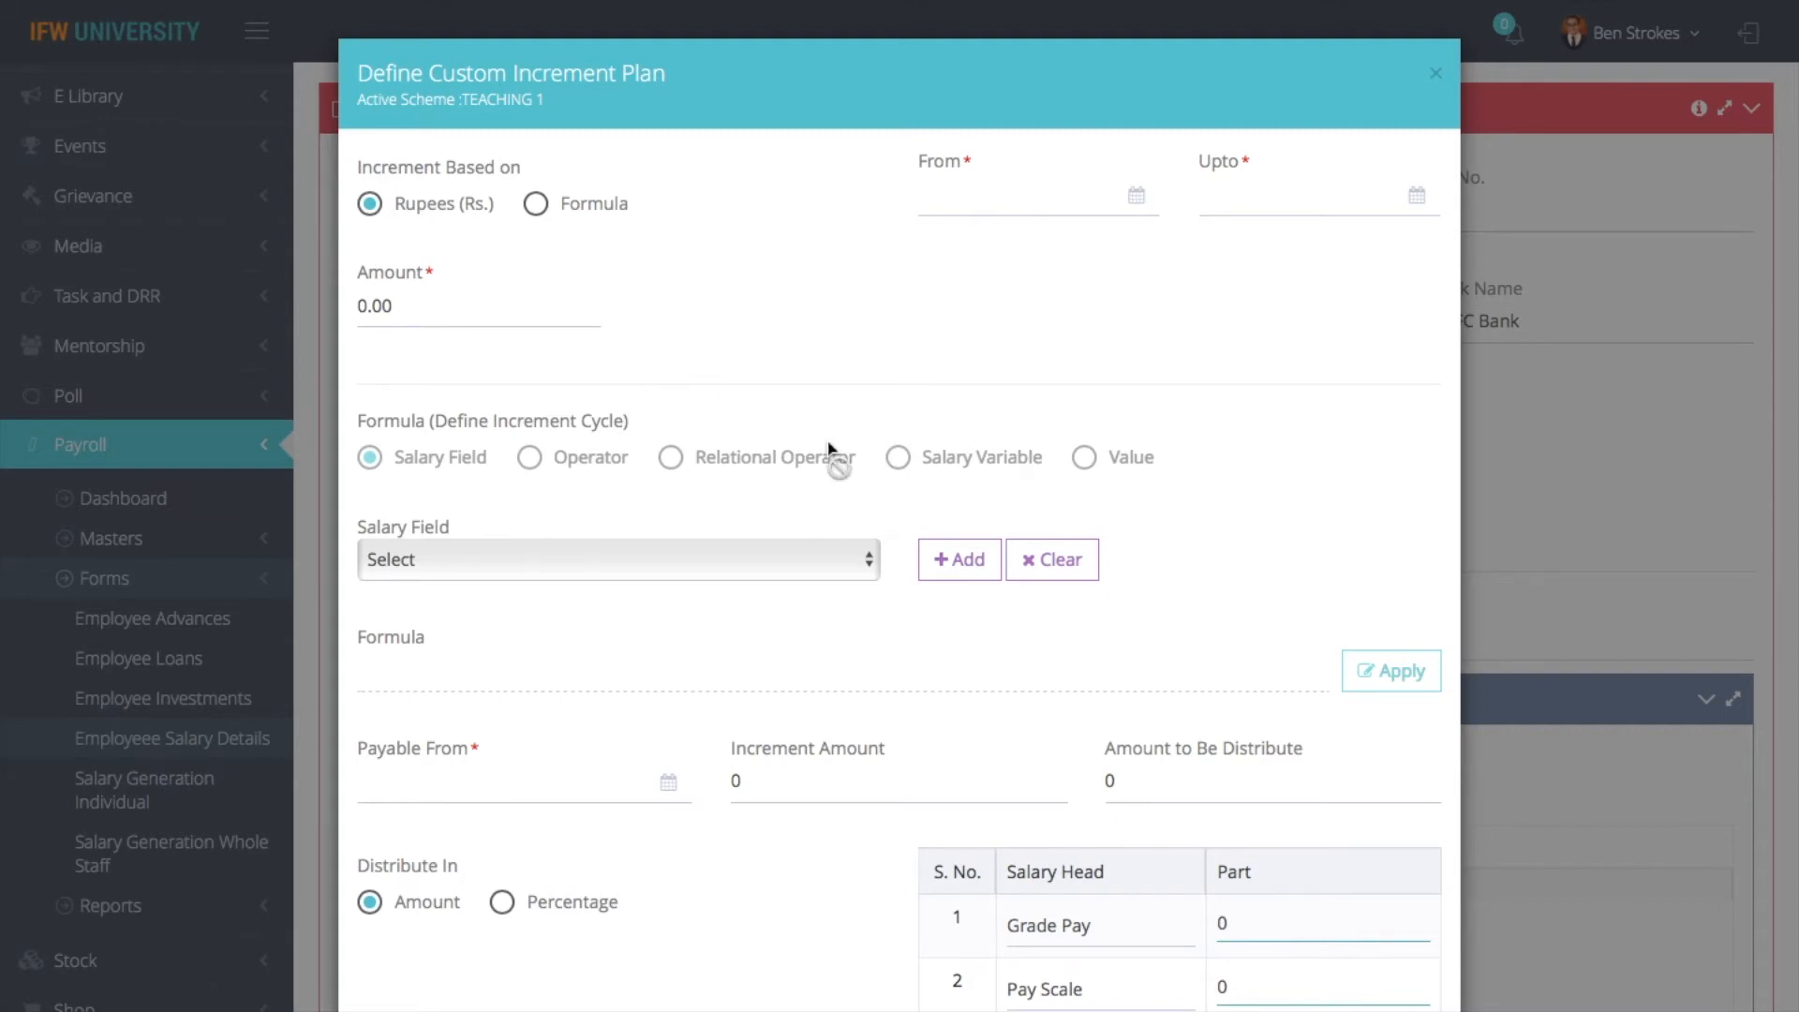
left_click(558, 215)
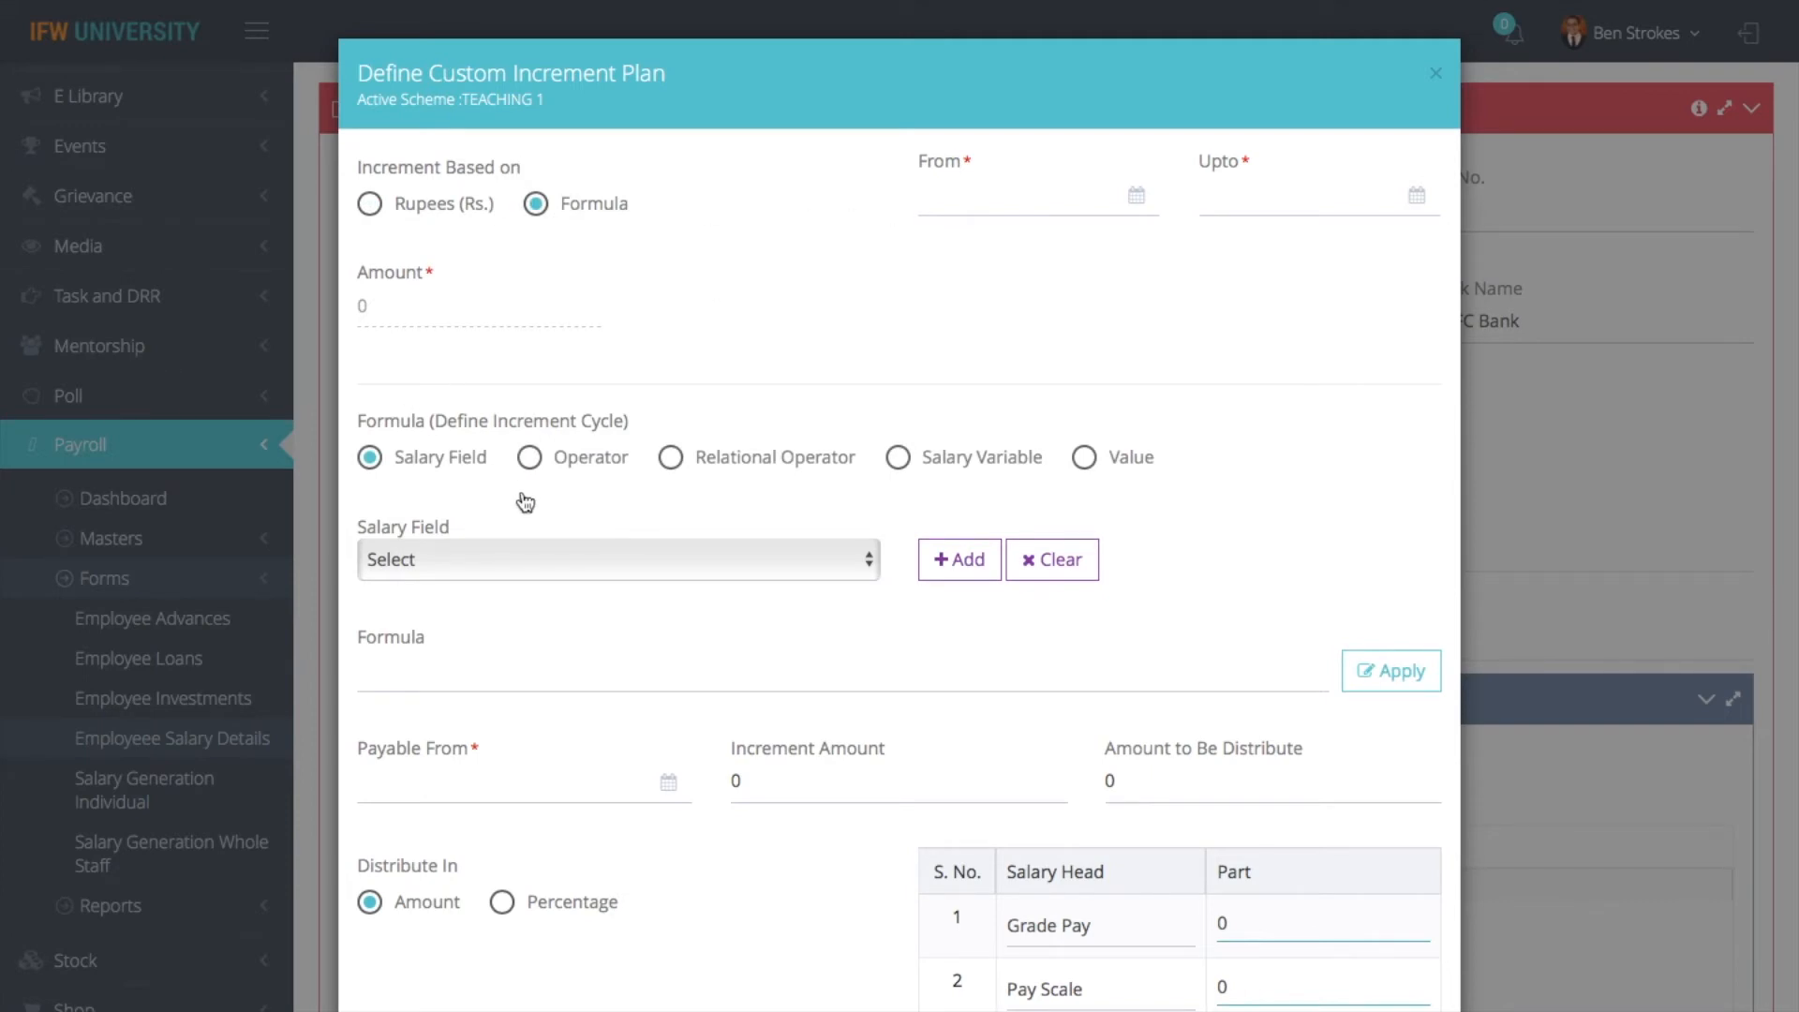
scroll(862, 624, "down", 1)
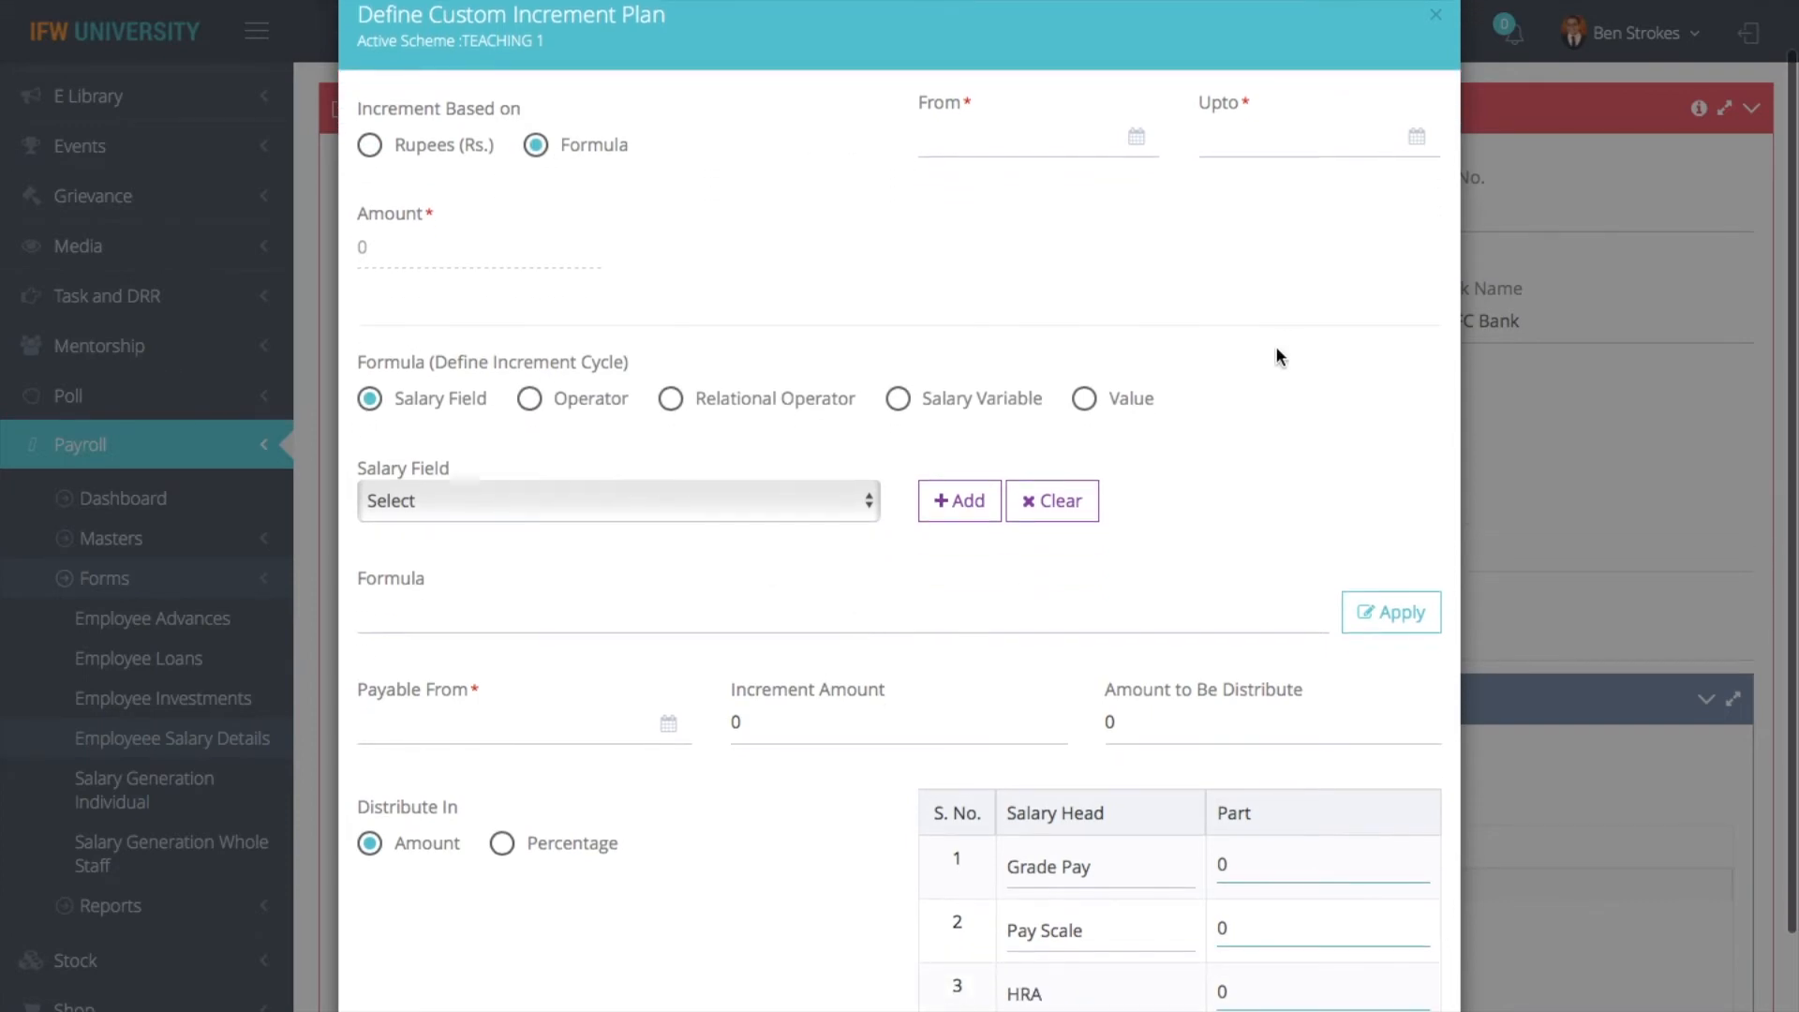
- Look over the fields of the custom increment plan form and close it without saving
scroll(1172, 450, "down", 1)
scroll(1172, 446, "up", 2)
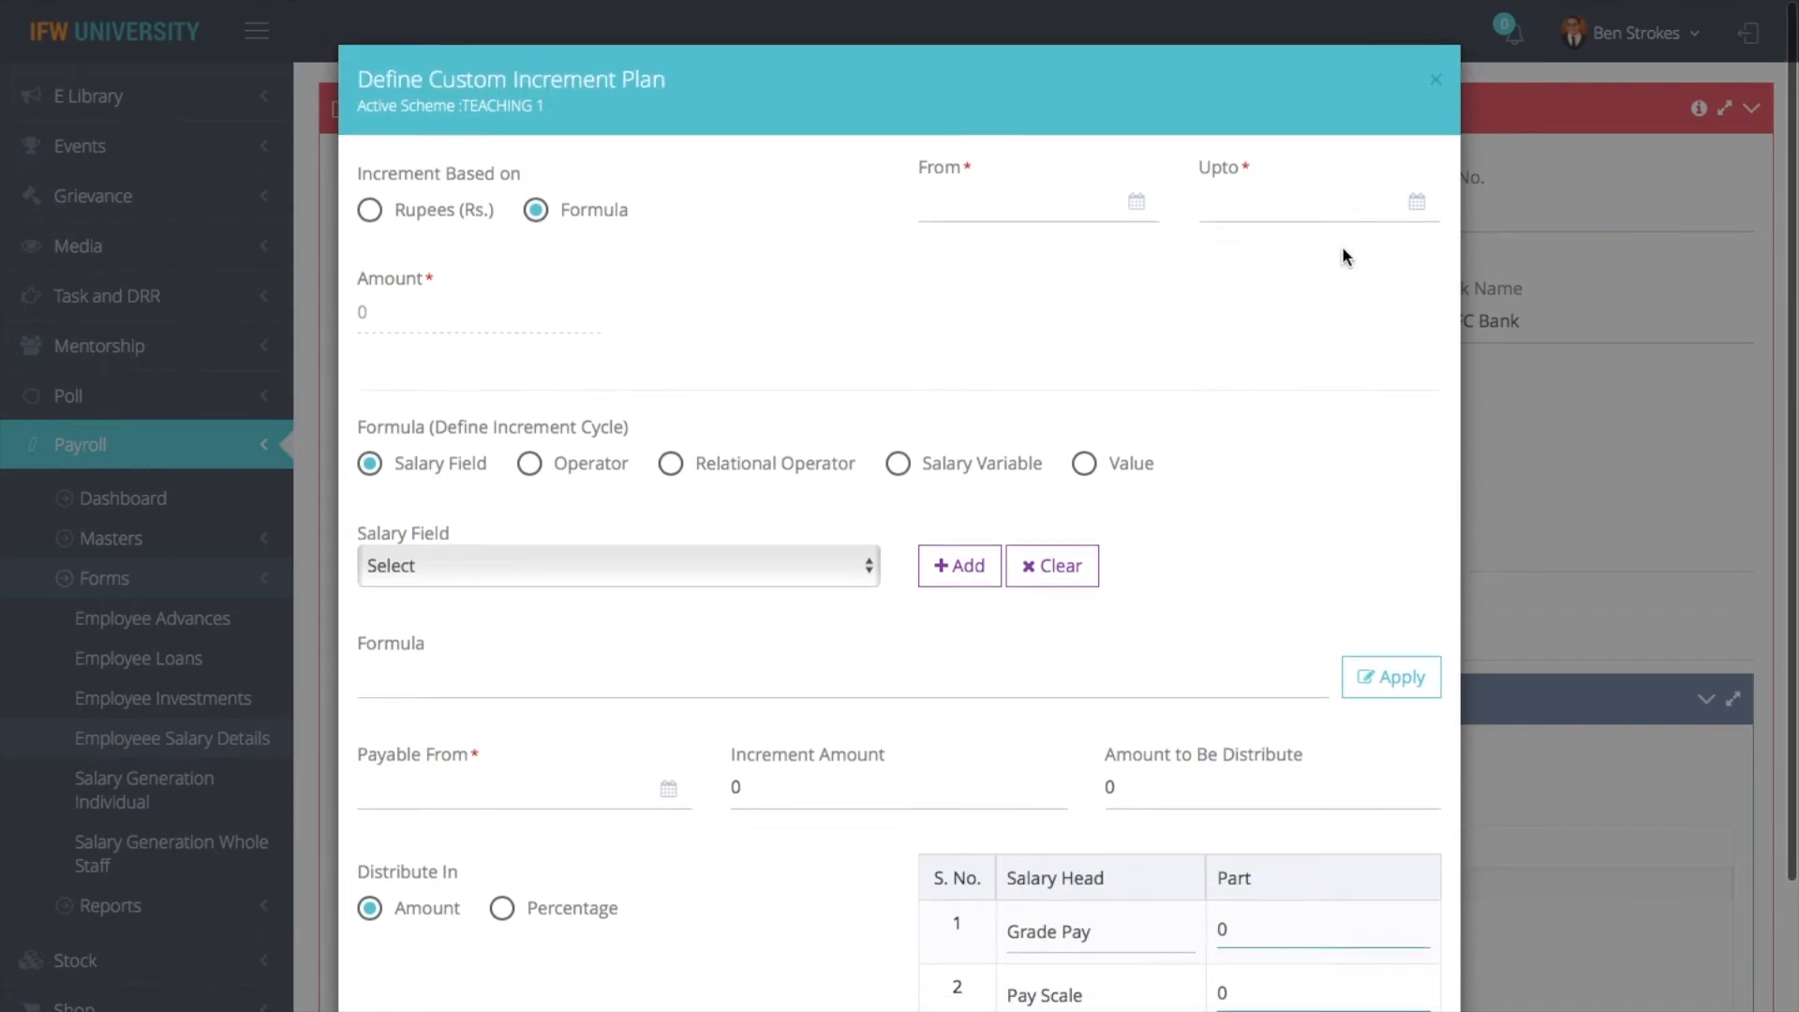
left_click(1437, 77)
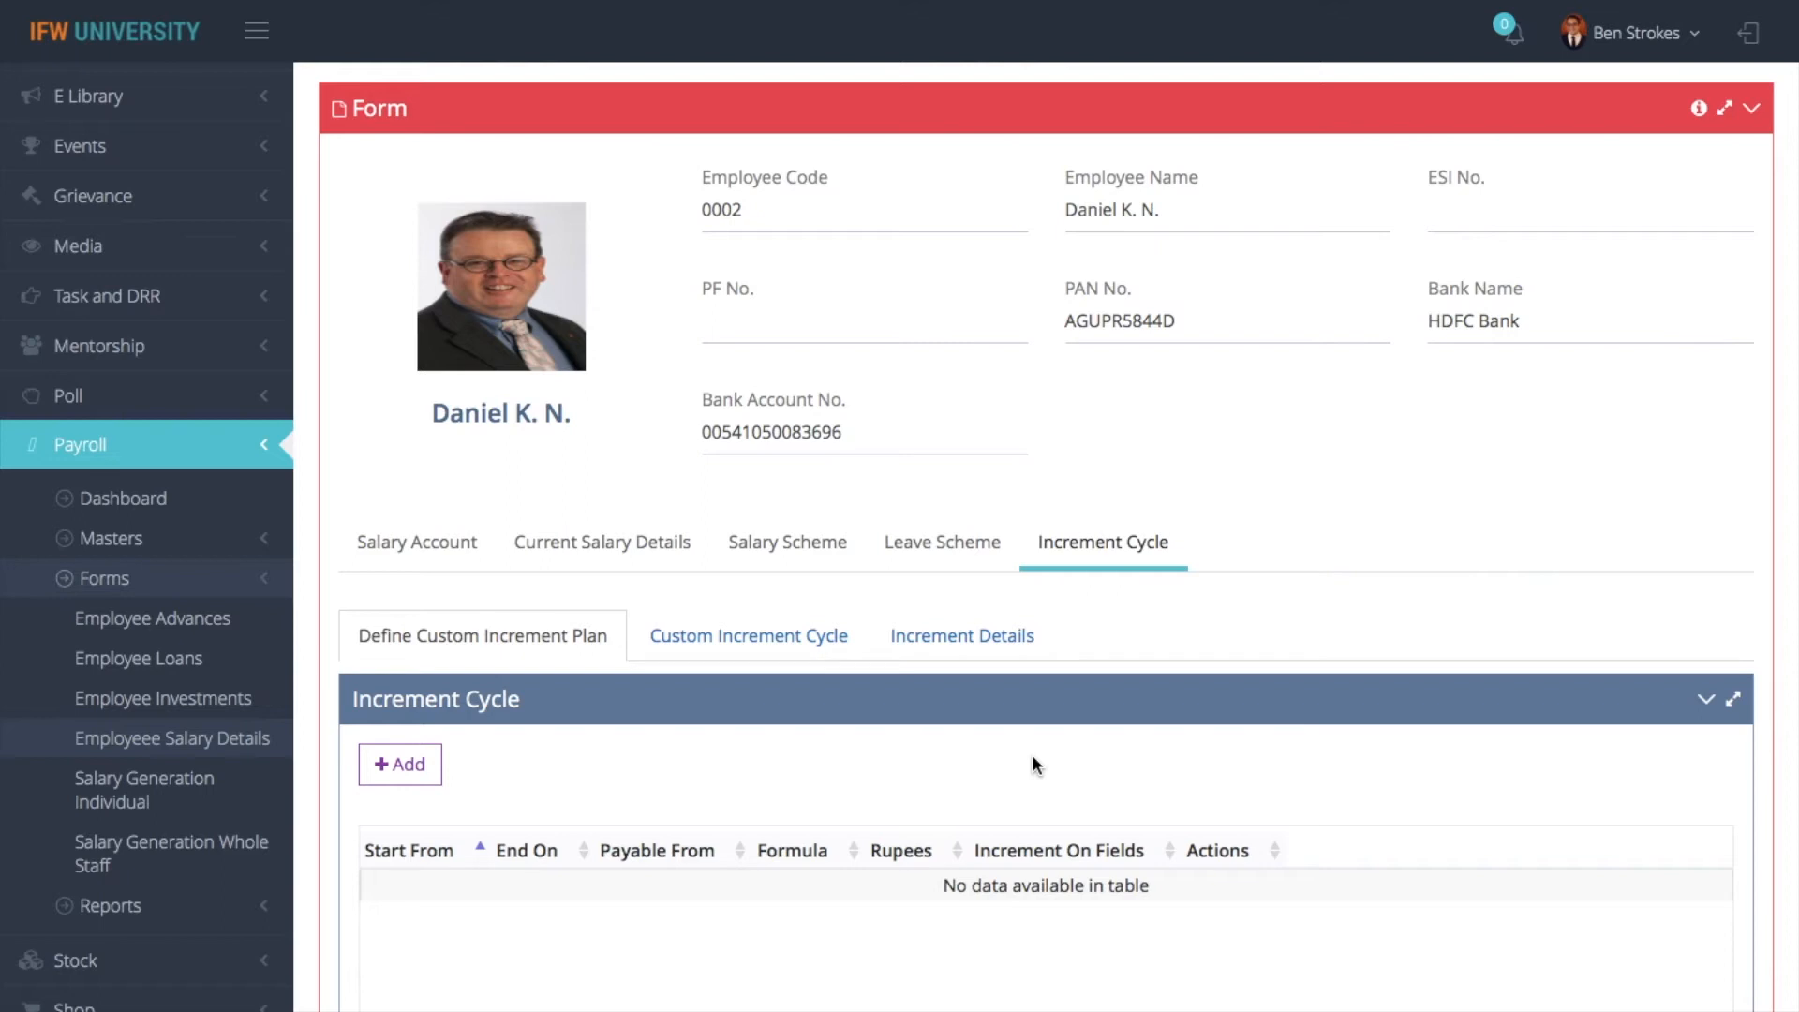
- View the Custom Increment Cycle and Increment Details sections and return to Define Custom Increment Plan
left_click(839, 640)
left_click(921, 643)
left_click(565, 636)
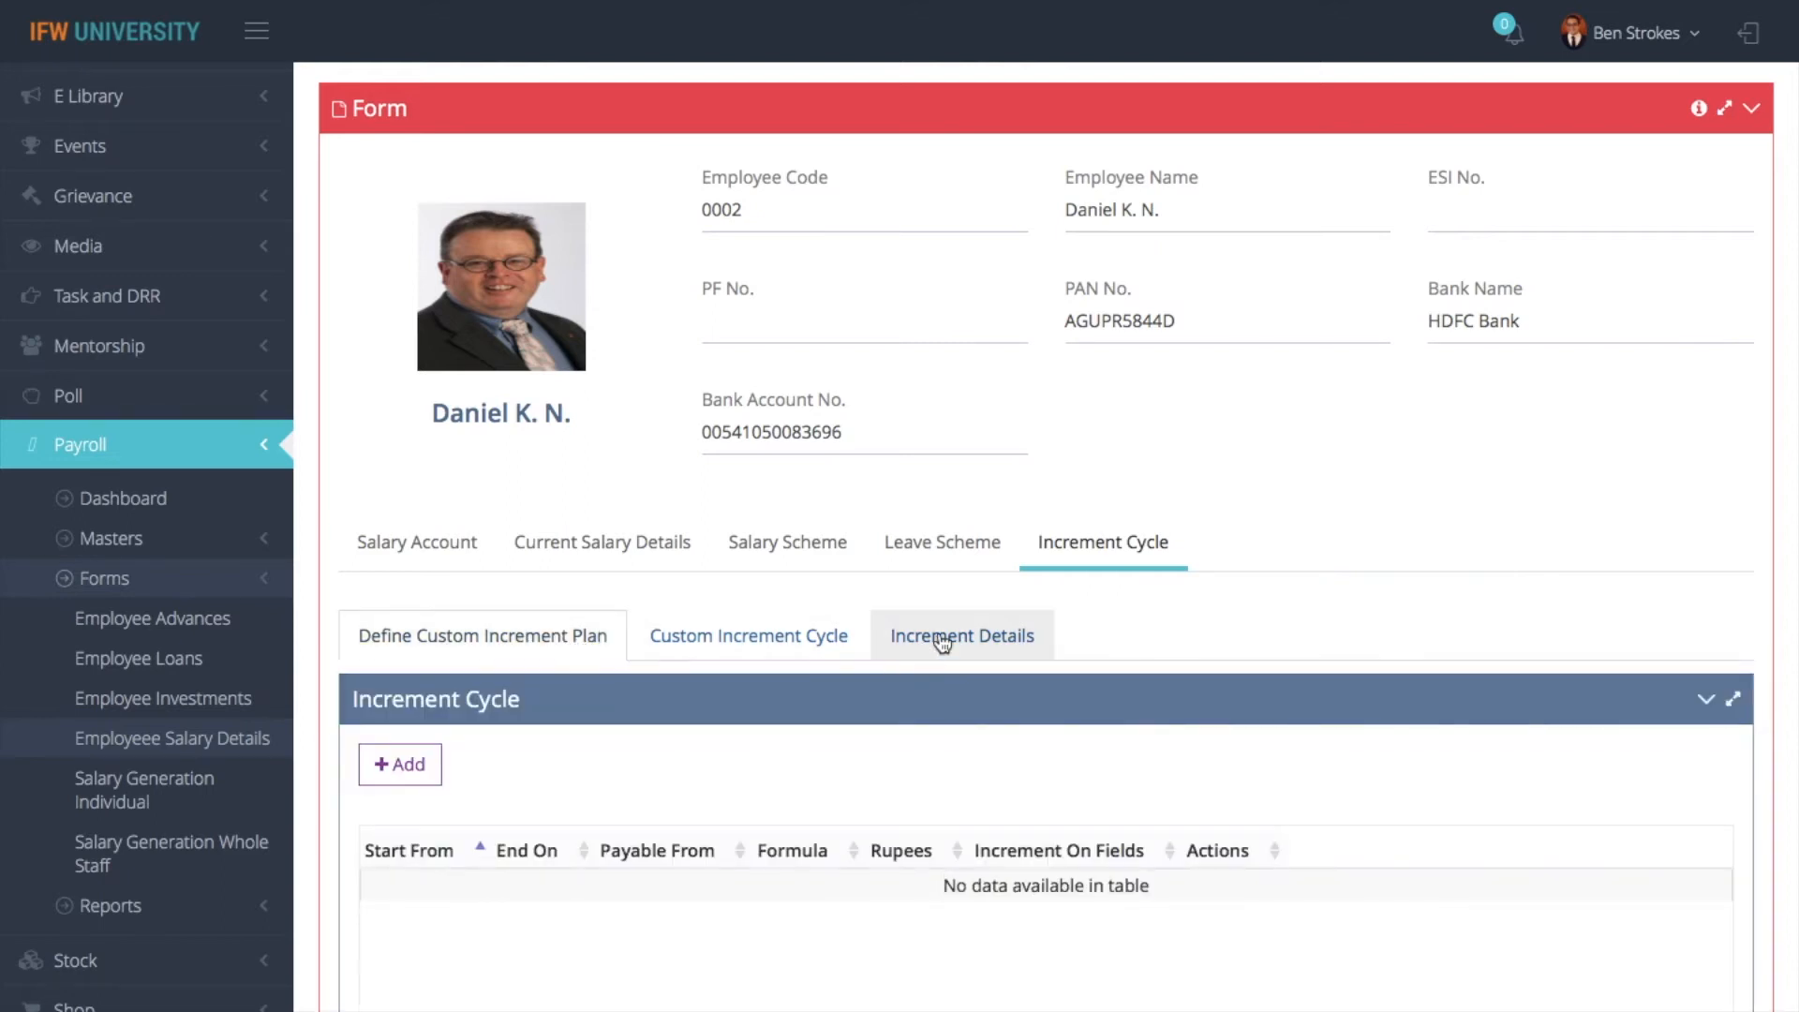
left_click(802, 633)
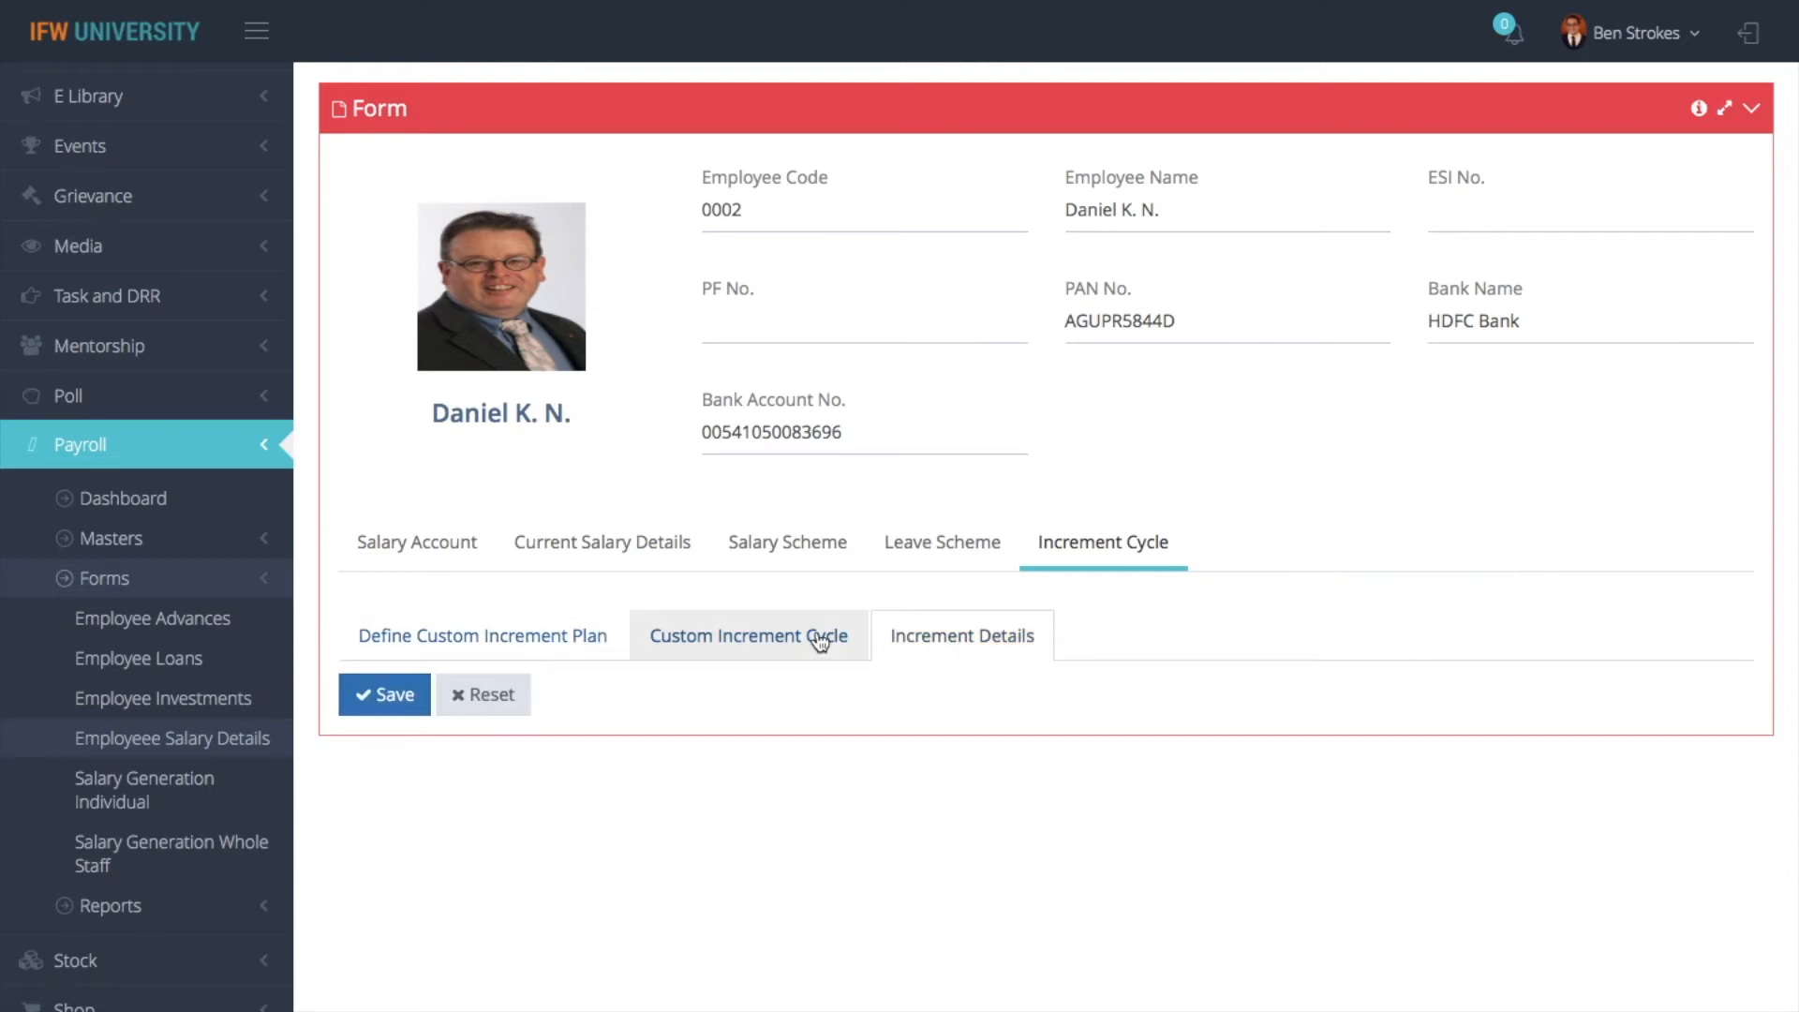
left_click(556, 641)
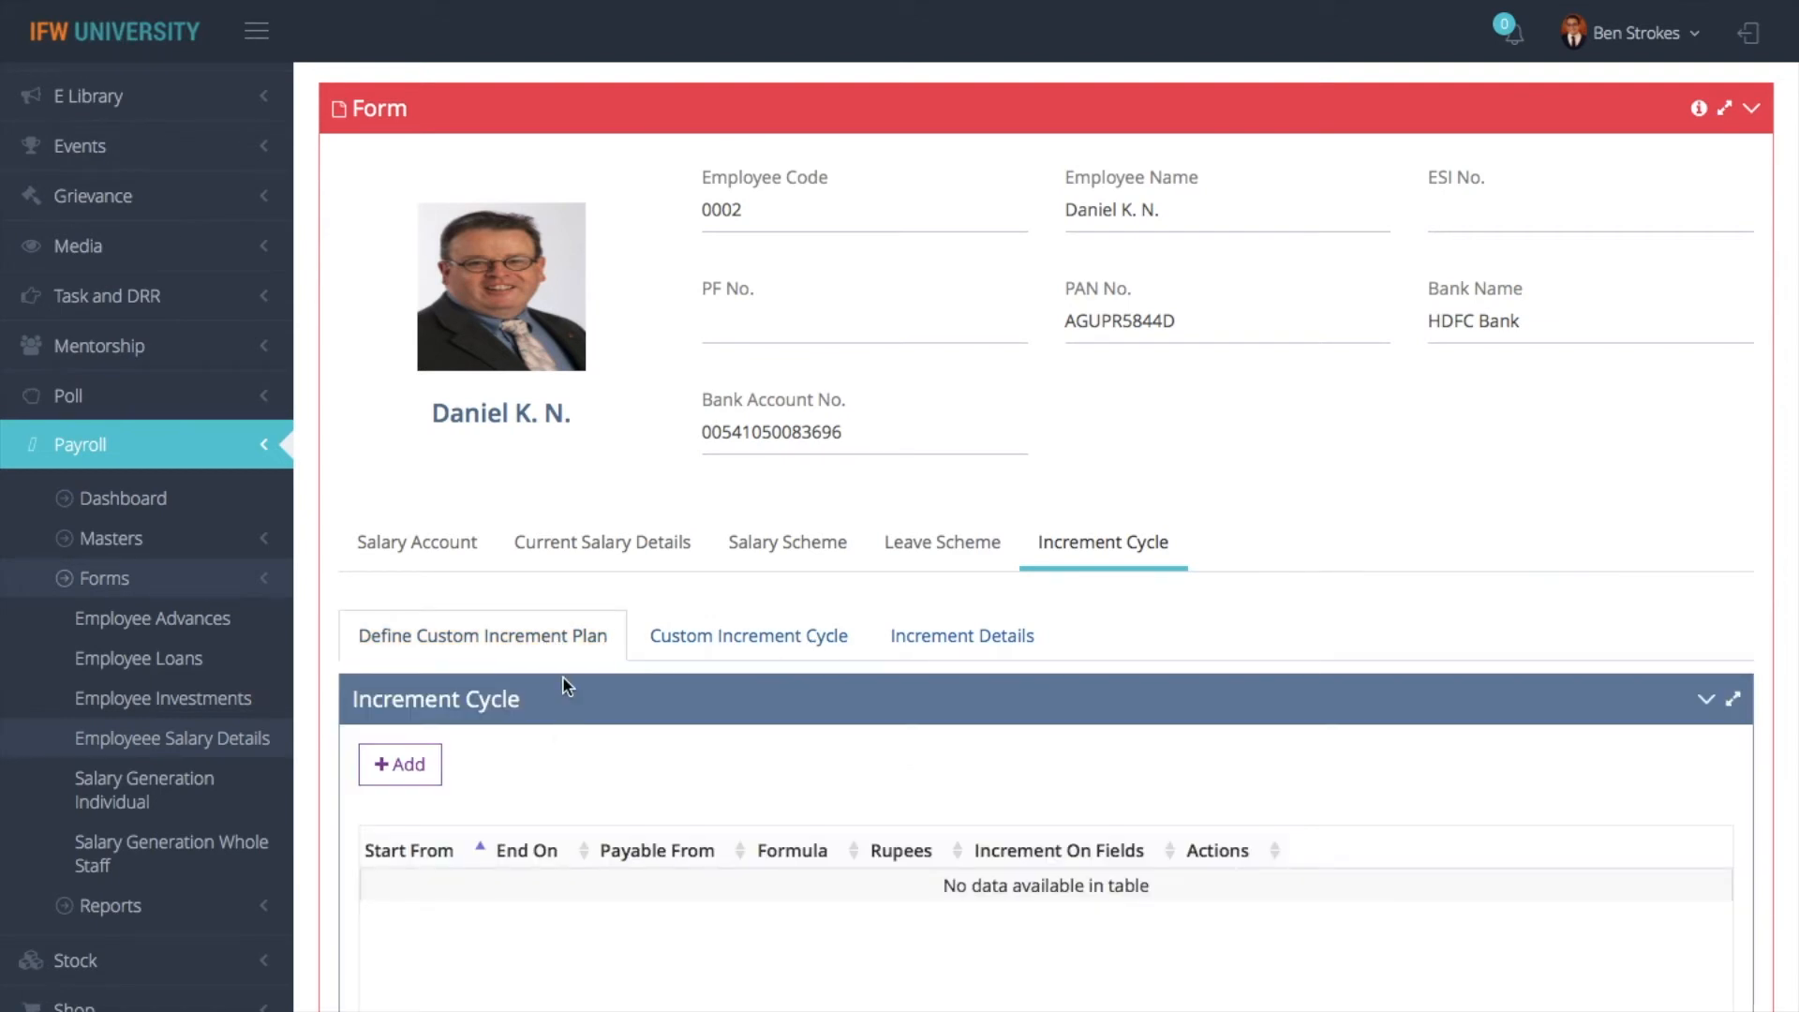
- Replace the name in the employee search with another employee's first name and run the search
scroll(562, 676, "up", 12)
left_click(1348, 330)
key("BackSpace")
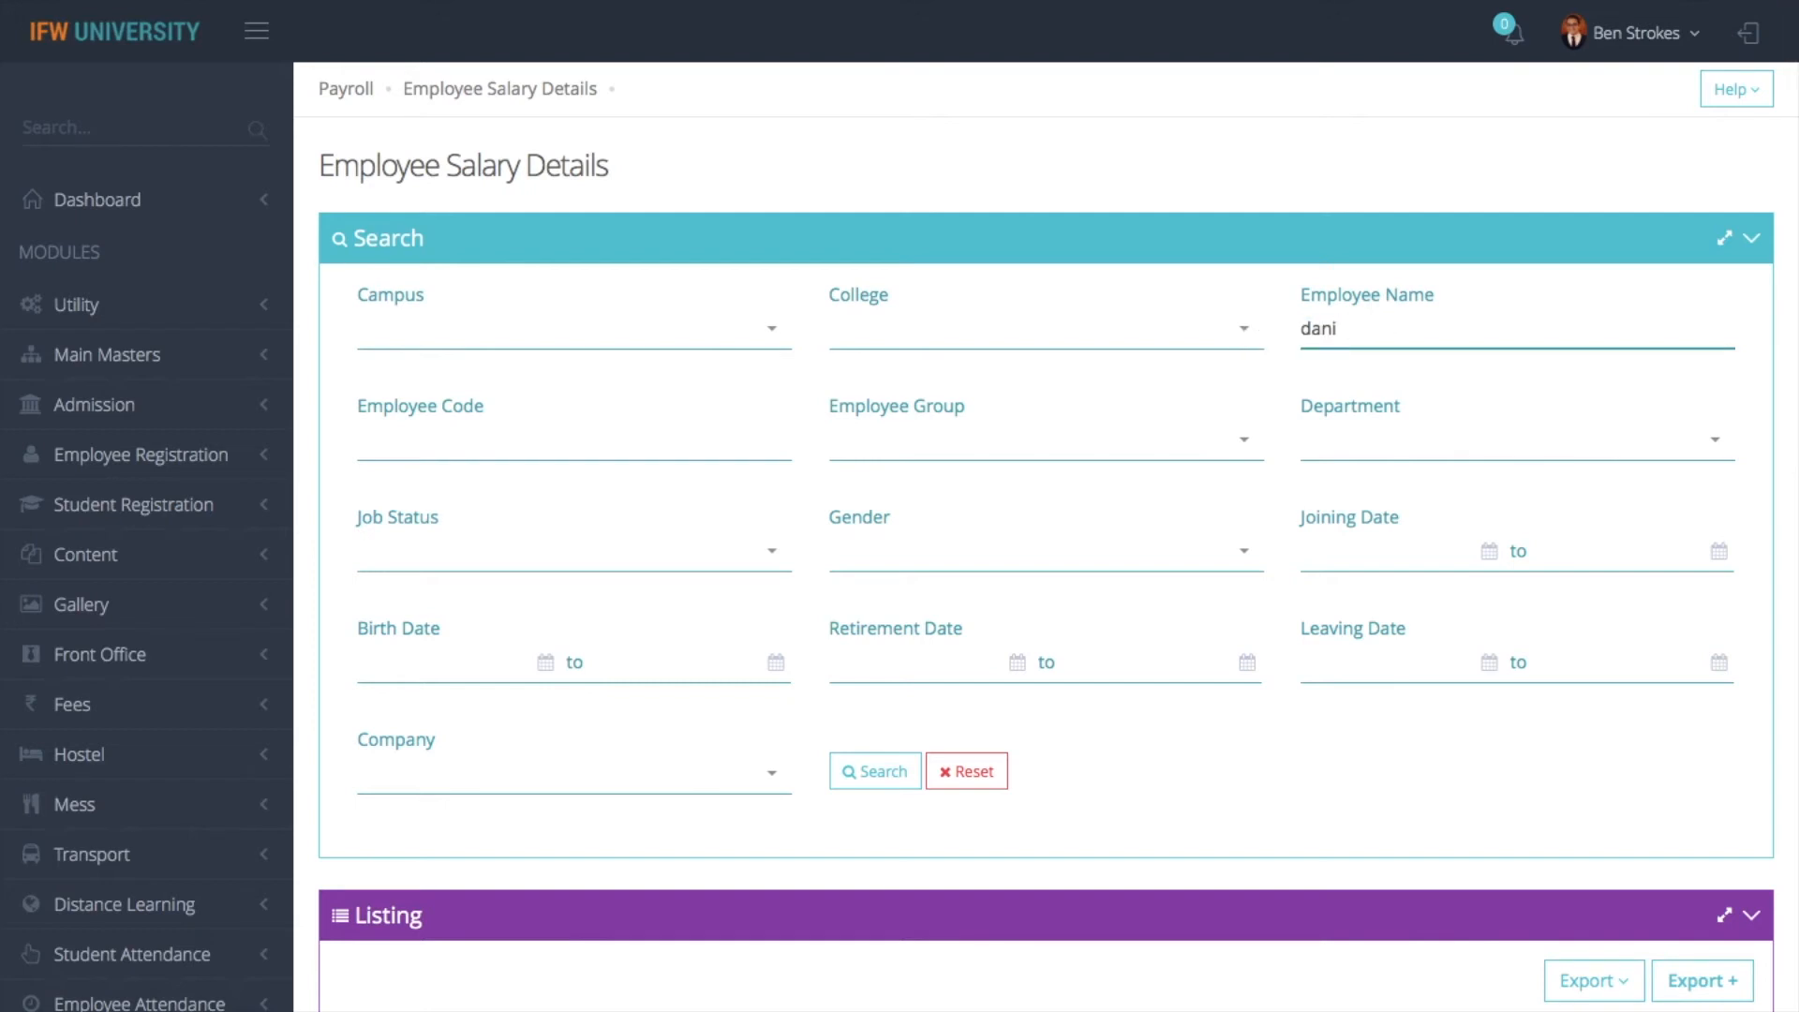
key("BackSpace")
key("BackSpace")
key("BackSpace")
type("namcy")
key("BackSpace")
key("BackSpace")
key("BackSpace")
left_click(875, 771)
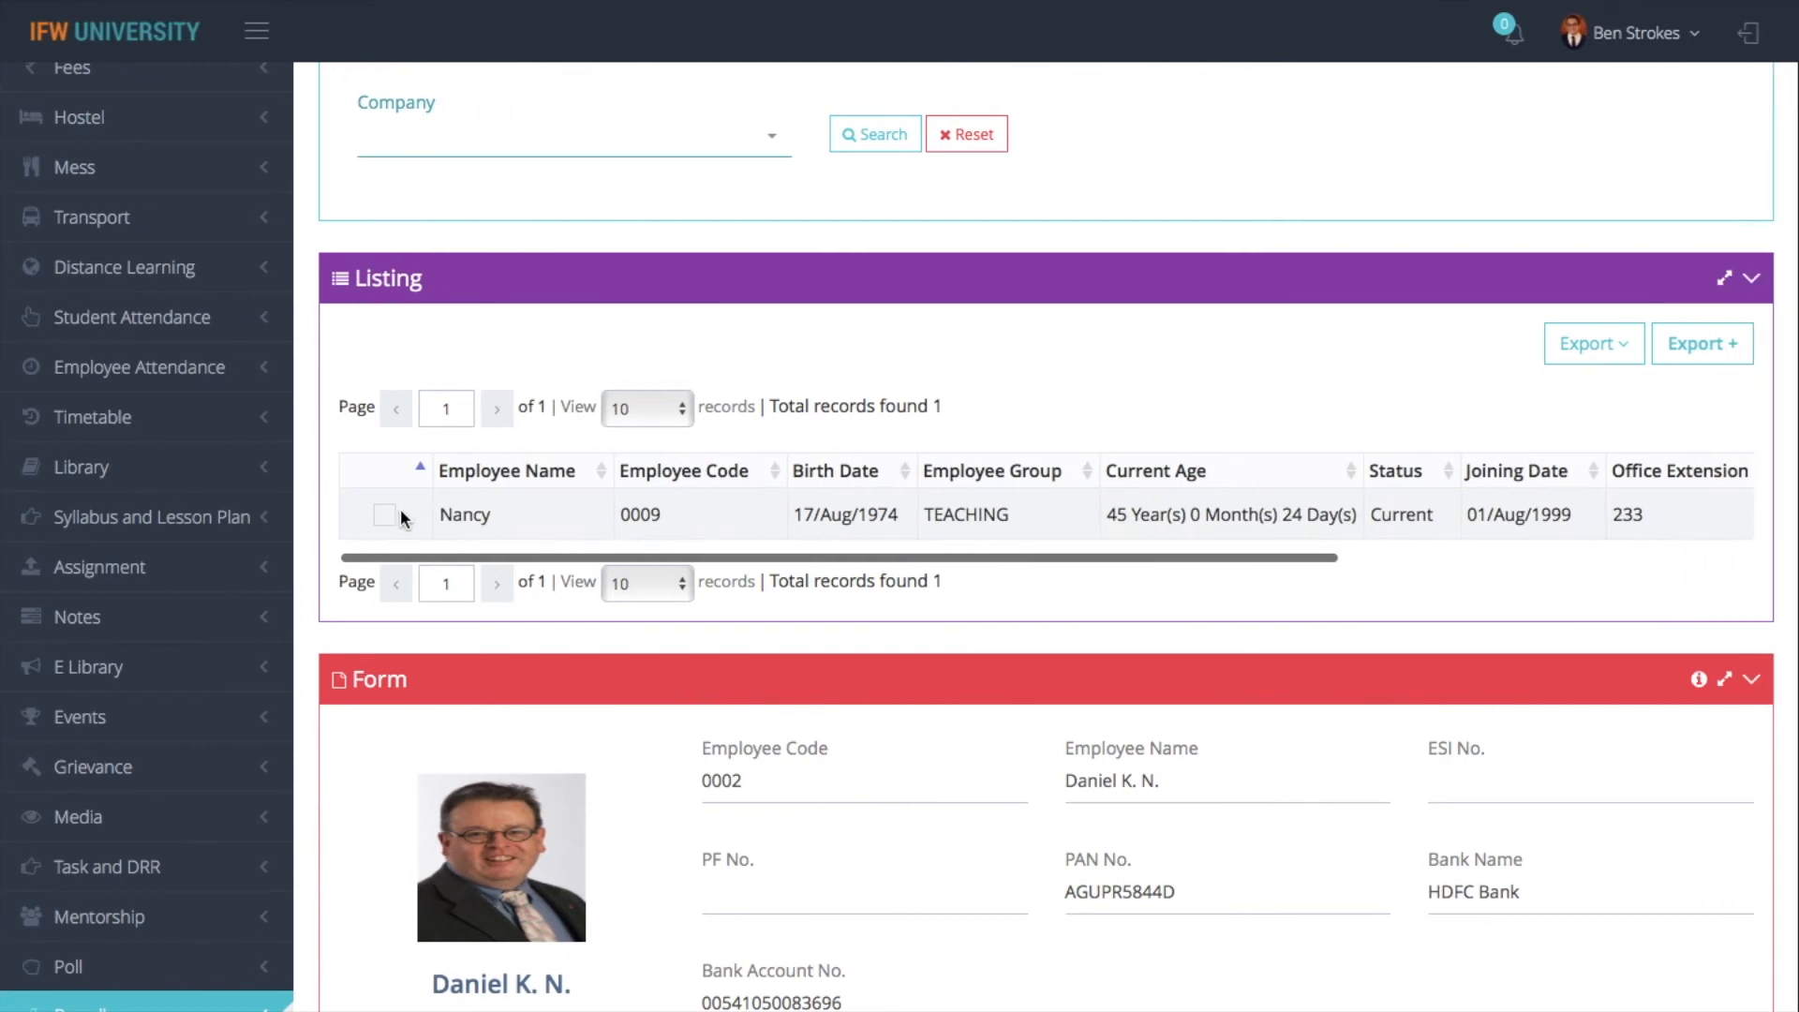
- Open the found employee's record and review its Salary Account, Current Salary Details and Salary Scheme entry across all columns
left_click(395, 515)
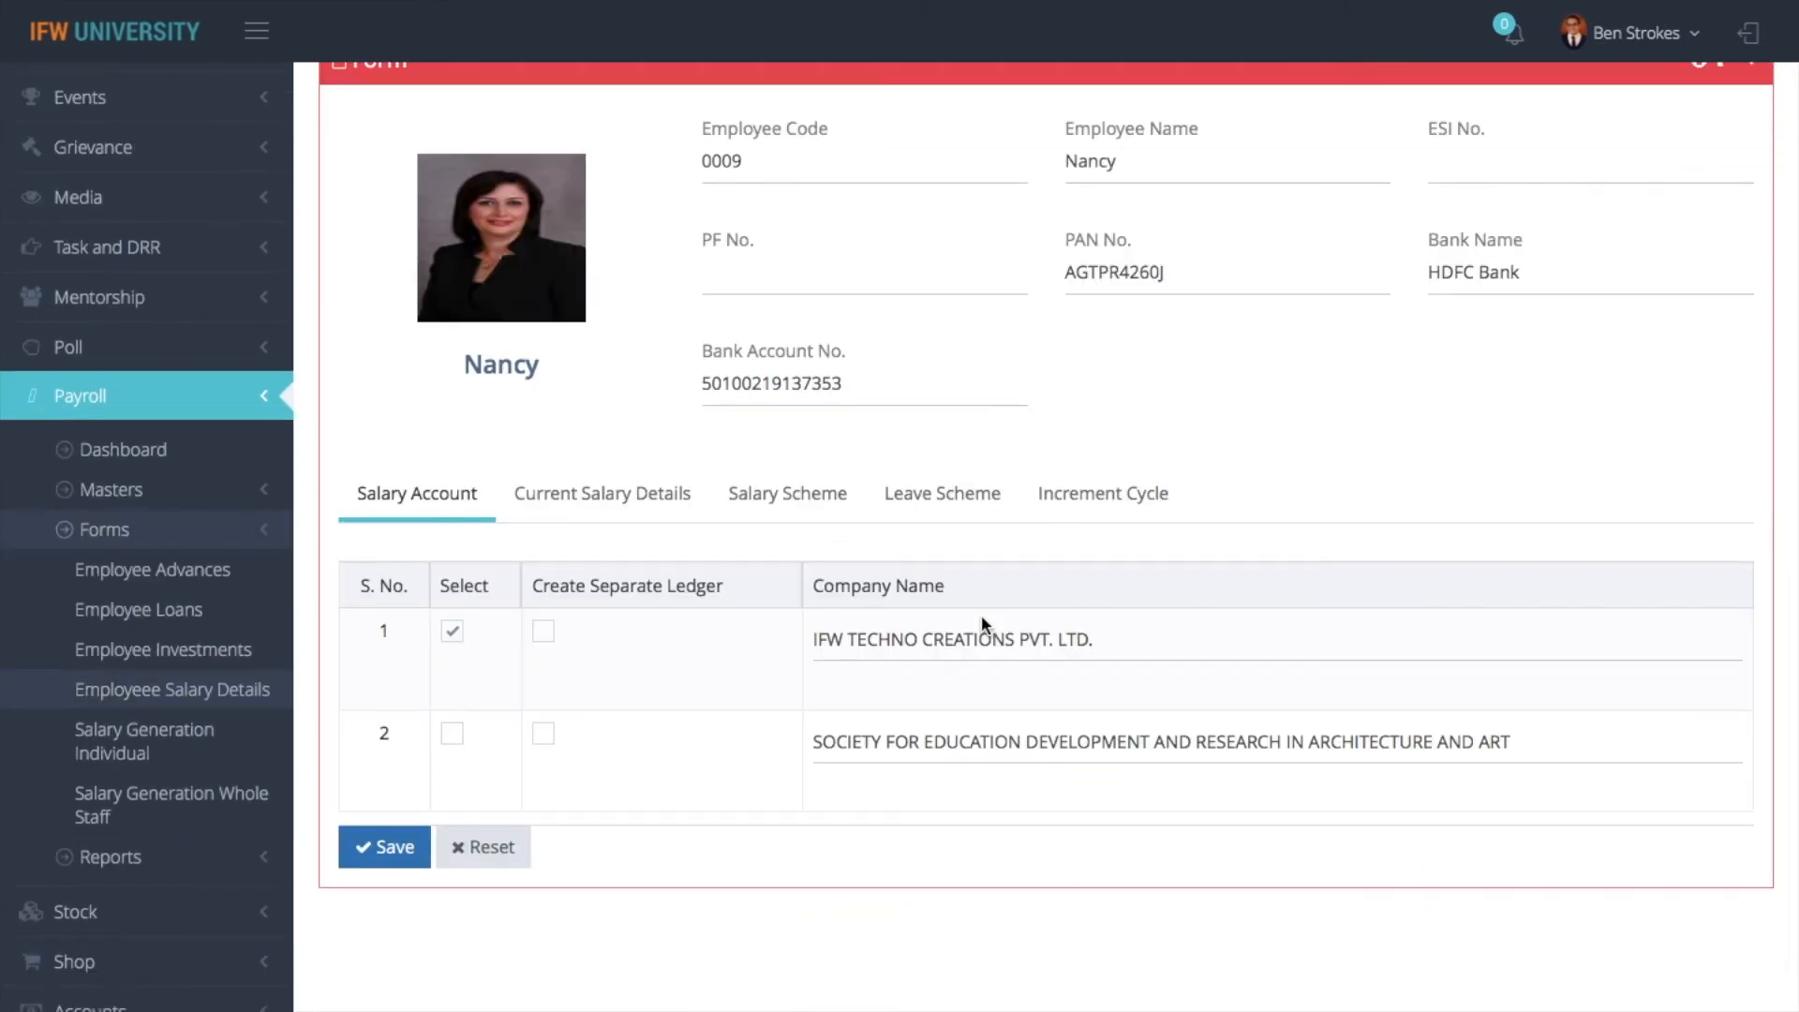
left_click(614, 495)
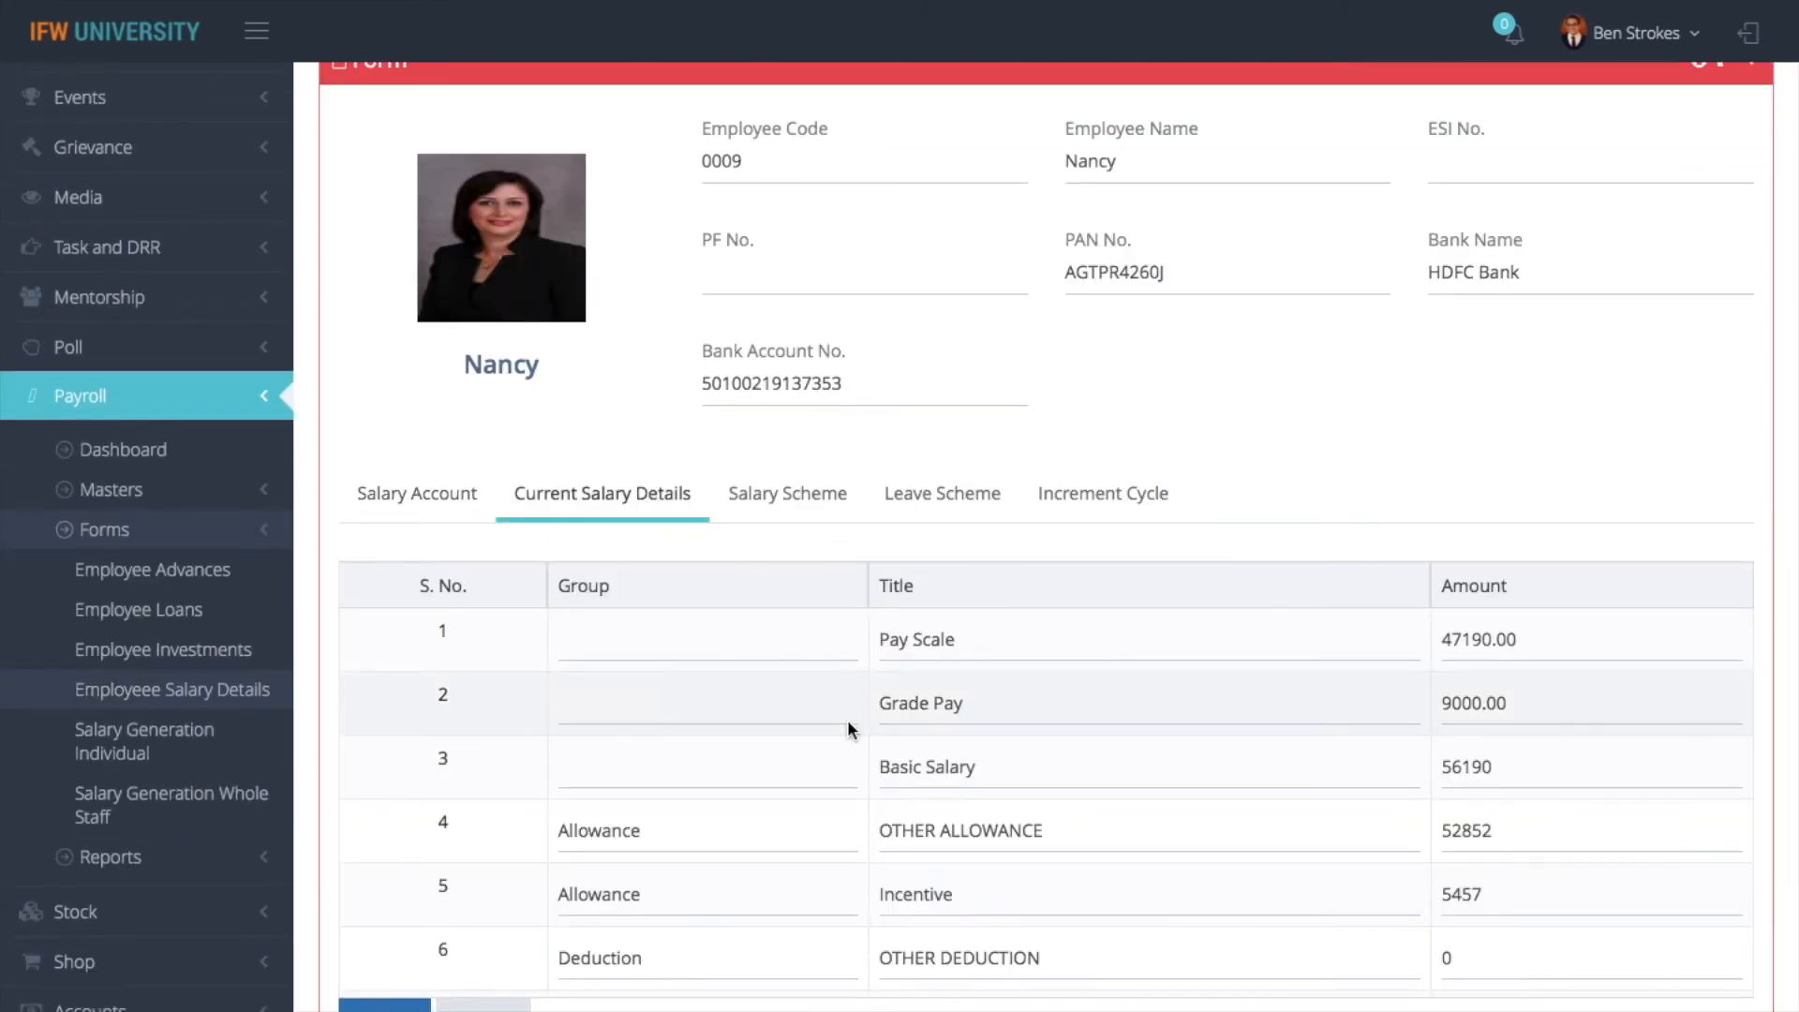
left_click(815, 511)
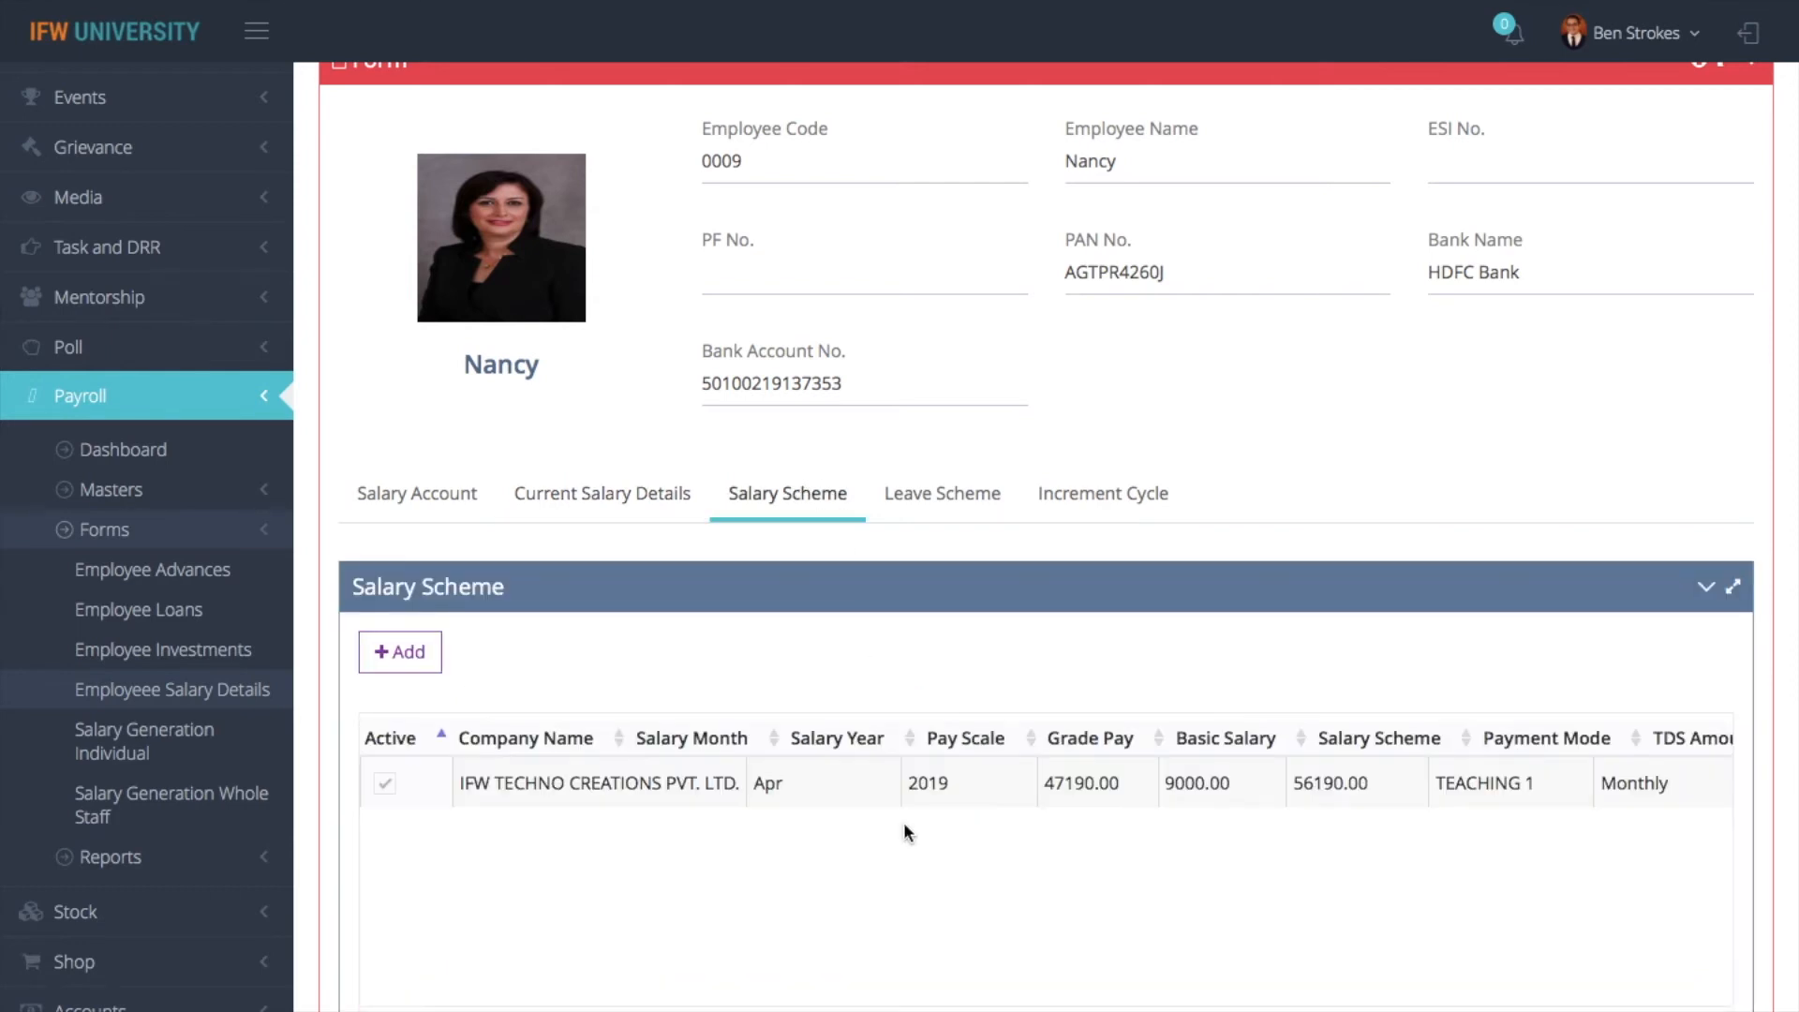
scroll(1144, 793, "right", 5)
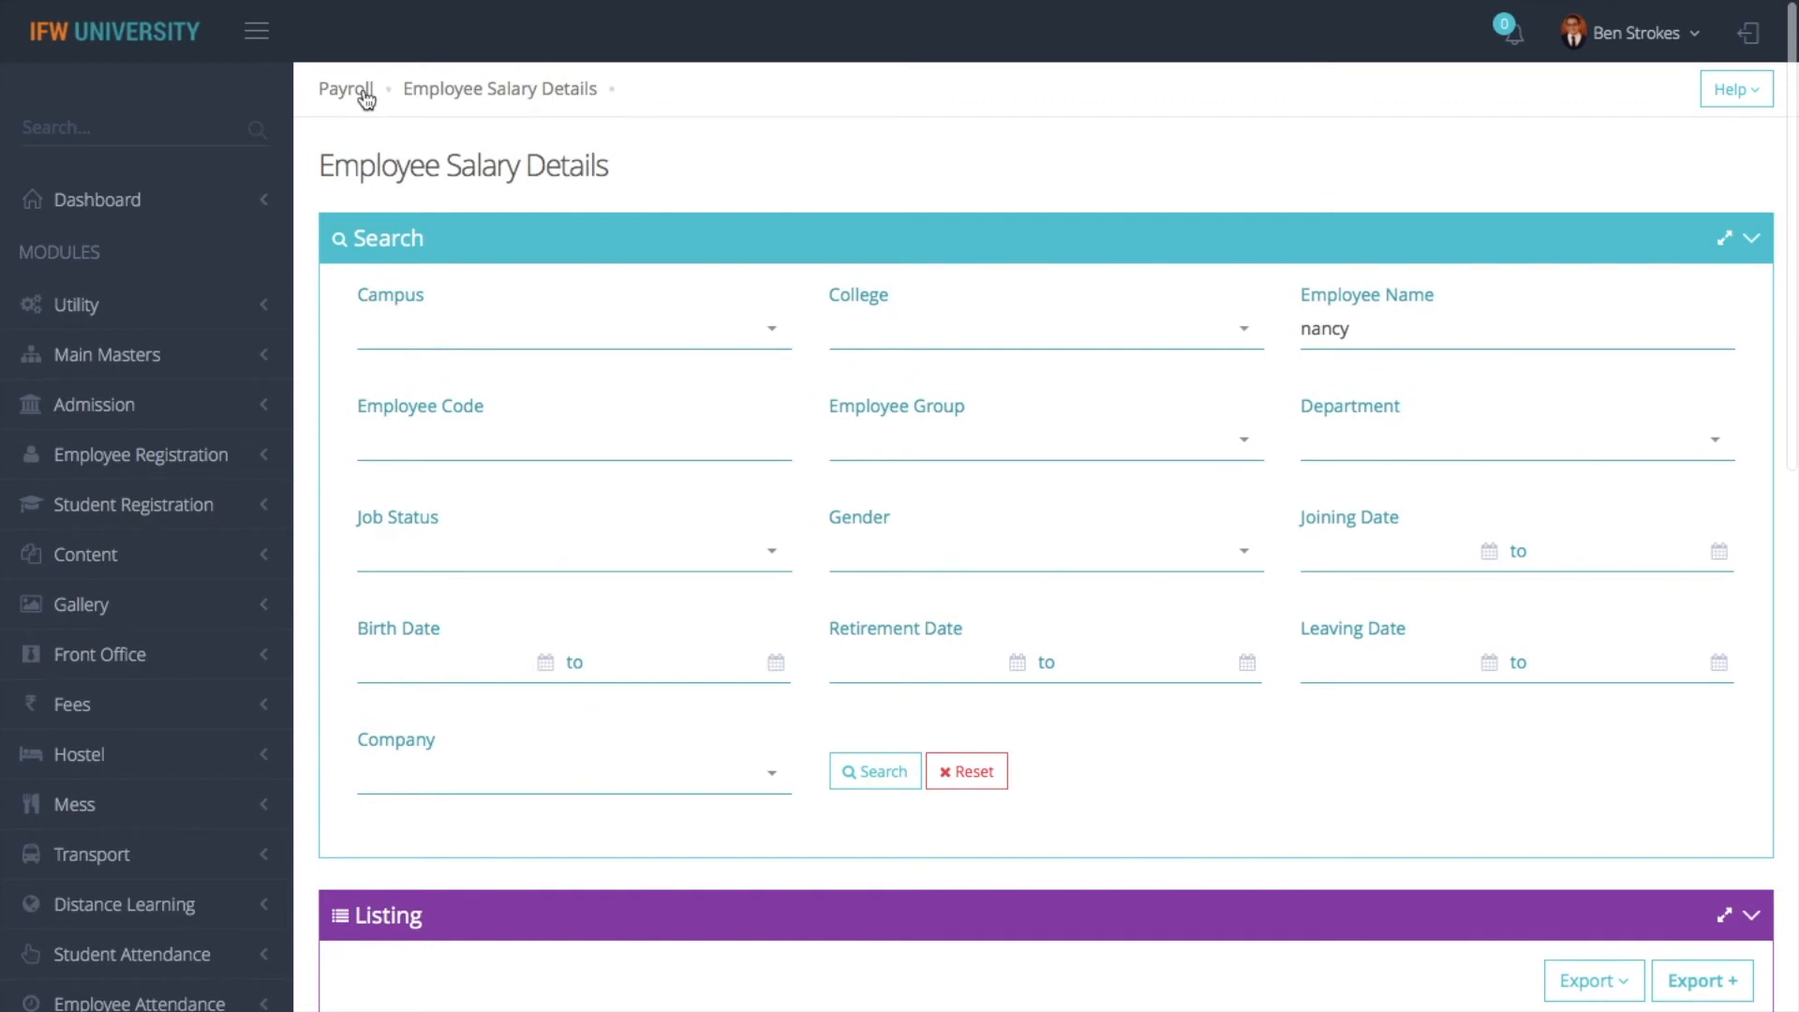
- Switch to the payroll Salary Schemes master and open scheme 04, TEACHING 1
left_click(364, 90)
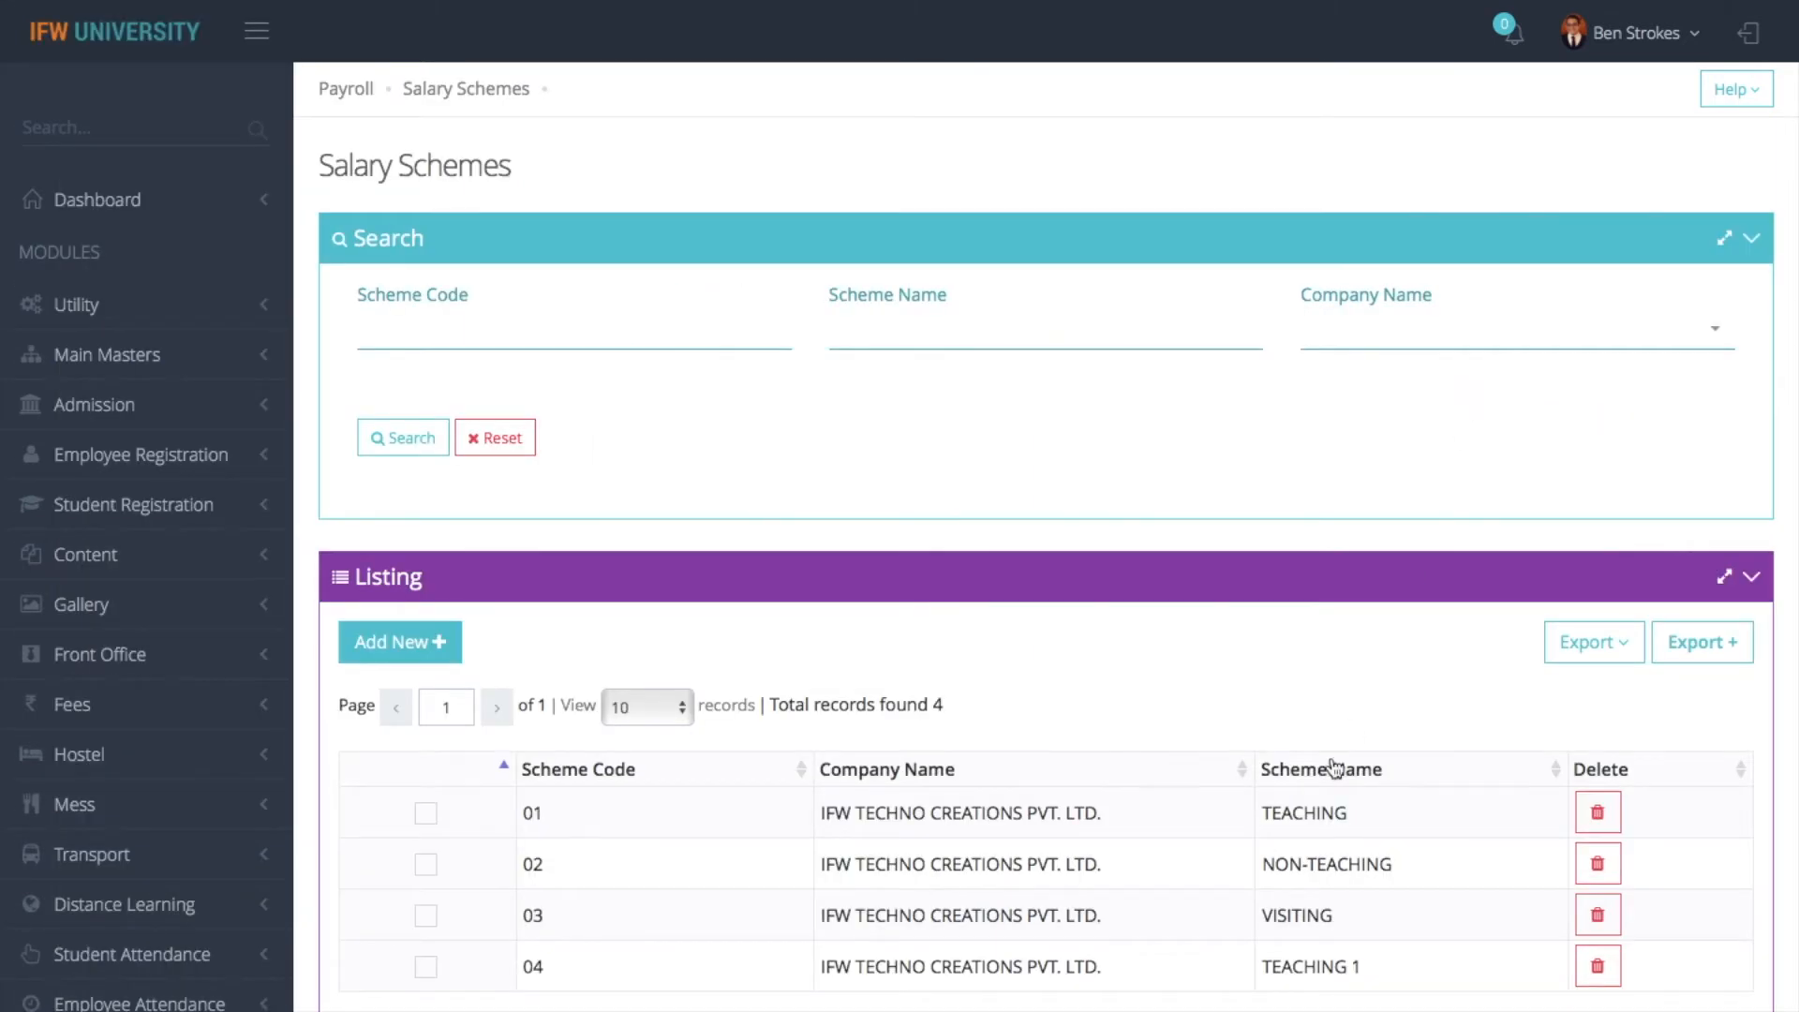
left_click(419, 958)
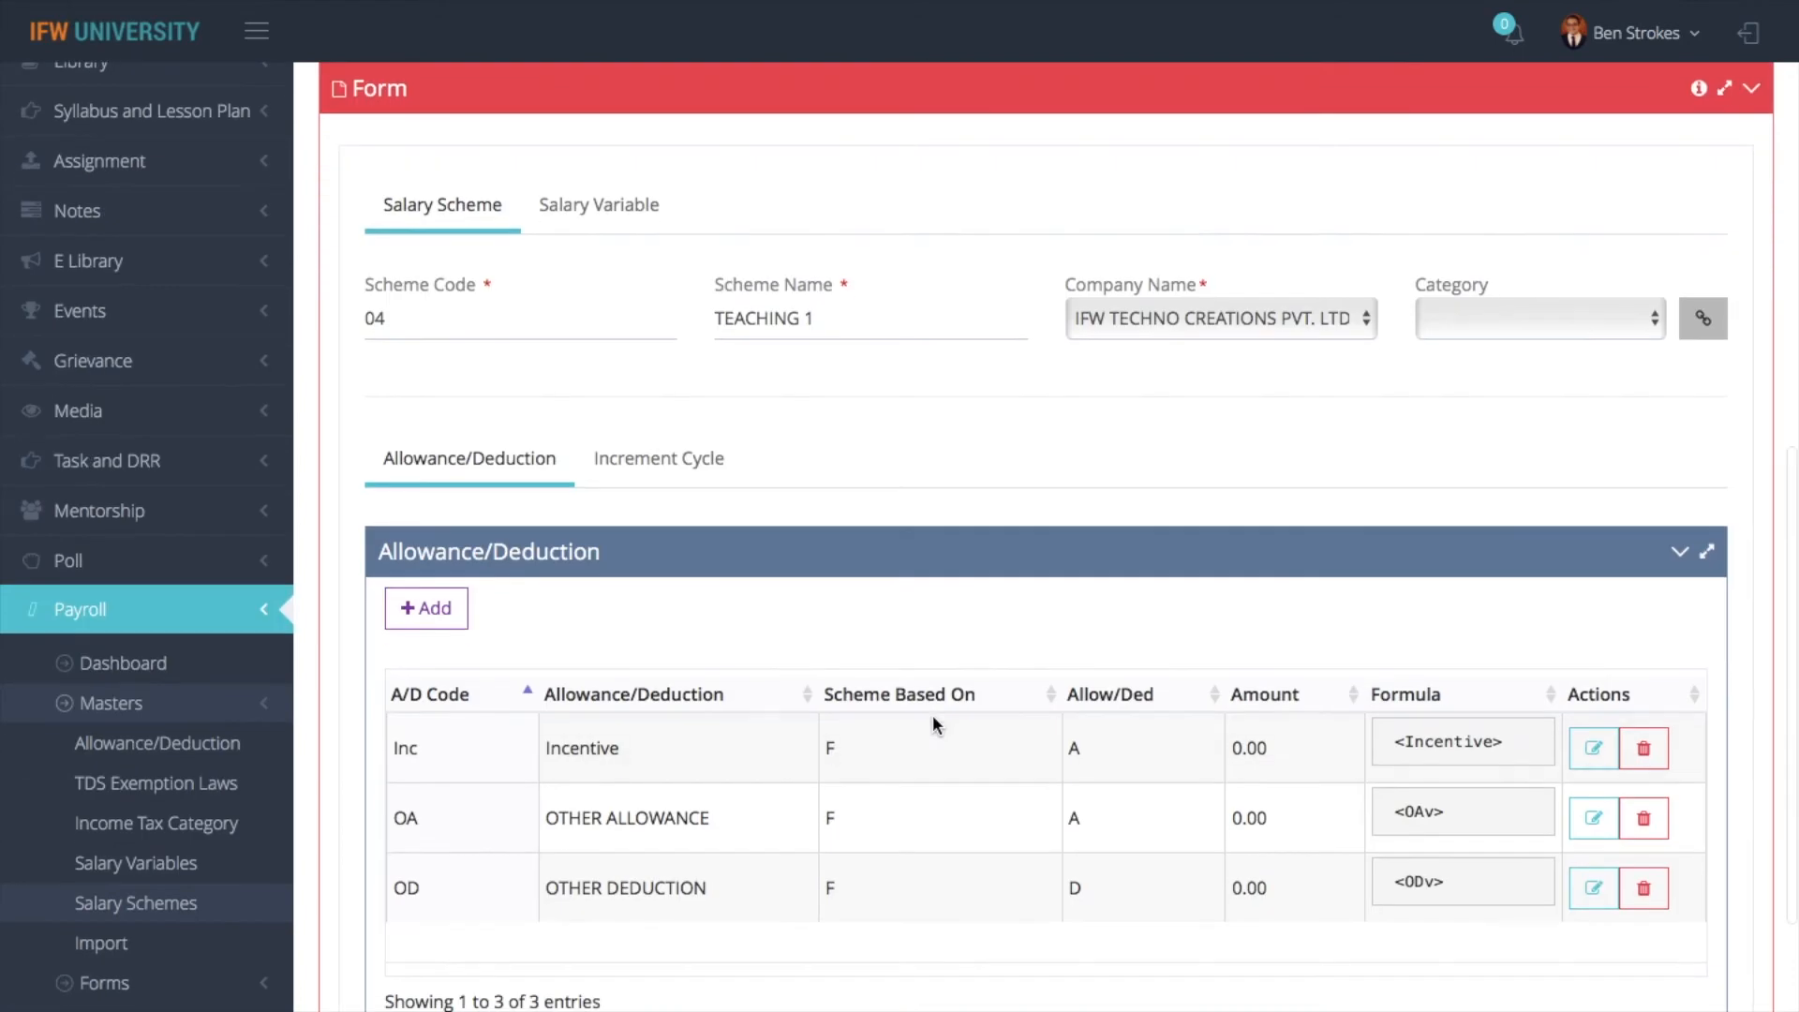
left_click(426, 486)
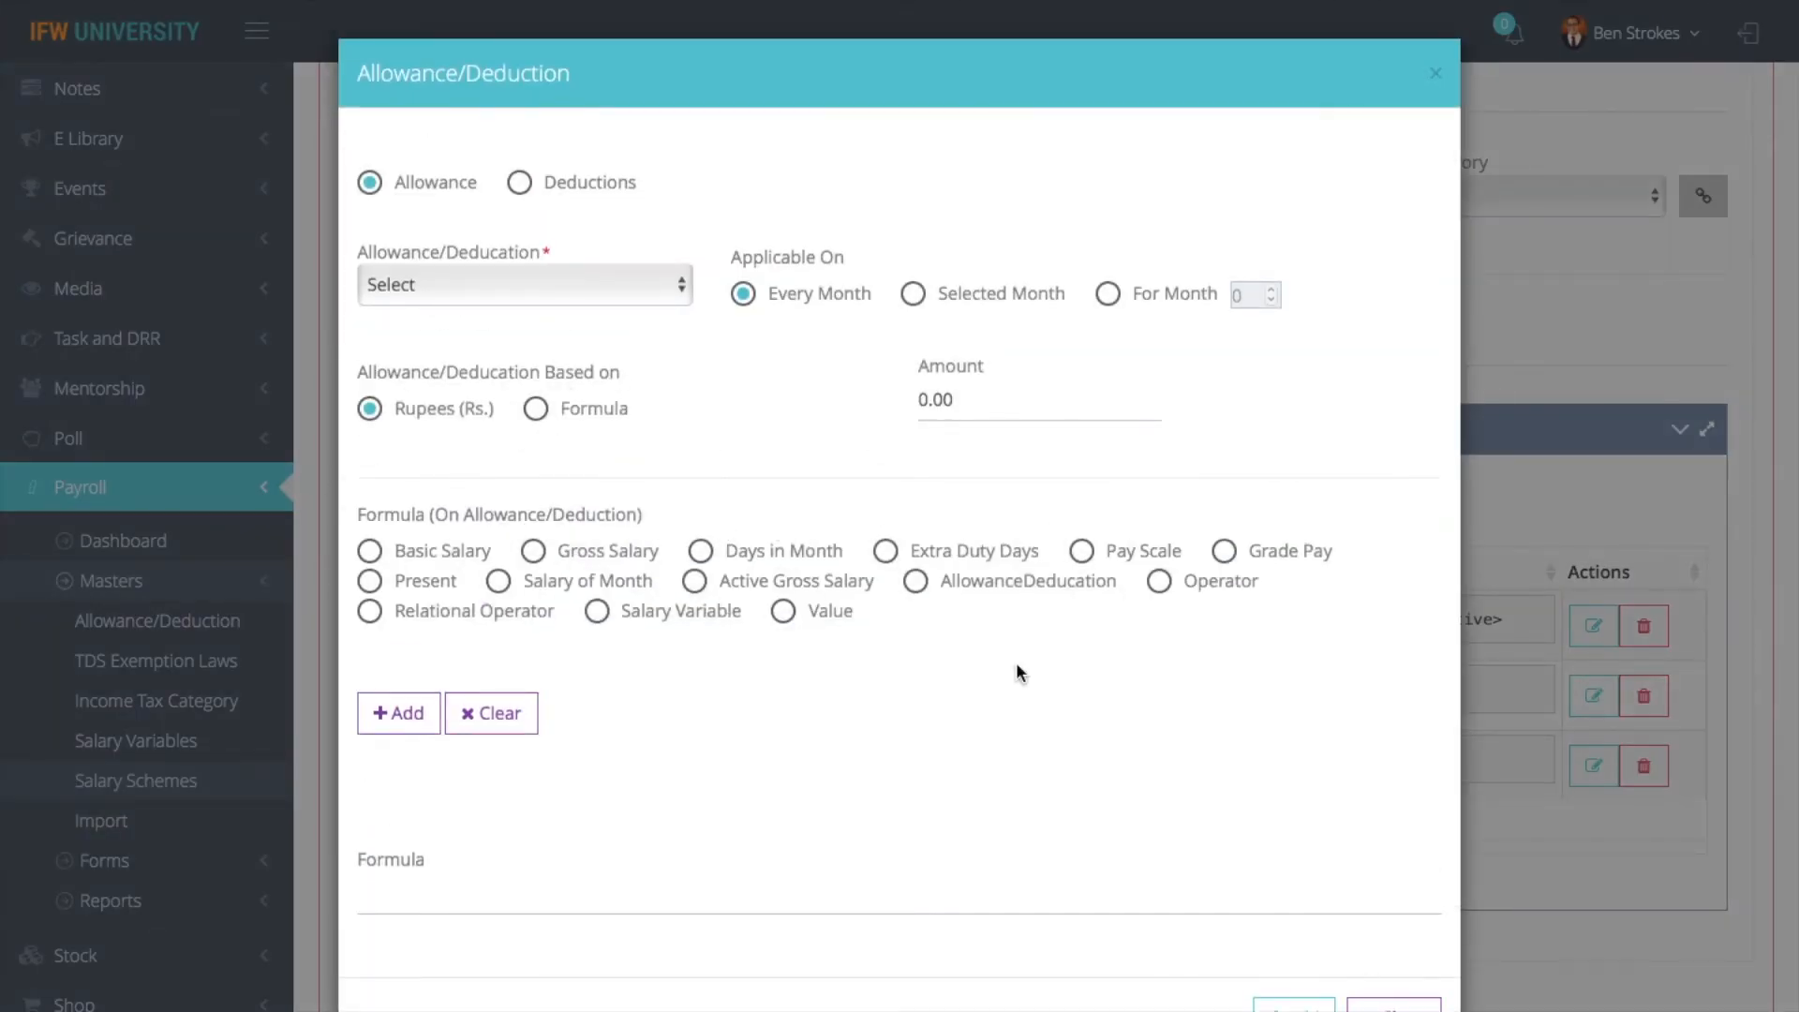
left_click(576, 289)
left_click(487, 348)
left_click(536, 409)
left_click(370, 581)
left_click(401, 720)
left_click(1162, 587)
left_click(424, 714)
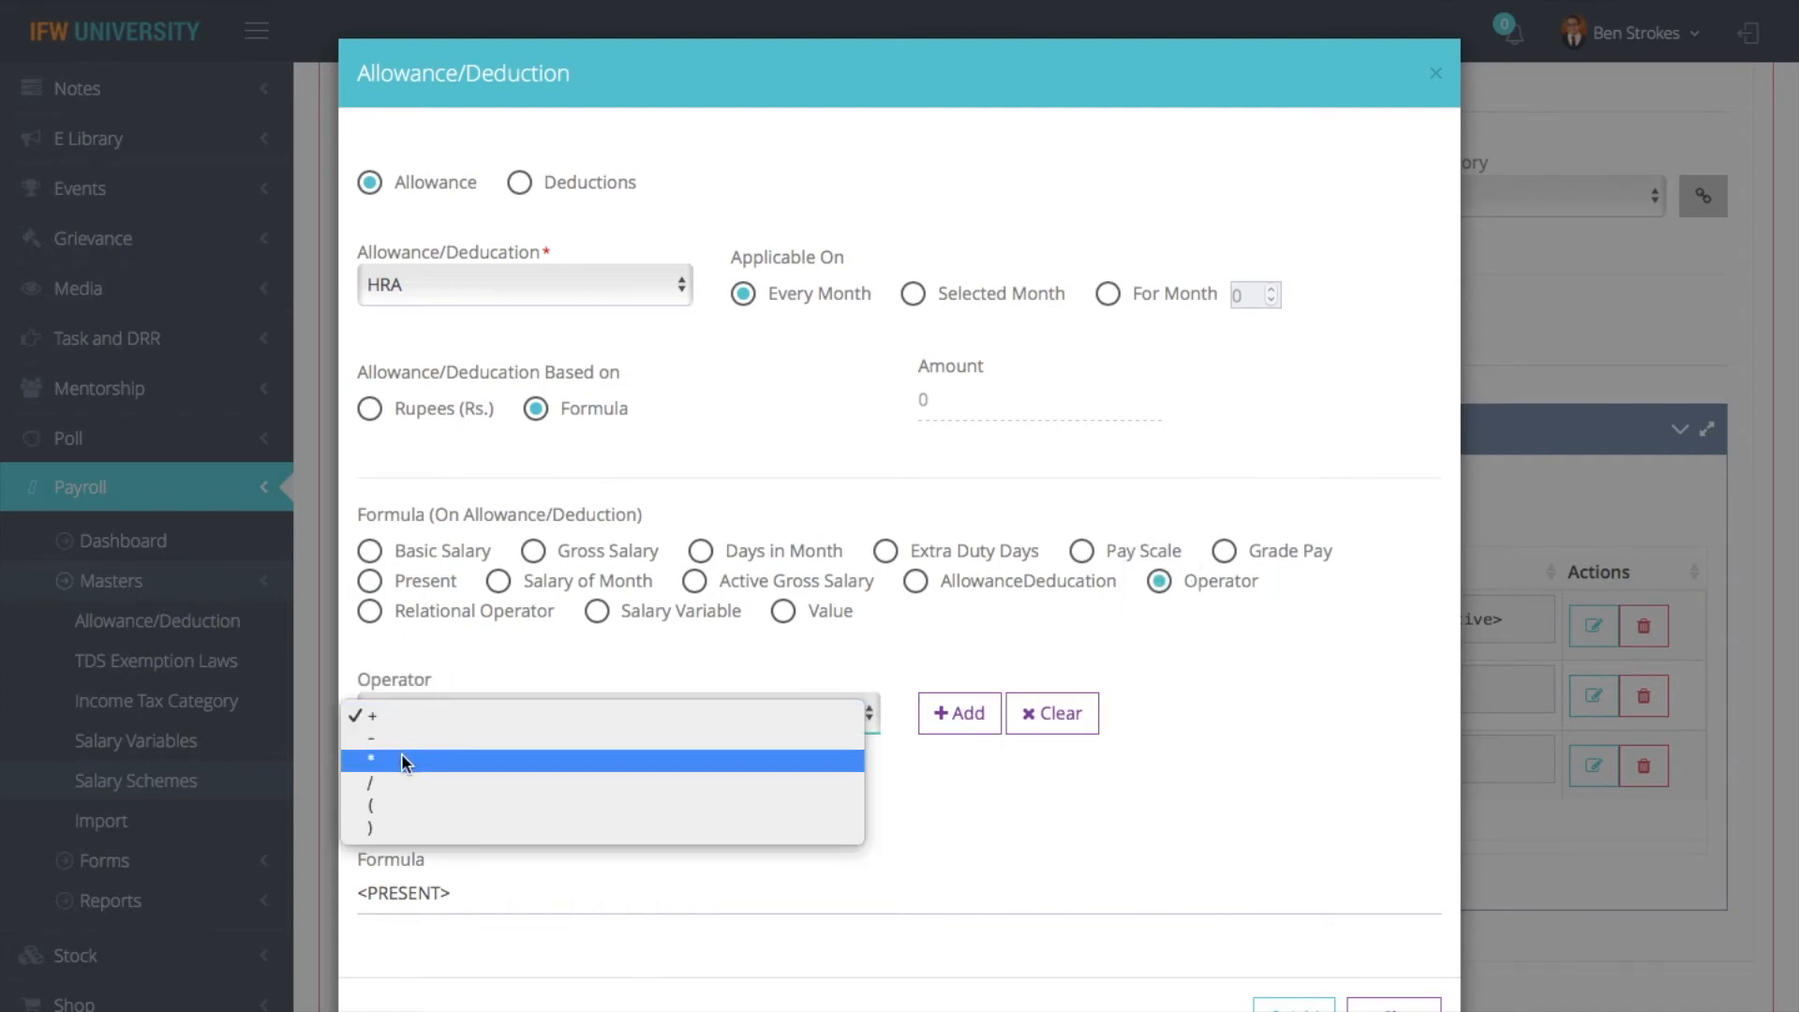
left_click(402, 753)
left_click(957, 716)
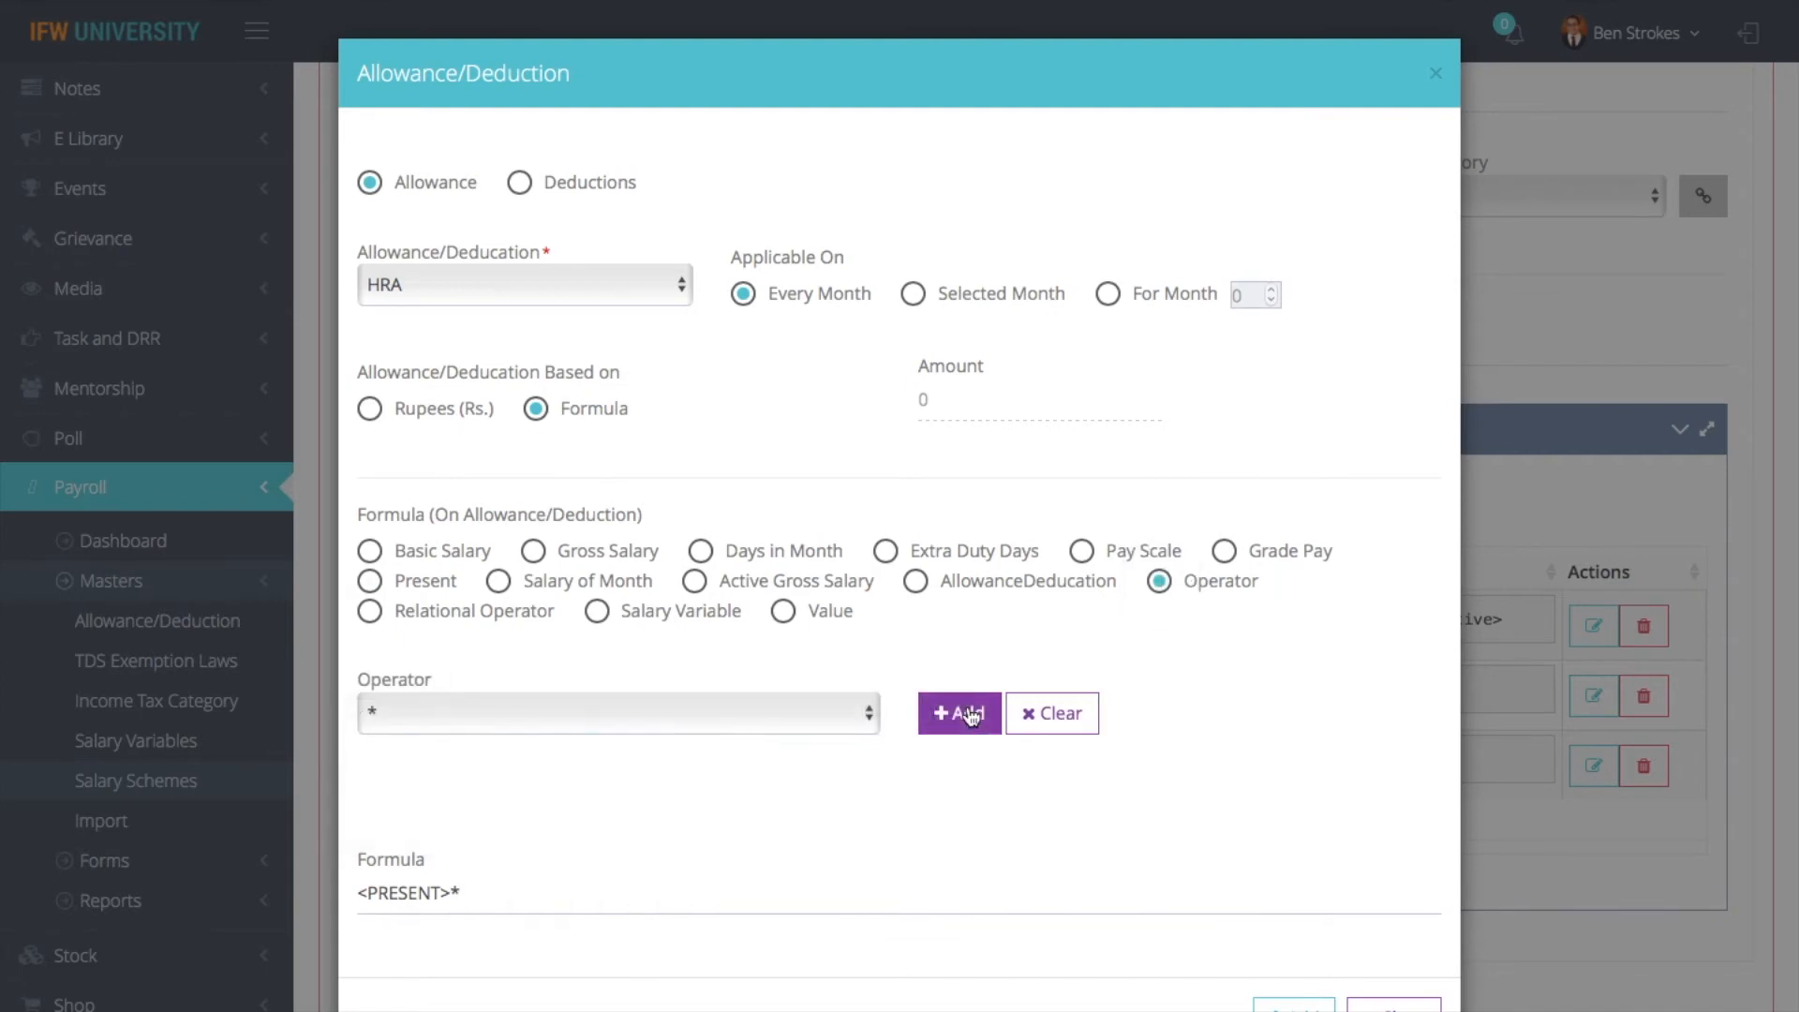
left_click(783, 611)
left_click(542, 711)
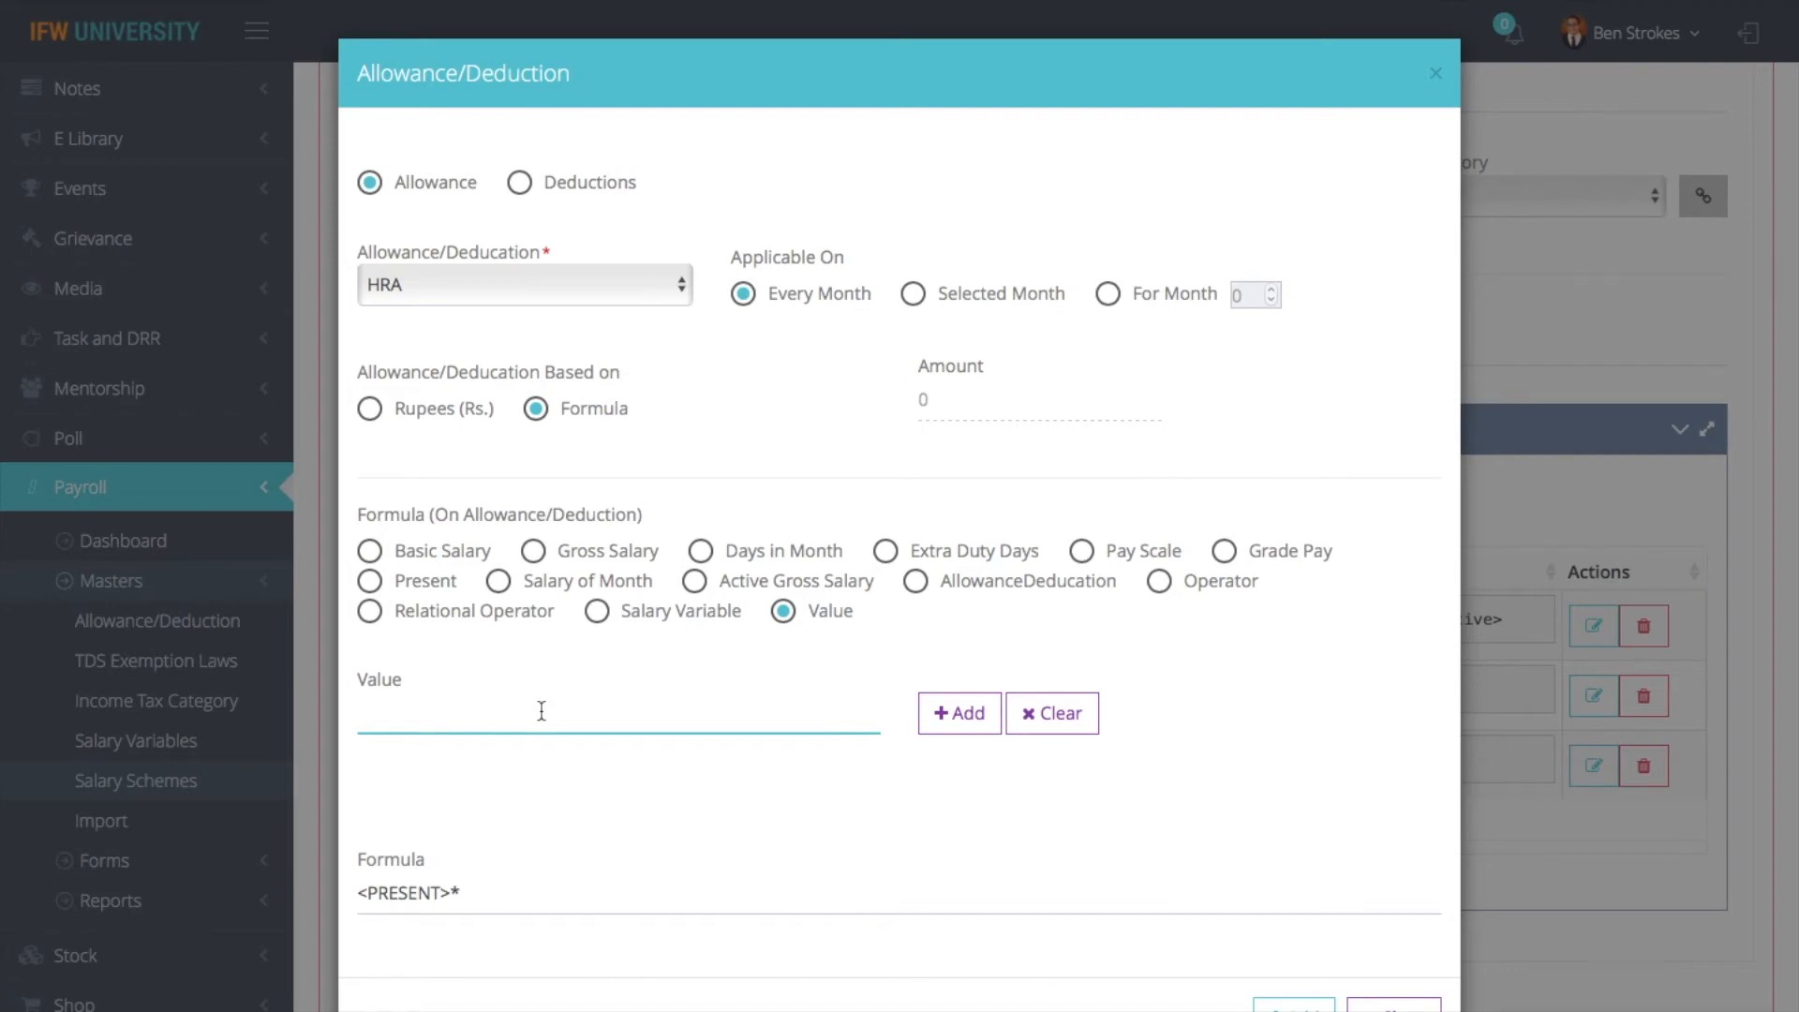
type(".10")
left_click(958, 715)
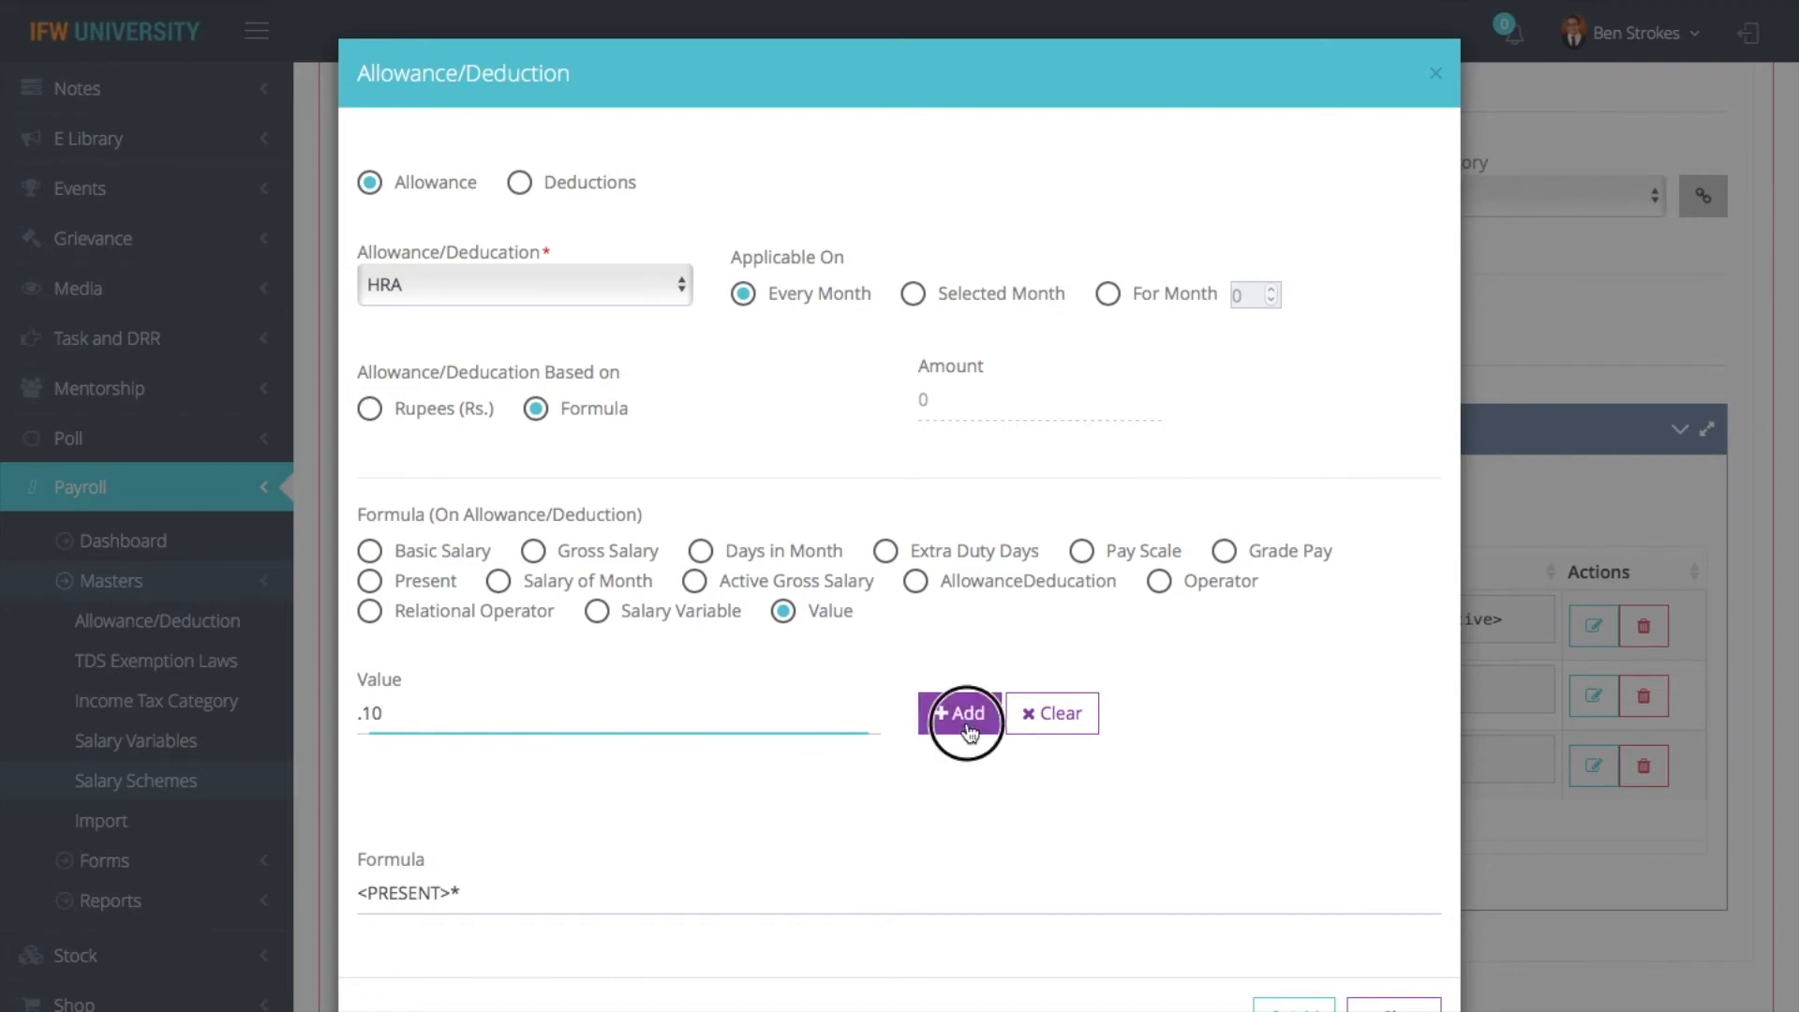
left_click(451, 893)
key("BackSpace")
key("BackSpace")
key("BackSpace")
key("BackSpace")
key("BackSpace")
key("BackSpace")
key("BackSpace")
key("BackSpace")
key("BackSpace")
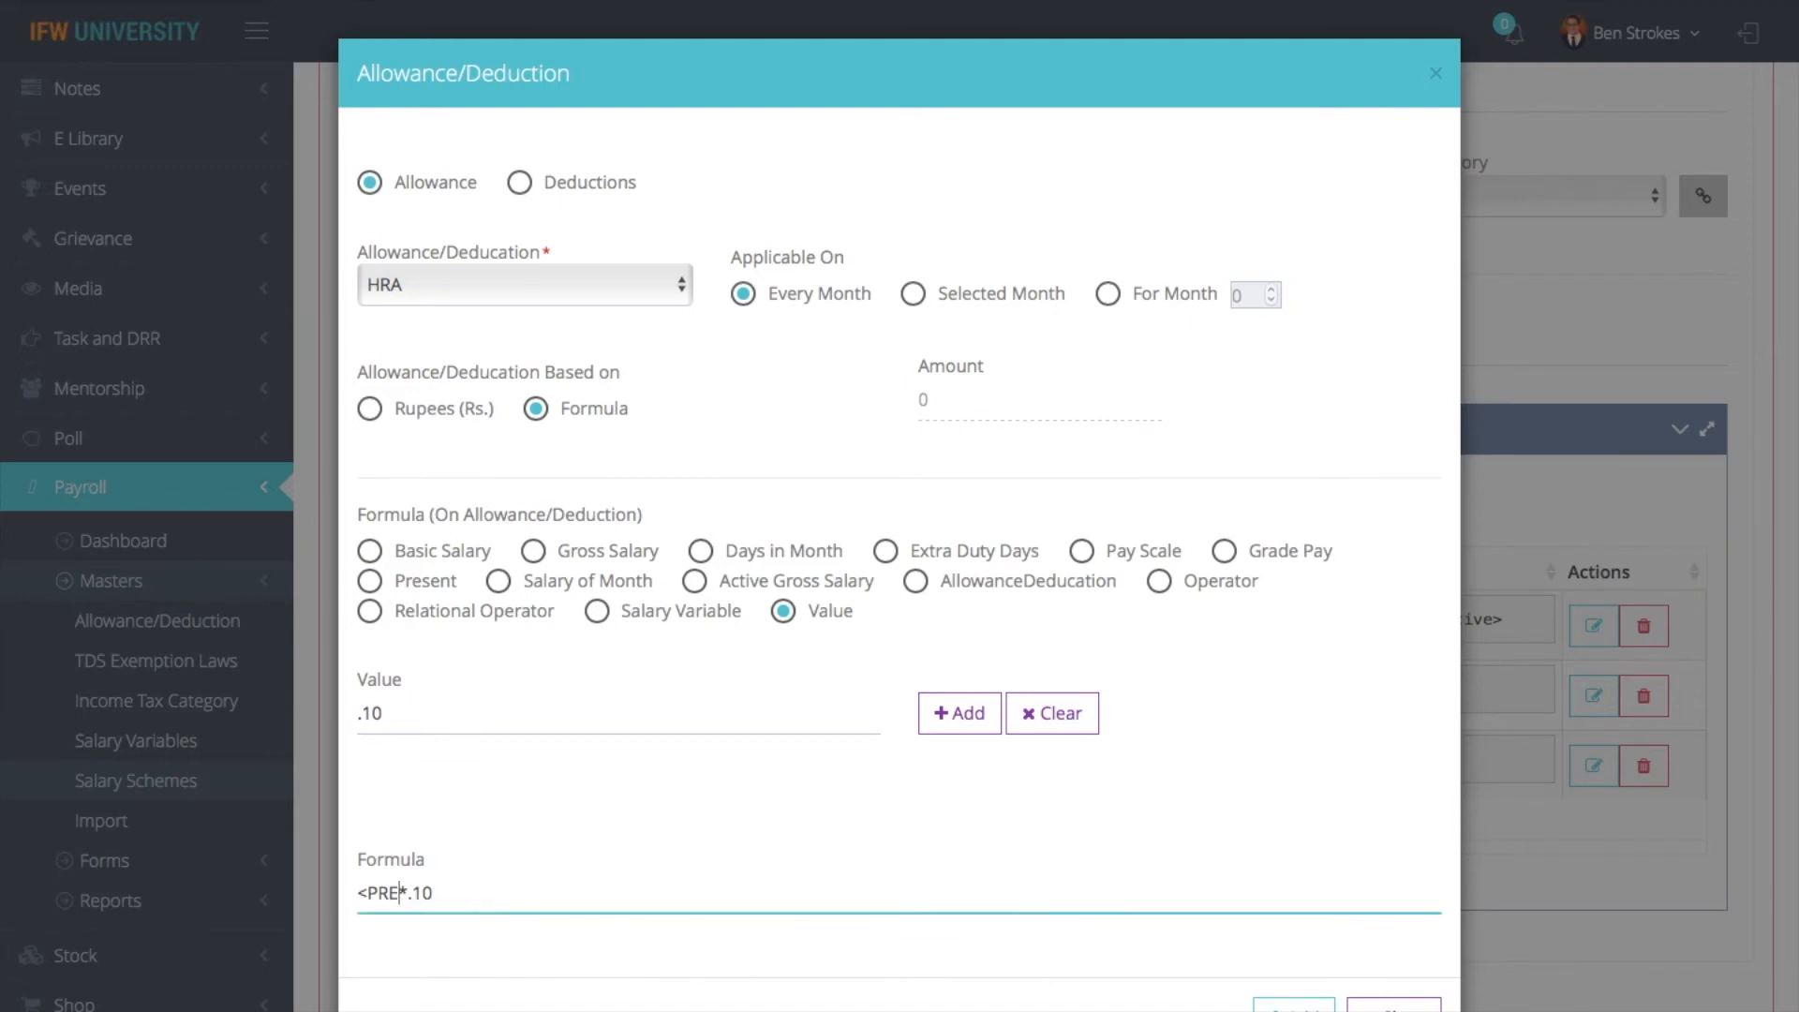
left_click(375, 553)
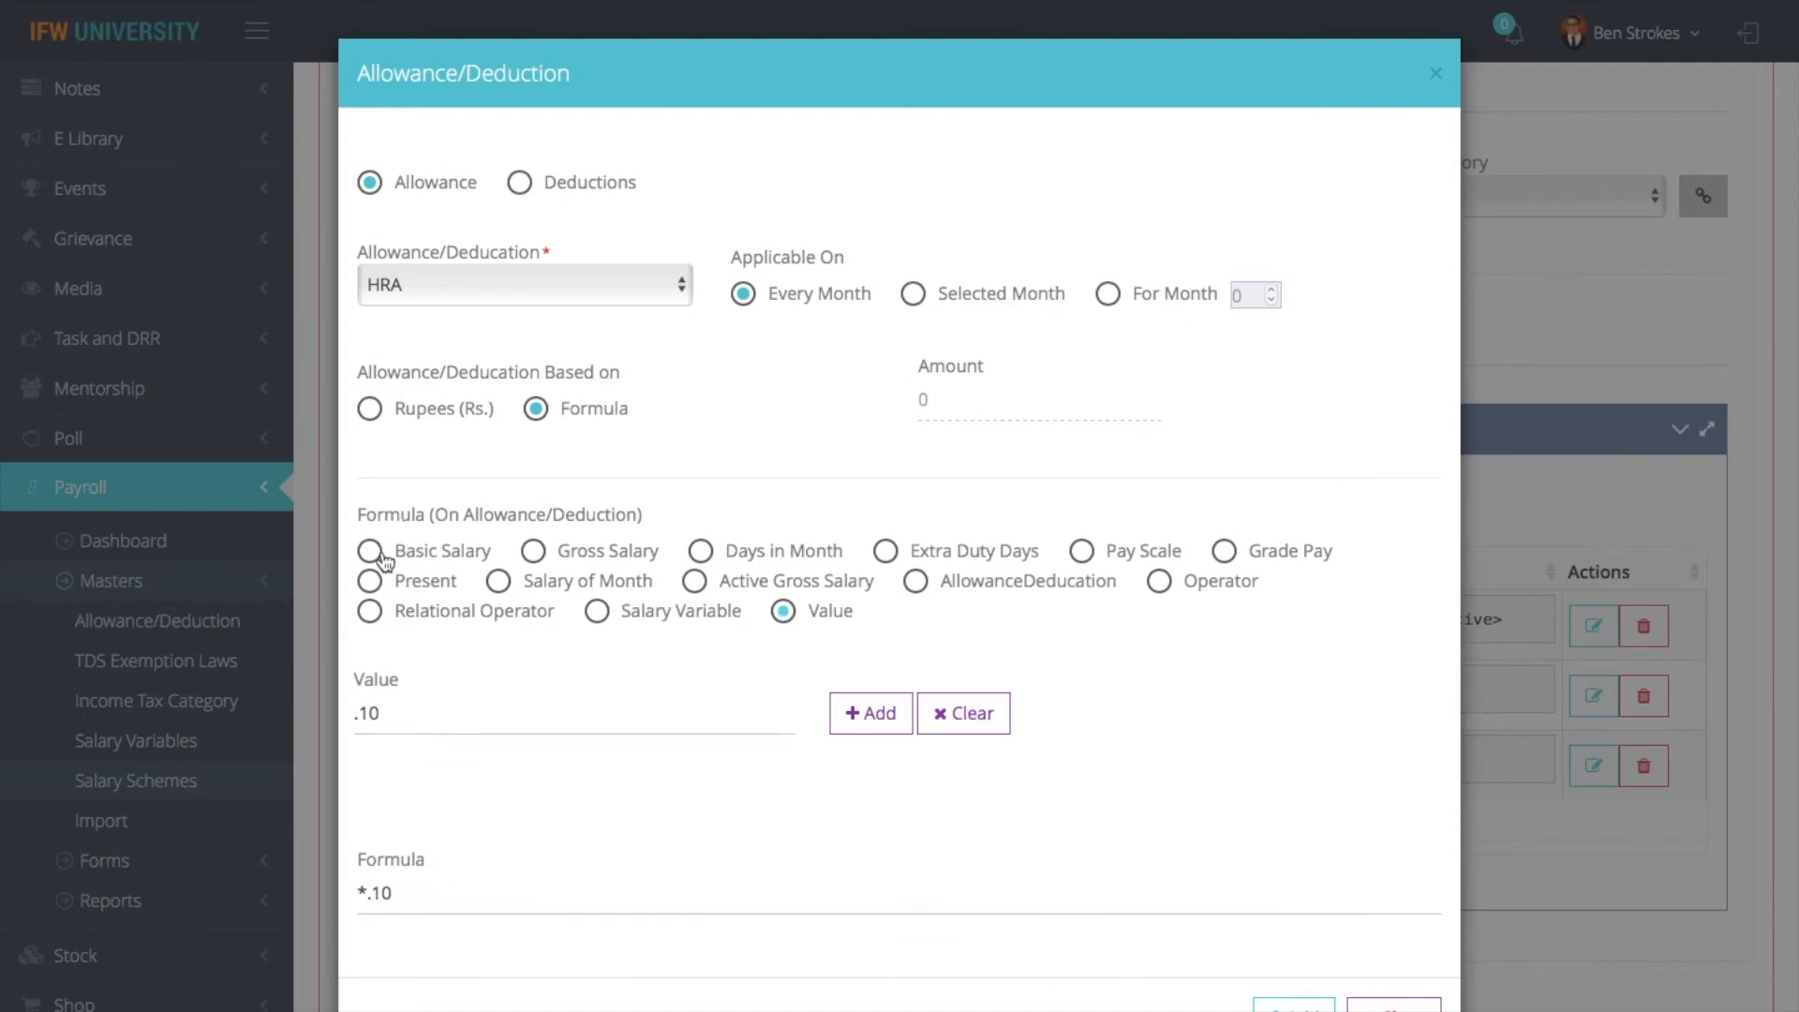
left_click(416, 722)
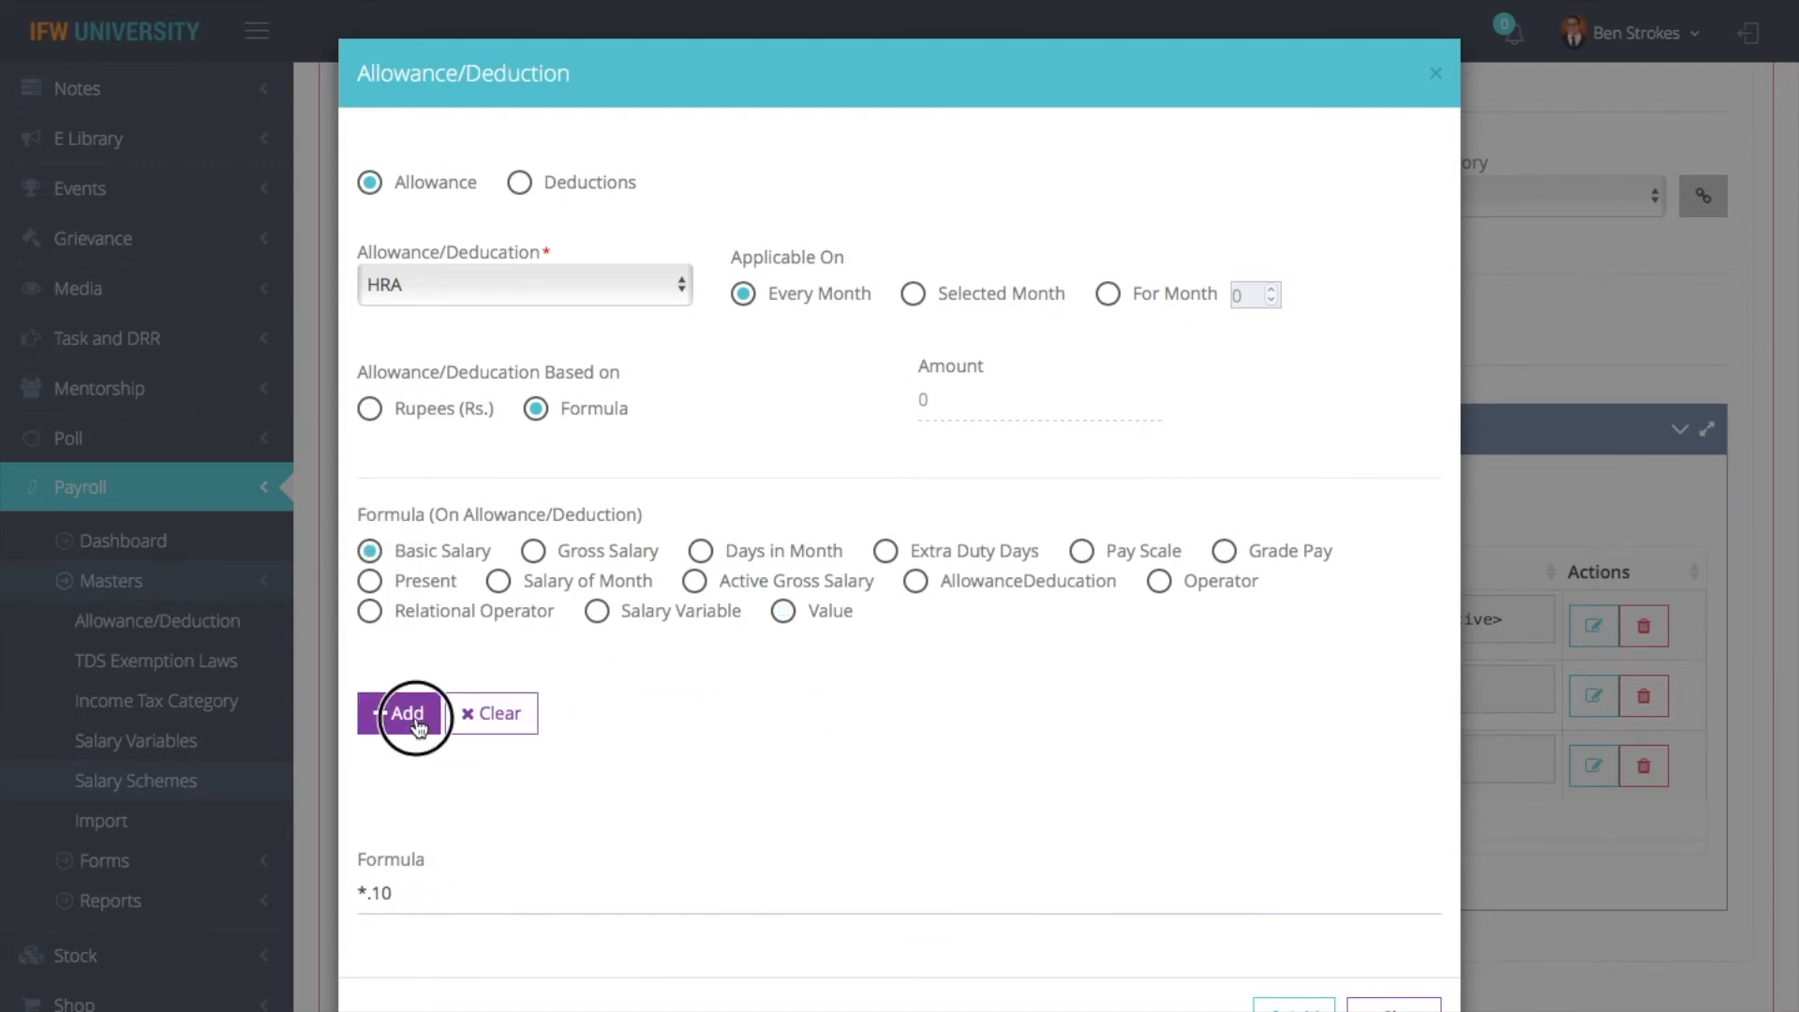
left_click(391, 892)
key("BackSpace")
key("BackSpace")
key("BackSpace")
key("BackSpace")
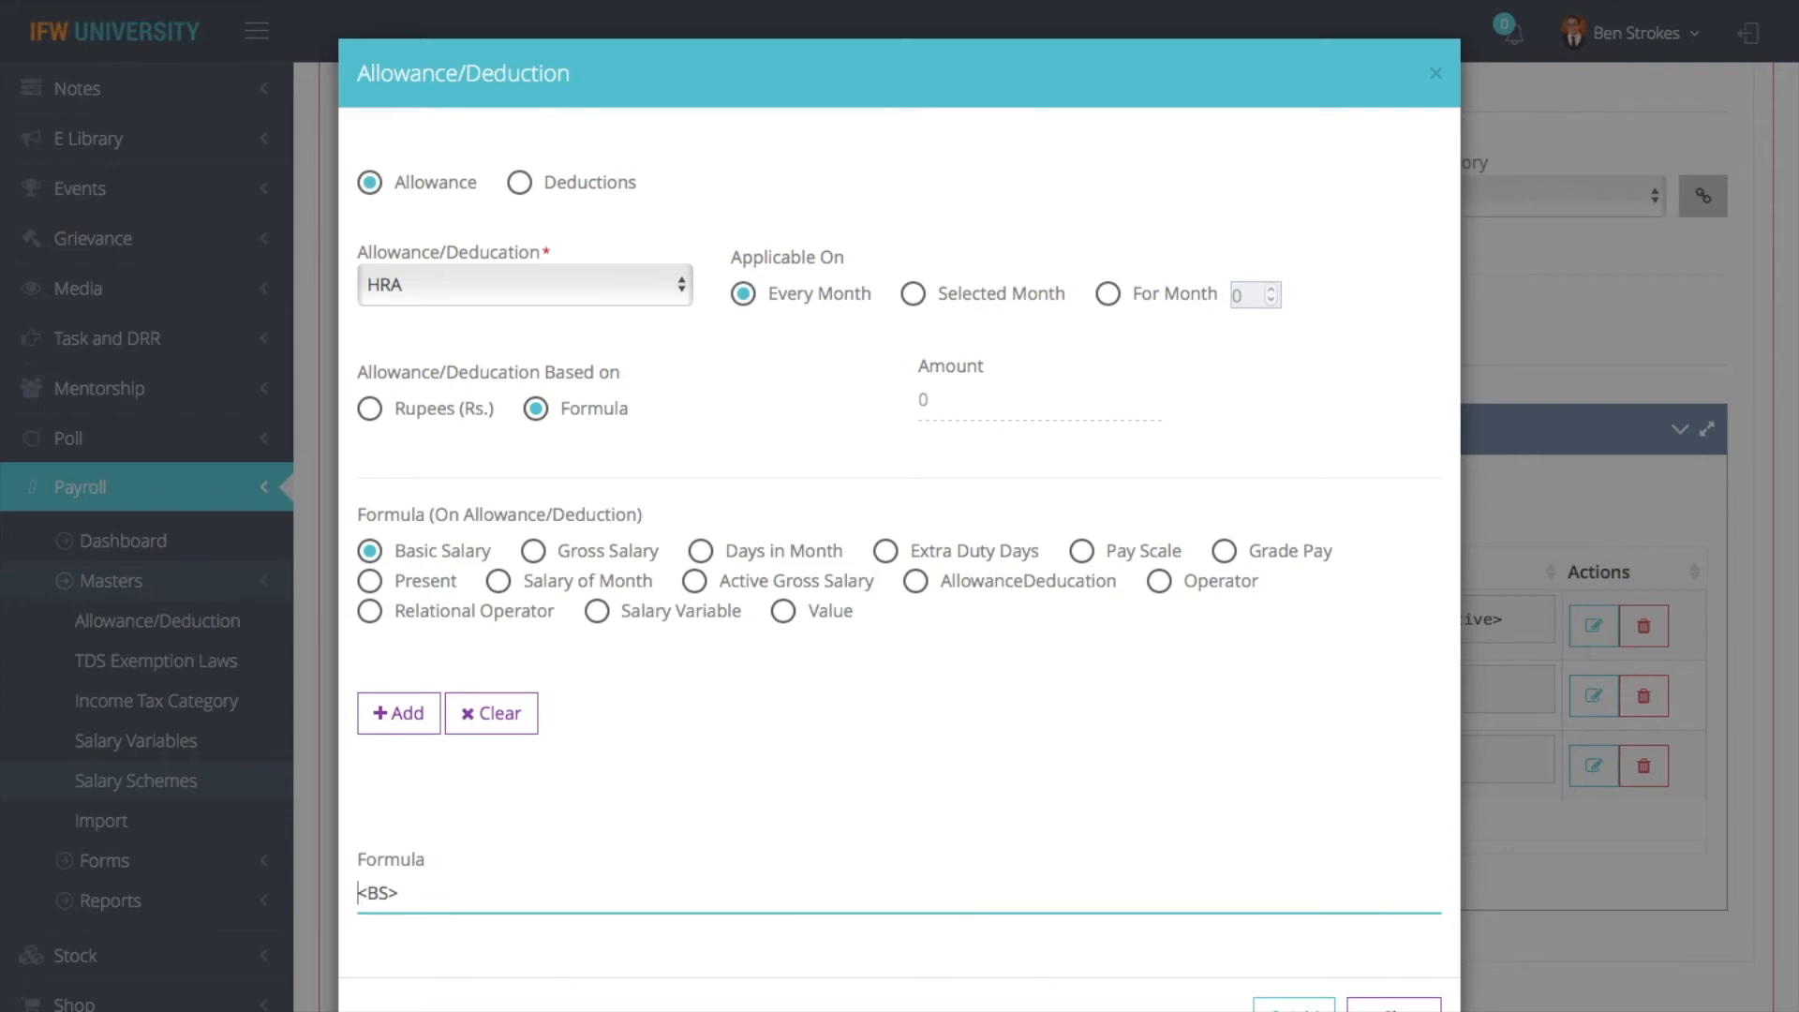
left_click(1155, 586)
left_click(956, 713)
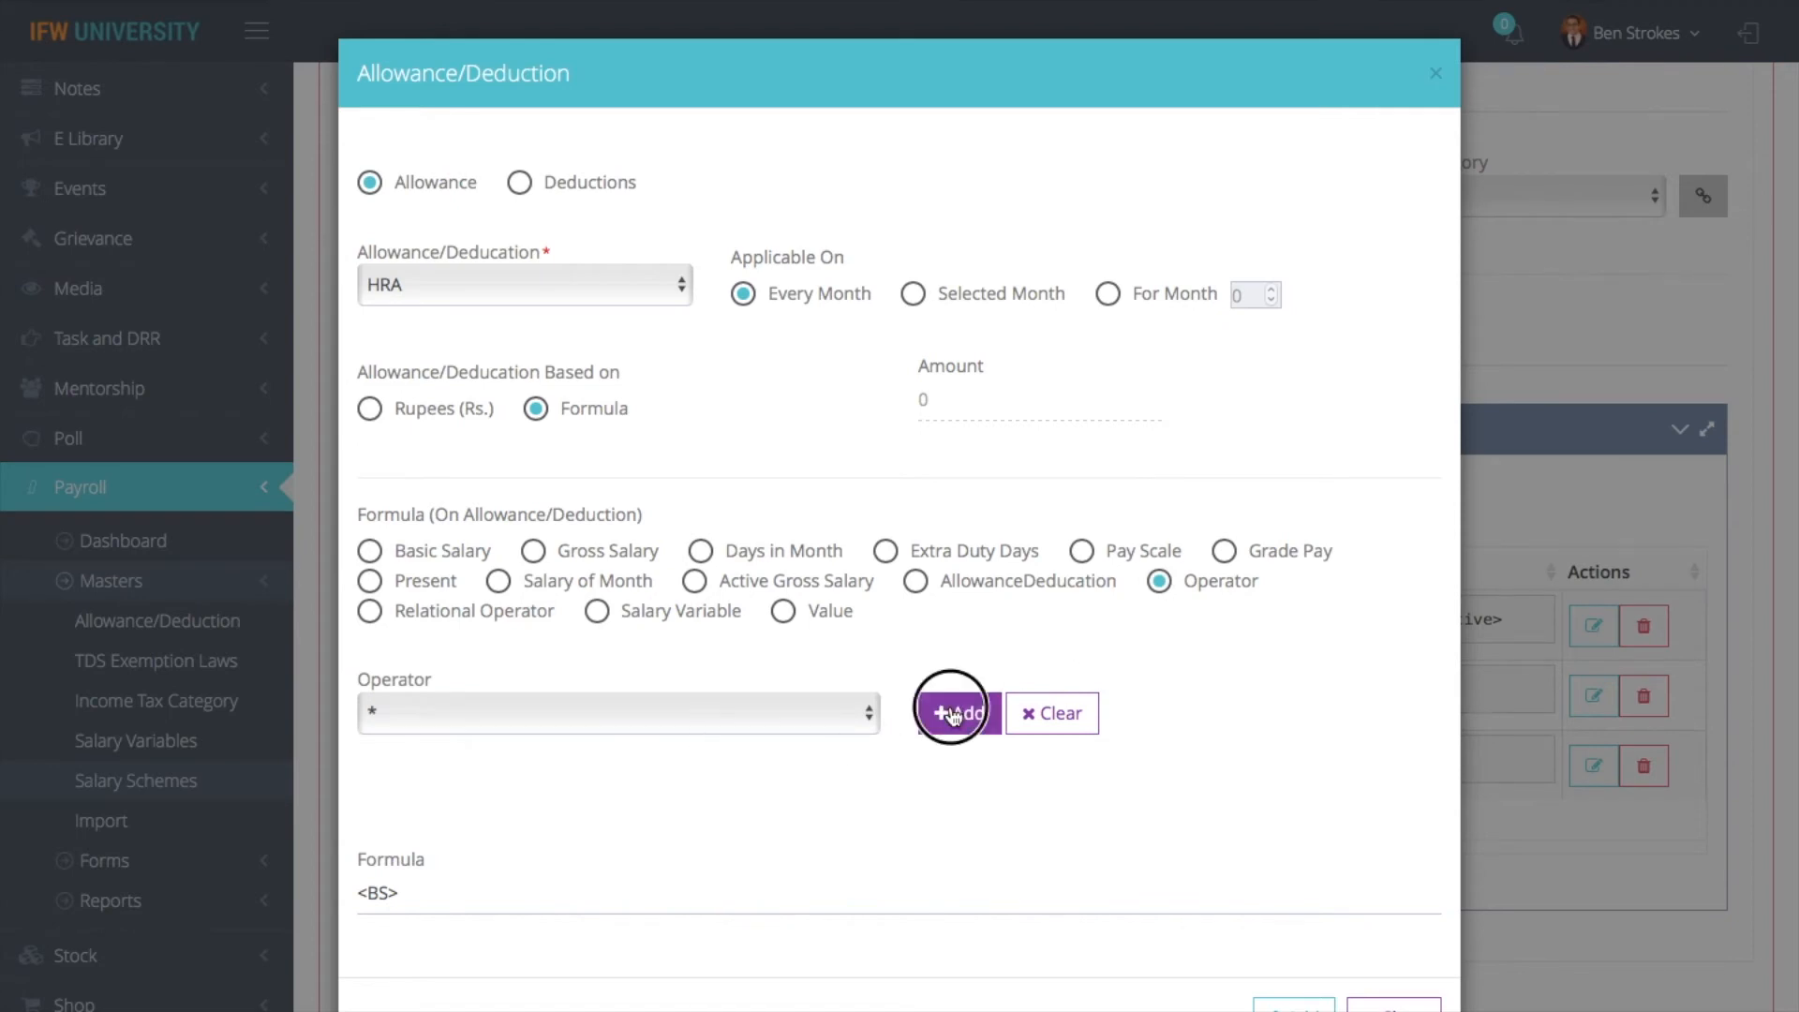
left_click(777, 614)
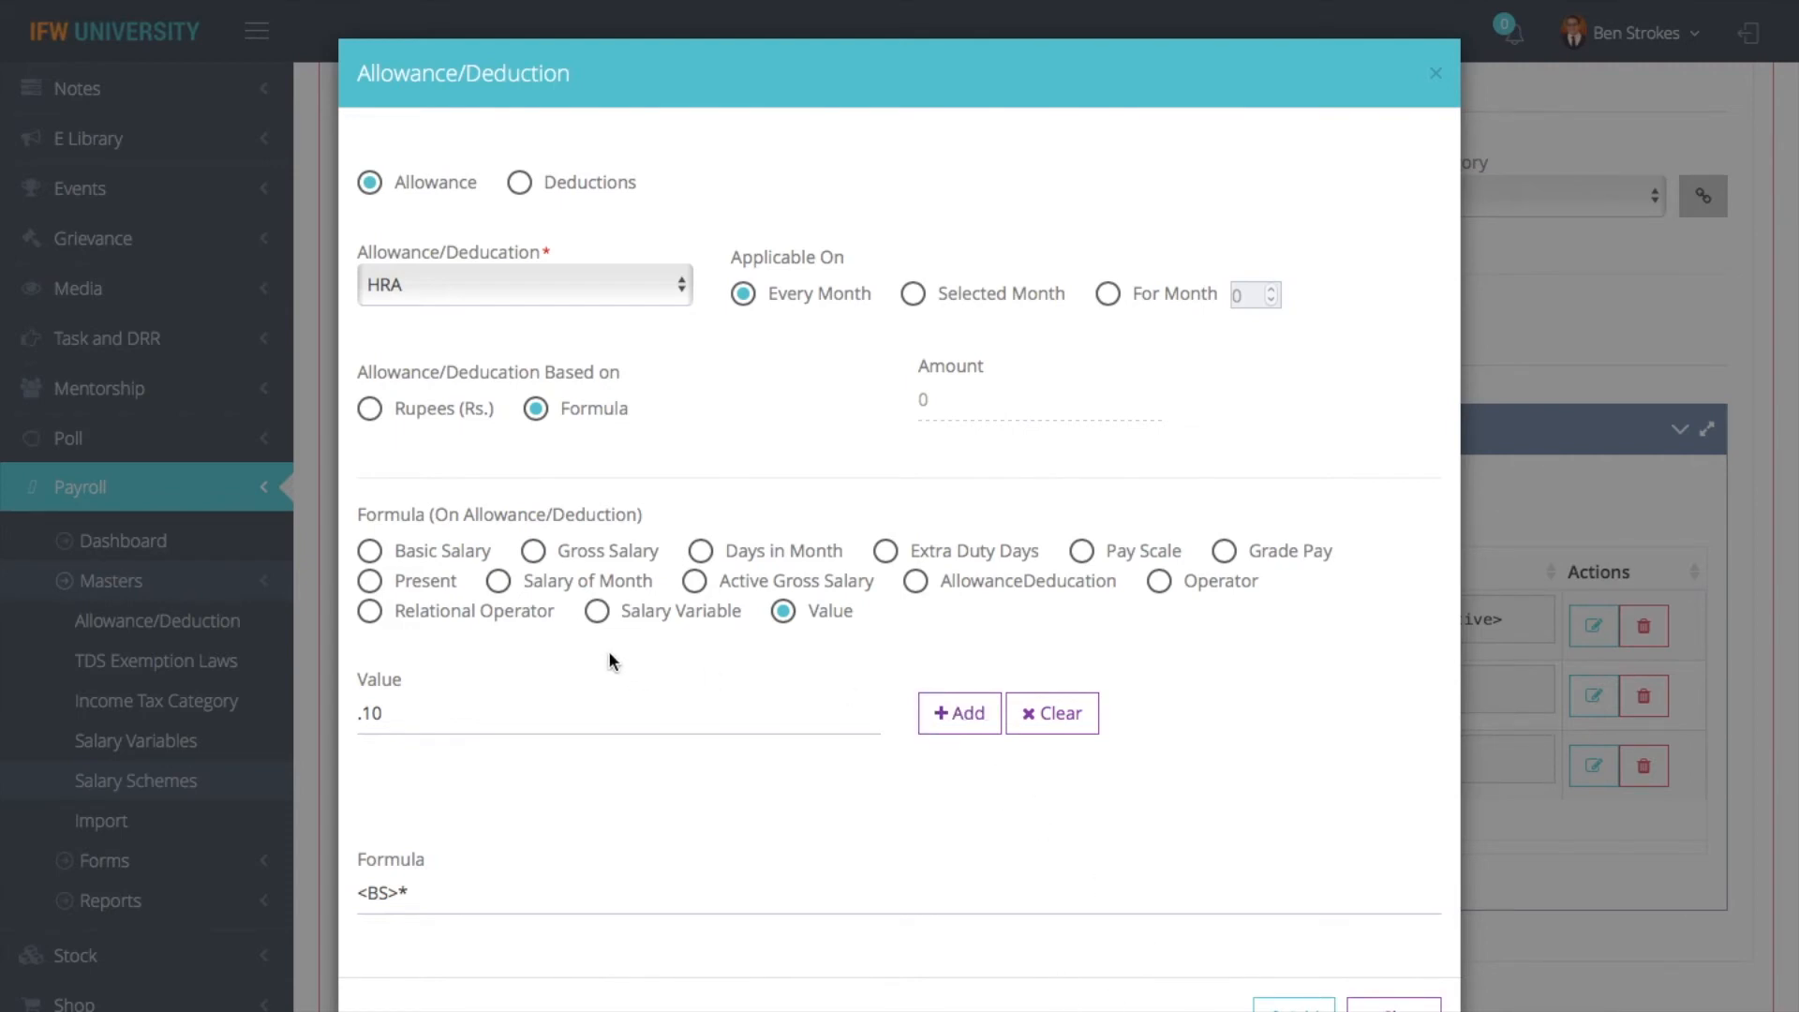
left_click(453, 727)
key("BackSpace")
key("BackSpace")
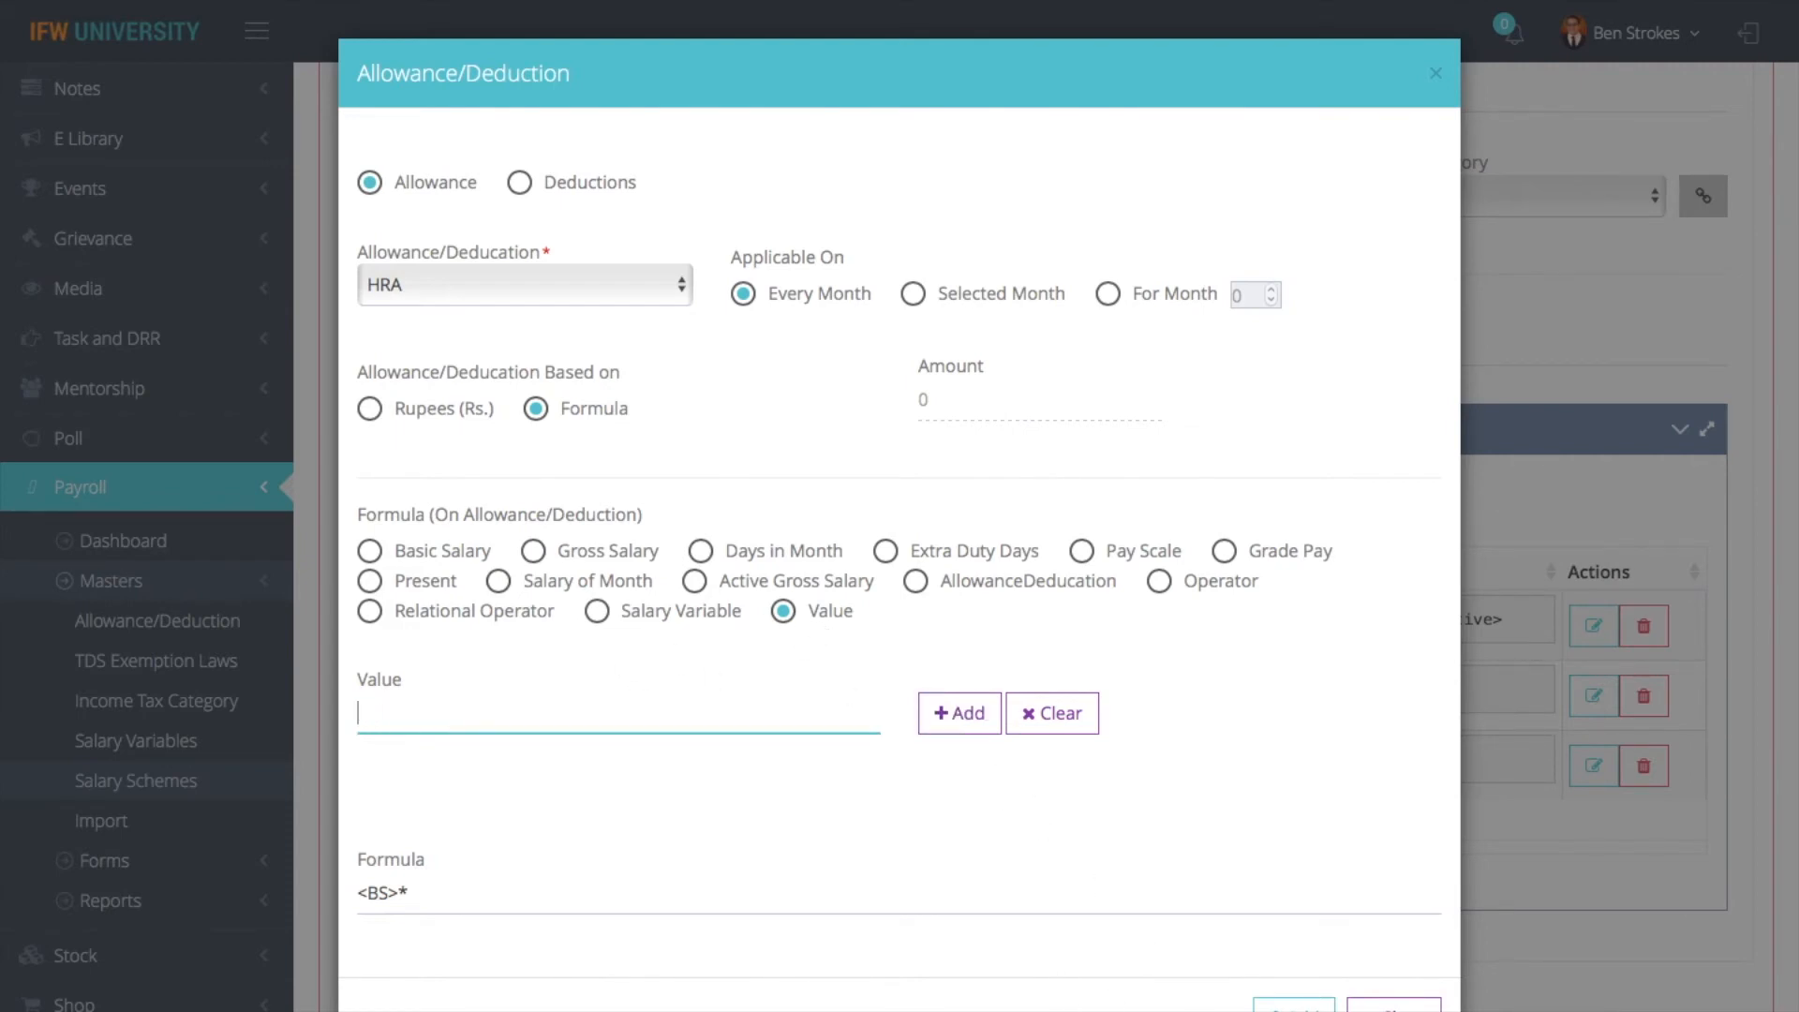
left_click(965, 717)
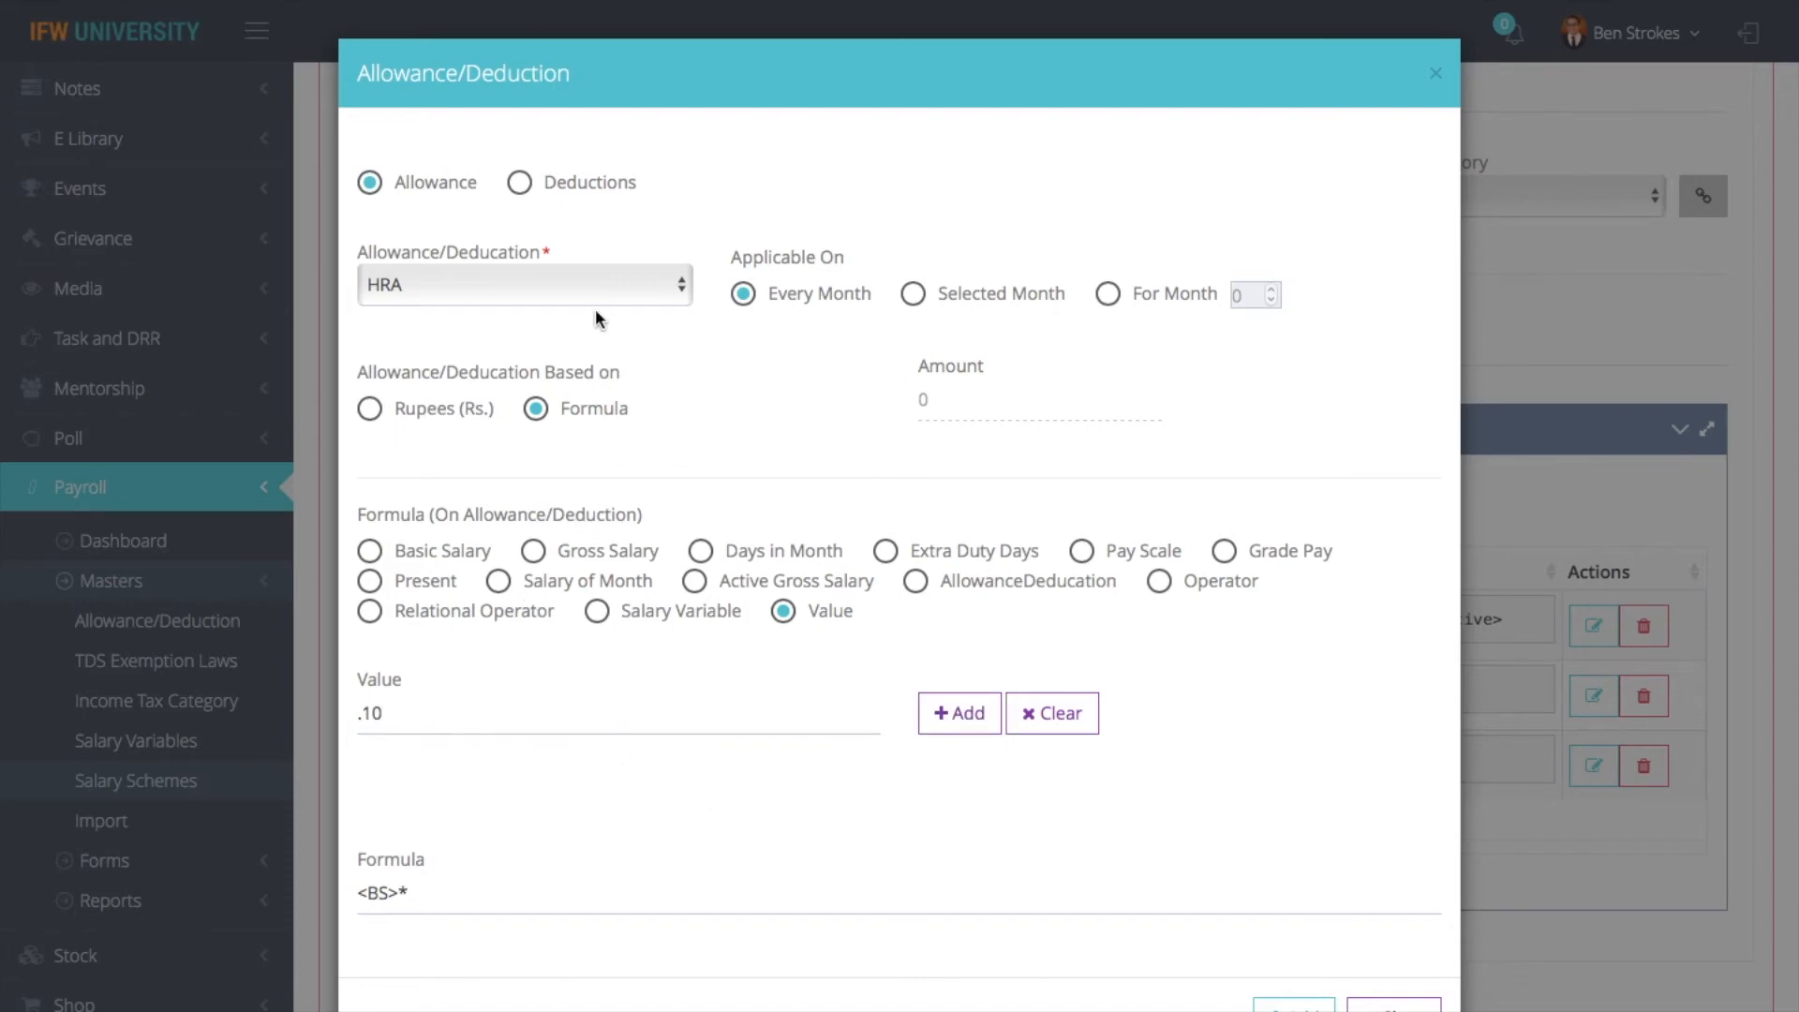
left_click(1435, 75)
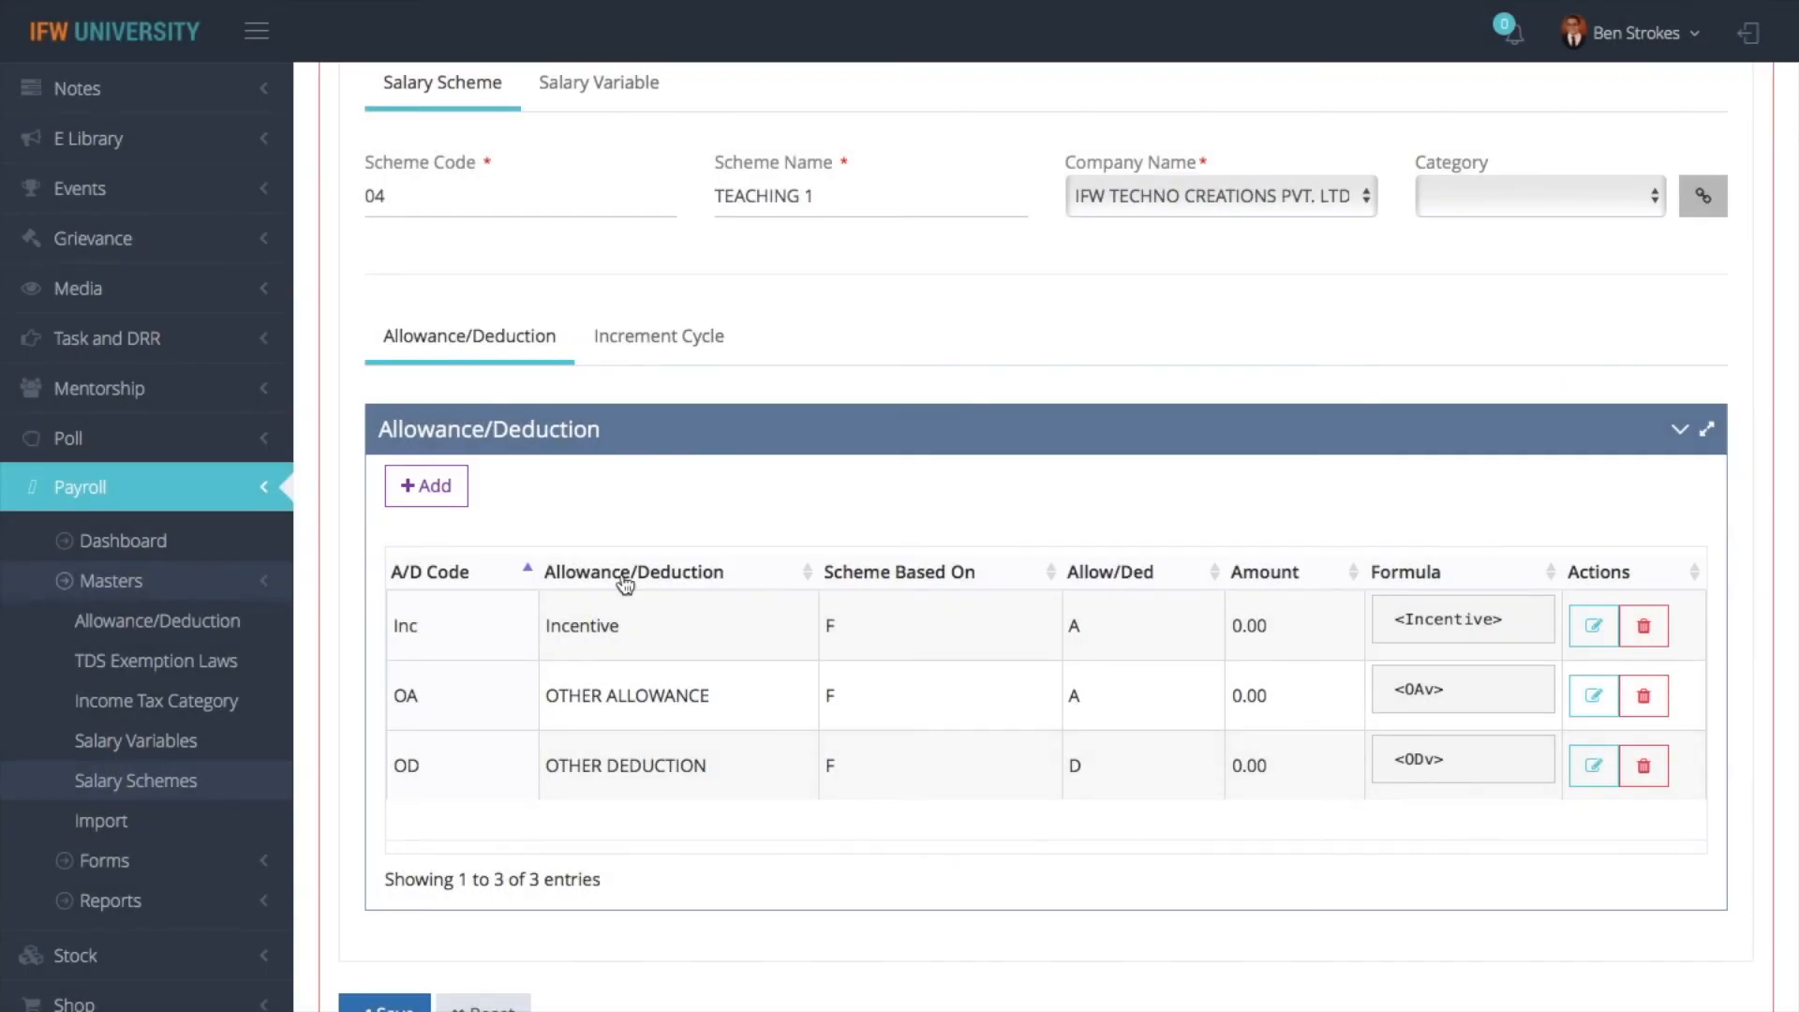
- Start a new HRA allowance in the TEACHING 1 scheme, base it on Formula, and insert Basic Salary into the formula
left_click(439, 487)
left_click(520, 292)
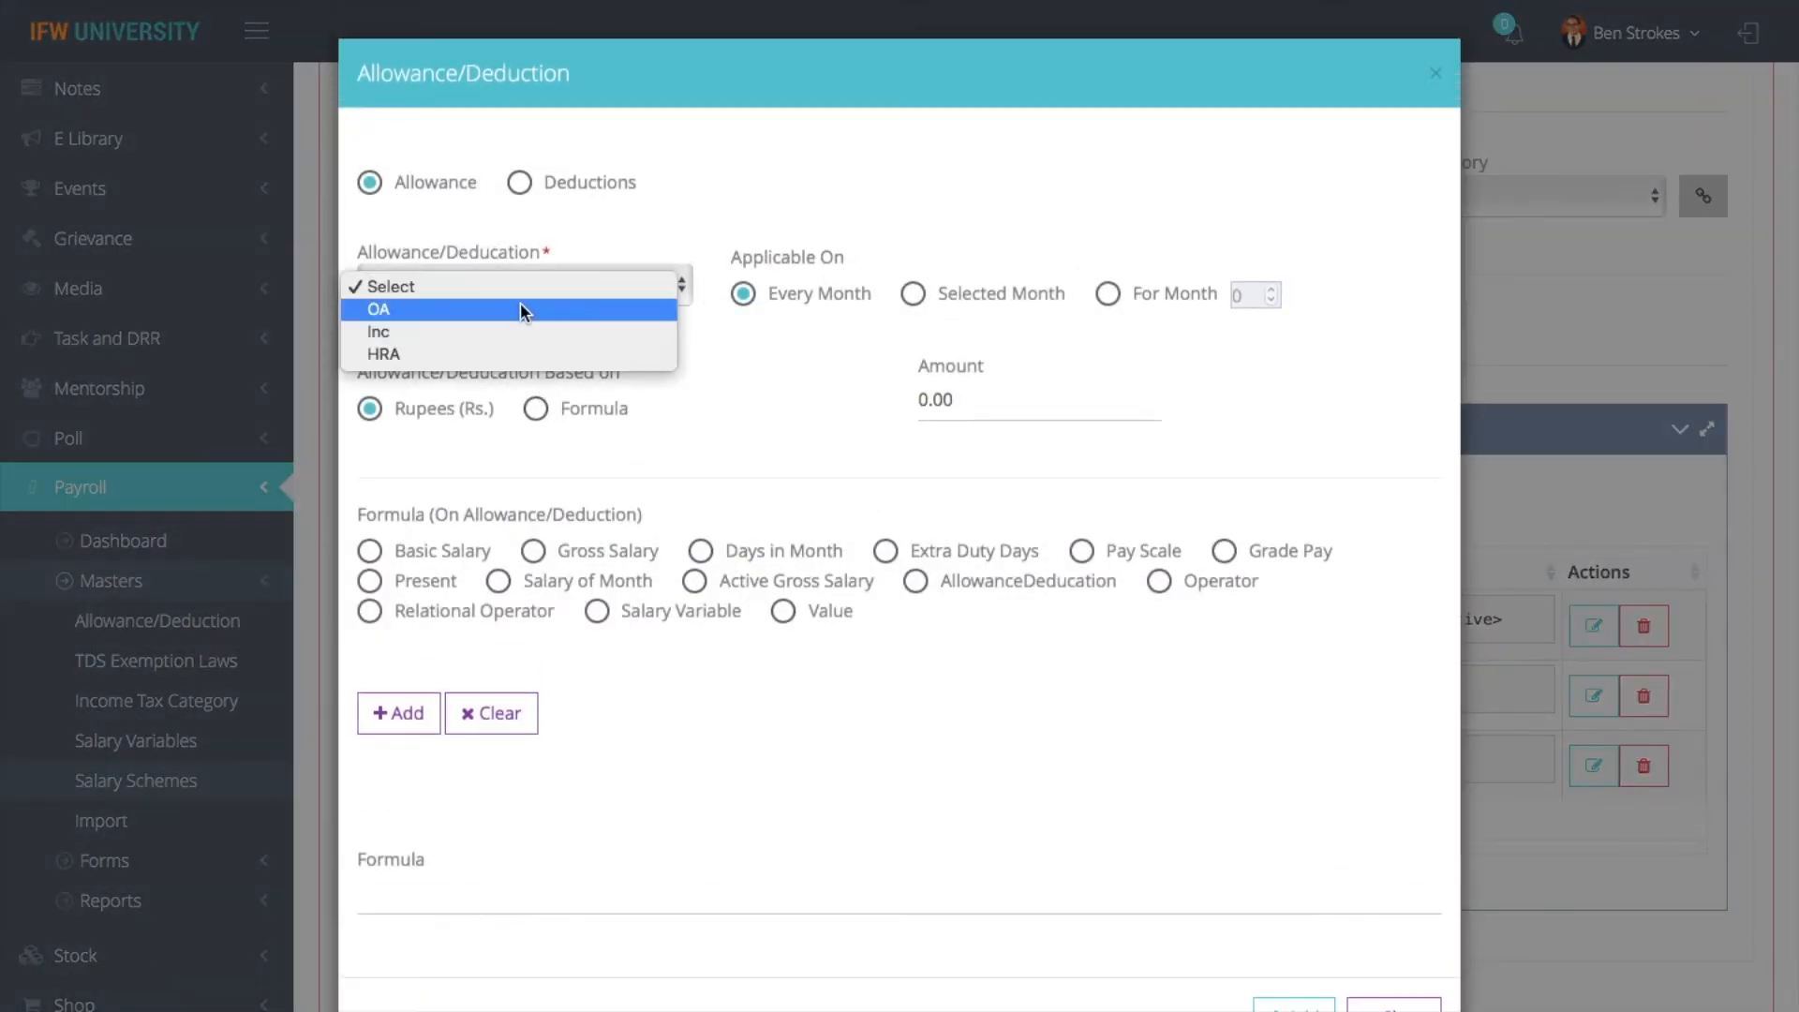
left_click(482, 353)
left_click(535, 409)
left_click(418, 551)
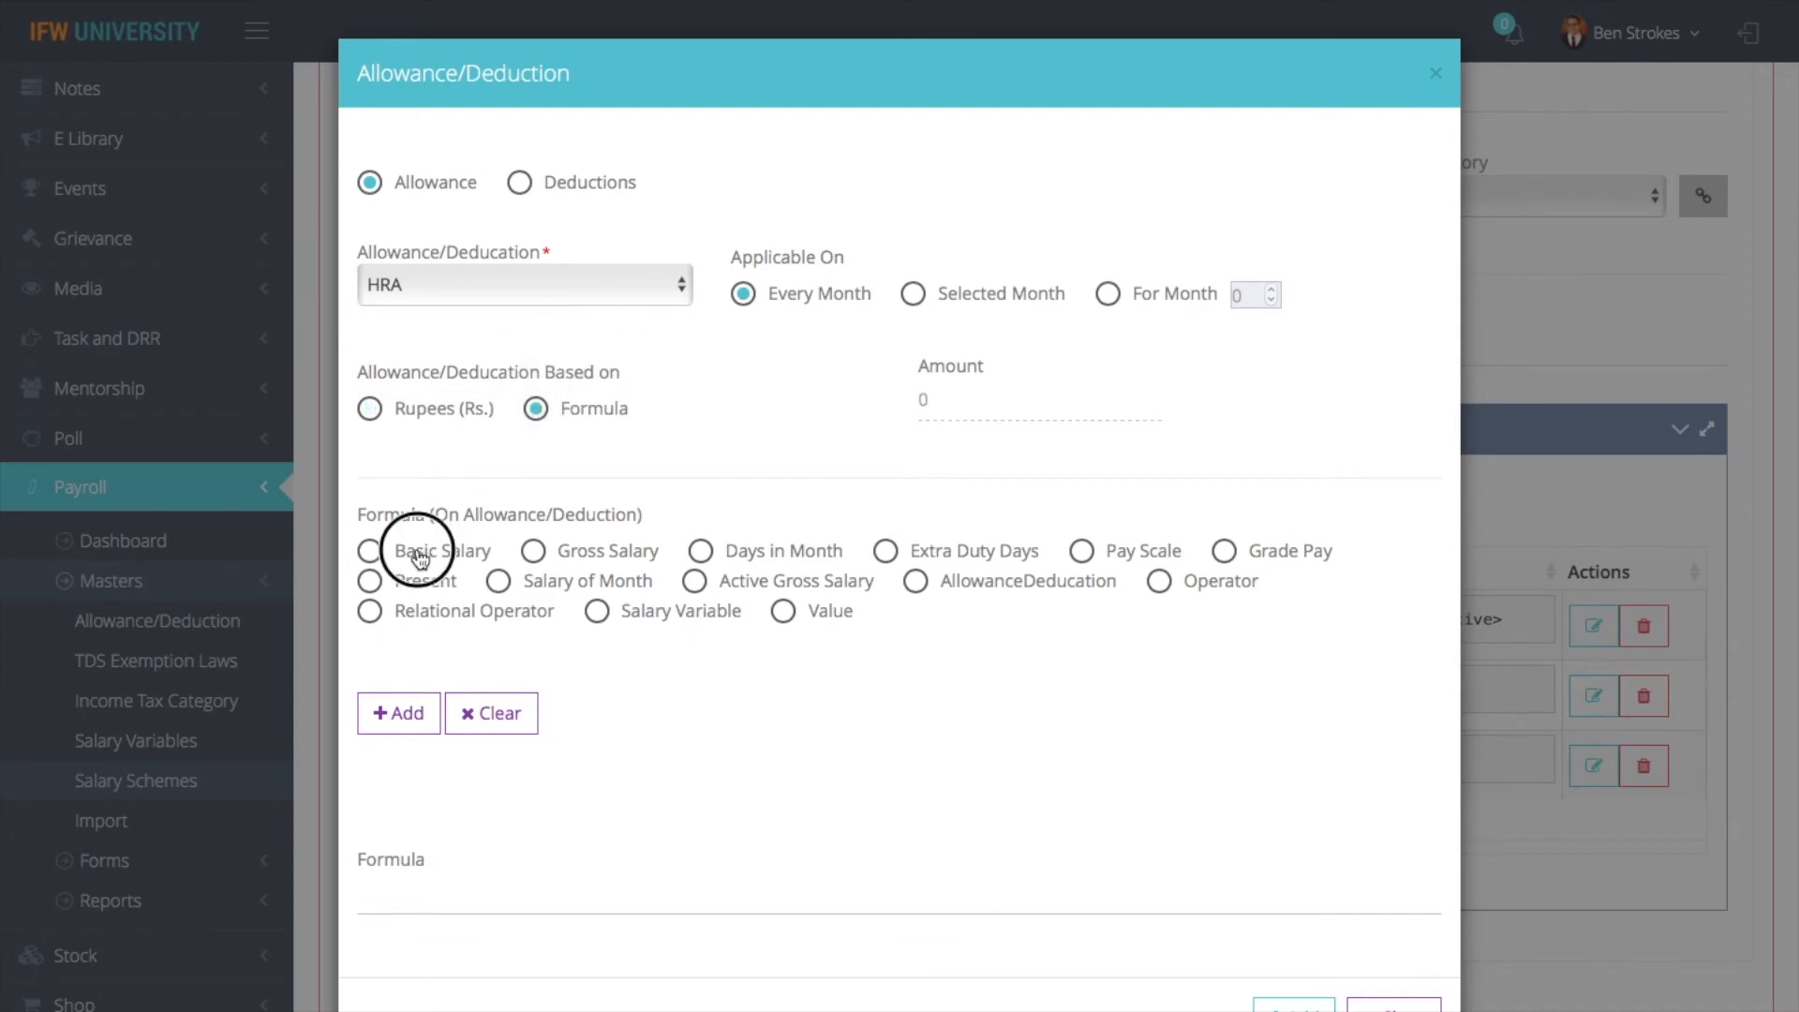
left_click(424, 717)
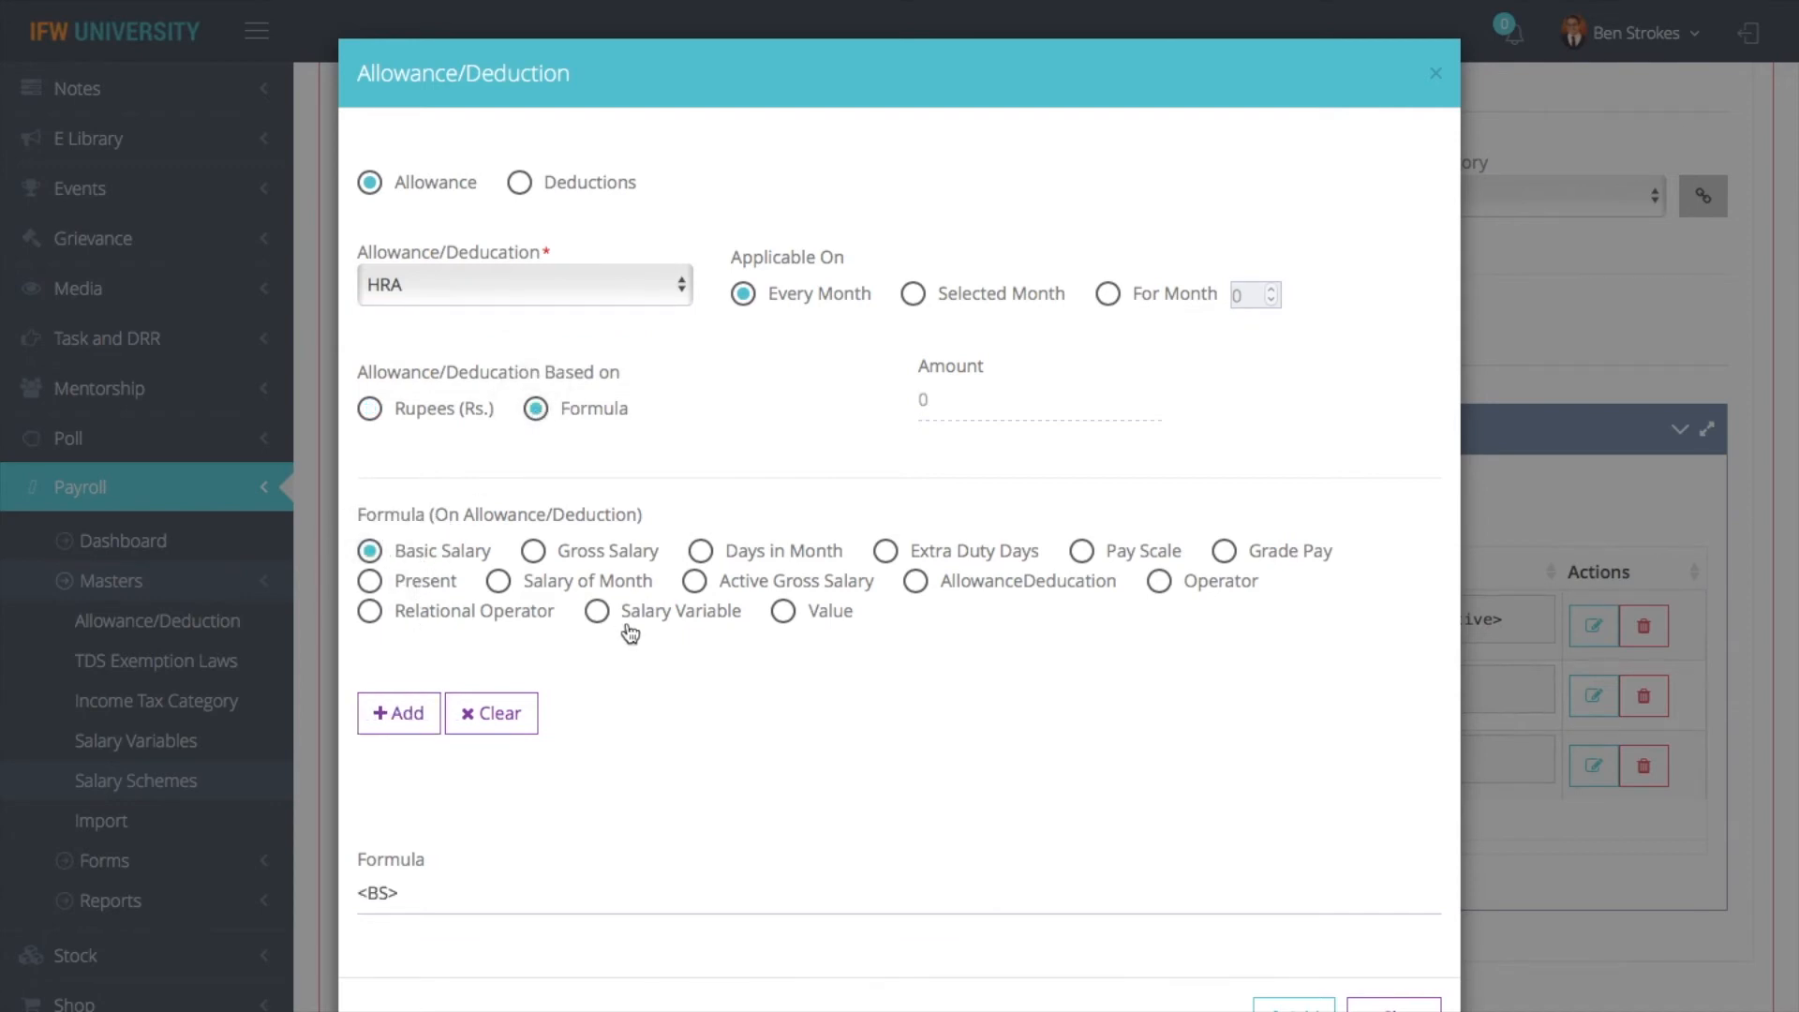
- Complete the HRA formula with the * operator and the value .10, and submit the allowance to the scheme
left_click(1159, 581)
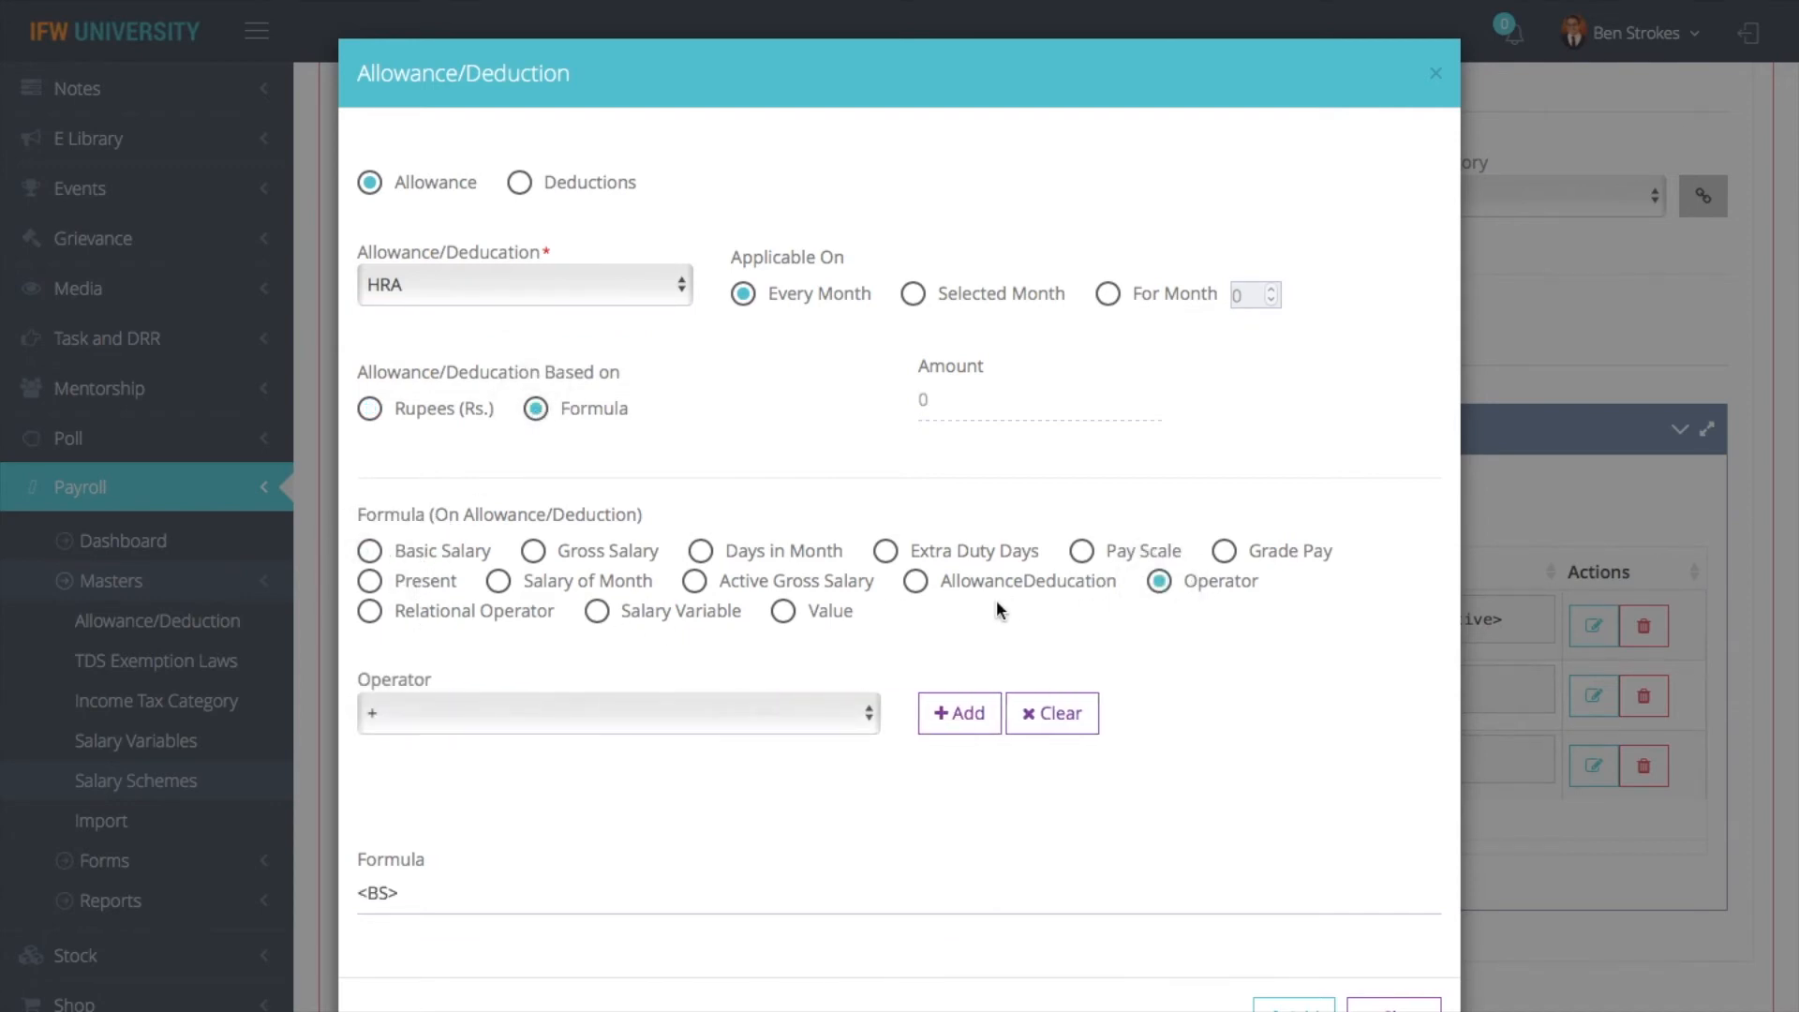
left_click(495, 727)
left_click(448, 759)
left_click(958, 714)
left_click(783, 611)
left_click(579, 722)
type(".1")
left_click(965, 720)
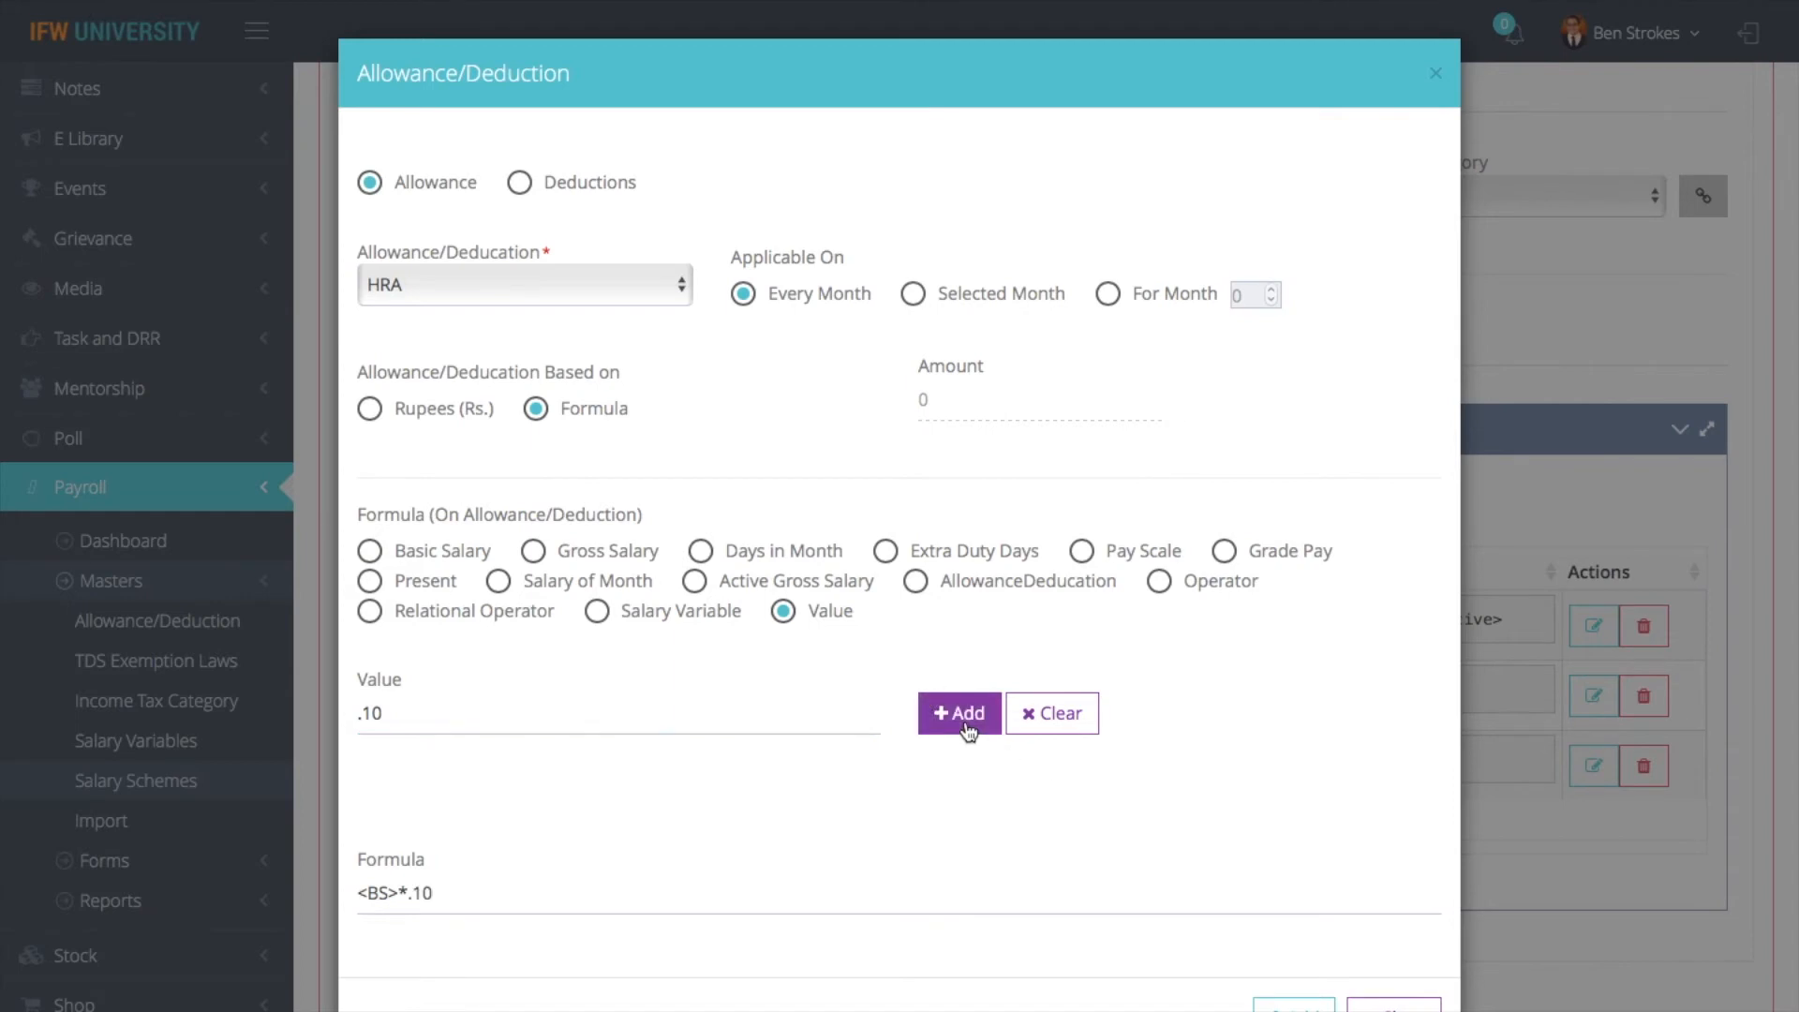
left_click(1293, 1005)
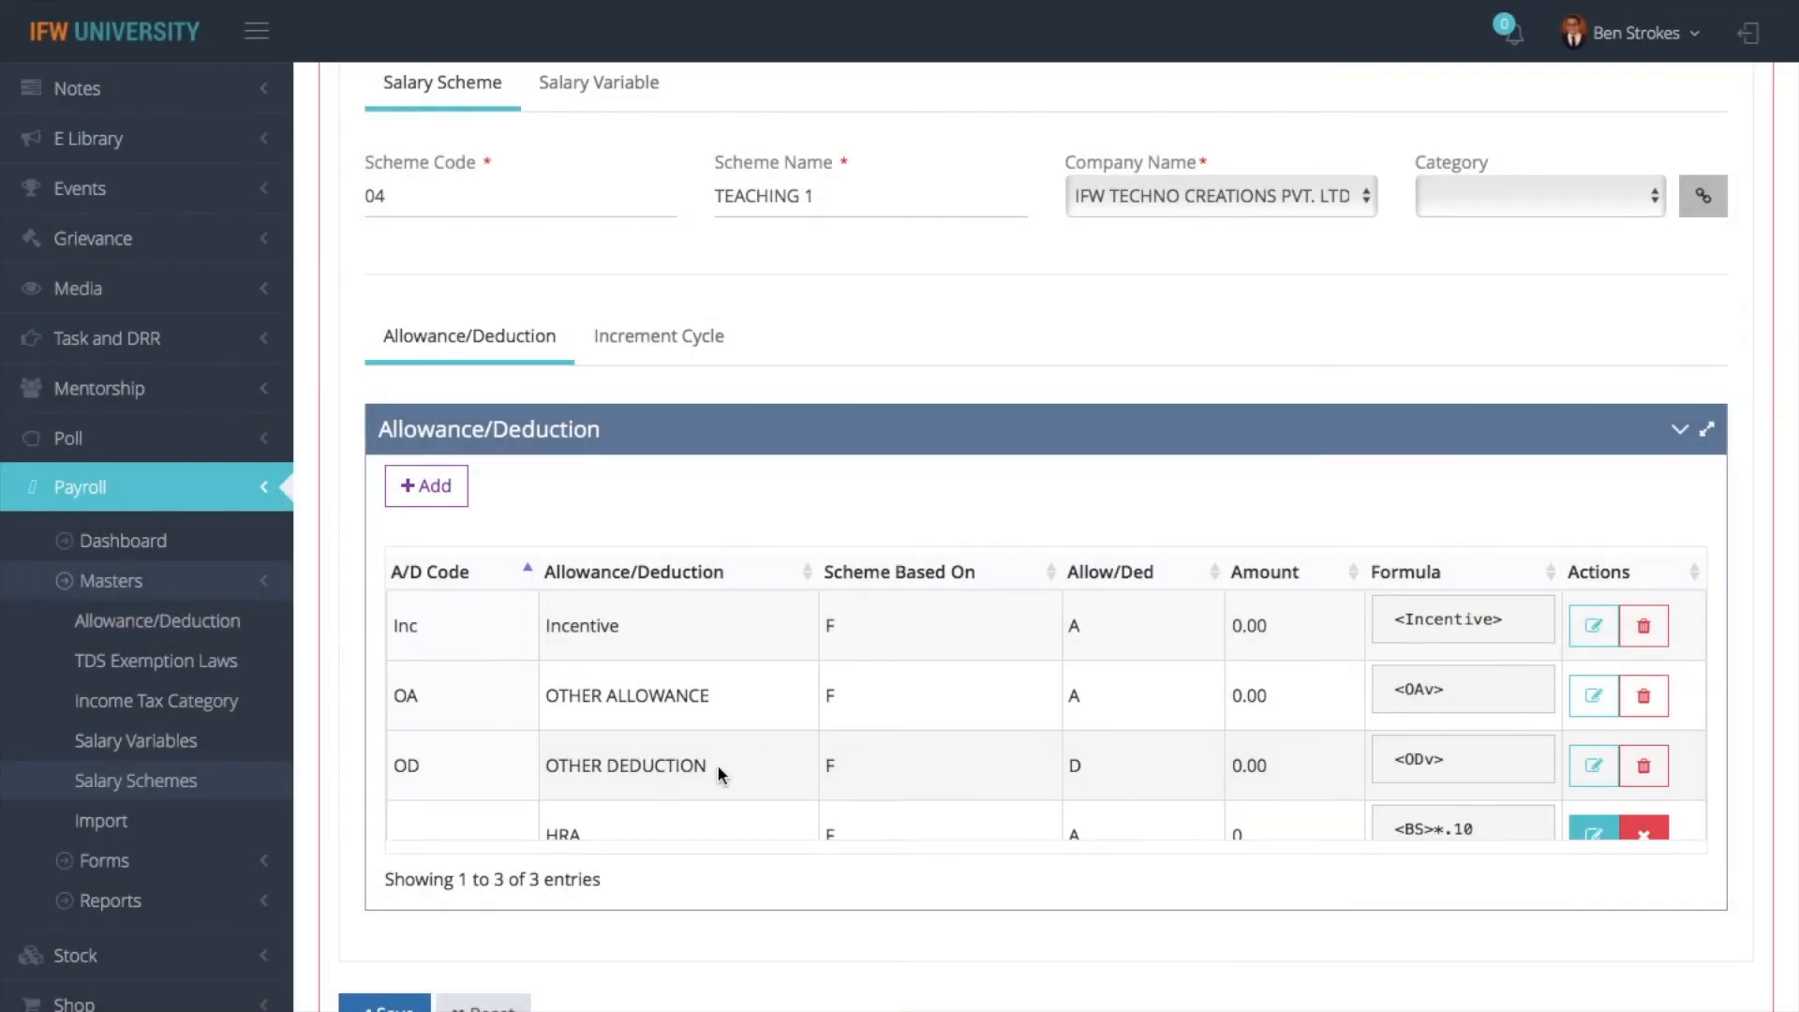
- Start a new PF deduction in the TEACHING 1 scheme, base it on Formula, and insert Basic Salary into the formula
left_click(427, 487)
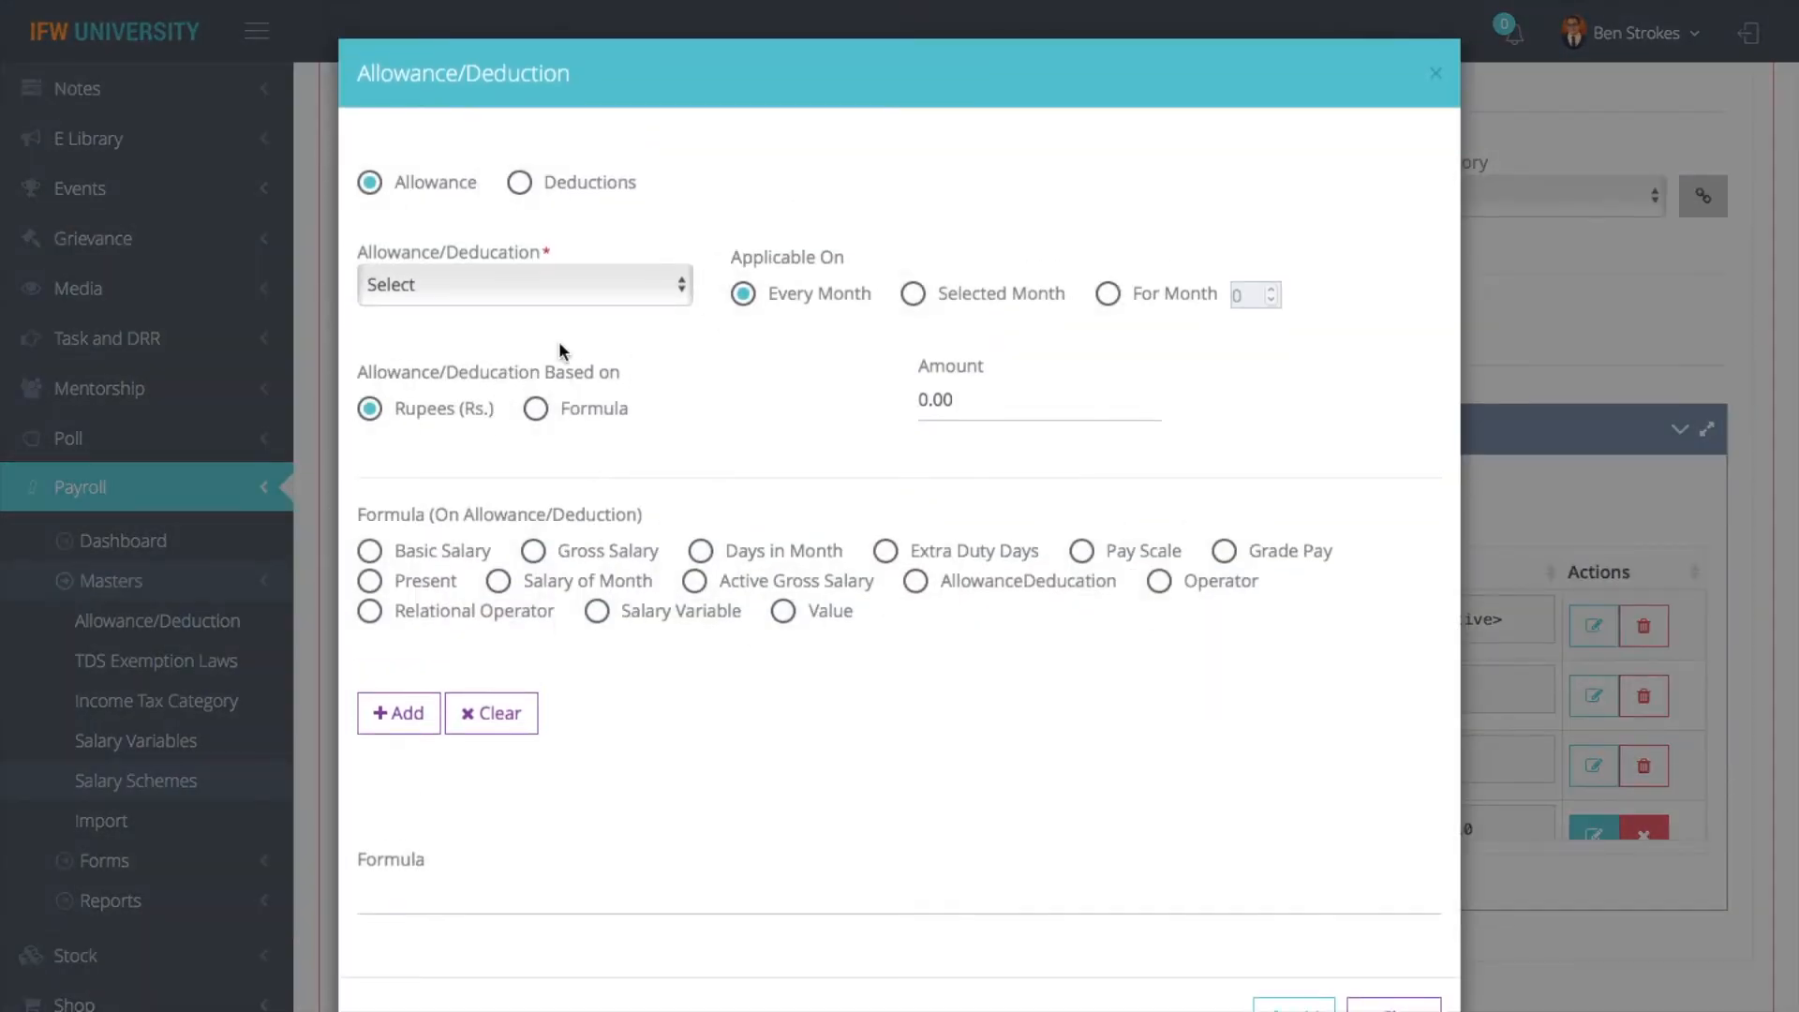
left_click(566, 296)
left_click(548, 178)
left_click(520, 182)
left_click(510, 283)
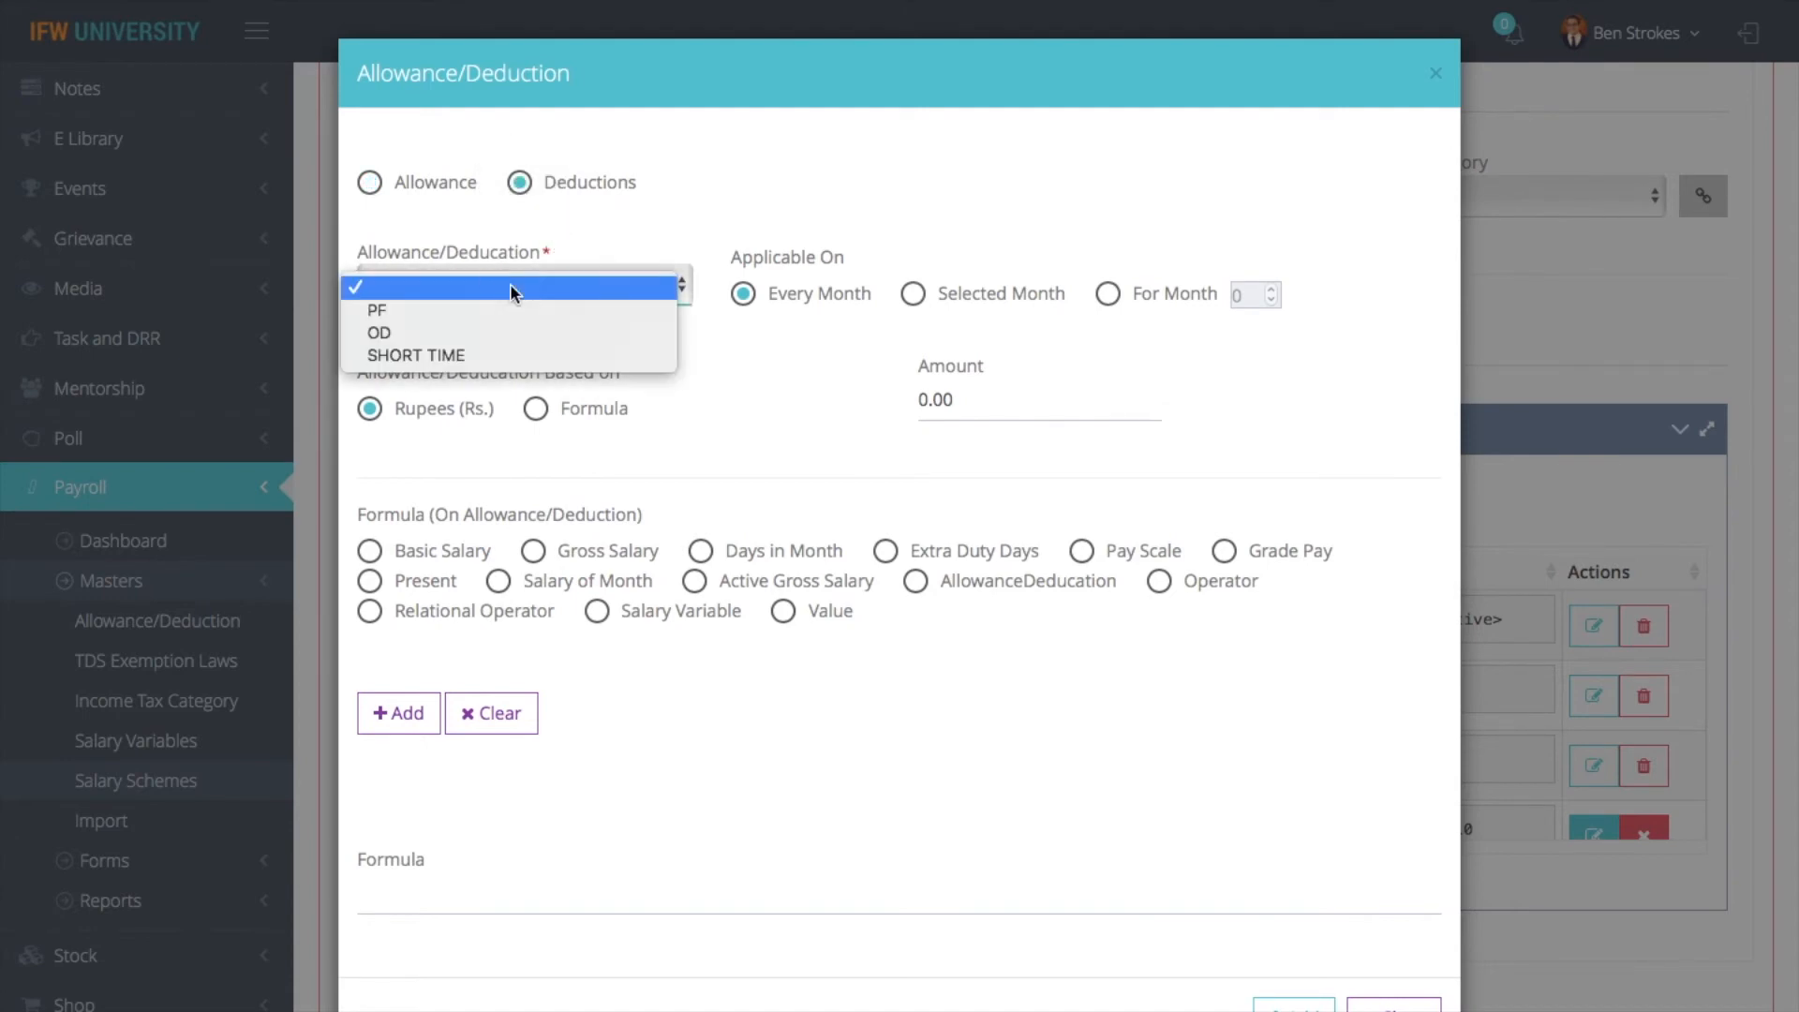
left_click(477, 313)
left_click(535, 409)
left_click(379, 559)
left_click(404, 717)
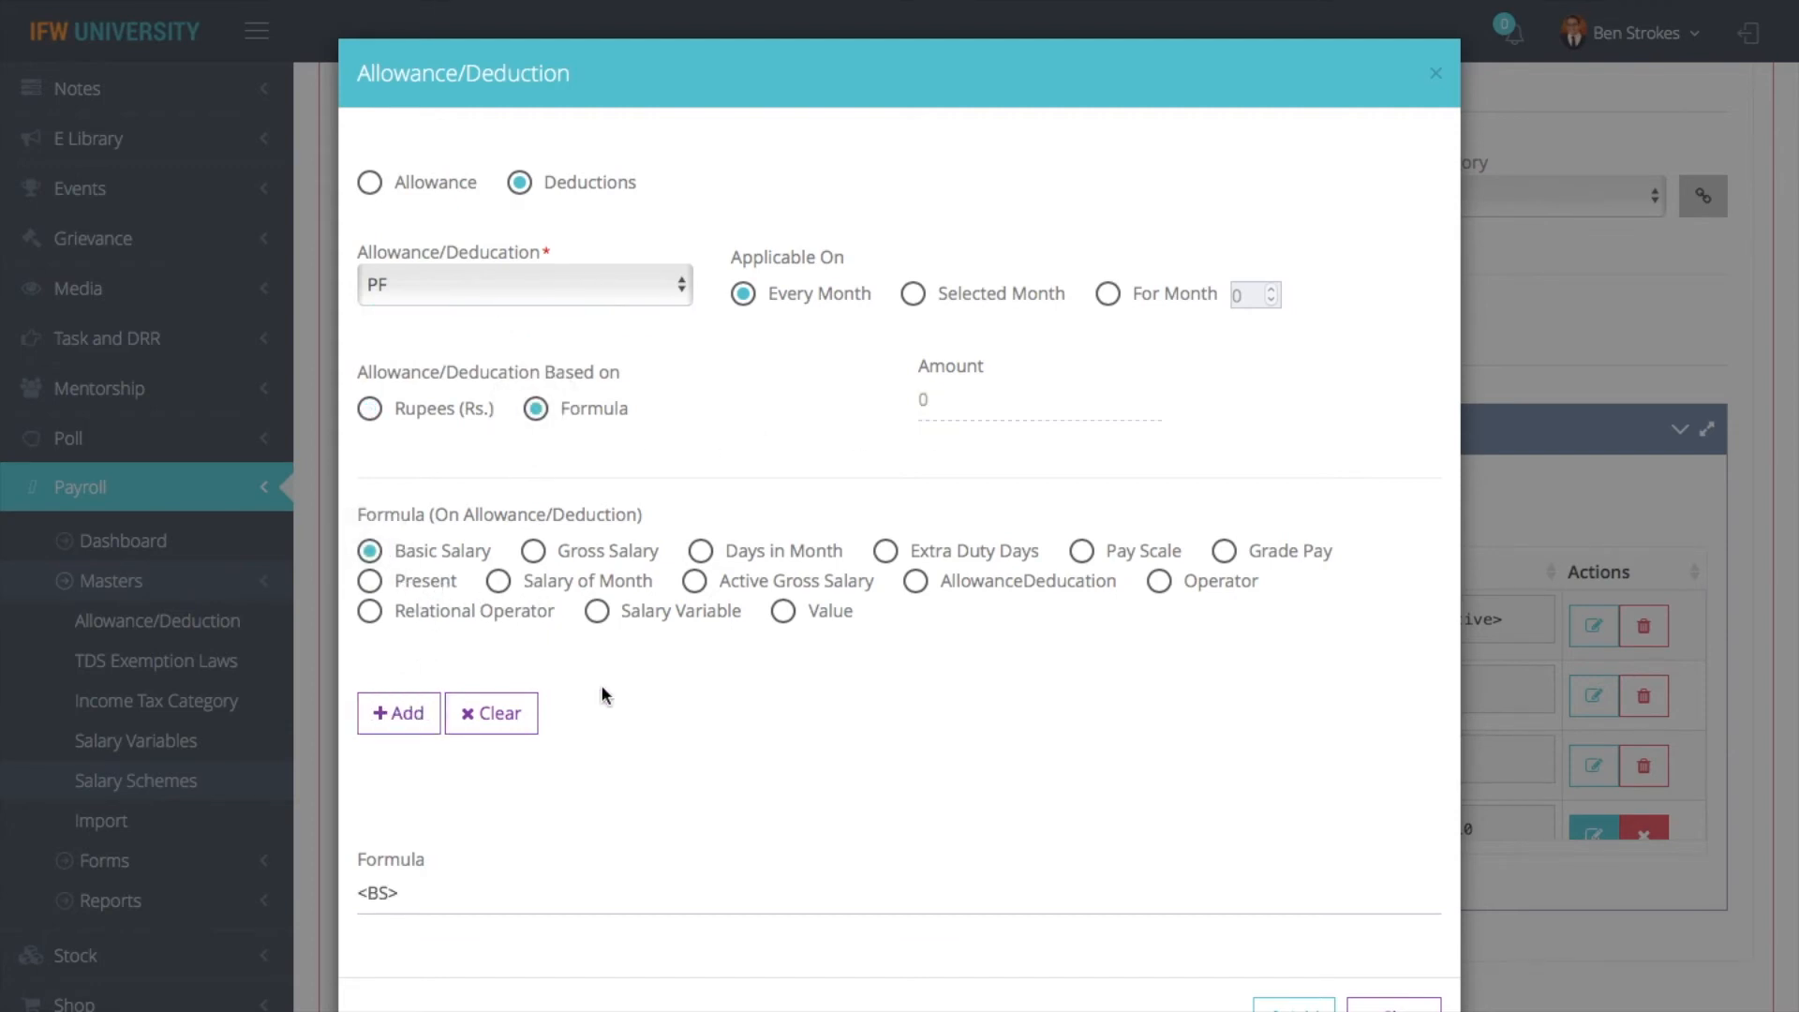
- Complete the PF formula with the * operator and the value .12, submit the deduction, and save the TEACHING 1 scheme
left_click(1162, 584)
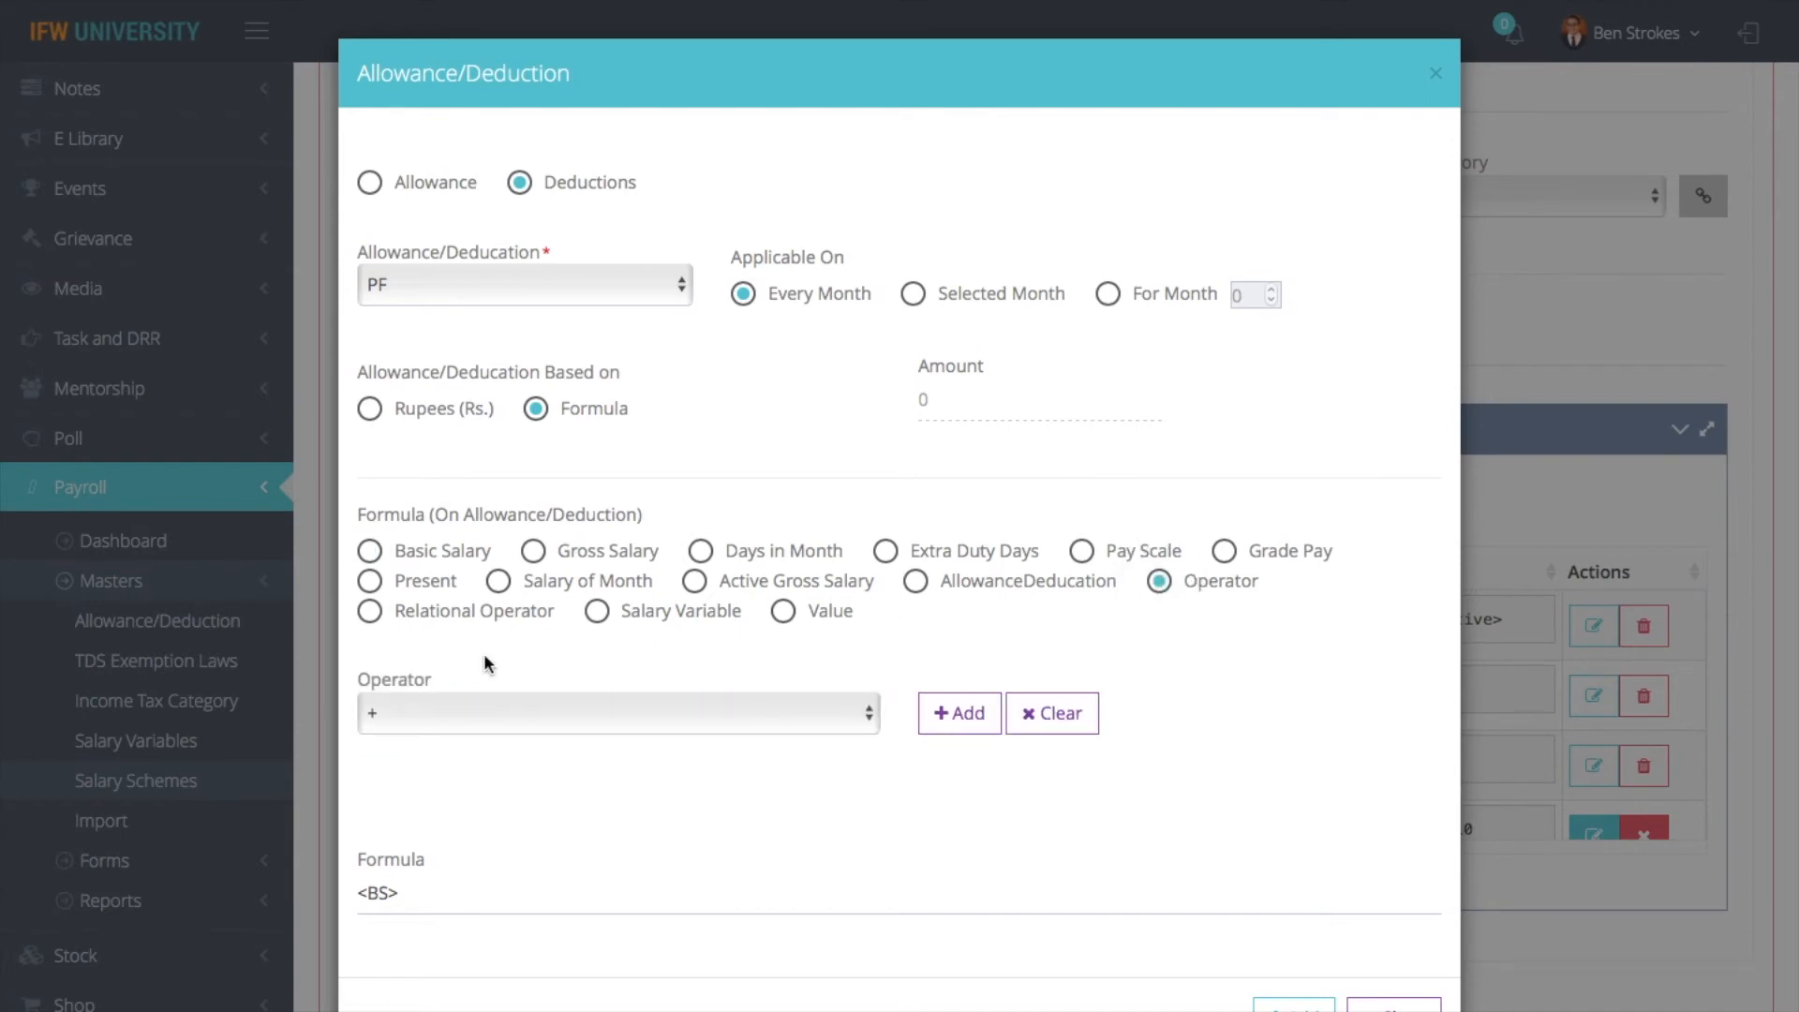
left_click(438, 728)
left_click(393, 761)
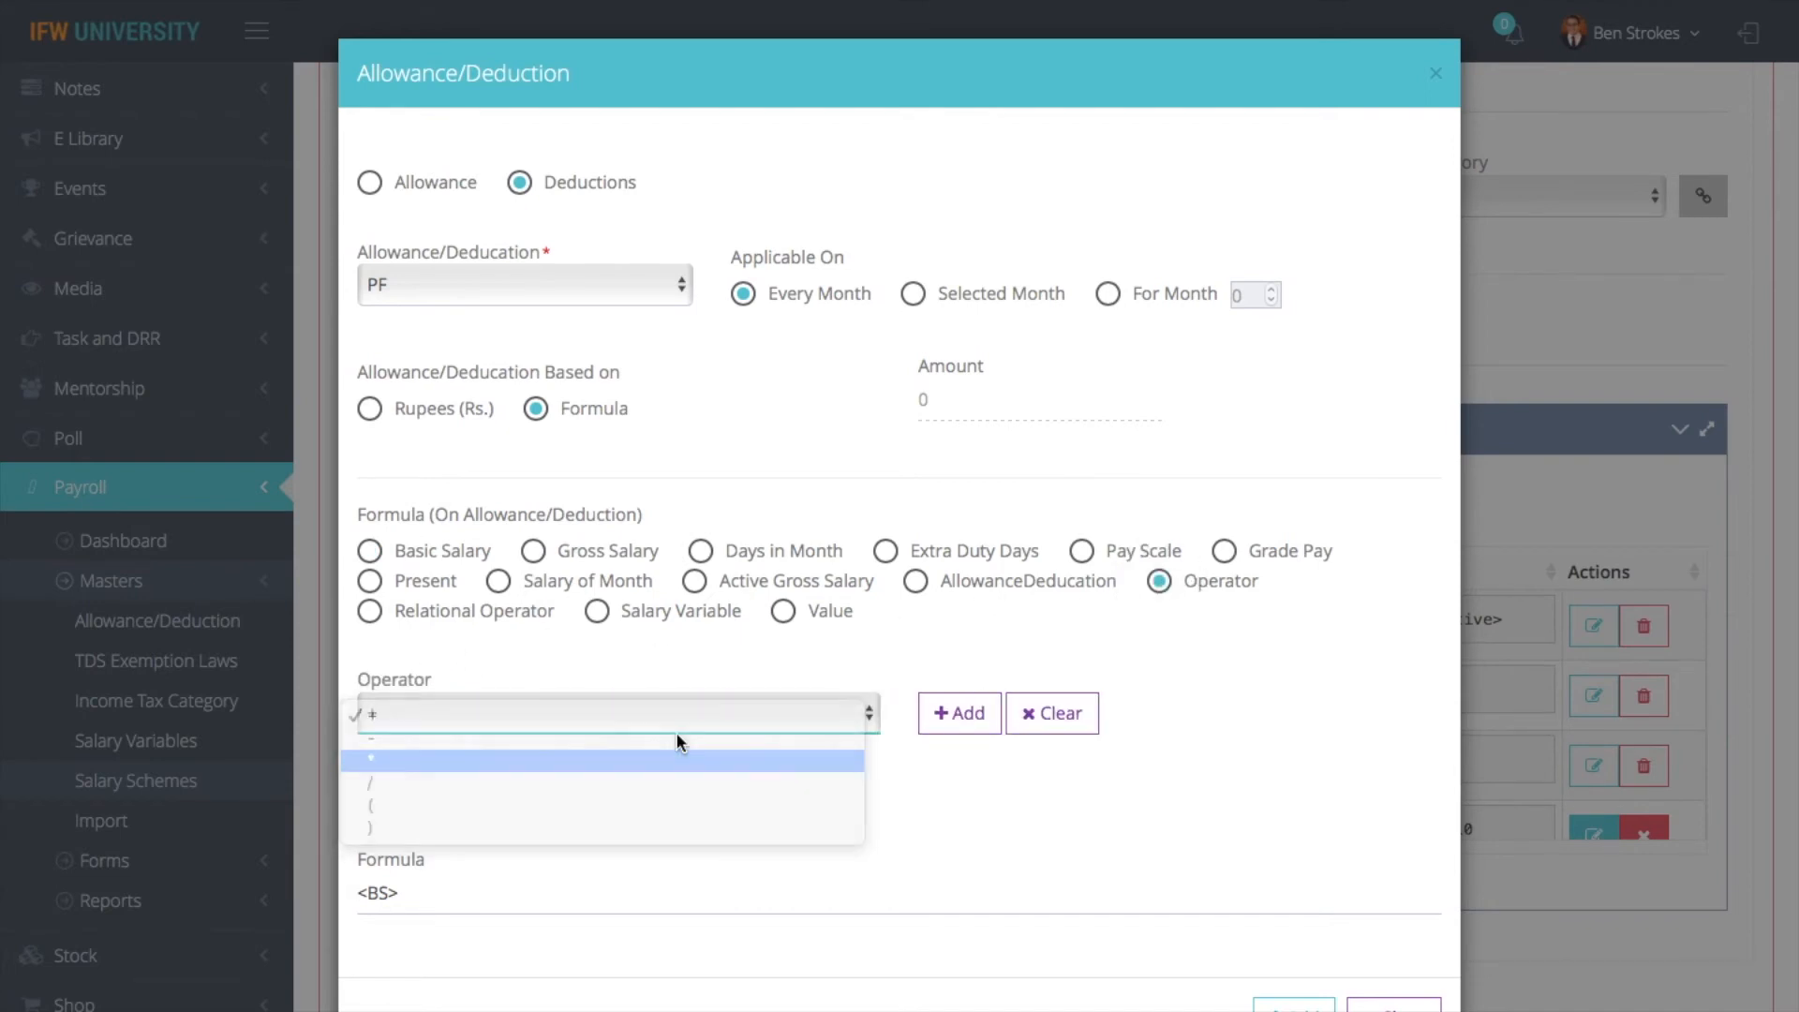
left_click(970, 733)
left_click(785, 618)
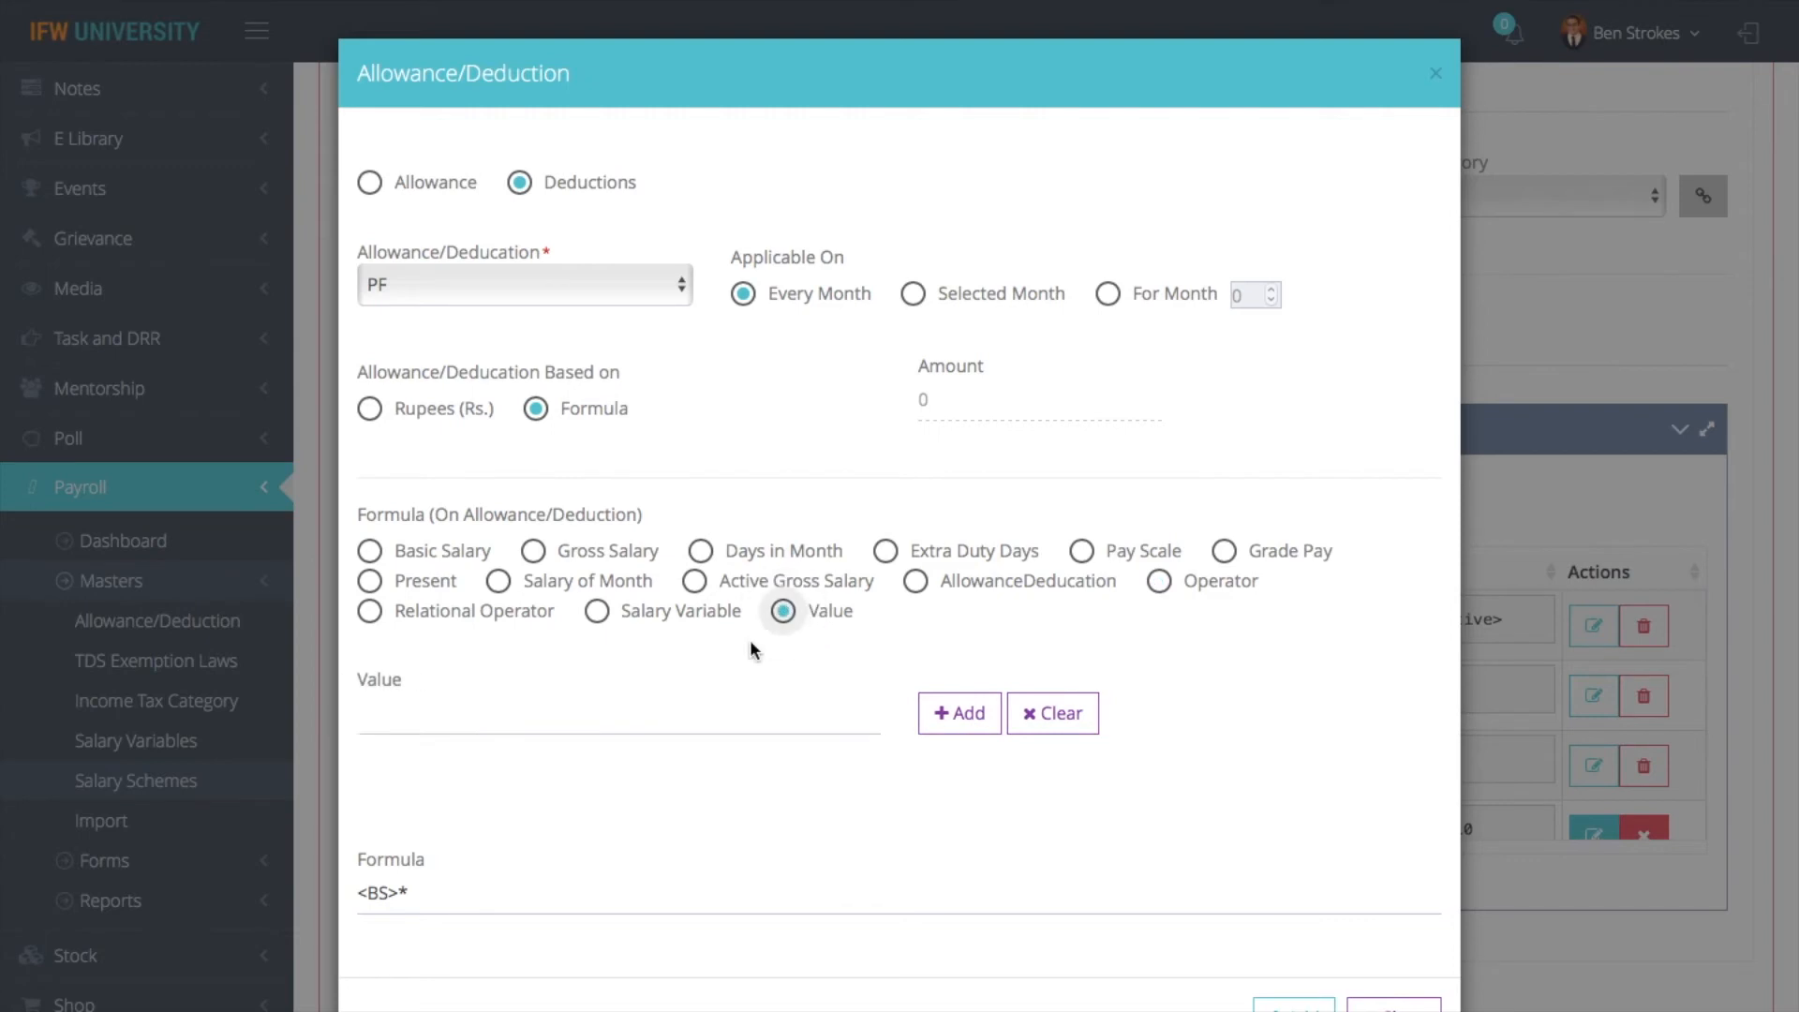
left_click(694, 717)
type(".12")
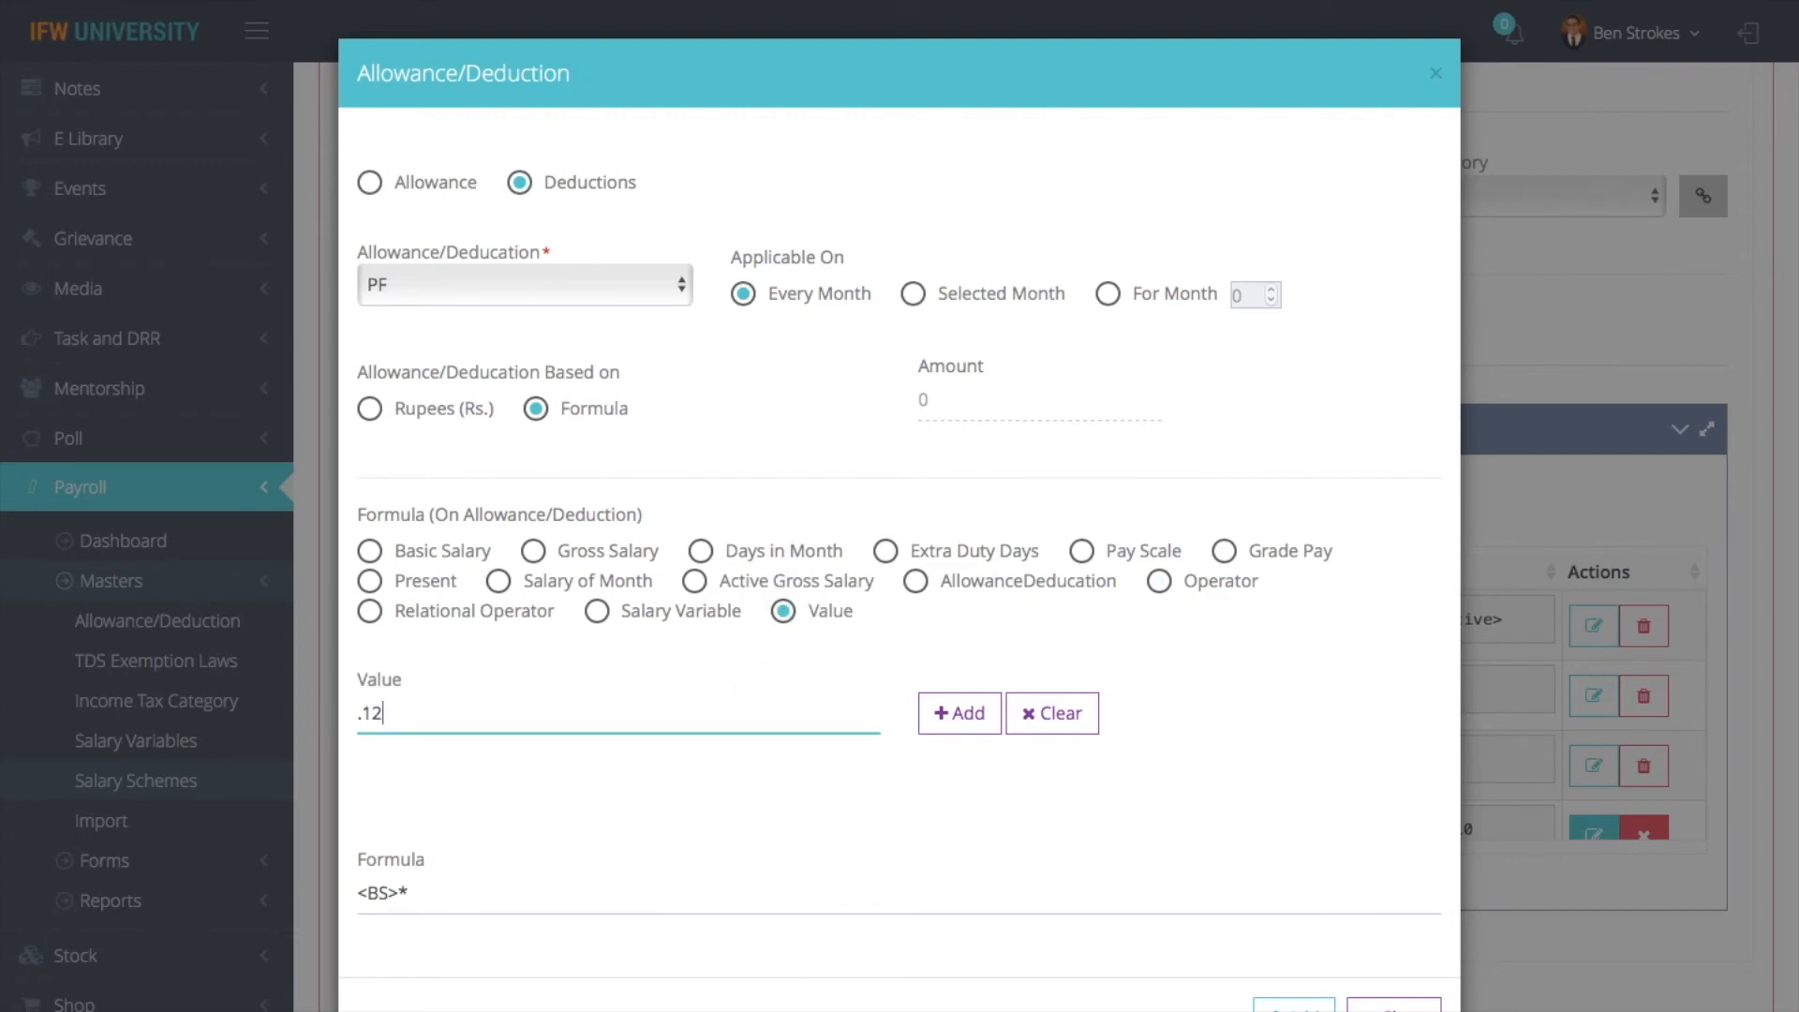
left_click(965, 714)
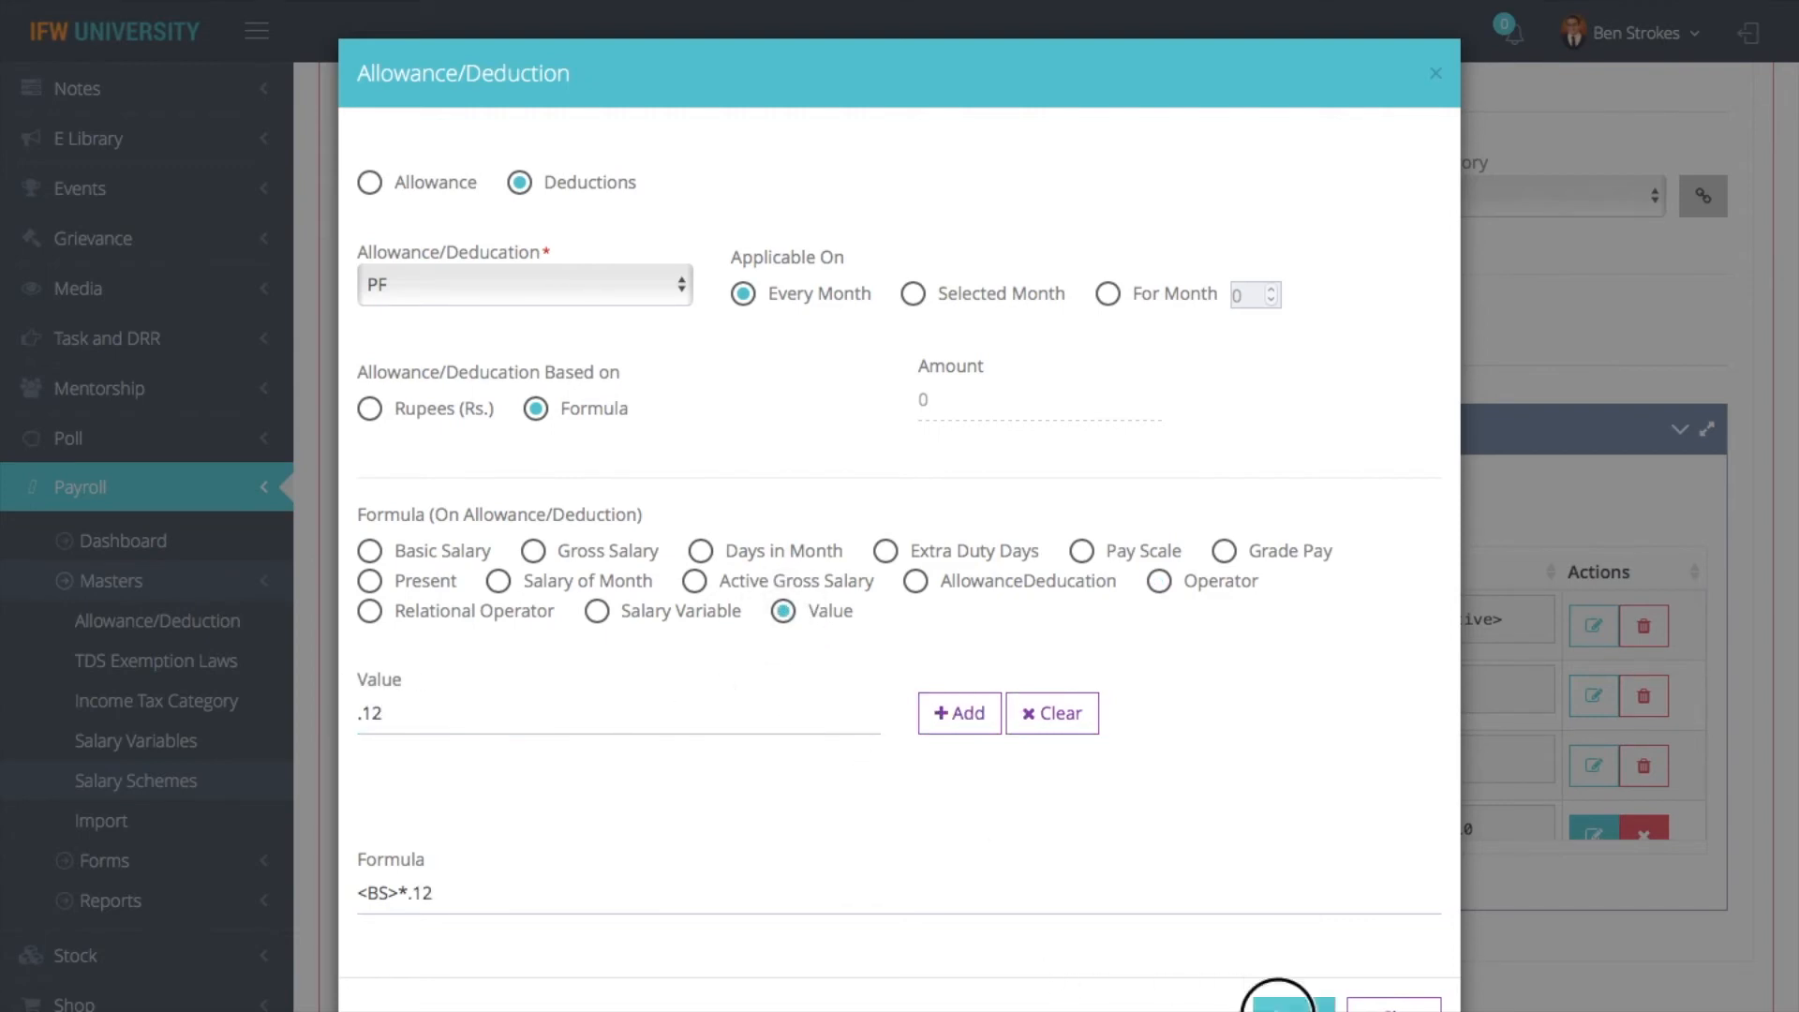
left_click(1282, 1005)
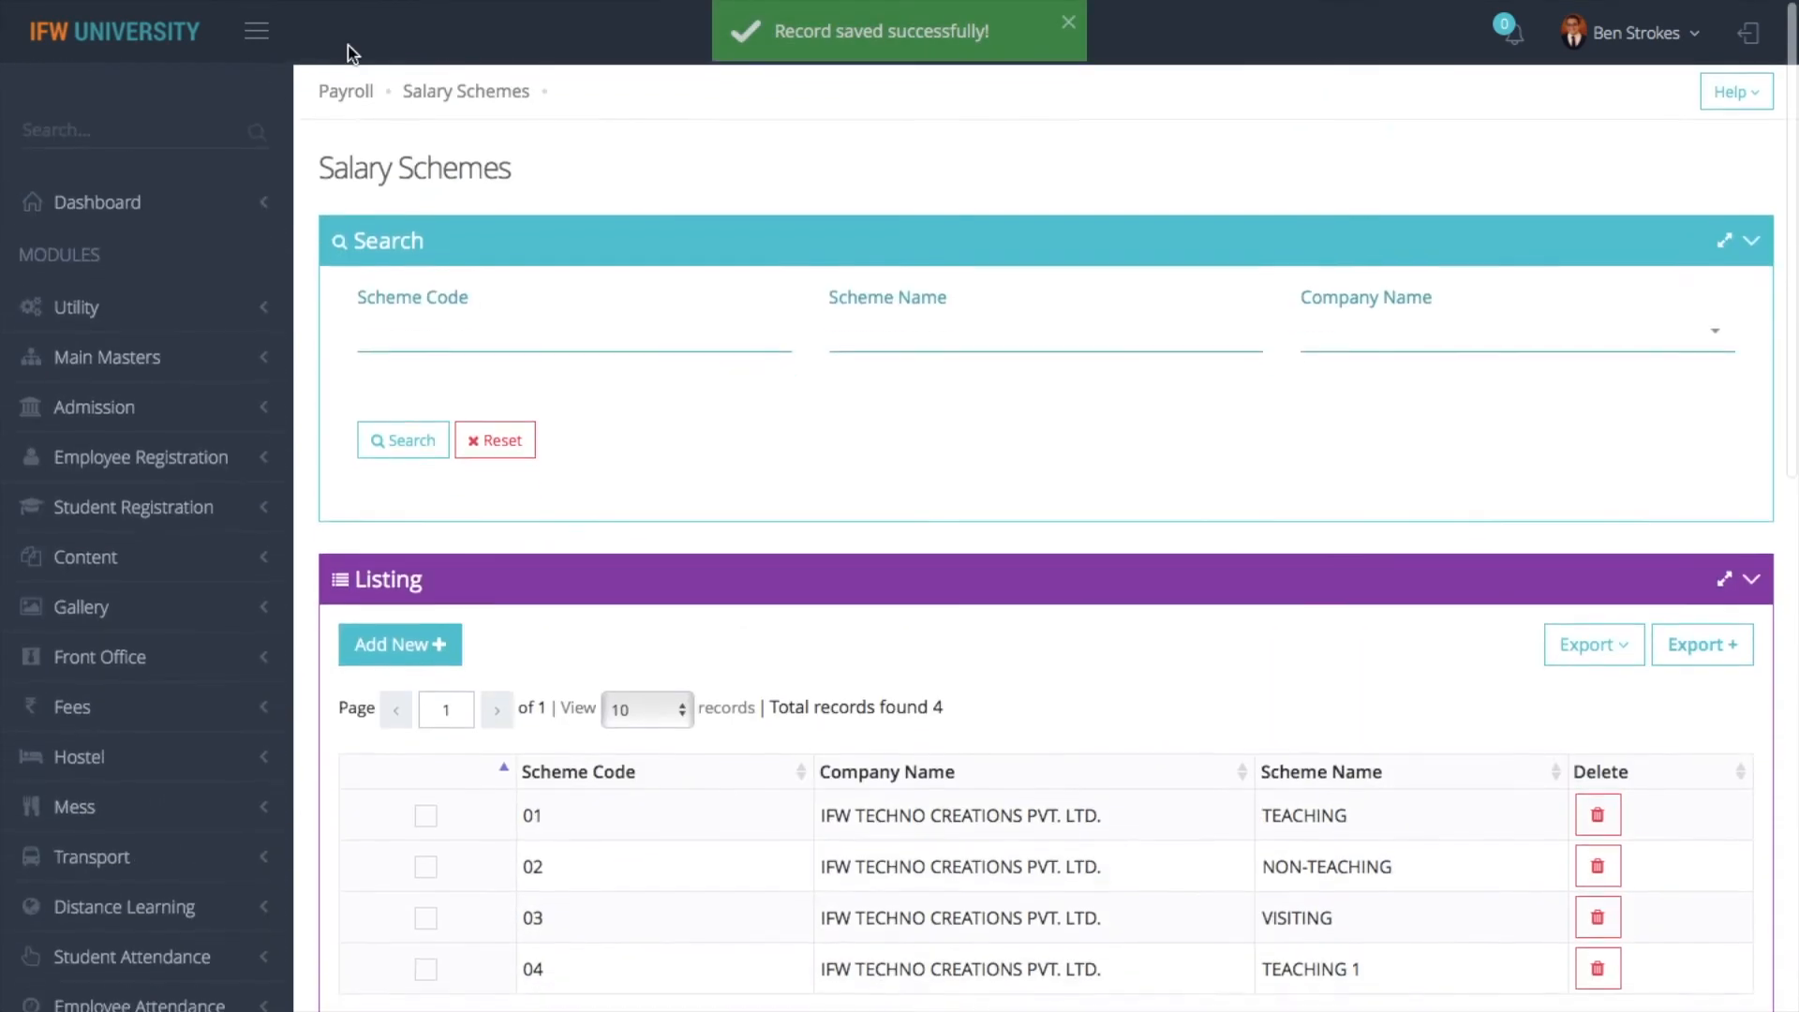
- Switch to the payroll Employee Salary Details form, search by the employee's name, and open the matching record
left_click(346, 91)
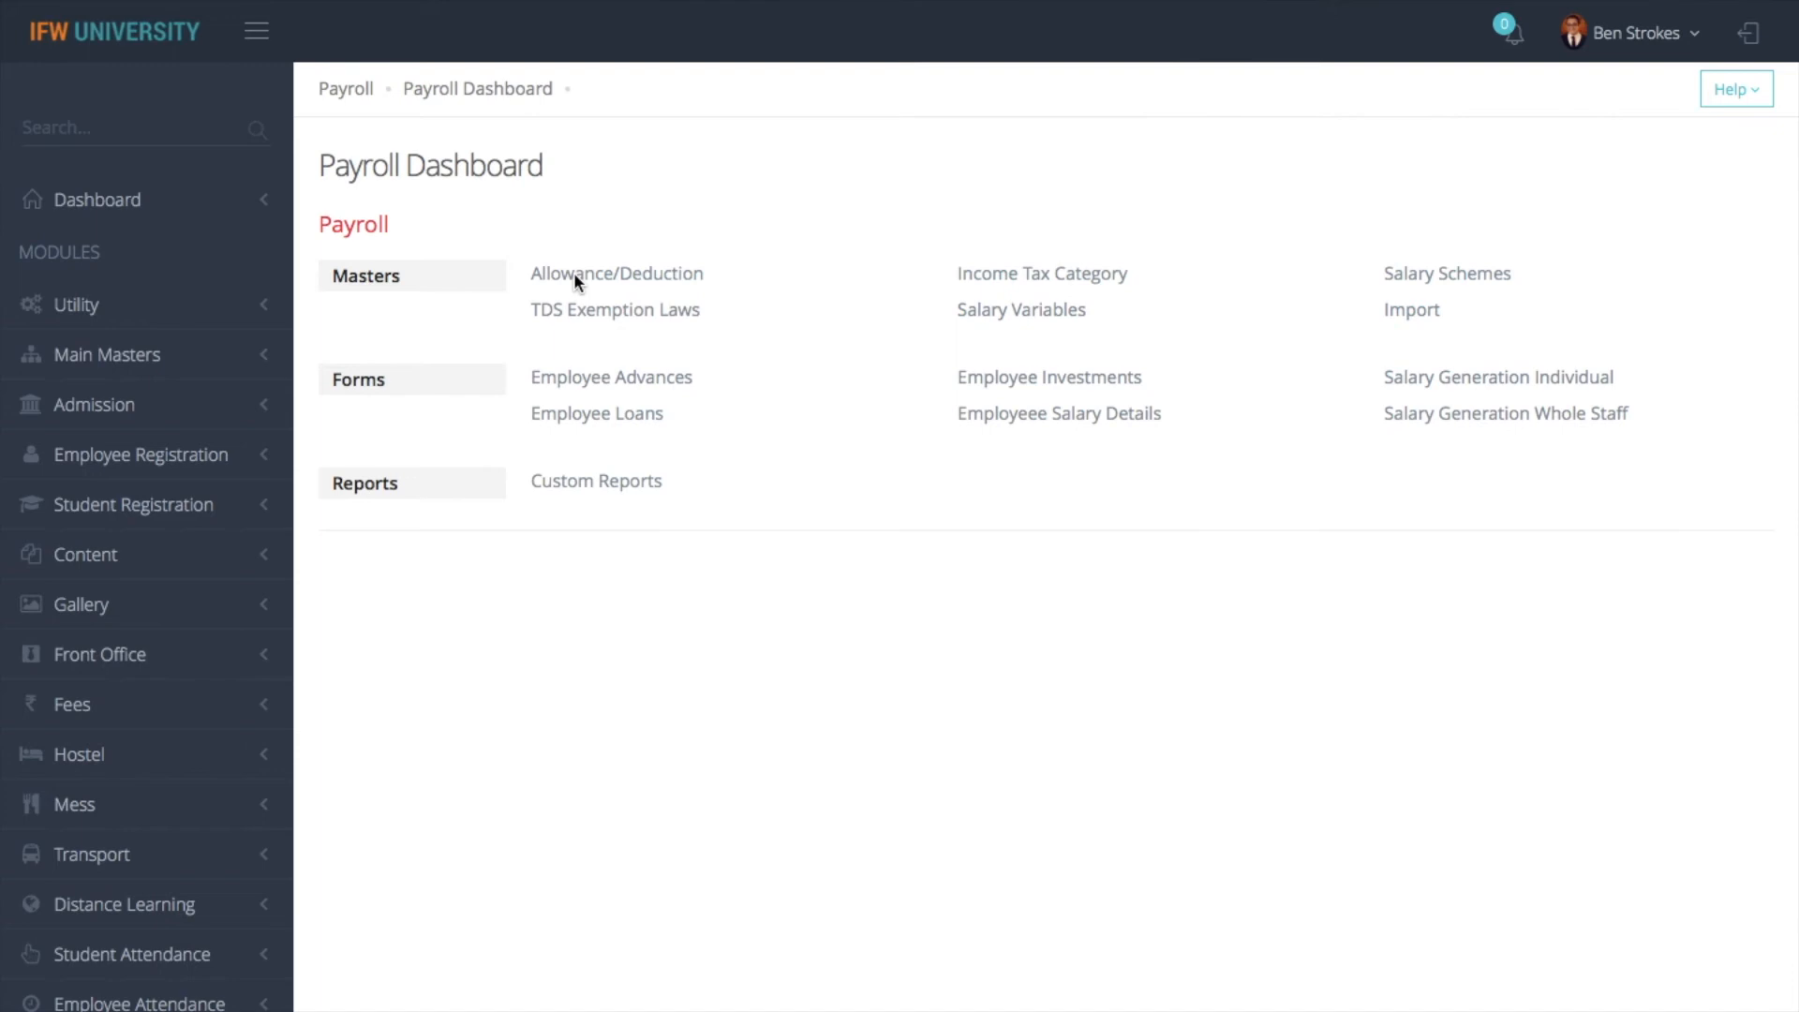
left_click(1142, 419)
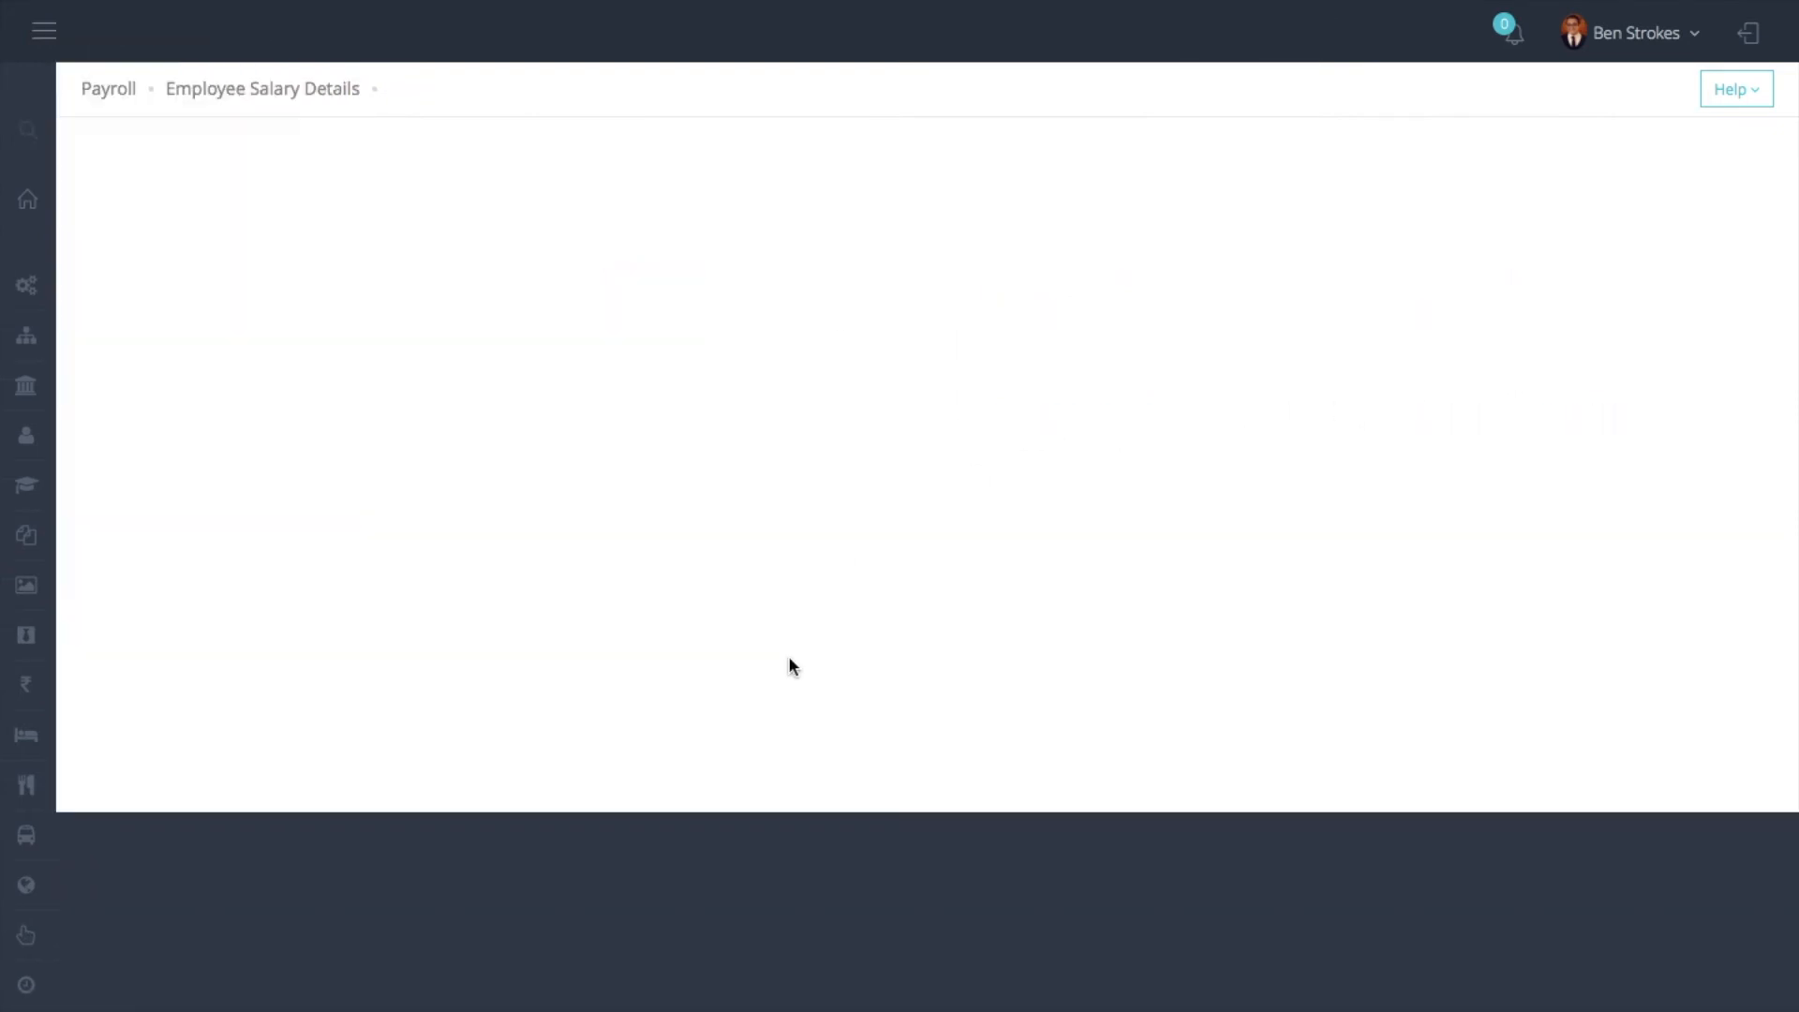
left_click(1381, 335)
type("danie")
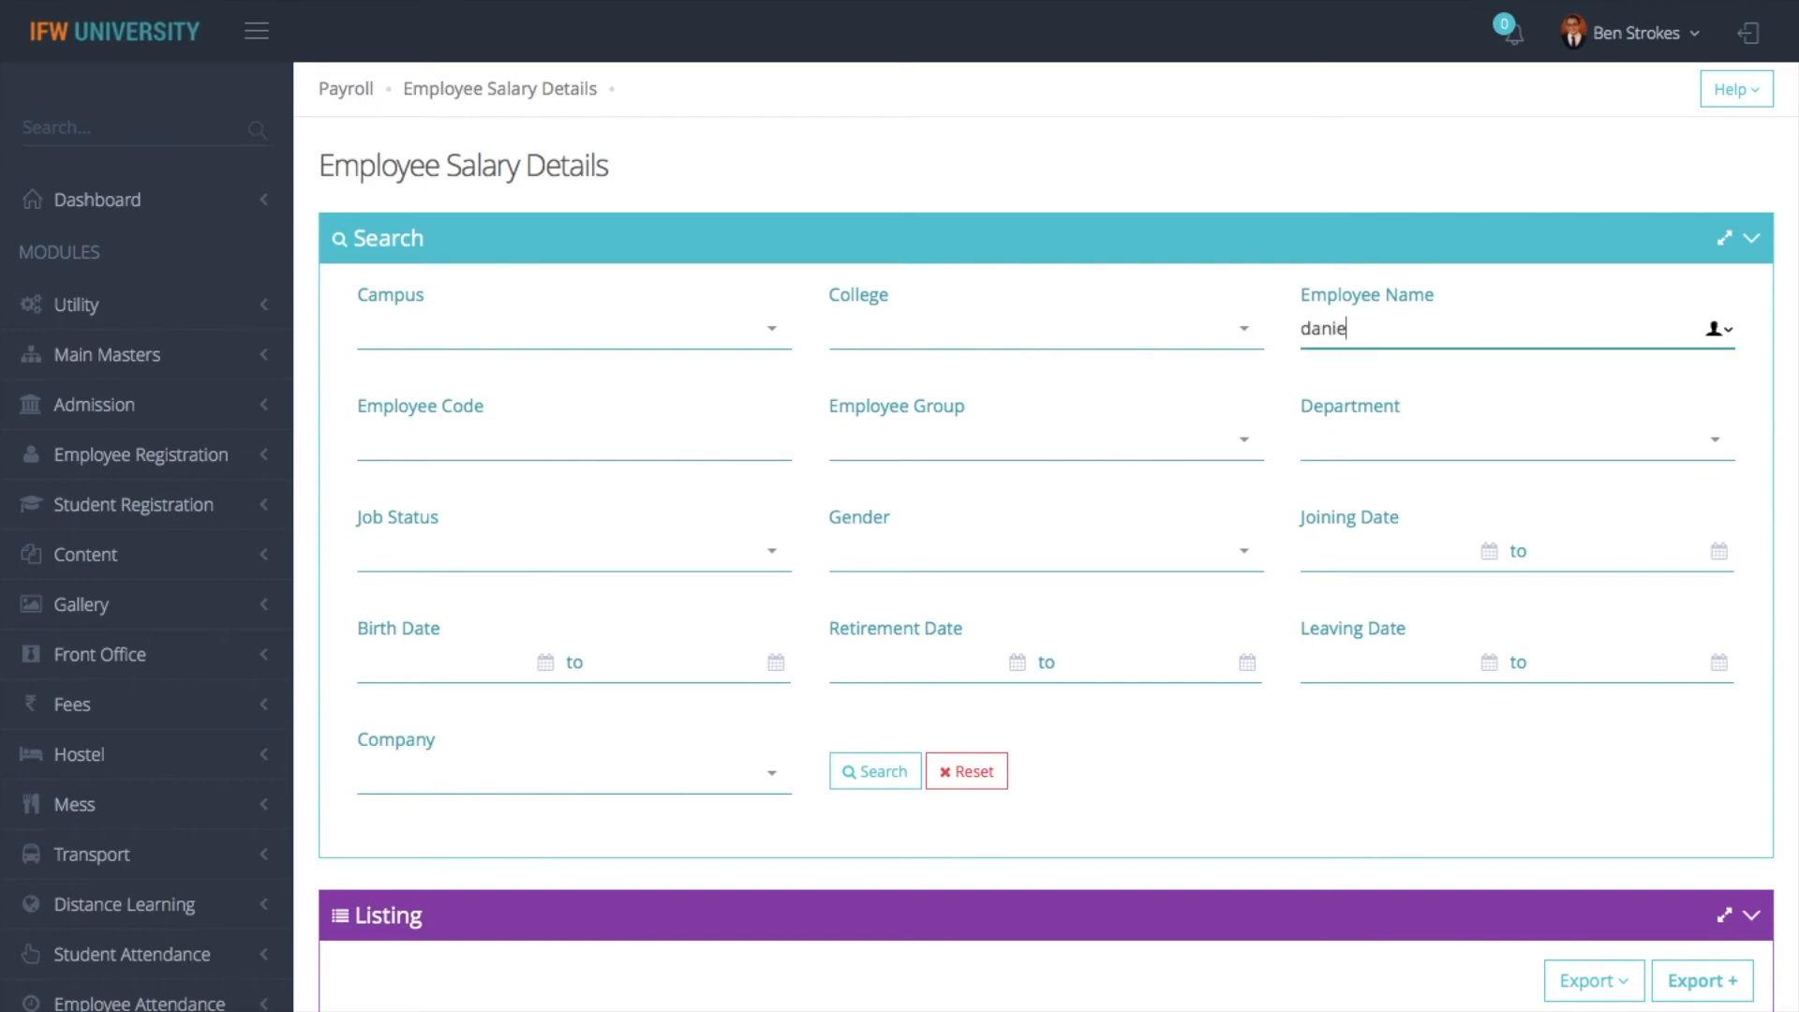
left_click(902, 771)
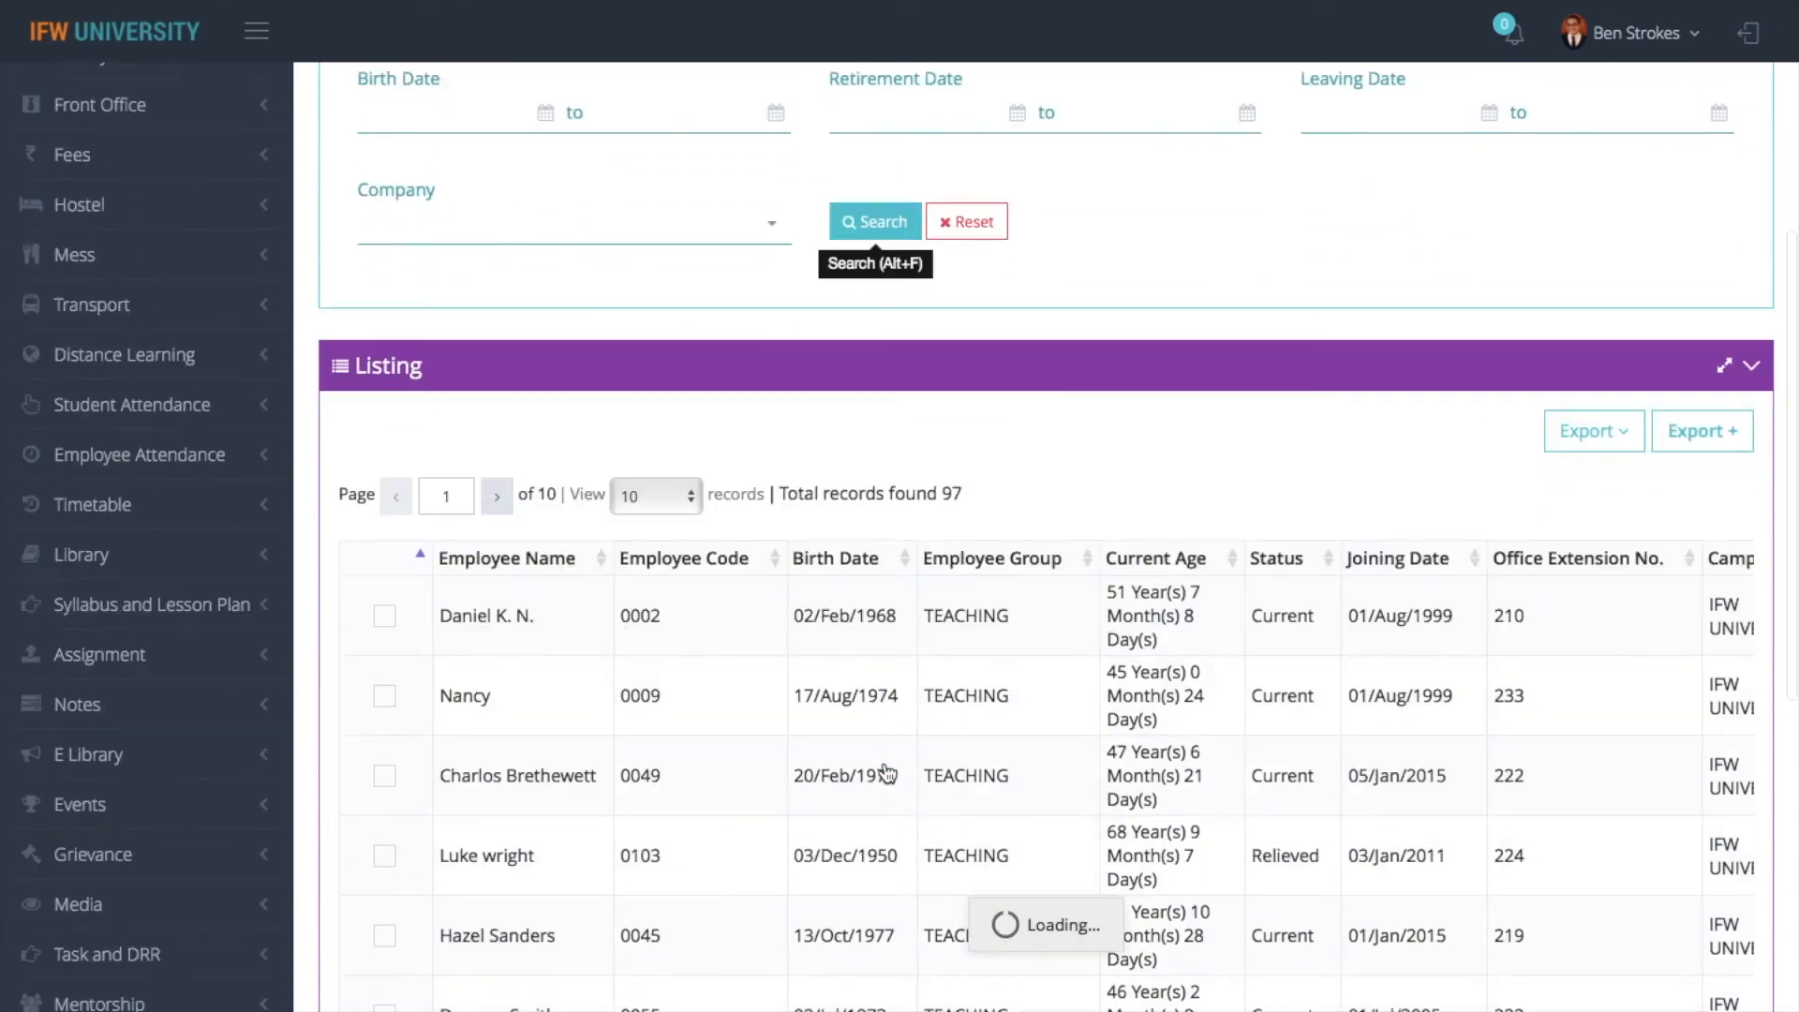
left_click(390, 499)
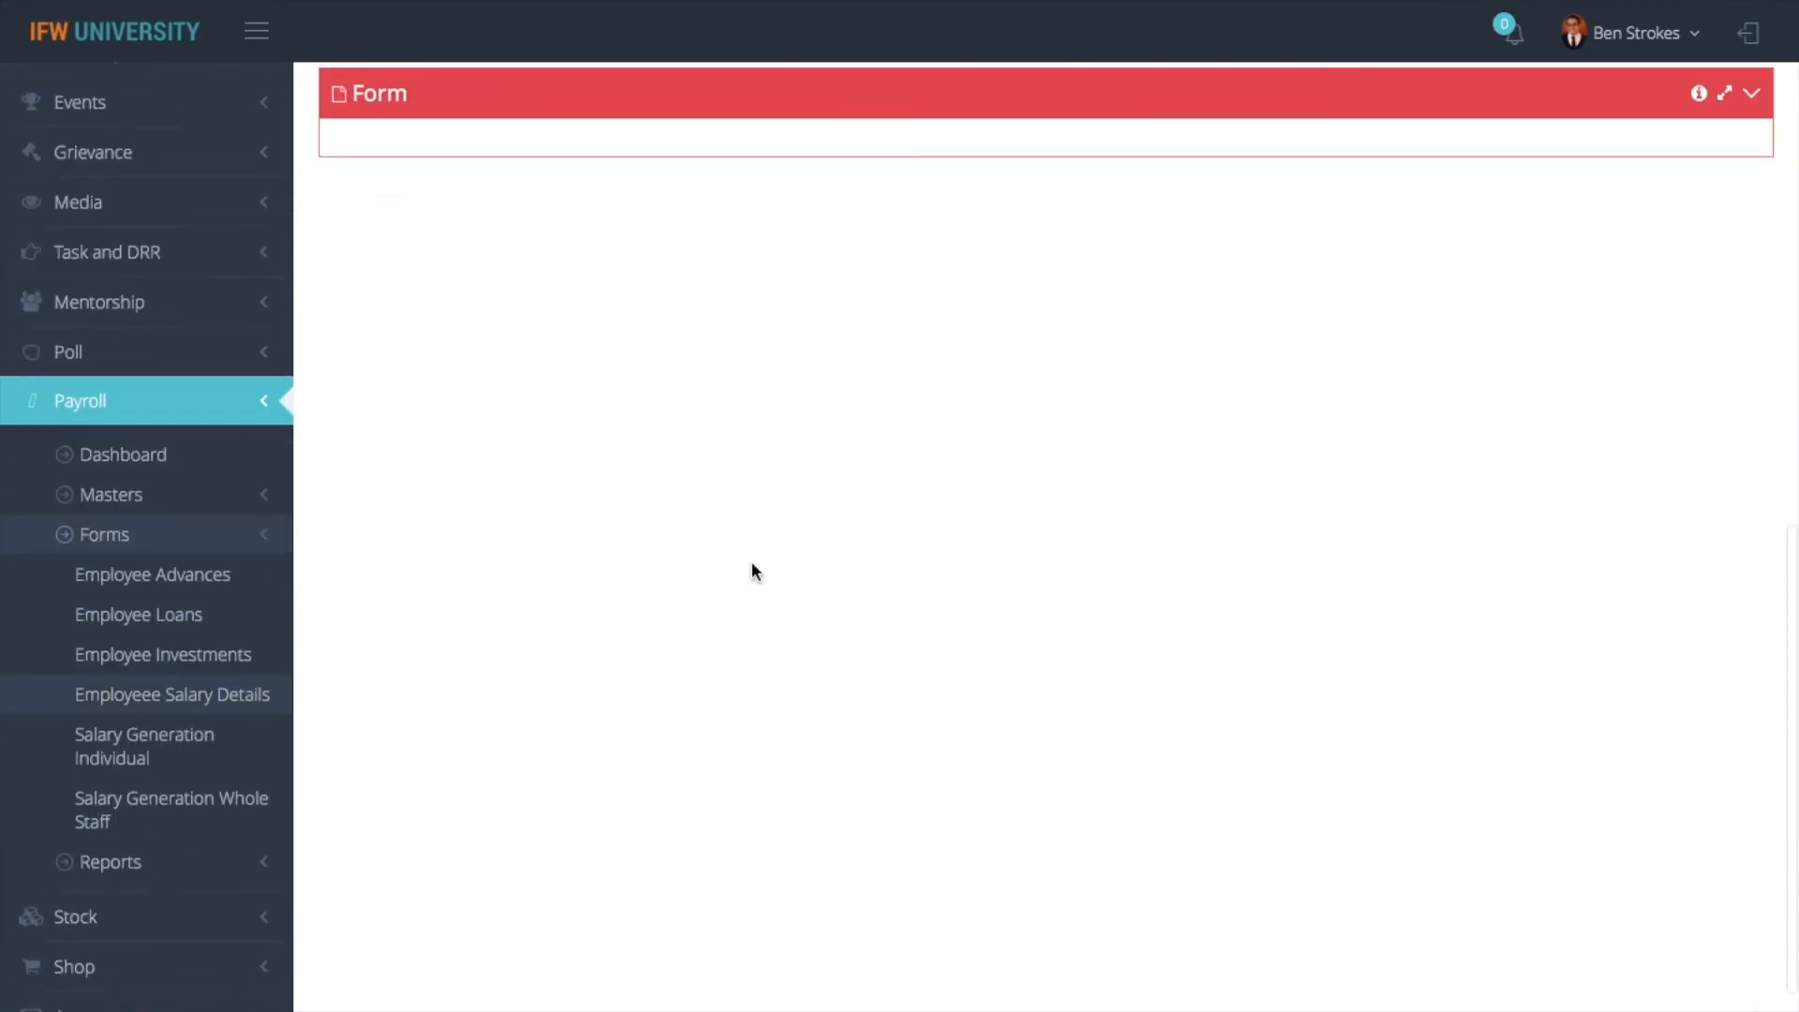
- Examine the employee's Current Salary Details from the allowances and deductions down to Net Salary, and return to the Payroll dashboard
left_click(587, 504)
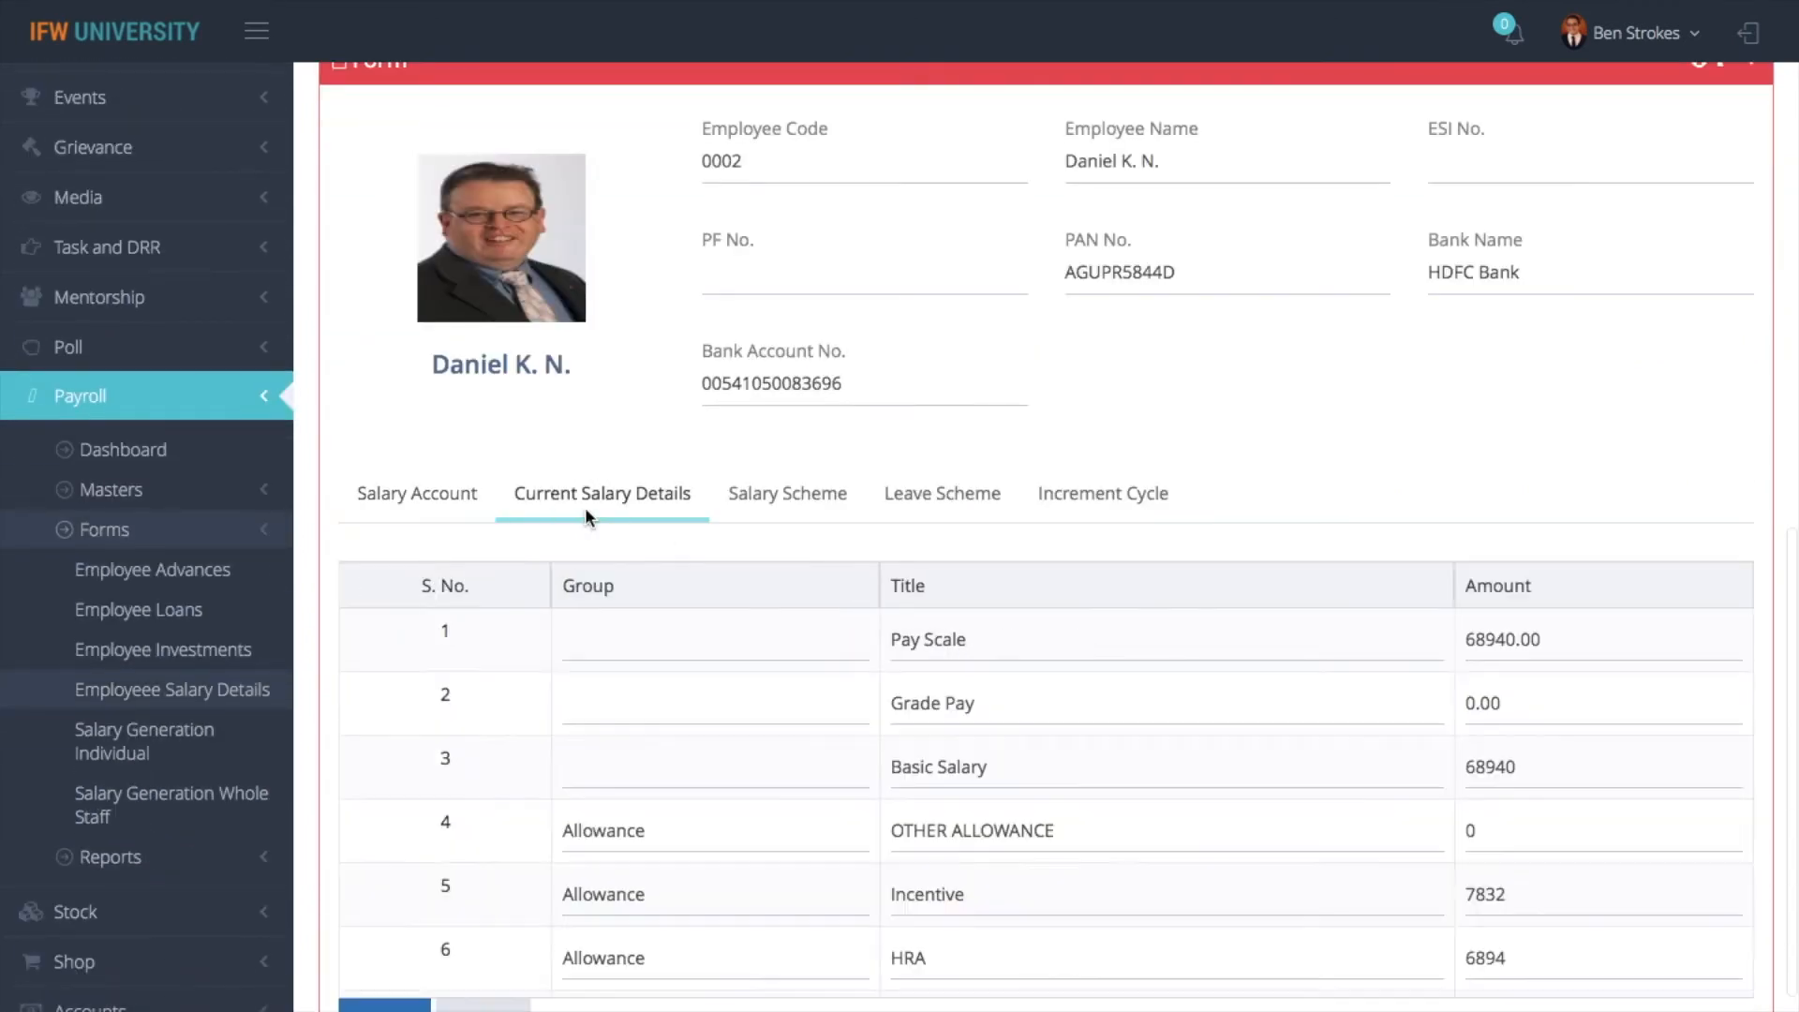
scroll(872, 764, "down", 4)
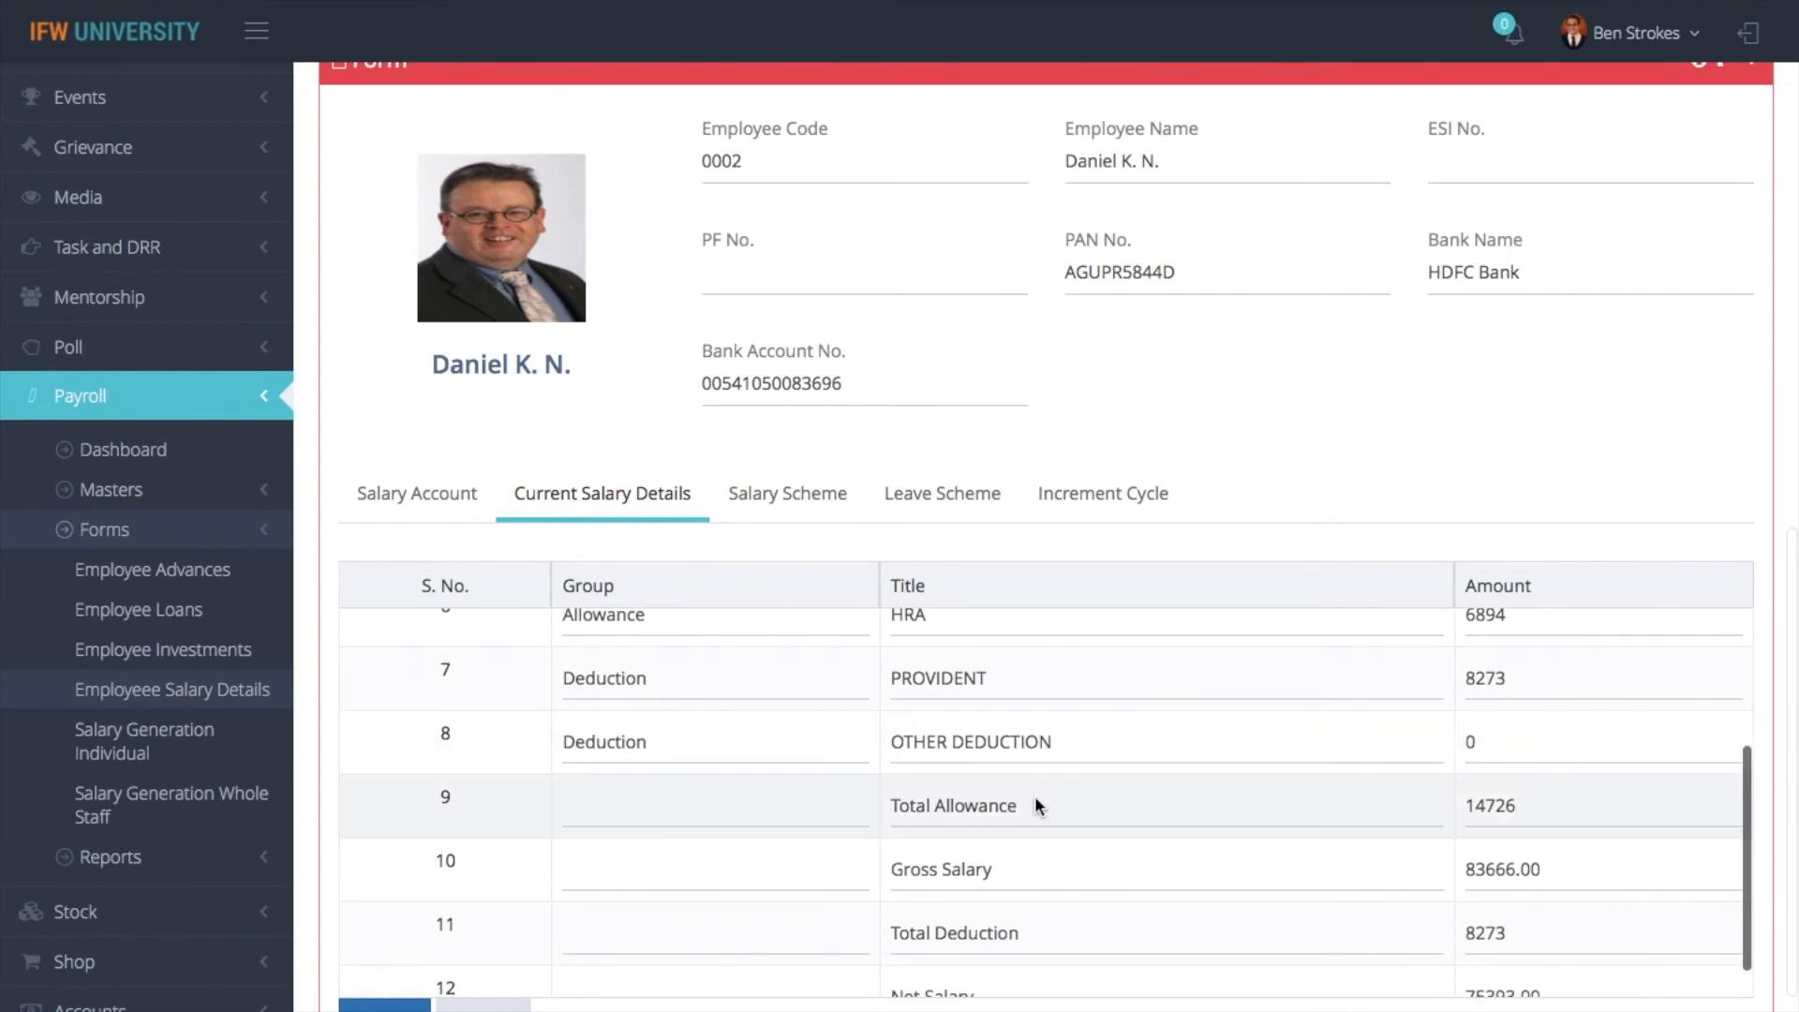
scroll(1034, 803, "up", 2)
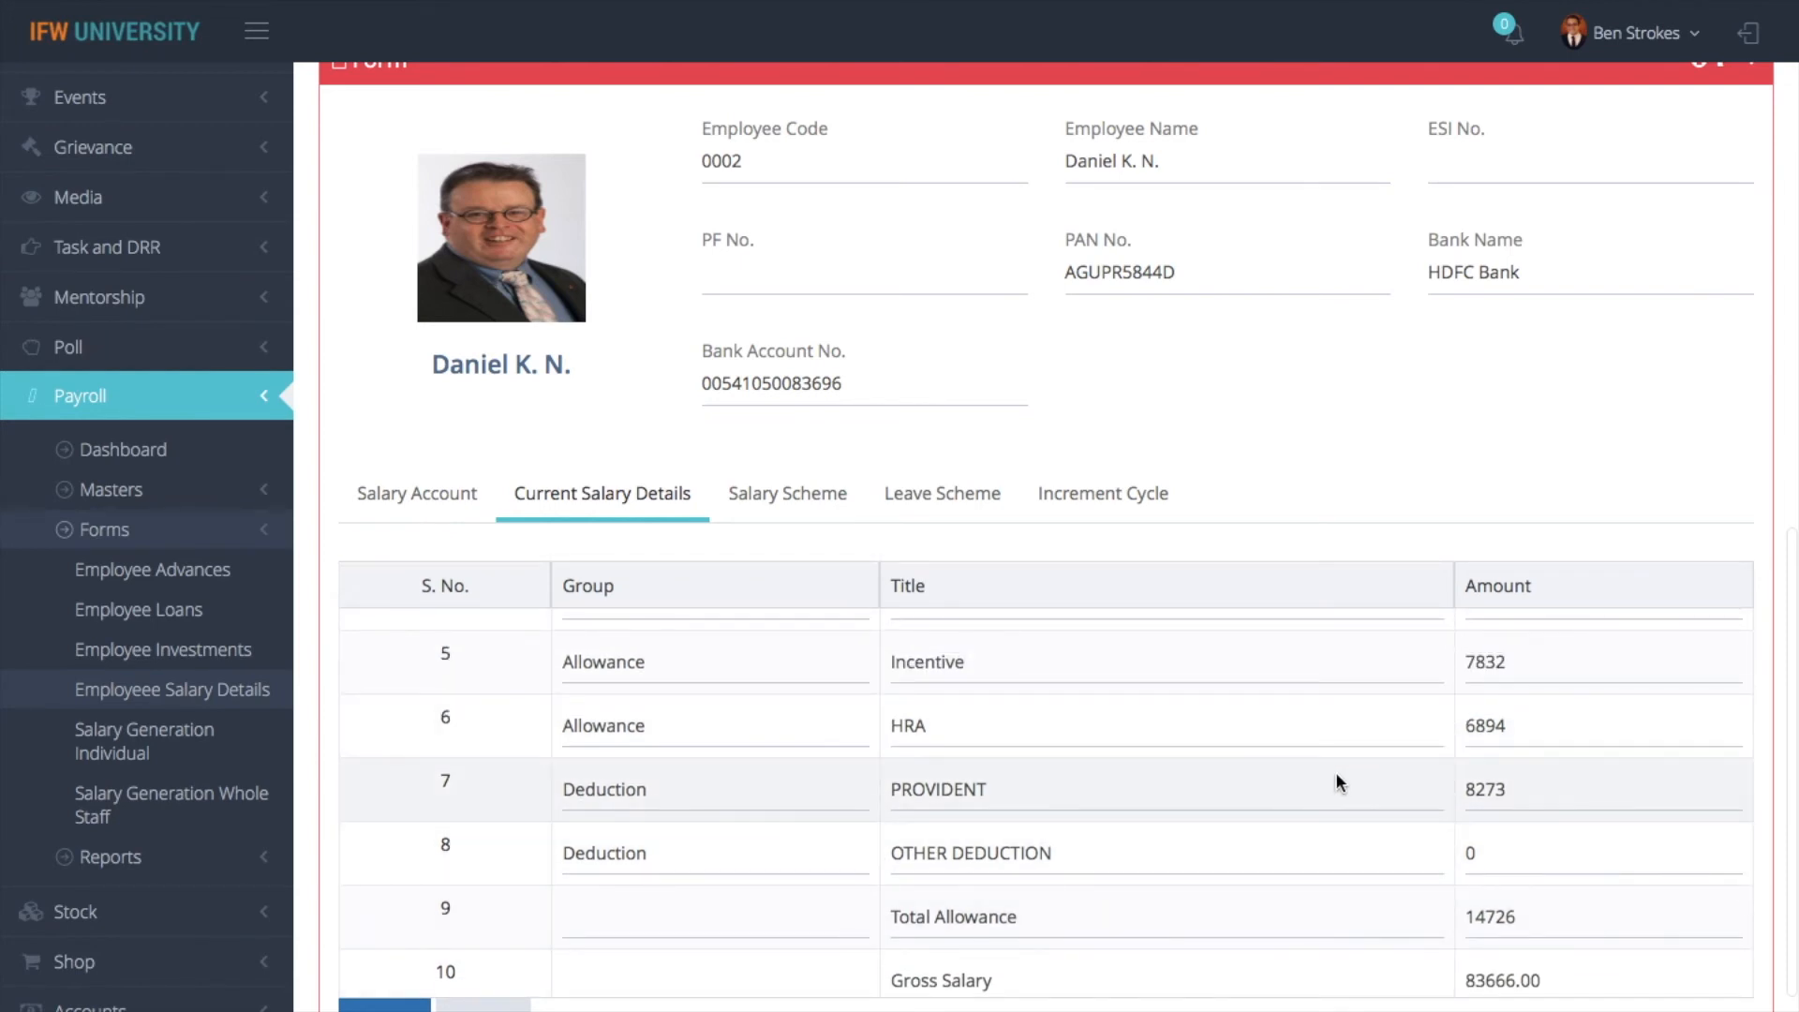
scroll(1336, 775, "down", 1)
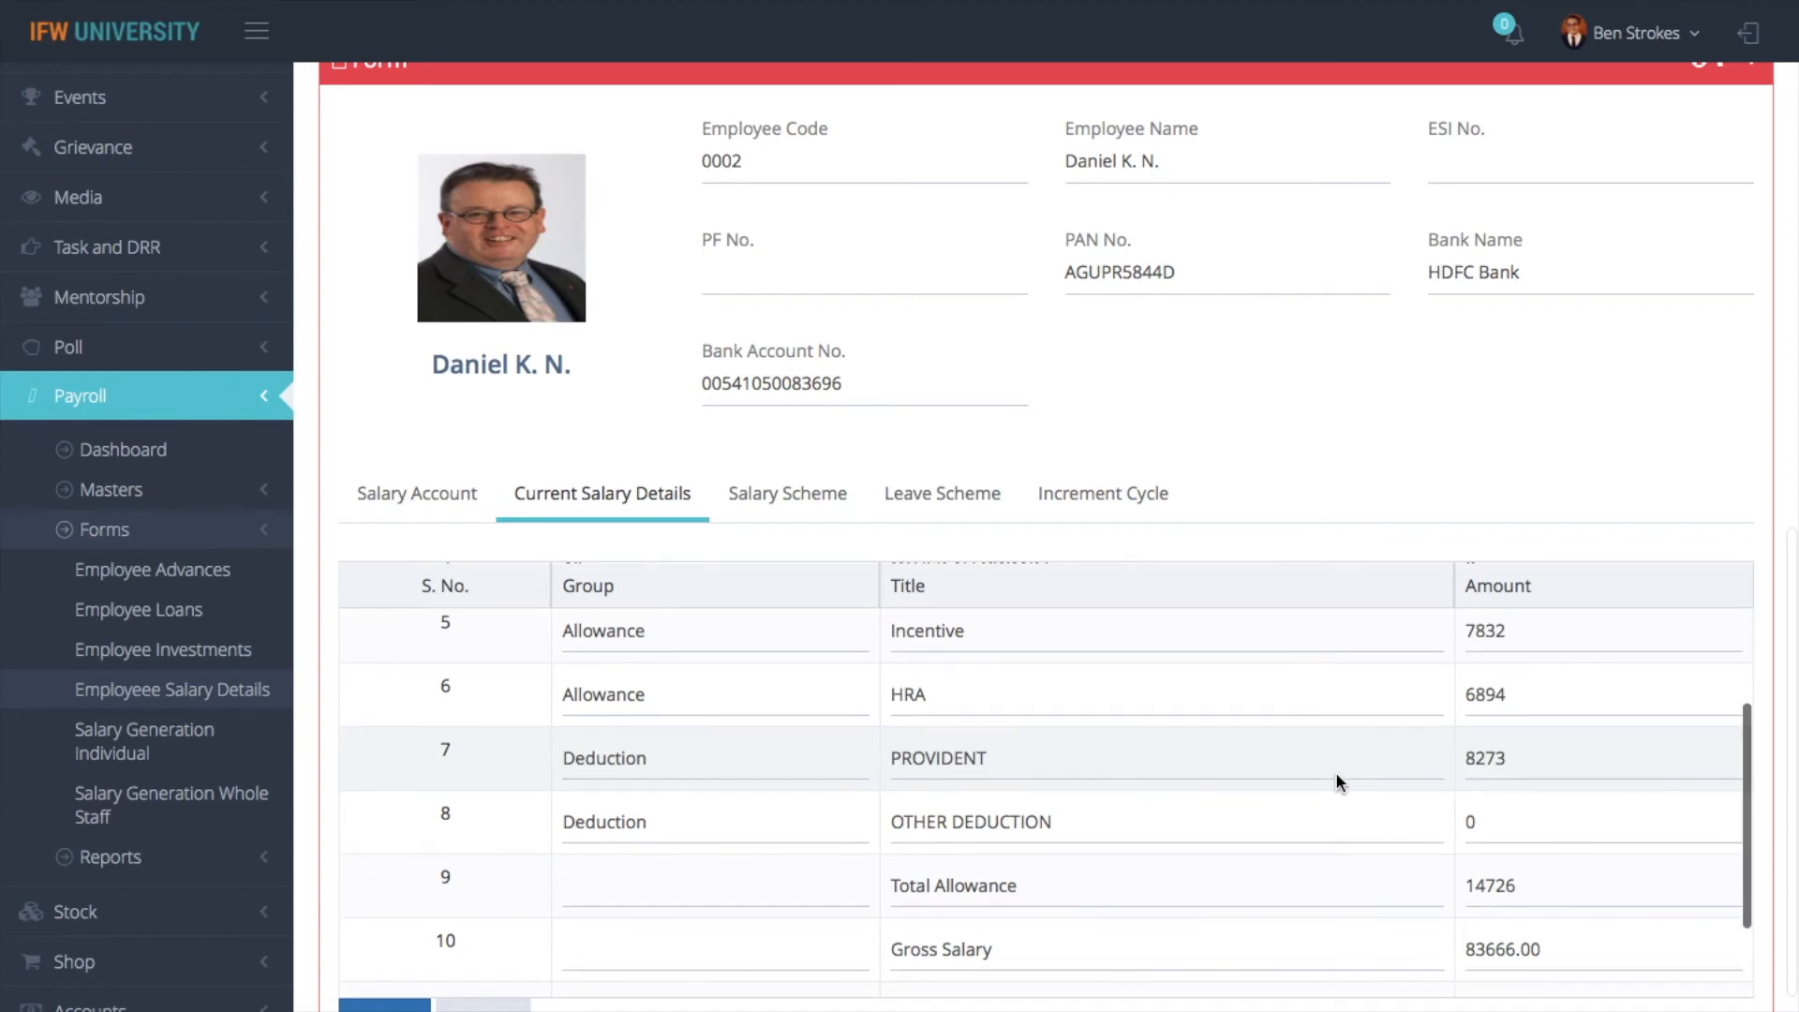
scroll(1338, 771, "down", 3)
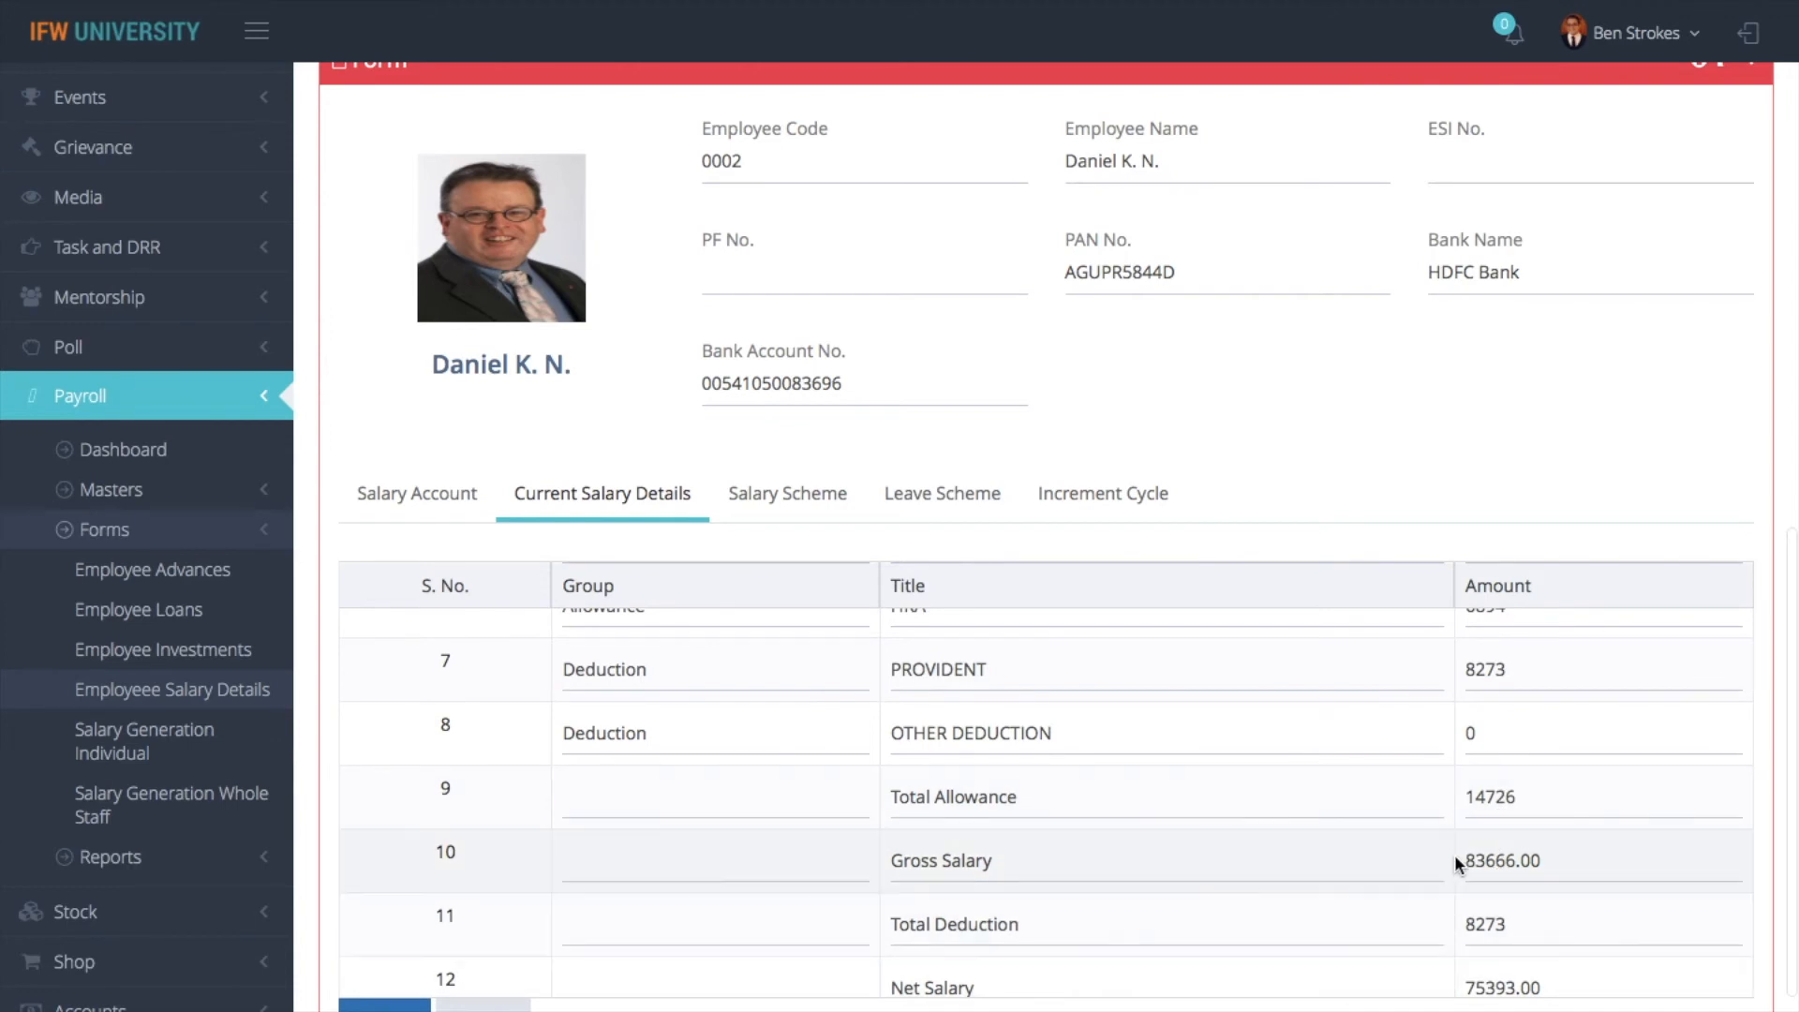
scroll(1454, 849, "up", 5)
scroll(1453, 850, "up", 10)
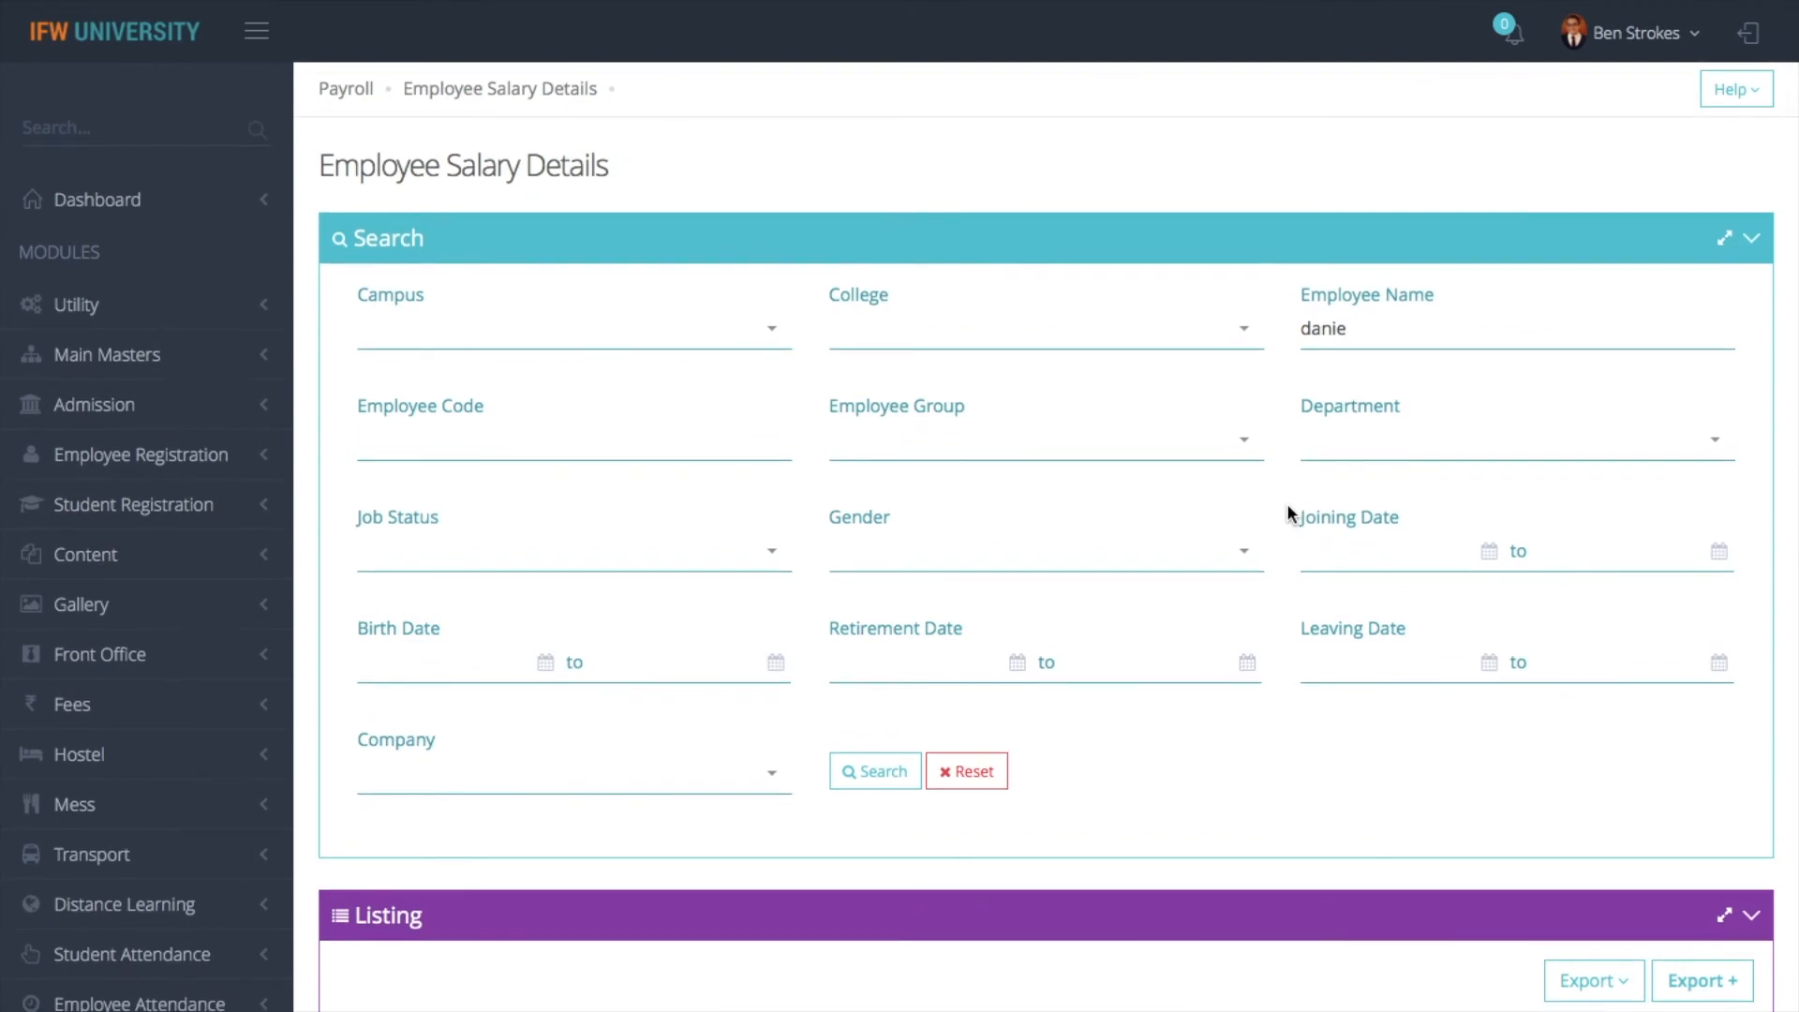
left_click(343, 88)
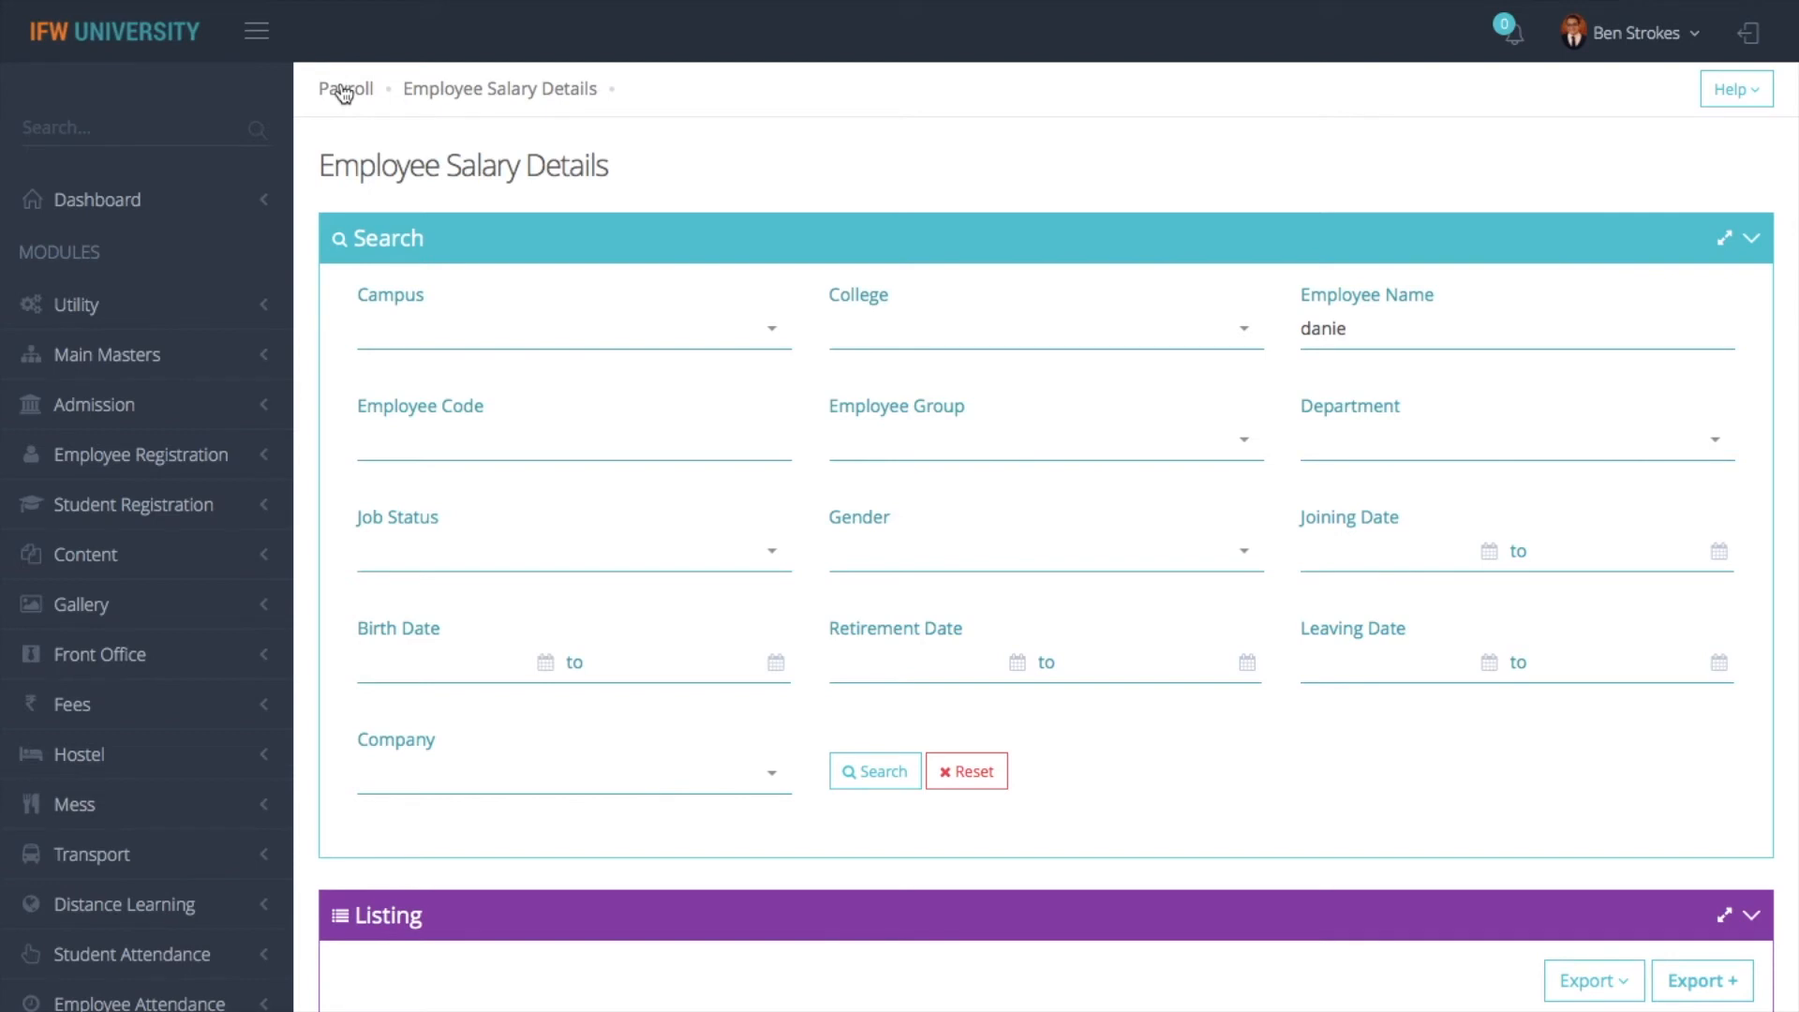
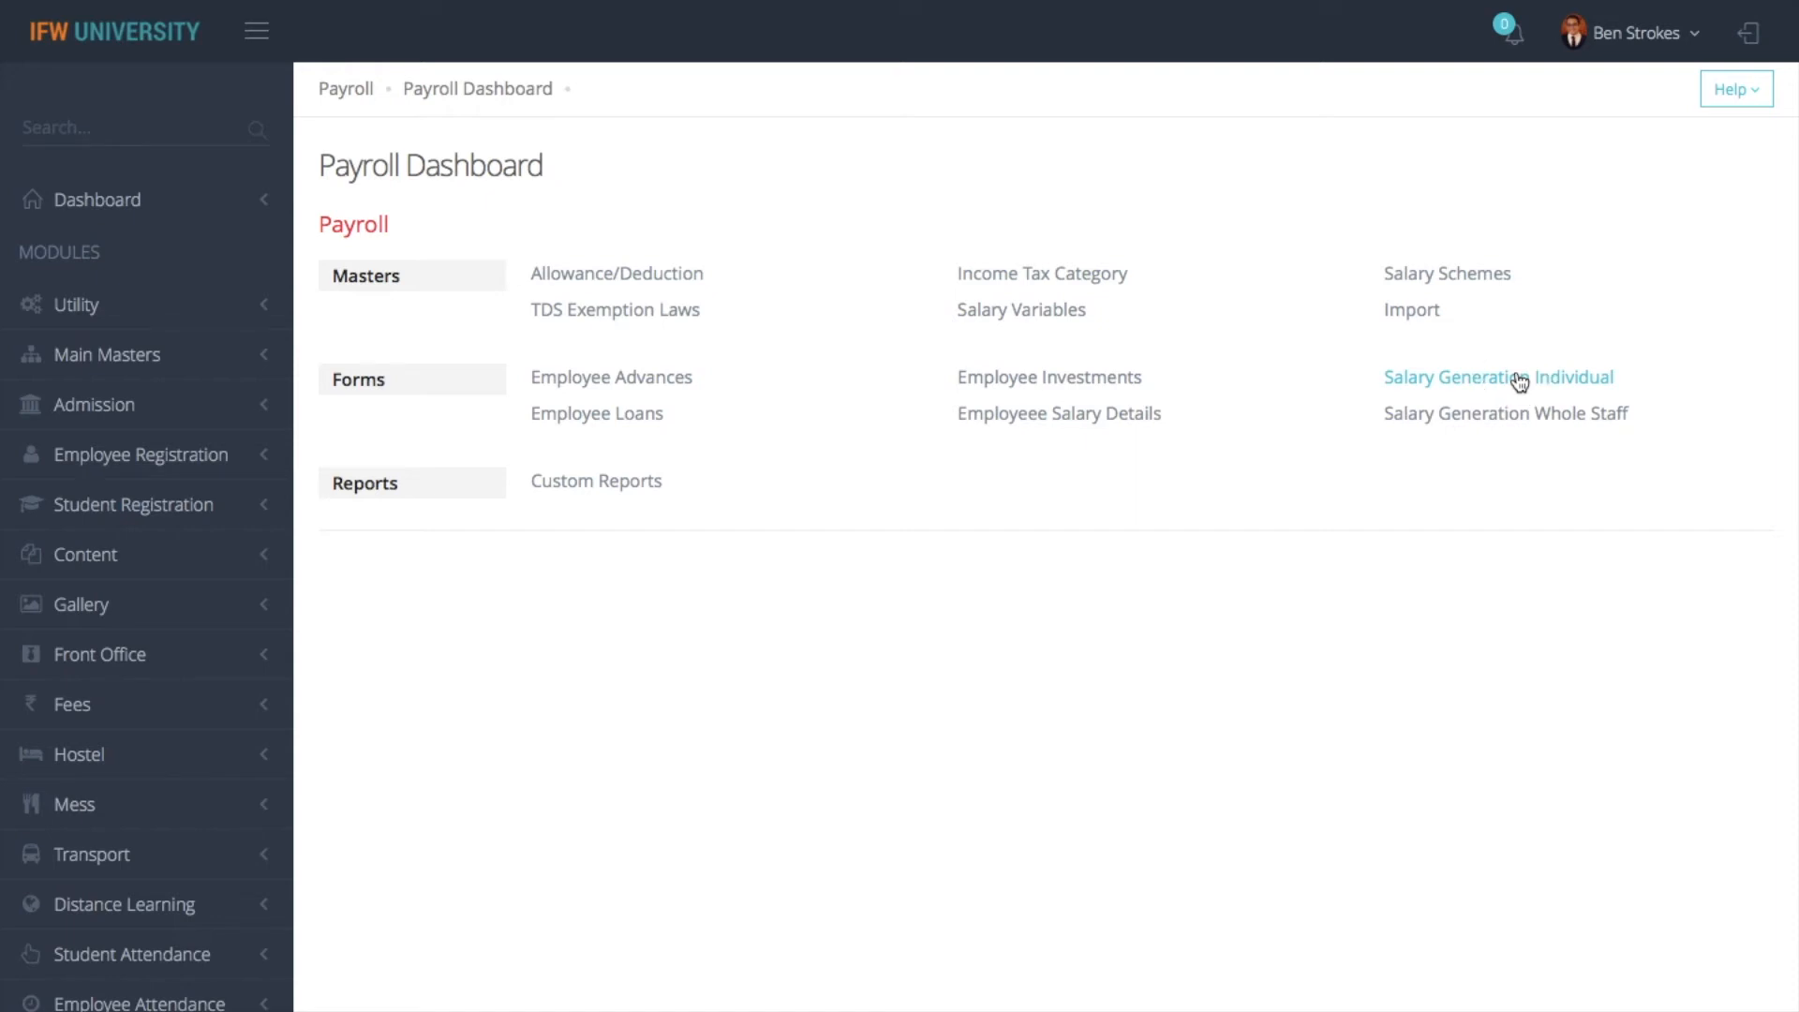
- Open the payroll Salary Generation Individual form and load the first listed employee's salary generation record
left_click(1519, 380)
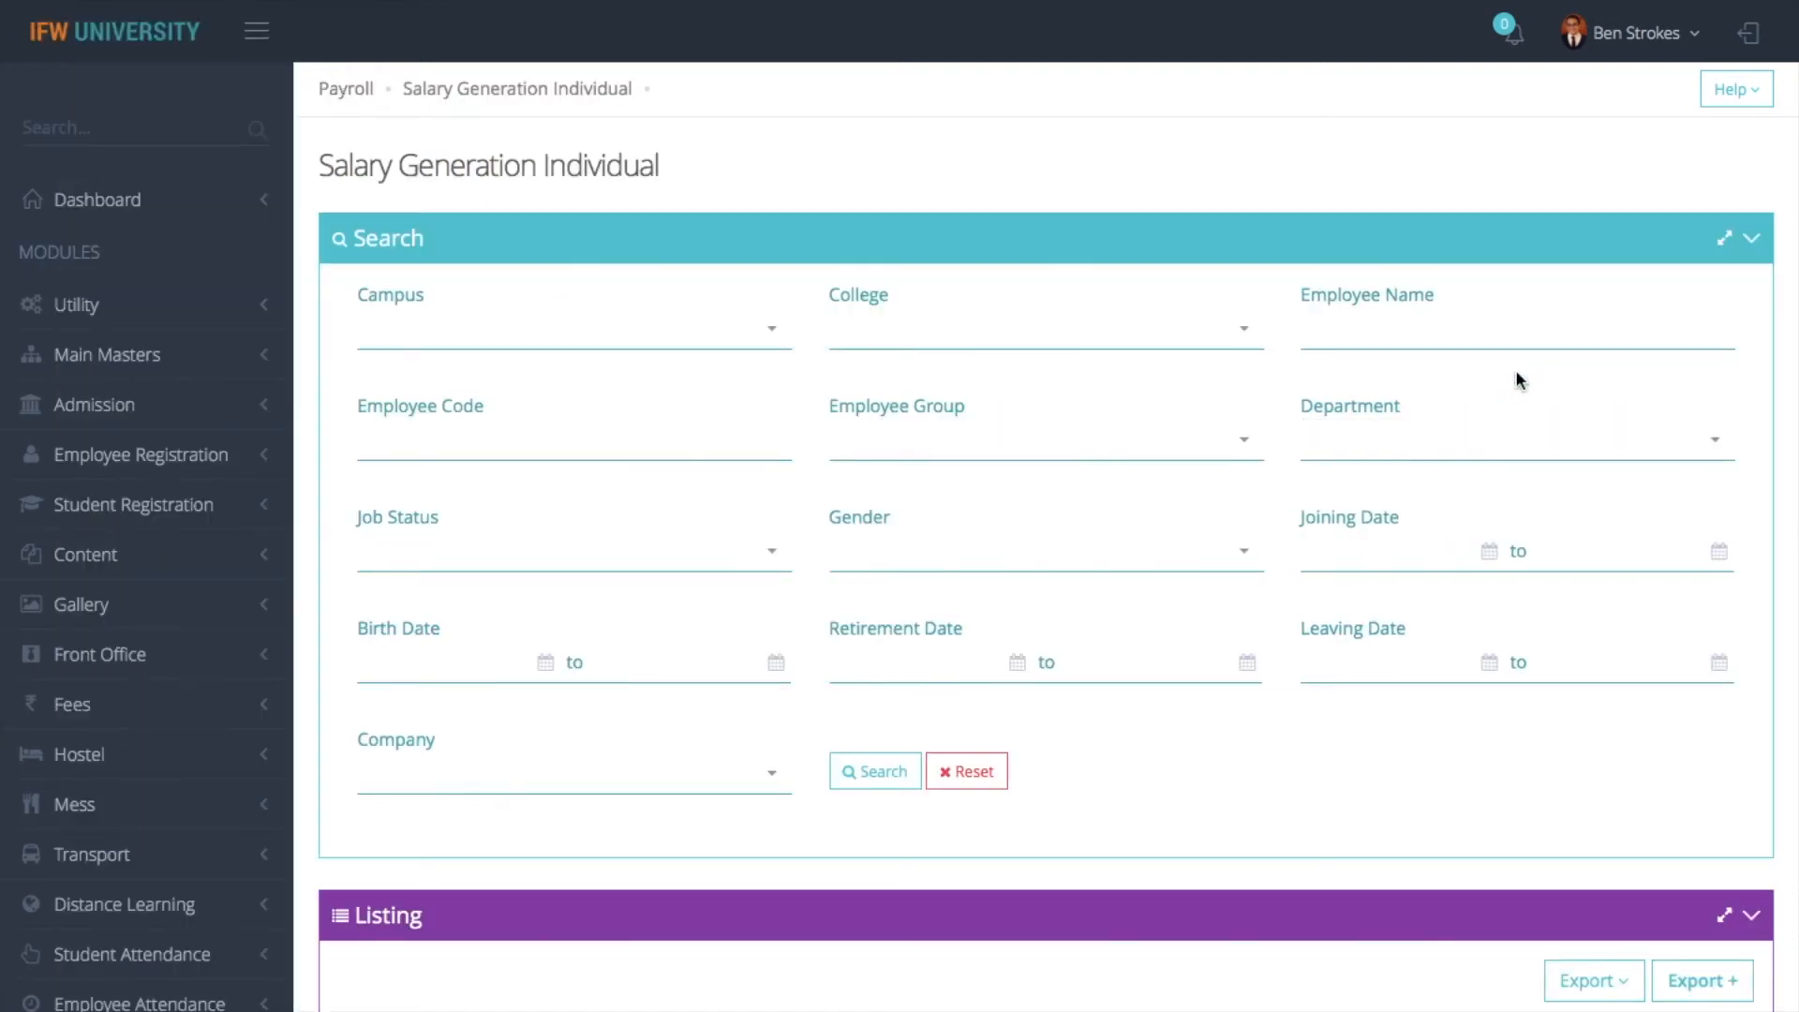
scroll(1109, 711, "down", 2)
scroll(441, 872, "down", 1)
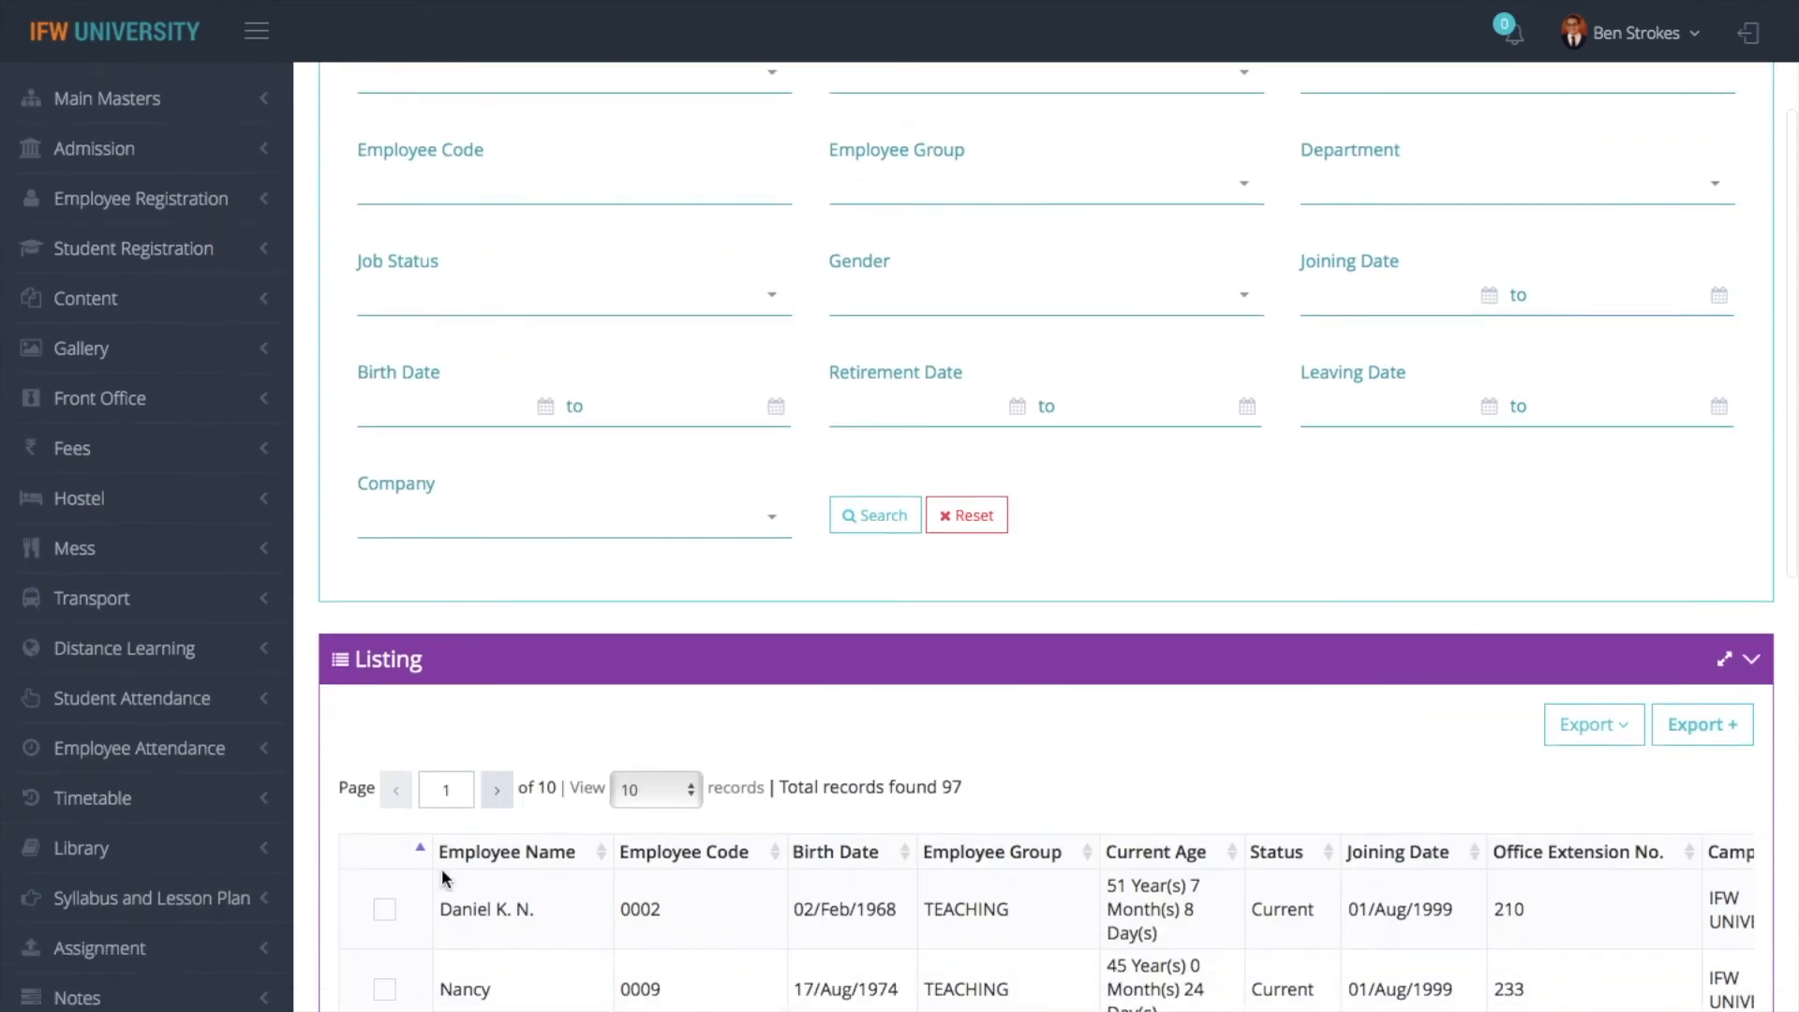
scroll(392, 920, "down", 10)
scroll(393, 919, "down", 4)
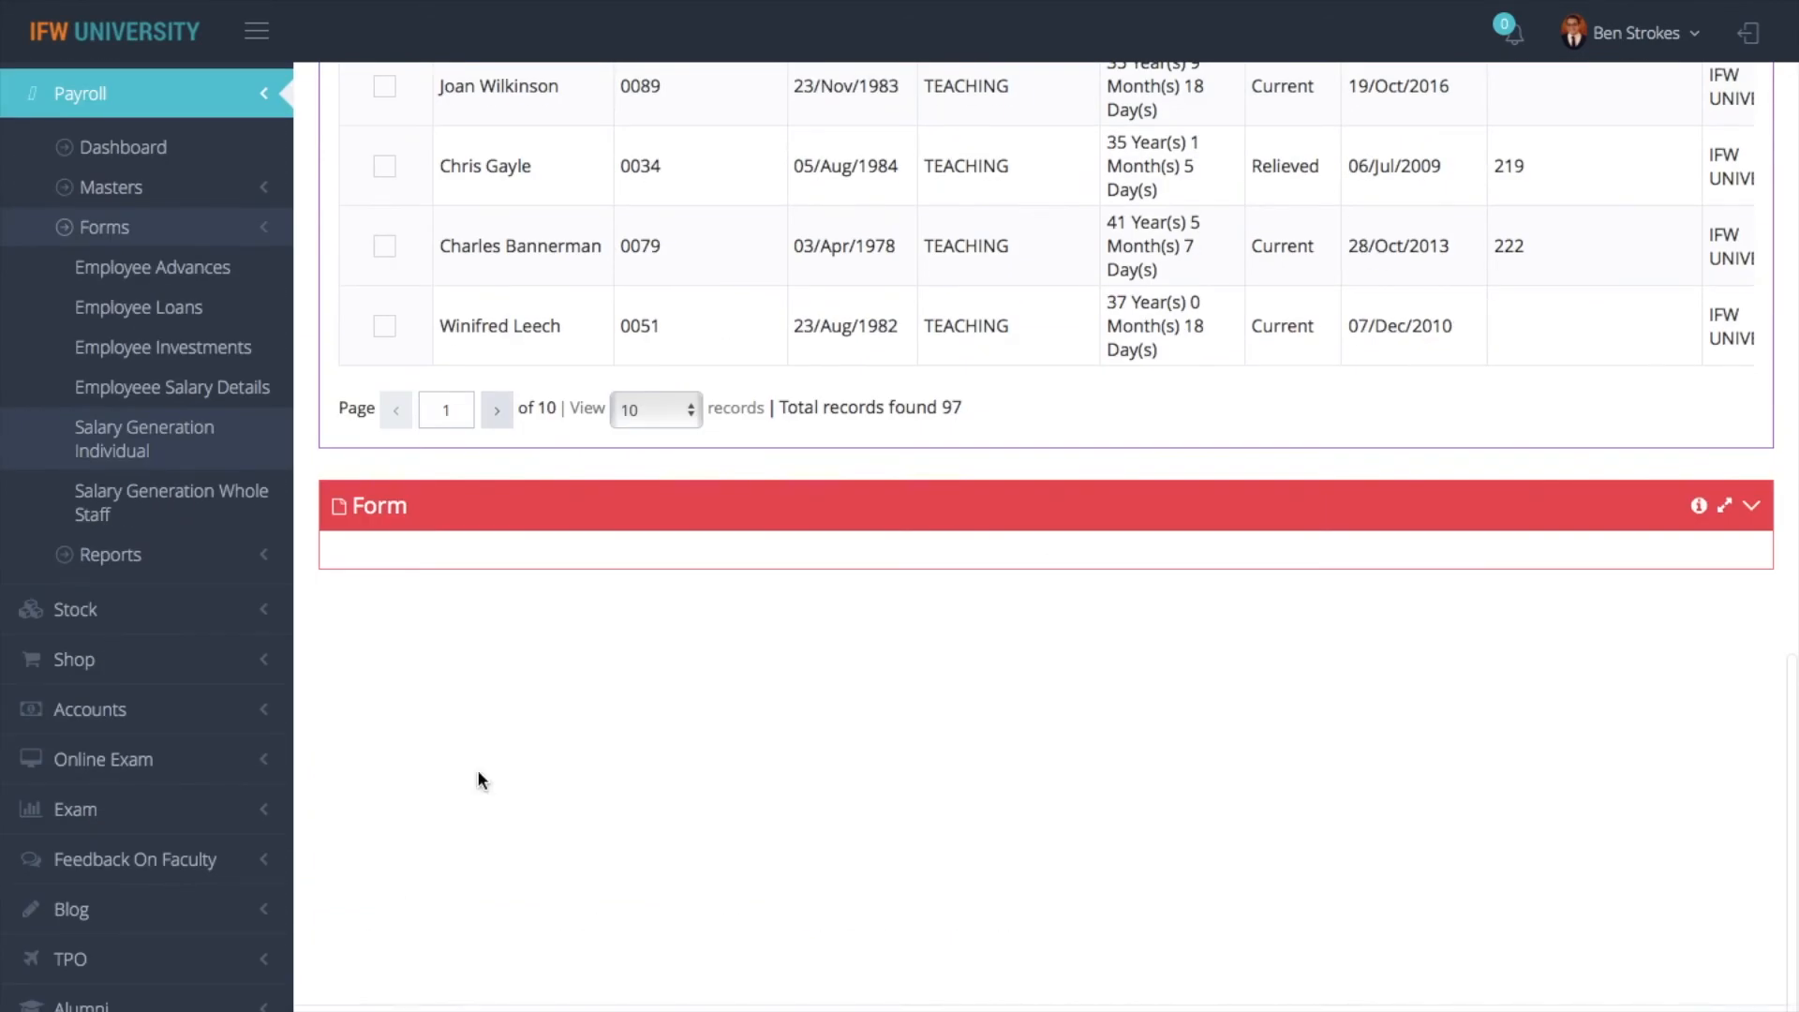
scroll(818, 597, "down", 1)
scroll(919, 758, "down", 6)
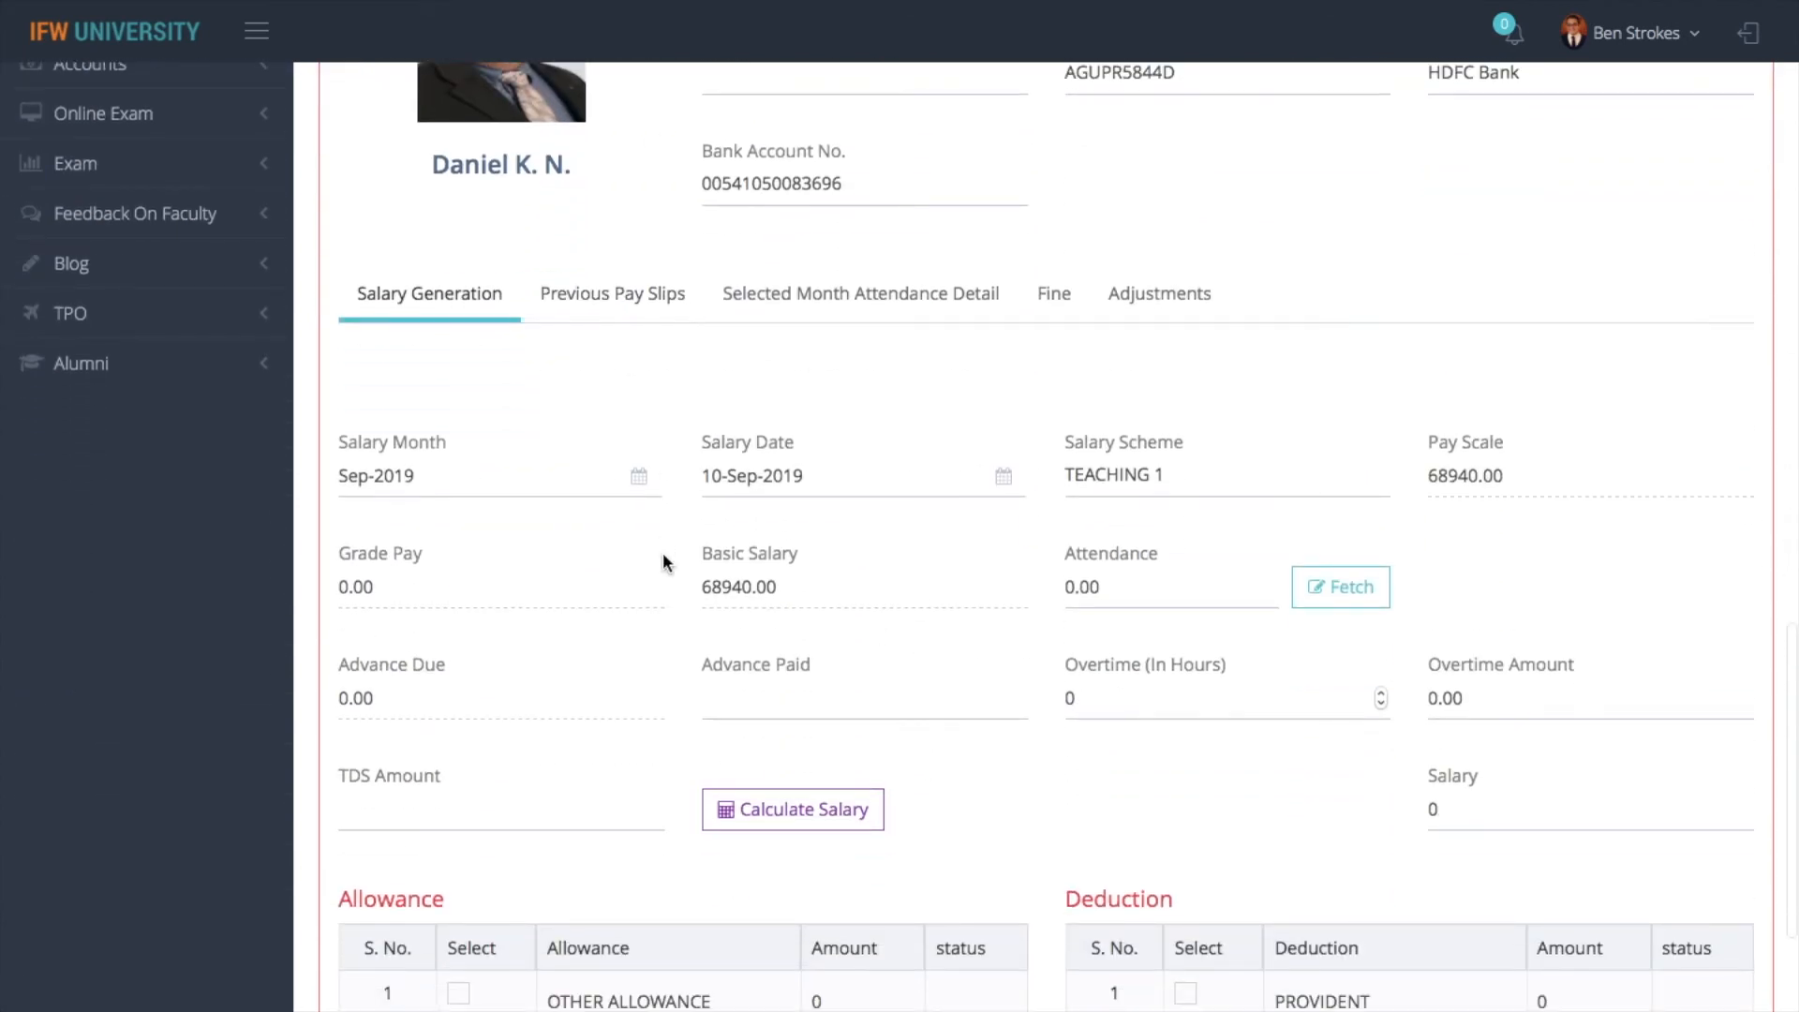
scroll(661, 558, "down", 2)
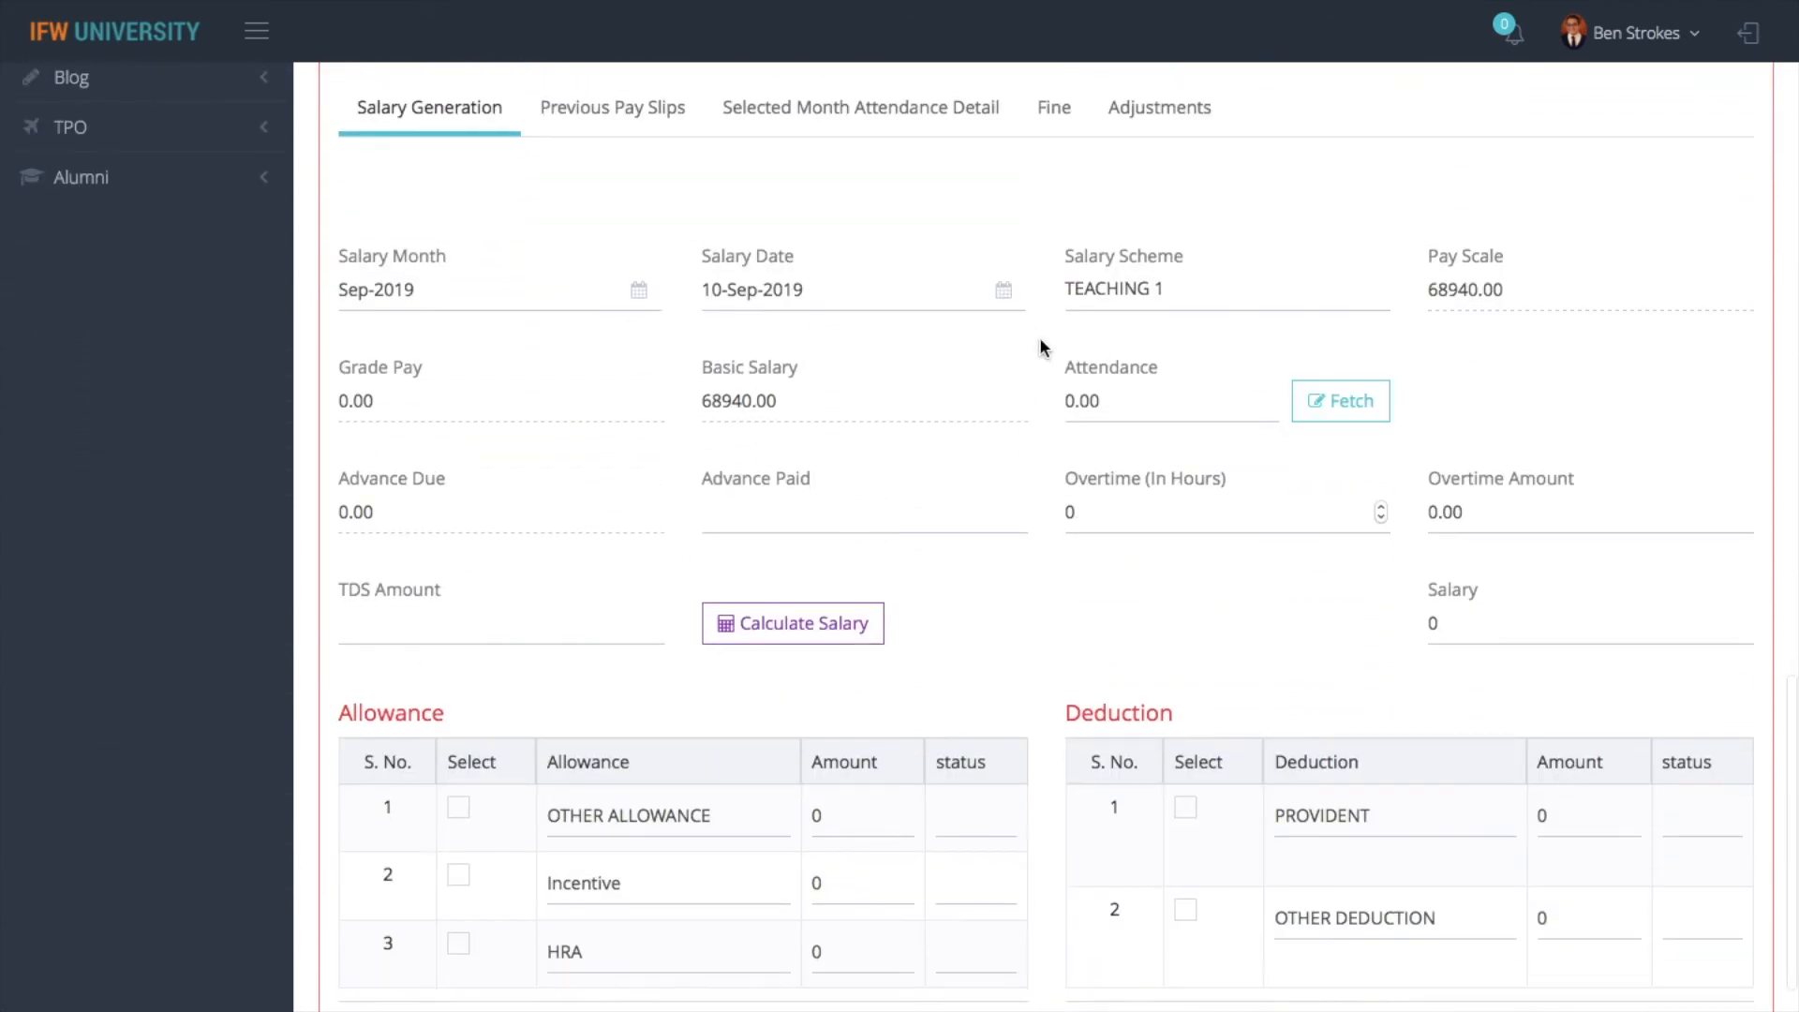
- Set the employee's salary month to Apr-2019 and fetch the attendance for that month
left_click(376, 284)
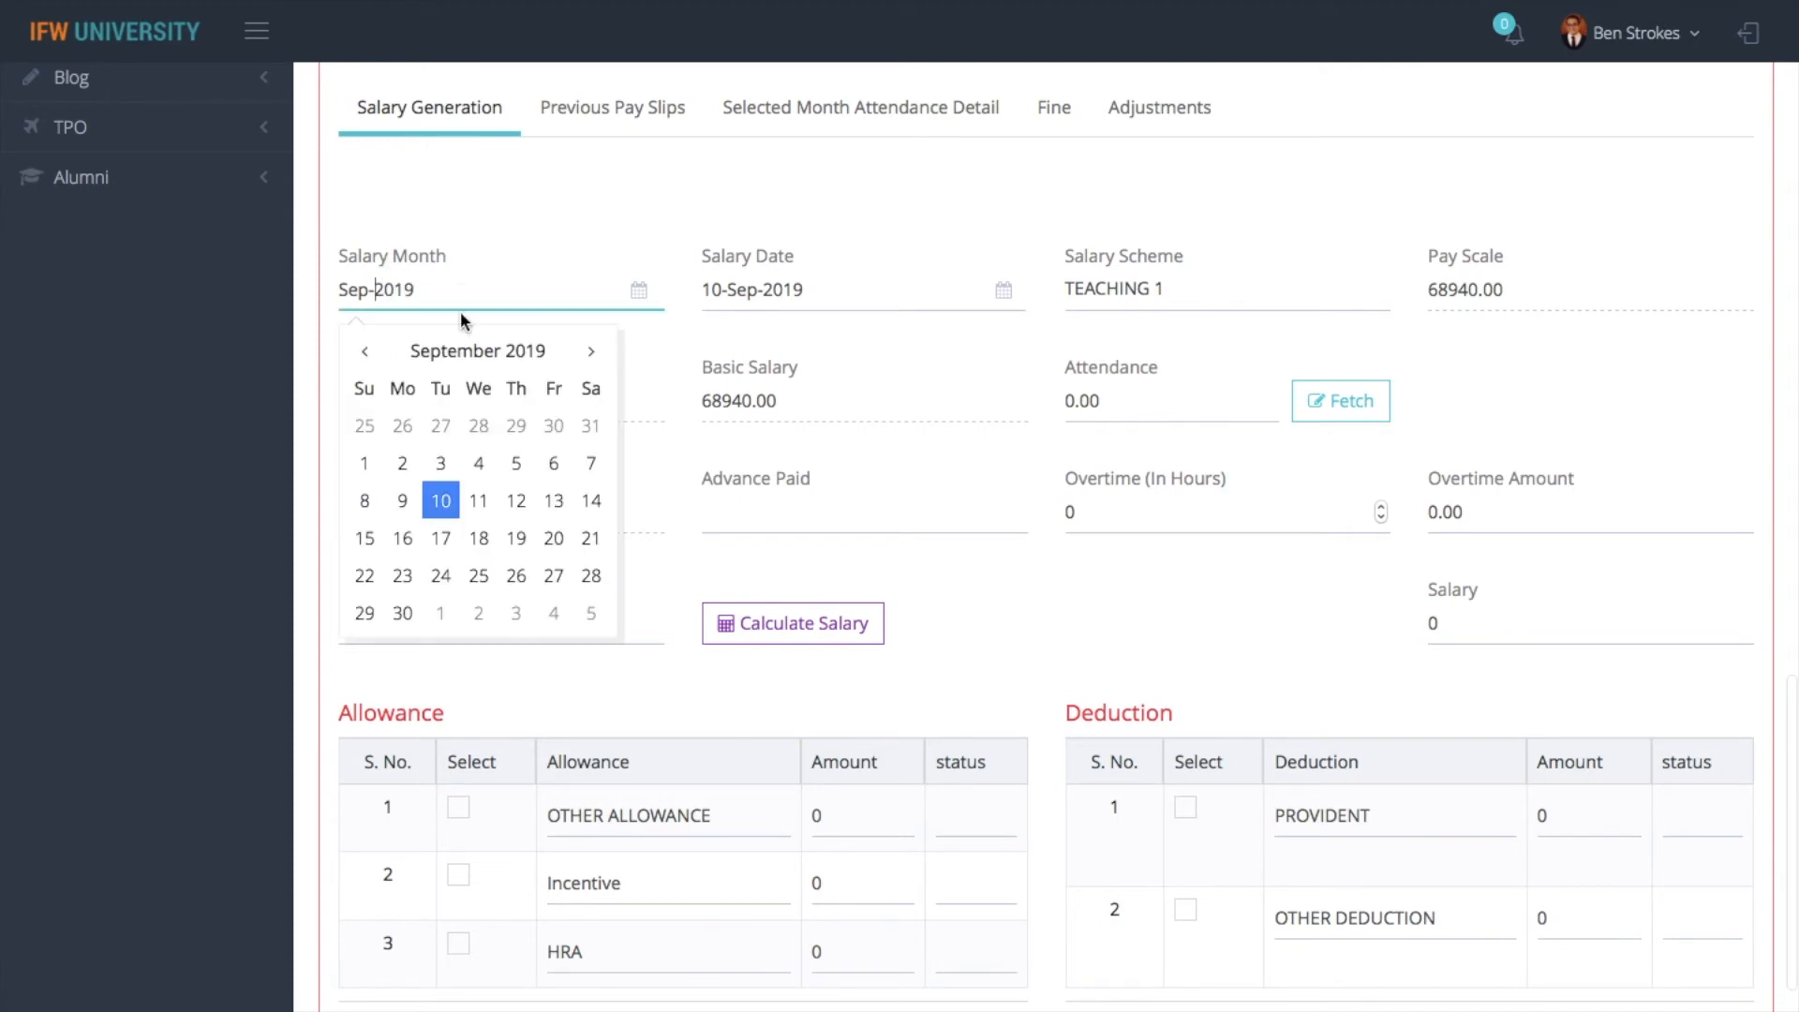
double_click(388, 353)
left_click(582, 351)
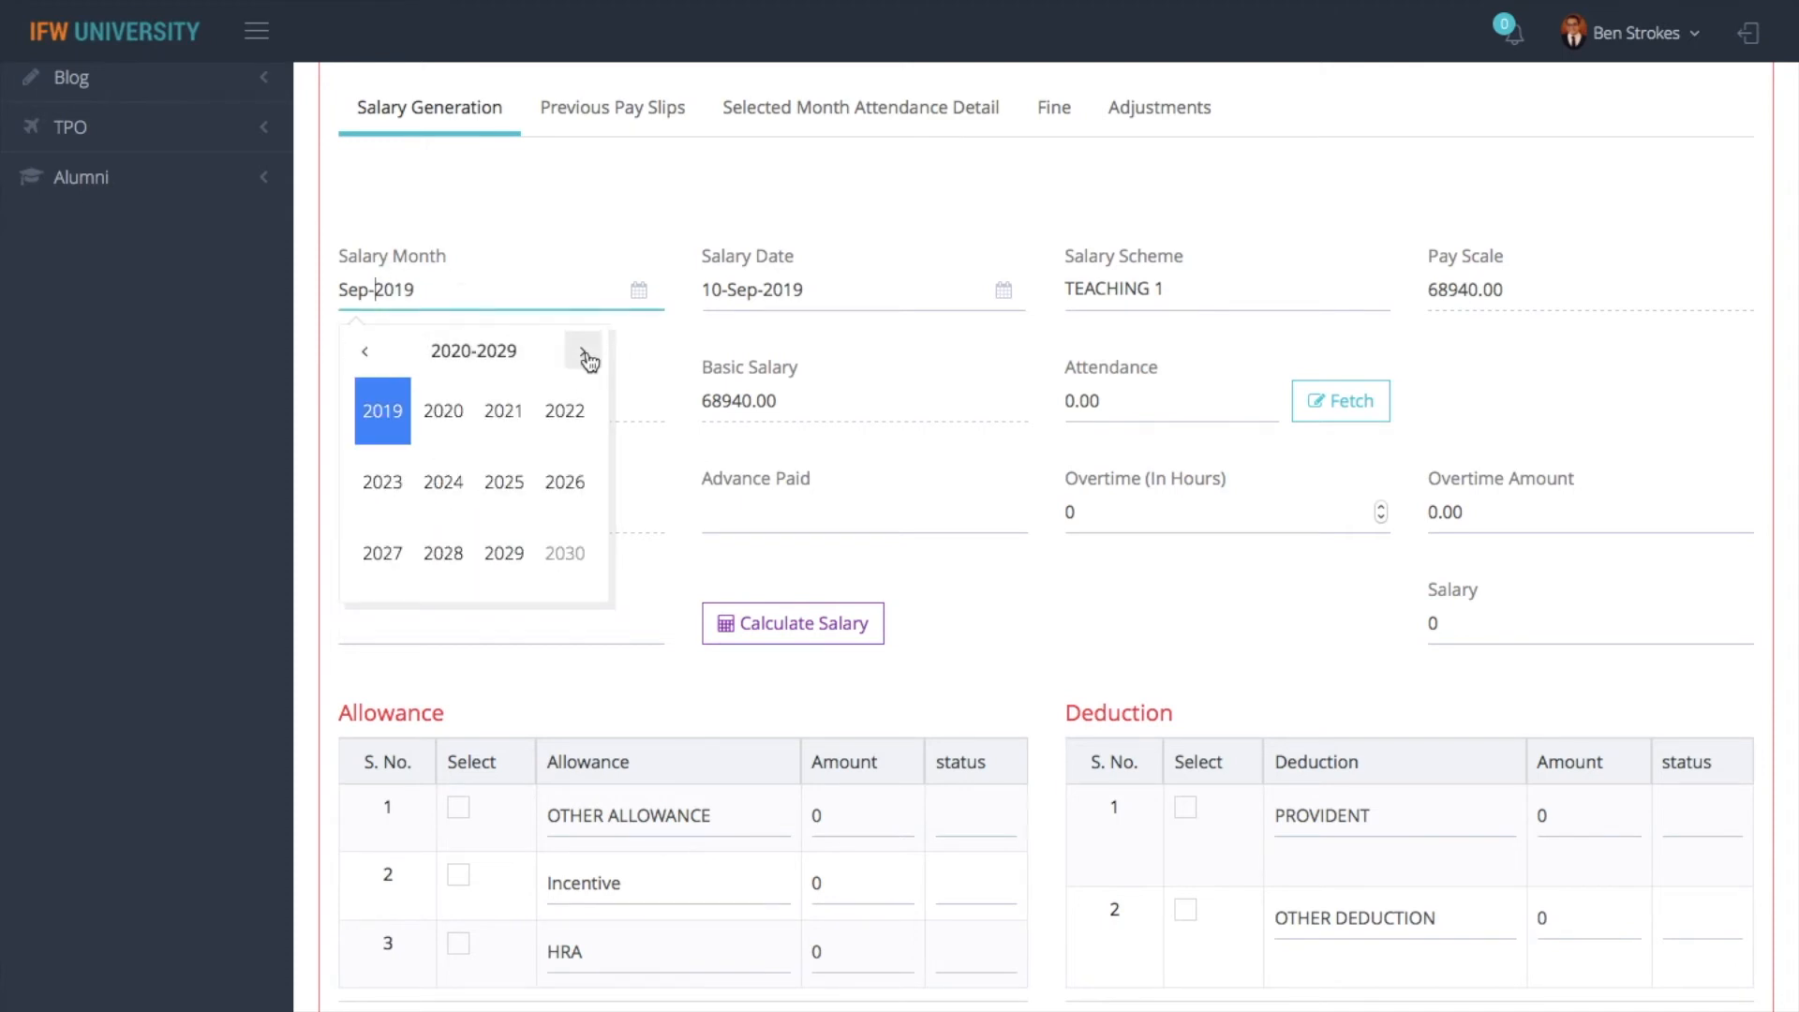
left_click(375, 359)
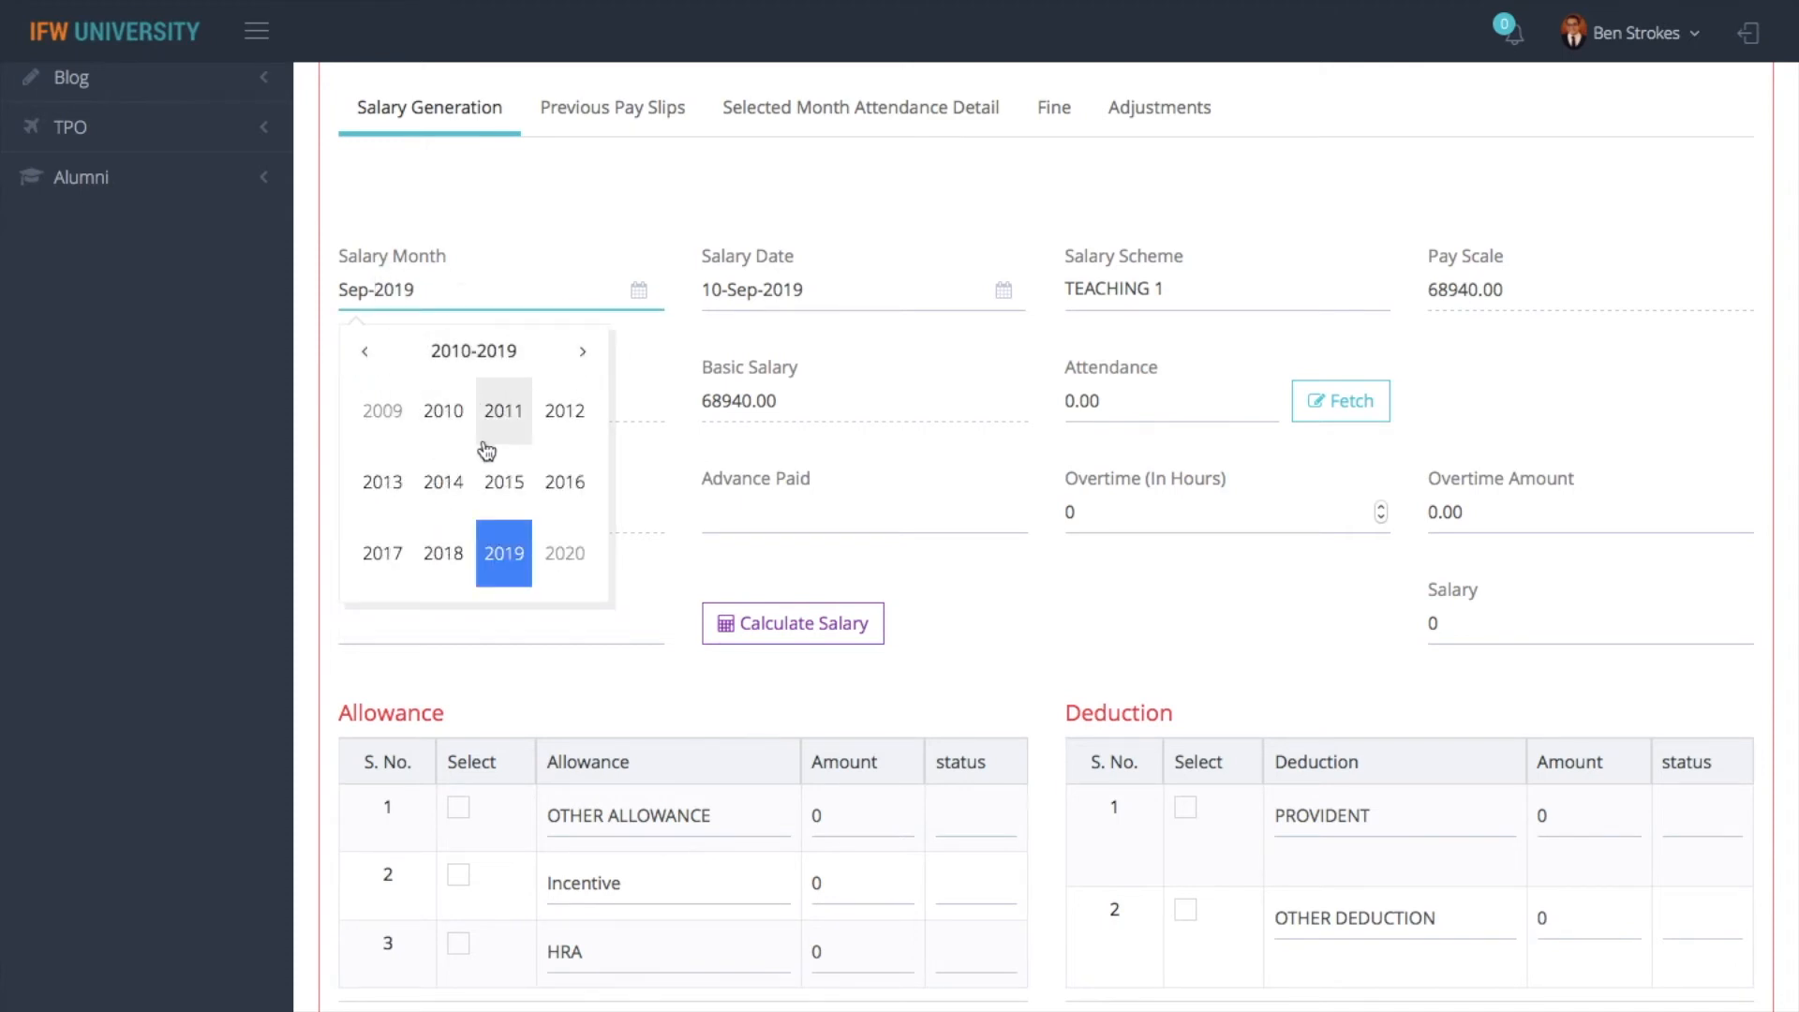
left_click(504, 549)
left_click(561, 414)
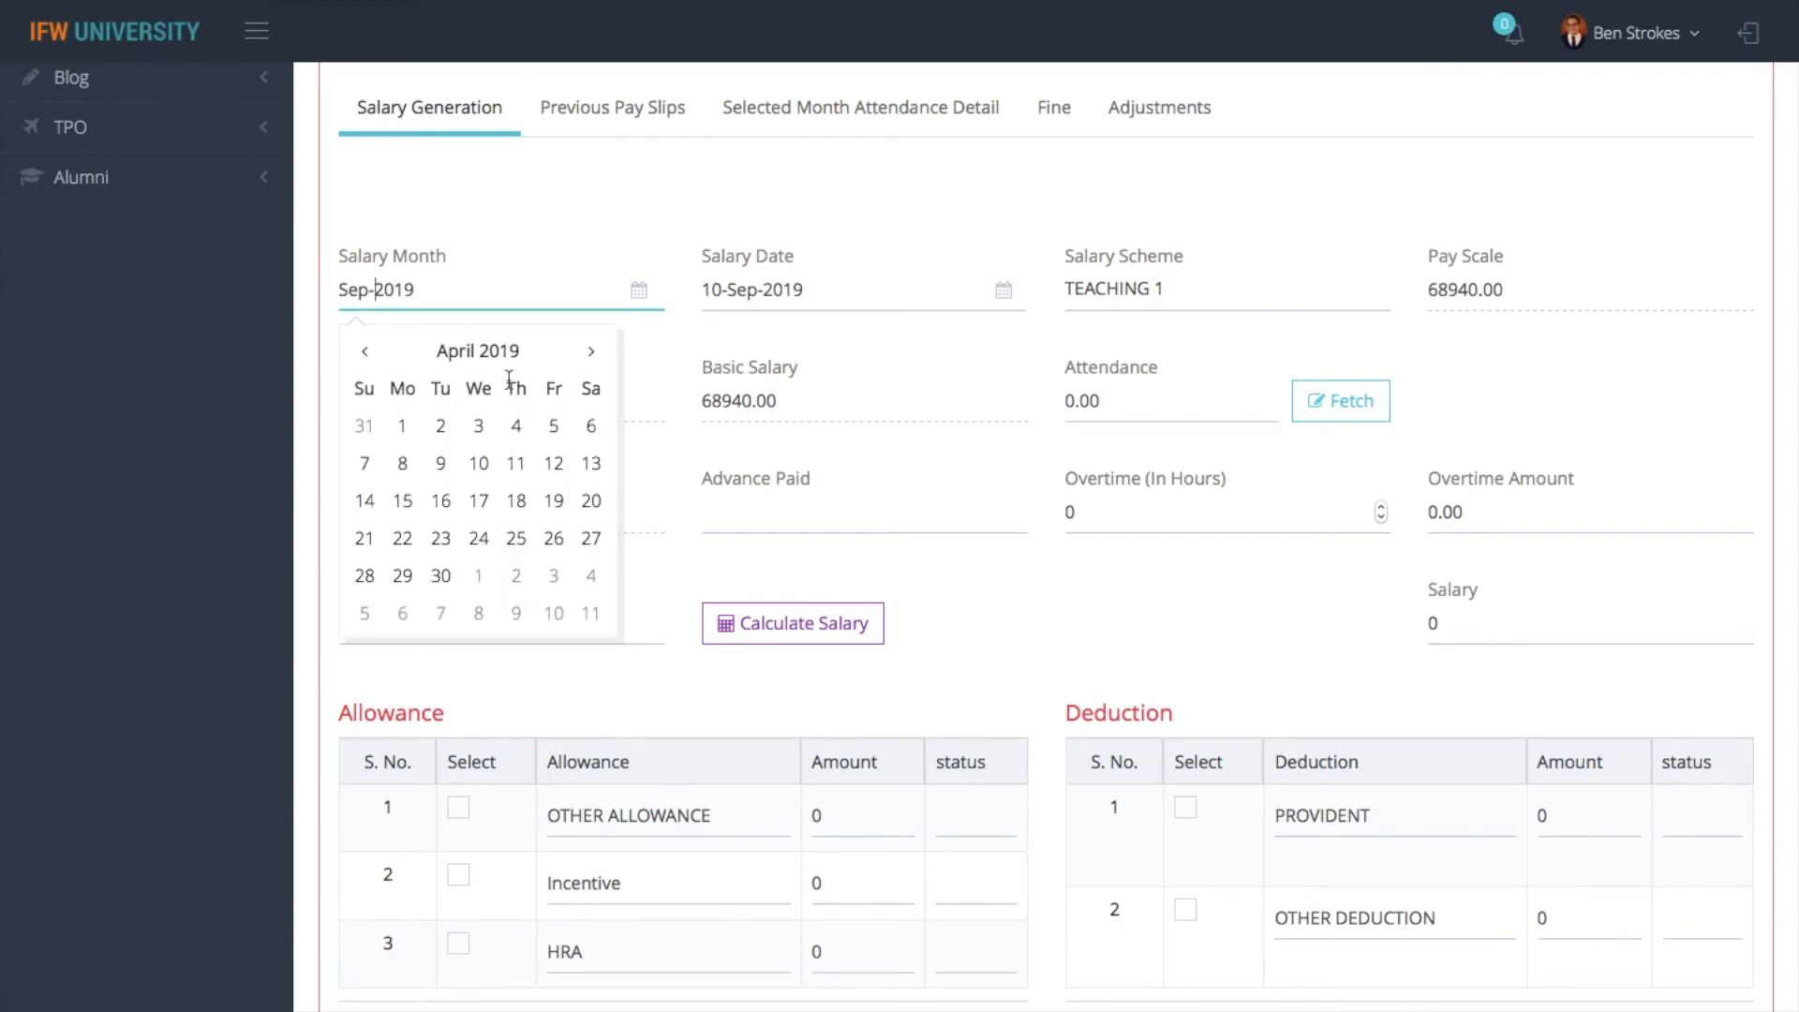
left_click(405, 425)
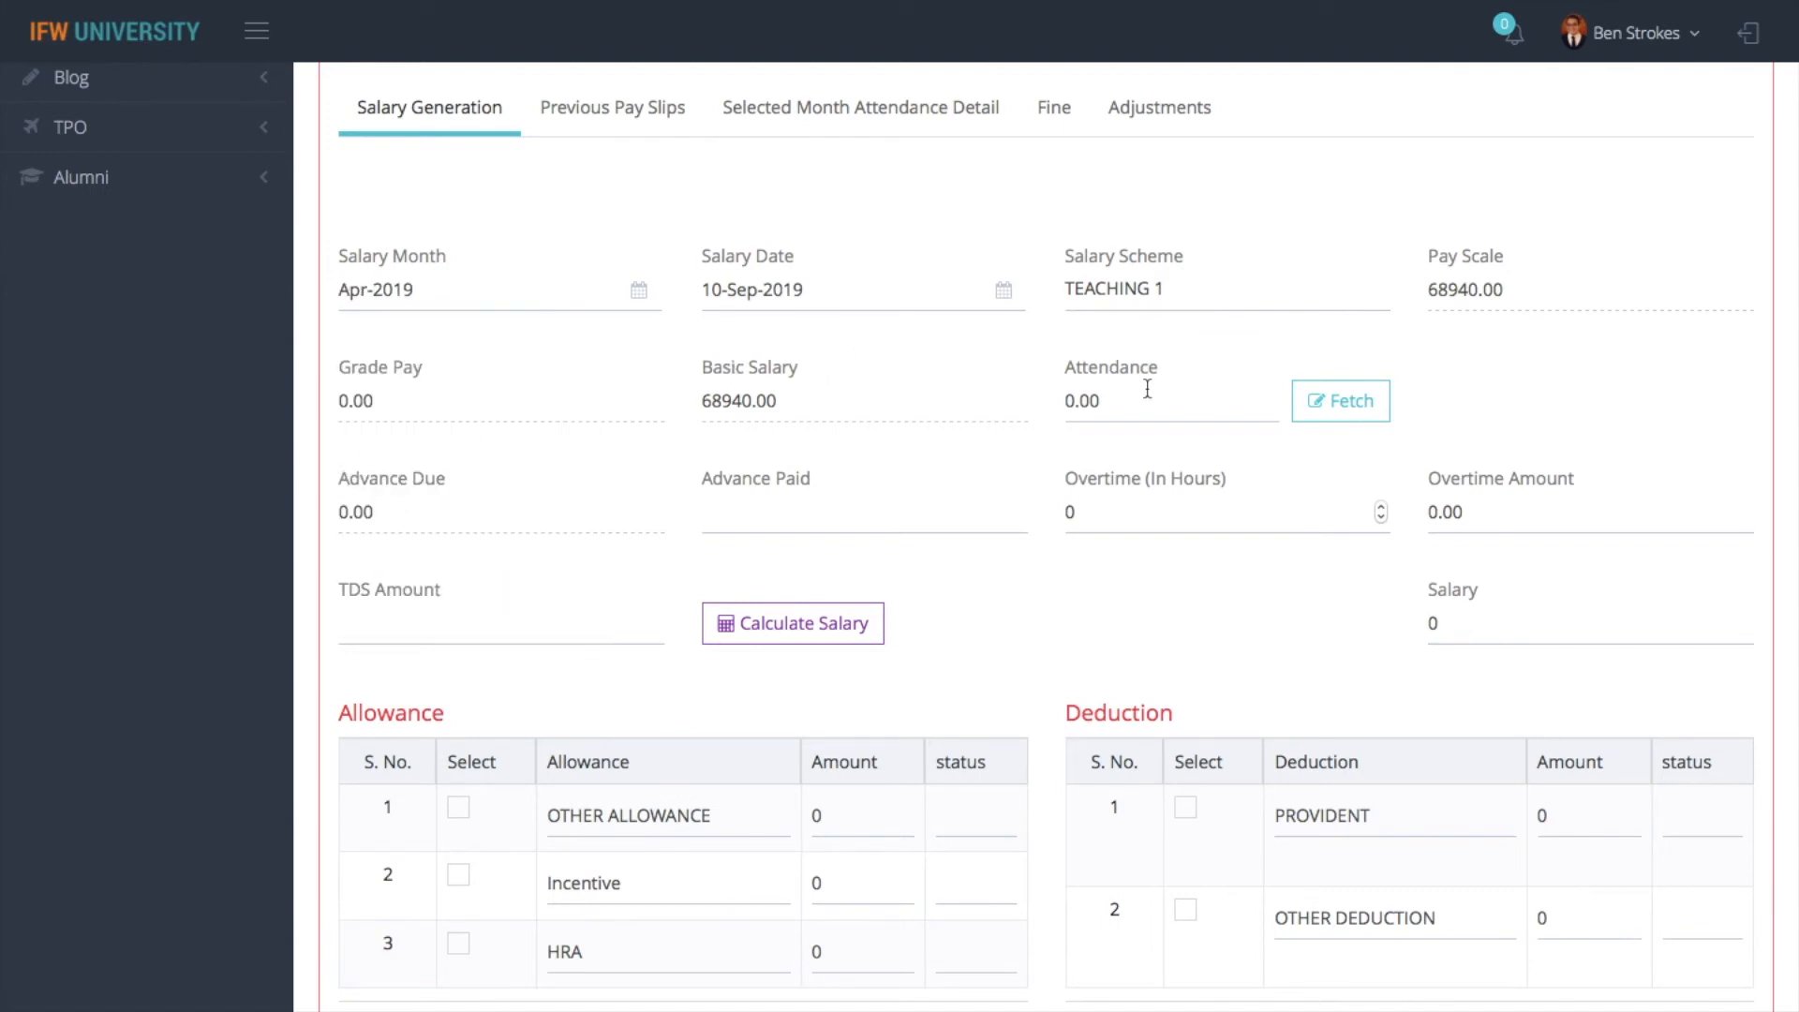
left_click(1344, 424)
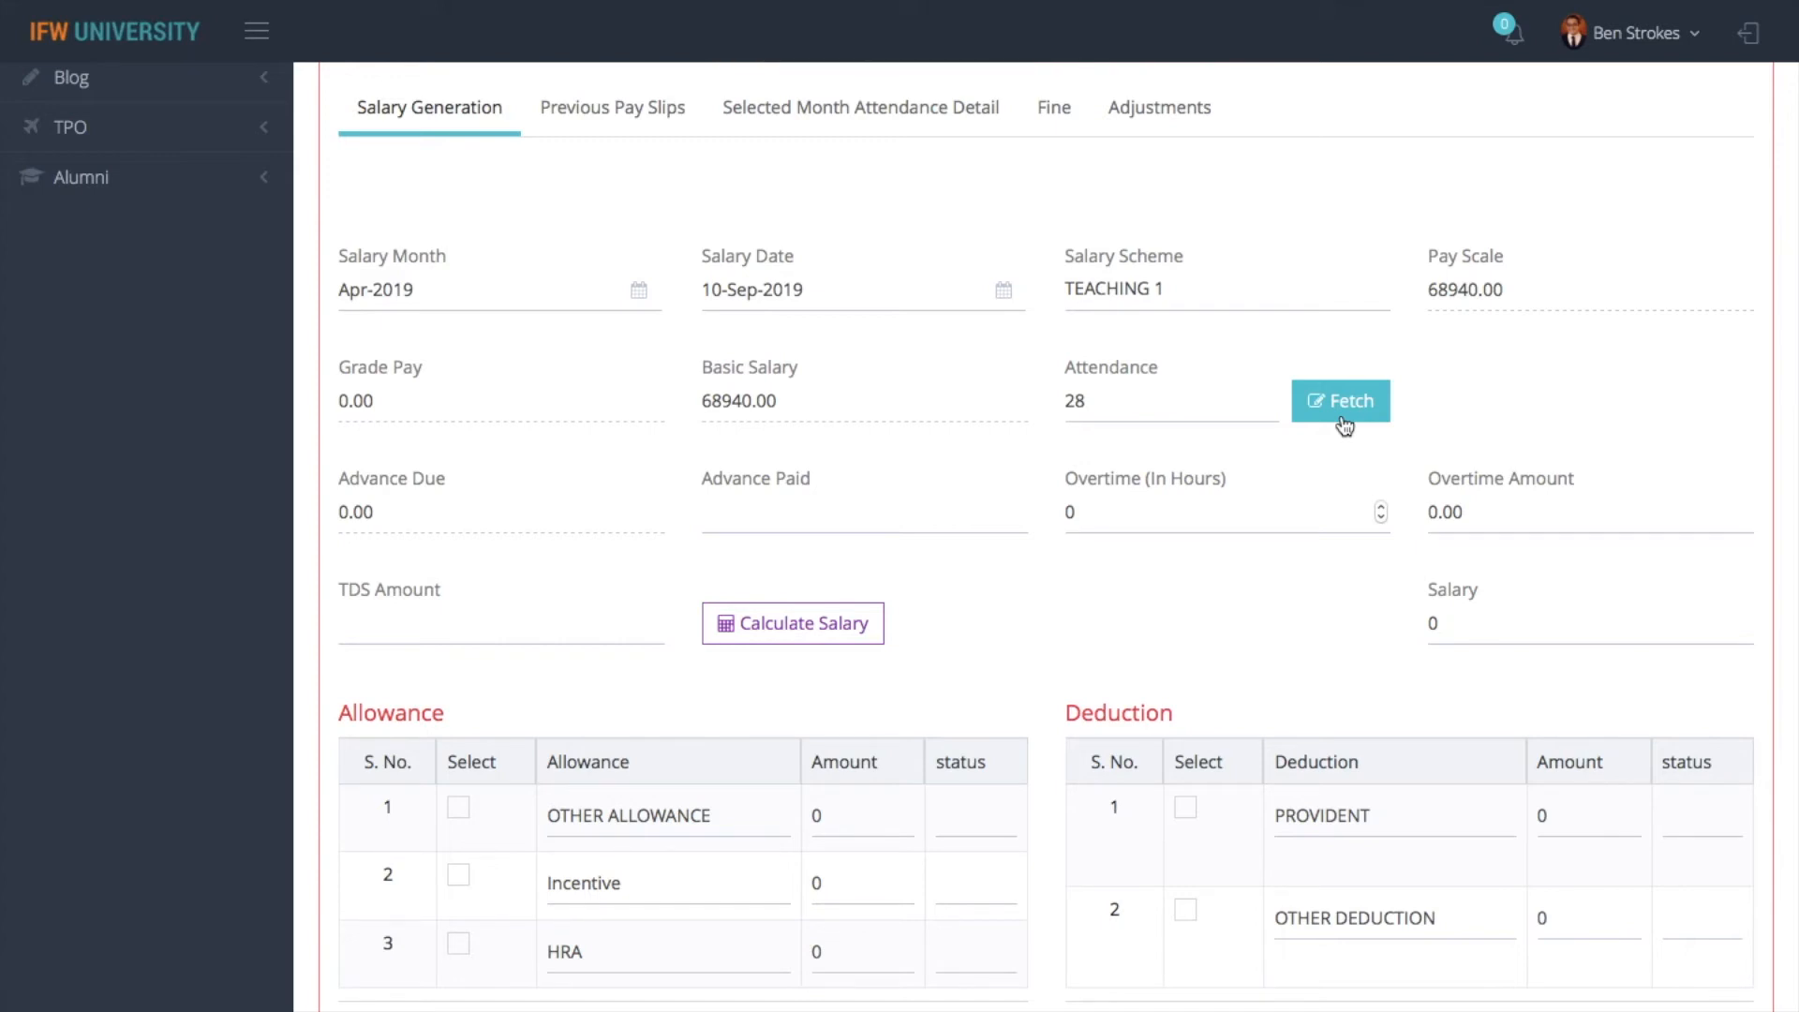
- Switch to the Employee Attendance module and open its Employee Manual In/Out form
scroll(60, 310, "up", 10)
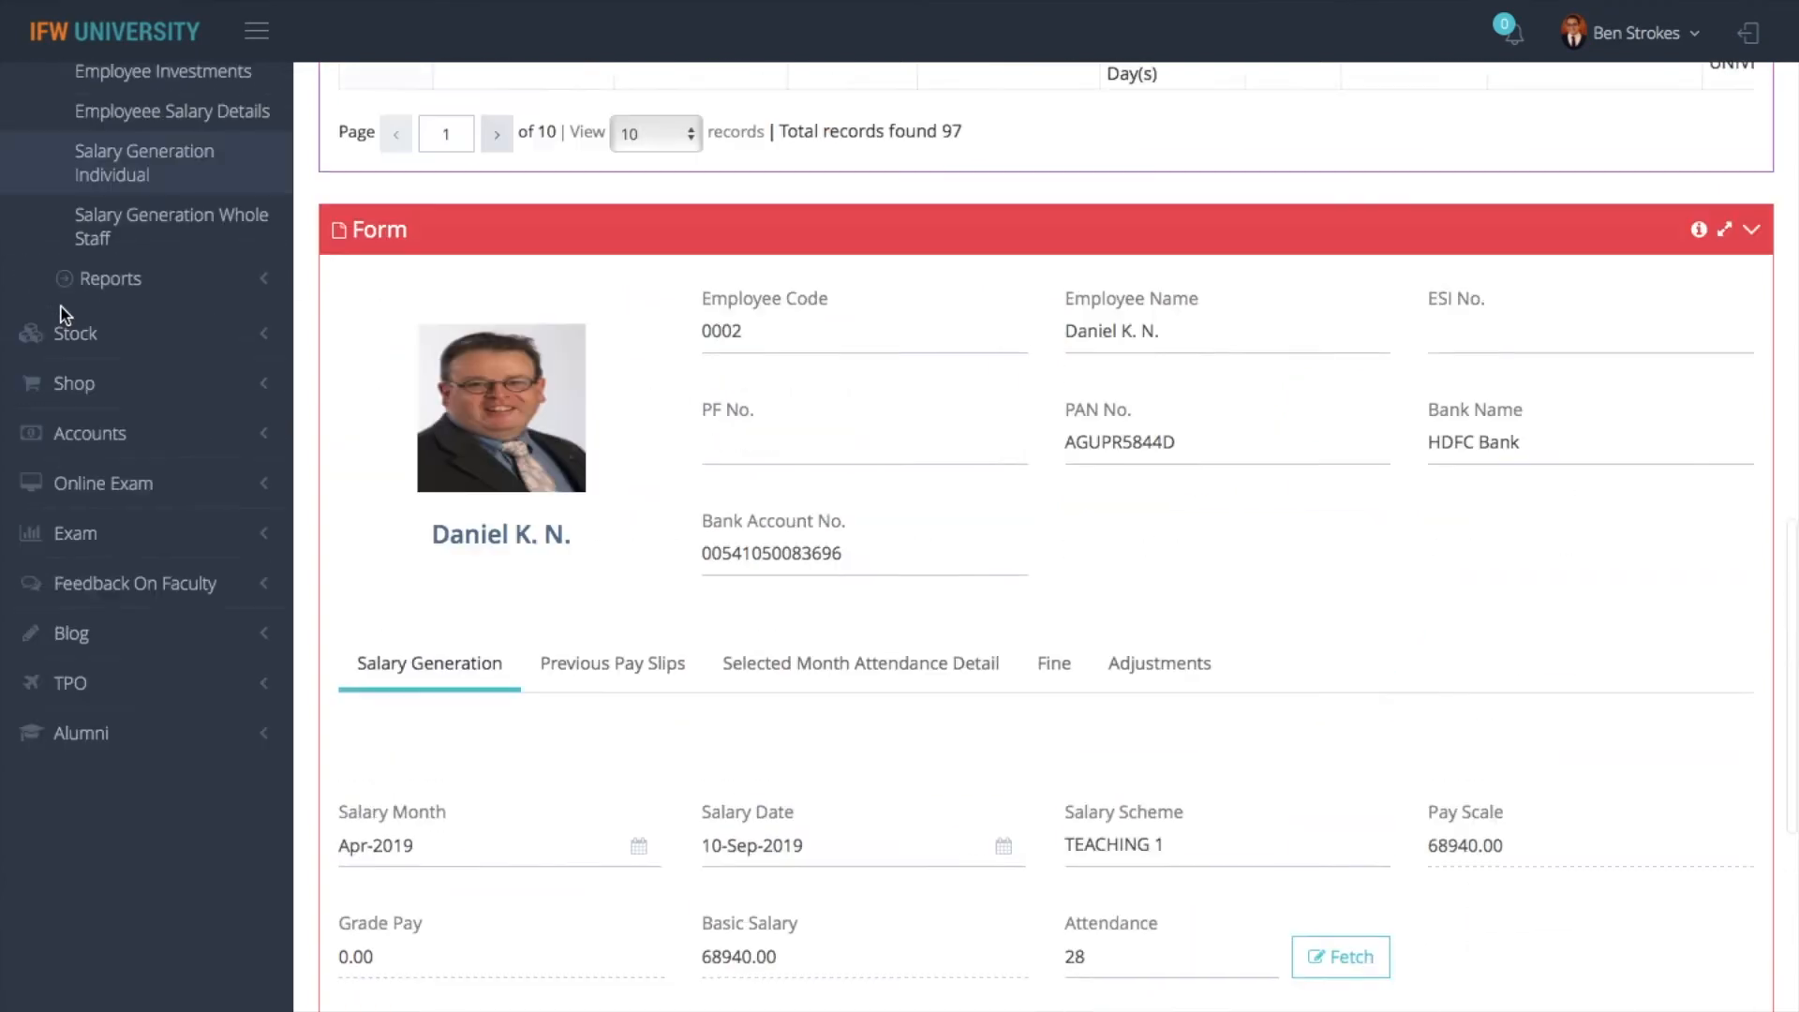
scroll(60, 306, "up", 8)
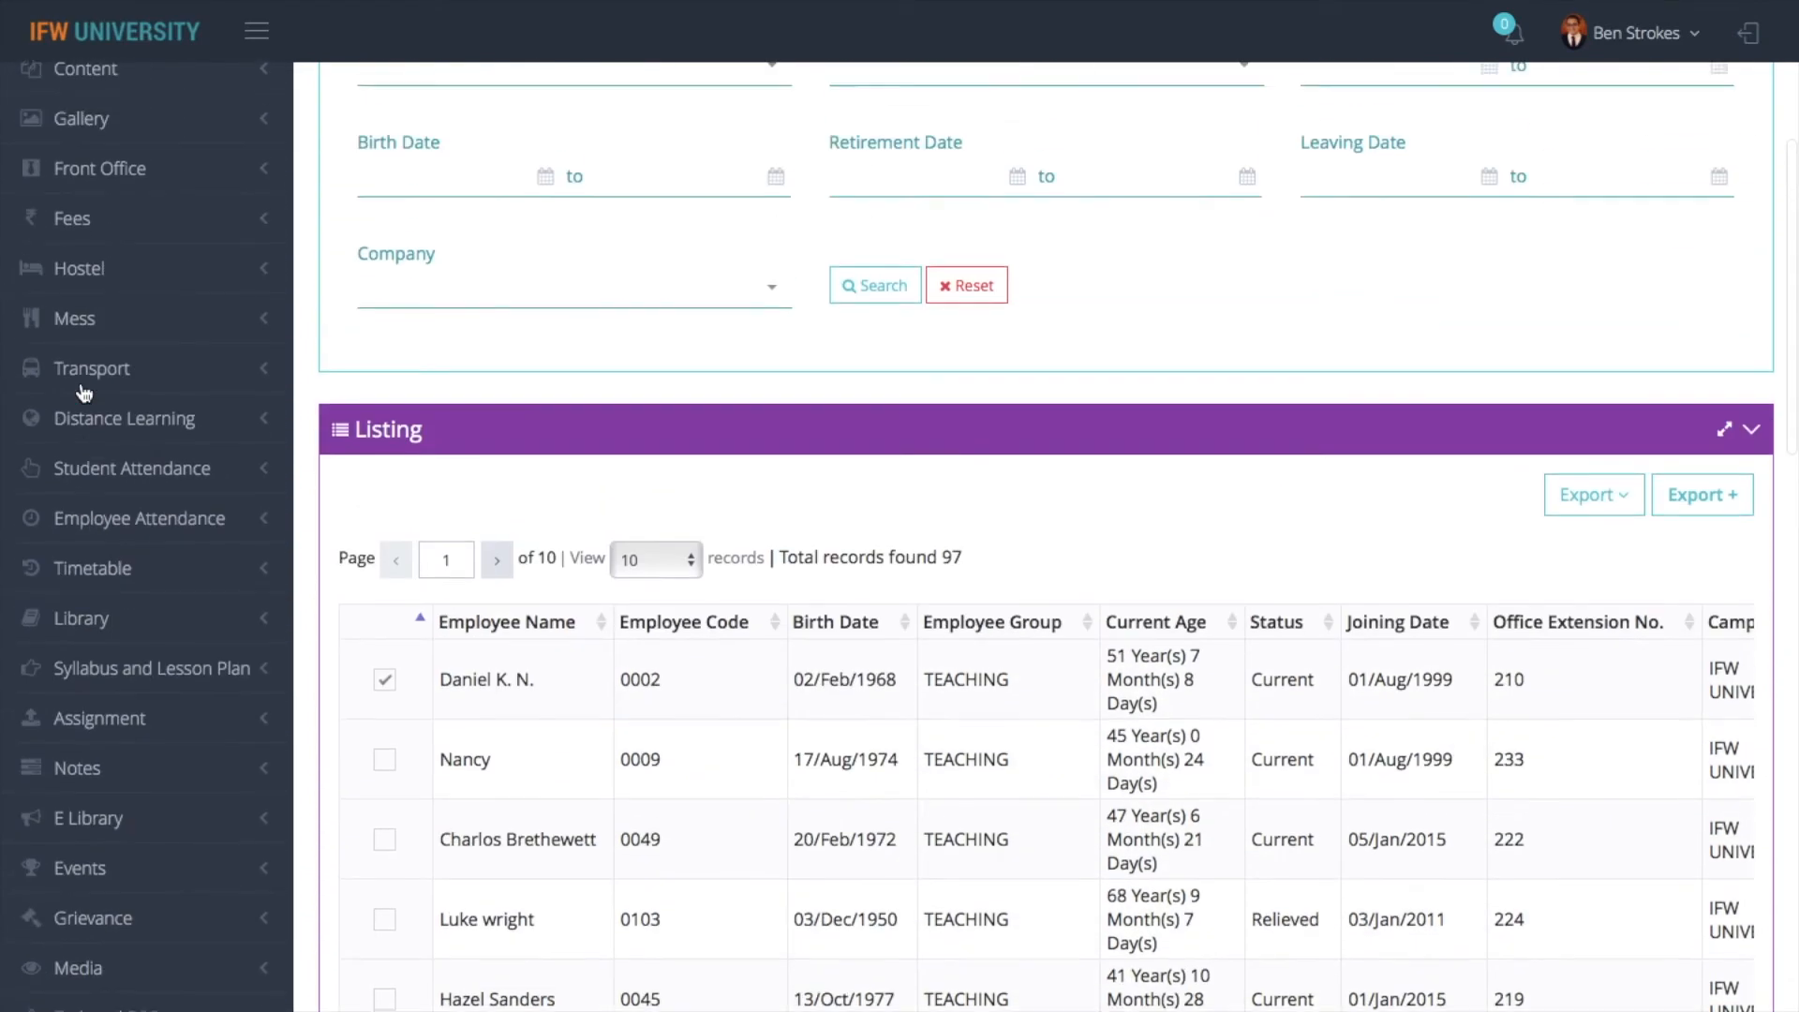
left_click(150, 525)
scroll(145, 530, "down", 2)
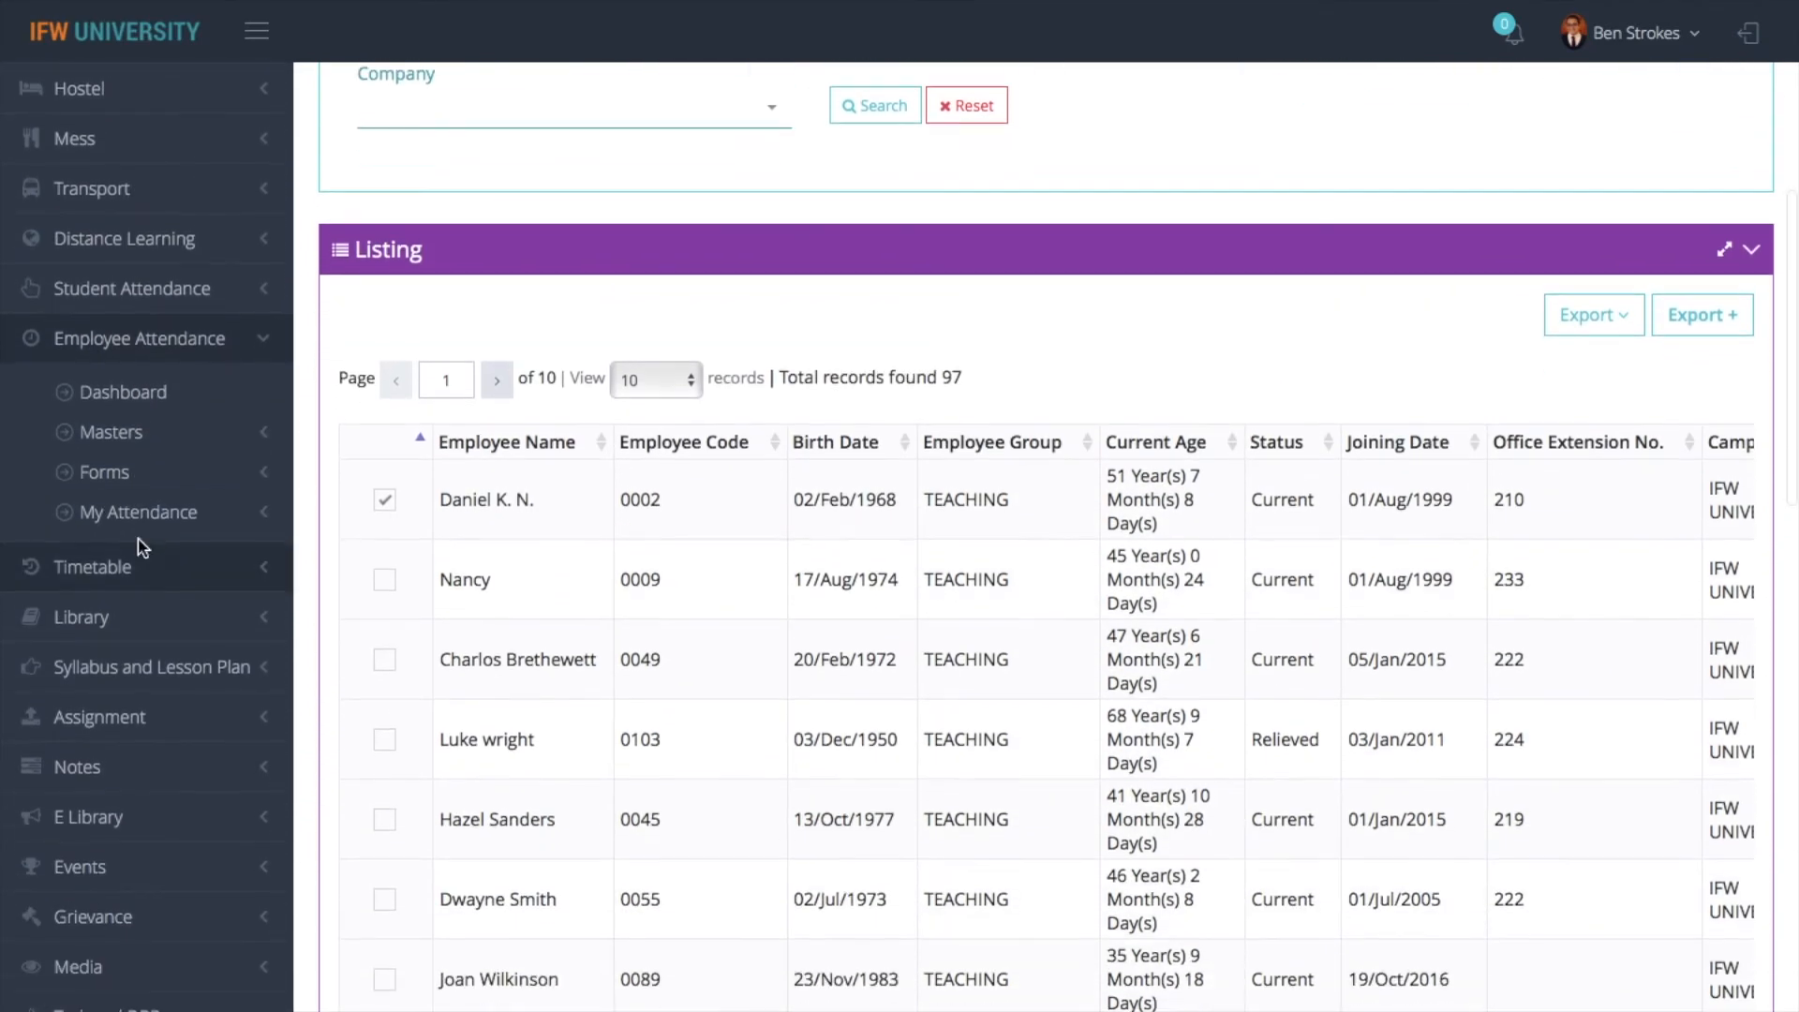
left_click(134, 478)
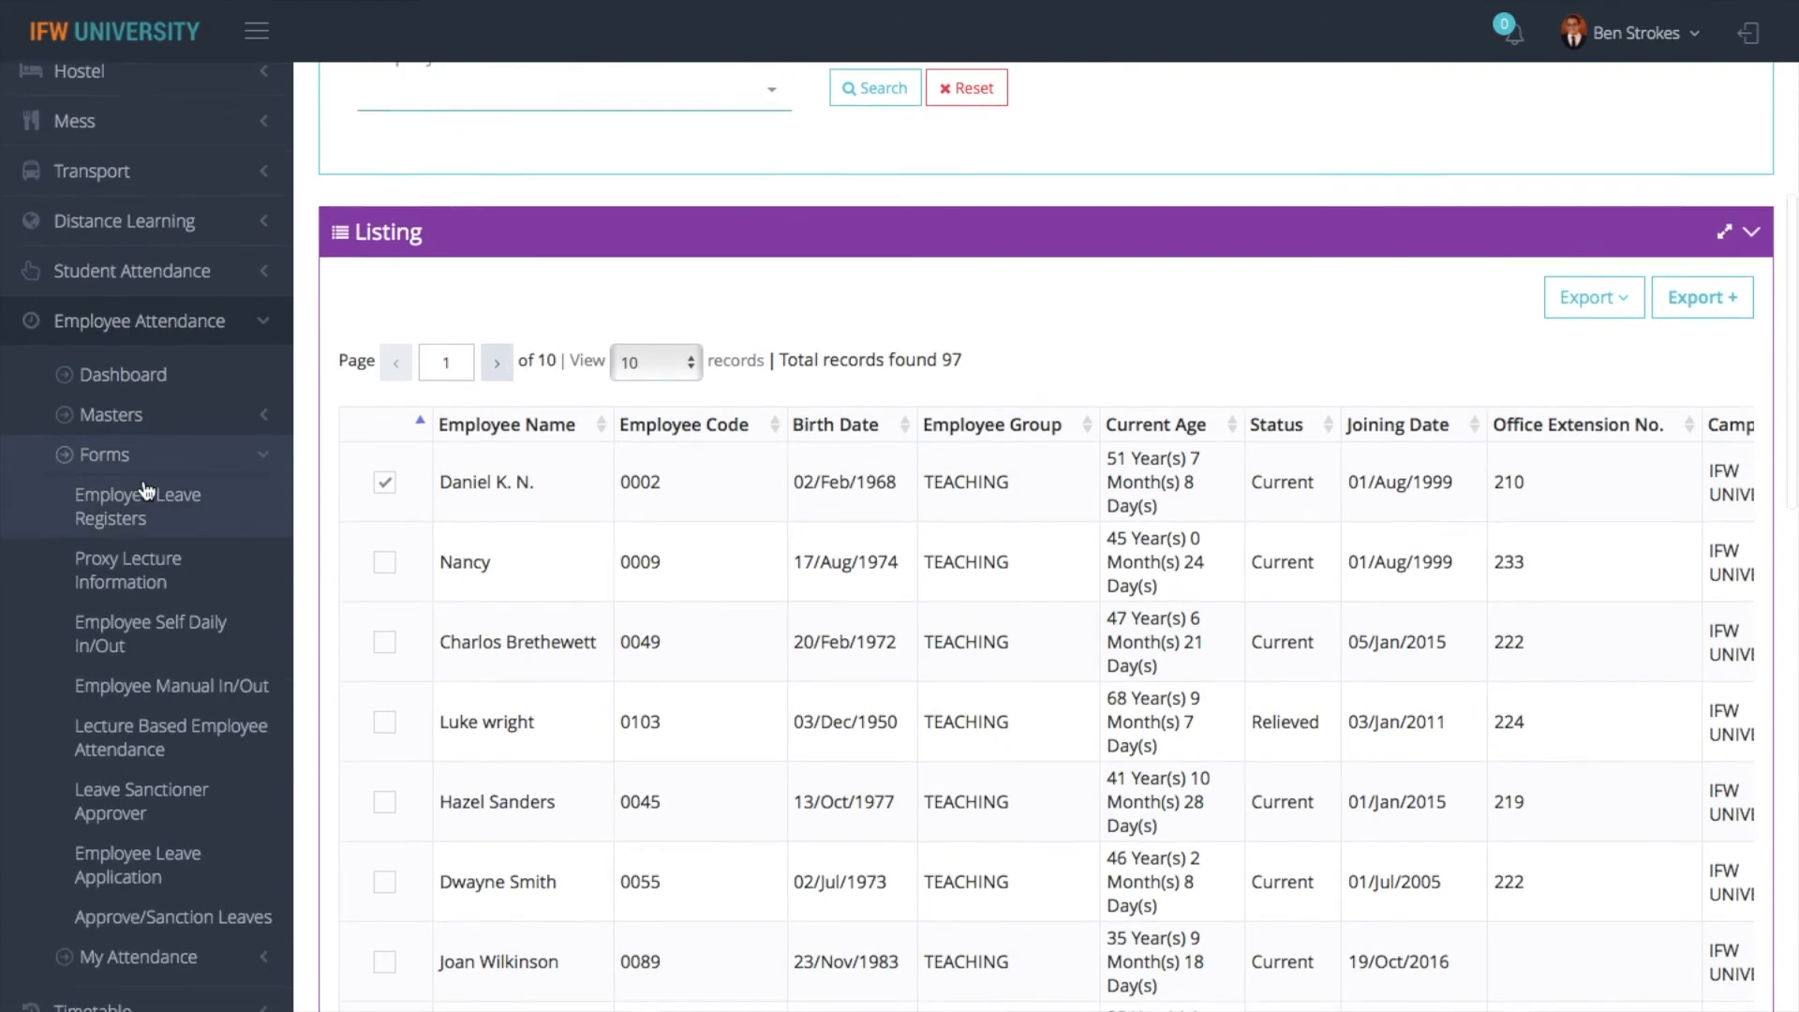
scroll(174, 544, "down", 2)
left_click(176, 566)
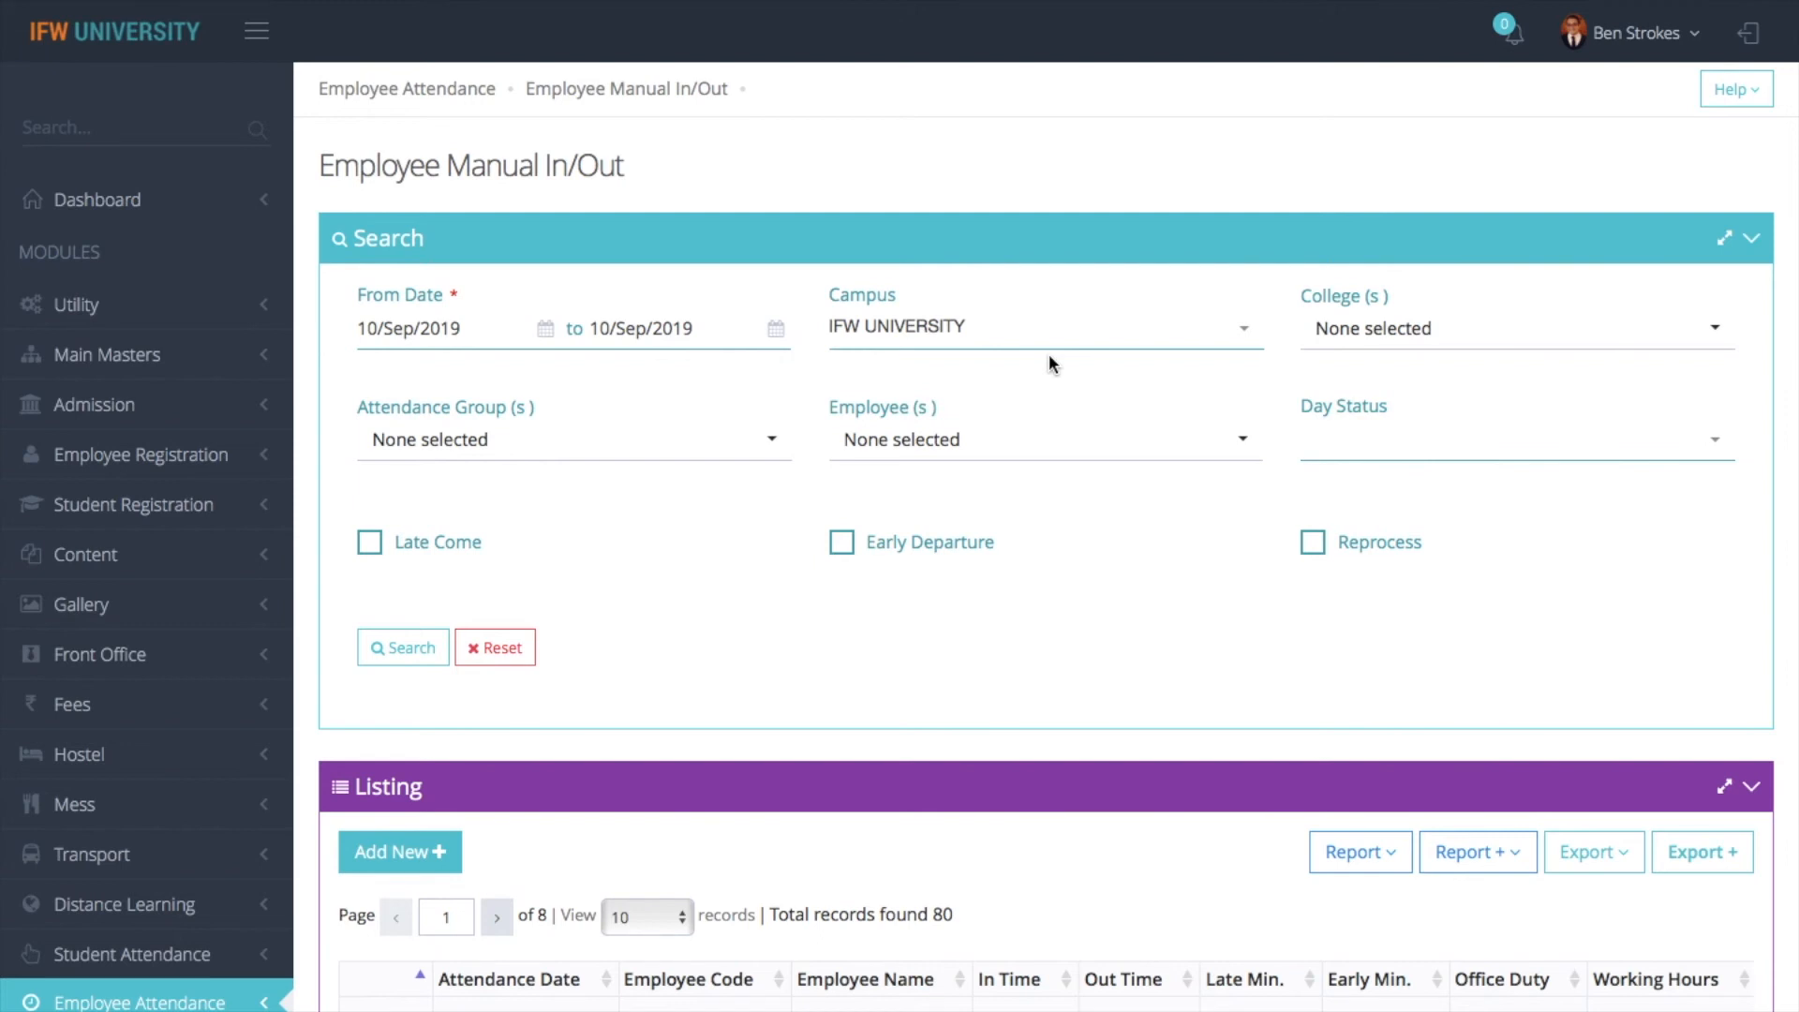
- Set the attendance search date range from 01/Apr/2019 to 30/Apr/2019
left_click(426, 328)
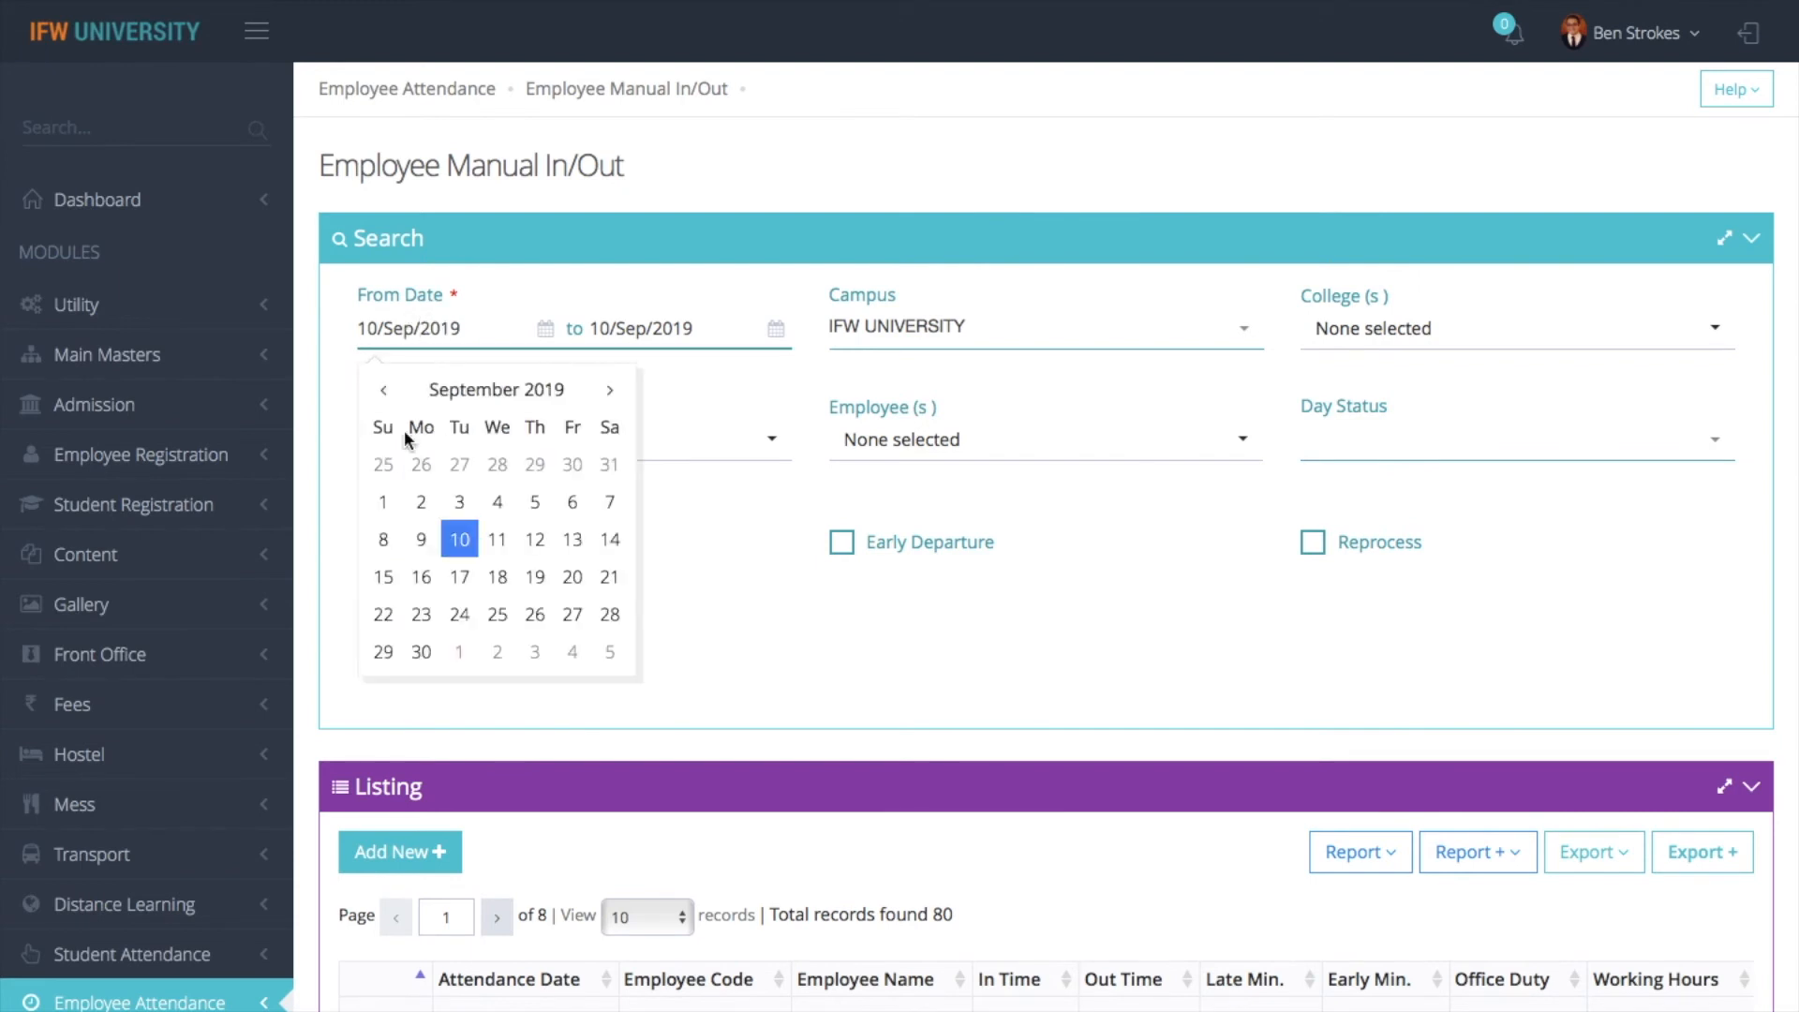
left_click(383, 390)
left_click(383, 390)
left_click(384, 390)
left_click(384, 390)
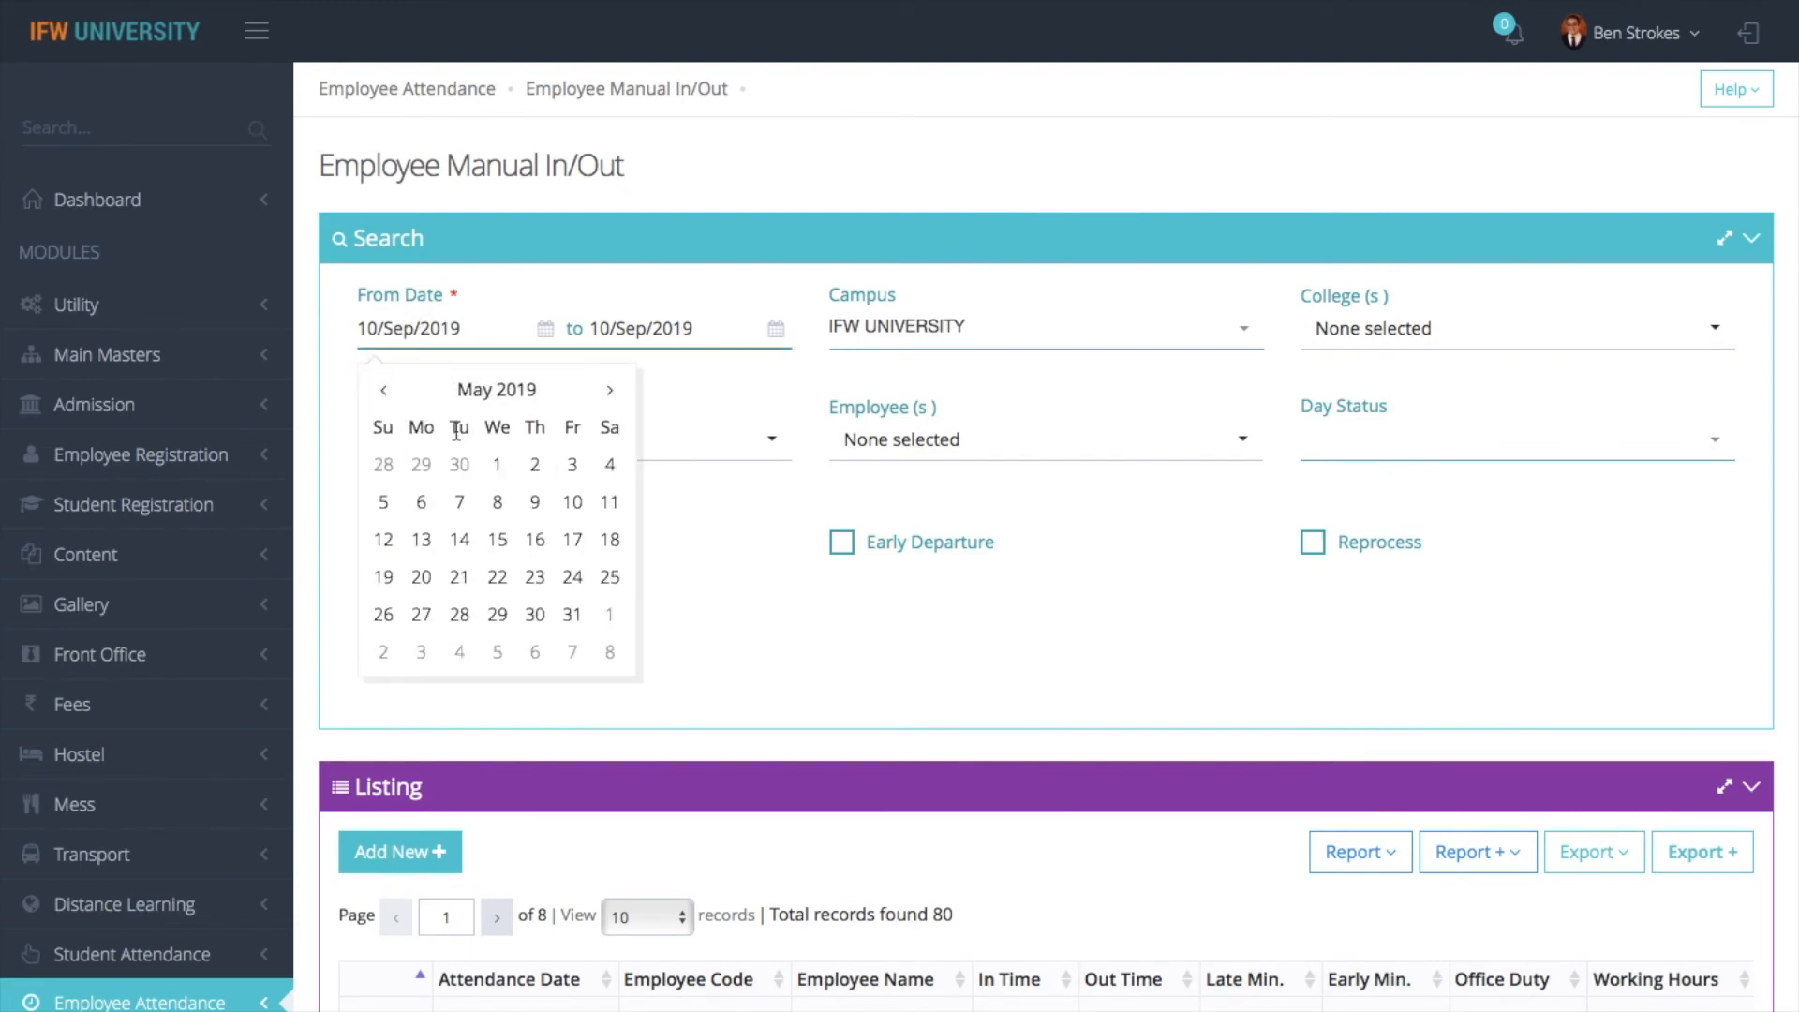
left_click(384, 389)
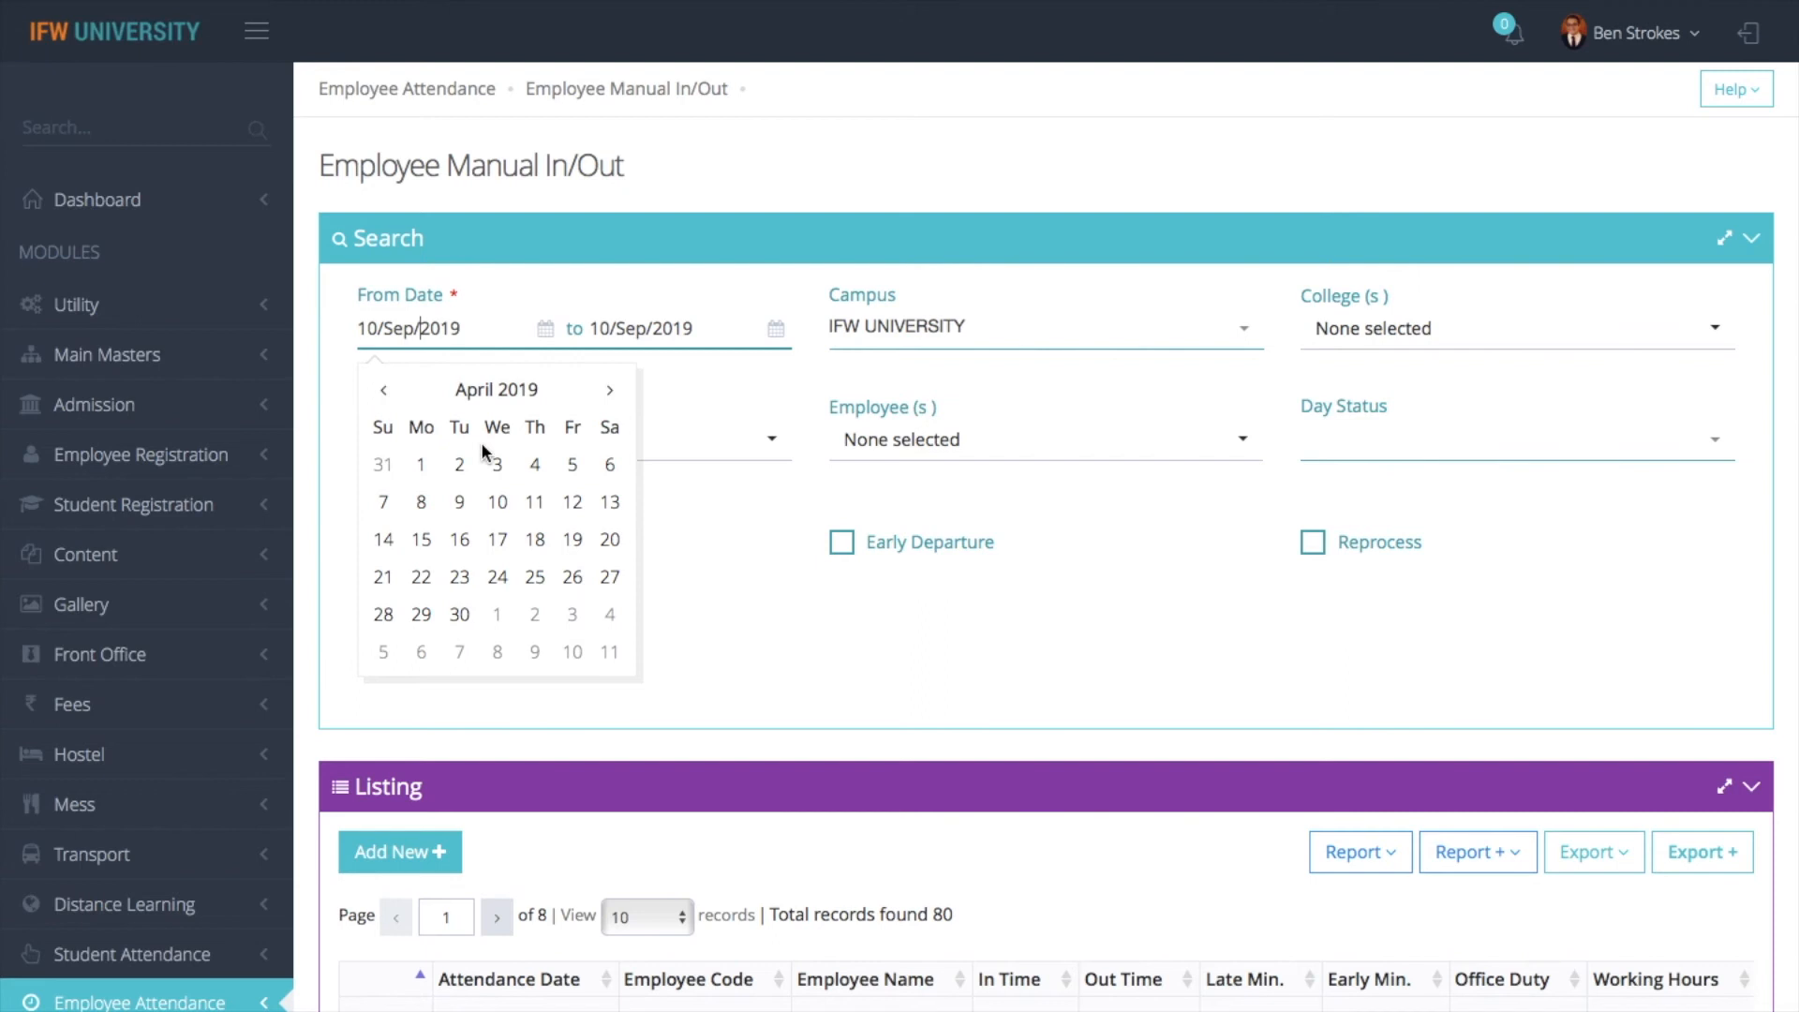
left_click(421, 464)
left_click(652, 328)
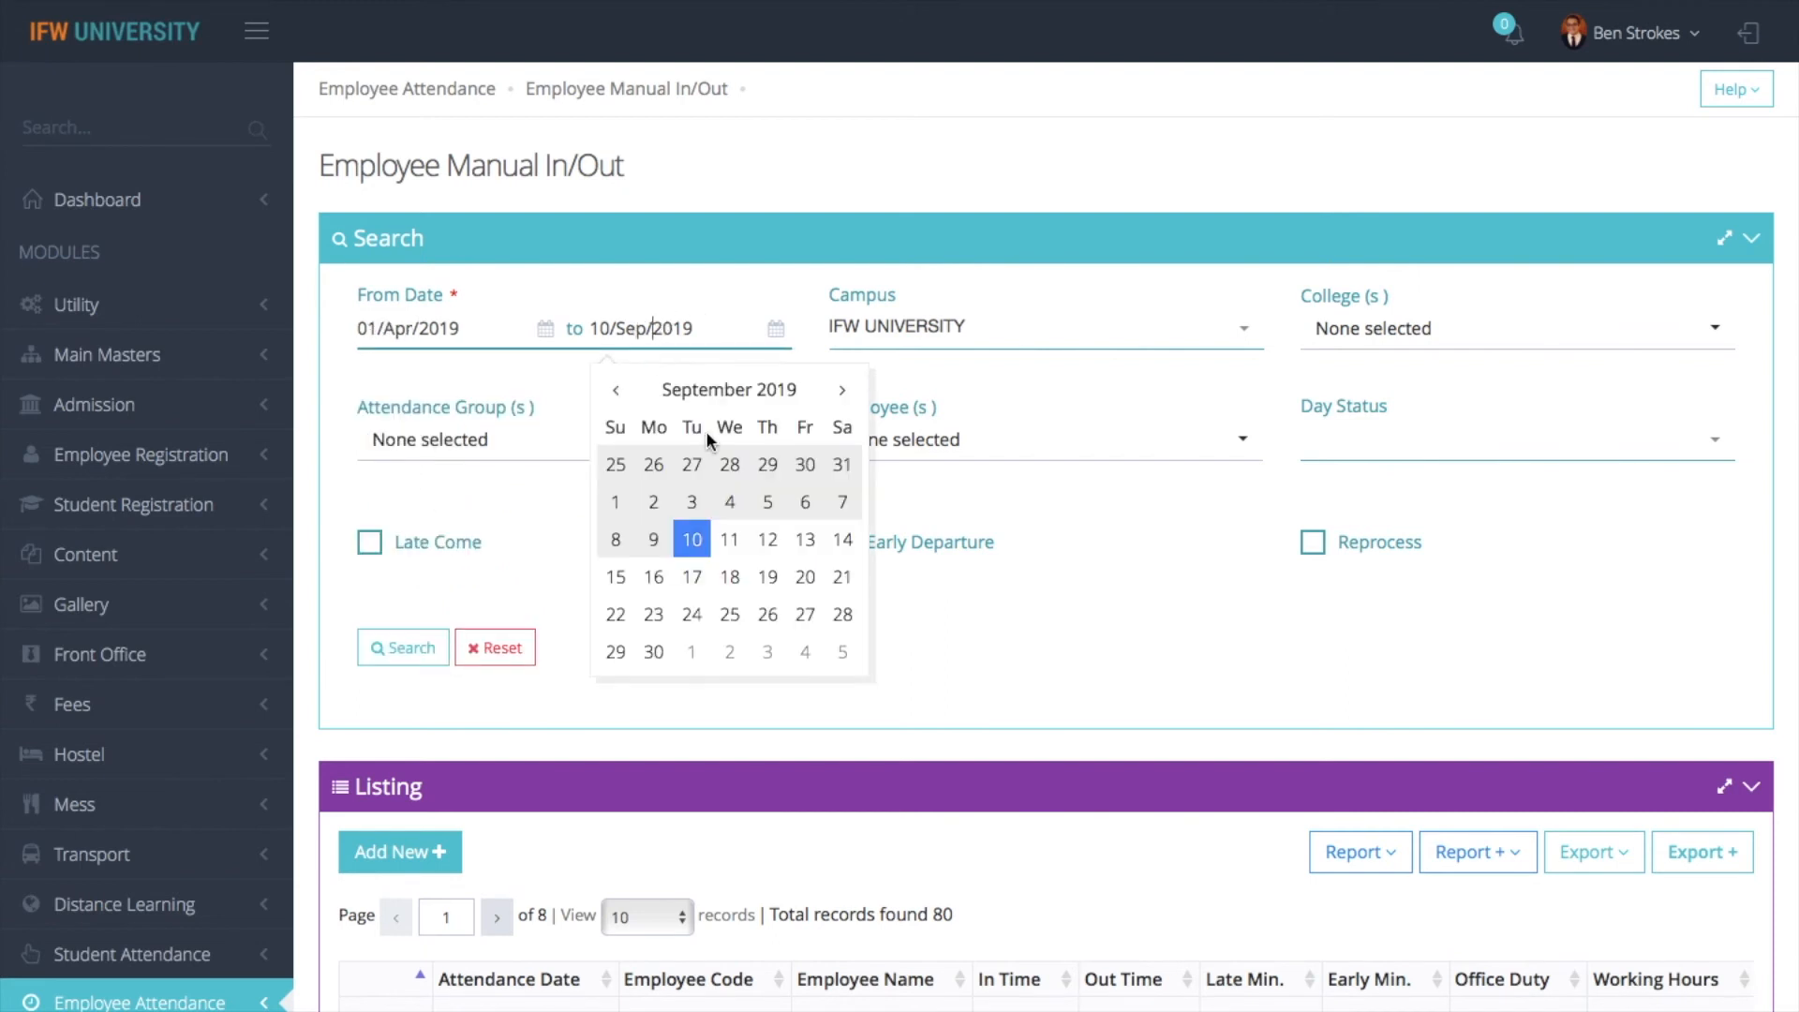
left_click(629, 395)
left_click(630, 395)
left_click(630, 395)
left_click(630, 395)
left_click(630, 395)
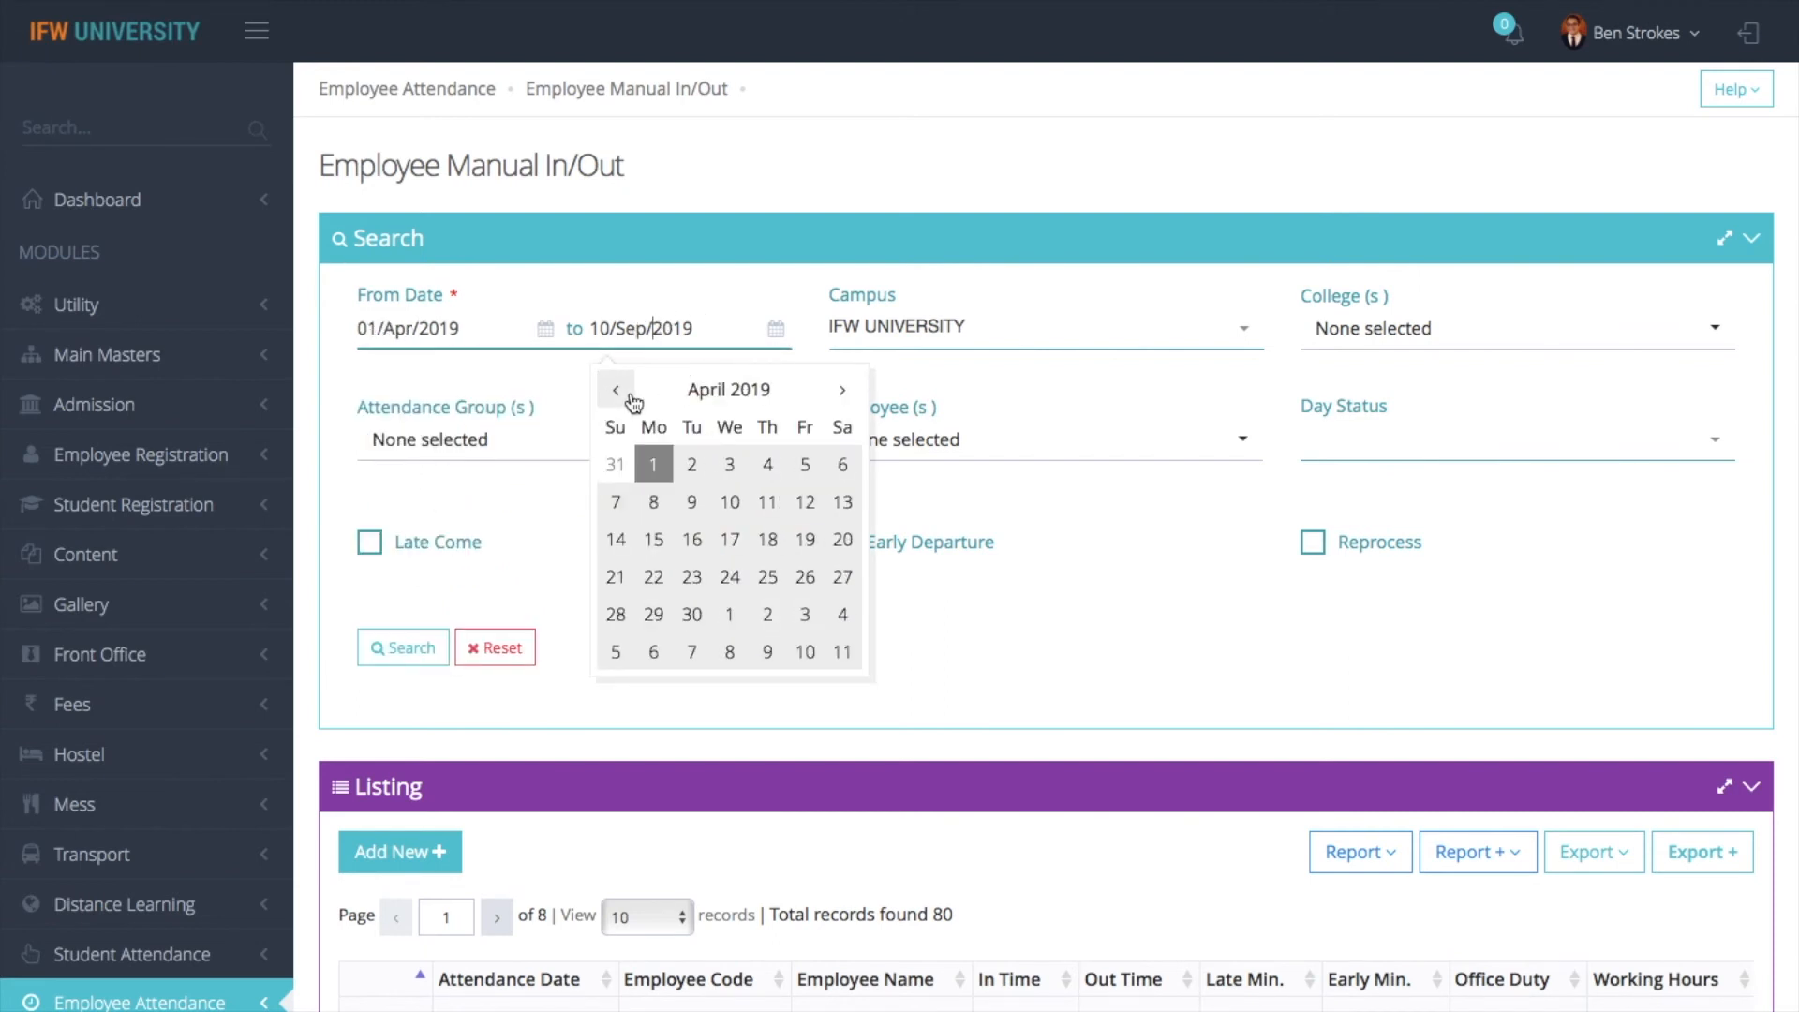
left_click(692, 613)
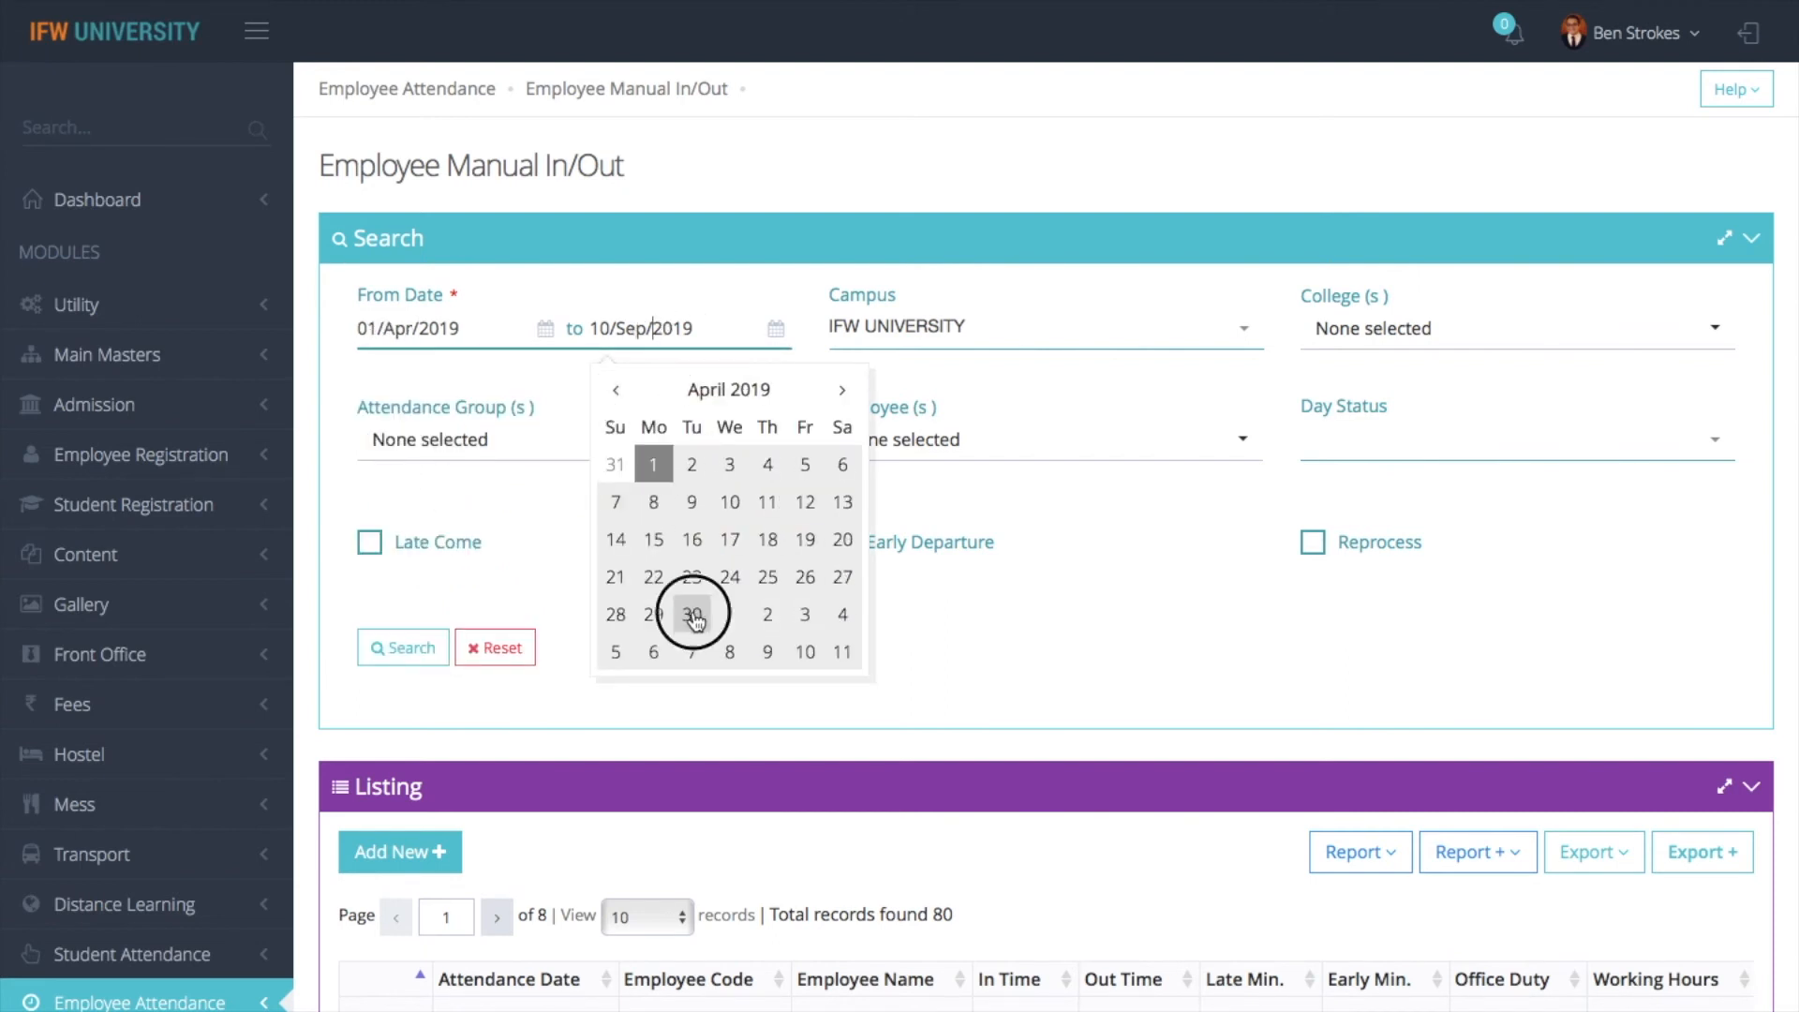
- Filter the attendance by college IFW SCHOOL OF ARCHITECTURE and the employee's name, and run the search
left_click(1394, 343)
left_click(1370, 542)
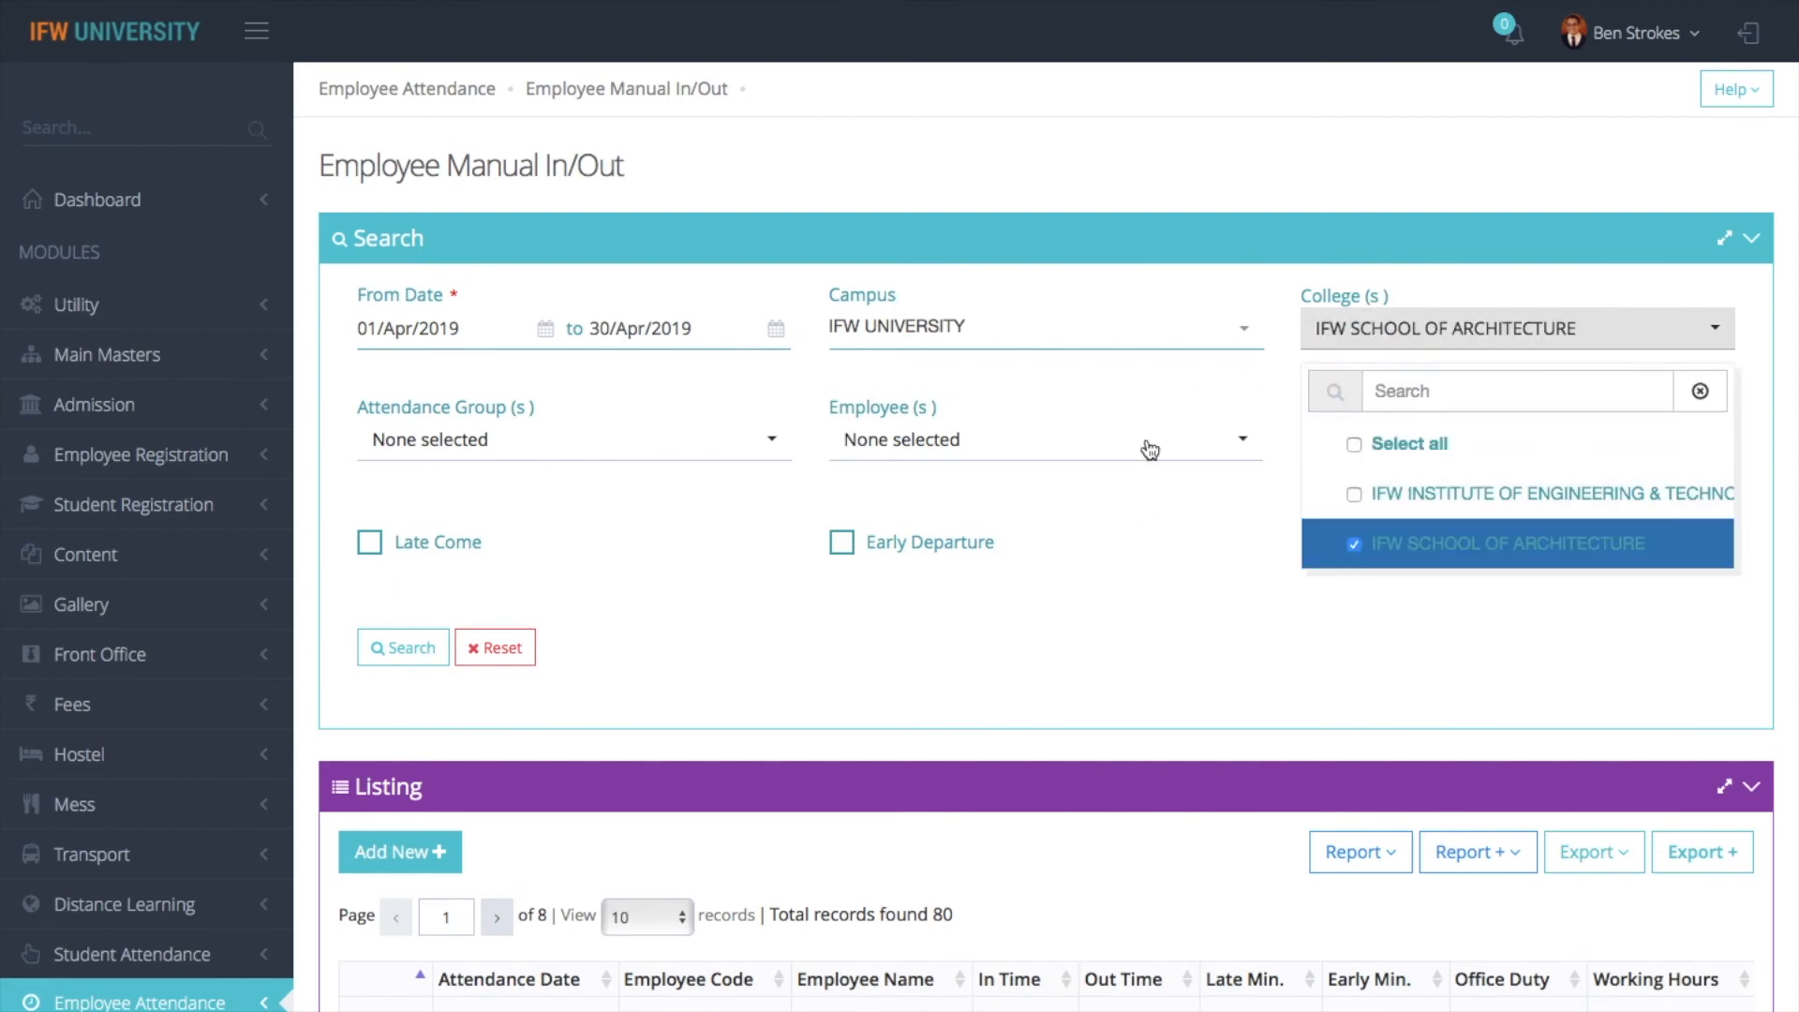
left_click(999, 450)
left_click(971, 443)
type("danie")
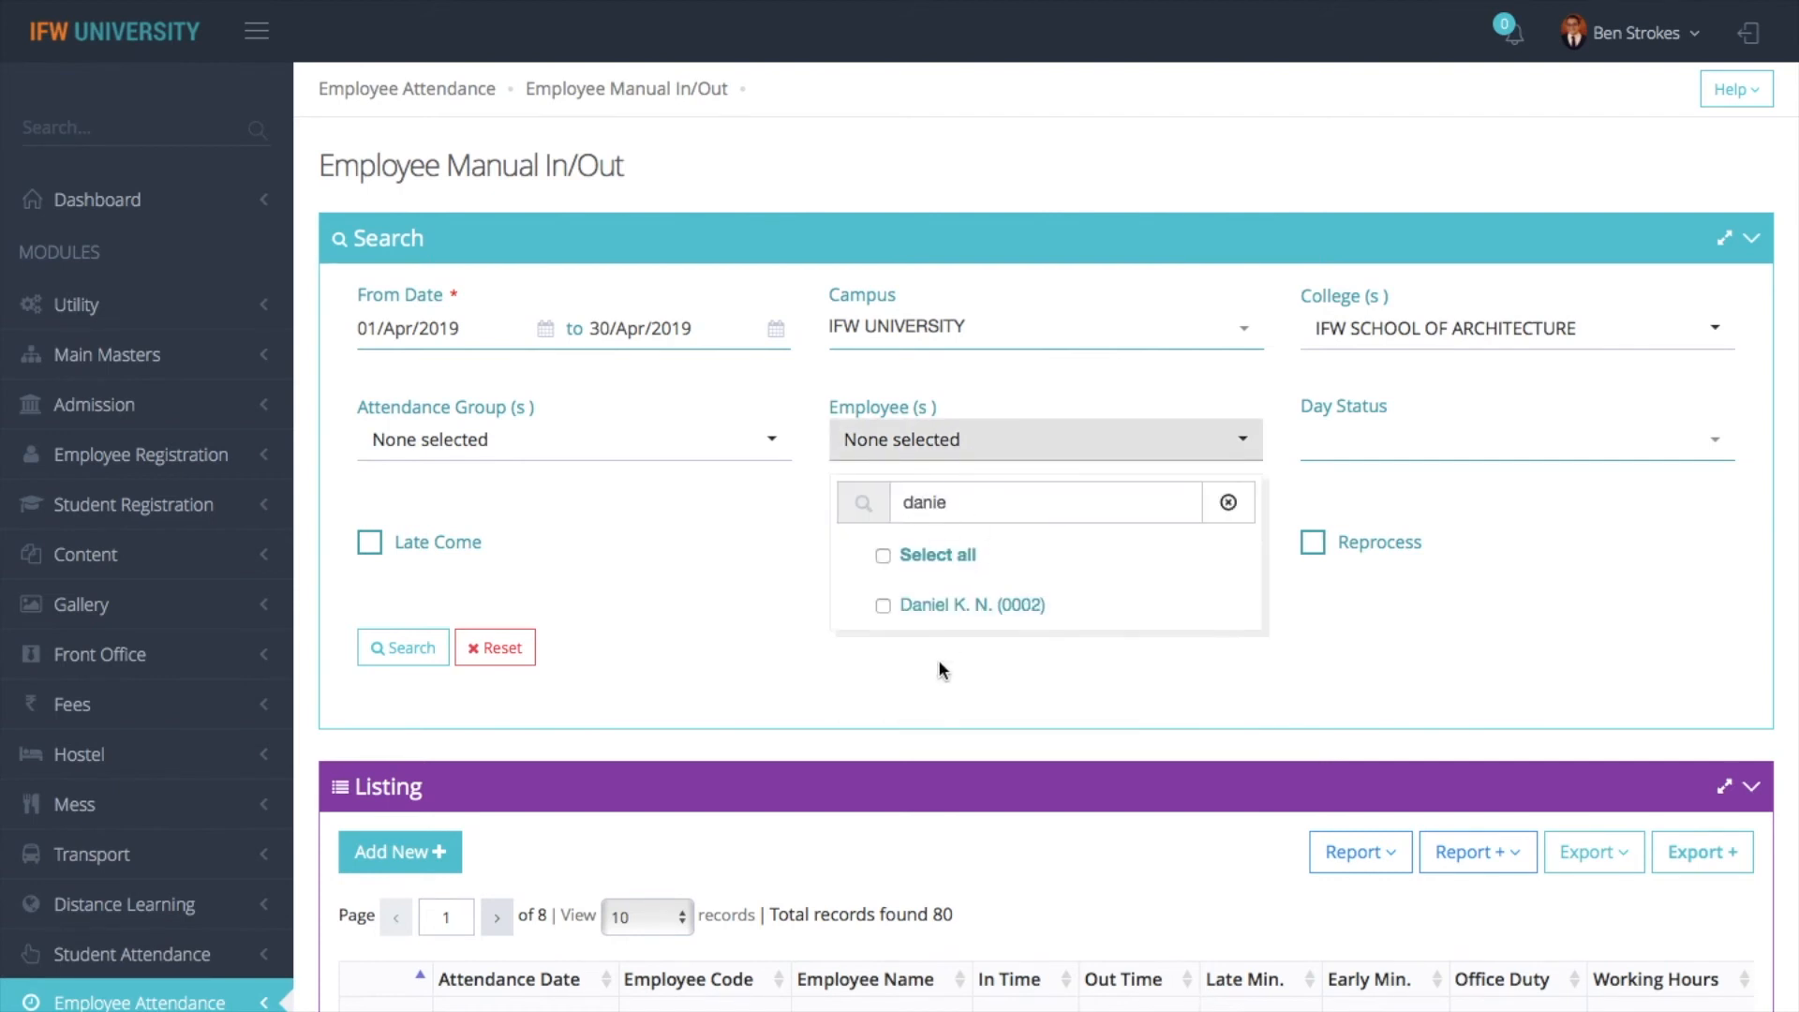
left_click(942, 607)
left_click(403, 648)
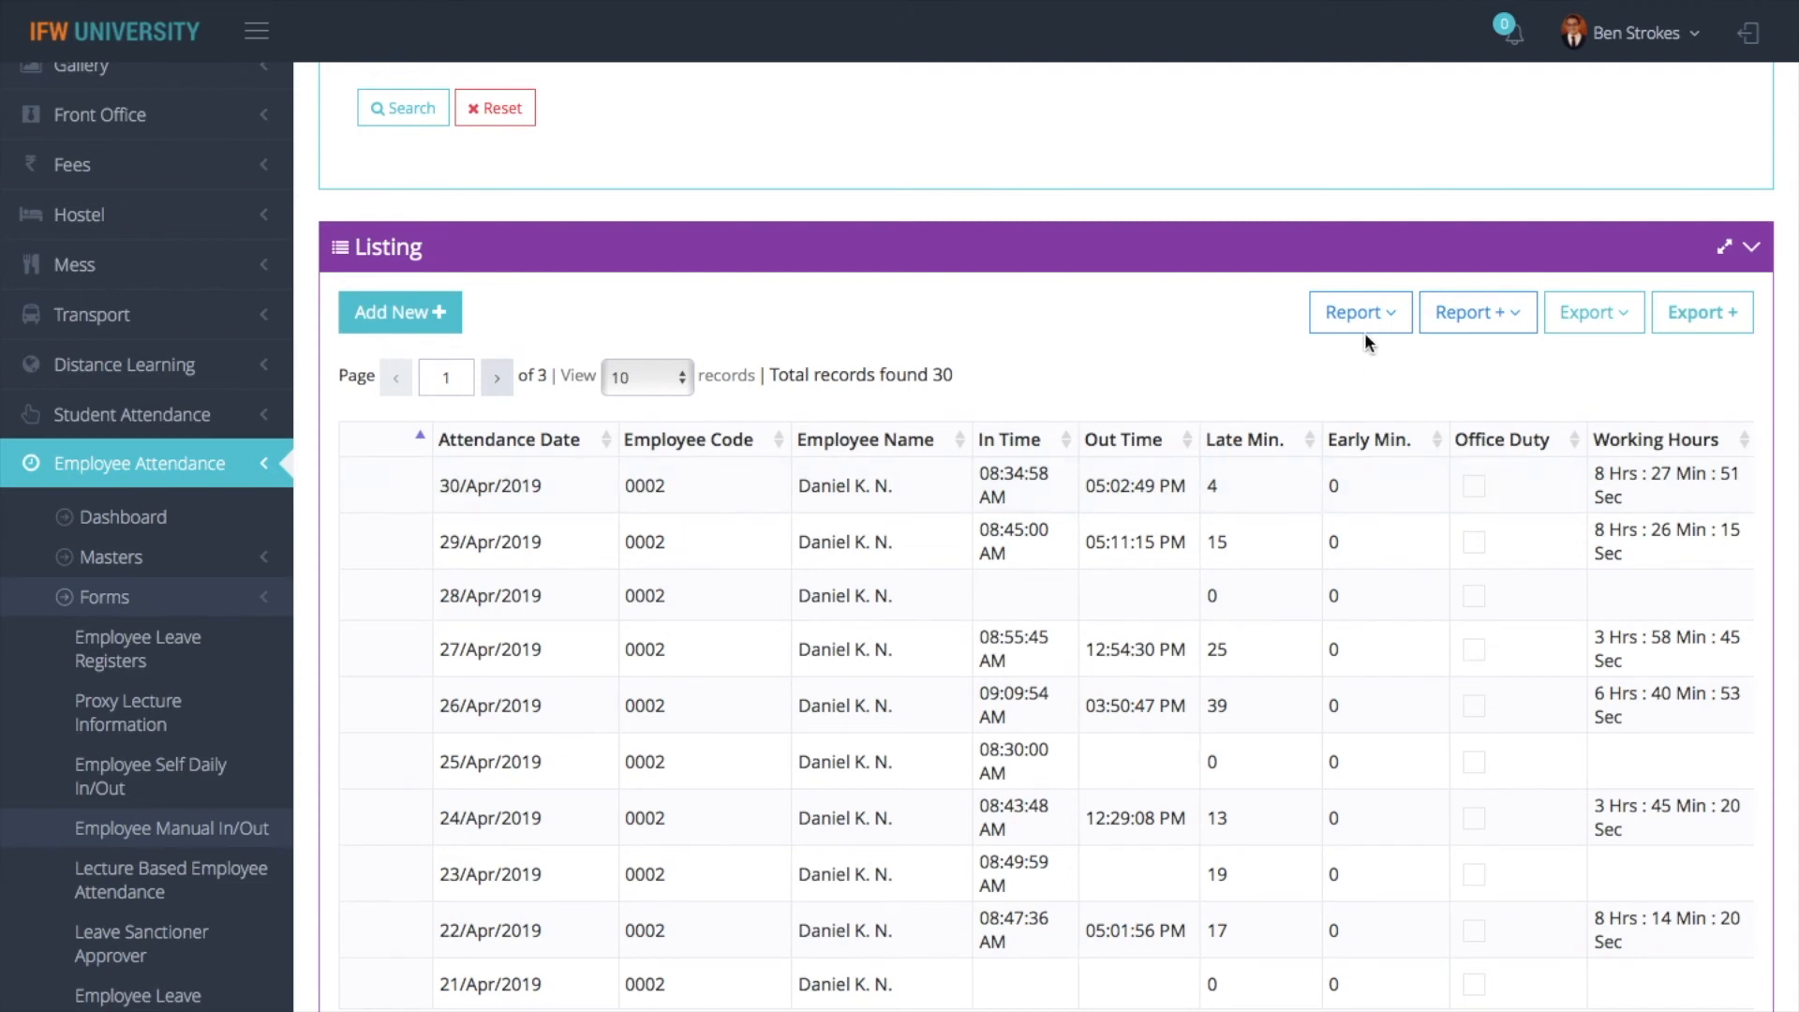
- Open the Report + for Employee Attendance (Month Wise) and set its date range from 01/Apr/2019 to 30/Apr/2019
left_click(1490, 316)
left_click(1411, 372)
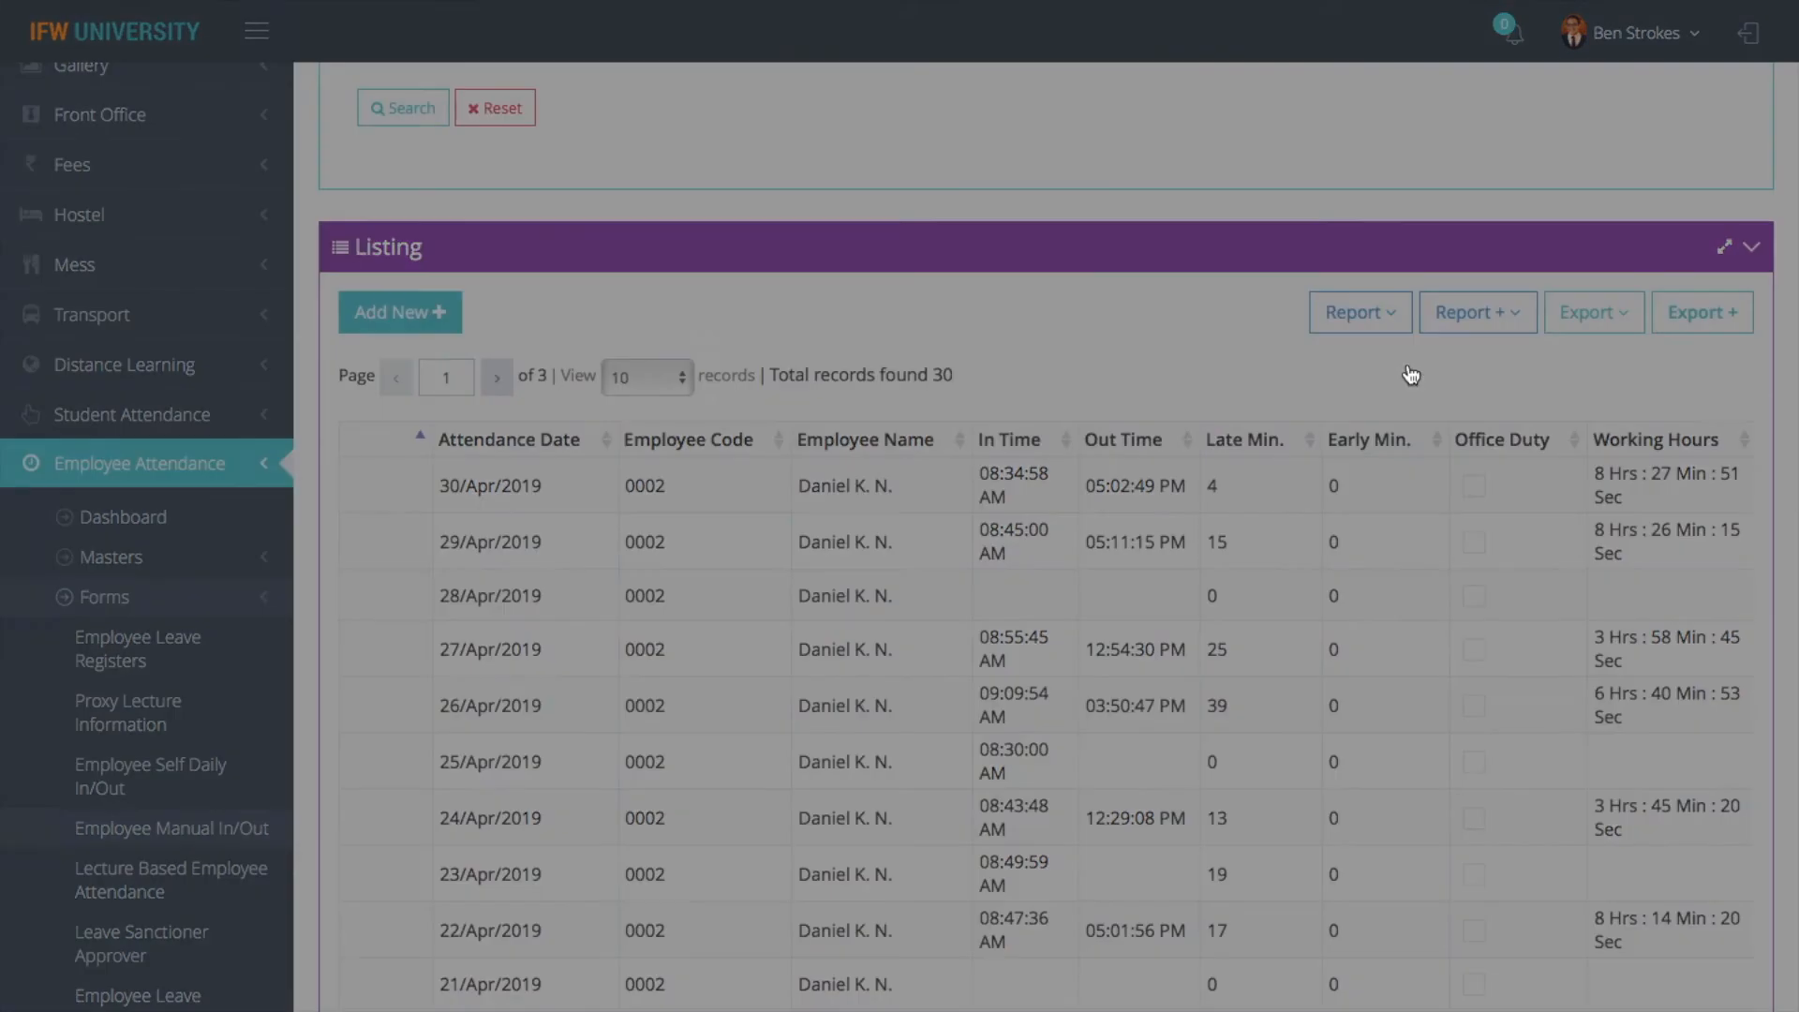
left_click(407, 338)
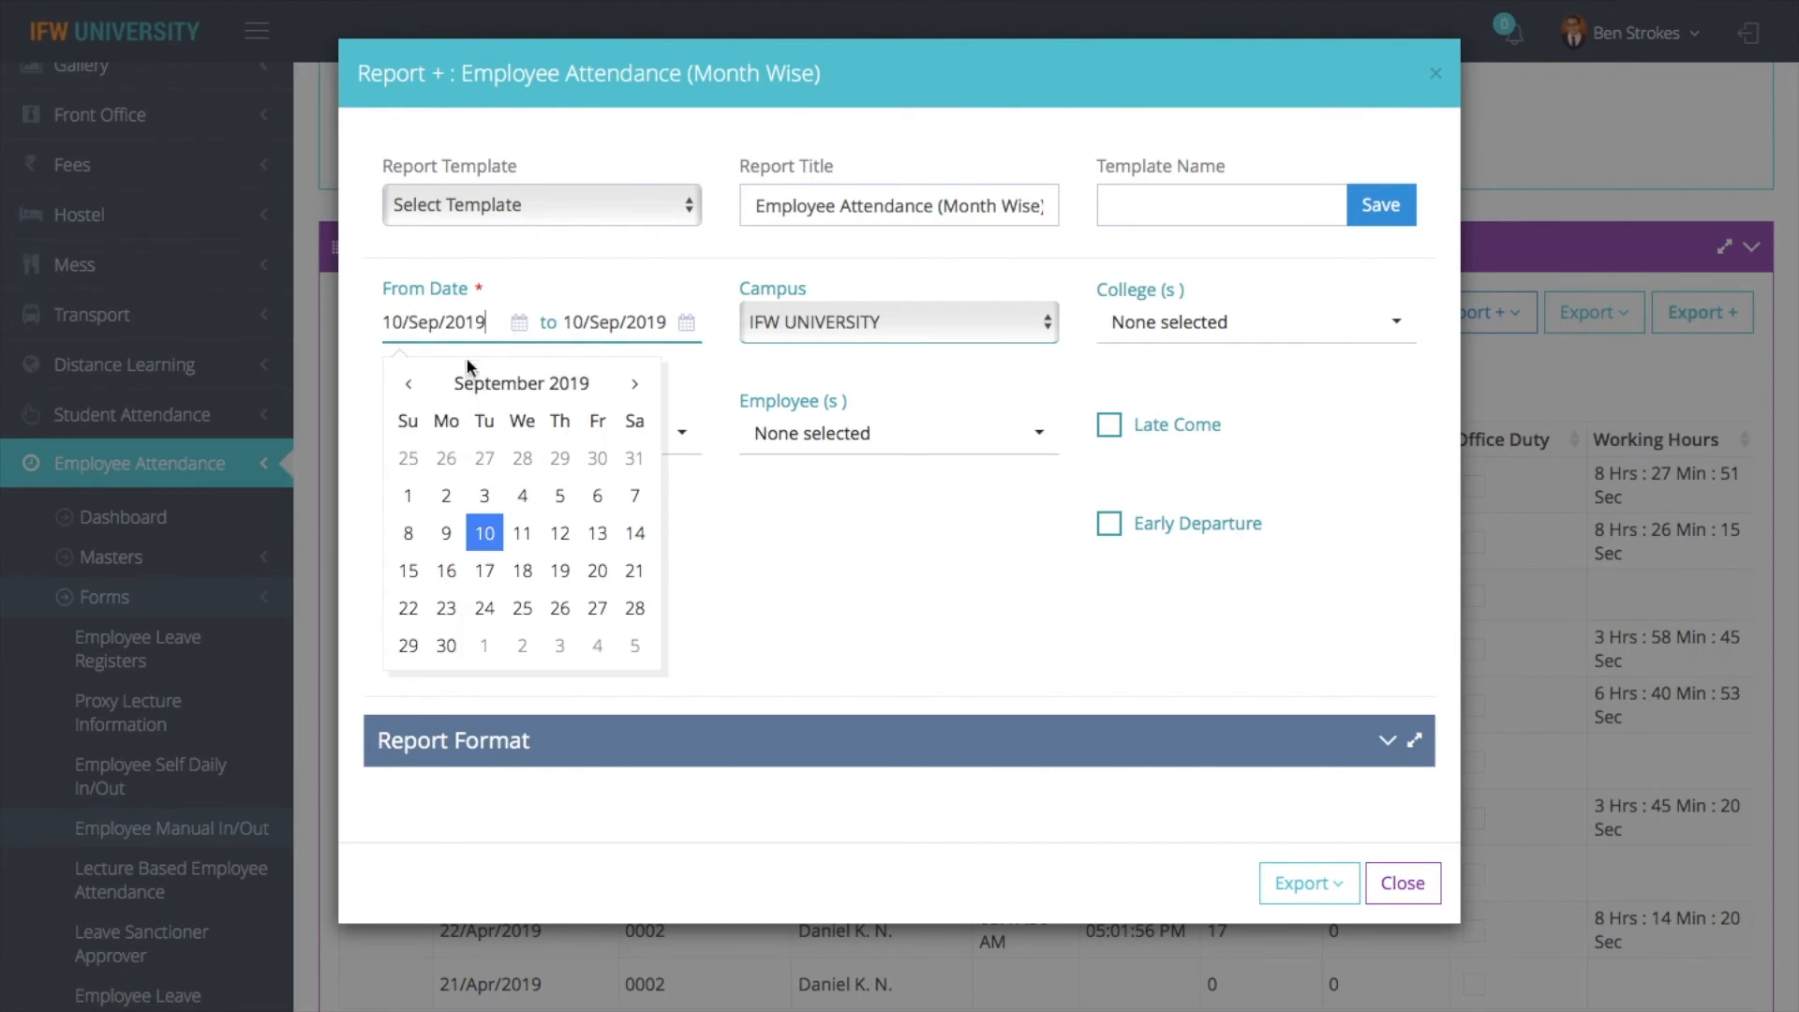
left_click(408, 386)
left_click(409, 386)
left_click(409, 386)
left_click(409, 386)
left_click(409, 386)
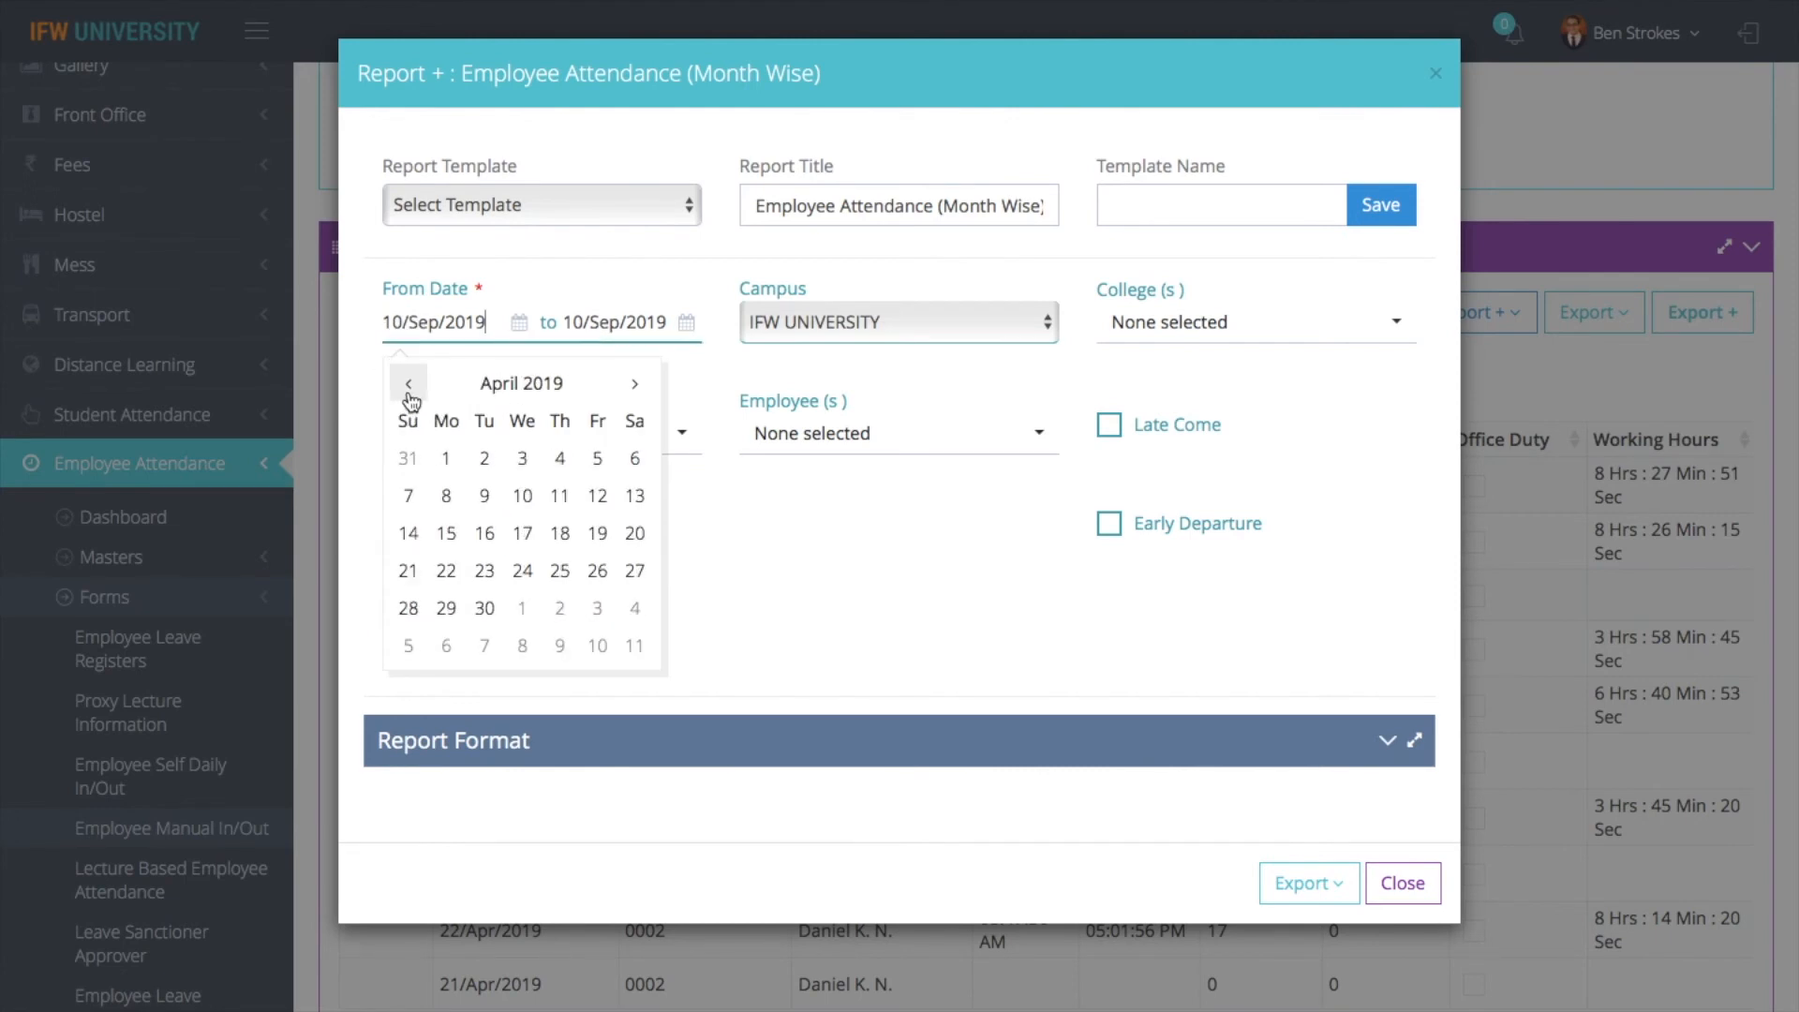
left_click(449, 459)
left_click(602, 326)
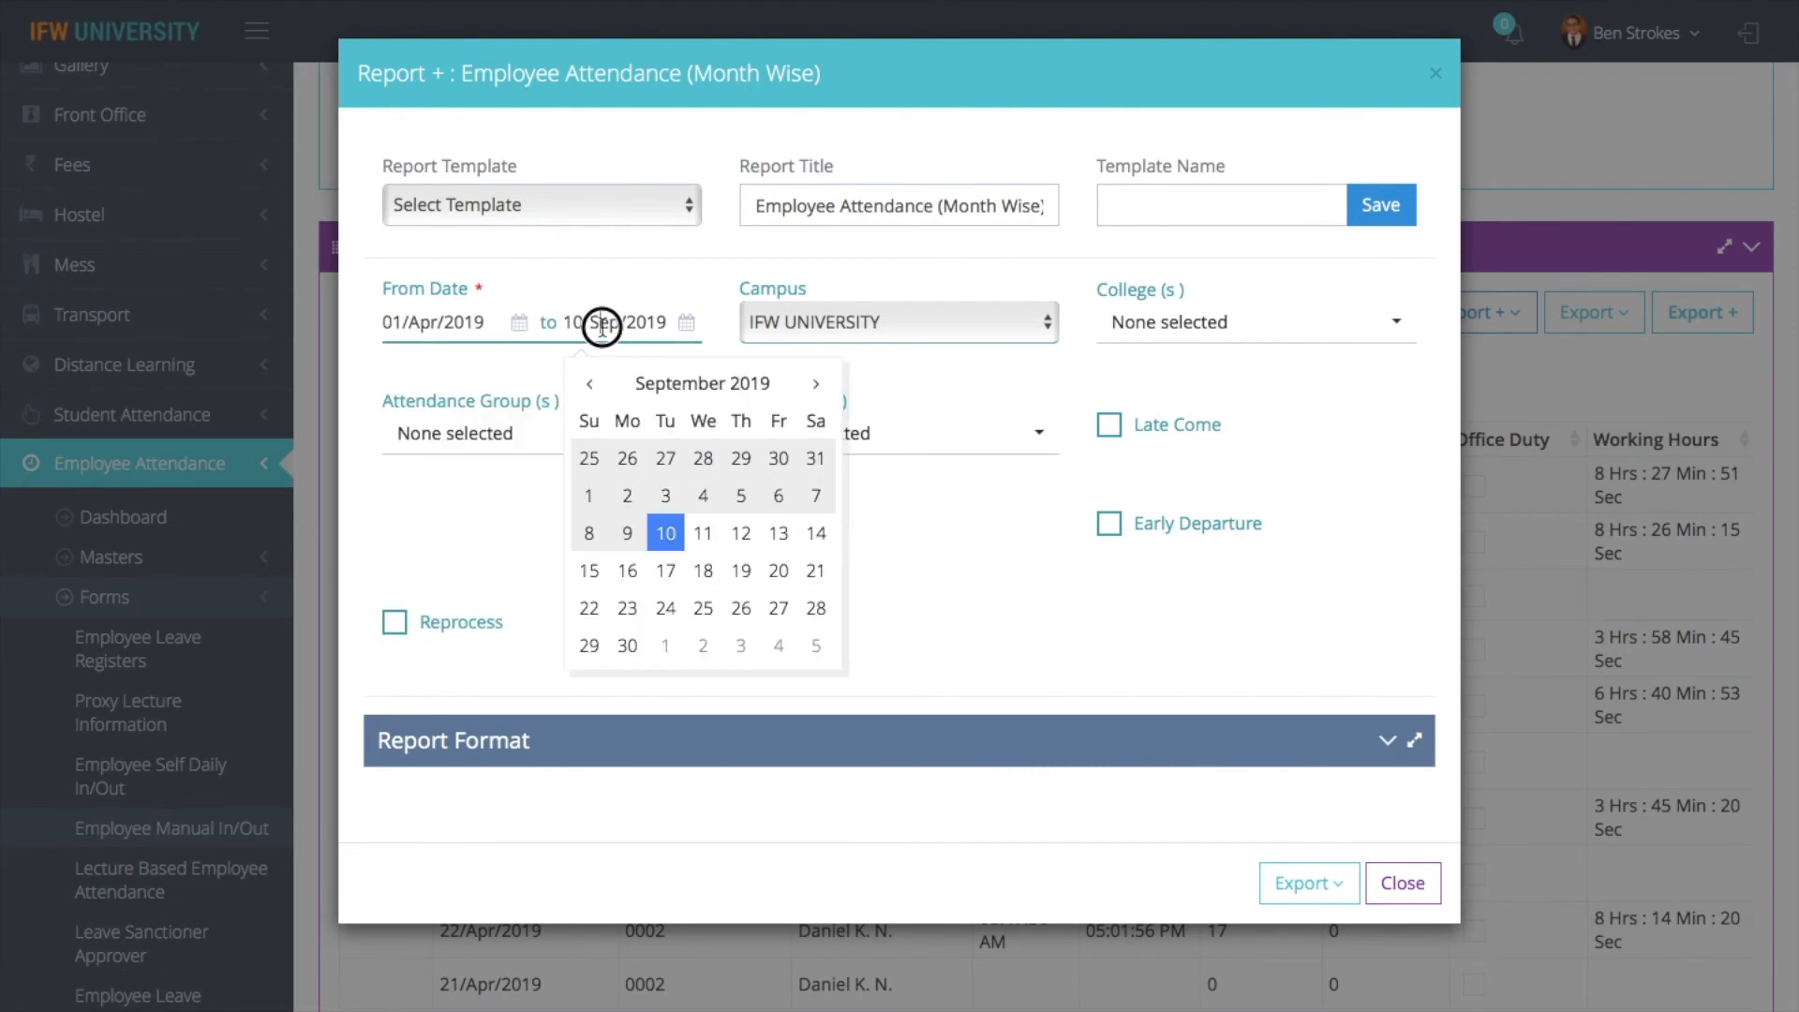
left_click(589, 384)
left_click(589, 384)
left_click(590, 384)
left_click(589, 384)
left_click(590, 385)
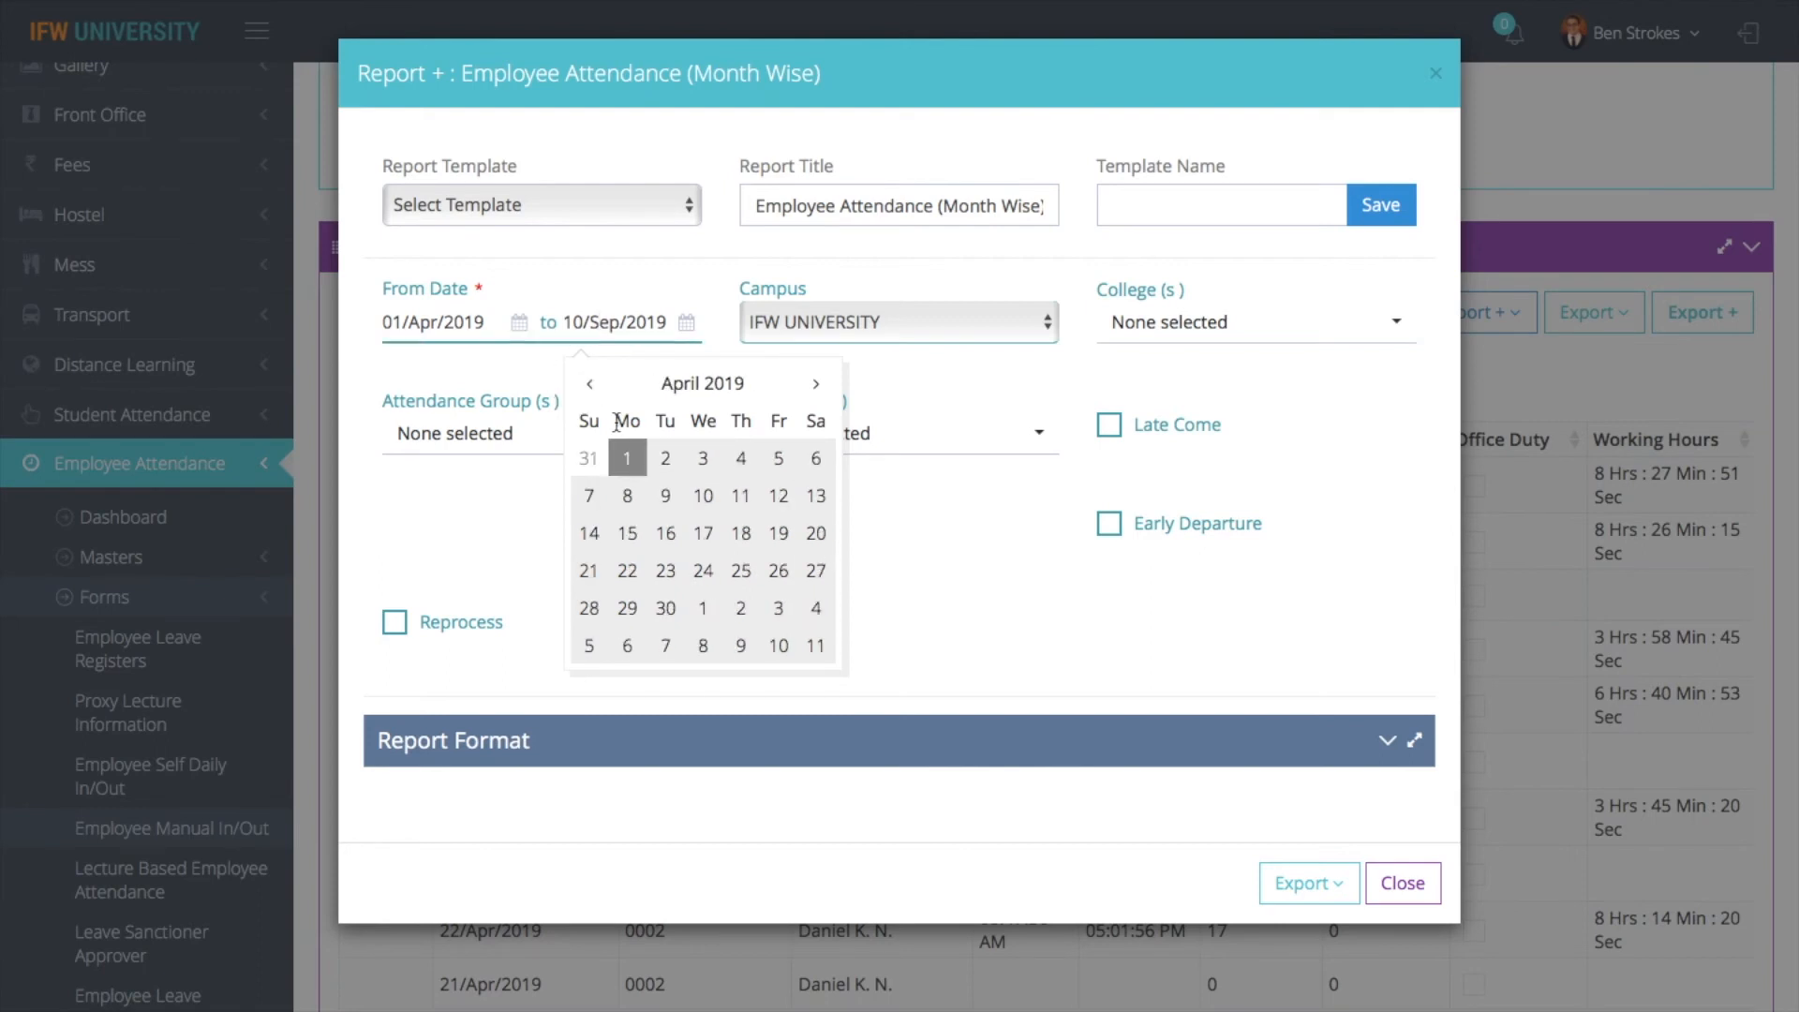
left_click(666, 607)
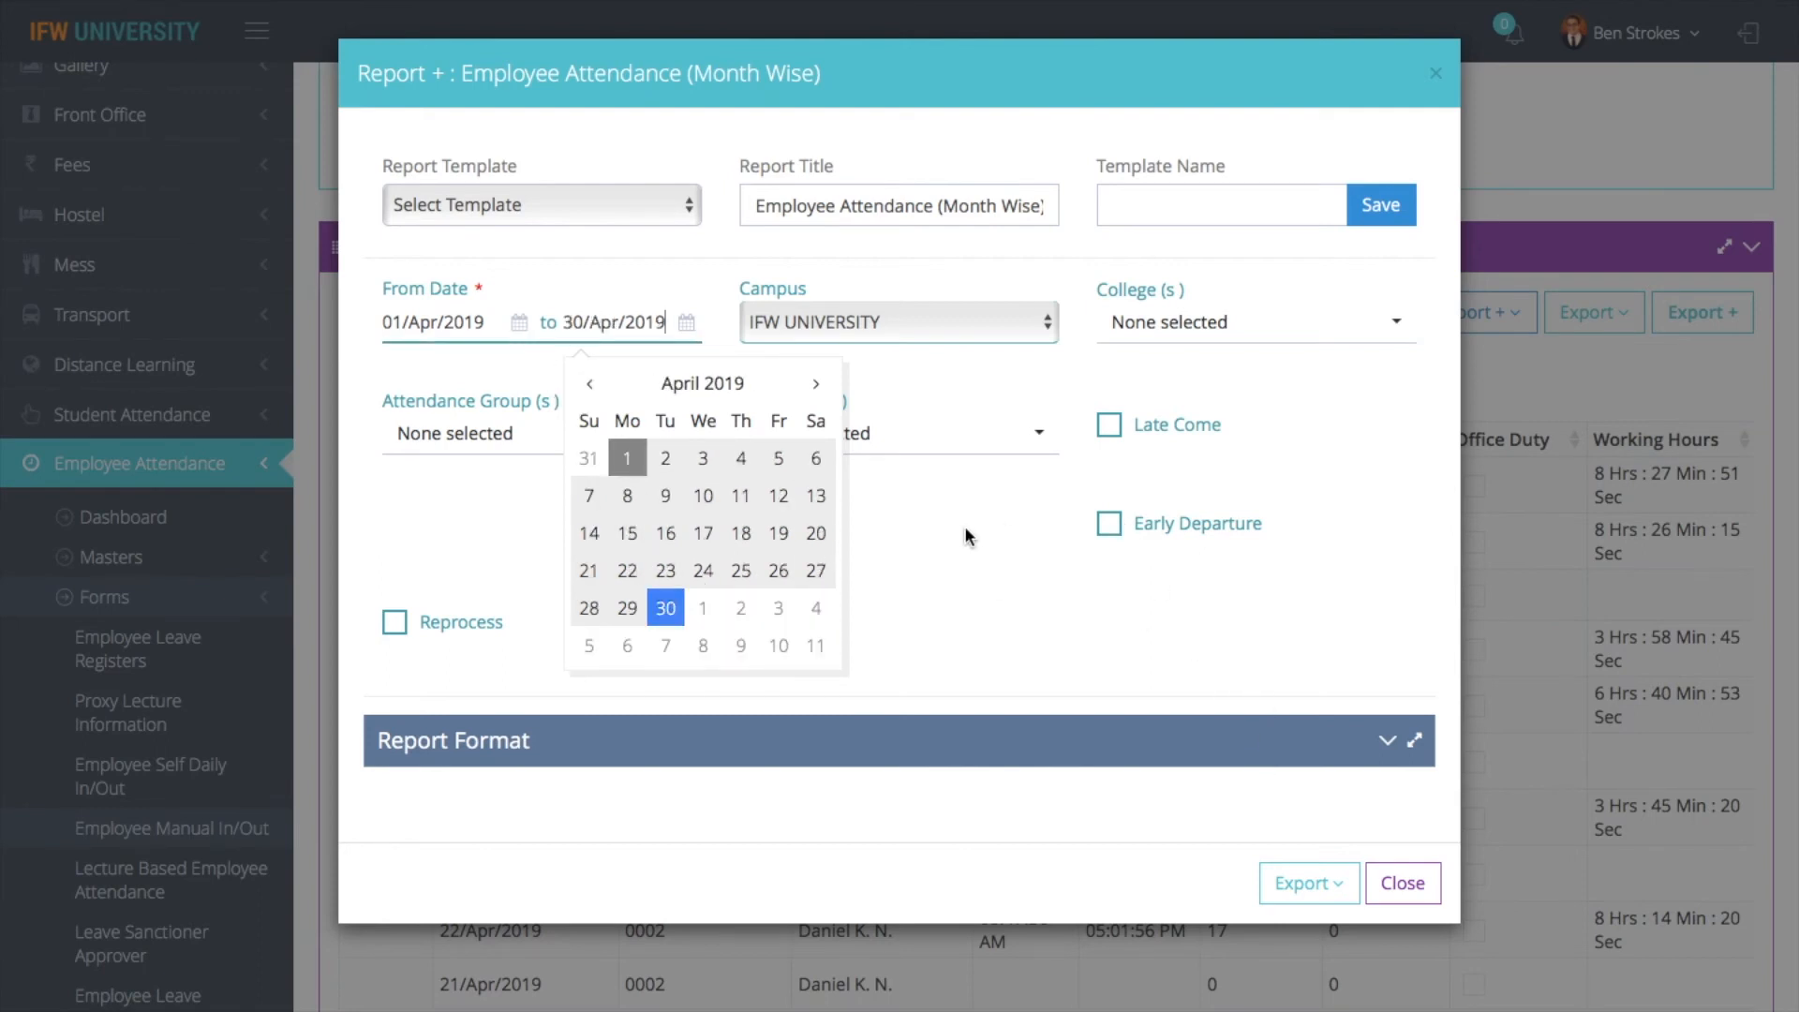
- Filter the month-wise attendance report by college IFW SCHOOL OF ARCHITECTURE and the employee's name
left_click(1141, 343)
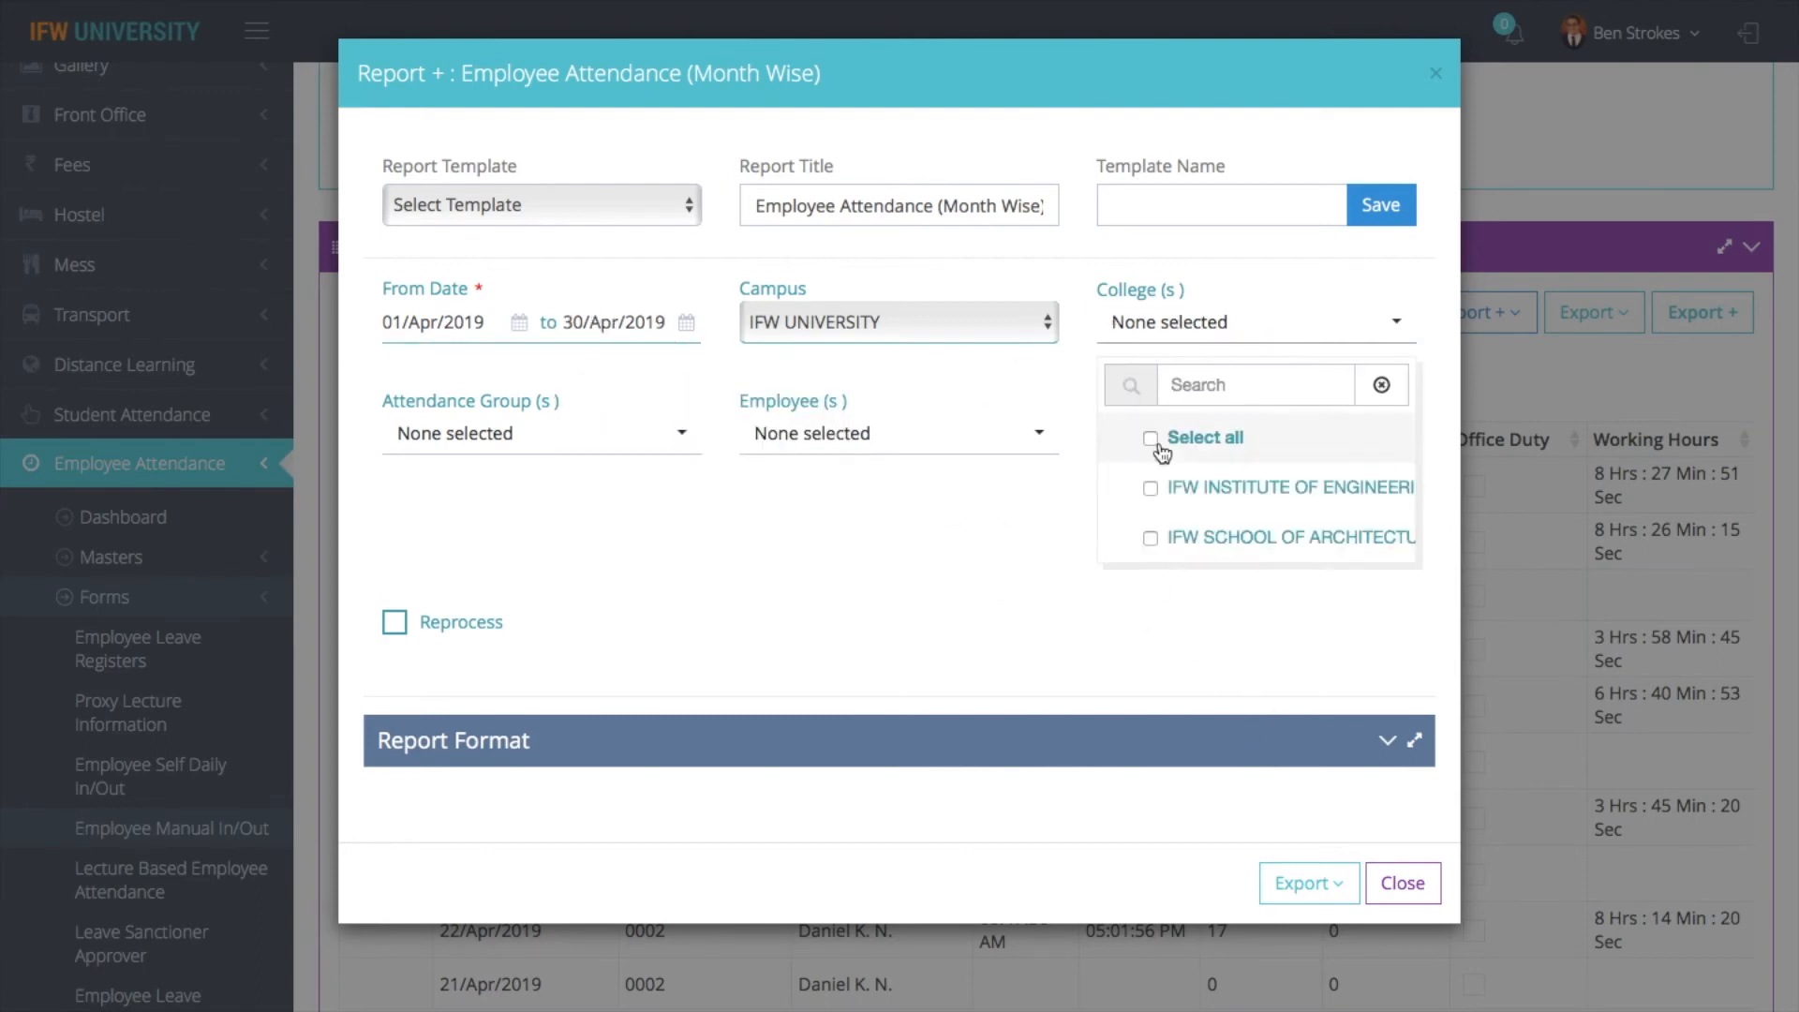
left_click(1169, 538)
left_click(935, 442)
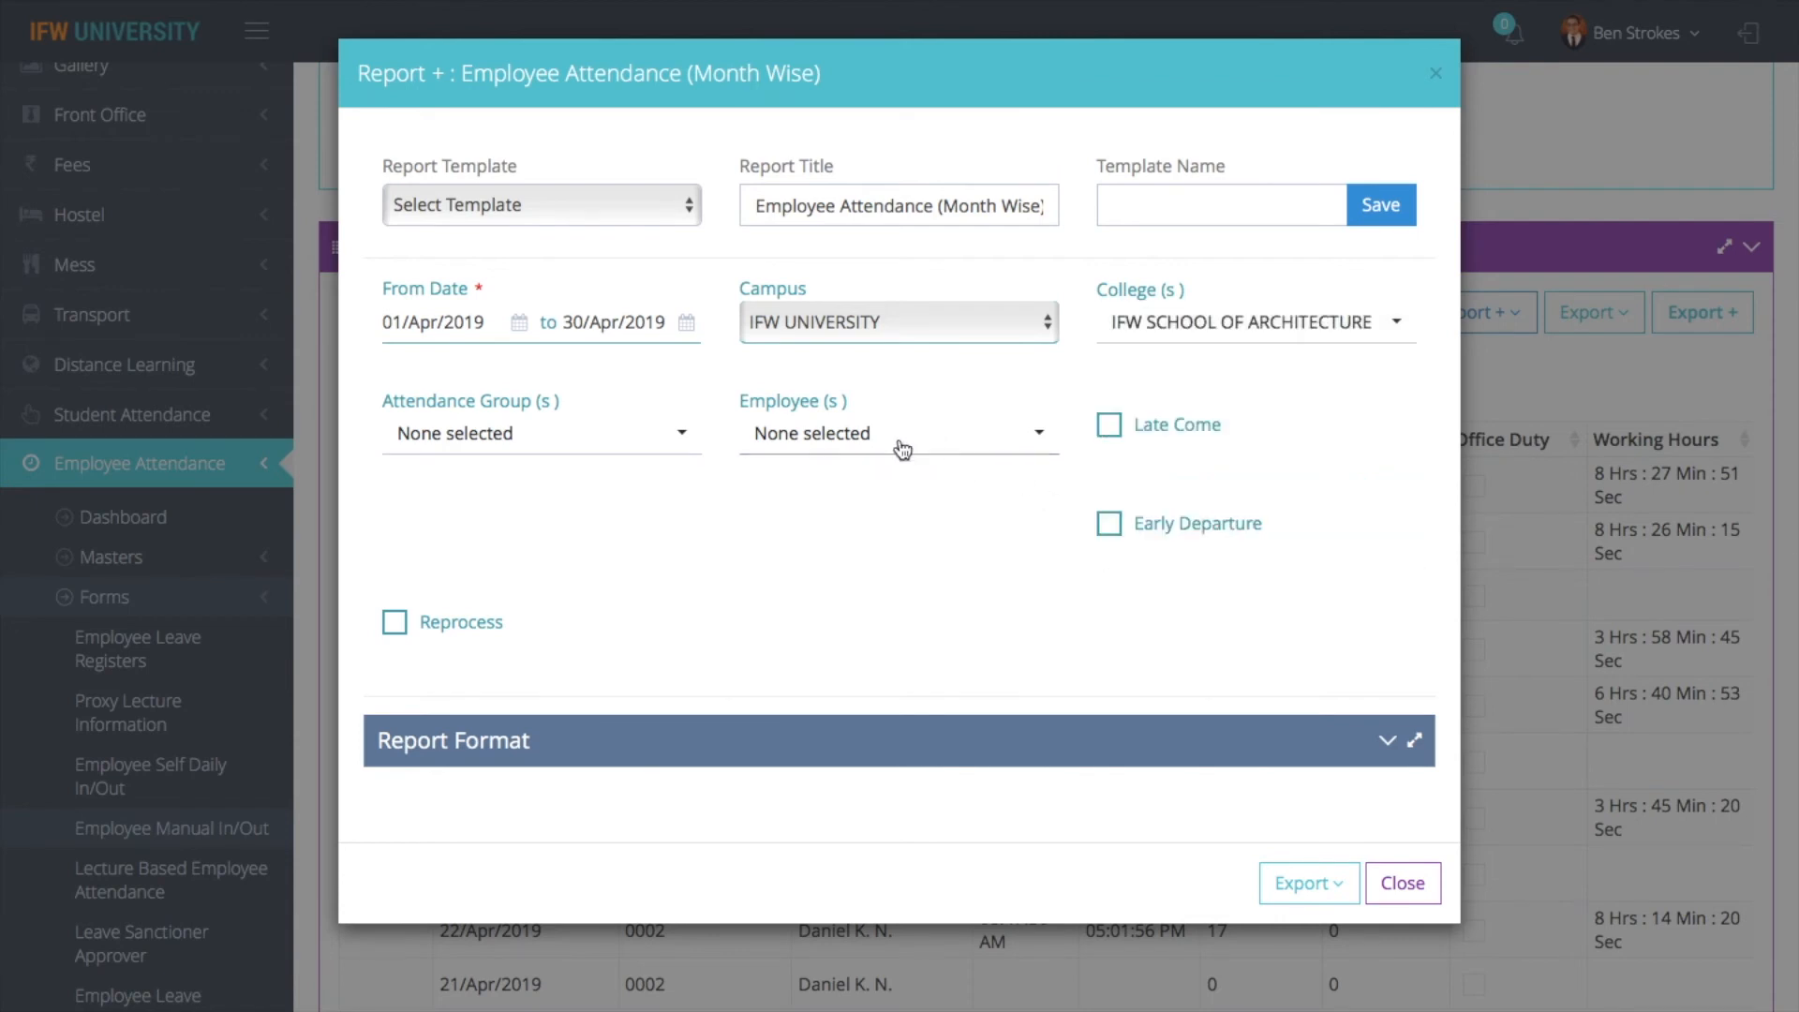
left_click(822, 443)
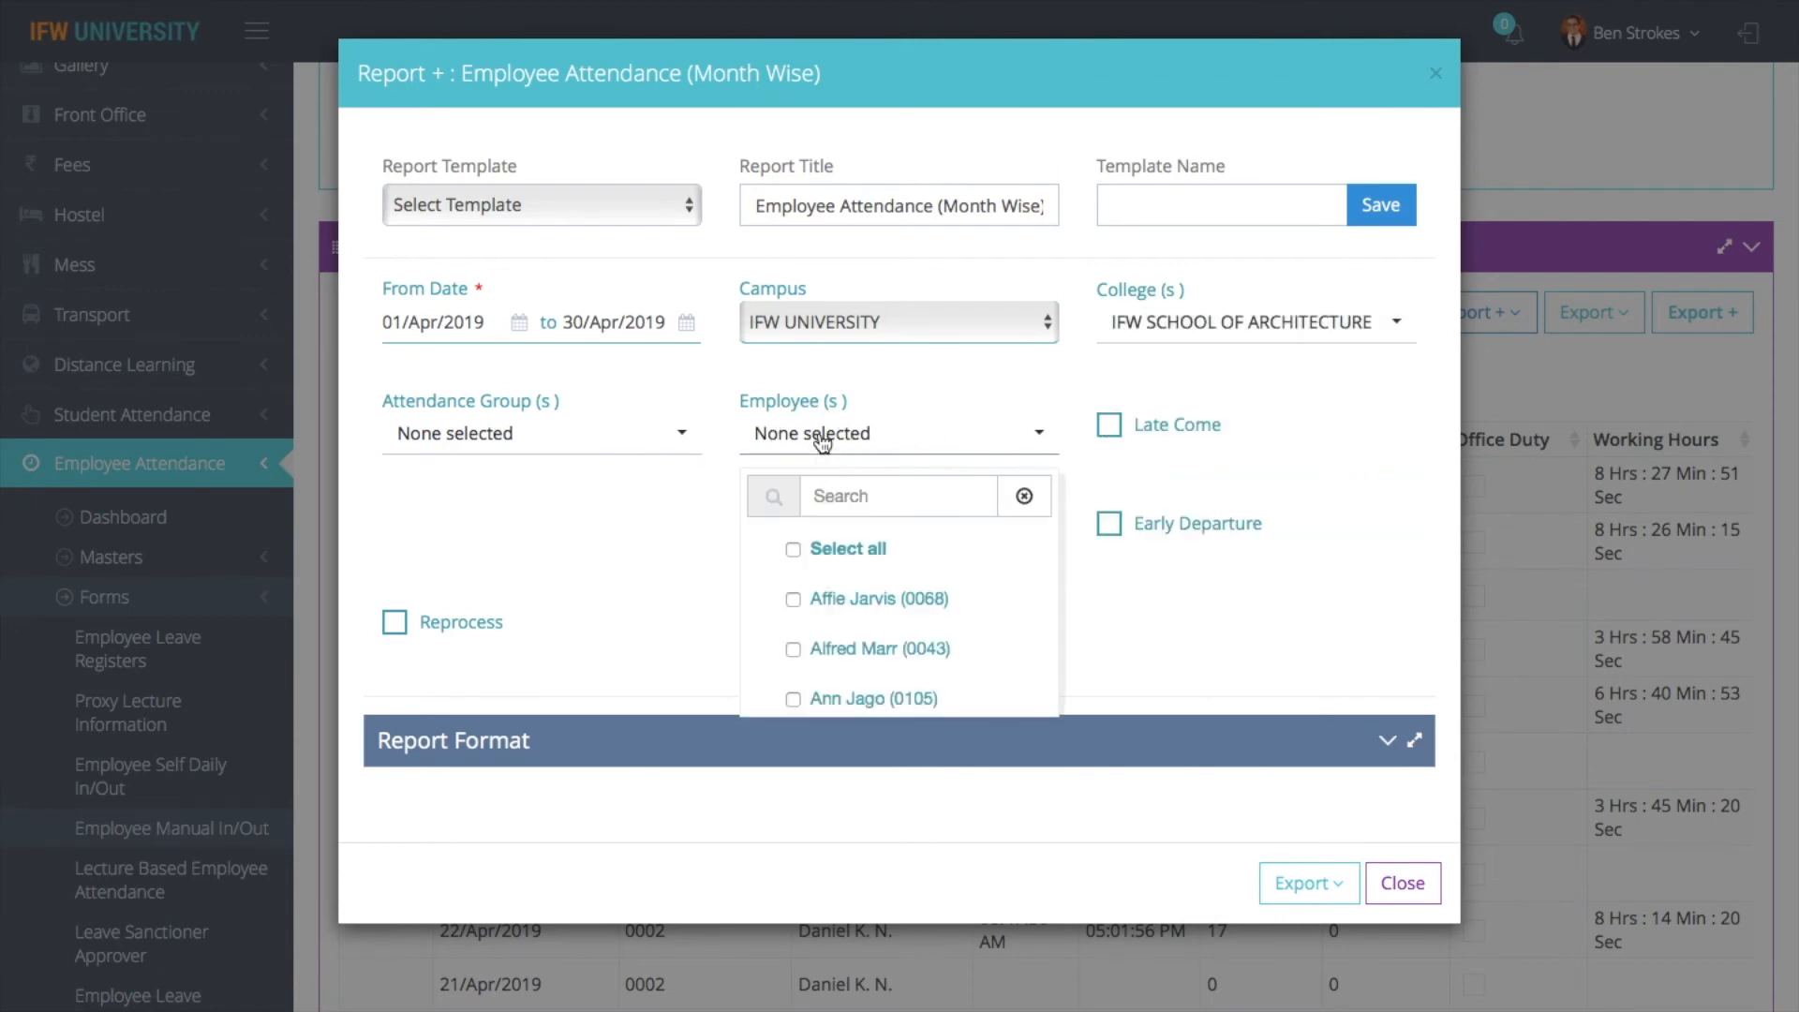
left_click(834, 495)
type("d")
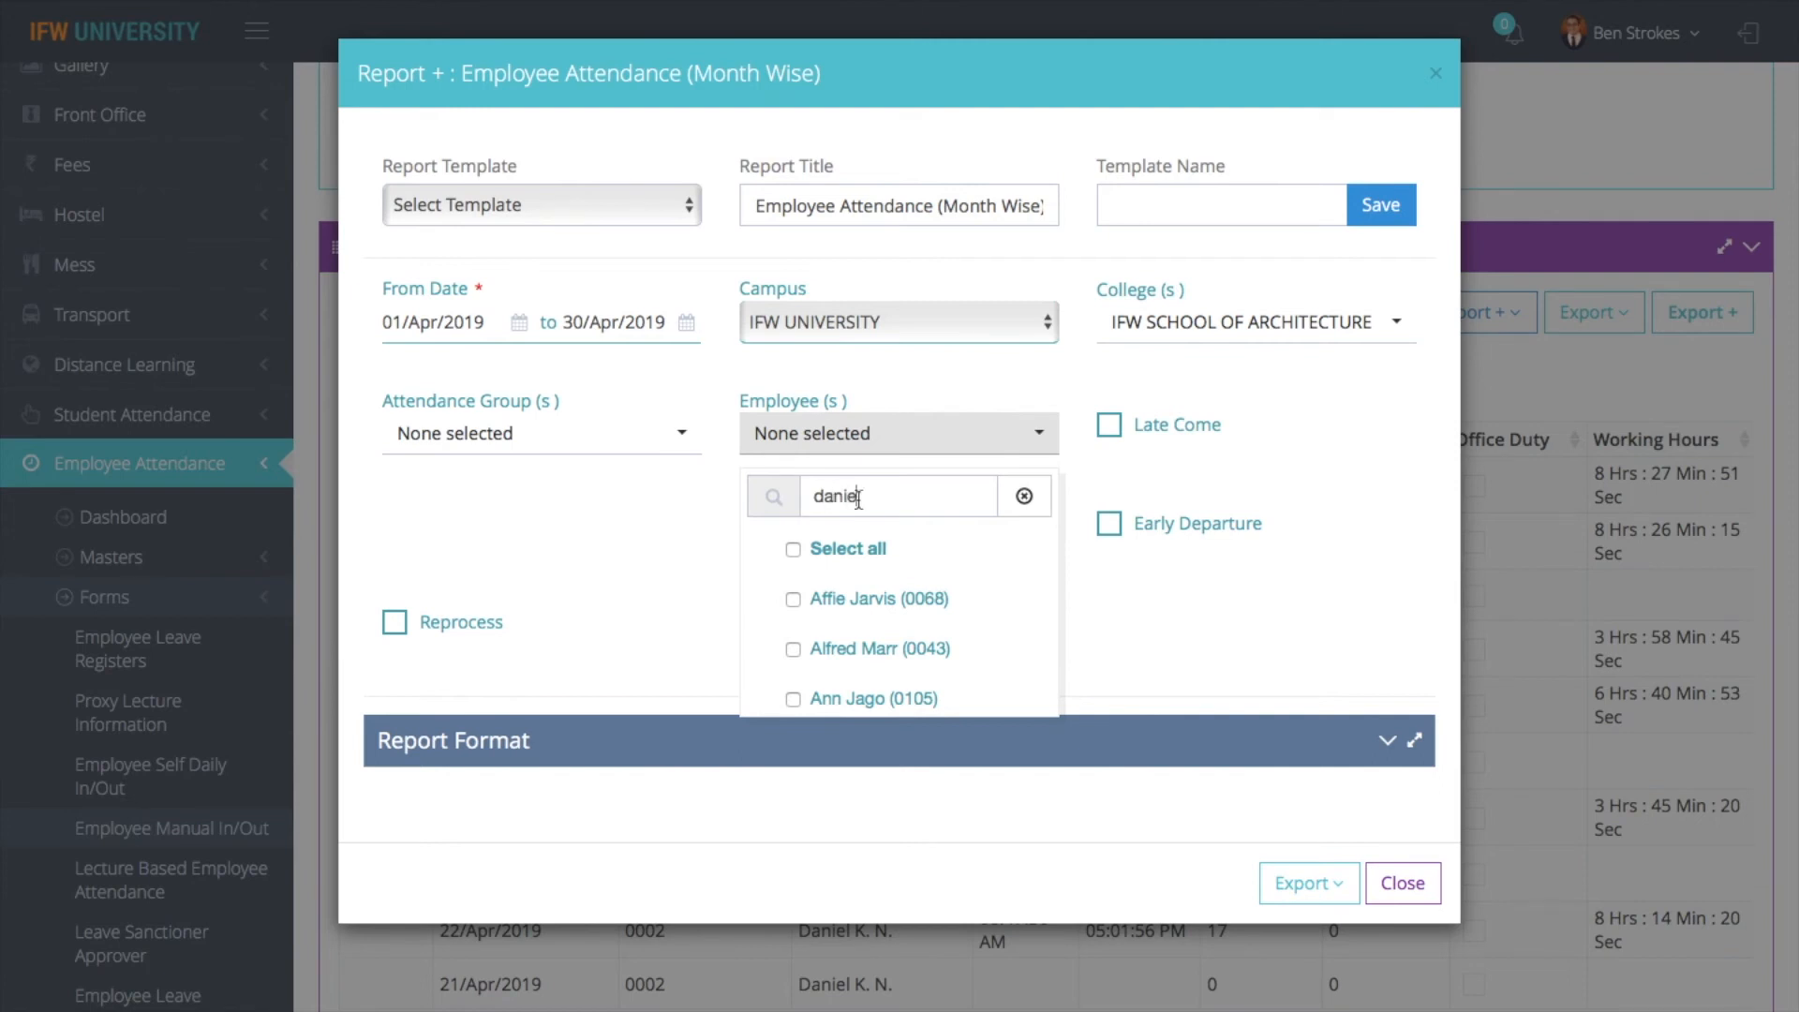
type("anie")
left_click(843, 608)
left_click(1274, 623)
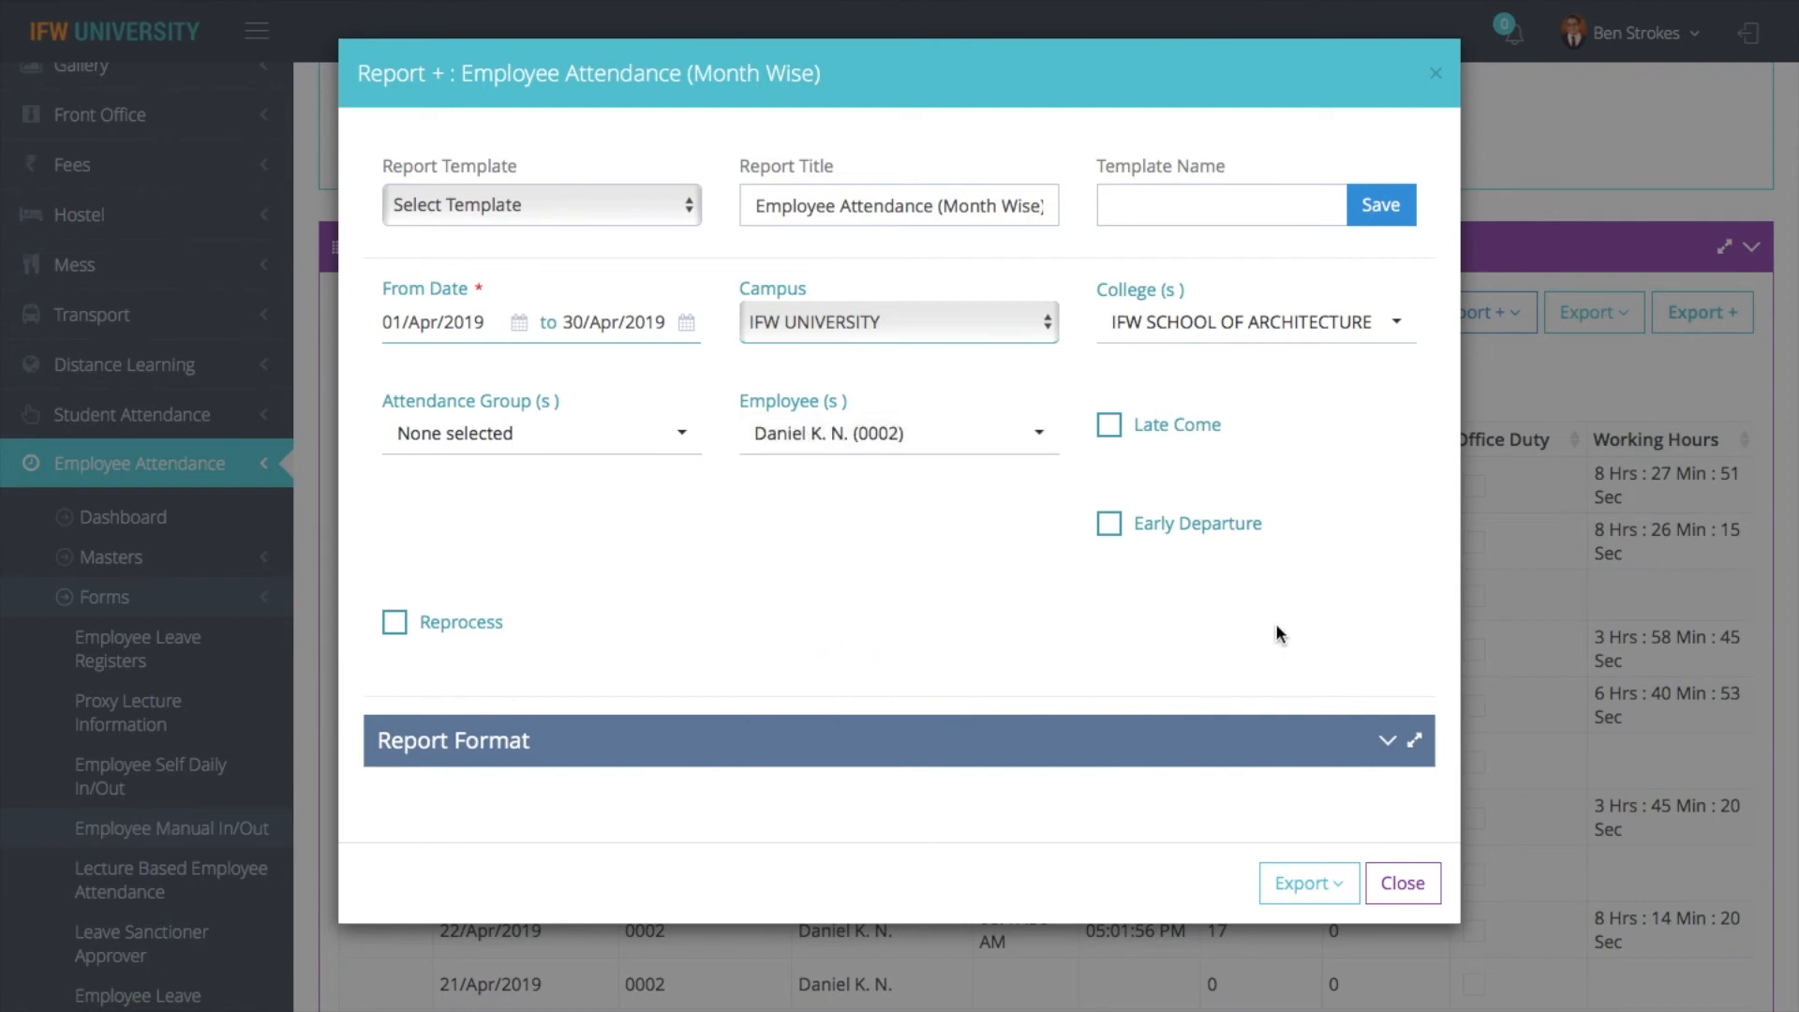
- Export the month-wise attendance report for viewing, then return to the Employee Manual In/Out page and close the report dialog
left_click(1307, 883)
left_click(1269, 952)
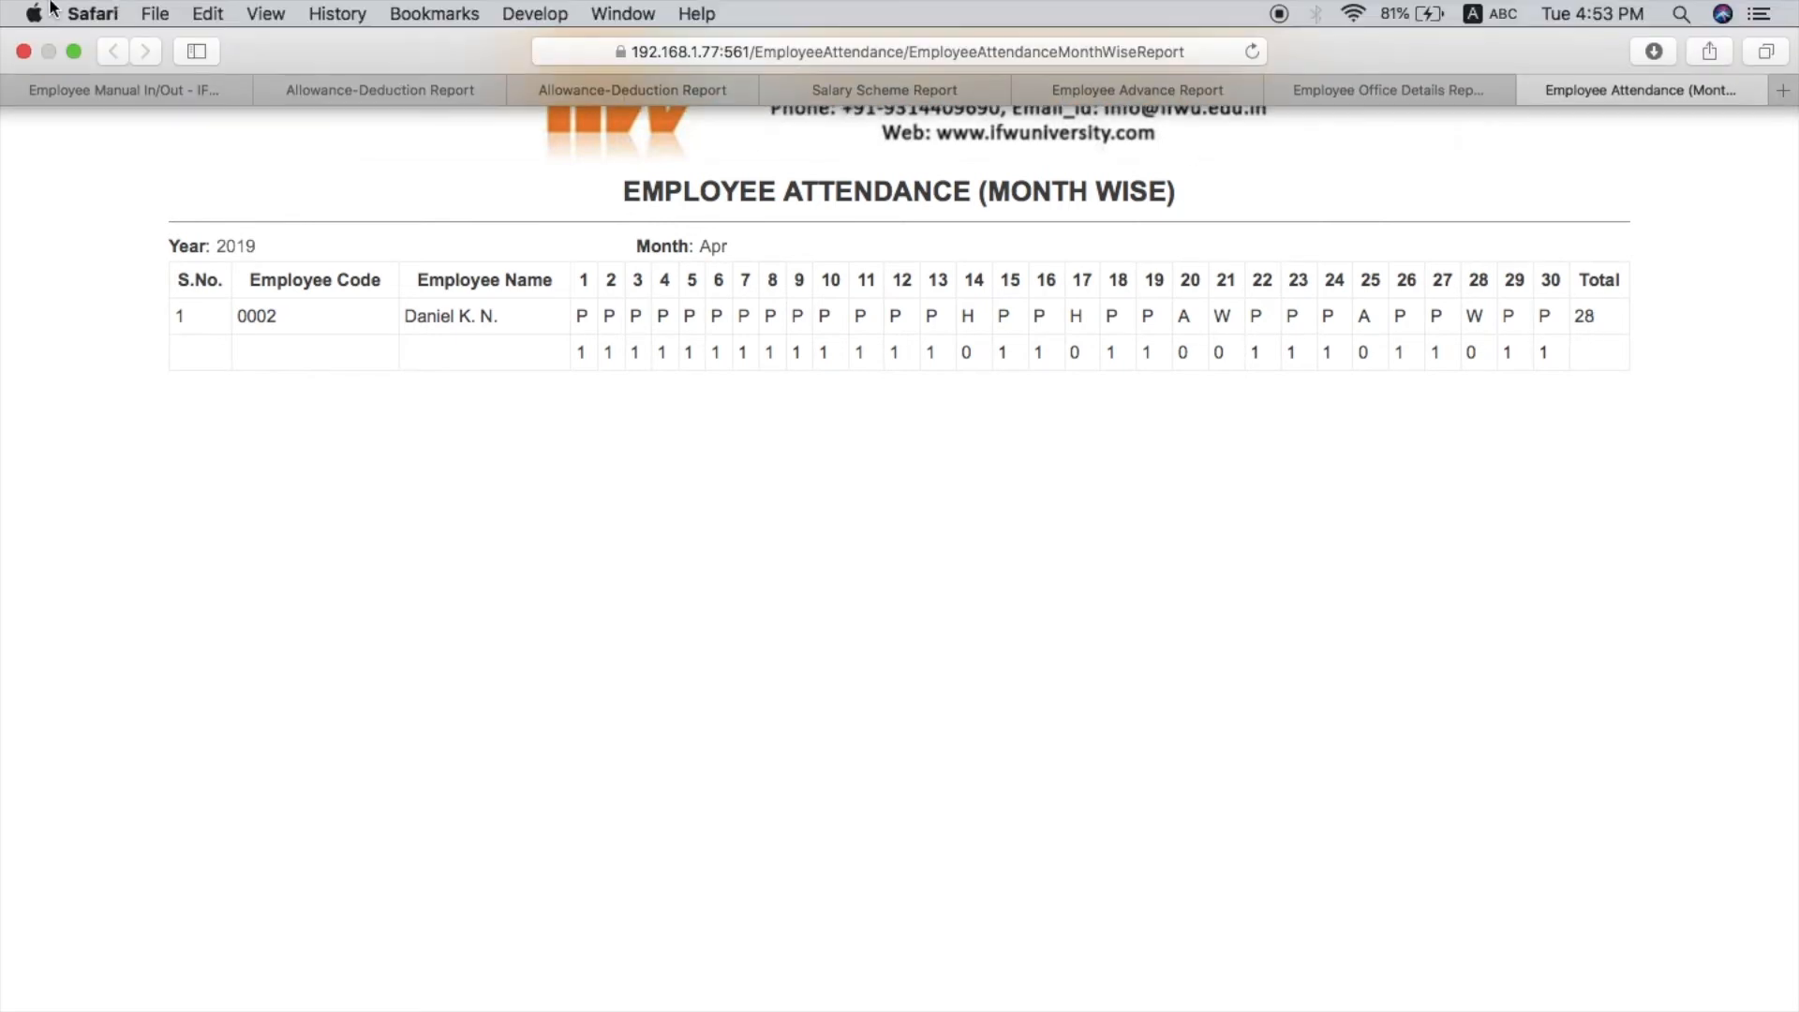
left_click(111, 87)
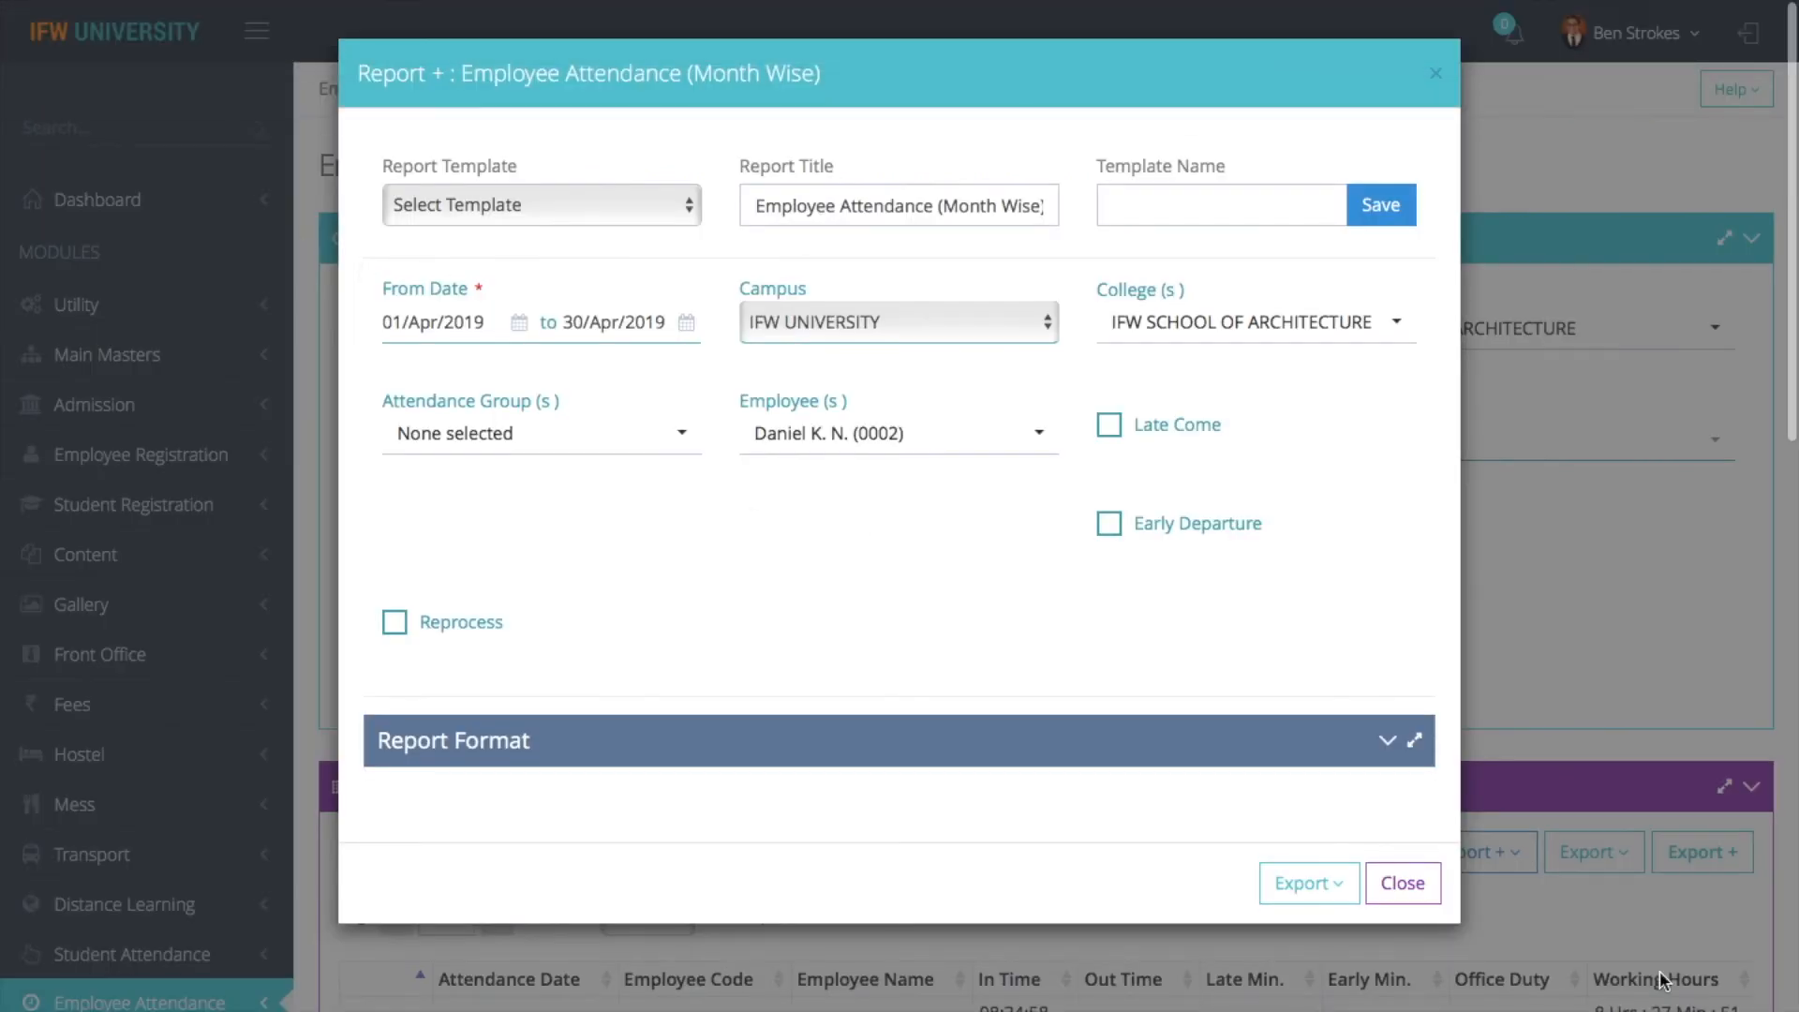
left_click(1403, 883)
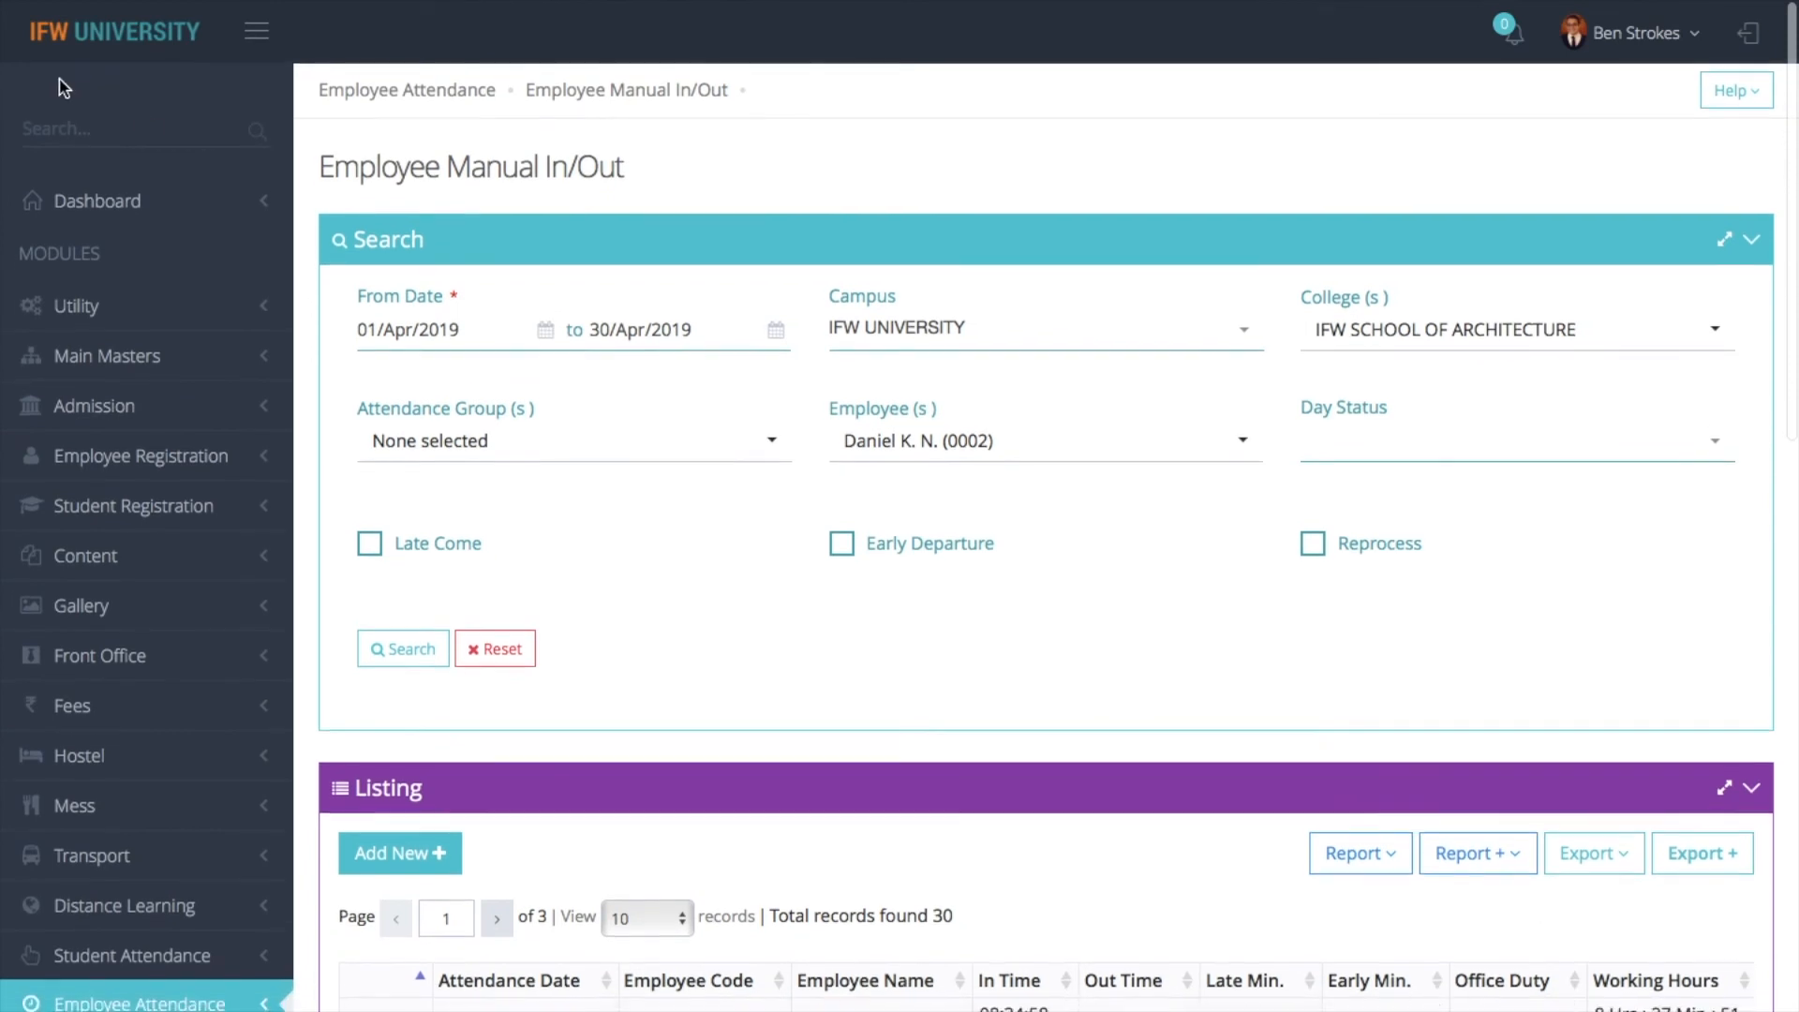
- Find the employee by name in Payroll's Salary Generation Individual form and open the employee's record
type("sala")
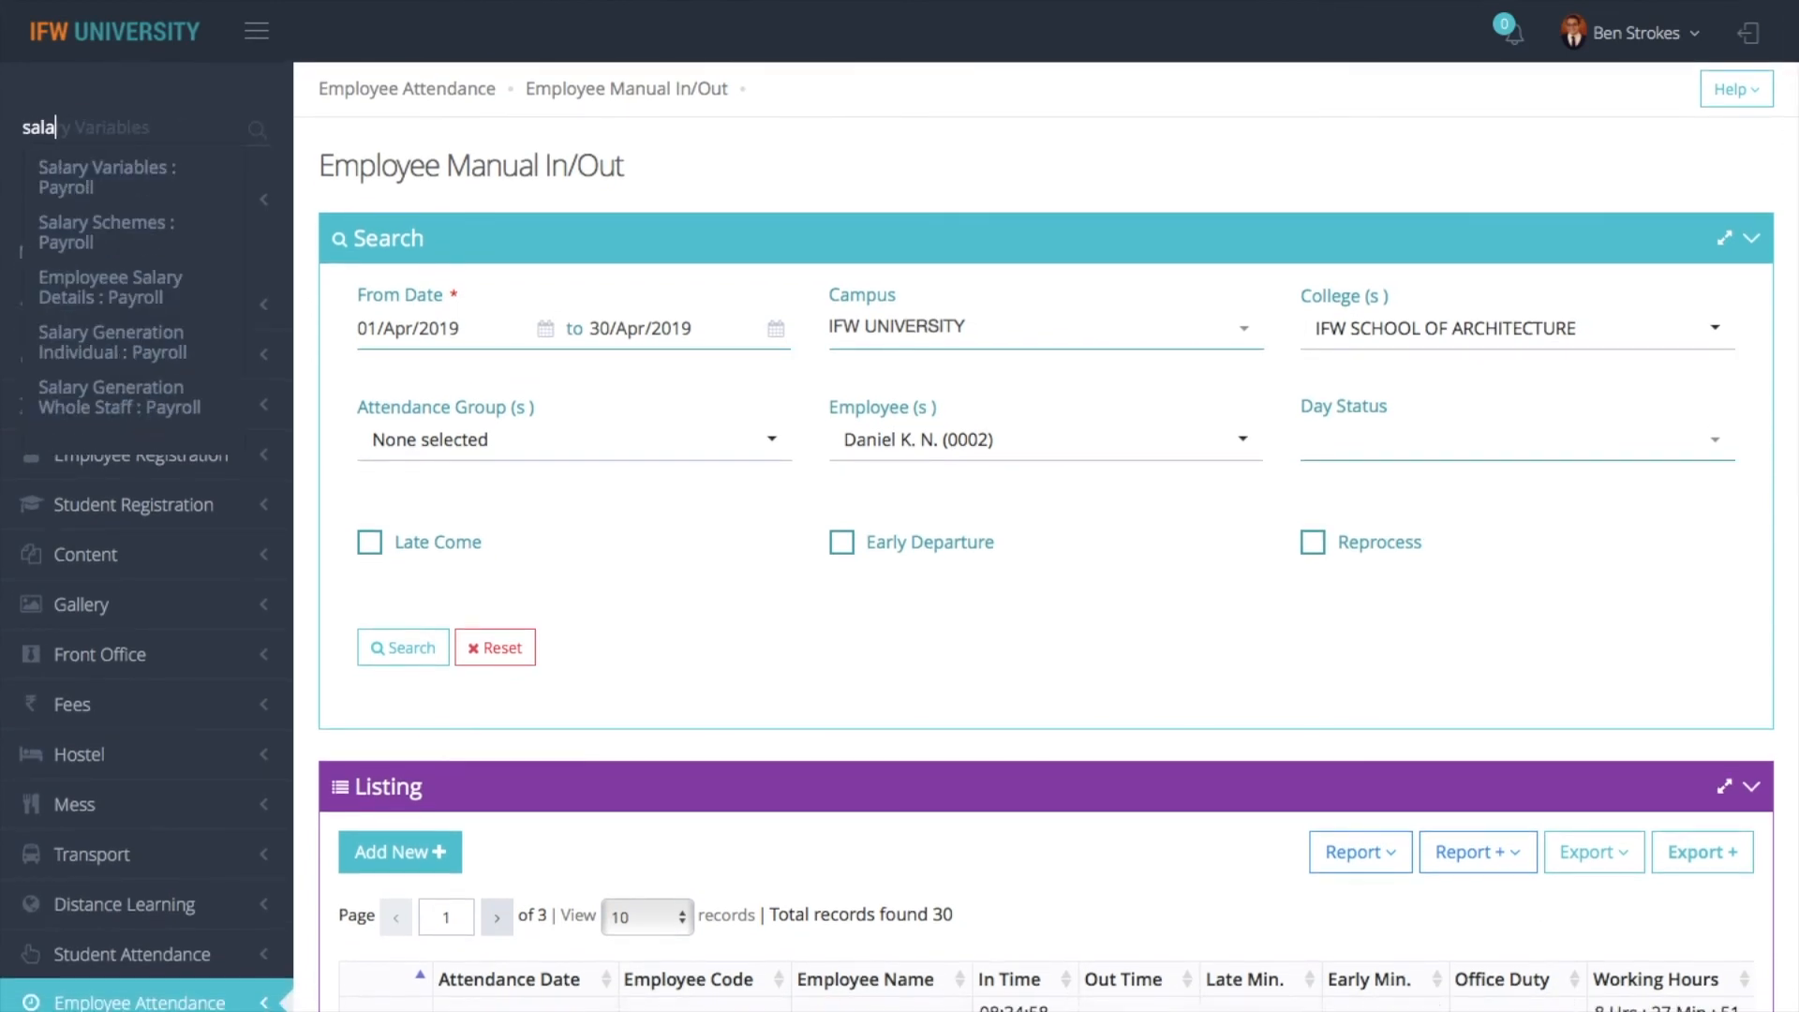
left_click(147, 342)
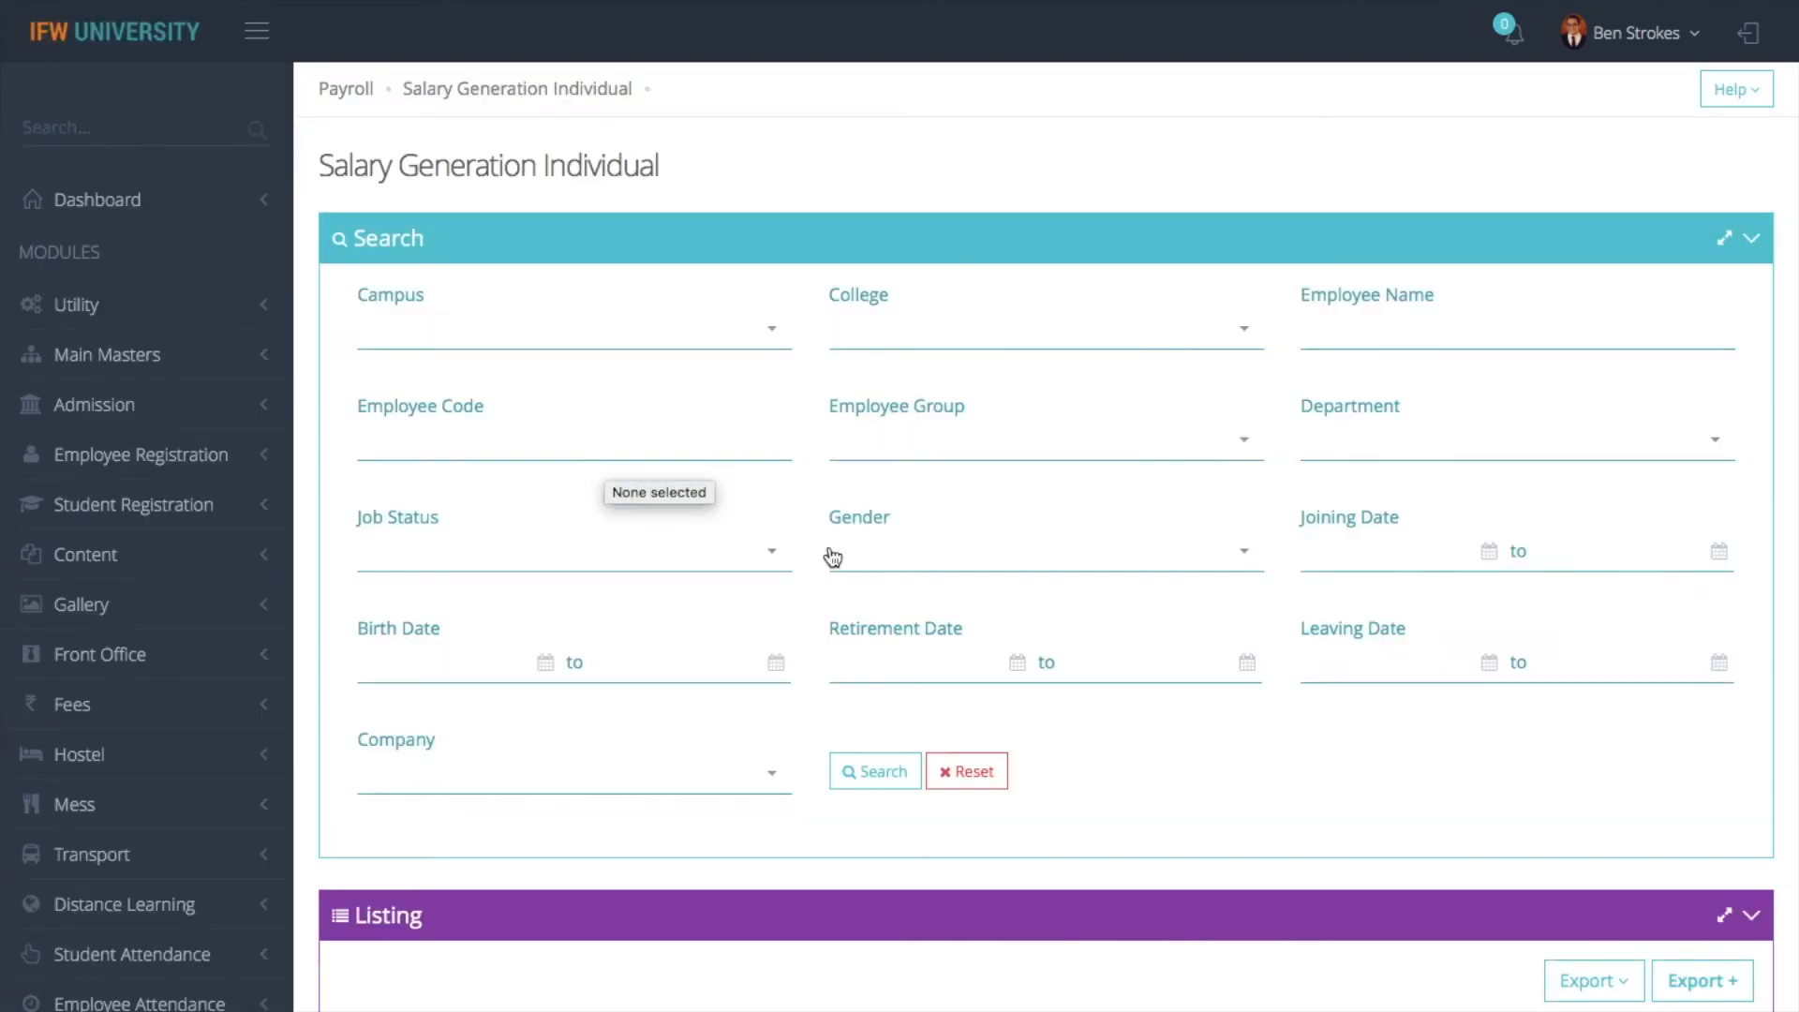
left_click(1343, 342)
type("dan")
left_click(889, 766)
scroll(969, 620, "down", 5)
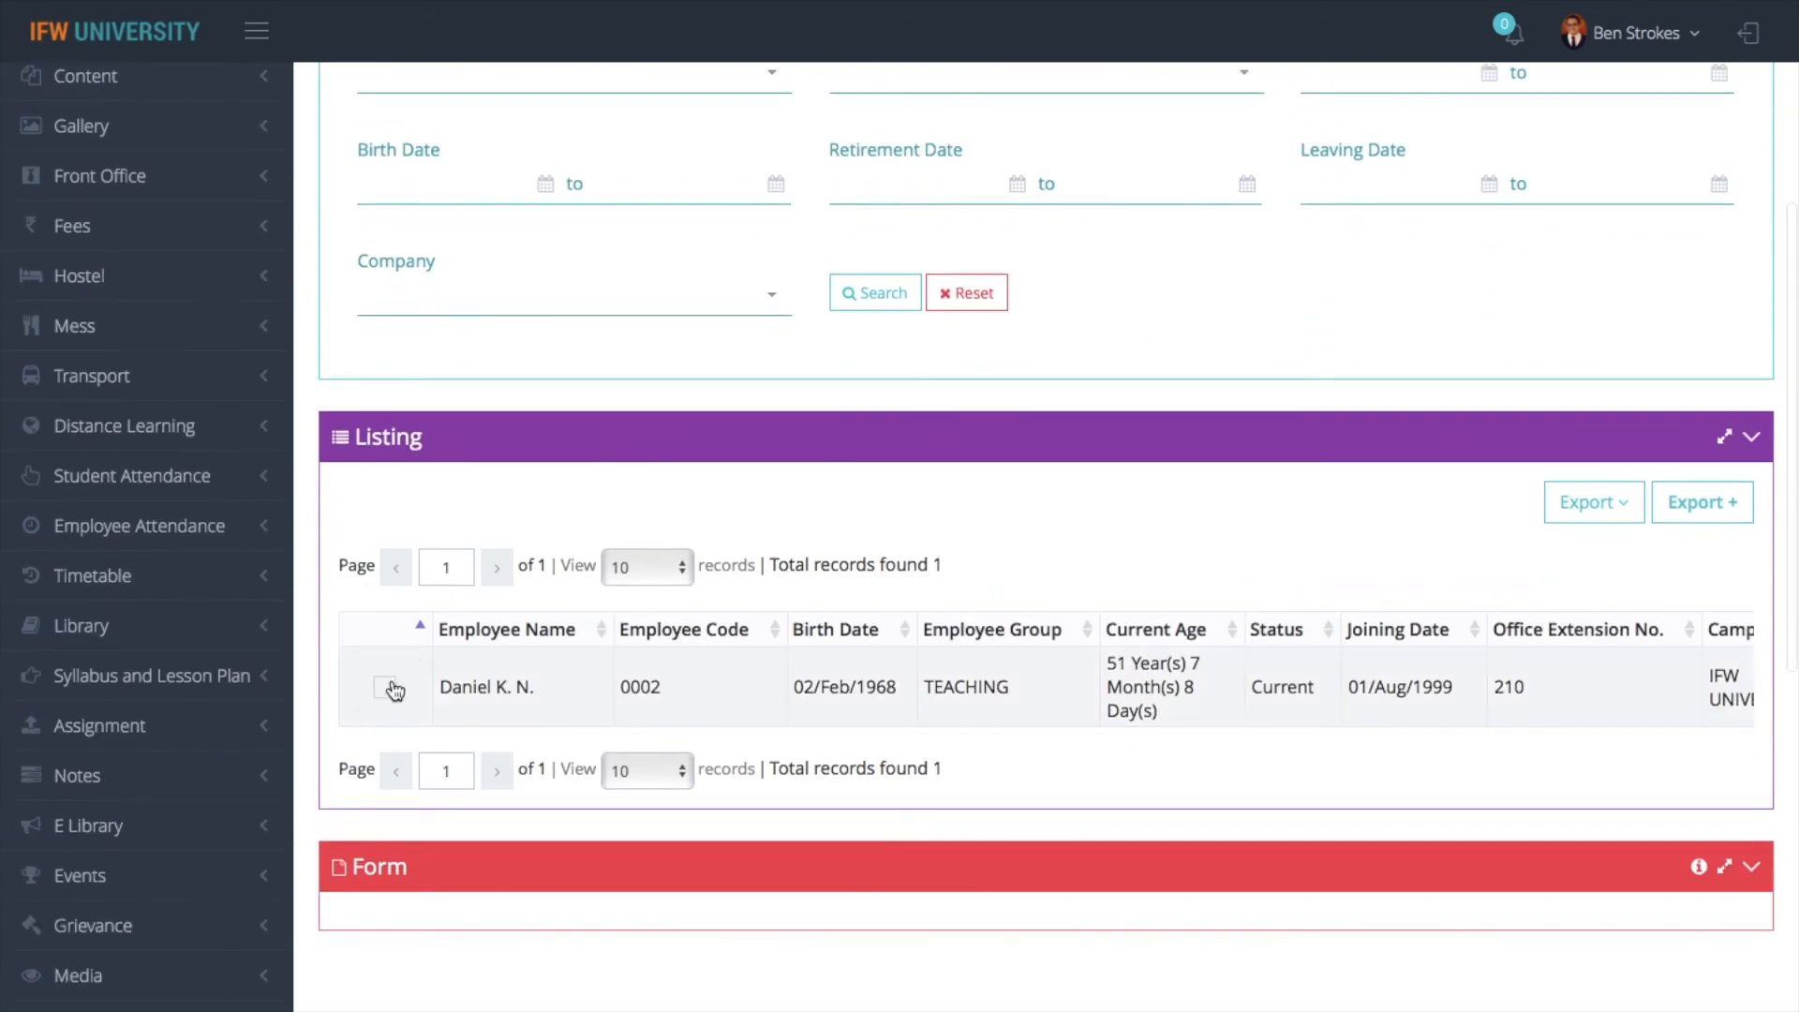
left_click(390, 689)
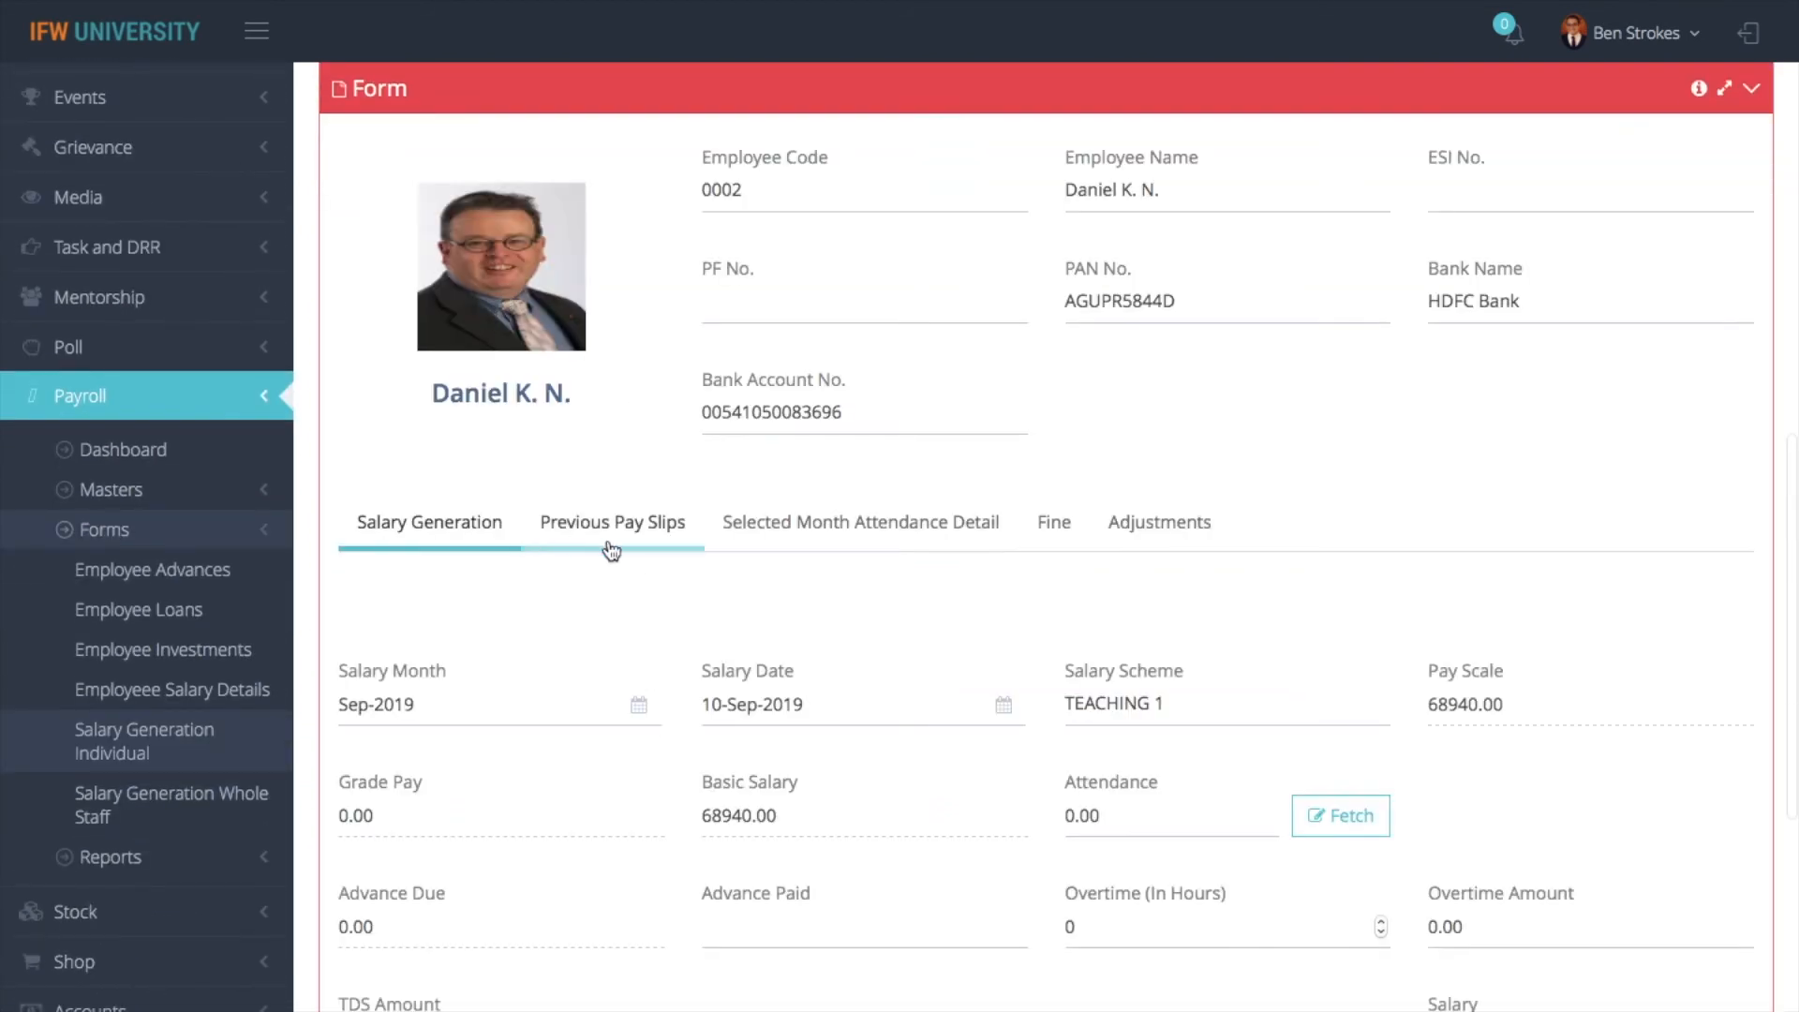
- Set the salary month to Apr-2019 and fetch the employee's attendance for that month
left_click(473, 705)
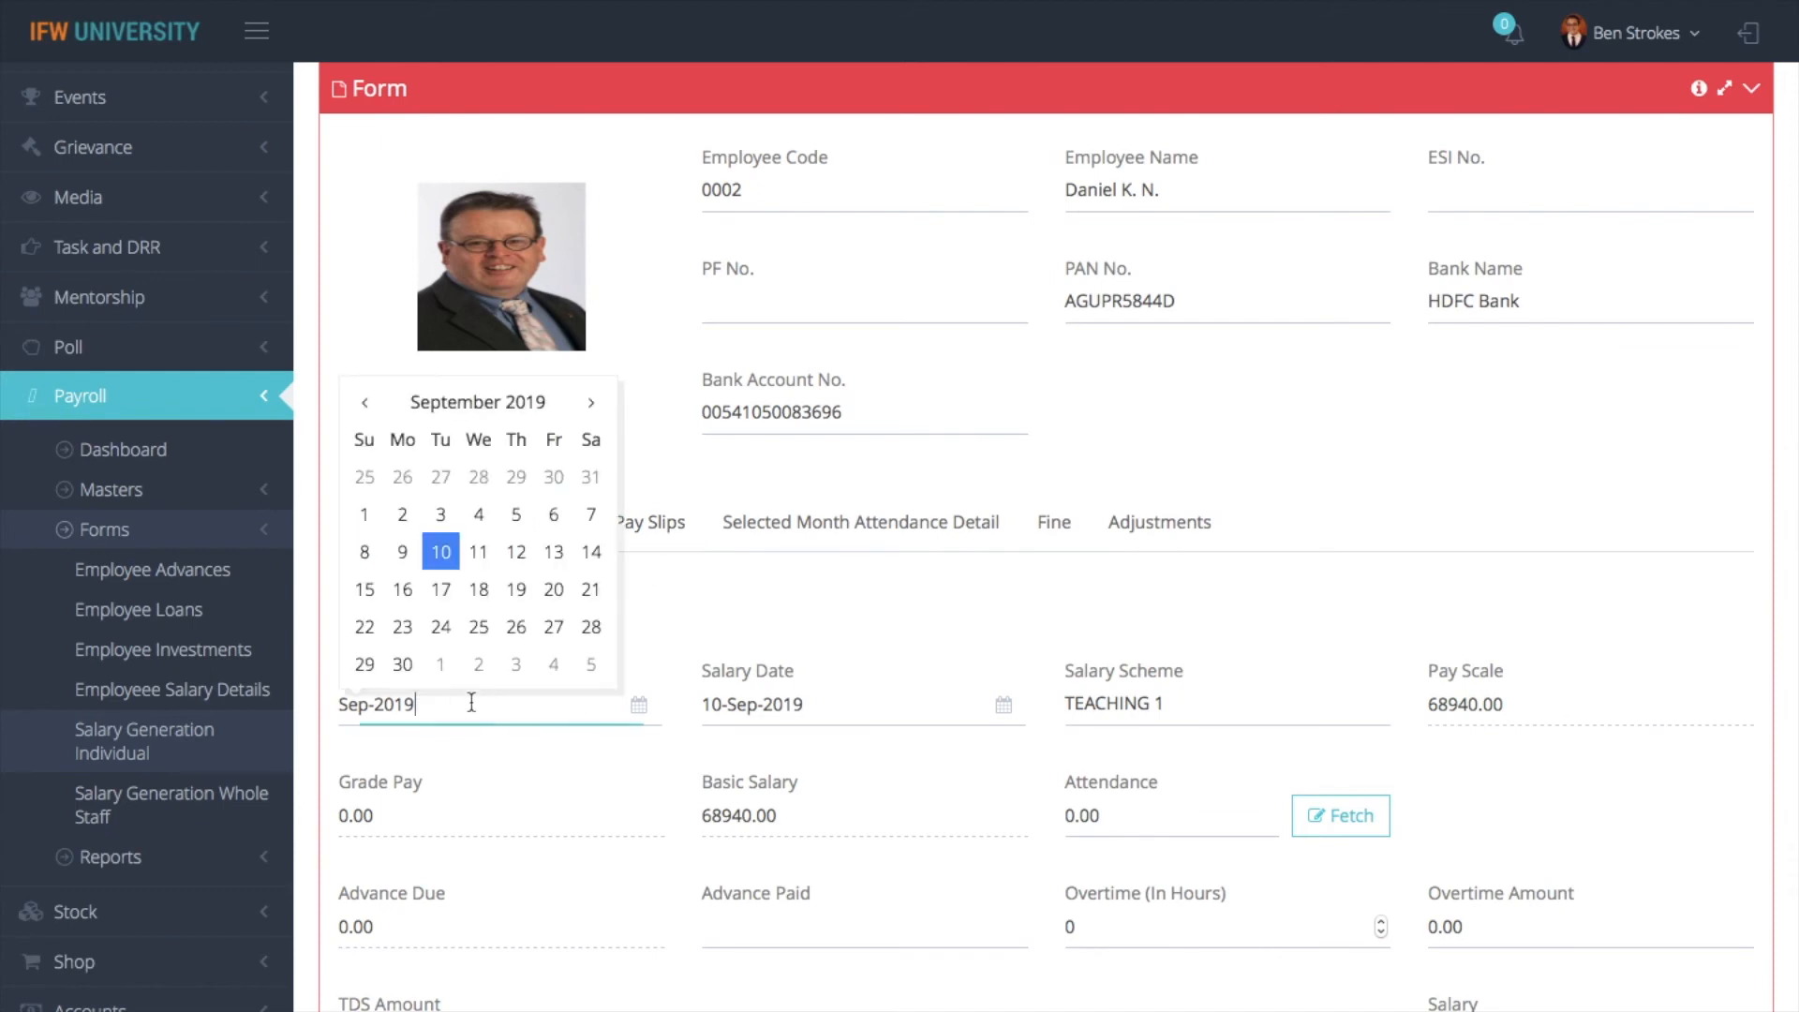
left_click(365, 402)
left_click(364, 402)
left_click(364, 403)
left_click(365, 402)
left_click(364, 402)
left_click(402, 478)
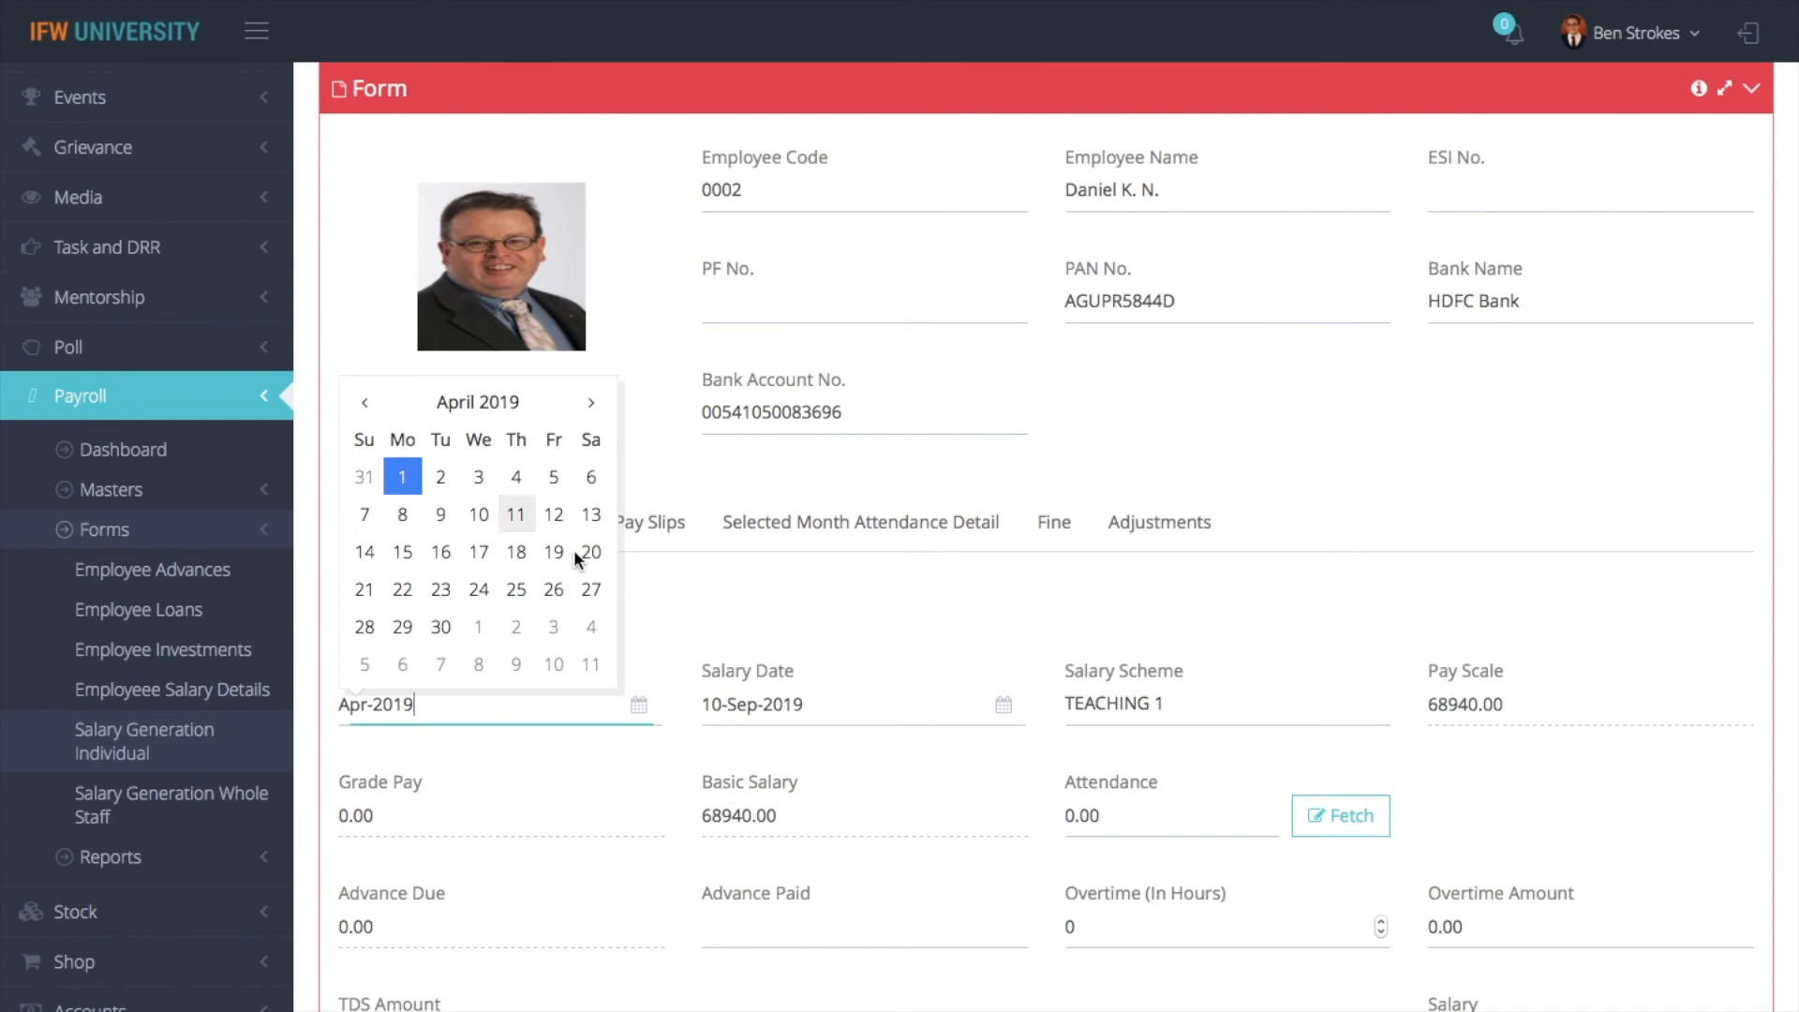
left_click(1297, 818)
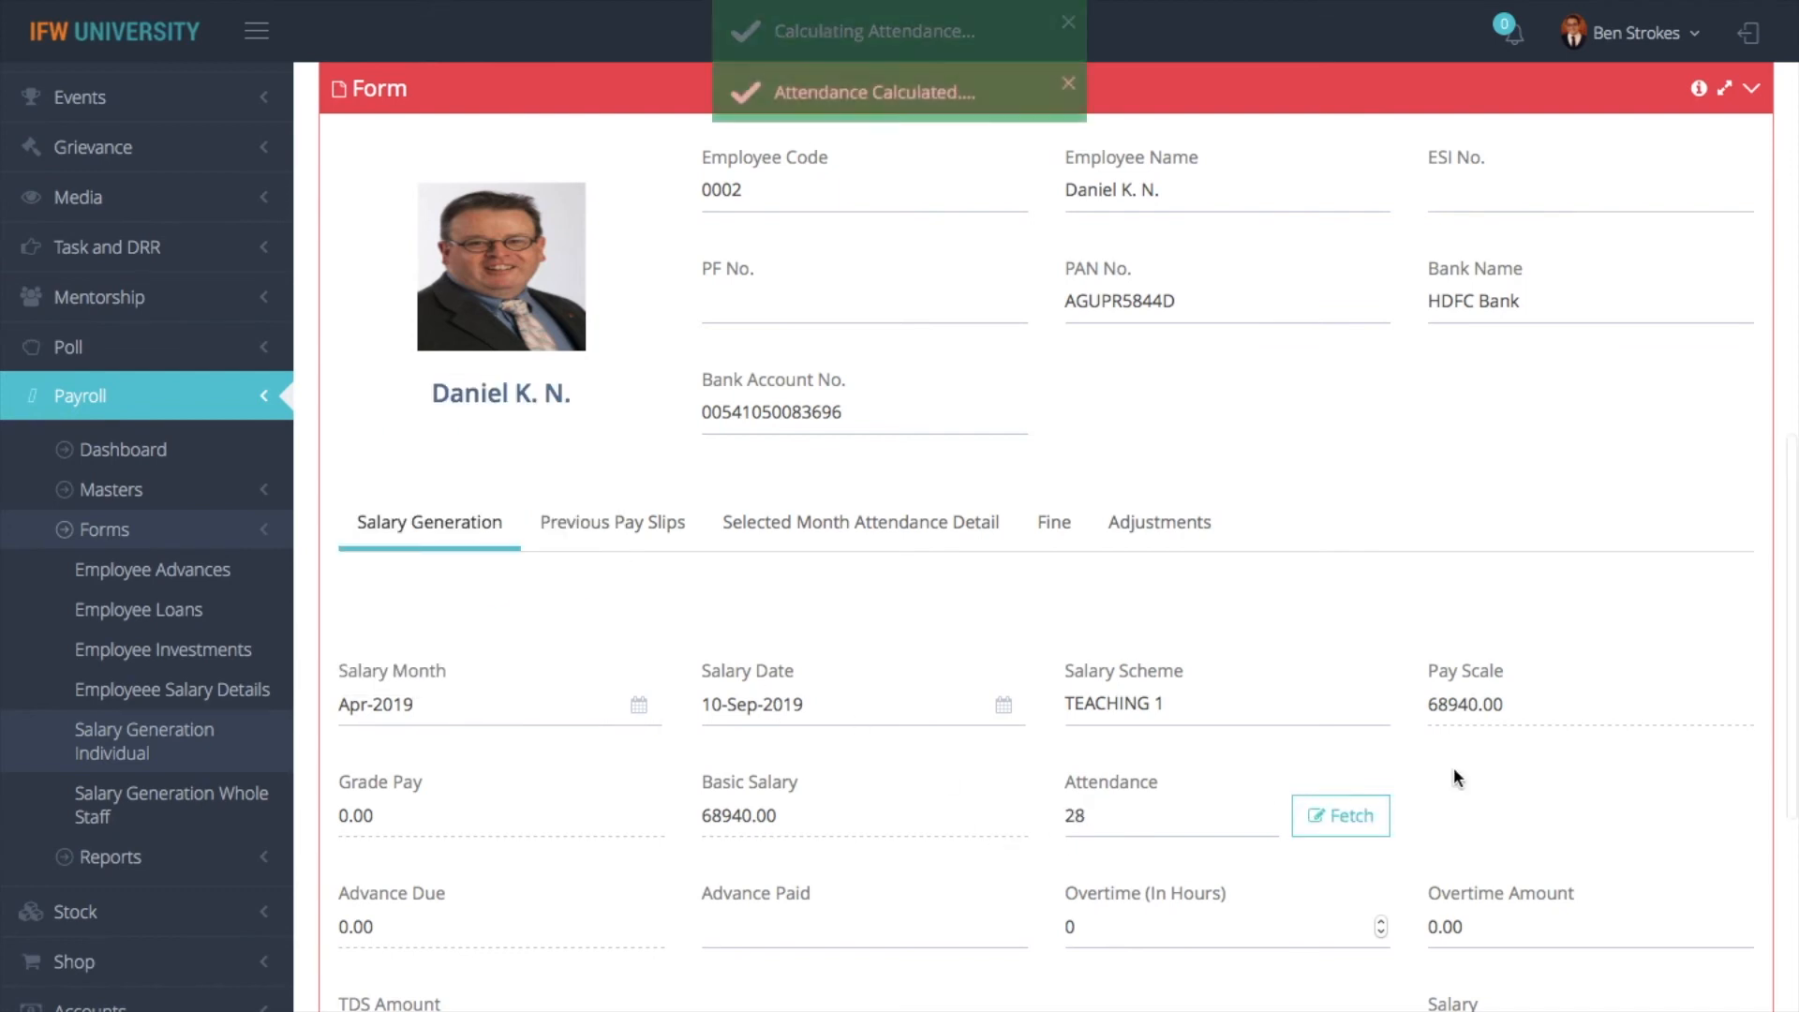
- Review the employee's Selected Month Attendance Detail and Previous Pay Slips
scroll(1454, 767, "down", 2)
left_click(872, 392)
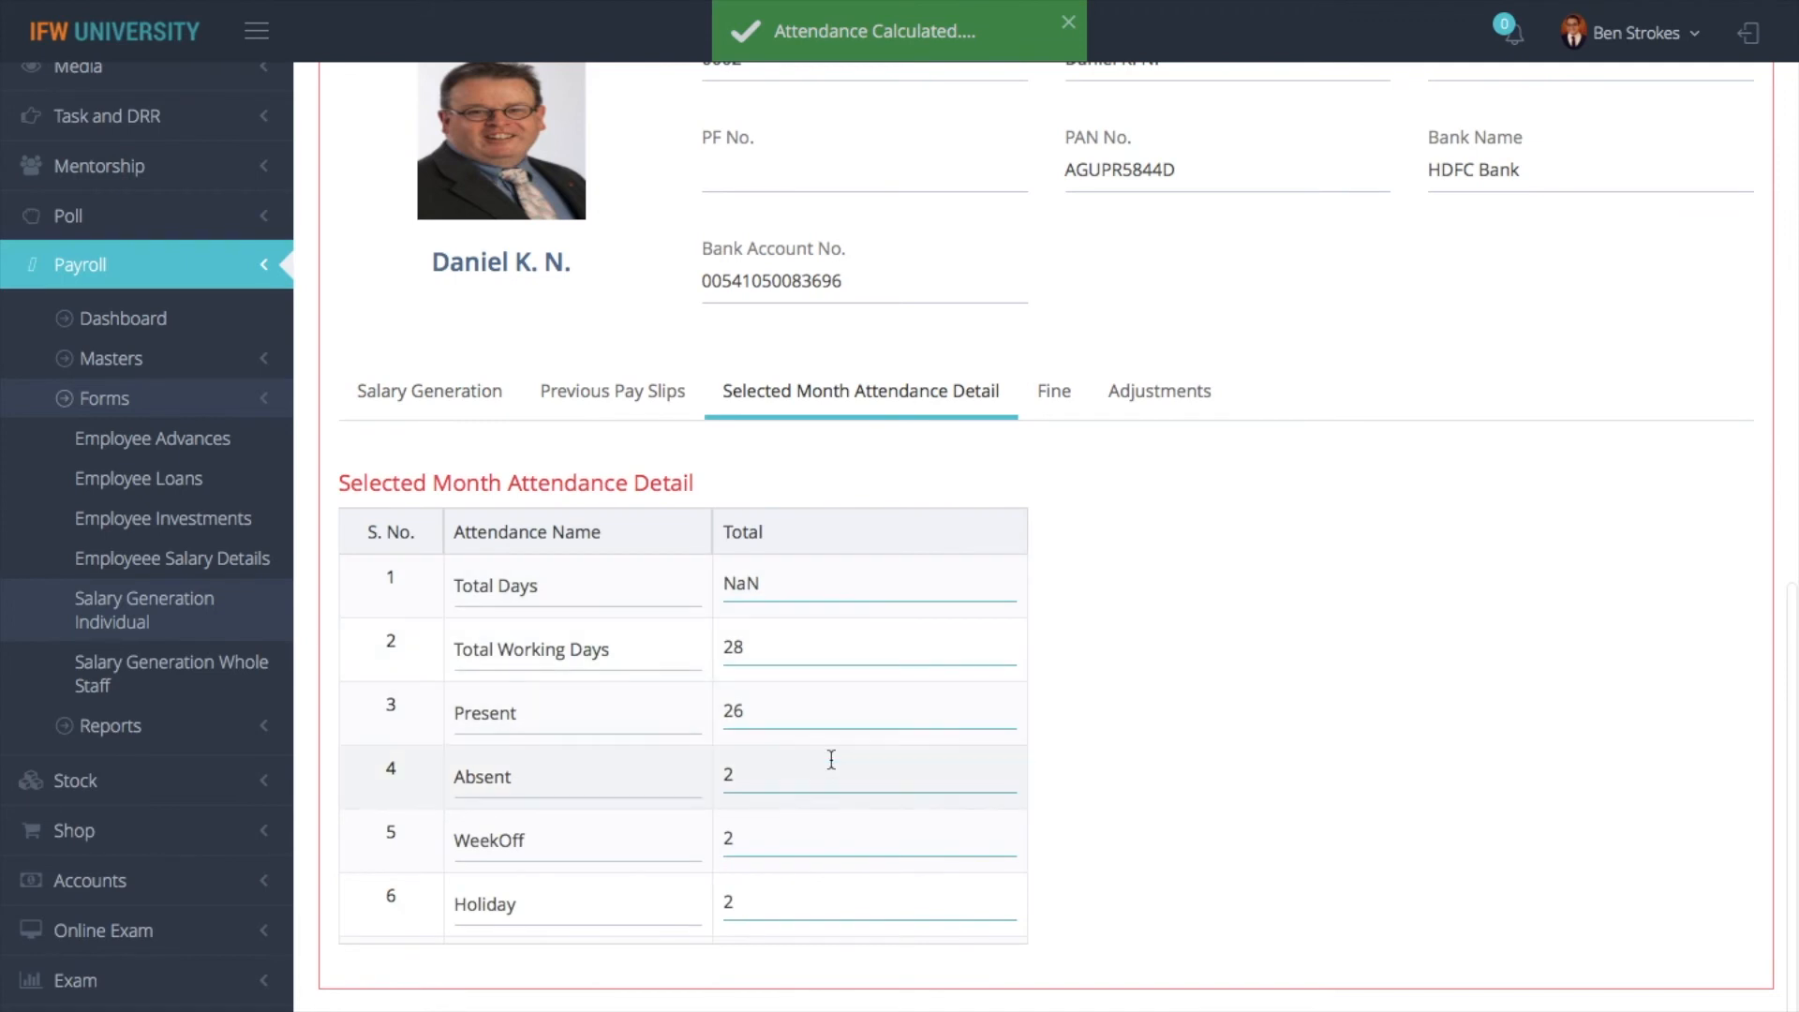
scroll(831, 760, "down", 2)
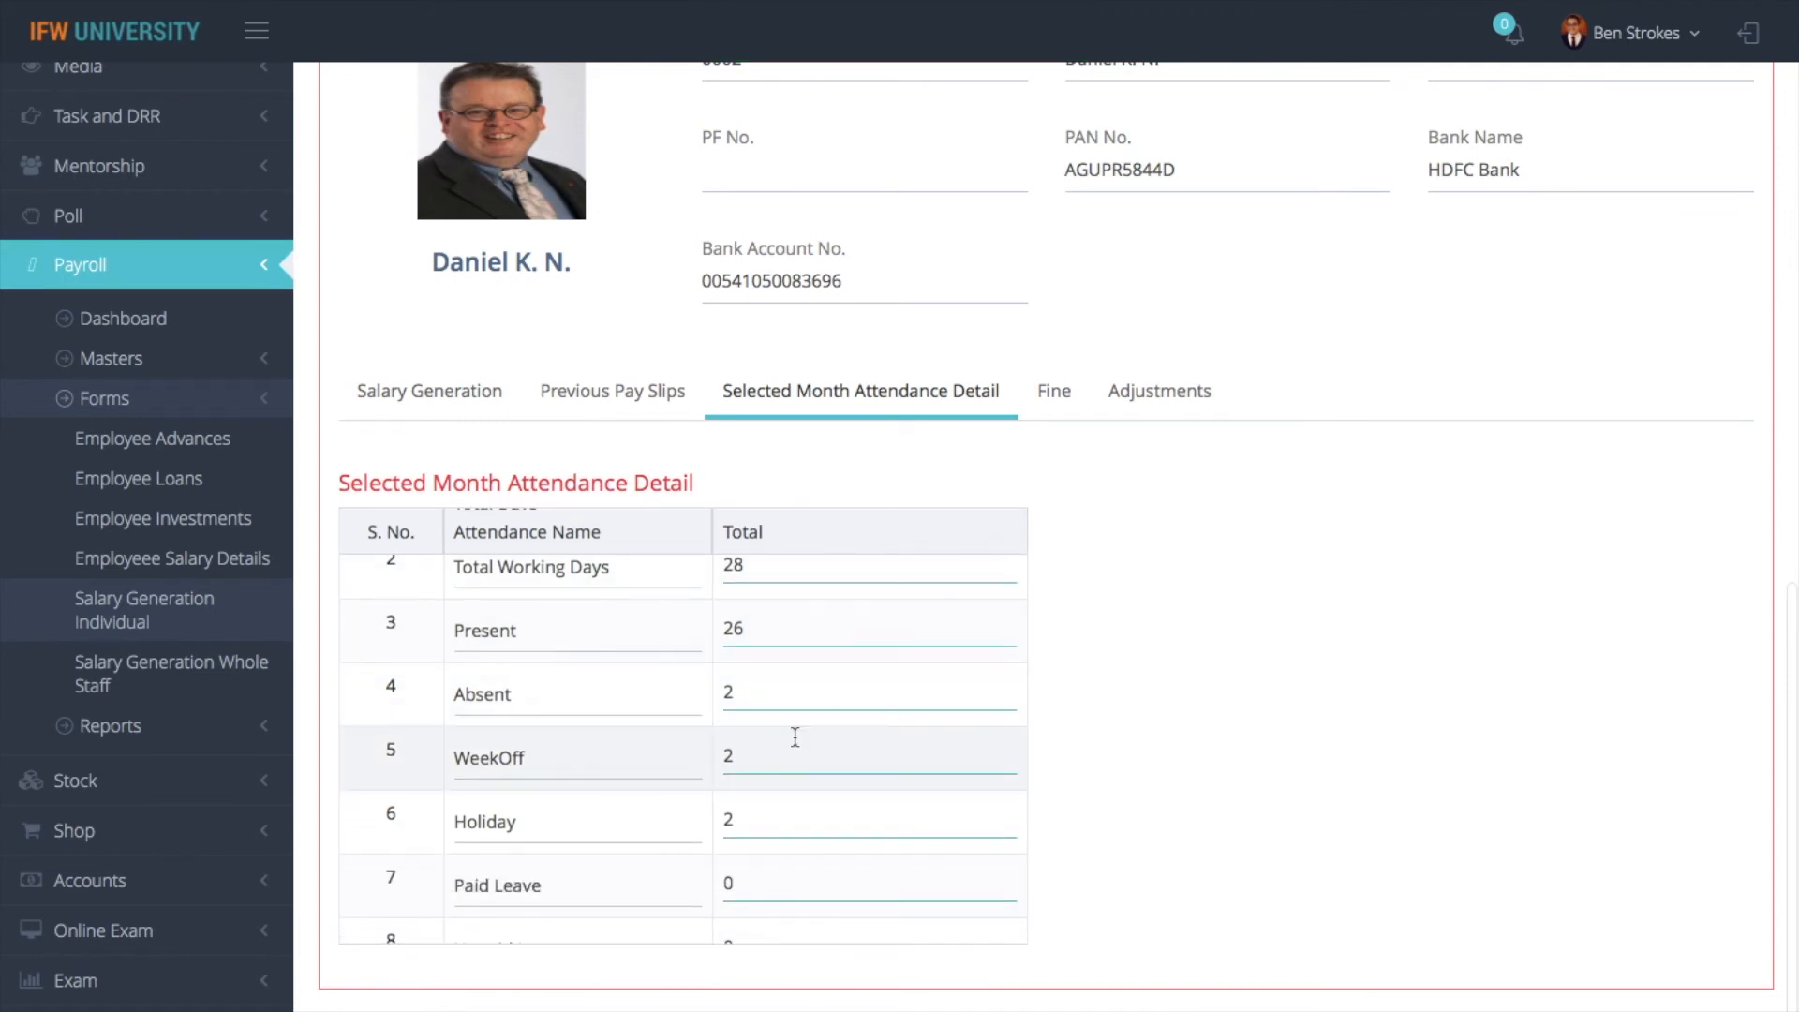
scroll(775, 820, "down", 2)
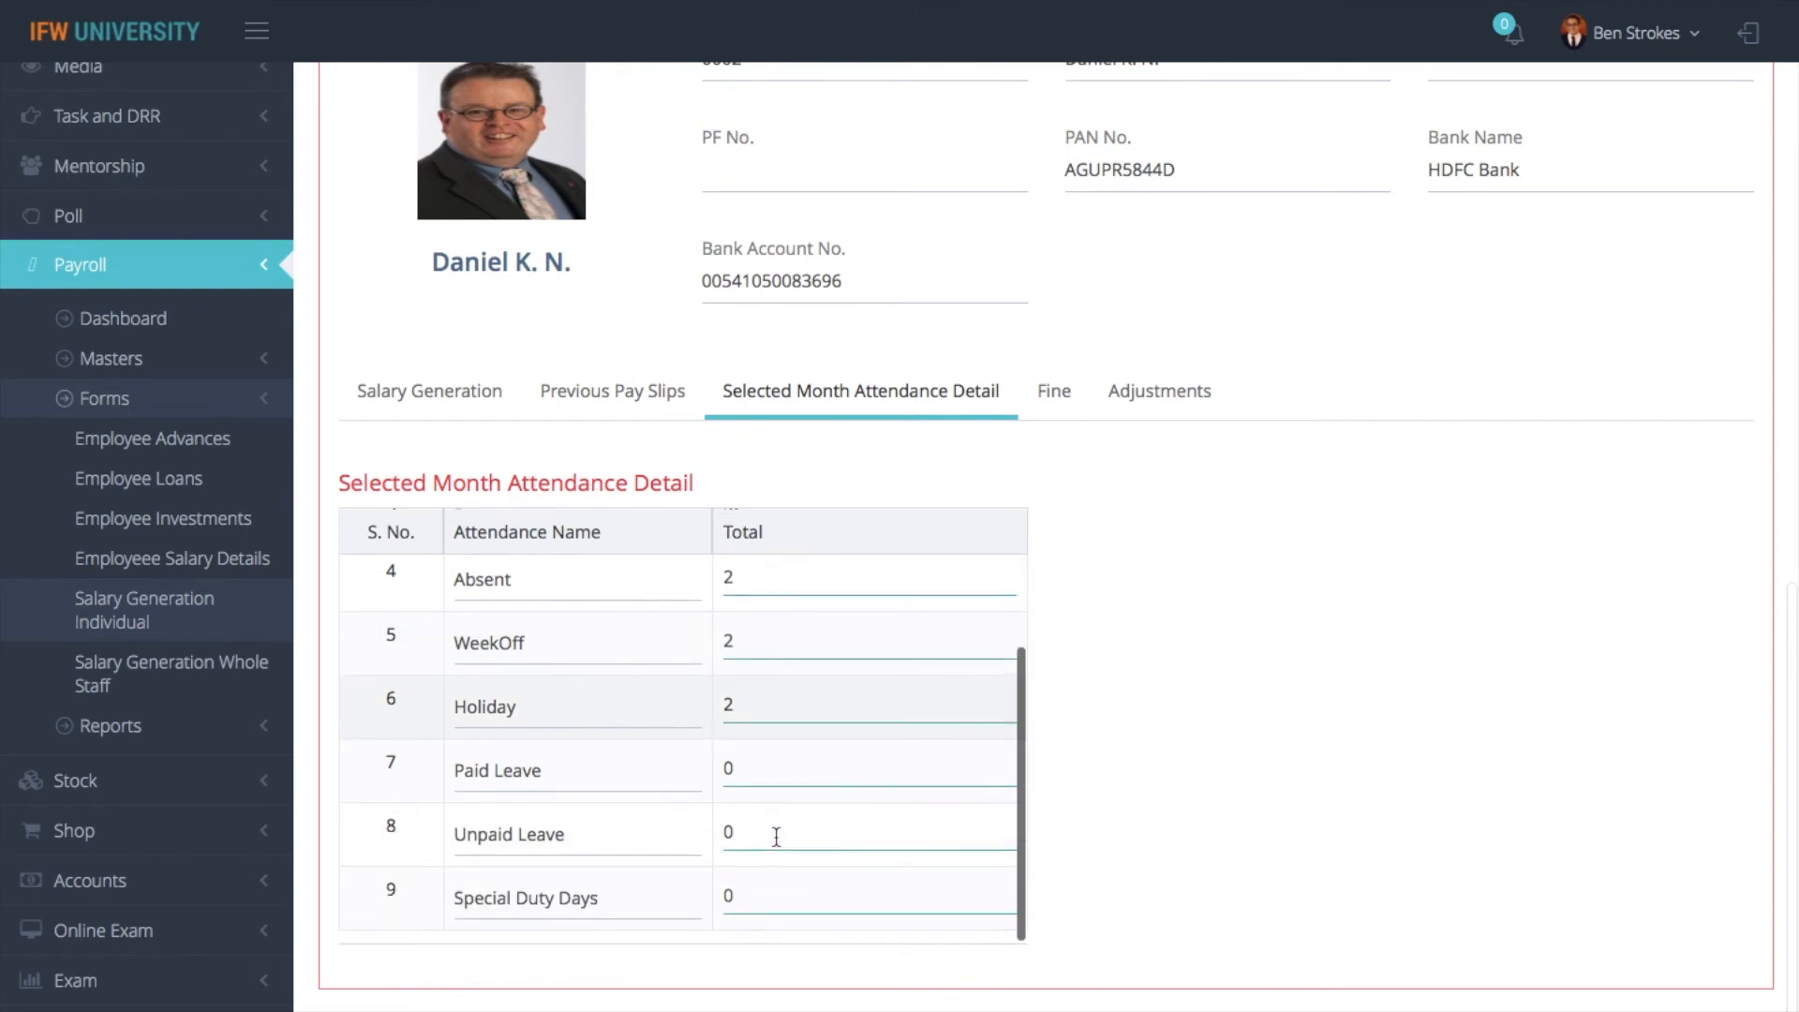
scroll(776, 834, "up", 5)
left_click(643, 390)
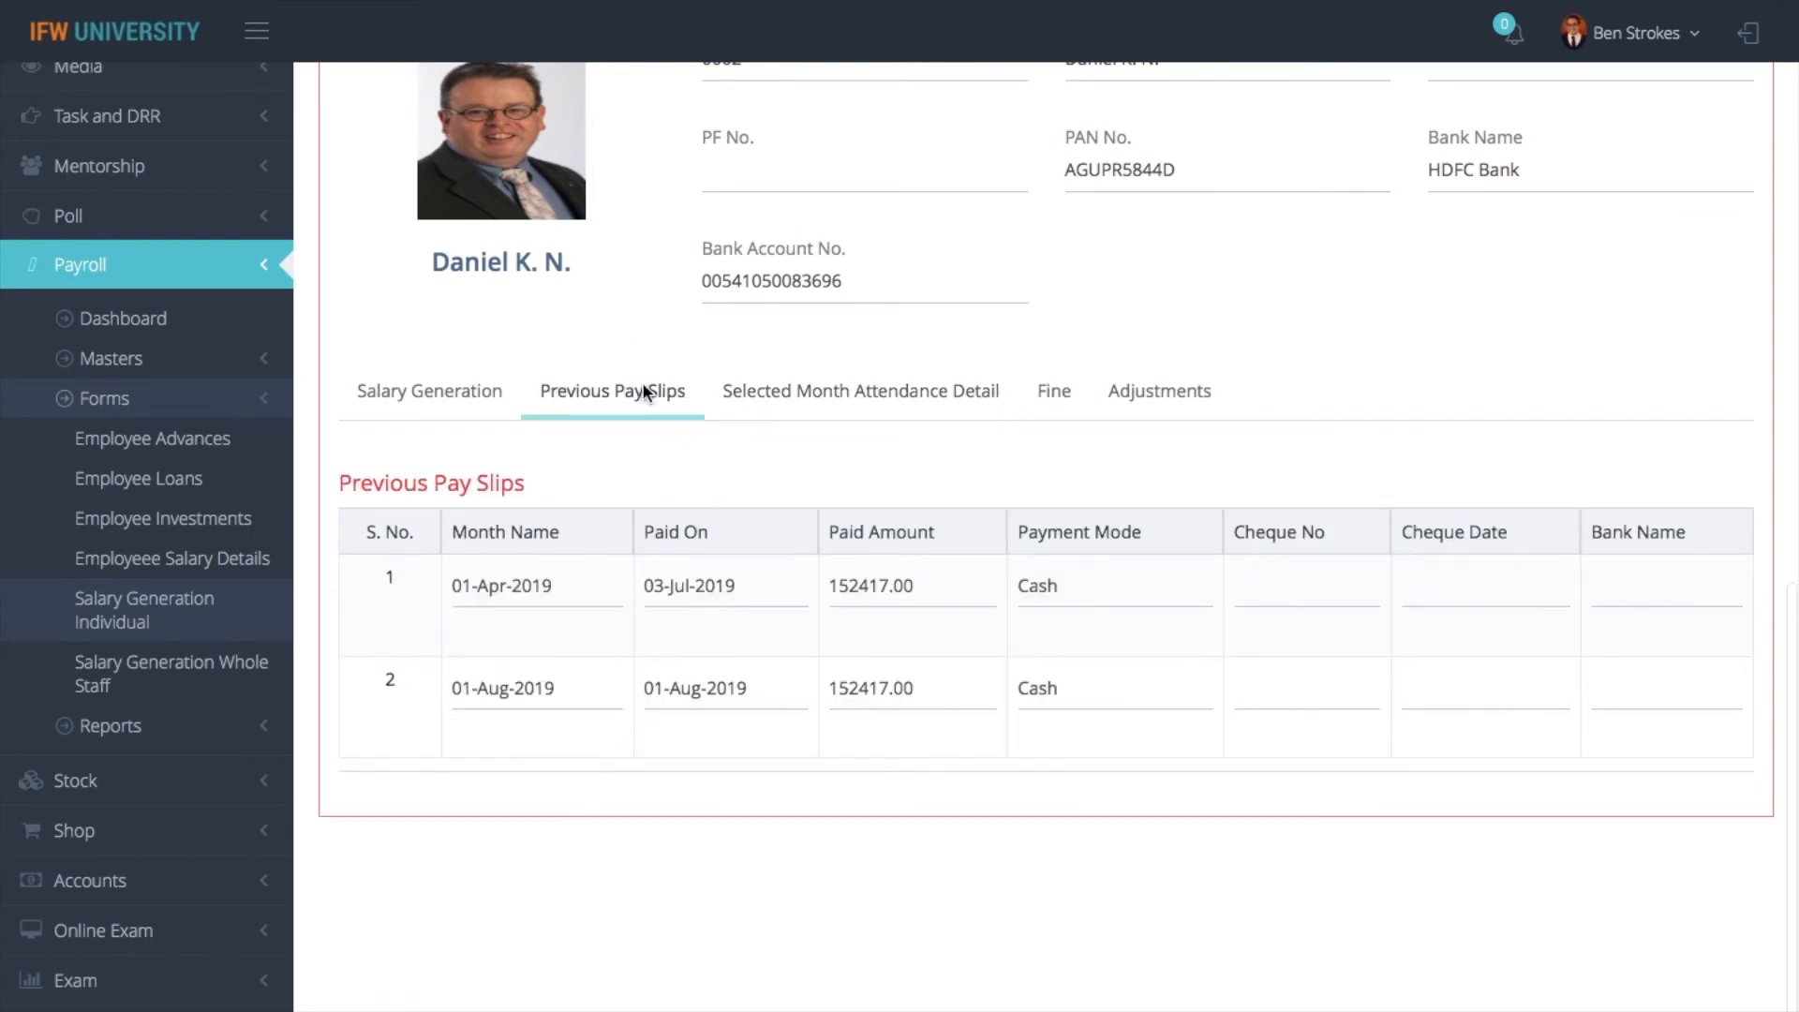
left_click(857, 401)
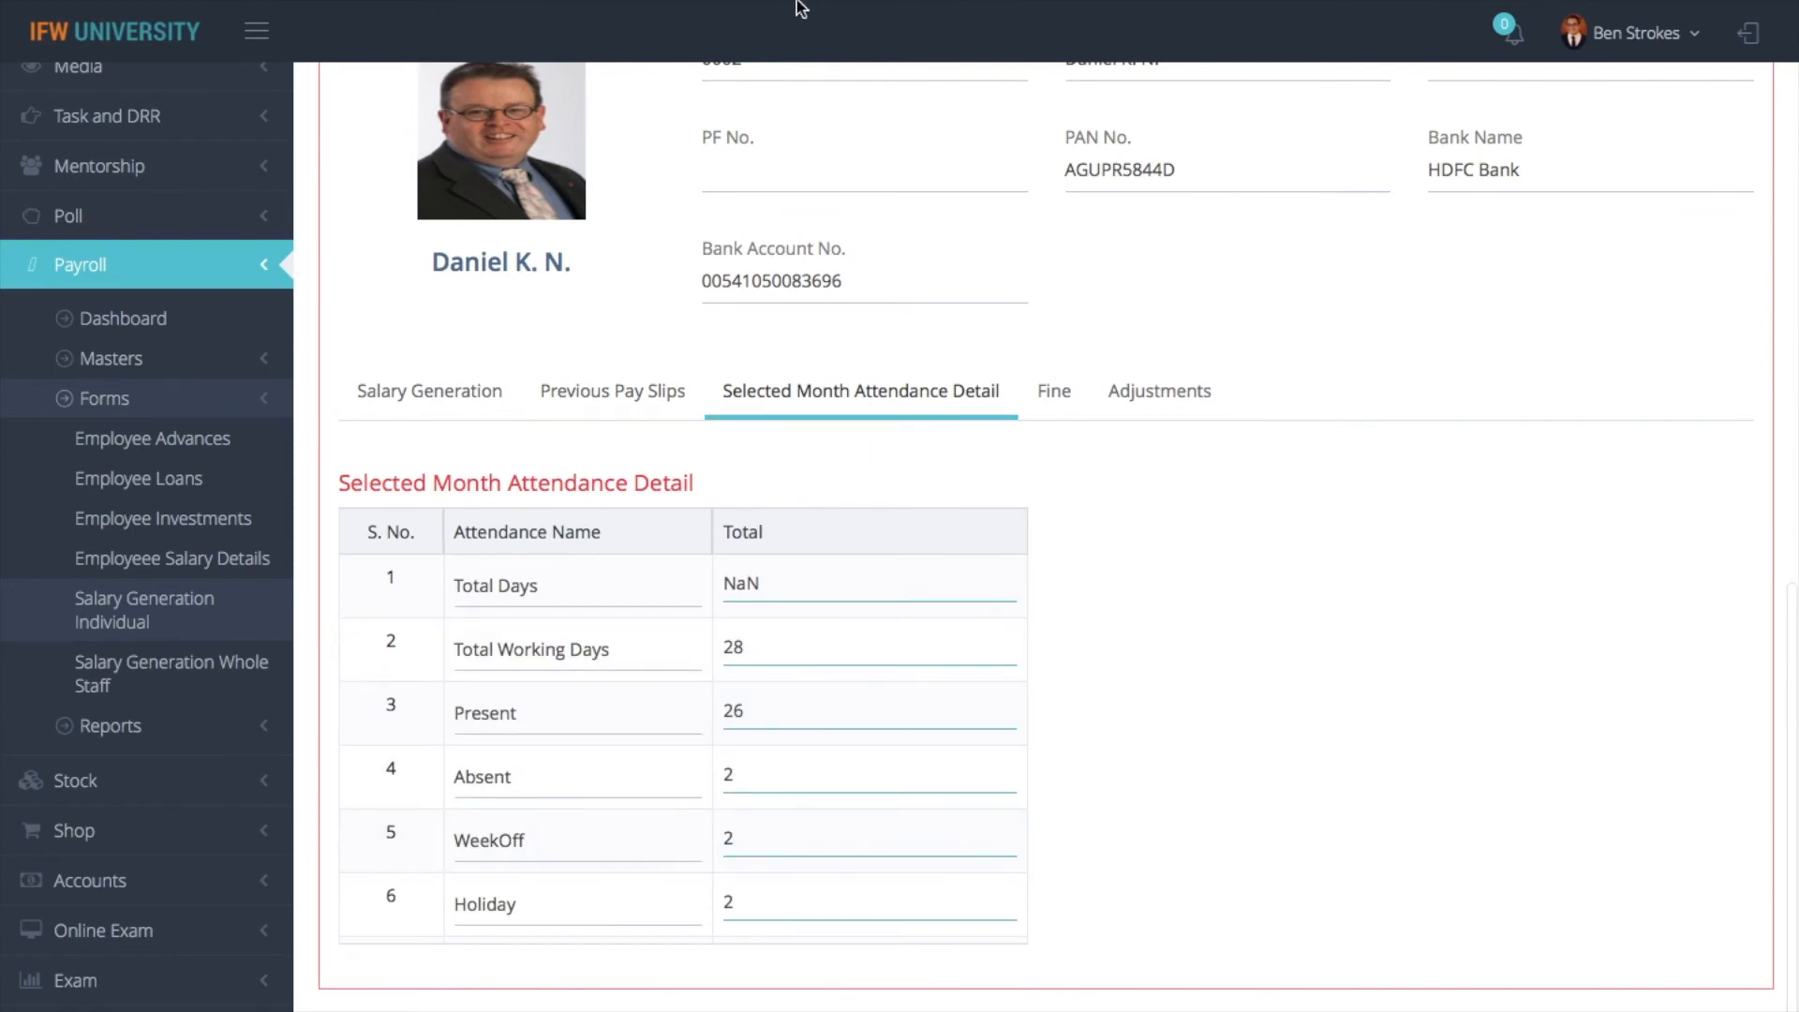
- Compare the attendance detail with the Employee Attendance (Month Wise) report, then return to the Salary Generation Individual page
mouse_move(791, 3)
left_click(1586, 91)
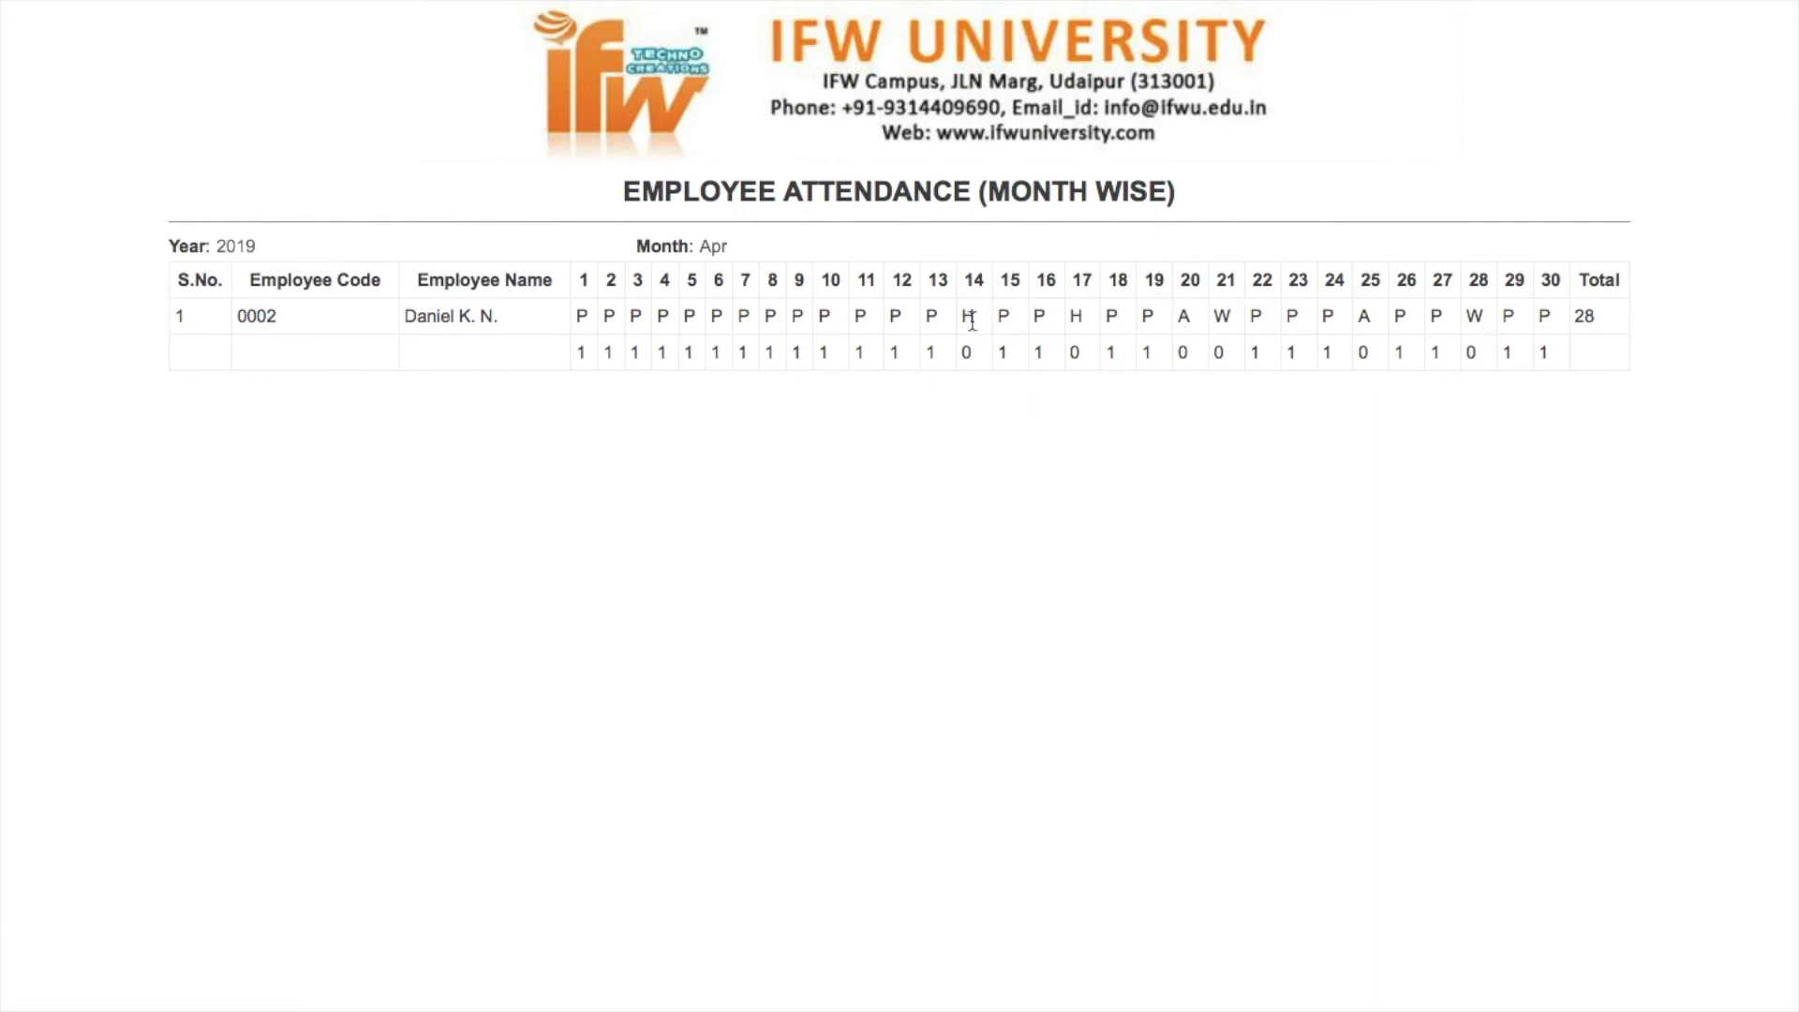
mouse_move(47, 5)
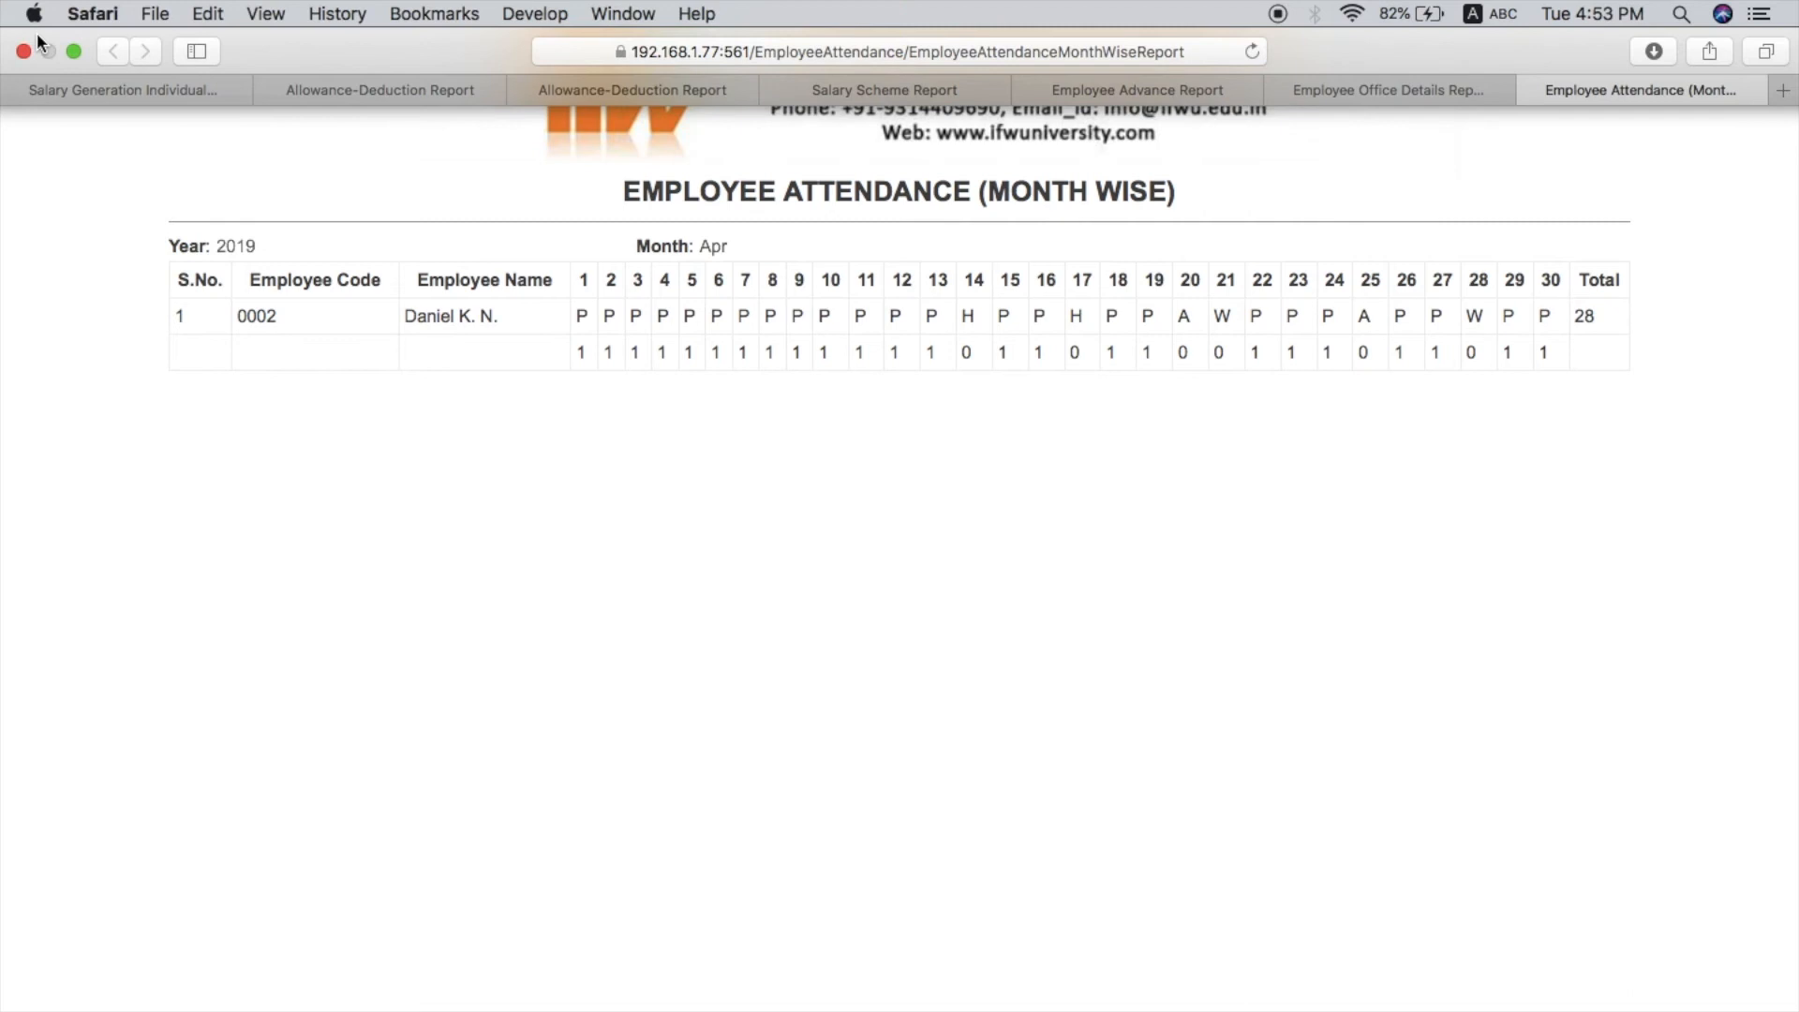
left_click(75, 90)
- Calculate the employee's Apr-2019 salary in Salary Generation and review the allowances, deductions and net salary
left_click(478, 398)
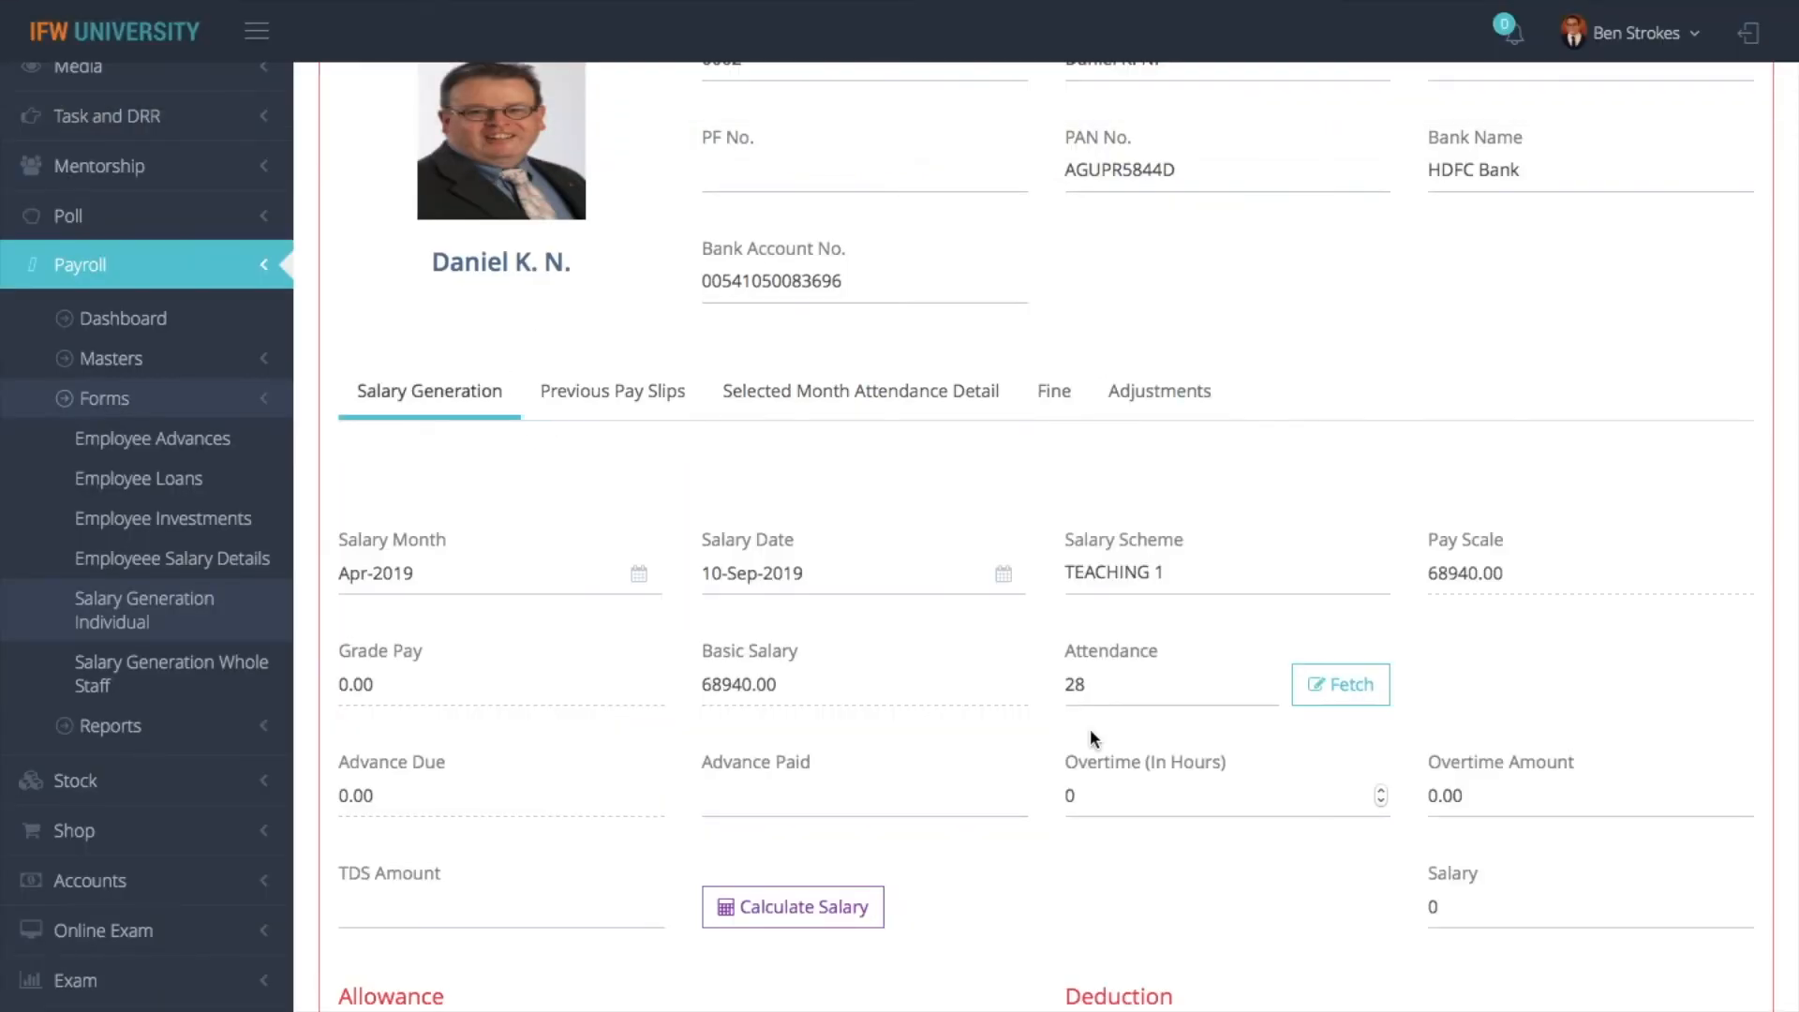
scroll(979, 741, "down", 5)
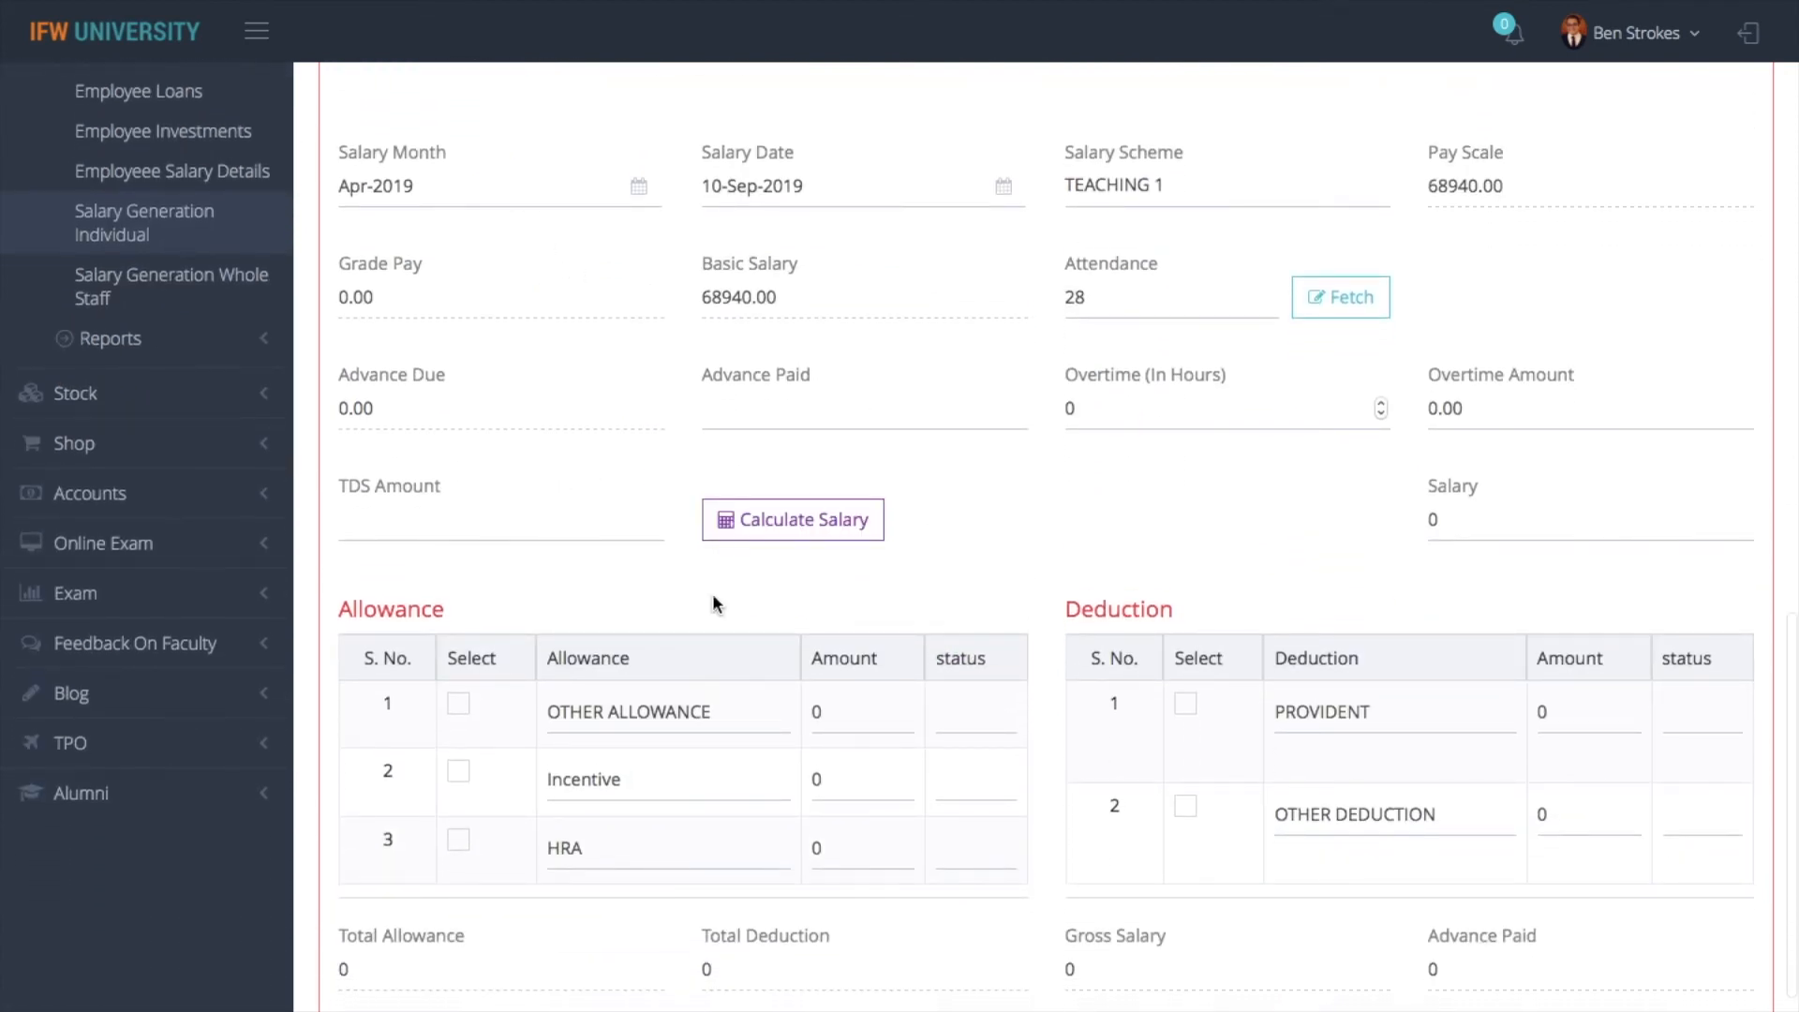
left_click(757, 529)
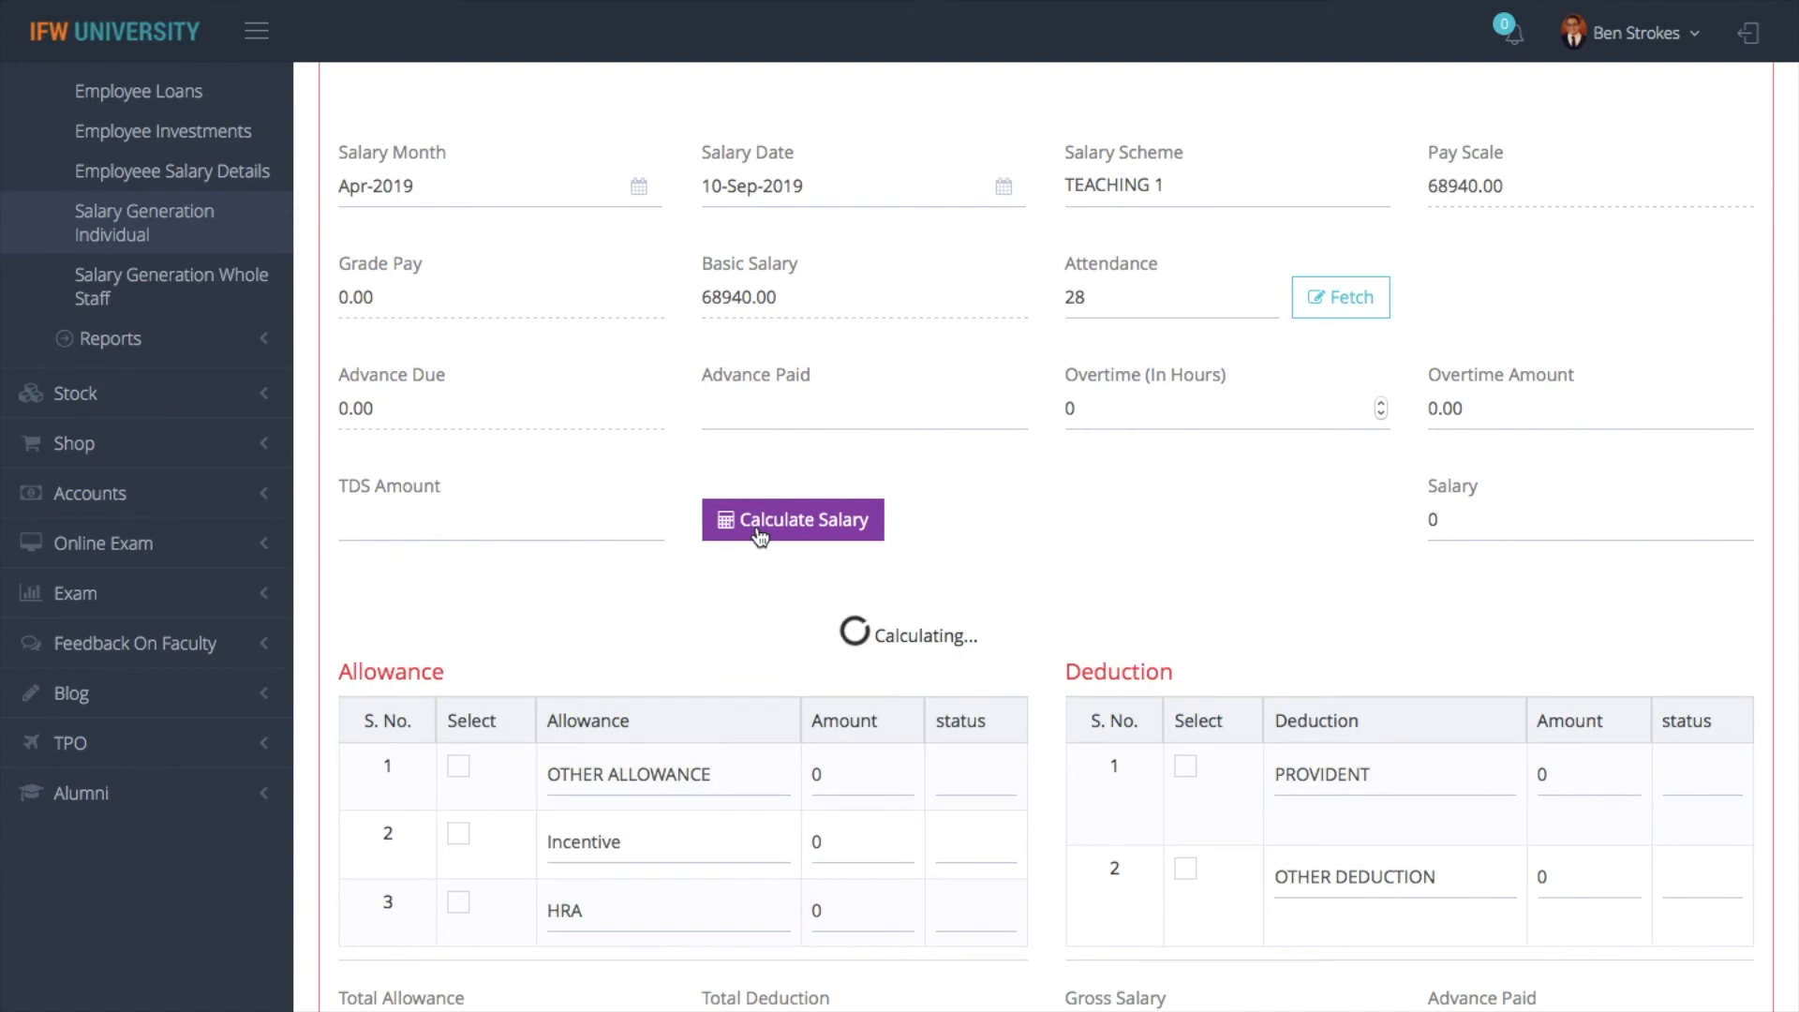
scroll(1130, 641, "down", 2)
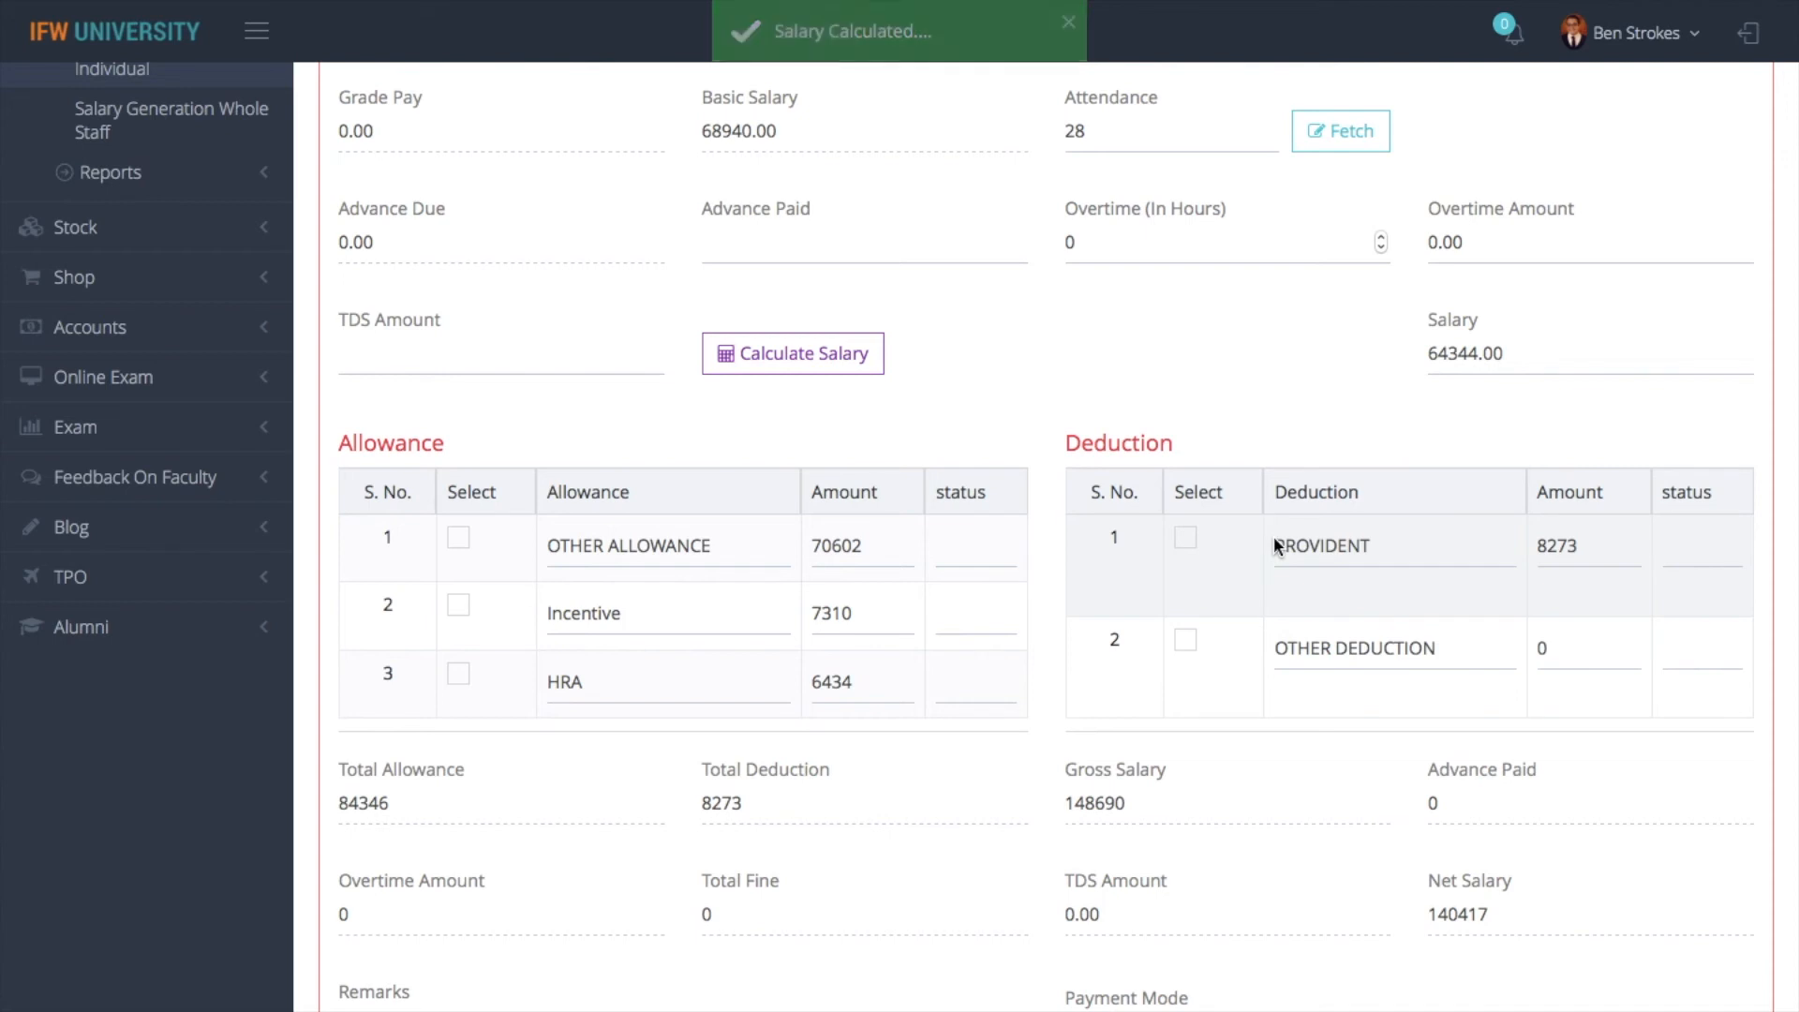
scroll(1274, 536, "down", 2)
scroll(1274, 536, "up", 1)
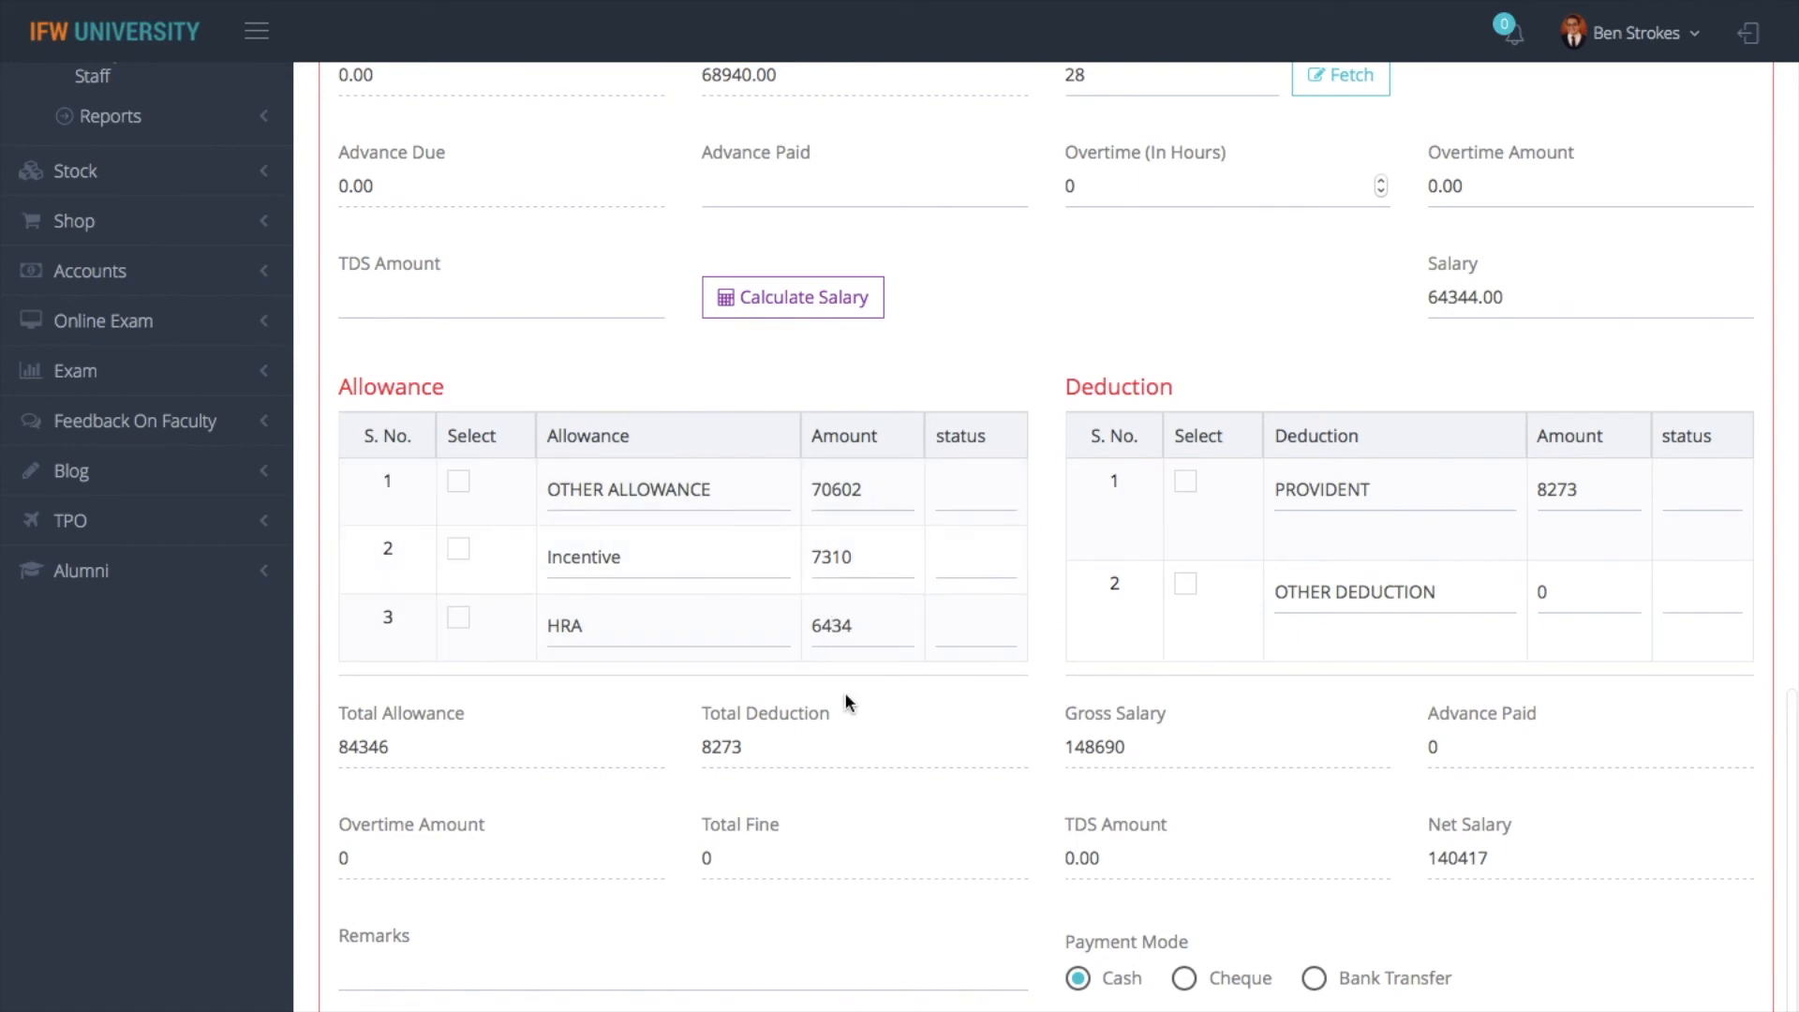
scroll(851, 598, "up", 10)
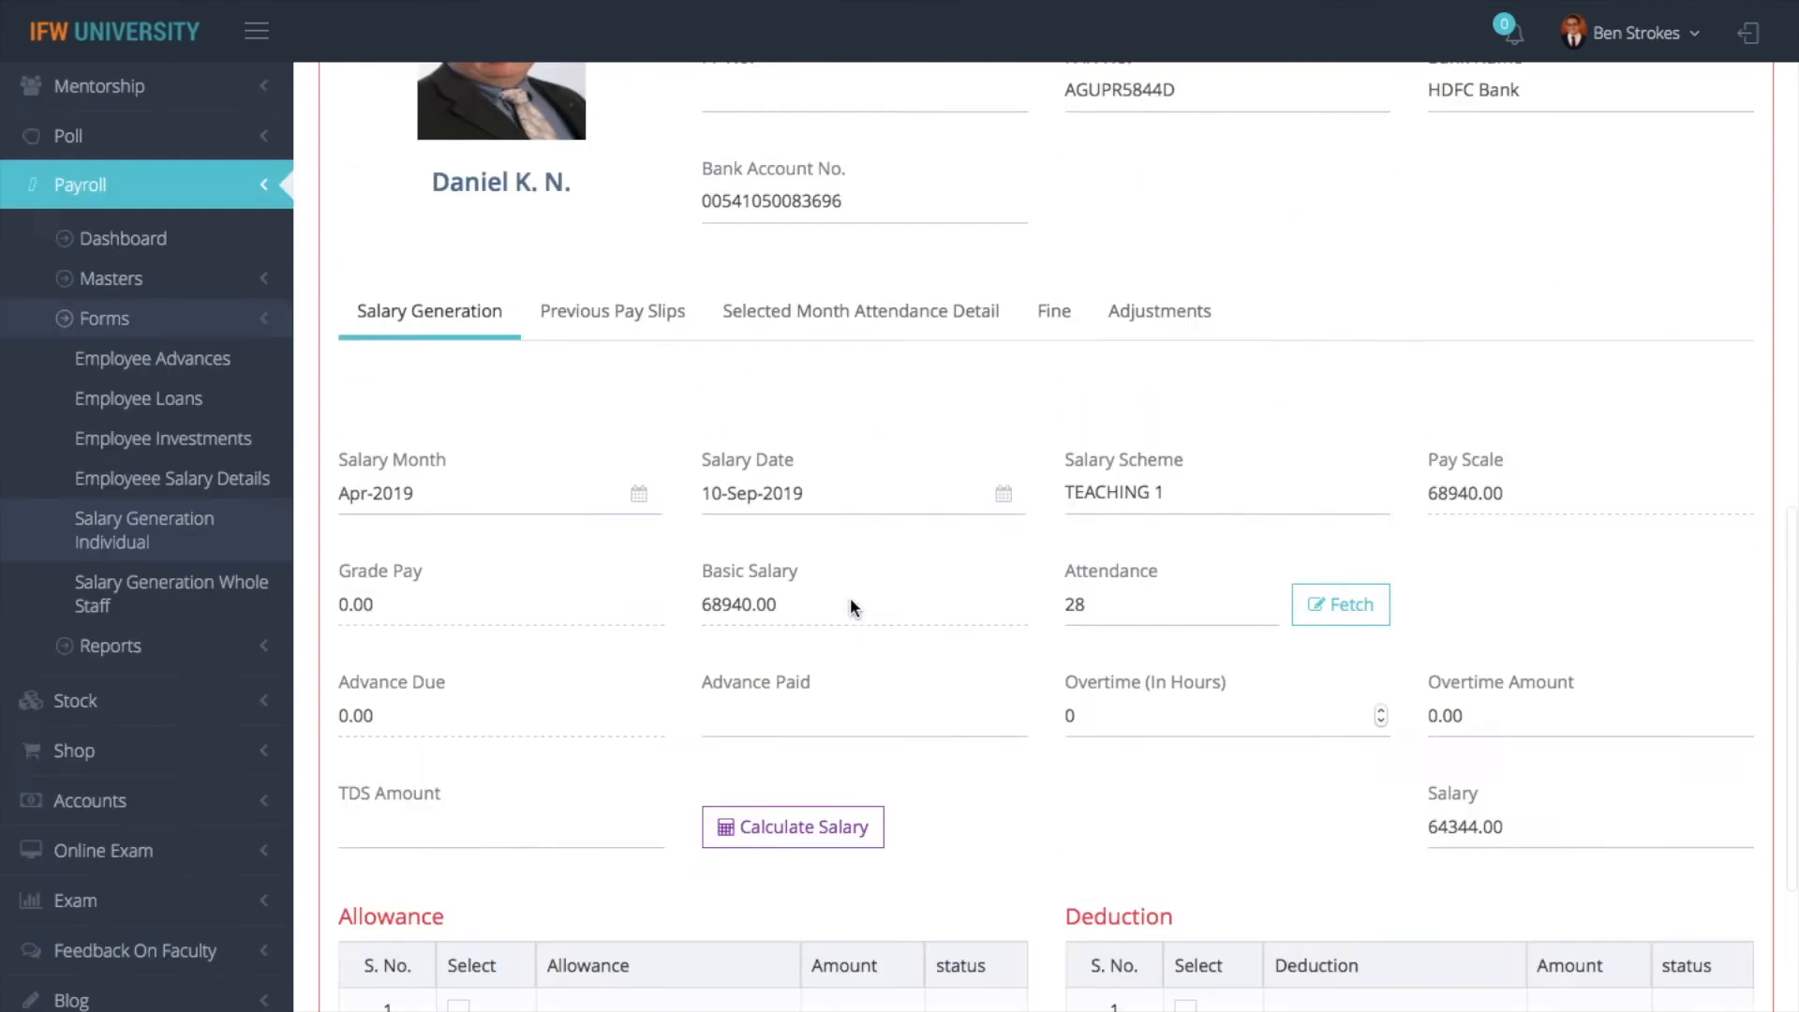
- Find the employee by name in Payroll's Employee Salary Details form and open the employee's record
left_click(357, 87)
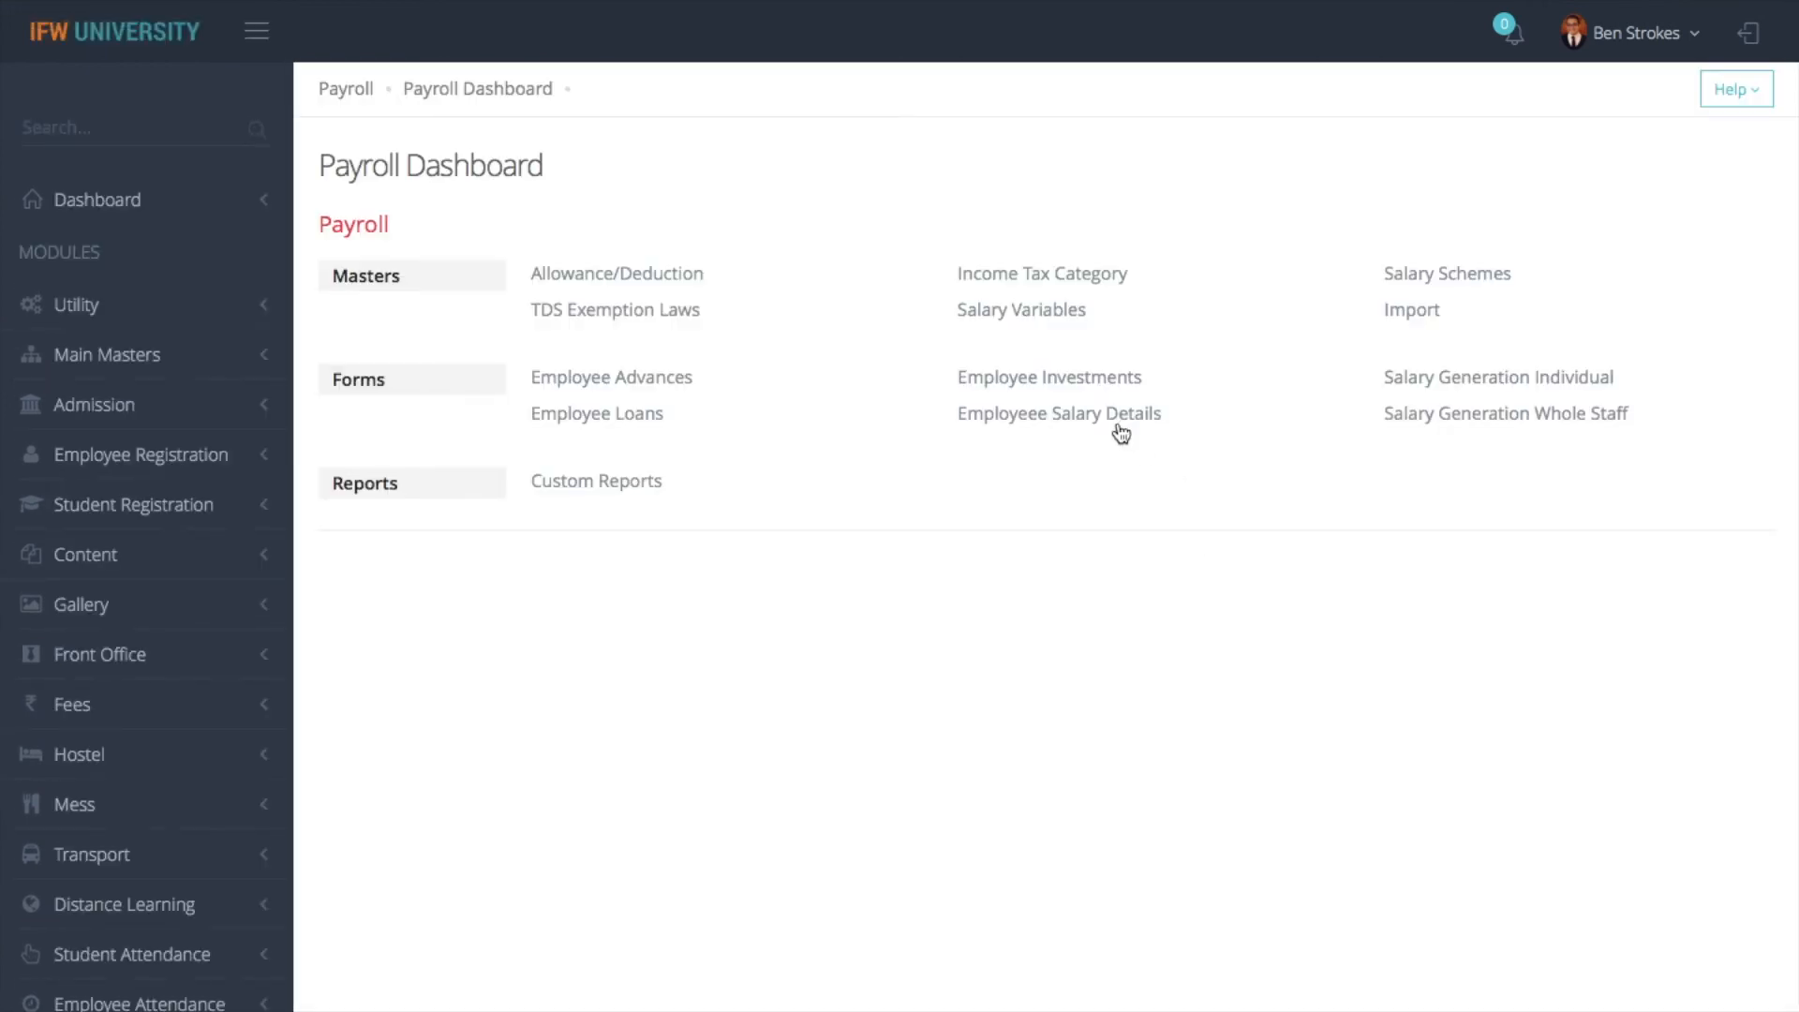
left_click(1118, 429)
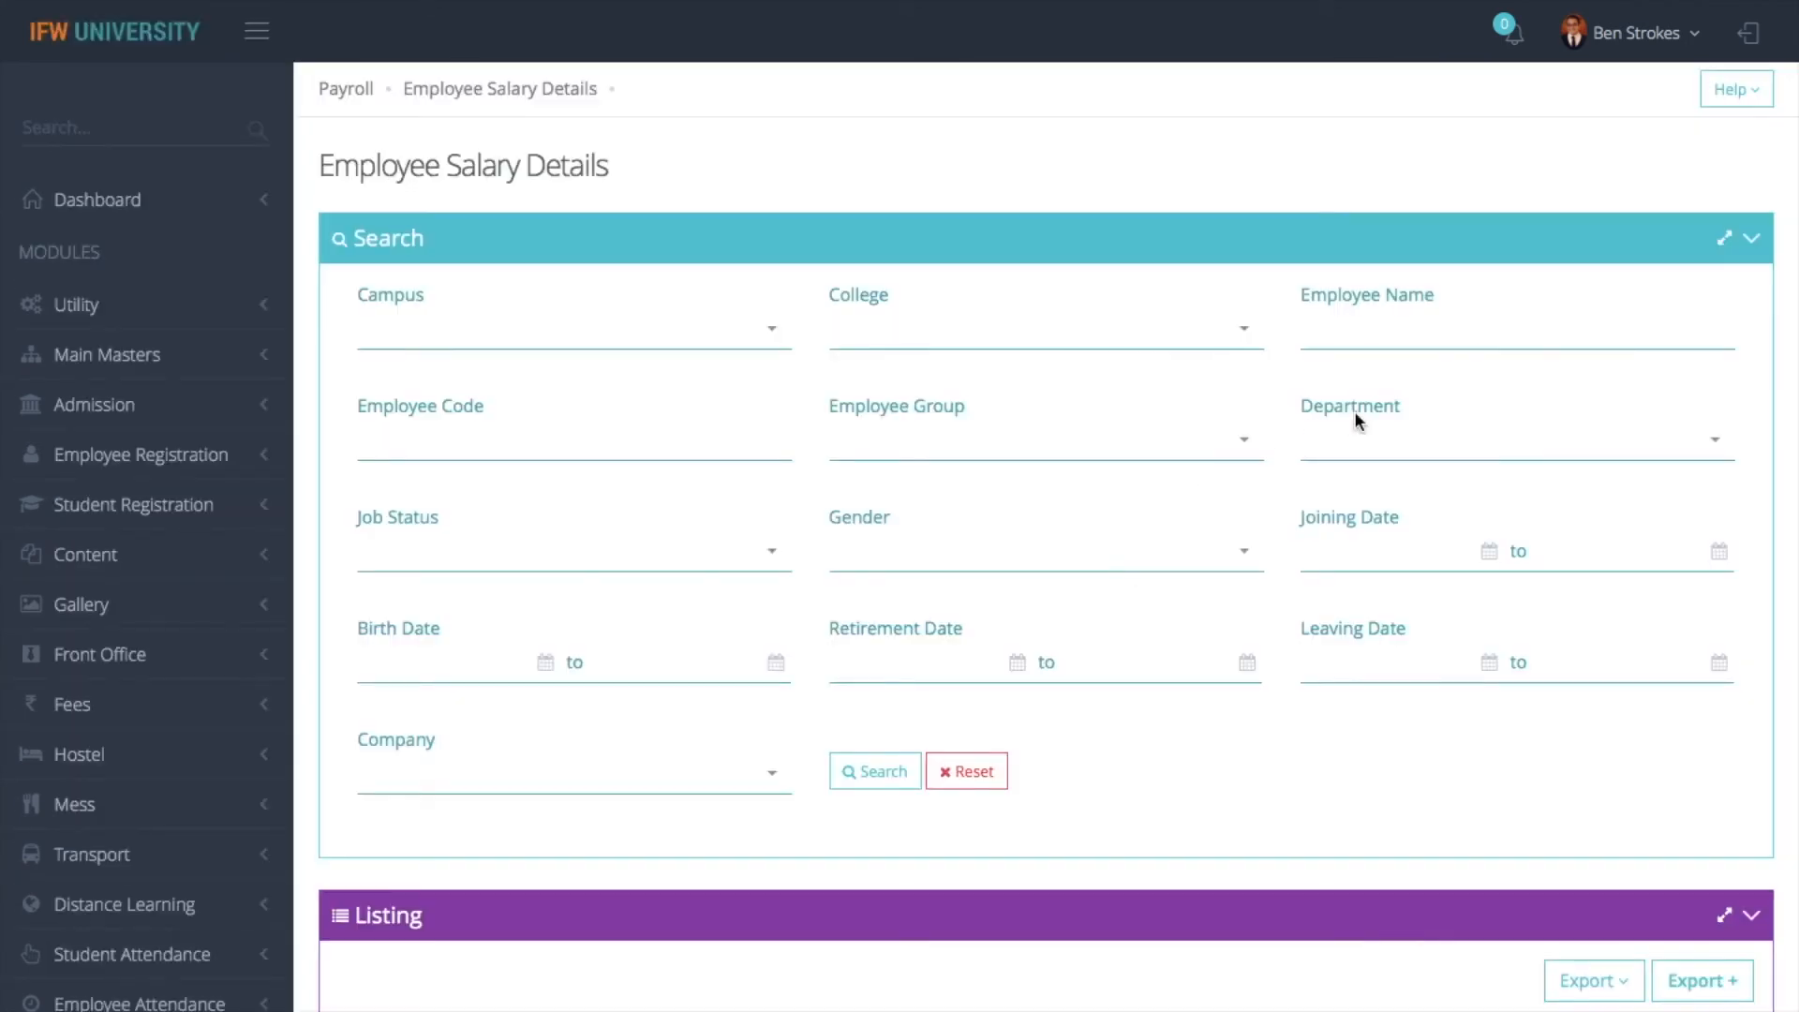
left_click(1358, 325)
type("danie")
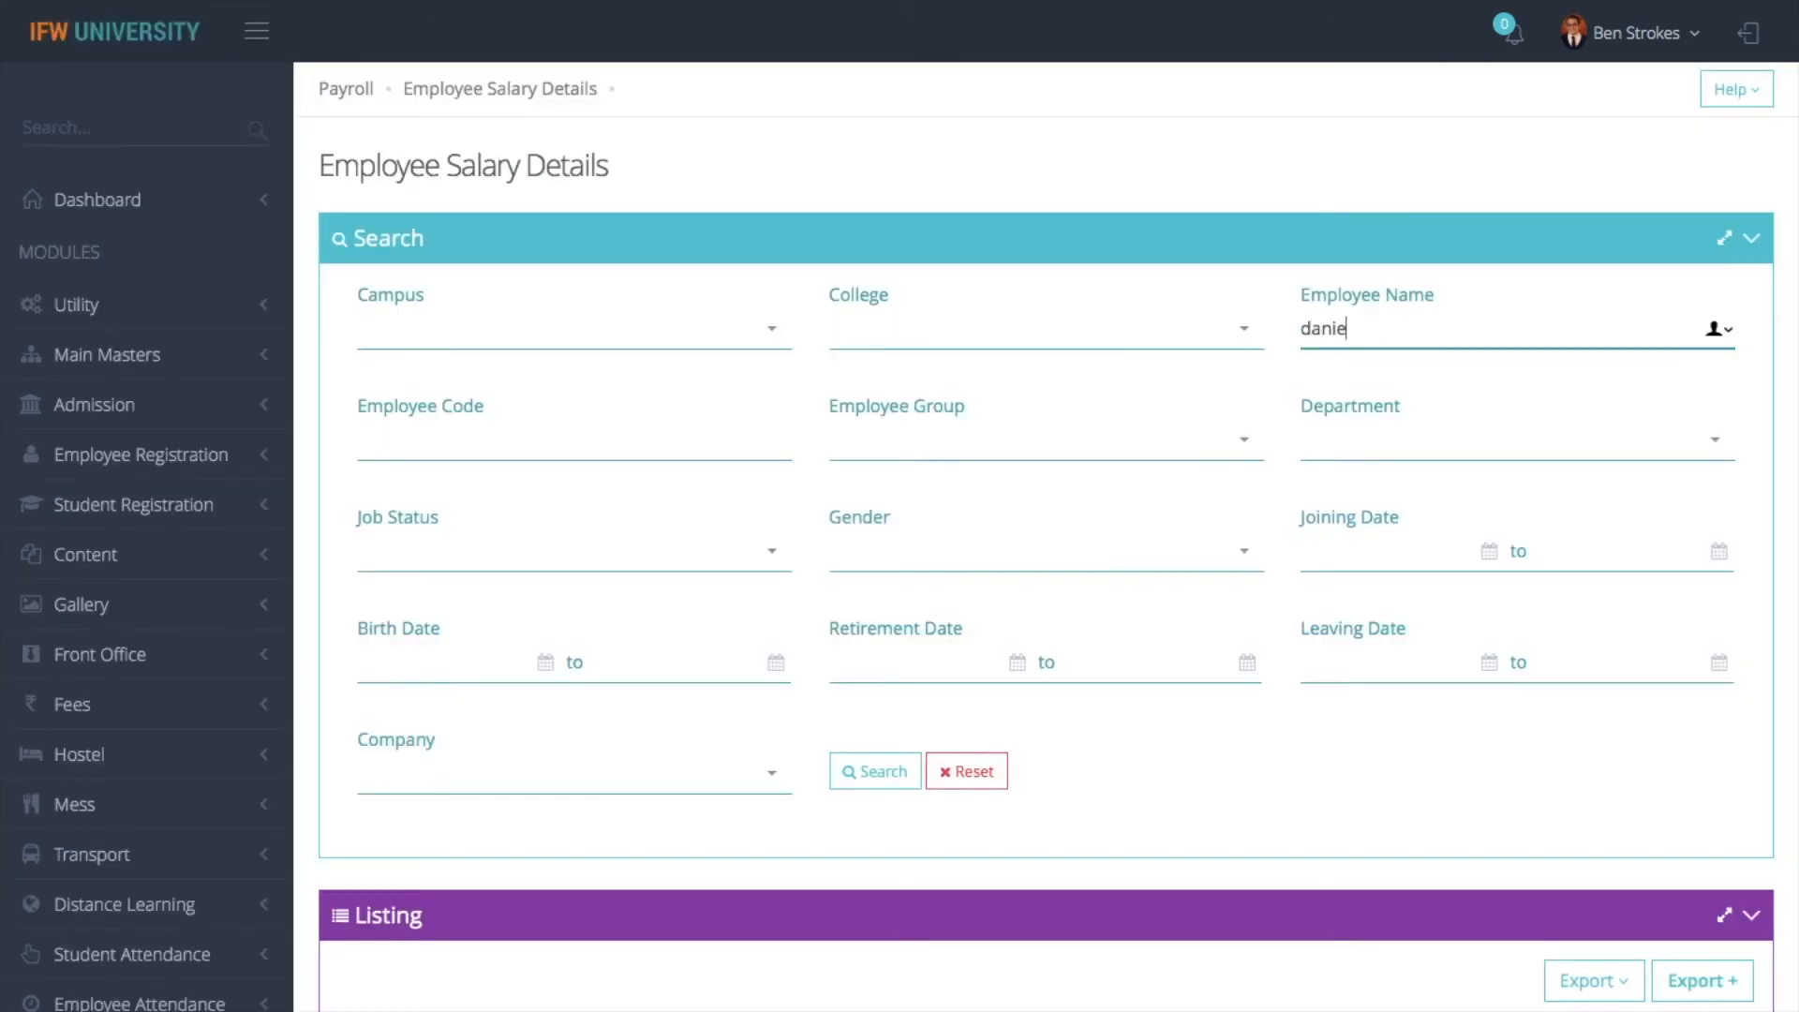
left_click(875, 771)
scroll(863, 506, "down", 4)
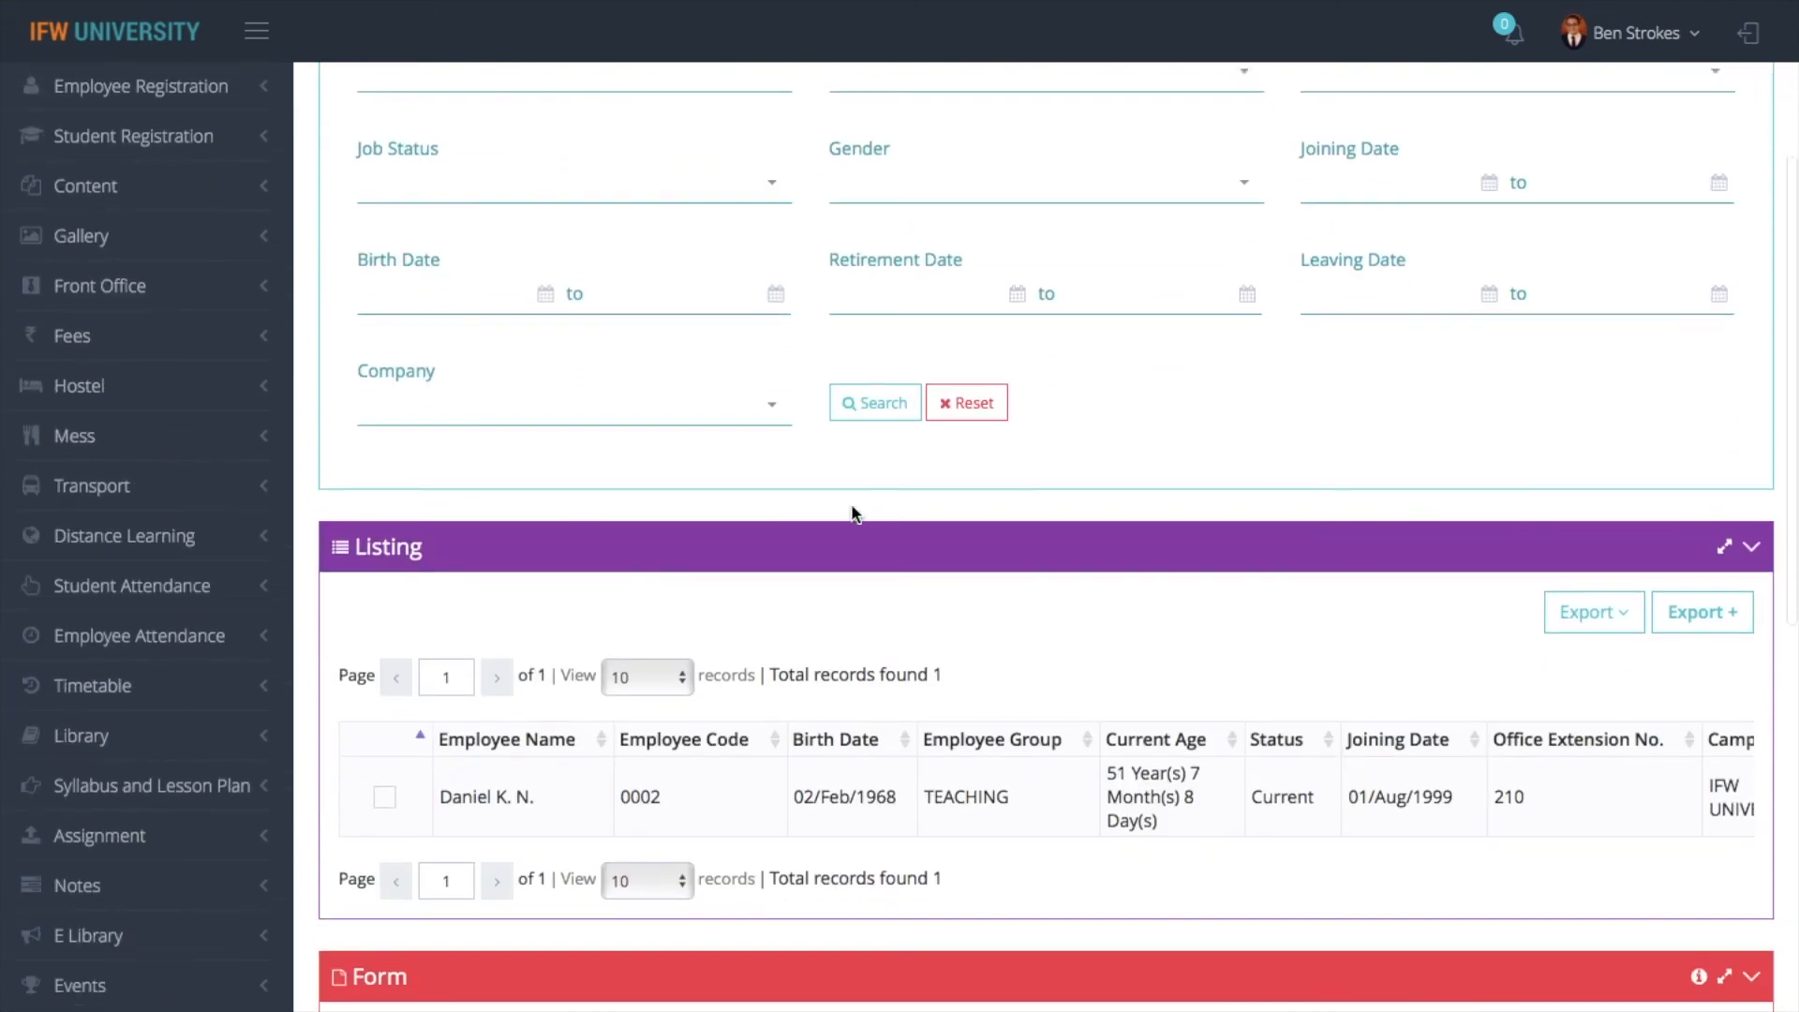
left_click(383, 792)
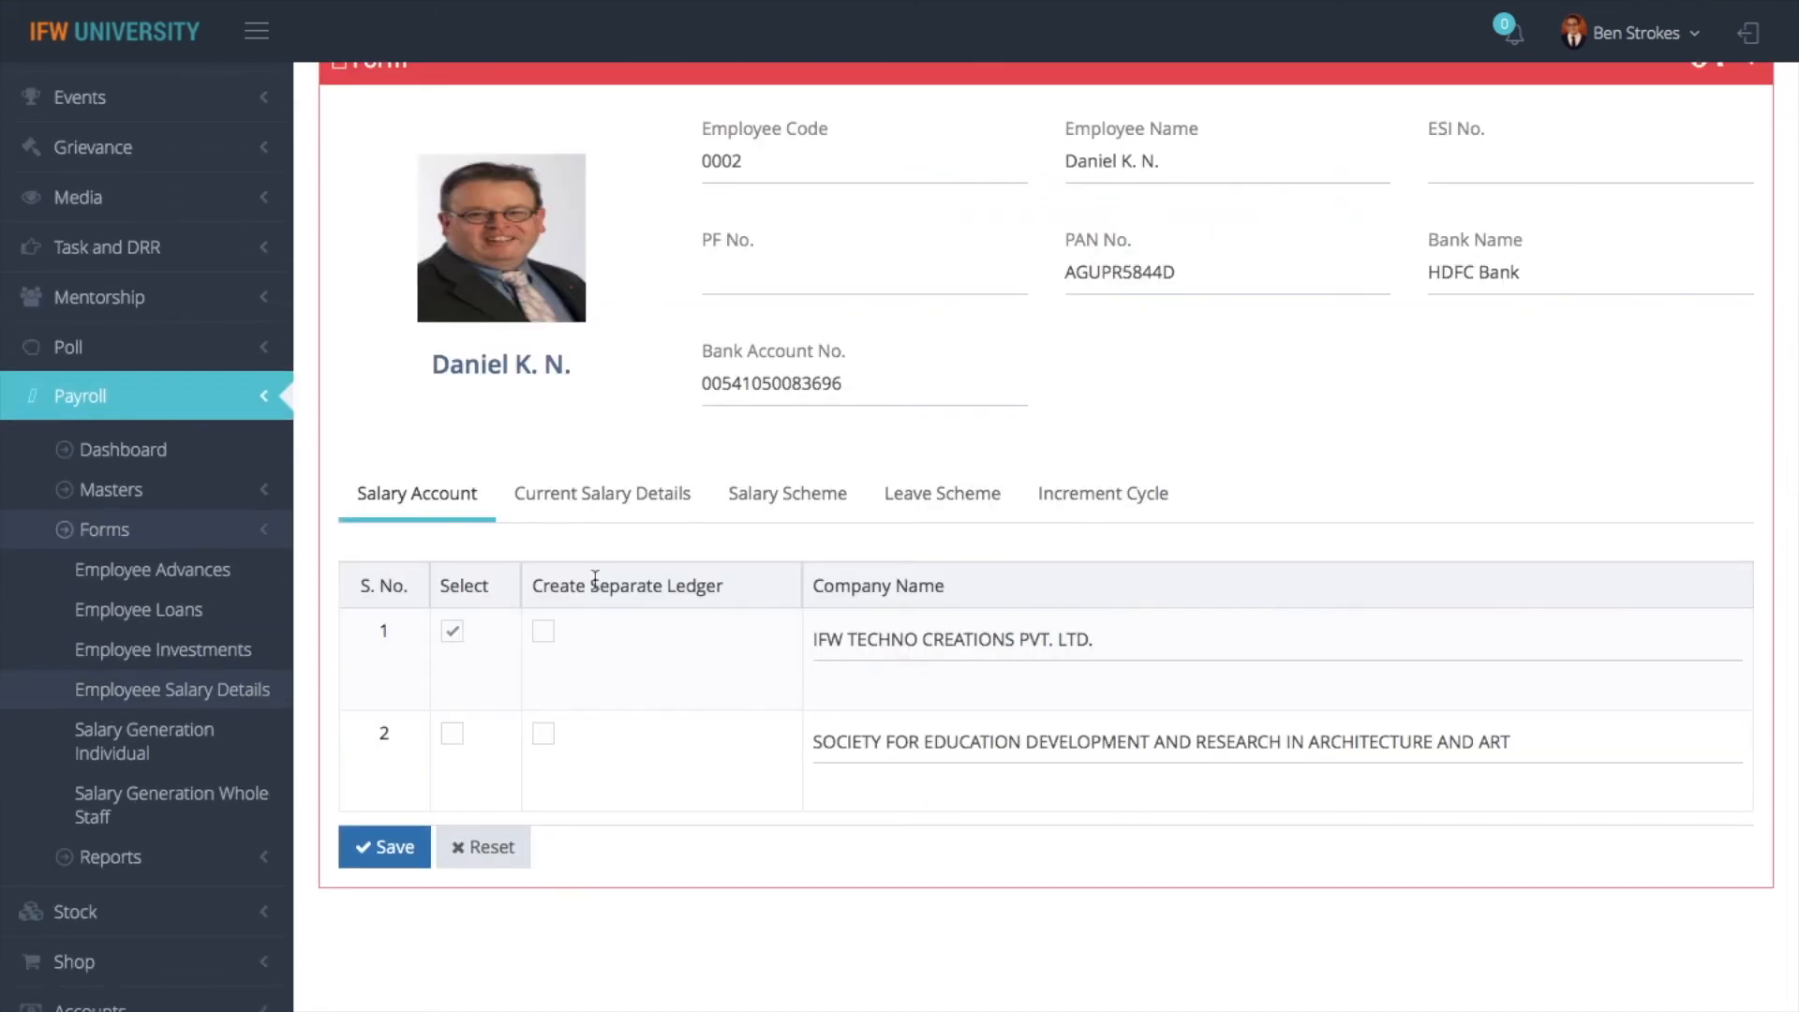
- Open the employee's active TEACHING 1 salary scheme entry for editing to view its salary variables
left_click(794, 495)
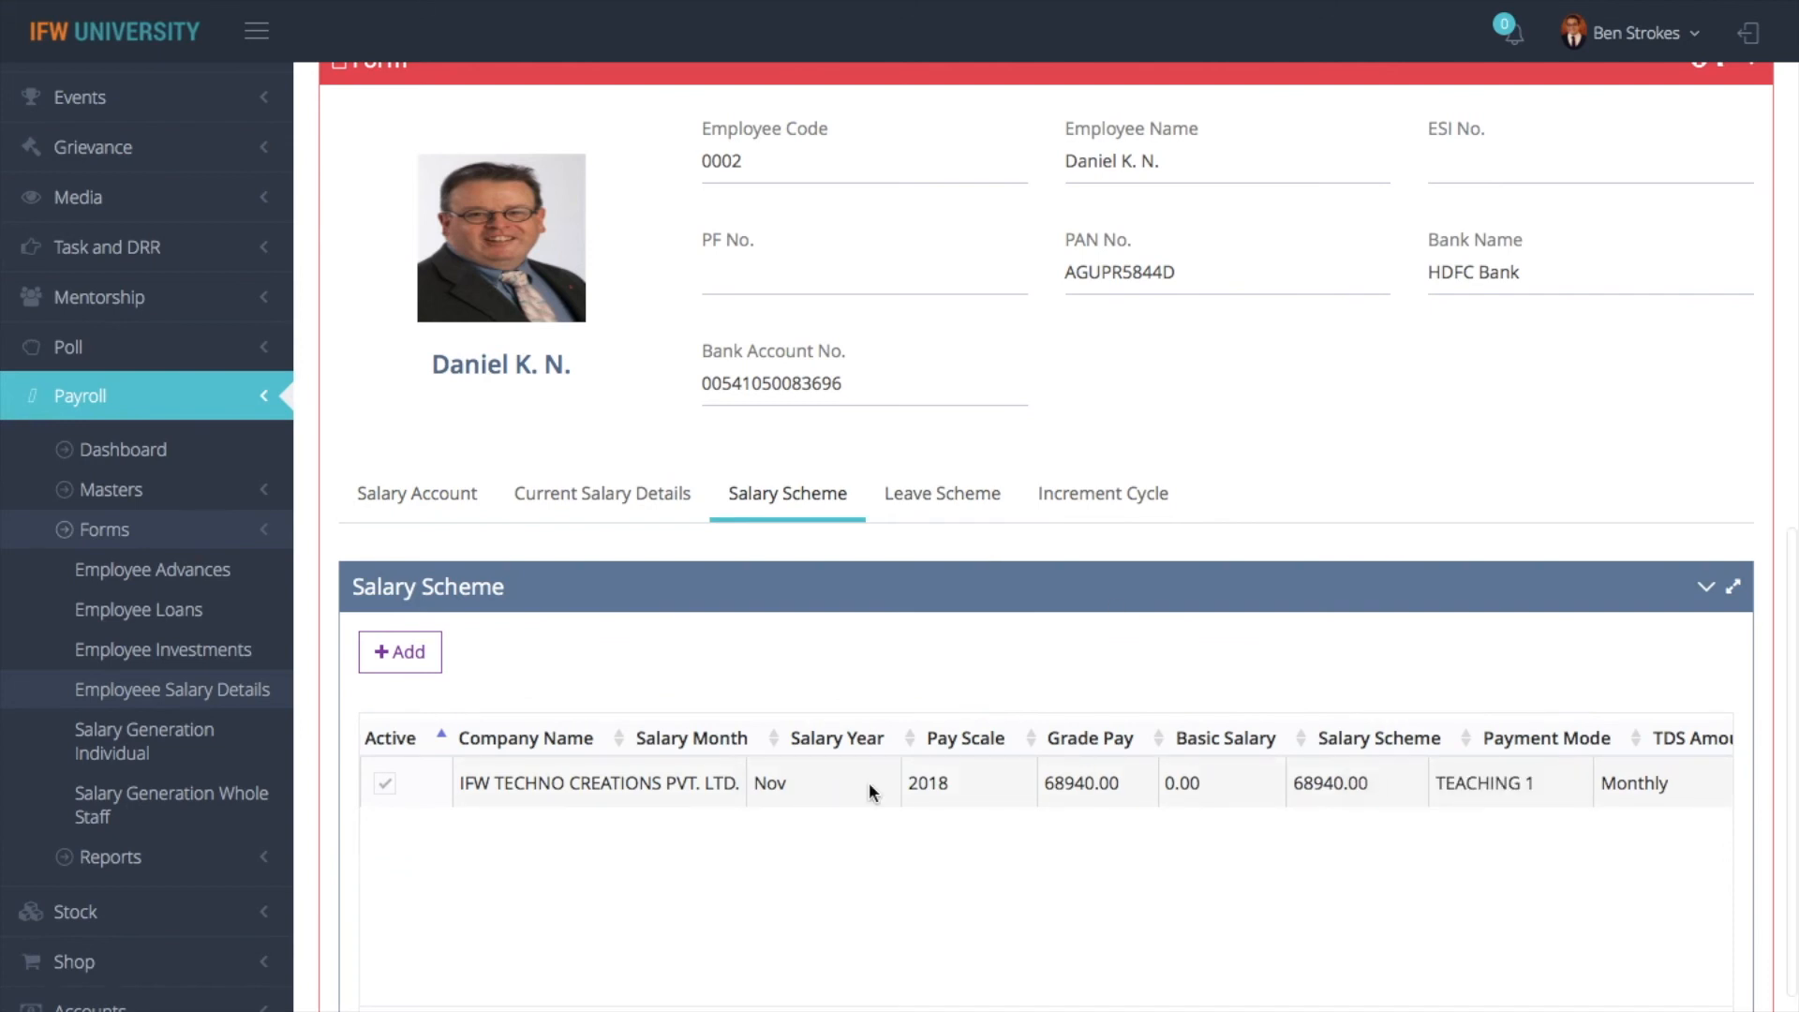
scroll(1073, 782, "right", 5)
scroll(1075, 783, "right", 3)
left_click(1649, 781)
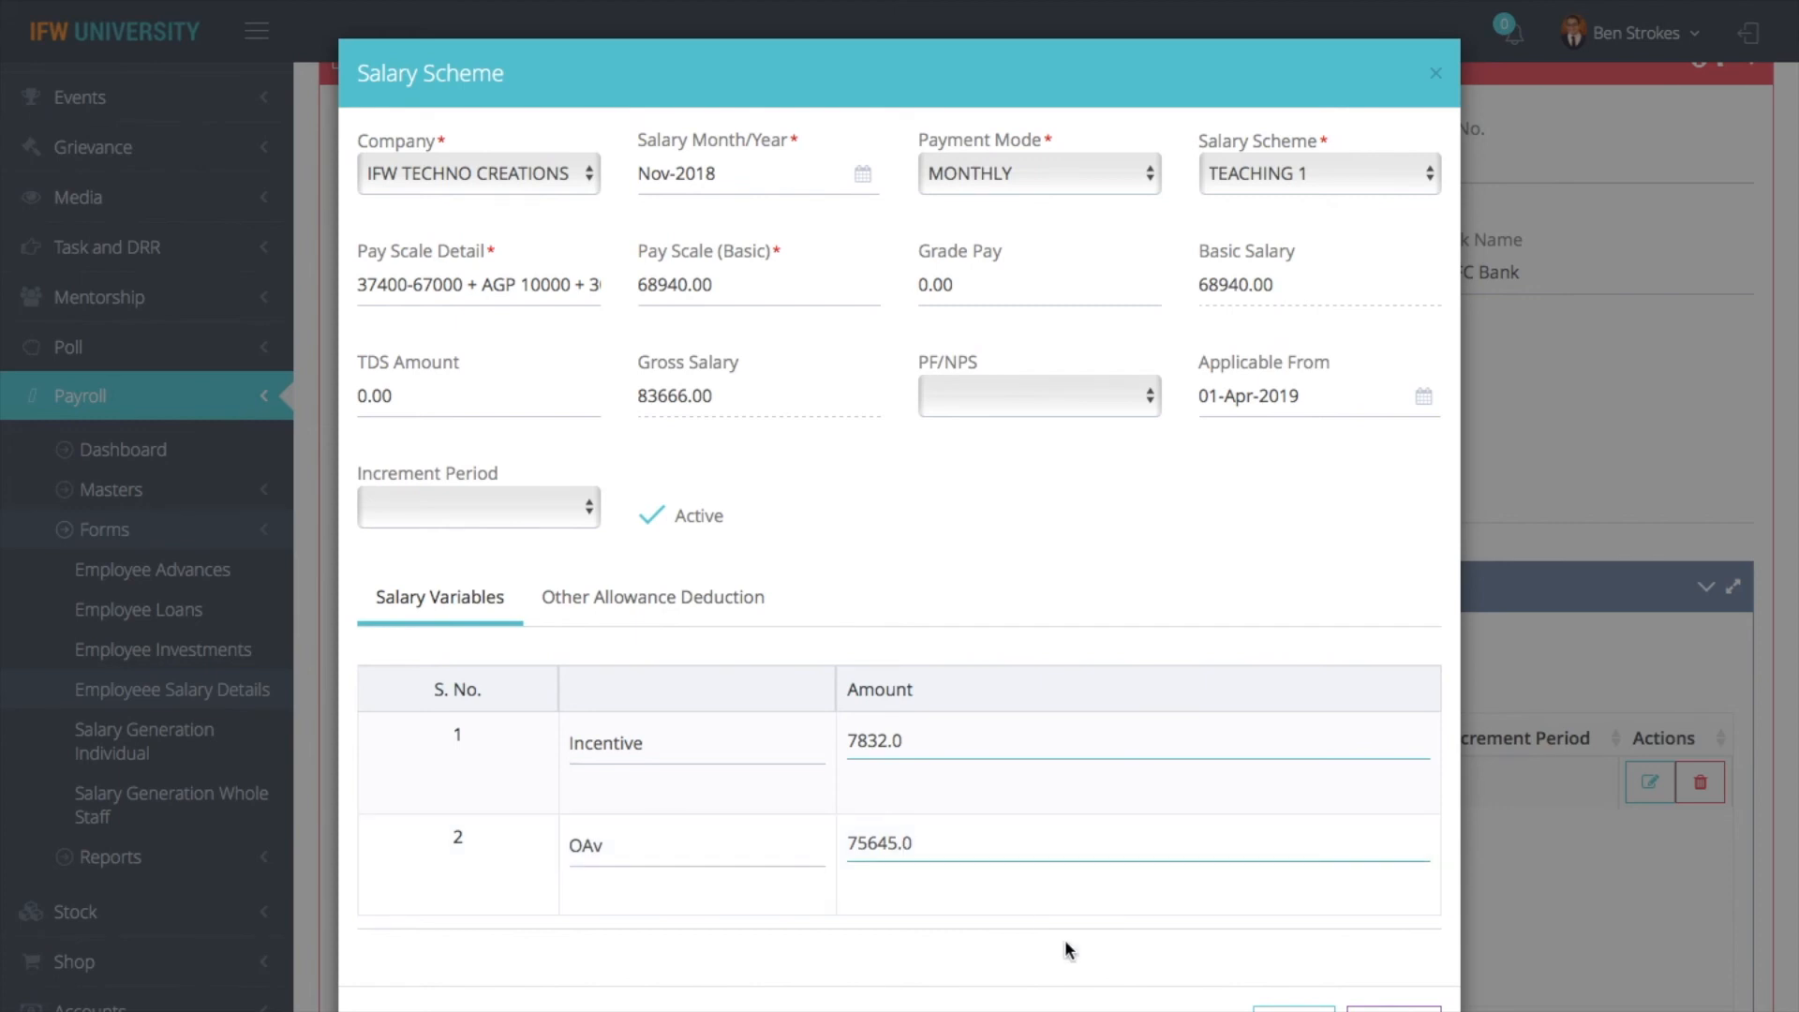
- Close the employee's salary scheme details and open Payroll's Salary Generation Whole Staff form
left_click(1393, 1008)
scroll(1183, 627, "up", 15)
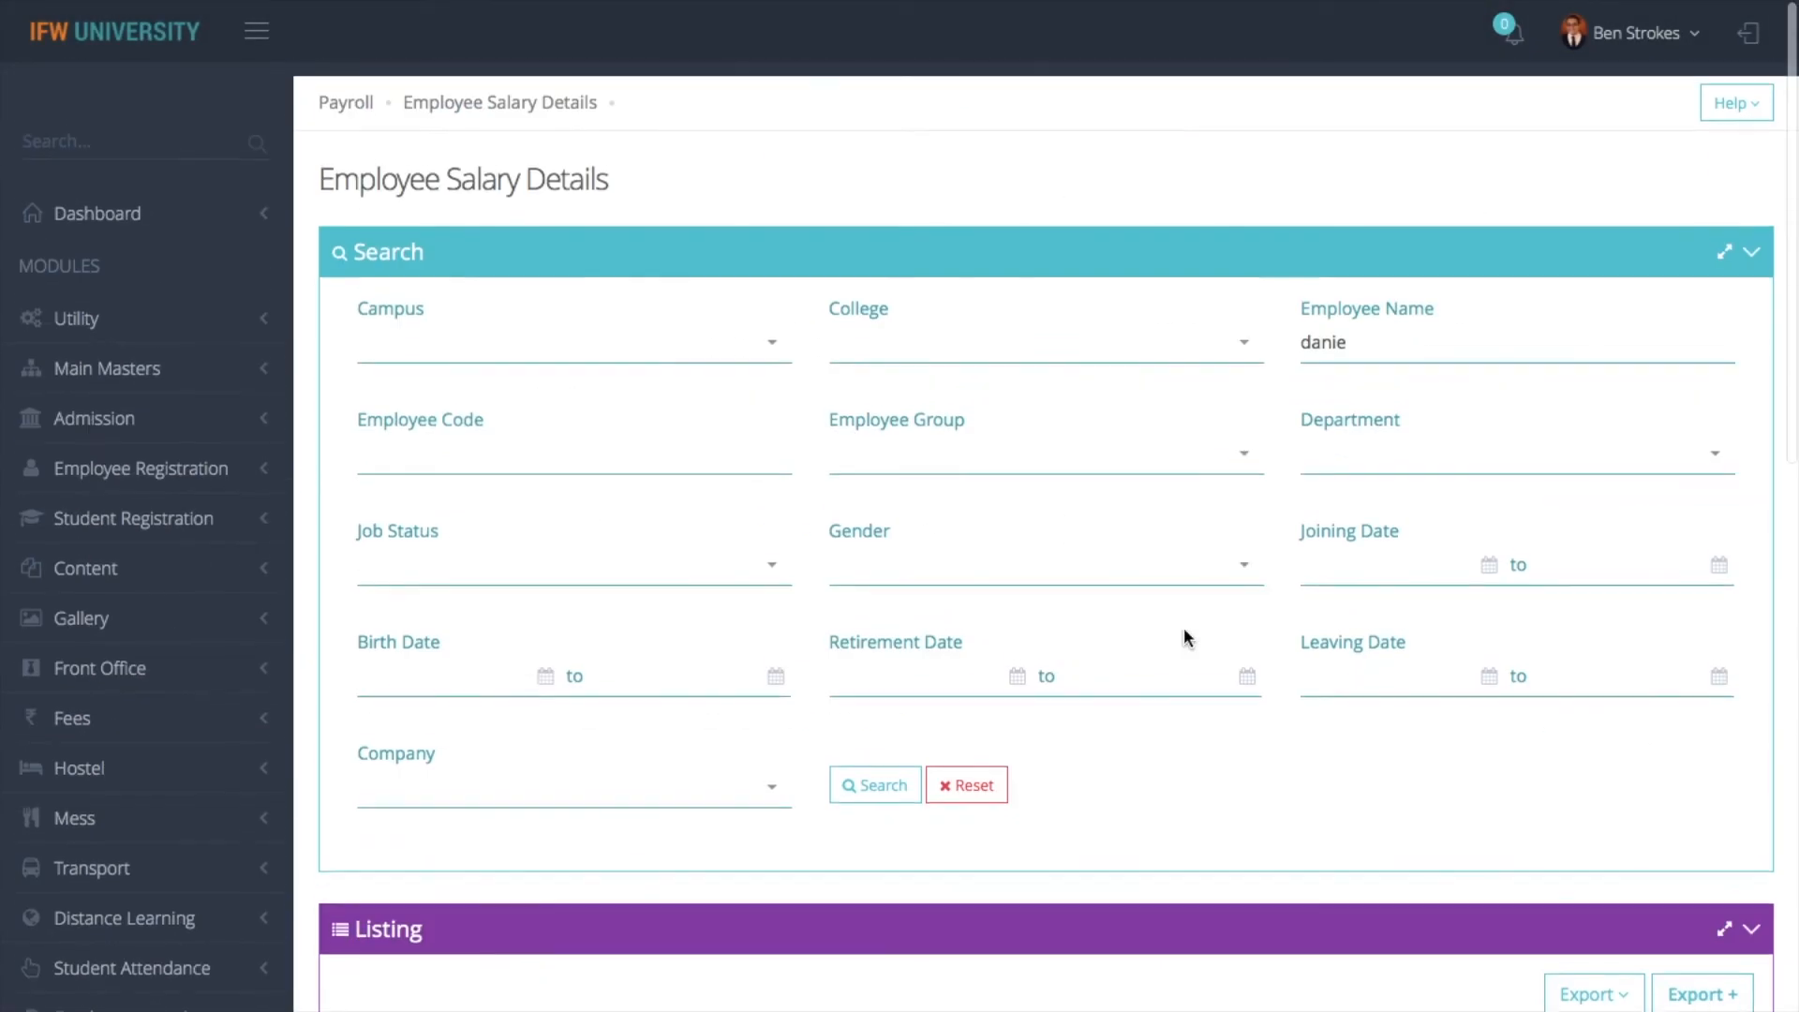
mouse_move(364, 37)
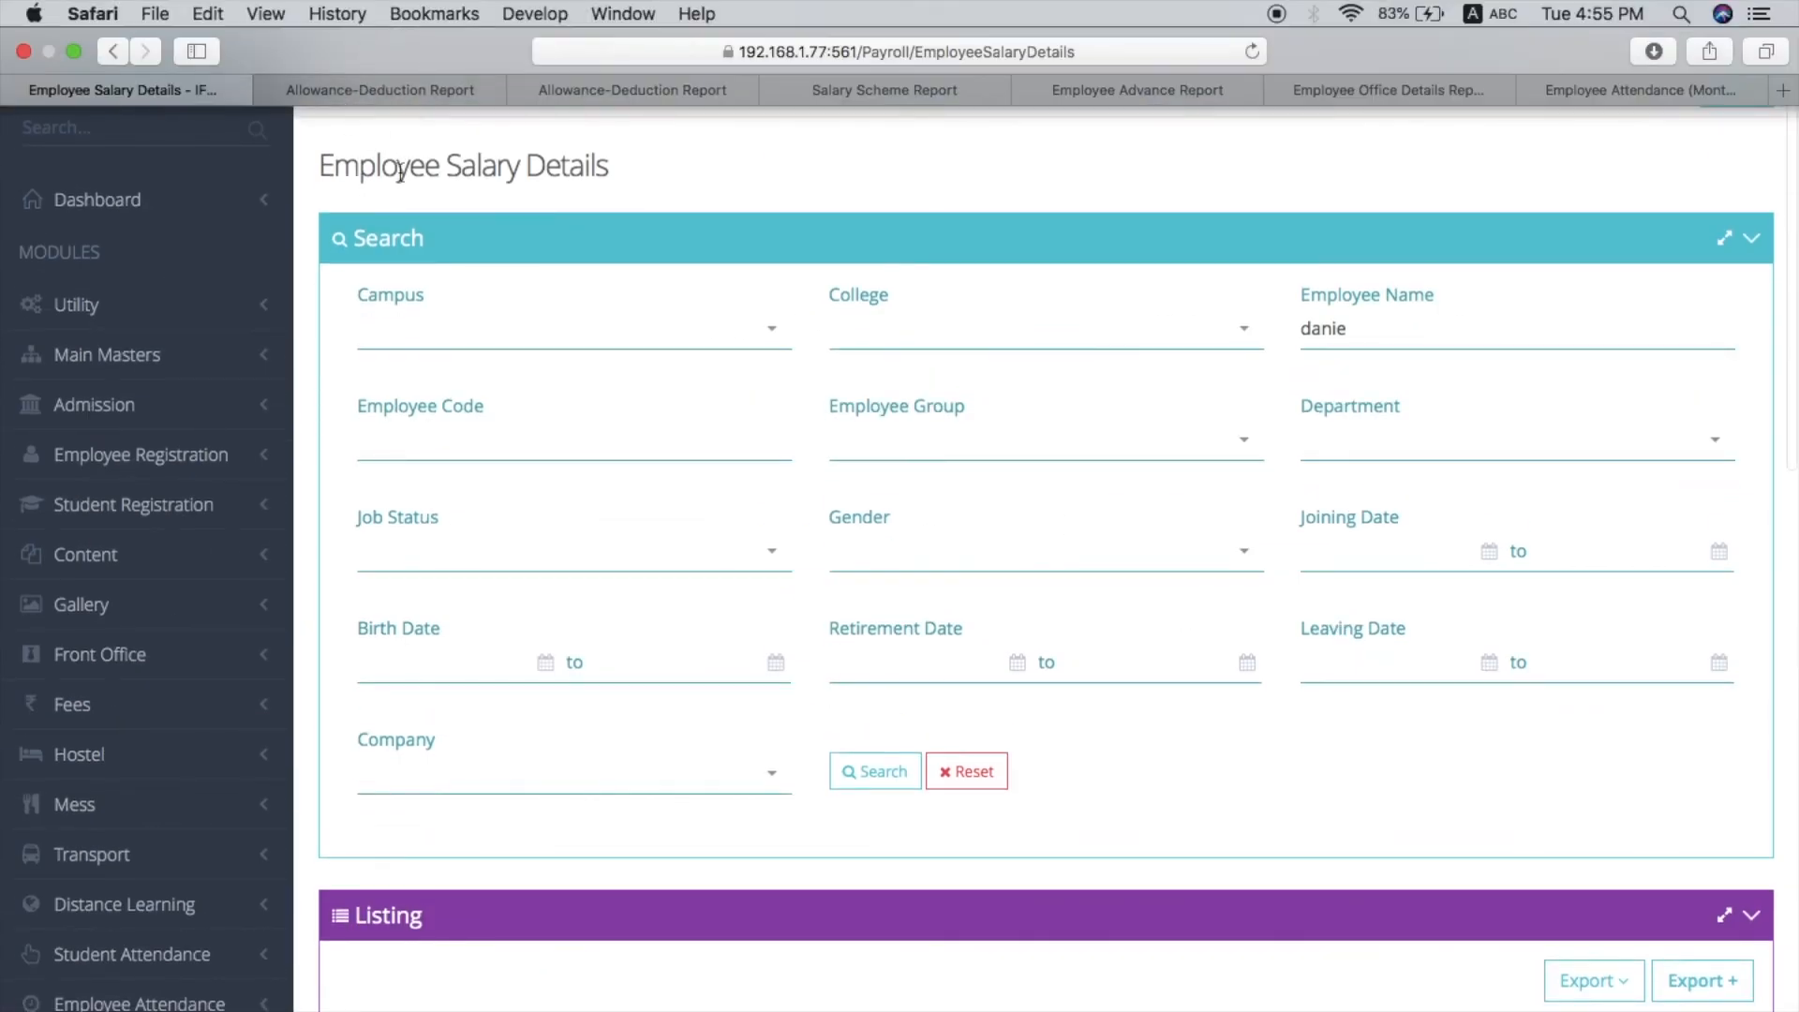
left_click(357, 89)
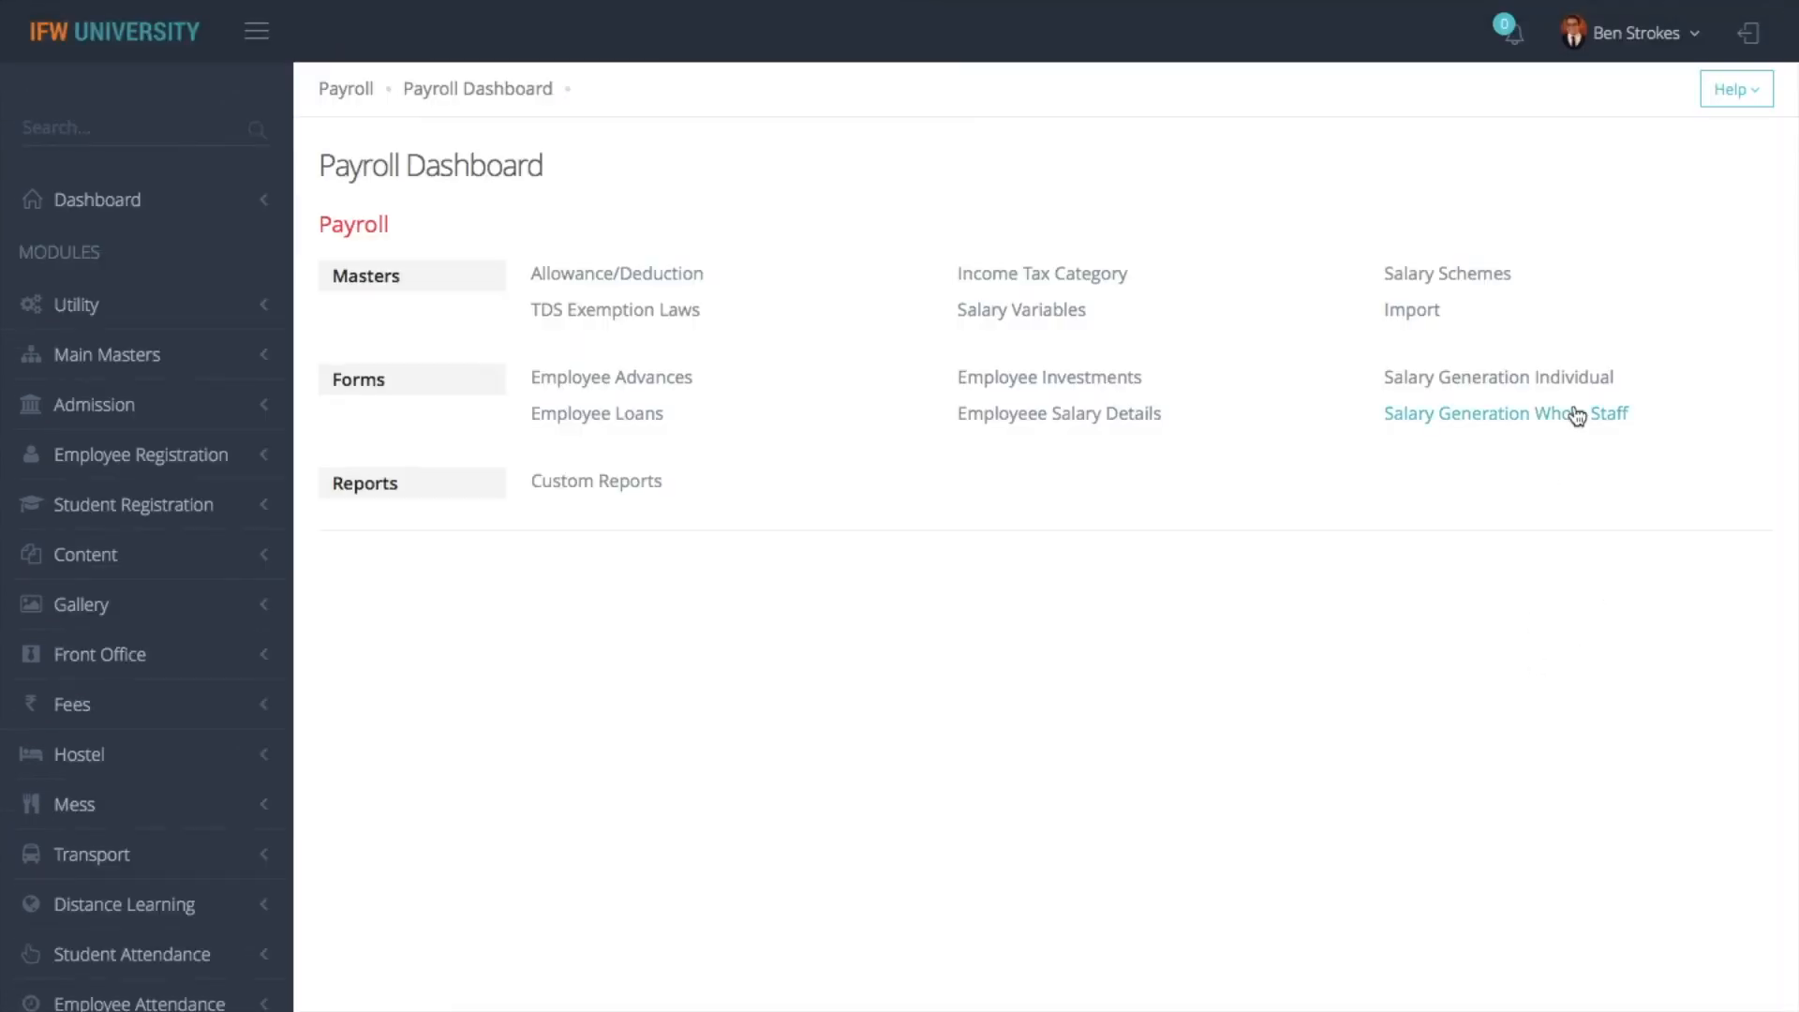
left_click(1556, 379)
left_click(1448, 424)
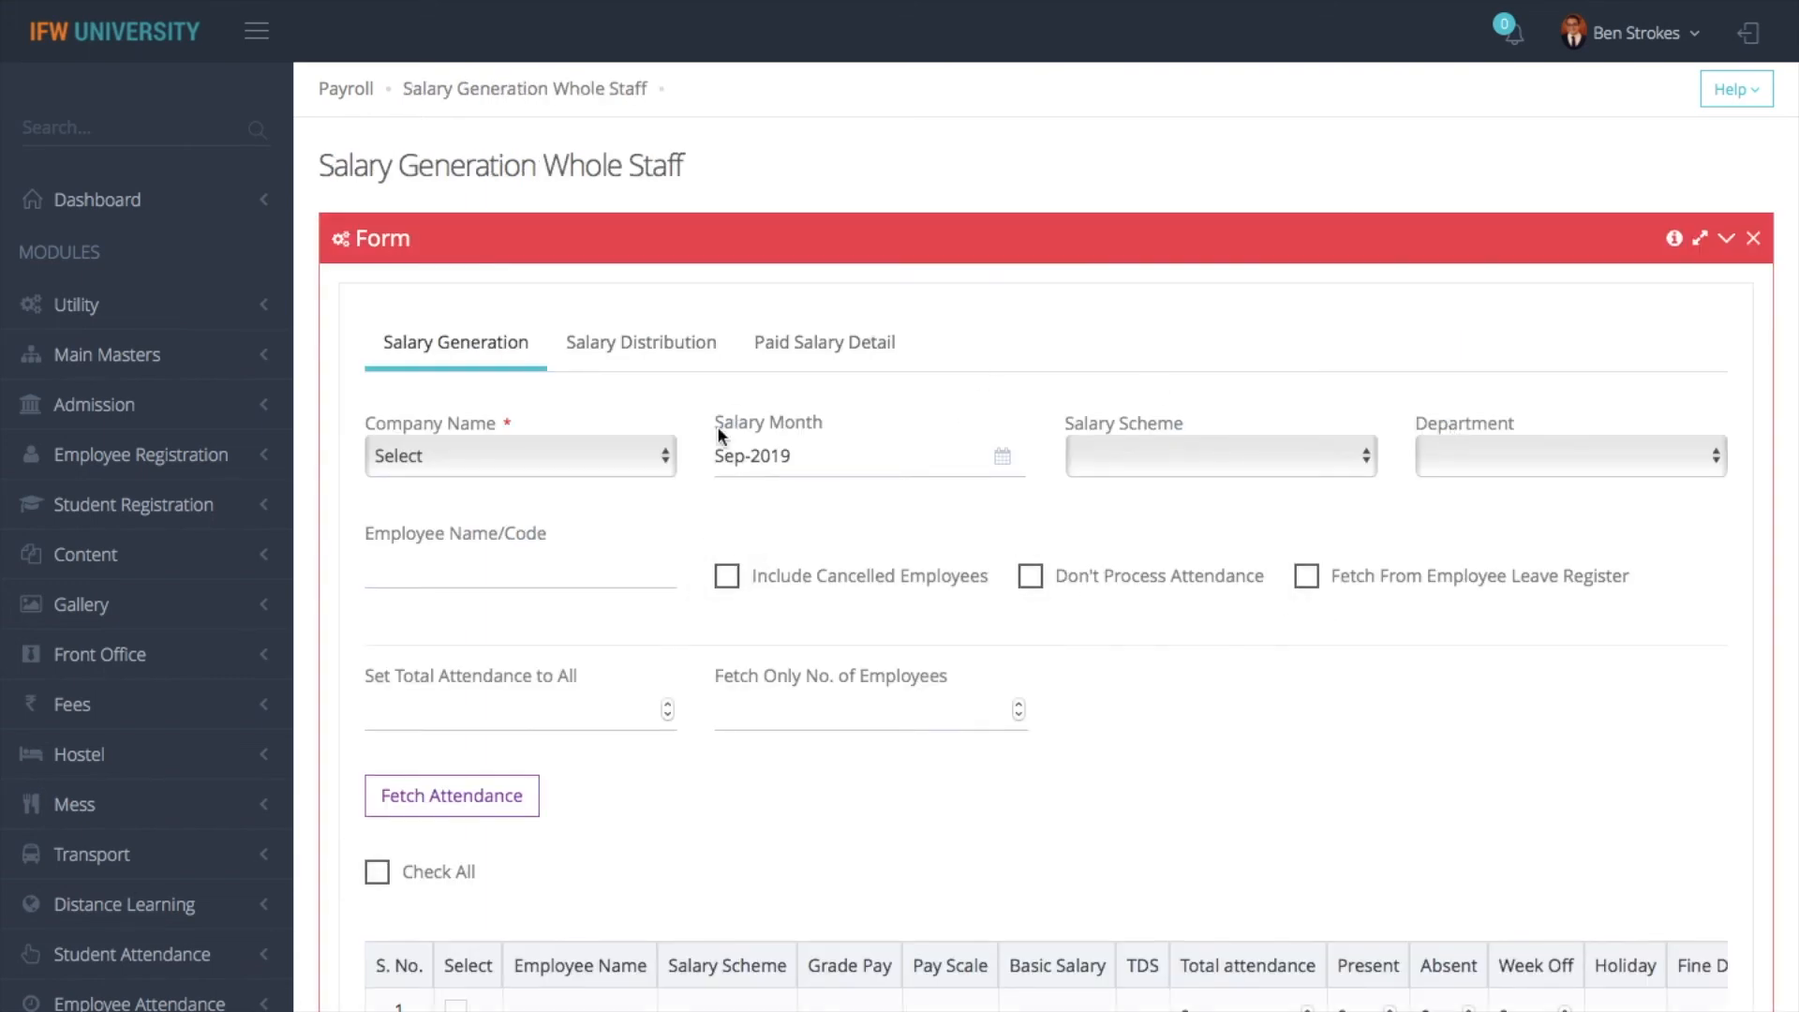
- Set the company to IFW TECHNO CREATIONS PVT. LTD. and the salary month to Apr-2019 for whole-staff salary generation
left_click(498, 469)
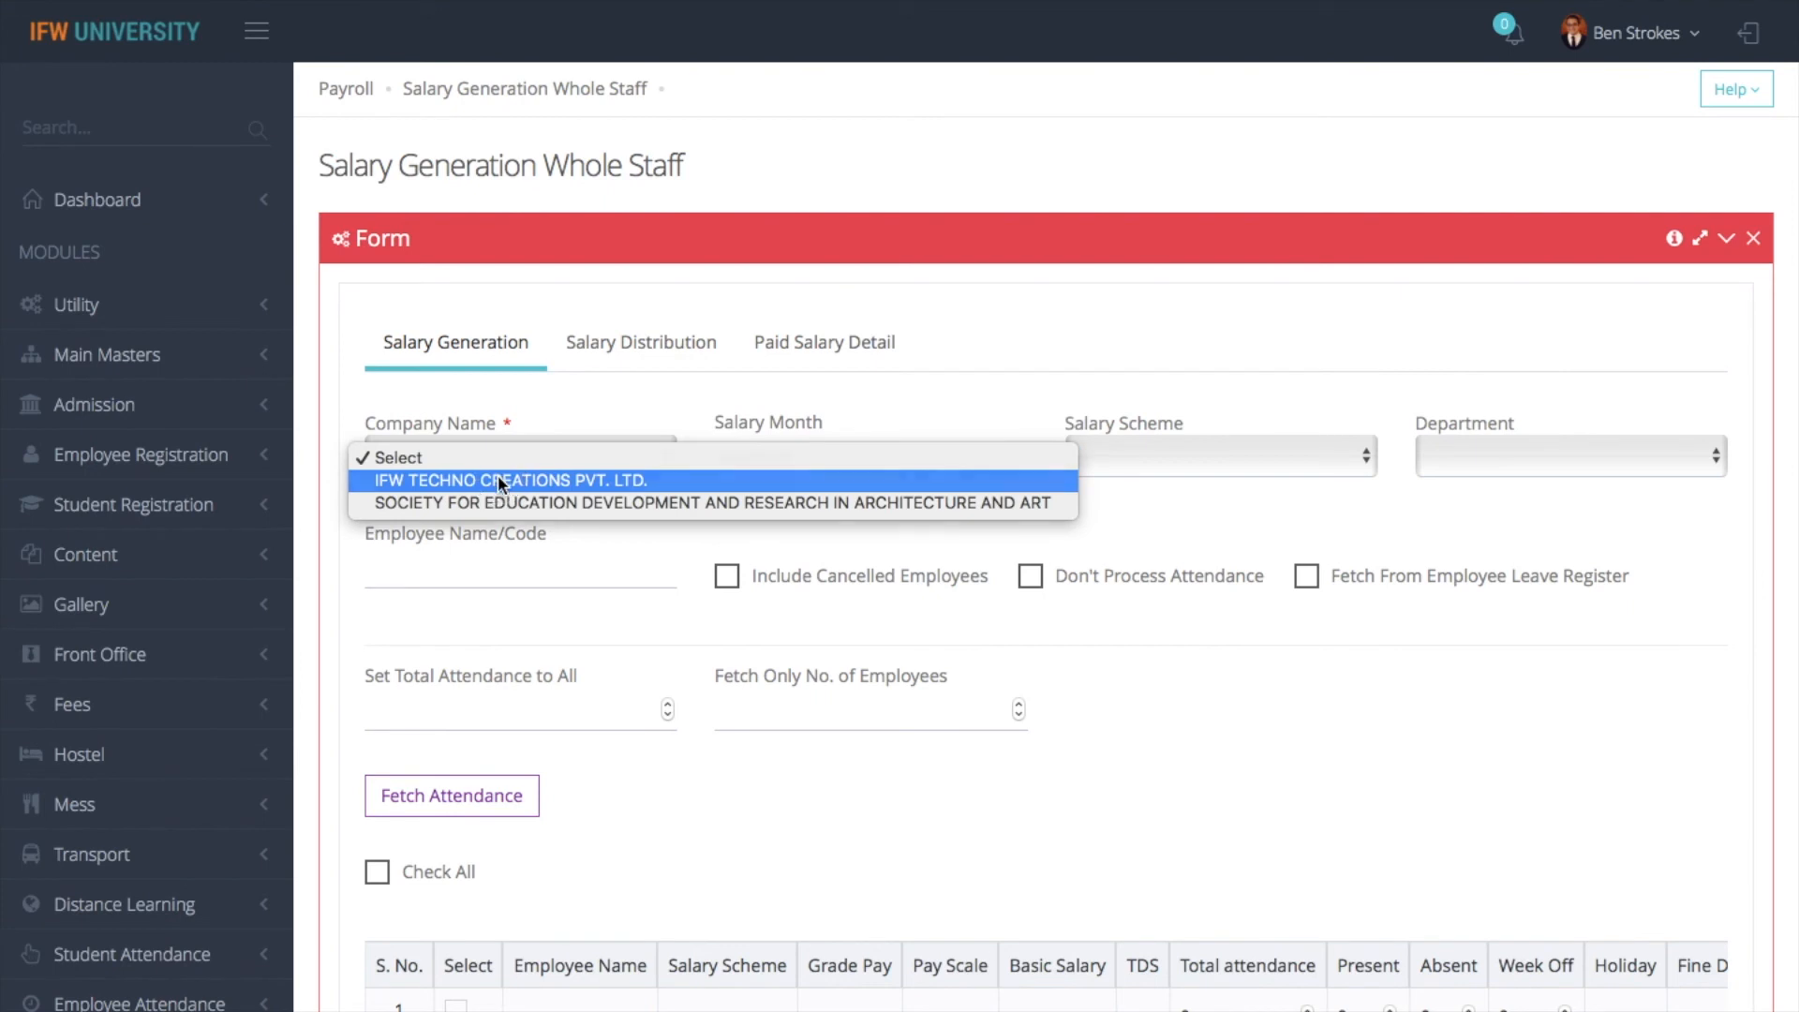
left_click(498, 473)
left_click(789, 450)
left_click(739, 154)
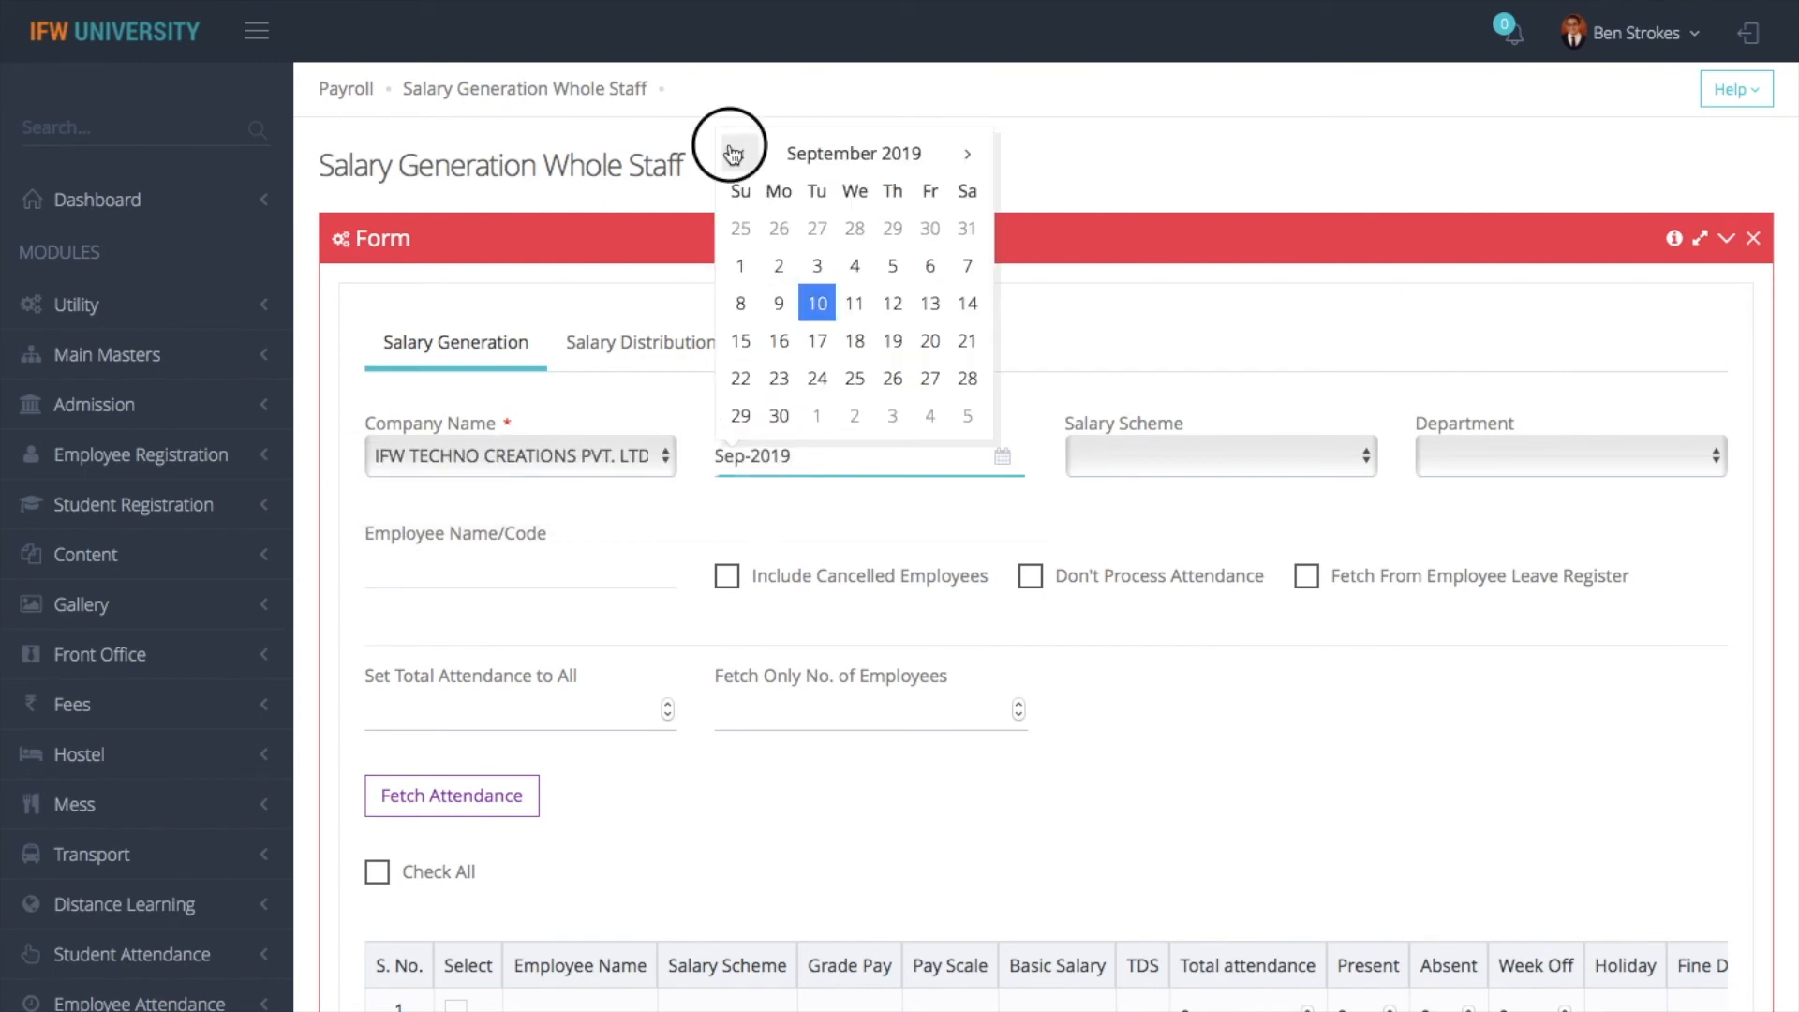
left_click(738, 154)
left_click(739, 154)
left_click(737, 155)
left_click(737, 154)
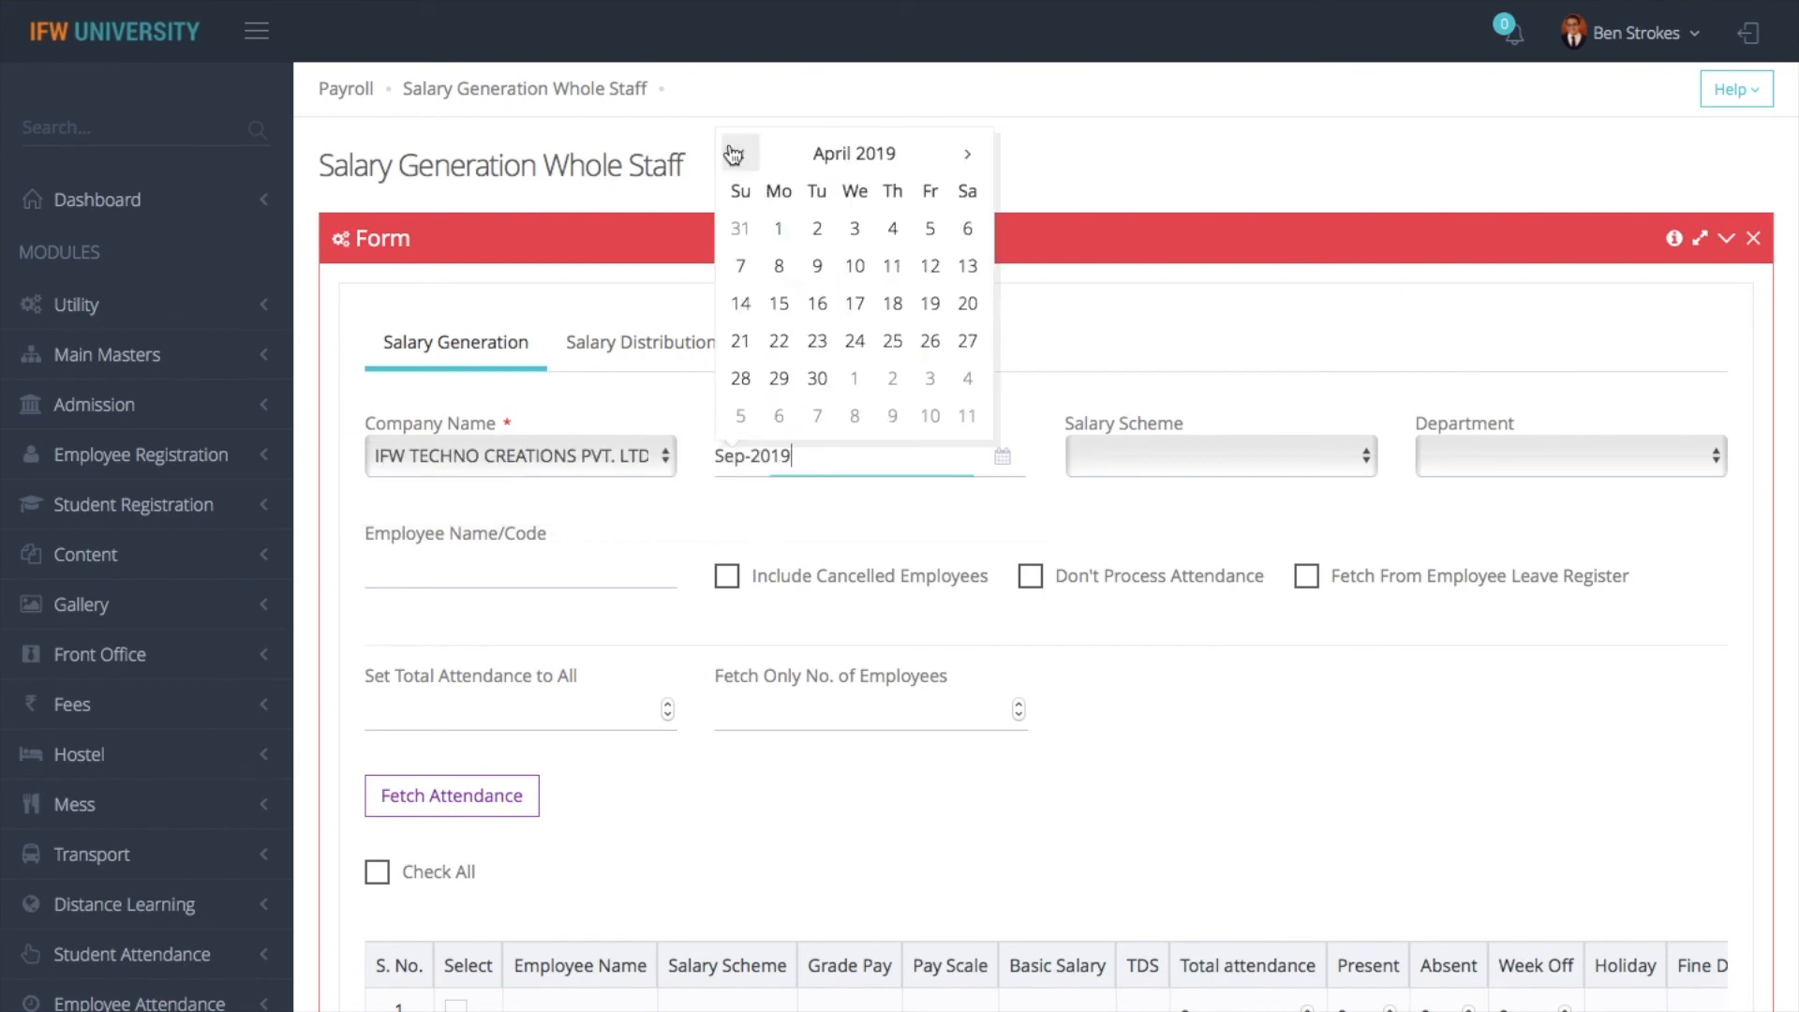
left_click(789, 237)
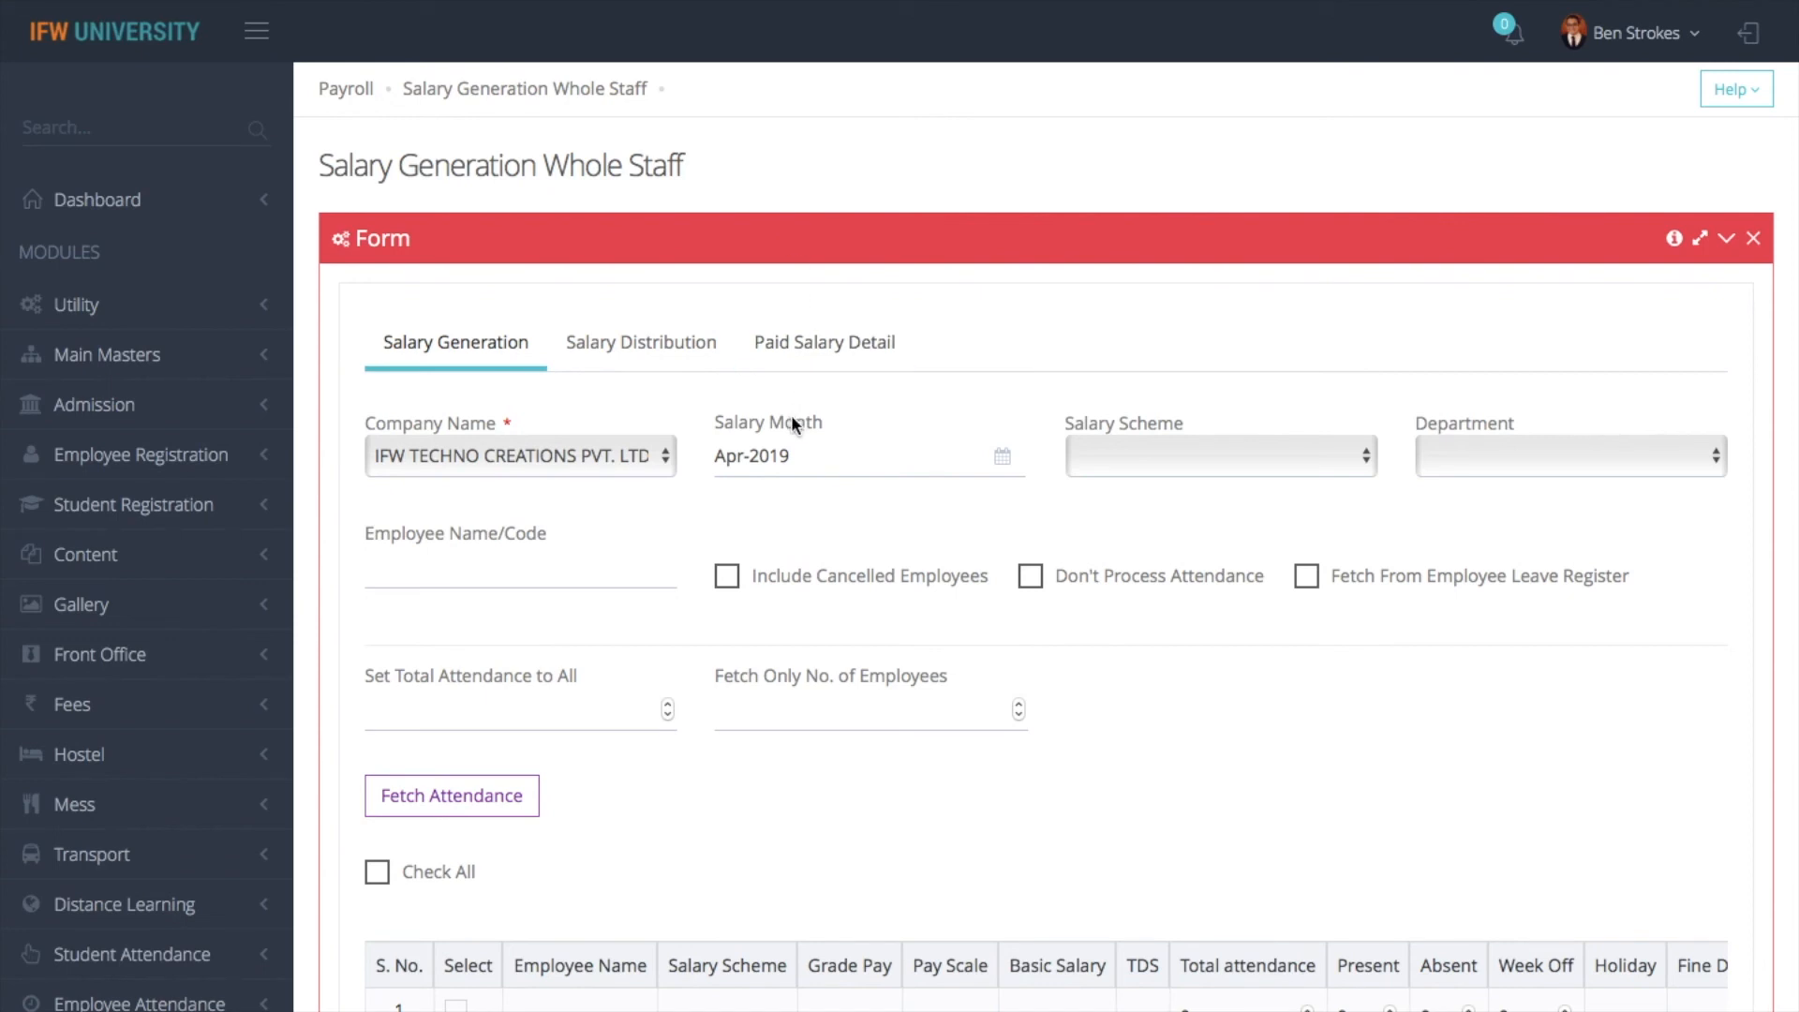
- Fetch attendance for the TEACHING 1 salary scheme and select all the fetched employees
left_click(1153, 469)
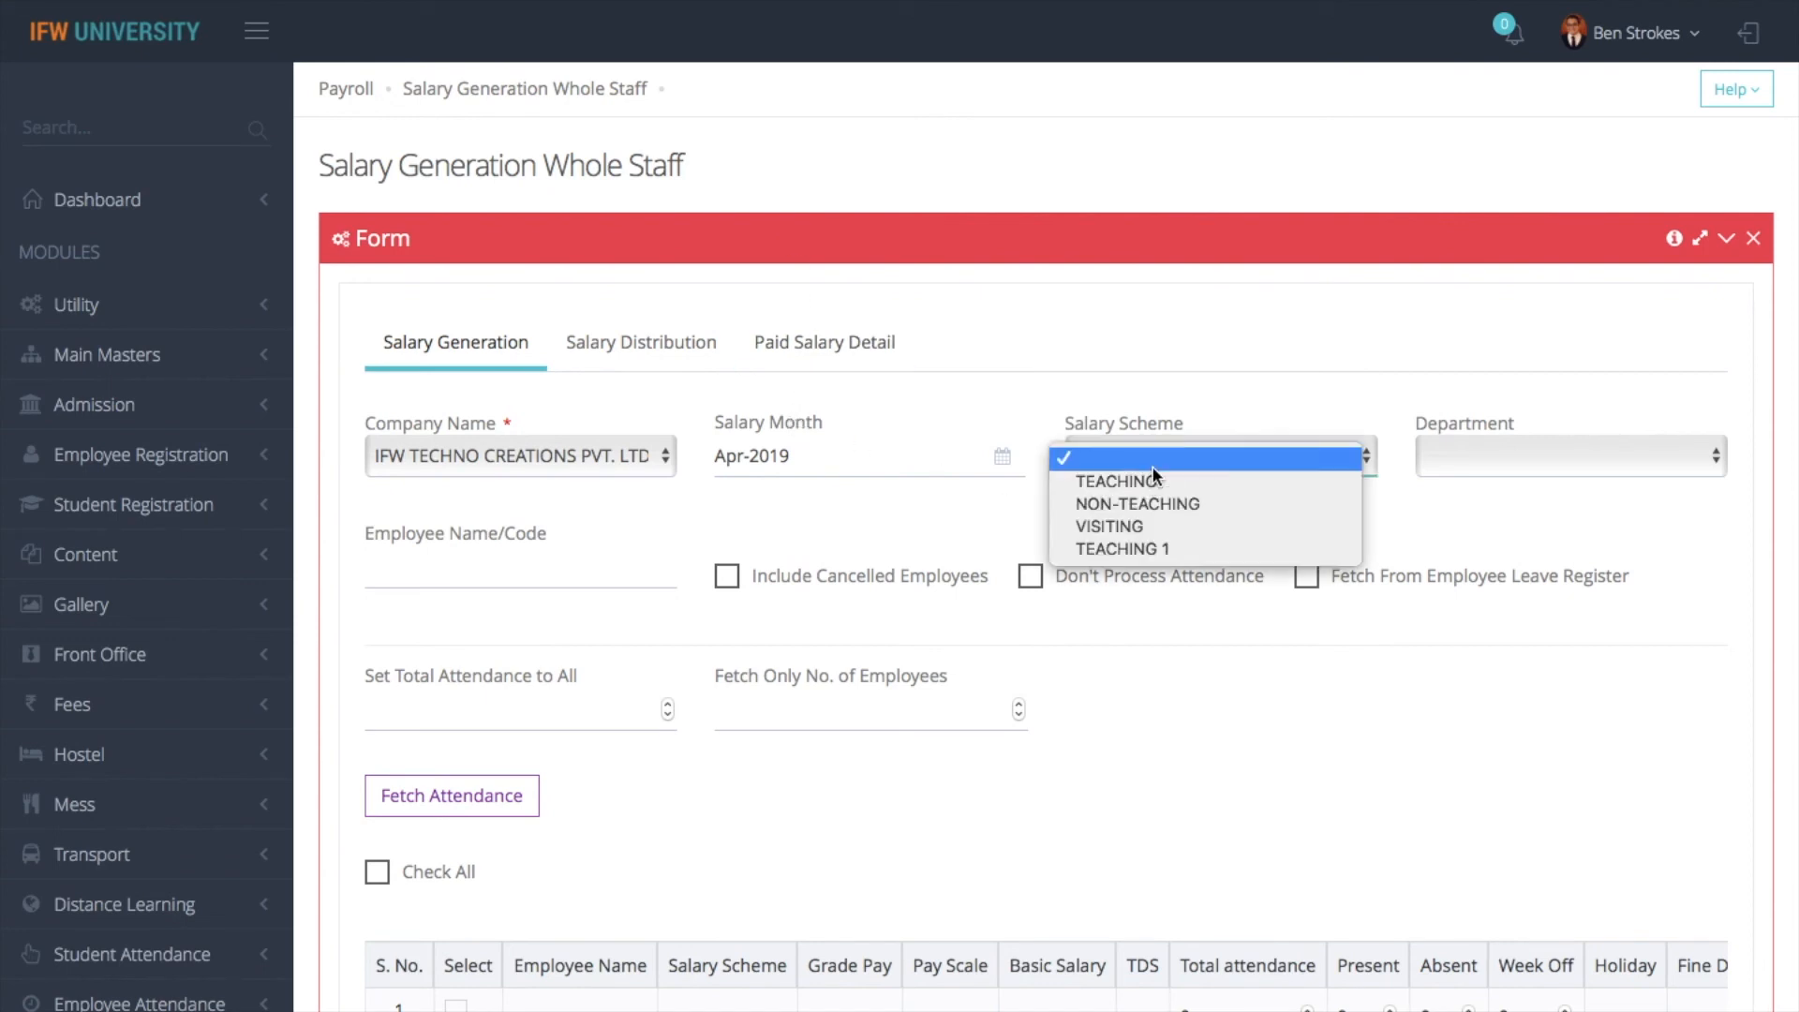
left_click(930, 522)
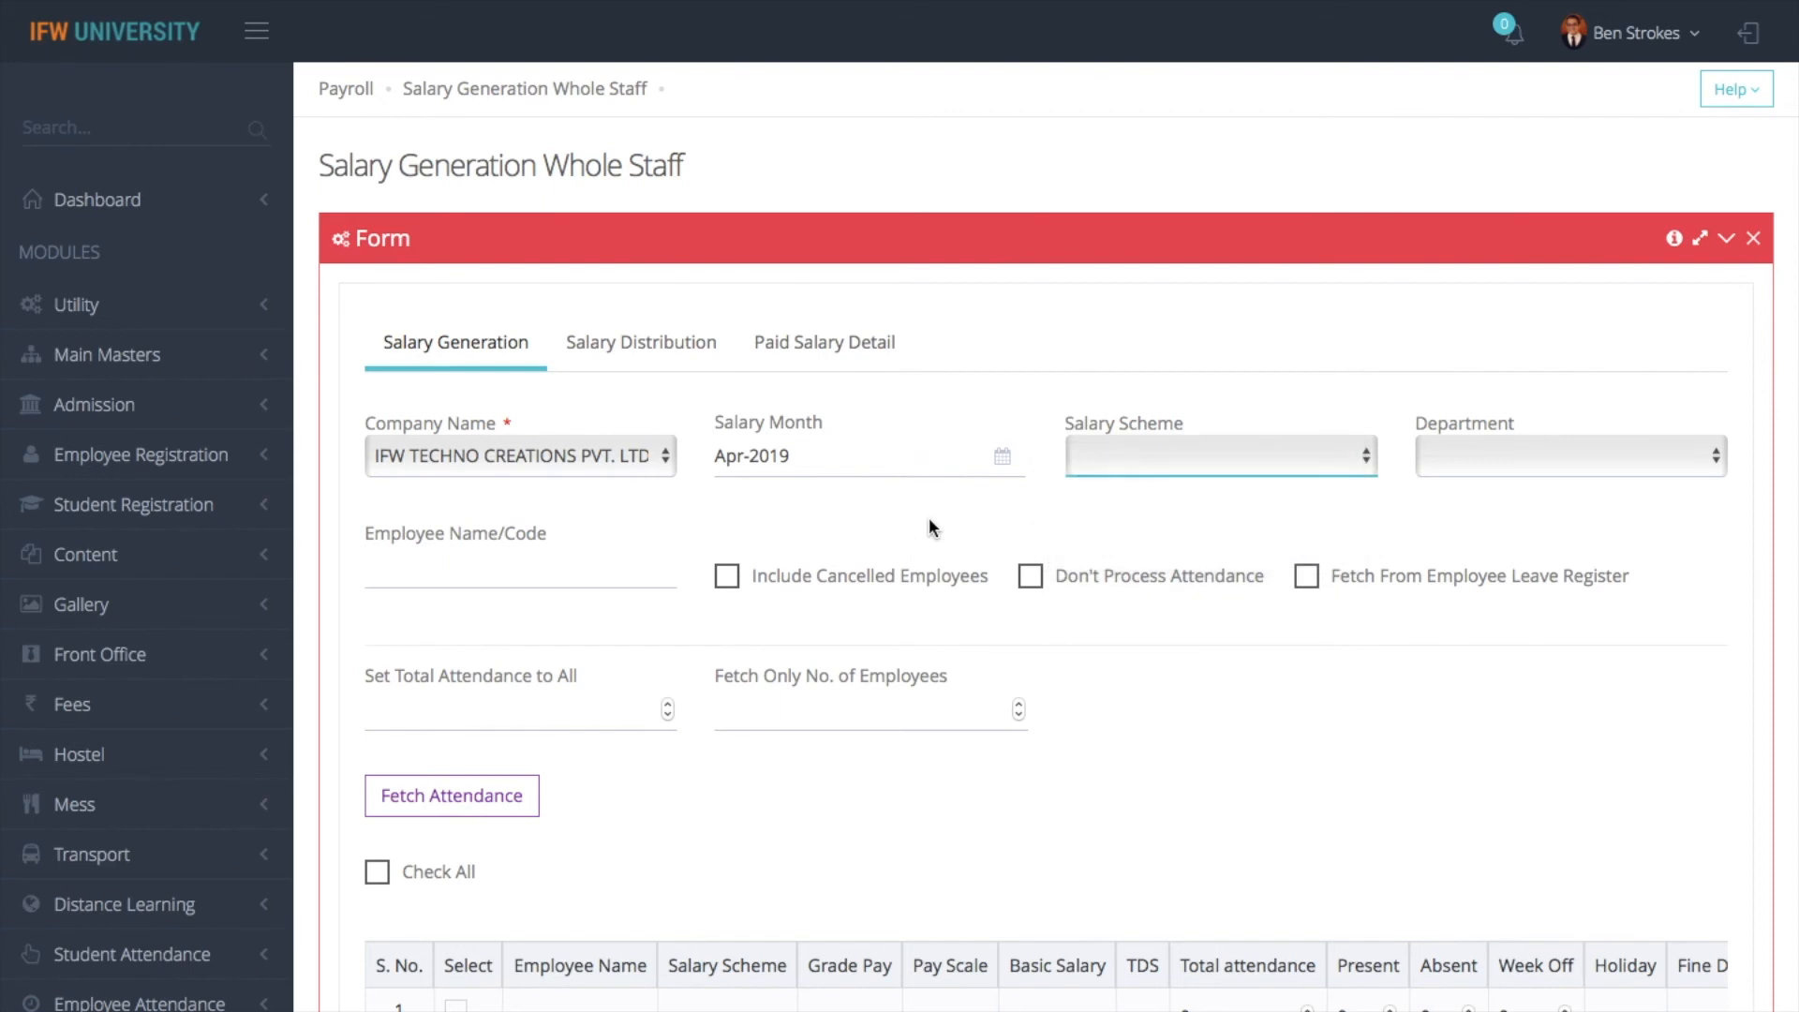
left_click(1115, 466)
left_click(1059, 548)
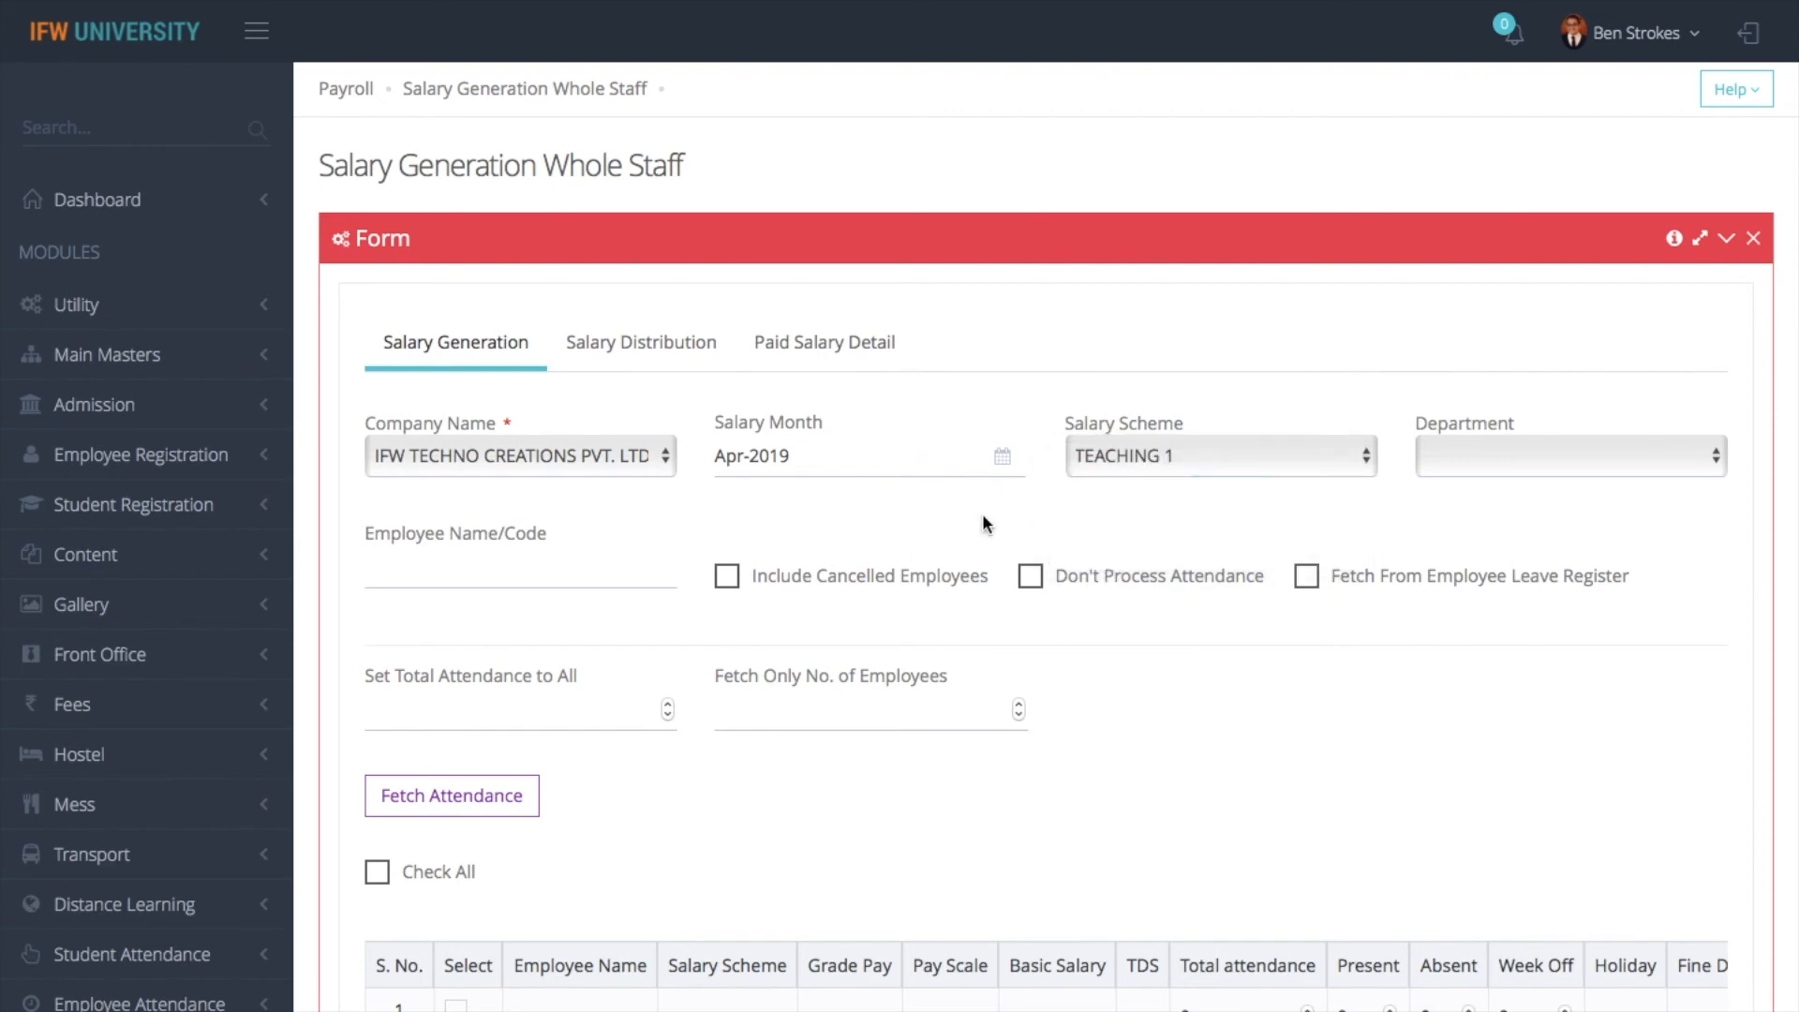
scroll(982, 514, "down", 1)
left_click(469, 740)
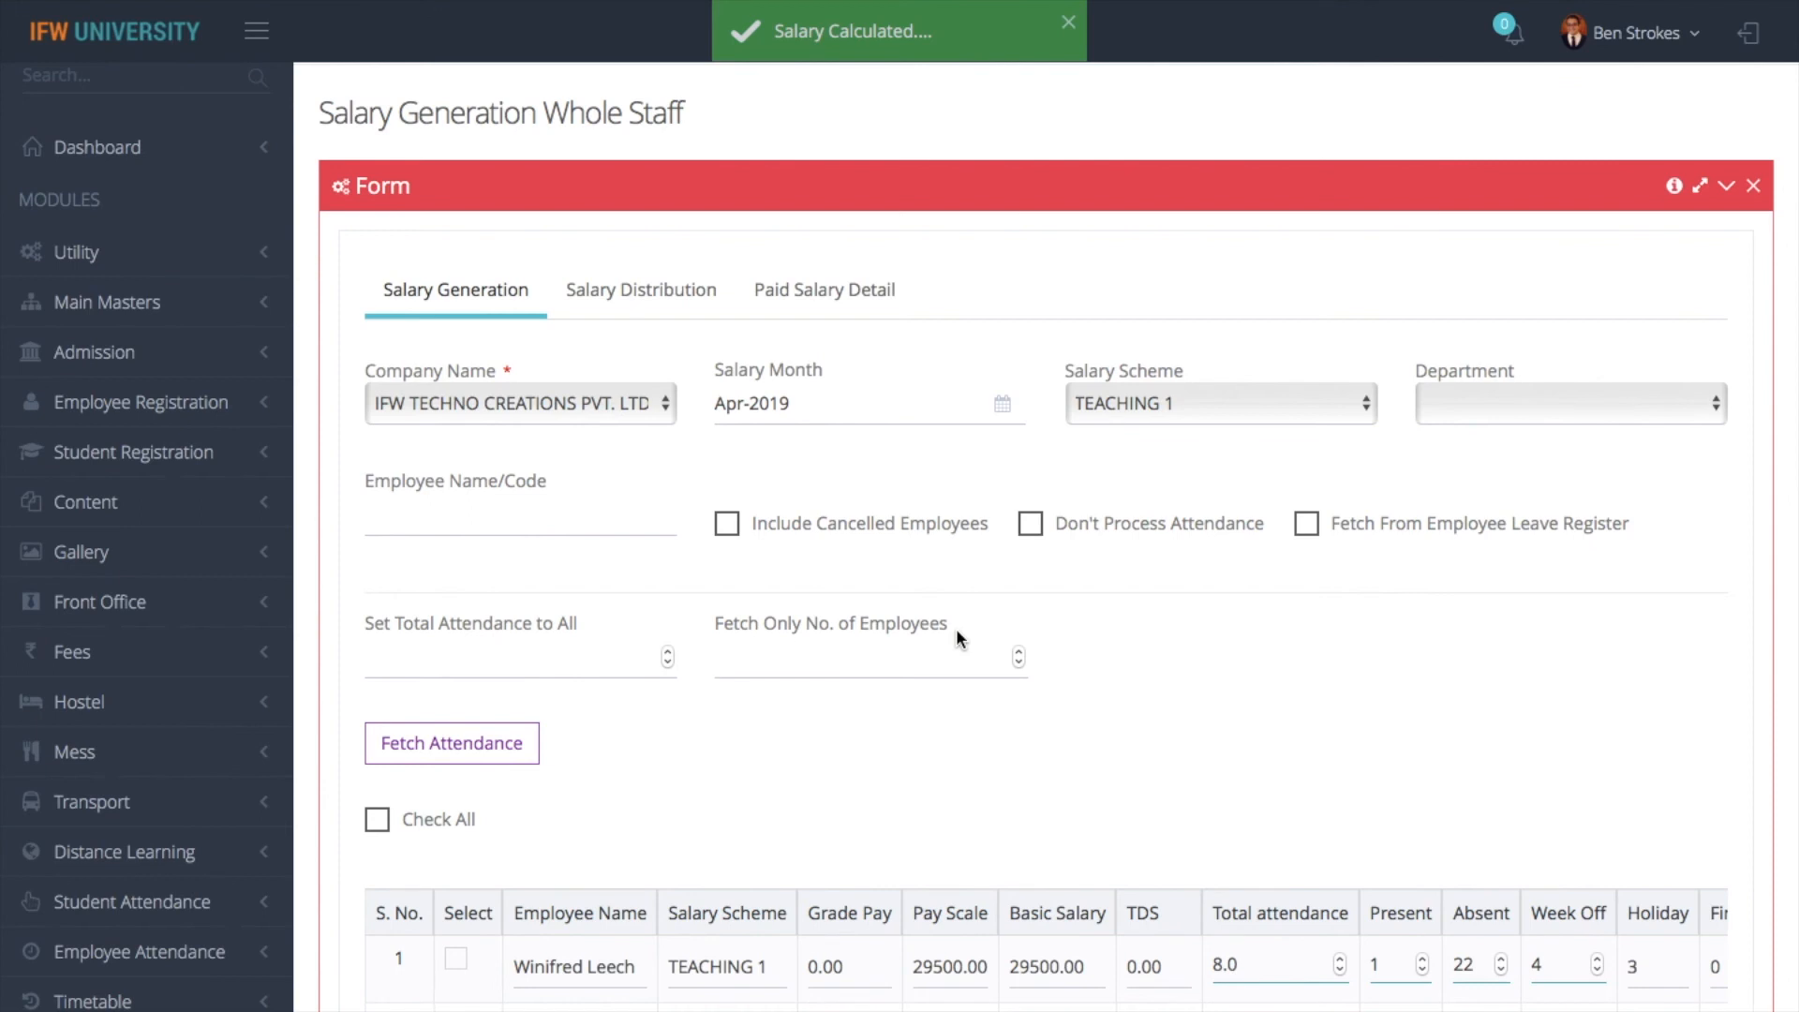
scroll(990, 705, "down", 3)
scroll(874, 829, "down", 1)
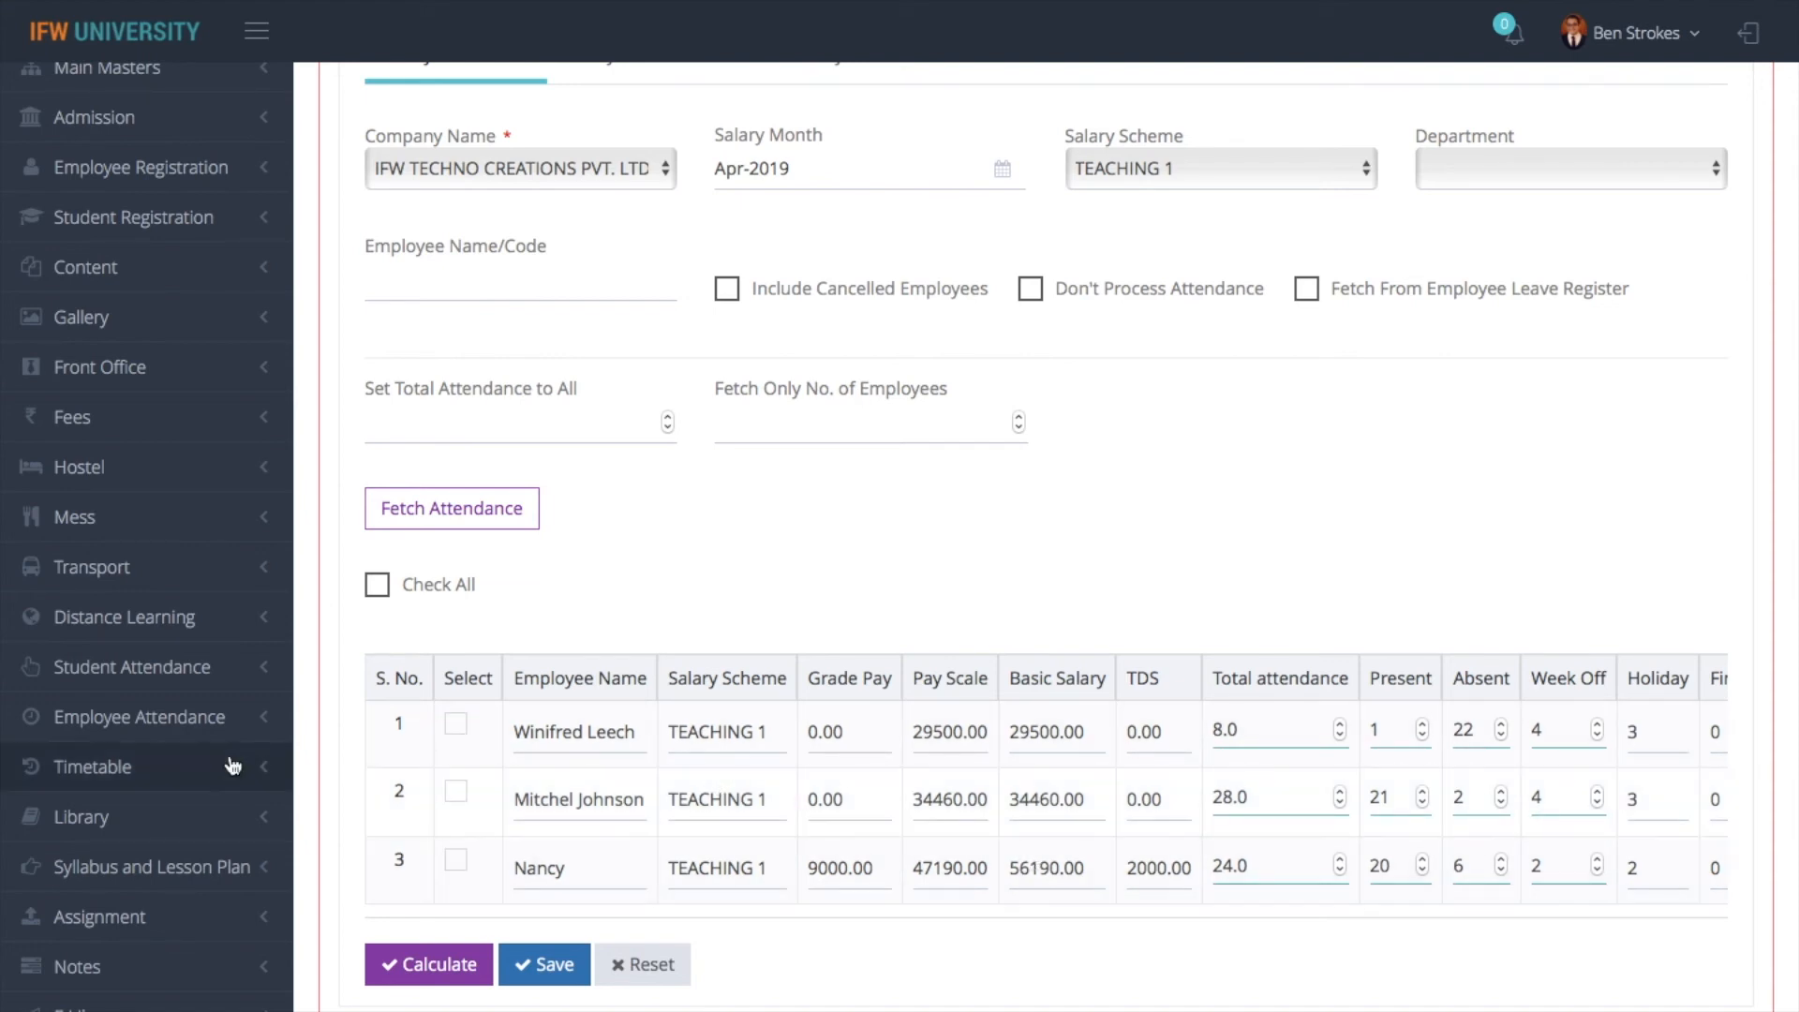
left_click(378, 585)
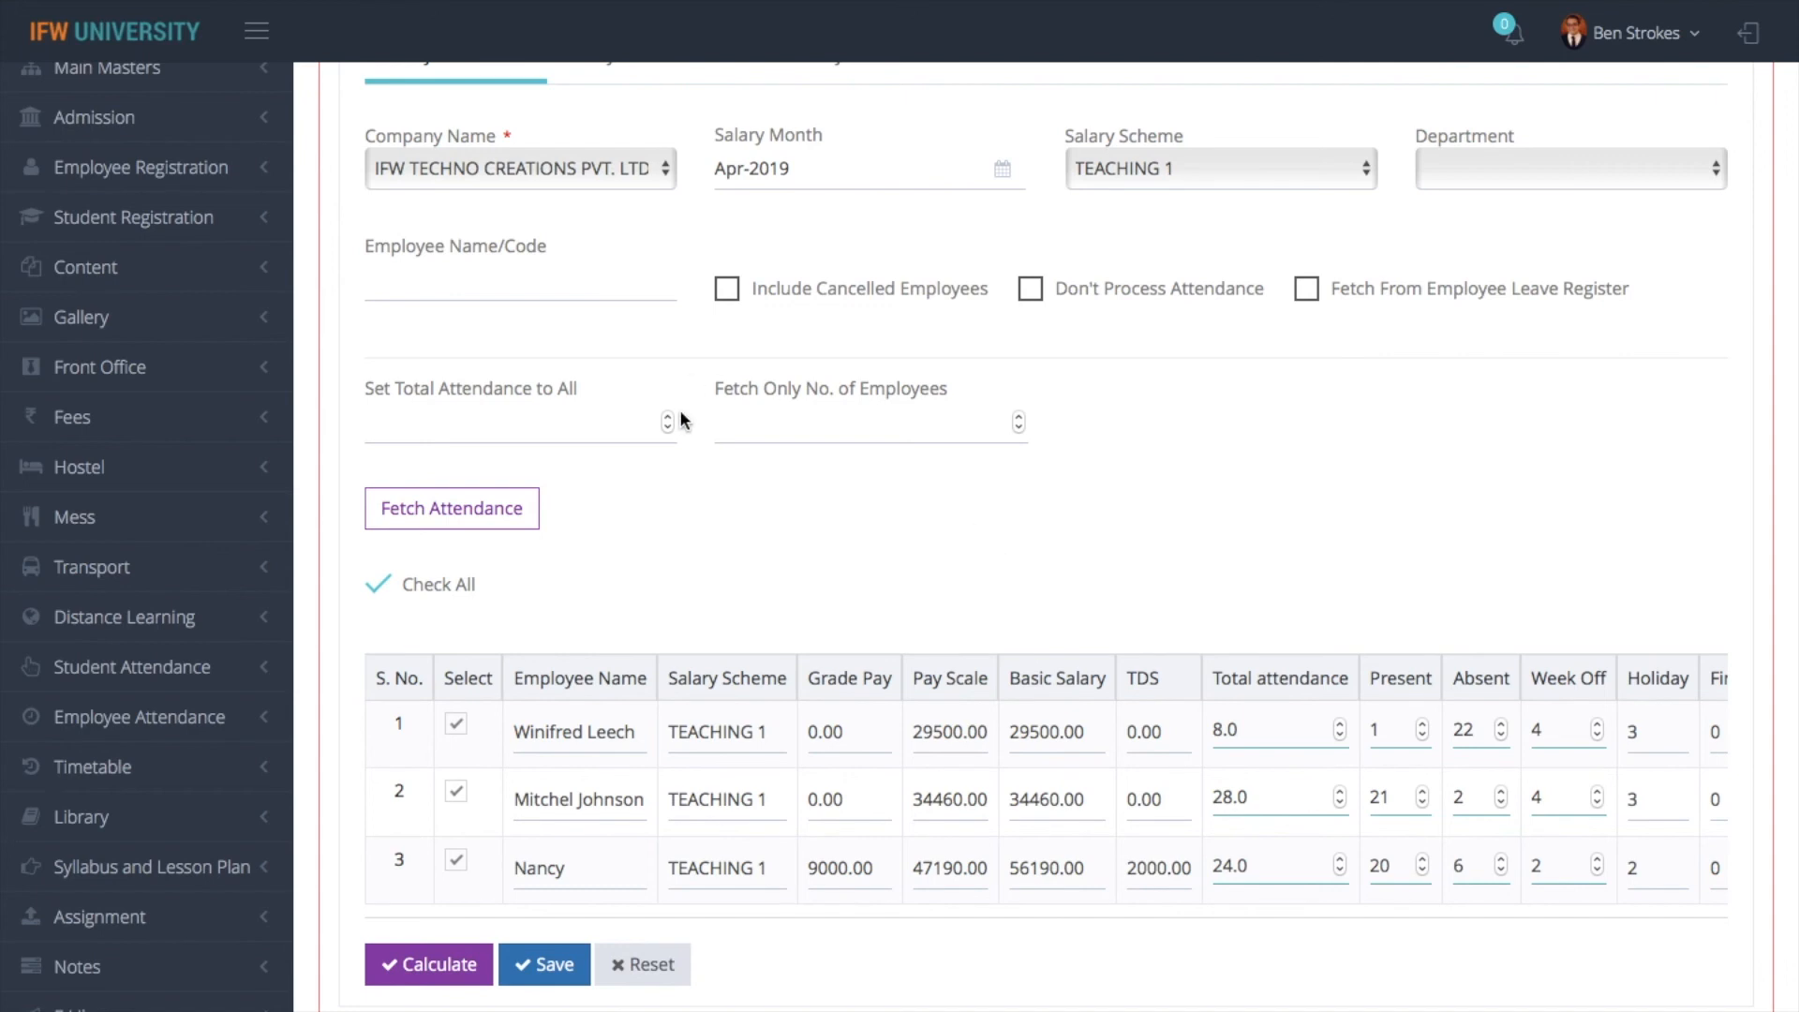
- Clear the salary scheme filter and fetch attendance again for employees of every scheme
left_click(1192, 171)
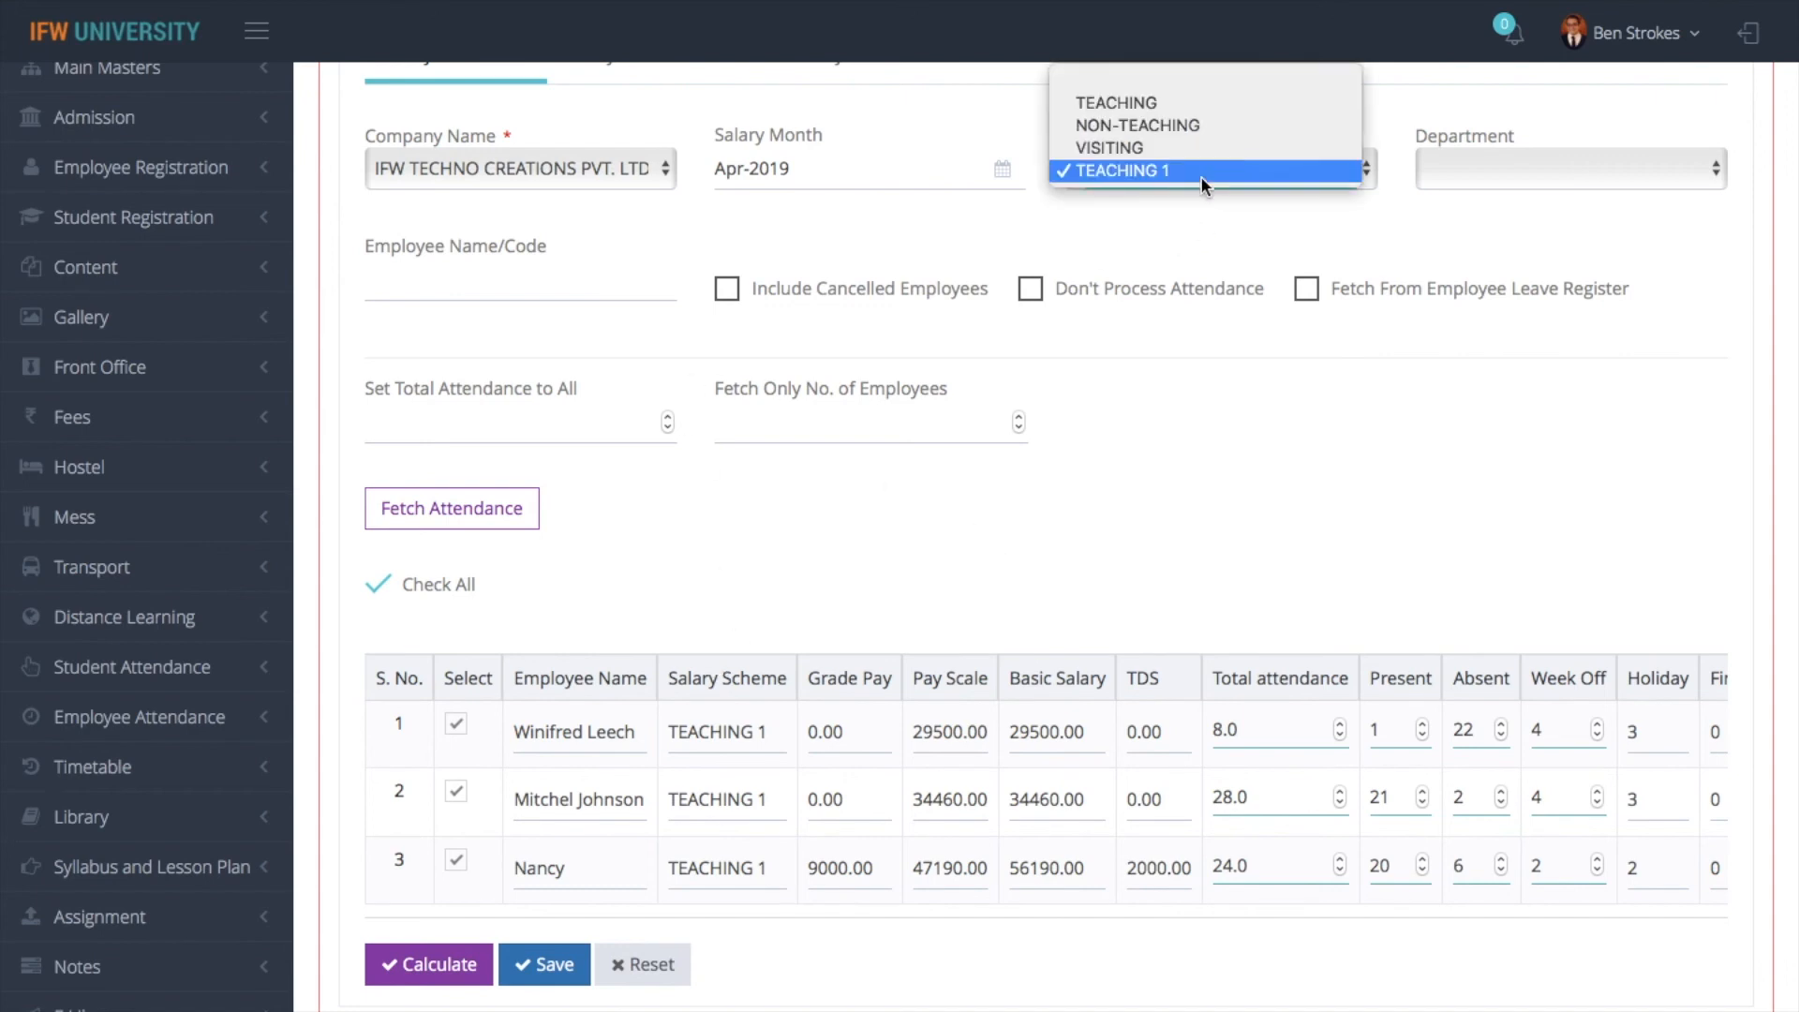
left_click(1068, 81)
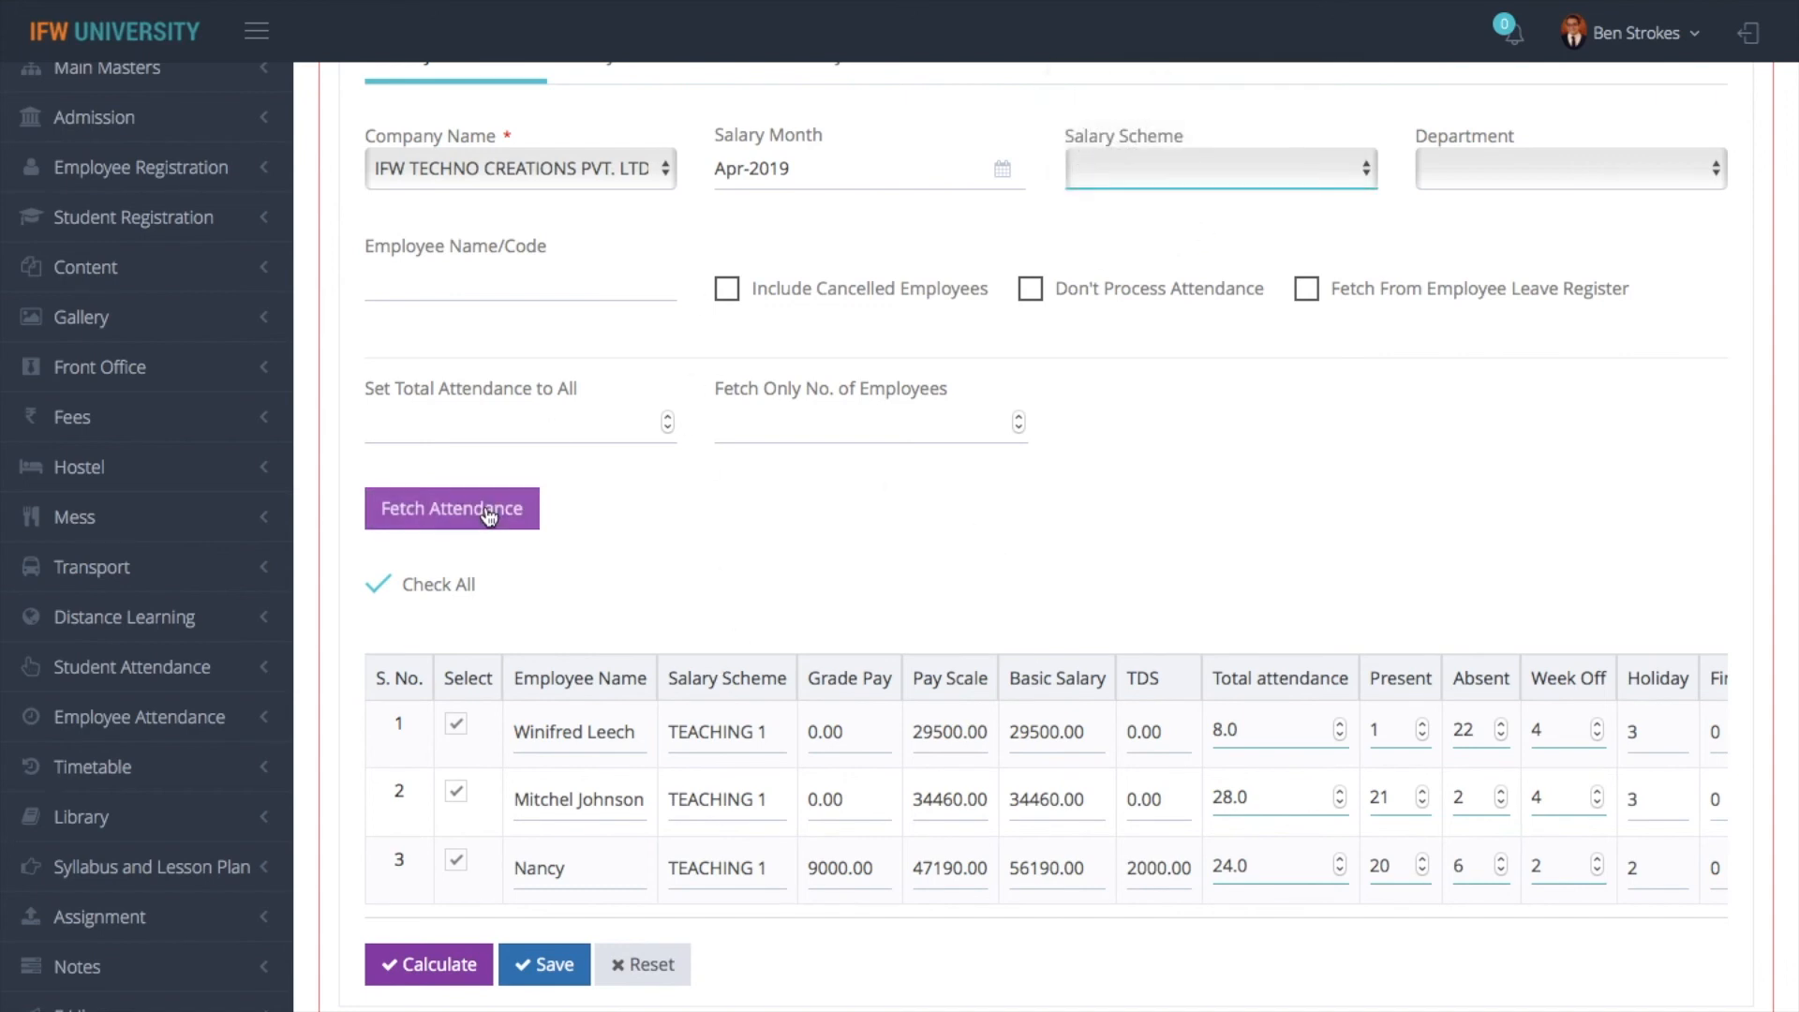
left_click(451, 508)
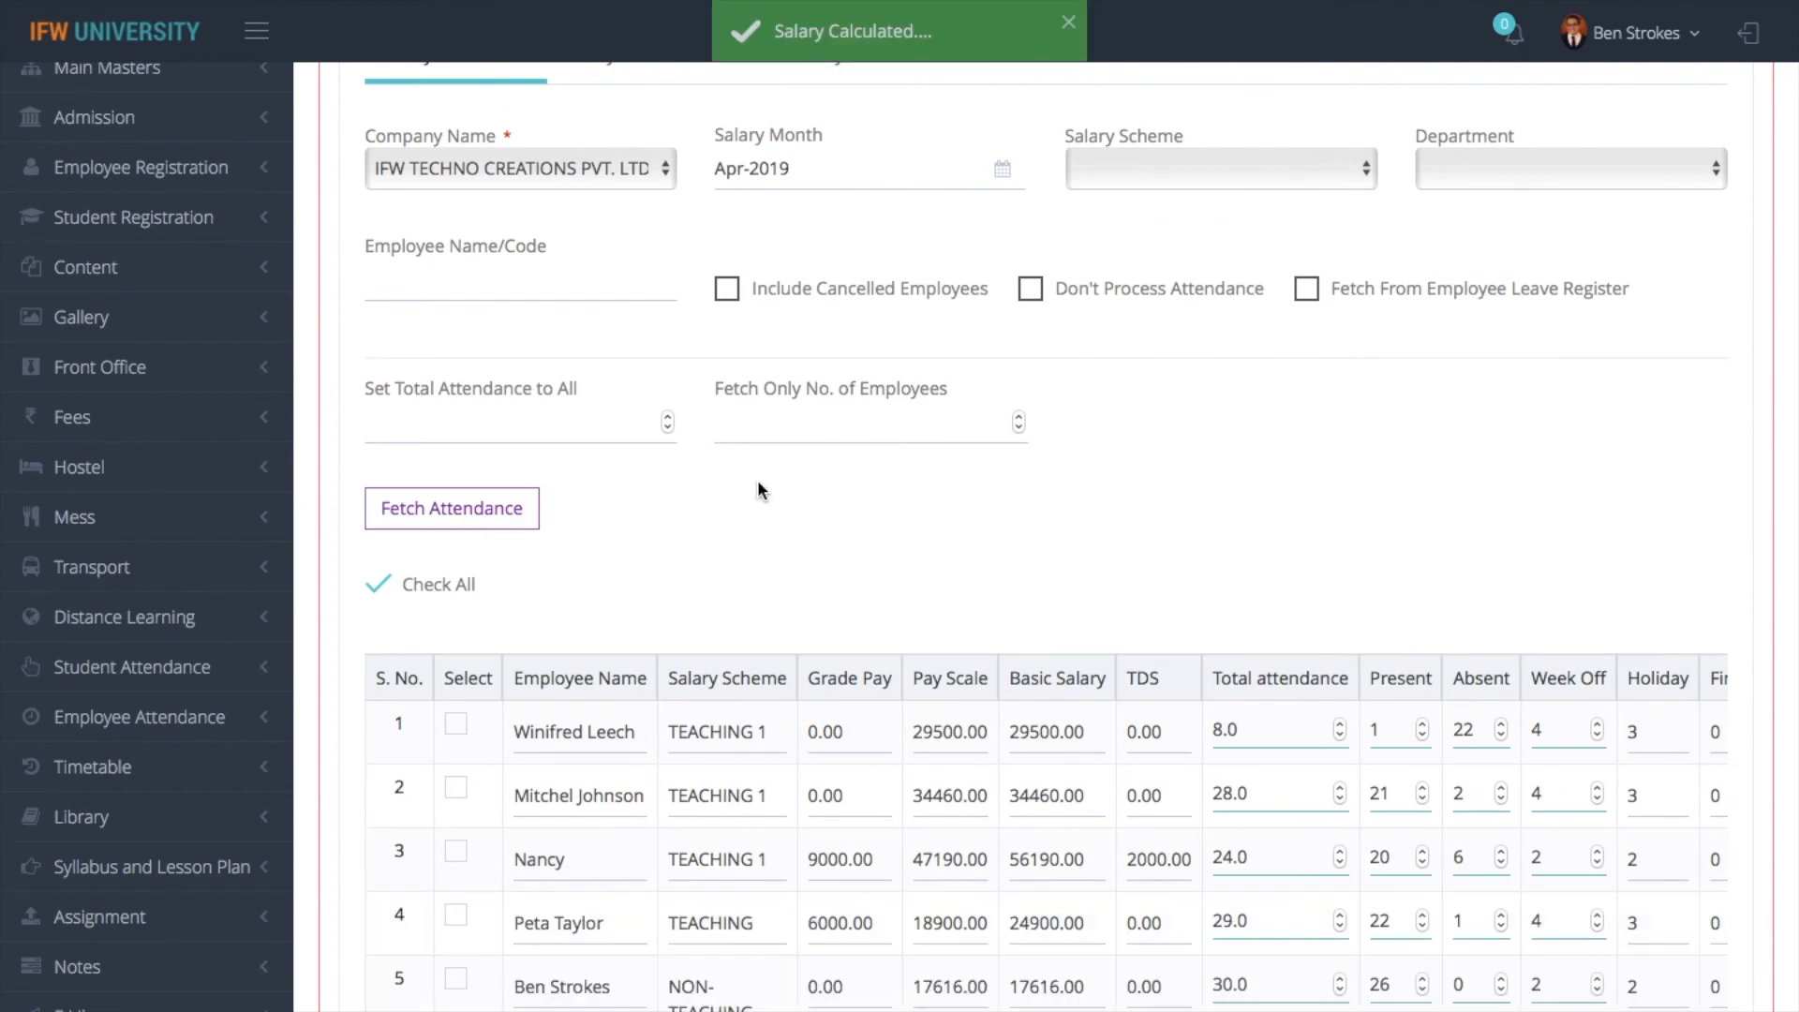
scroll(717, 836, "down", 2)
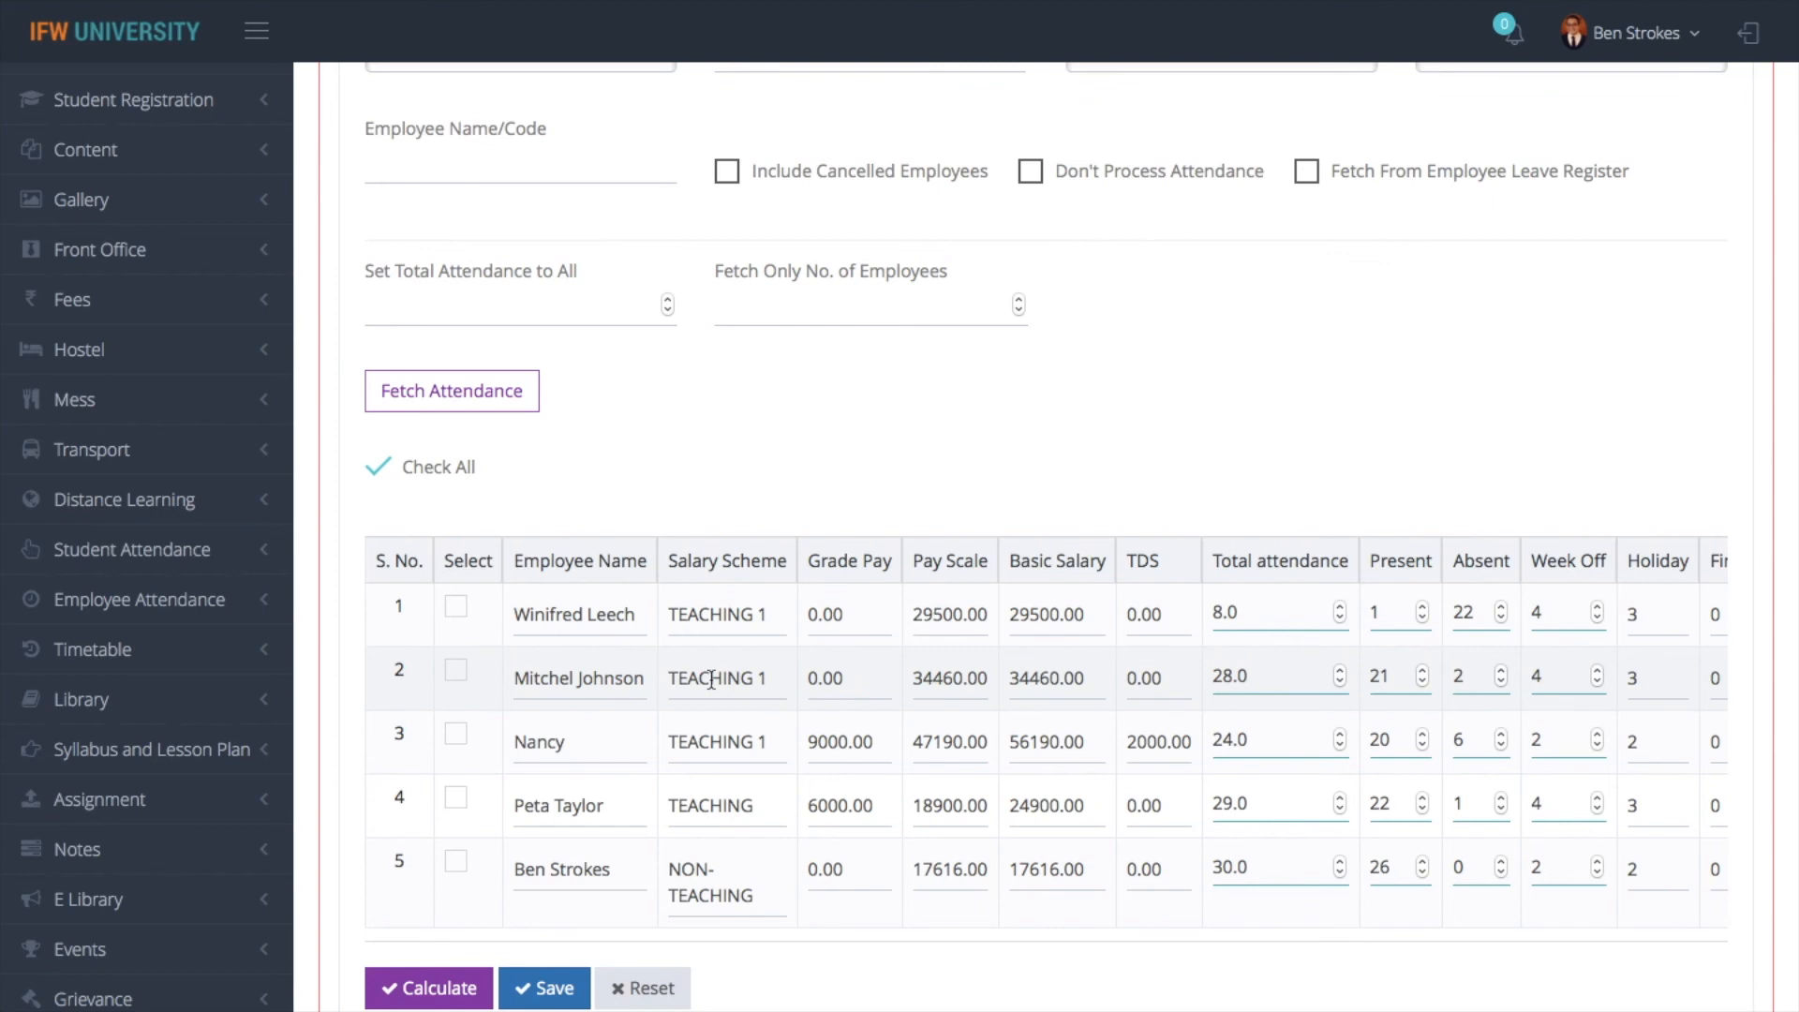
- Show the list of forms in the Employee Registration module
scroll(711, 678, "up", 5)
left_click(214, 465)
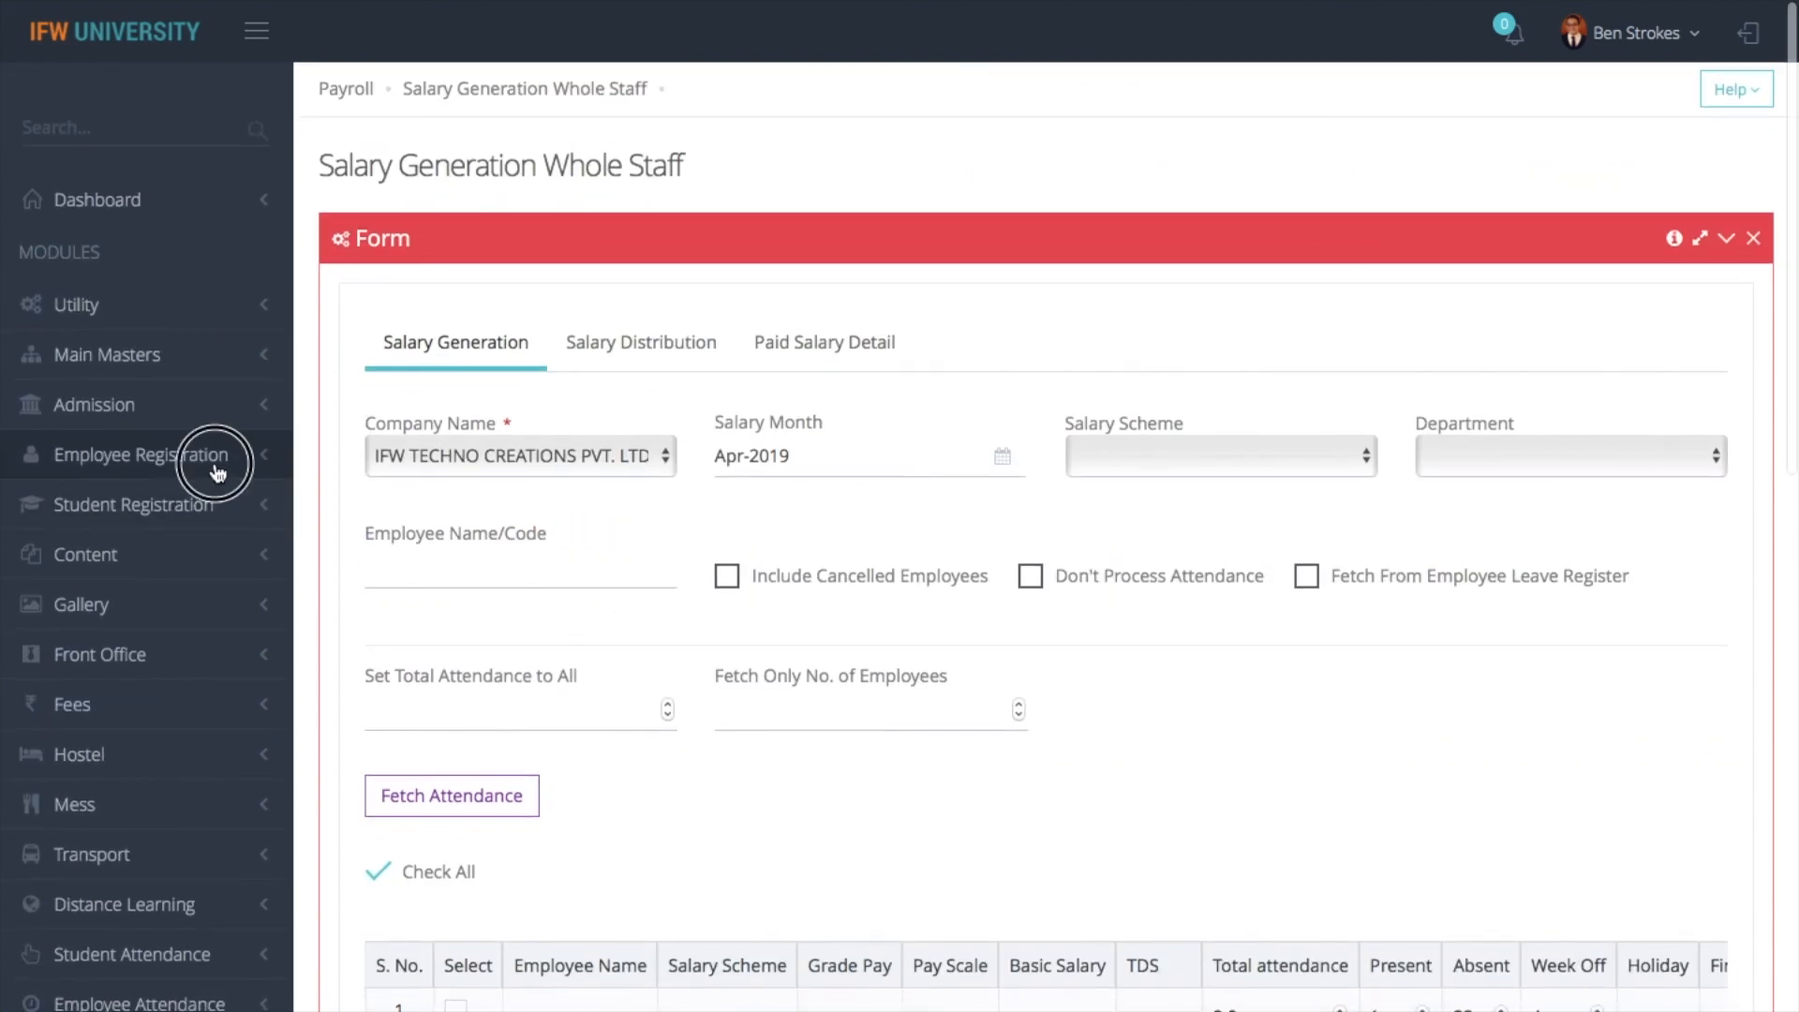
left_click(166, 485)
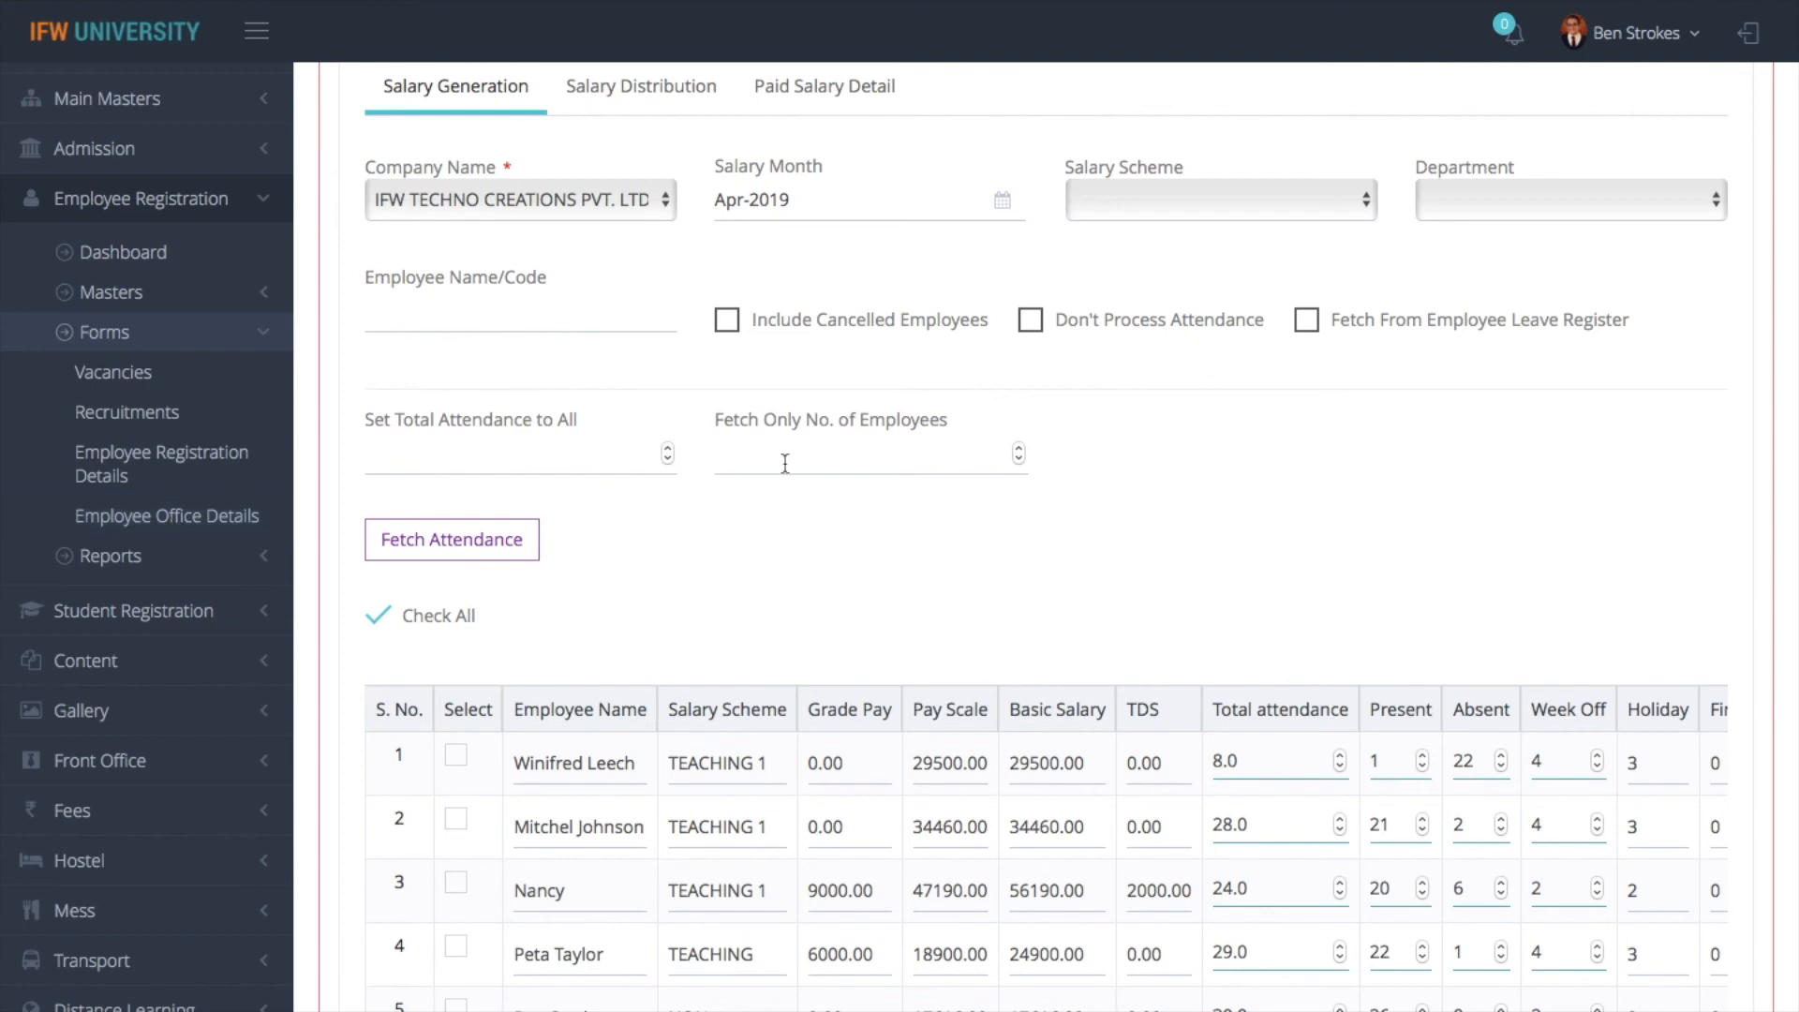
- In Salary Distribution, choose IFW TECHNO CREATIONS PVT. LTD. and Apr-2019, and fetch the employees
scroll(785, 463, "up", 1)
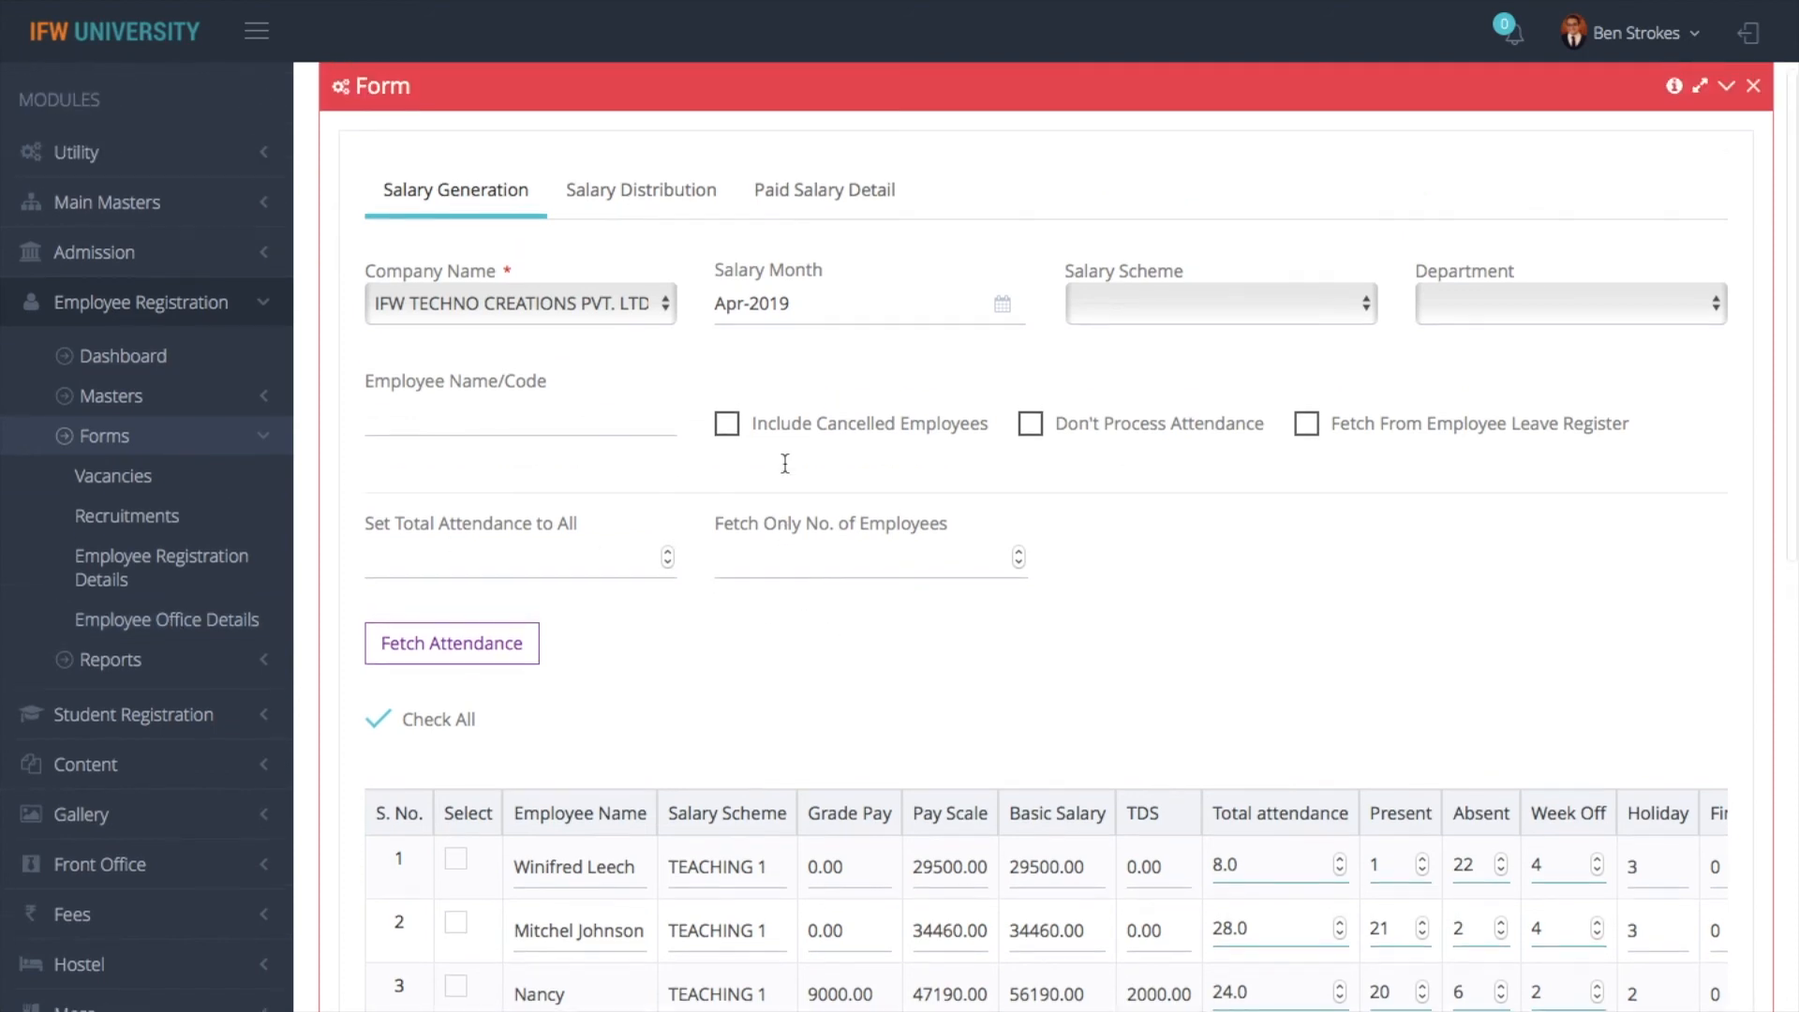
left_click(658, 197)
left_click(527, 303)
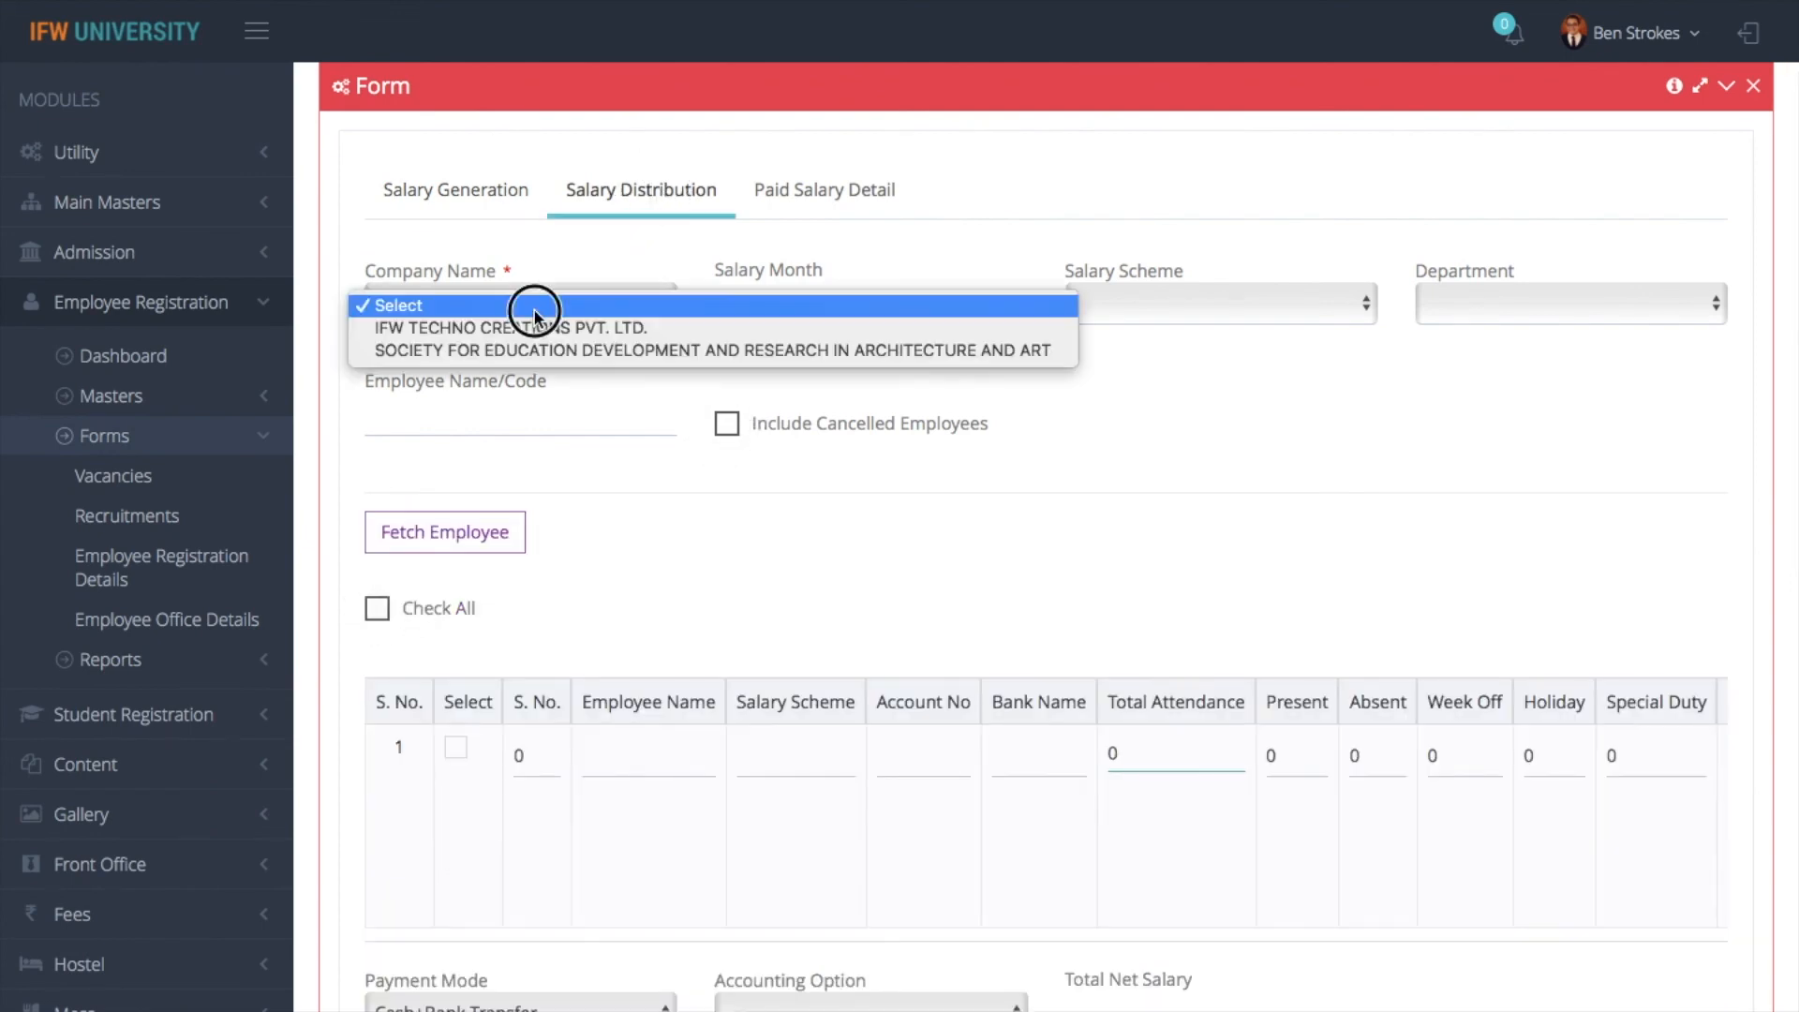
left_click(514, 336)
left_click(771, 305)
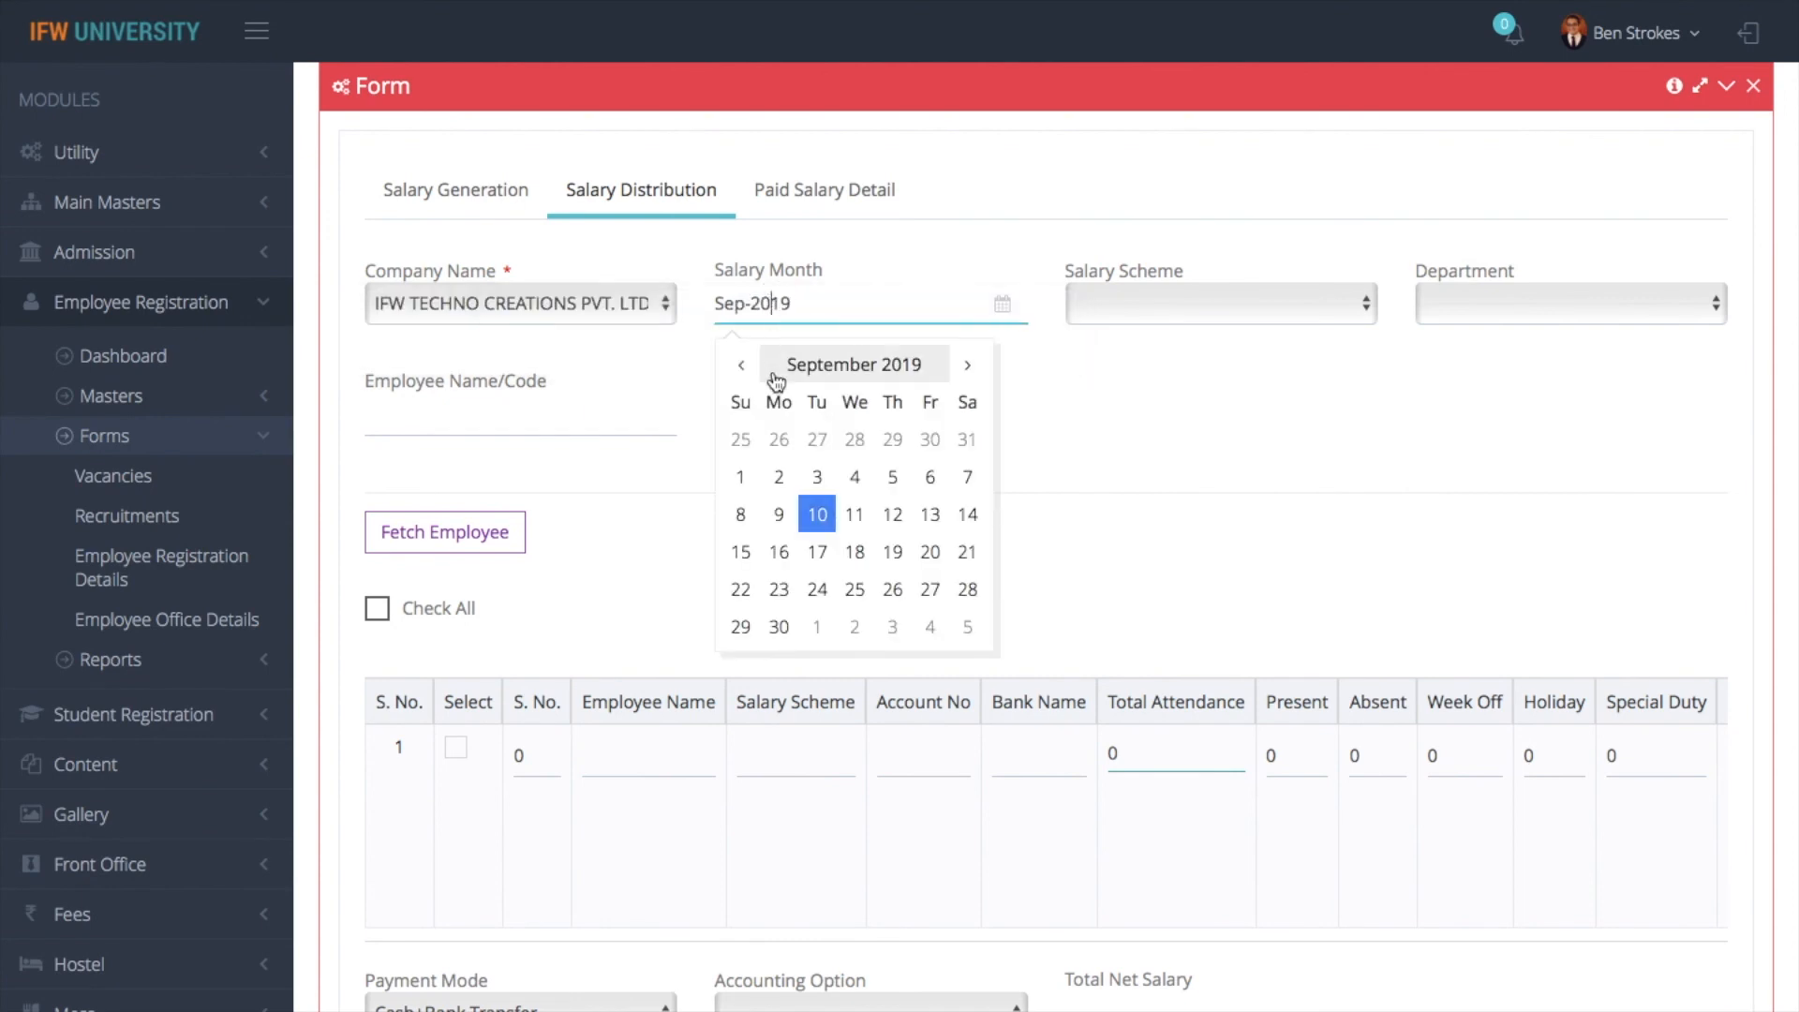
left_click(741, 365)
left_click(741, 365)
left_click(741, 366)
left_click(742, 365)
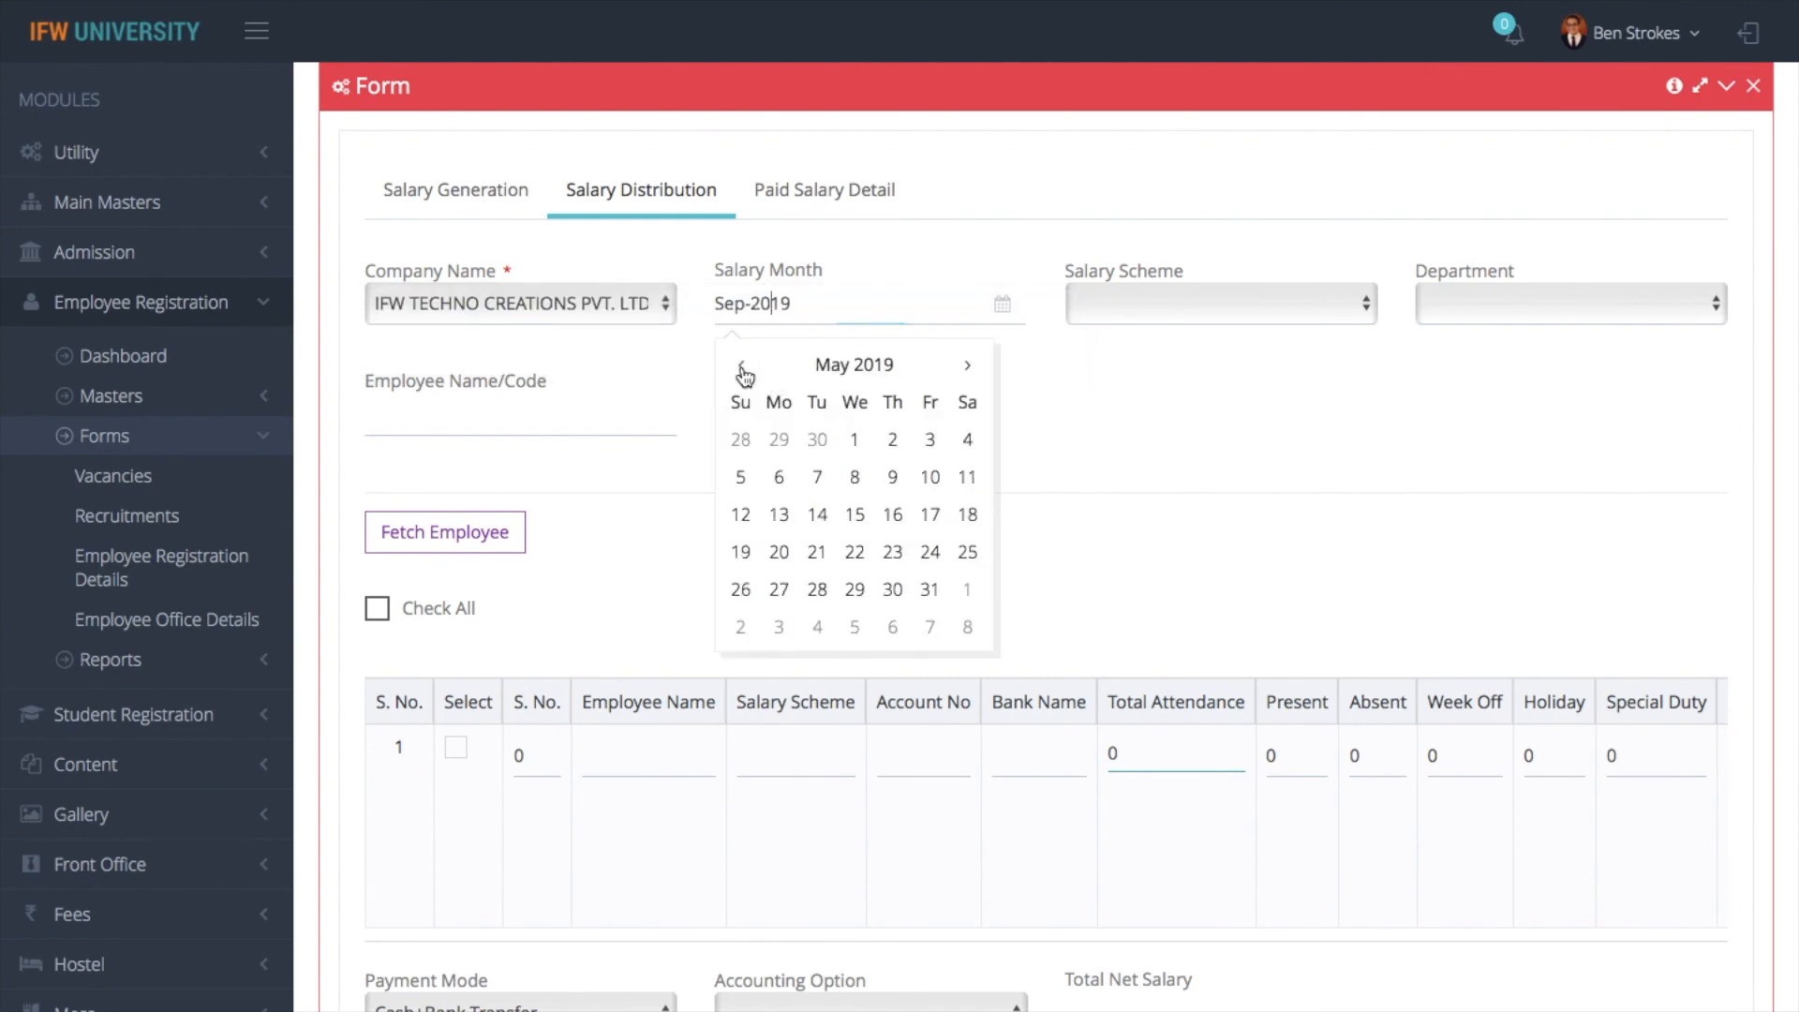
left_click(741, 366)
left_click(779, 439)
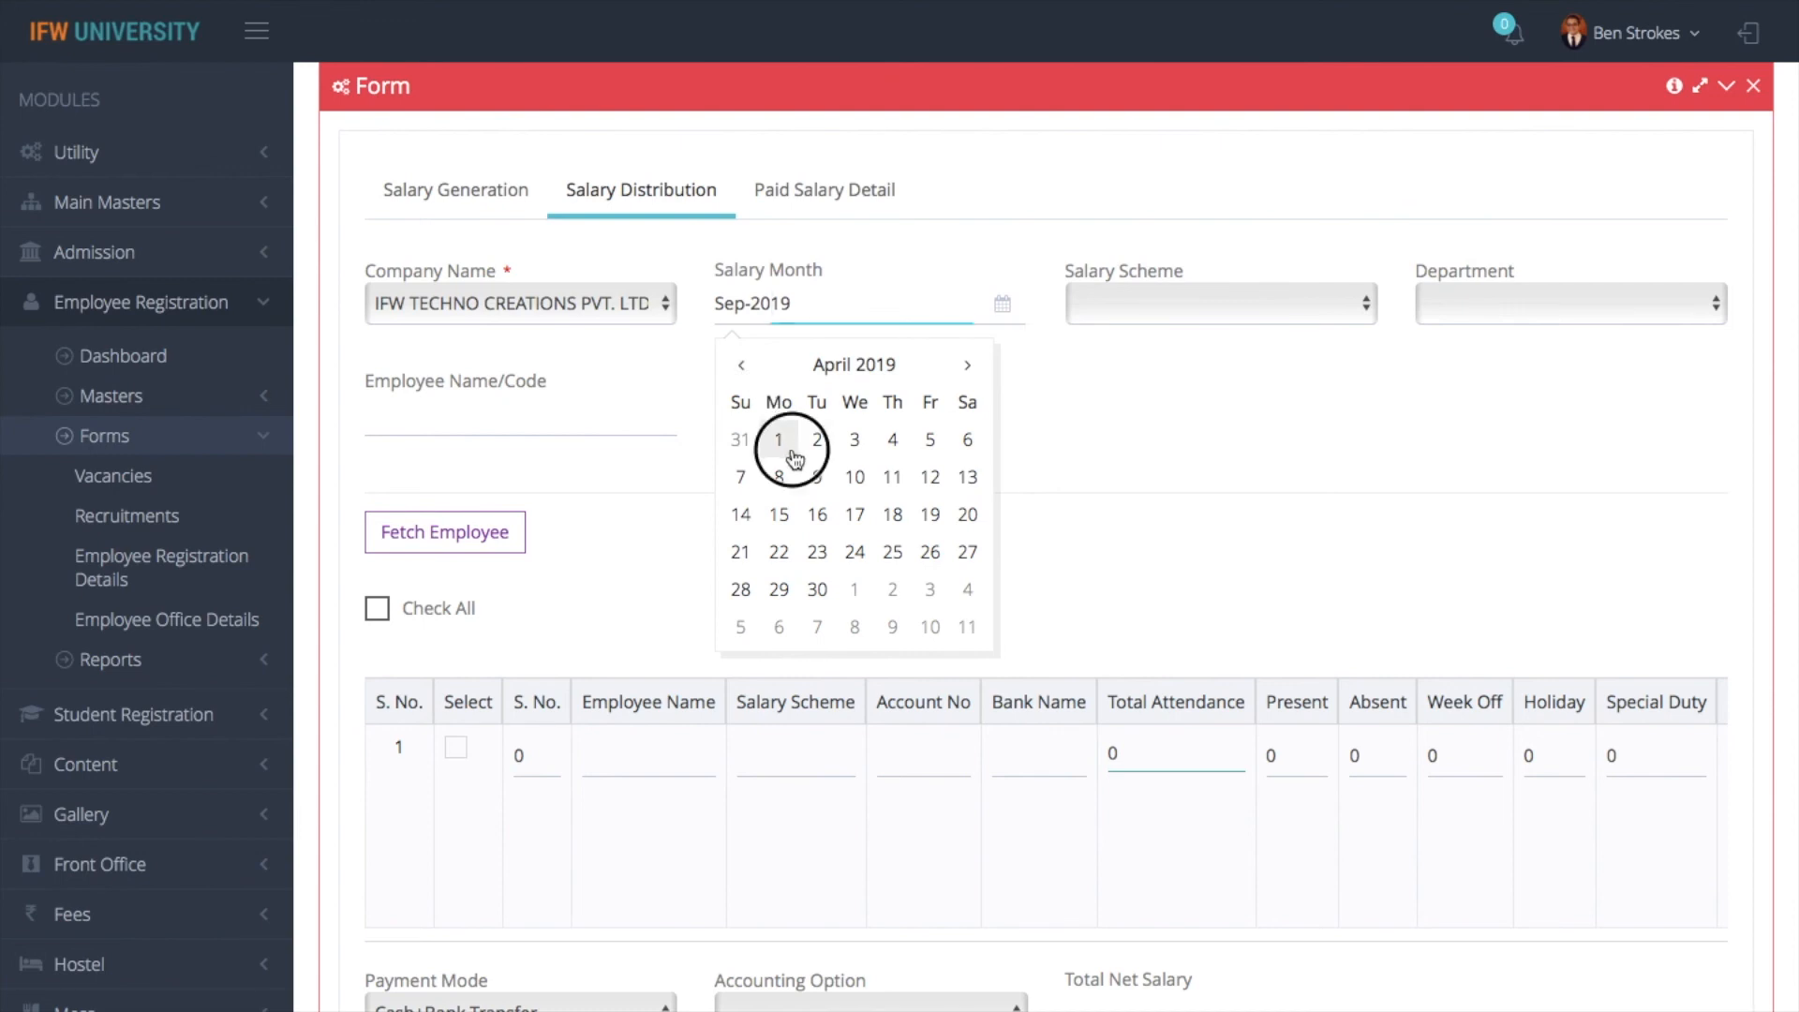
left_click(446, 531)
scroll(755, 640, "down", 2)
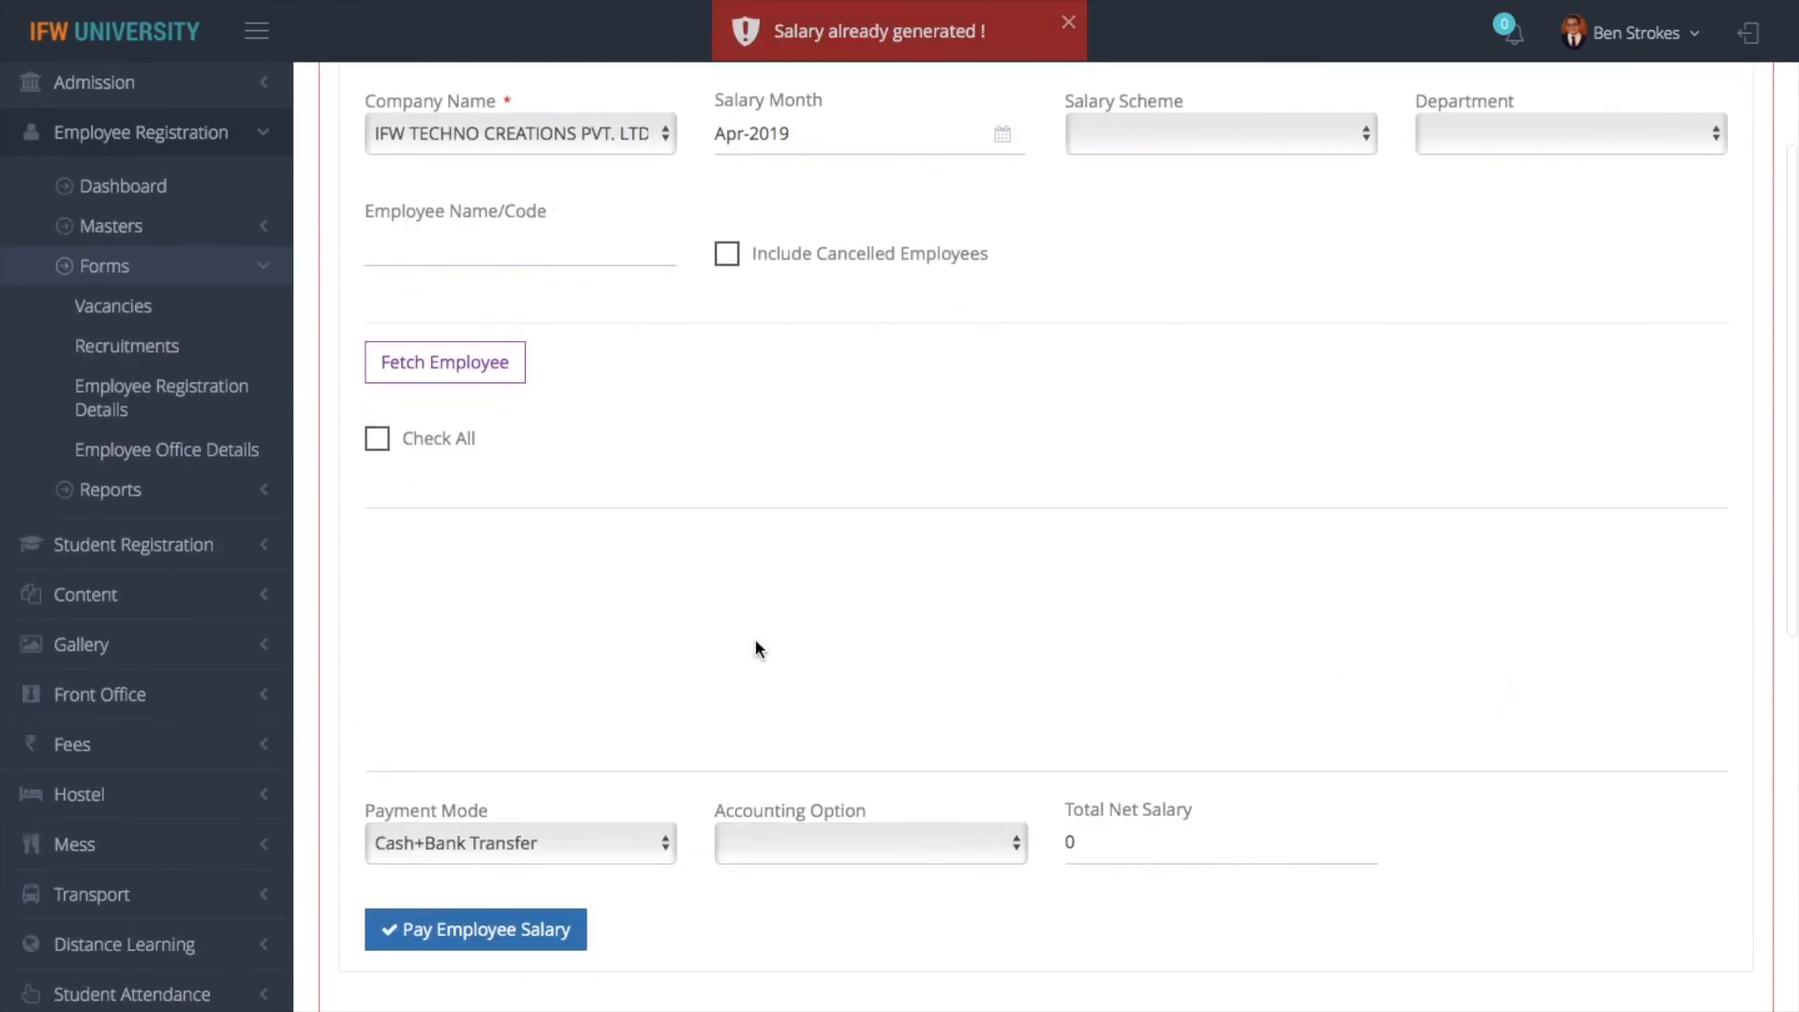
scroll(765, 481, "up", 4)
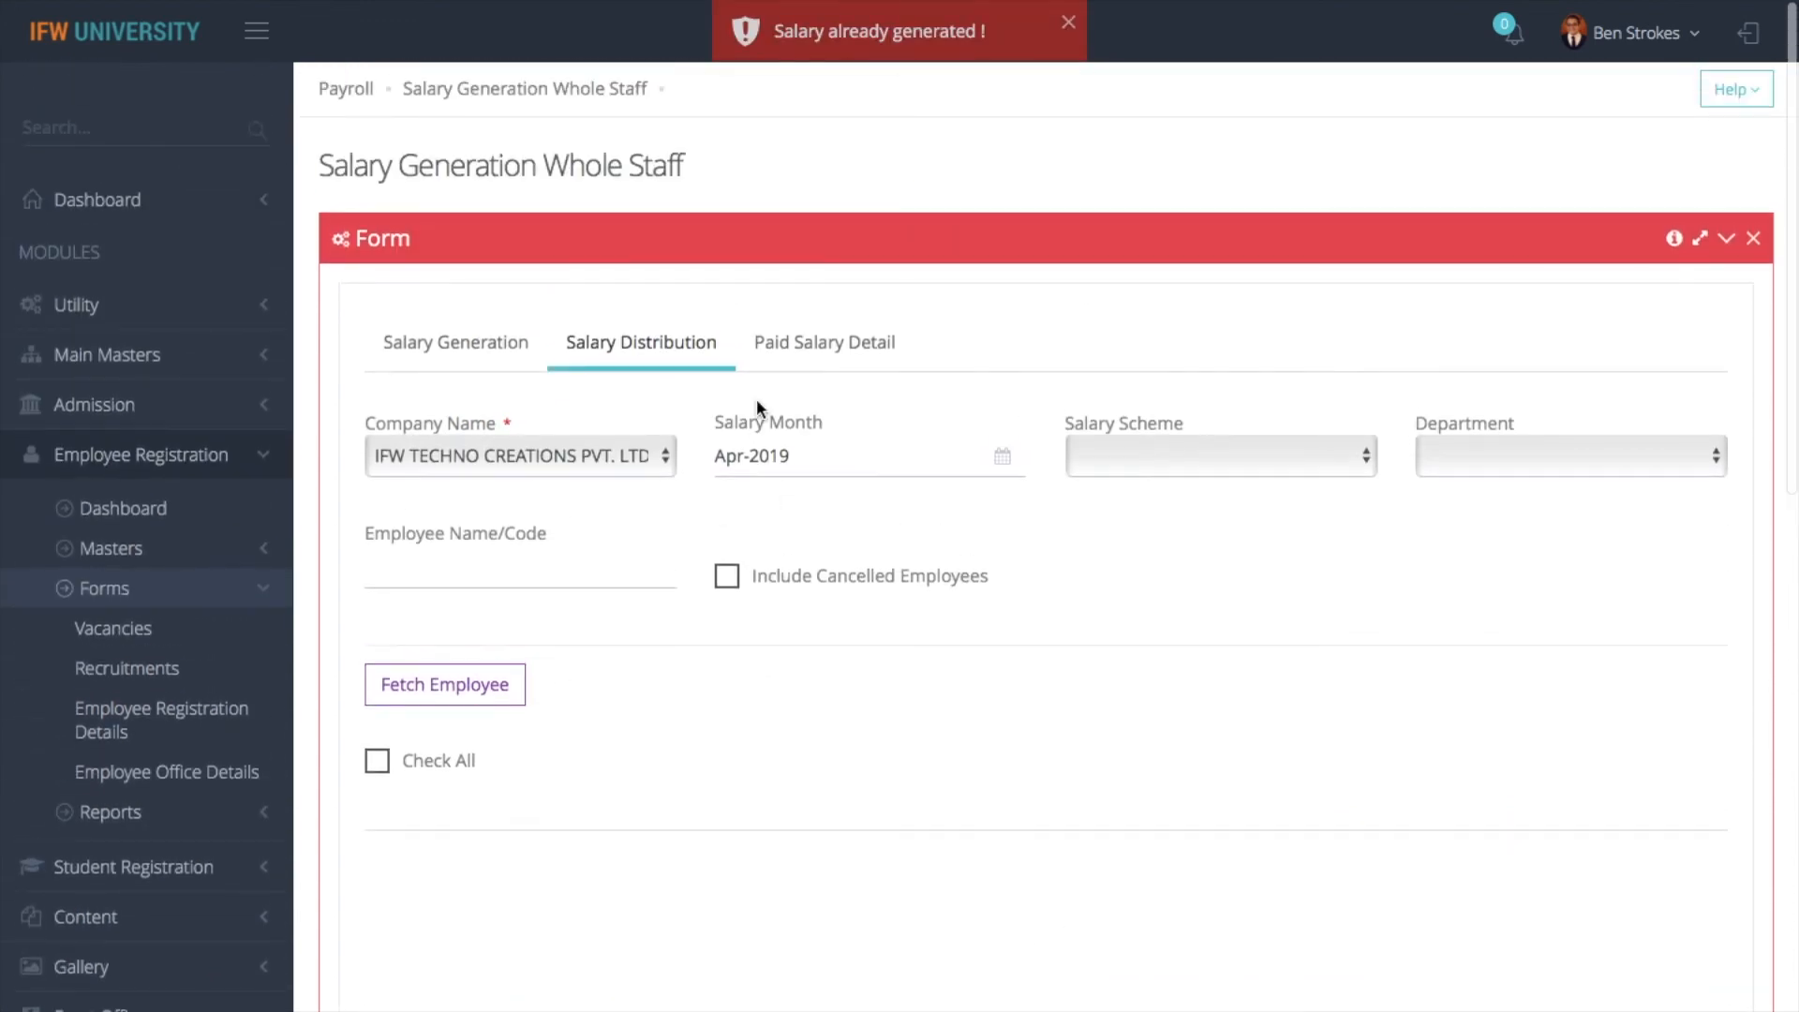
- Return to Salary Generation and fetch Apr-2019 attendance for only the TEACHING scheme employee by first name
left_click(474, 347)
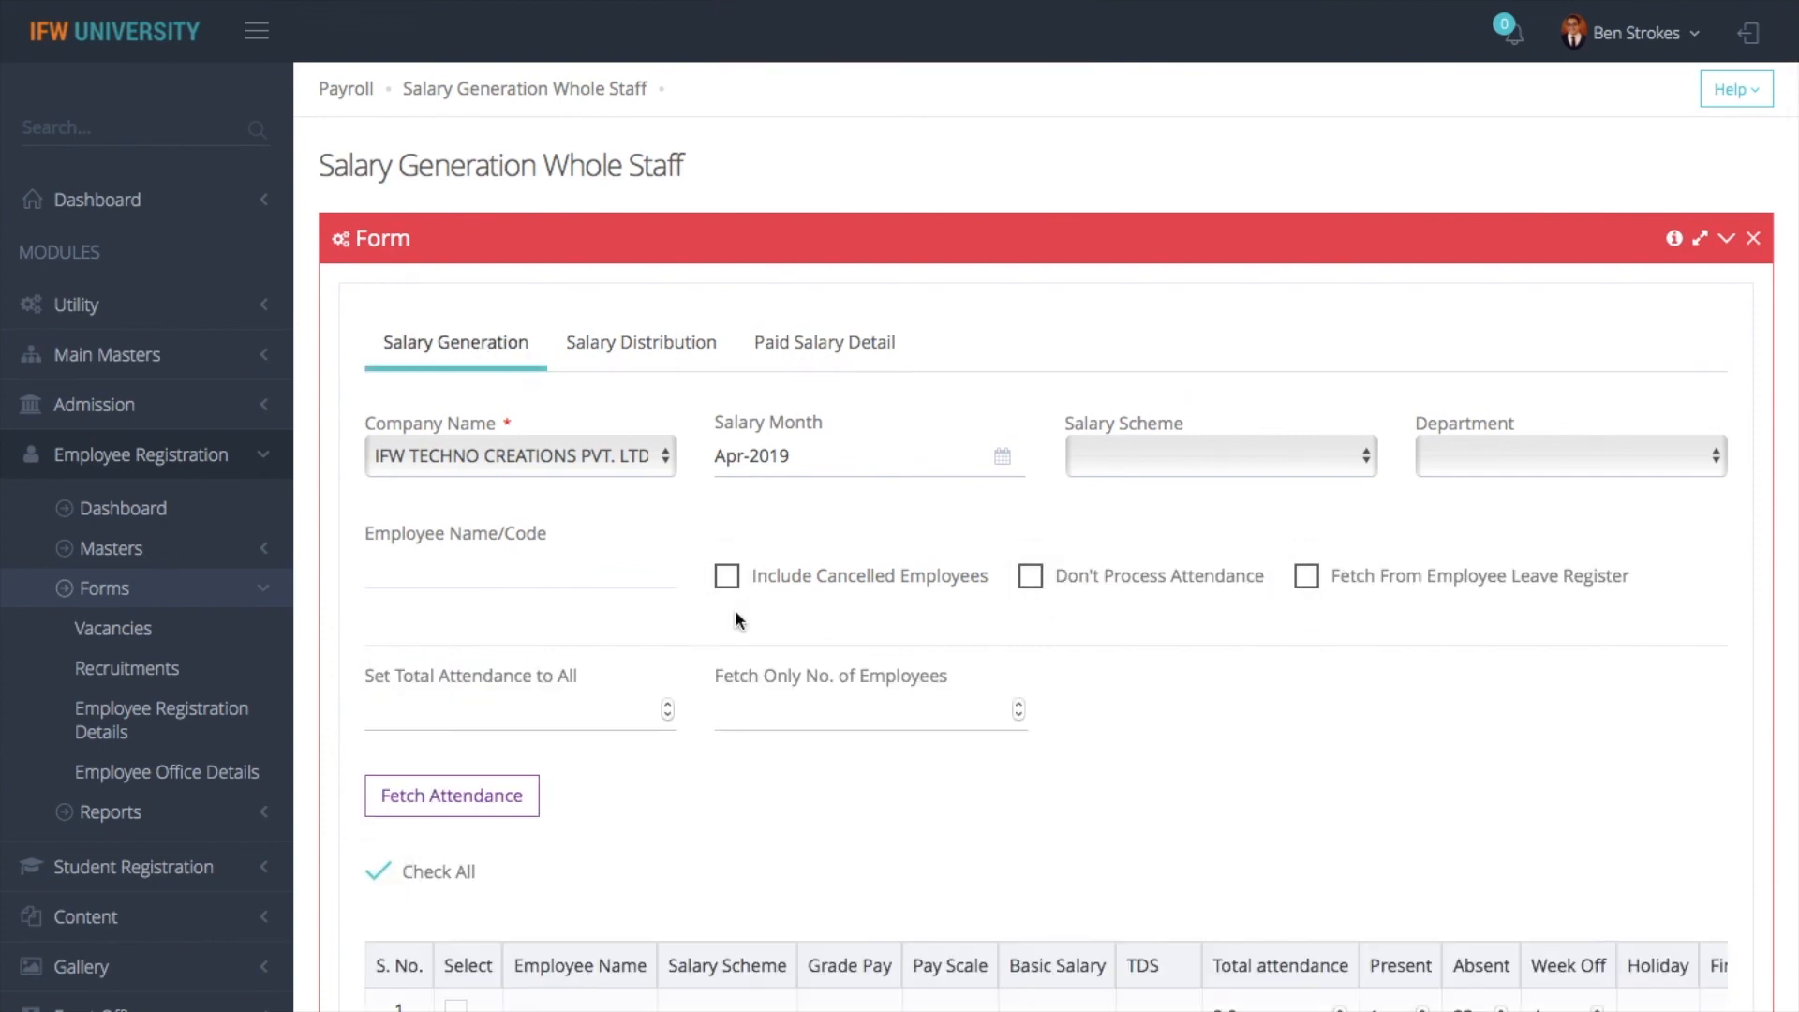
scroll(735, 609, "down", 2)
scroll(791, 772, "down", 3)
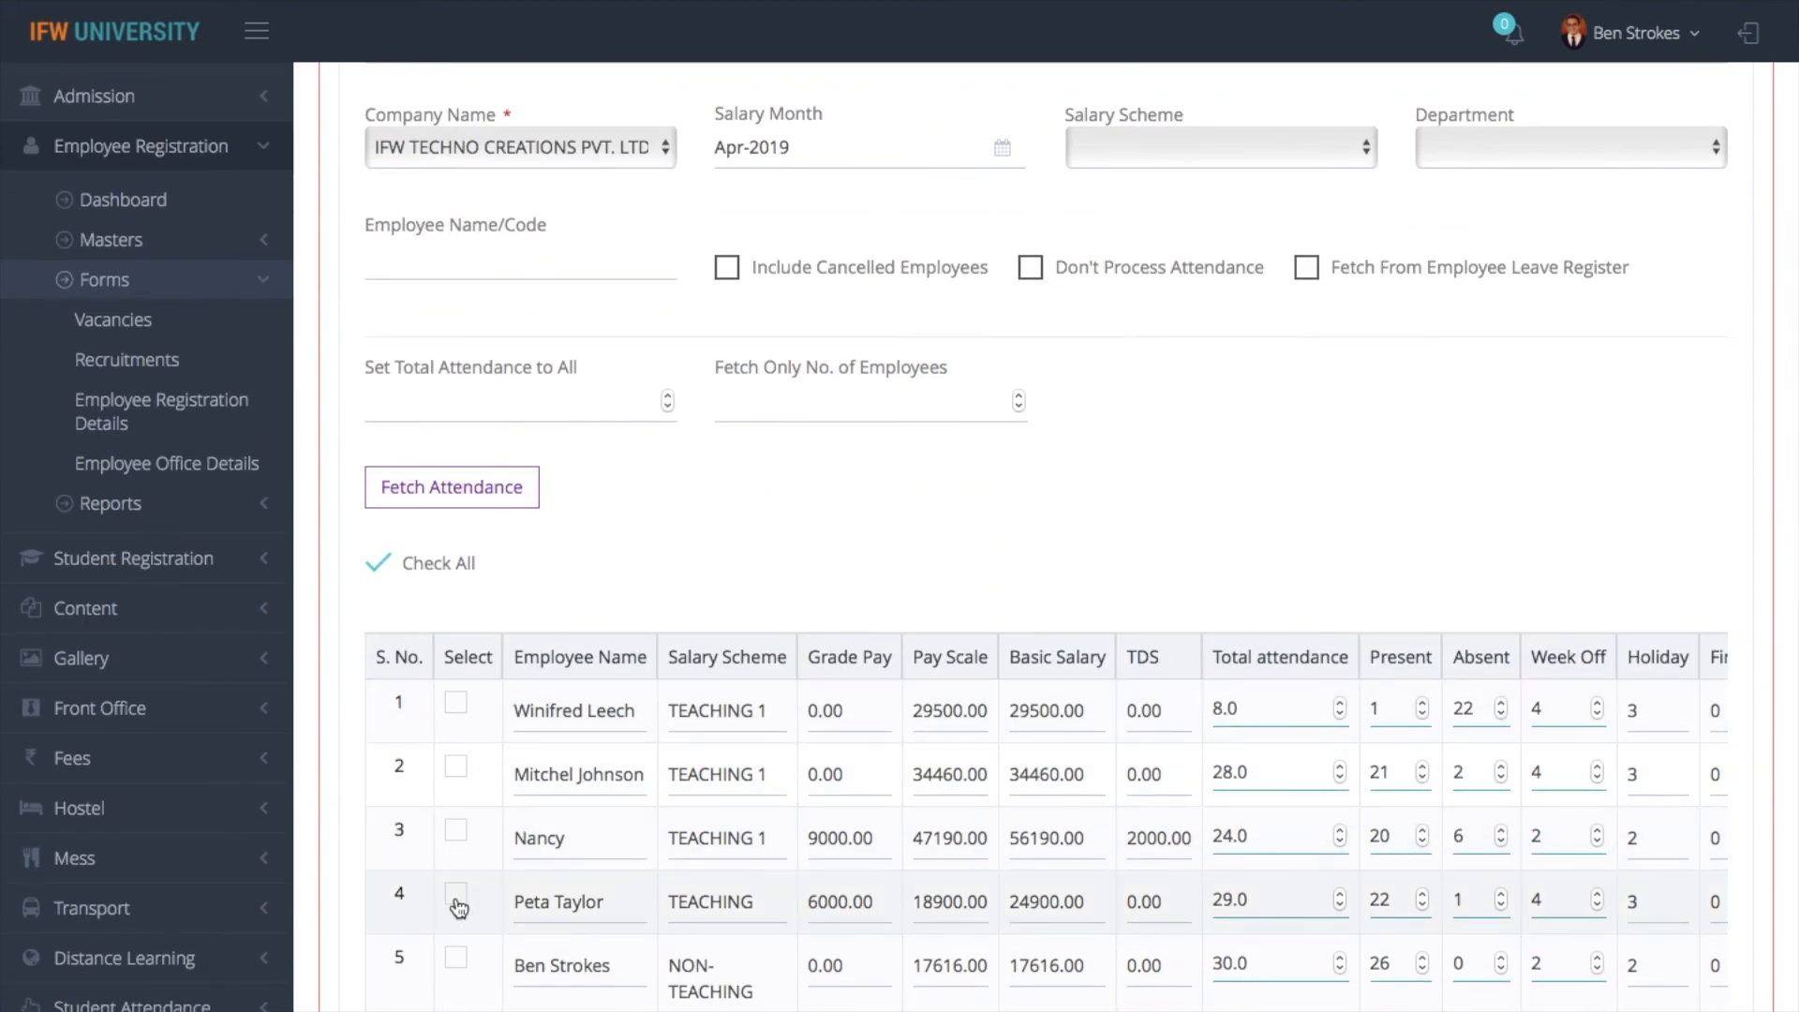
left_click(498, 269)
type("p")
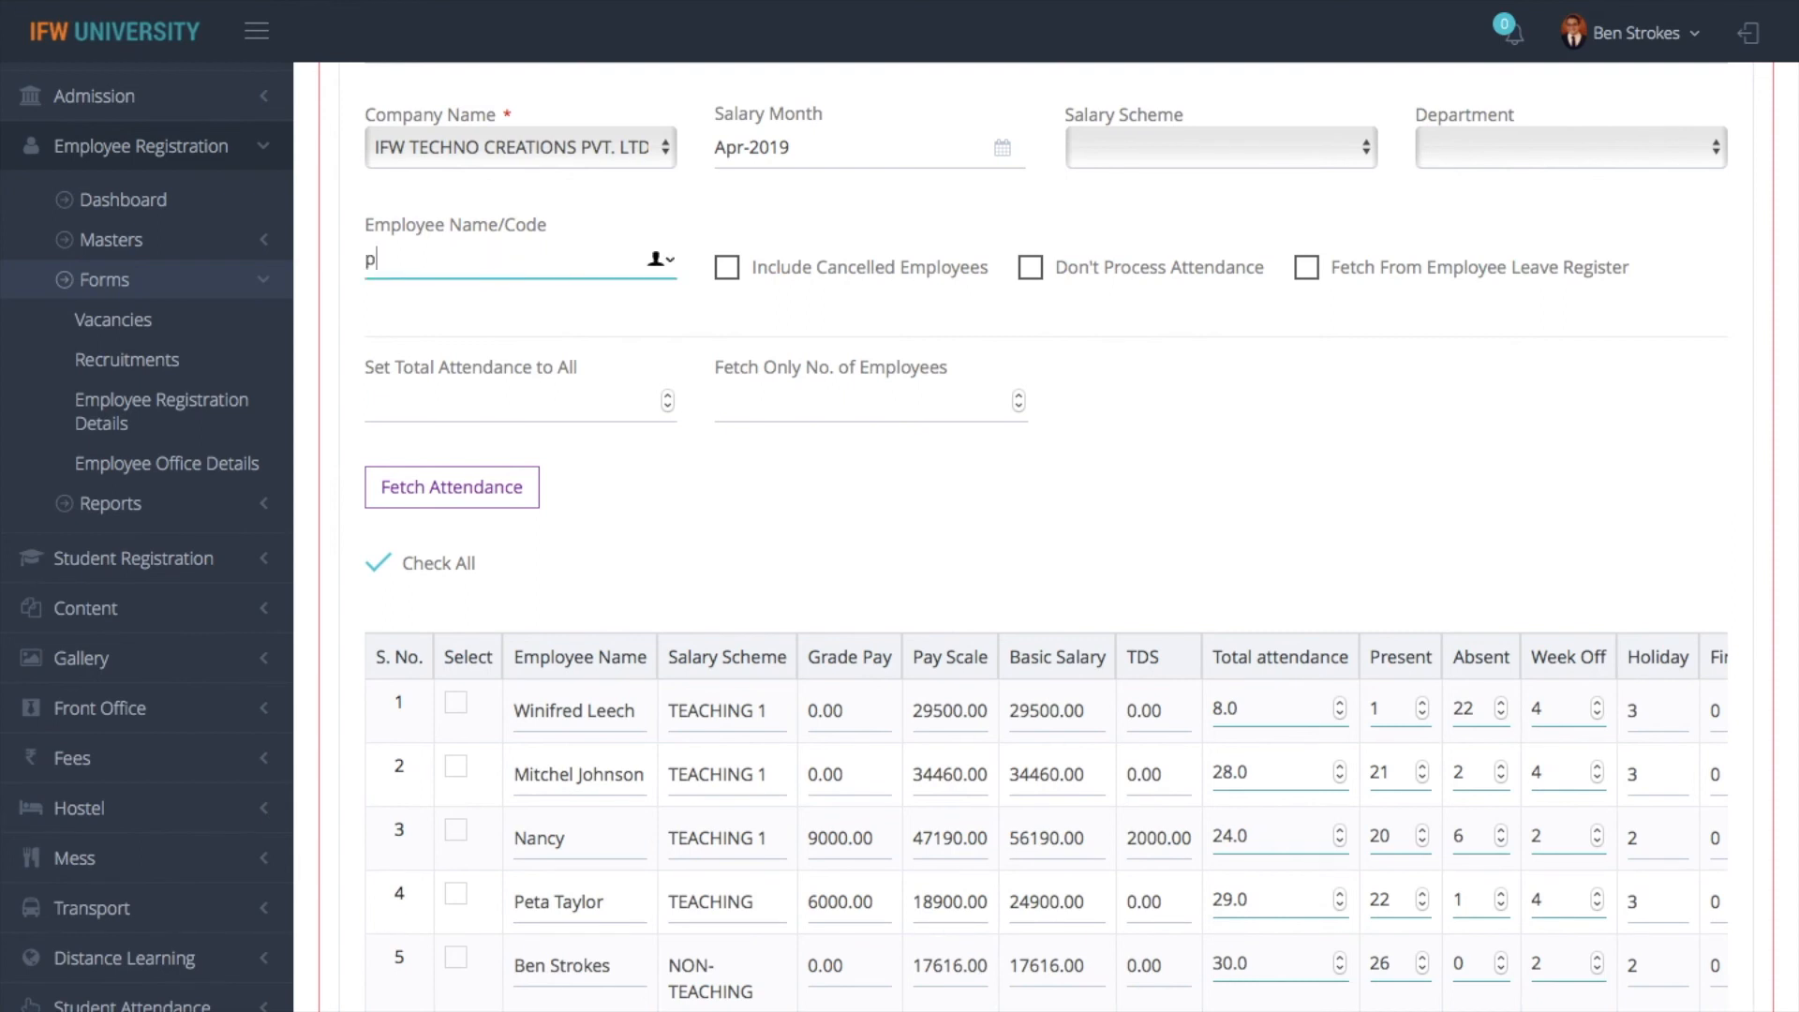
type("eta")
left_click(461, 488)
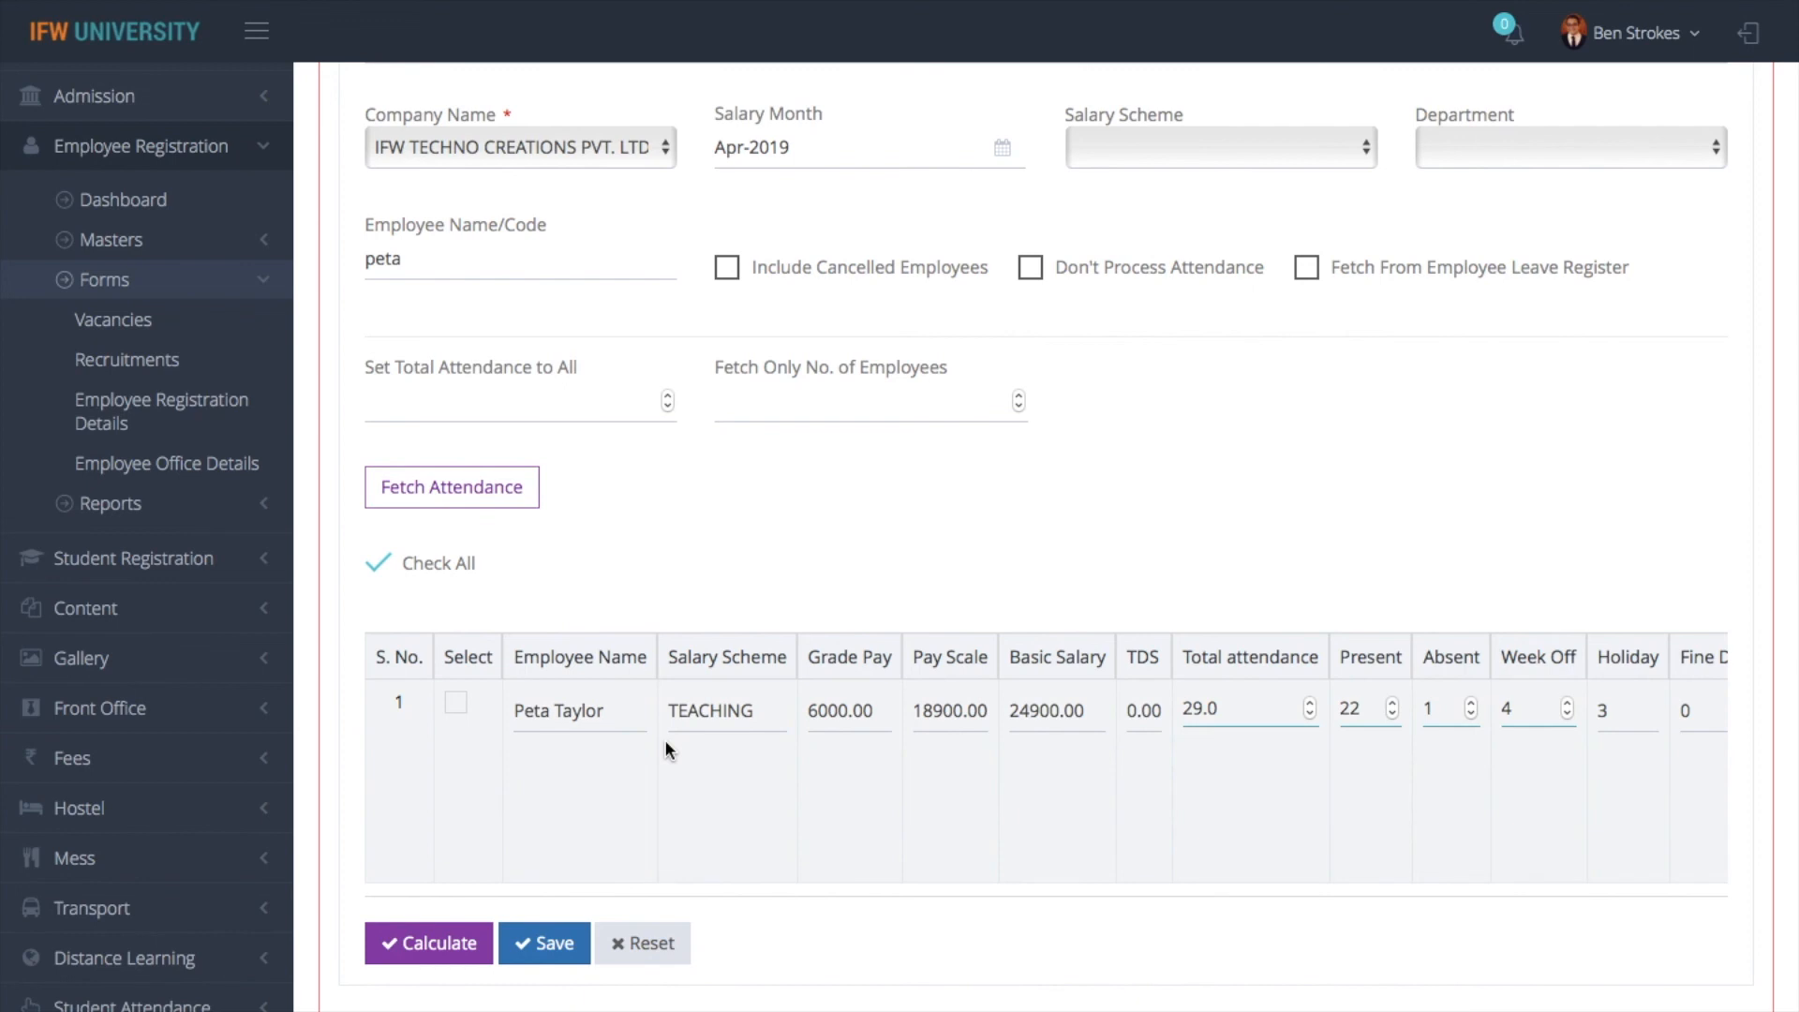
- Try adjusting the present and absent days in the employee's row, ending with 22 present and 1 absent
scroll(1122, 721, "right", 3)
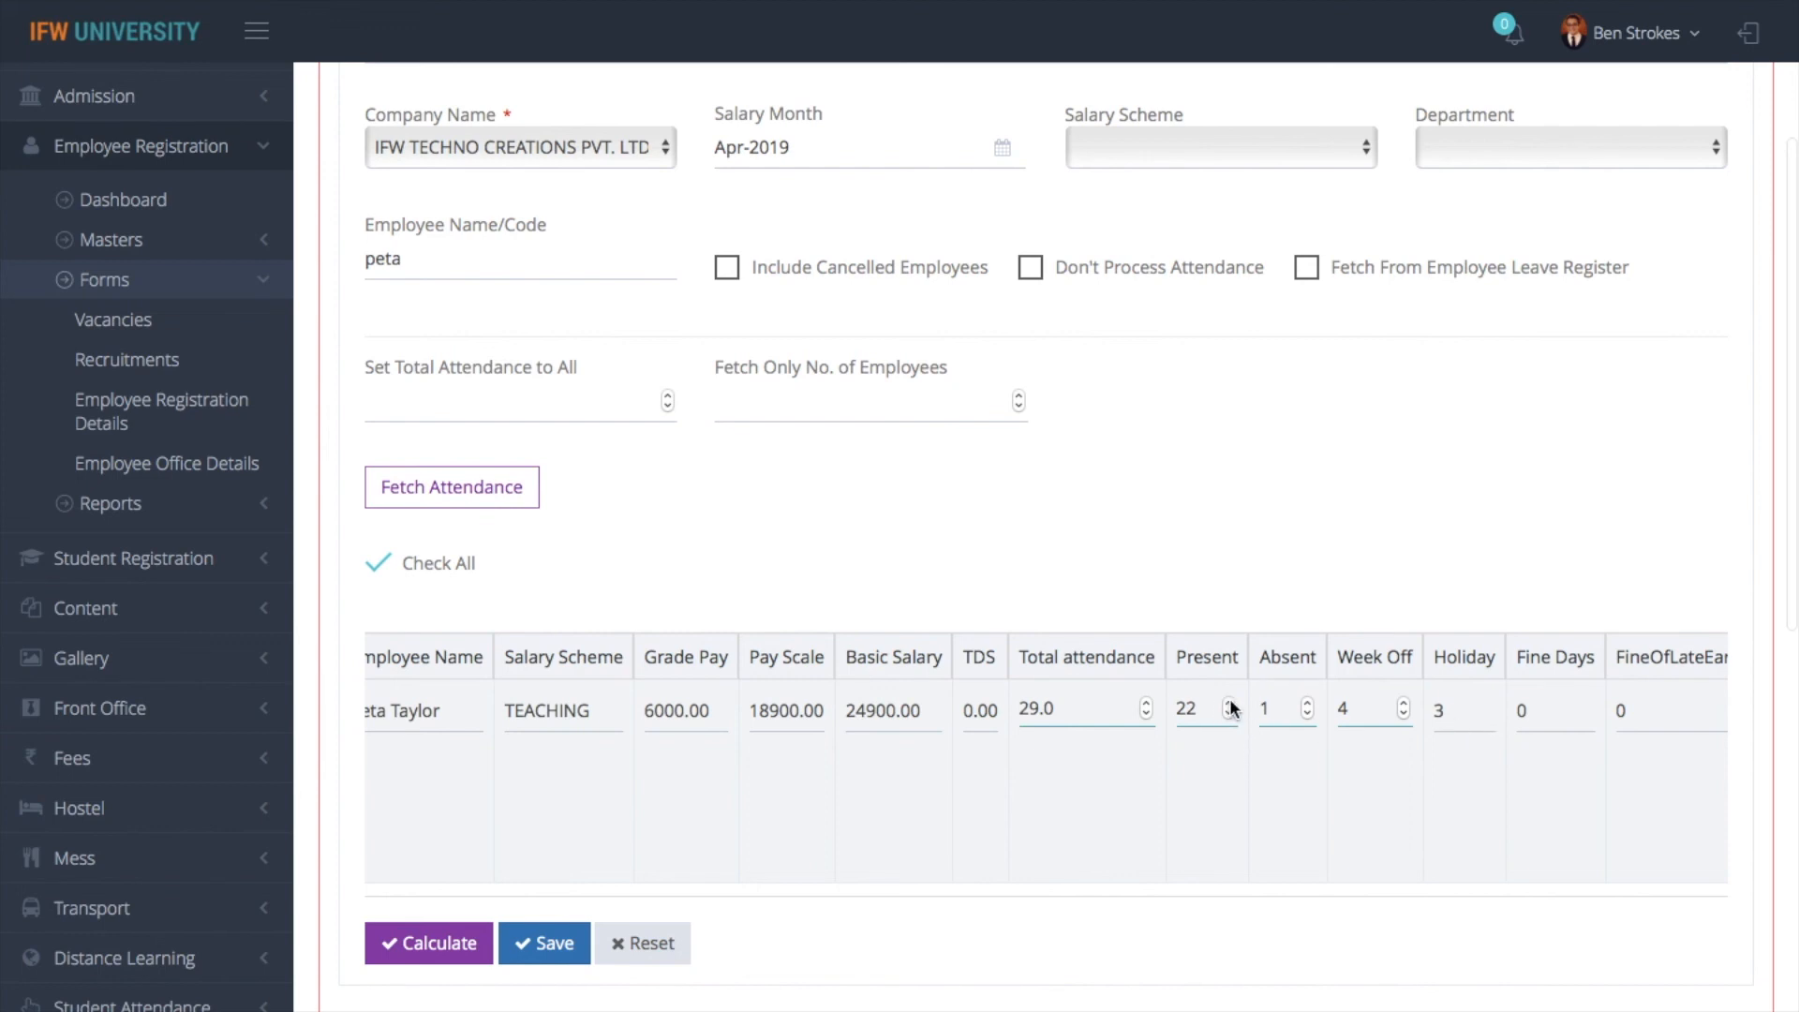
left_click(1308, 712)
left_click(1227, 709)
left_click(1230, 712)
left_click(1309, 712)
type("1")
- Open the allowance and deduction details of the employee's Apr-2019 salary
scroll(1290, 741, "right", 6)
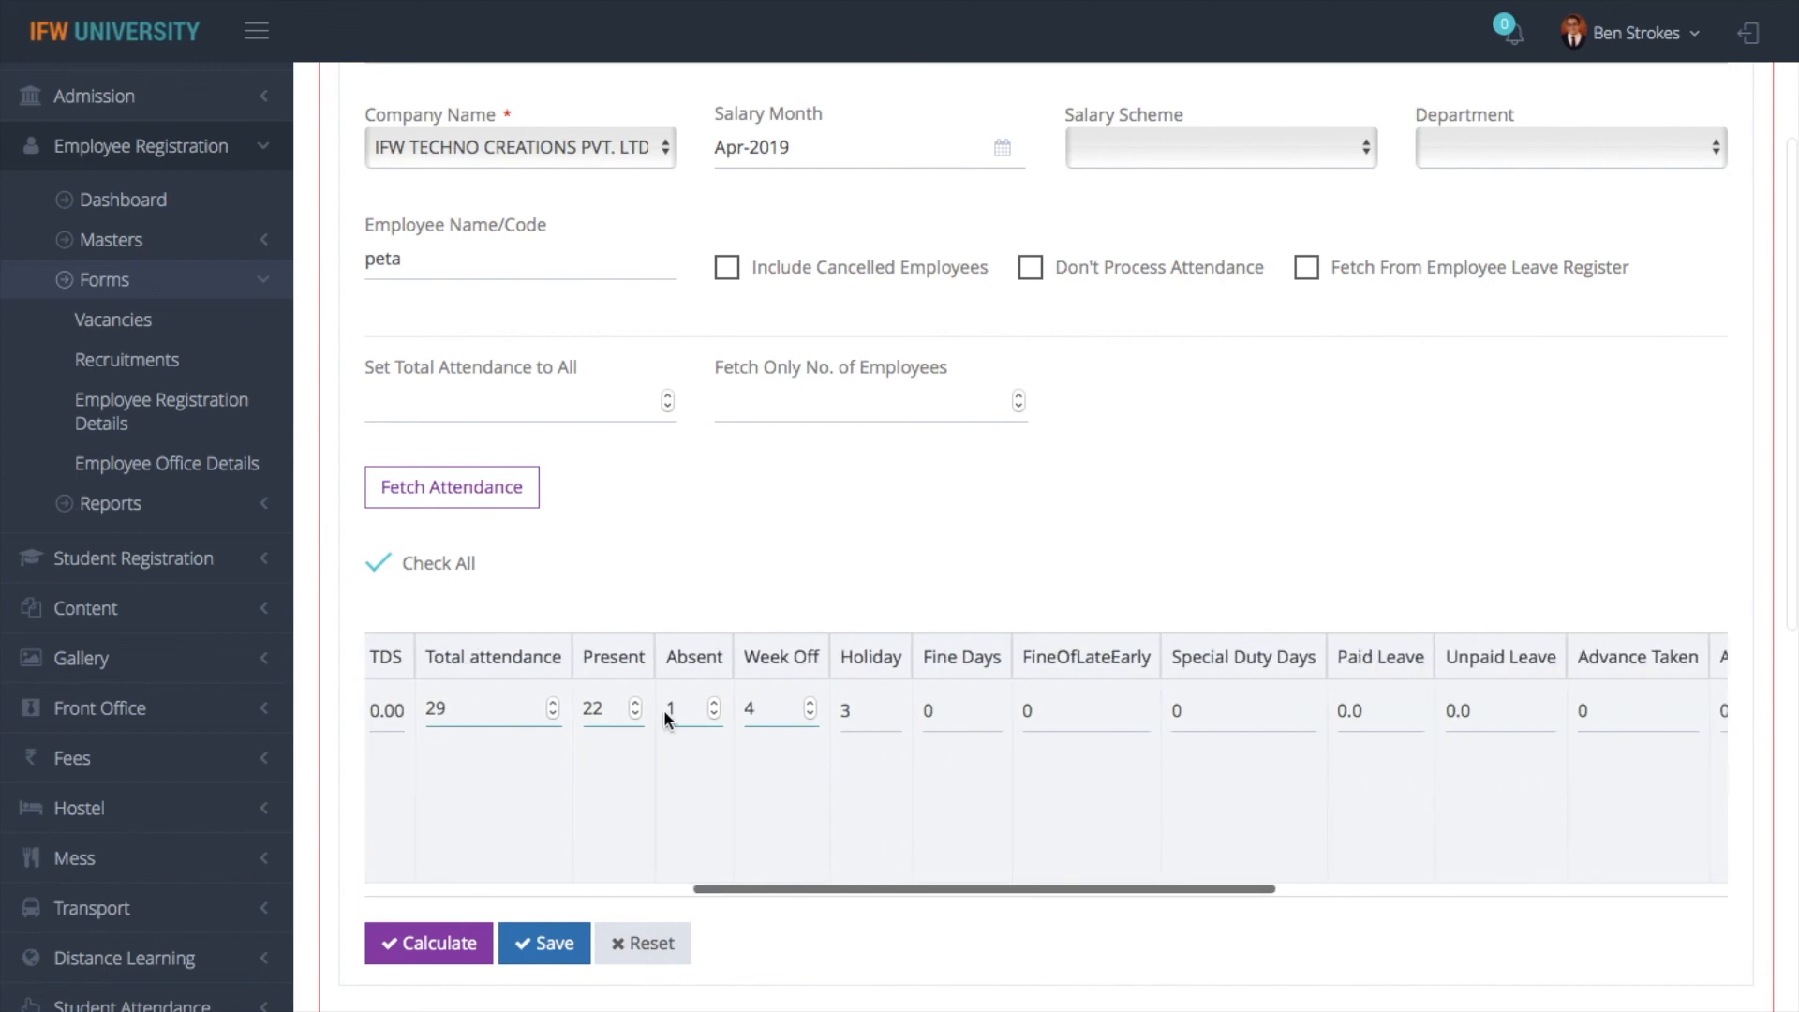
scroll(965, 741, "right", 10)
scroll(965, 740, "right", 4)
left_click(1582, 712)
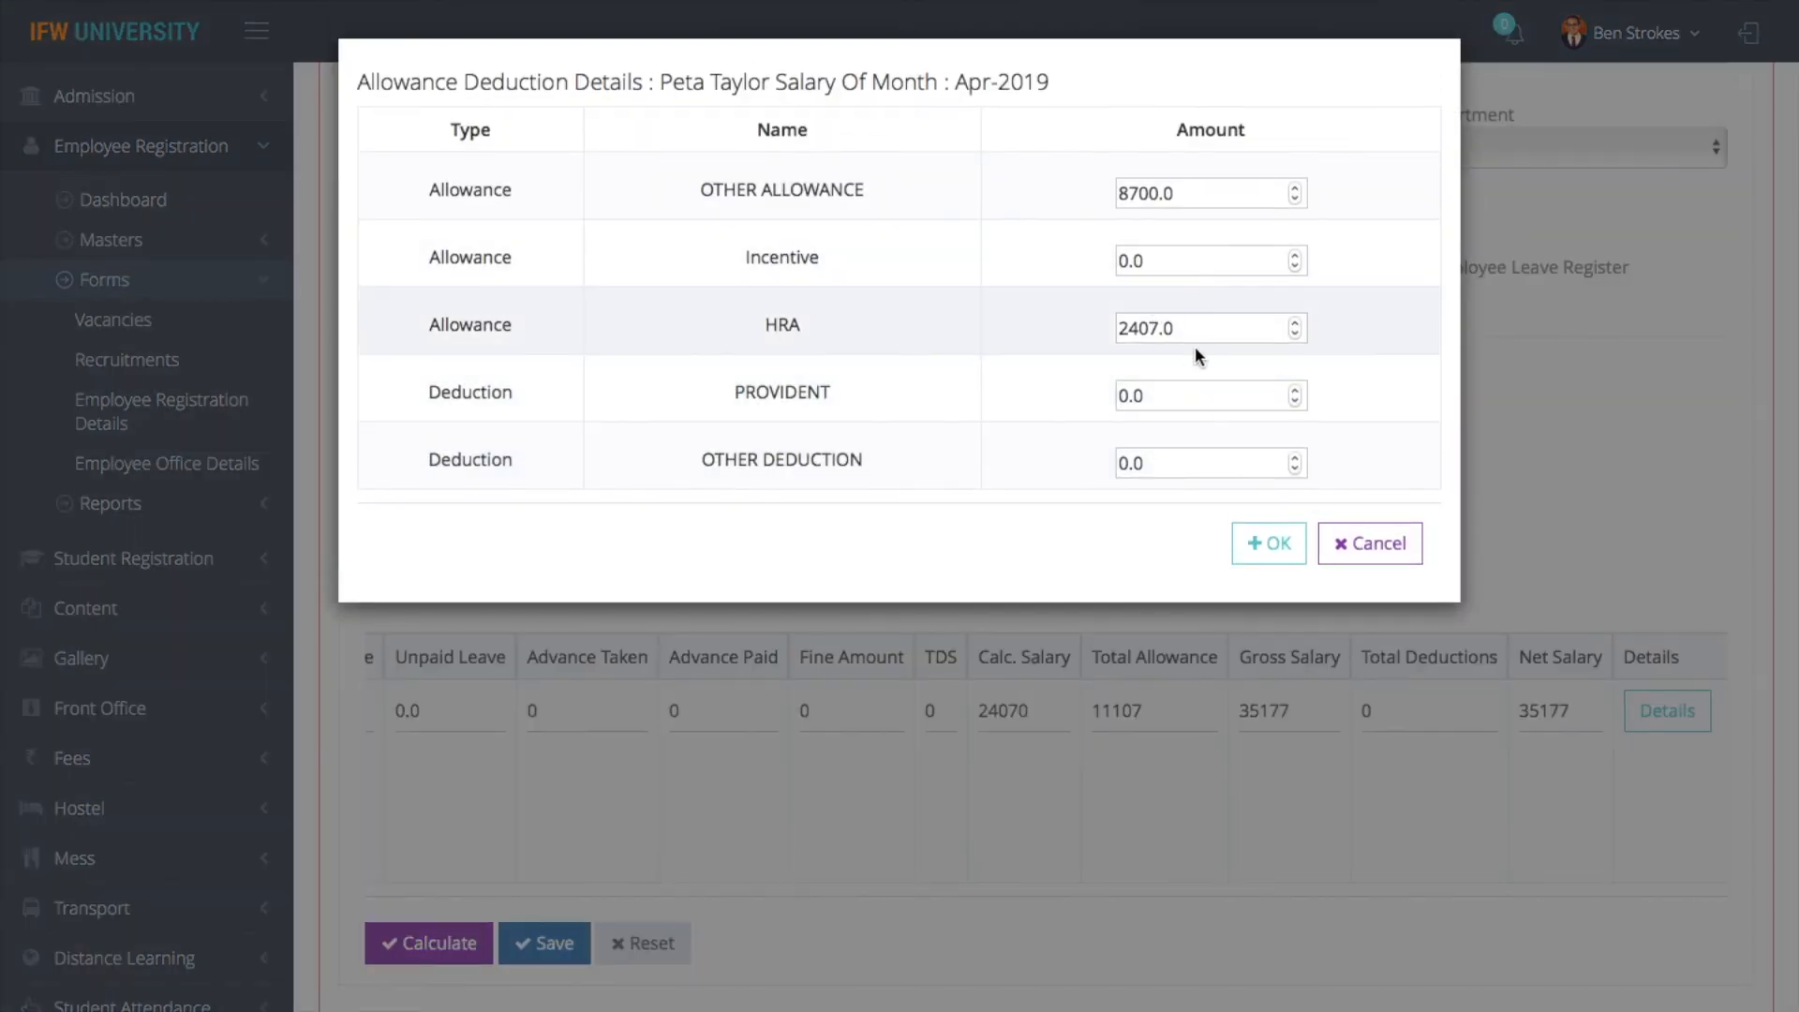
- Close the allowance and deduction details without changes, select the employee's row and calculate the Apr-2019 salary
double_click(1131, 261)
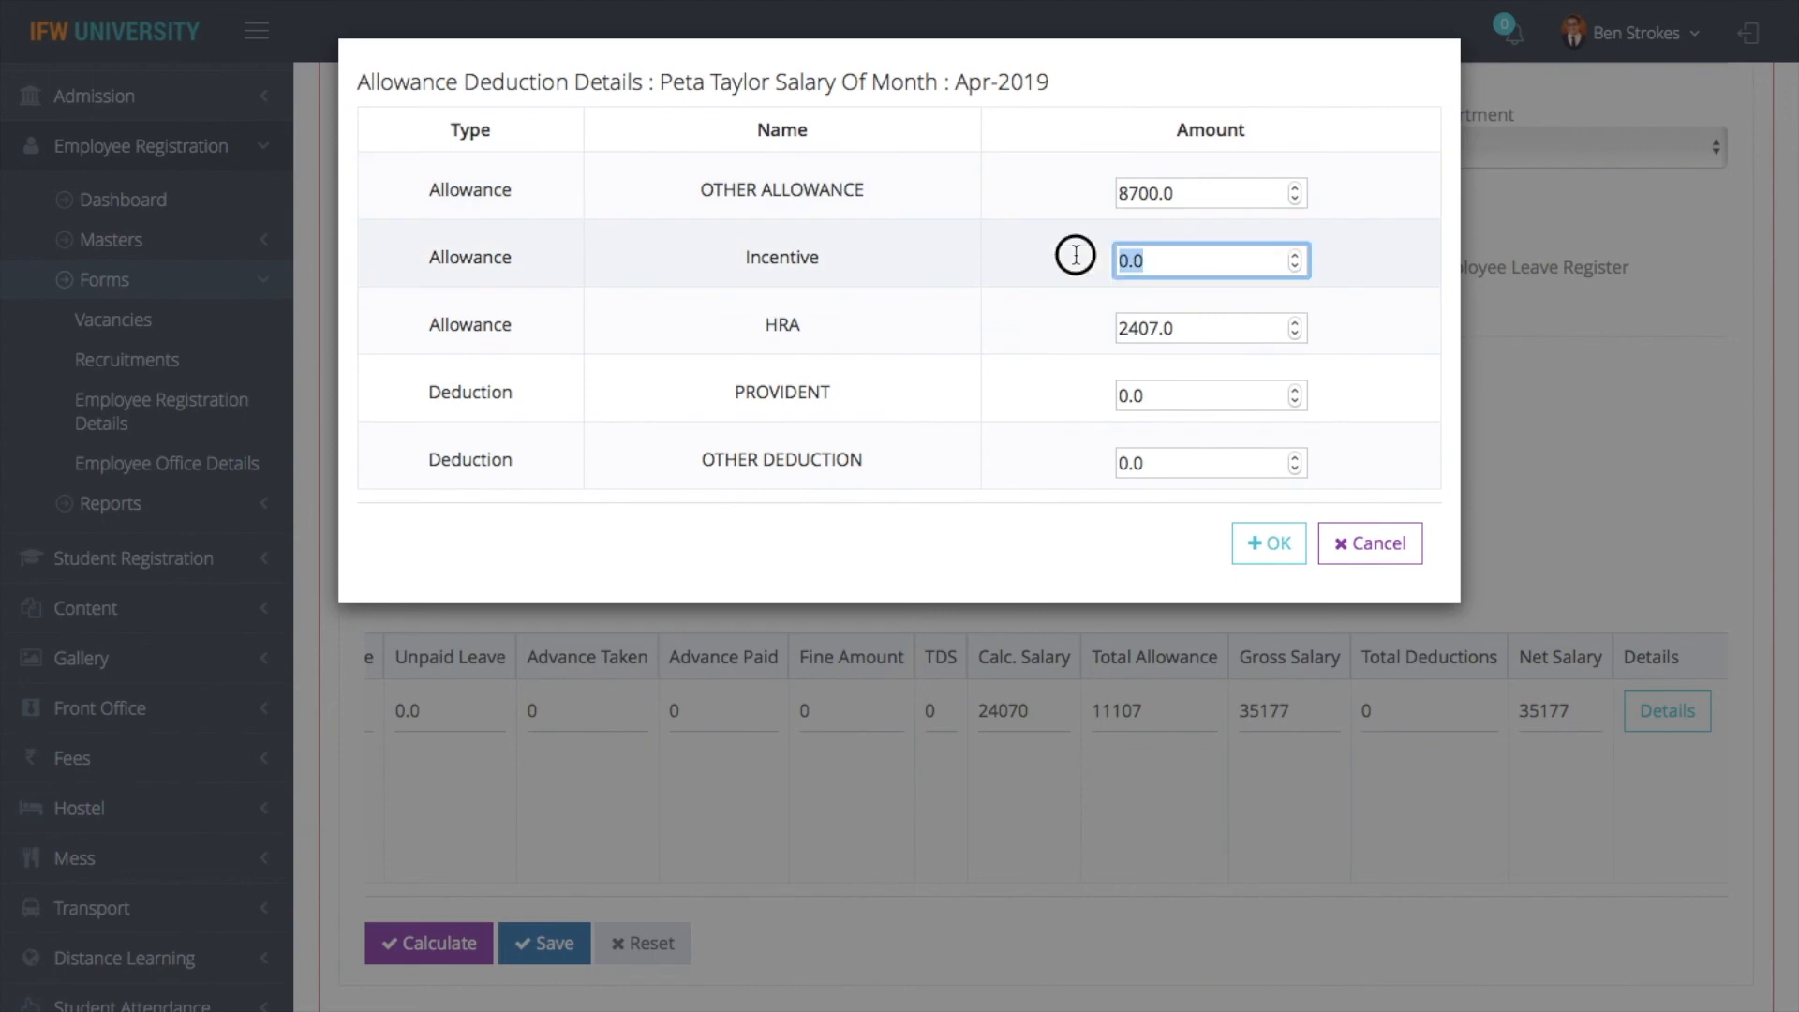
left_click(1363, 544)
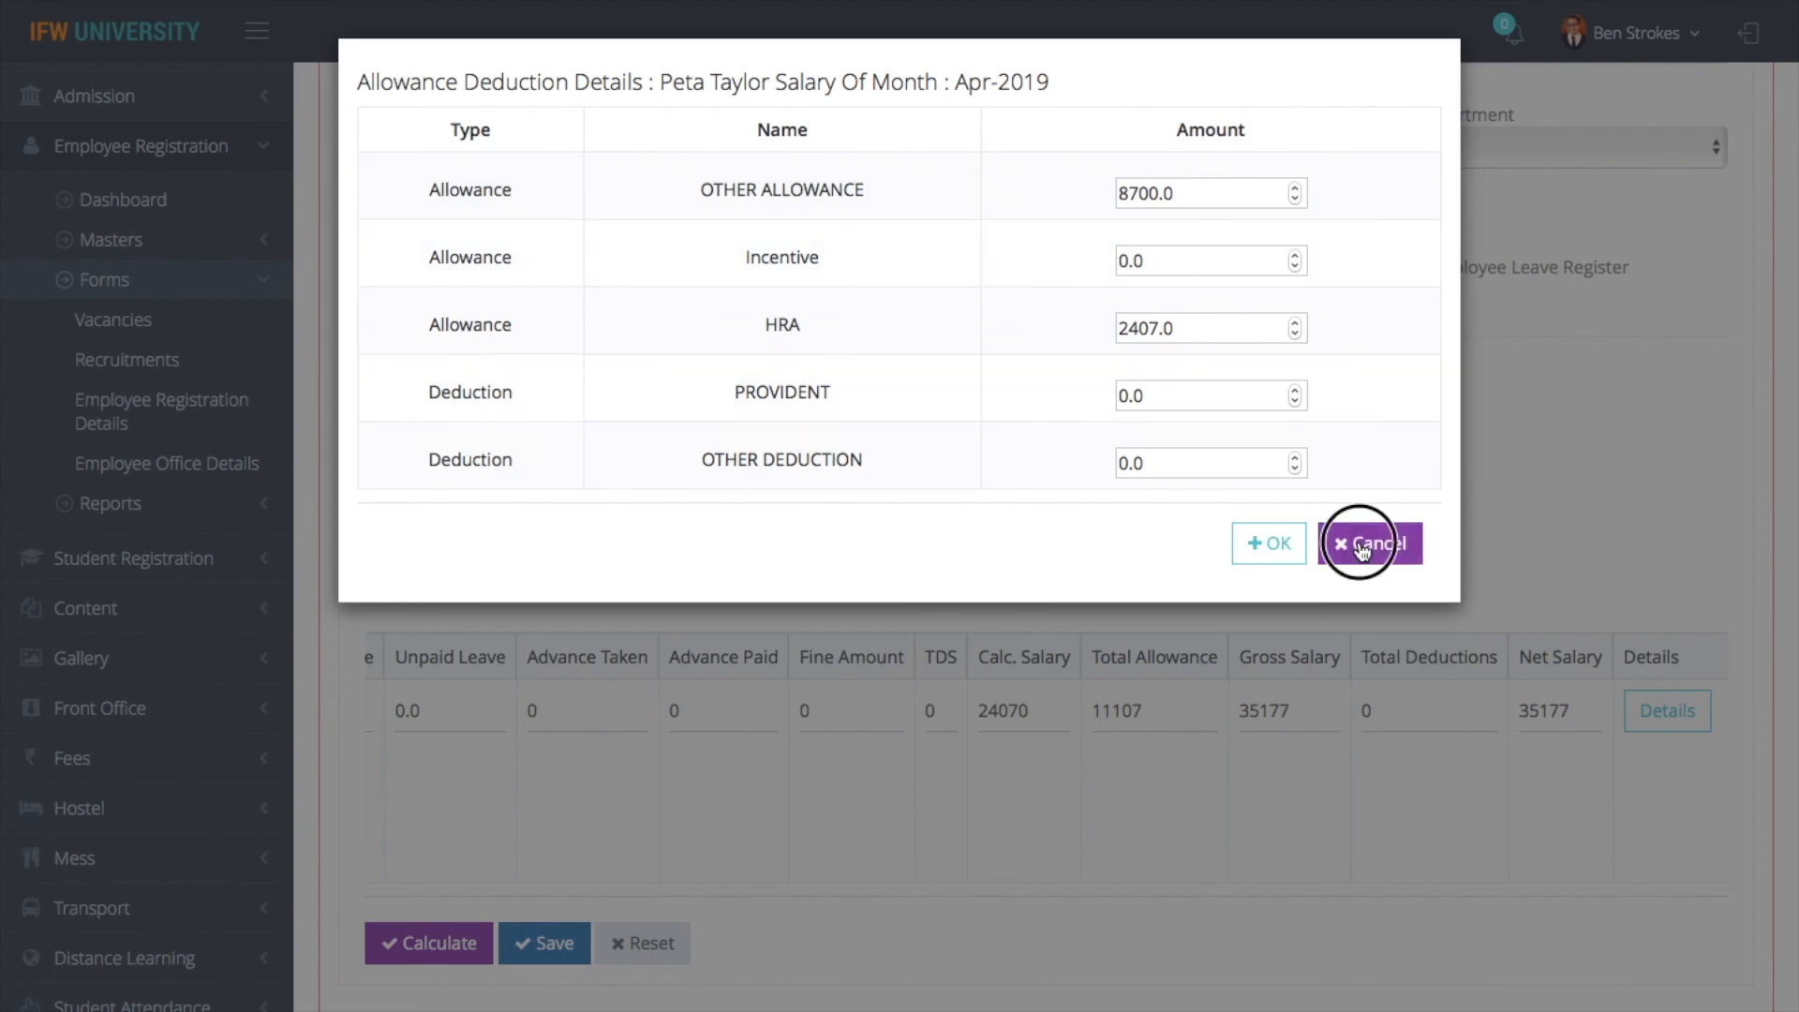
scroll(1053, 767, "left", 10)
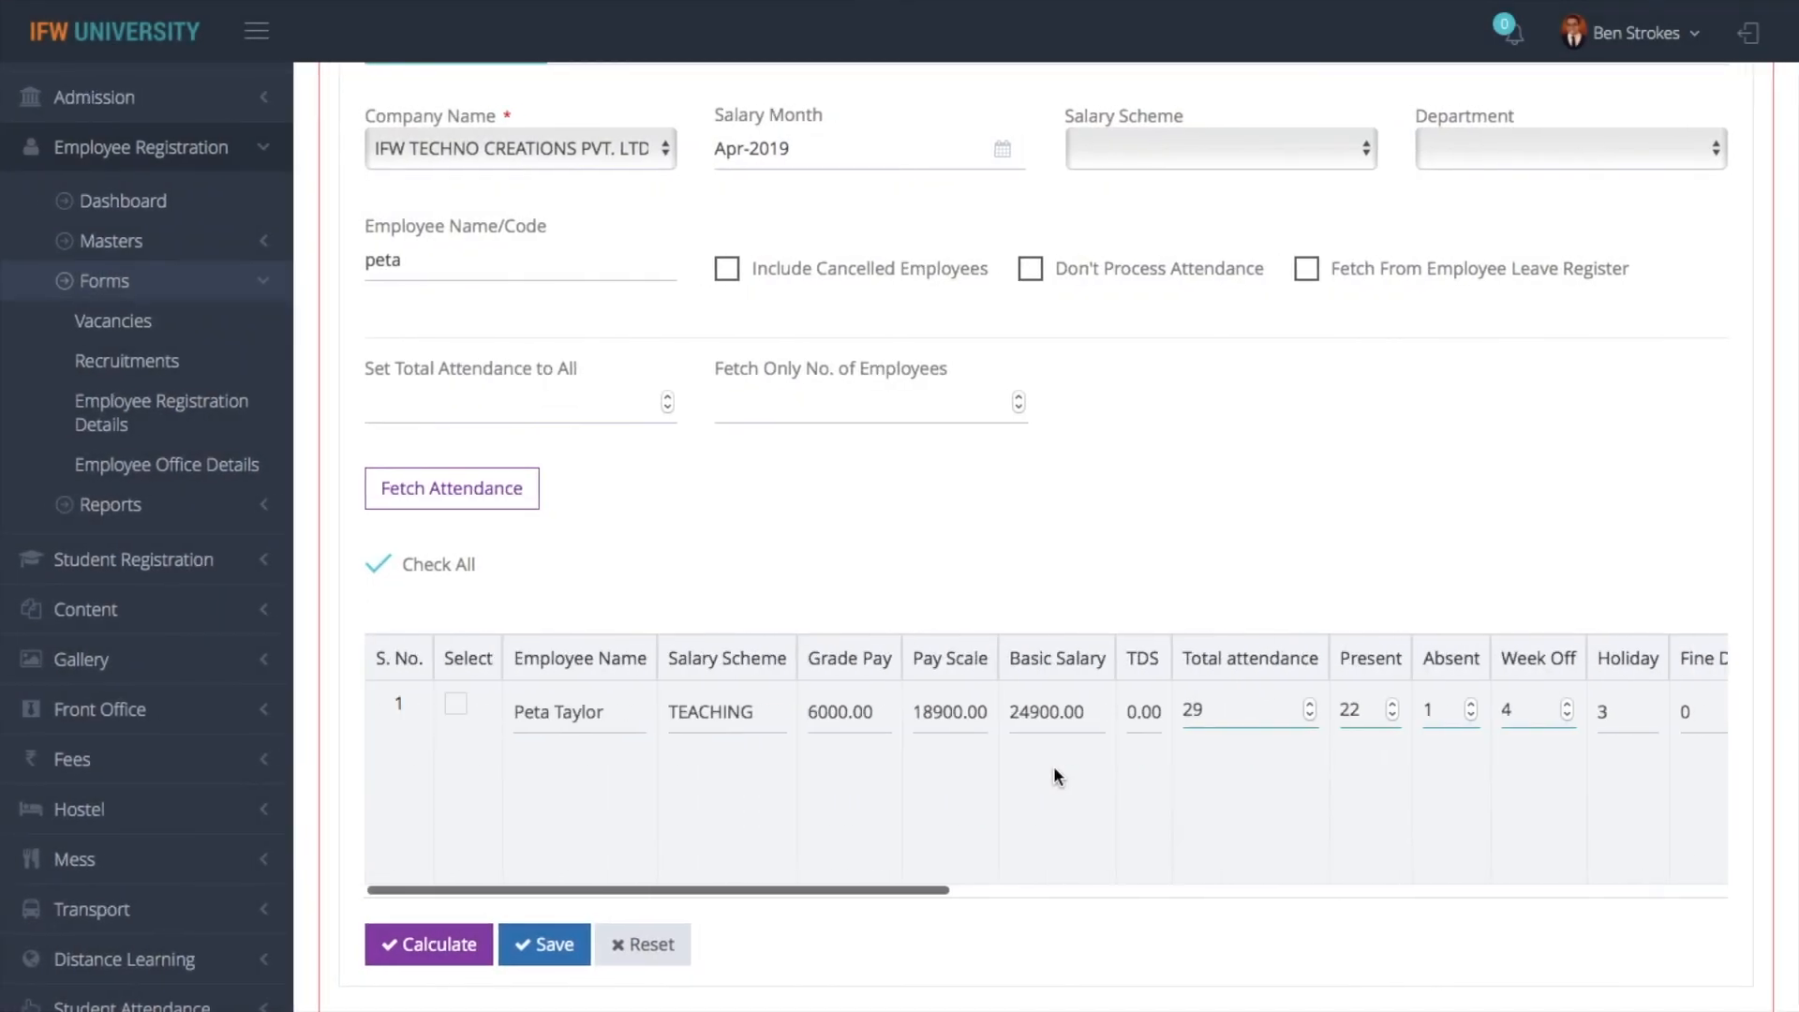
left_click(456, 704)
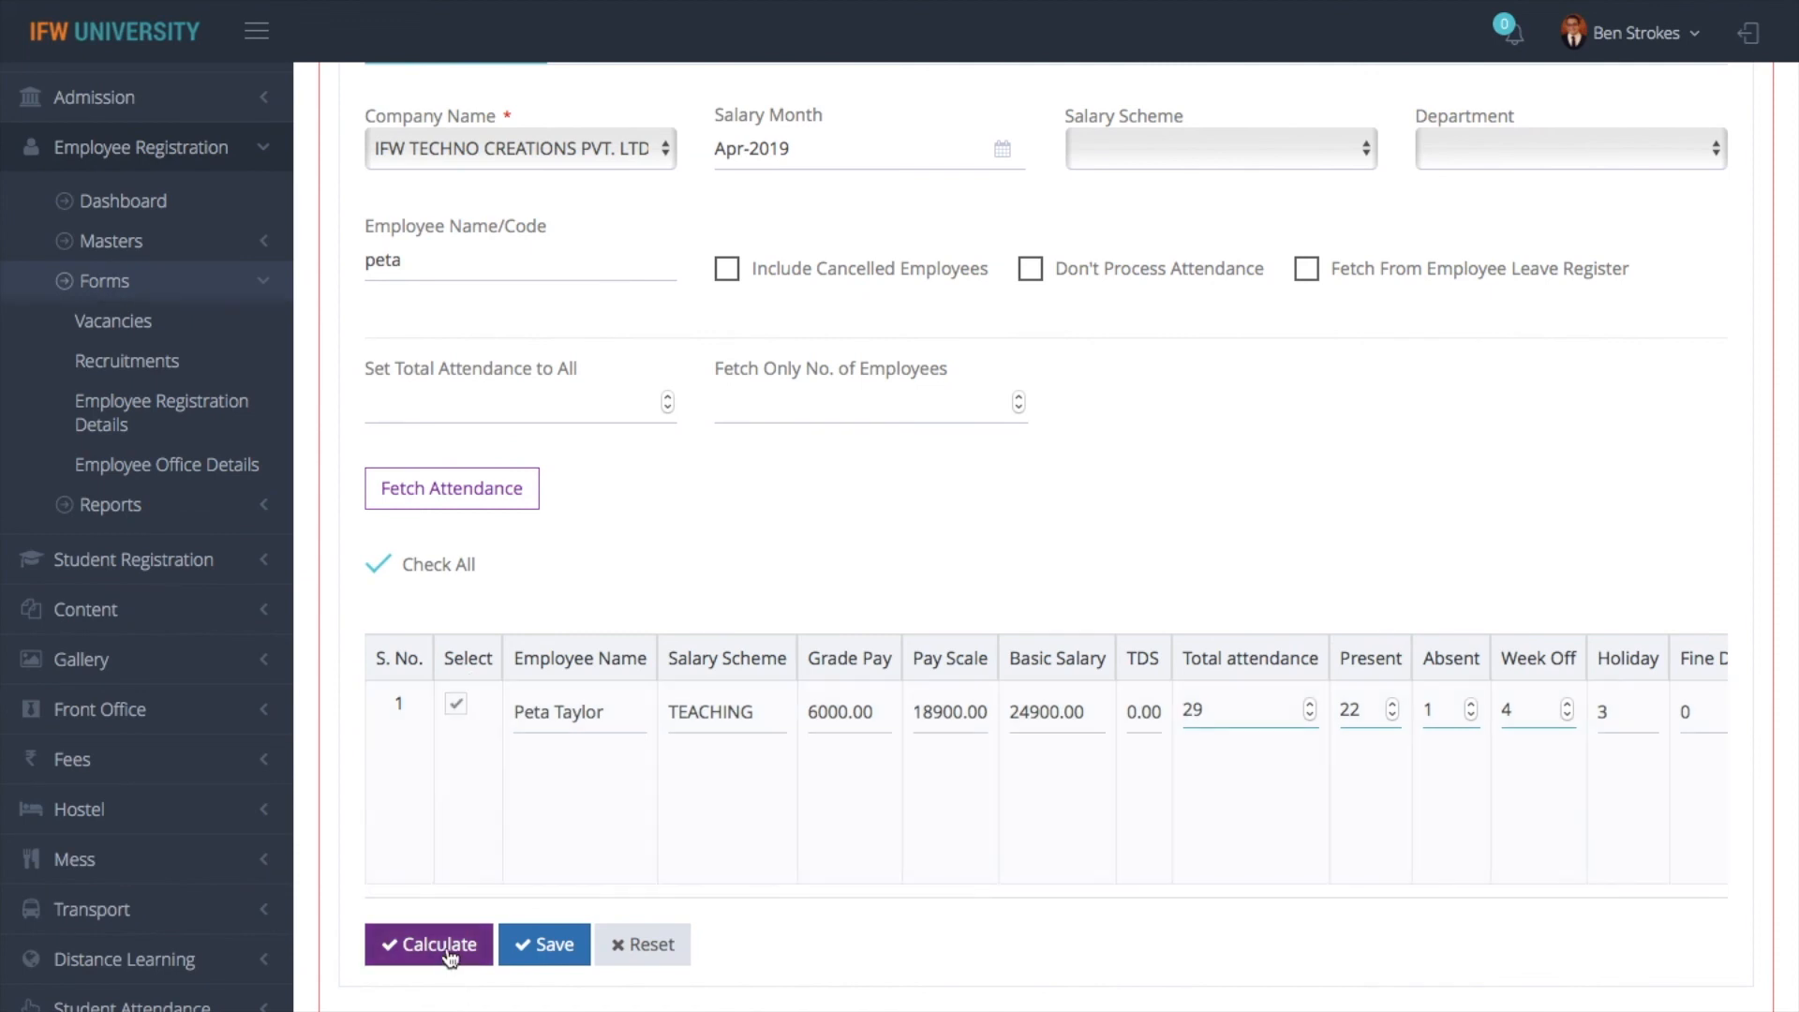
left_click(422, 945)
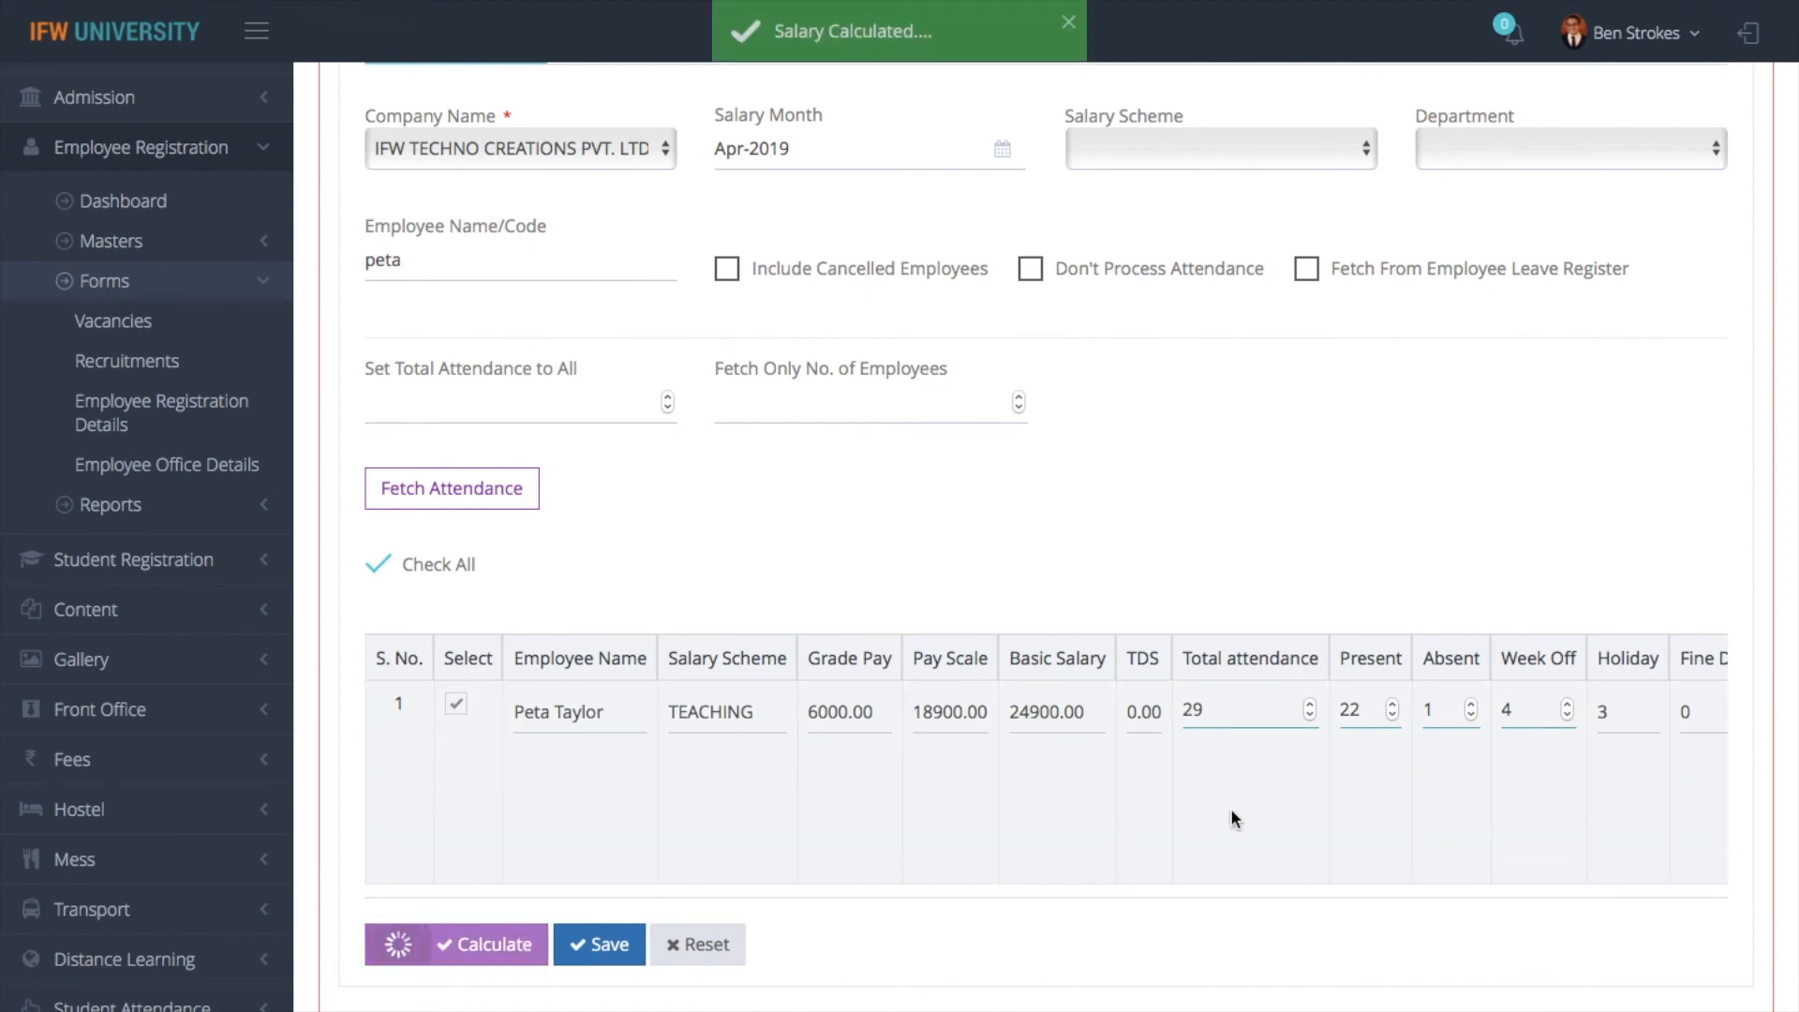
- Check the allowance and deduction details of the calculated salary, cancel out of them and save the generated salary
scroll(1229, 808, "right", 4)
scroll(1230, 808, "right", 6)
left_click(1656, 721)
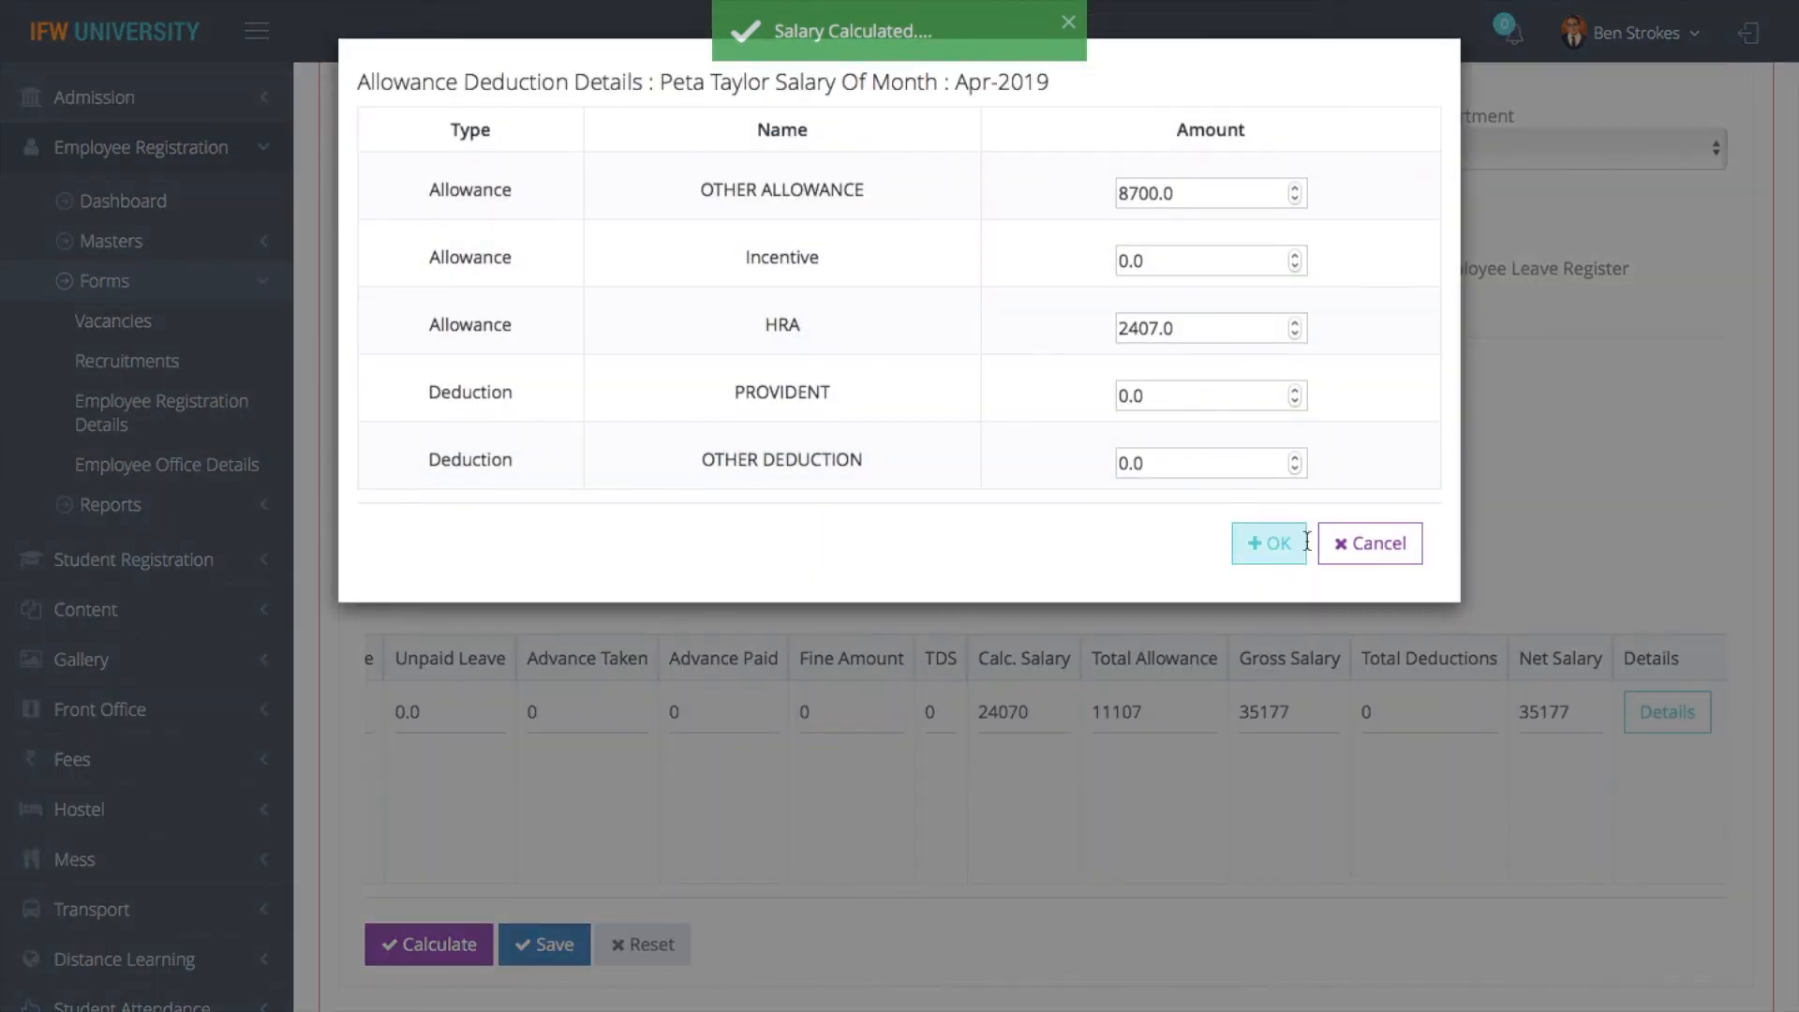
left_click(1381, 567)
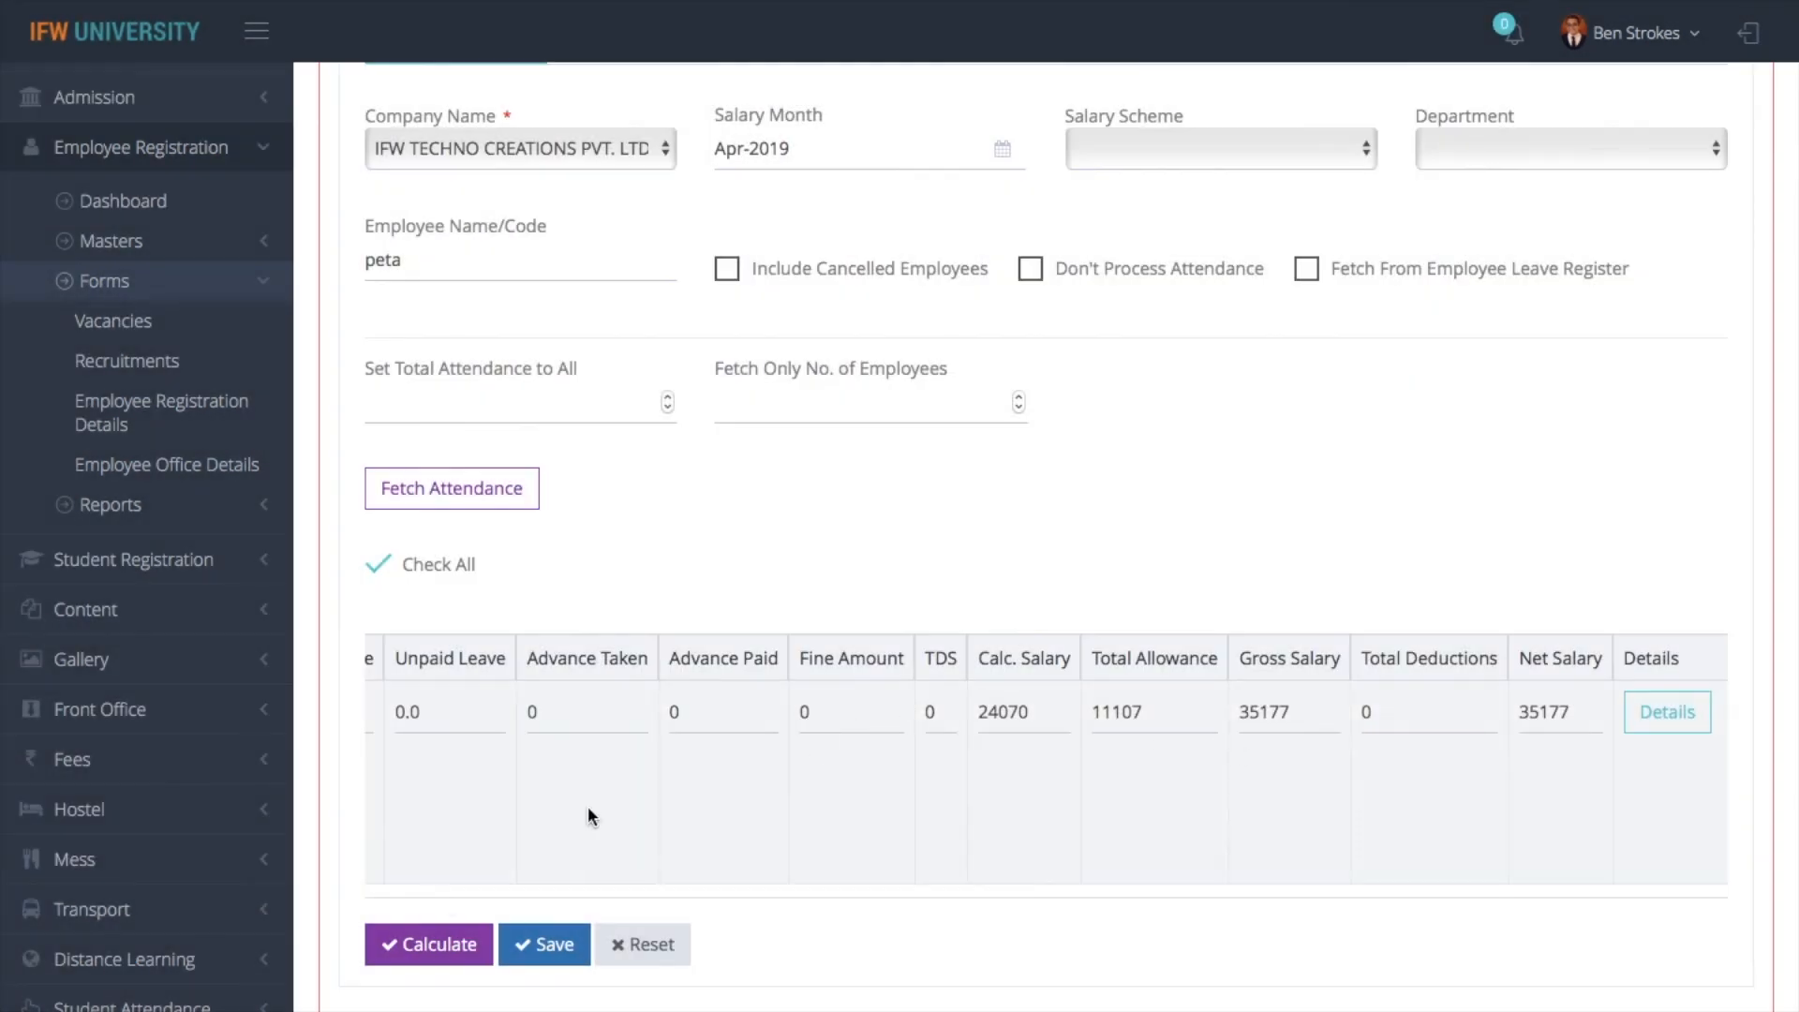
left_click(539, 944)
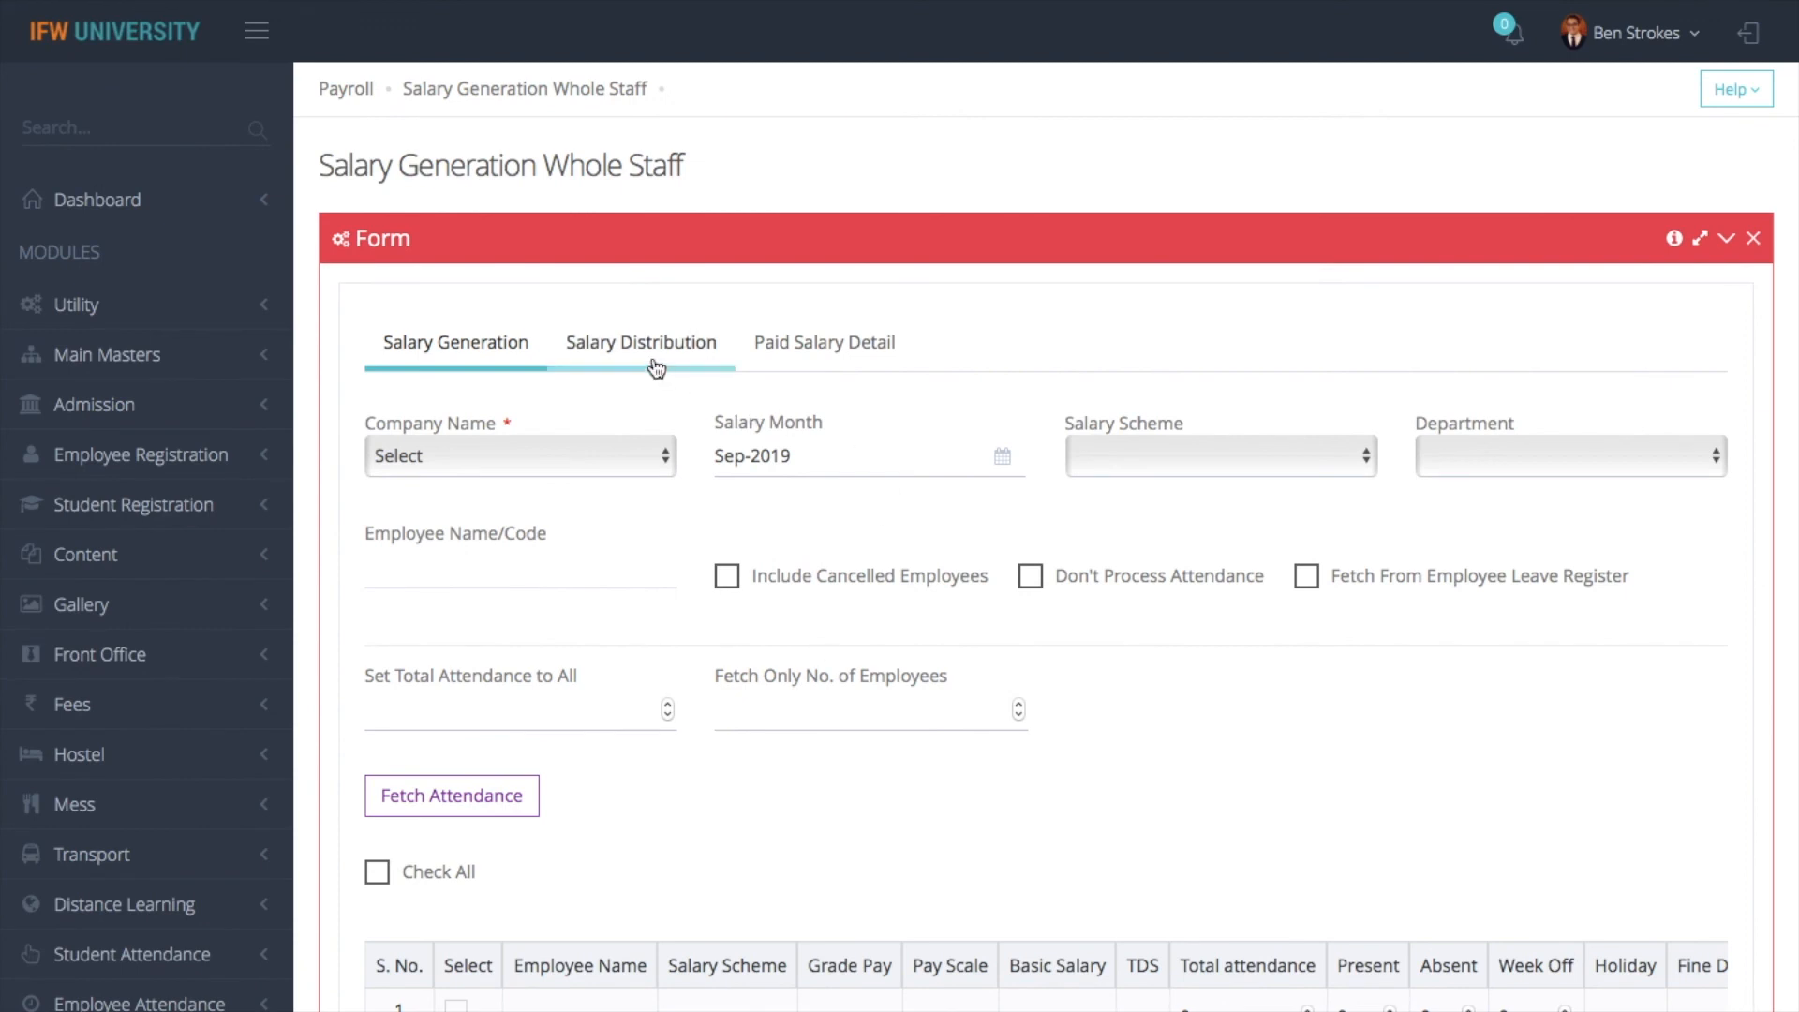
- In Salary Distribution, fetch the employees of IFW TECHNO CREATIONS PVT. LTD. for salary month Apr-2019
left_click(656, 365)
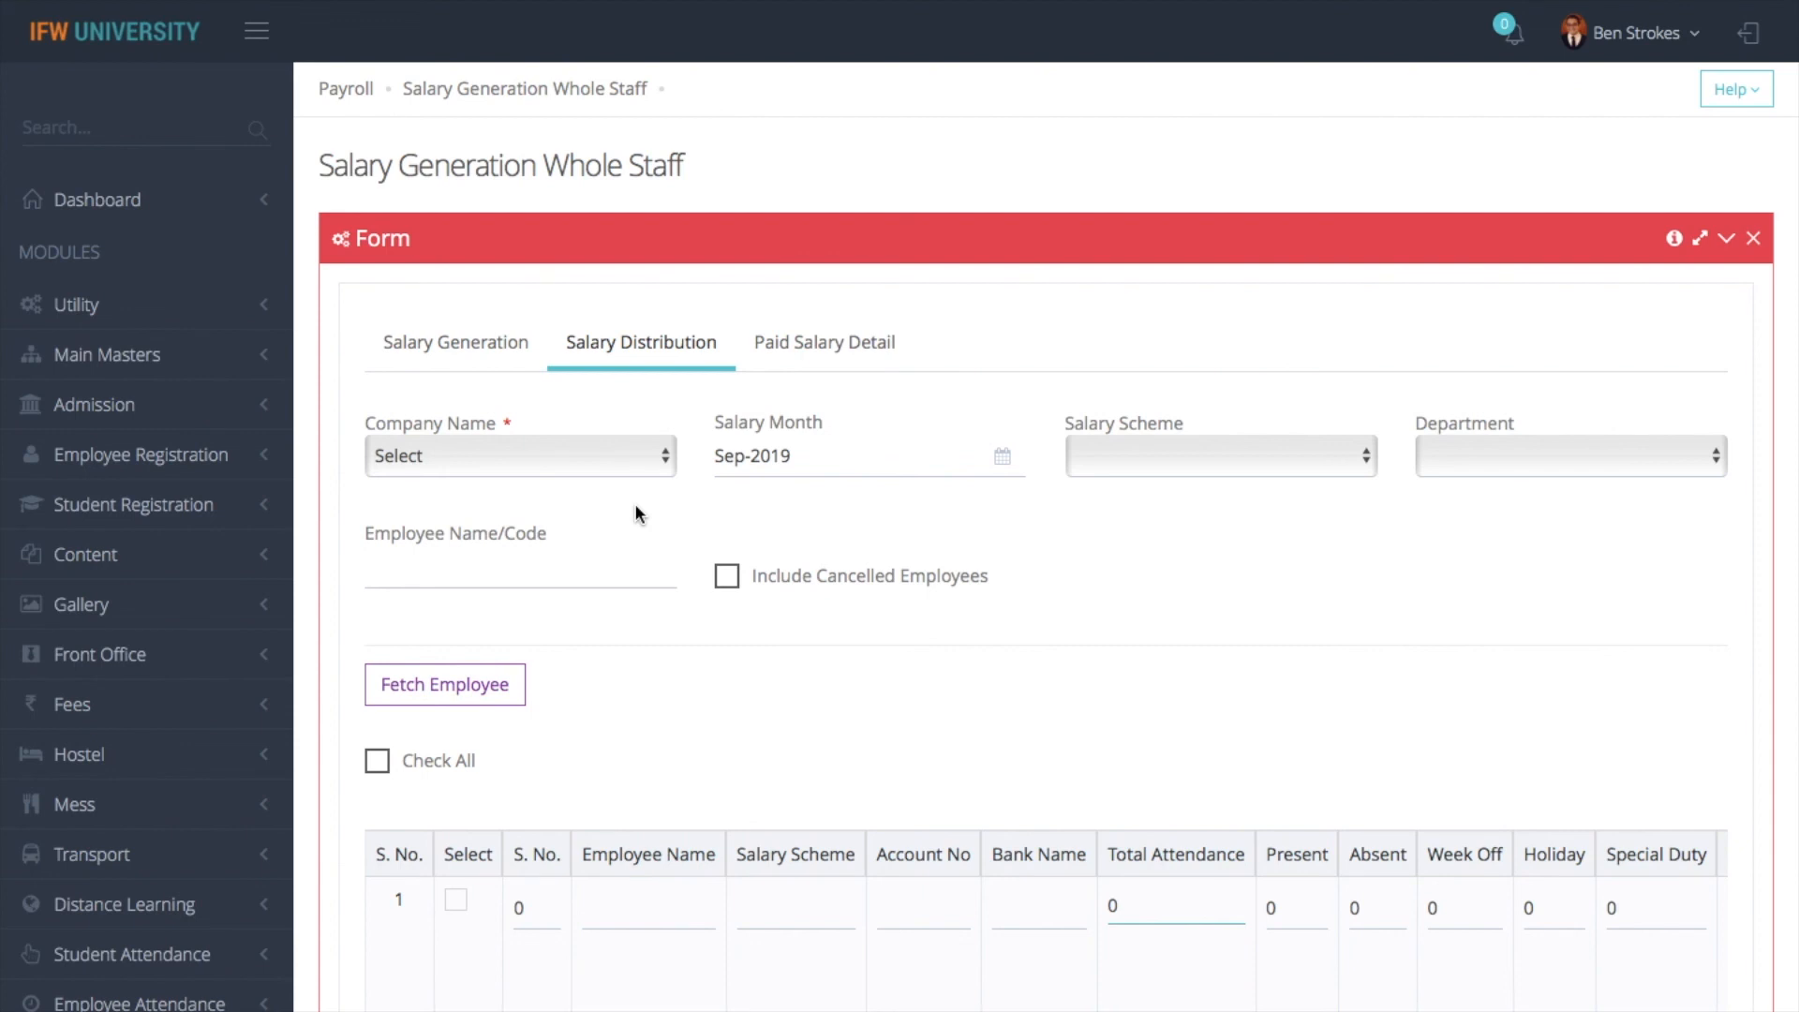
left_click(559, 458)
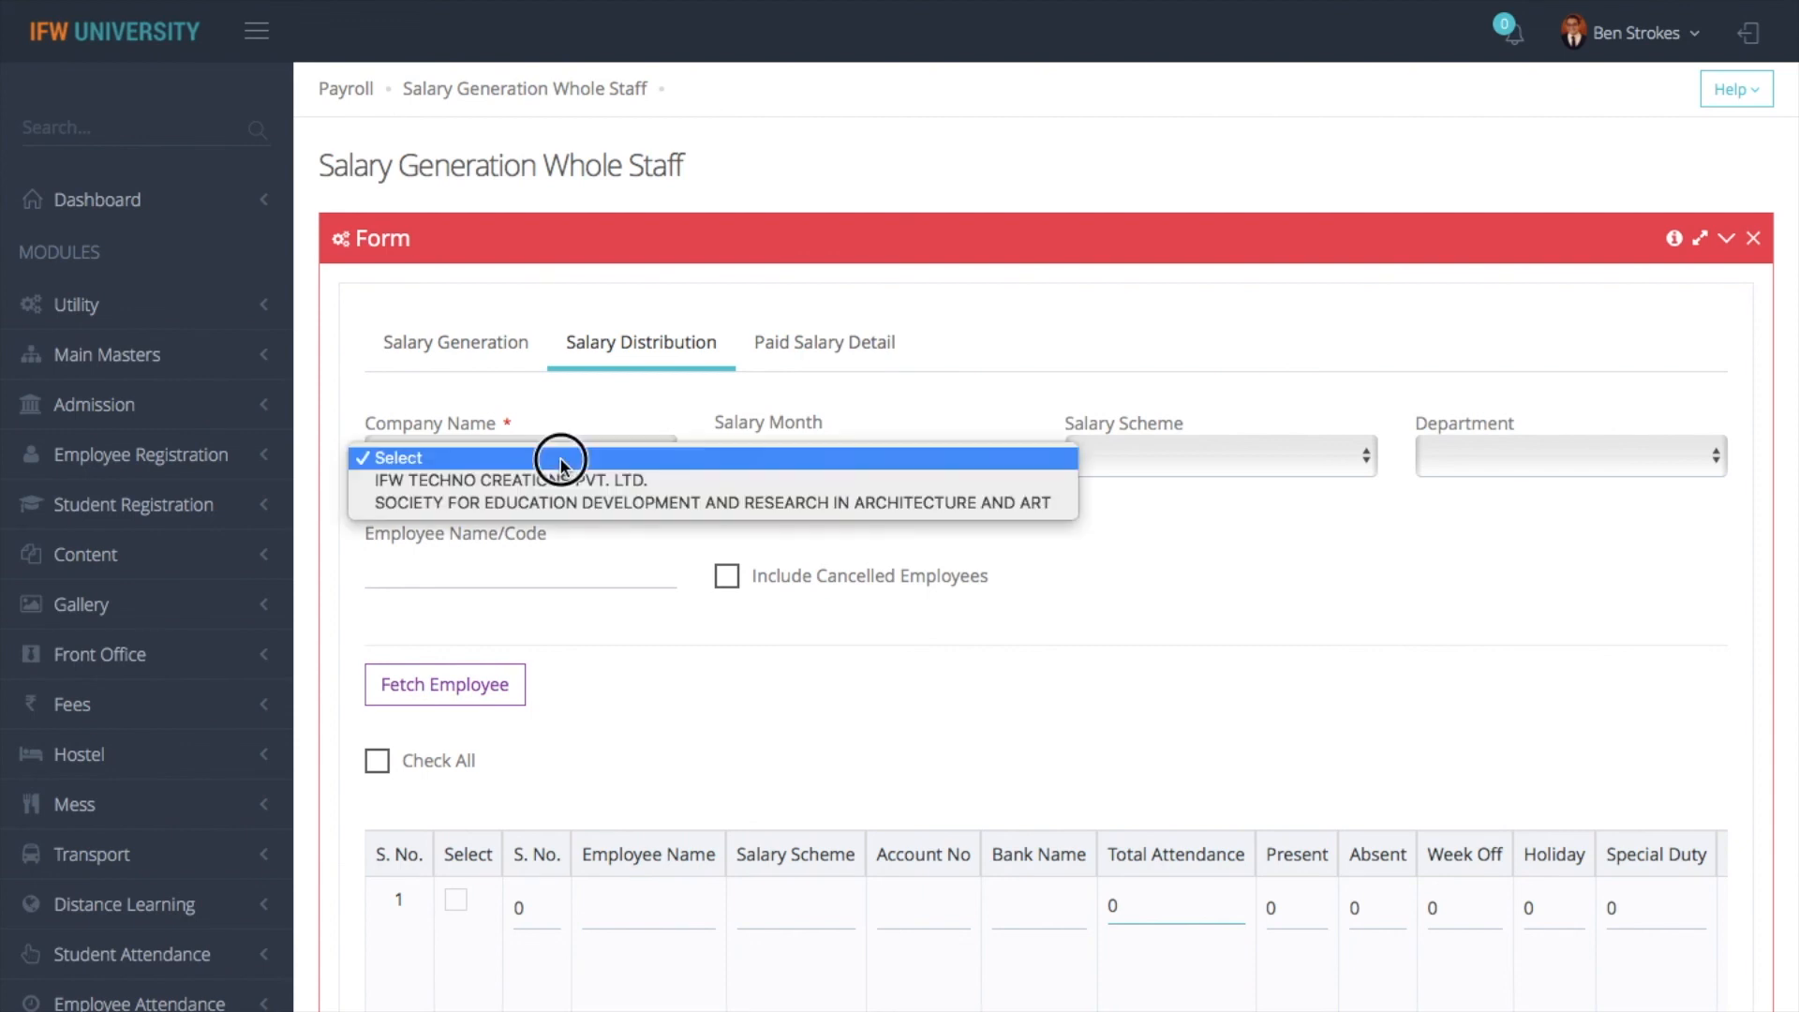
left_click(815, 456)
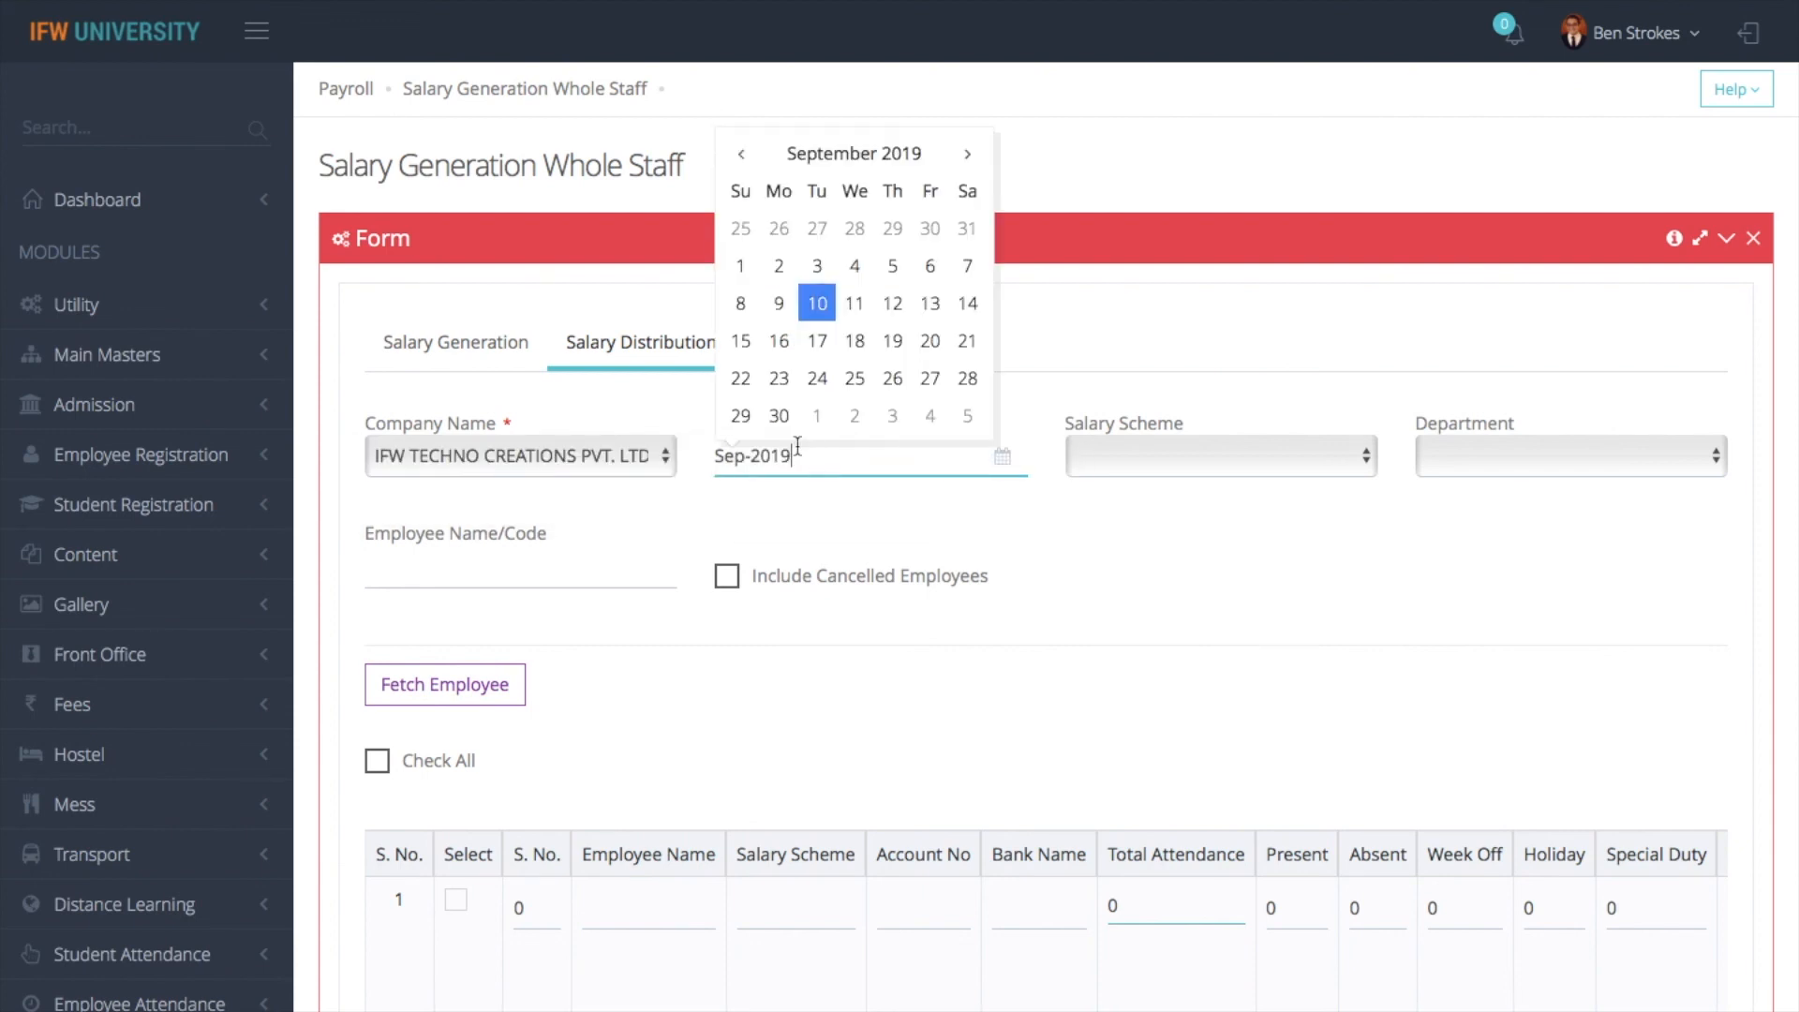
left_click(741, 154)
left_click(741, 154)
left_click(741, 153)
left_click(741, 154)
left_click(741, 154)
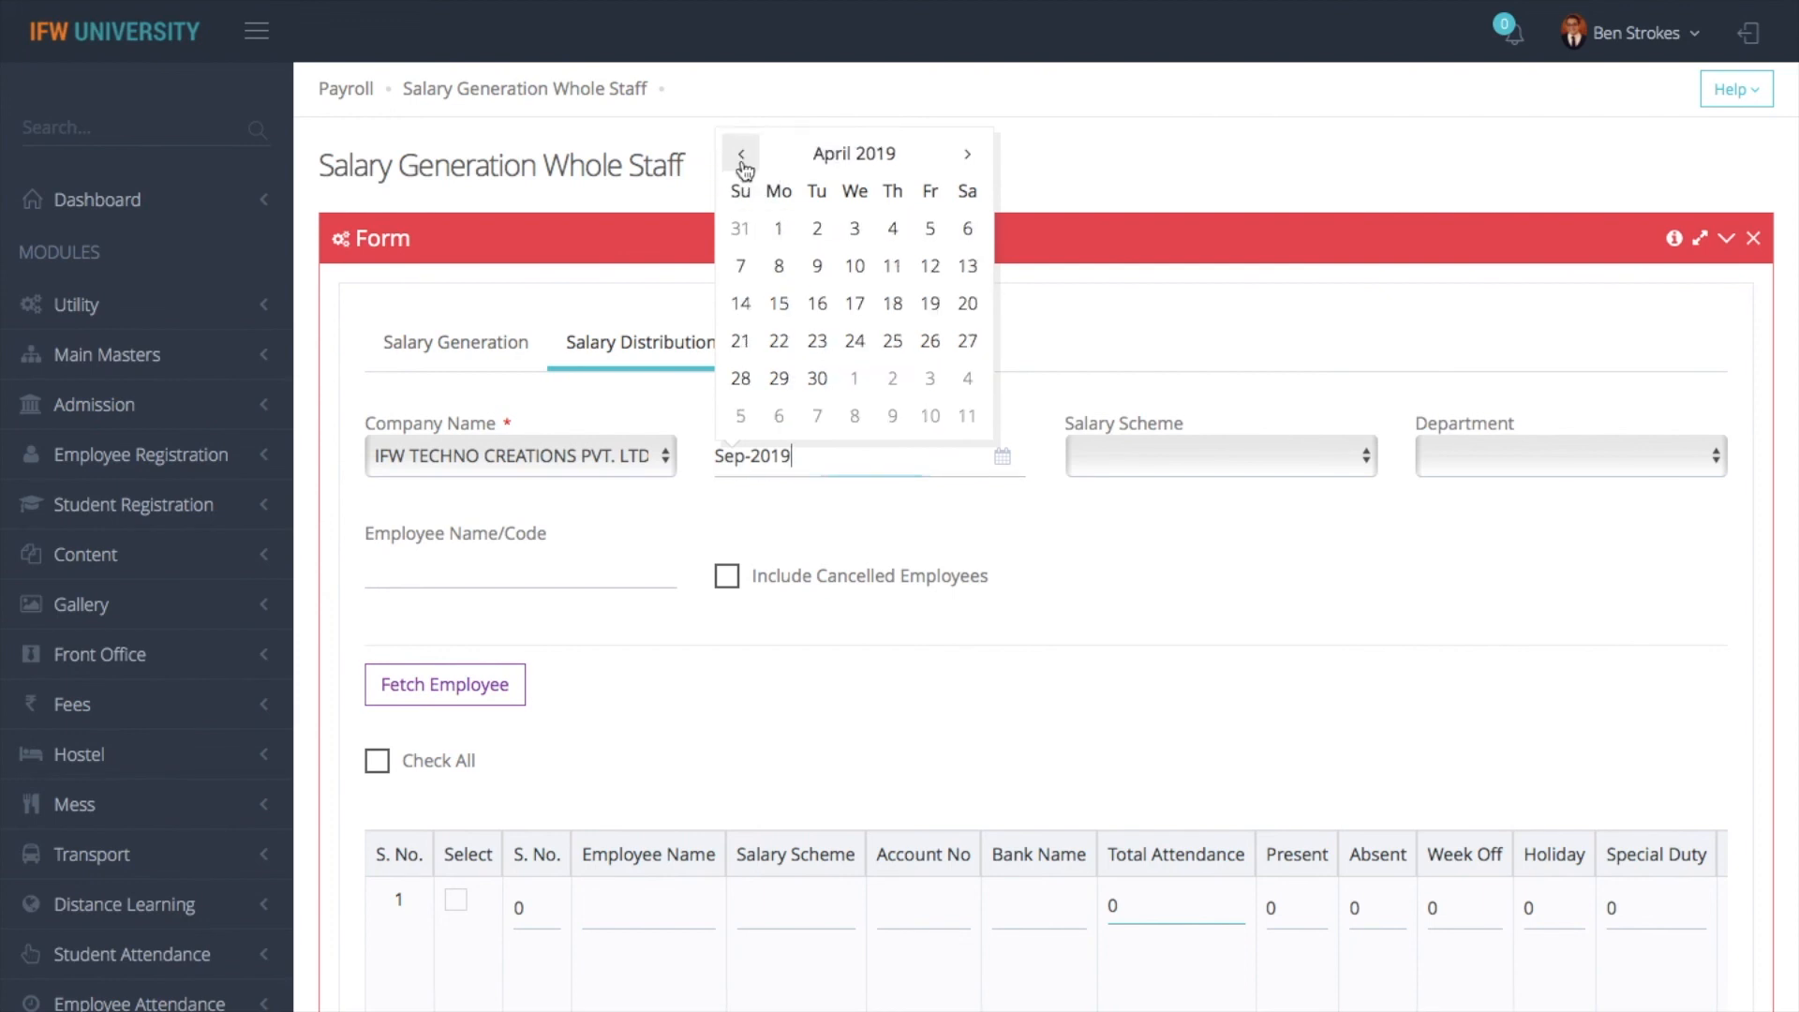
left_click(794, 235)
left_click(480, 695)
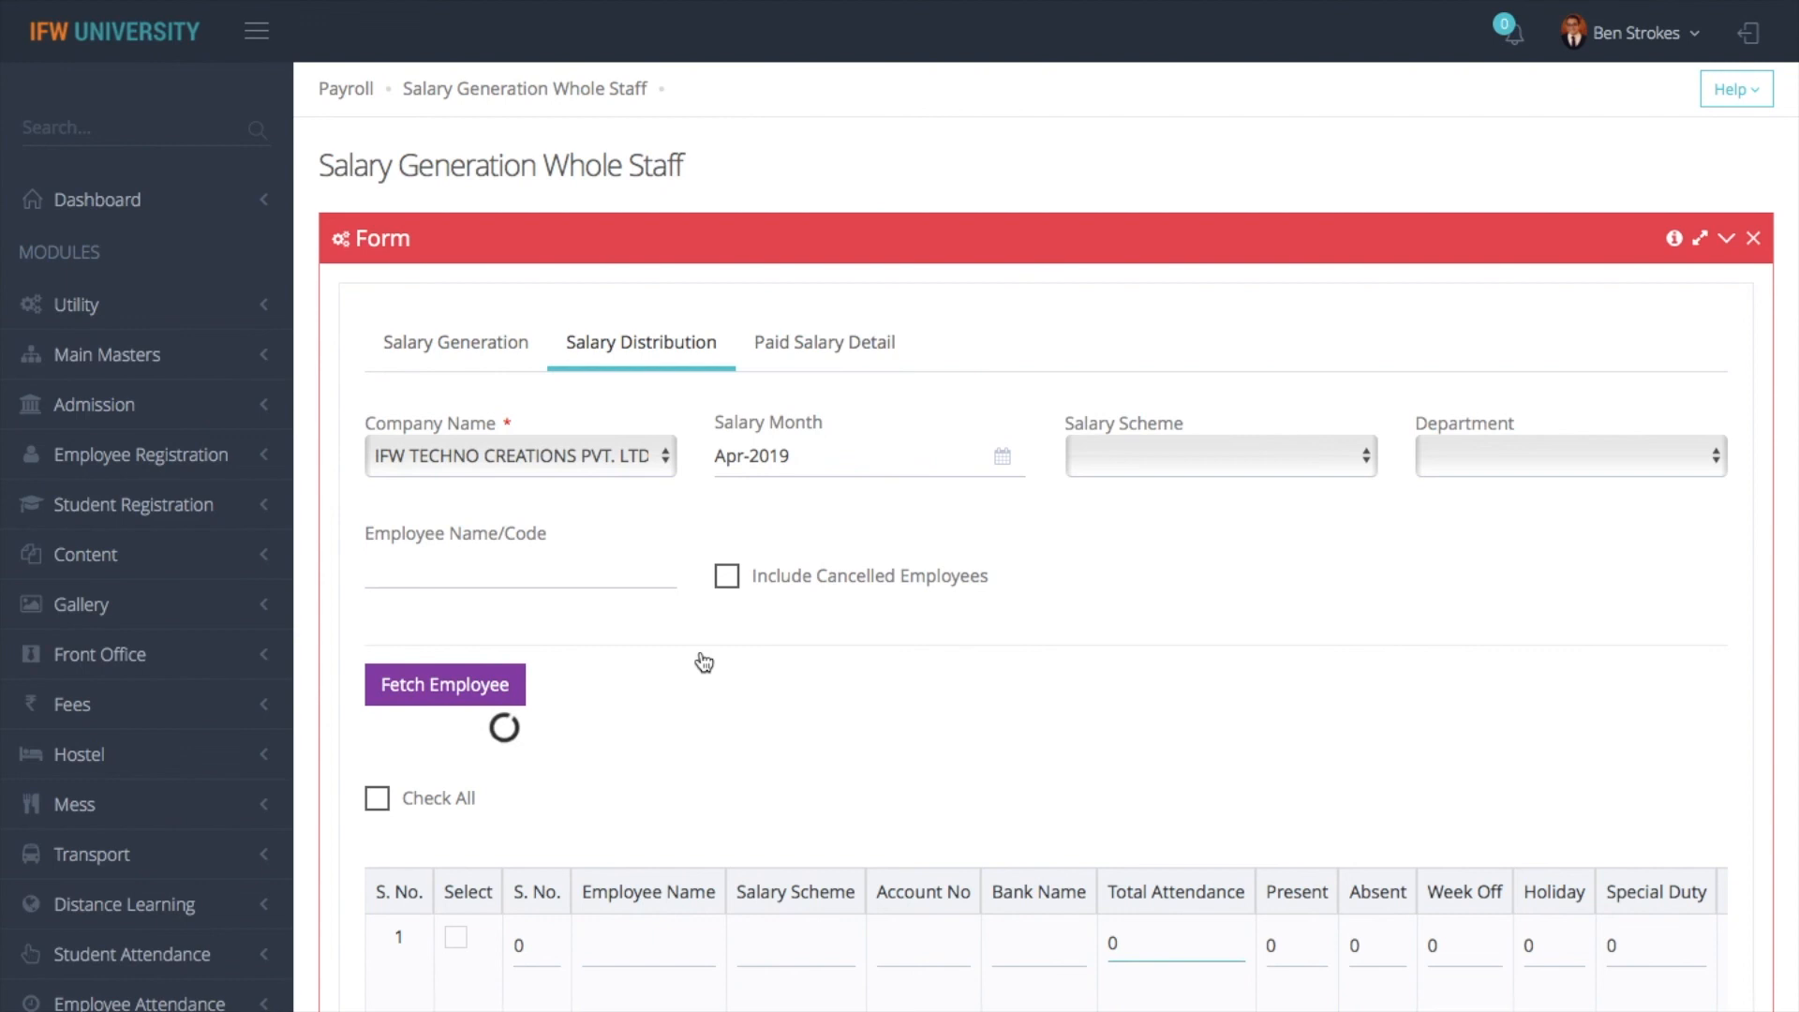
- Check all fetched employees for payment and set the payment mode to Bank Transfer with transfer date 8-May-2019
scroll(853, 736, "down", 3)
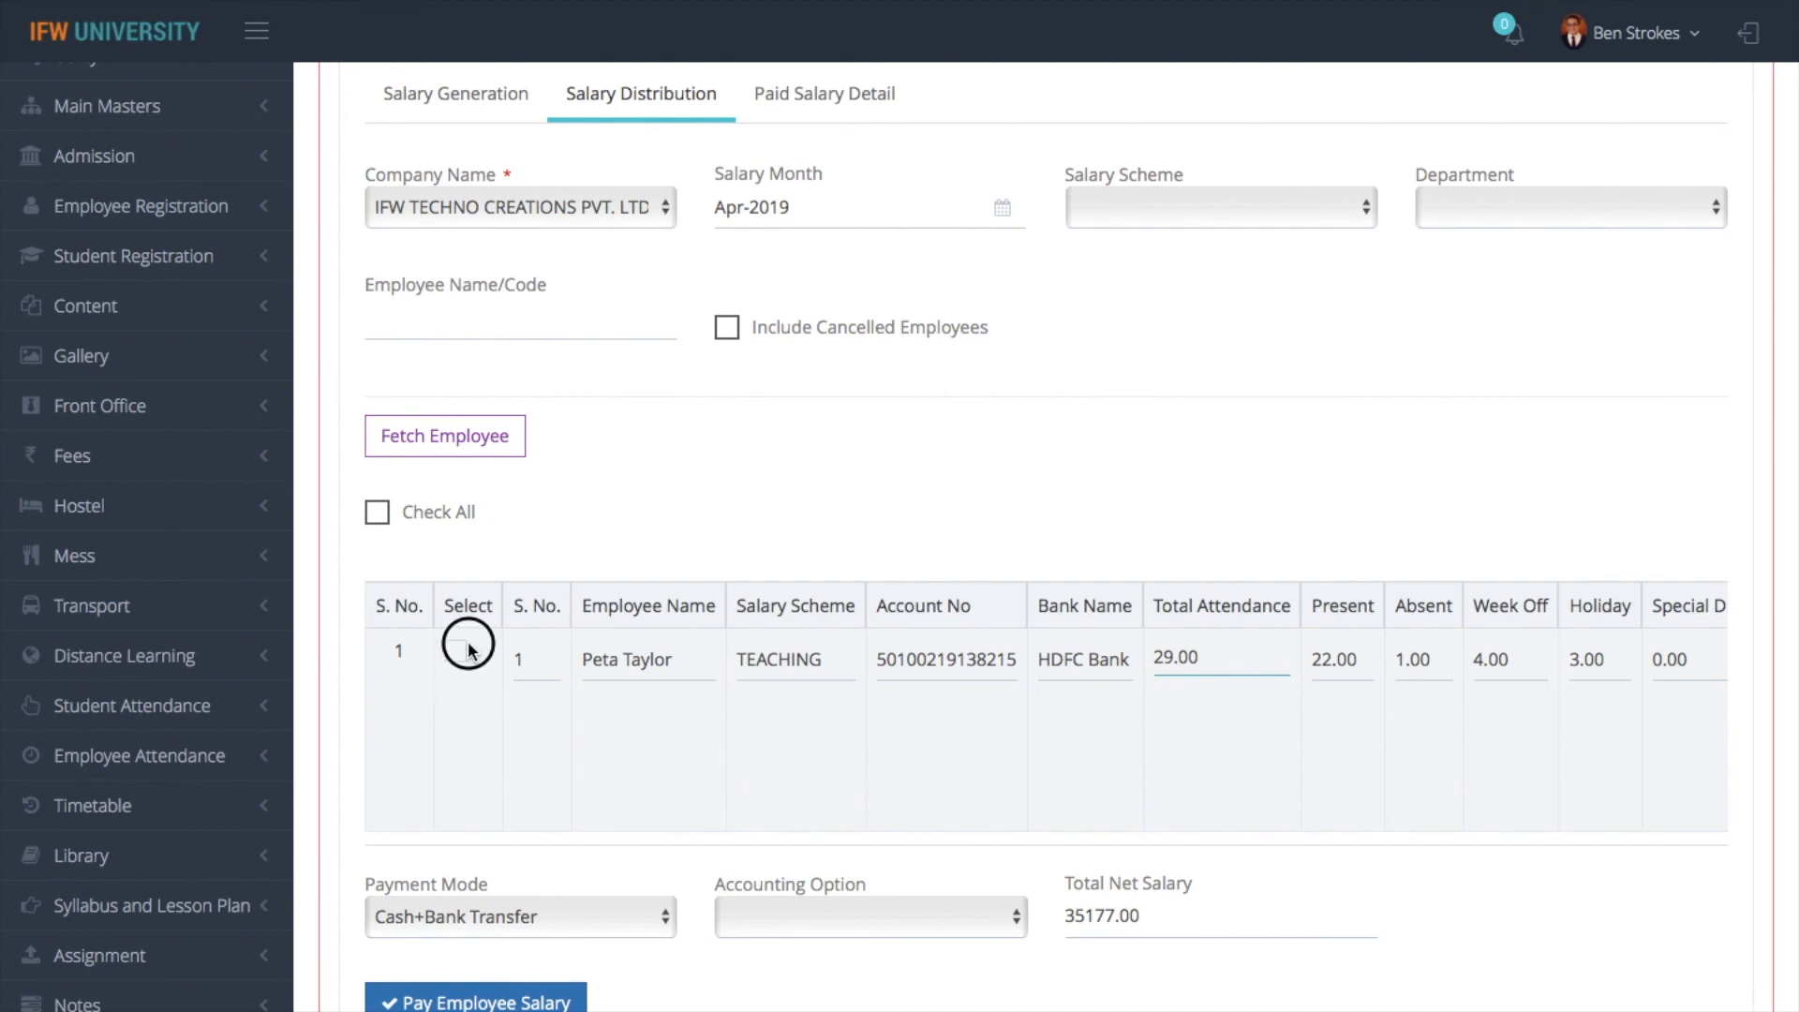
left_click(378, 512)
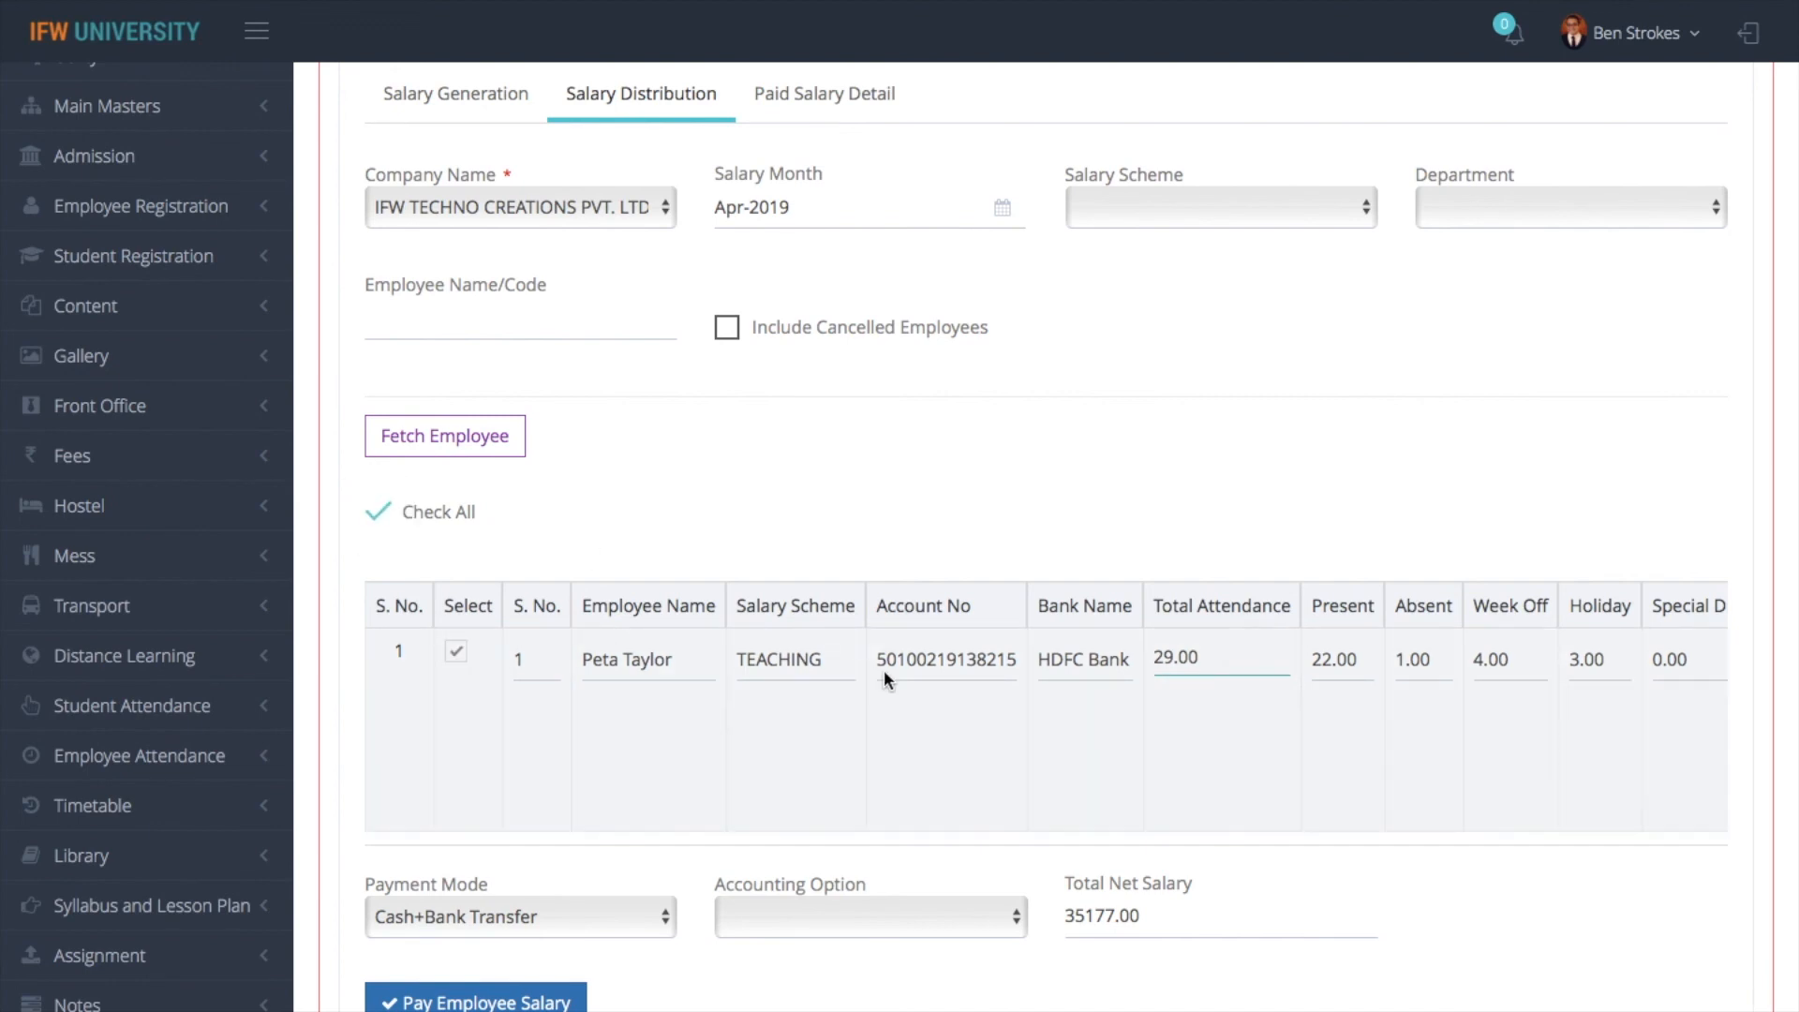
scroll(885, 669, "down", 5)
left_click(615, 473)
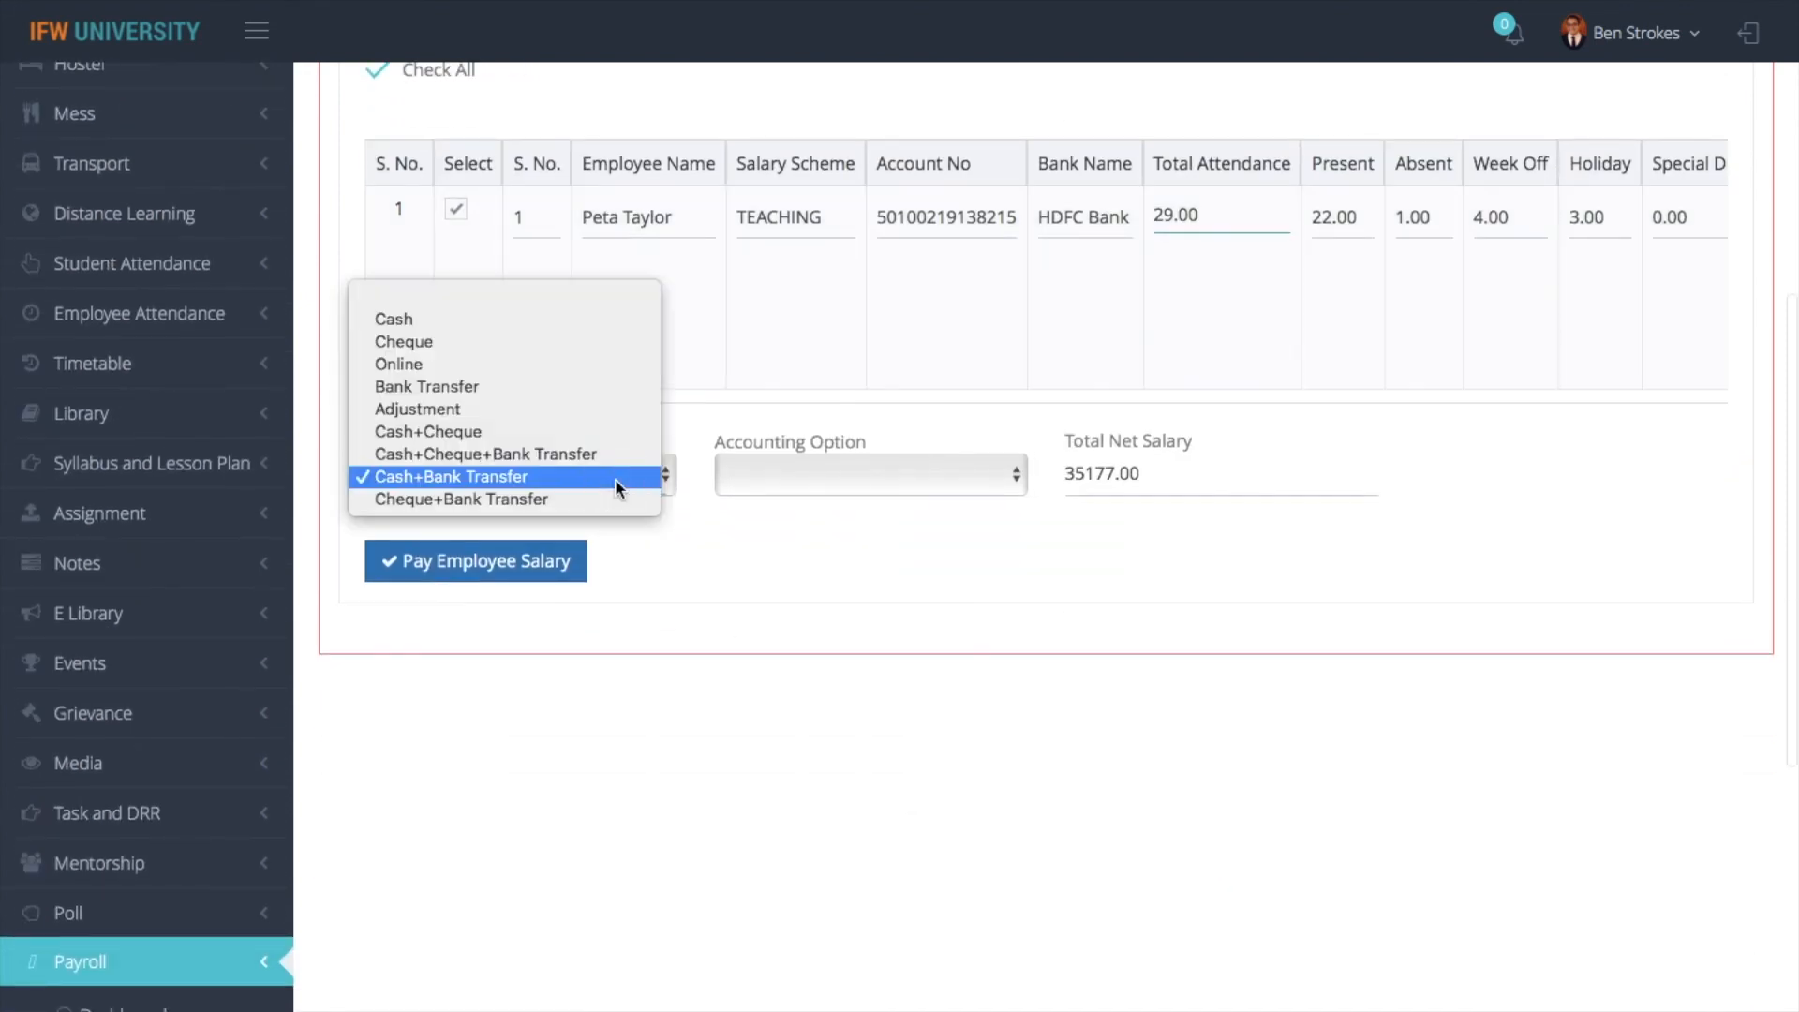
left_click(521, 388)
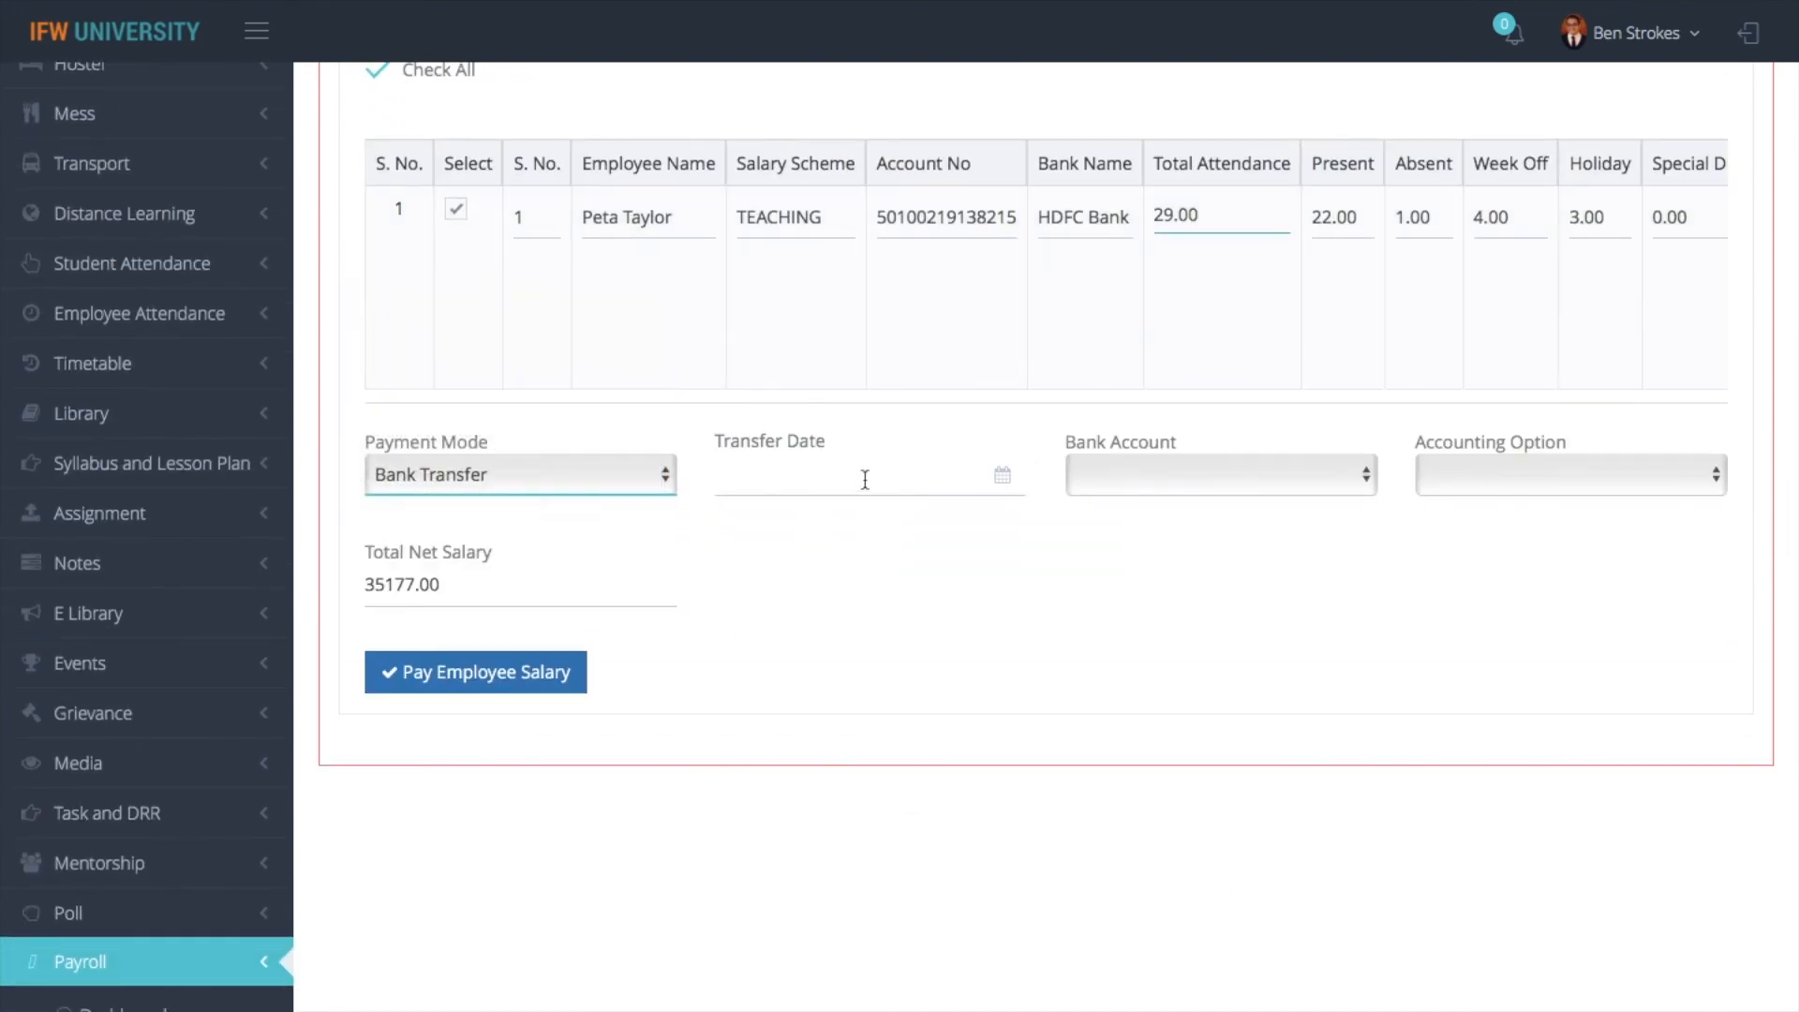
left_click(865, 479)
left_click(749, 177)
left_click(745, 174)
left_click(745, 174)
left_click(745, 174)
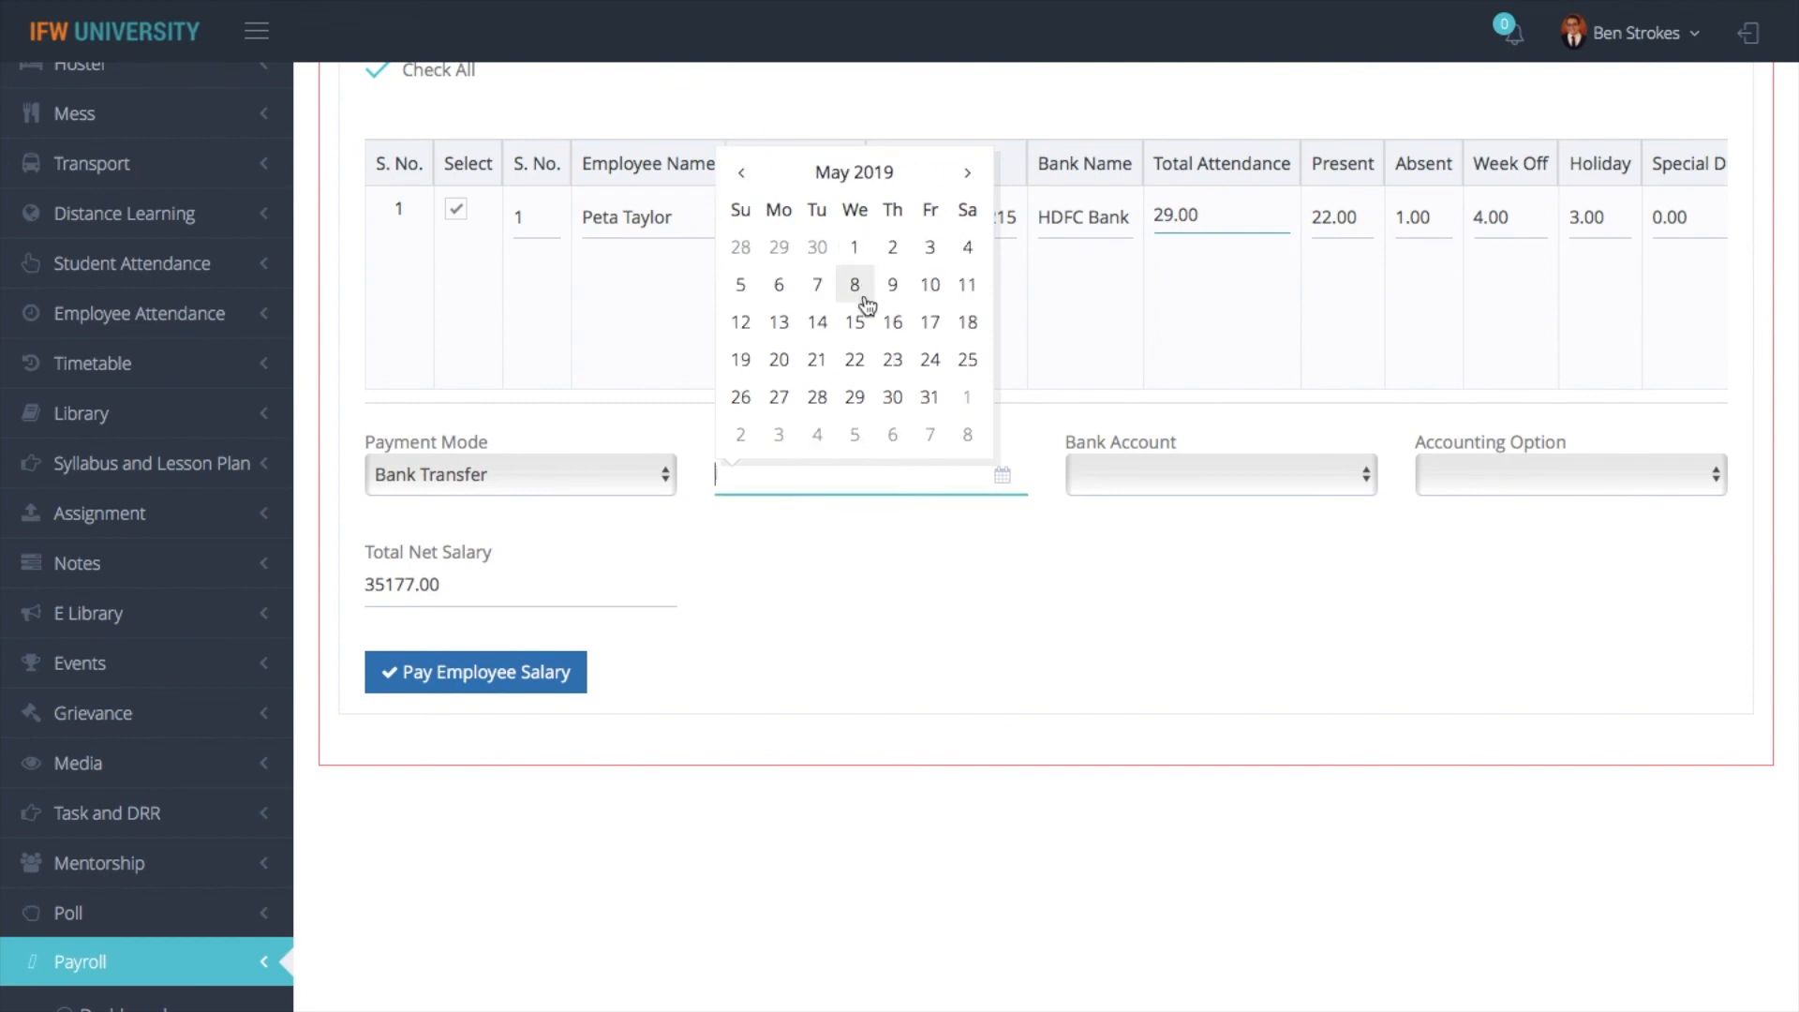
left_click(854, 285)
- Choose the HDFC Bank account and the Make Single Voucher Entry accounting option, and pay the employee salary
left_click(1157, 474)
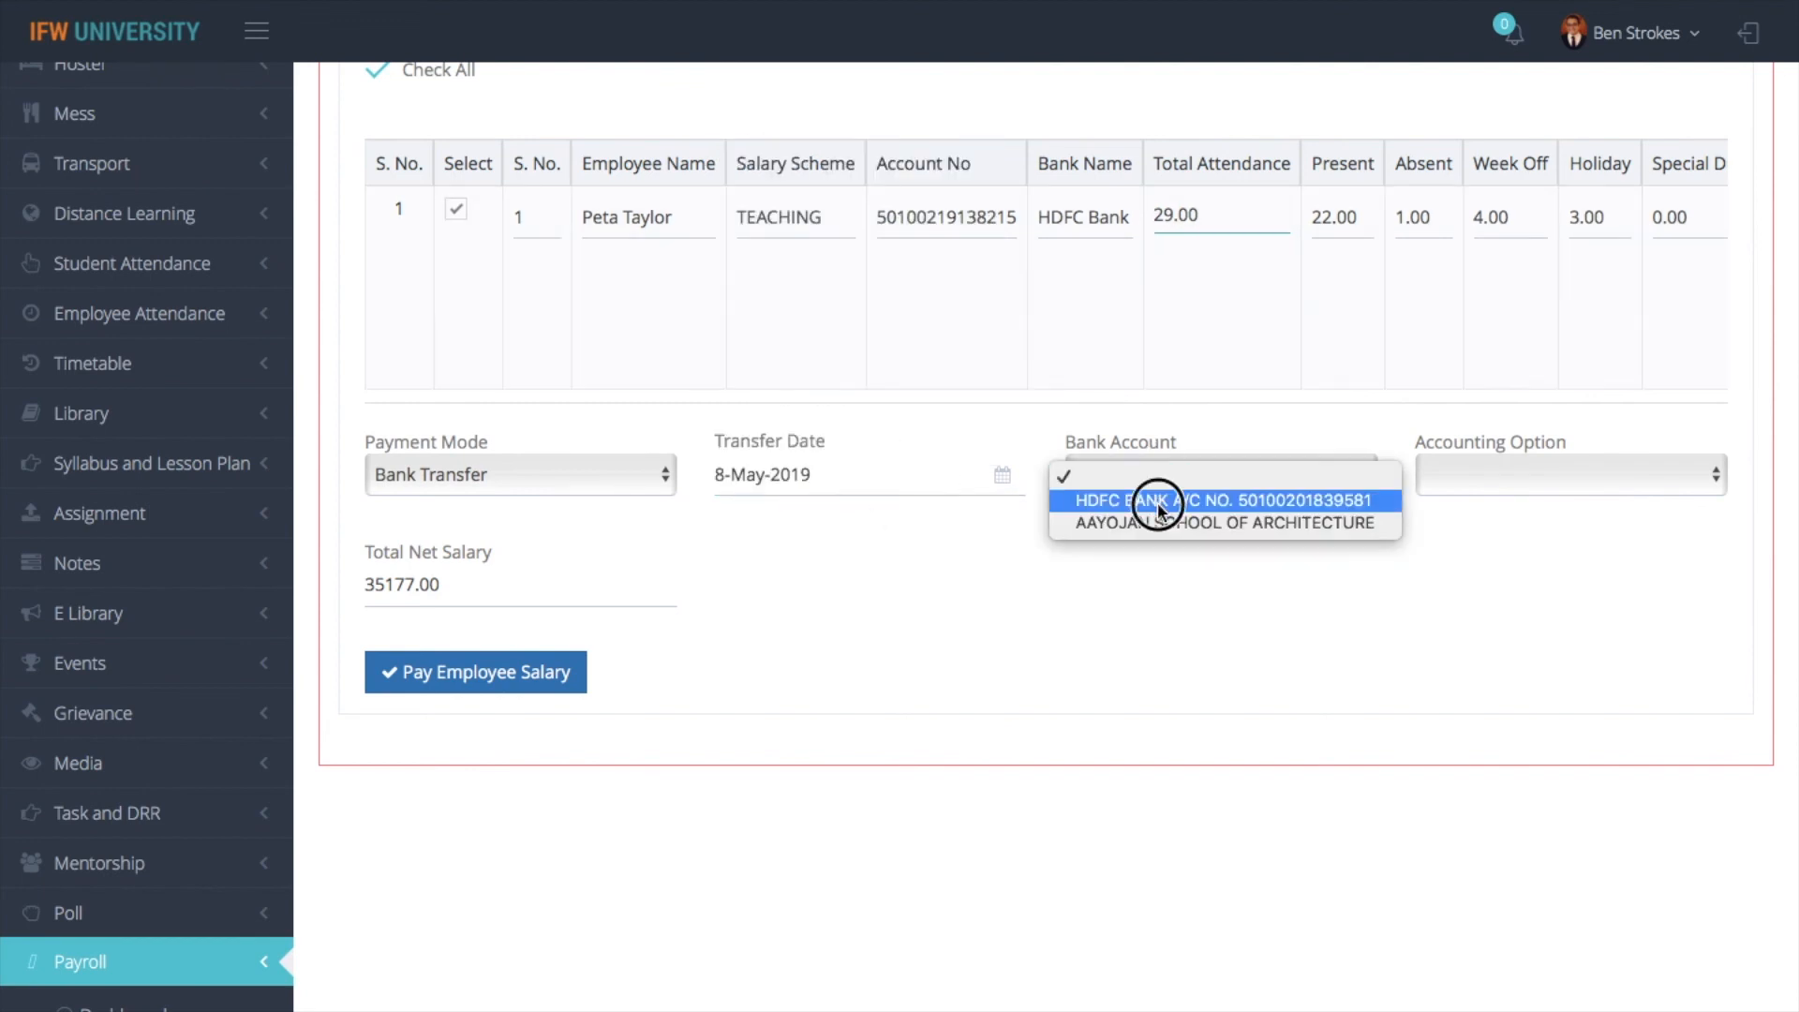
left_click(1156, 499)
left_click(1458, 490)
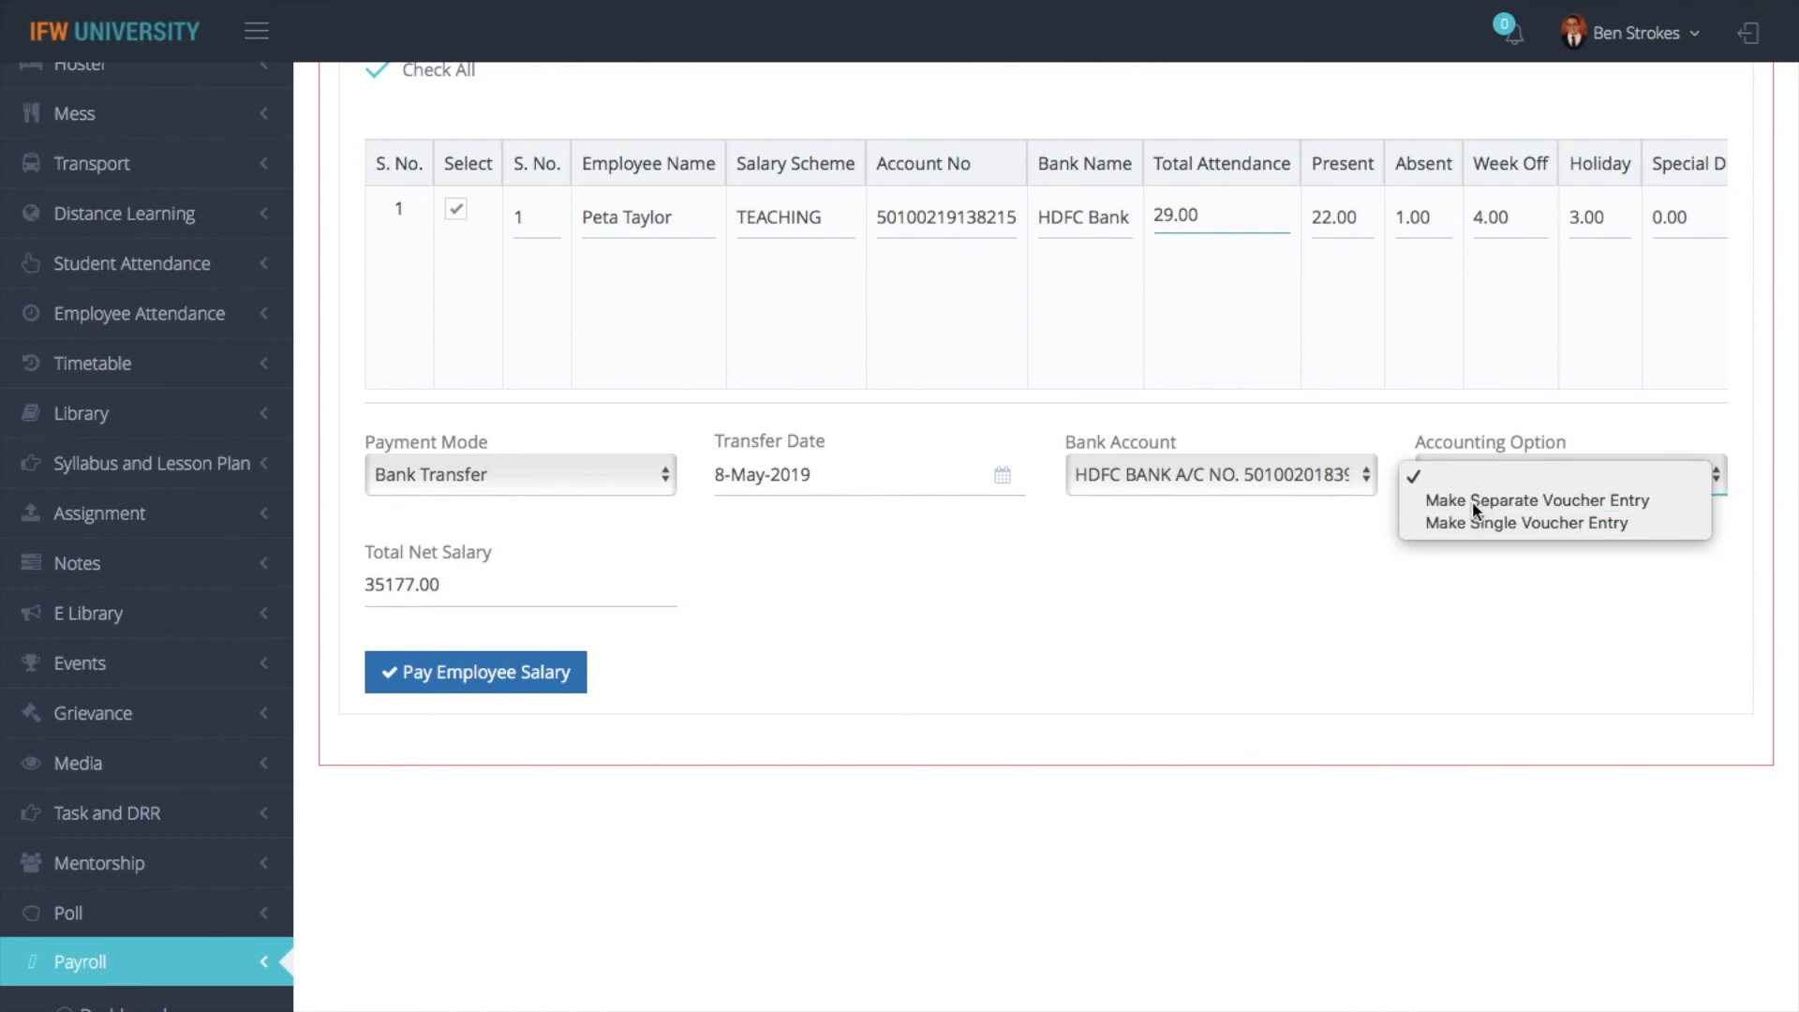
left_click(1471, 501)
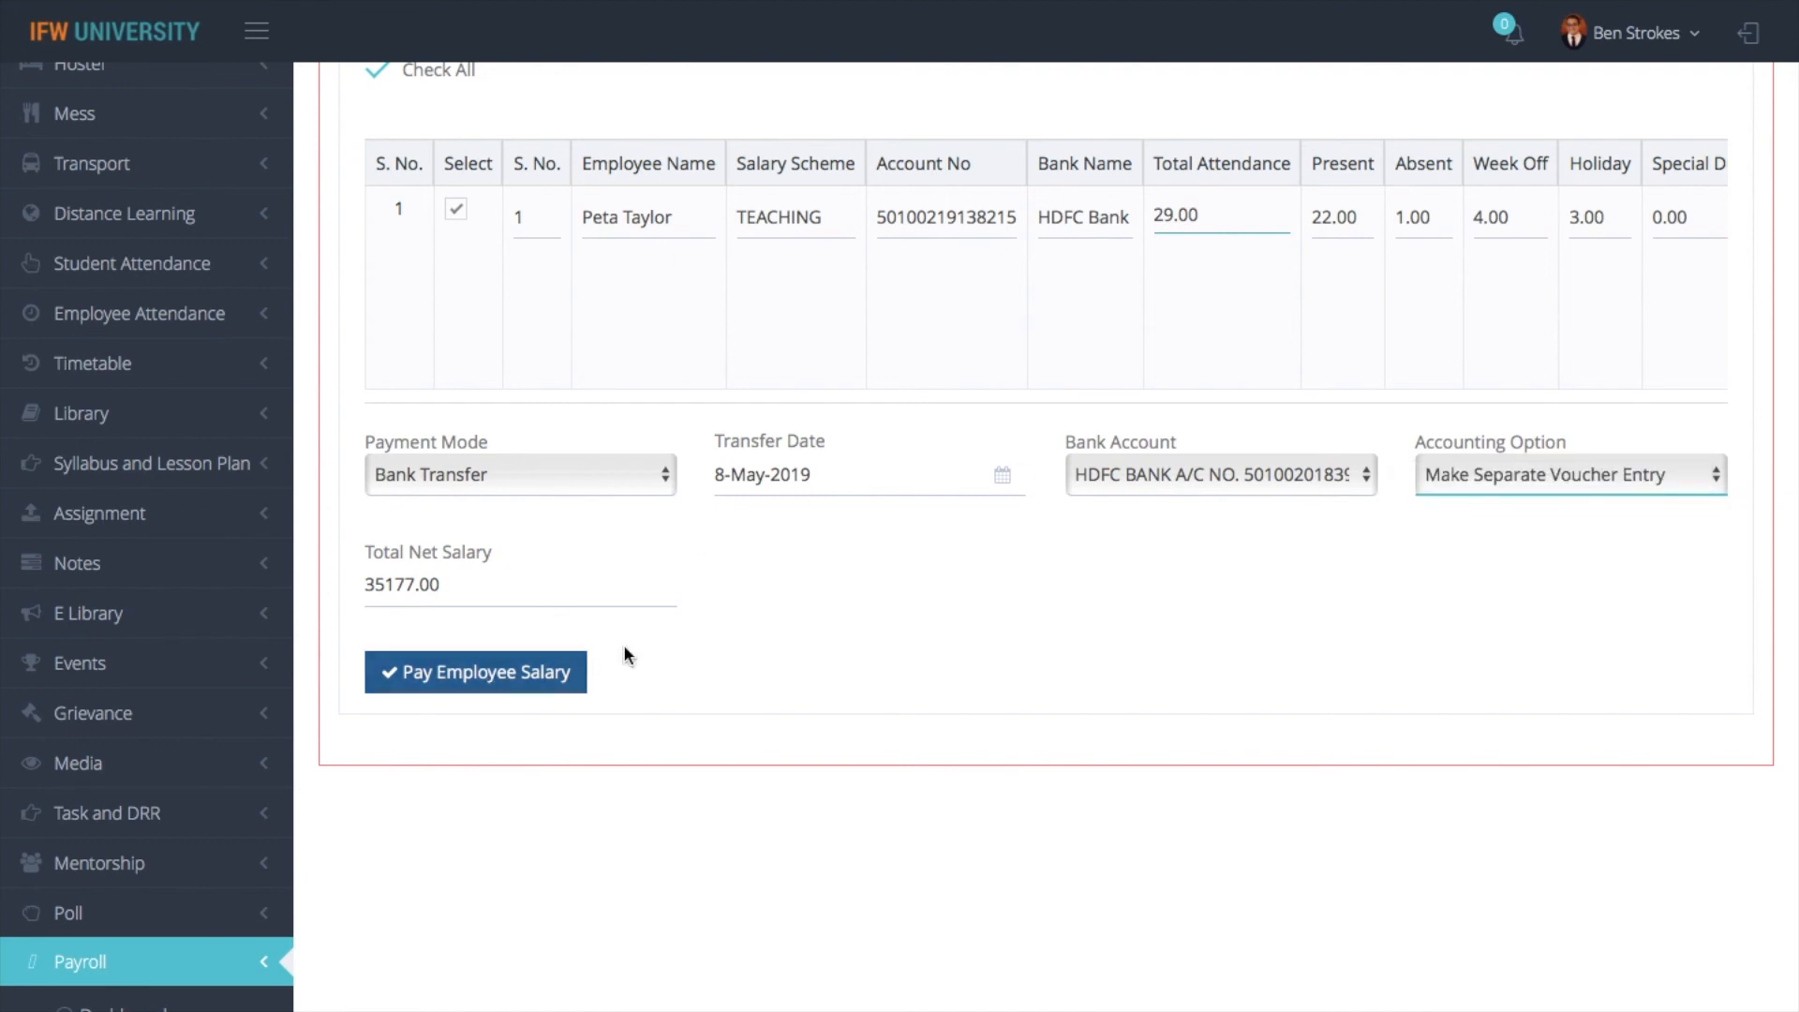
left_click(1497, 476)
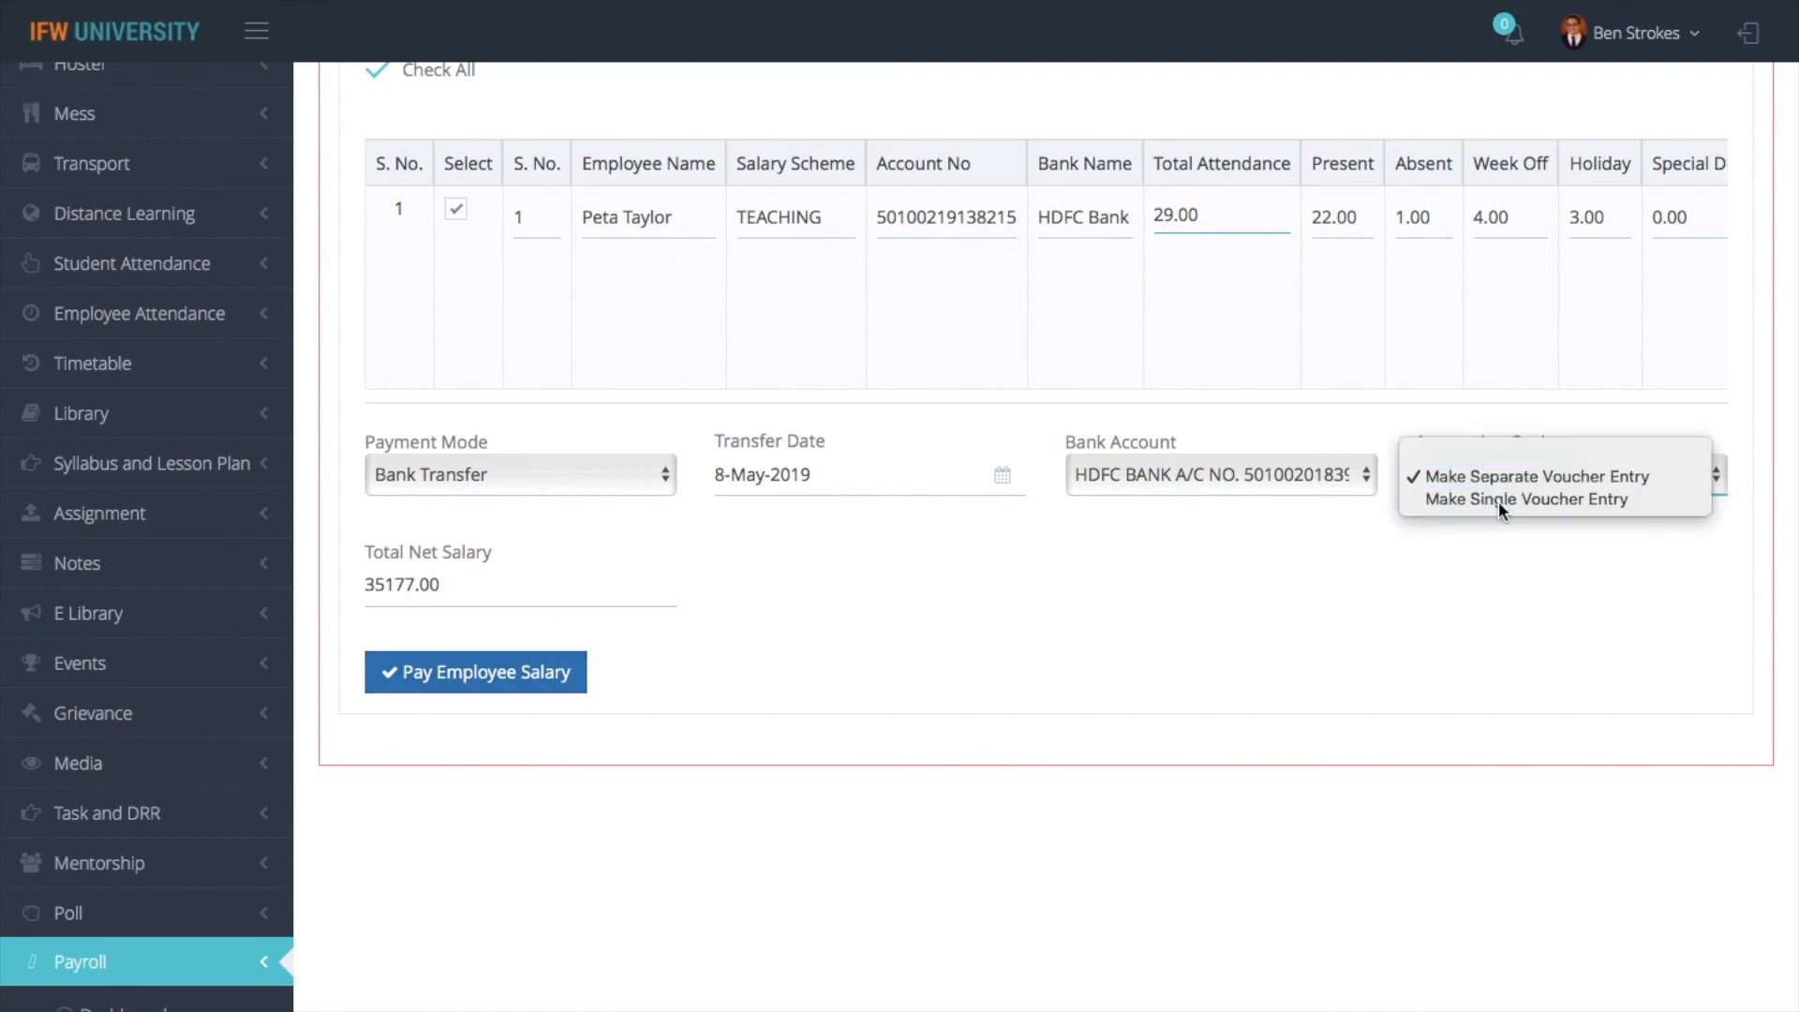
left_click(1499, 501)
left_click(516, 663)
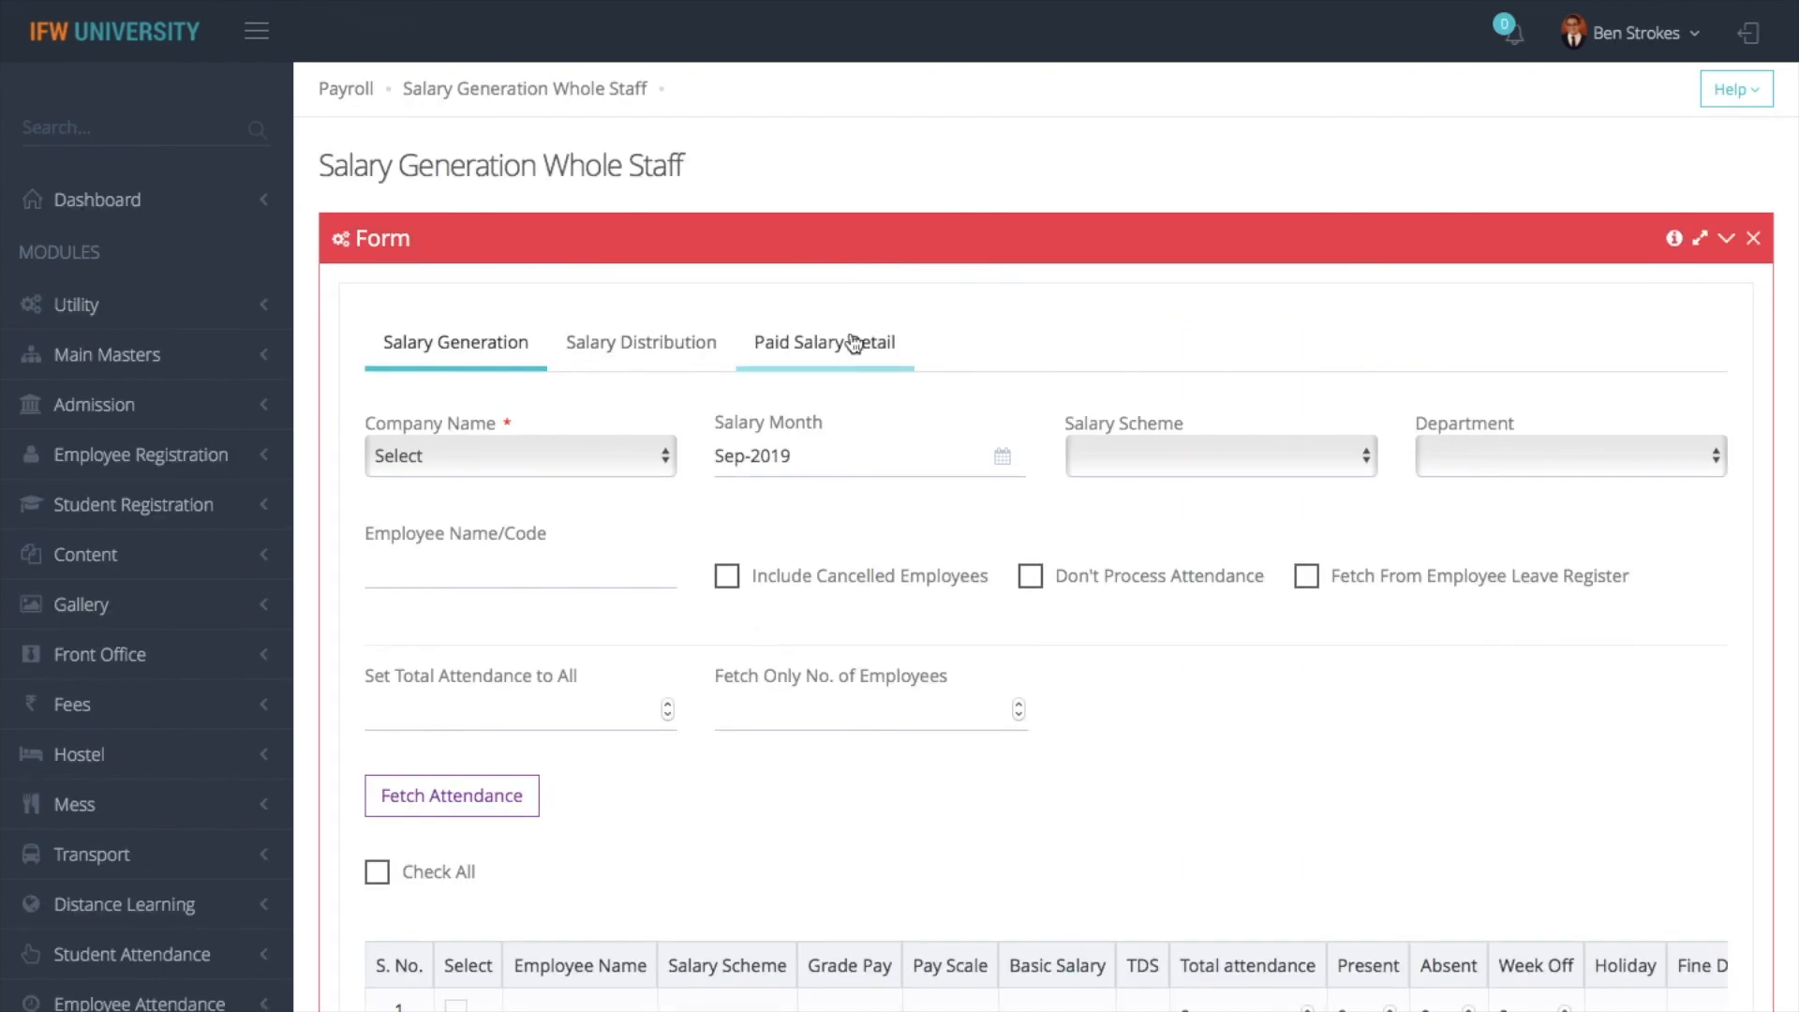
- In Paid Salary Detail, fetch the Apr-2019 paid list for IFW TECHNO CREATIONS PVT. LTD
left_click(853, 343)
left_click(553, 450)
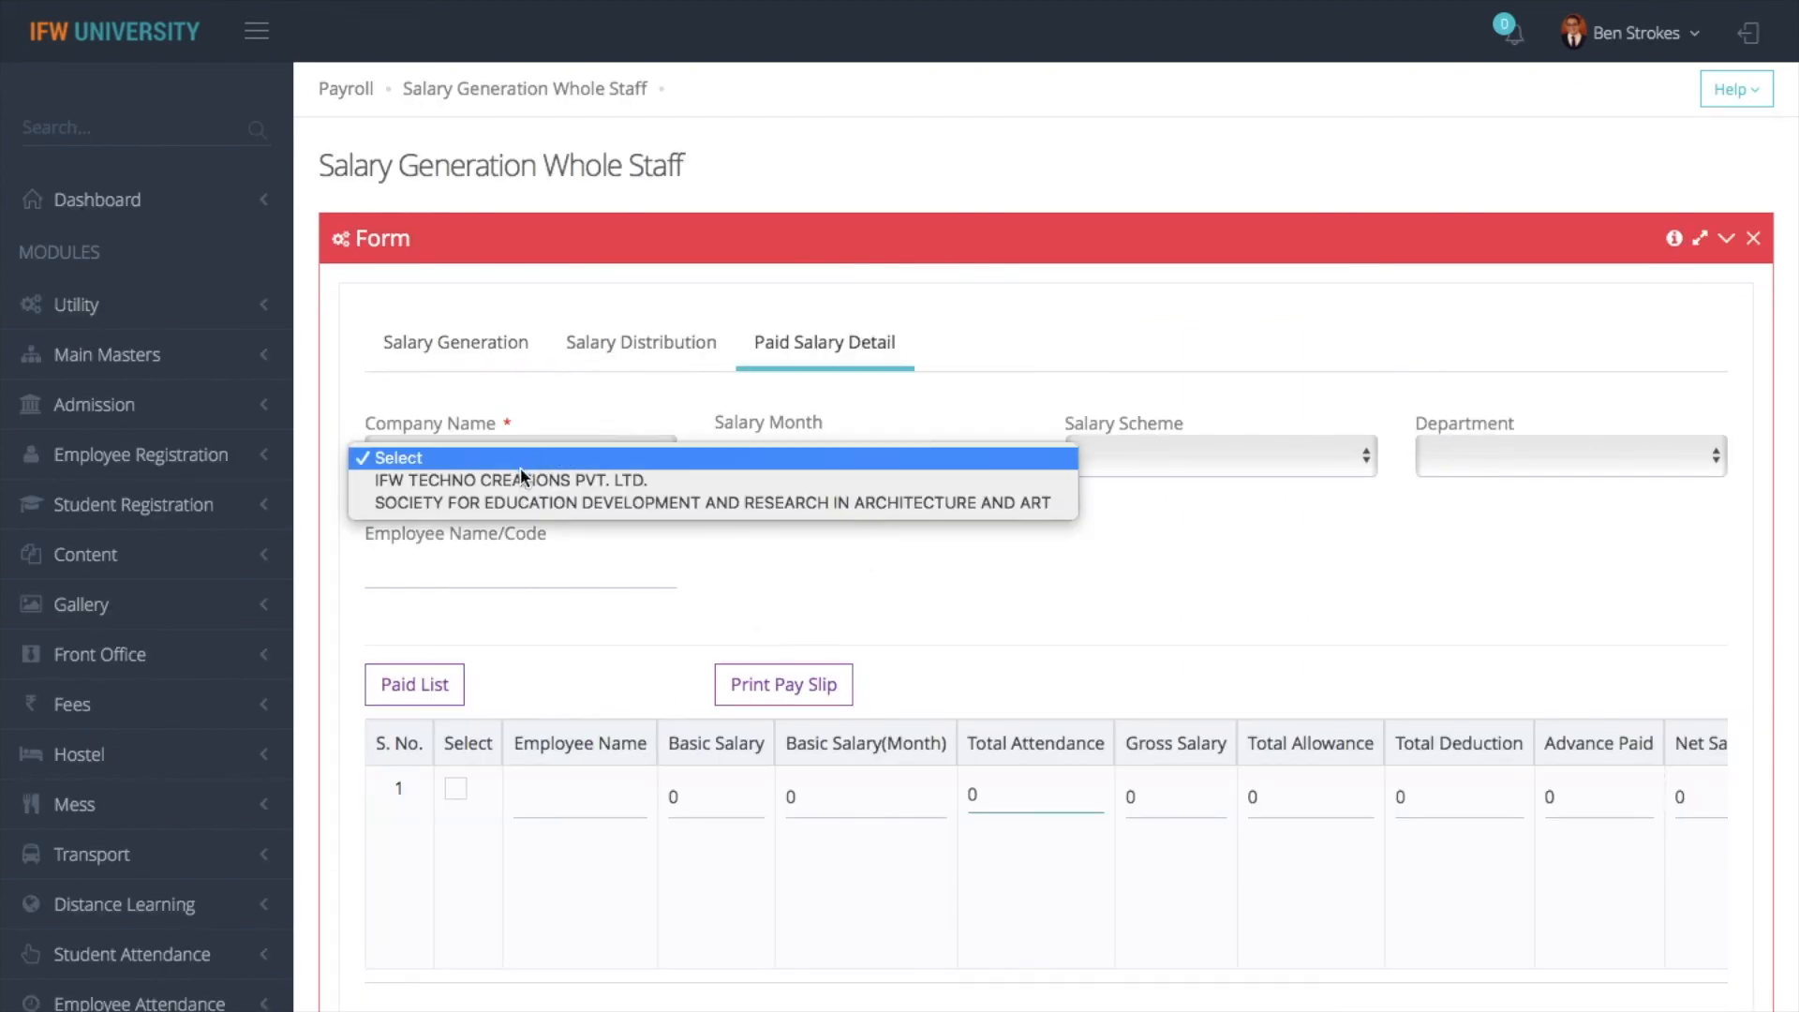
left_click(520, 472)
left_click(791, 457)
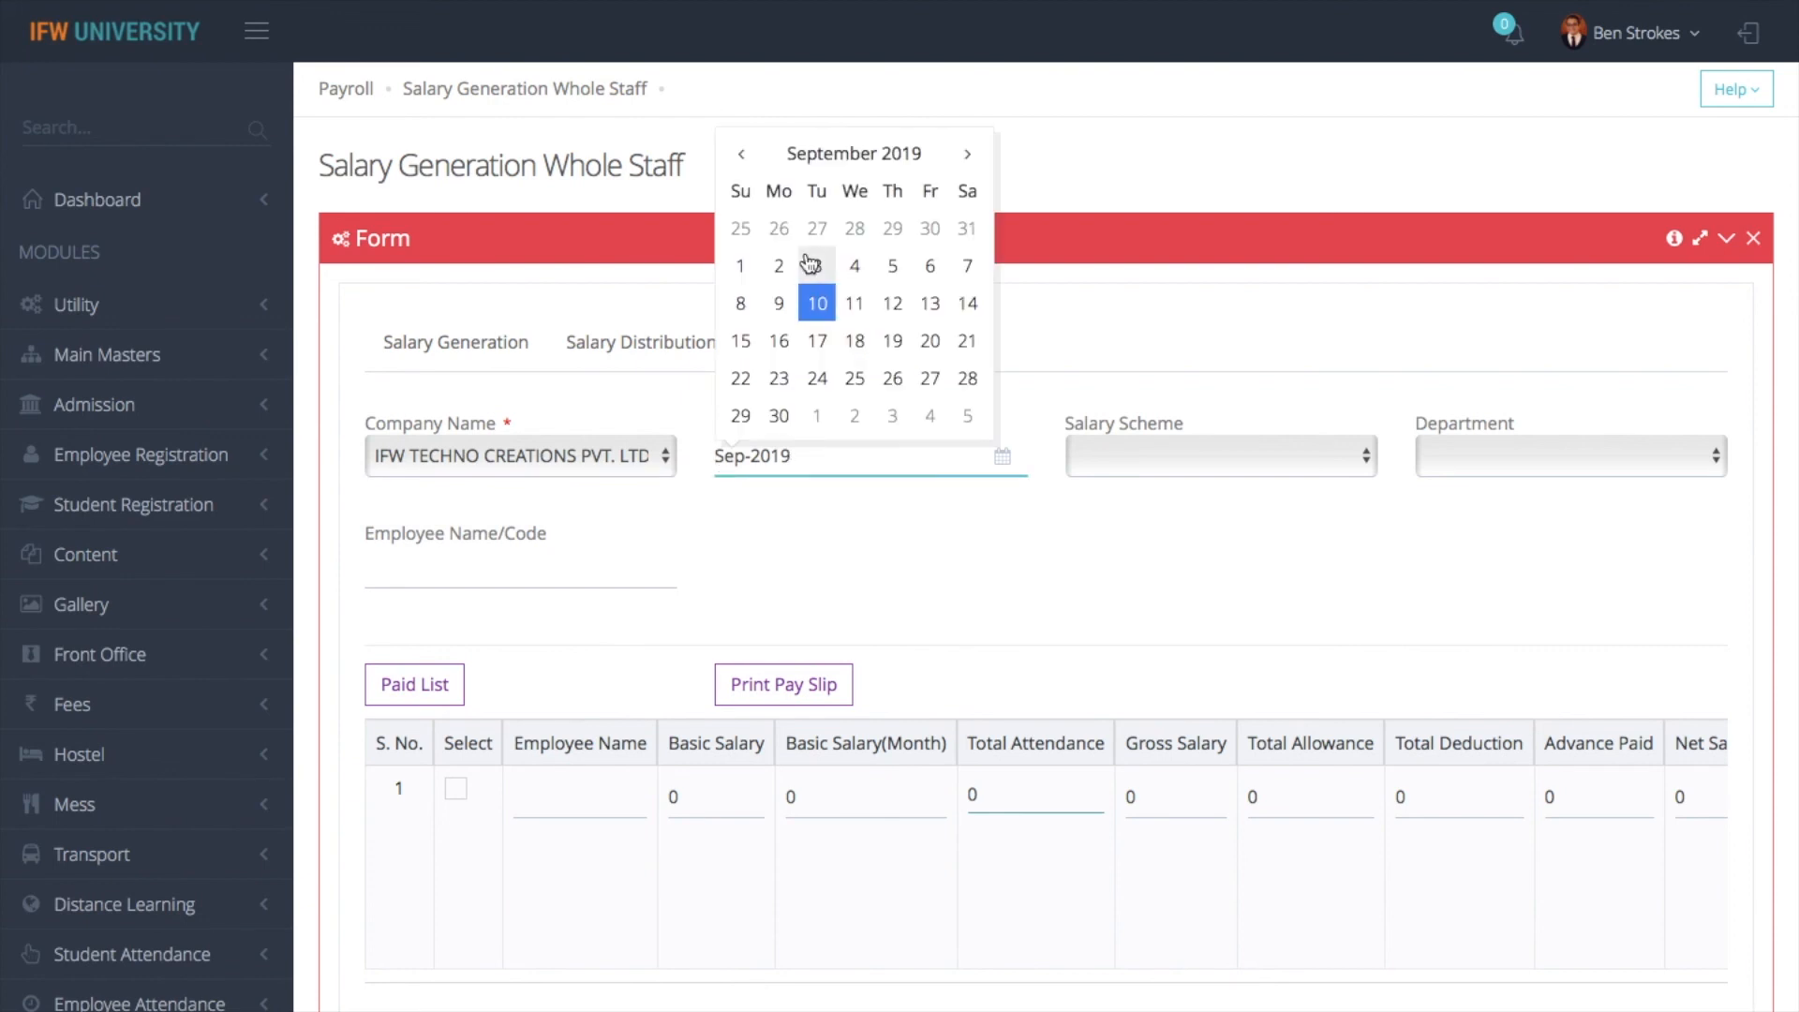
left_click(743, 158)
left_click(743, 157)
left_click(745, 159)
left_click(743, 159)
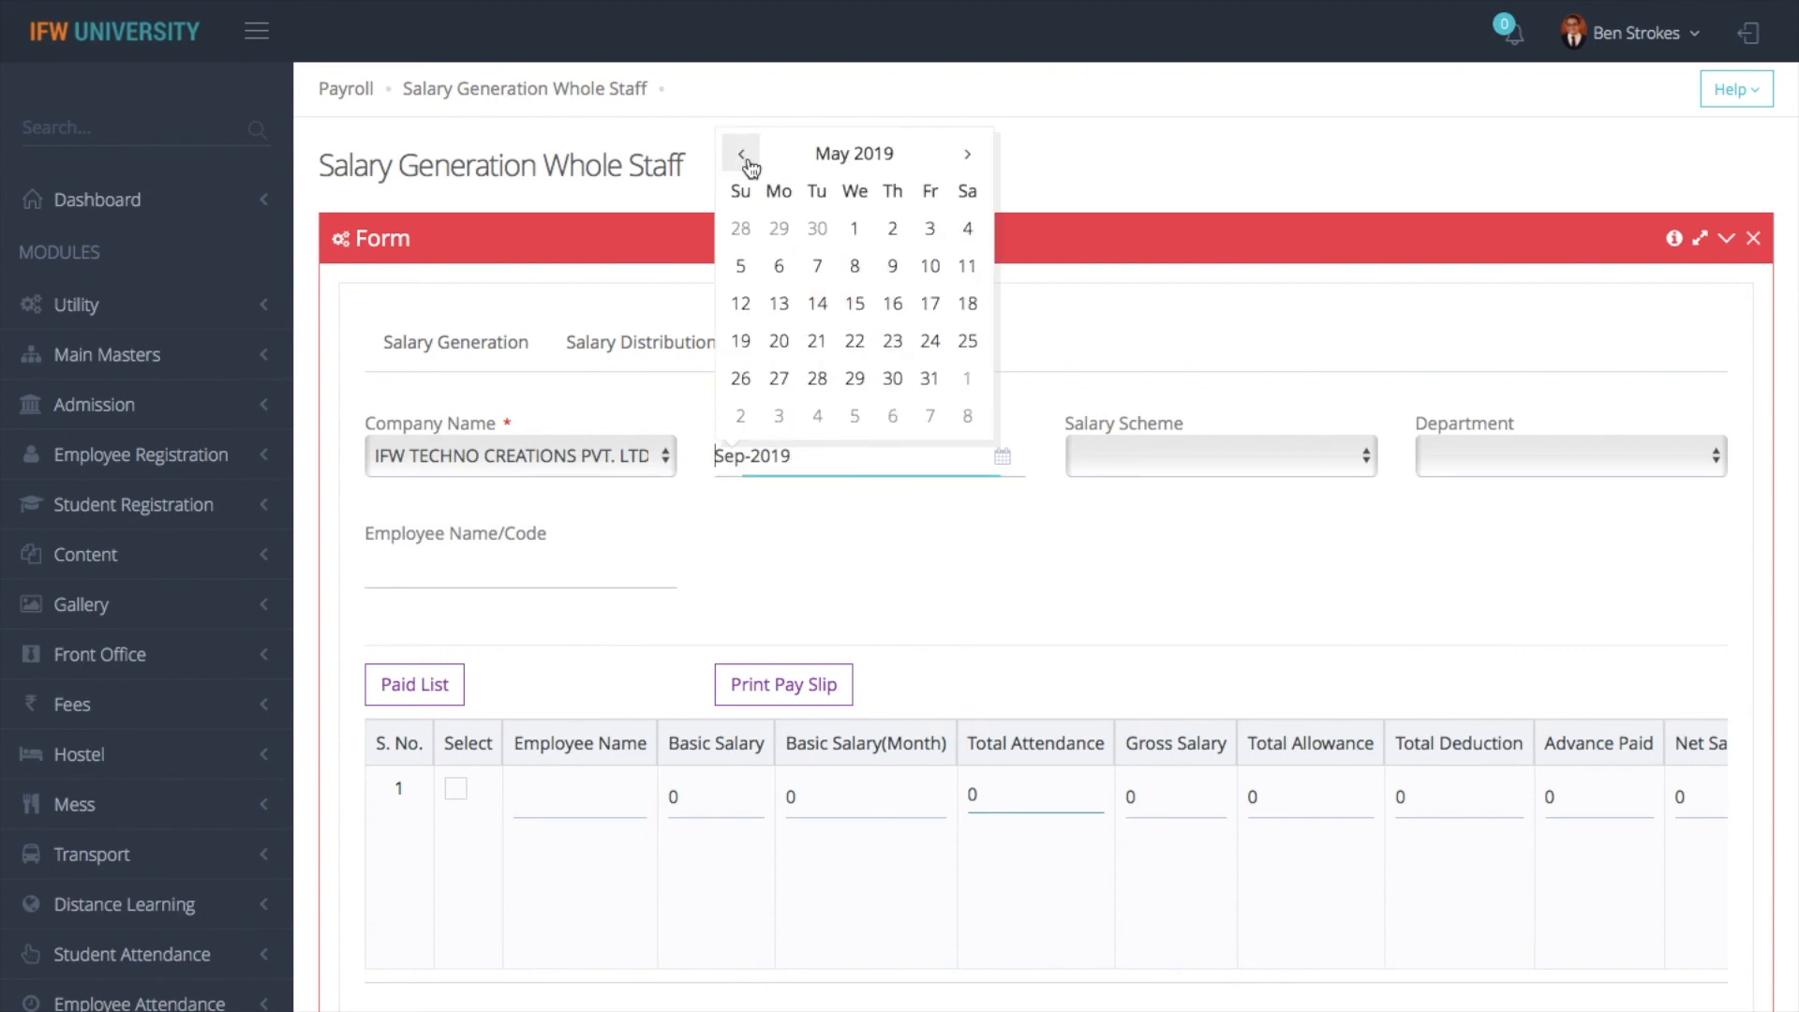
left_click(744, 159)
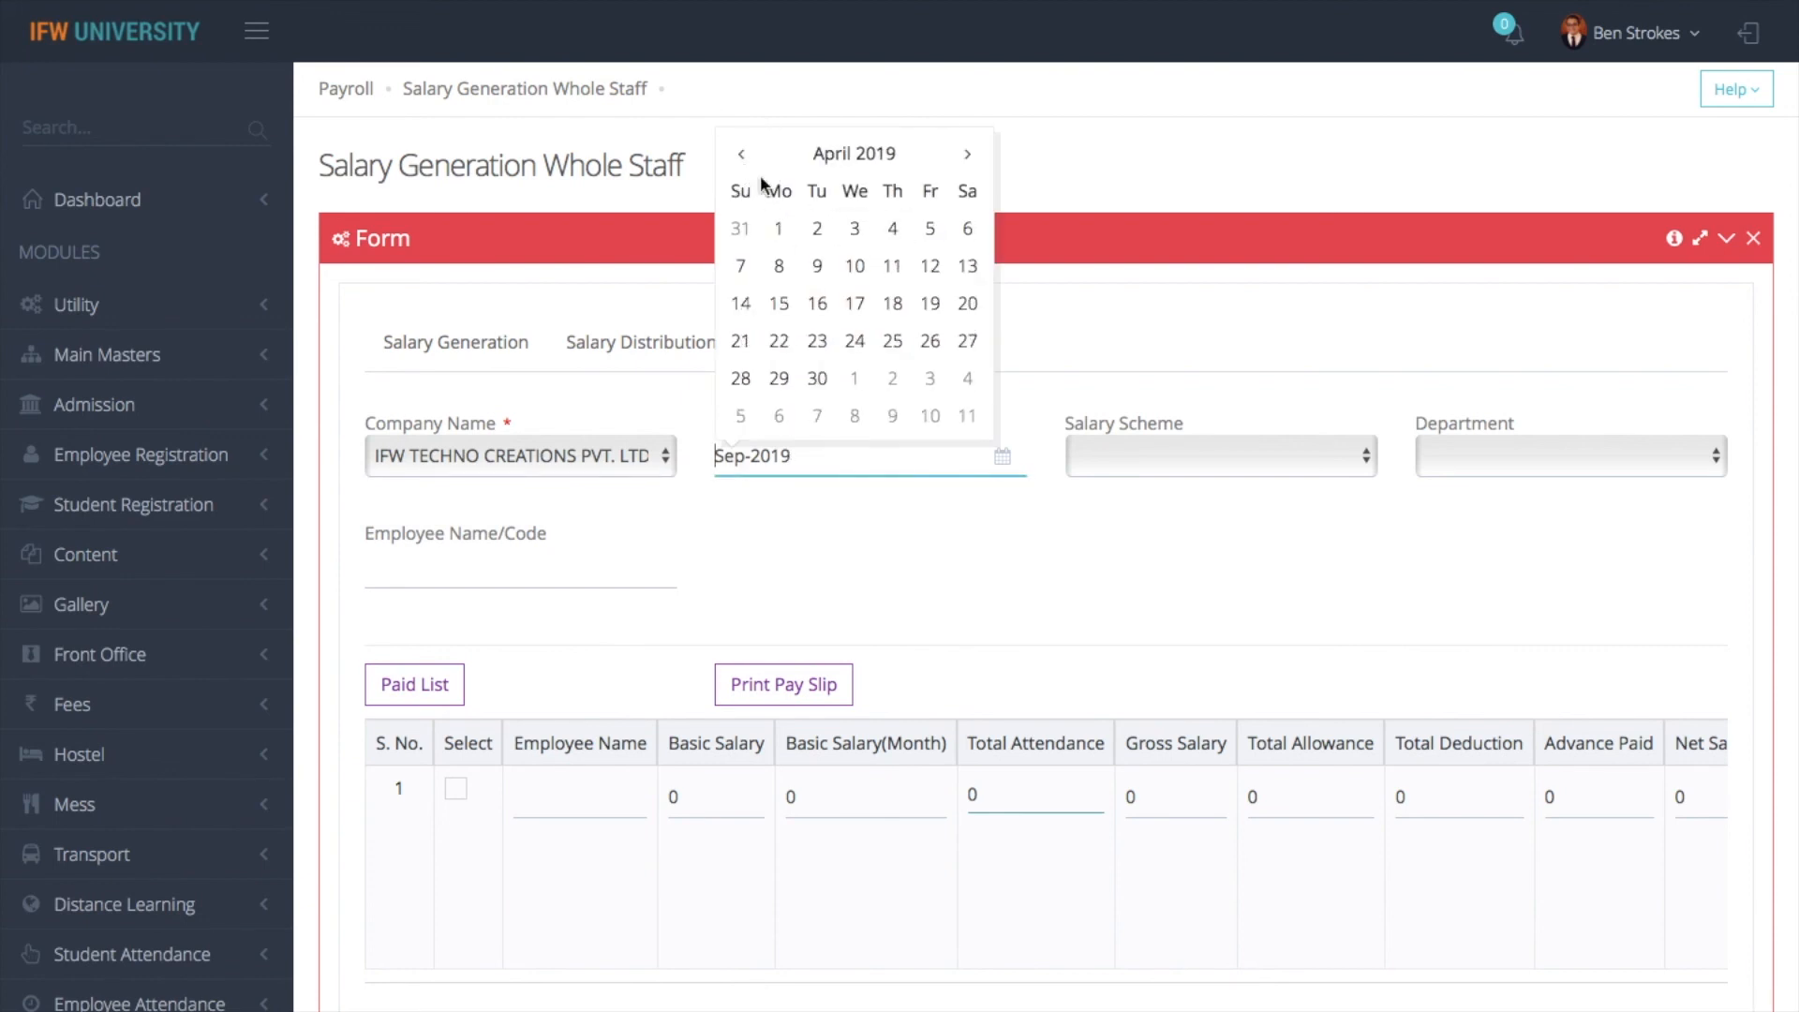
left_click(780, 229)
left_click(426, 687)
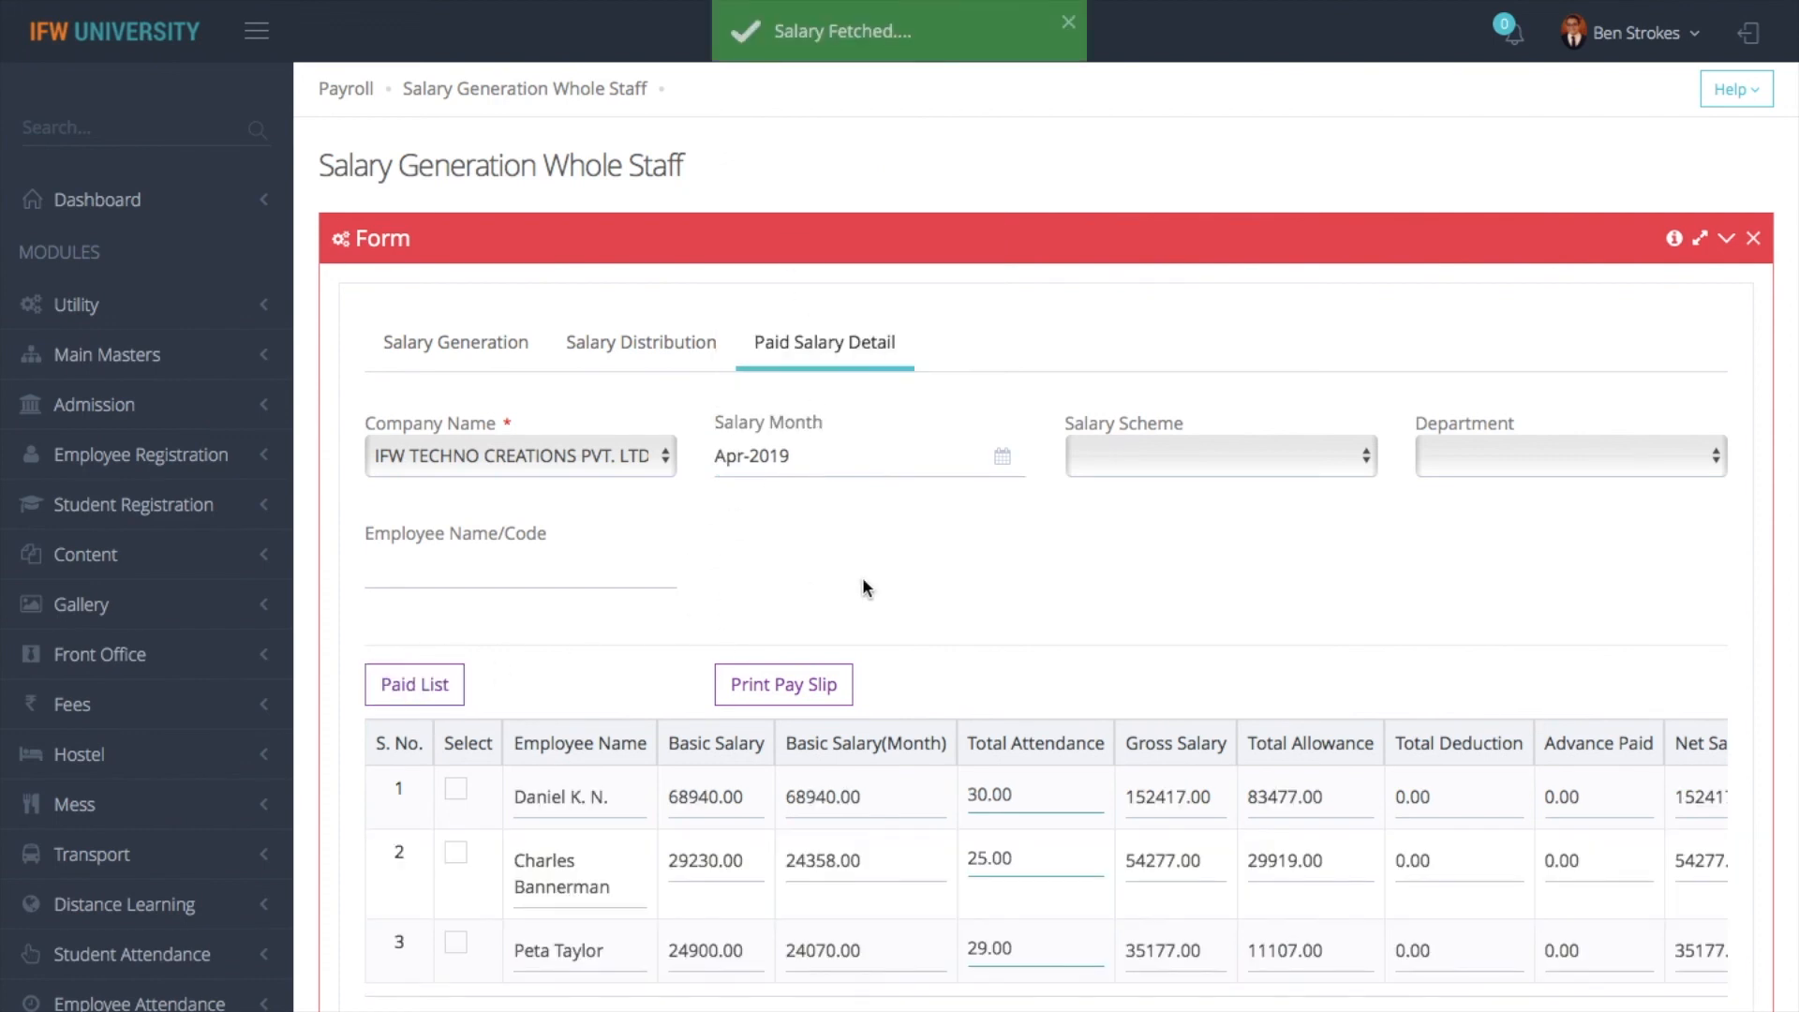
- Select all three employees in the paid list, print their pay slips and look through them
left_click(459, 793)
left_click(456, 855)
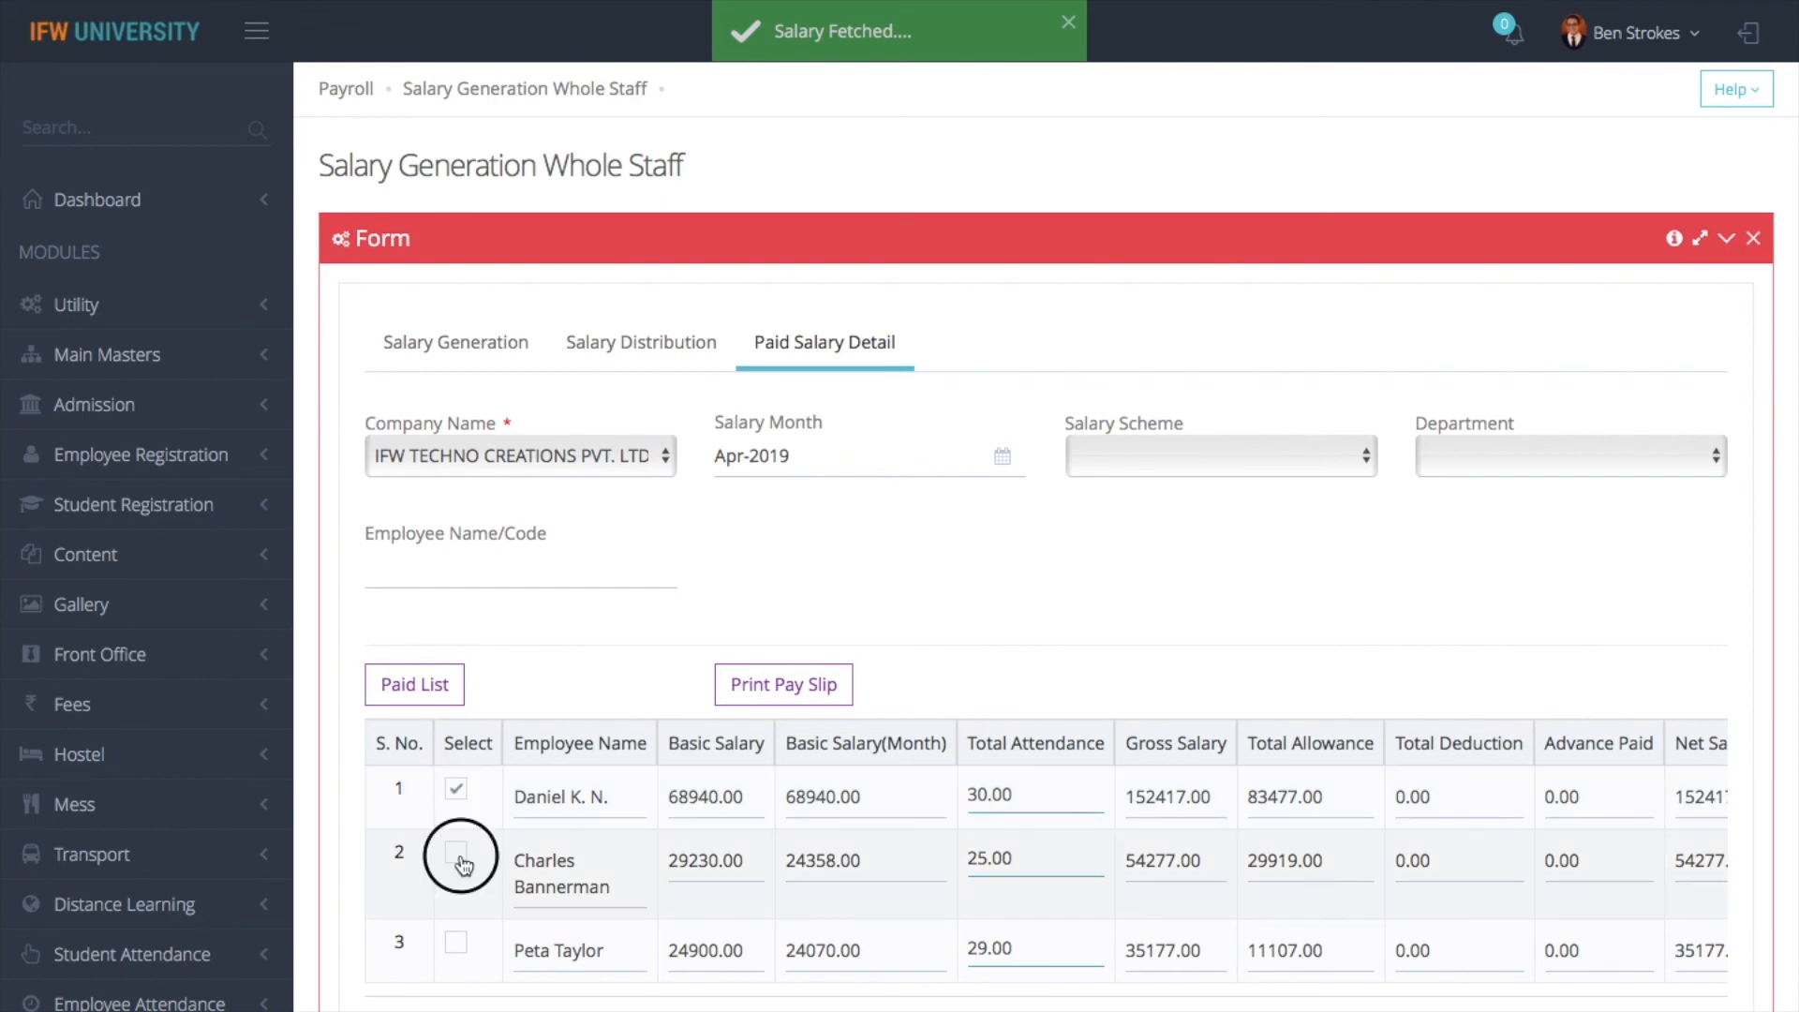
left_click(456, 943)
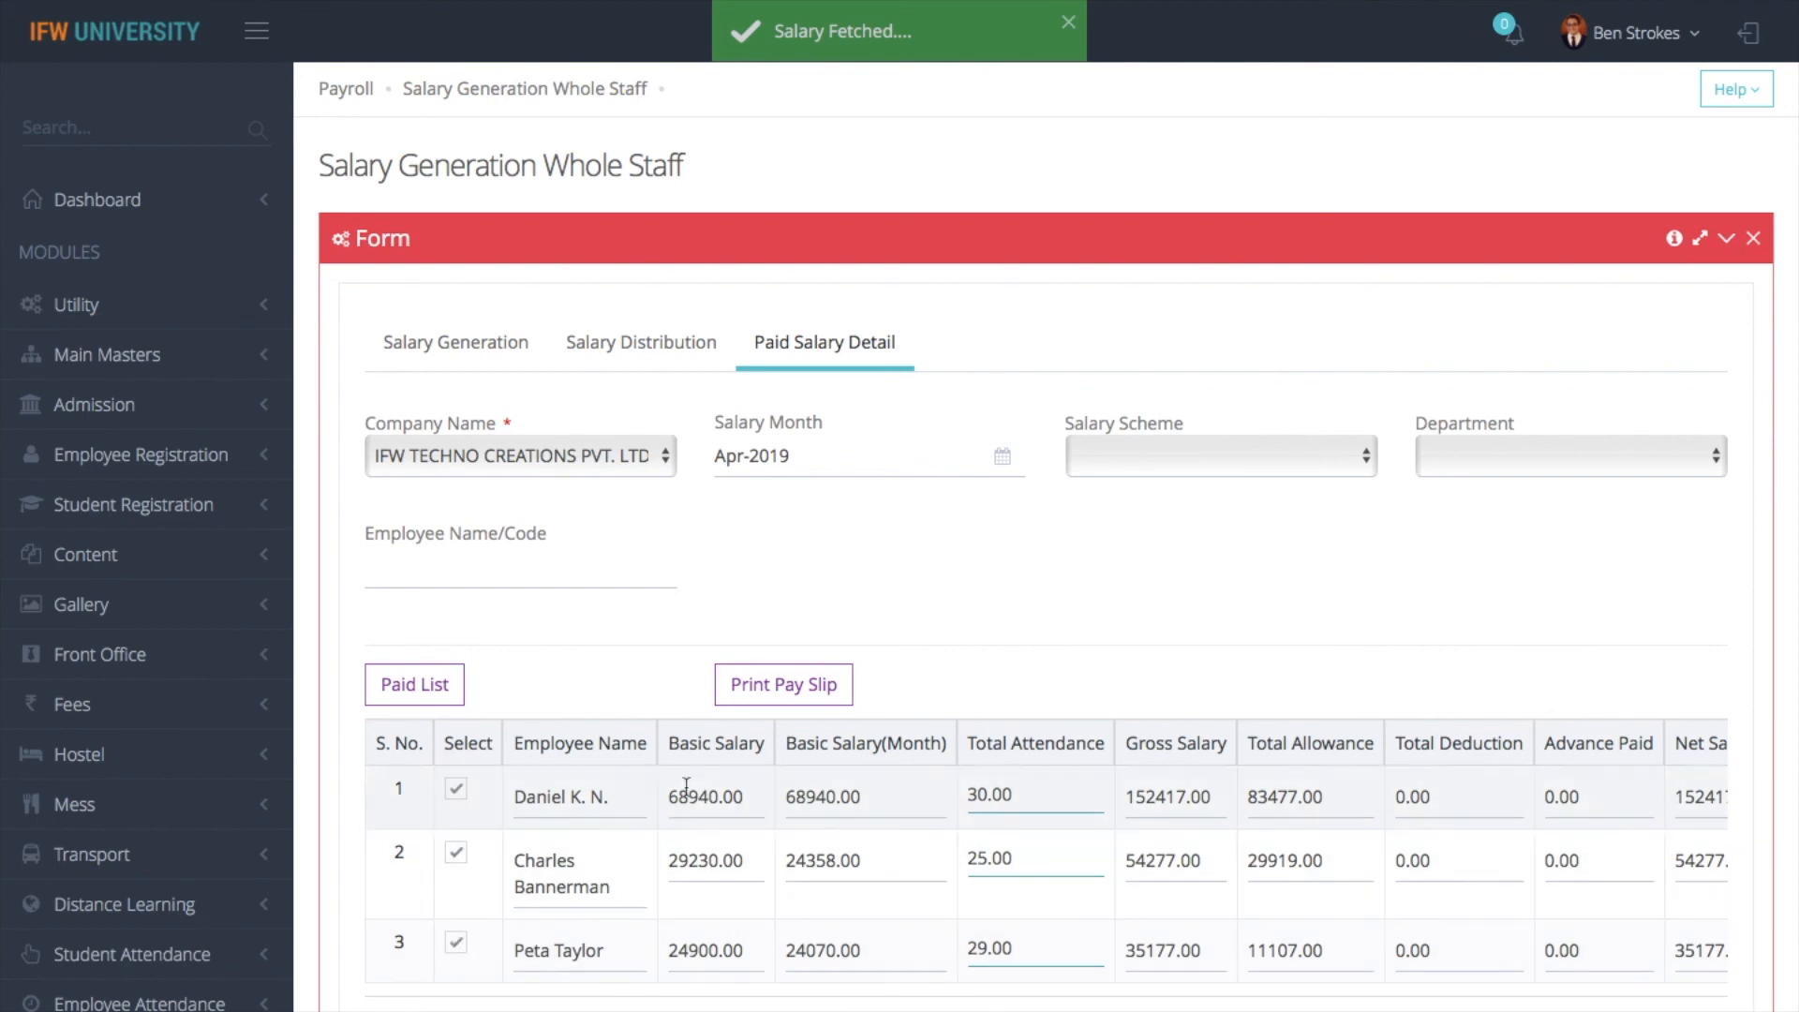
left_click(767, 694)
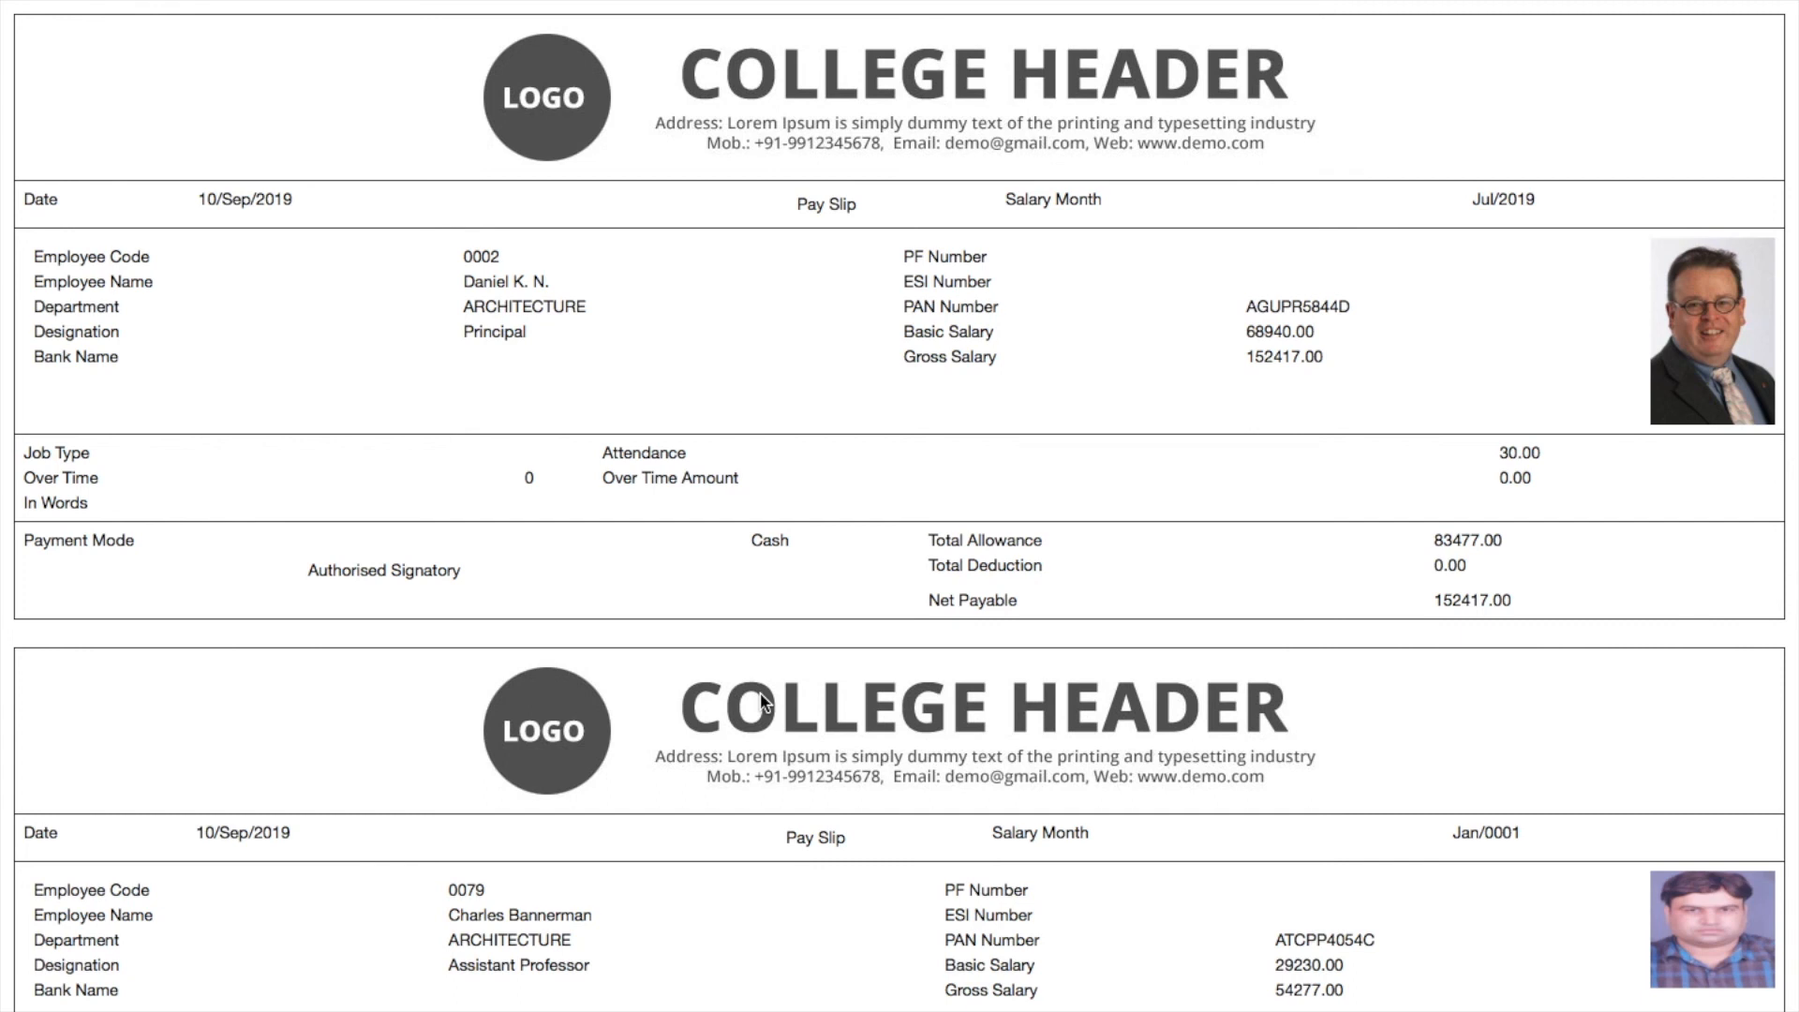
scroll(761, 701, "down", 5)
scroll(761, 701, "up", 5)
scroll(1127, 571, "down", 8)
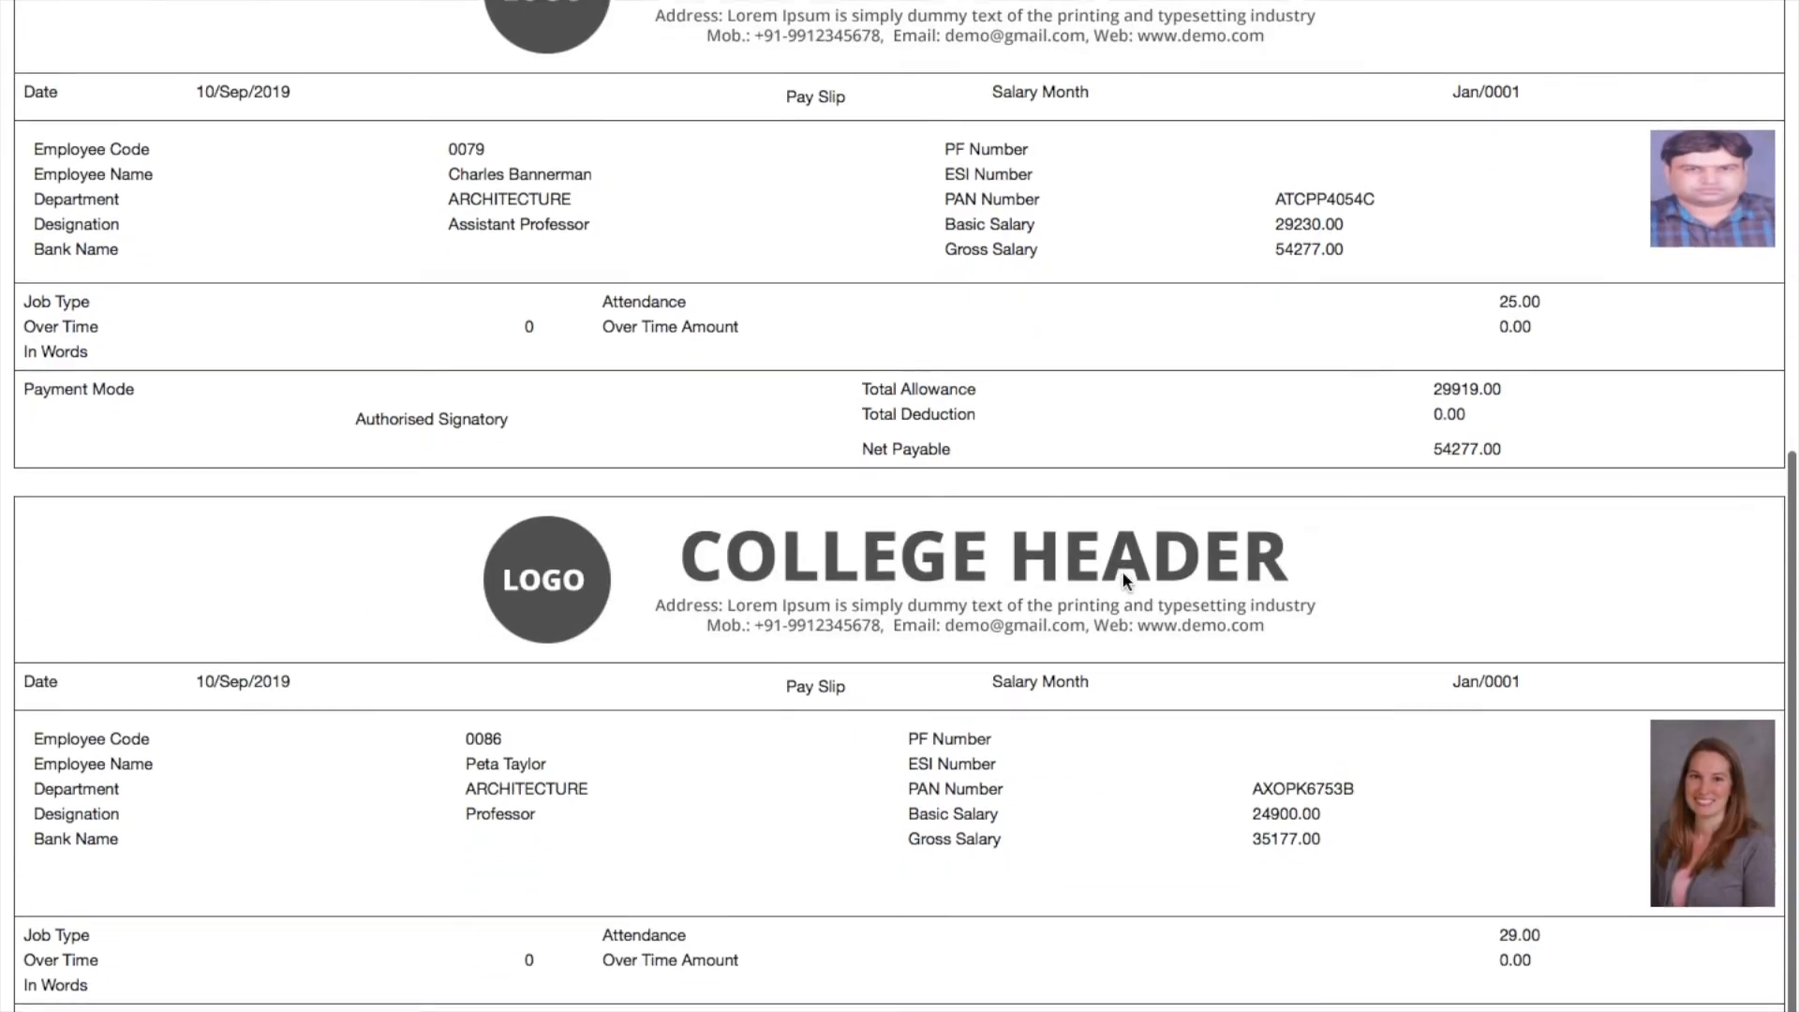
scroll(1125, 578, "up", 8)
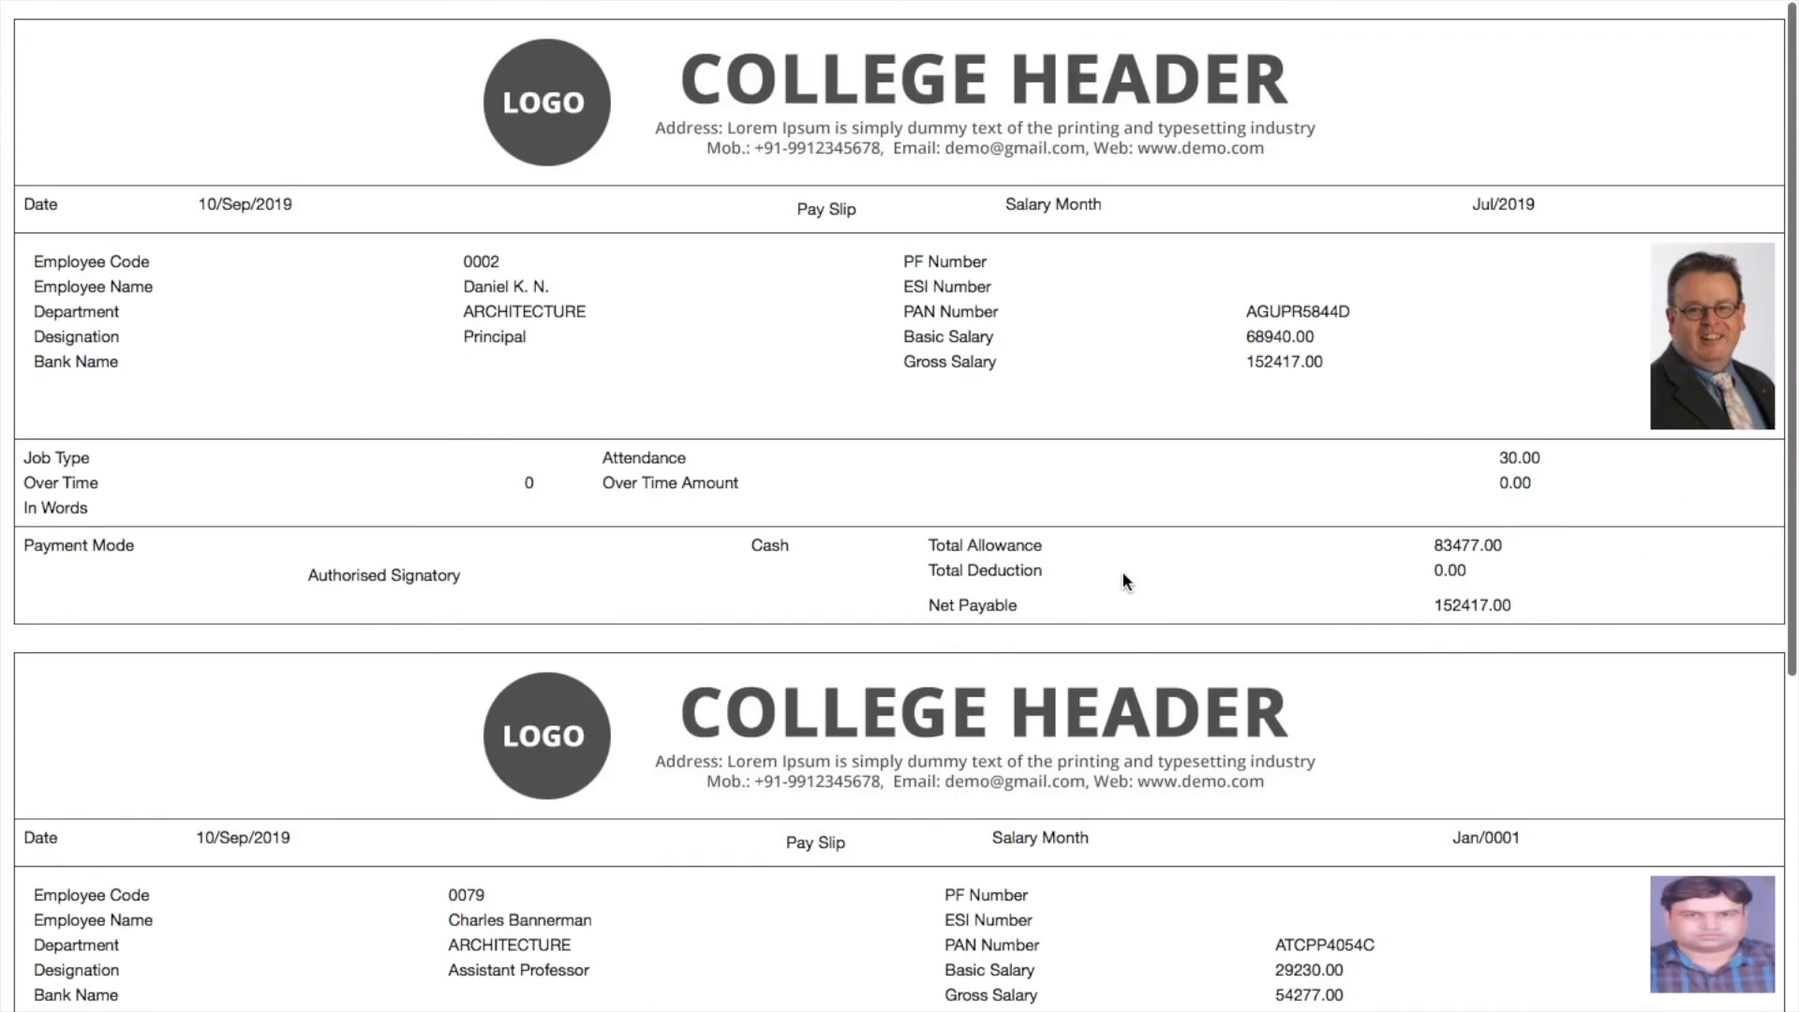
- Leave the pay slips and return to the Payroll Dashboard
left_click(113, 81)
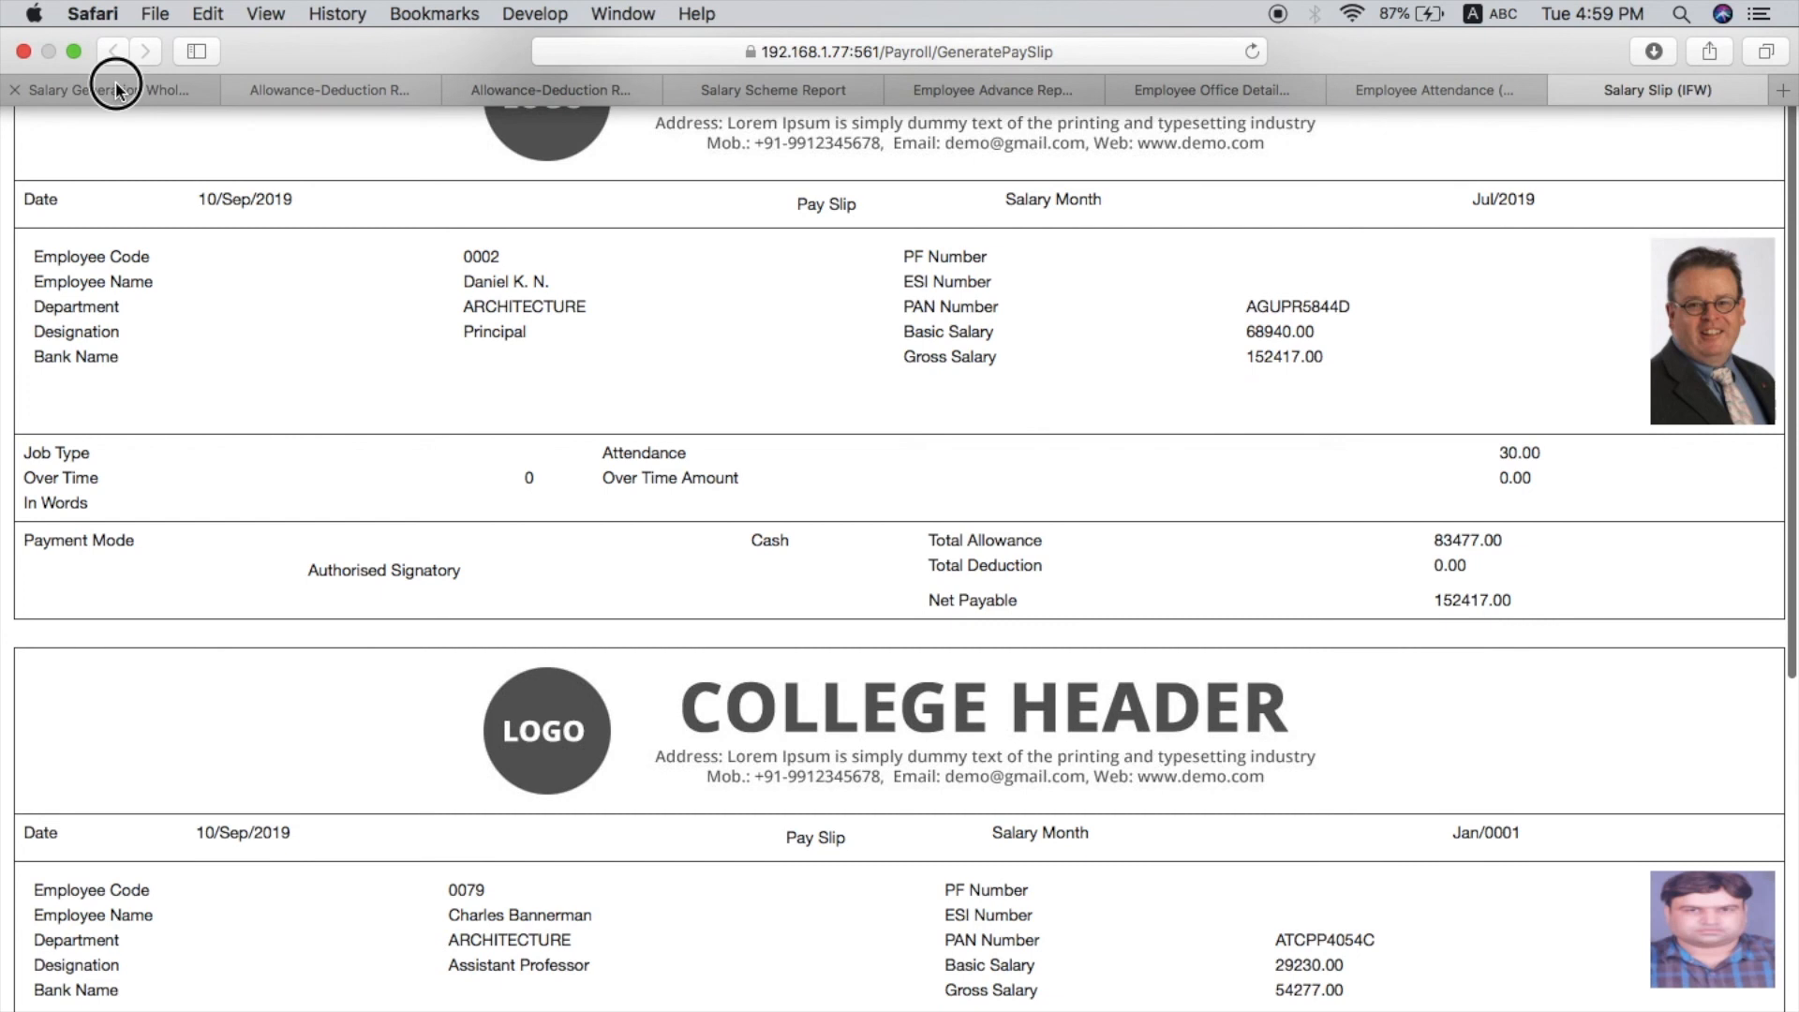
left_click(346, 89)
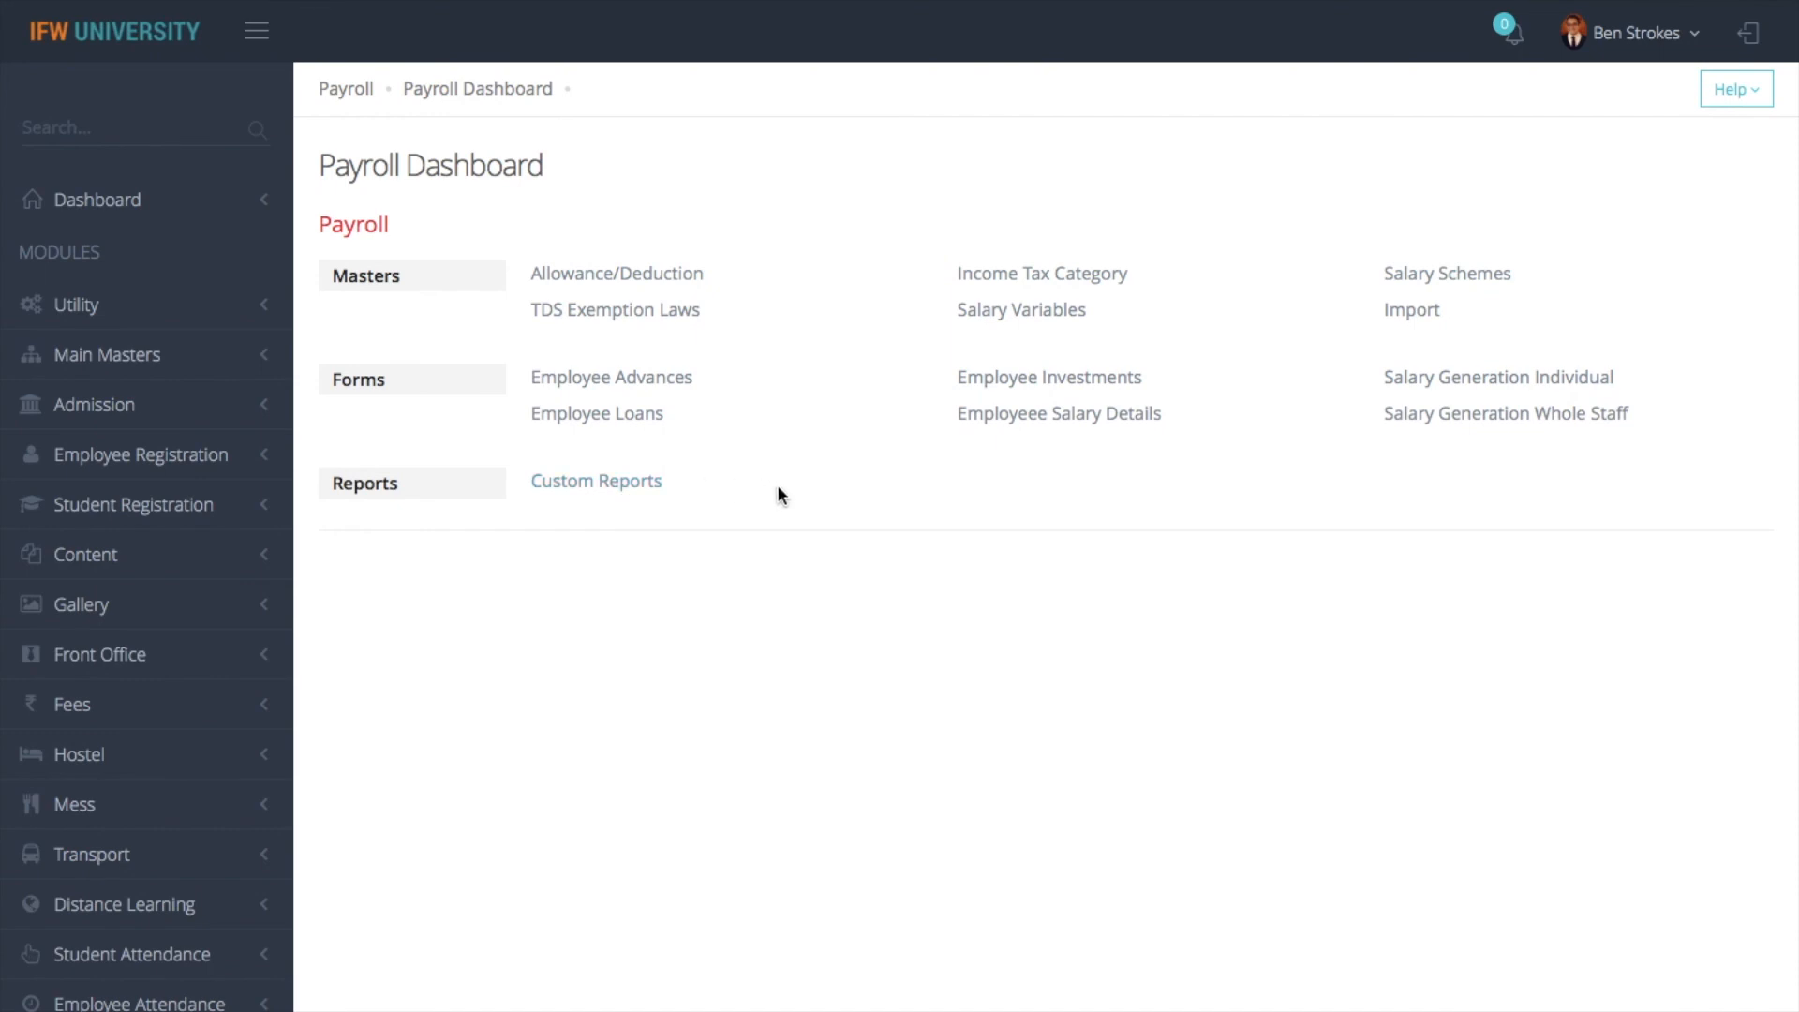
left_click(1631, 36)
left_click(1562, 476)
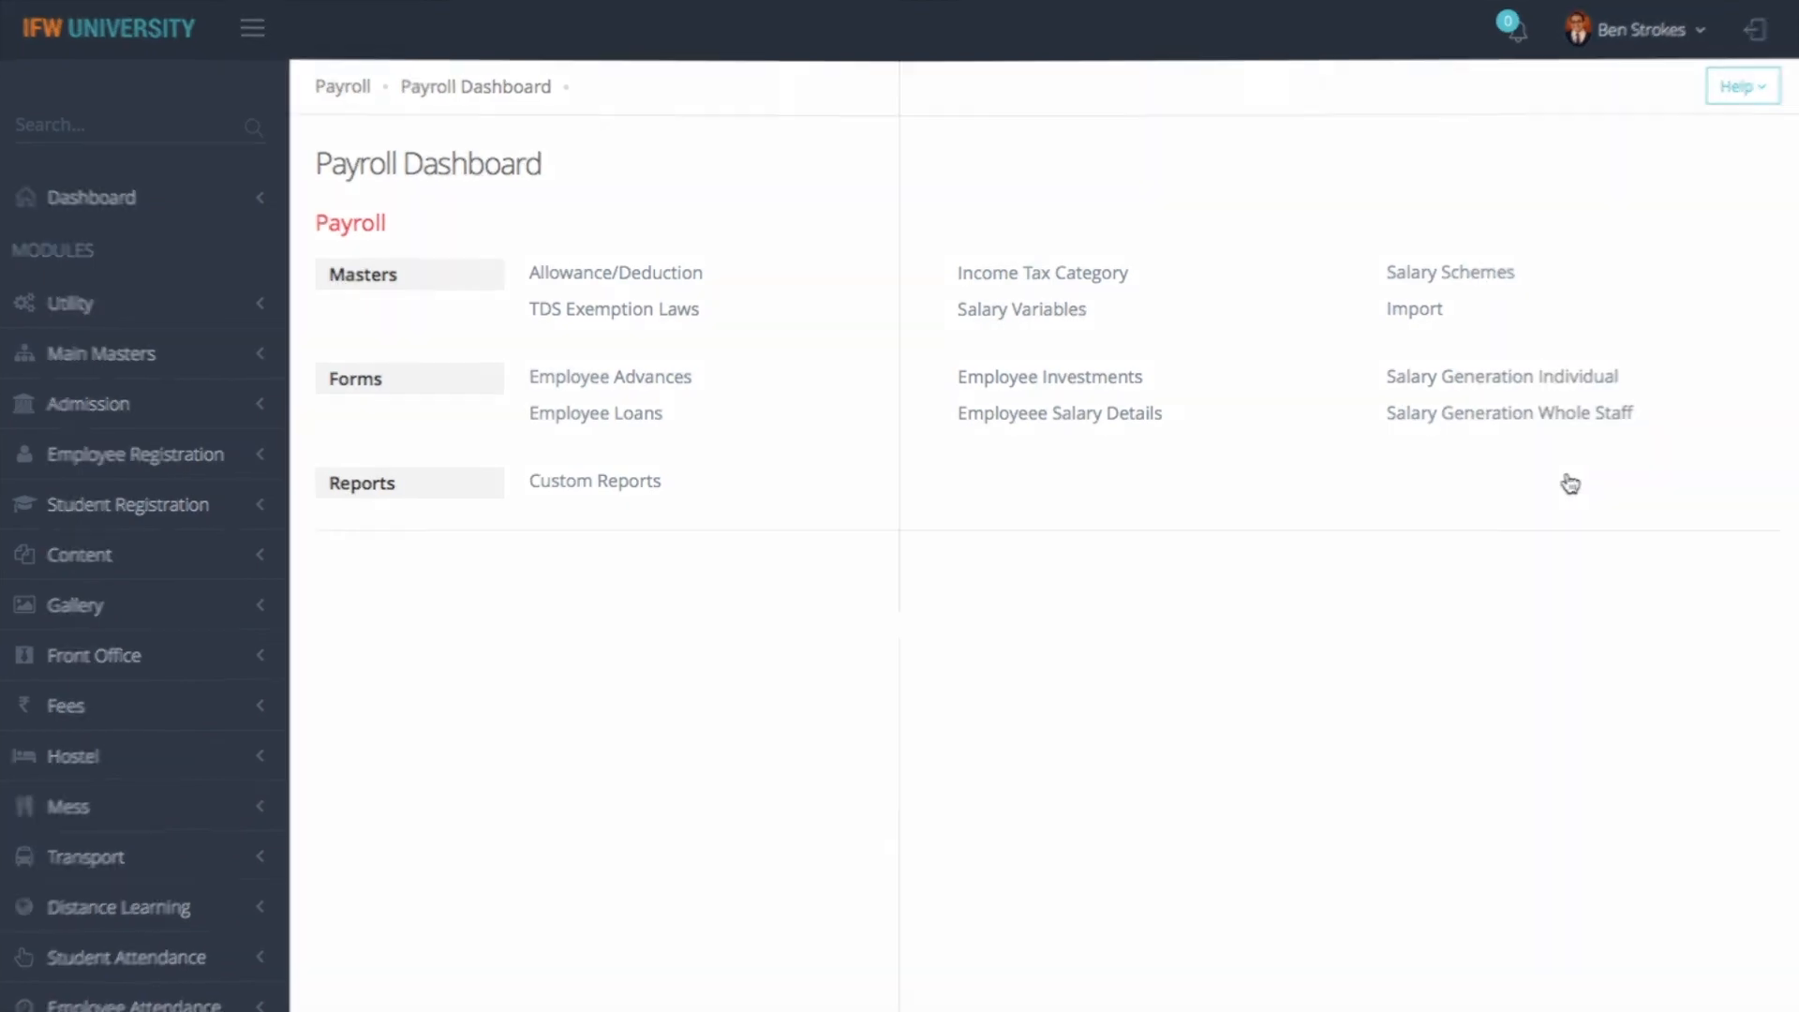